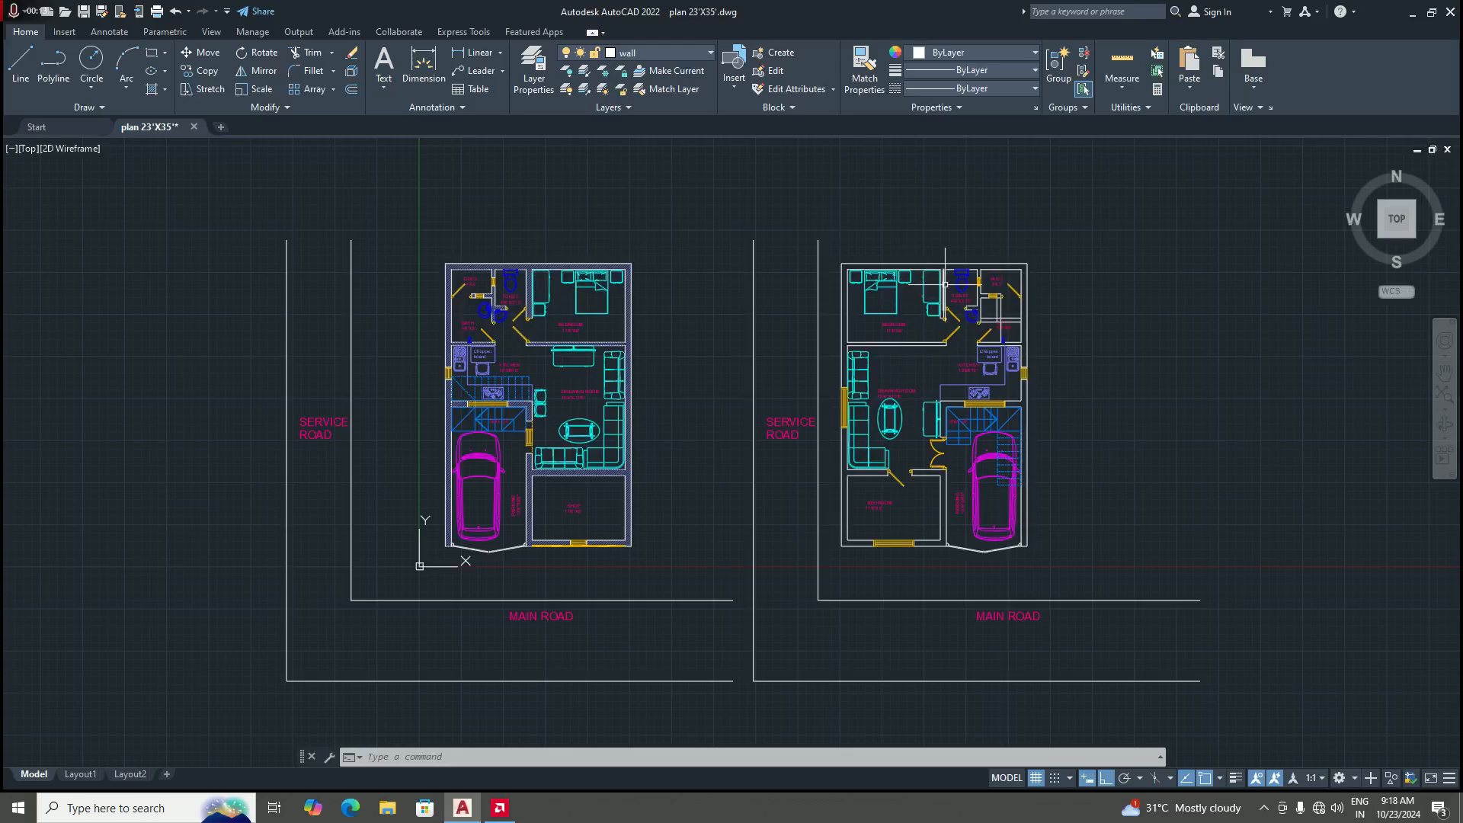
Step: Undo the last fillet and erase edits on the wall between the bedroom and the toilet in the mirrored plan
{"action": "scroll", "coordinate": [503, 301], "scroll_direction": "up", "scroll_amount": 12}
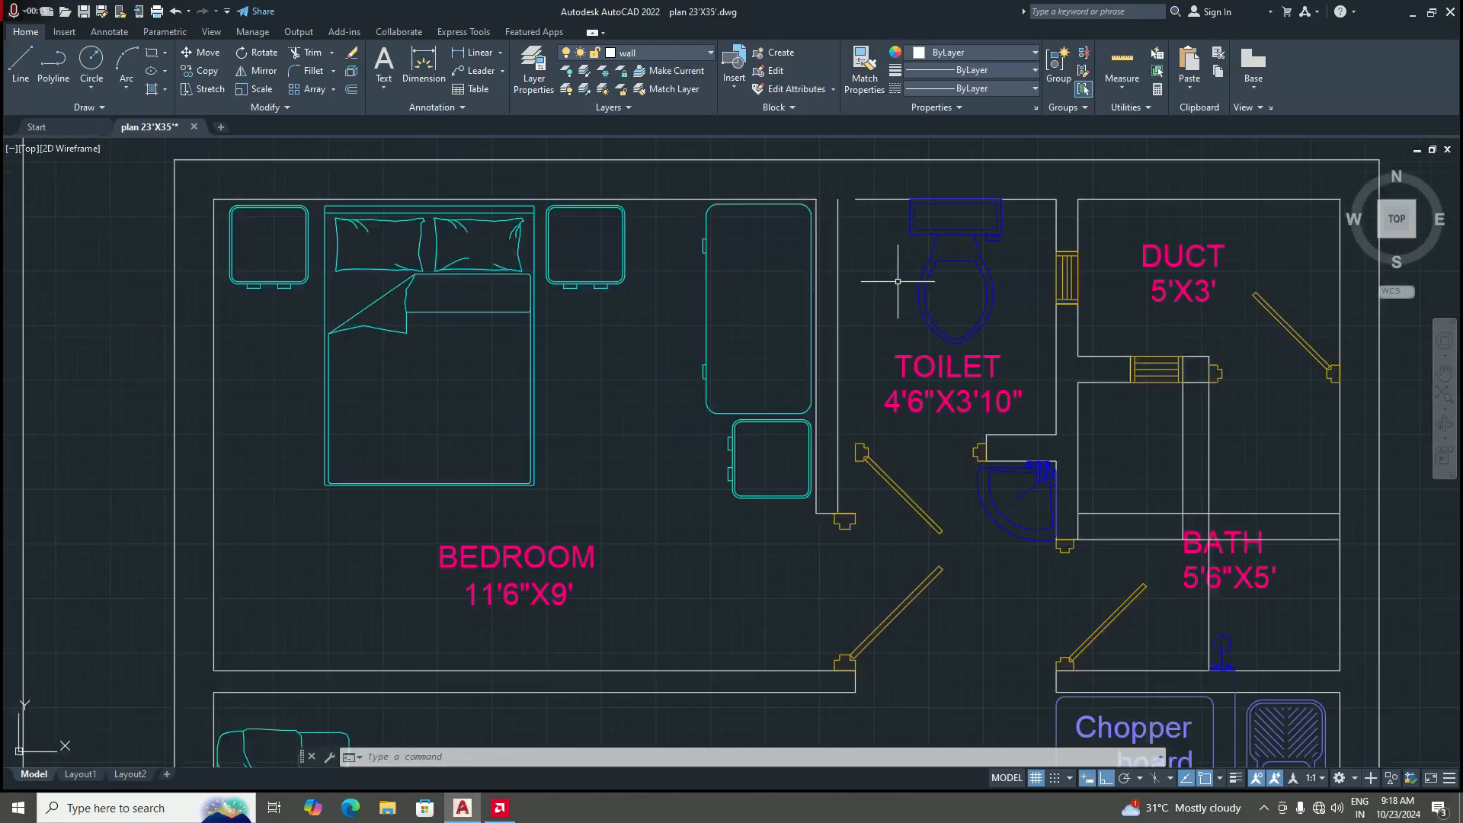
{"action": "scroll", "coordinate": [814, 312], "scroll_direction": "down", "scroll_amount": 3}
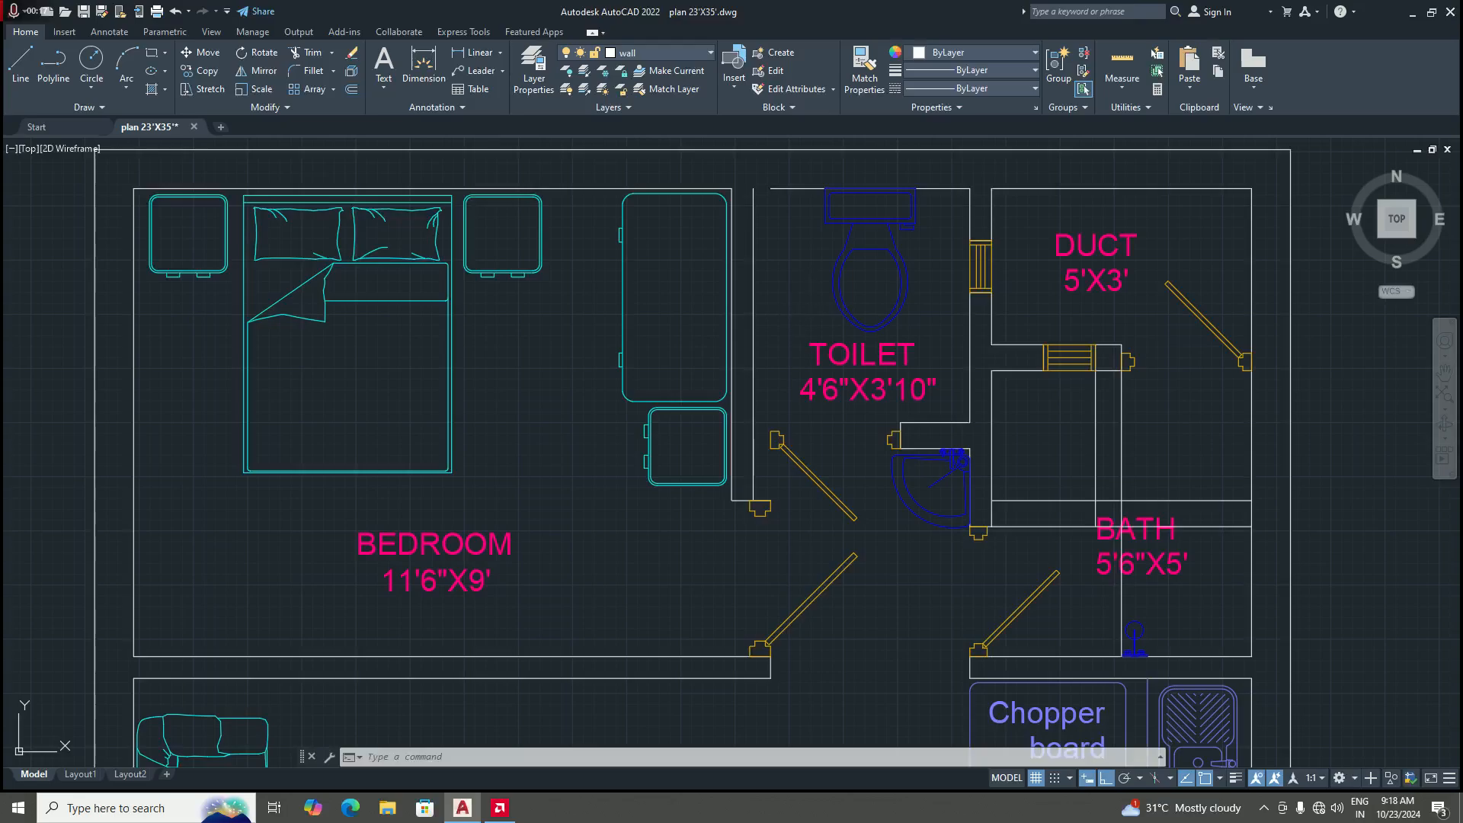
{"action": "key", "text": "ctrl+z"}
{"action": "key", "text": "ctrl+z"}
{"action": "key", "text": "ctrl+z"}
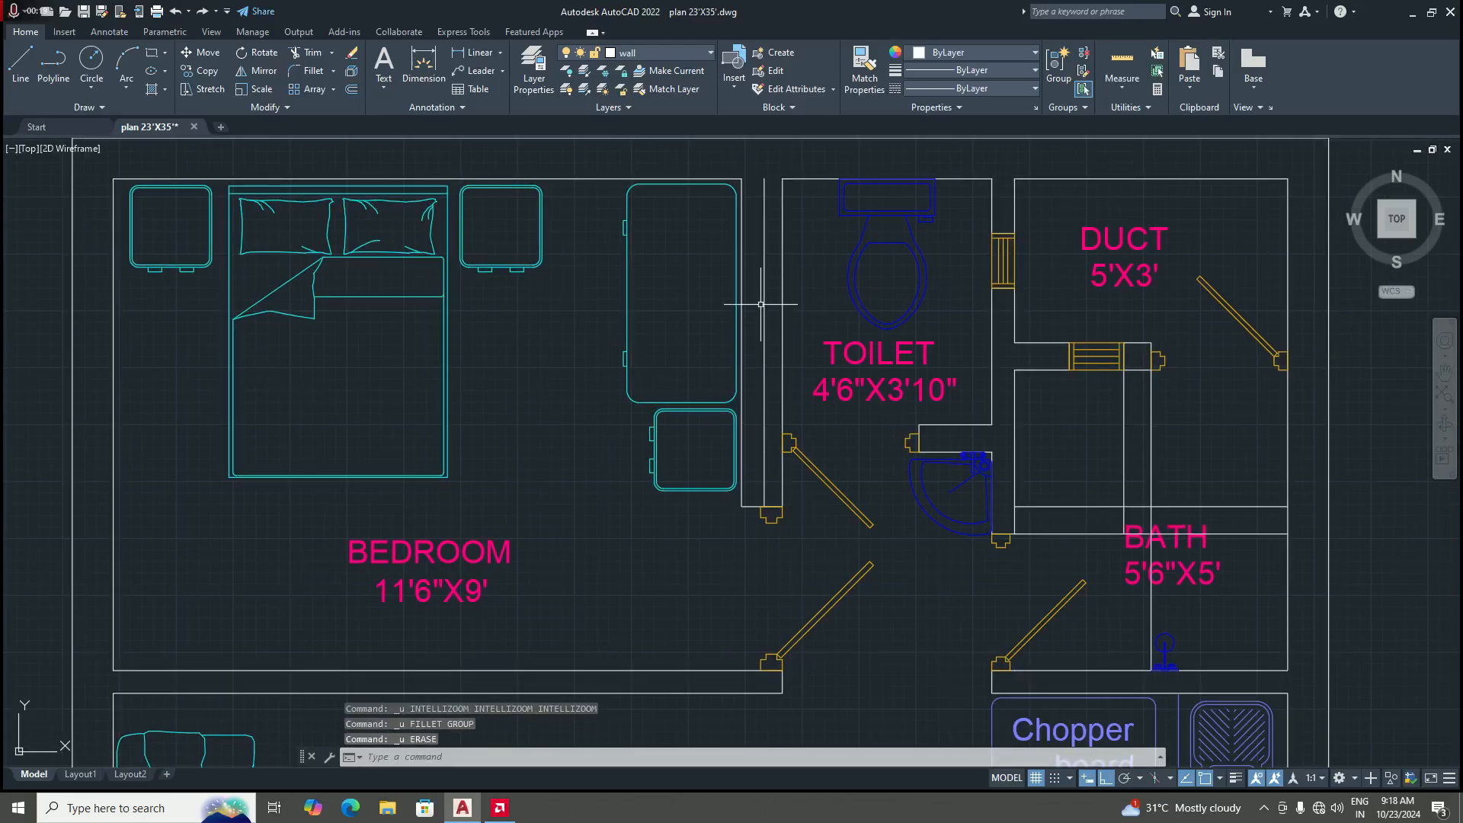
Step: Erase the two inner line segments running inside the wall between the bedroom and the toilet
{"action": "left_click", "coordinate": [765, 311]}
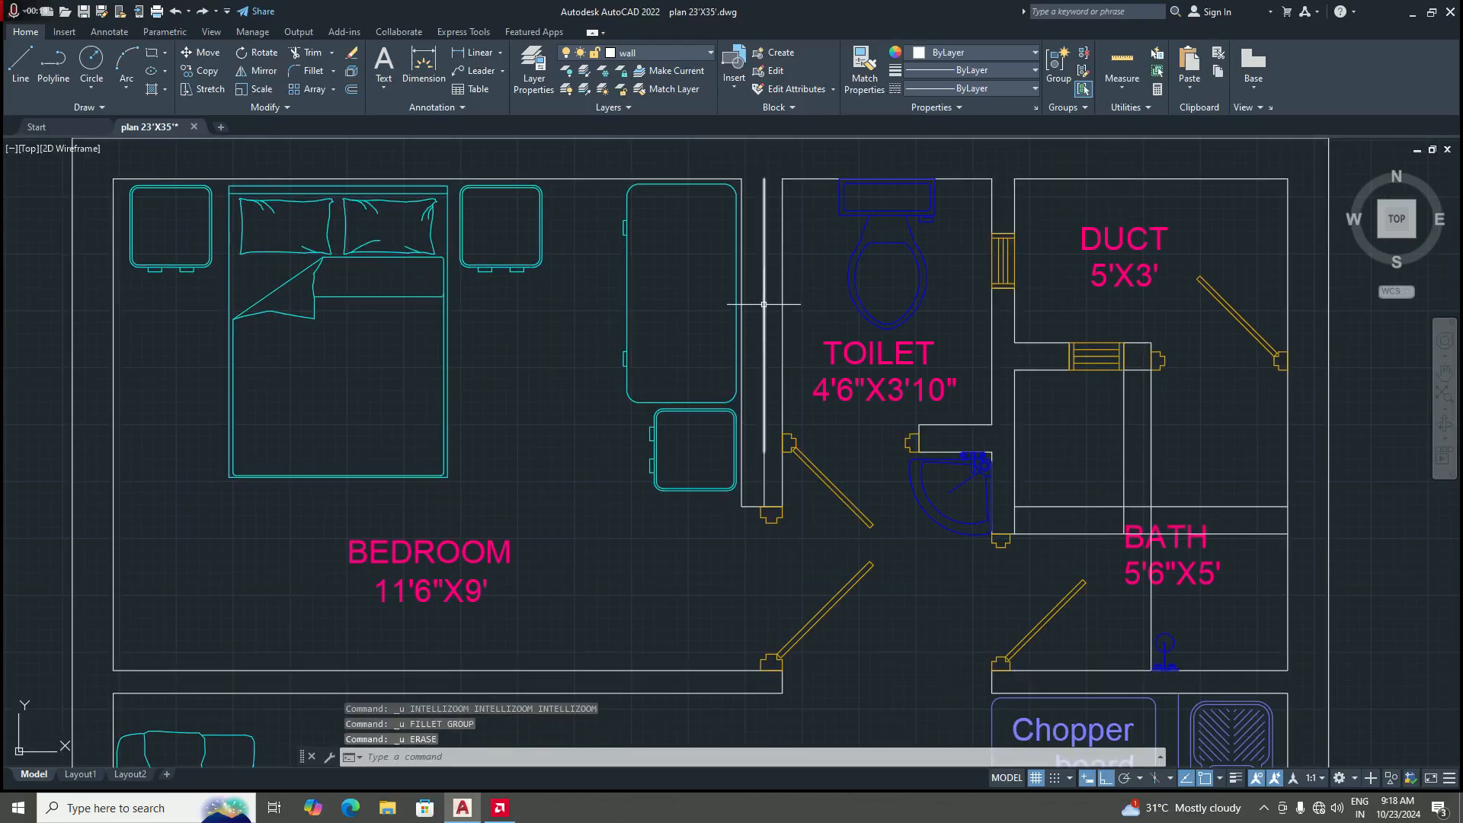
{"action": "left_click", "coordinate": [765, 486]}
{"action": "key", "text": "Delete"}
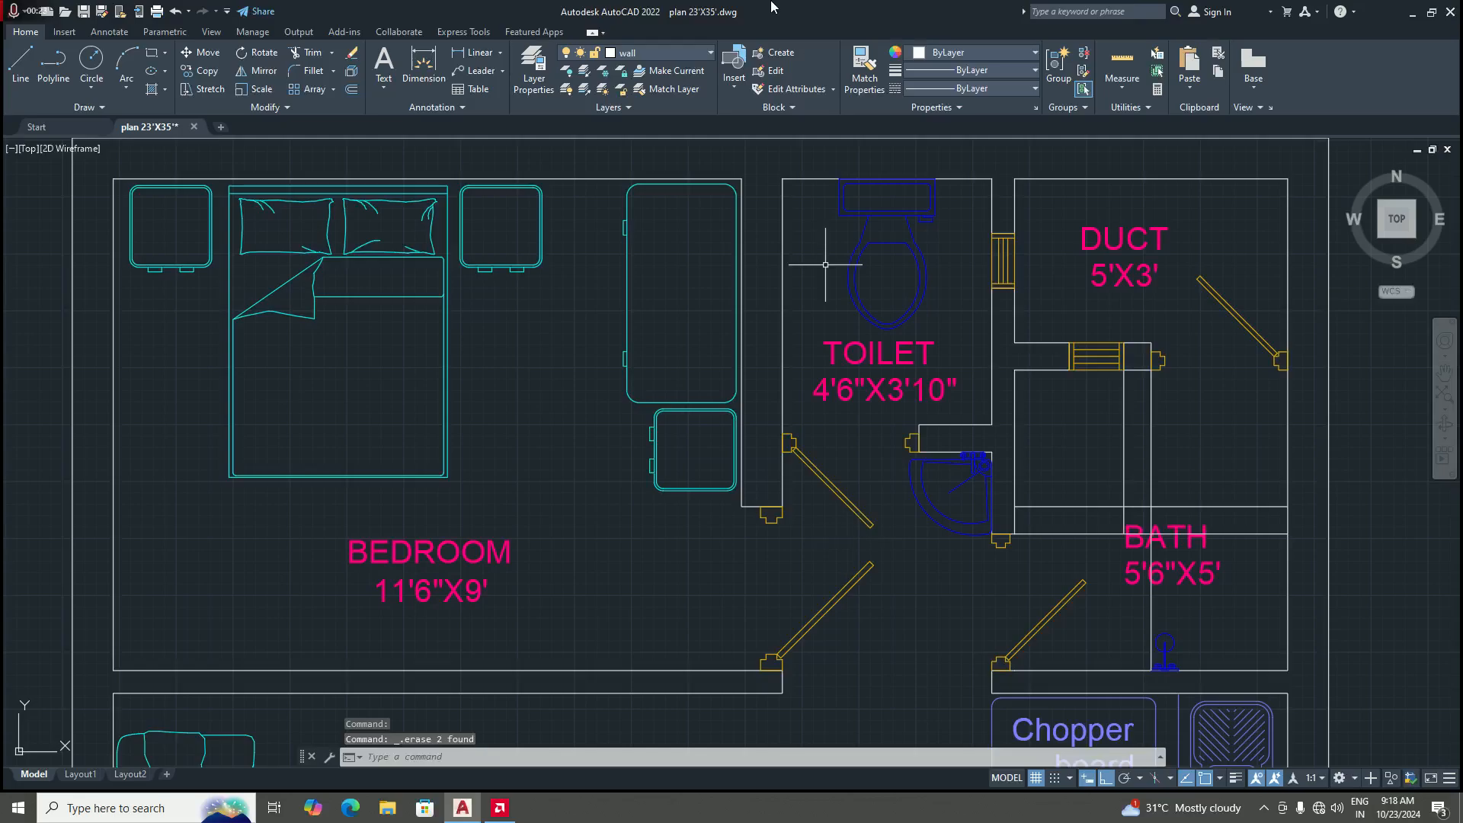
Step: Examine the wall layout around the bedroom, toilet, duct, bath and kitchen of the mirrored plan
{"action": "scroll", "coordinate": [796, 255], "scroll_direction": "down", "scroll_amount": 5}
{"action": "scroll", "coordinate": [796, 255], "scroll_direction": "up", "scroll_amount": 5}
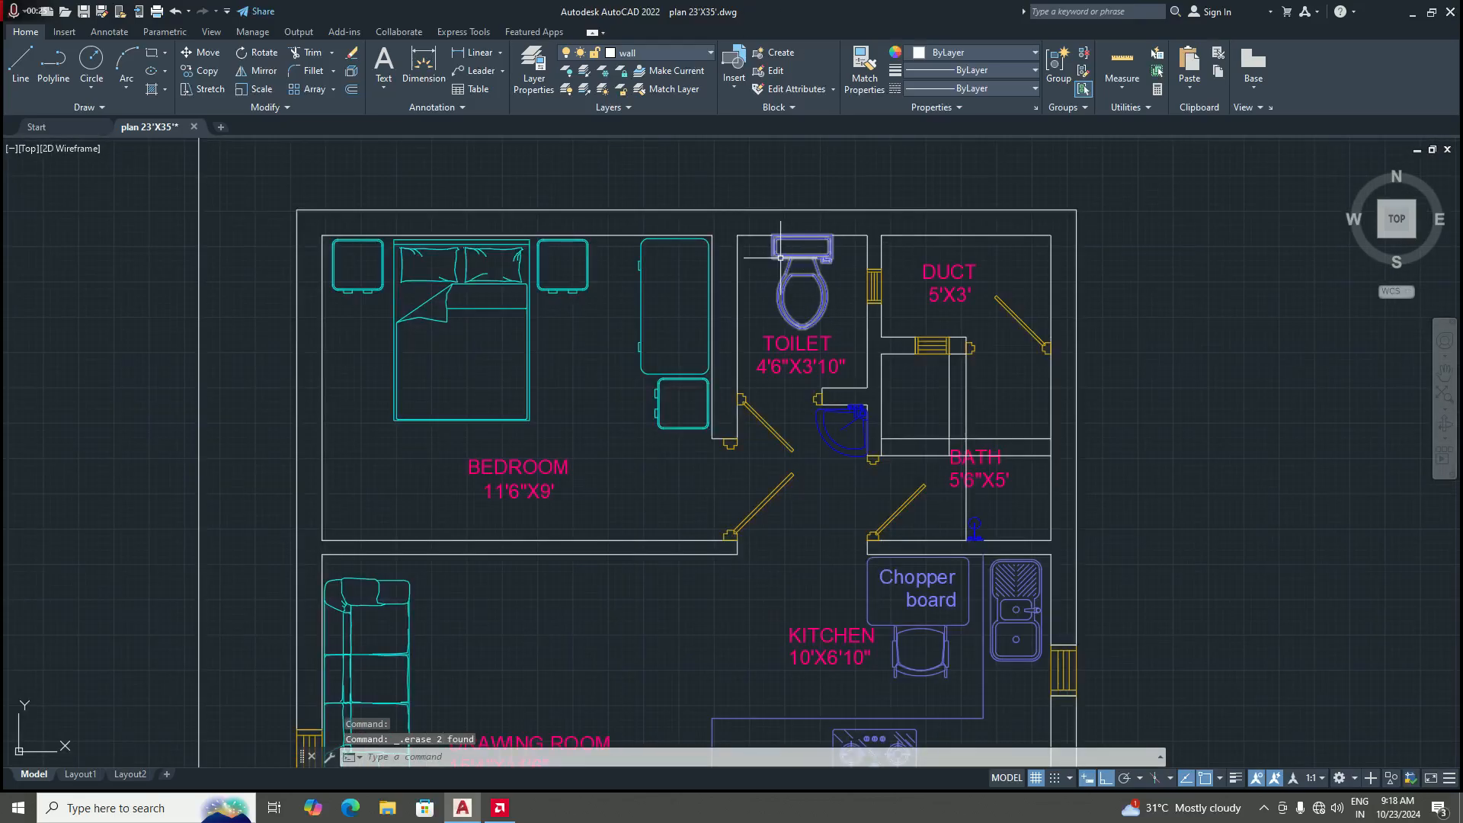
{"action": "scroll", "coordinate": [754, 305], "scroll_direction": "down", "scroll_amount": 3}
{"action": "scroll", "coordinate": [766, 301], "scroll_direction": "up", "scroll_amount": 3}
{"action": "scroll", "coordinate": [765, 301], "scroll_direction": "up", "scroll_amount": 2}
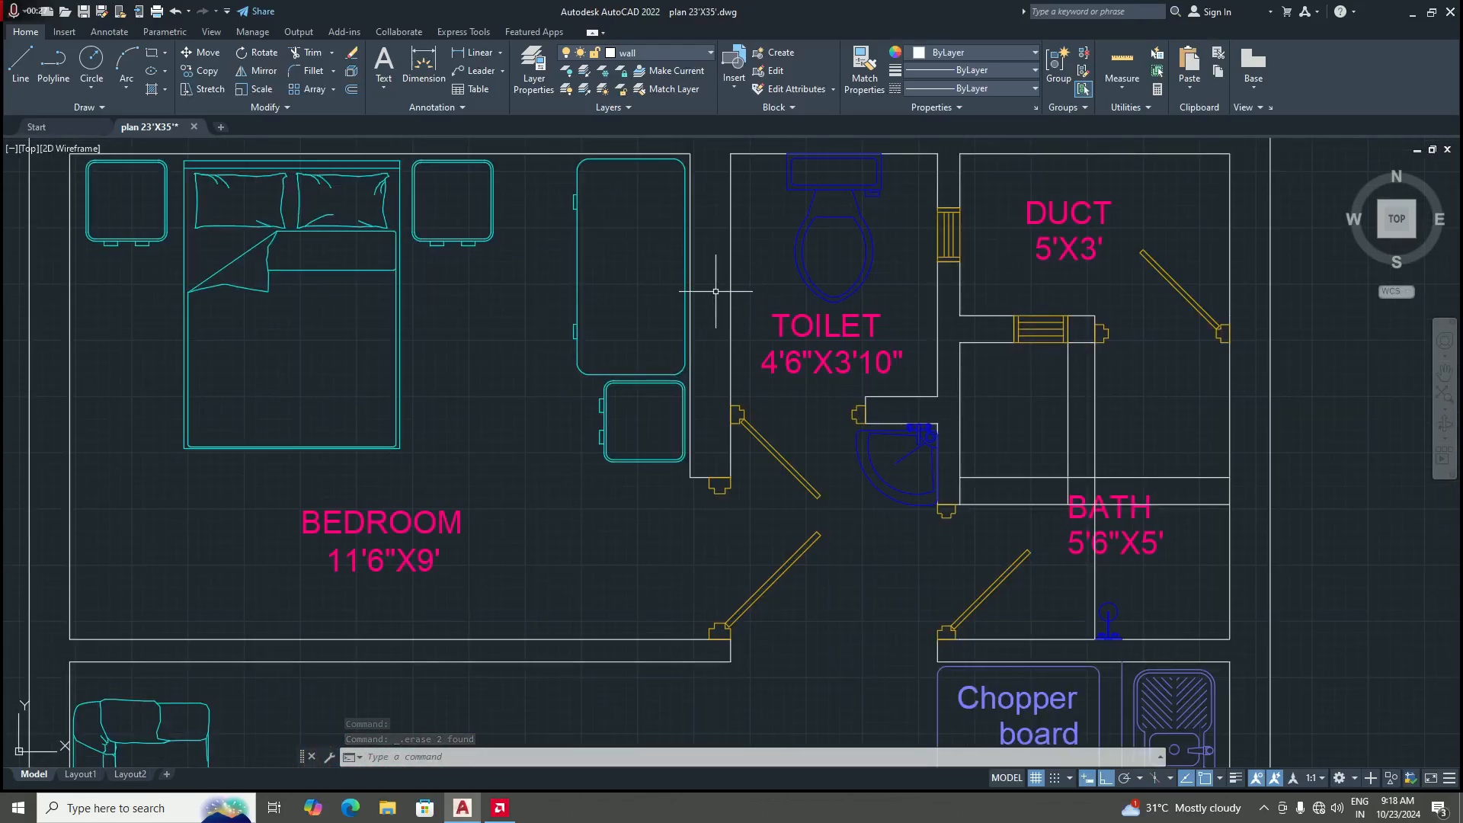
{"action": "scroll", "coordinate": [690, 289], "scroll_direction": "down", "scroll_amount": 2}
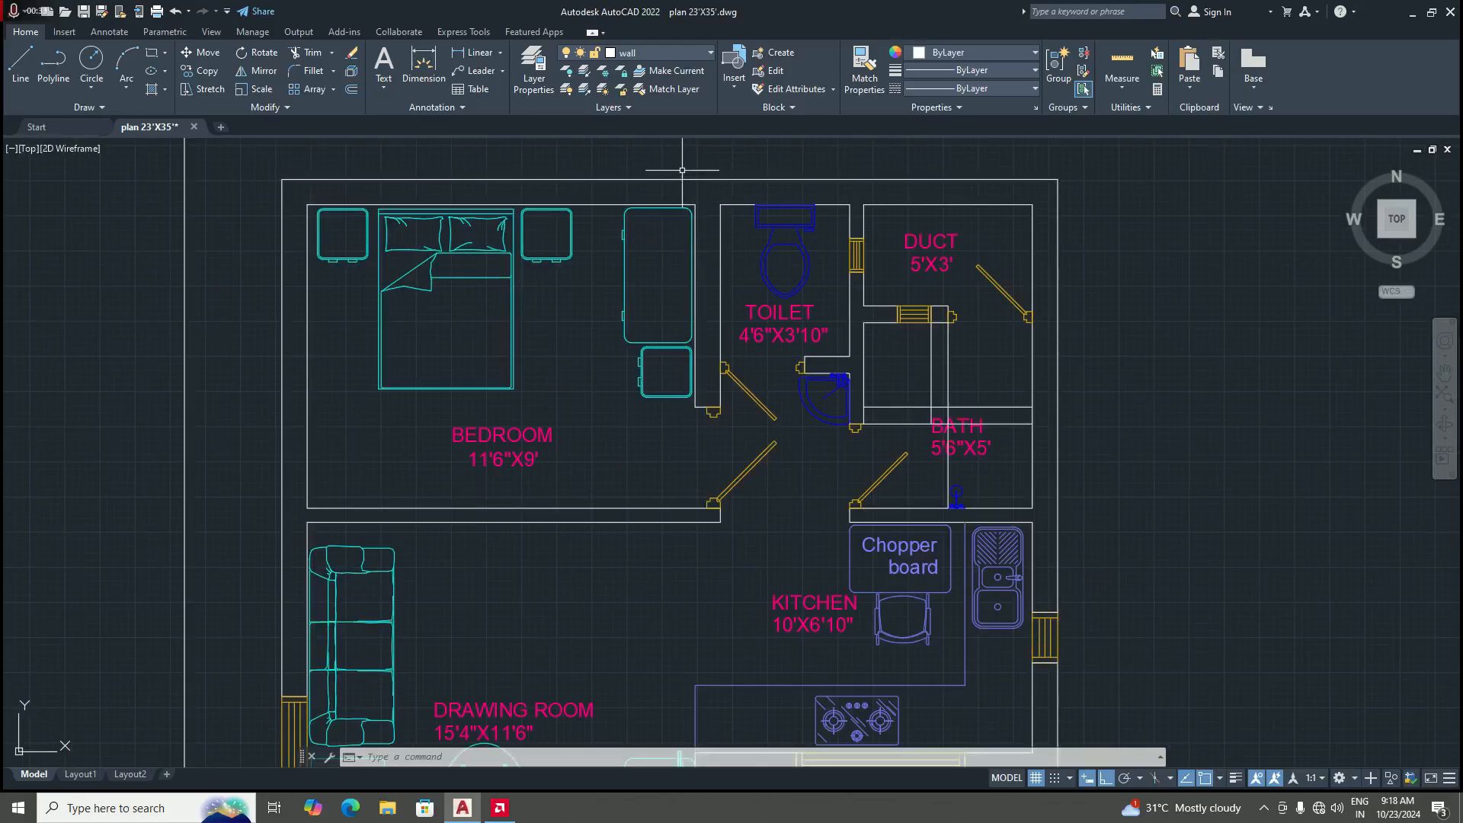
{"action": "middle_click_drag", "start_coordinate": [676, 260], "coordinate": [647, 263]}
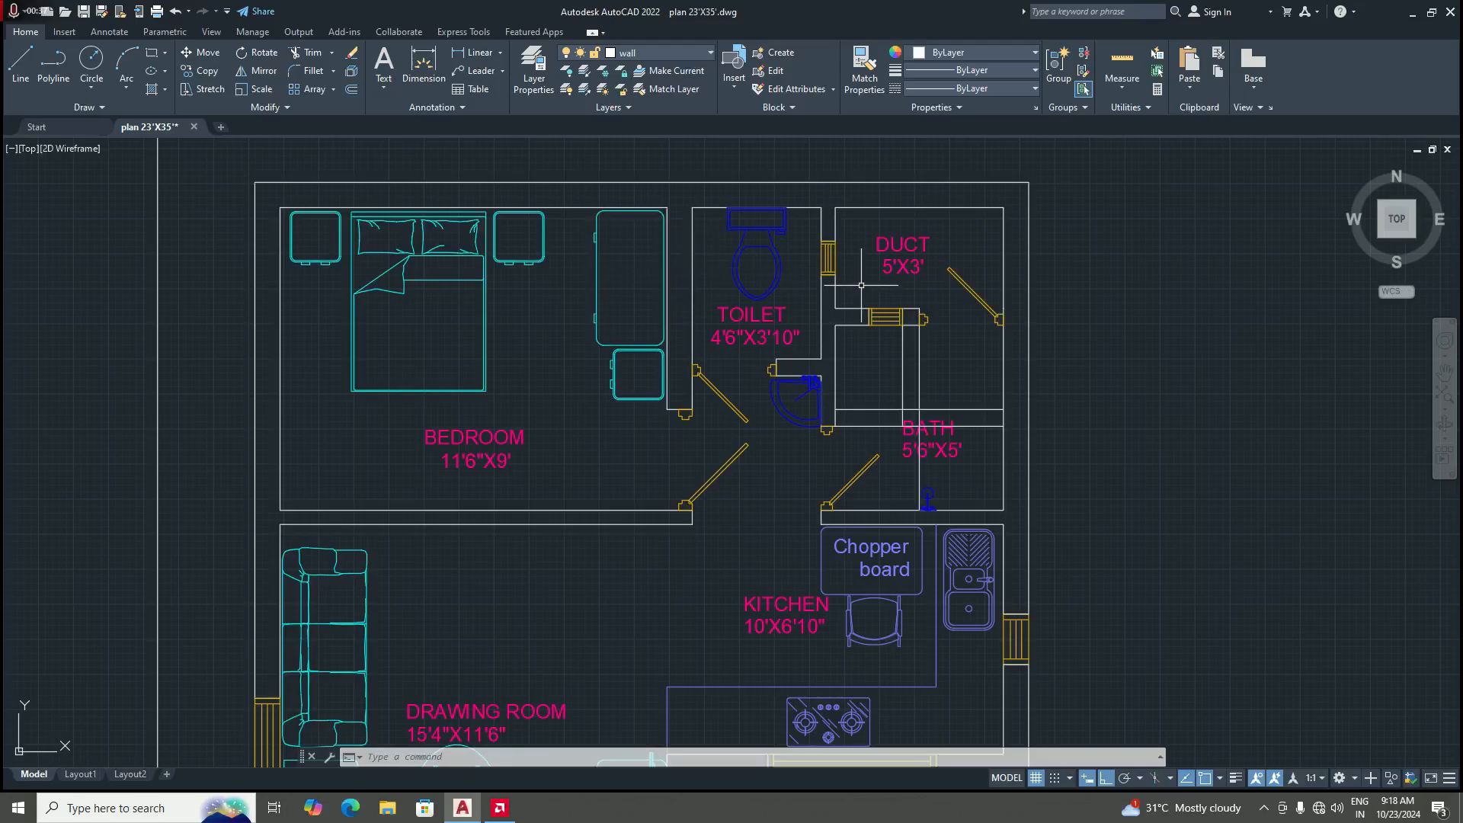
{"action": "scroll", "coordinate": [800, 305], "scroll_direction": "up", "scroll_amount": 4}
{"action": "scroll", "coordinate": [802, 301], "scroll_direction": "down", "scroll_amount": 4}
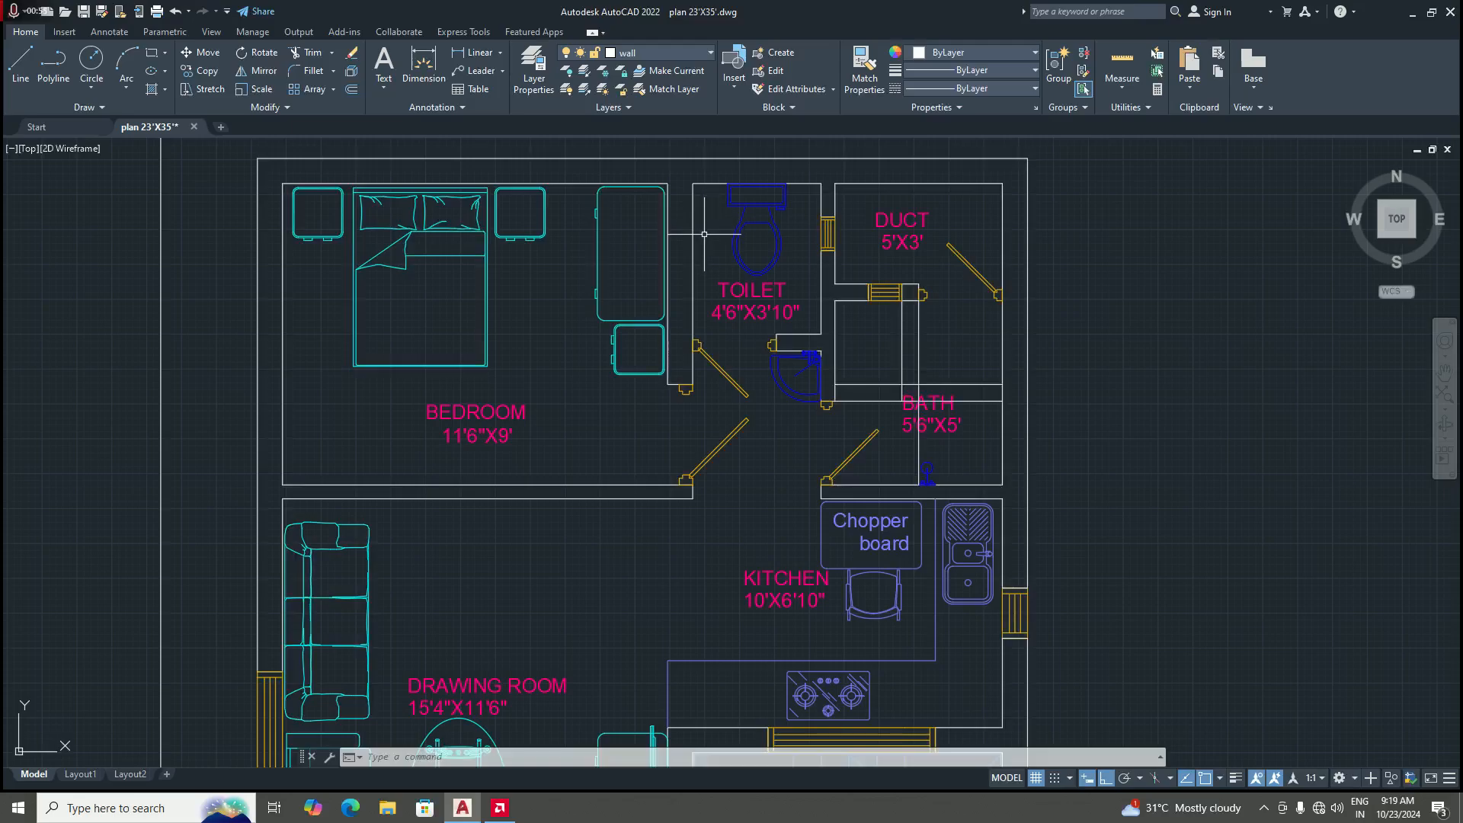
{"action": "scroll", "coordinate": [724, 312], "scroll_direction": "down", "scroll_amount": 5}
{"action": "scroll", "coordinate": [697, 336], "scroll_direction": "up", "scroll_amount": 3}
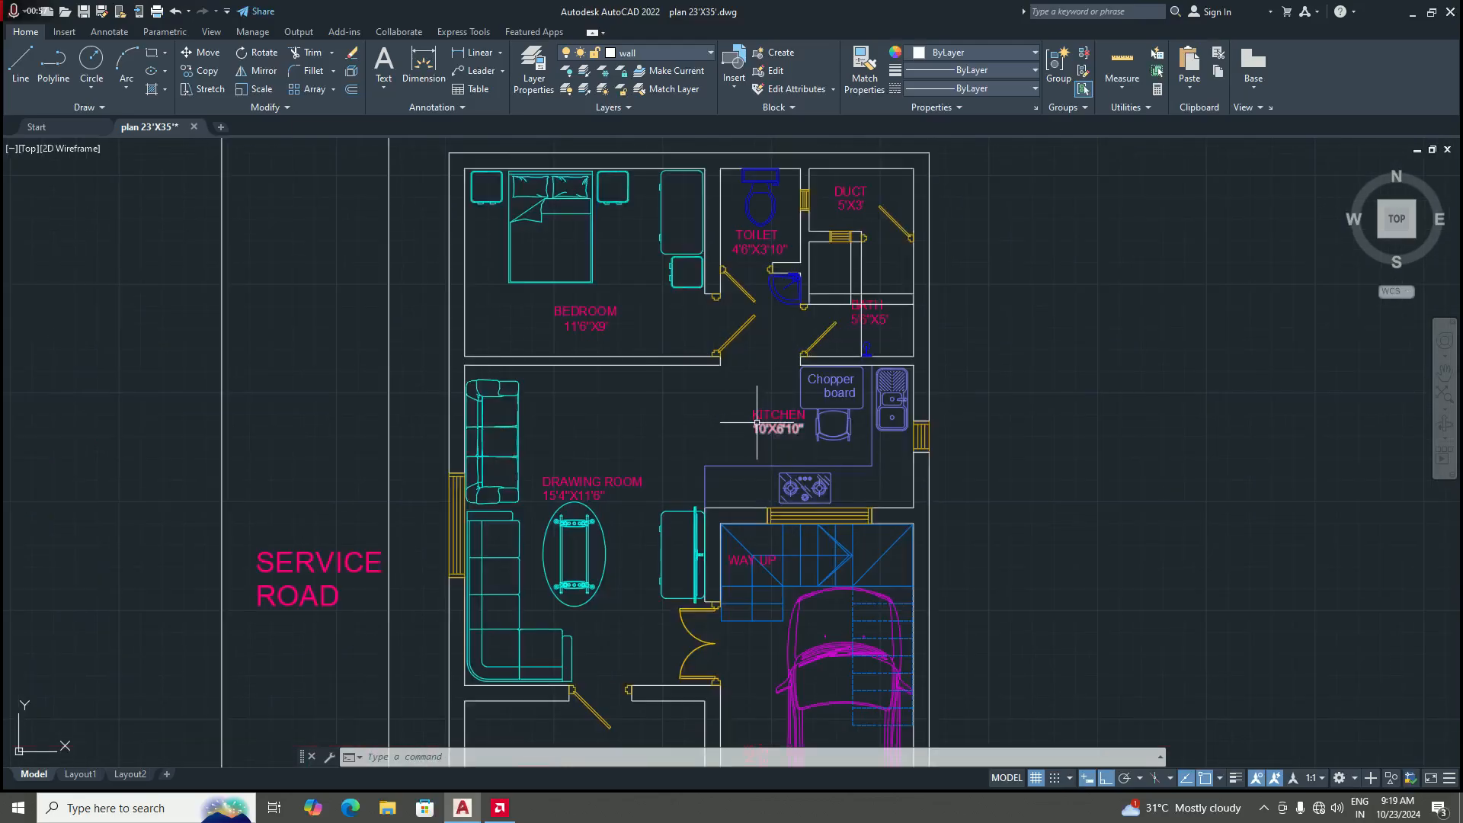
{"action": "scroll", "coordinate": [689, 340], "scroll_direction": "up", "scroll_amount": 2}
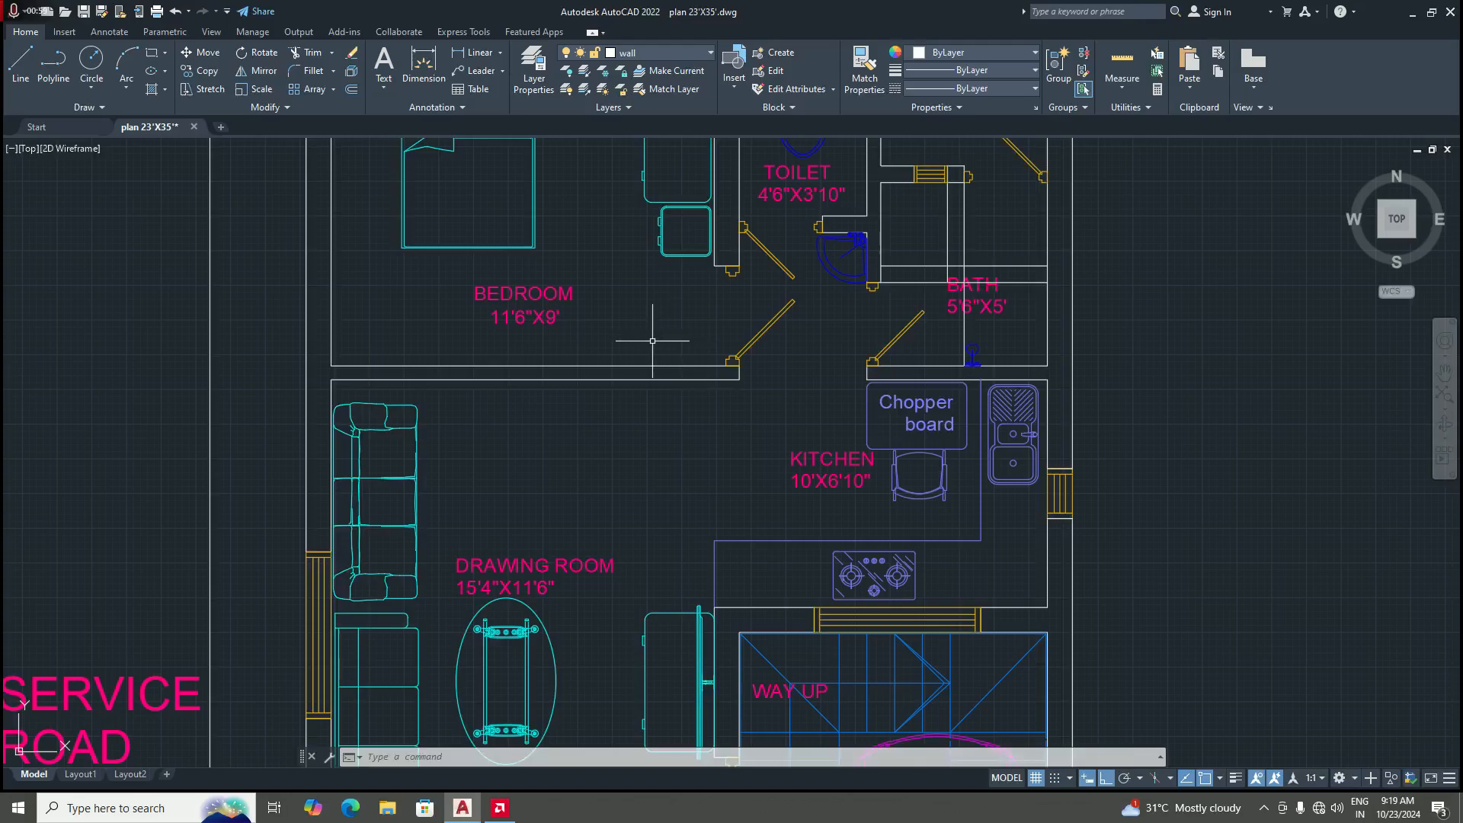
{"action": "scroll", "coordinate": [687, 409], "scroll_direction": "down", "scroll_amount": 2}
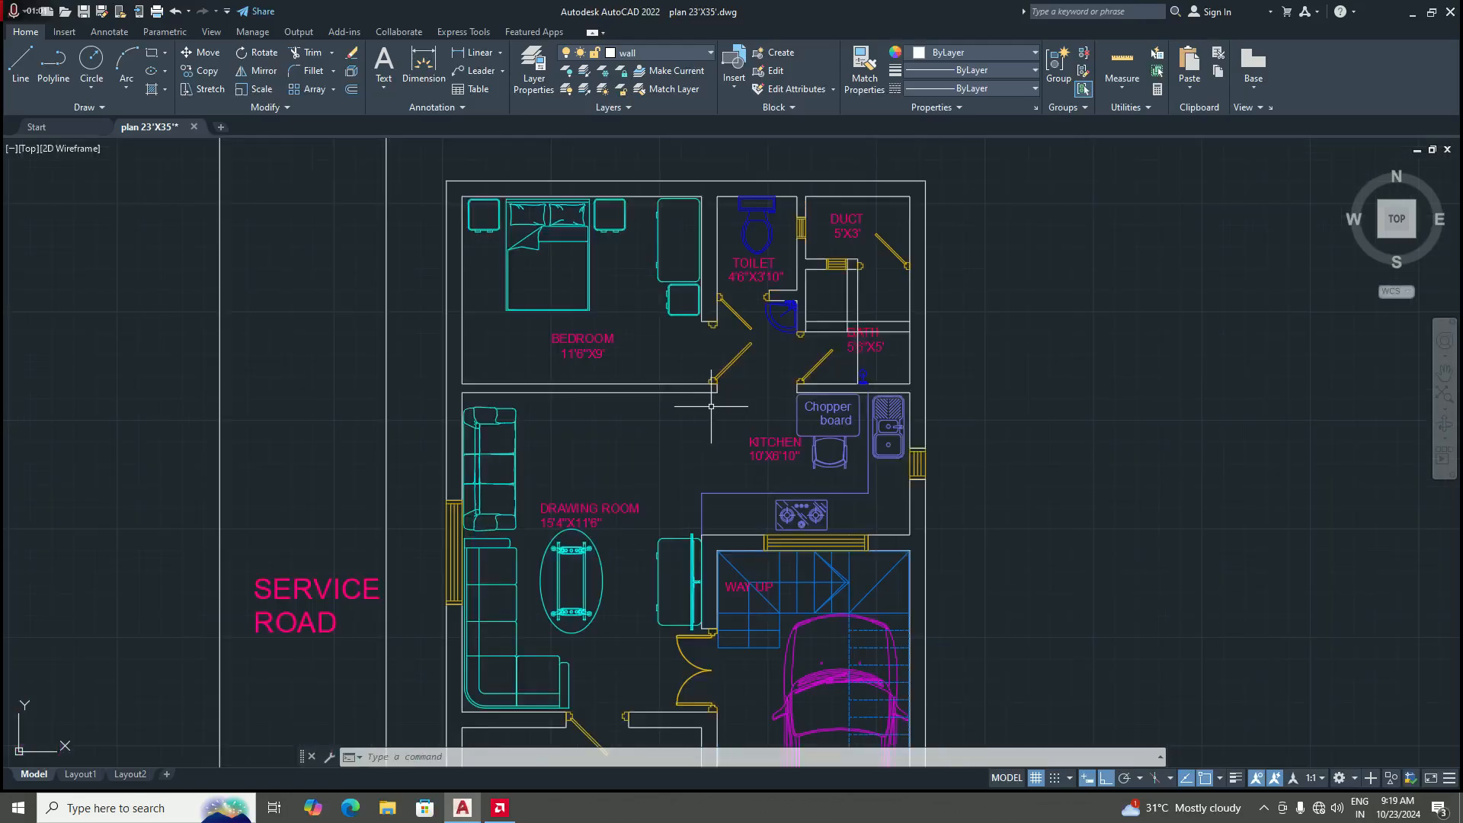
{"action": "scroll", "coordinate": [743, 439], "scroll_direction": "up", "scroll_amount": 2}
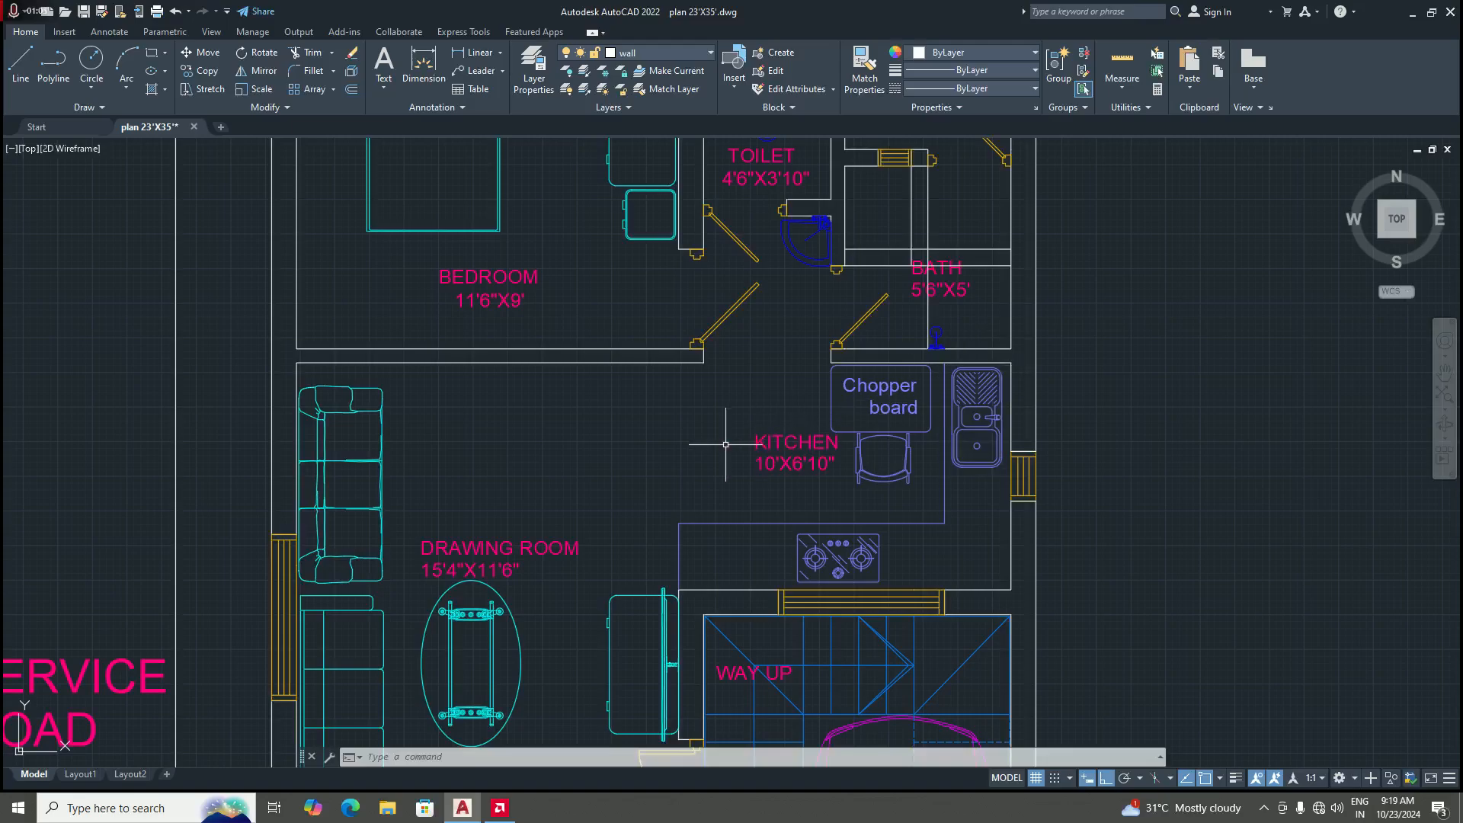
{"action": "scroll", "coordinate": [722, 435], "scroll_direction": "down", "scroll_amount": 4}
{"action": "scroll", "coordinate": [721, 317], "scroll_direction": "up", "scroll_amount": 2}
{"action": "scroll", "coordinate": [745, 265], "scroll_direction": "up", "scroll_amount": 2}
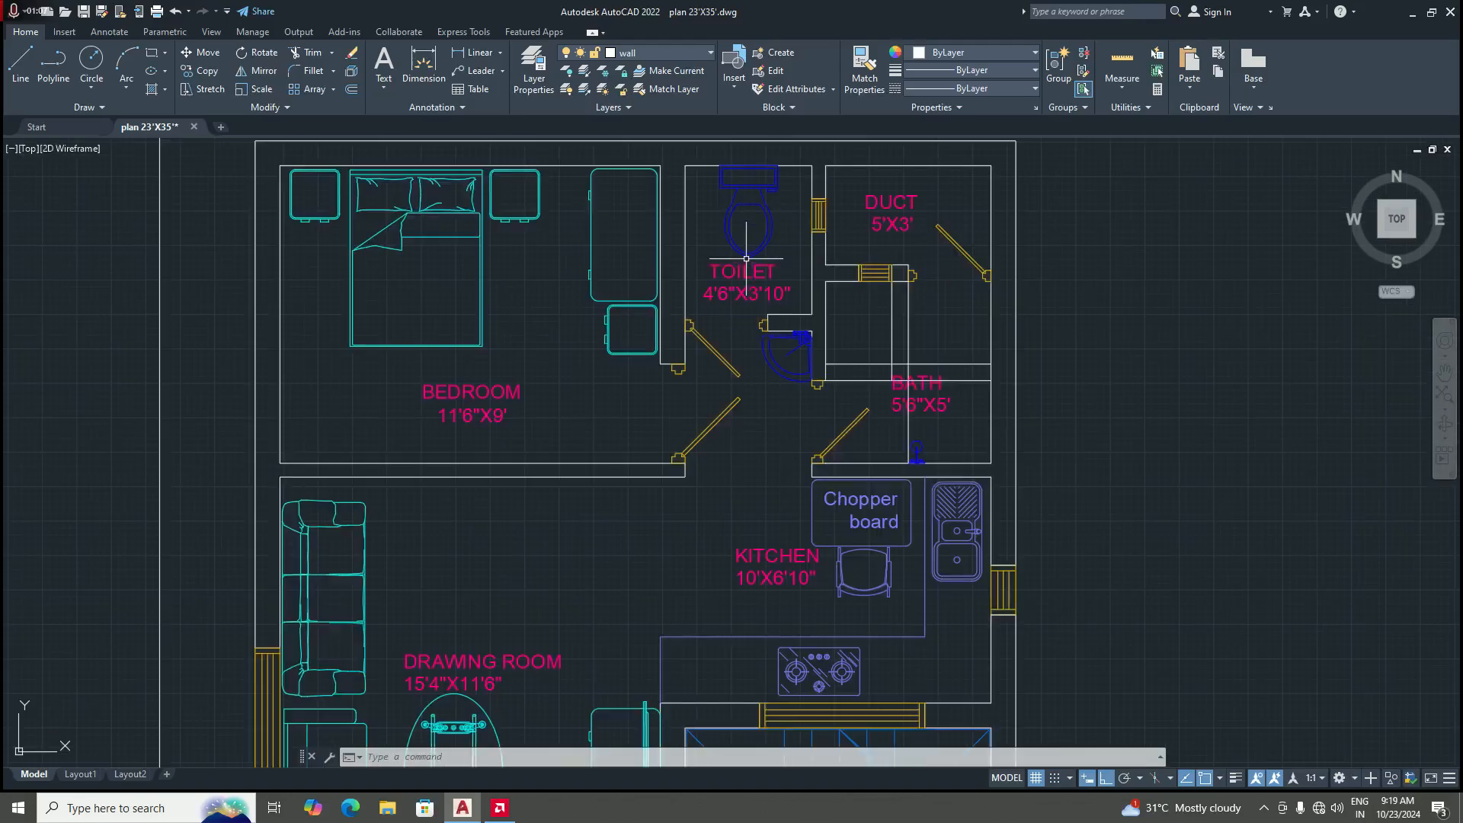
{"action": "scroll", "coordinate": [741, 335], "scroll_direction": "down", "scroll_amount": 2}
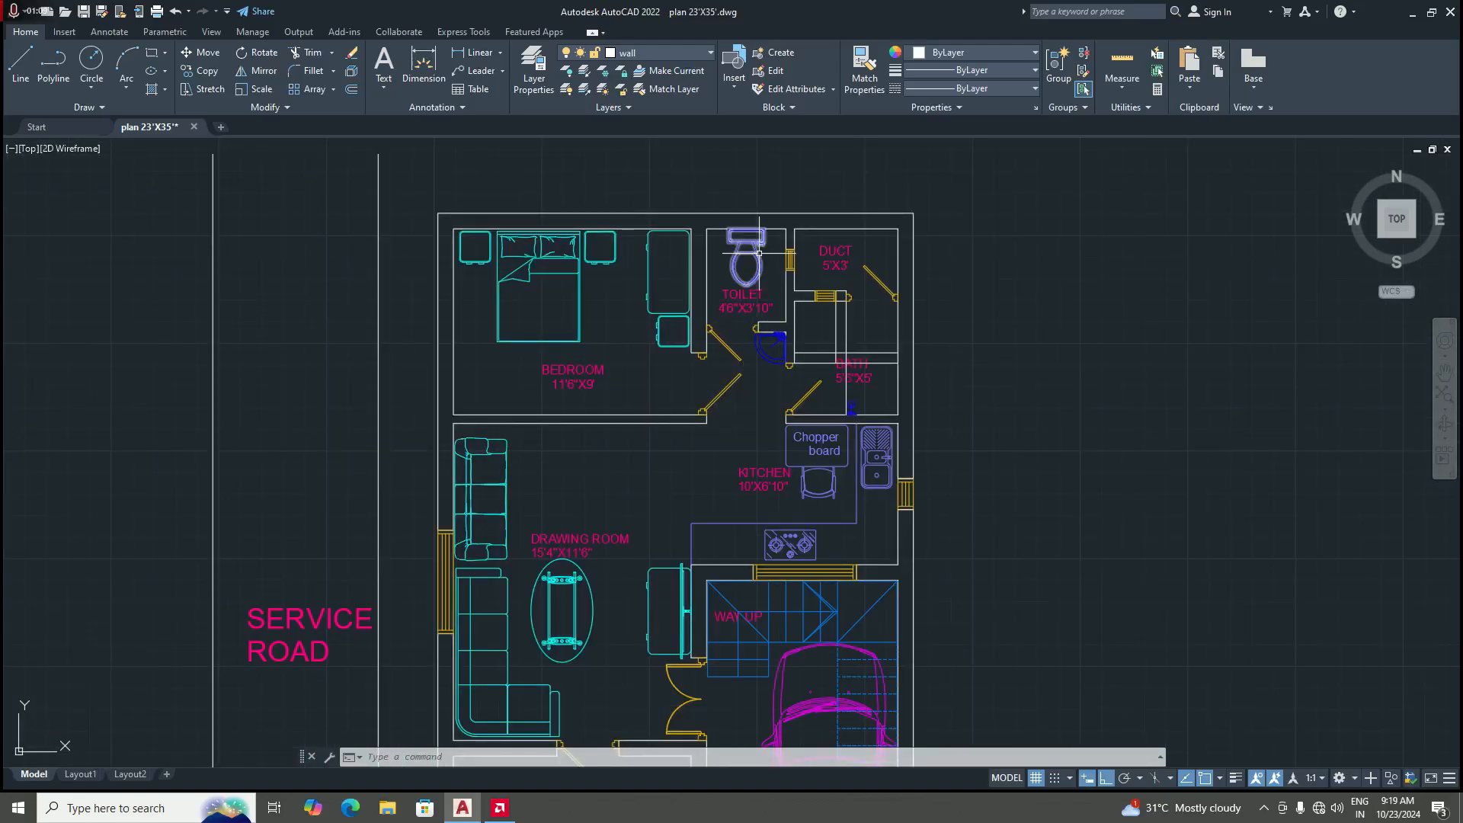
{"action": "scroll", "coordinate": [753, 228], "scroll_direction": "up", "scroll_amount": 2}
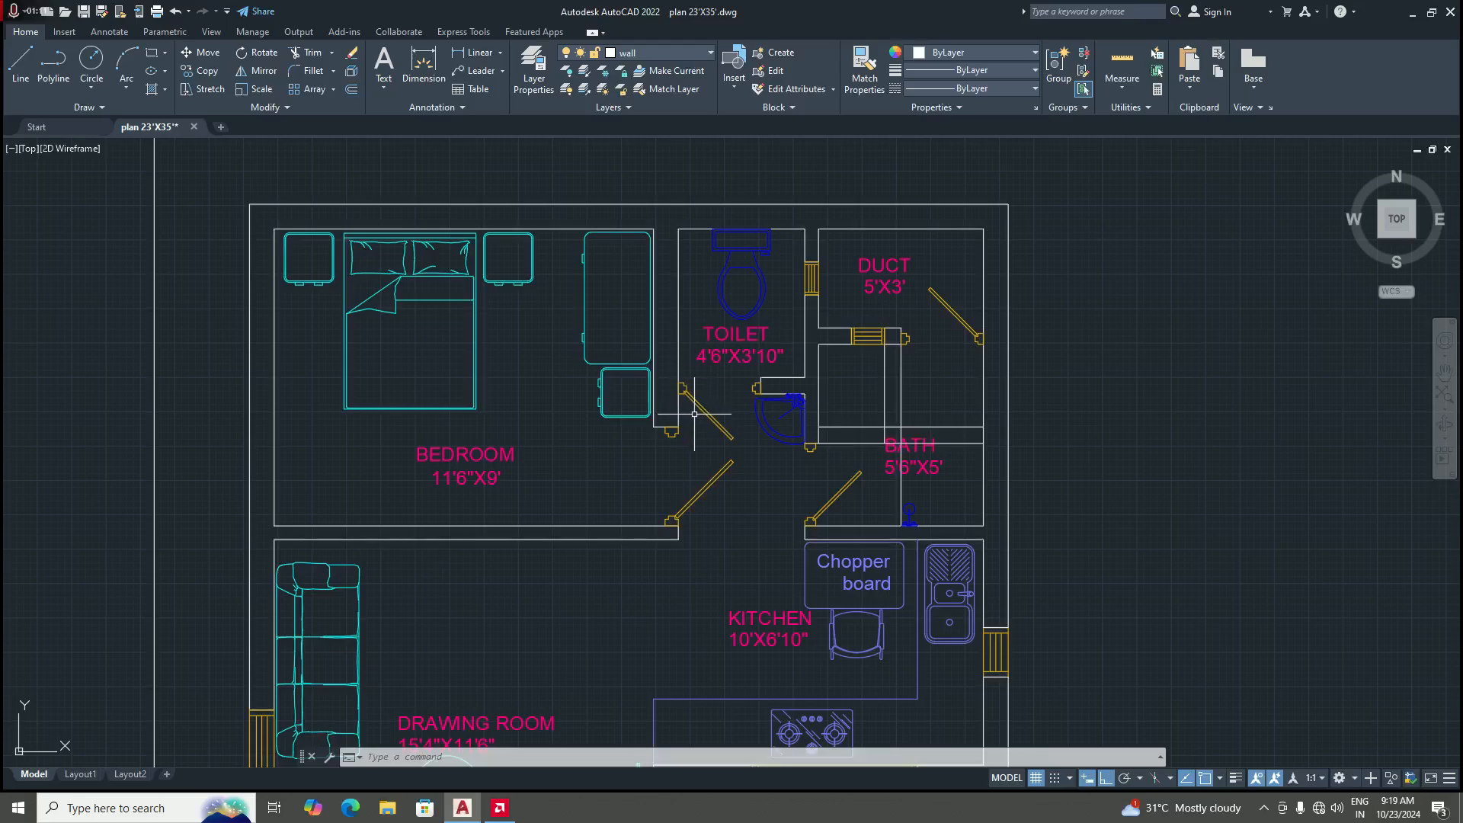
{"action": "scroll", "coordinate": [711, 322], "scroll_direction": "up", "scroll_amount": 2}
{"action": "scroll", "coordinate": [720, 336], "scroll_direction": "down", "scroll_amount": 4}
{"action": "scroll", "coordinate": [732, 340], "scroll_direction": "up", "scroll_amount": 2}
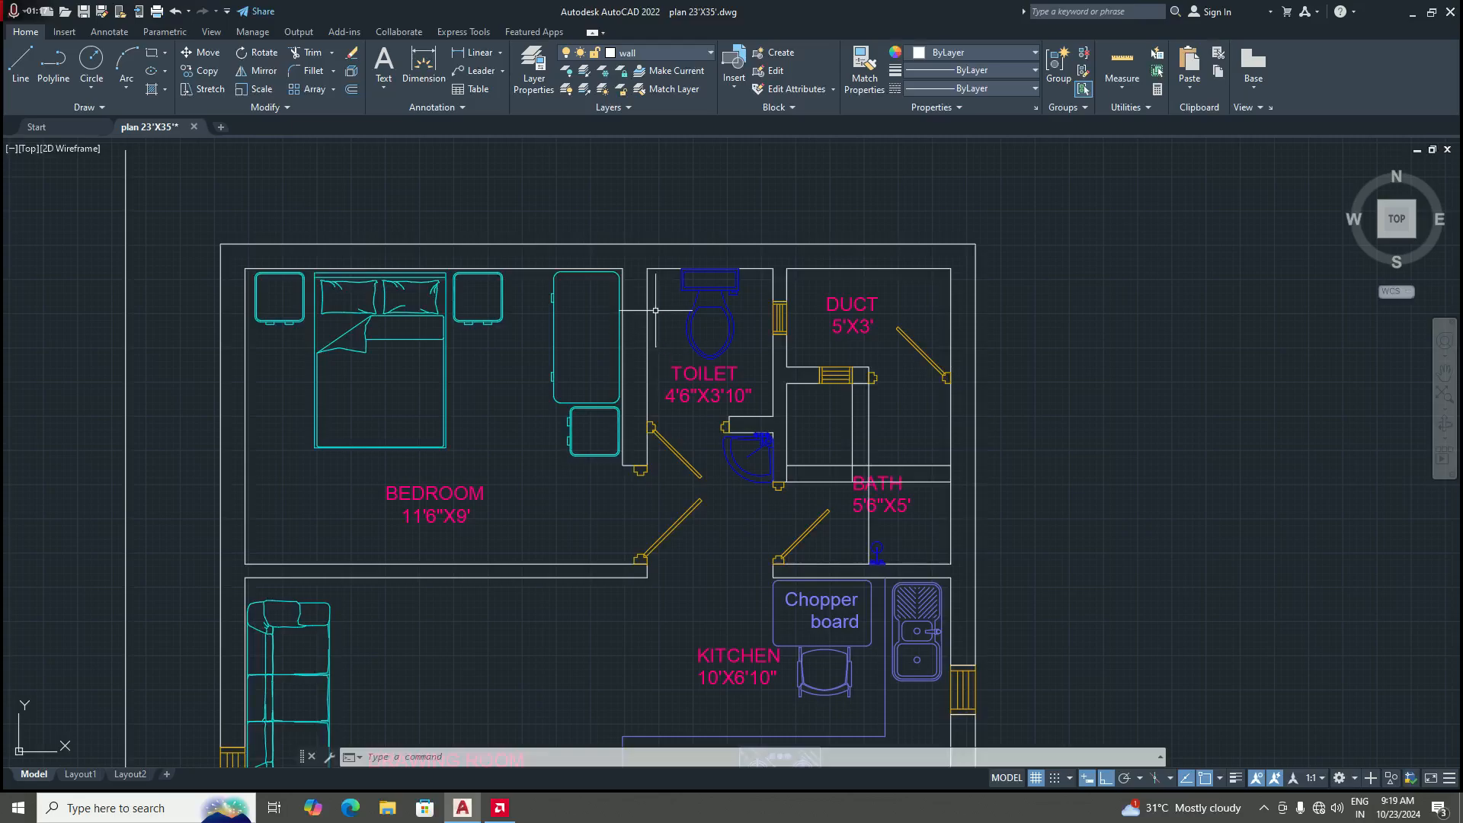
{"action": "scroll", "coordinate": [644, 363], "scroll_direction": "down", "scroll_amount": 4}
{"action": "scroll", "coordinate": [643, 363], "scroll_direction": "up", "scroll_amount": 4}
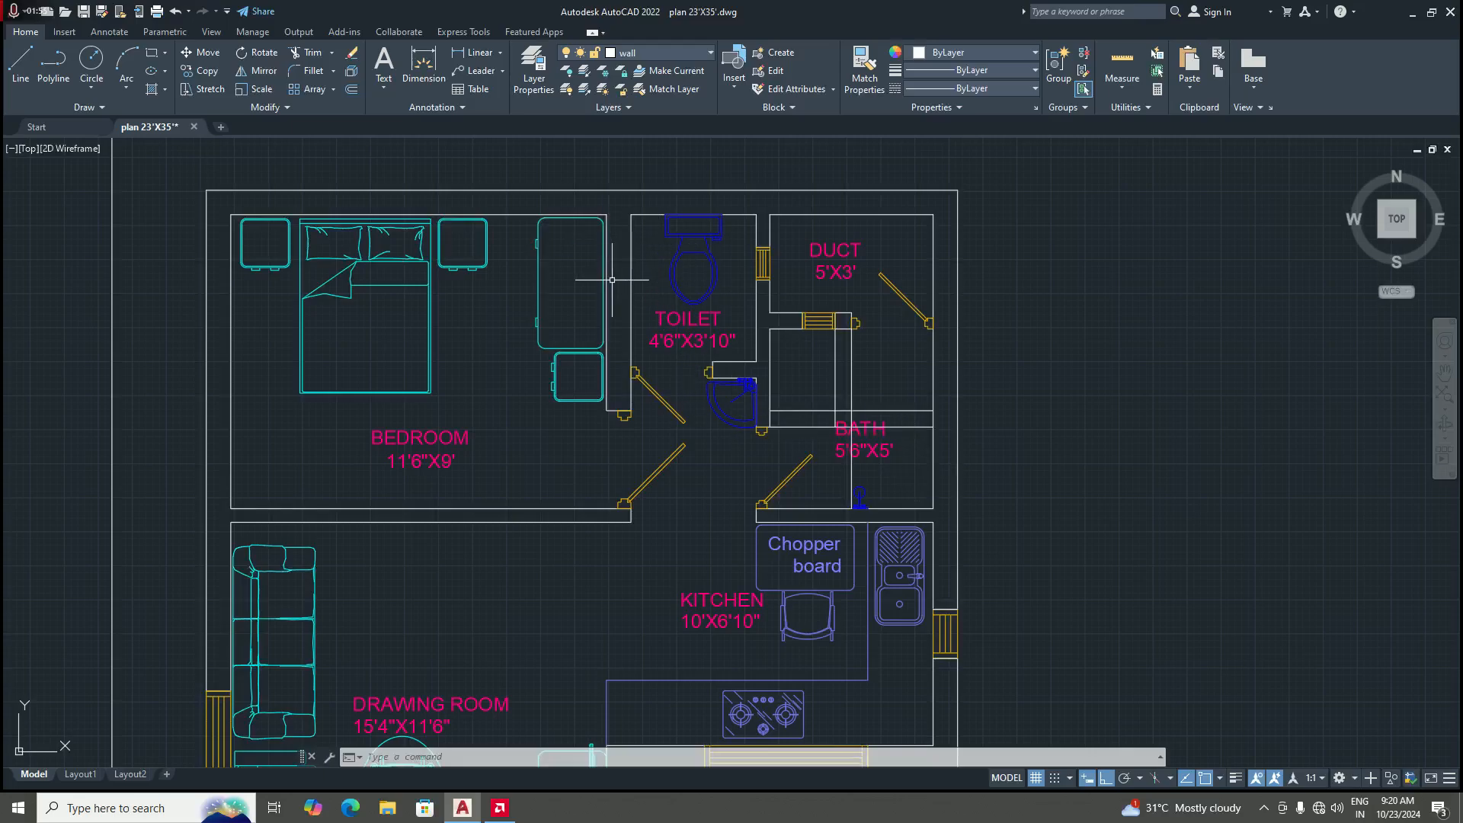
Step: Offset the toilet-side line of the bedroom–toilet wall by 4" towards the bedroom
{"action": "scroll", "coordinate": [617, 283], "scroll_direction": "down", "scroll_amount": 2}
{"action": "scroll", "coordinate": [641, 292], "scroll_direction": "up", "scroll_amount": 4}
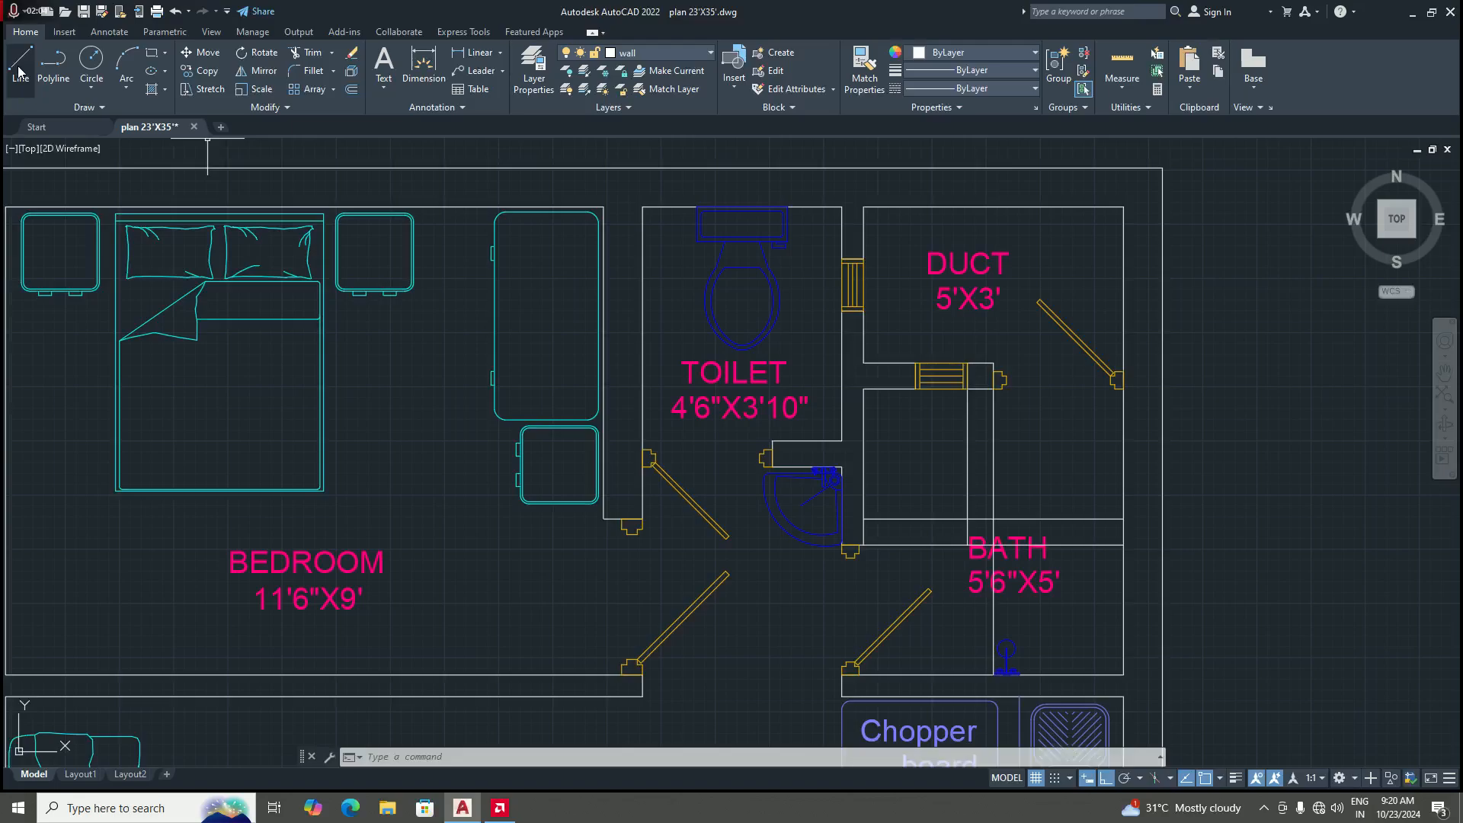
{"action": "scroll", "coordinate": [484, 294], "scroll_direction": "down", "scroll_amount": 2}
{"action": "scroll", "coordinate": [598, 301], "scroll_direction": "up", "scroll_amount": 2}
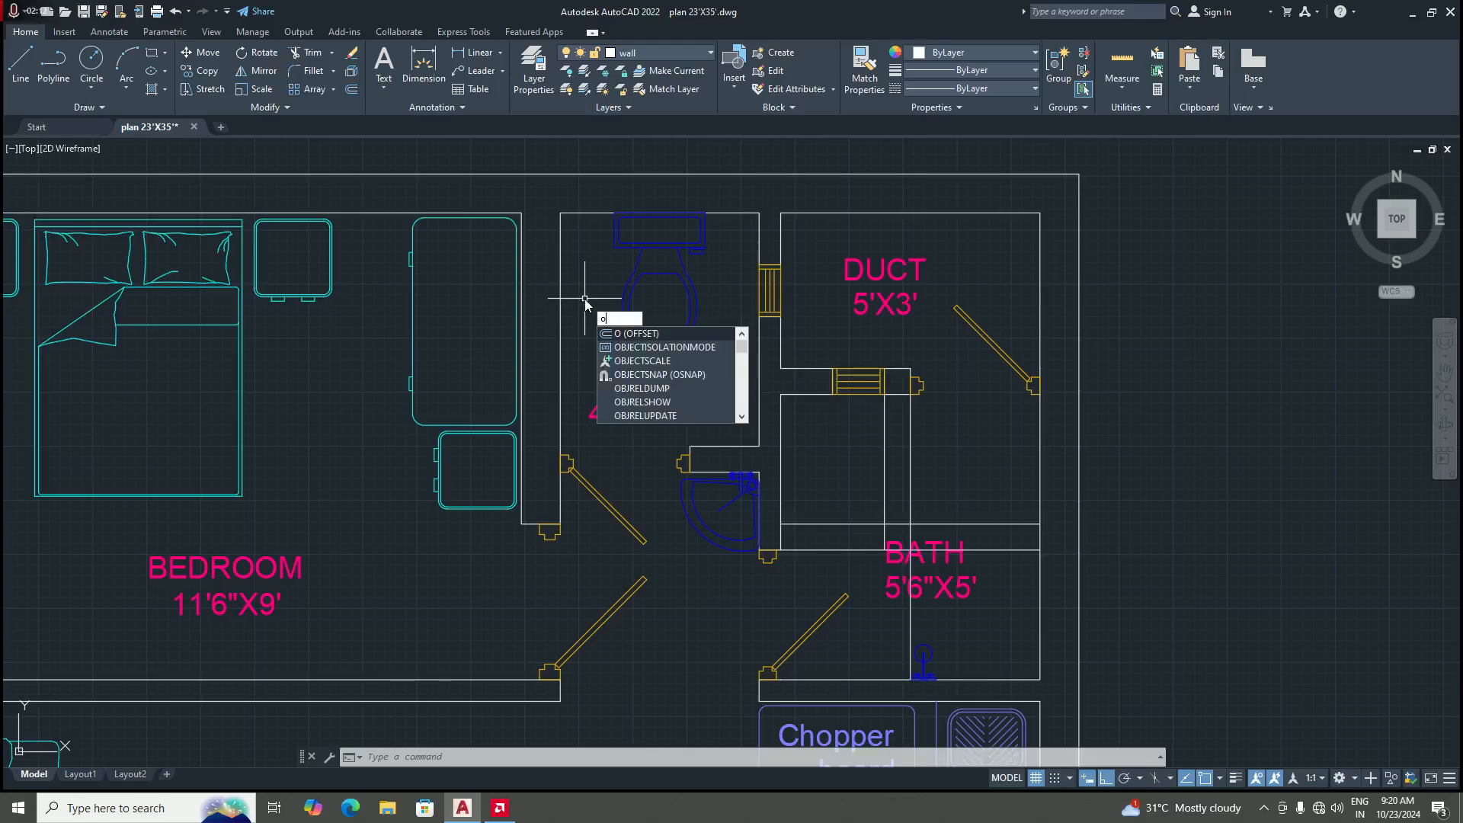
{"action": "key", "text": "Return"}
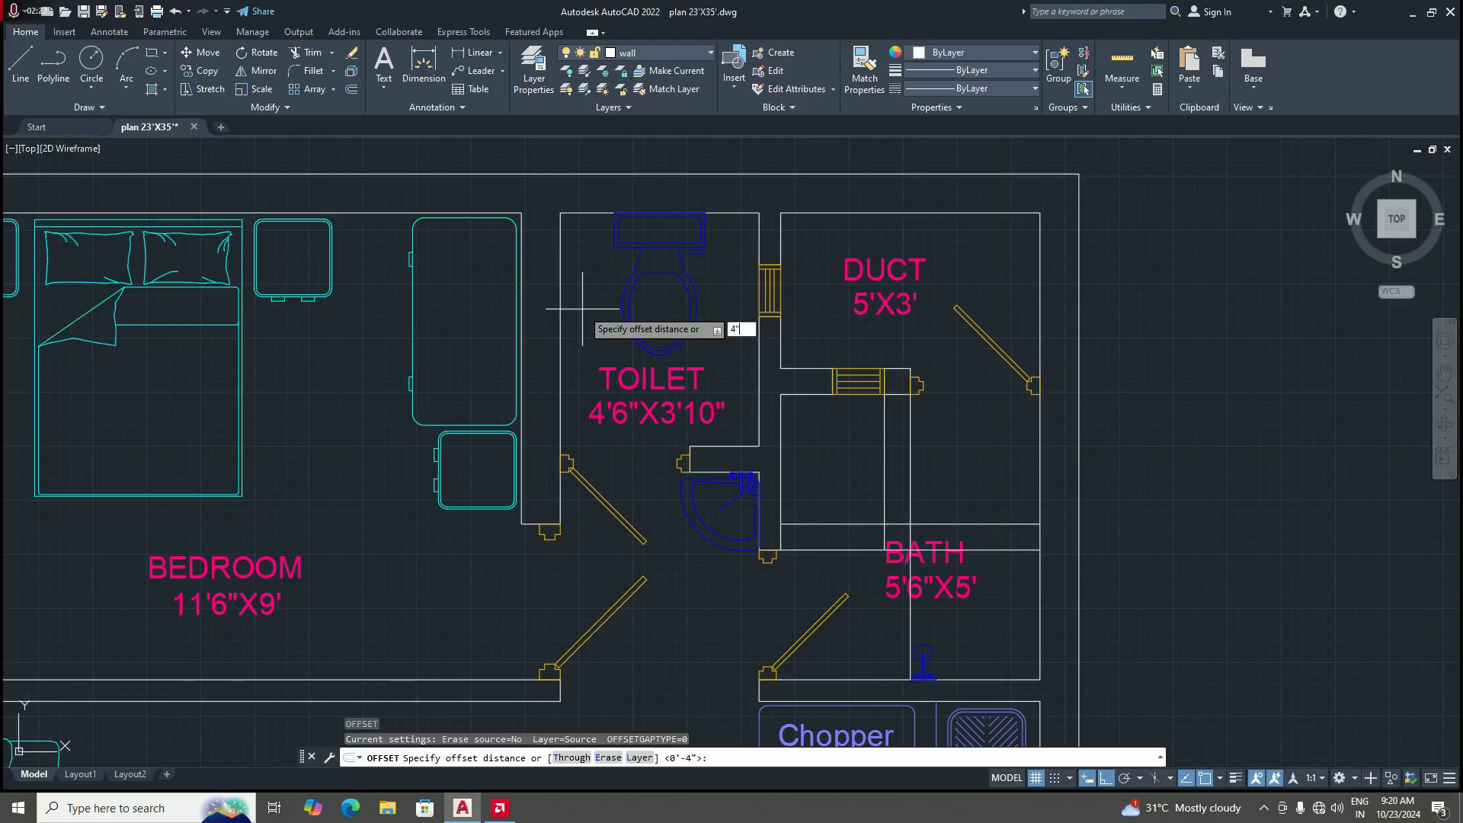
{"action": "key", "text": "Return"}
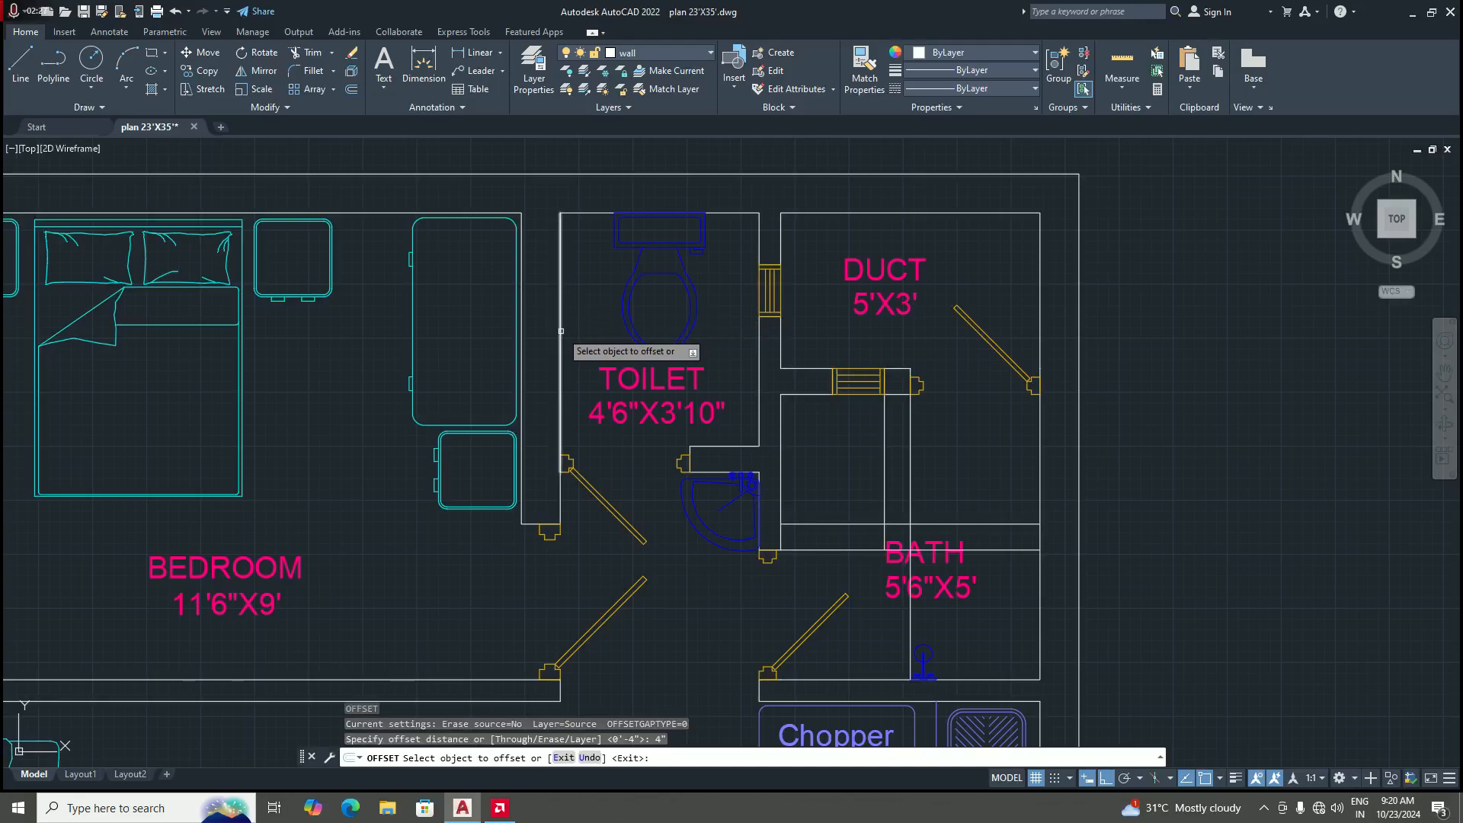
{"action": "left_click", "coordinate": [560, 330]}
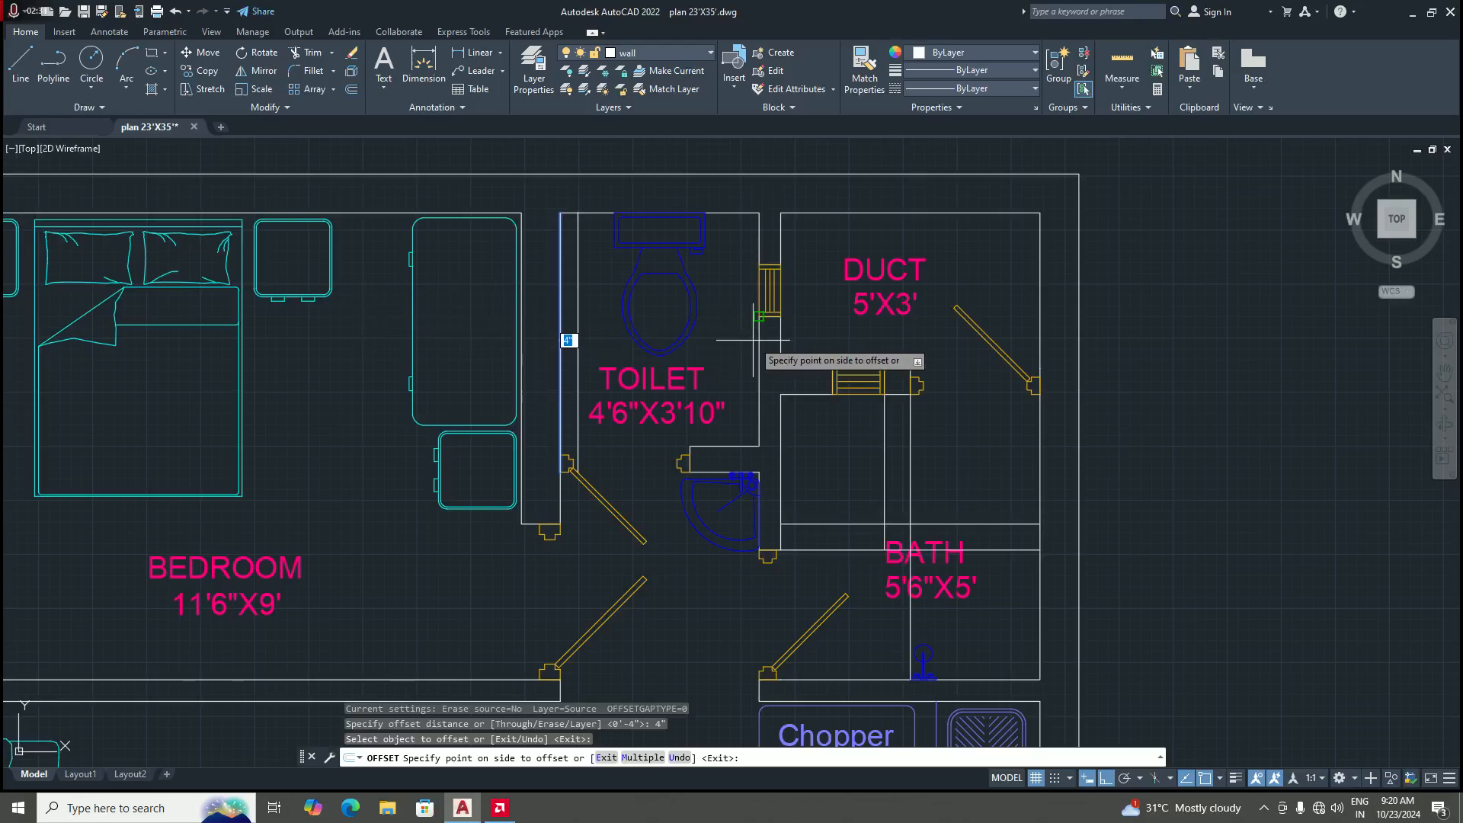
{"action": "left_click", "coordinate": [316, 340]}
{"action": "scroll", "coordinate": [565, 339], "scroll_direction": "up", "scroll_amount": 2}
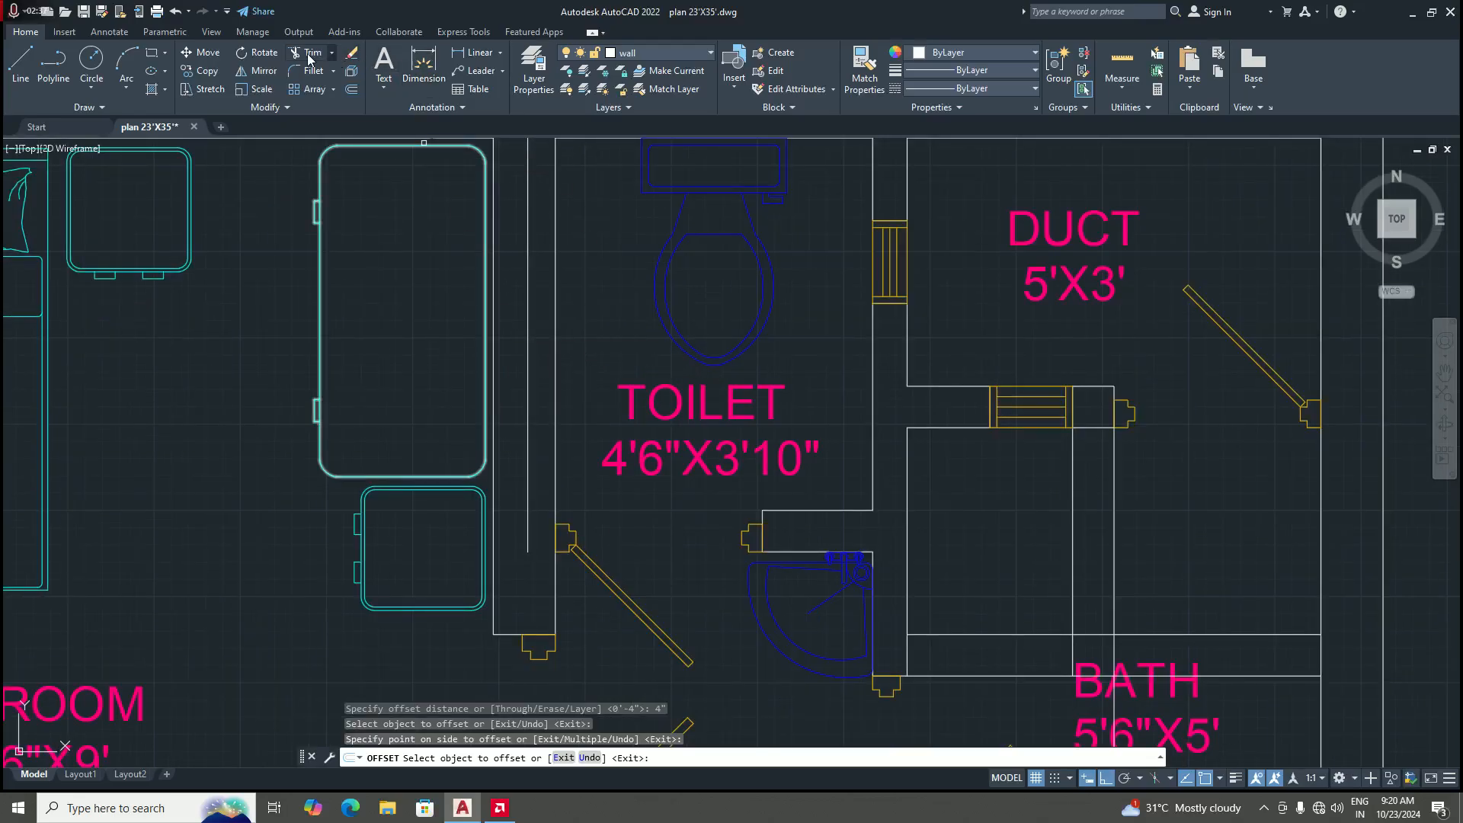
Step: Check the spacing between the offset line and the toilet wall line with a linear dimension, and erase that dimension
{"action": "left_click", "coordinate": [472, 55]}
{"action": "scroll", "coordinate": [526, 251], "scroll_direction": "down", "scroll_amount": 5}
{"action": "scroll", "coordinate": [526, 246], "scroll_direction": "up", "scroll_amount": 7}
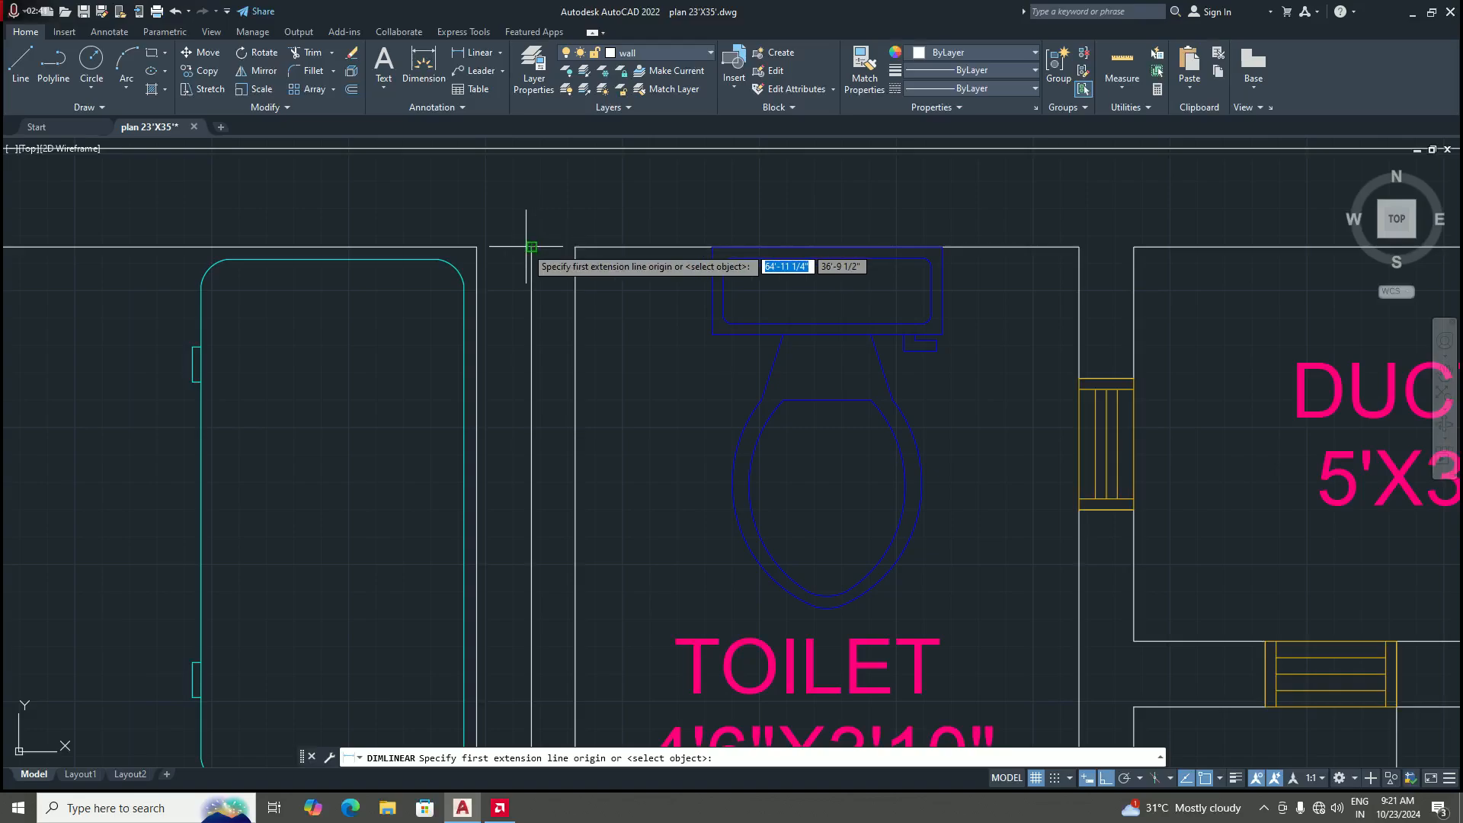
{"action": "left_click", "coordinate": [531, 247]}
{"action": "left_click", "coordinate": [575, 246]}
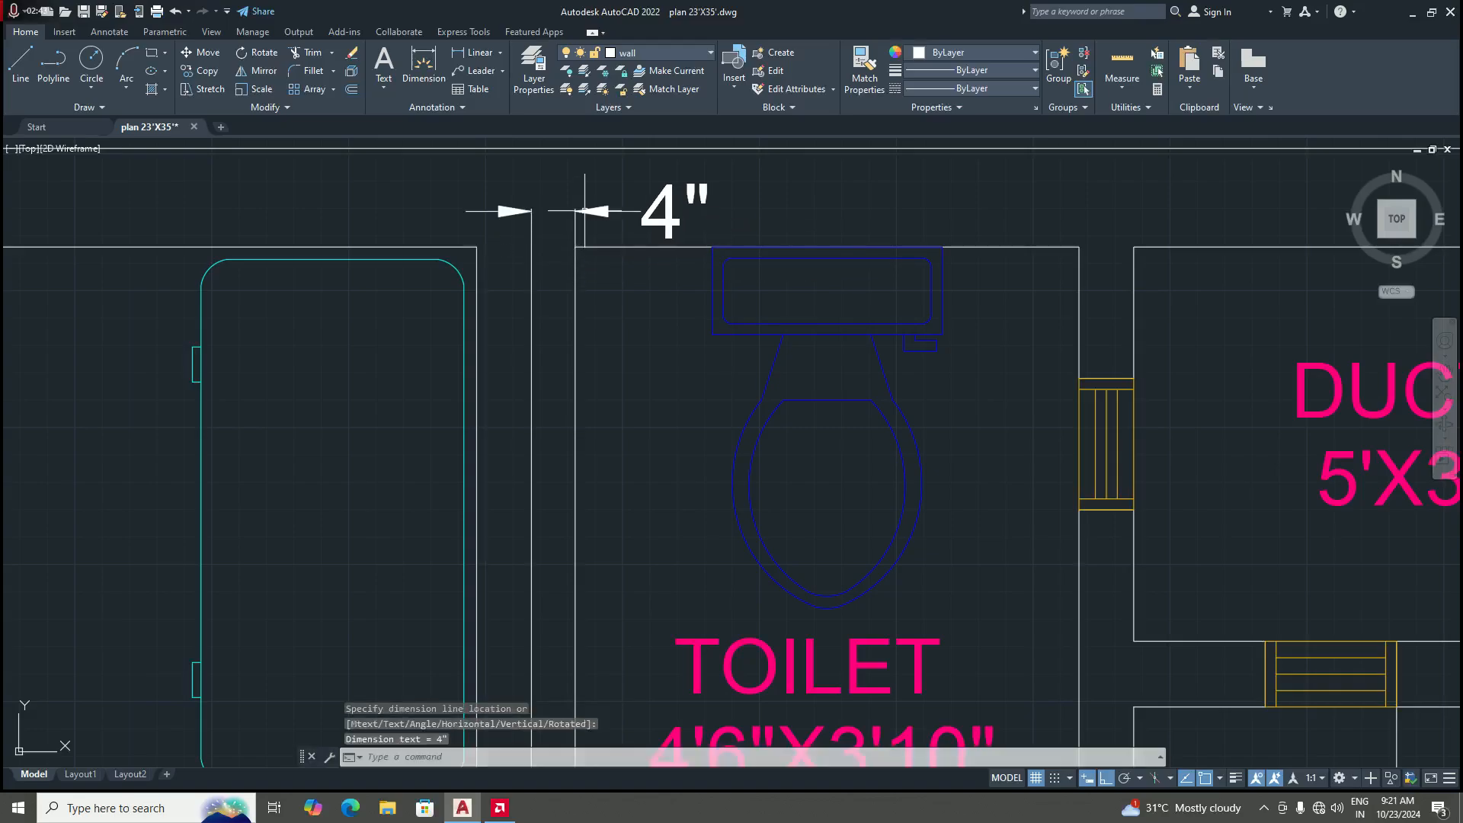
{"action": "left_click", "coordinate": [649, 206]}
{"action": "key", "text": "Delete"}
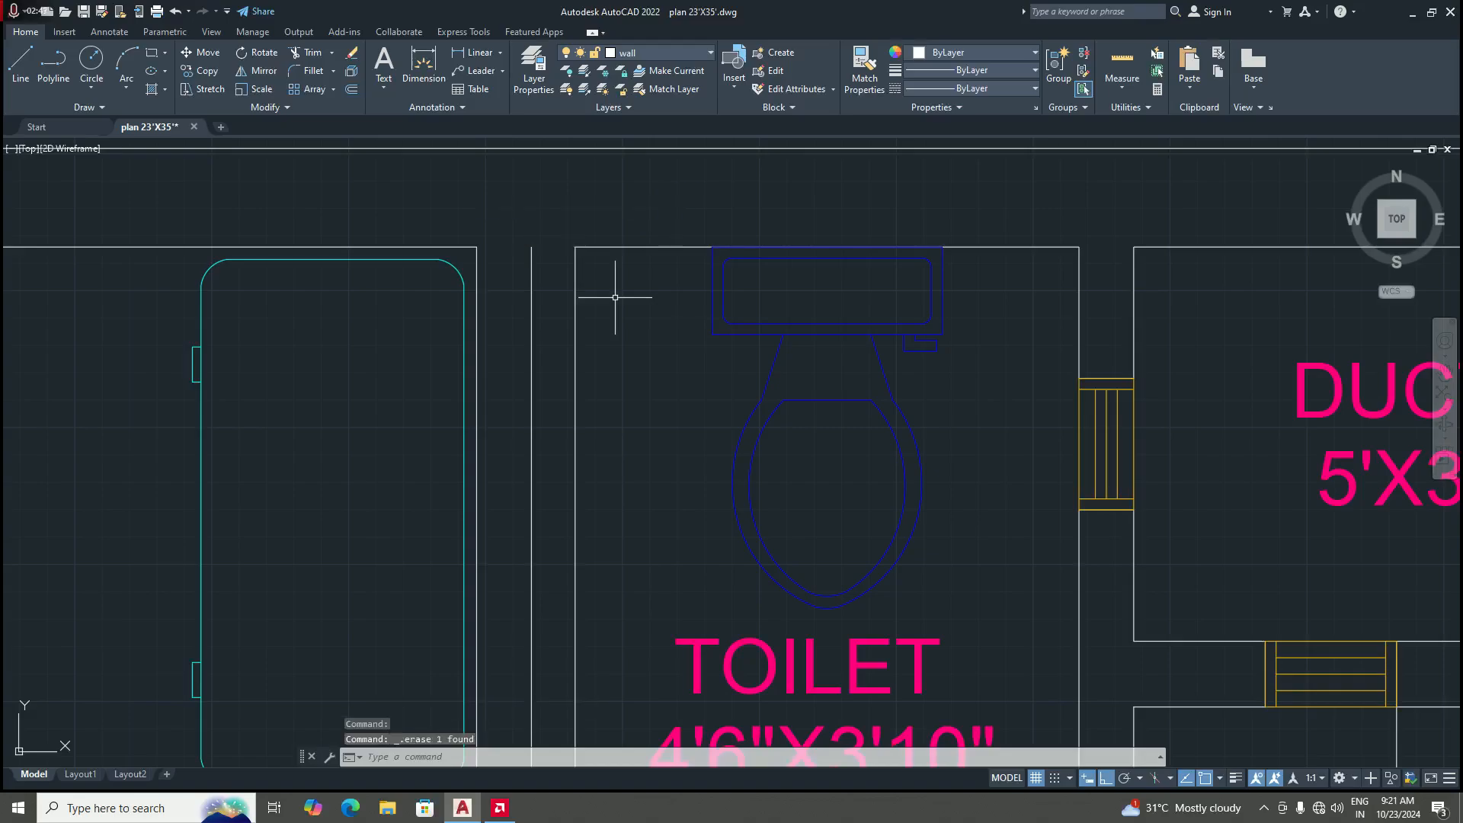
Step: Offset the outer wall line beside the duct and bath by 4" towards the outside of the house
{"action": "scroll", "coordinate": [615, 297], "scroll_direction": "down", "scroll_amount": 8}
{"action": "scroll", "coordinate": [619, 333], "scroll_direction": "up", "scroll_amount": 5}
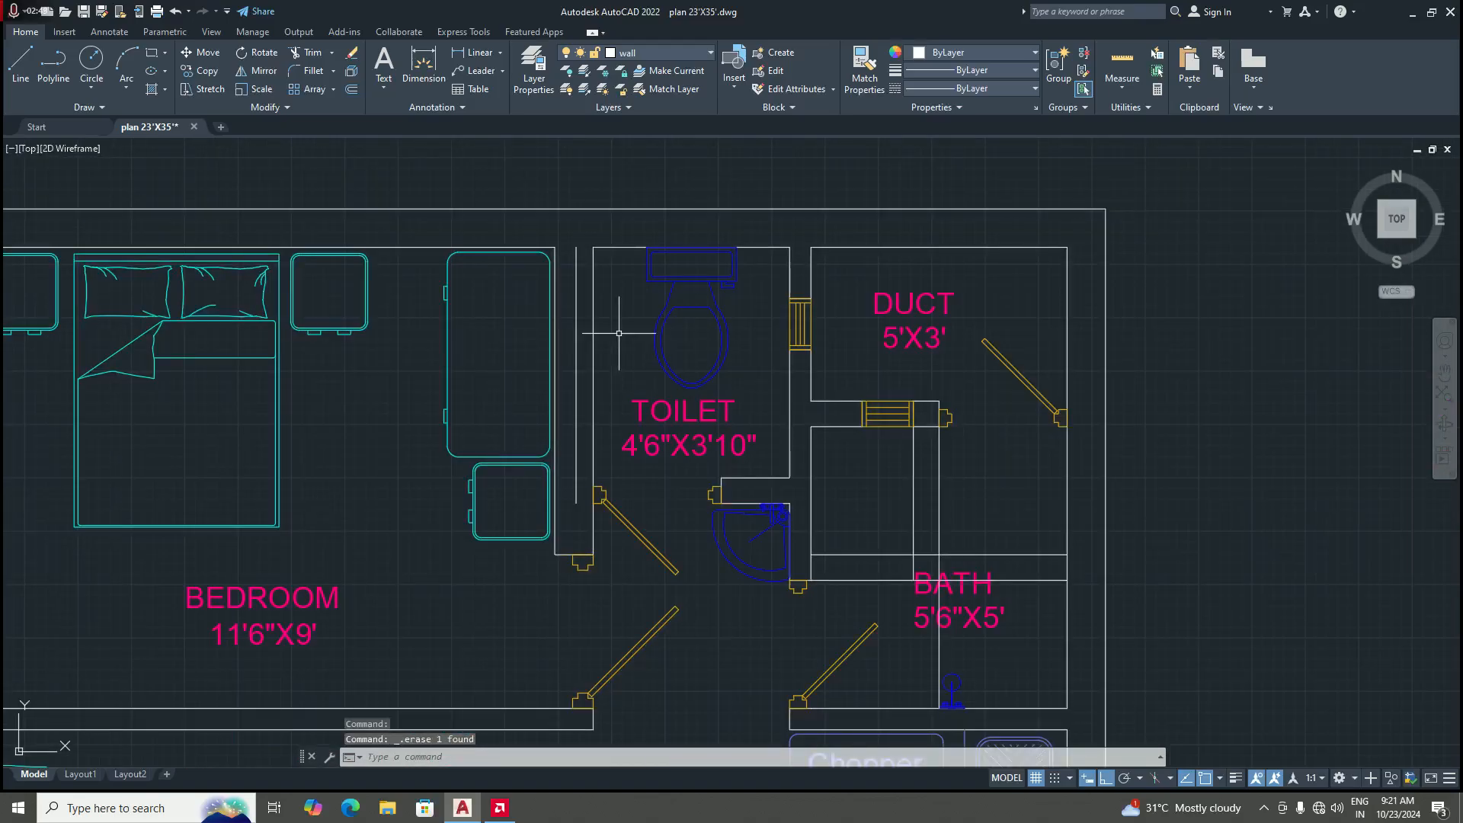
{"action": "scroll", "coordinate": [619, 333], "scroll_direction": "down", "scroll_amount": 7}
{"action": "scroll", "coordinate": [768, 327], "scroll_direction": "up", "scroll_amount": 7}
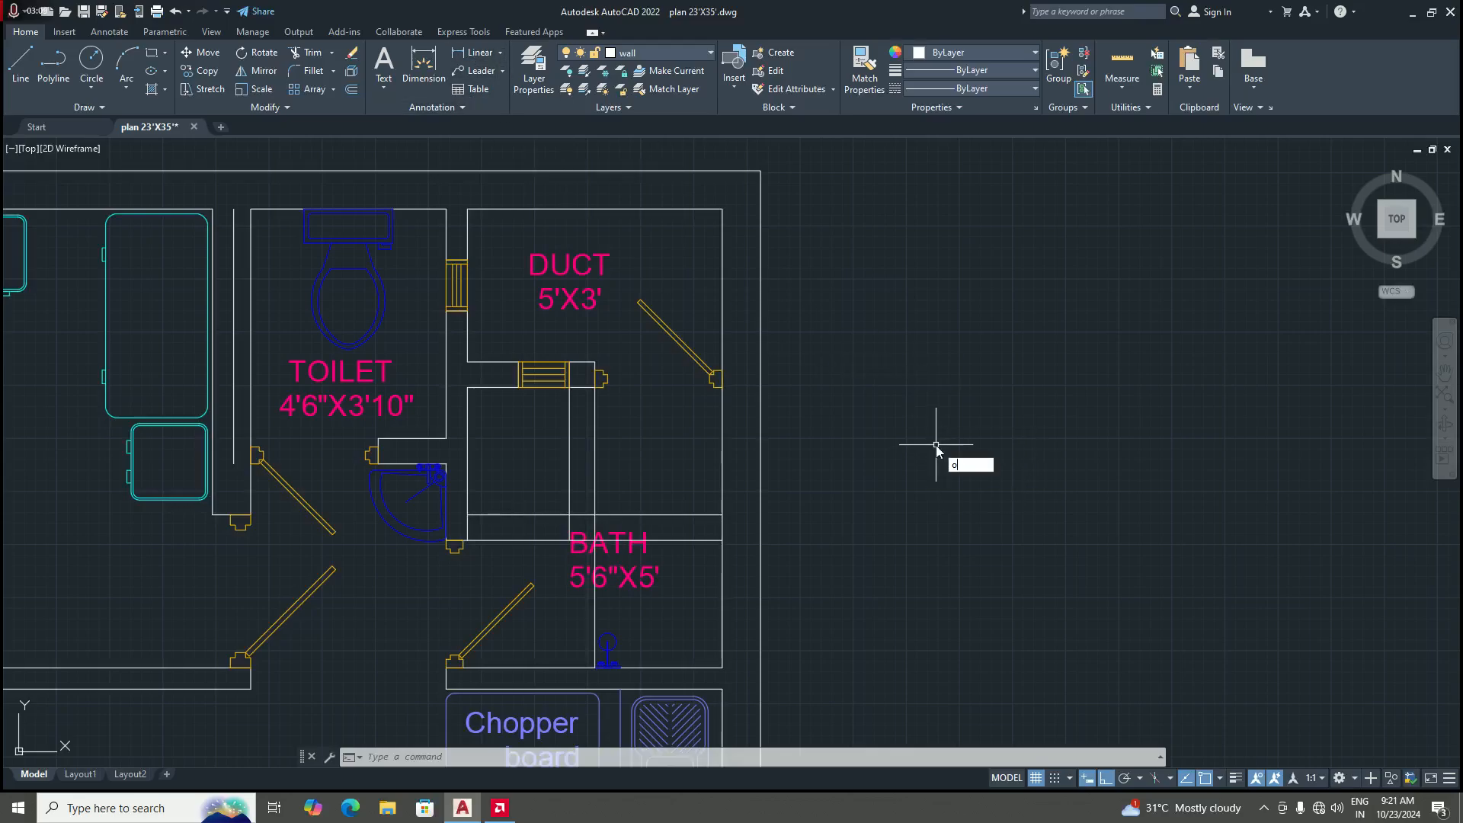
{"action": "key", "text": "Return"}
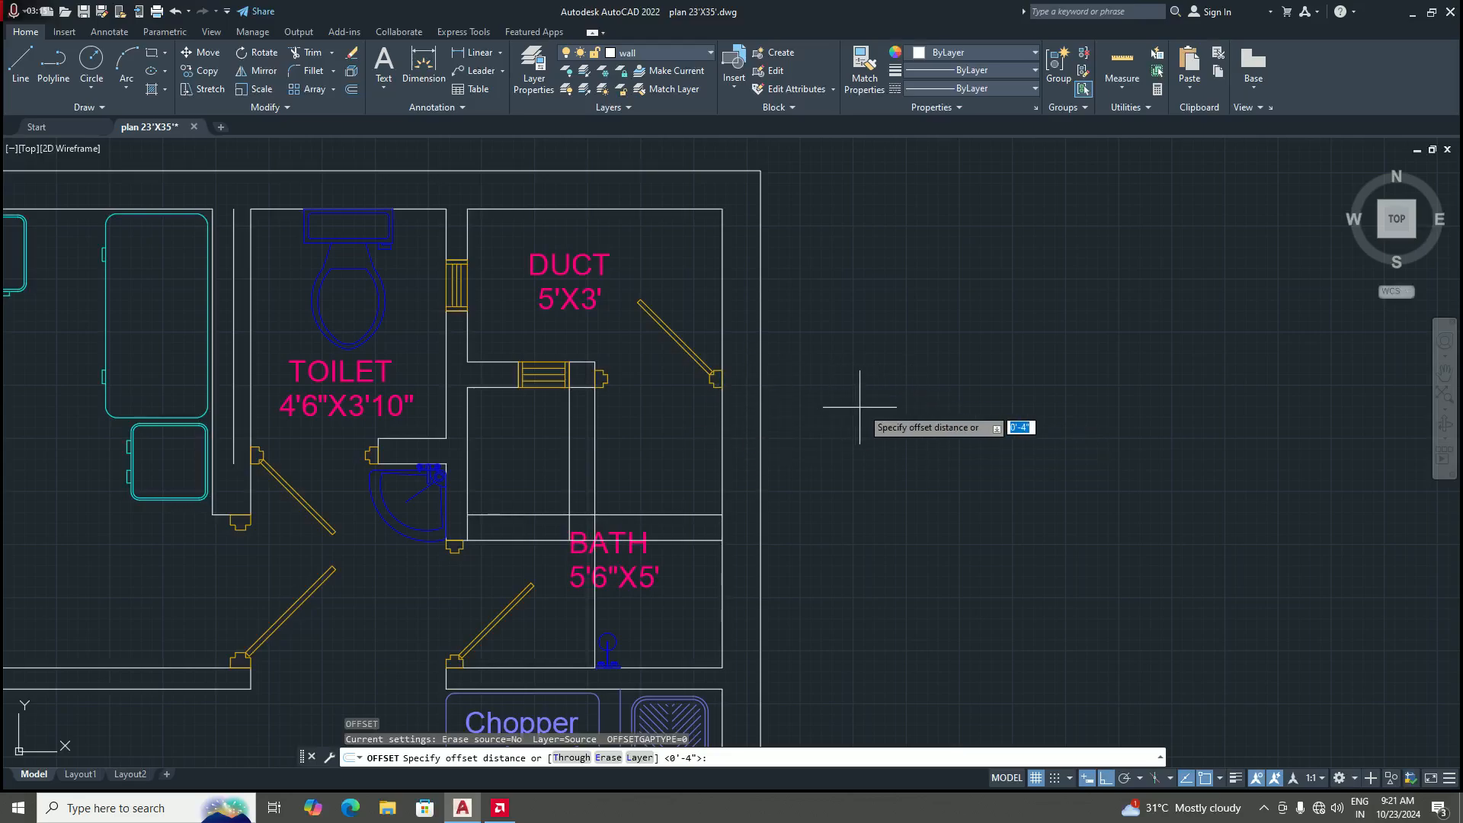
{"action": "key", "text": "Return"}
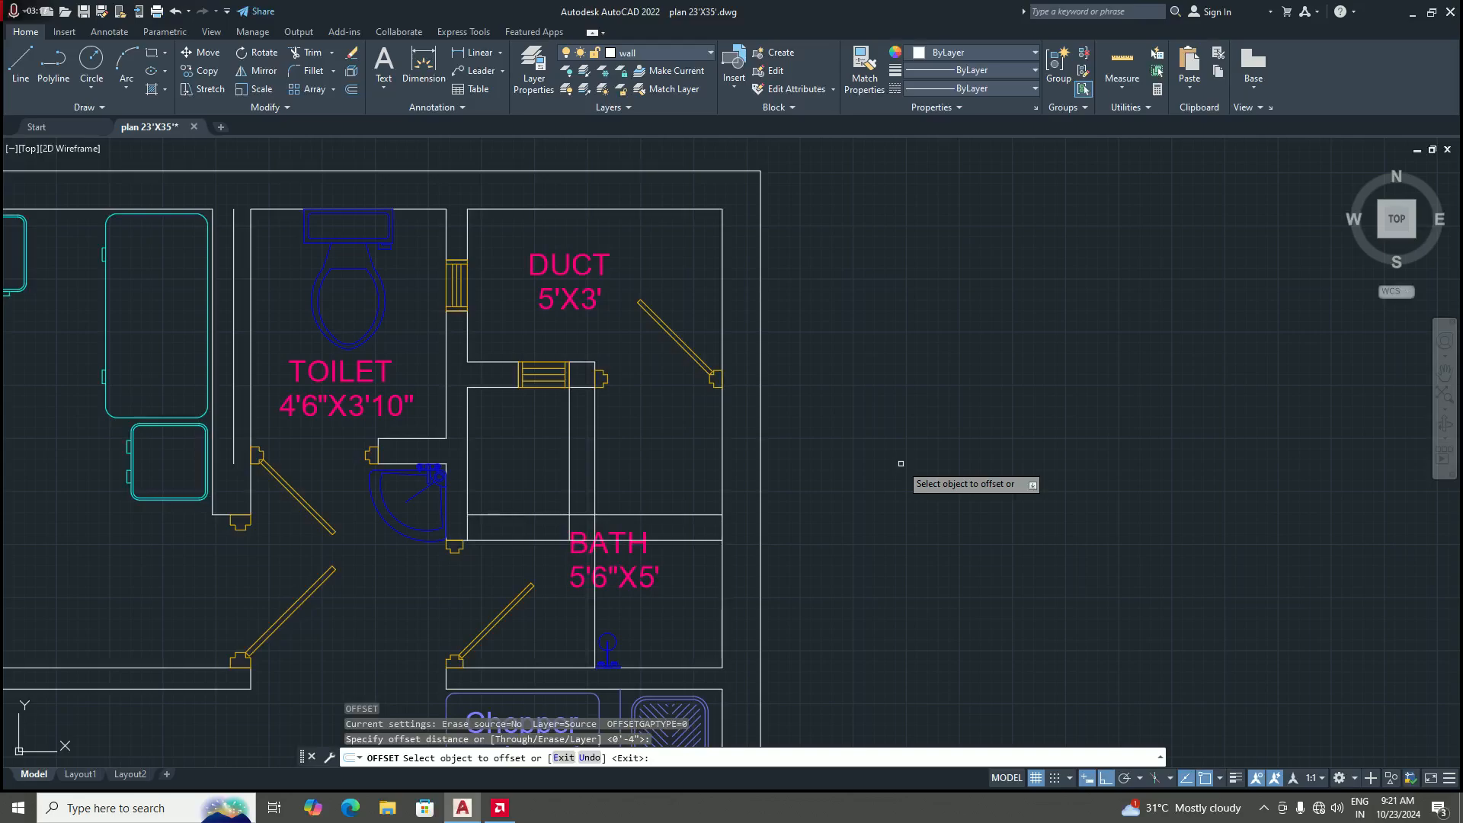
{"action": "left_click", "coordinate": [761, 419]}
{"action": "left_click", "coordinate": [983, 426]}
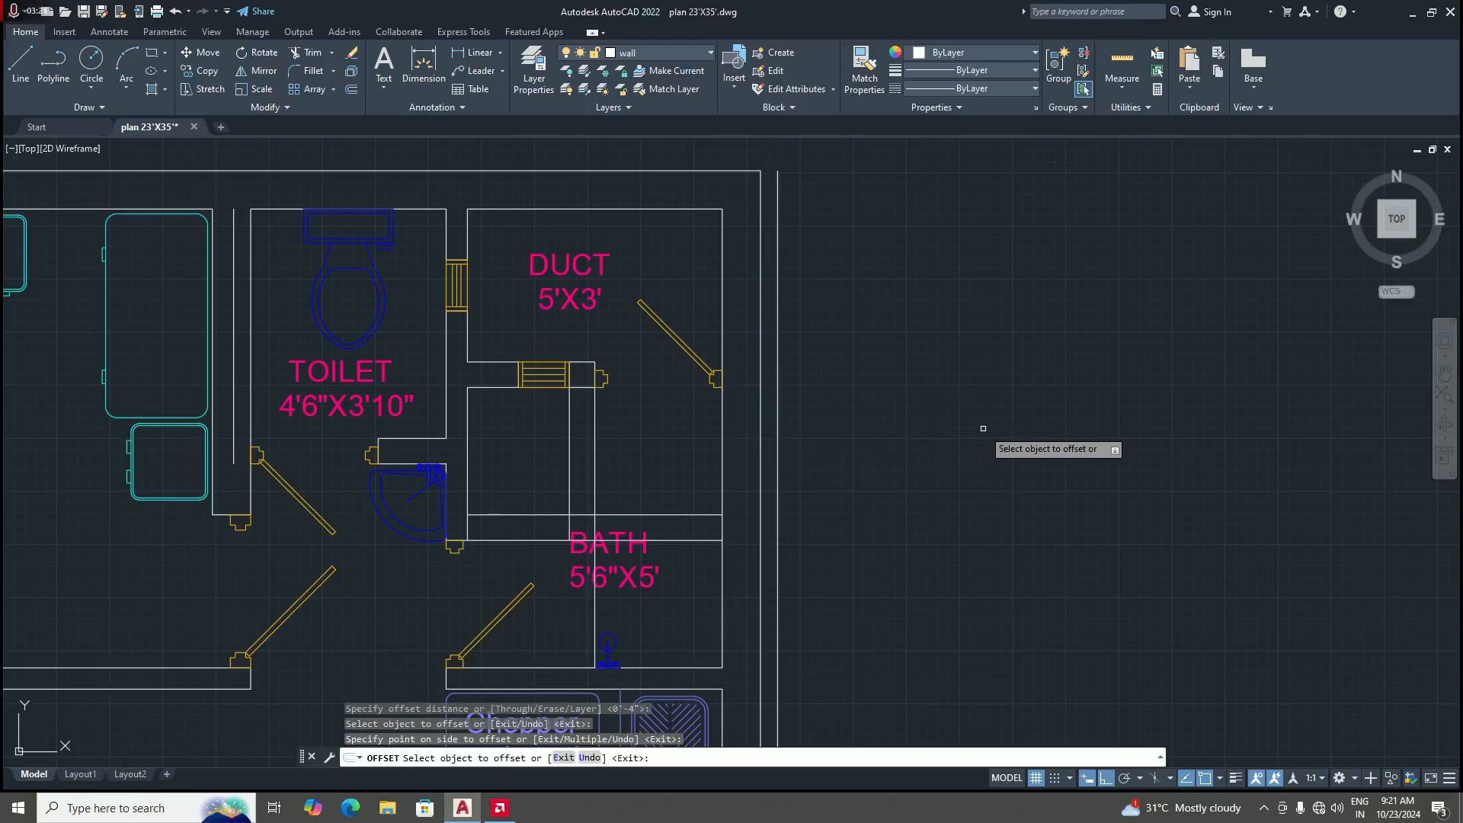
{"action": "key", "text": "Return"}
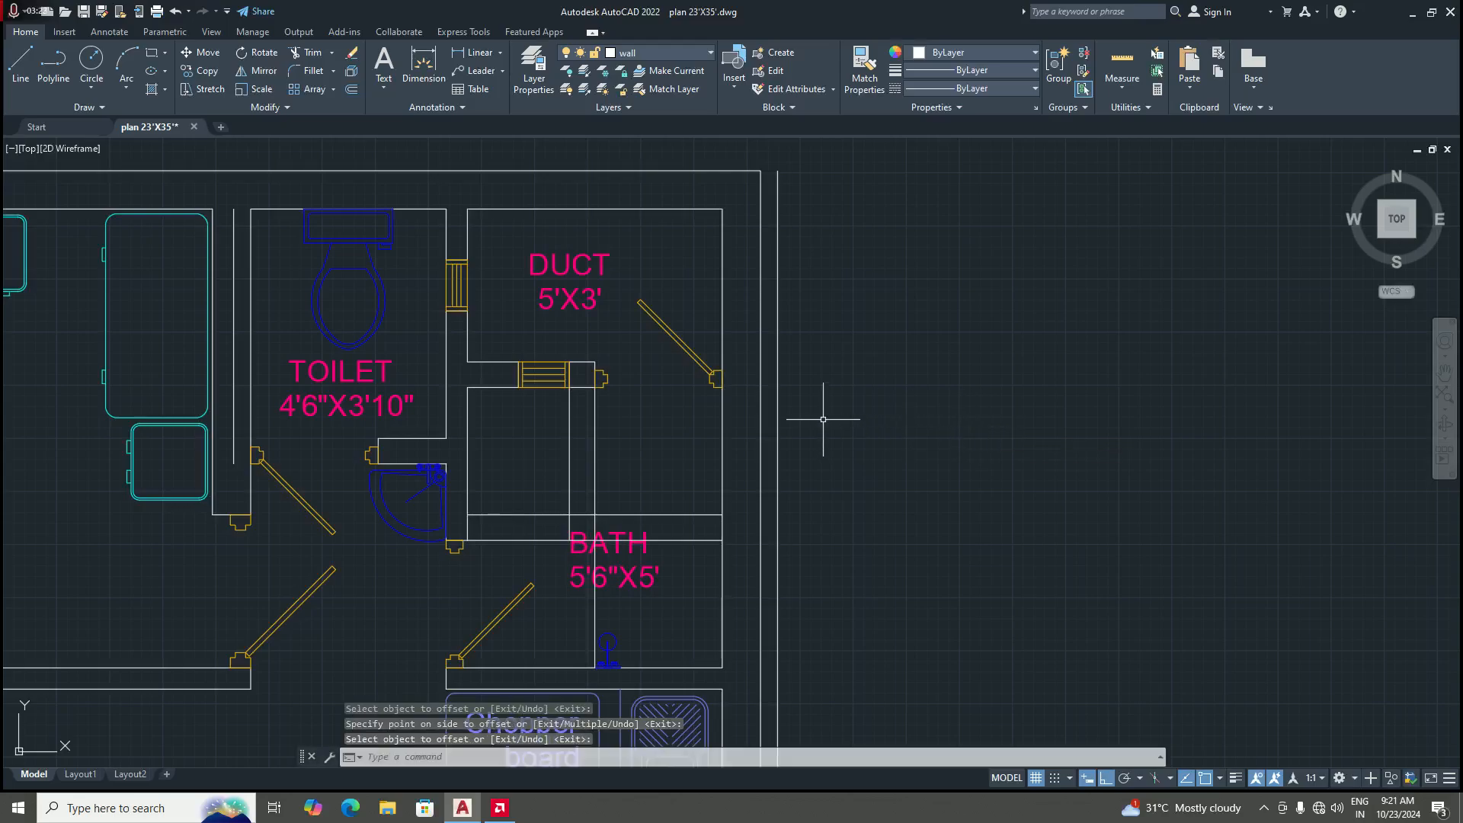
Step: Erase the offset line outside the house beside the duct and bath
{"action": "left_click", "coordinate": [777, 405]}
{"action": "scroll", "coordinate": [876, 423], "scroll_direction": "down", "scroll_amount": 4}
{"action": "scroll", "coordinate": [880, 455], "scroll_direction": "up", "scroll_amount": 2}
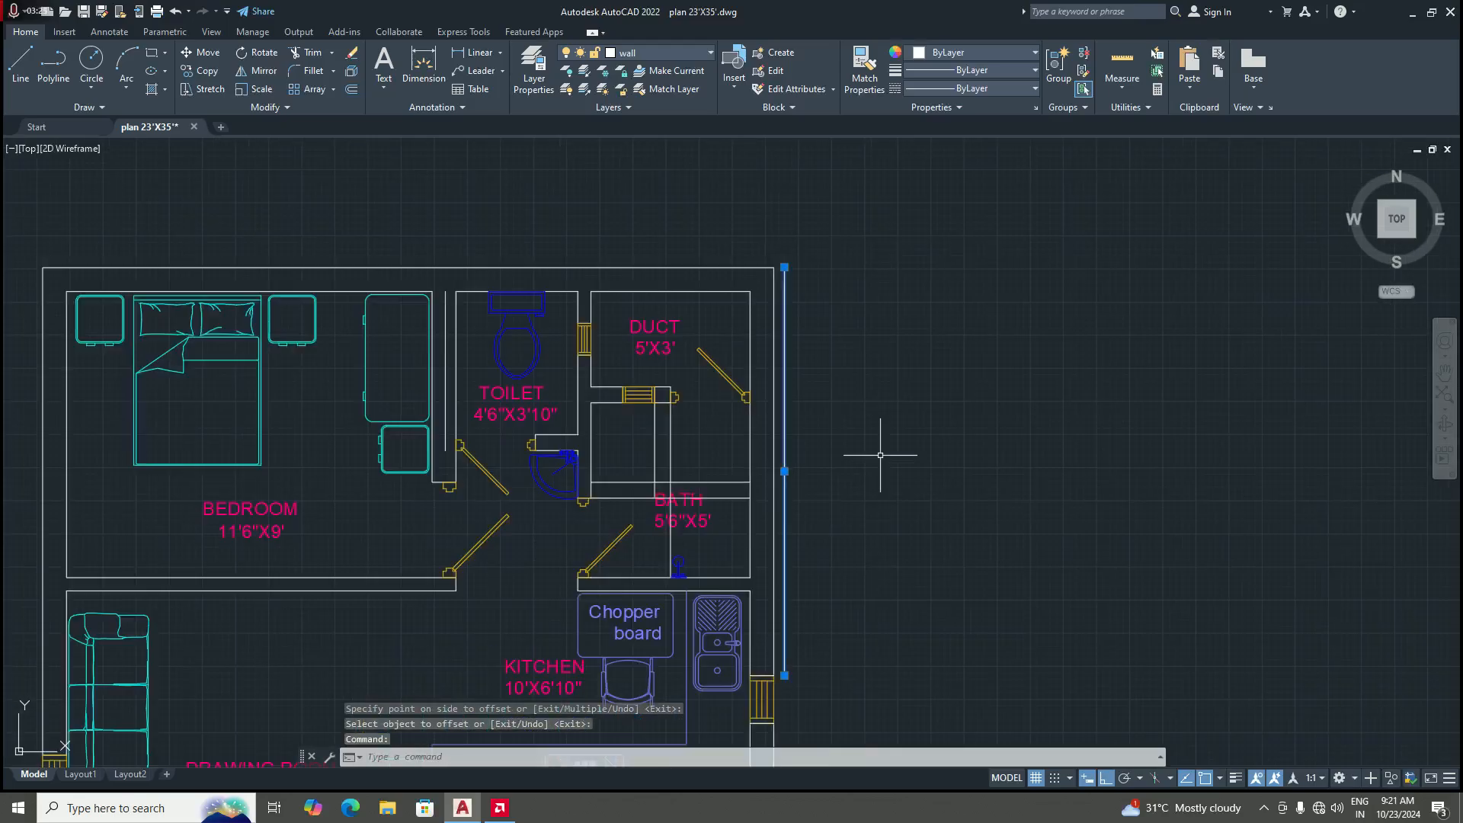
{"action": "key", "text": "Delete"}
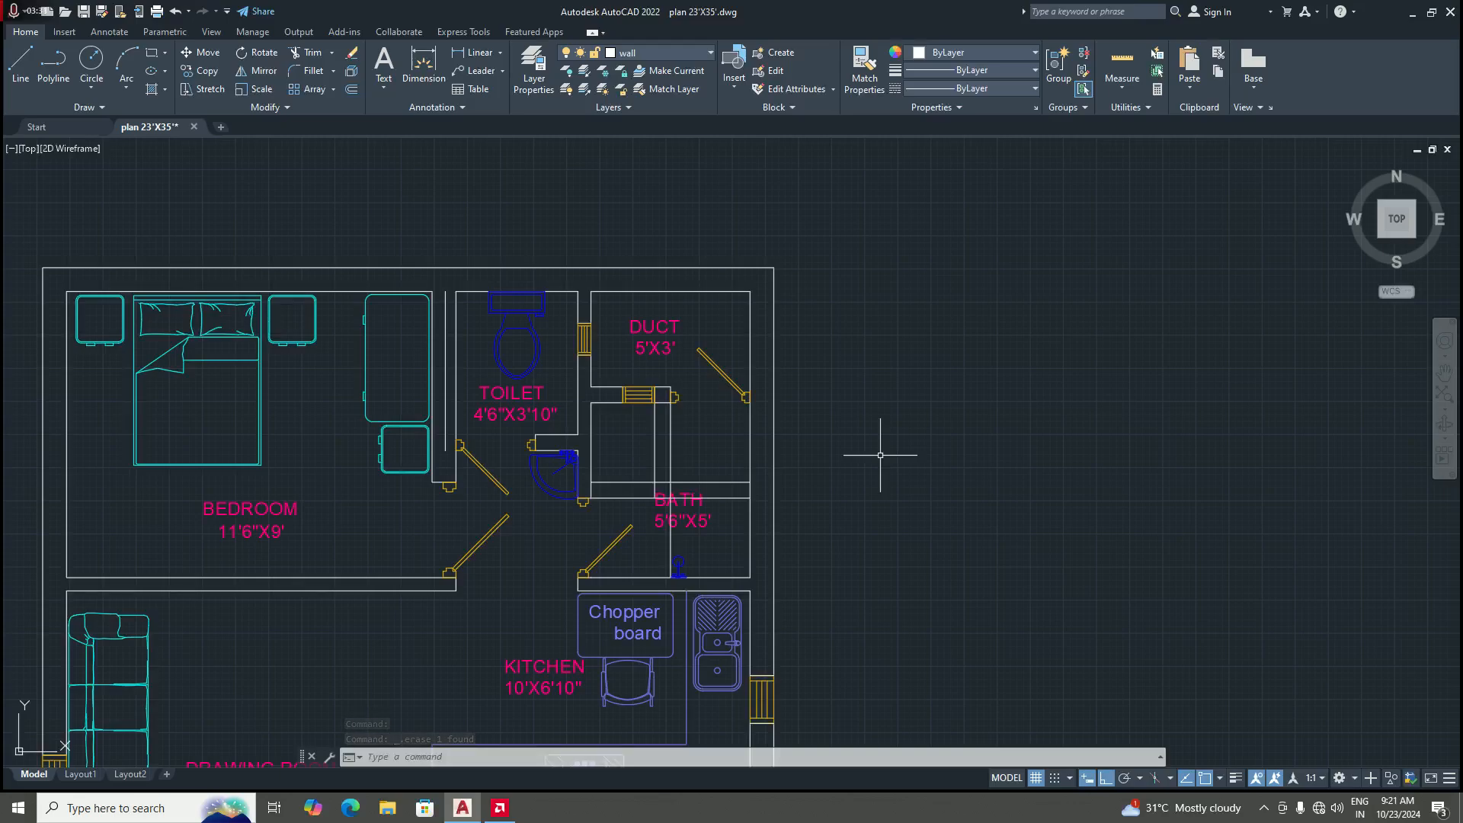
Step: Erase the original toilet-side line of the bedroom–toilet wall, keeping the line offset towards the bedroom
{"action": "scroll", "coordinate": [831, 443], "scroll_direction": "down", "scroll_amount": 3}
{"action": "scroll", "coordinate": [617, 404], "scroll_direction": "up", "scroll_amount": 5}
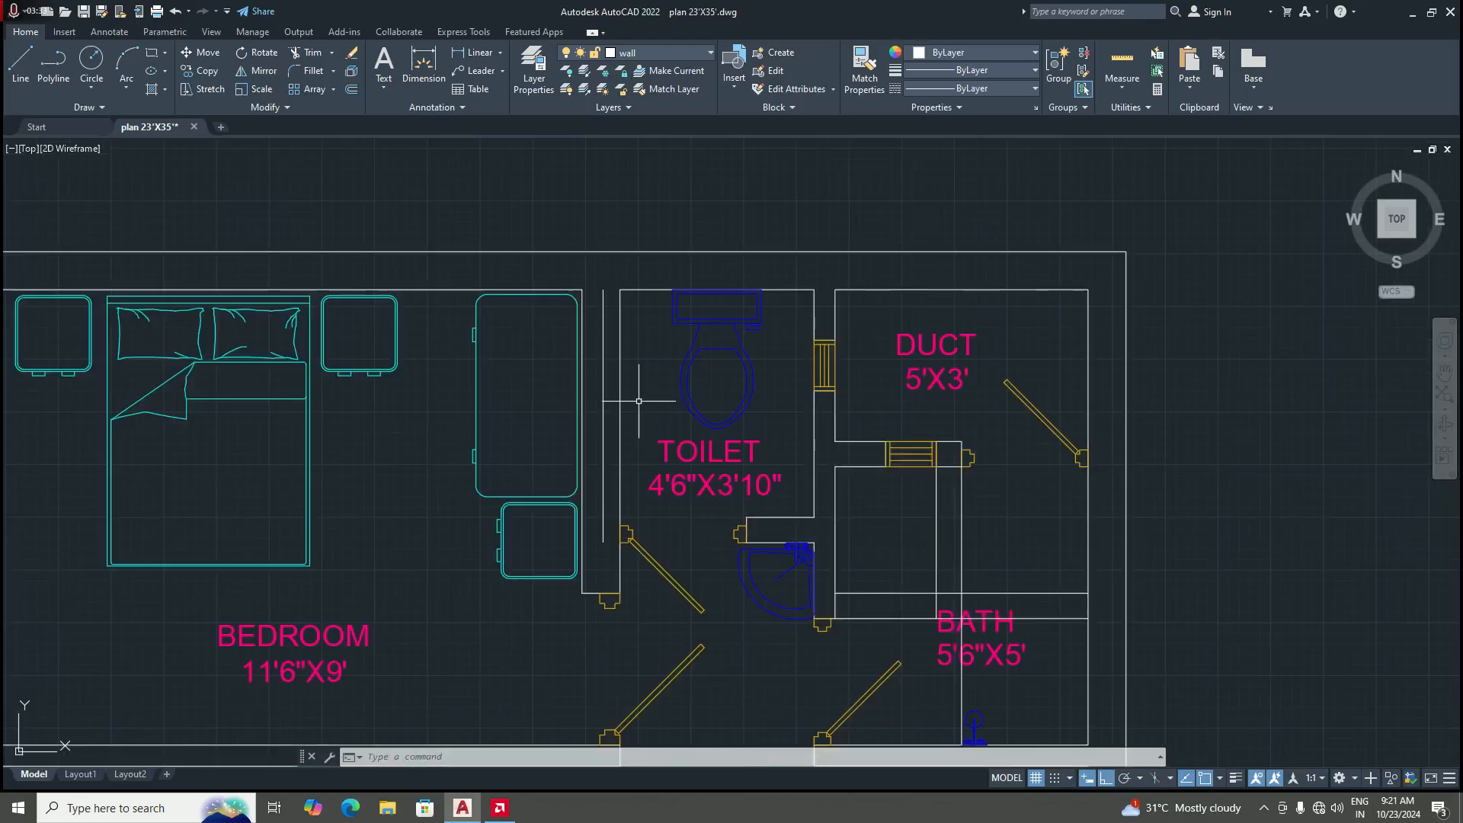
{"action": "scroll", "coordinate": [623, 465], "scroll_direction": "up", "scroll_amount": 2}
{"action": "left_click", "coordinate": [619, 472]}
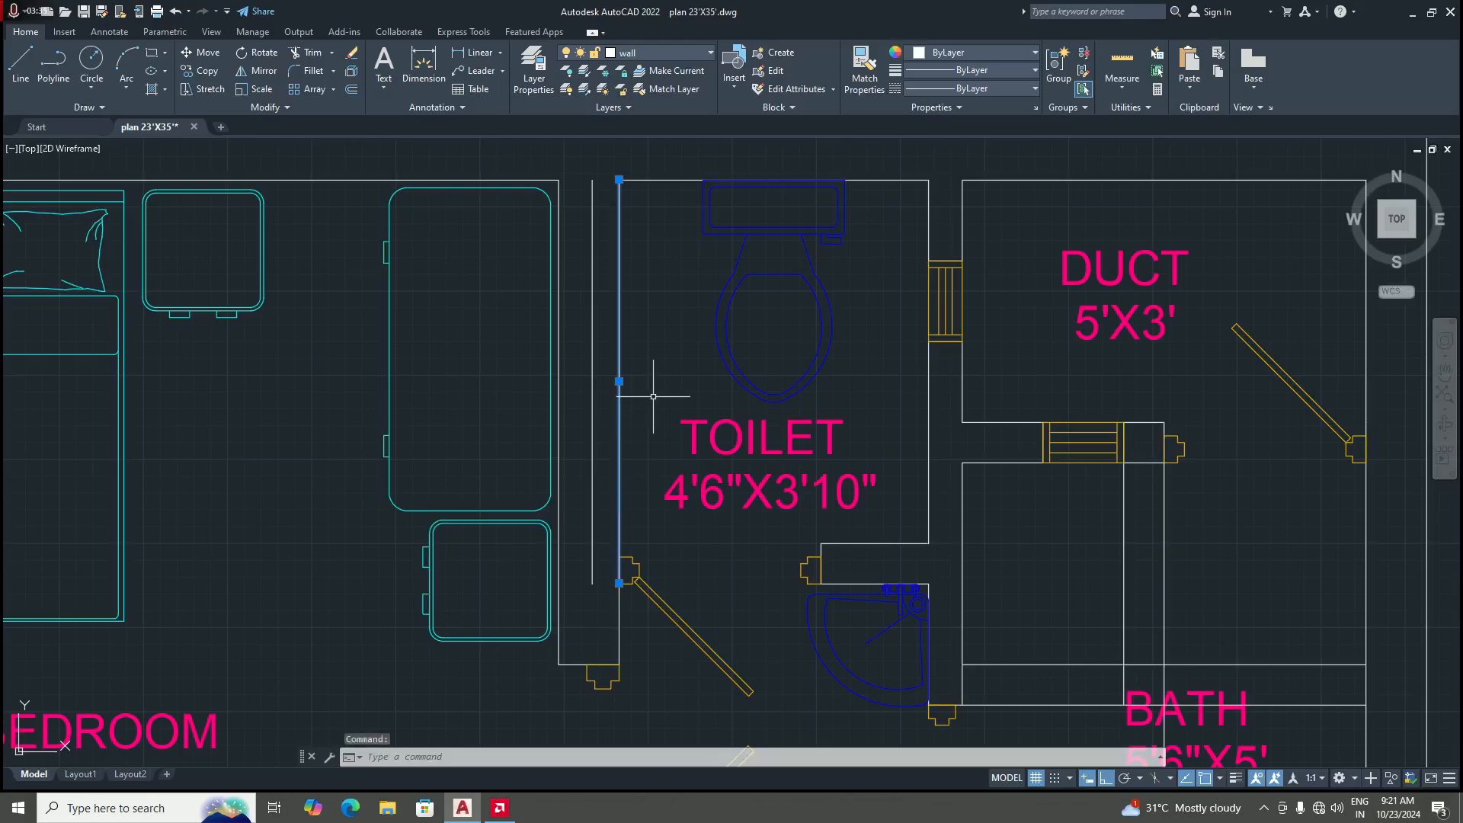
{"action": "key", "text": "Delete"}
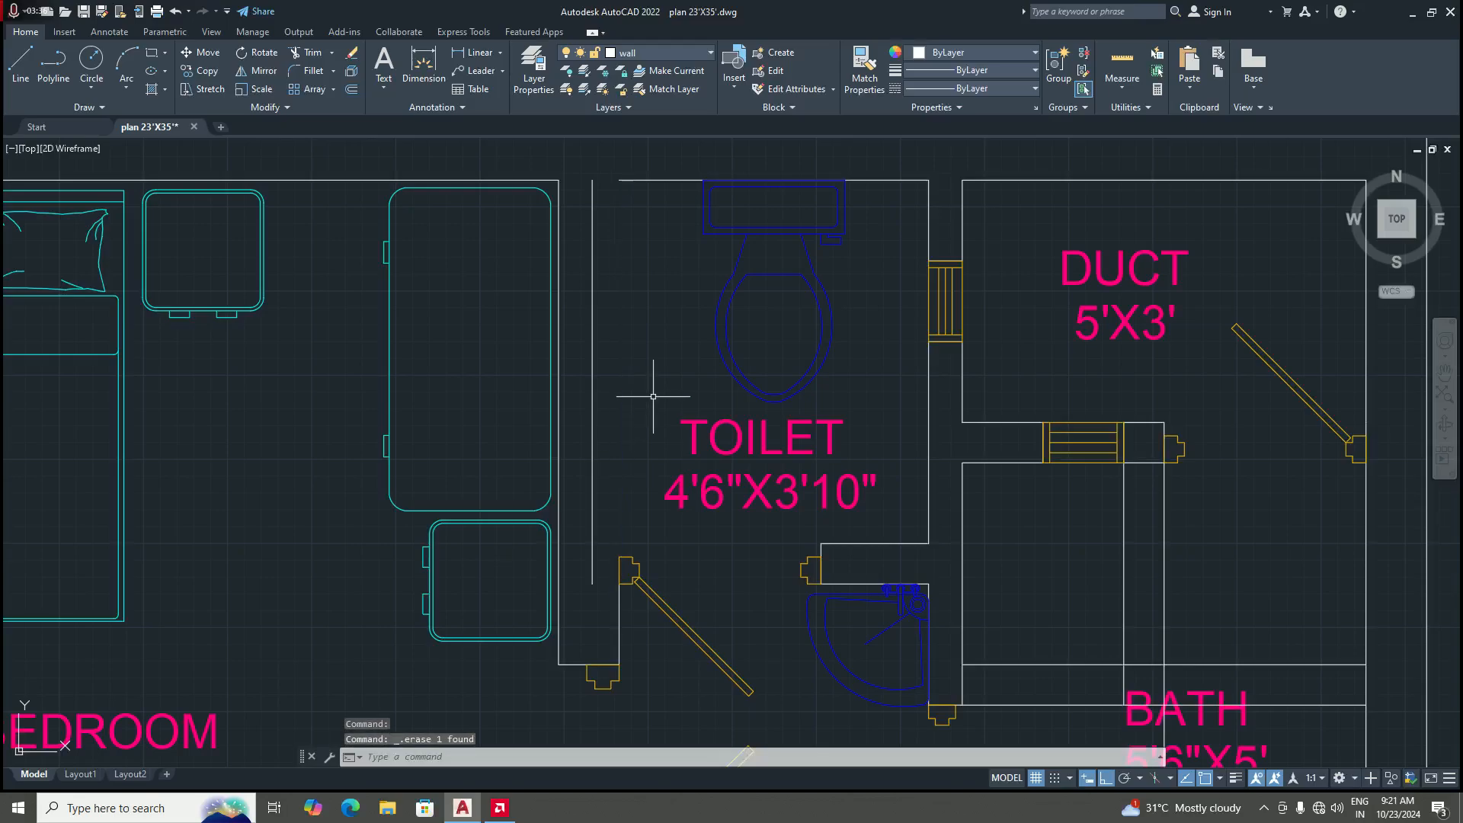
Step: Erase the short wall line segment below the toilet door at the end of the bedroom–toilet wall
{"action": "scroll", "coordinate": [653, 396], "scroll_direction": "down", "scroll_amount": 3}
{"action": "scroll", "coordinate": [620, 441], "scroll_direction": "up", "scroll_amount": 3}
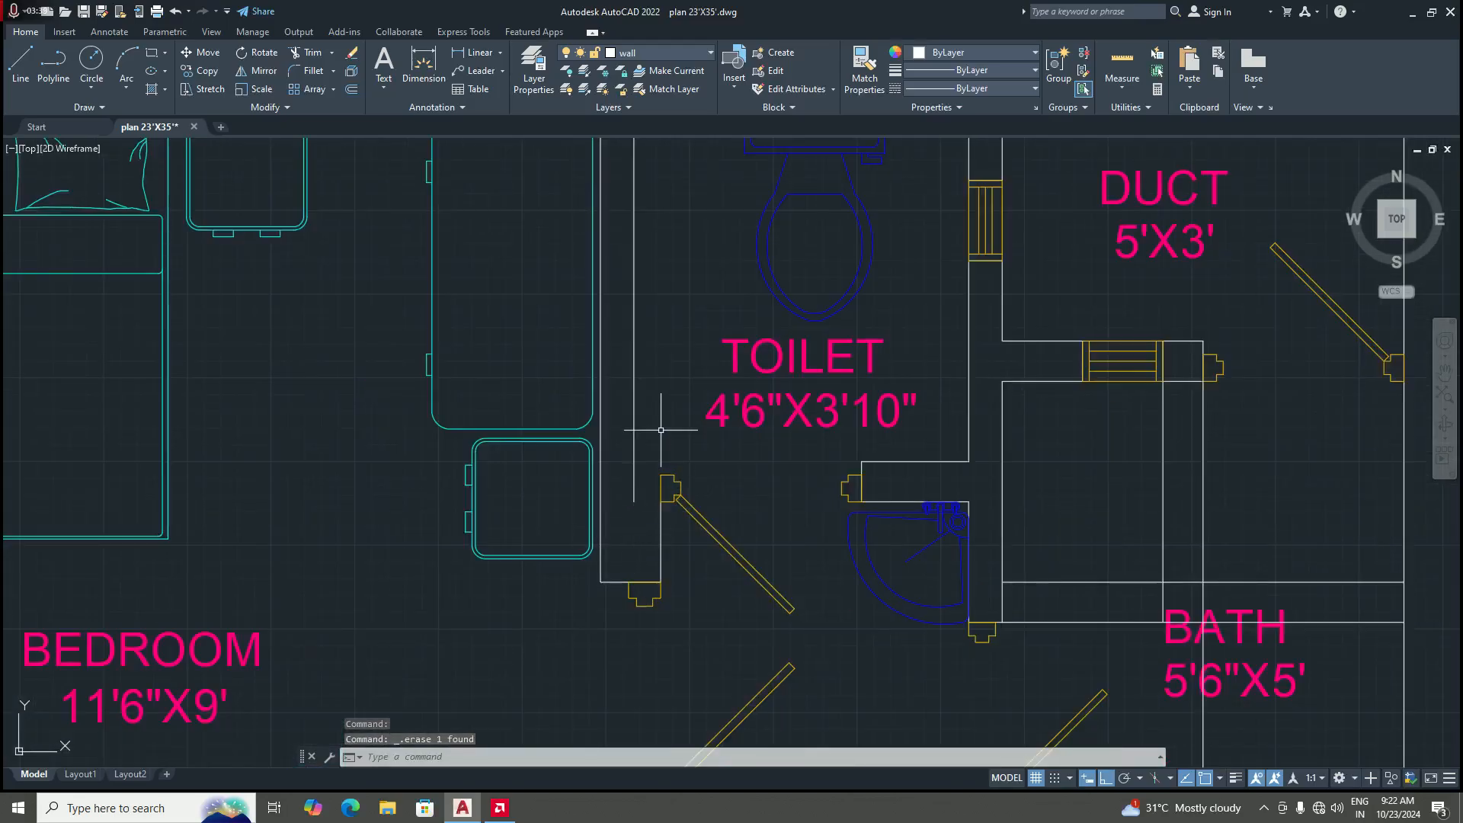
{"action": "scroll", "coordinate": [671, 346], "scroll_direction": "down", "scroll_amount": 1}
{"action": "scroll", "coordinate": [661, 349], "scroll_direction": "up", "scroll_amount": 2}
{"action": "scroll", "coordinate": [698, 525], "scroll_direction": "down", "scroll_amount": 4}
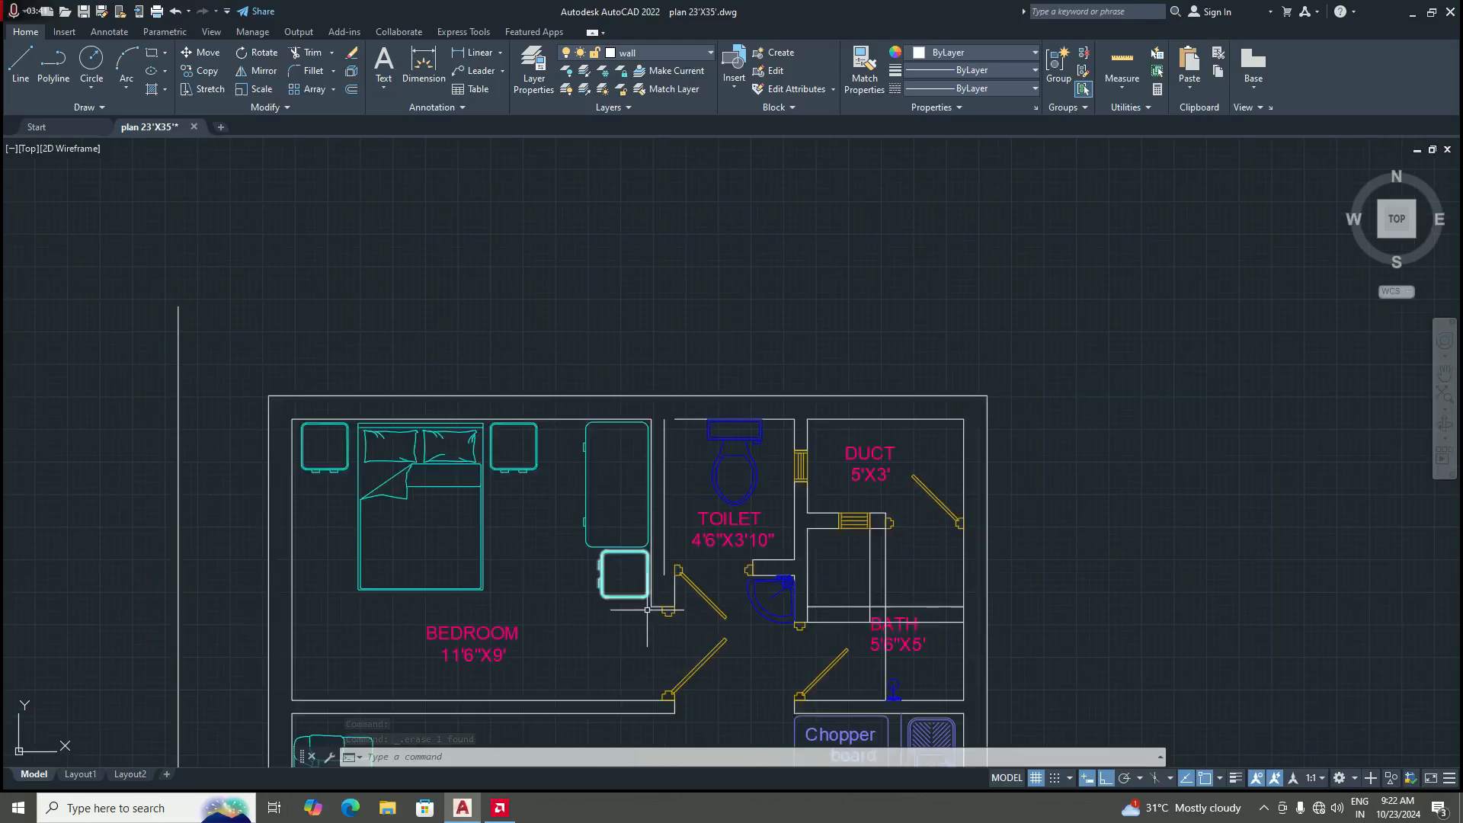
{"action": "scroll", "coordinate": [662, 613], "scroll_direction": "up", "scroll_amount": 4}
{"action": "left_click", "coordinate": [703, 549]}
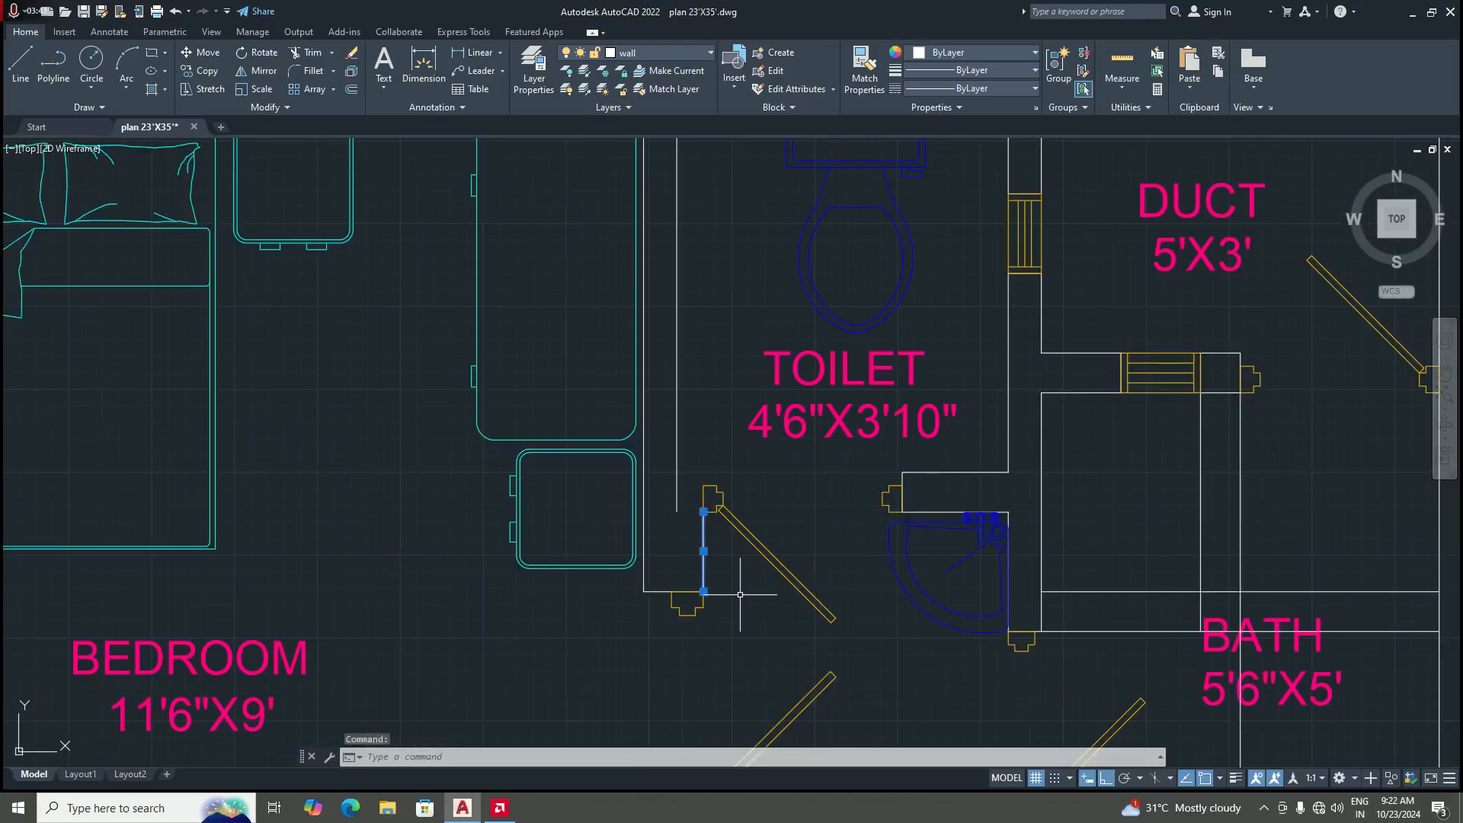
{"action": "key", "text": "Delete"}
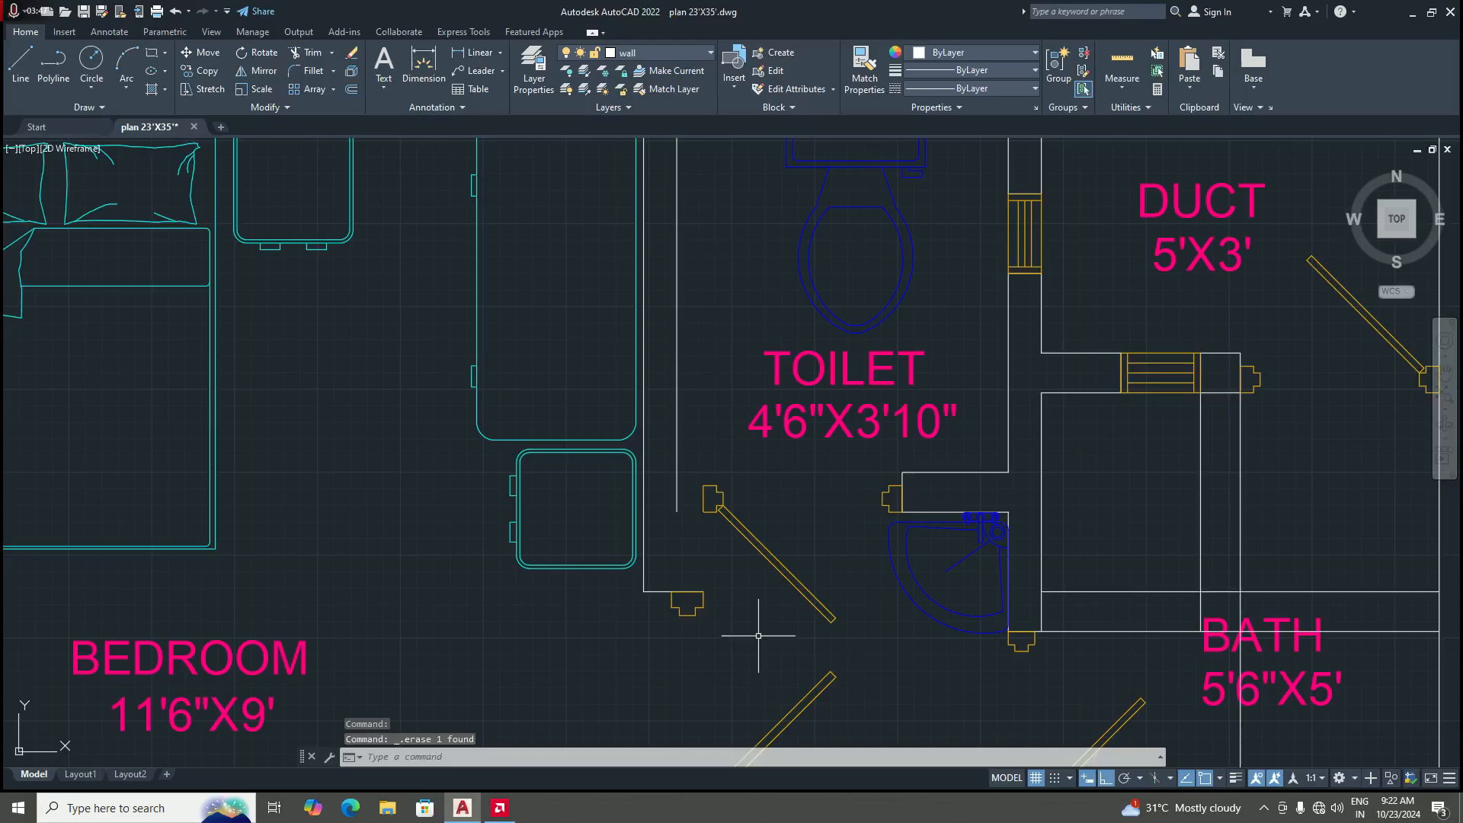
{"action": "left_click", "coordinate": [499, 808]}
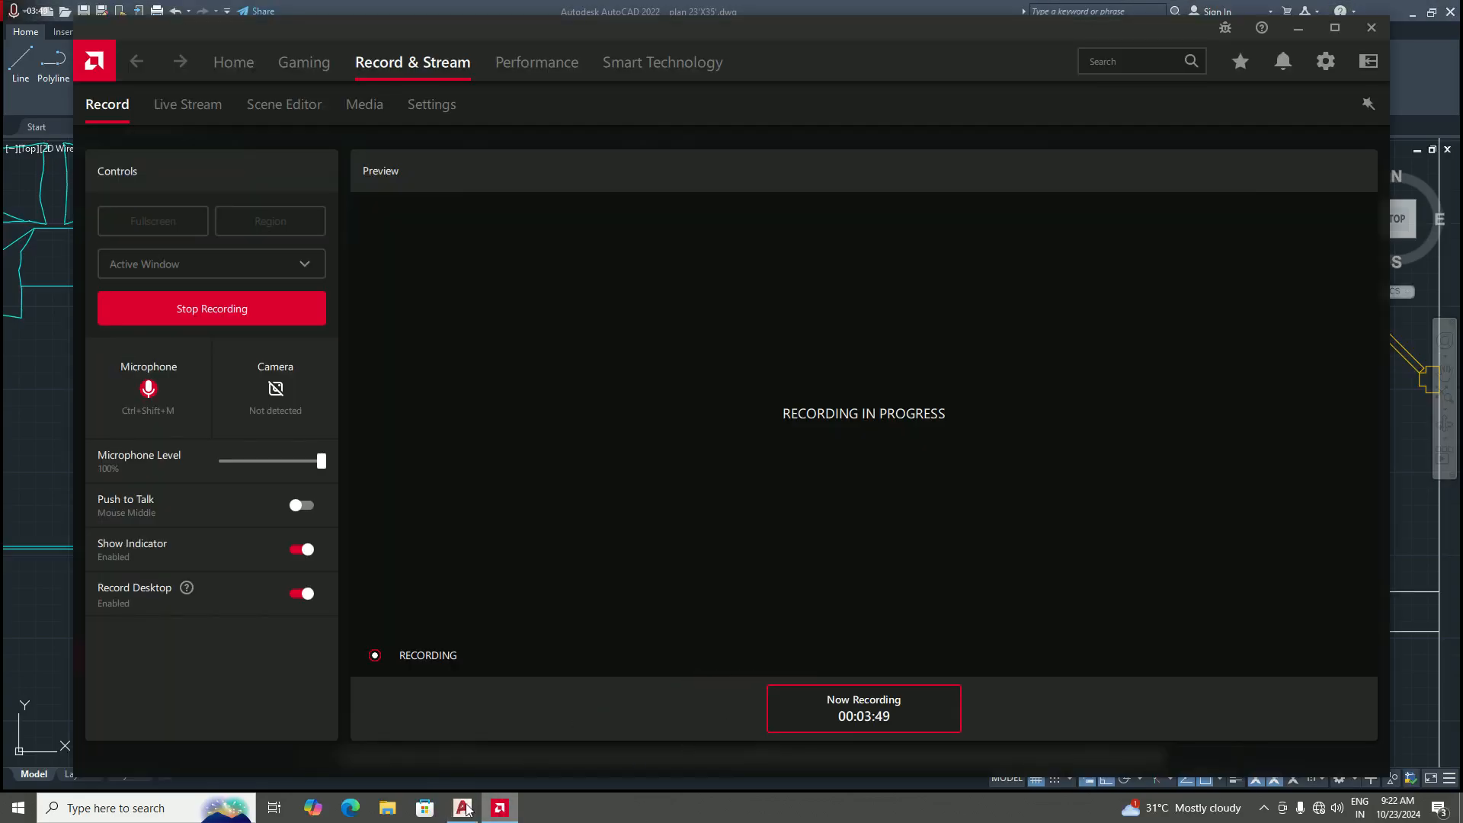
{"action": "left_click", "coordinate": [463, 808]}
Step: Examine the open corner between the offset bedroom–toilet wall line and the toilet's upper wall line
{"action": "scroll", "coordinate": [686, 373], "scroll_direction": "down", "scroll_amount": 6}
{"action": "scroll", "coordinate": [684, 367], "scroll_direction": "up", "scroll_amount": 6}
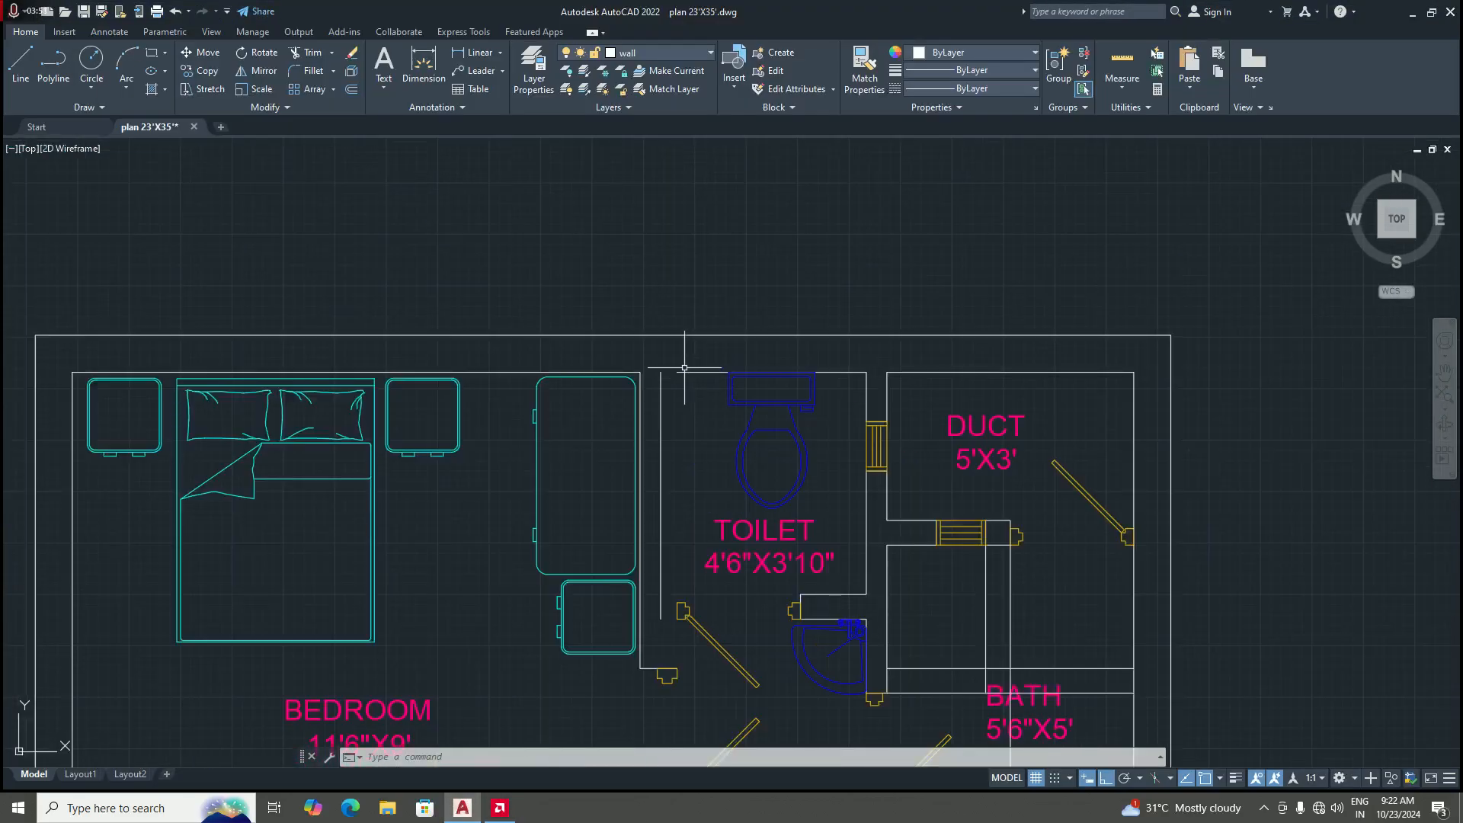
{"action": "scroll", "coordinate": [684, 367], "scroll_direction": "up", "scroll_amount": 5}
{"action": "scroll", "coordinate": [607, 365], "scroll_direction": "down", "scroll_amount": 3}
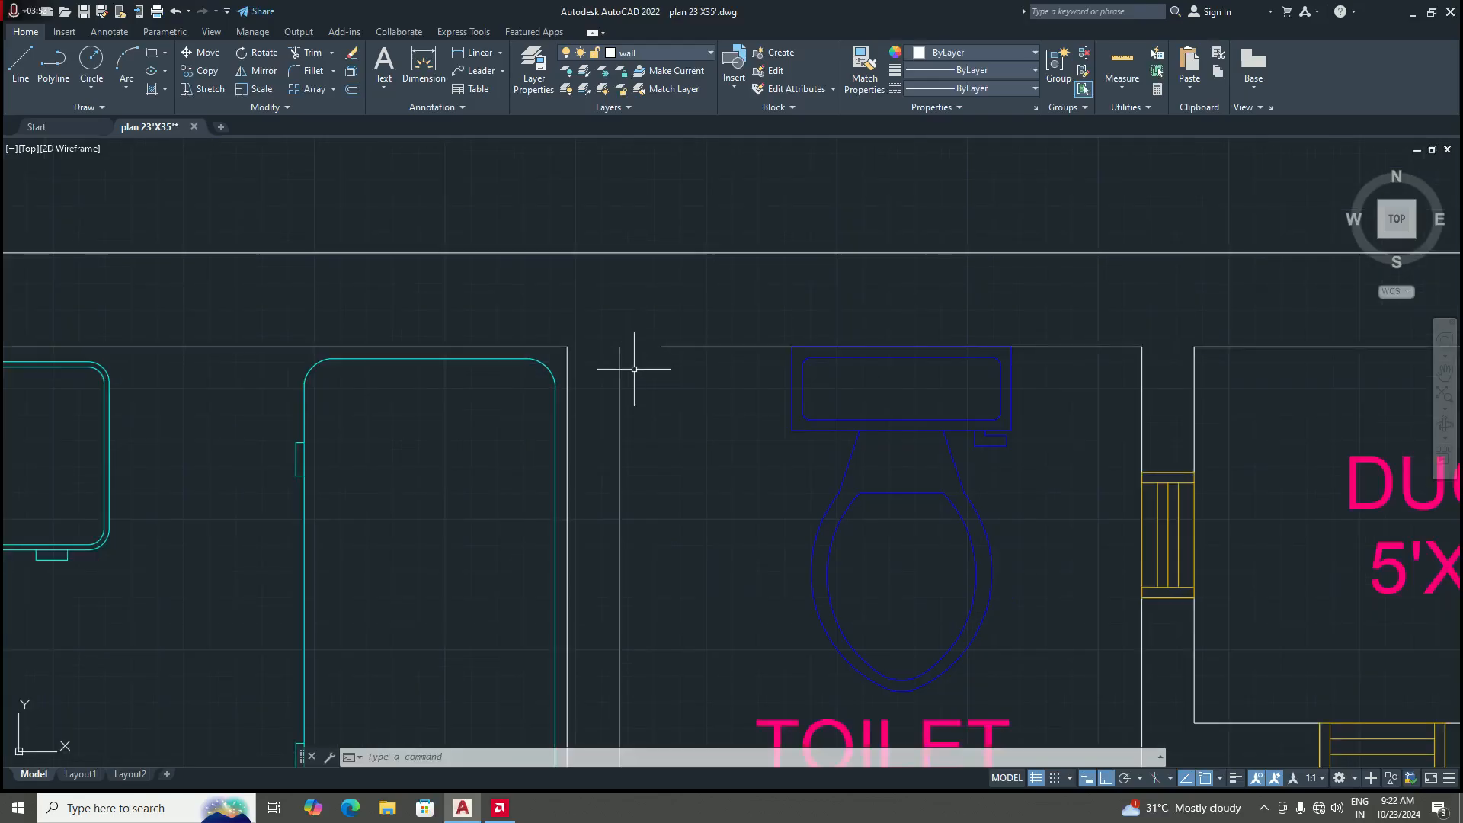
{"action": "scroll", "coordinate": [634, 369], "scroll_direction": "up", "scroll_amount": 2}
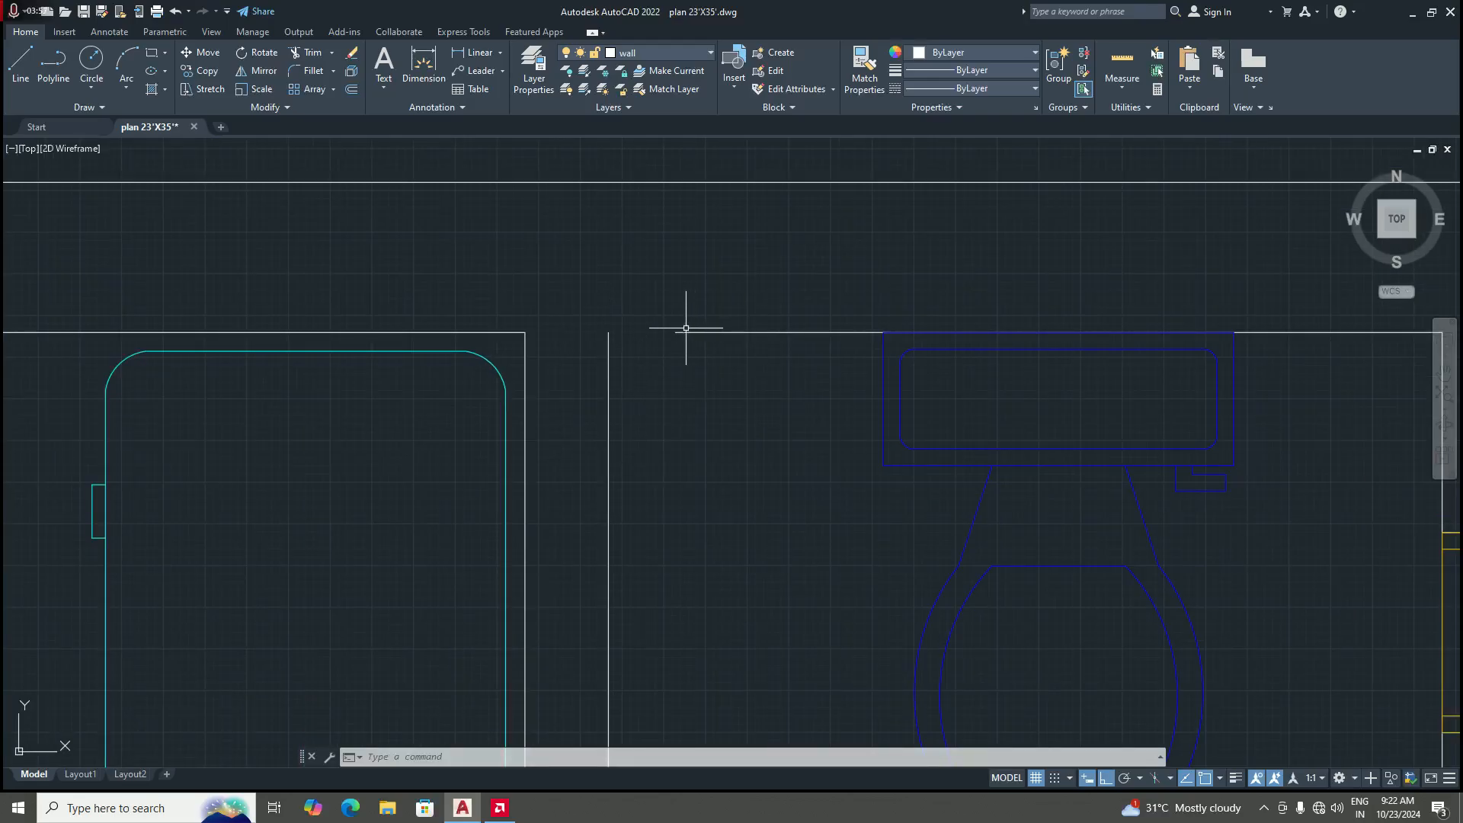
{"action": "scroll", "coordinate": [663, 356], "scroll_direction": "down", "scroll_amount": 4}
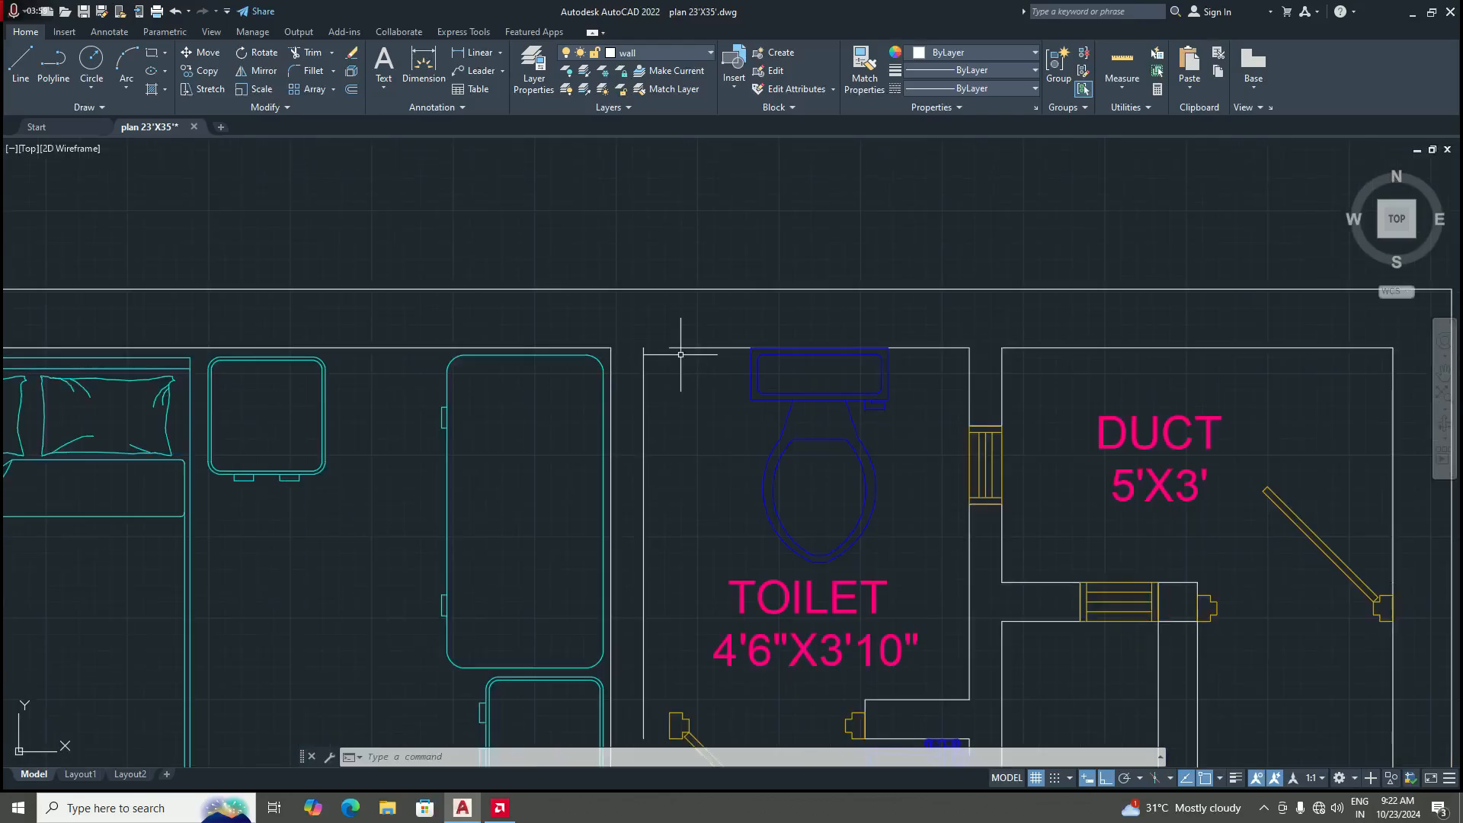
{"action": "scroll", "coordinate": [680, 359], "scroll_direction": "up", "scroll_amount": 2}
{"action": "scroll", "coordinate": [663, 281], "scroll_direction": "up", "scroll_amount": 3}
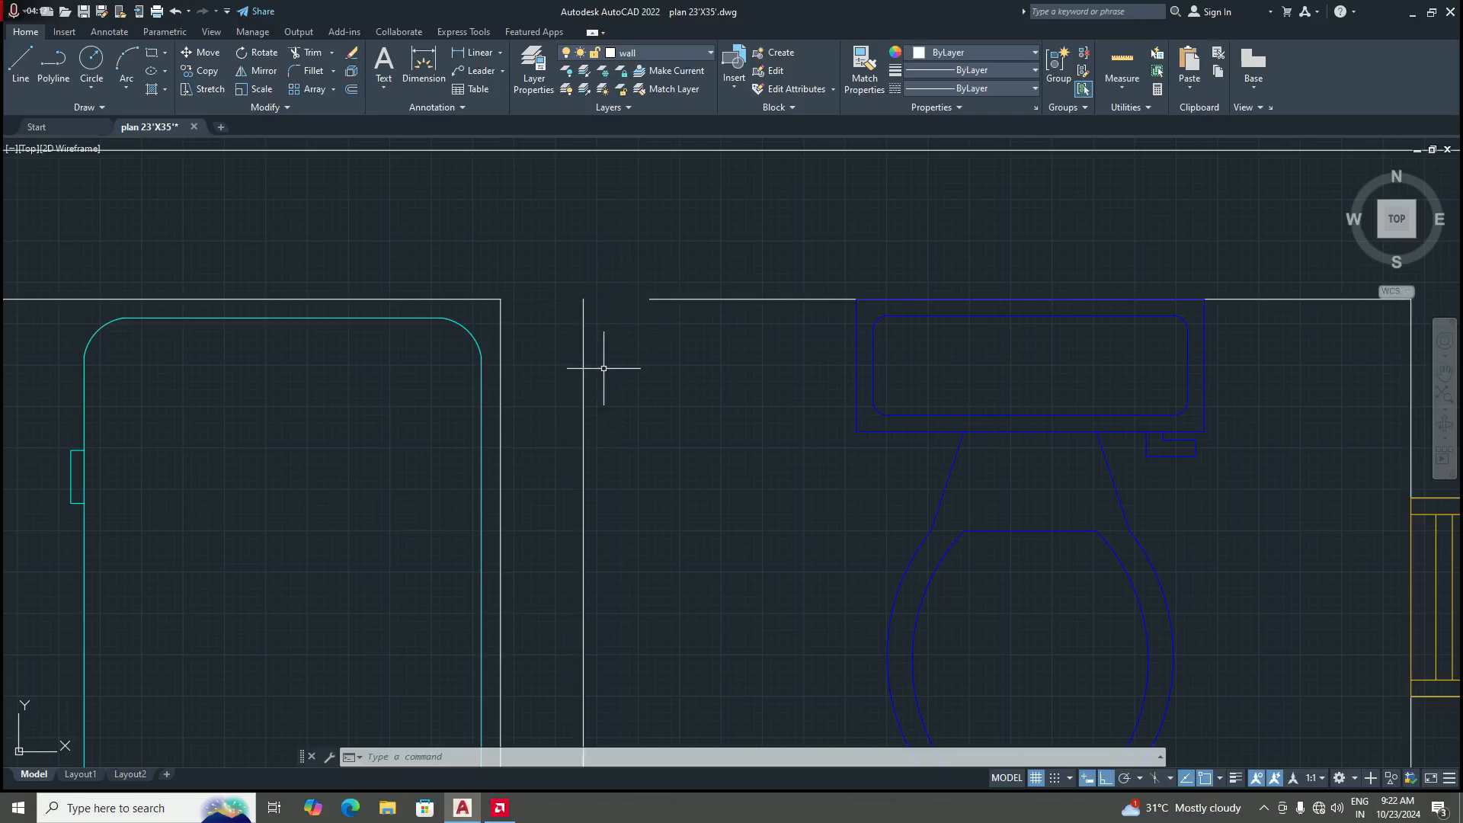
{"action": "scroll", "coordinate": [600, 364], "scroll_direction": "down", "scroll_amount": 4}
{"action": "scroll", "coordinate": [621, 393], "scroll_direction": "up", "scroll_amount": 2}
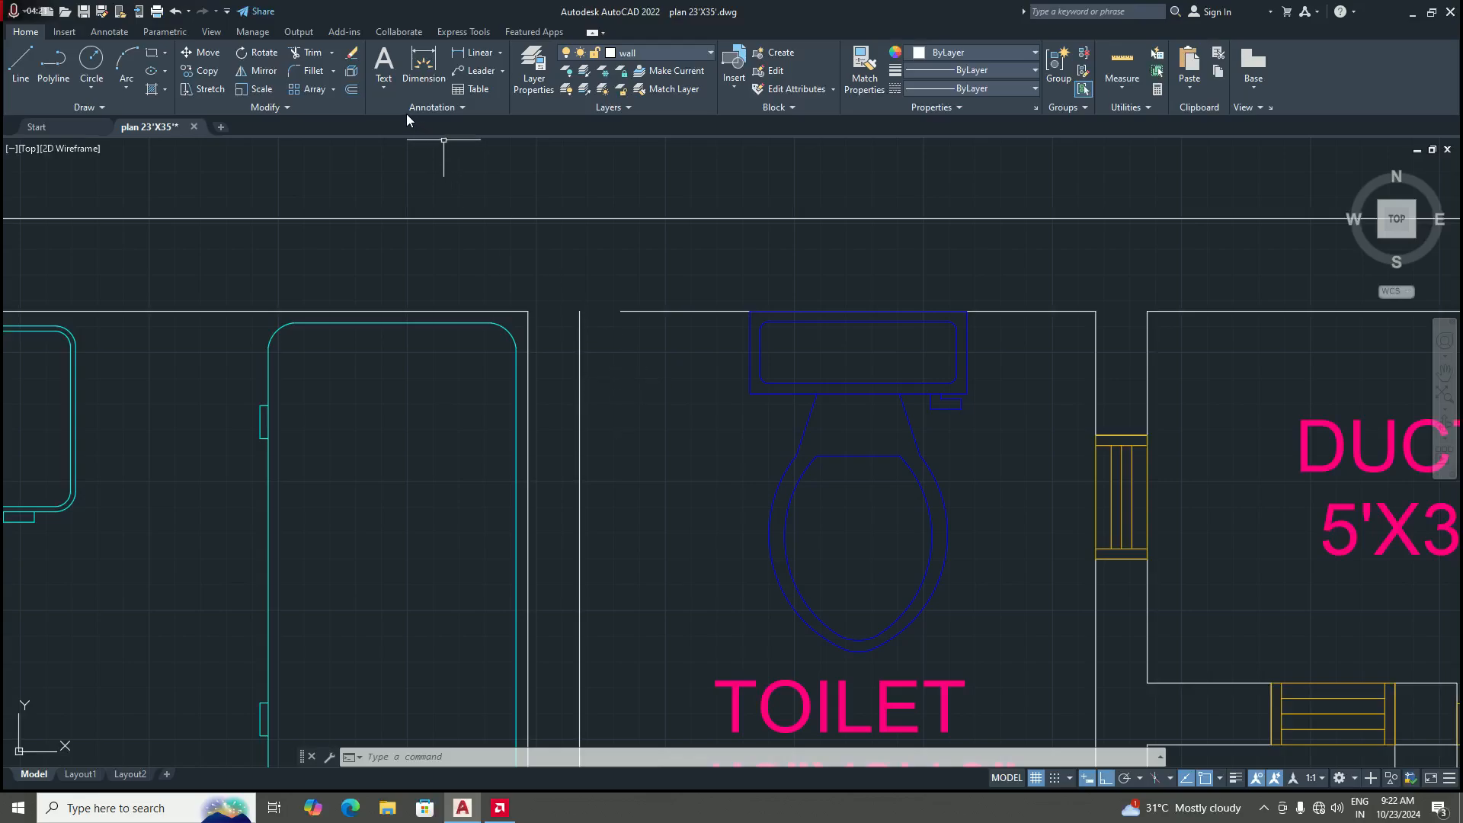
Step: Try to join the offset wall line and the toilet's upper wall line with a Fillet of radius 0
{"action": "left_click", "coordinate": [312, 73]}
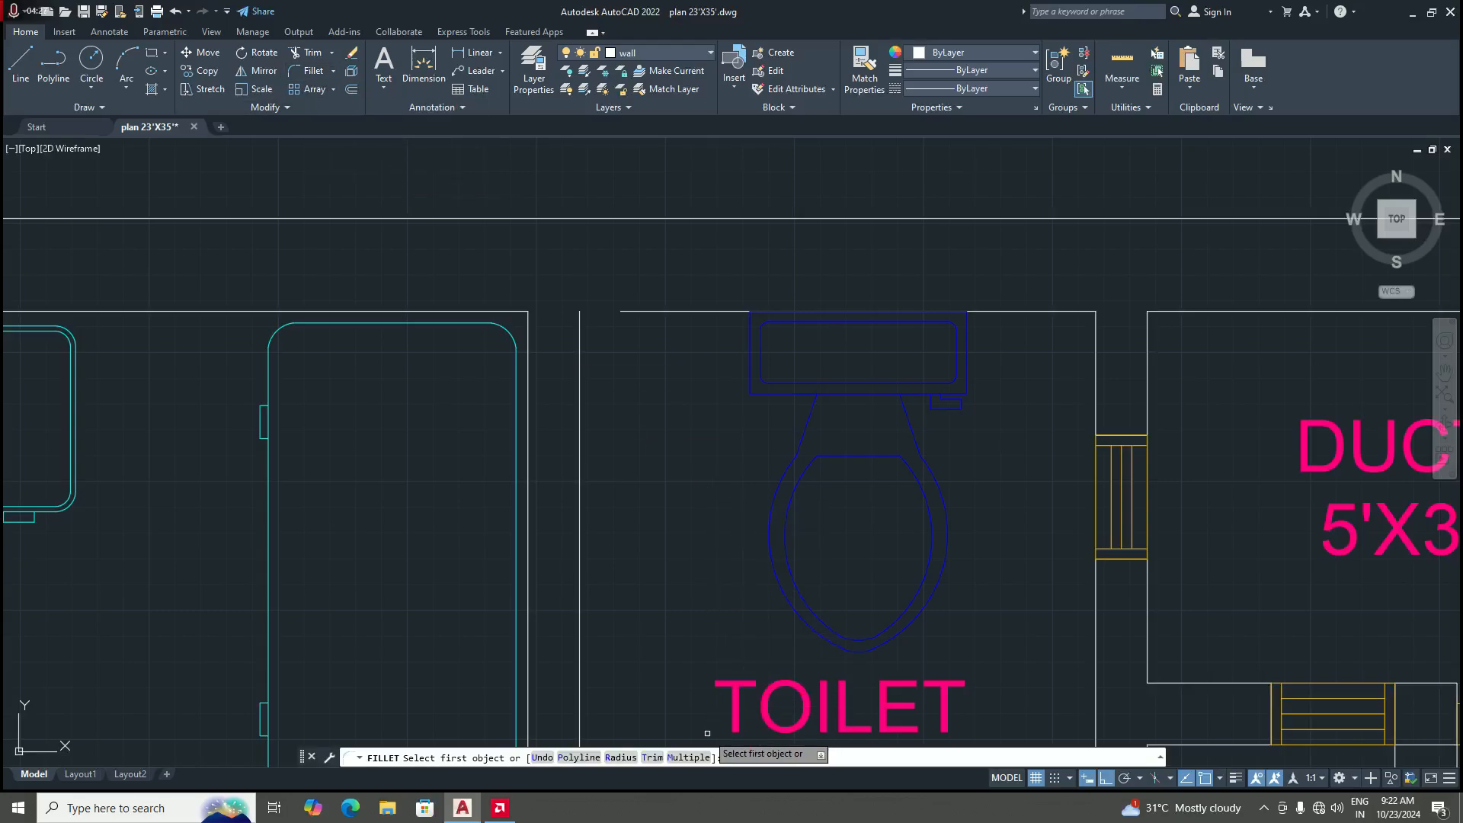
{"action": "left_click", "coordinate": [621, 758]}
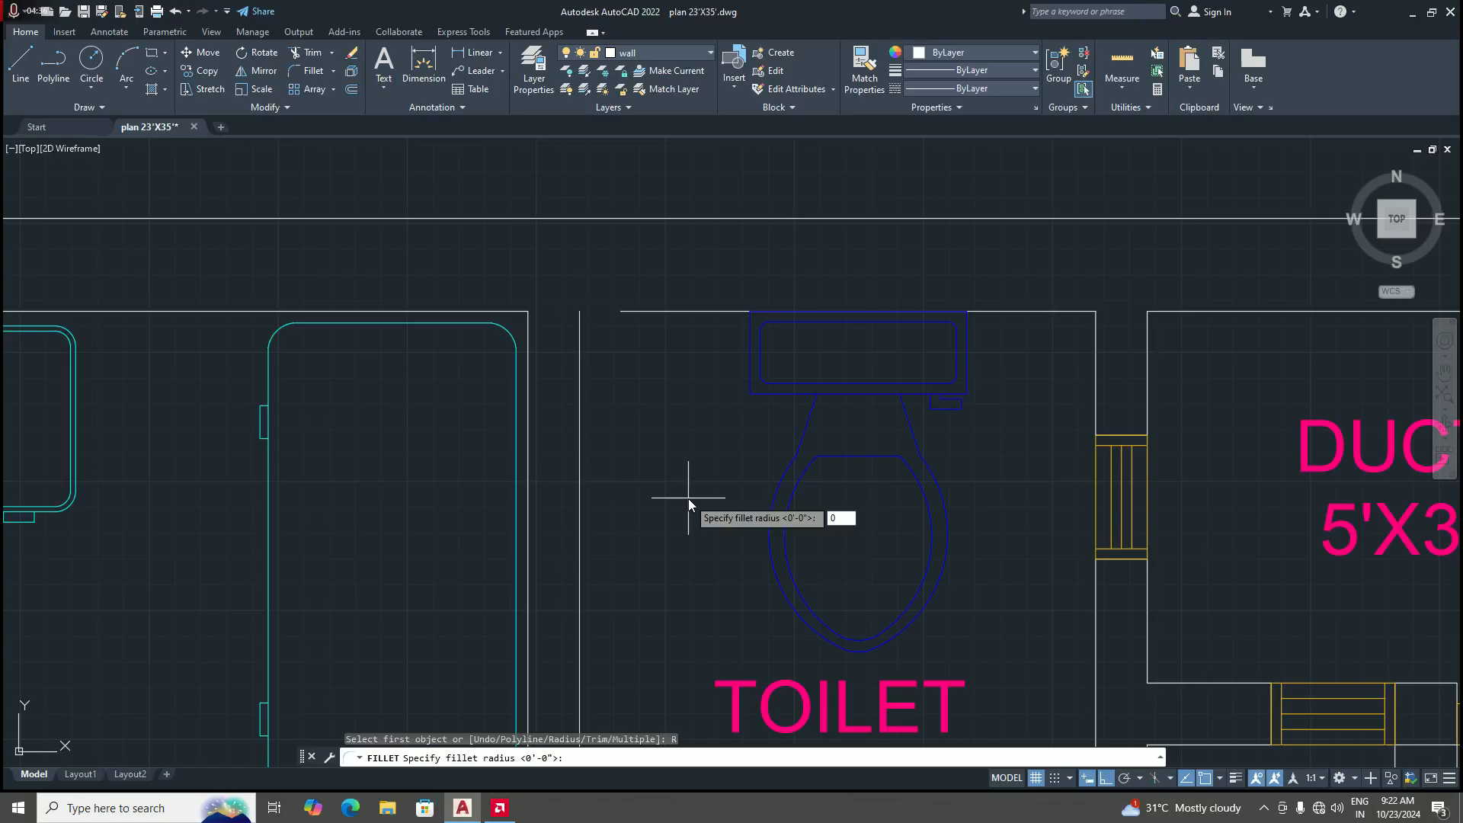
{"action": "type", "text": "0"}
{"action": "key", "text": "Return"}
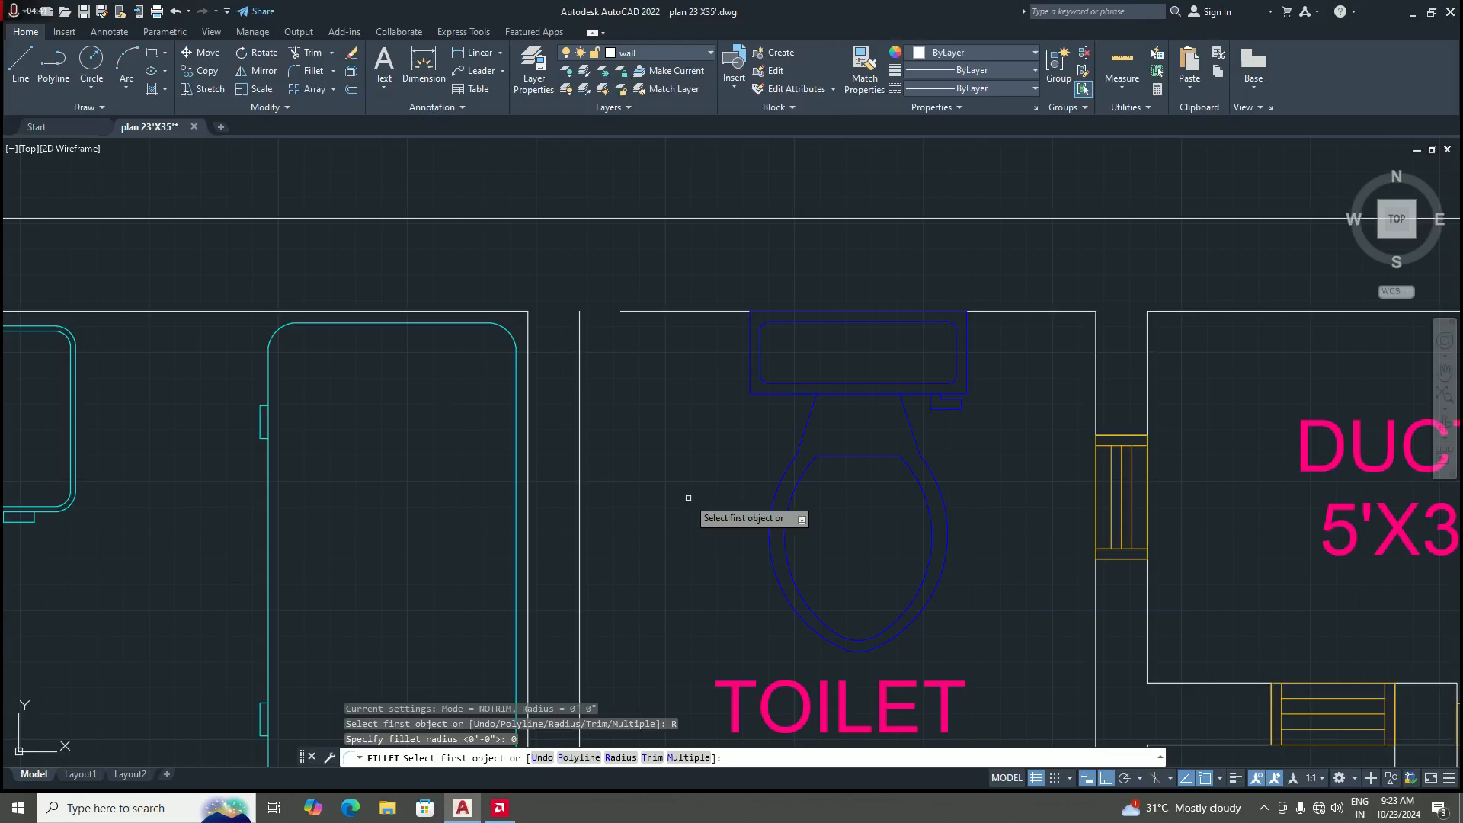
{"action": "scroll", "coordinate": [656, 312], "scroll_direction": "up", "scroll_amount": 2}
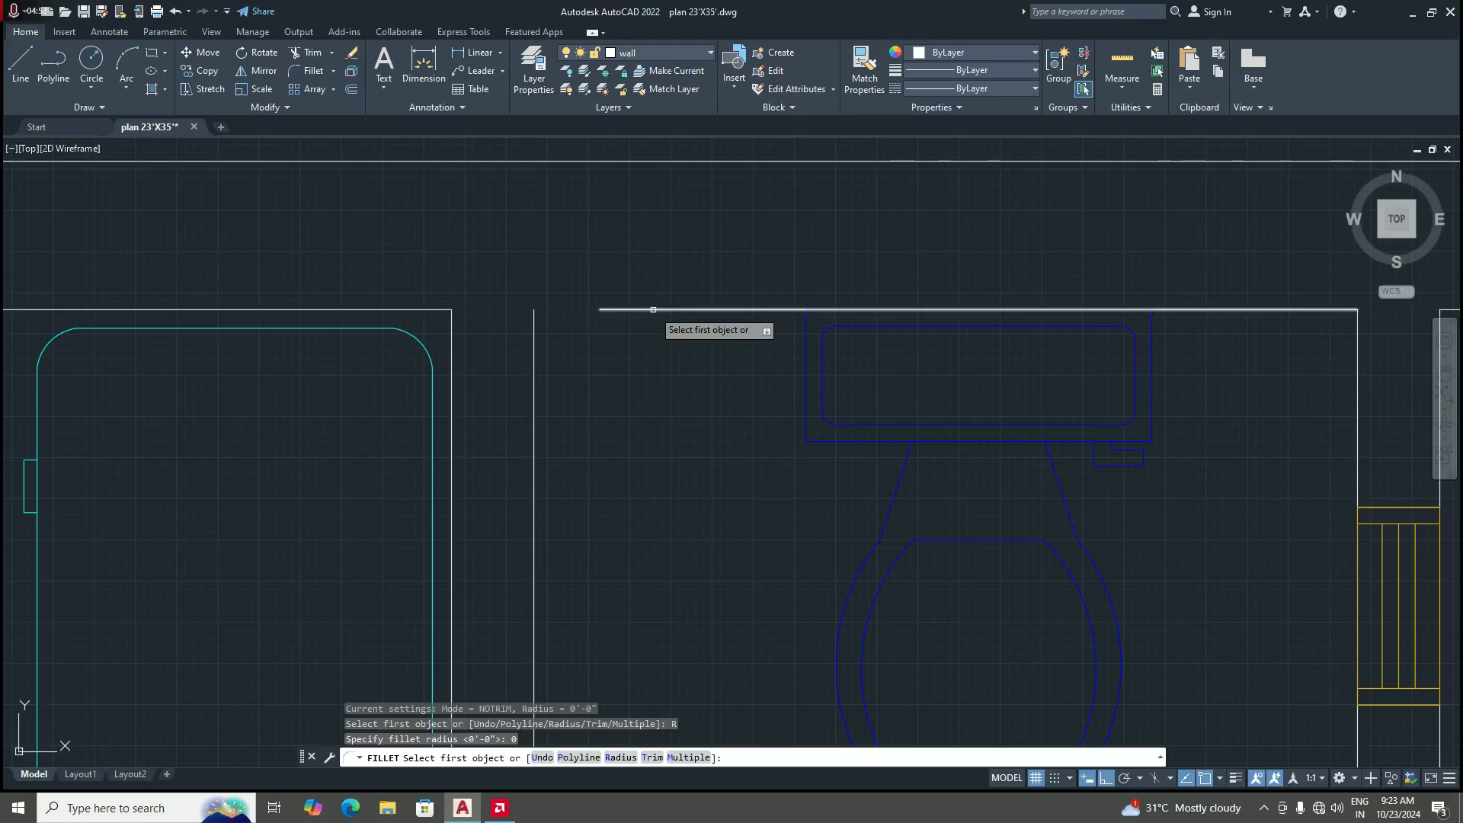
{"action": "left_click", "coordinate": [534, 339]}
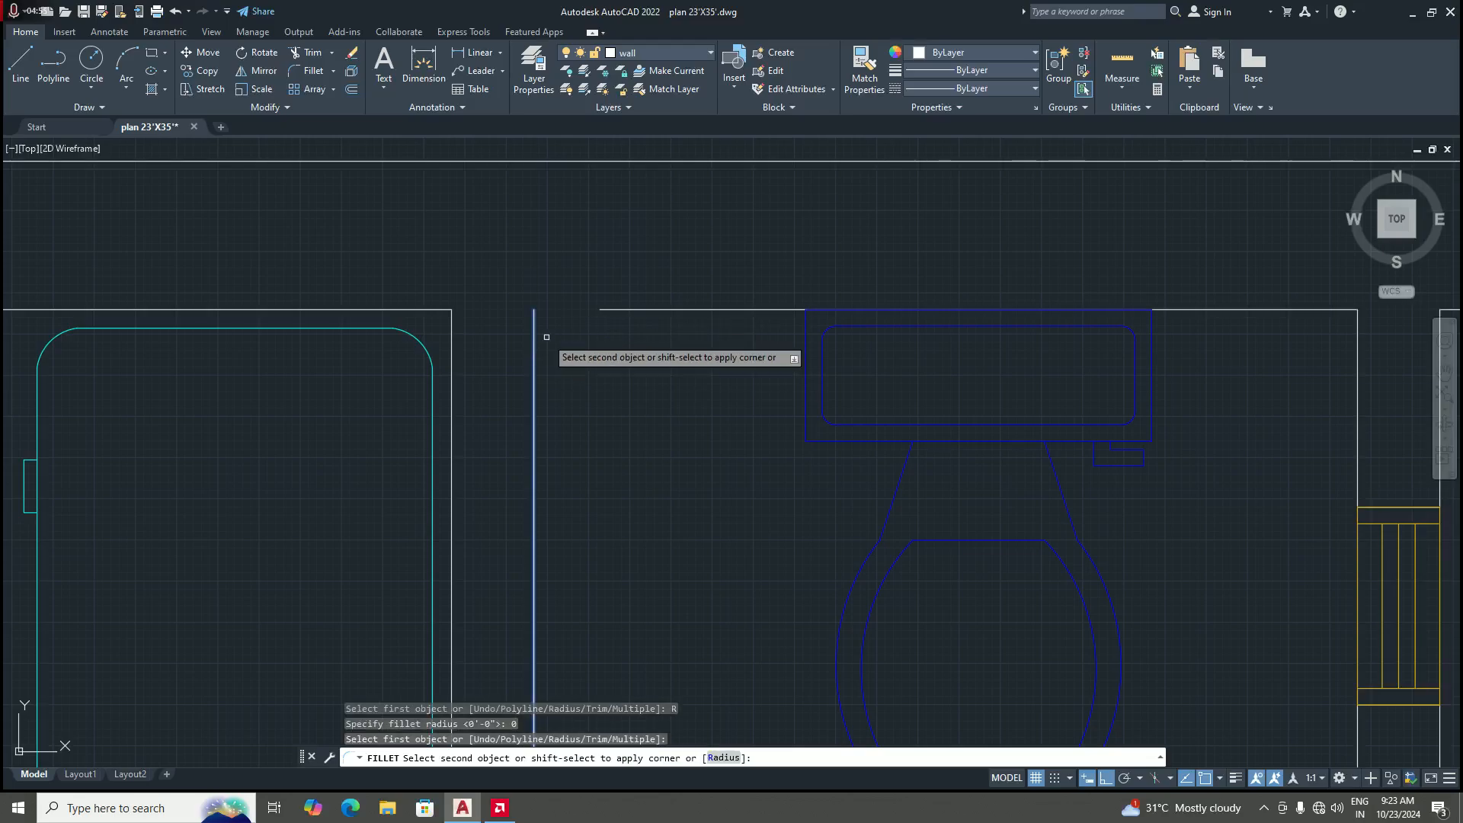
{"action": "left_click", "coordinate": [610, 309]}
{"action": "scroll", "coordinate": [610, 309], "scroll_direction": "down", "scroll_amount": 3}
{"action": "scroll", "coordinate": [606, 312], "scroll_direction": "up", "scroll_amount": 3}
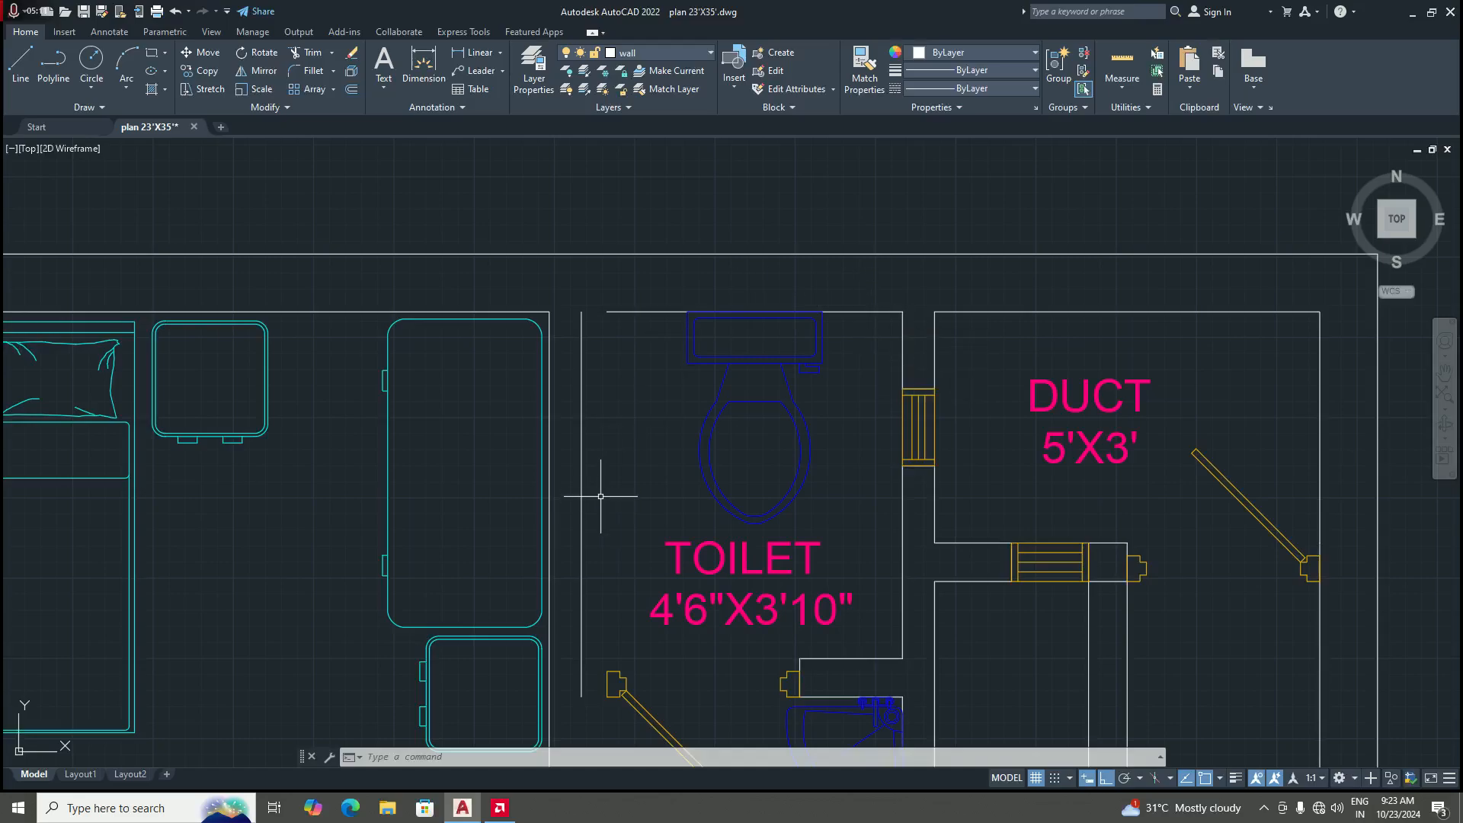
Step: Try to explode the toilet's upper wall line
{"action": "type", "text": "x"}
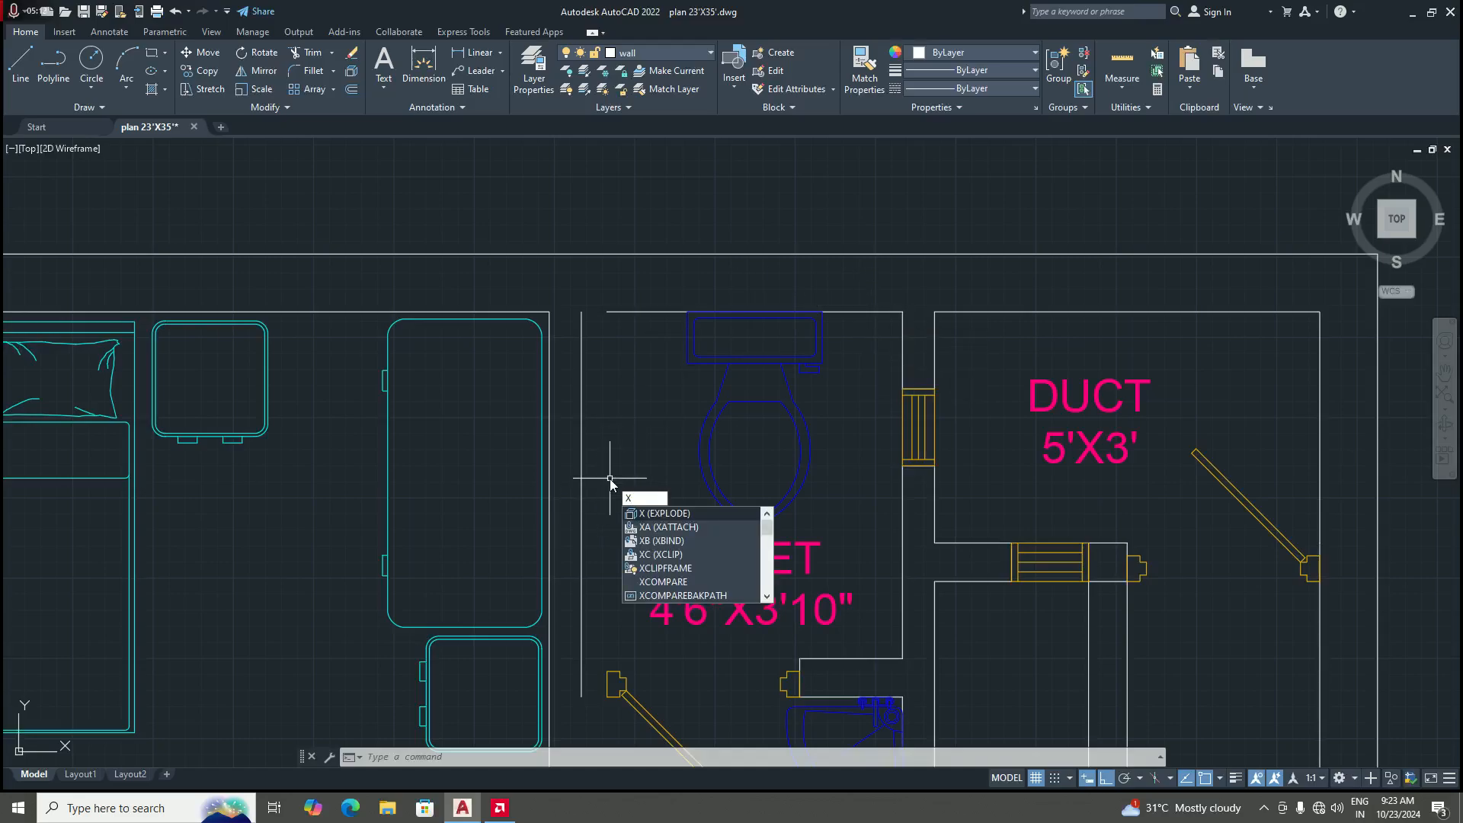
{"action": "key", "text": "Return"}
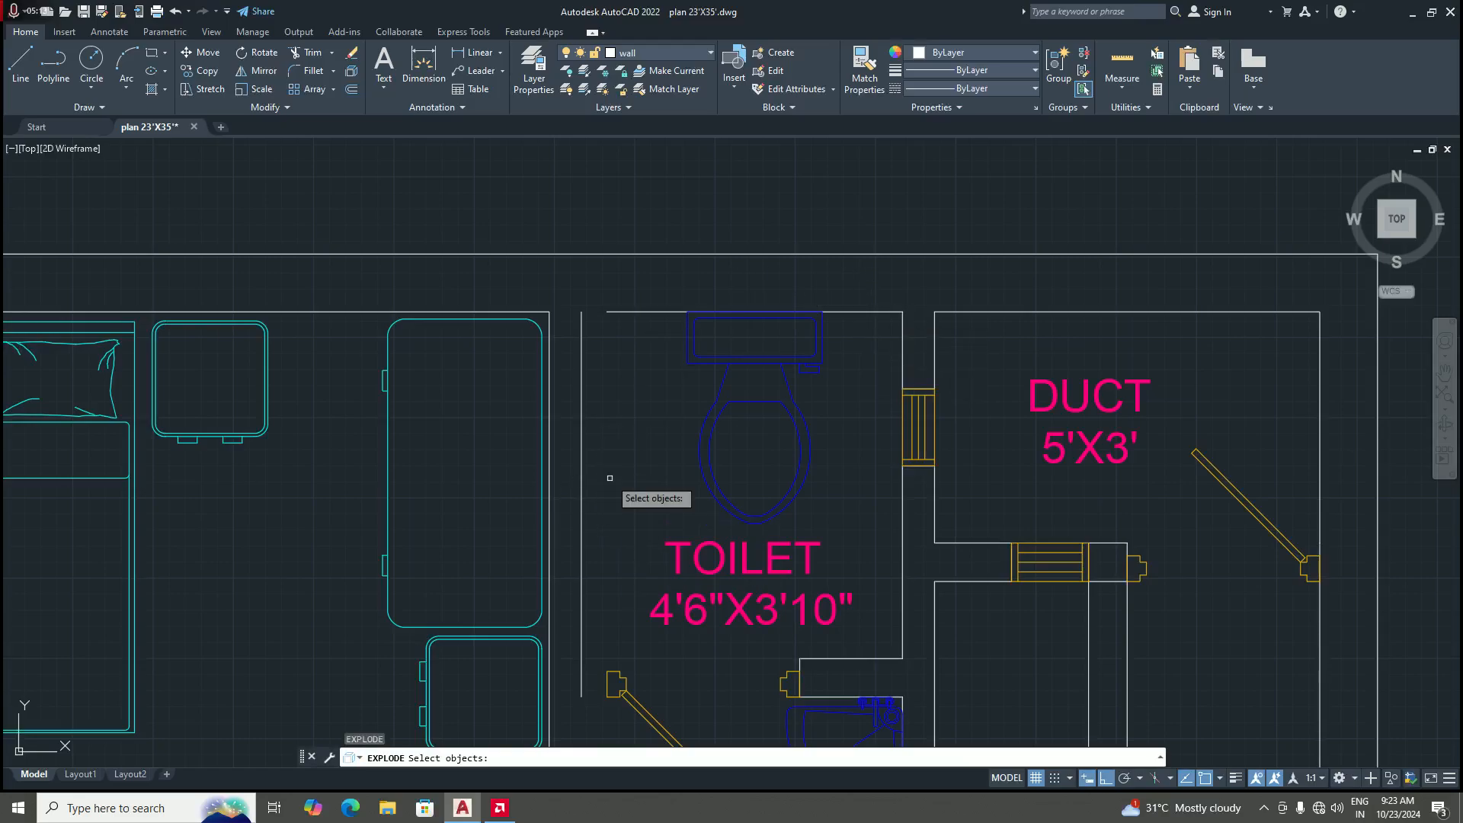
{"action": "left_click", "coordinate": [651, 312]}
{"action": "key", "text": "Return"}
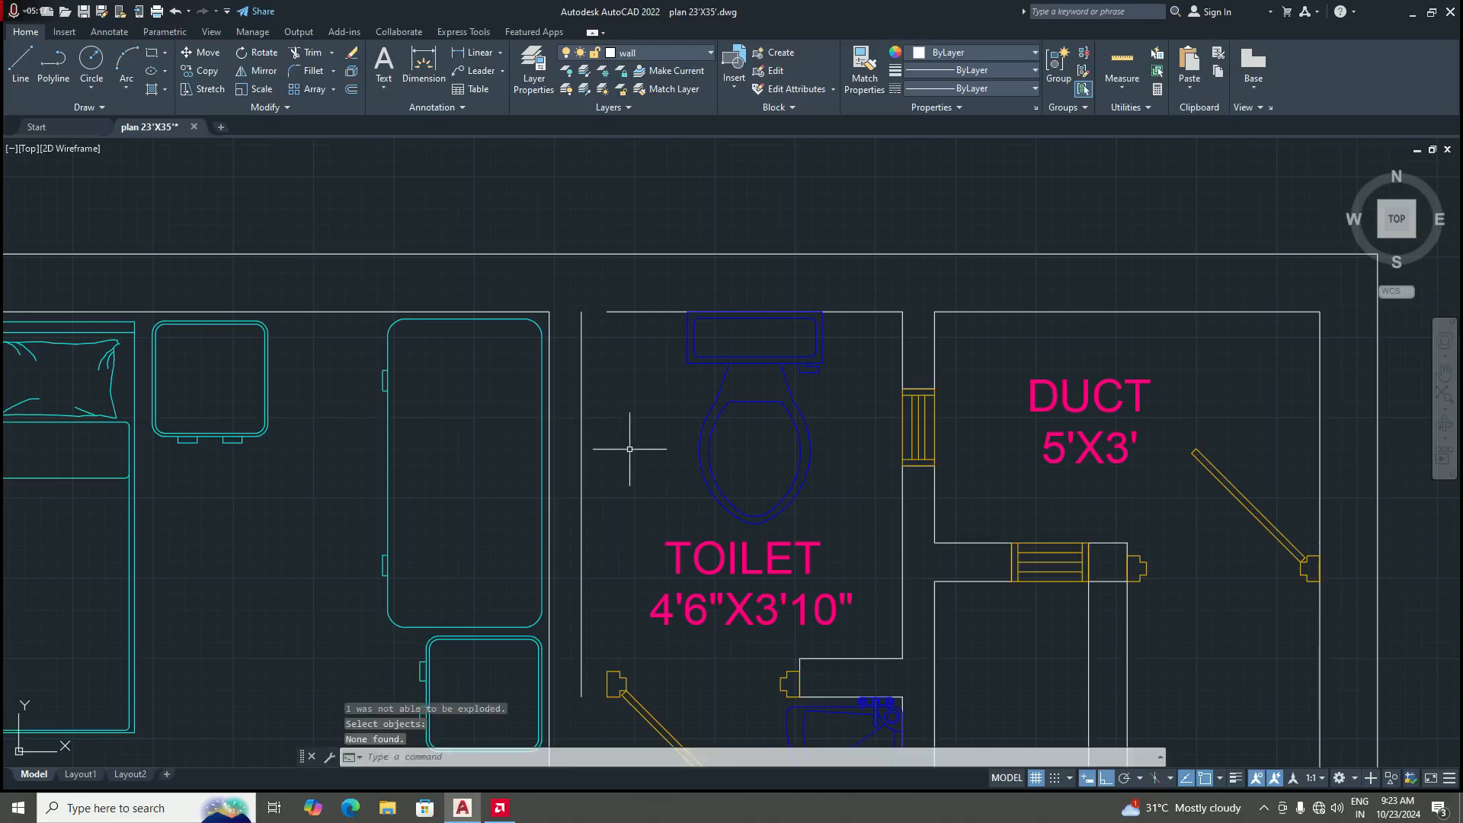
Step: Erase the toilet's upper wall line and undo the erasure
{"action": "left_click", "coordinate": [629, 311]}
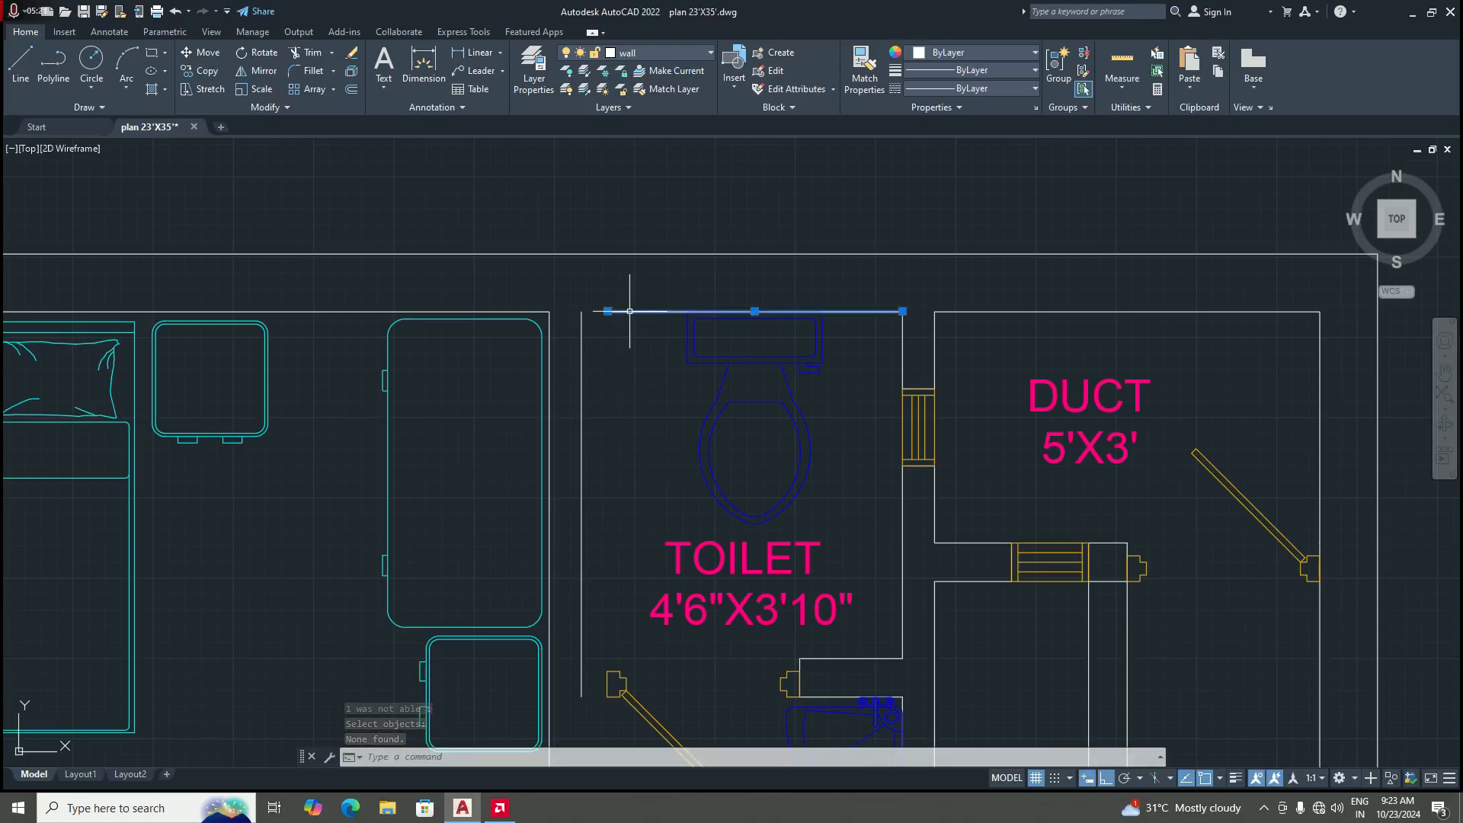
{"action": "key", "text": "Delete"}
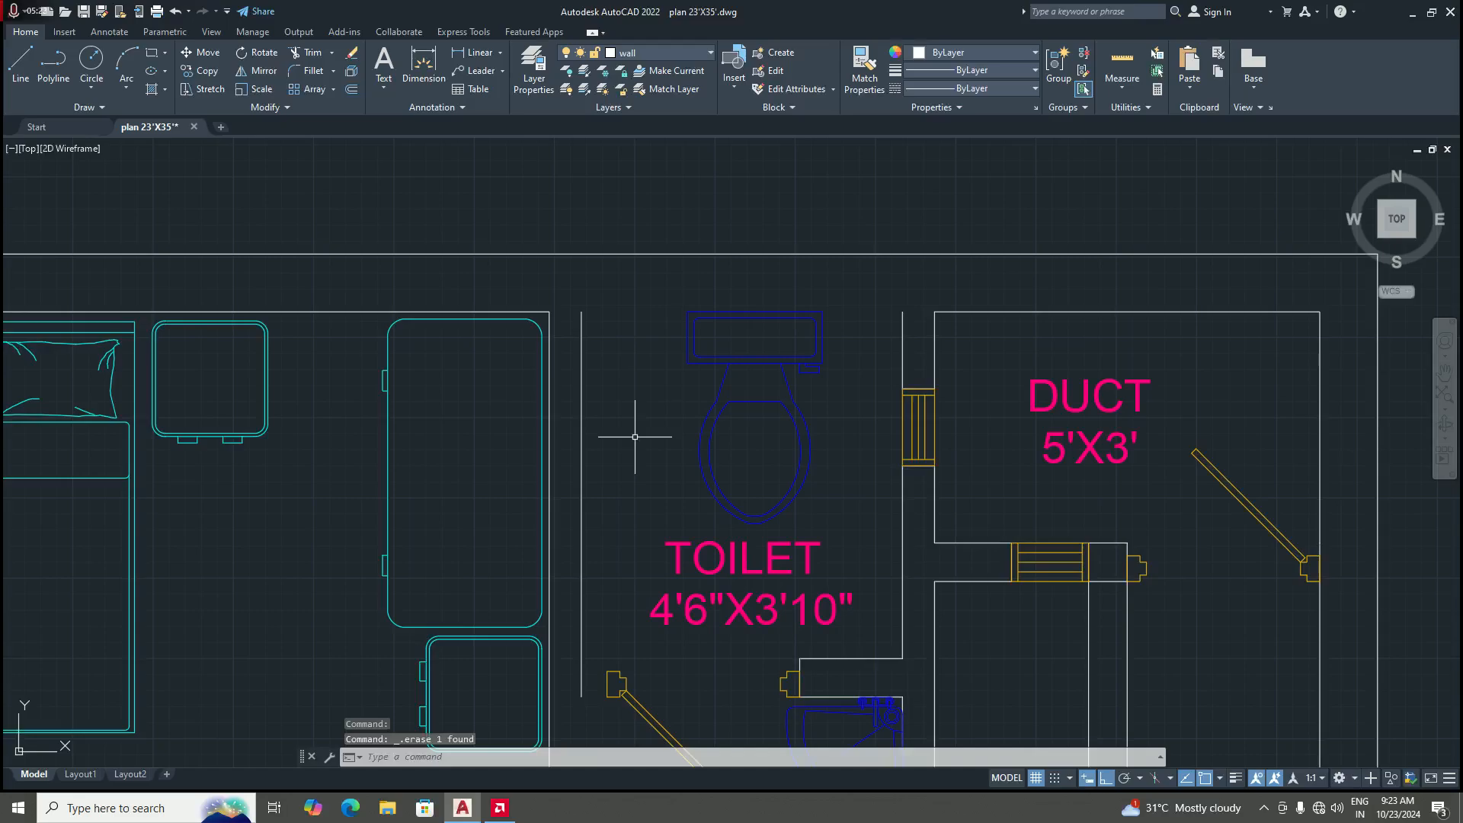
{"action": "key", "text": "ctrl+z"}
Step: Try to explode the offset bedroom–toilet wall line
{"action": "type", "text": "x"}
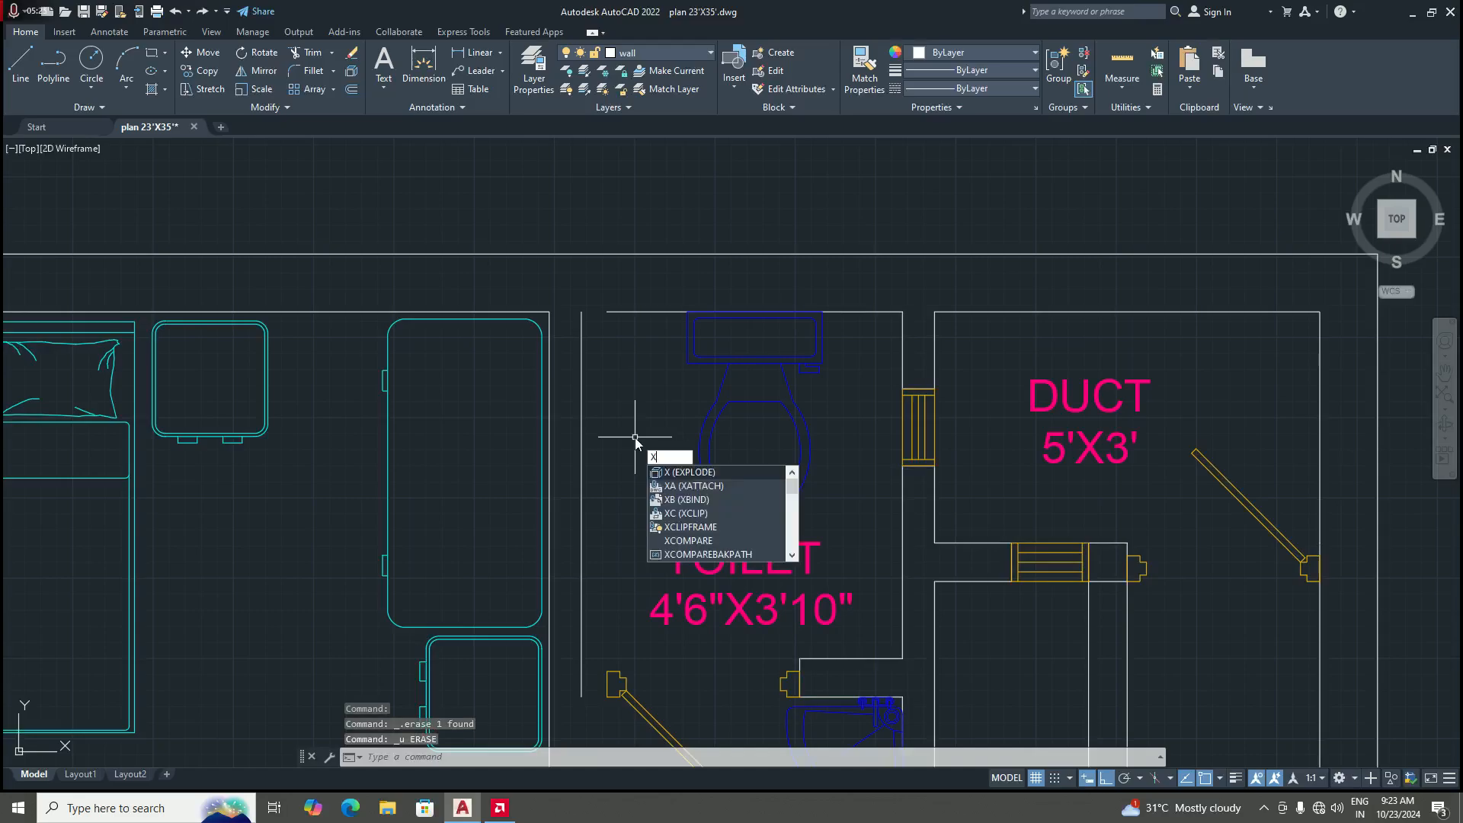
{"action": "key", "text": "Return"}
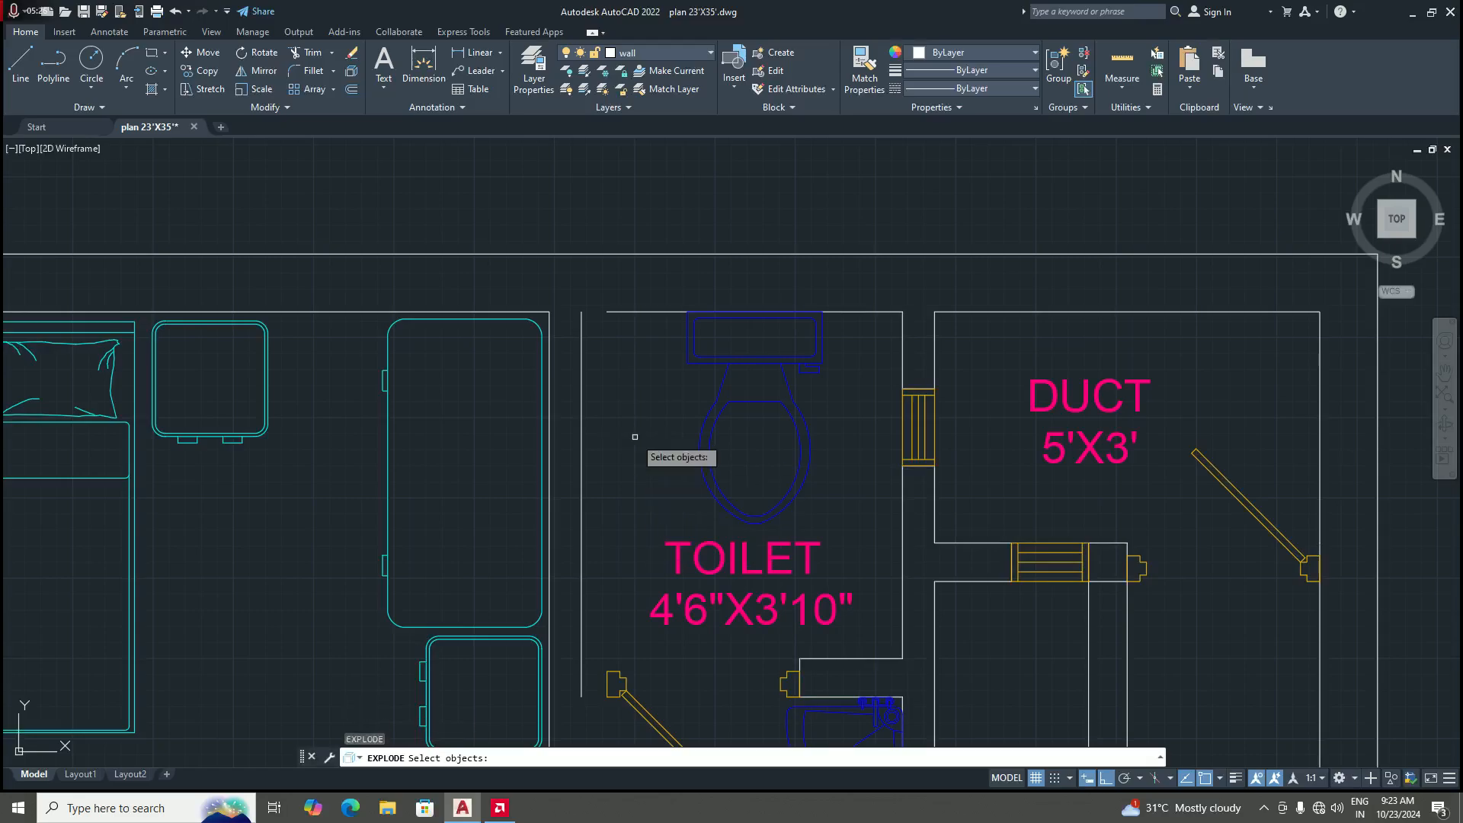
{"action": "left_click", "coordinate": [581, 492]}
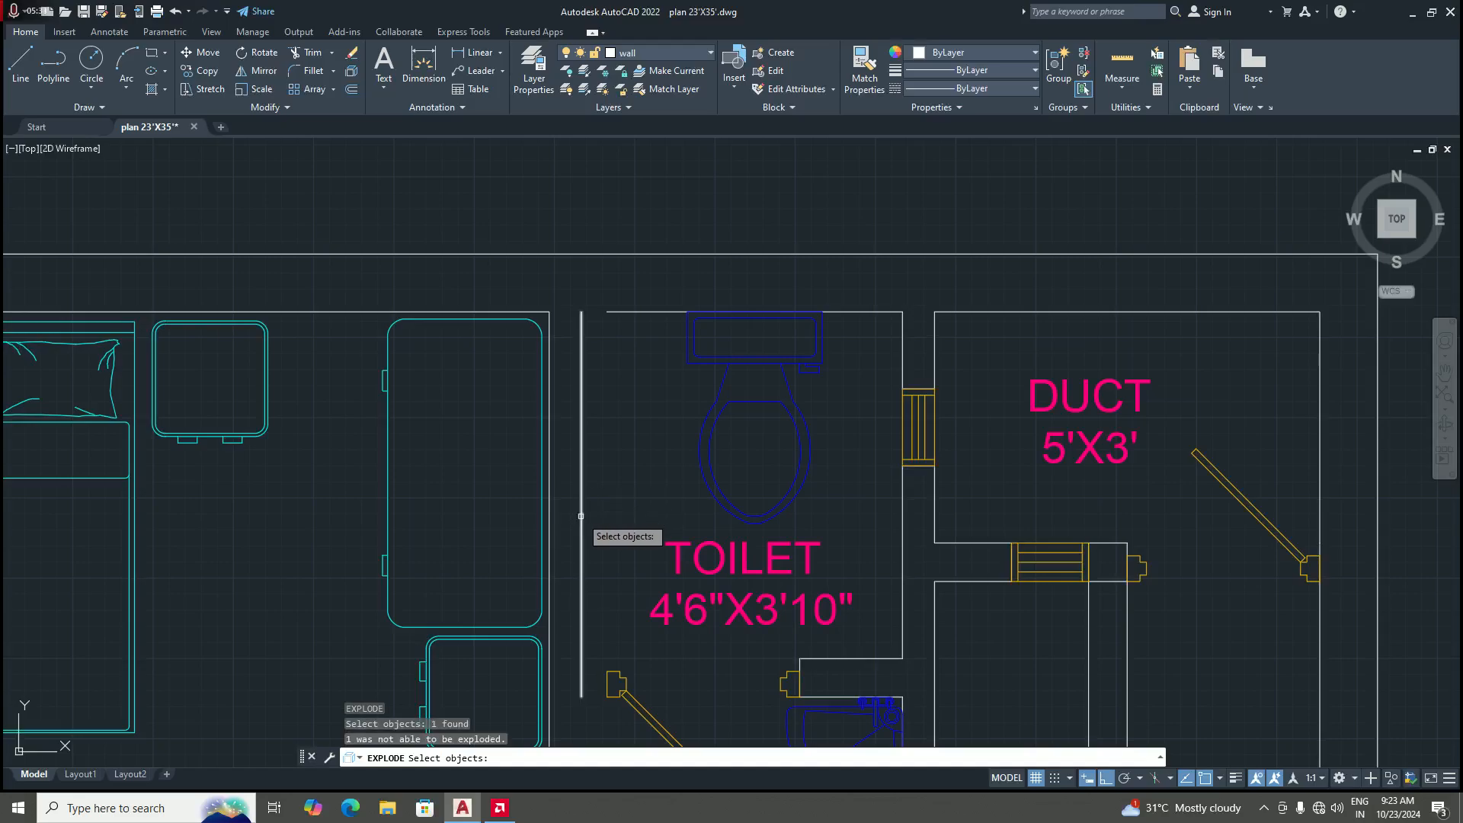
{"action": "left_click", "coordinate": [581, 516]}
{"action": "key", "text": "Return"}
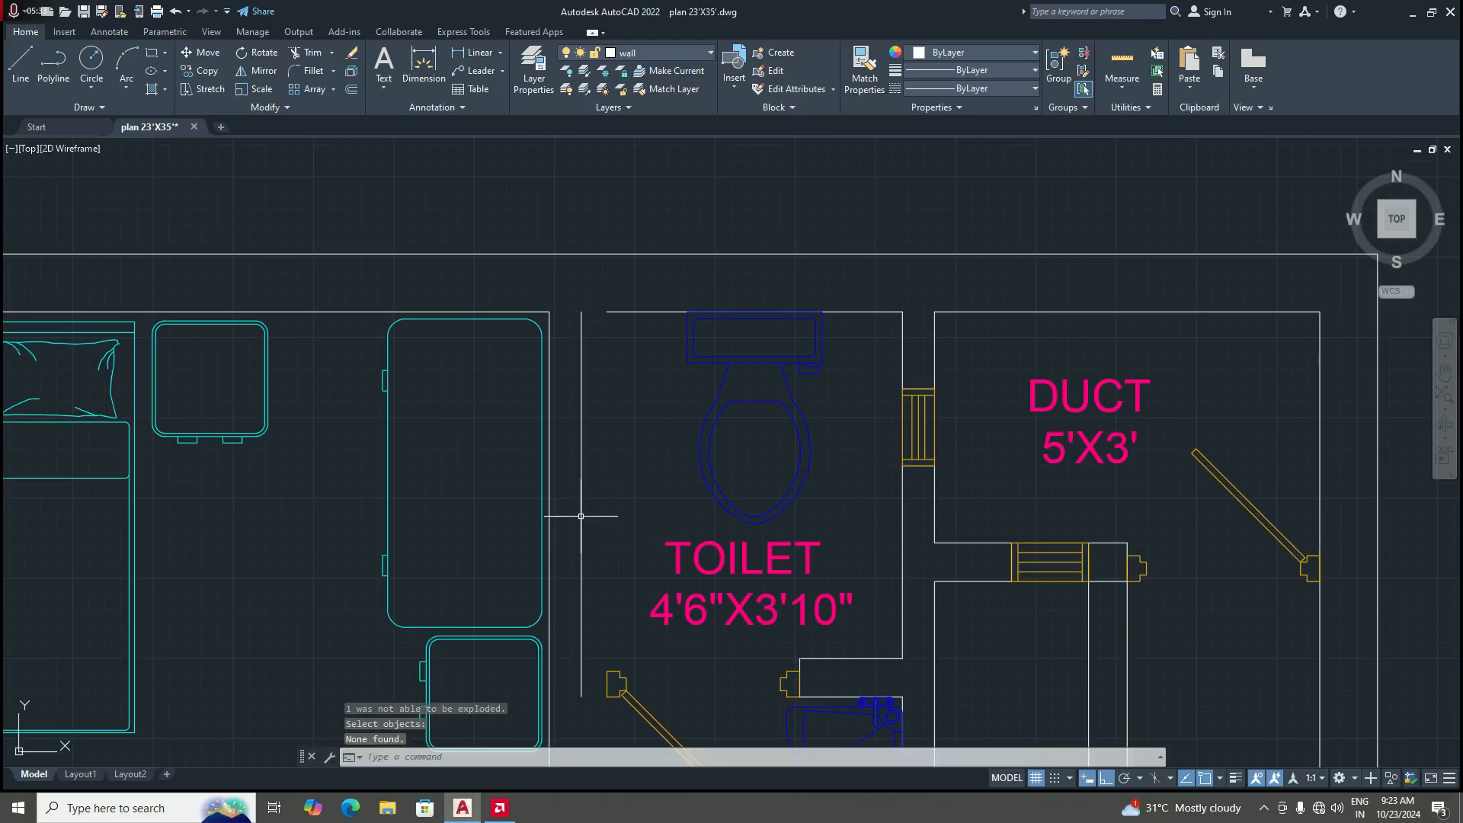
Step: Try again to close the corner between the offset wall line and the toilet's upper wall line with a radius 0 Fillet
{"action": "scroll", "coordinate": [625, 321], "scroll_direction": "up", "scroll_amount": 2}
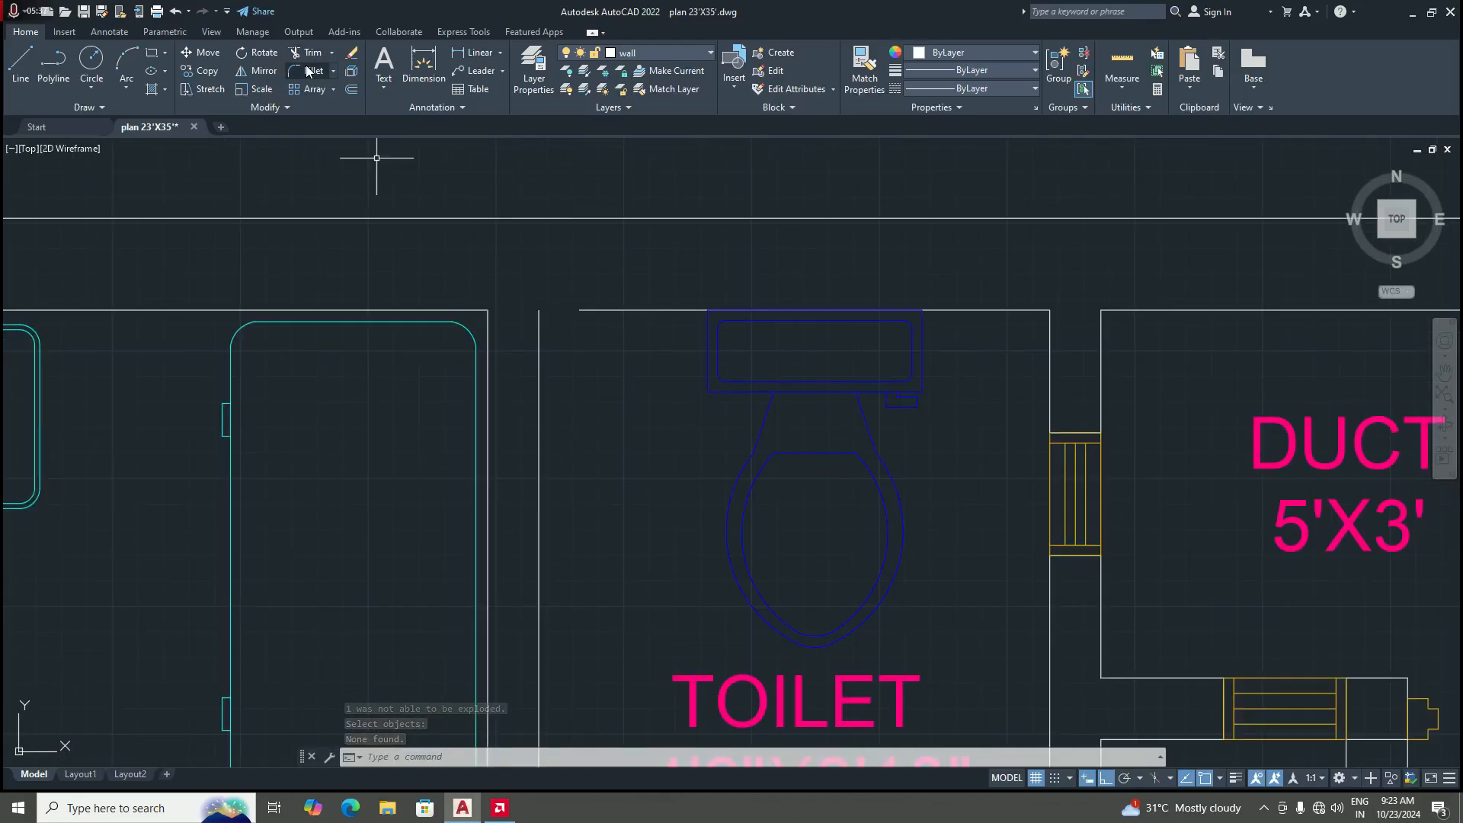
{"action": "type", "text": "F"}
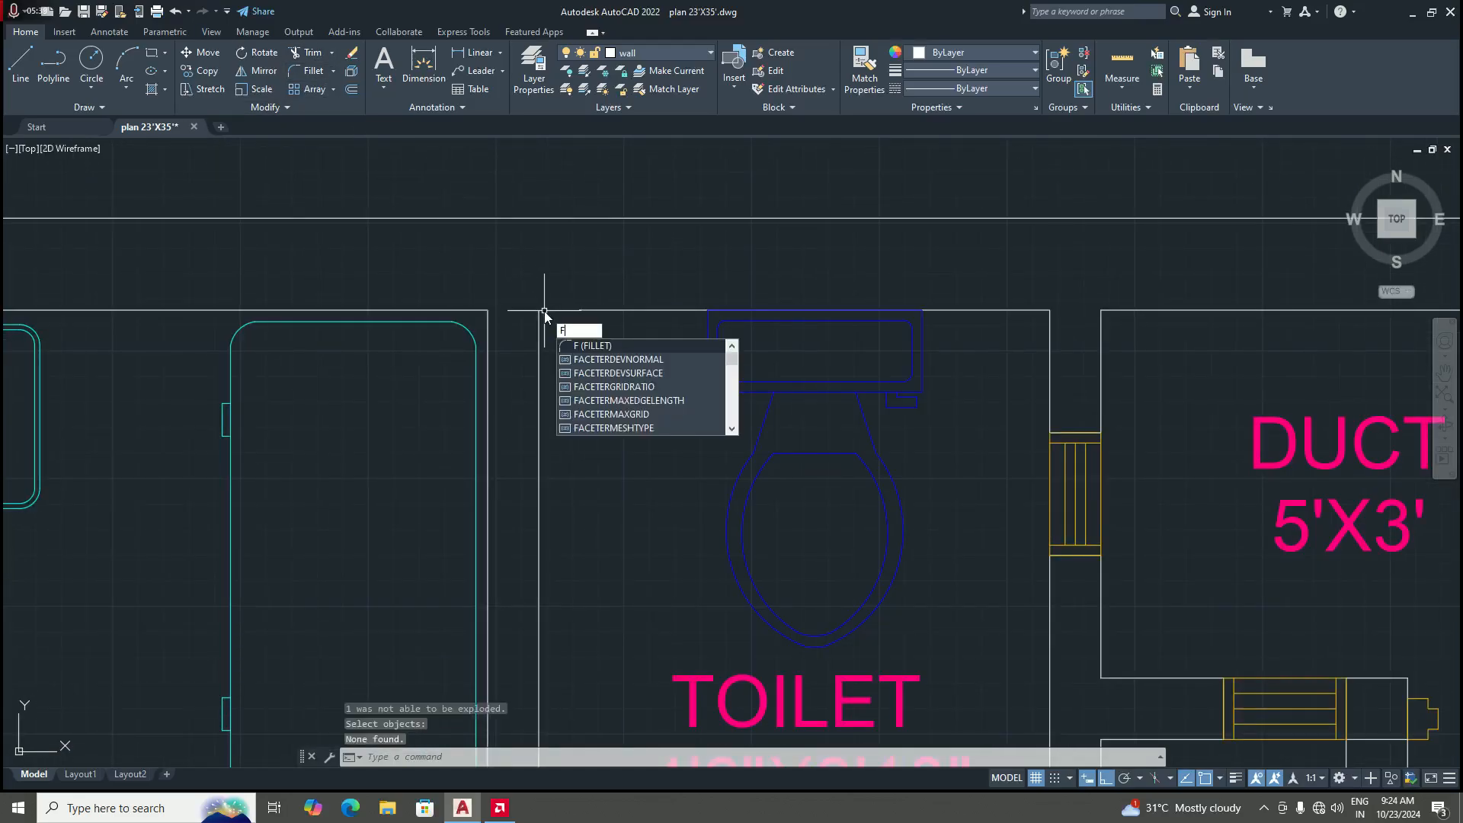
{"action": "key", "text": "Return"}
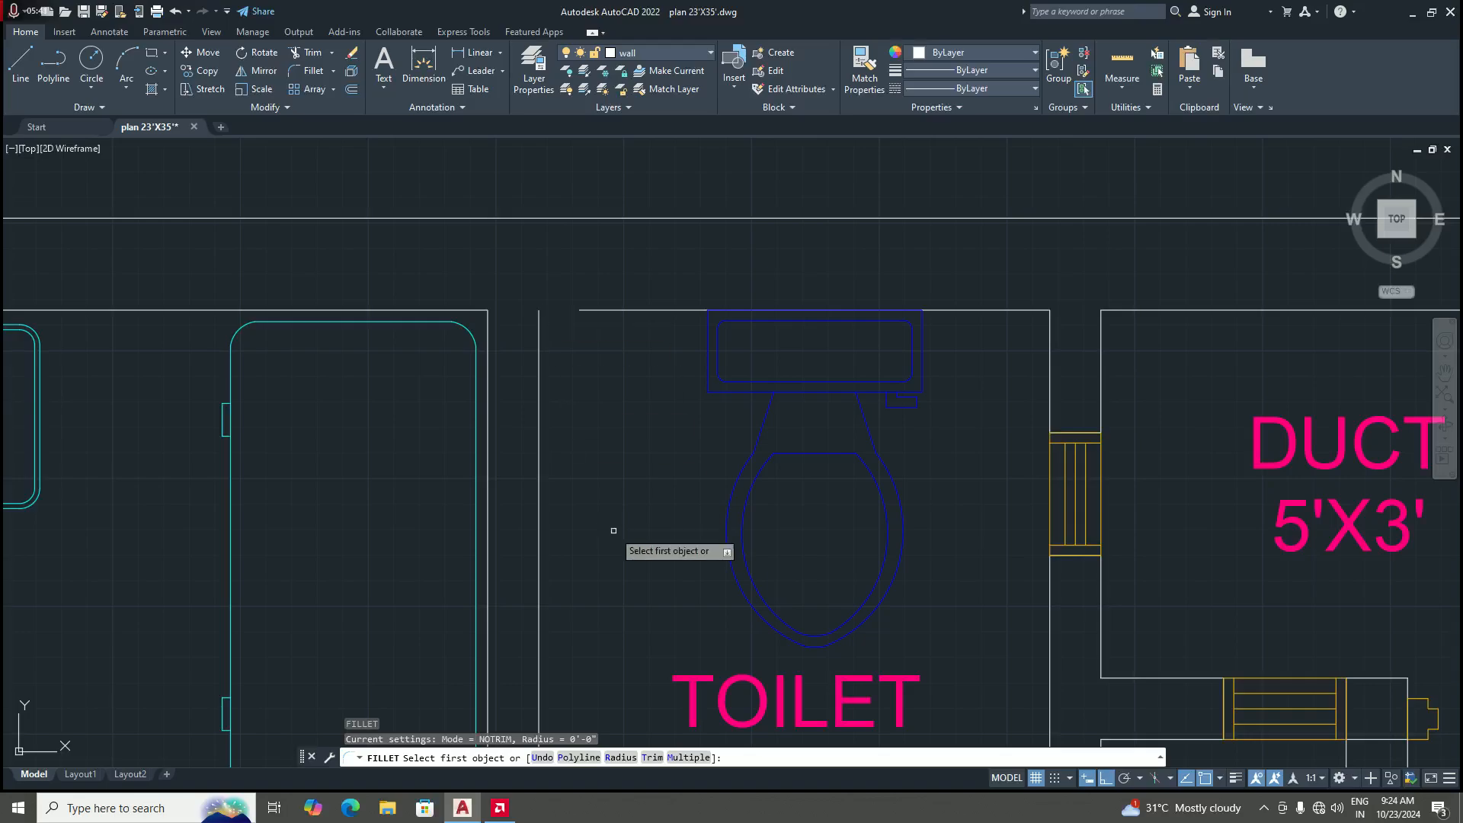
{"action": "type", "text": "r"}
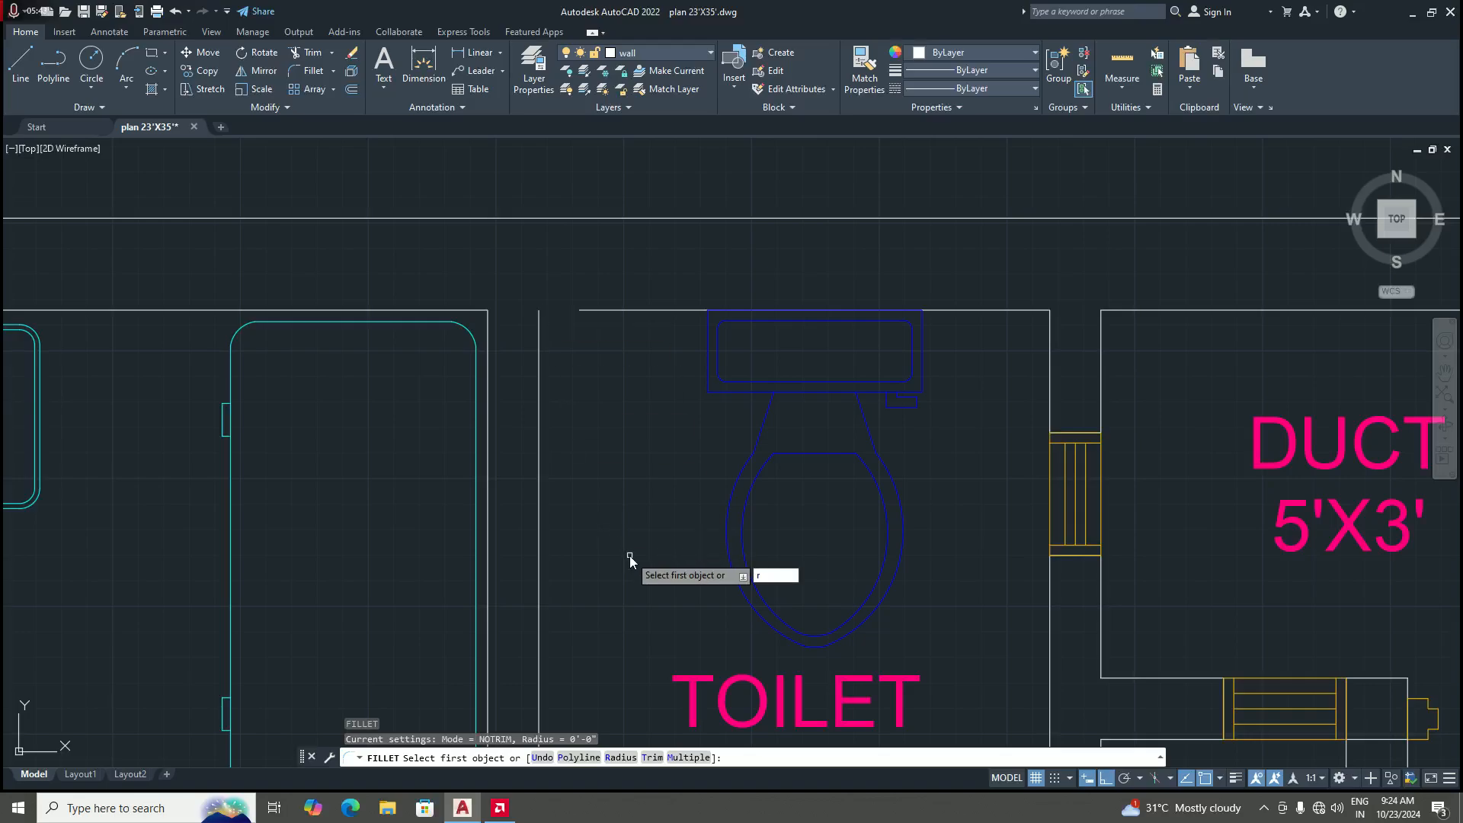
{"action": "key", "text": "Return"}
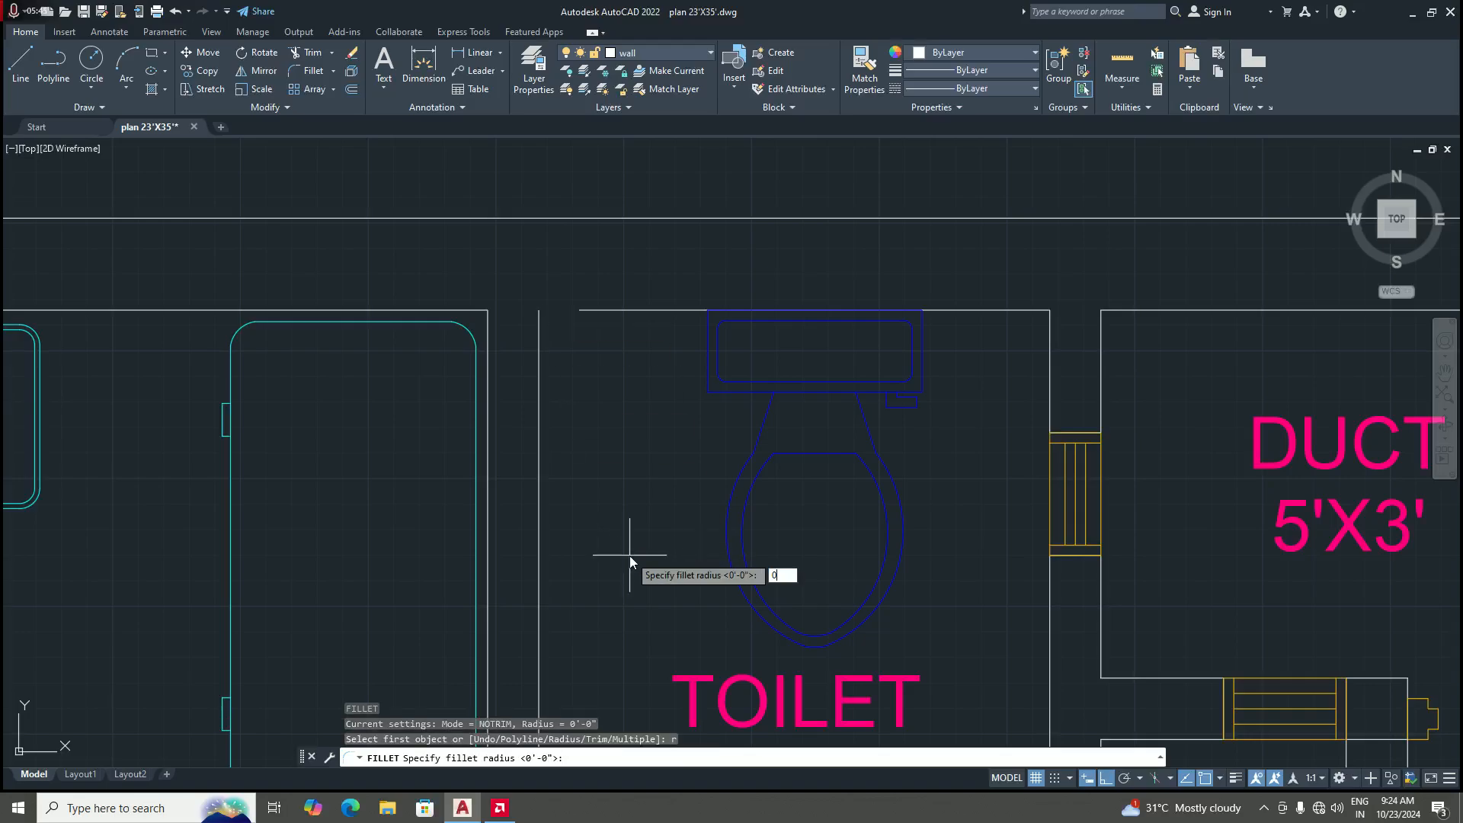
{"action": "type", "text": "0"}
{"action": "key", "text": "Return"}
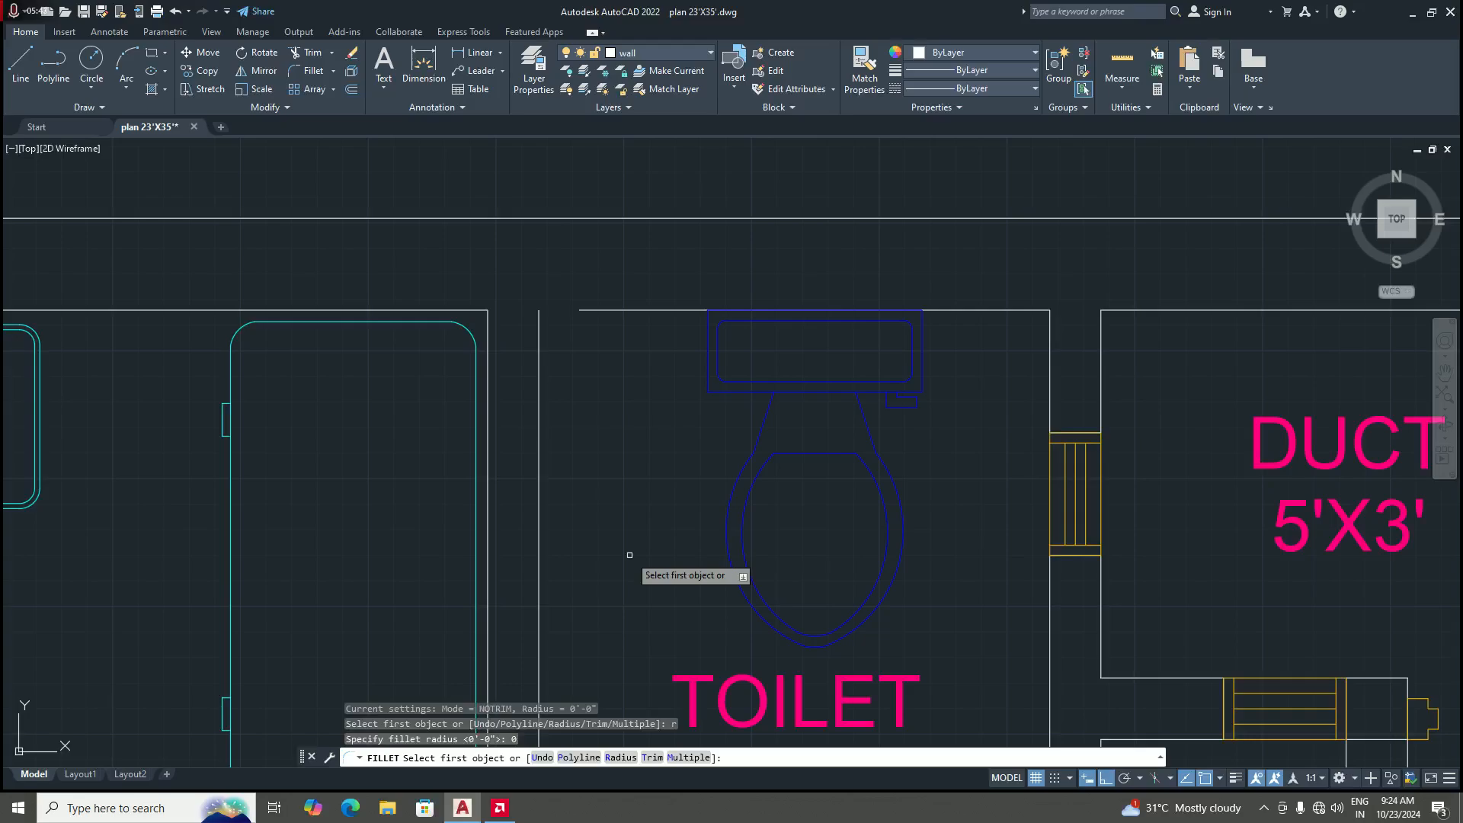
{"action": "left_click", "coordinate": [539, 348]}
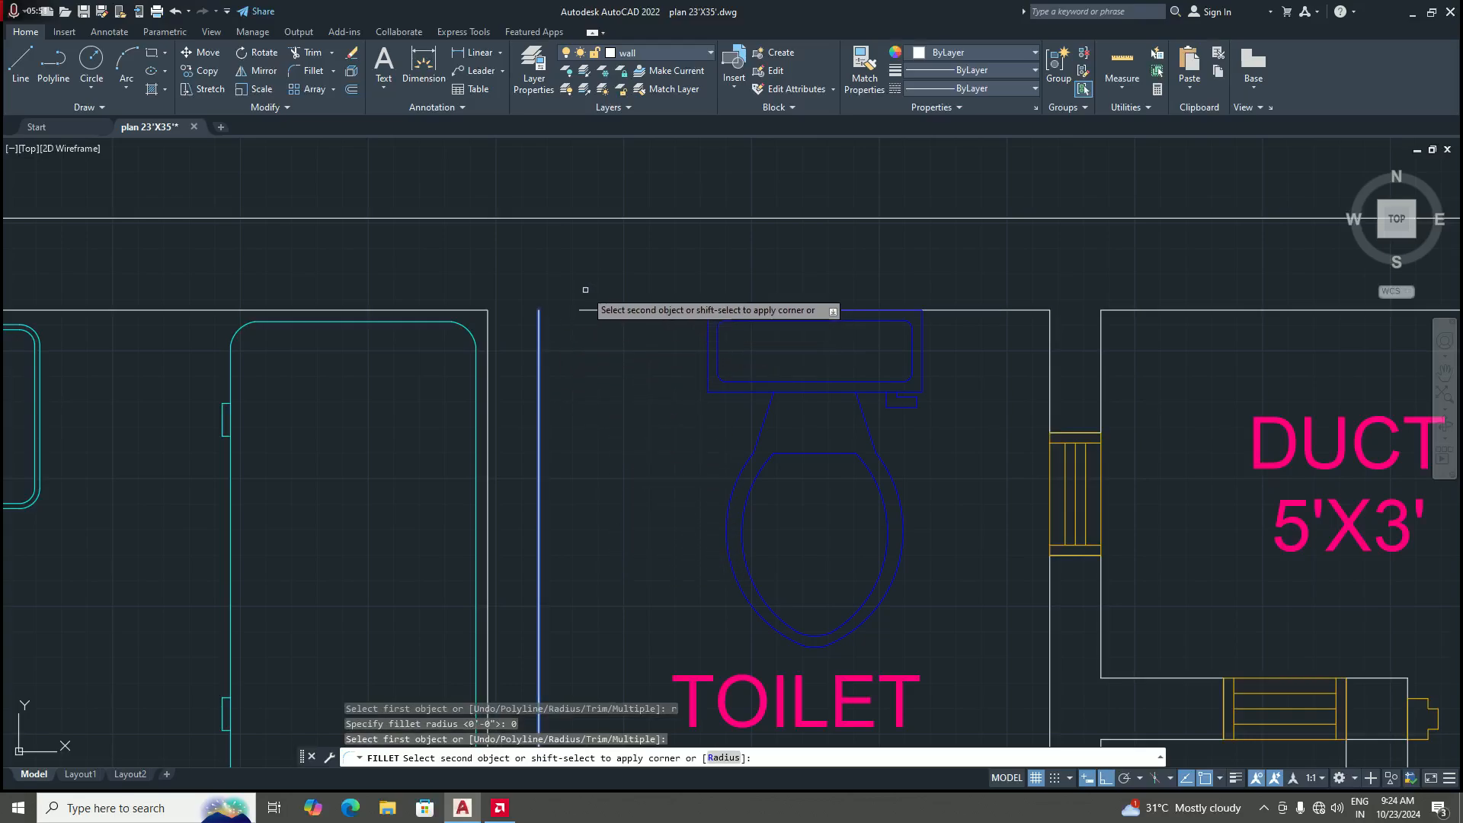
{"action": "scroll", "coordinate": [582, 302], "scroll_direction": "up", "scroll_amount": 2}
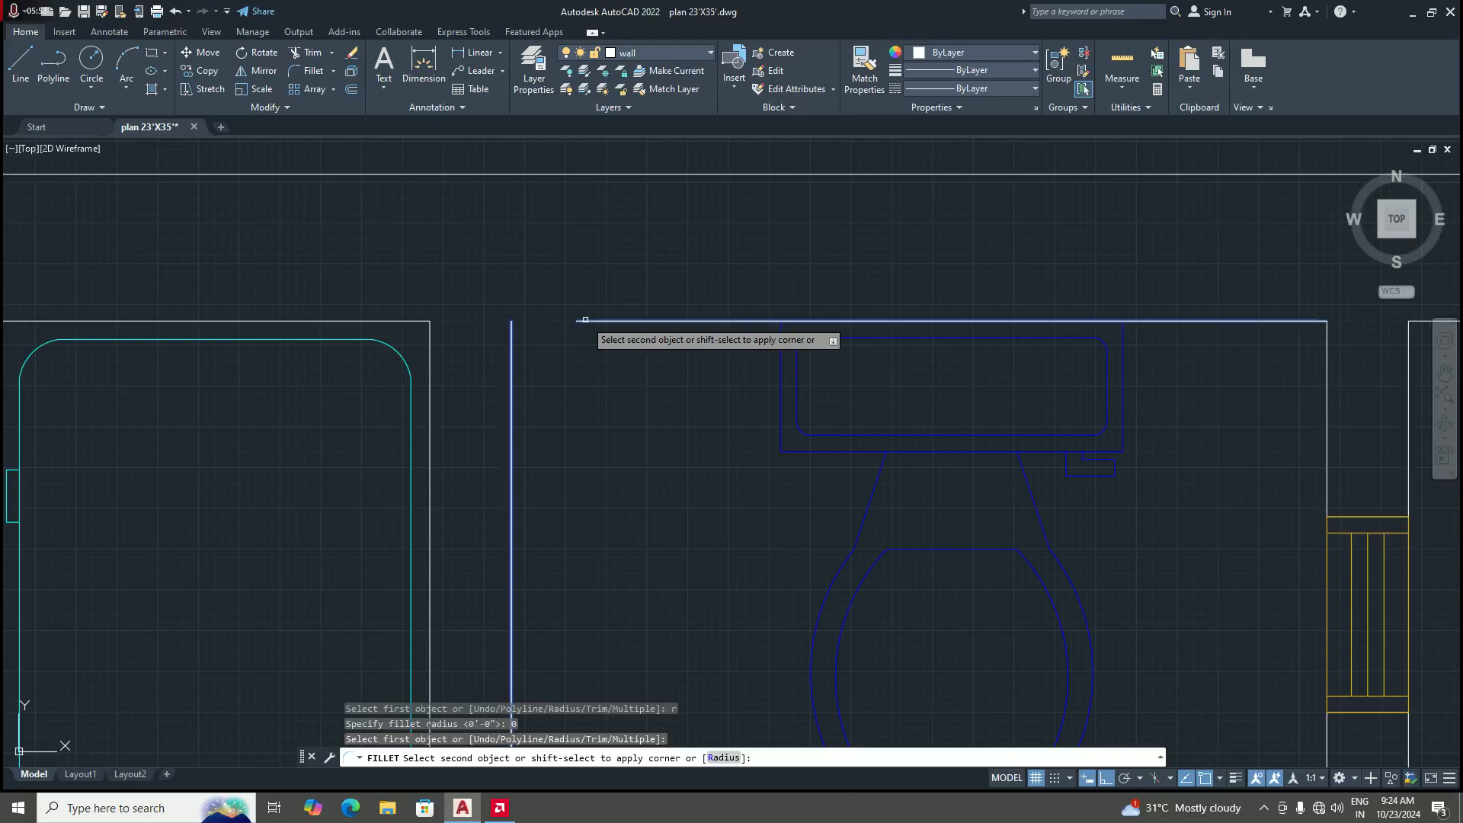
{"action": "left_click", "coordinate": [586, 321]}
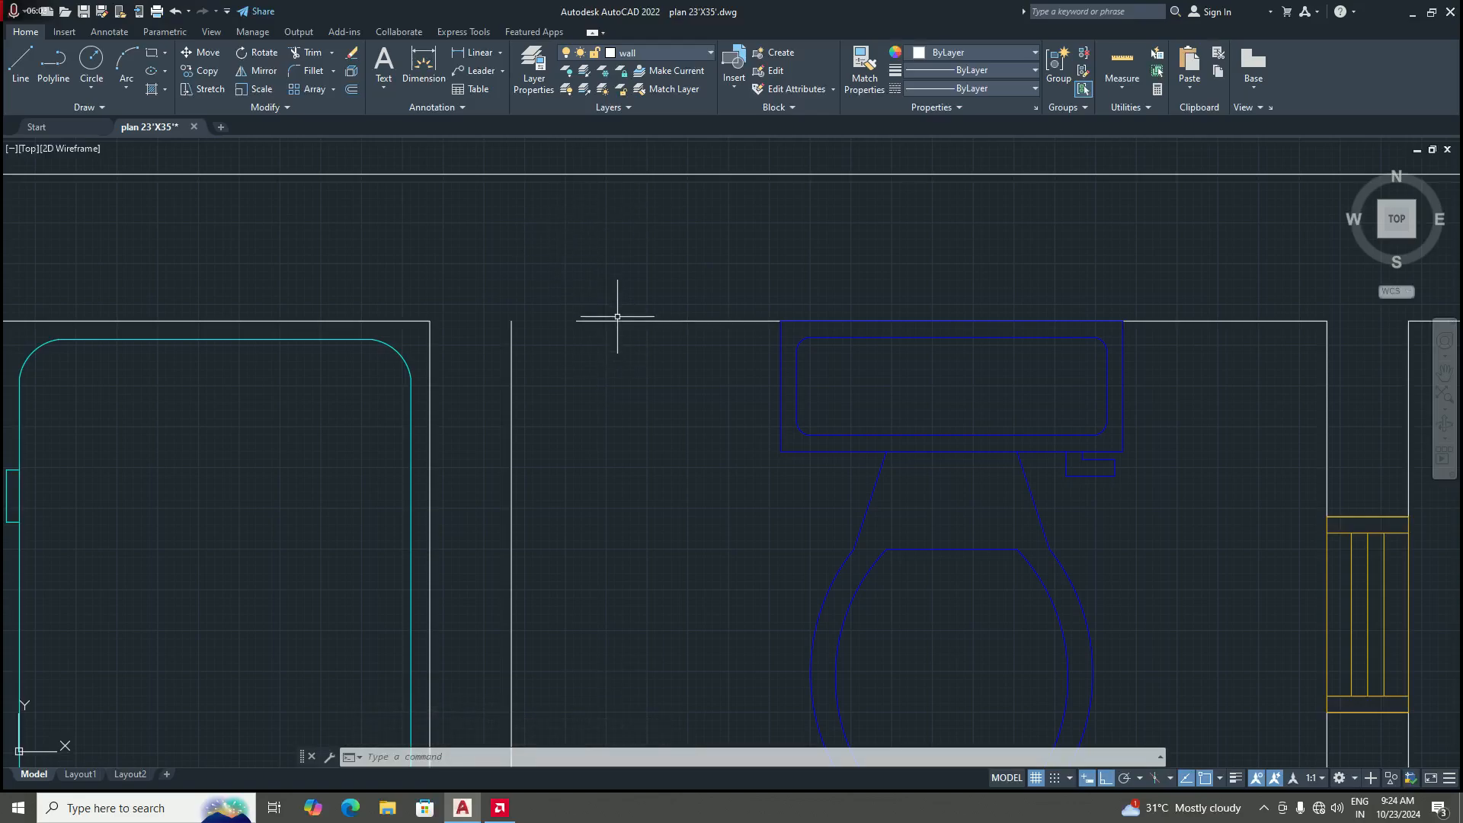
Step: Try to Fillet the short wall line at the bedroom door jamb with the offset wall line's lower end, using radius 0
{"action": "scroll", "coordinate": [618, 319], "scroll_direction": "down", "scroll_amount": 6}
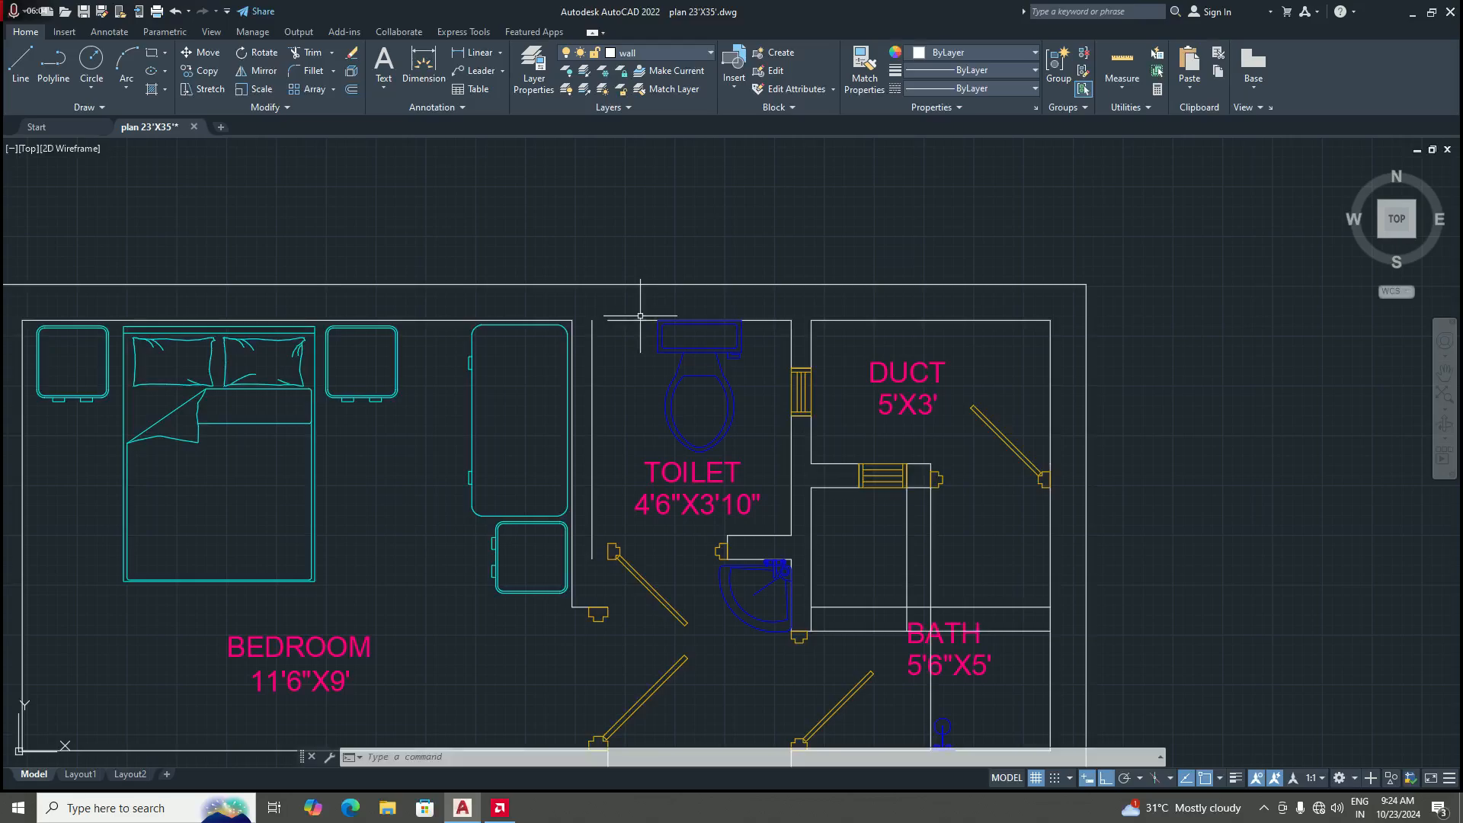
{"action": "scroll", "coordinate": [583, 602], "scroll_direction": "up", "scroll_amount": 4}
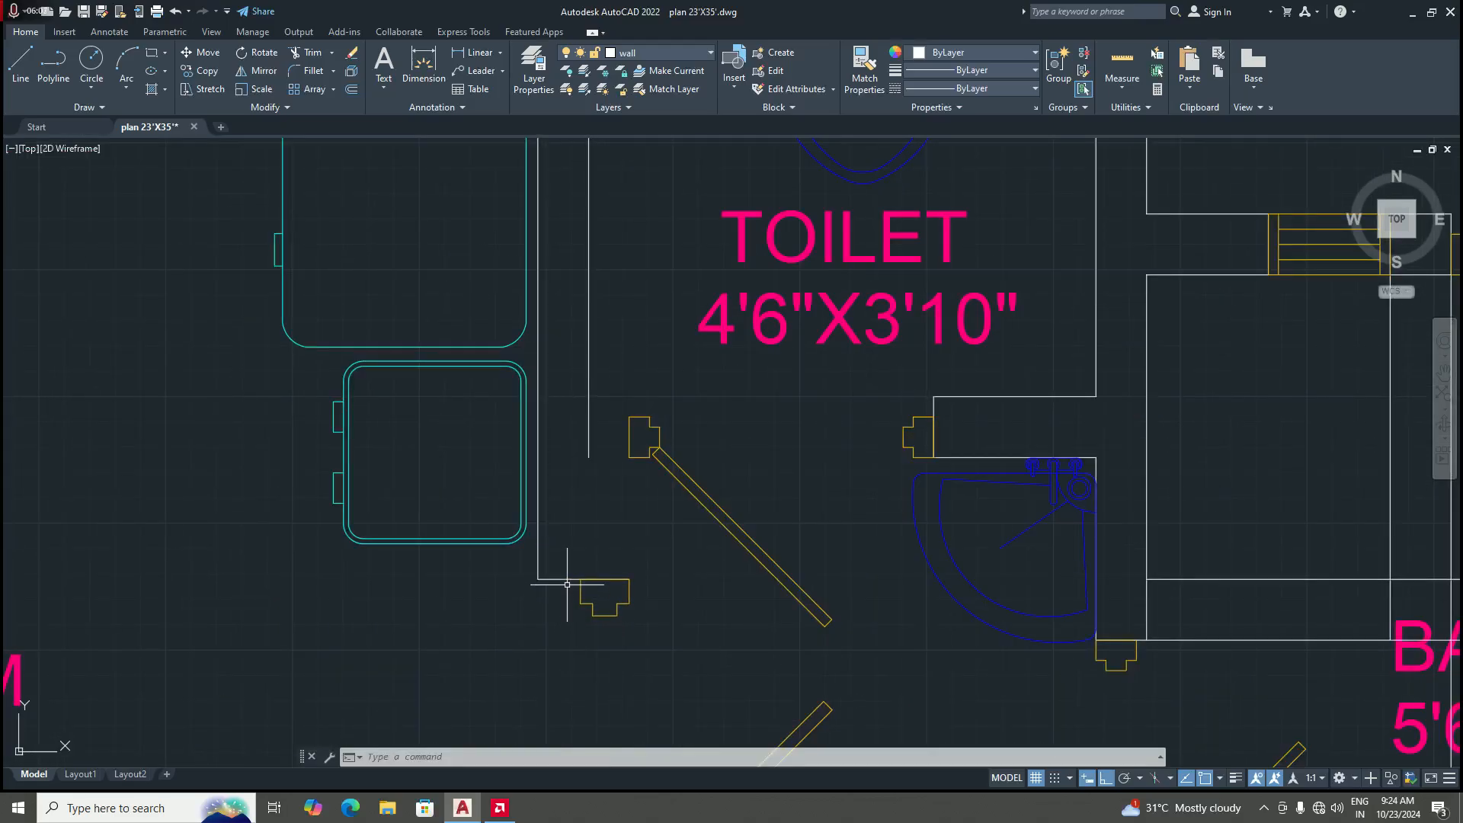
{"action": "left_click", "coordinate": [313, 70]}
{"action": "type", "text": "R"}
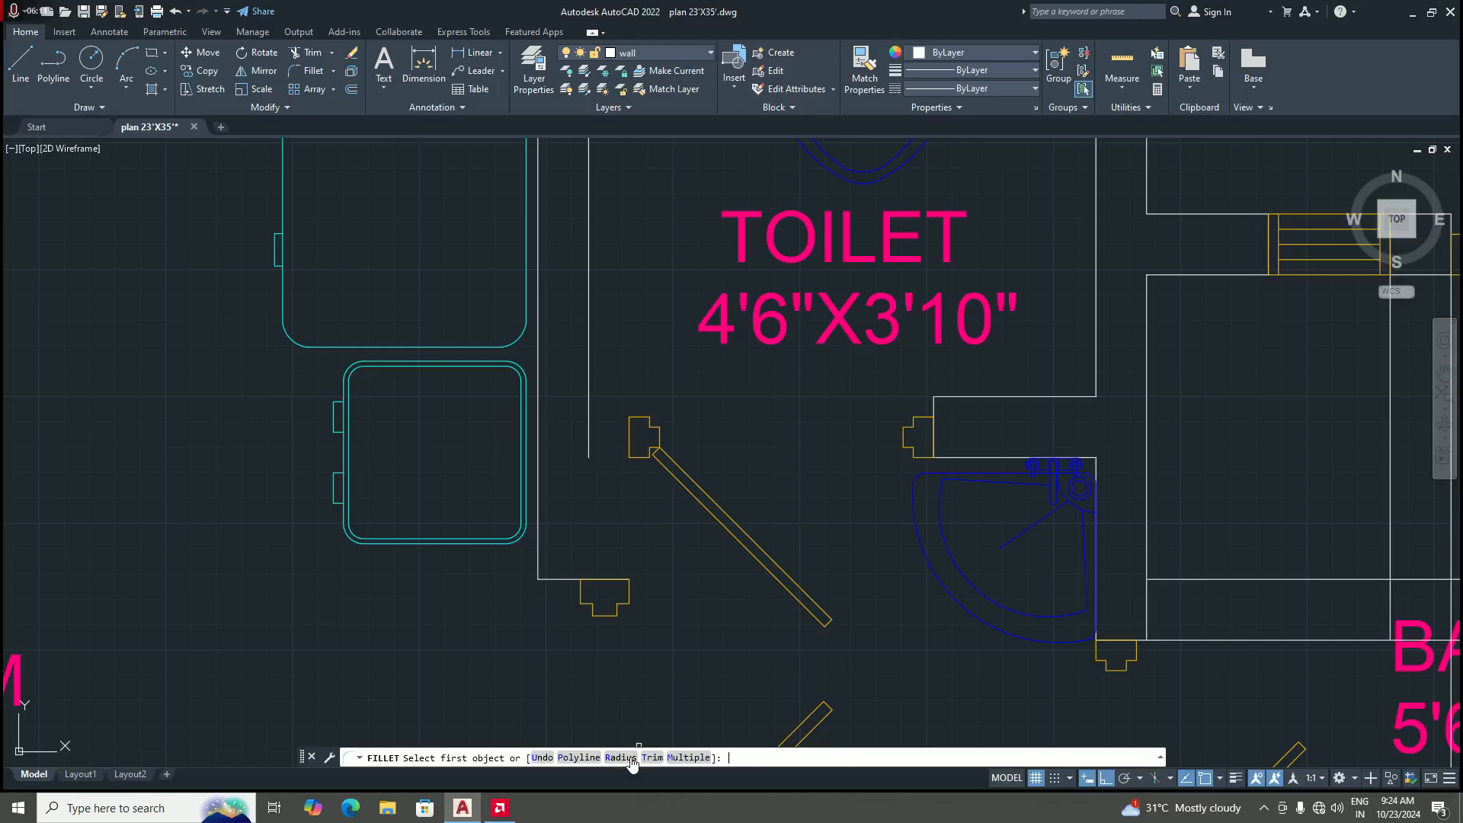
{"action": "key", "text": "Return"}
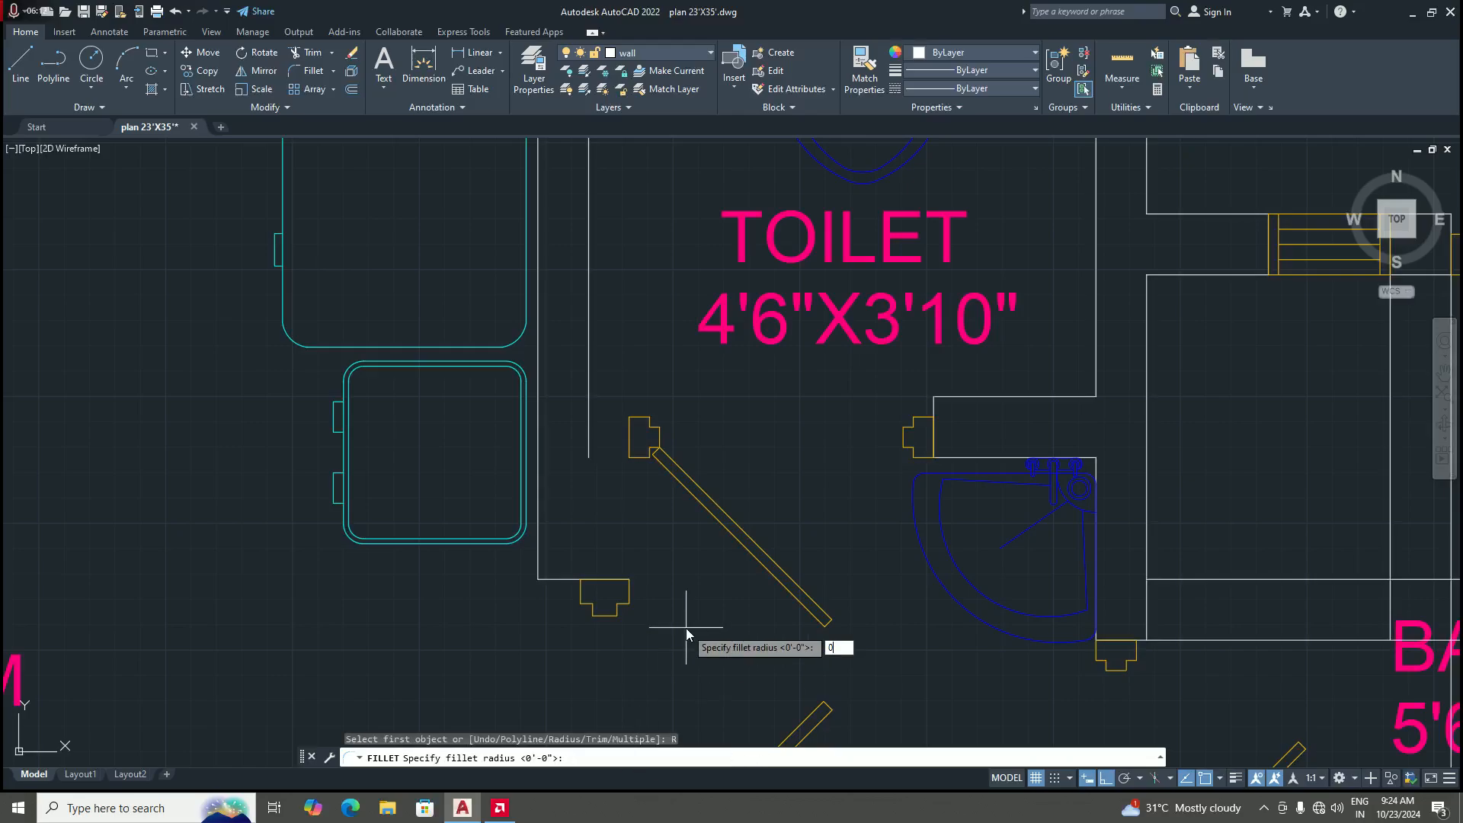
{"action": "key", "text": "Return"}
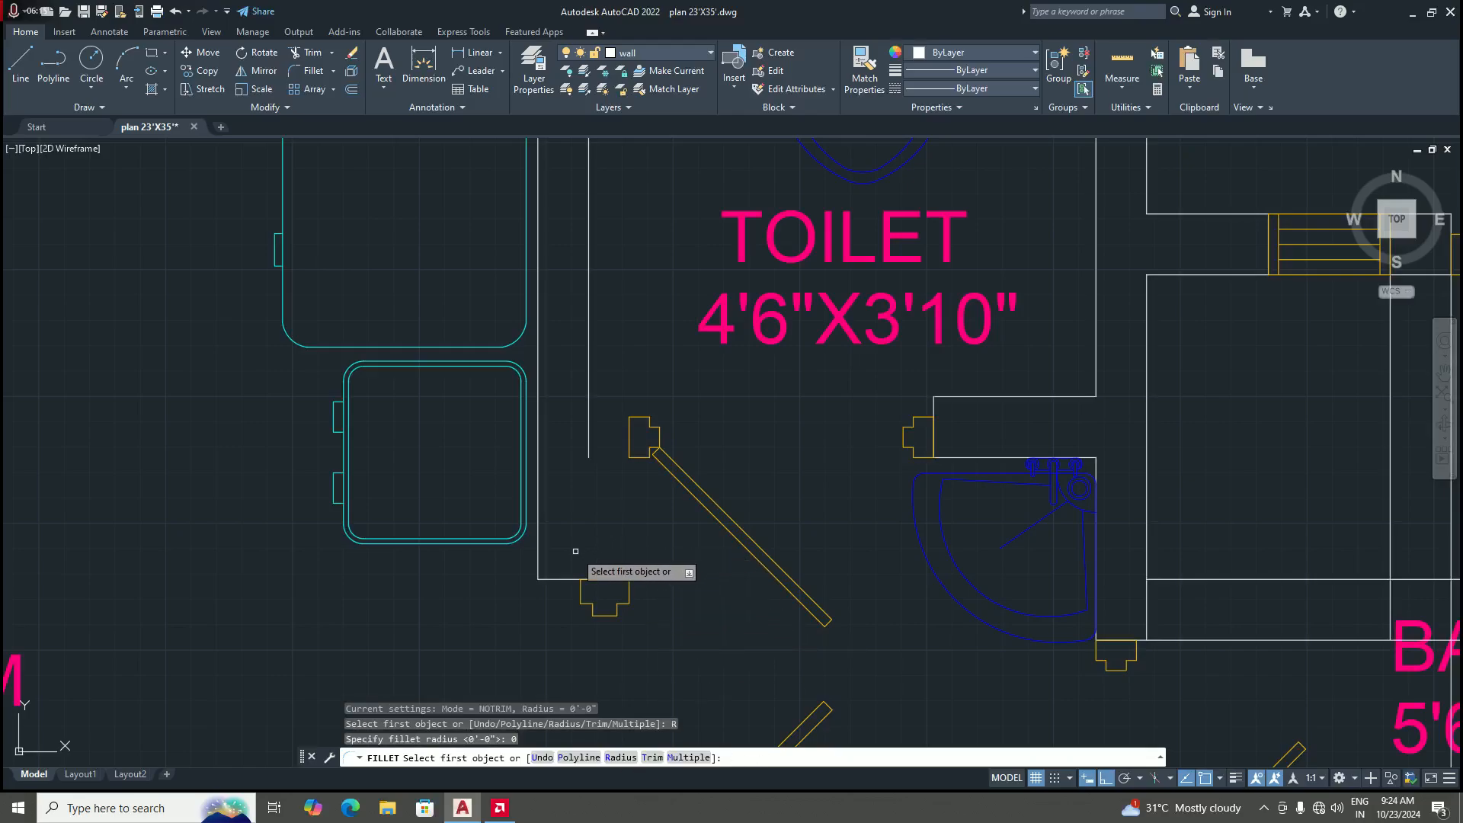
{"action": "left_click", "coordinate": [556, 579]}
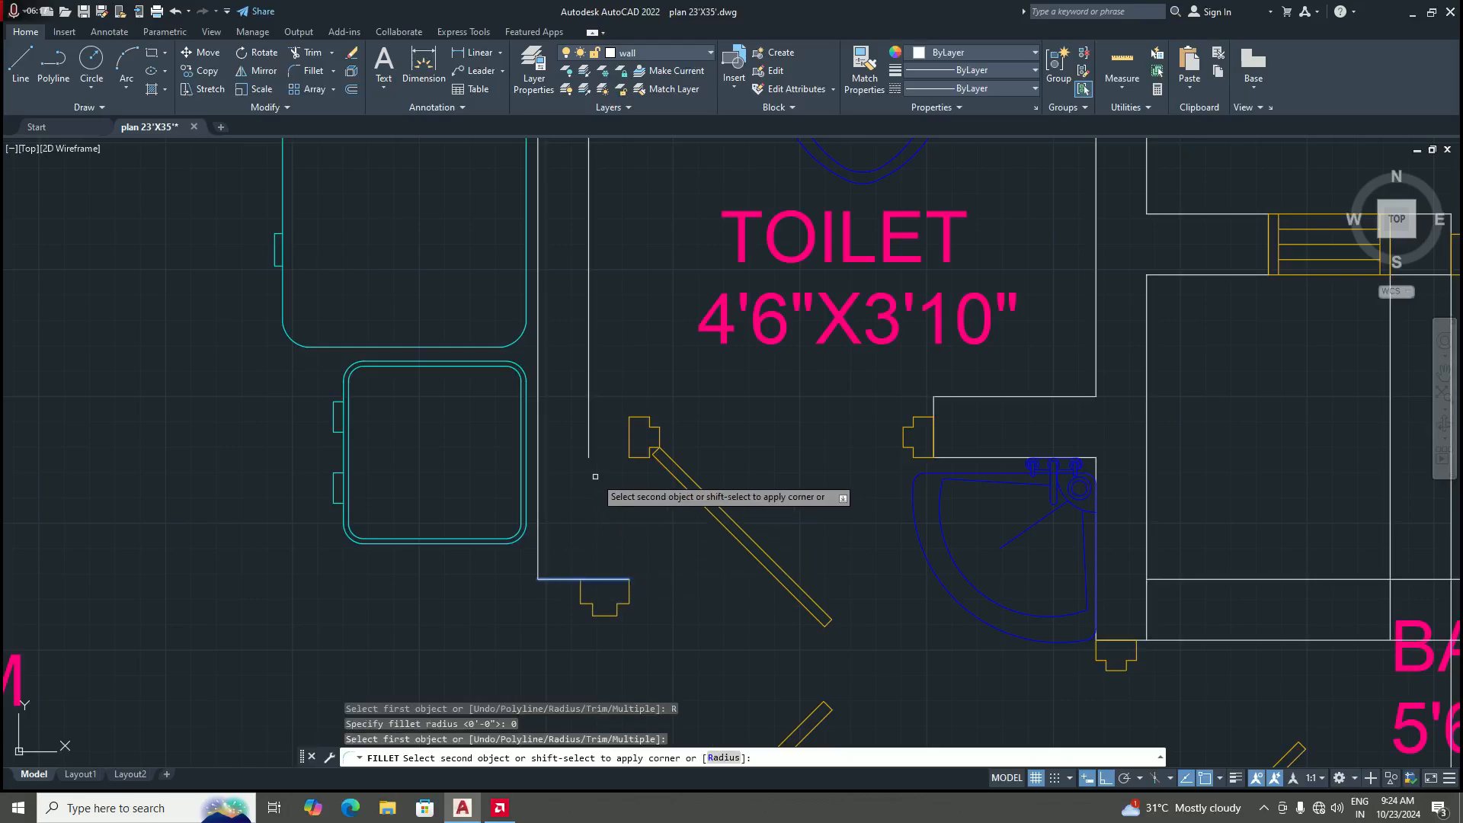
{"action": "left_click", "coordinate": [590, 434]}
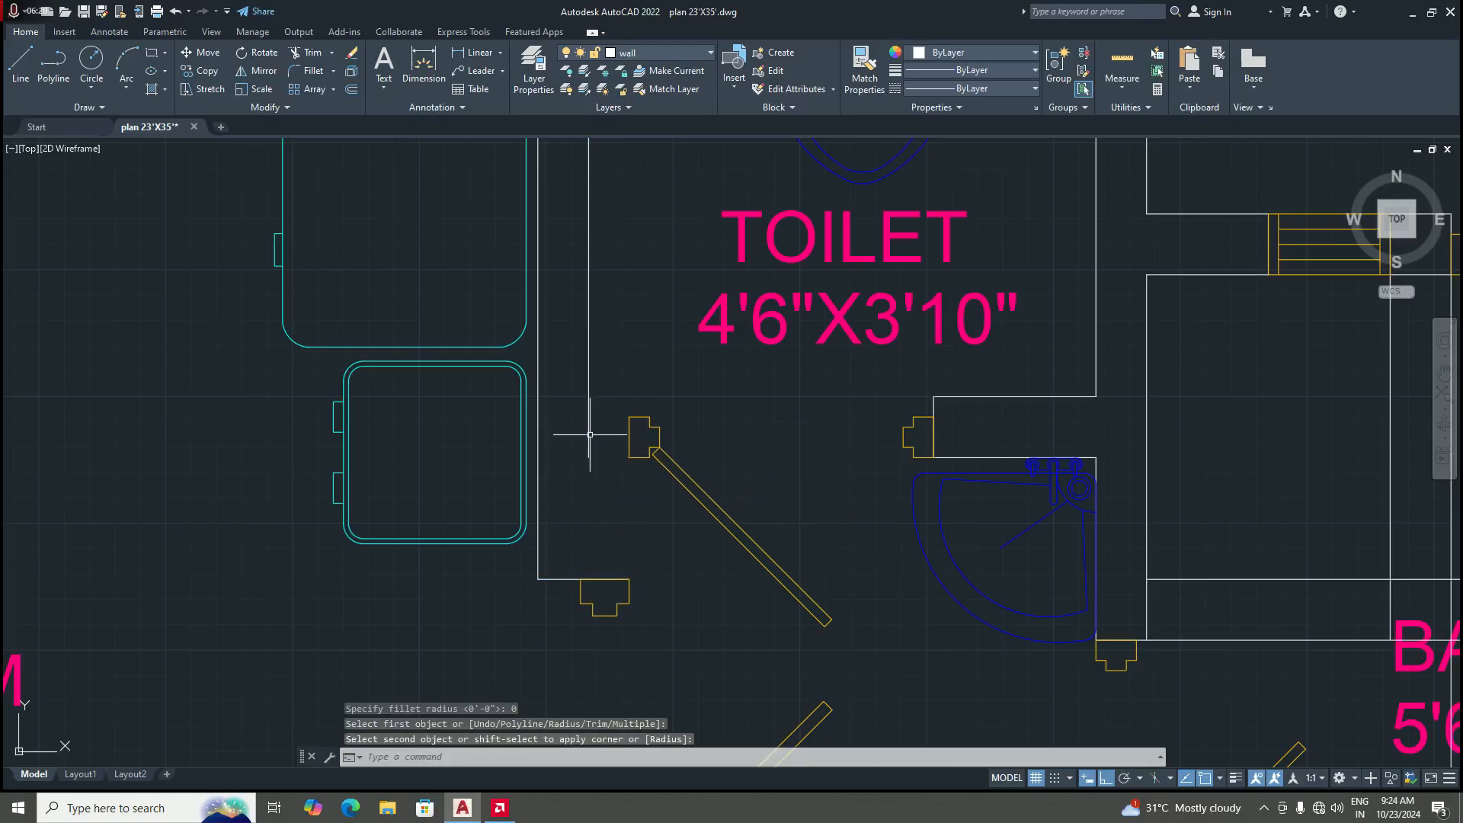
Step: Try to explode the short horizontal wall line at the bedroom door jamb
{"action": "left_click", "coordinate": [336, 71]}
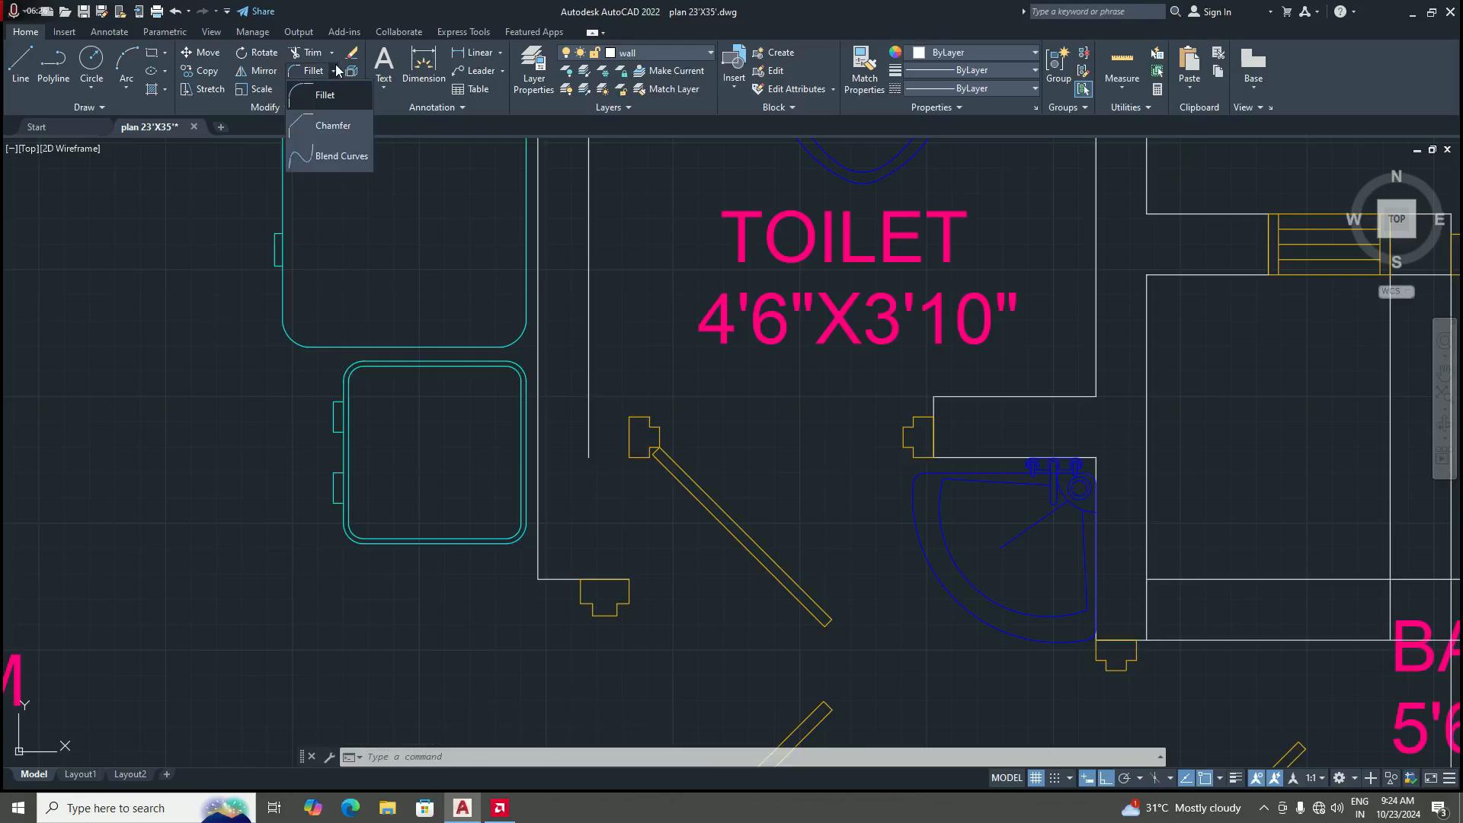
{"action": "left_click", "coordinate": [568, 580]}
{"action": "scroll", "coordinate": [560, 596], "scroll_direction": "up", "scroll_amount": 2}
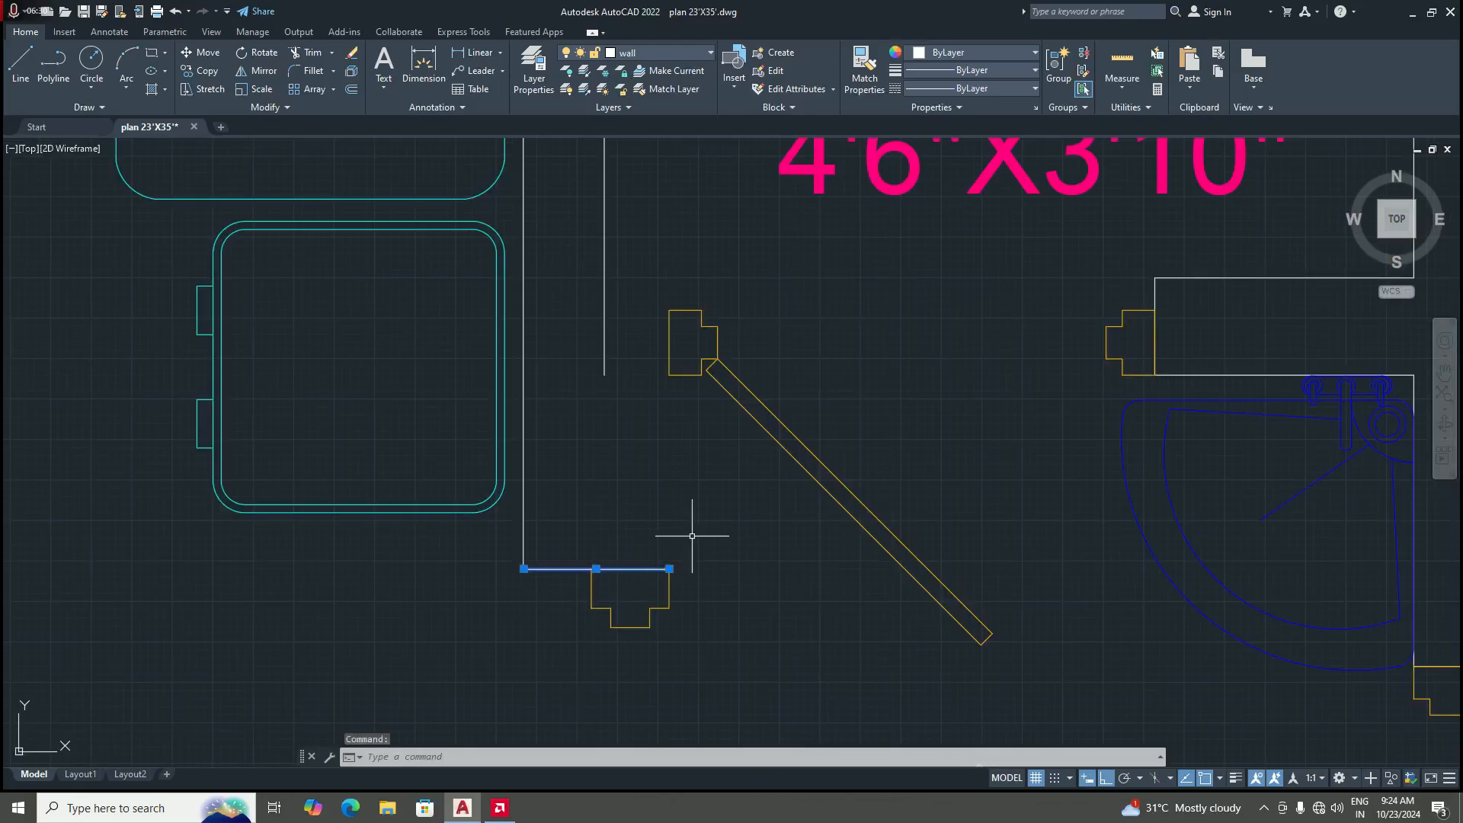
{"action": "key", "text": "Escape"}
{"action": "type", "text": "x"}
{"action": "key", "text": "Return"}
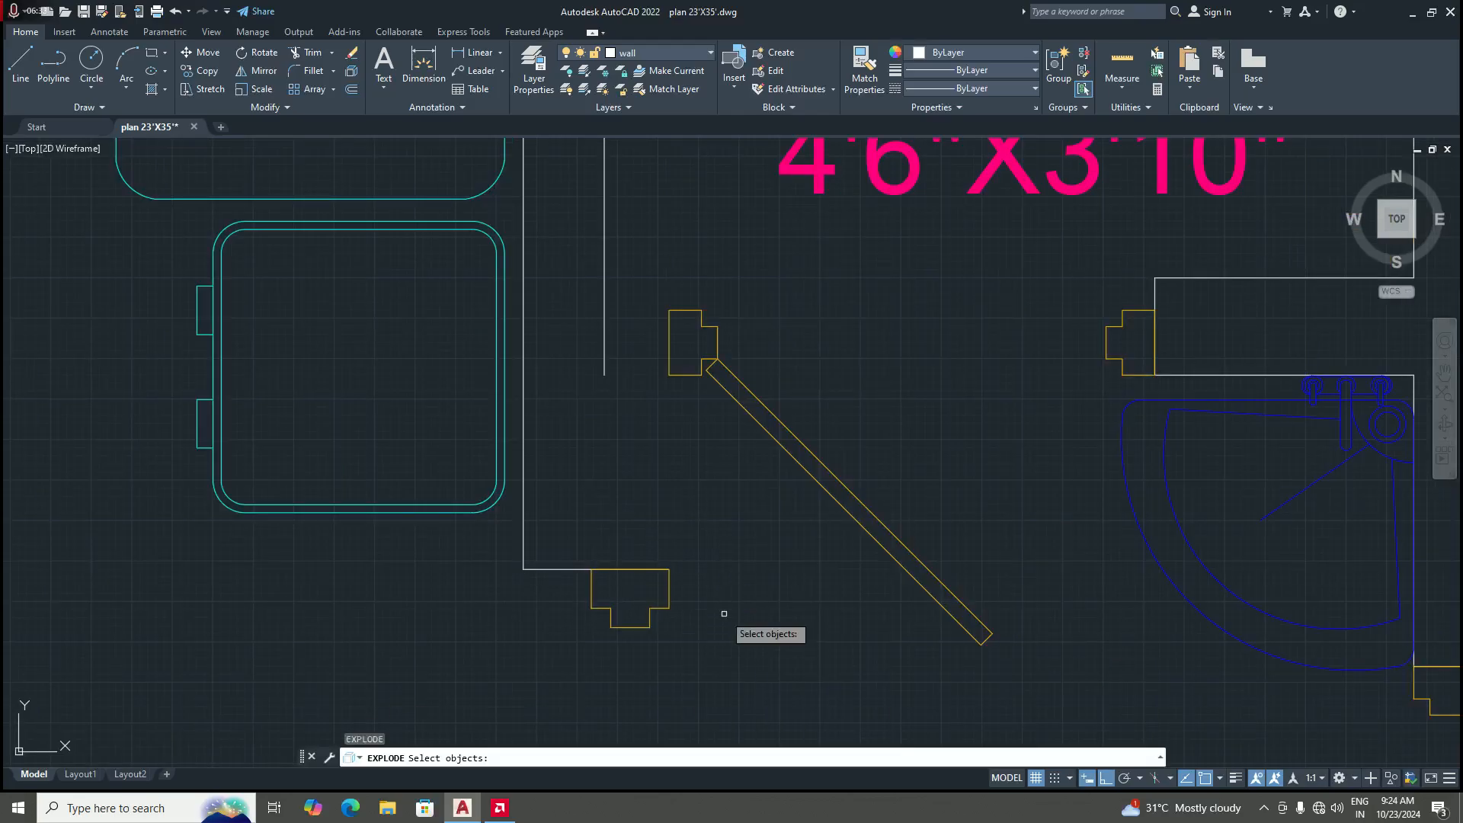
{"action": "left_click", "coordinate": [570, 569]}
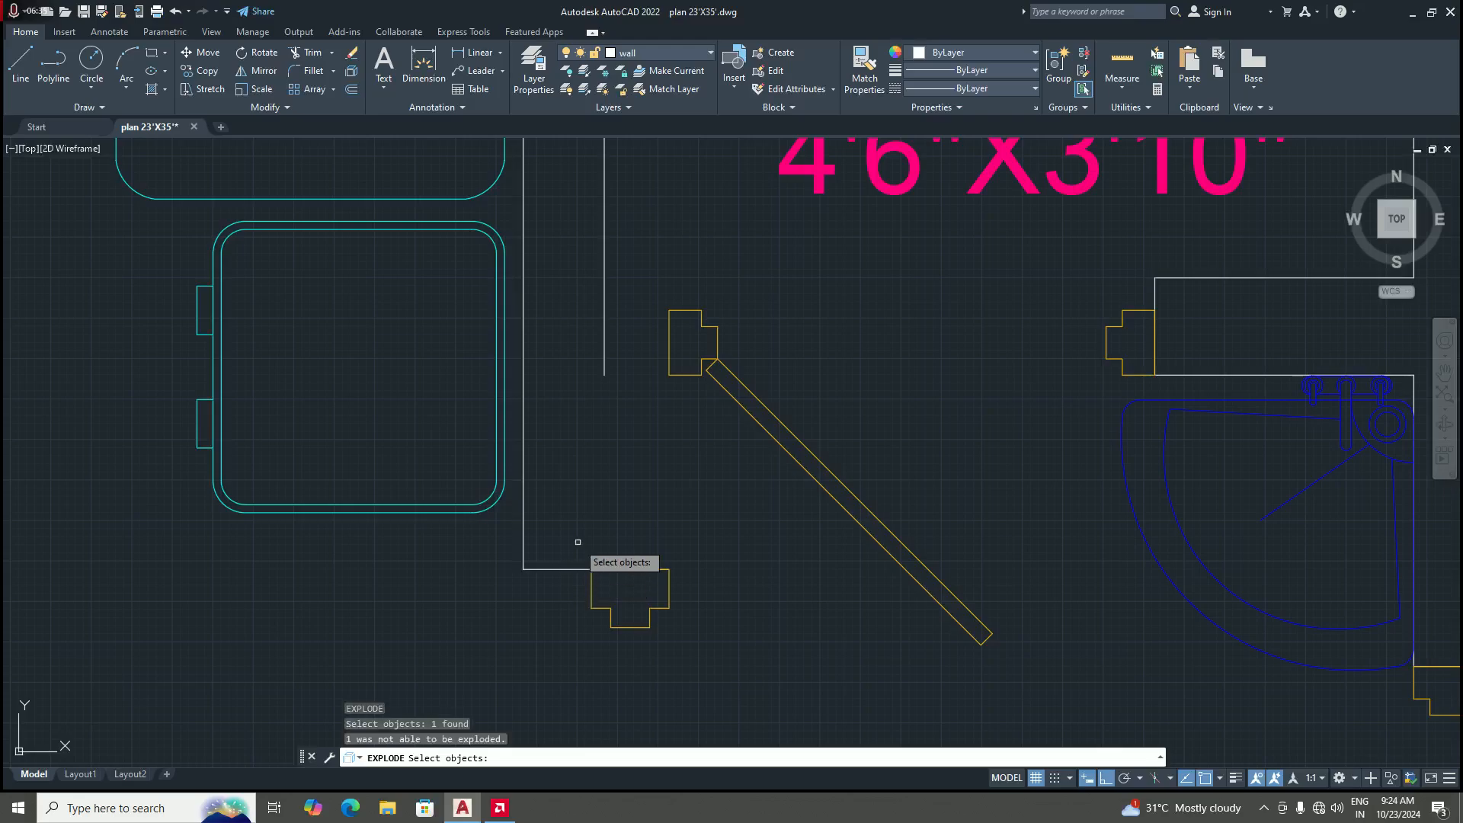
{"action": "key", "text": "Return"}
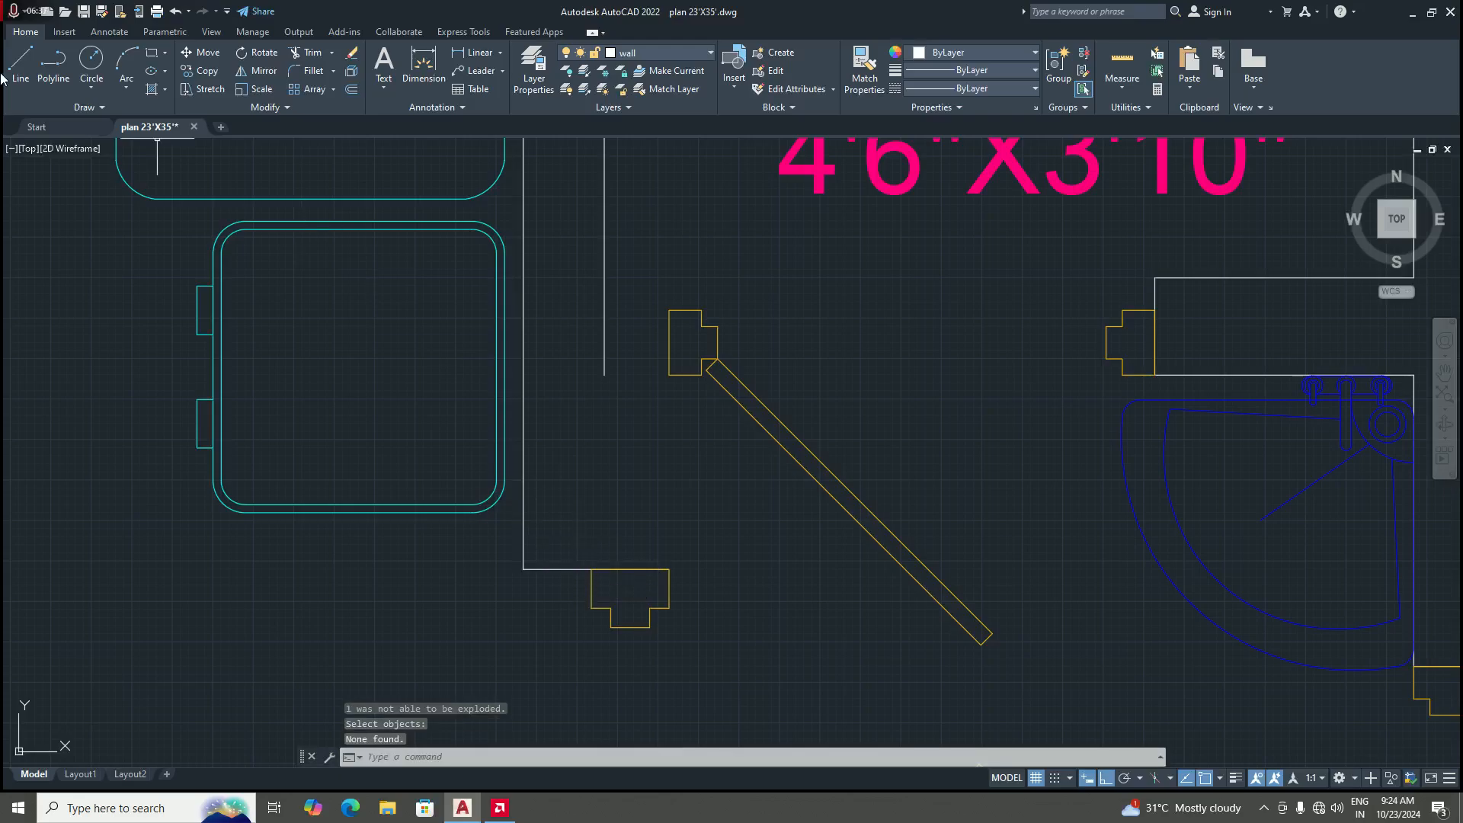
Step: Save the drawing
{"action": "scroll", "coordinate": [166, 262], "scroll_direction": "down", "scroll_amount": 6}
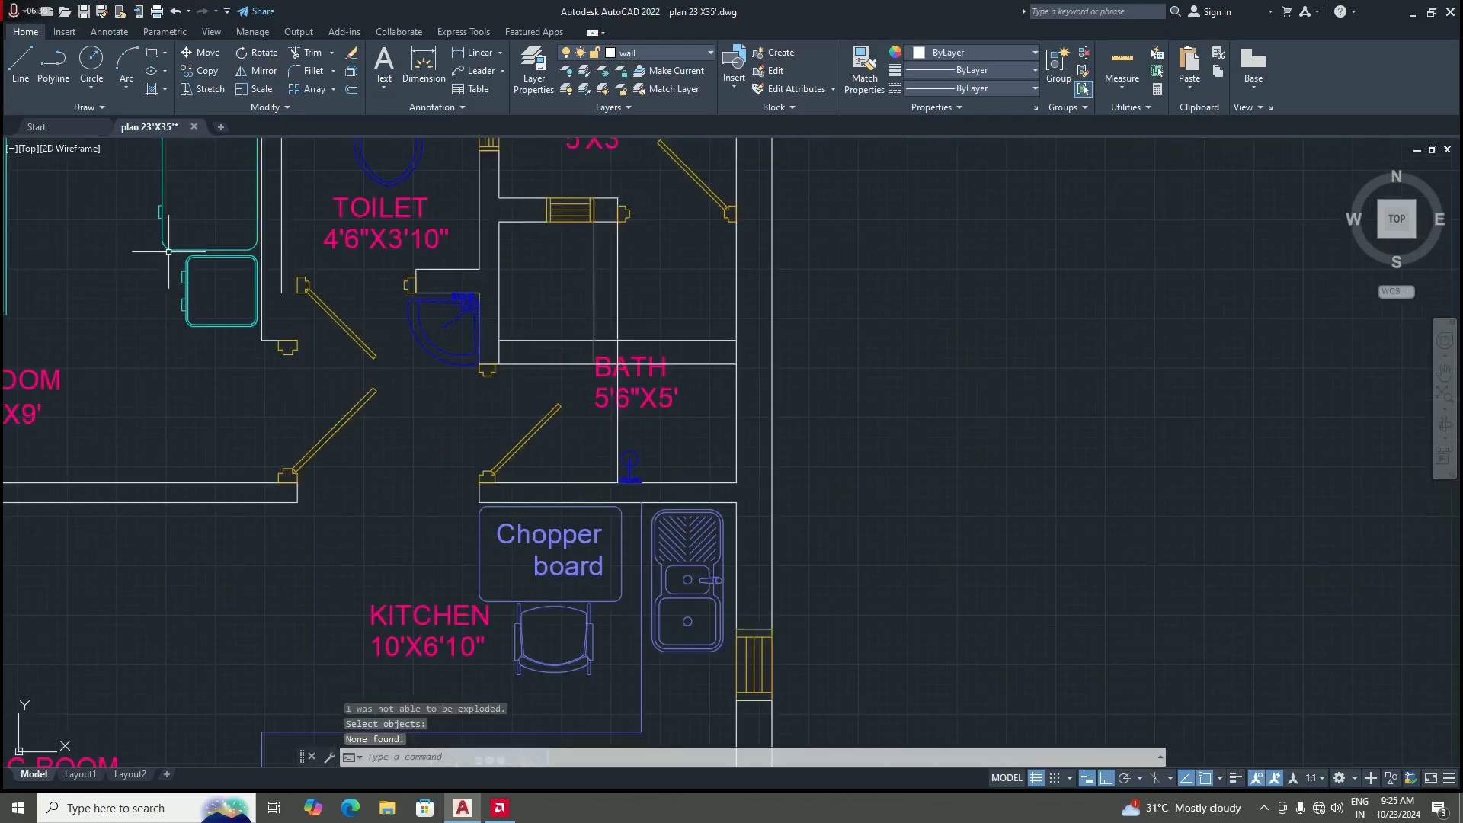
{"action": "scroll", "coordinate": [145, 263], "scroll_direction": "up", "scroll_amount": 2}
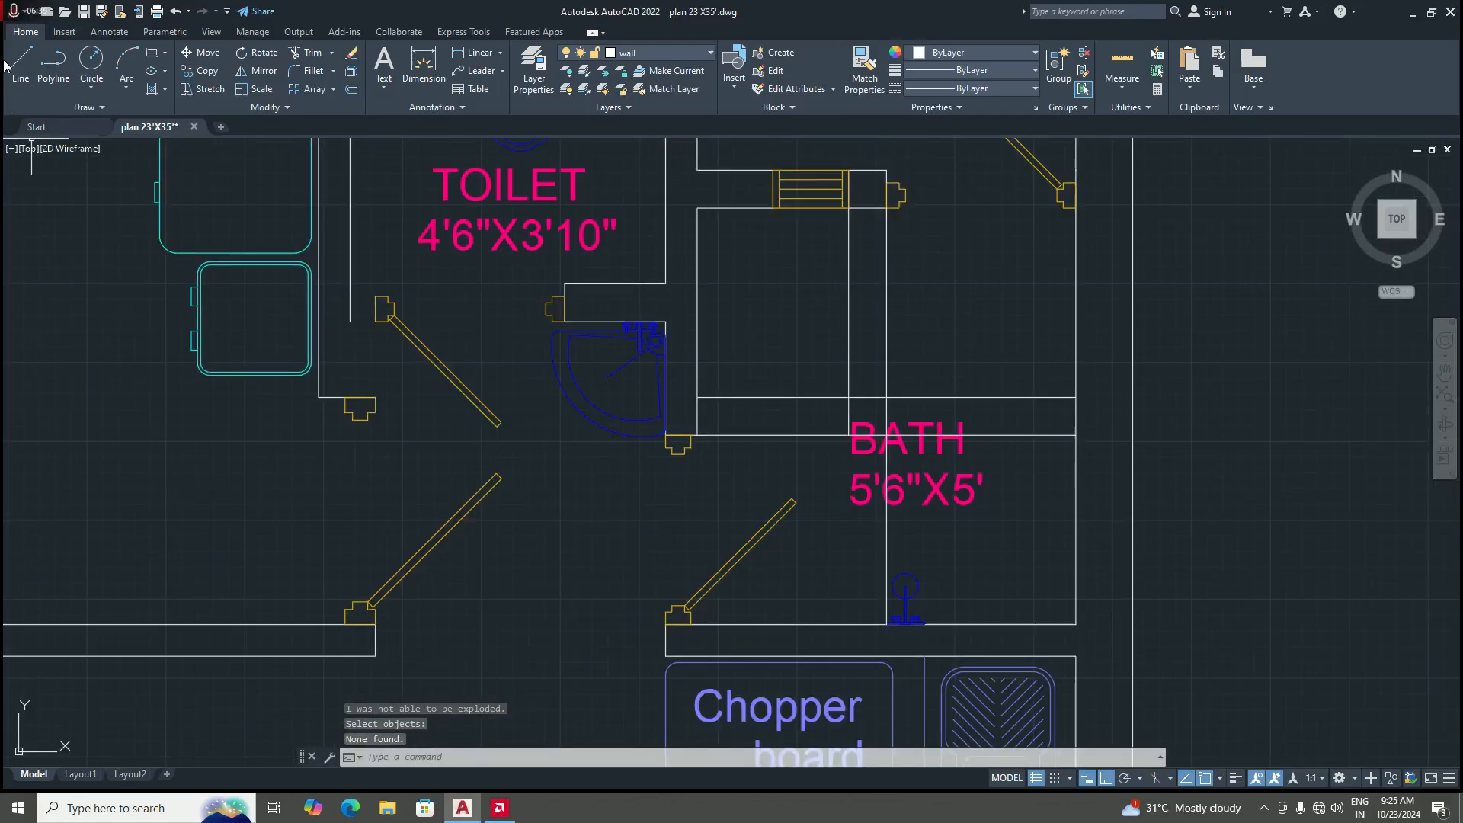
{"action": "left_click", "coordinate": [13, 11]}
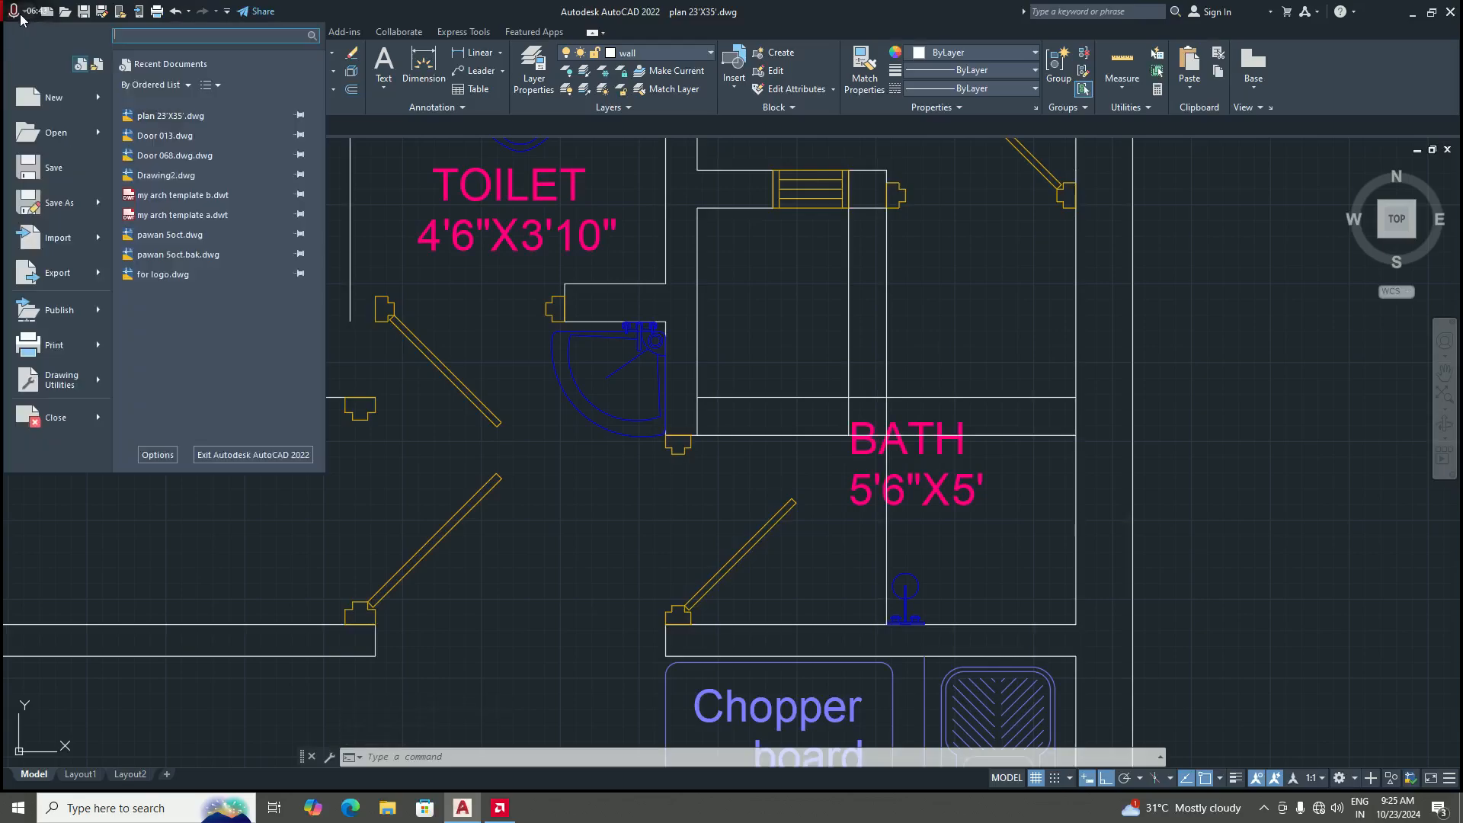
{"action": "left_click", "coordinate": [49, 174]}
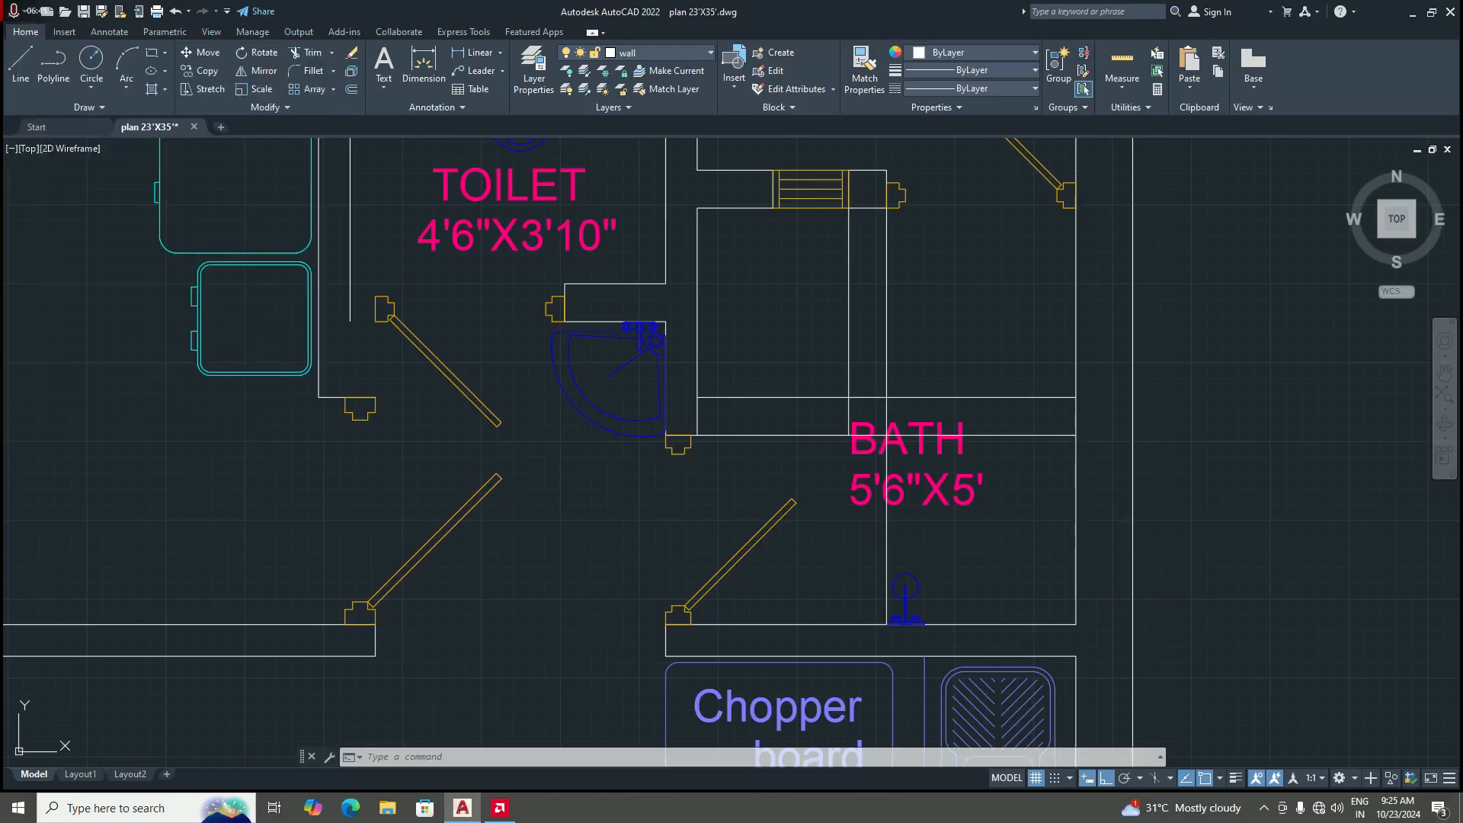
{"action": "left_click", "coordinate": [21, 13]}
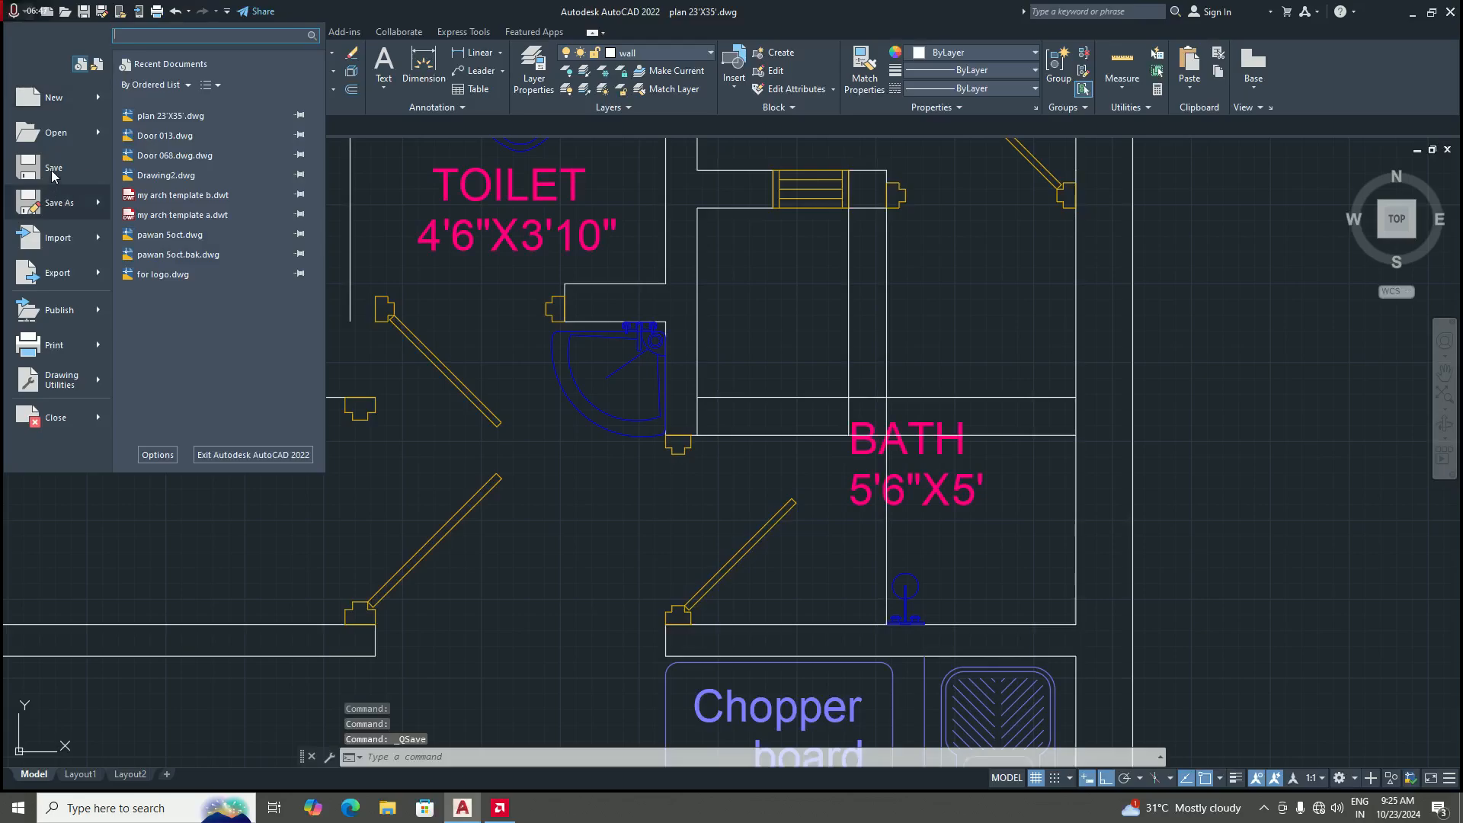
{"action": "left_click", "coordinate": [50, 171]}
Step: Examine the offset bedroom–toilet wall line, the toilet's upper wall line and the open corners at both ends of the wall
{"action": "scroll", "coordinate": [671, 450], "scroll_direction": "down", "scroll_amount": 5}
{"action": "scroll", "coordinate": [602, 416], "scroll_direction": "up", "scroll_amount": 3}
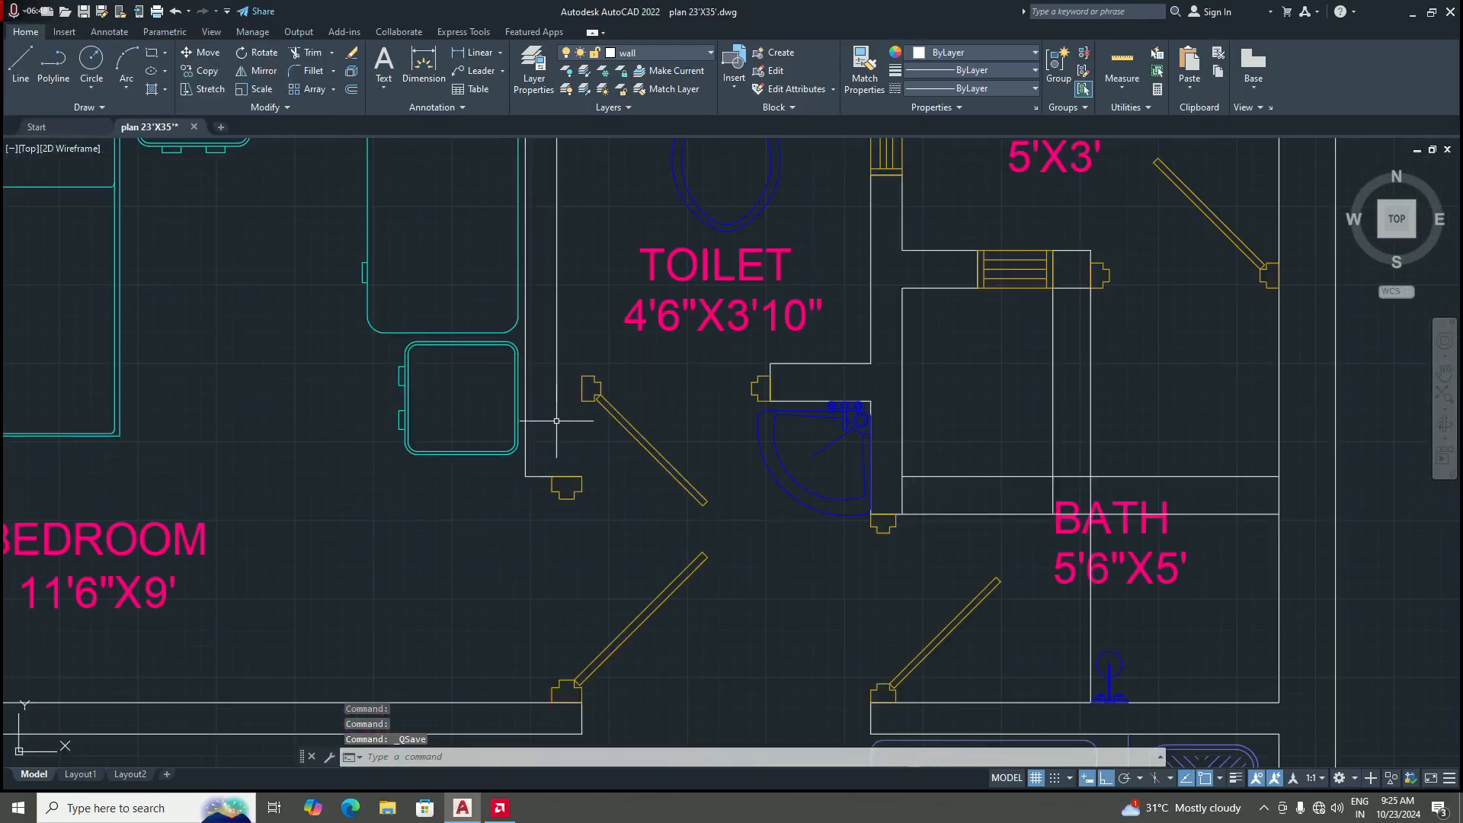
{"action": "scroll", "coordinate": [555, 451], "scroll_direction": "down", "scroll_amount": 3}
{"action": "scroll", "coordinate": [555, 452], "scroll_direction": "up", "scroll_amount": 2}
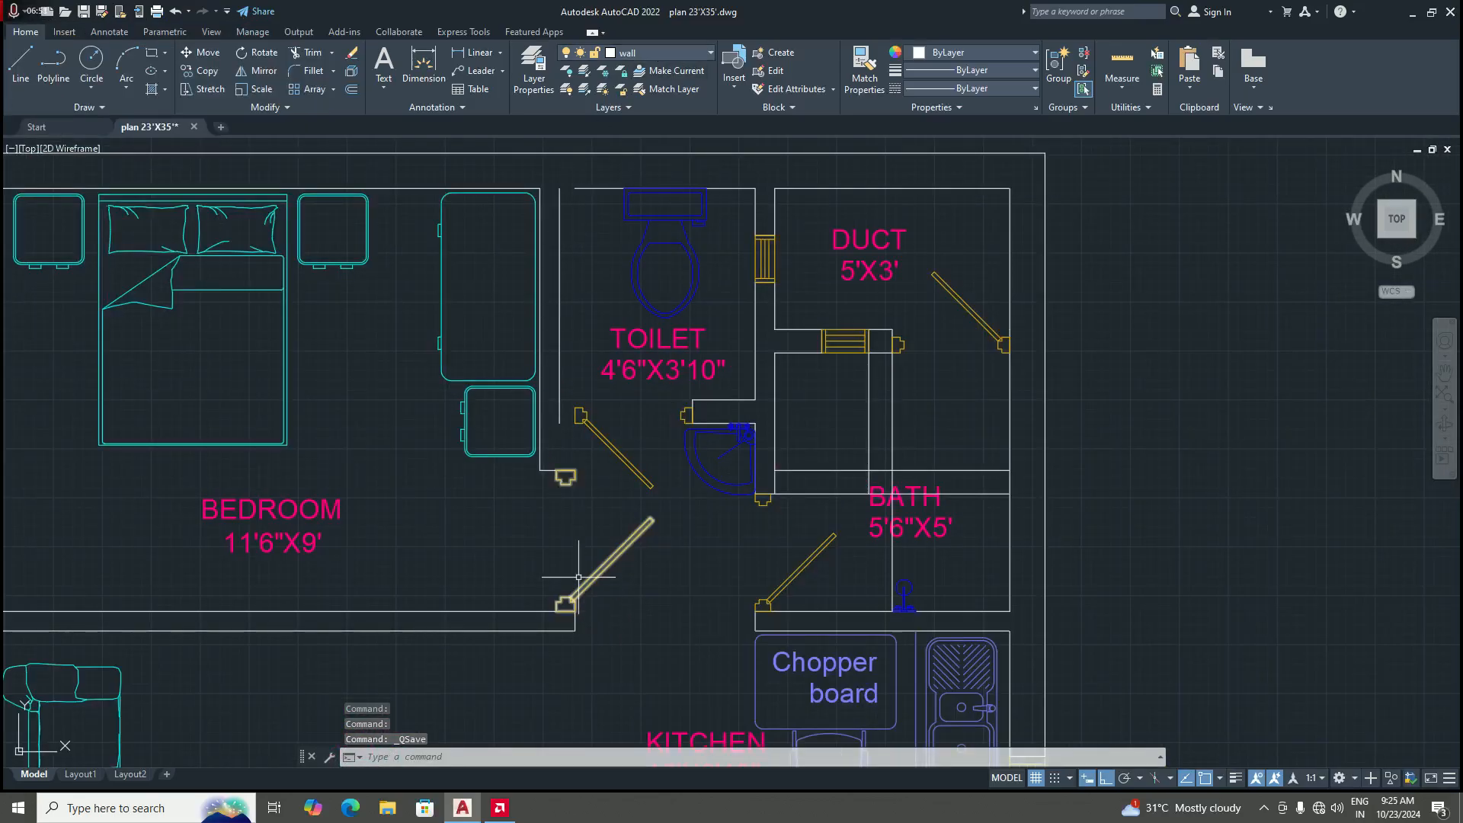
{"action": "scroll", "coordinate": [579, 533], "scroll_direction": "down", "scroll_amount": 2}
{"action": "scroll", "coordinate": [560, 395], "scroll_direction": "up", "scroll_amount": 2}
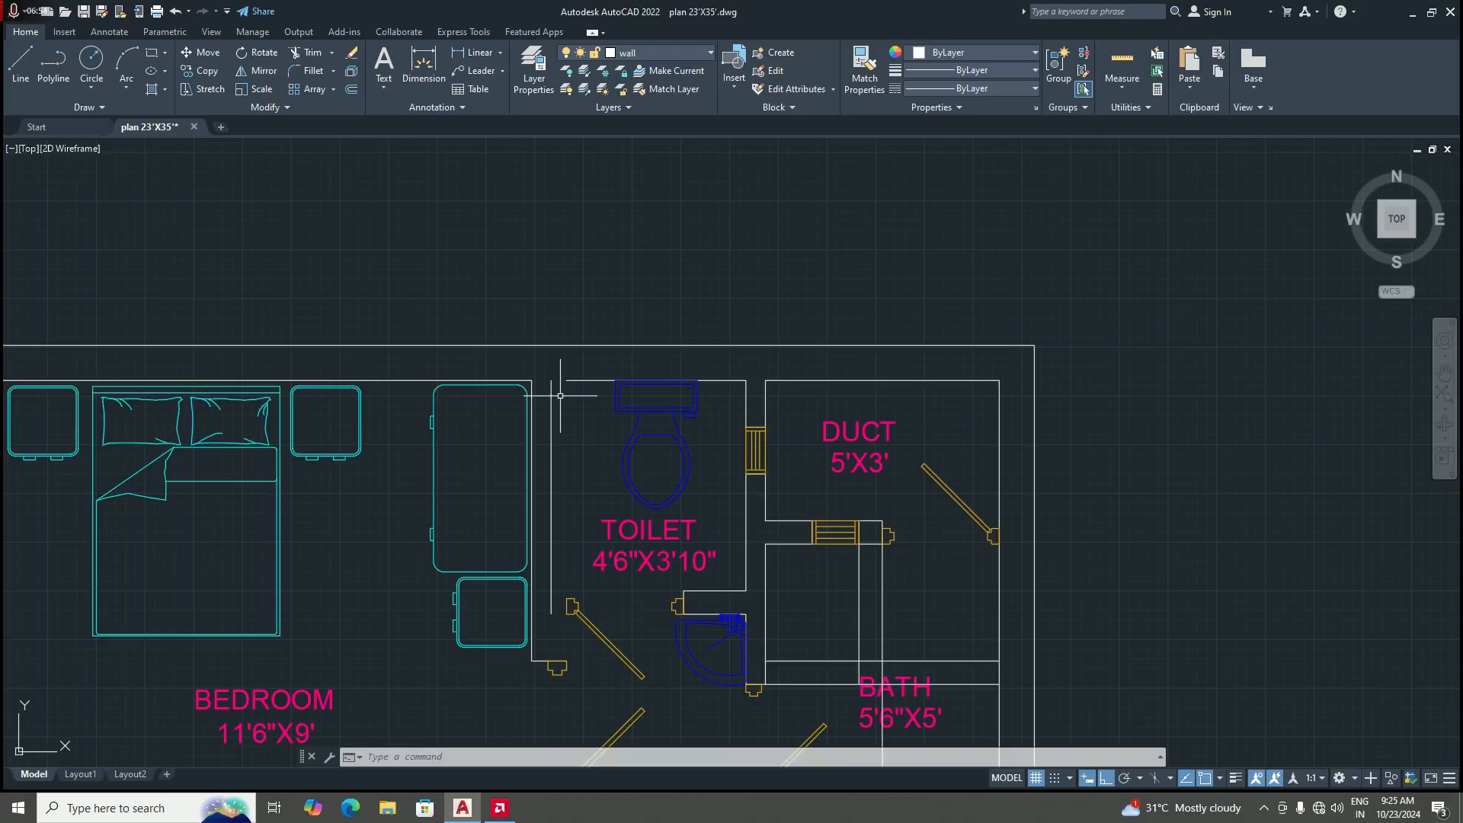
{"action": "scroll", "coordinate": [560, 383], "scroll_direction": "up", "scroll_amount": 2}
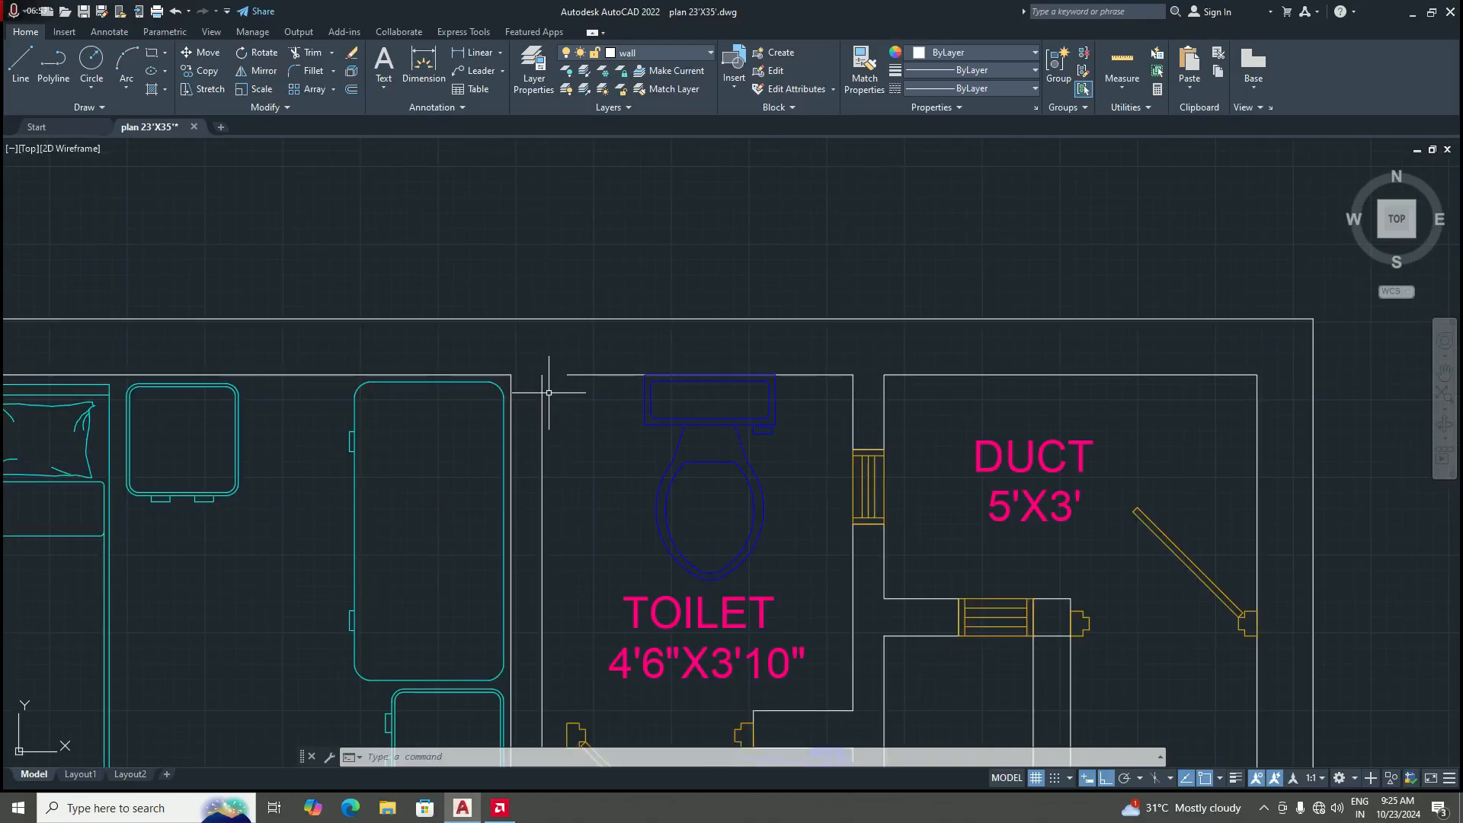
{"action": "left_click", "coordinate": [542, 387]}
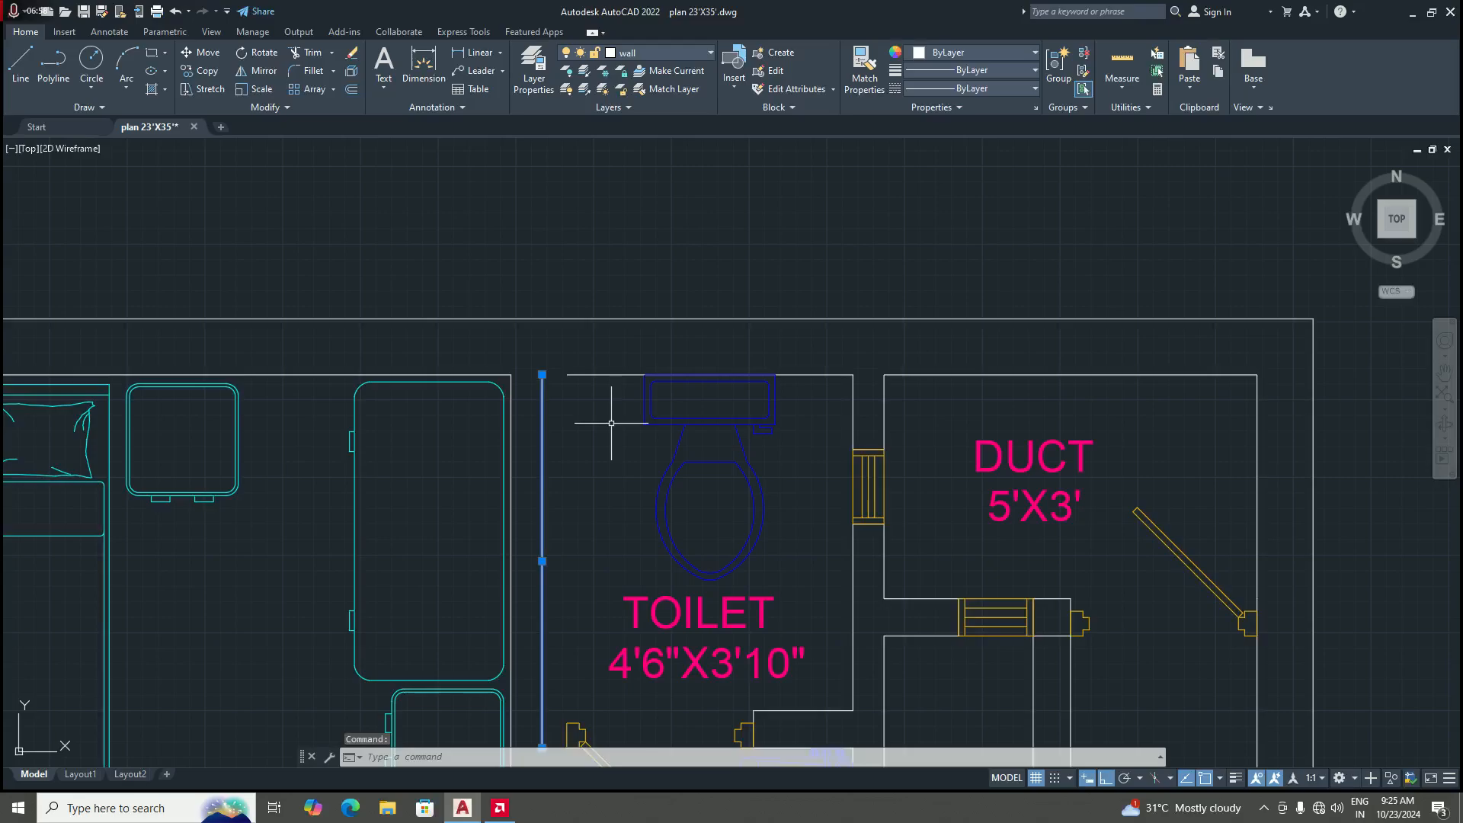
{"action": "key", "text": "Escape"}
{"action": "left_click", "coordinate": [599, 374]}
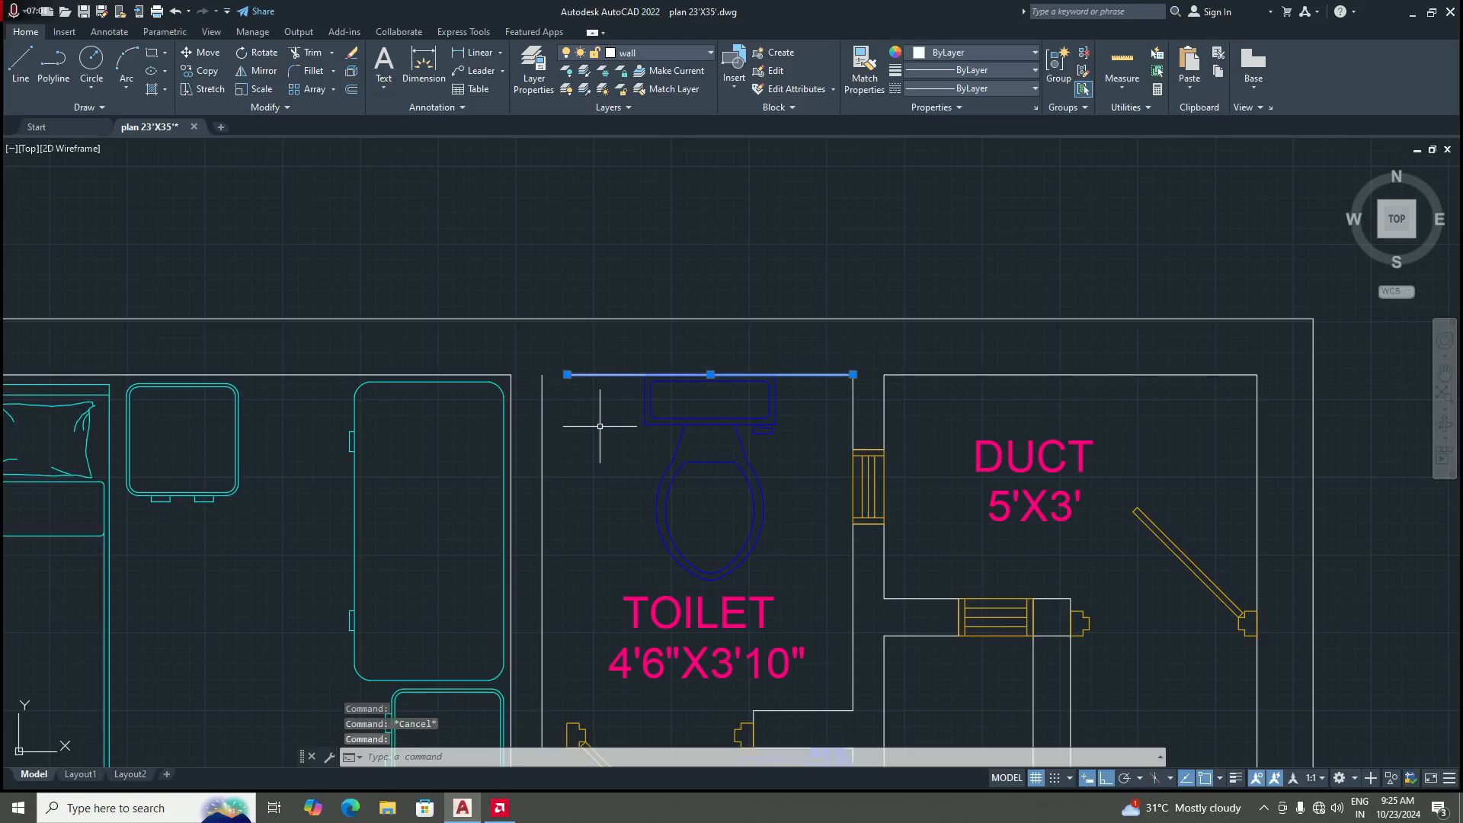
{"action": "key", "text": "Escape"}
{"action": "scroll", "coordinate": [601, 425], "scroll_direction": "down", "scroll_amount": 5}
{"action": "scroll", "coordinate": [598, 506], "scroll_direction": "up", "scroll_amount": 5}
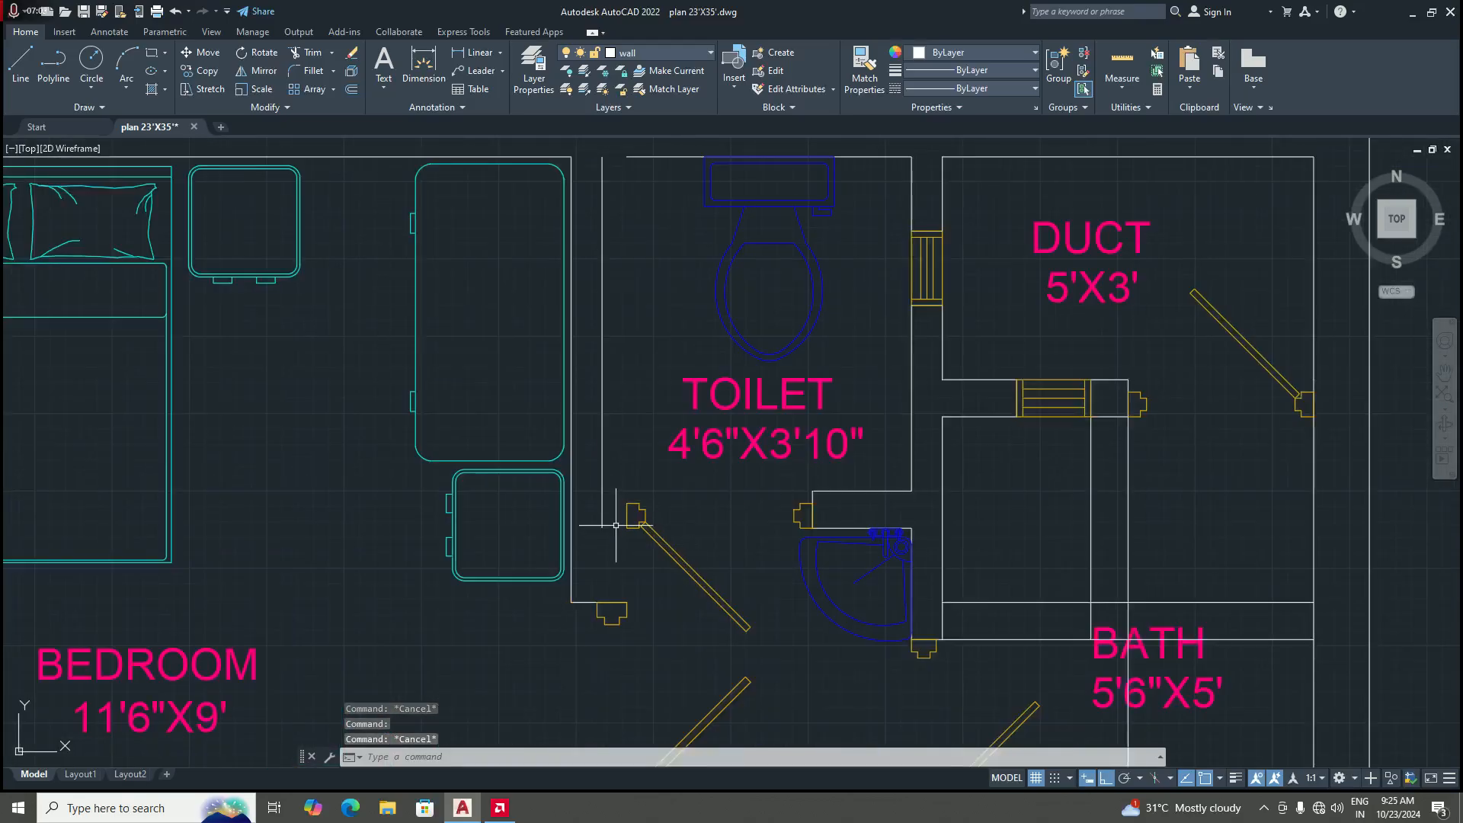
{"action": "scroll", "coordinate": [589, 624], "scroll_direction": "up", "scroll_amount": 4}
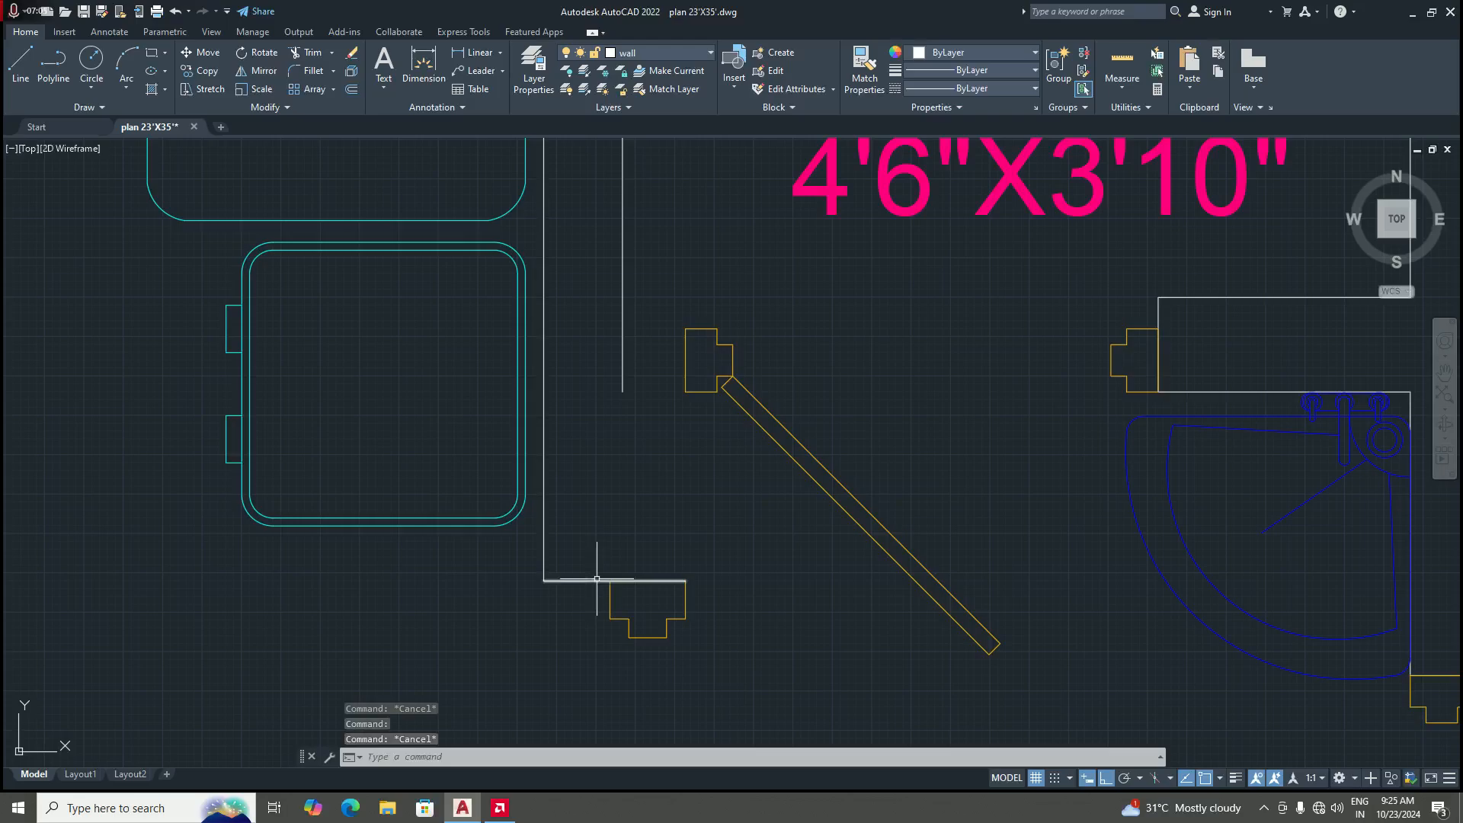
{"action": "scroll", "coordinate": [597, 580], "scroll_direction": "down", "scroll_amount": 5}
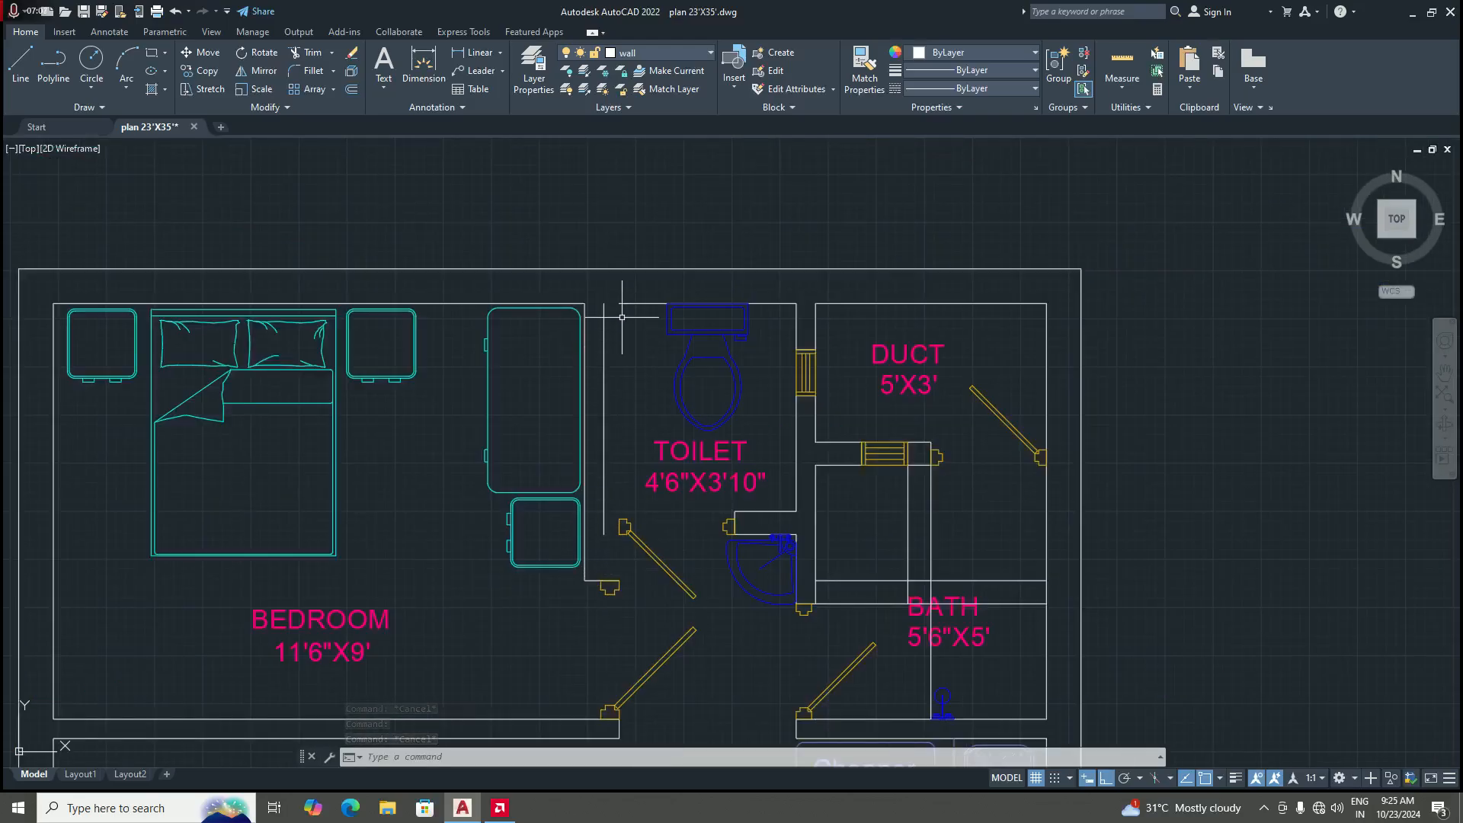
Step: Put the toilet's upper wall line, the offset wall line and the short line at the bedroom door jamb on the wall layer
{"action": "scroll", "coordinate": [559, 331], "scroll_direction": "up", "scroll_amount": 5}
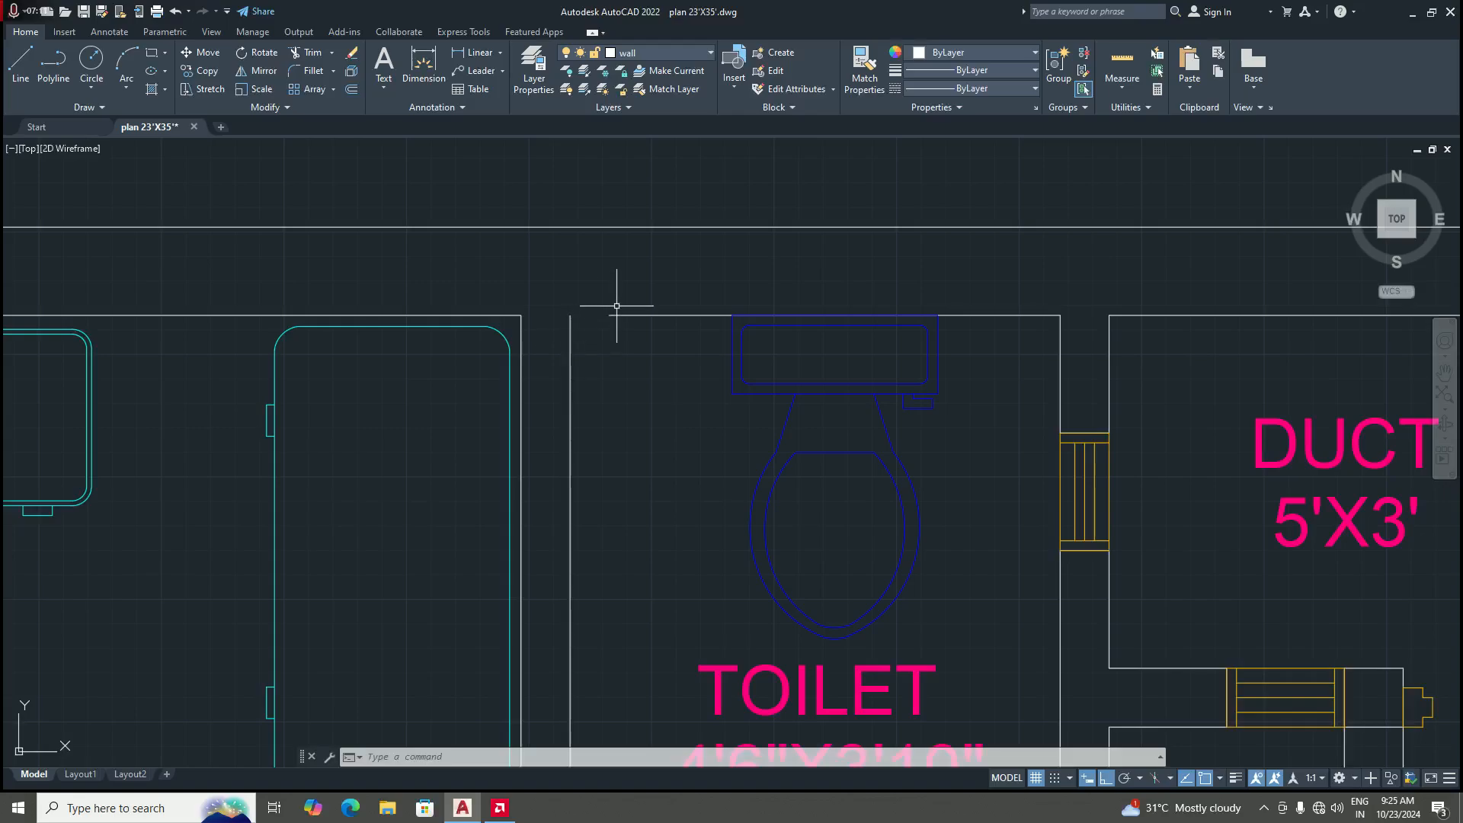
{"action": "scroll", "coordinate": [621, 312], "scroll_direction": "down", "scroll_amount": 4}
{"action": "scroll", "coordinate": [650, 359], "scroll_direction": "up", "scroll_amount": 3}
{"action": "left_click", "coordinate": [643, 330]}
{"action": "left_click", "coordinate": [585, 260]}
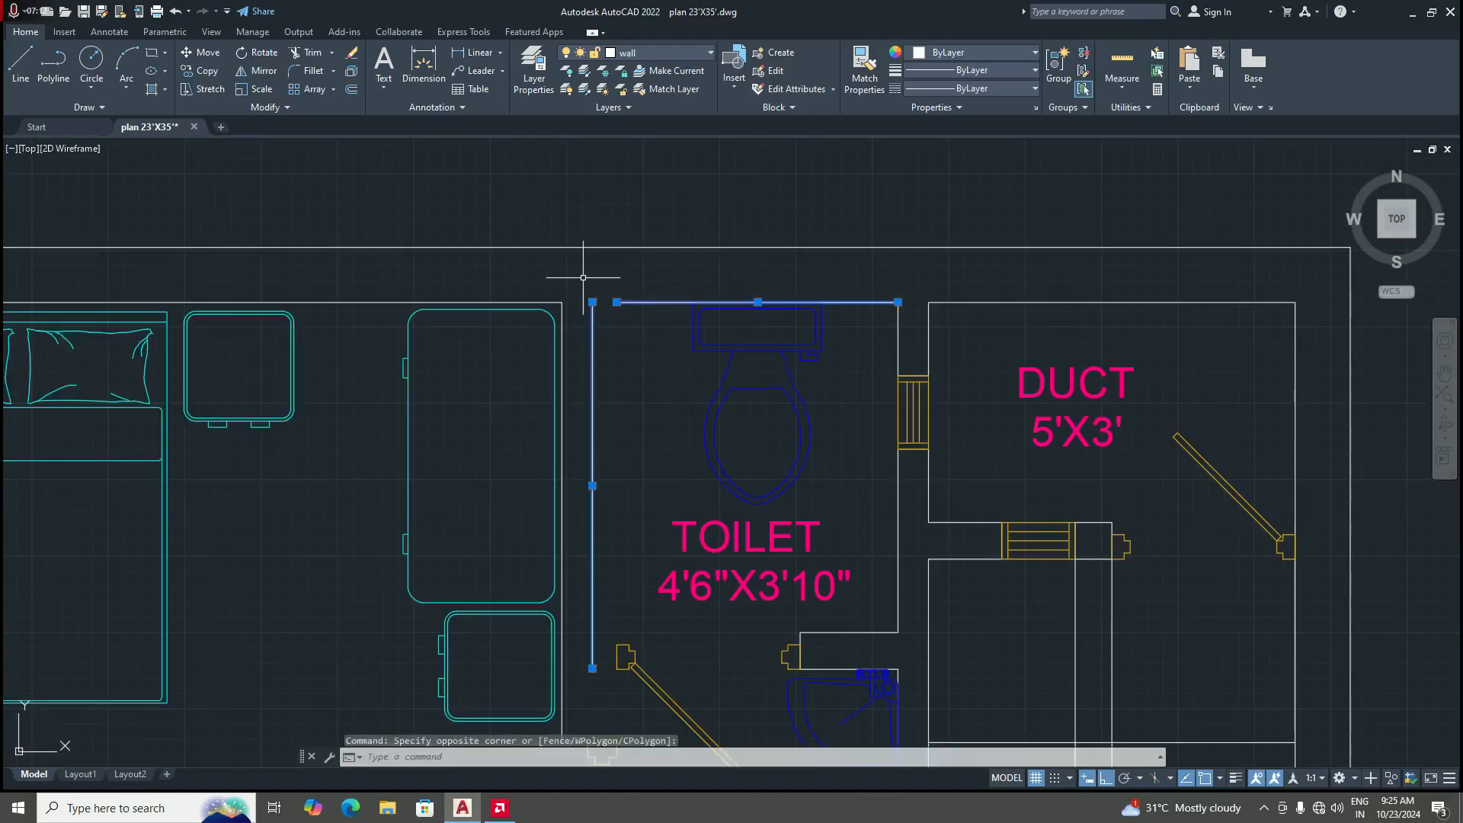
{"action": "scroll", "coordinate": [602, 533], "scroll_direction": "down", "scroll_amount": 4}
{"action": "scroll", "coordinate": [604, 536], "scroll_direction": "up", "scroll_amount": 6}
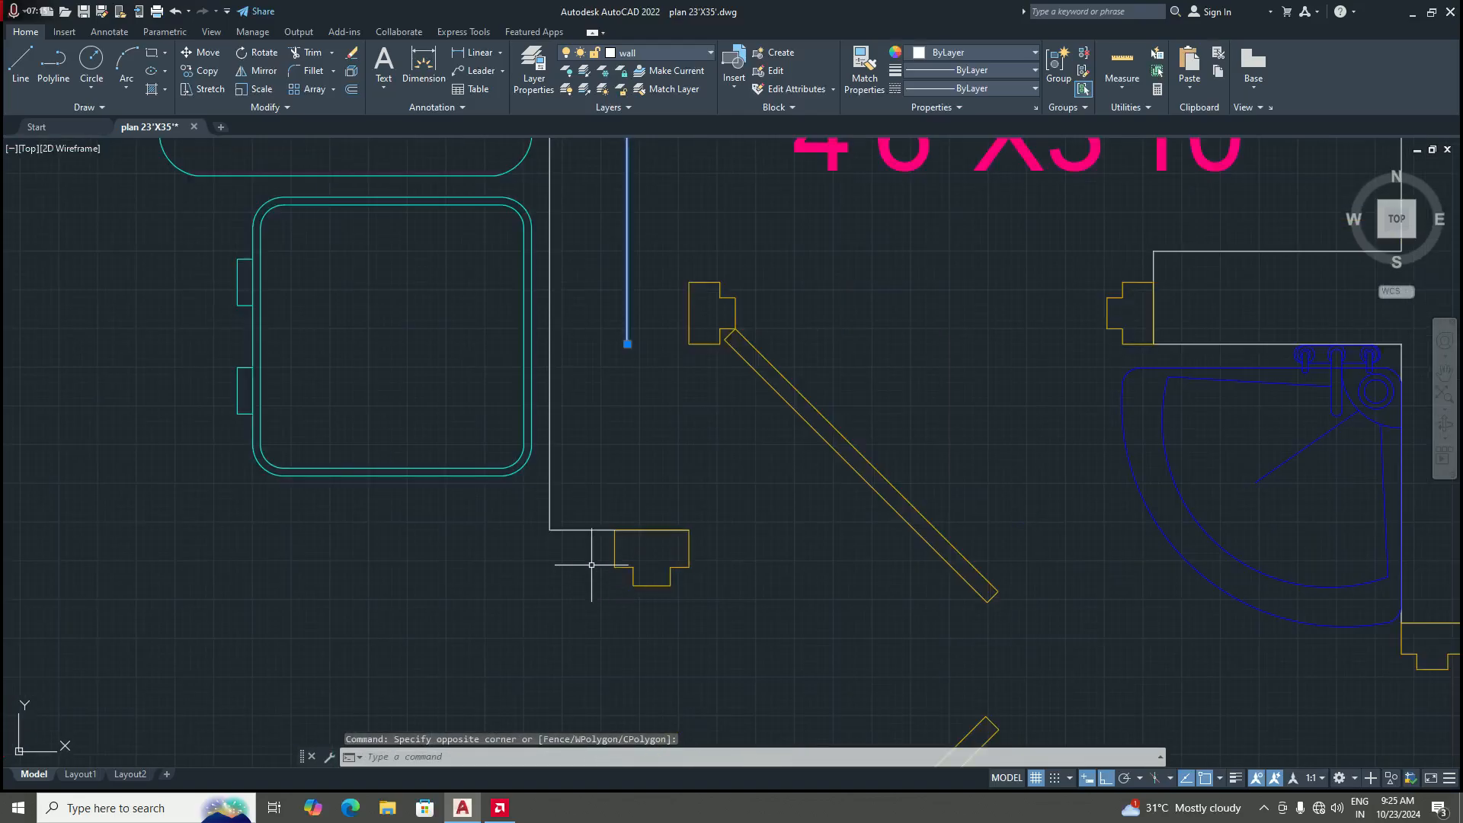
{"action": "left_click", "coordinate": [591, 531]}
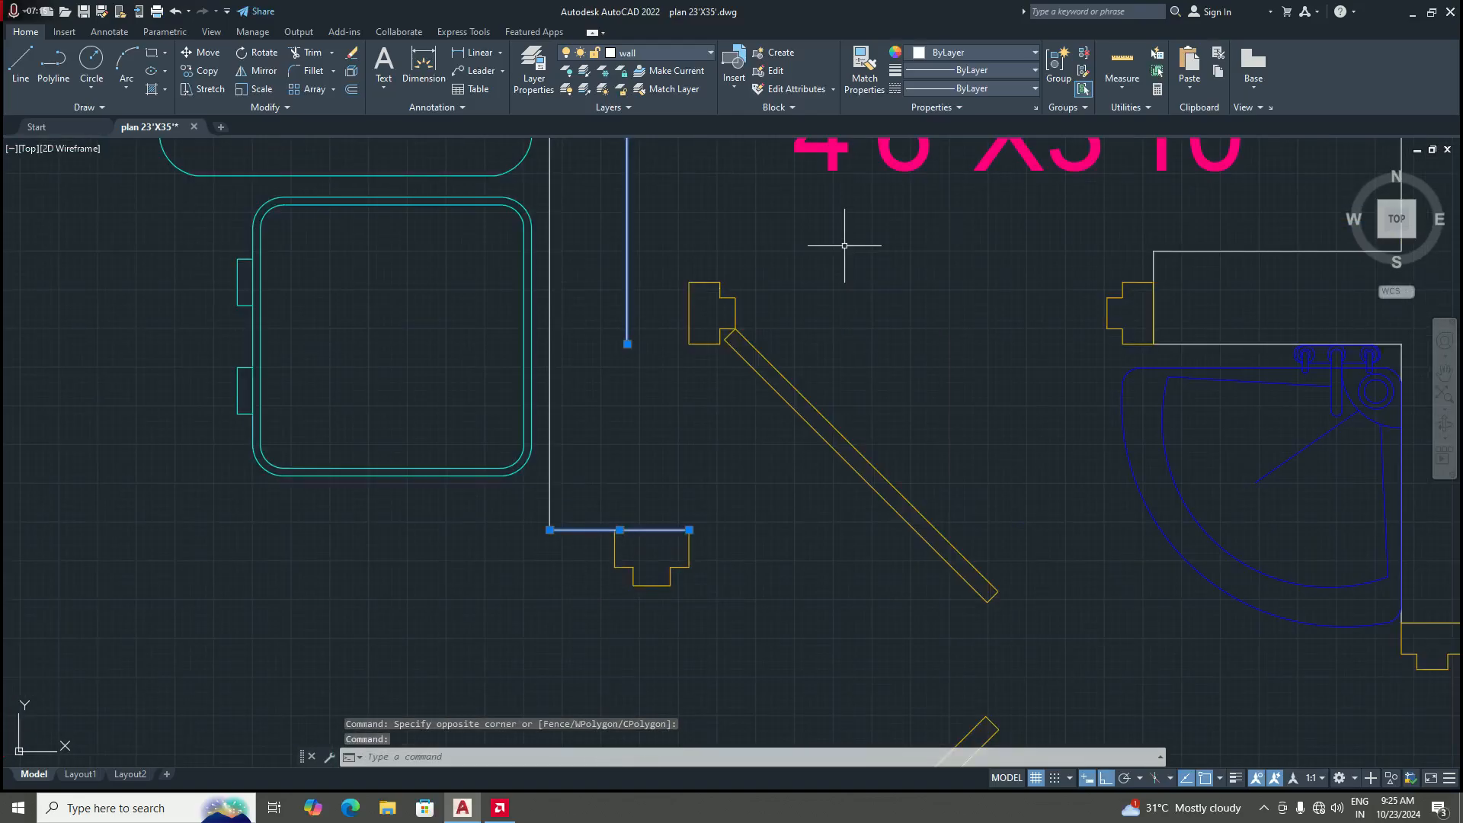
{"action": "left_click", "coordinate": [697, 53]}
{"action": "left_click", "coordinate": [666, 308]}
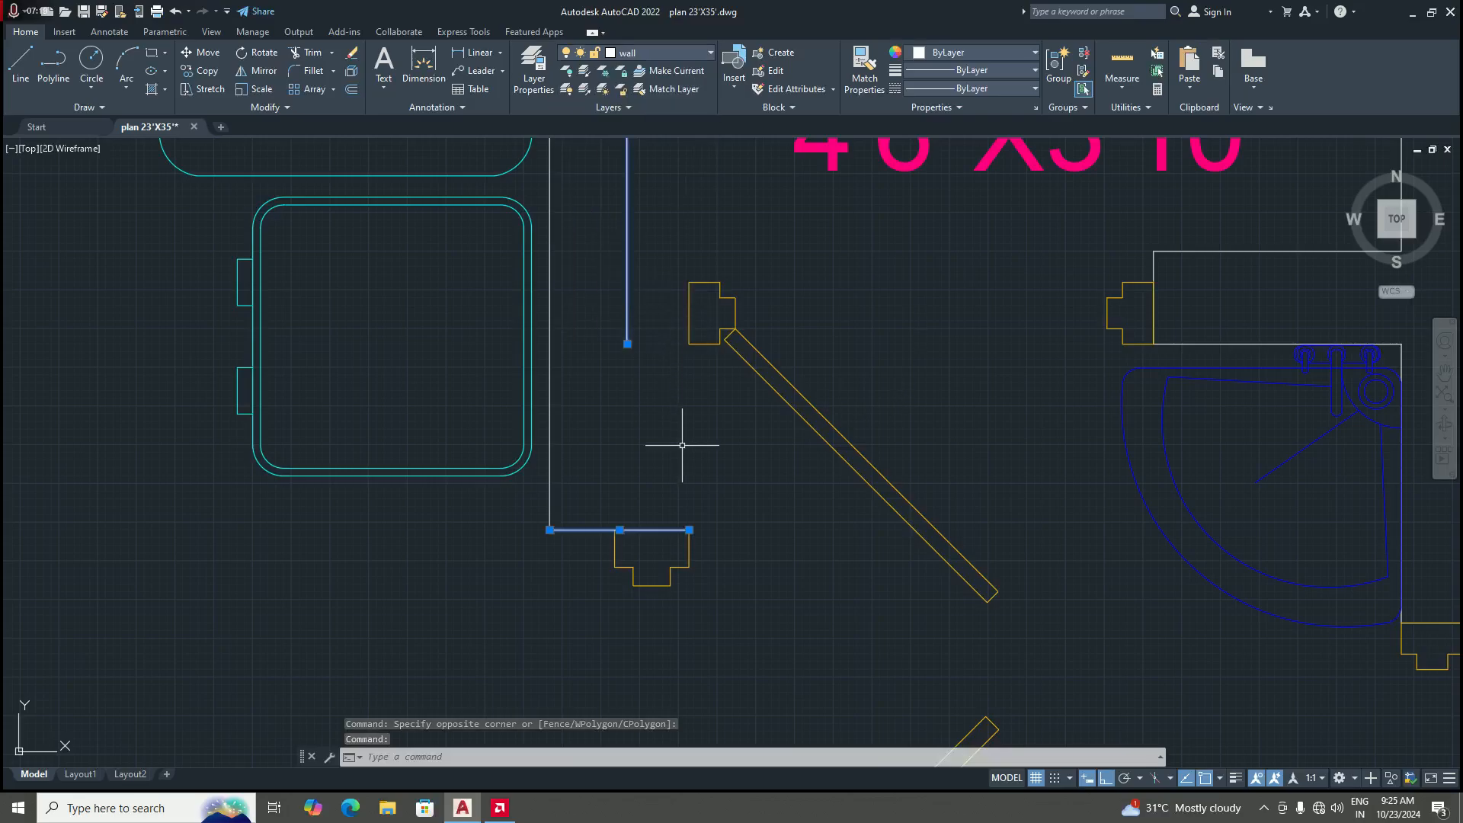
{"action": "key", "text": "Escape"}
Step: Set the Fillet command's trim mode to No trim
{"action": "scroll", "coordinate": [643, 441], "scroll_direction": "down", "scroll_amount": 3}
{"action": "scroll", "coordinate": [609, 277], "scroll_direction": "down", "scroll_amount": 4}
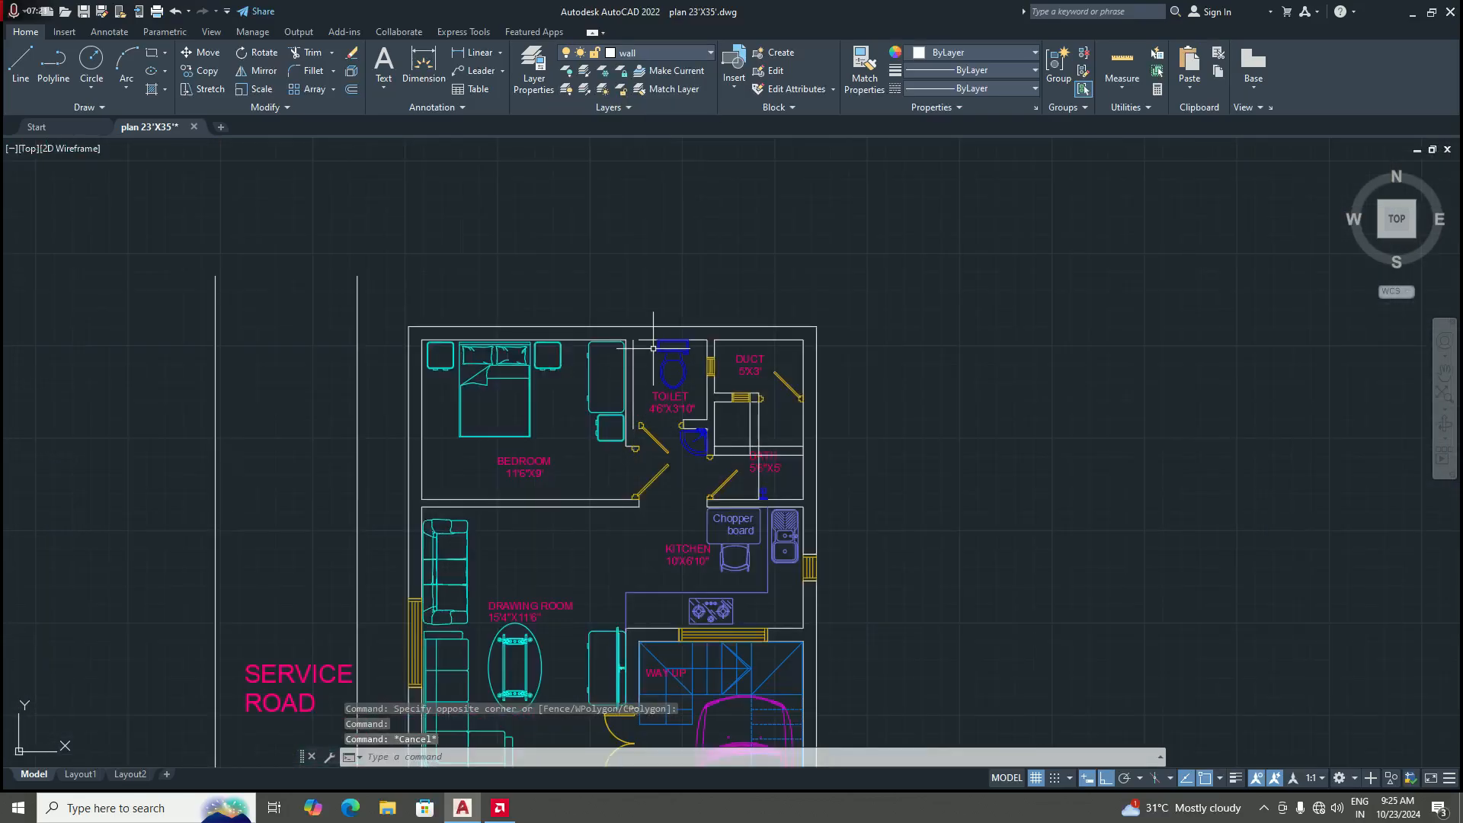
{"action": "scroll", "coordinate": [617, 342], "scroll_direction": "up", "scroll_amount": 8}
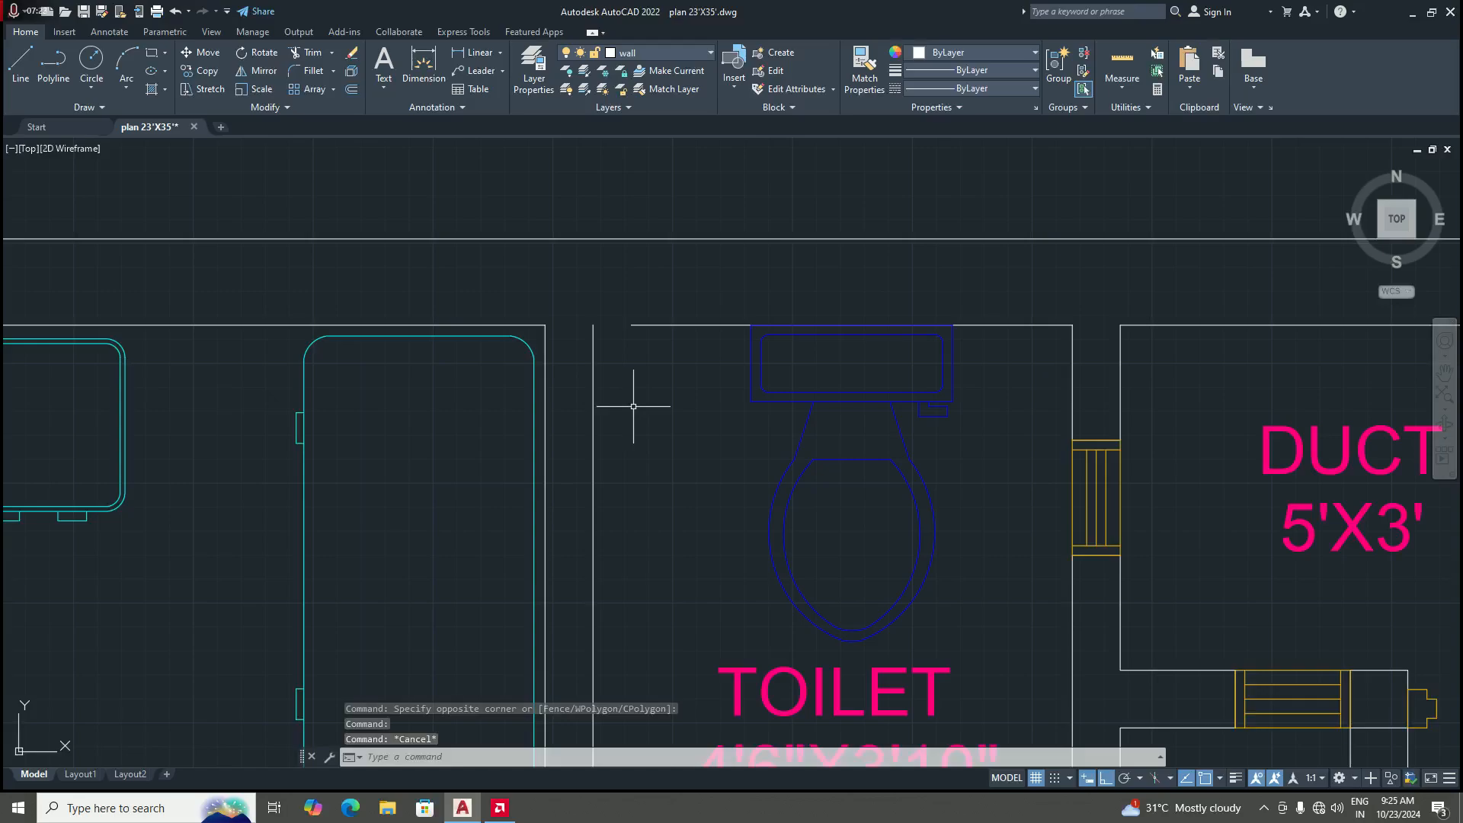
{"action": "scroll", "coordinate": [627, 336], "scroll_direction": "up", "scroll_amount": 2}
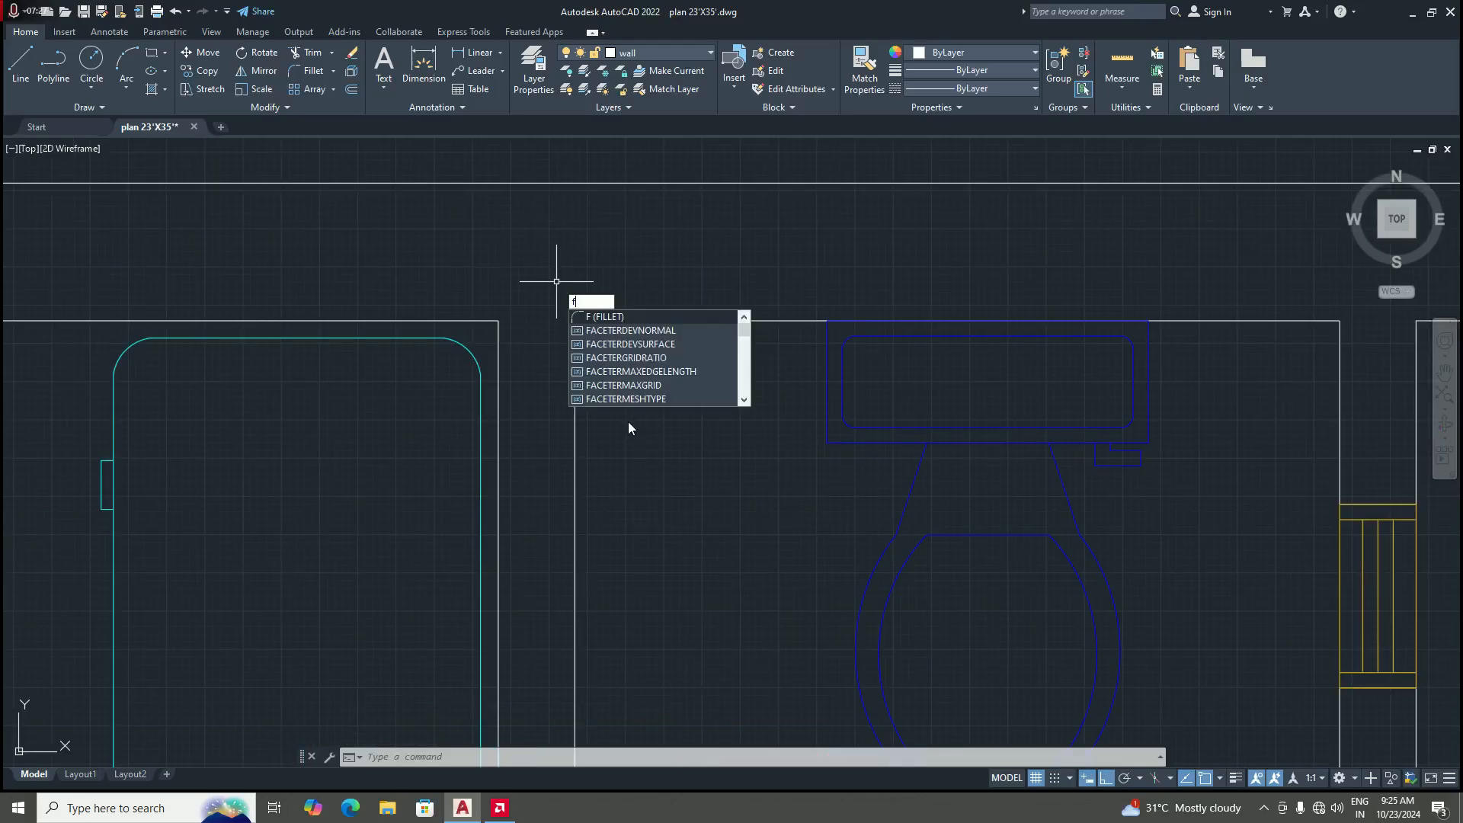
{"action": "key", "text": "Return"}
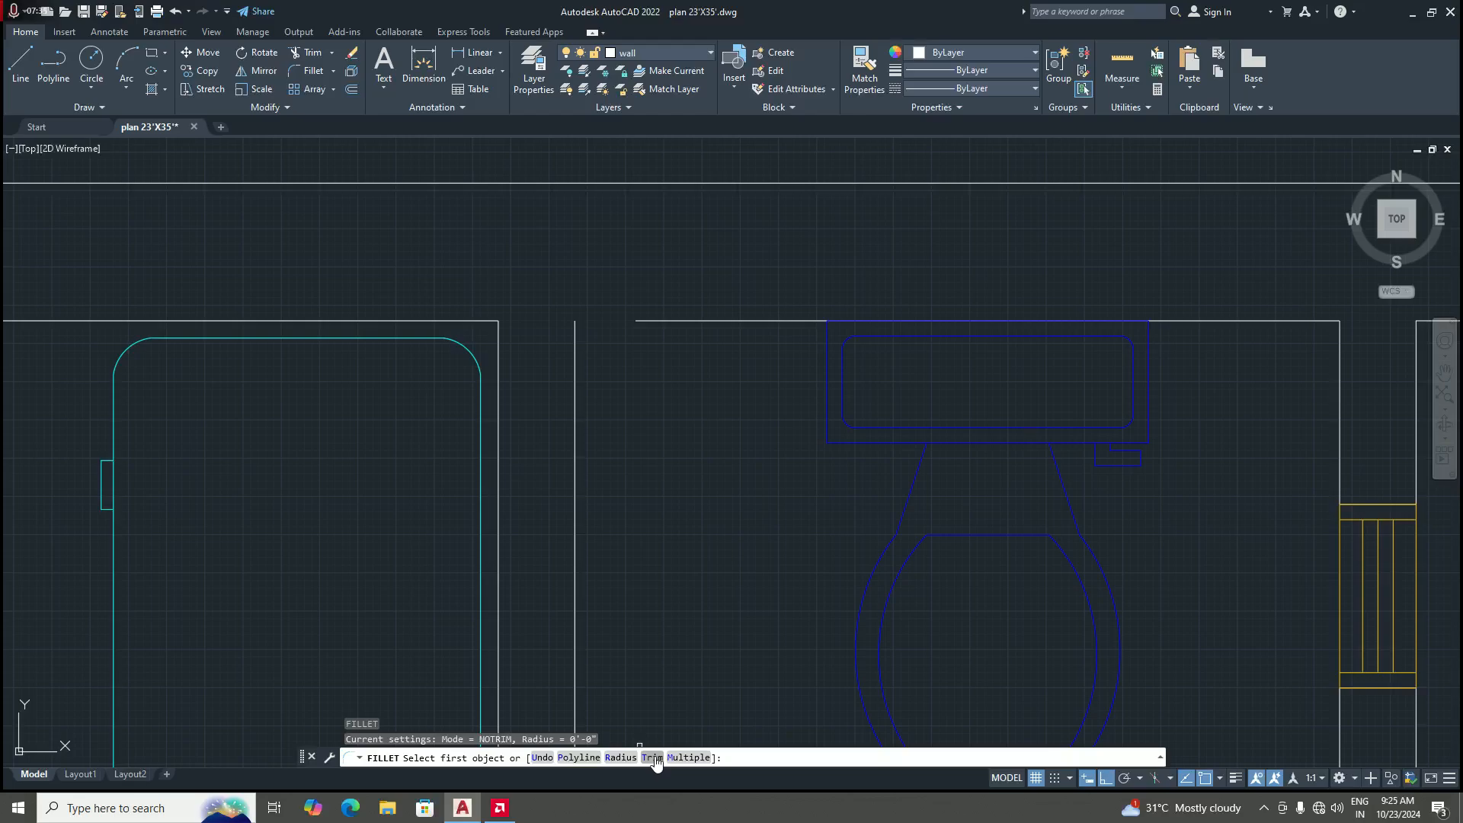
{"action": "type", "text": "t"}
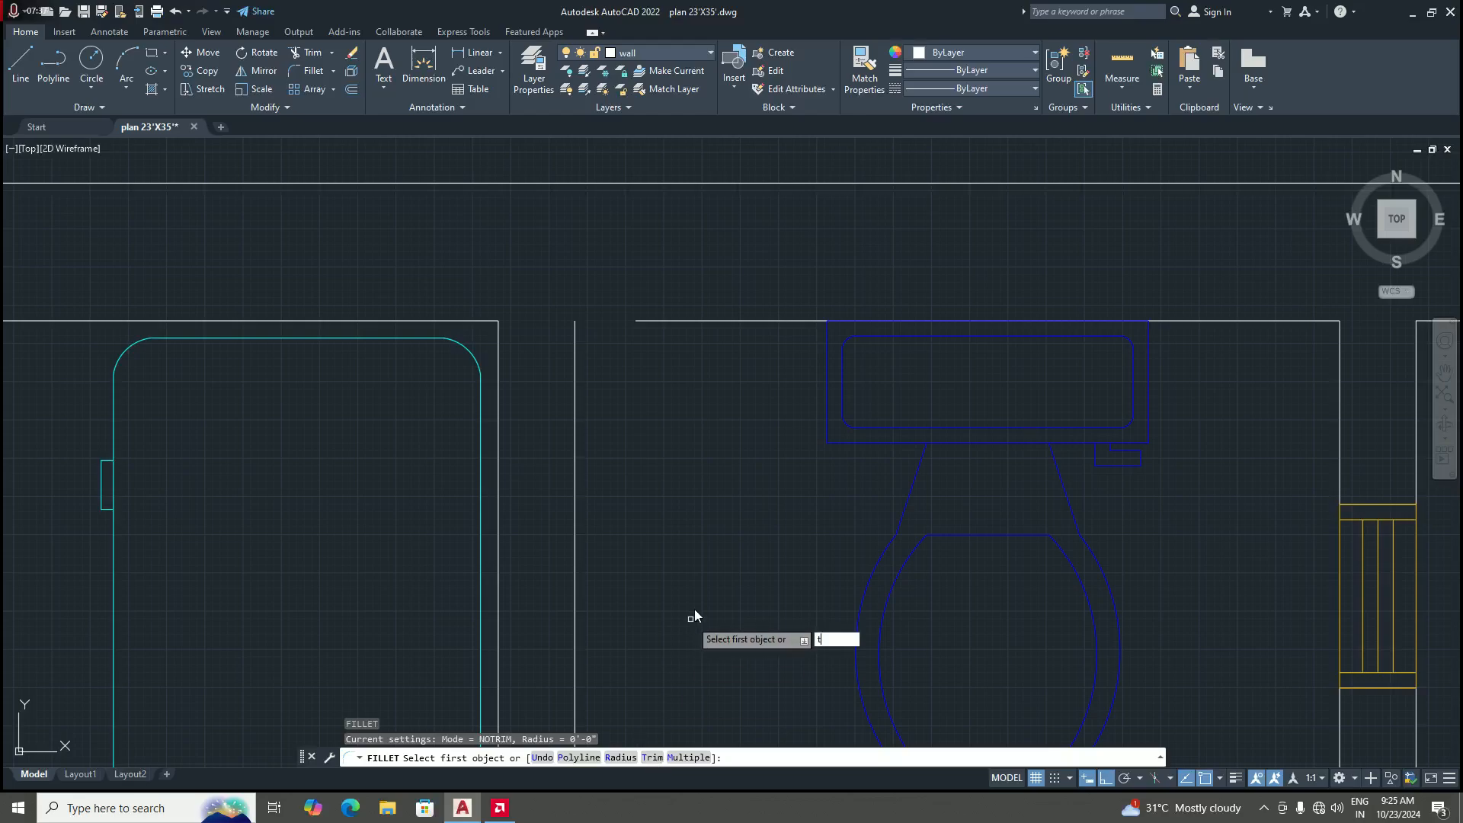
{"action": "key", "text": "Return"}
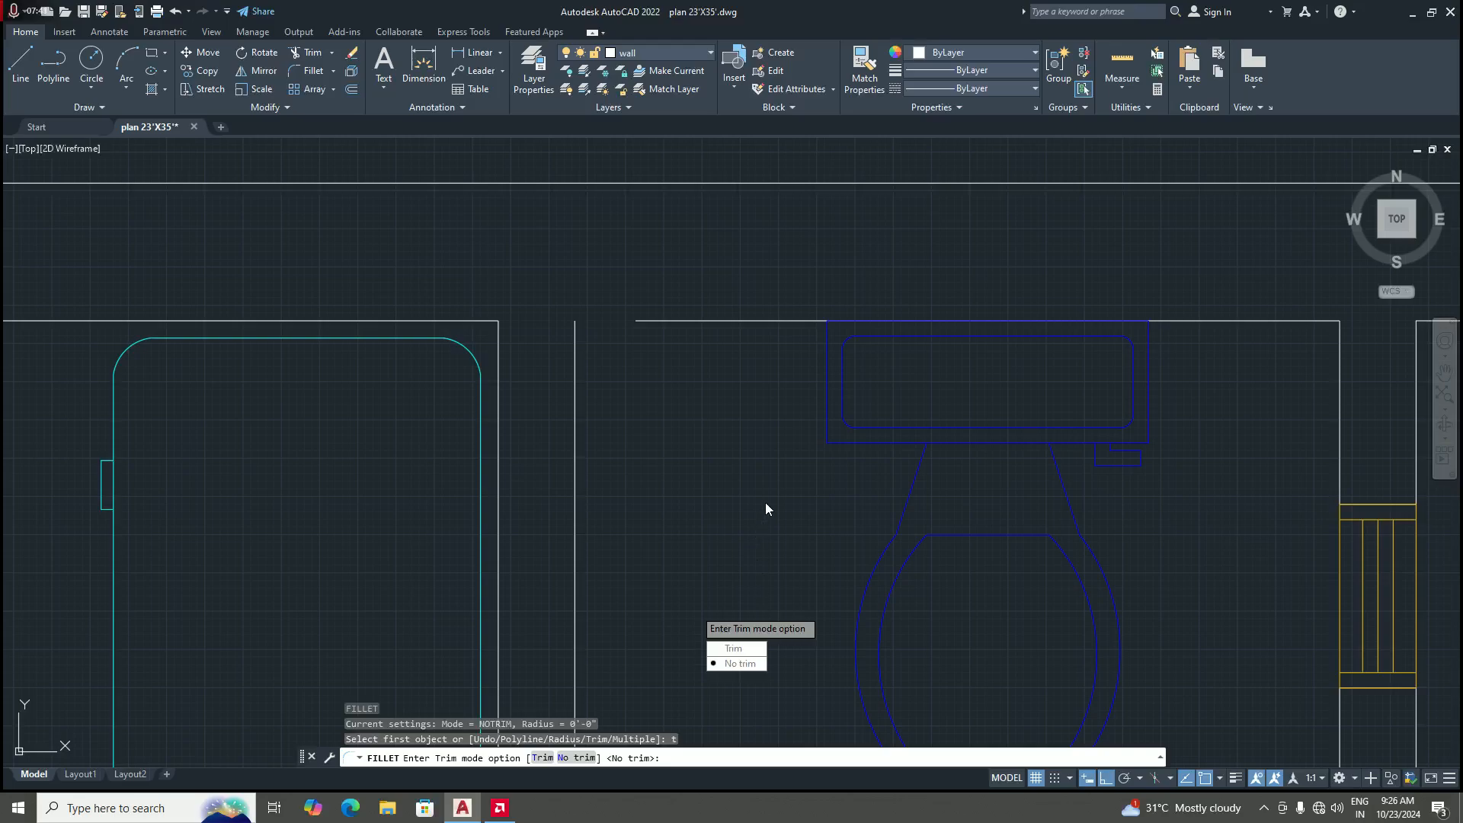
{"action": "type", "text": "n"}
{"action": "key", "text": "Return"}
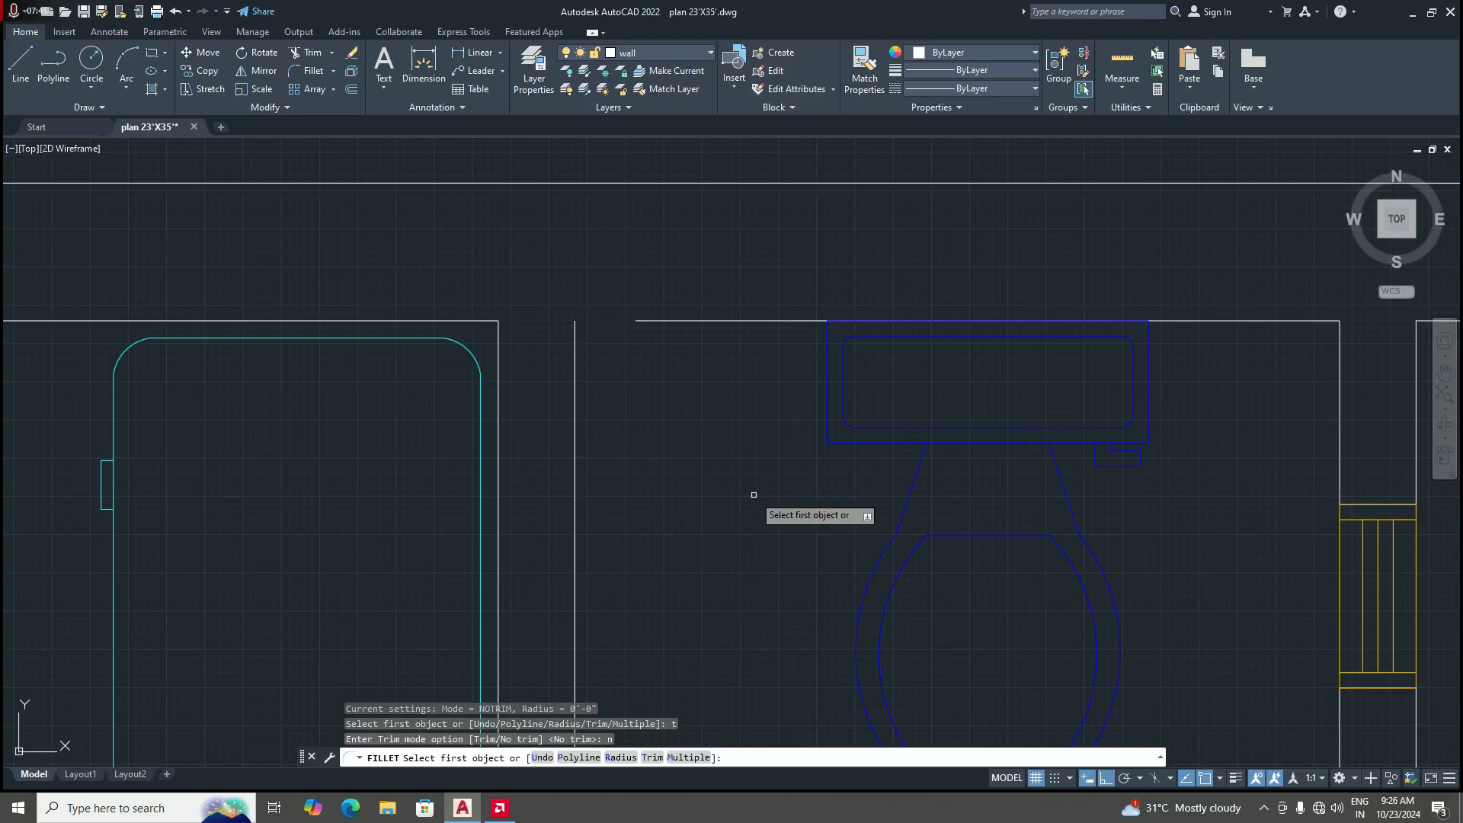
{"action": "key", "text": "Return"}
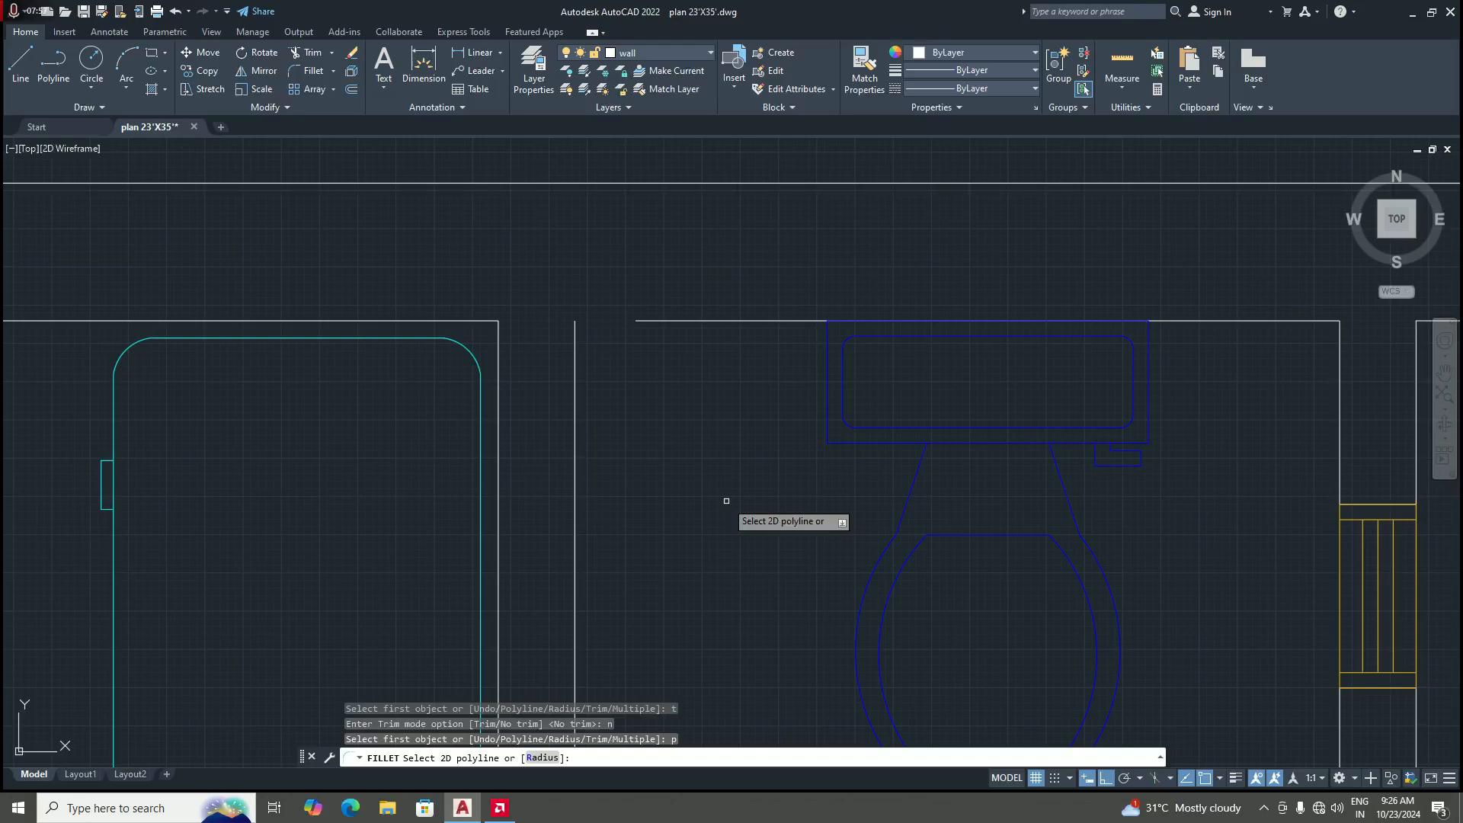
{"action": "key", "text": "Return"}
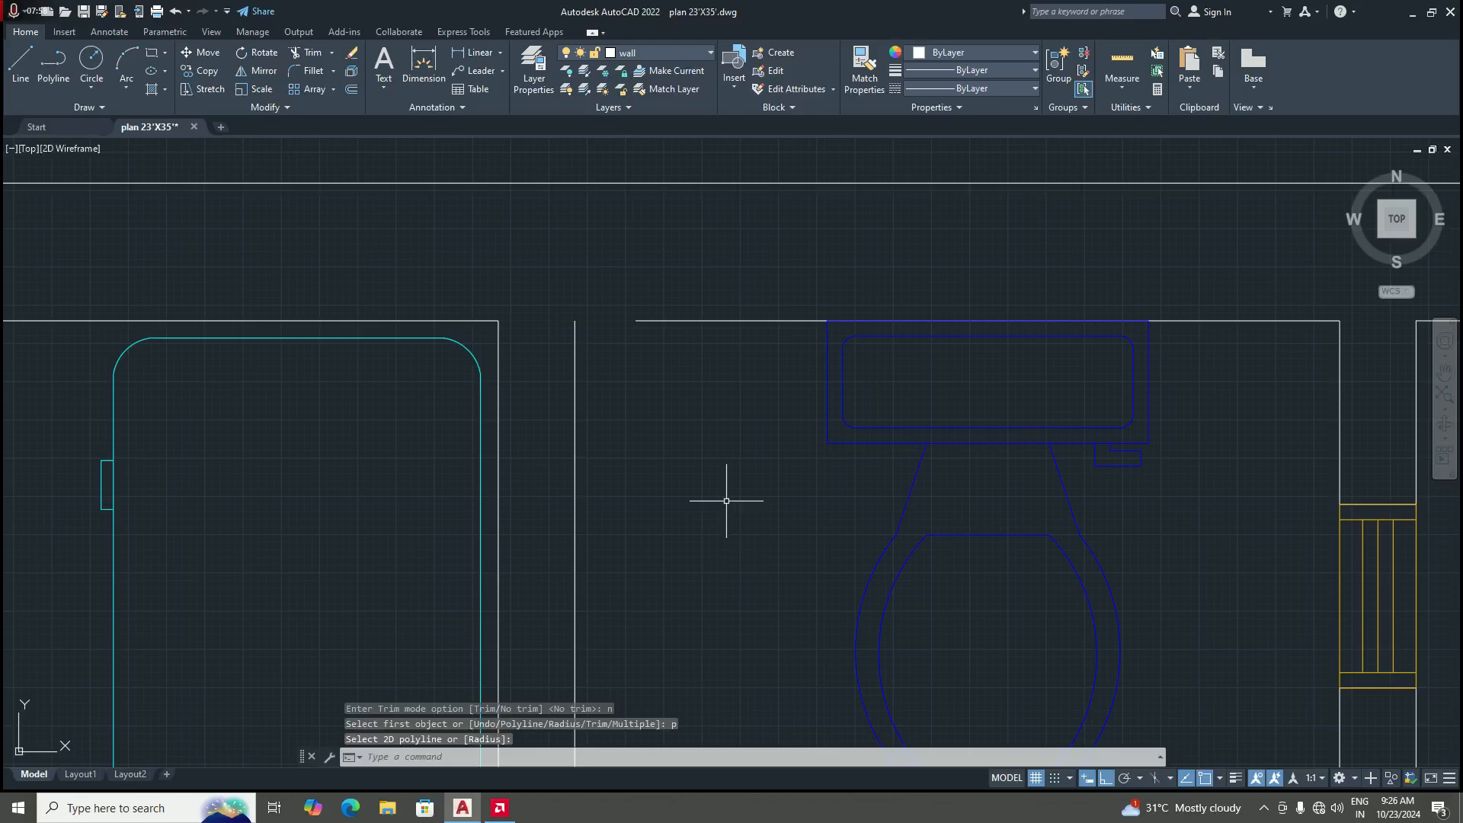
Step: Try to Fillet the toilet's upper wall line with the offset wall line's upper end, using radius 0 in No trim mode
{"action": "key", "text": "Return"}
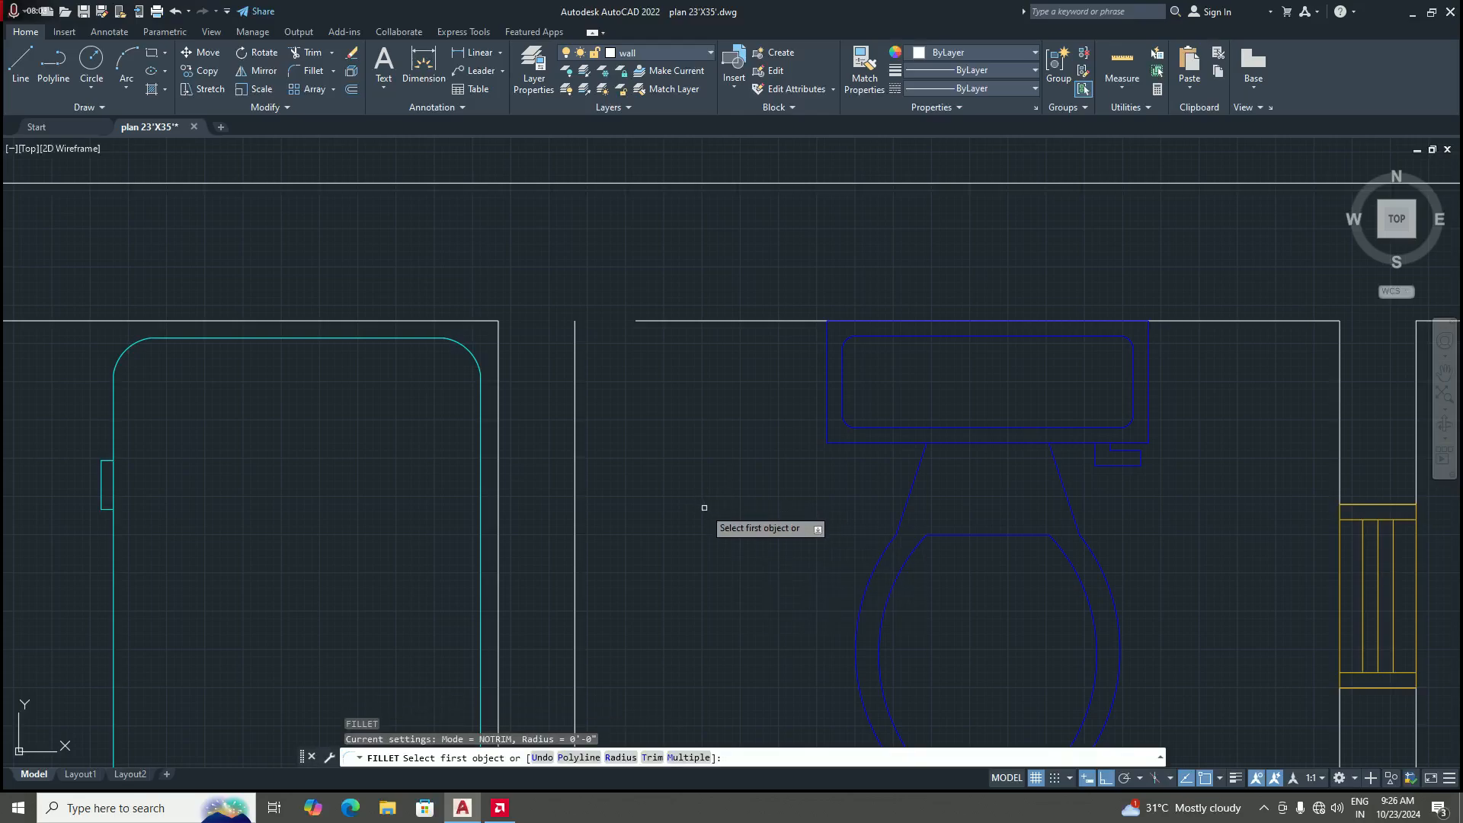
{"action": "type", "text": "r"}
{"action": "key", "text": "Return"}
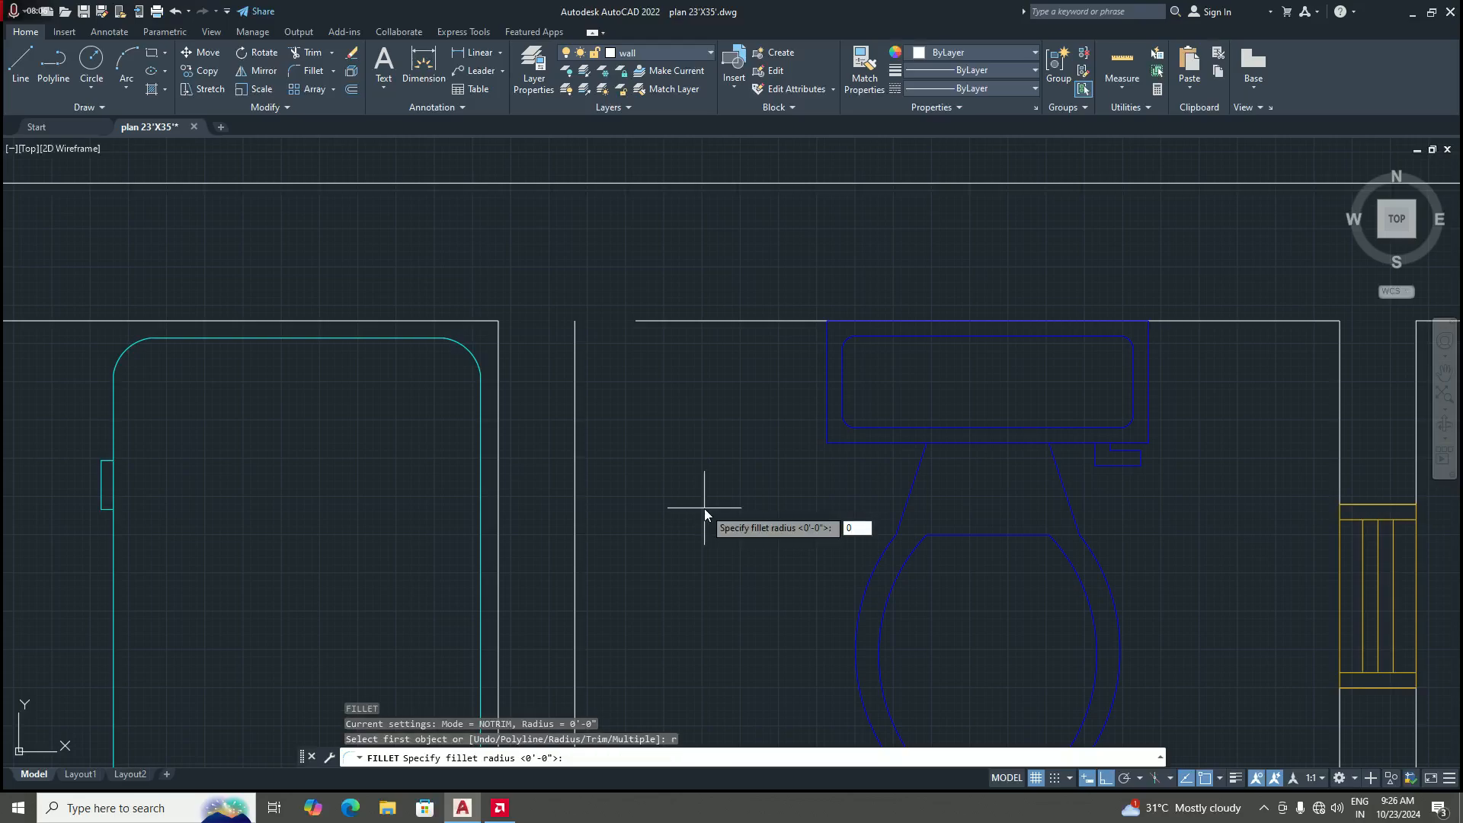
{"action": "type", "text": "0"}
{"action": "key", "text": "Return"}
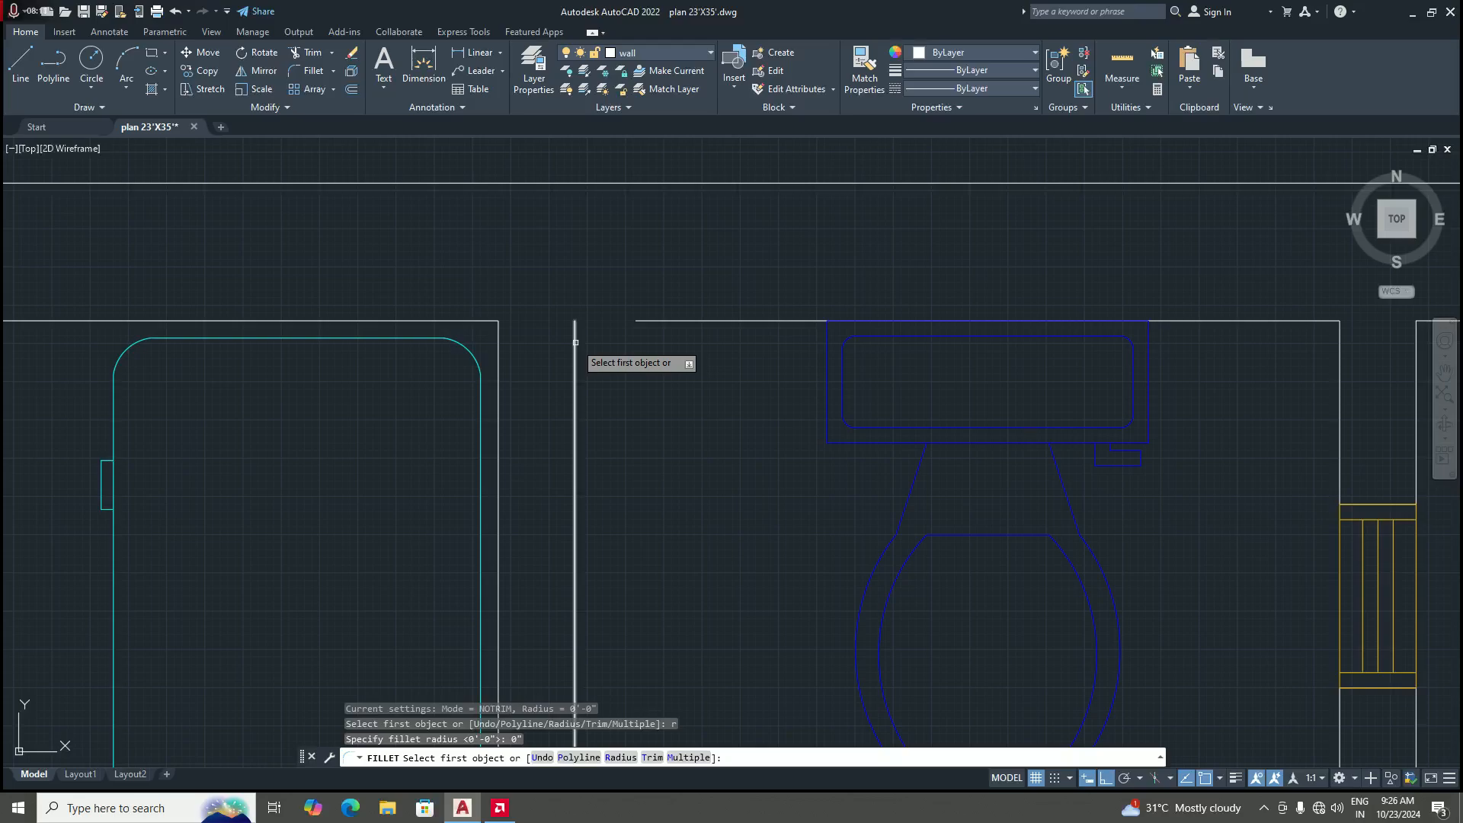
{"action": "scroll", "coordinate": [590, 316], "scroll_direction": "up", "scroll_amount": 5}
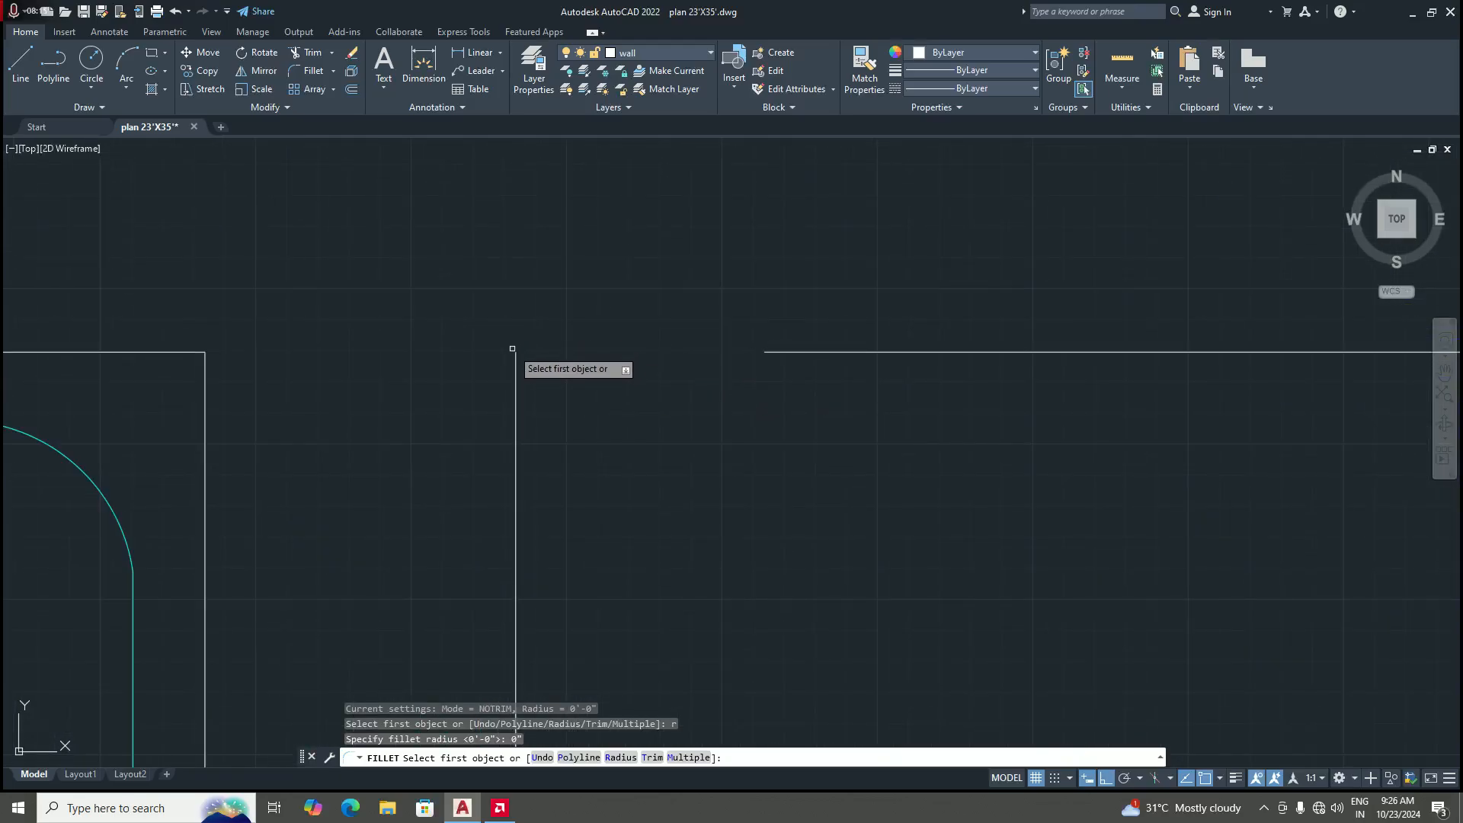
{"action": "scroll", "coordinate": [516, 355], "scroll_direction": "up", "scroll_amount": 3}
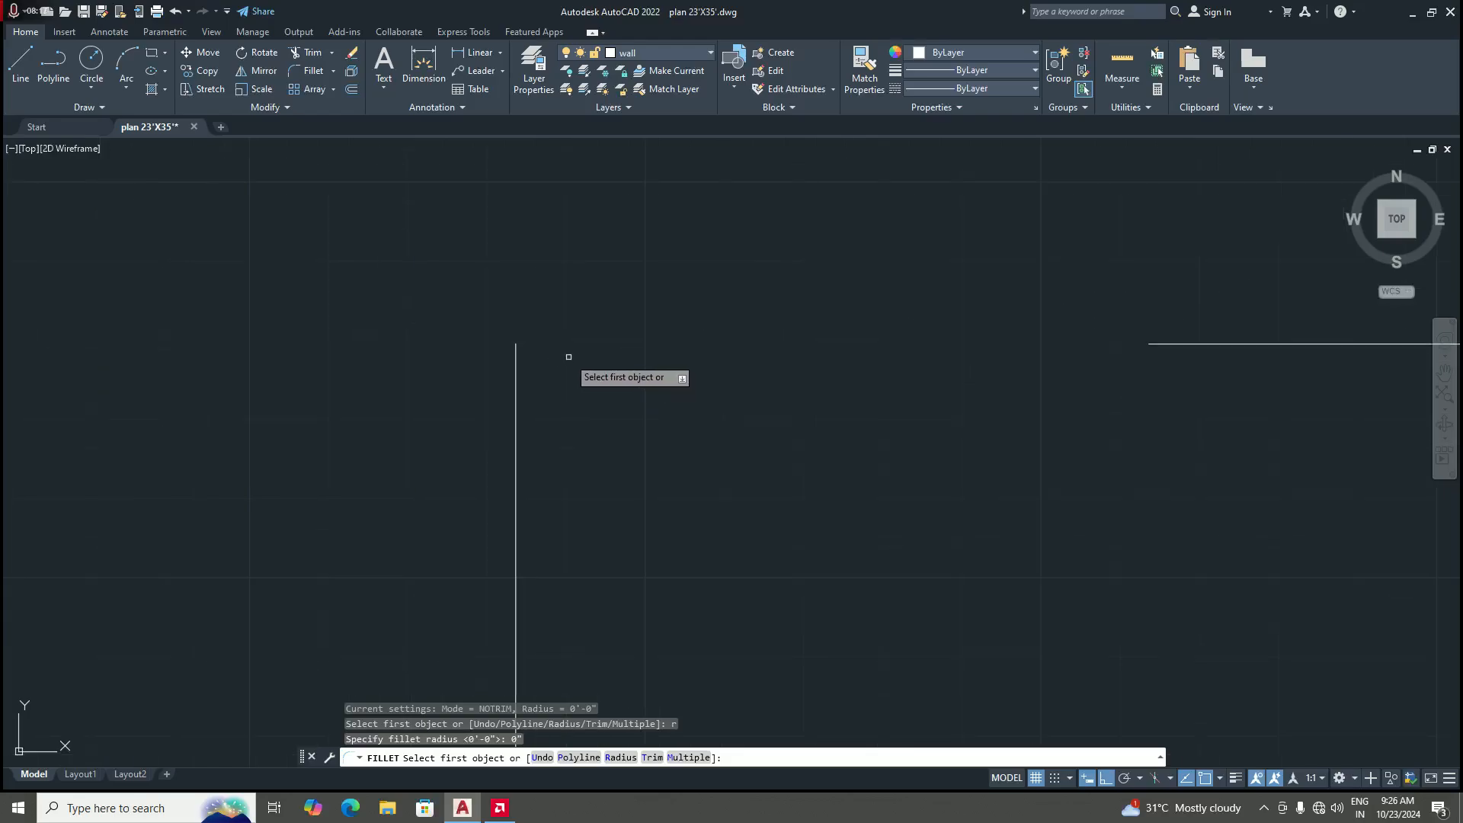
{"action": "scroll", "coordinate": [569, 357], "scroll_direction": "down", "scroll_amount": 3}
{"action": "left_click", "coordinate": [804, 353]}
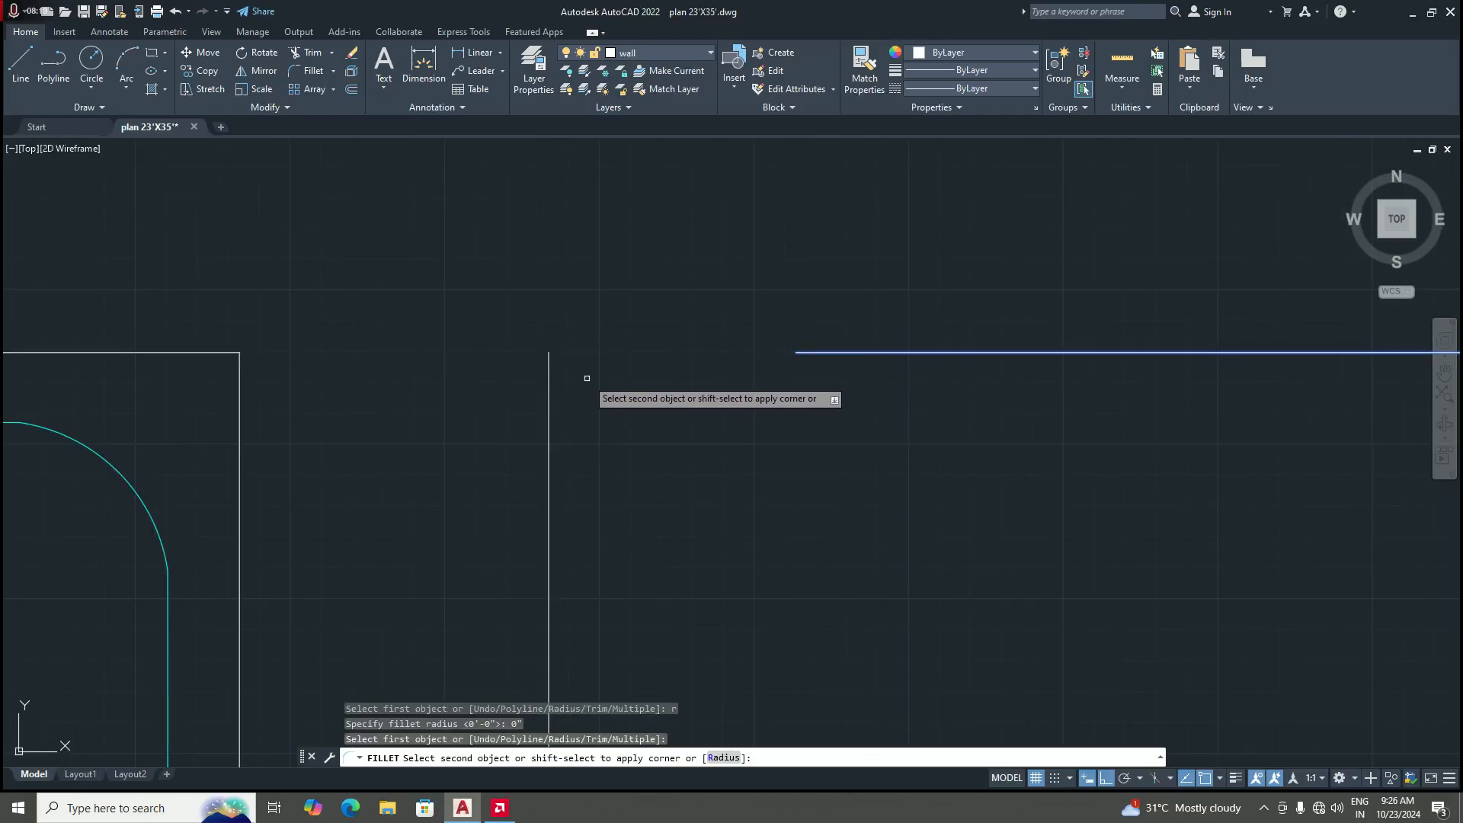
{"action": "left_click", "coordinate": [548, 364]}
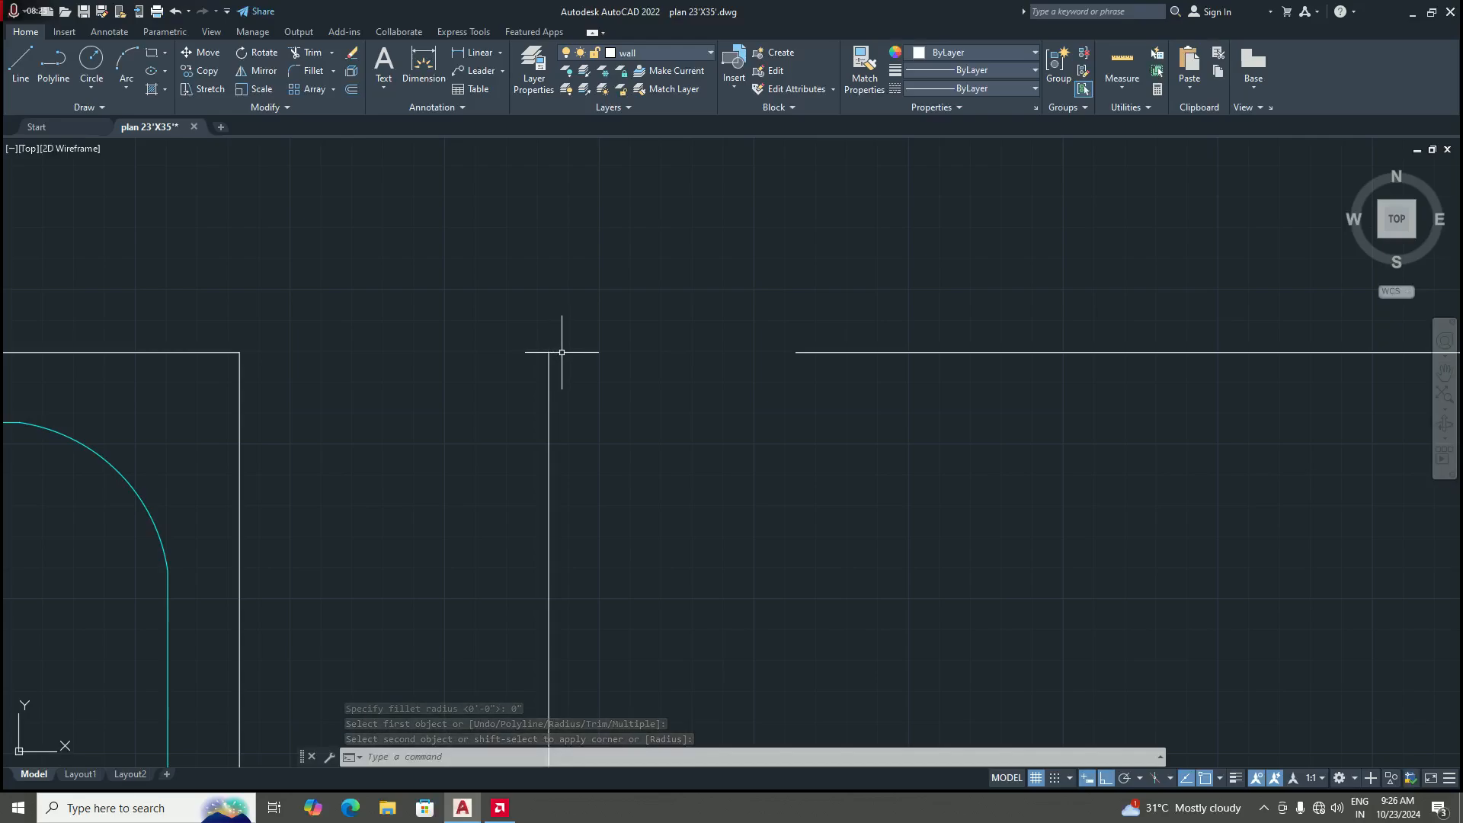
Step: Close the toilet's open upper corner by filleting its upper wall line with the offset wall line, using the option that applies a sharp corner
{"action": "key", "text": "Return"}
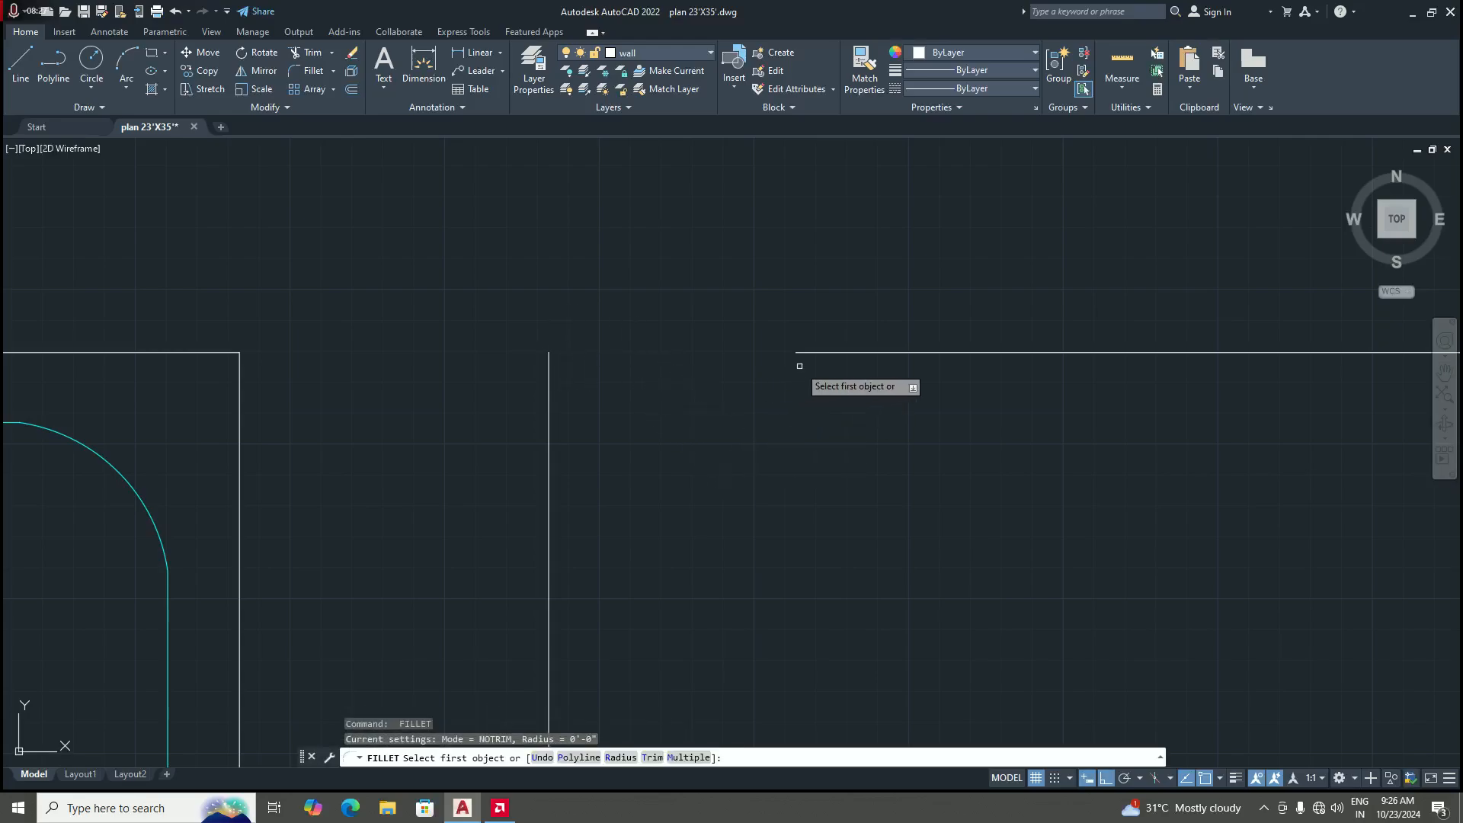
{"action": "left_click", "coordinate": [823, 352]}
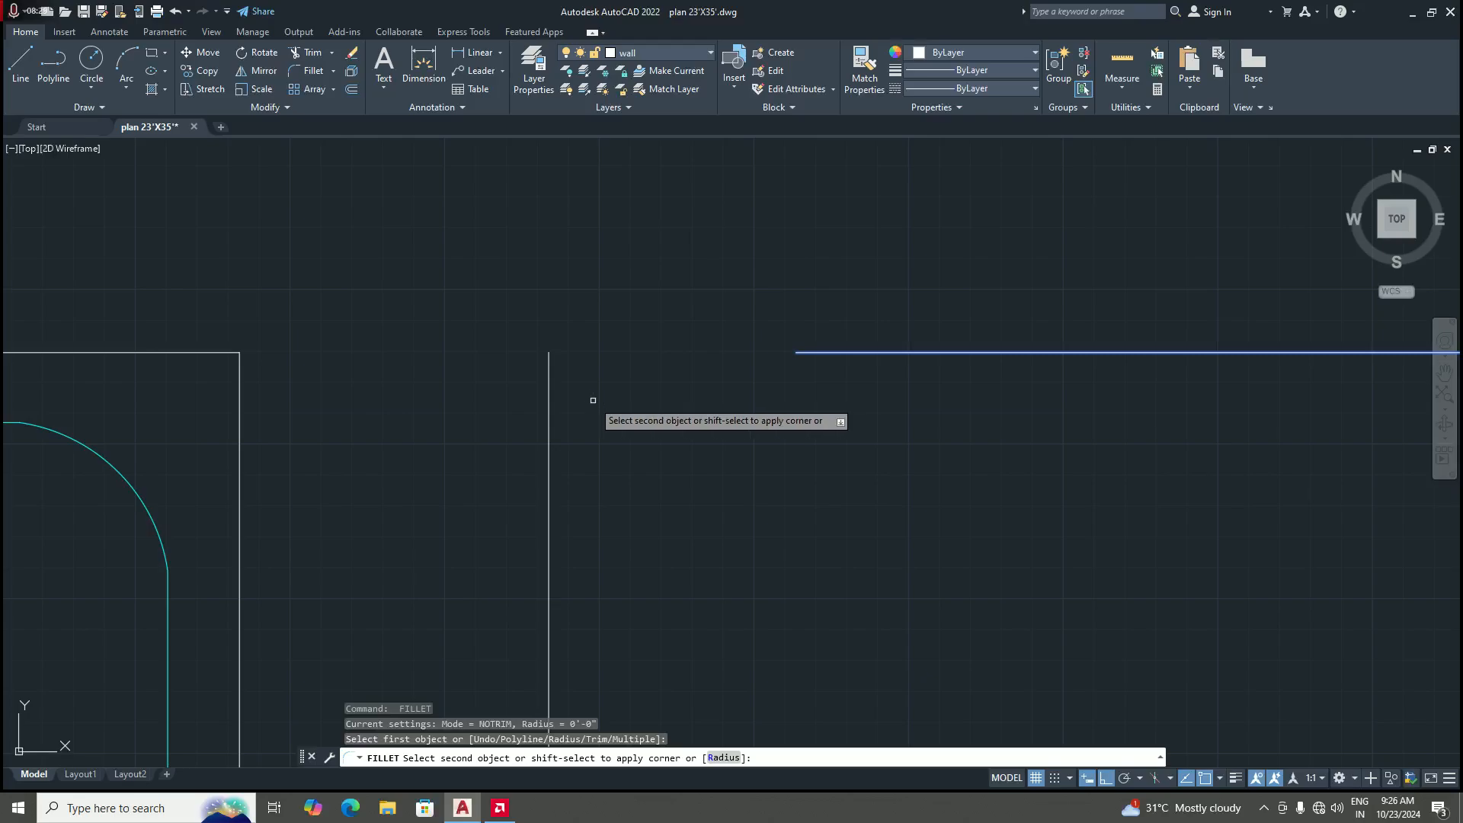
{"action": "left_click", "coordinate": [550, 366]}
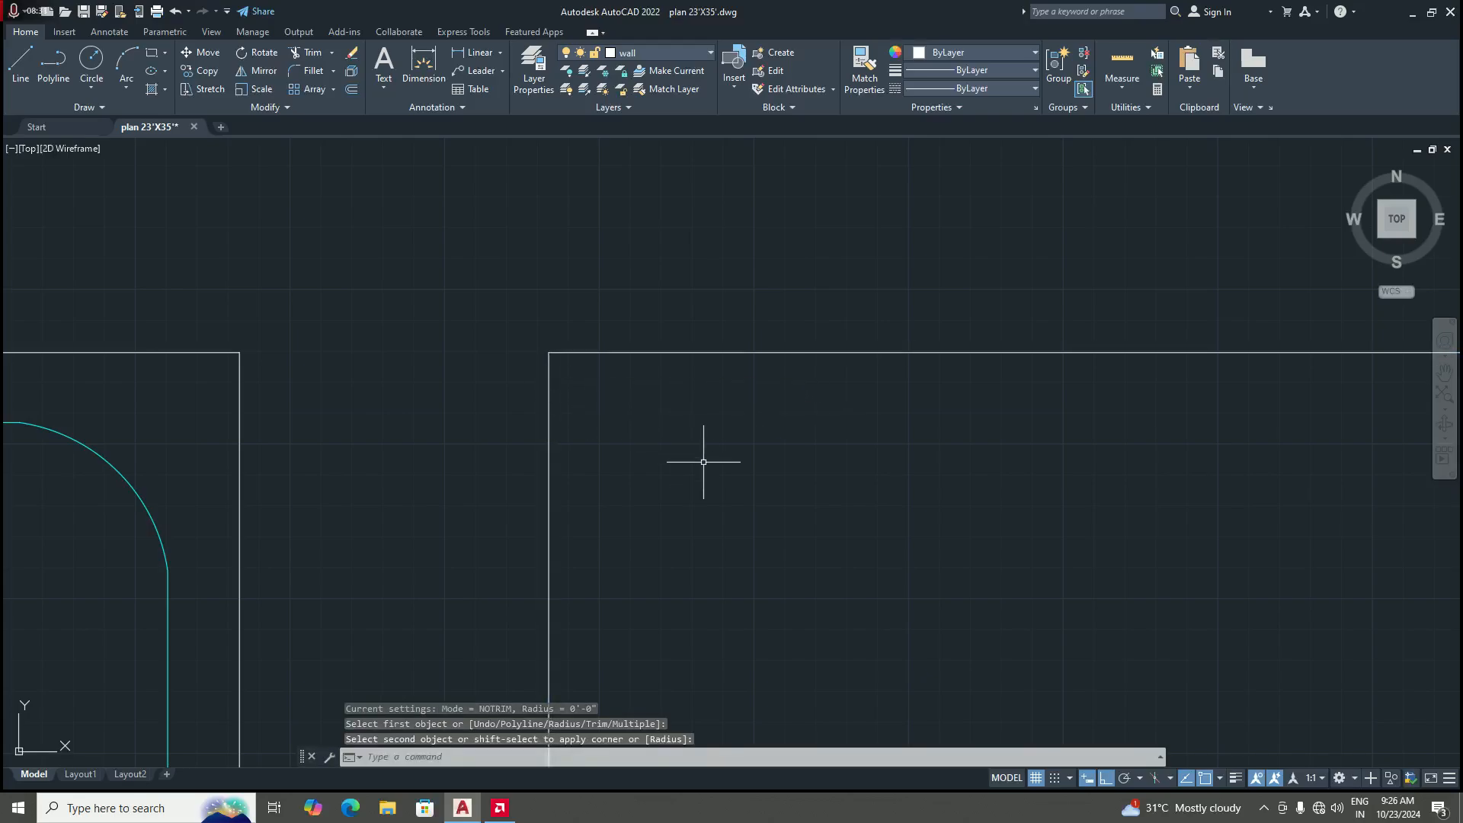
Step: Fillet the offset wall line's lower end with the short wall line at the bedroom door jamb into a sharp corner, using radius 0
{"action": "scroll", "coordinate": [617, 364], "scroll_direction": "down", "scroll_amount": 4}
{"action": "scroll", "coordinate": [617, 364], "scroll_direction": "down", "scroll_amount": 4}
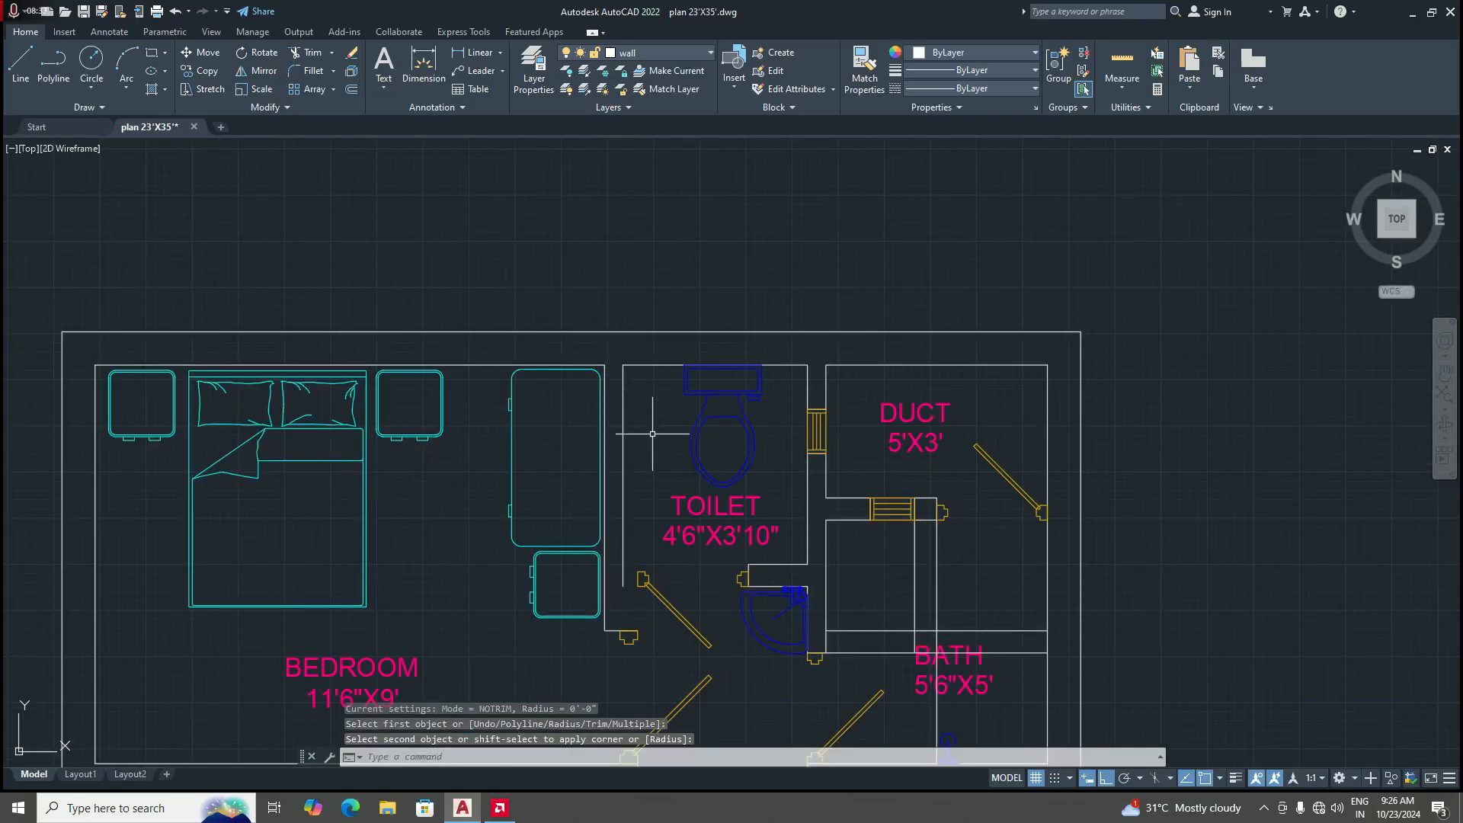
{"action": "scroll", "coordinate": [652, 434], "scroll_direction": "up", "scroll_amount": 2}
{"action": "scroll", "coordinate": [620, 506], "scroll_direction": "down", "scroll_amount": 5}
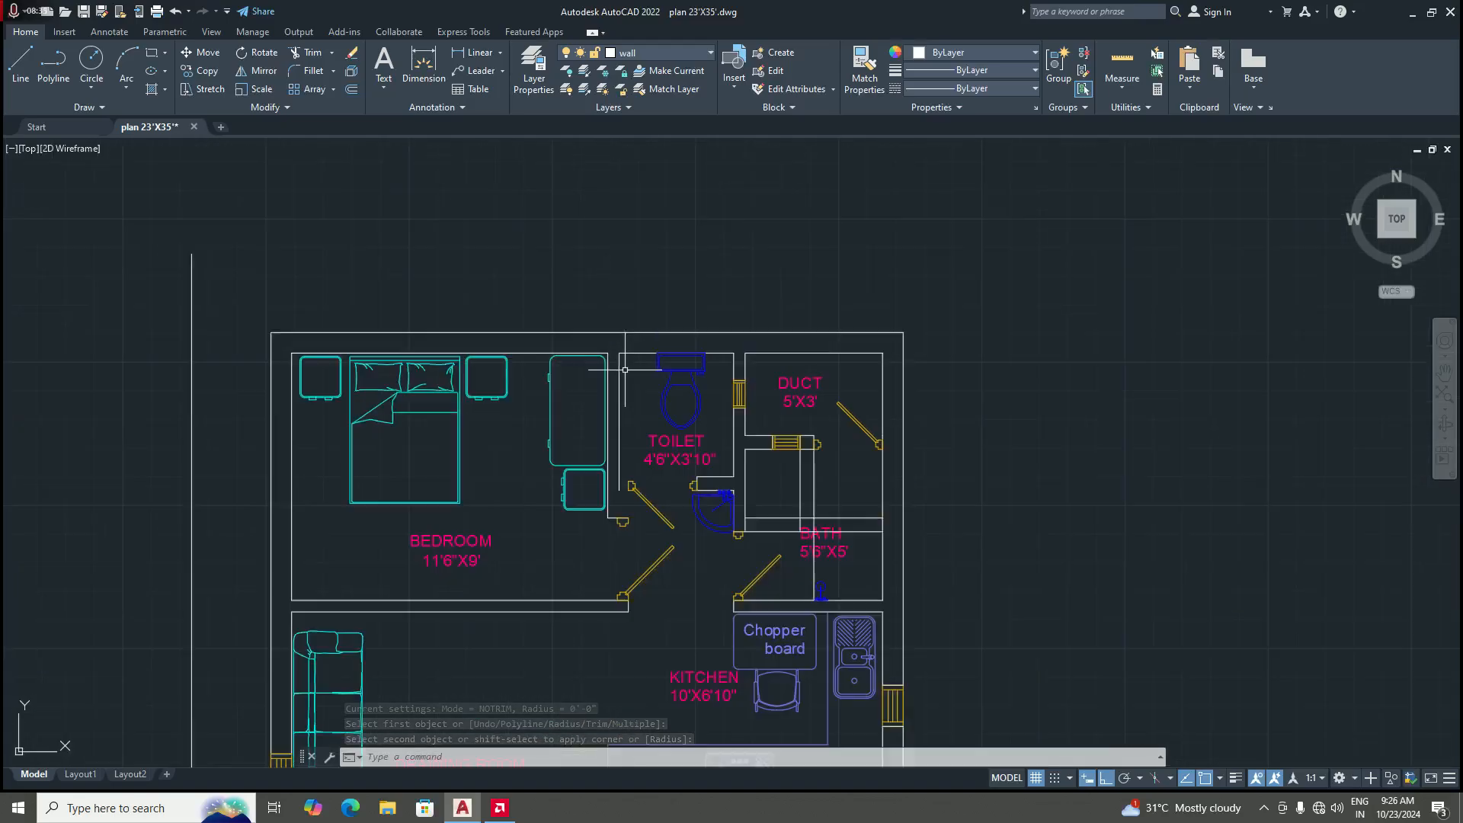
{"action": "scroll", "coordinate": [621, 424], "scroll_direction": "up", "scroll_amount": 5}
{"action": "scroll", "coordinate": [587, 635], "scroll_direction": "up", "scroll_amount": 2}
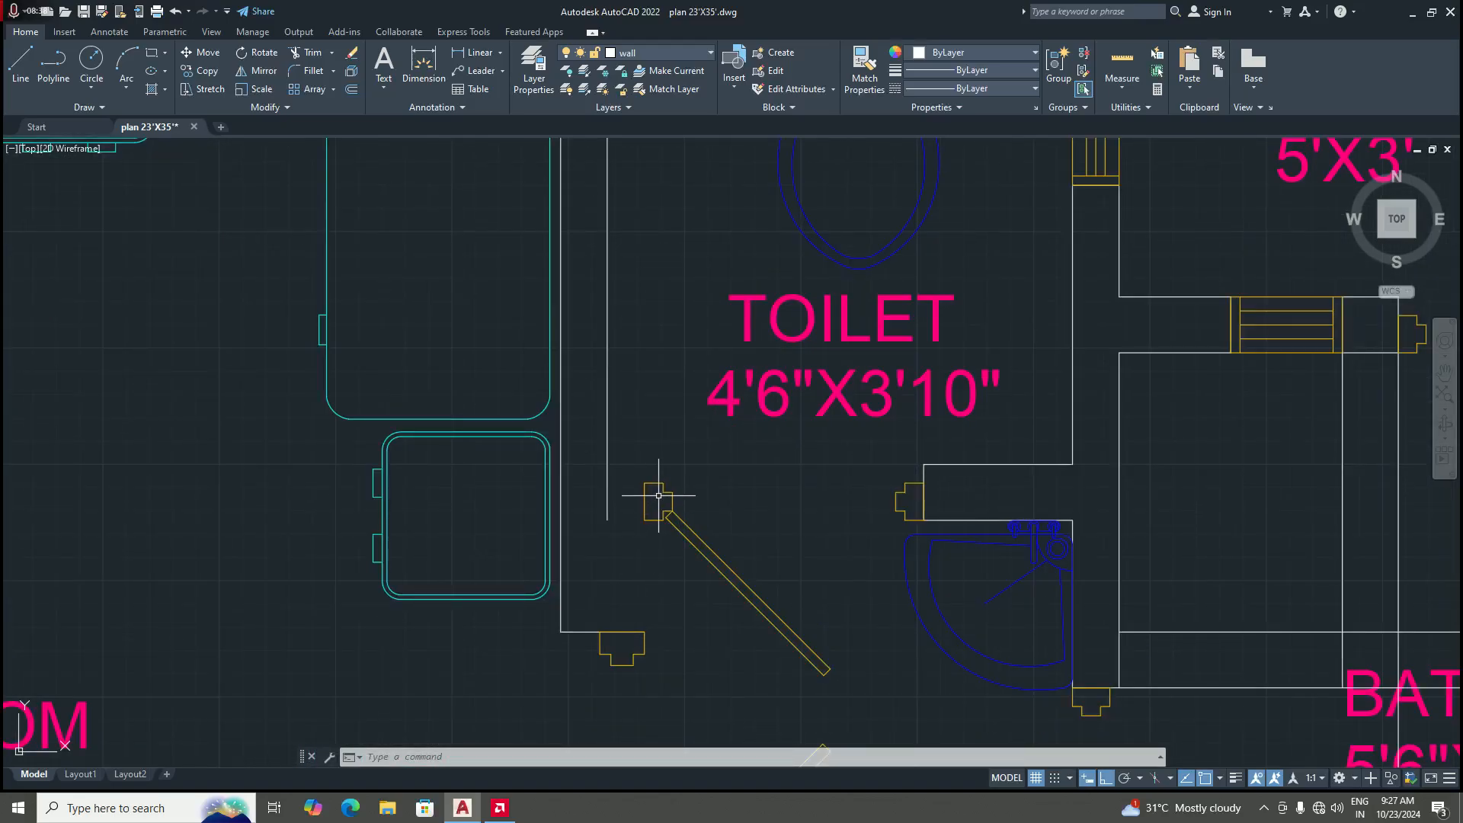
{"action": "type", "text": "f"}
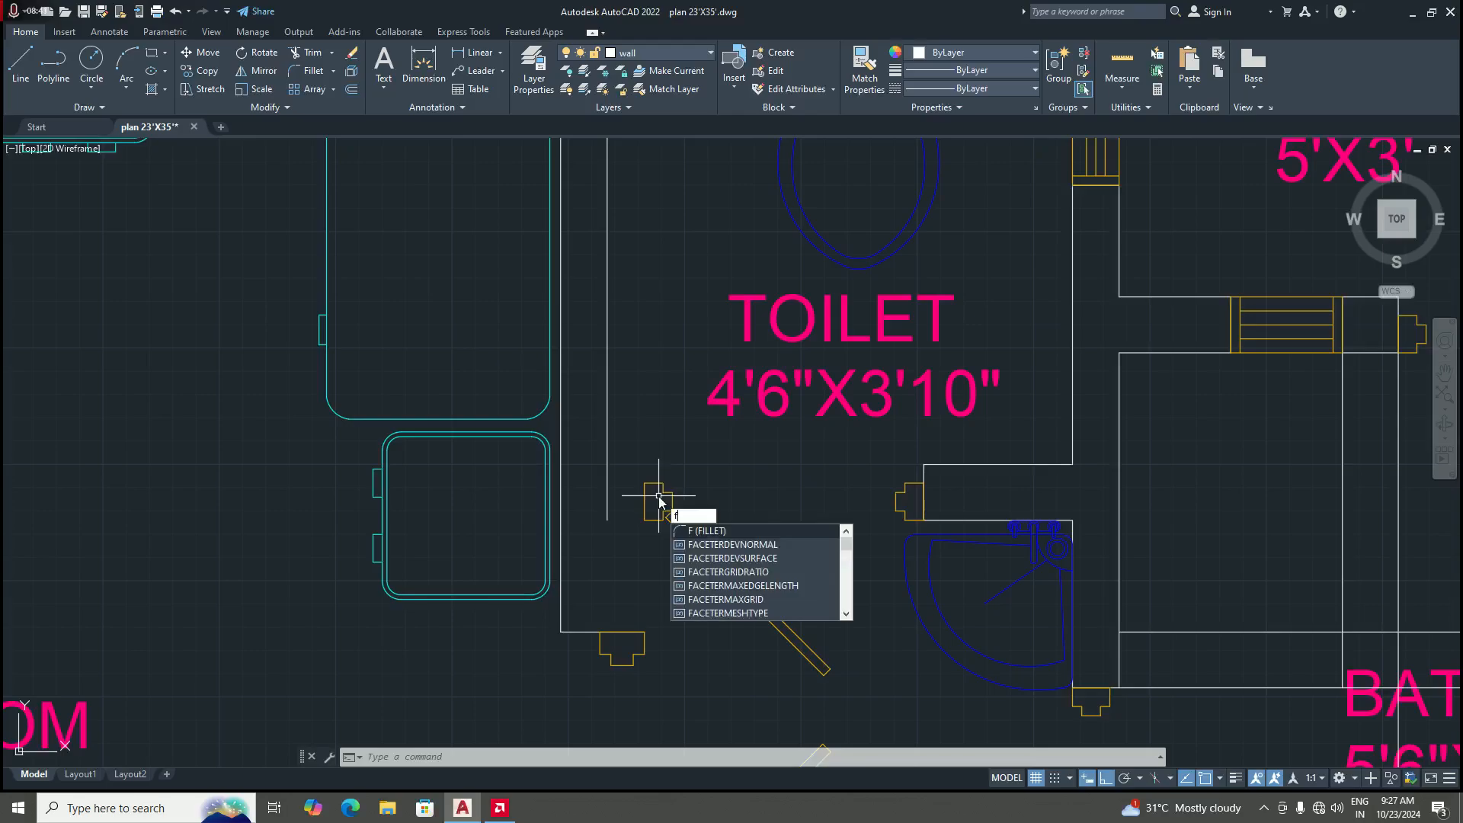
{"action": "key", "text": "Return"}
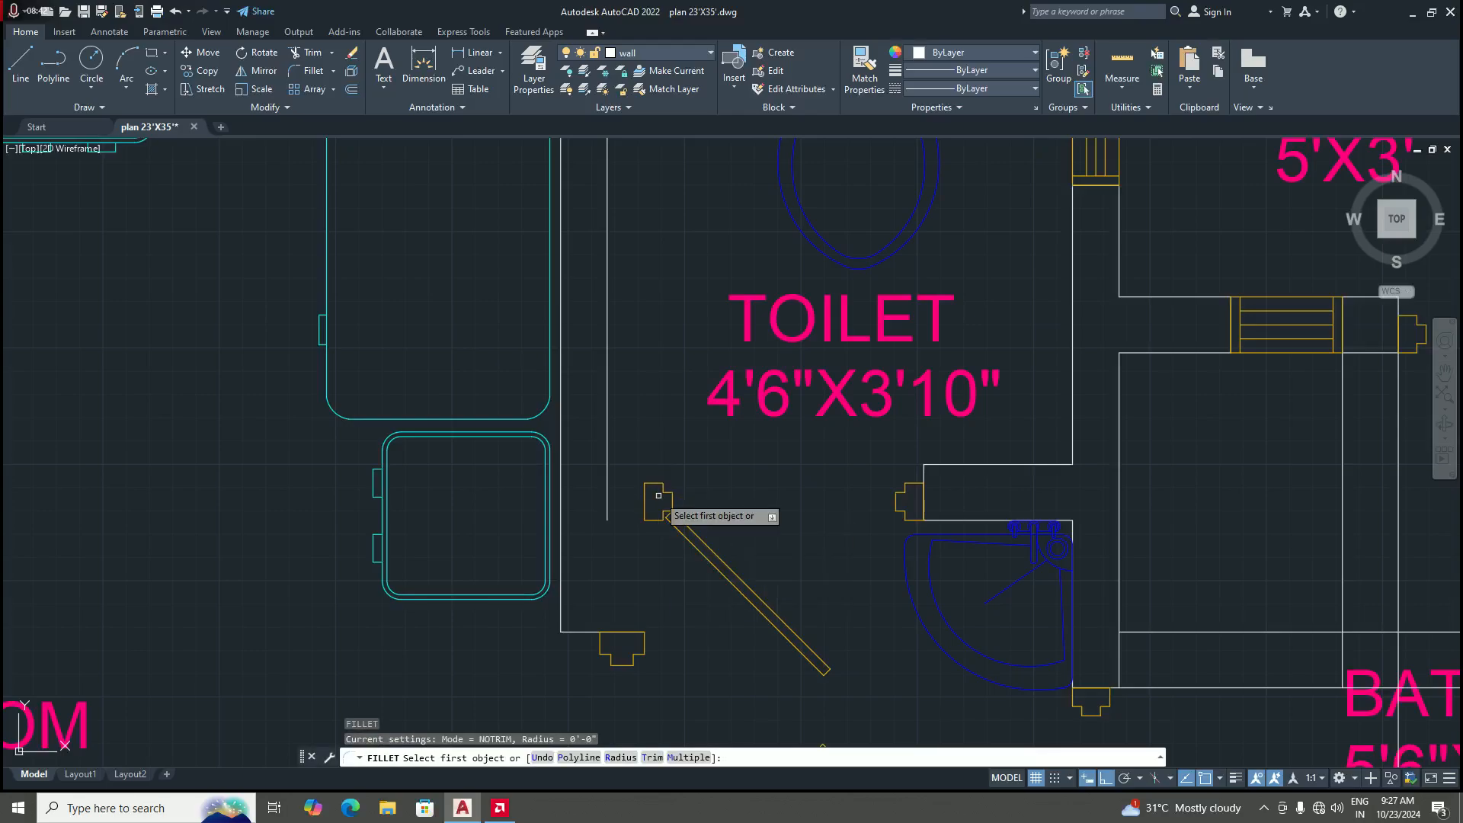
{"action": "type", "text": "r"}
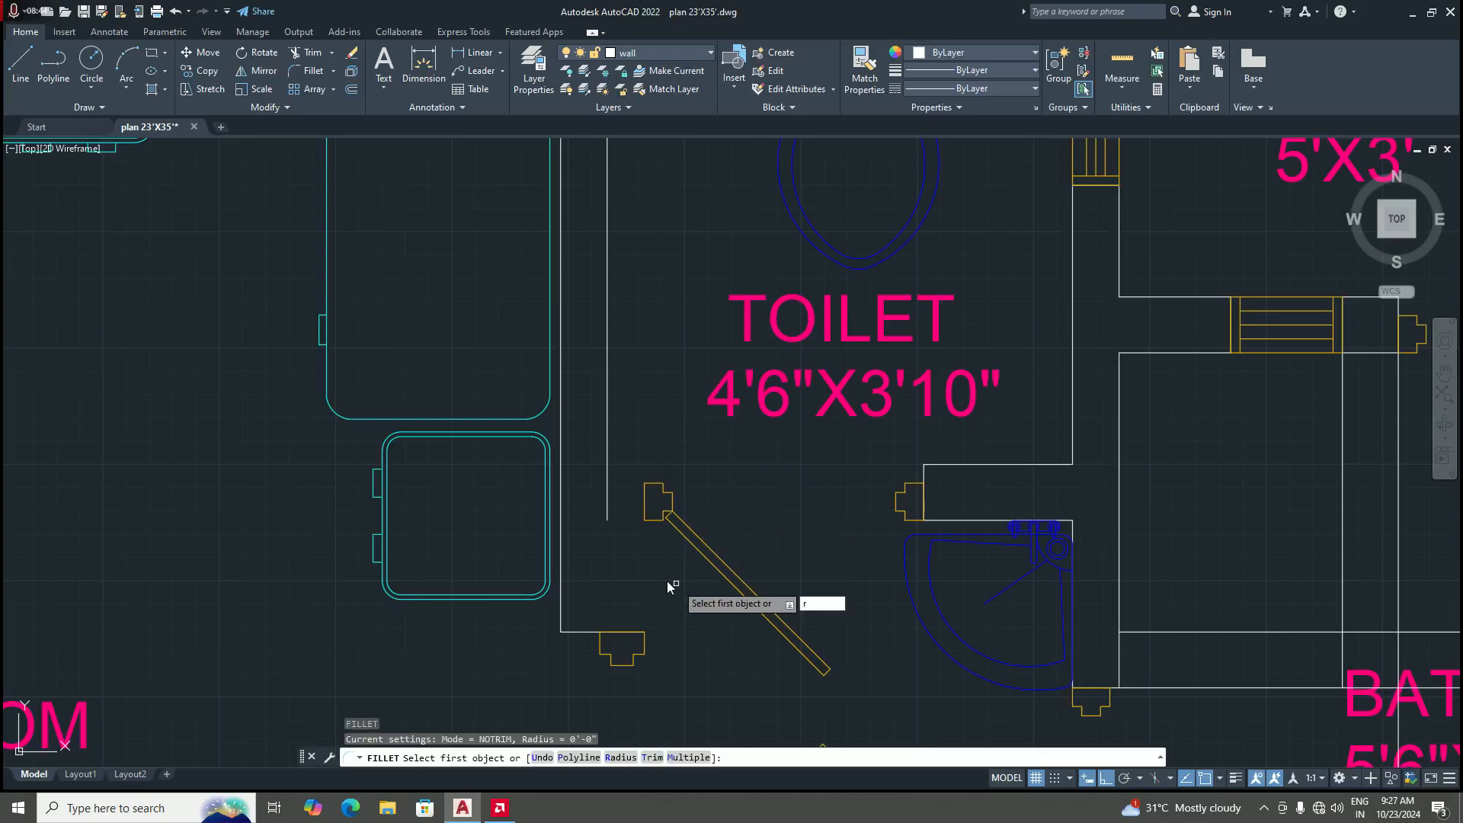
{"action": "key", "text": "Return"}
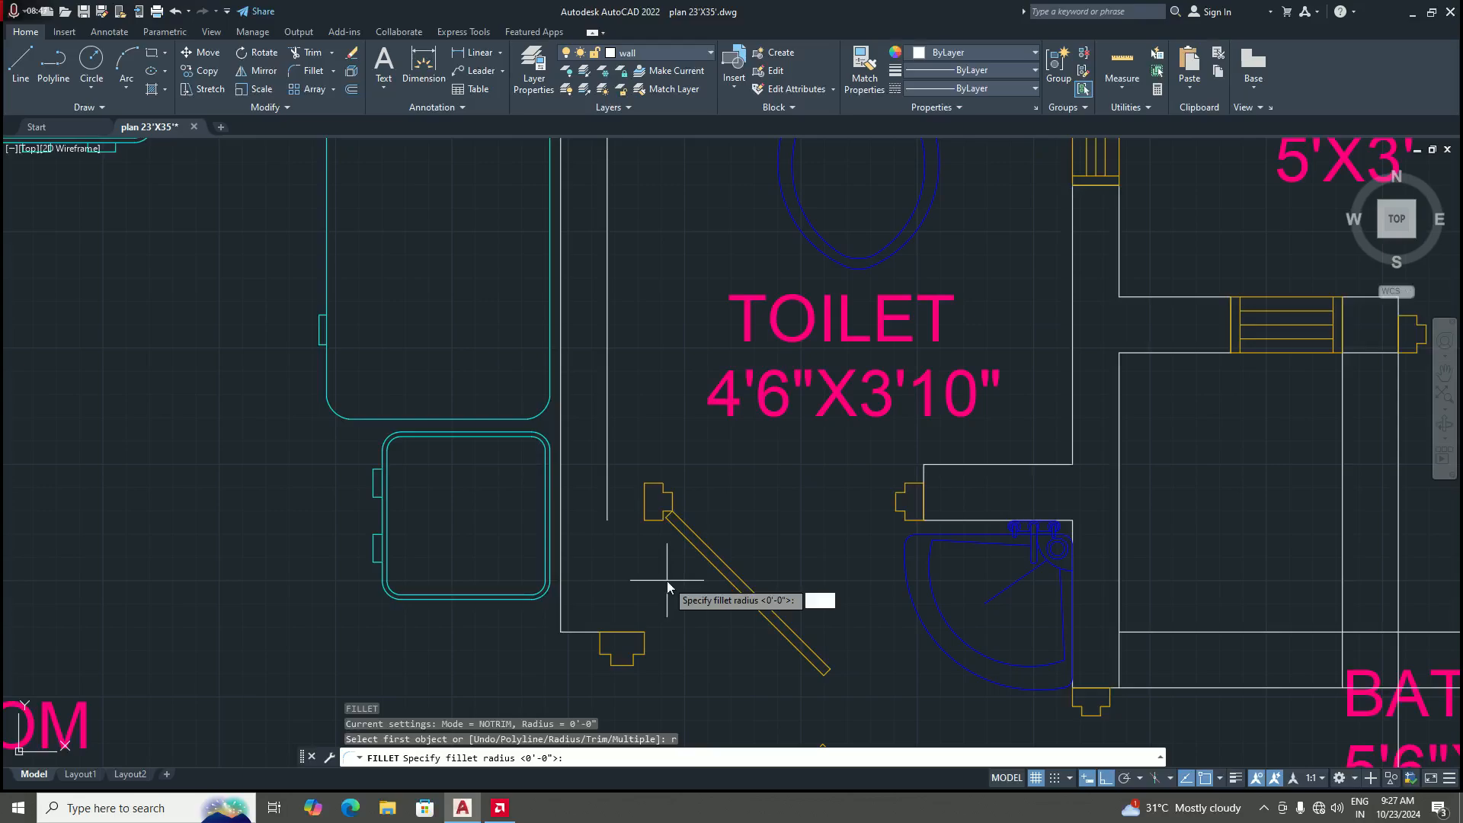
{"action": "key", "text": "Return"}
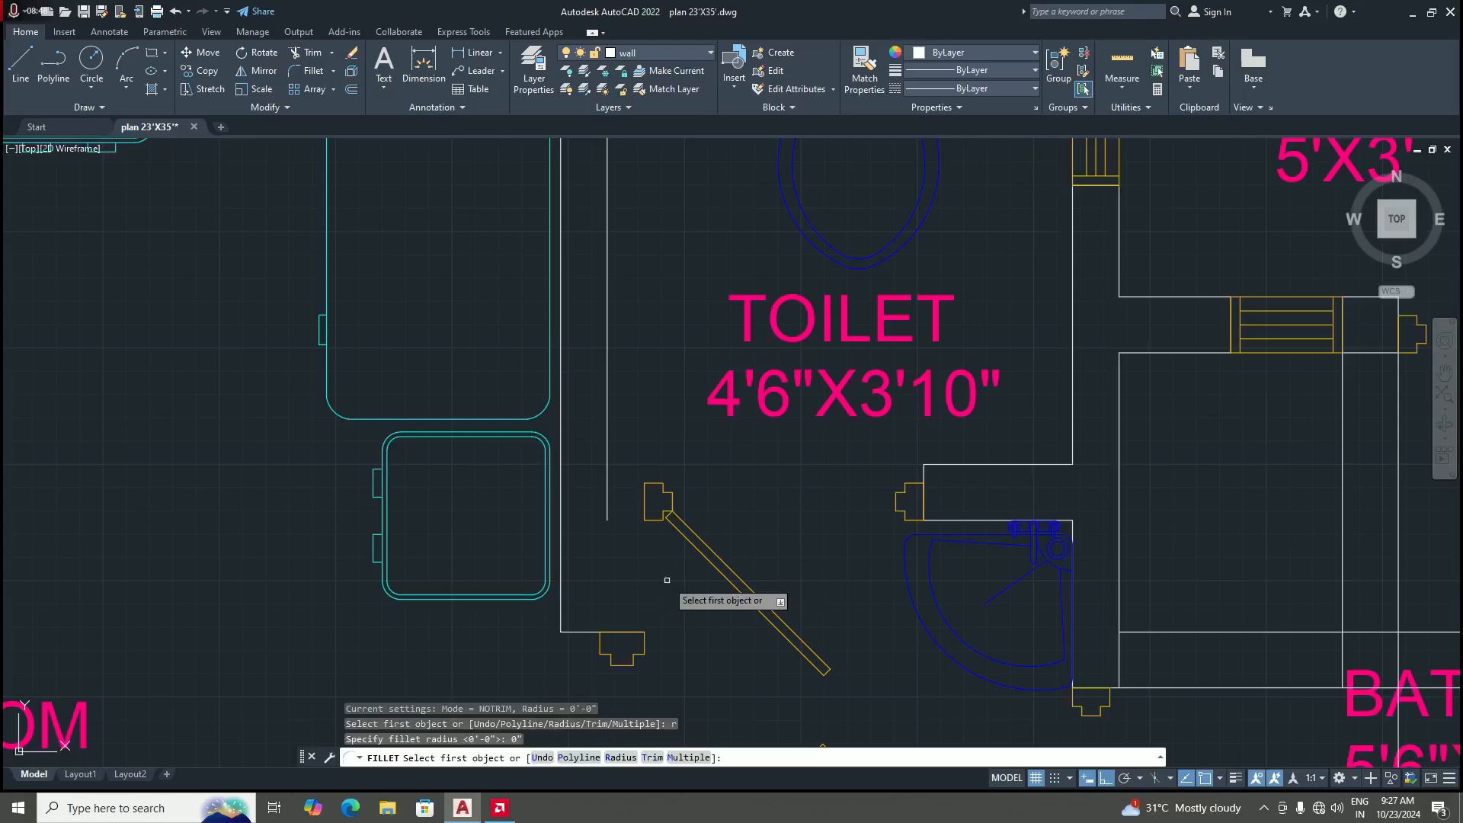
{"action": "left_click", "coordinate": [606, 502]}
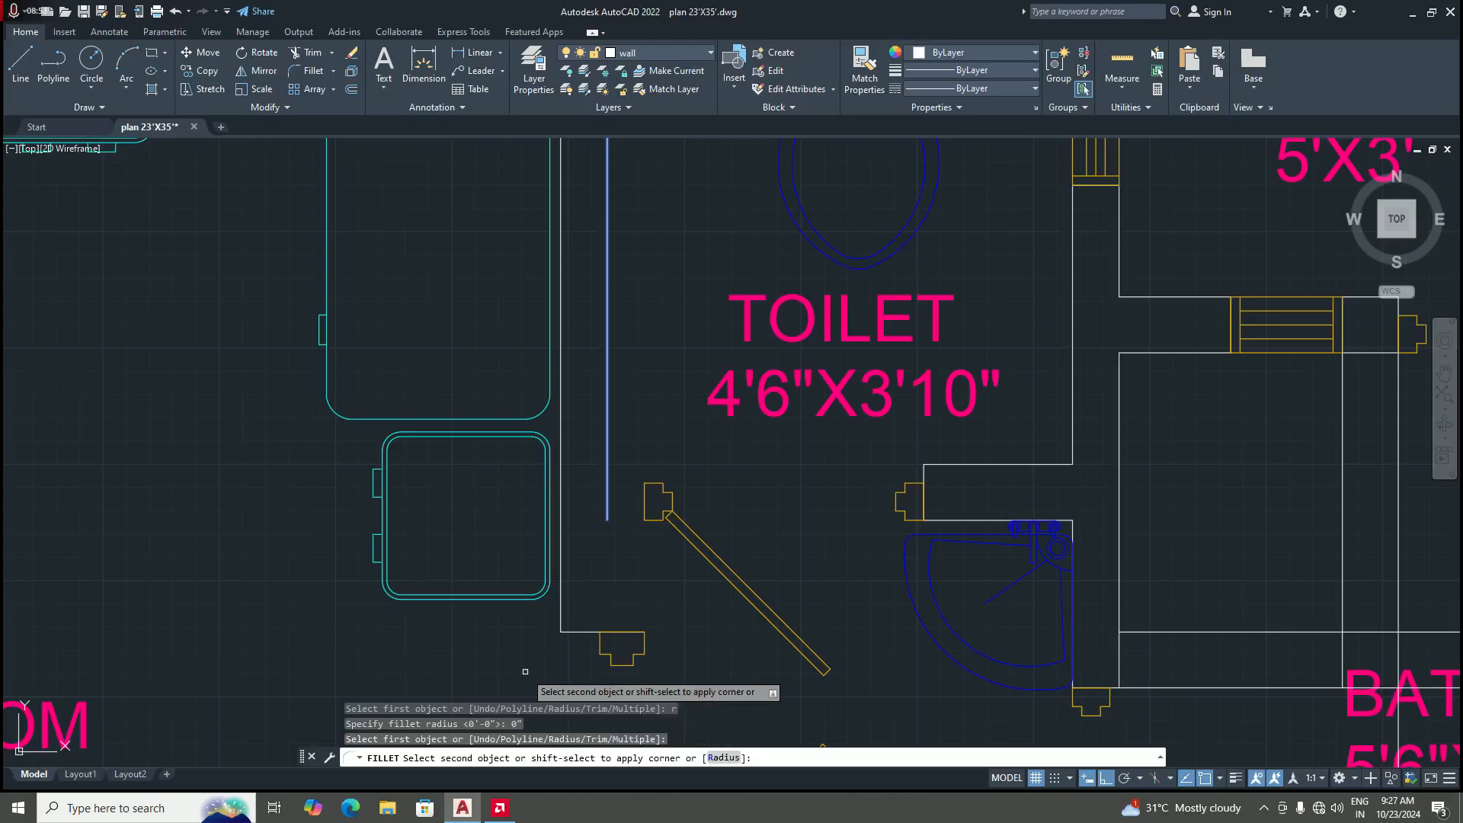
{"action": "scroll", "coordinate": [600, 652], "scroll_direction": "up", "scroll_amount": 2}
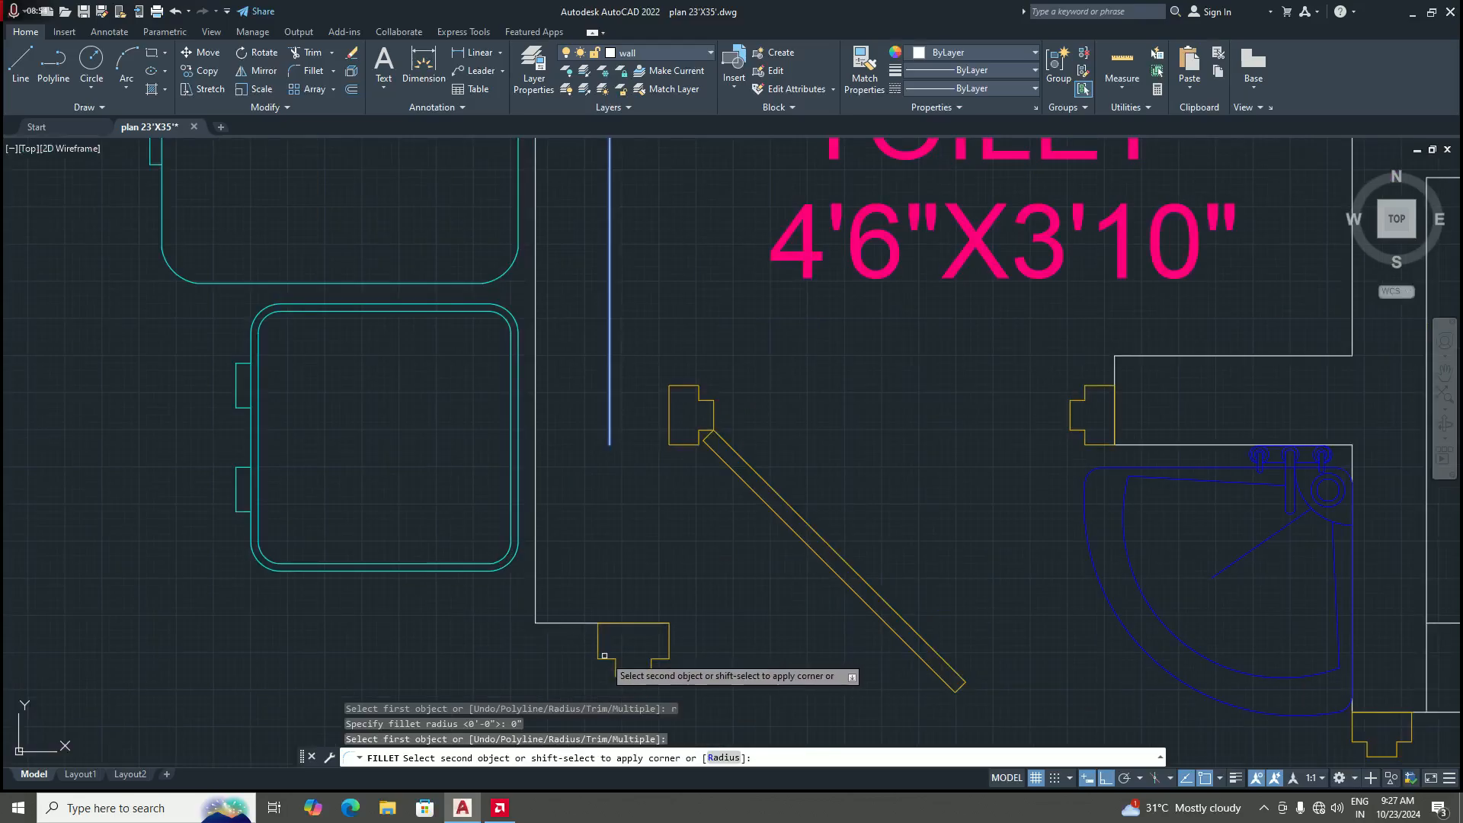
{"action": "left_click", "coordinate": [568, 622]}
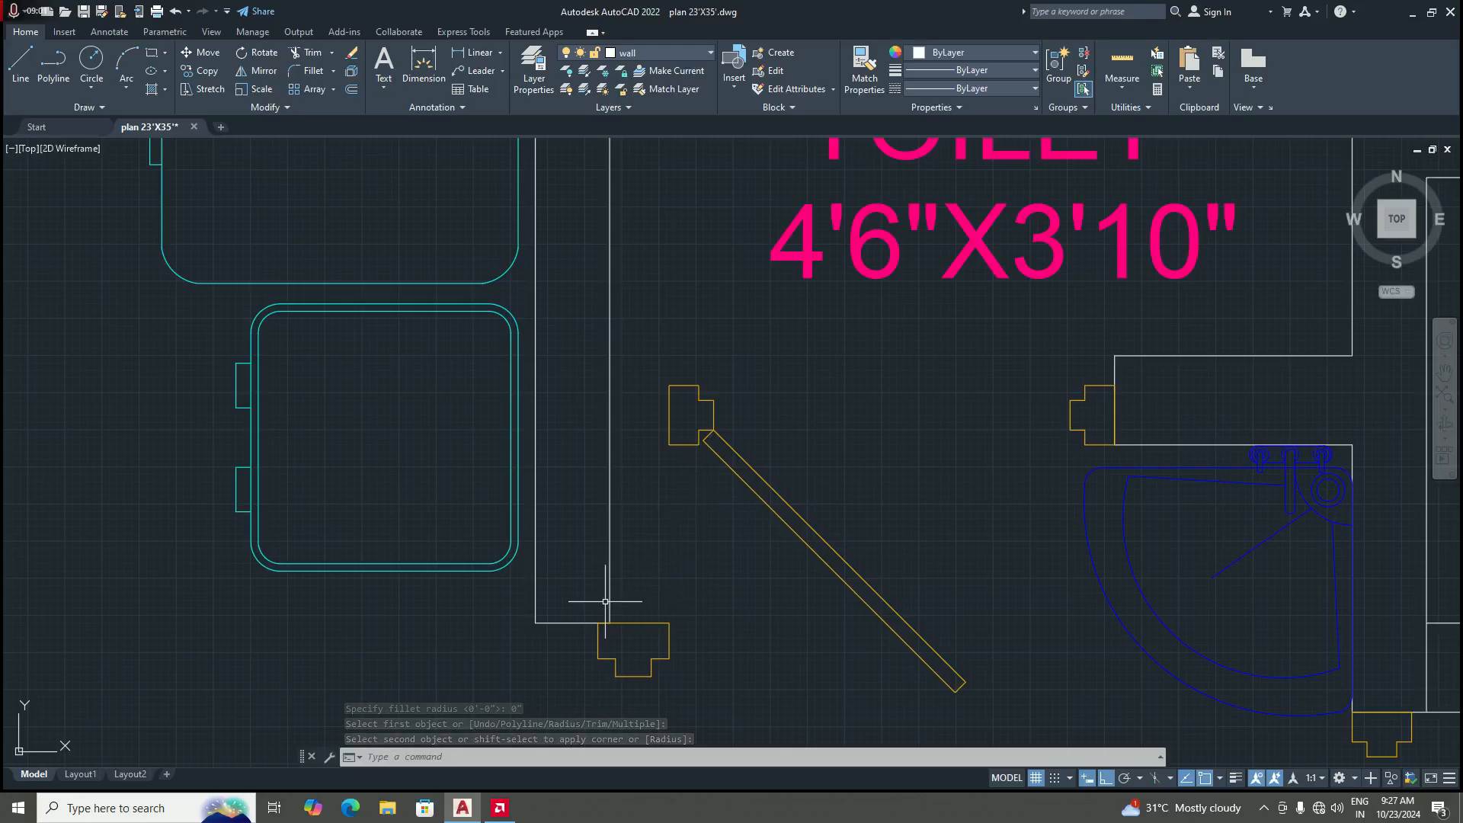
{"action": "scroll", "coordinate": [663, 571], "scroll_direction": "down", "scroll_amount": 8}
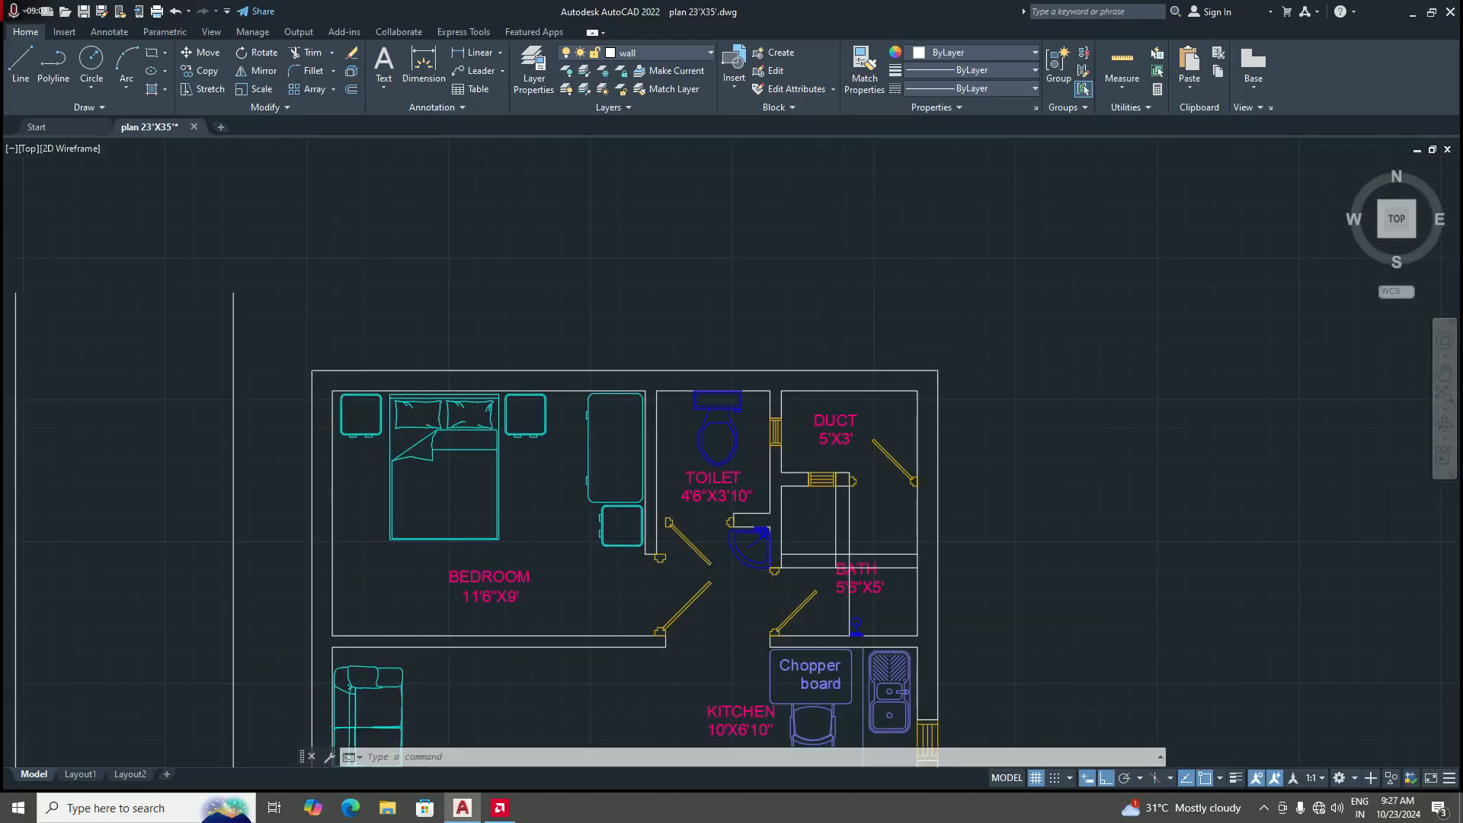
{"action": "scroll", "coordinate": [705, 619], "scroll_direction": "up", "scroll_amount": 2}
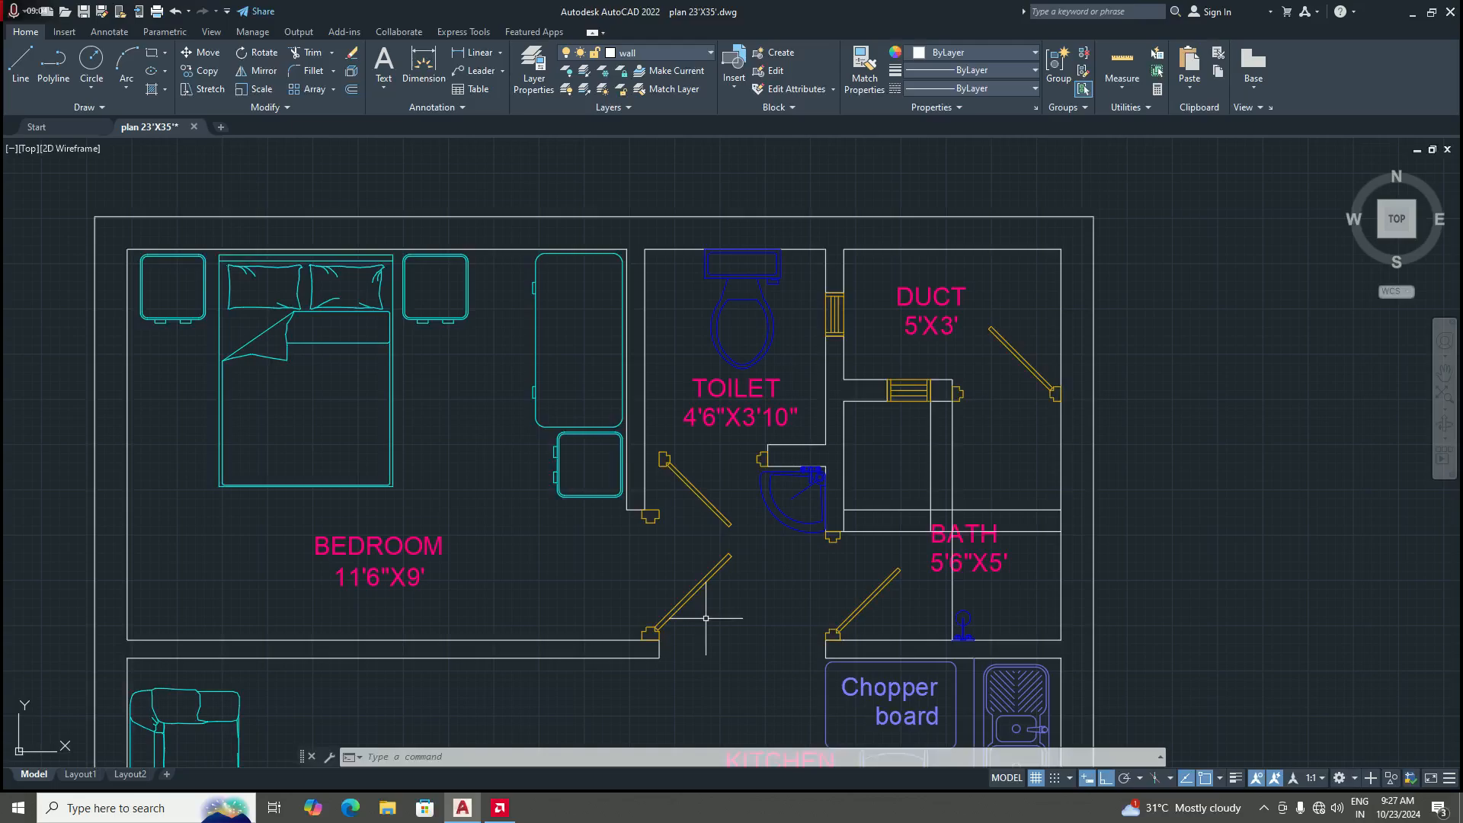
{"action": "scroll", "coordinate": [630, 556], "scroll_direction": "up", "scroll_amount": 2}
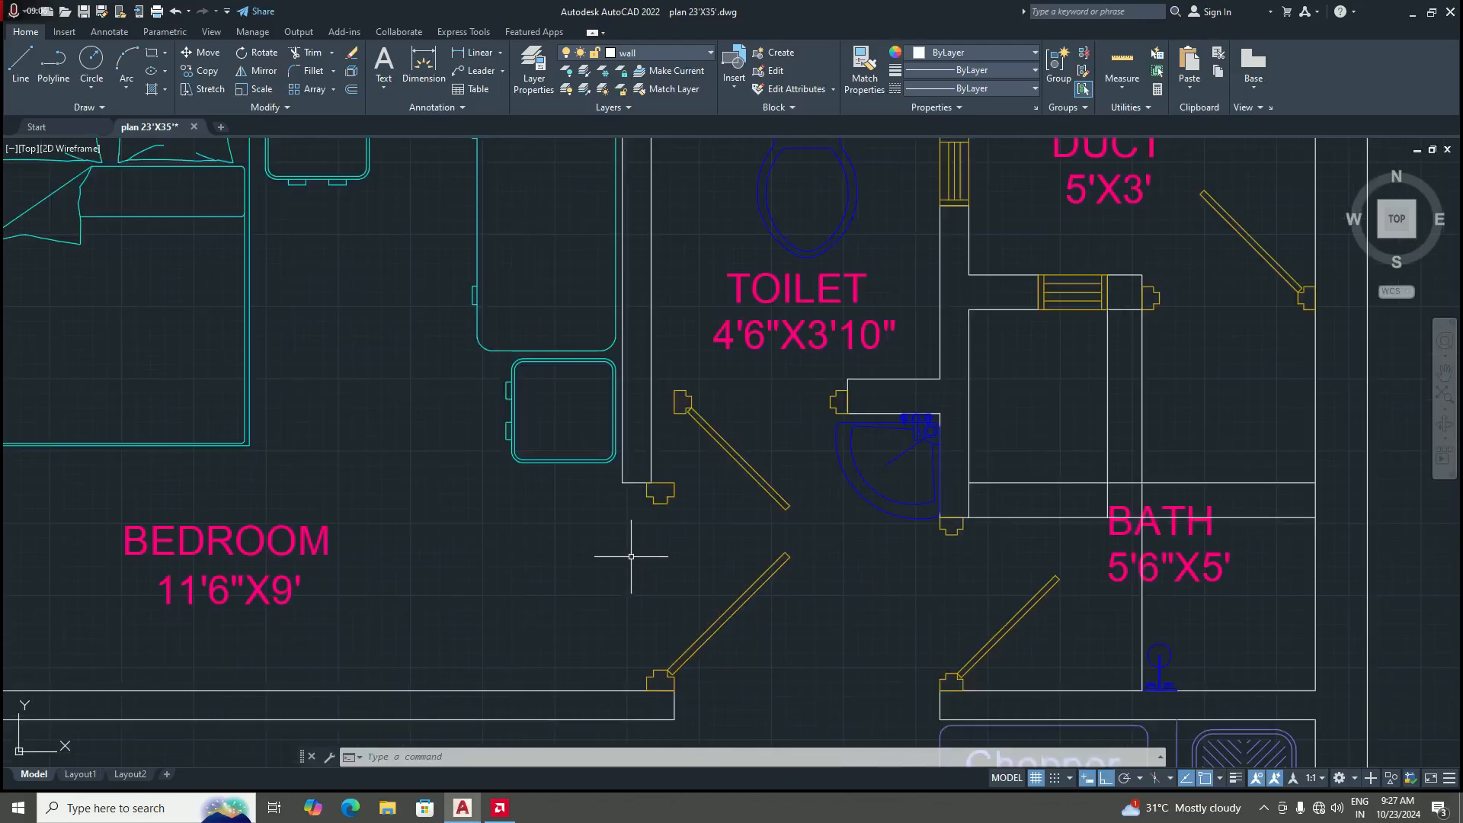
{"action": "type", "text": "M"}
{"action": "key", "text": "Return"}
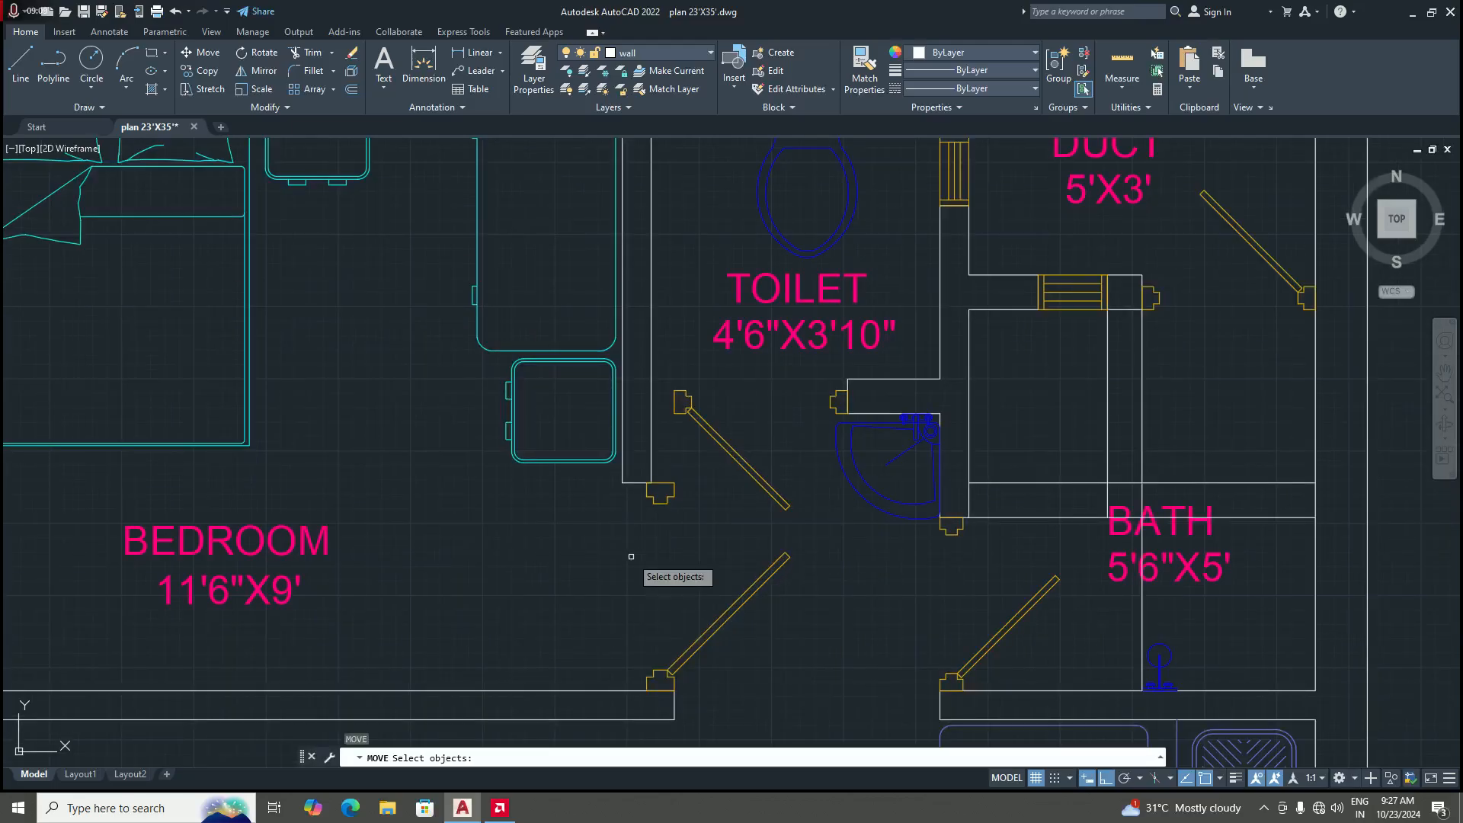
{"action": "left_click", "coordinate": [729, 614]}
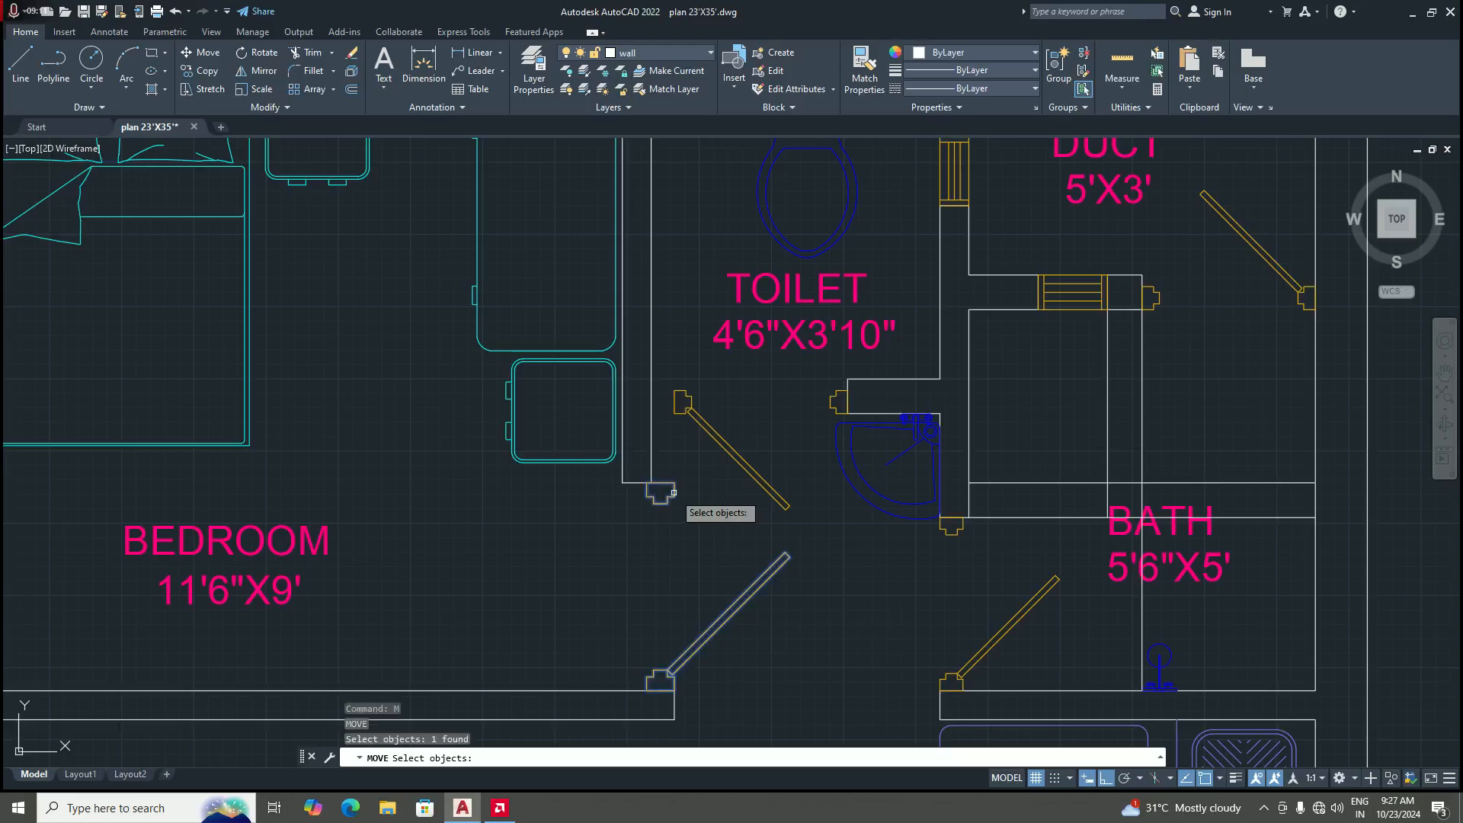
{"action": "key", "text": "Return"}
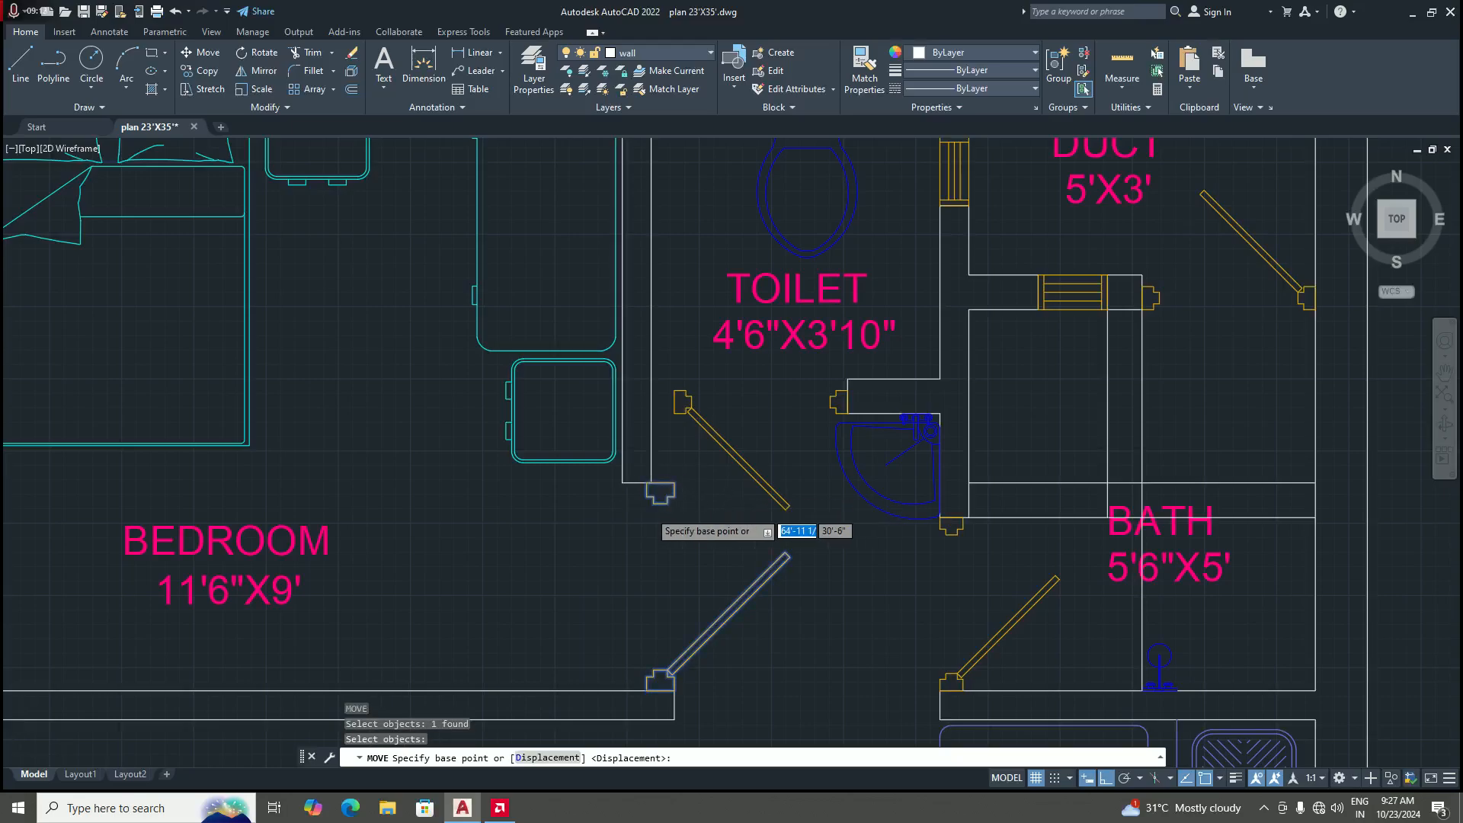
{"action": "scroll", "coordinate": [663, 491], "scroll_direction": "up", "scroll_amount": 3}
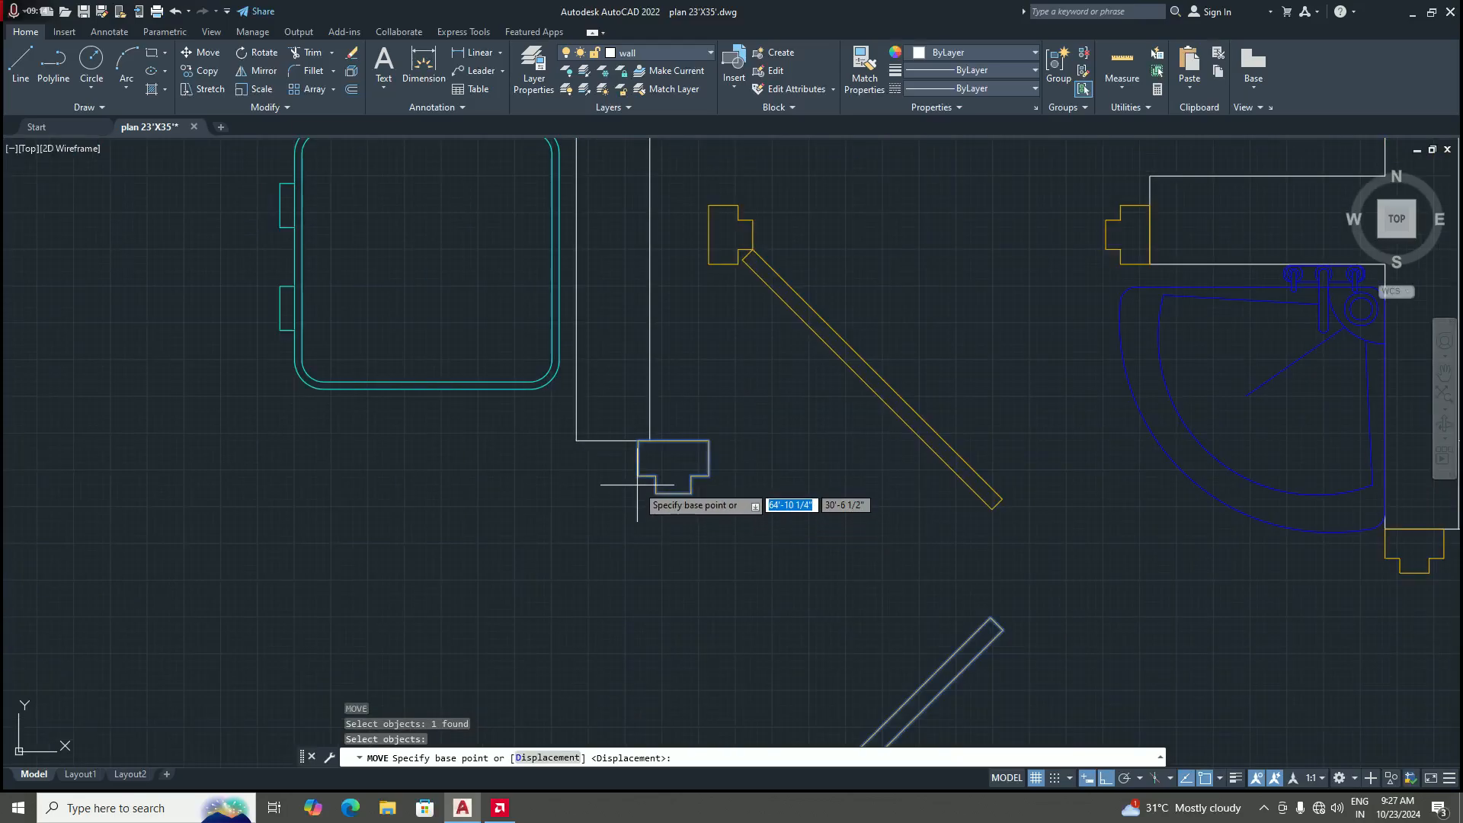
{"action": "key", "text": "Escape"}
{"action": "scroll", "coordinate": [670, 511], "scroll_direction": "down", "scroll_amount": 3}
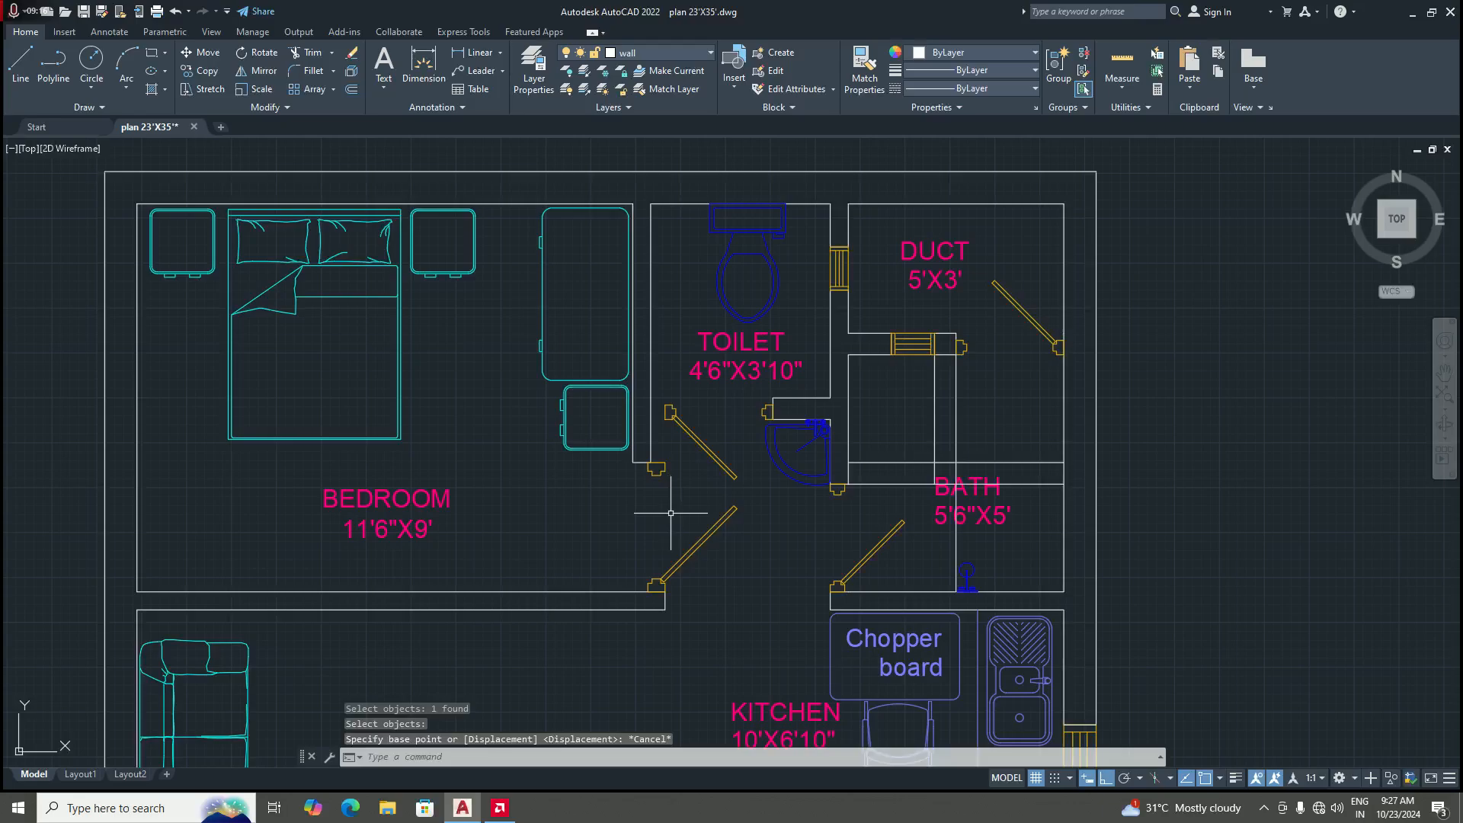
Step: Move the bedroom door with its frame from the upper jamb's top-left corner to the lower-left corner of the bedroom–toilet wall
{"action": "right_click", "coordinate": [670, 514]}
{"action": "left_click", "coordinate": [682, 526]}
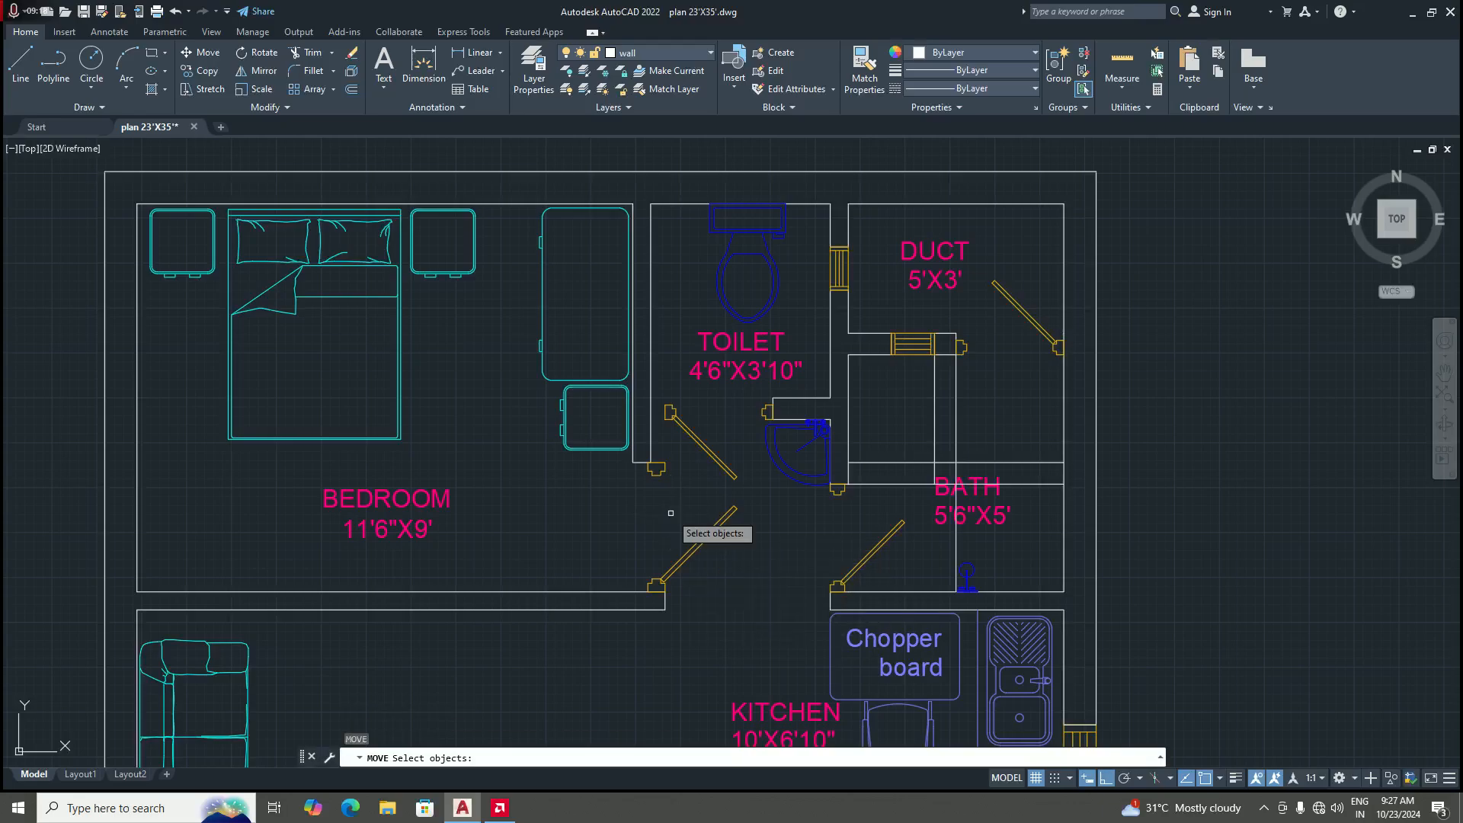
{"action": "scroll", "coordinate": [659, 503], "scroll_direction": "up", "scroll_amount": 5}
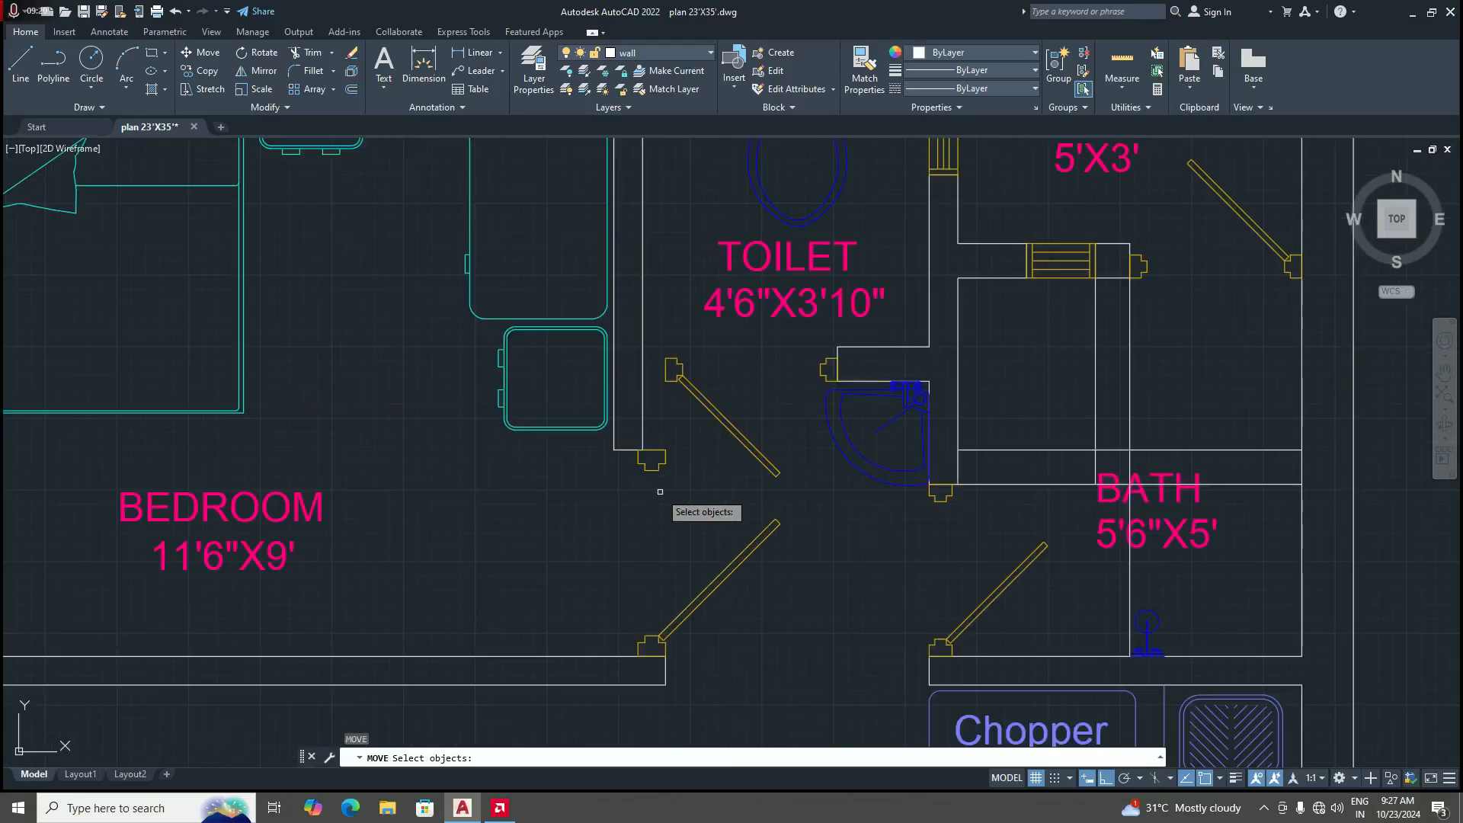
{"action": "left_click", "coordinate": [663, 447]}
{"action": "scroll", "coordinate": [667, 481], "scroll_direction": "down", "scroll_amount": 2}
{"action": "scroll", "coordinate": [679, 507], "scroll_direction": "up", "scroll_amount": 1}
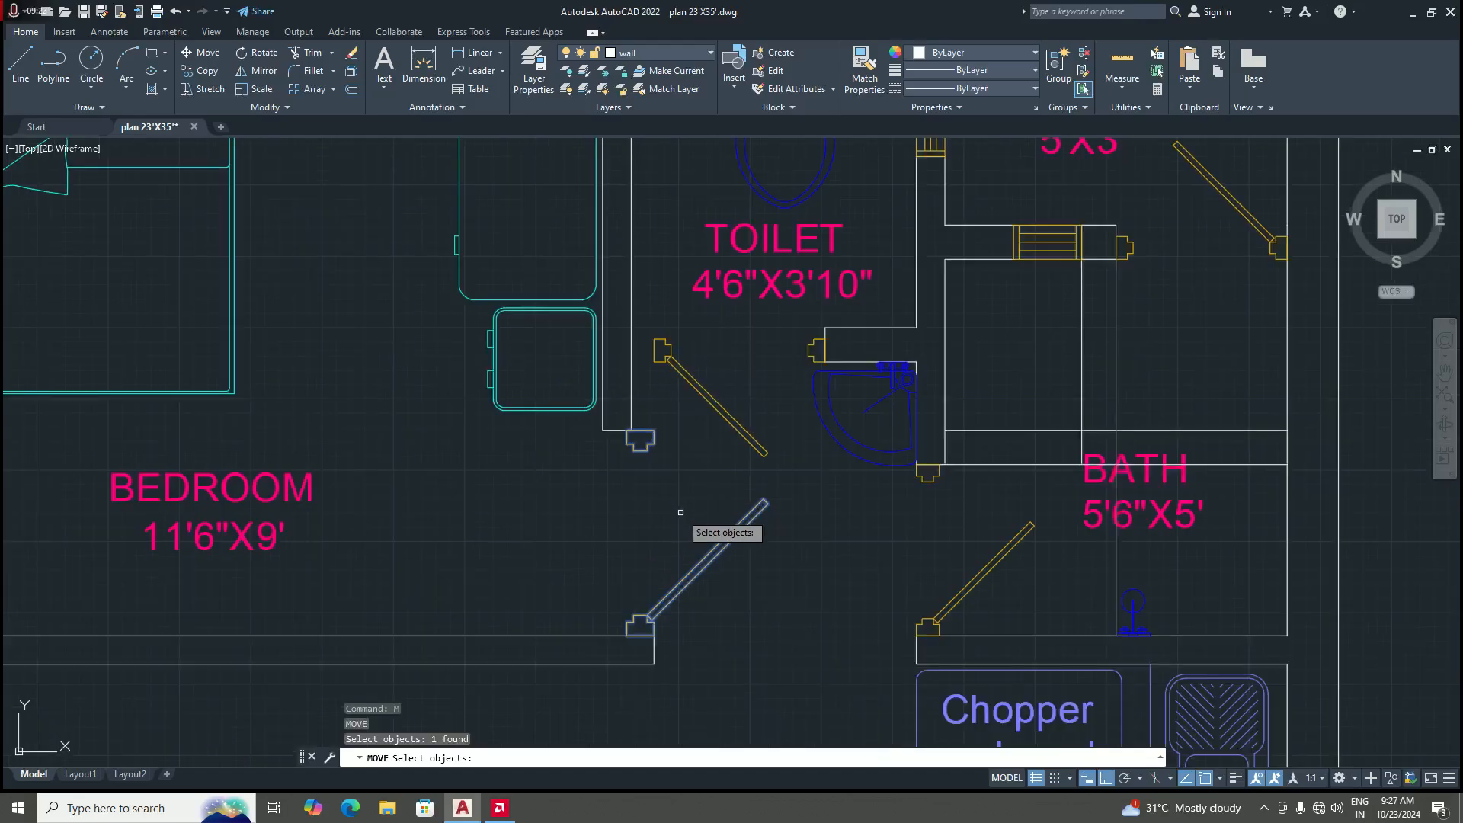
{"action": "key", "text": "Return"}
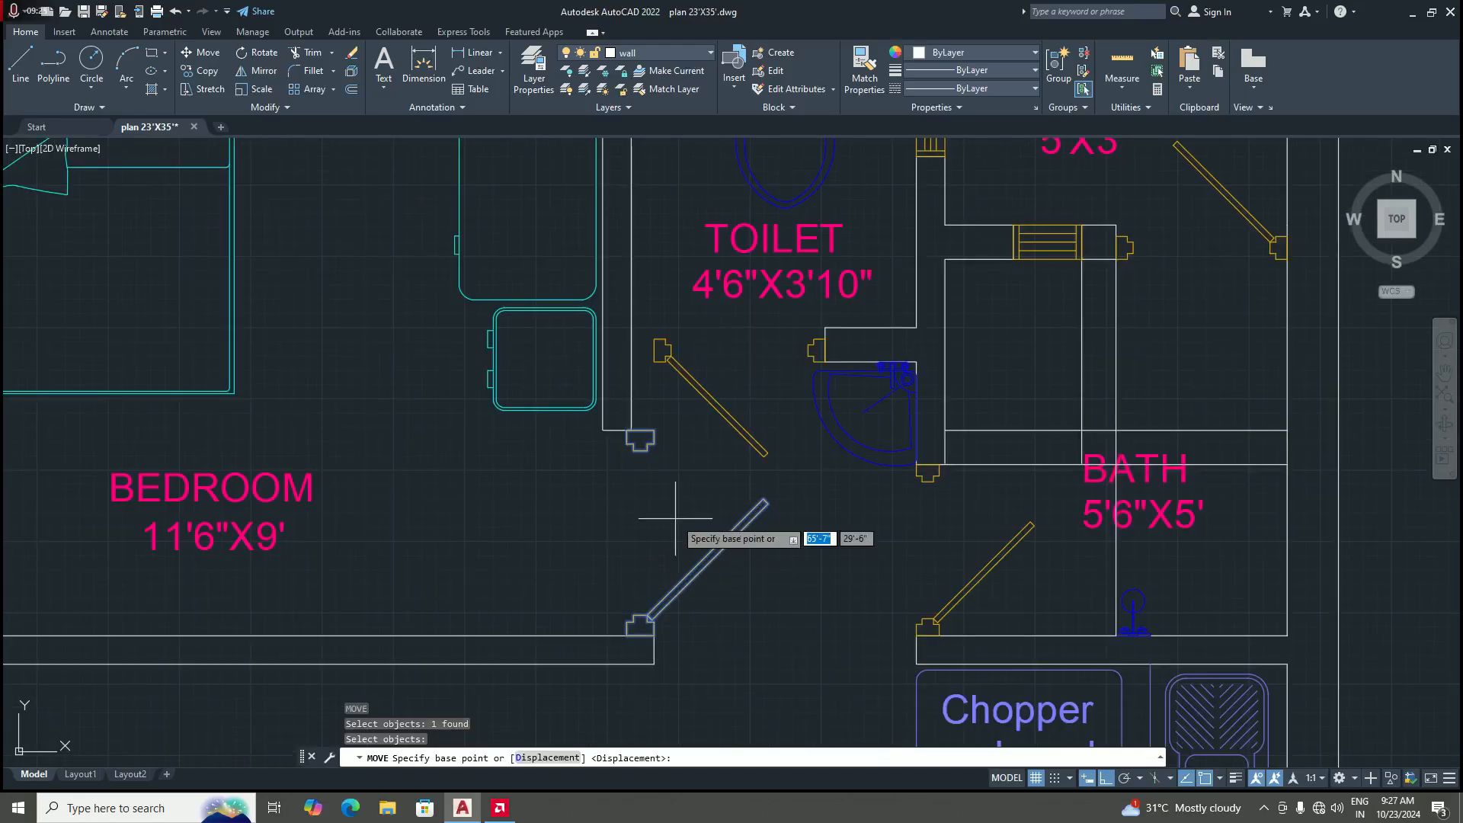
{"action": "scroll", "coordinate": [618, 454], "scroll_direction": "up", "scroll_amount": 2}
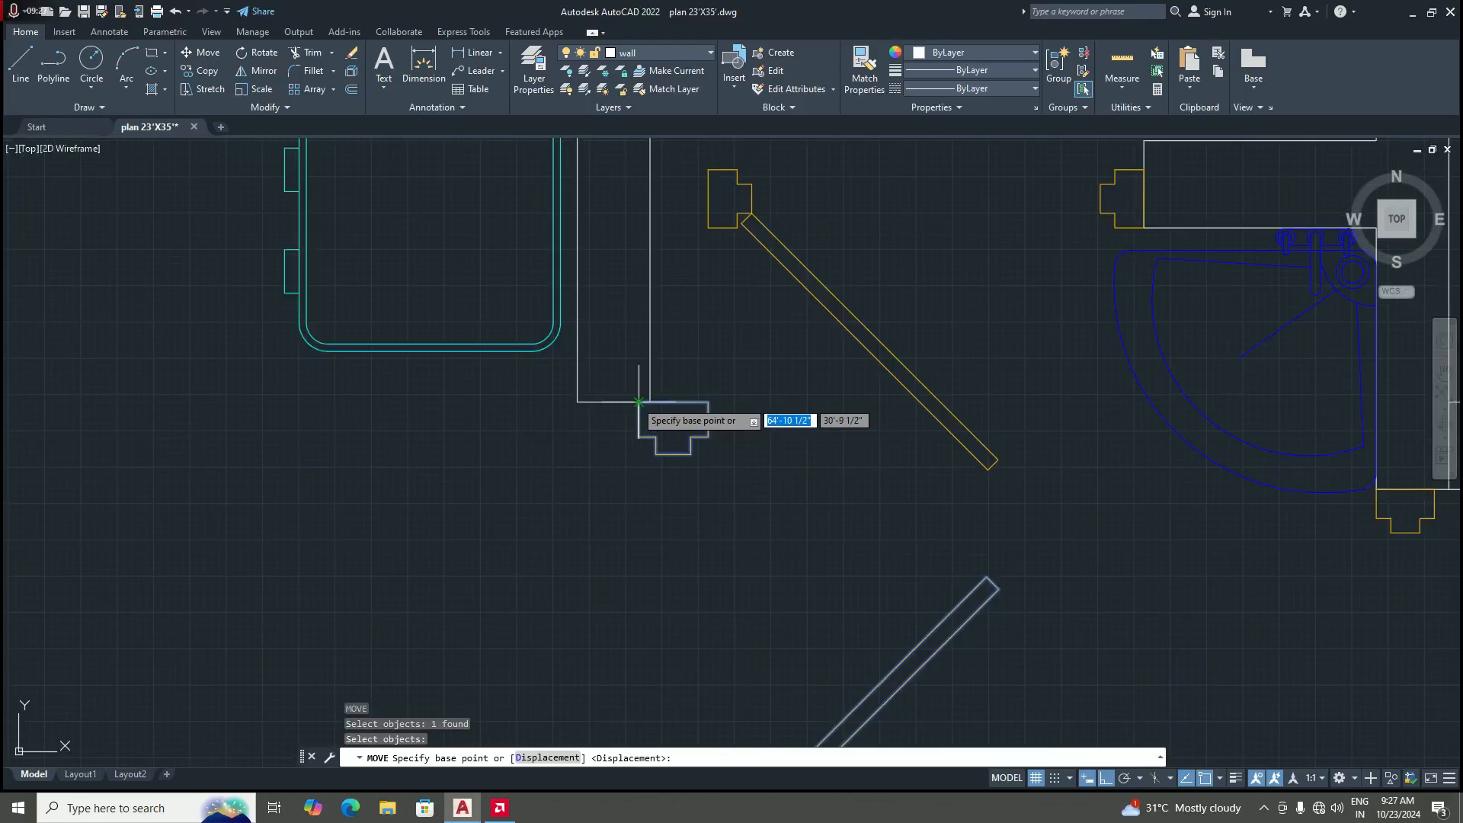
{"action": "left_click", "coordinate": [639, 402]}
{"action": "left_click", "coordinate": [577, 402]}
{"action": "scroll", "coordinate": [609, 491], "scroll_direction": "down", "scroll_amount": 5}
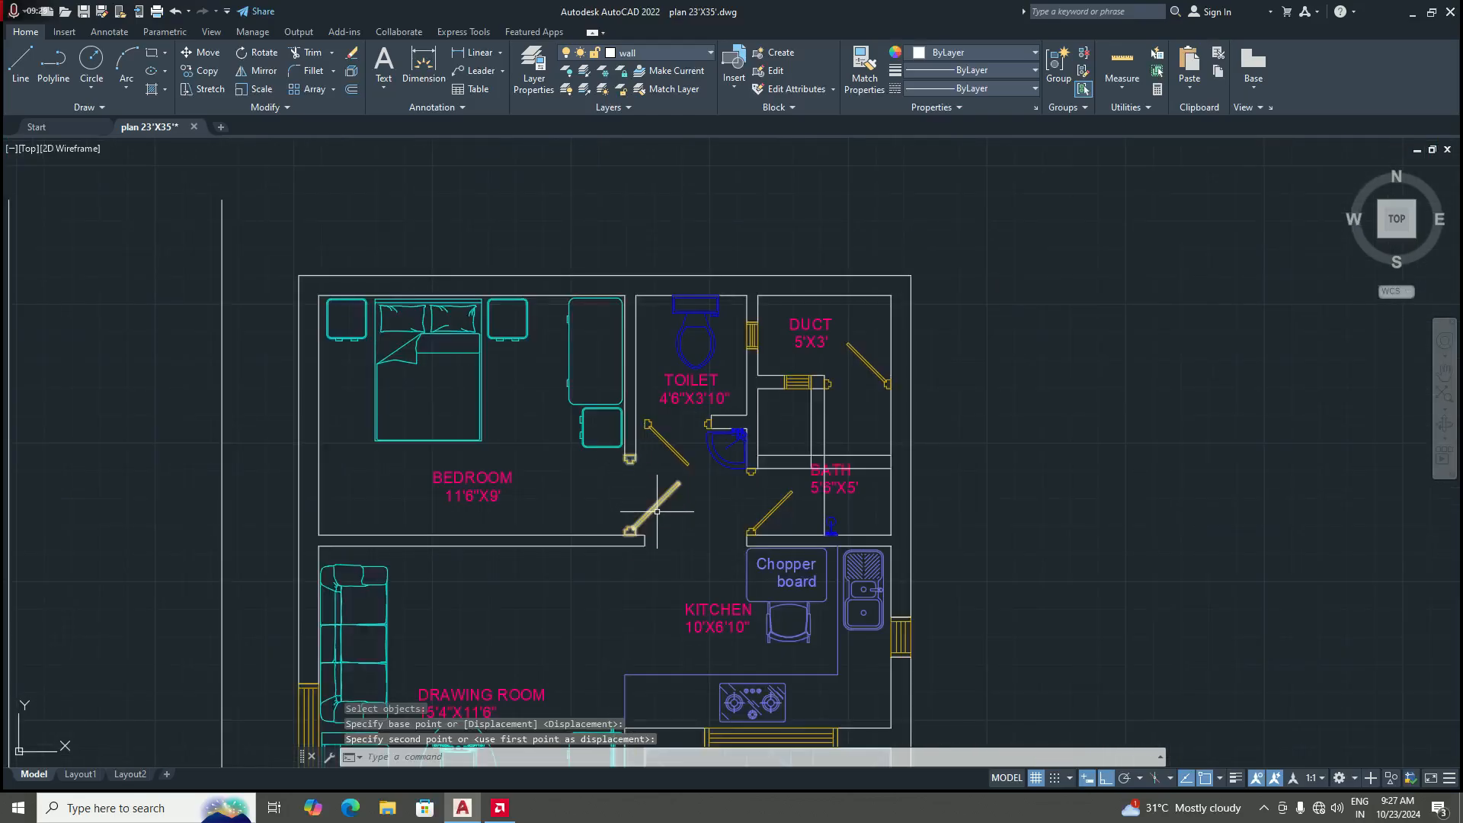
Step: Delete the corner washbasin below the toilet's short projecting wall
{"action": "scroll", "coordinate": [671, 521], "scroll_direction": "up", "scroll_amount": 2}
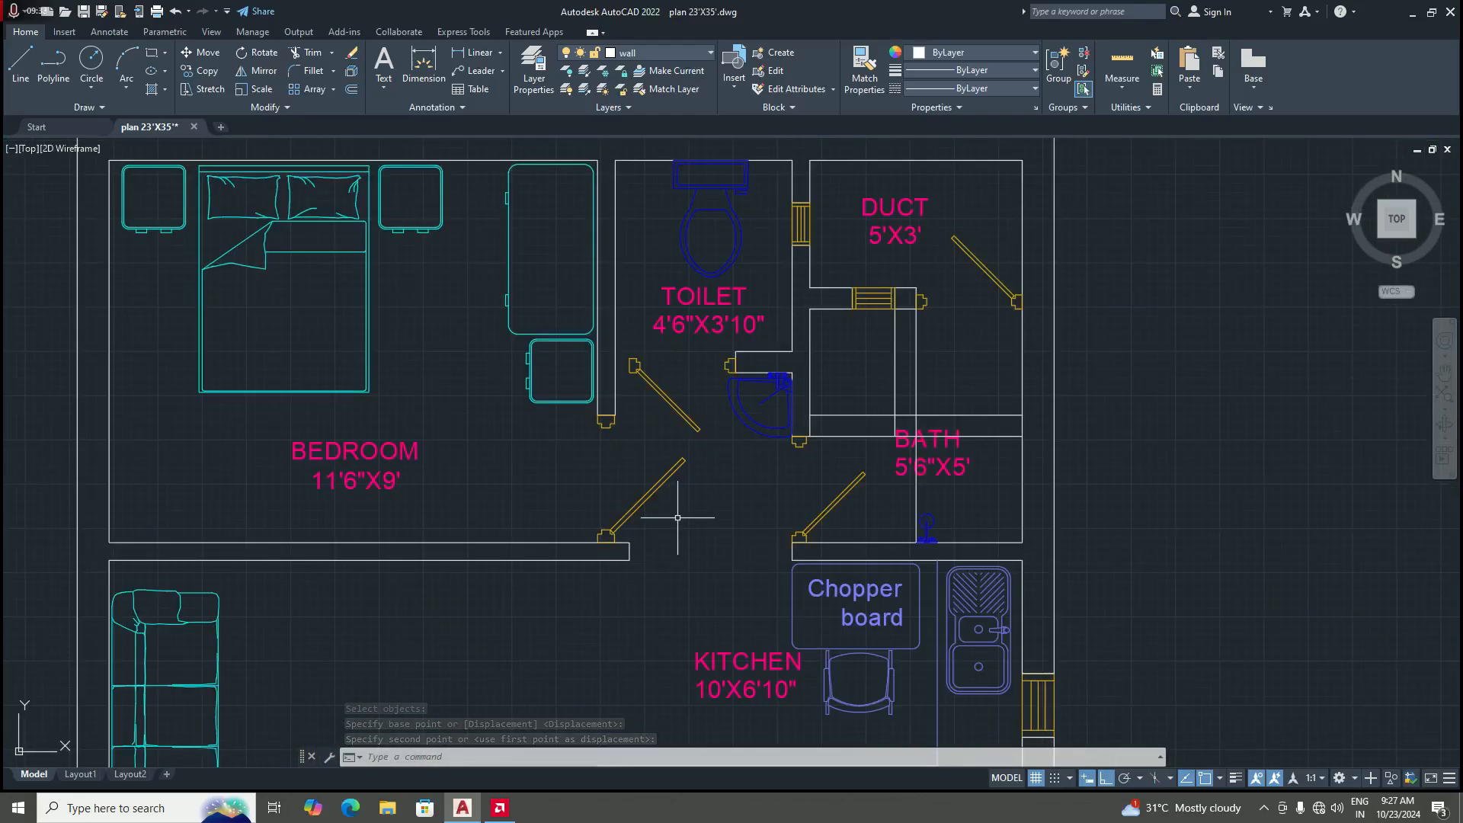
{"action": "scroll", "coordinate": [701, 411], "scroll_direction": "down", "scroll_amount": 3}
{"action": "scroll", "coordinate": [728, 390], "scroll_direction": "up", "scroll_amount": 3}
{"action": "scroll", "coordinate": [724, 390], "scroll_direction": "down", "scroll_amount": 2}
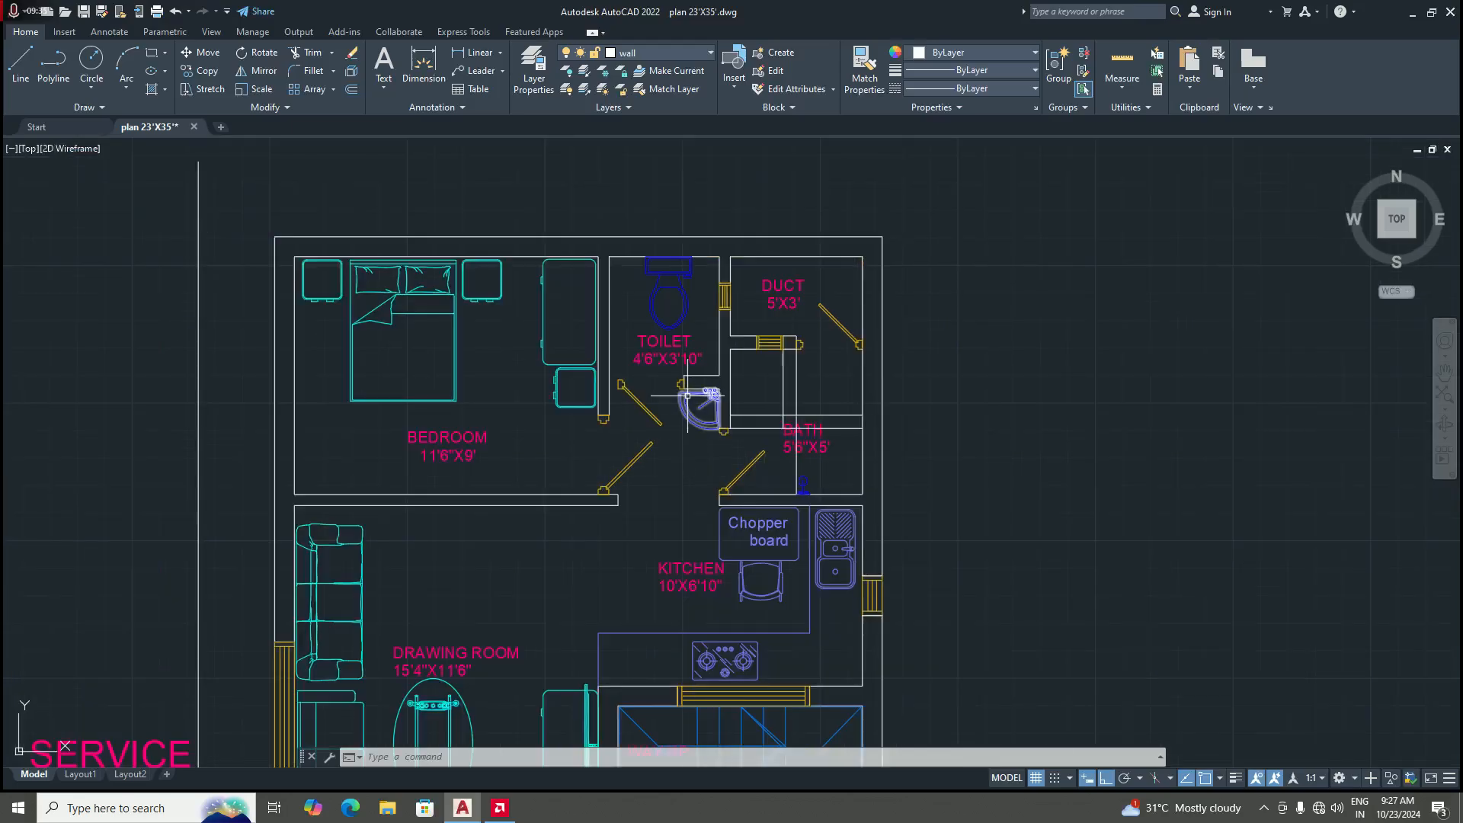
{"action": "scroll", "coordinate": [720, 393], "scroll_direction": "up", "scroll_amount": 4}
{"action": "left_click", "coordinate": [717, 395]}
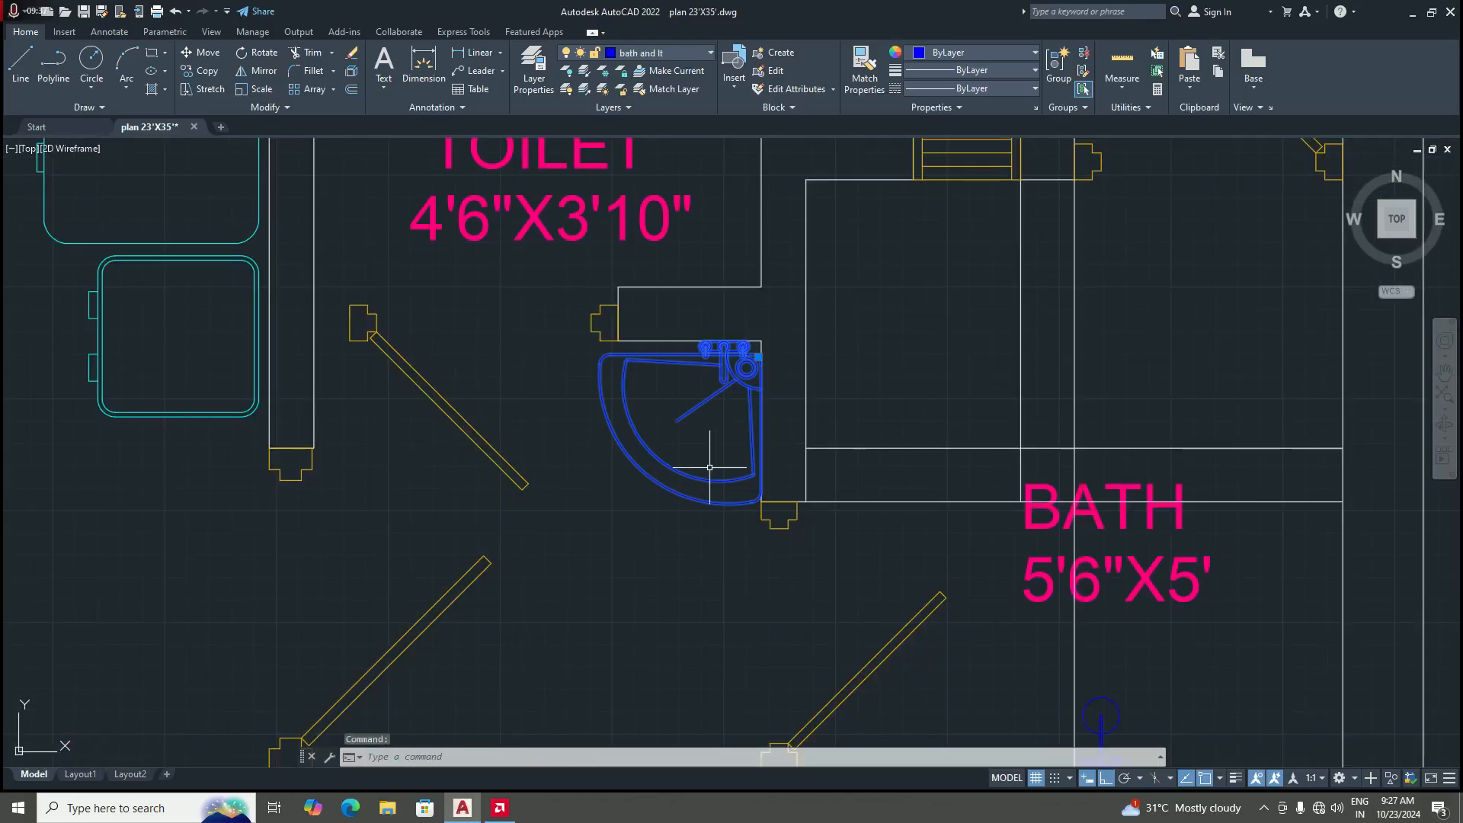
{"action": "key", "text": "Delete"}
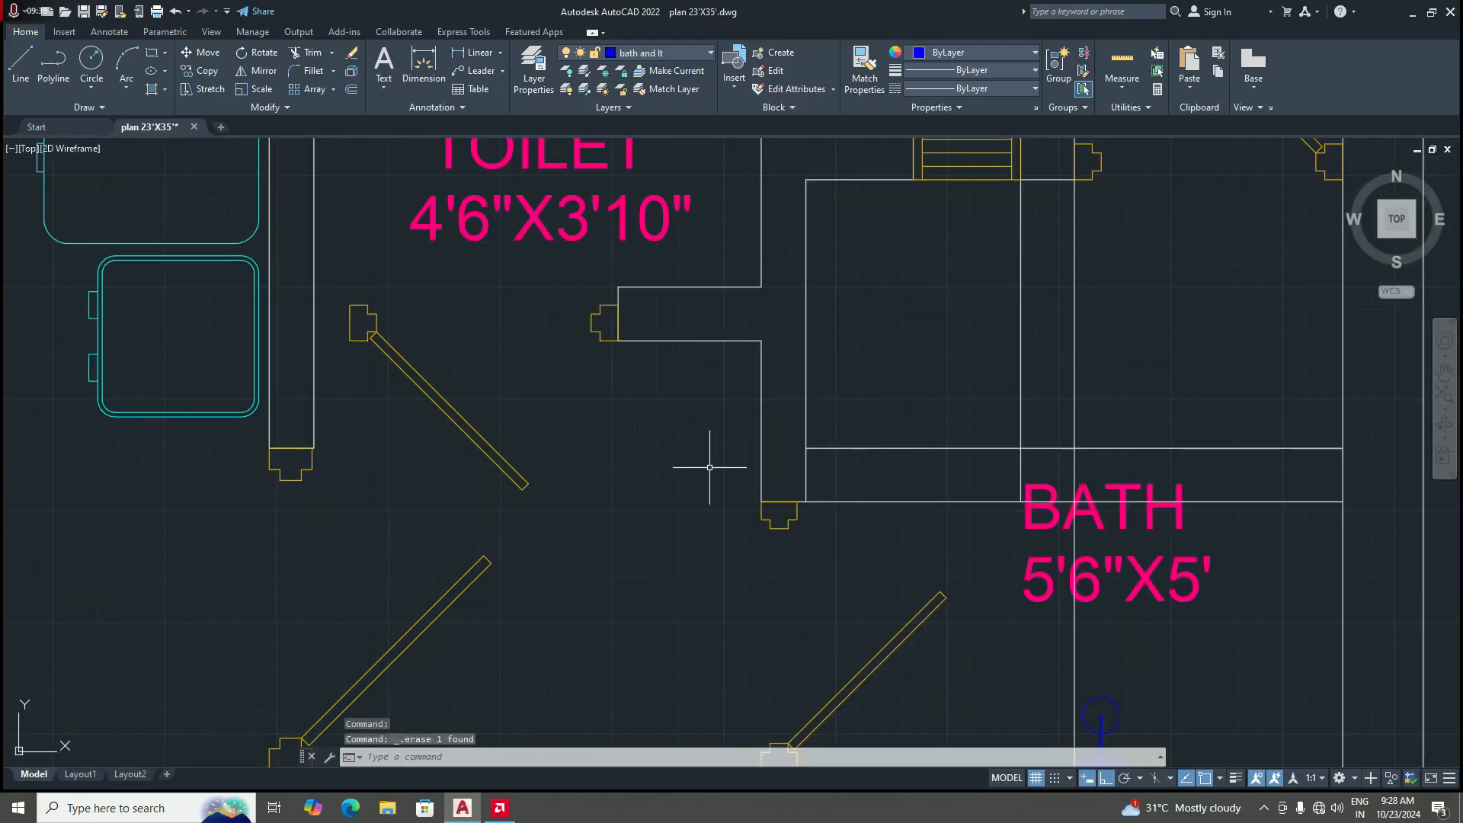
Step: Delete the toilet door together with its frame
{"action": "scroll", "coordinate": [709, 467], "scroll_direction": "down", "scroll_amount": 5}
{"action": "scroll", "coordinate": [604, 418], "scroll_direction": "up", "scroll_amount": 5}
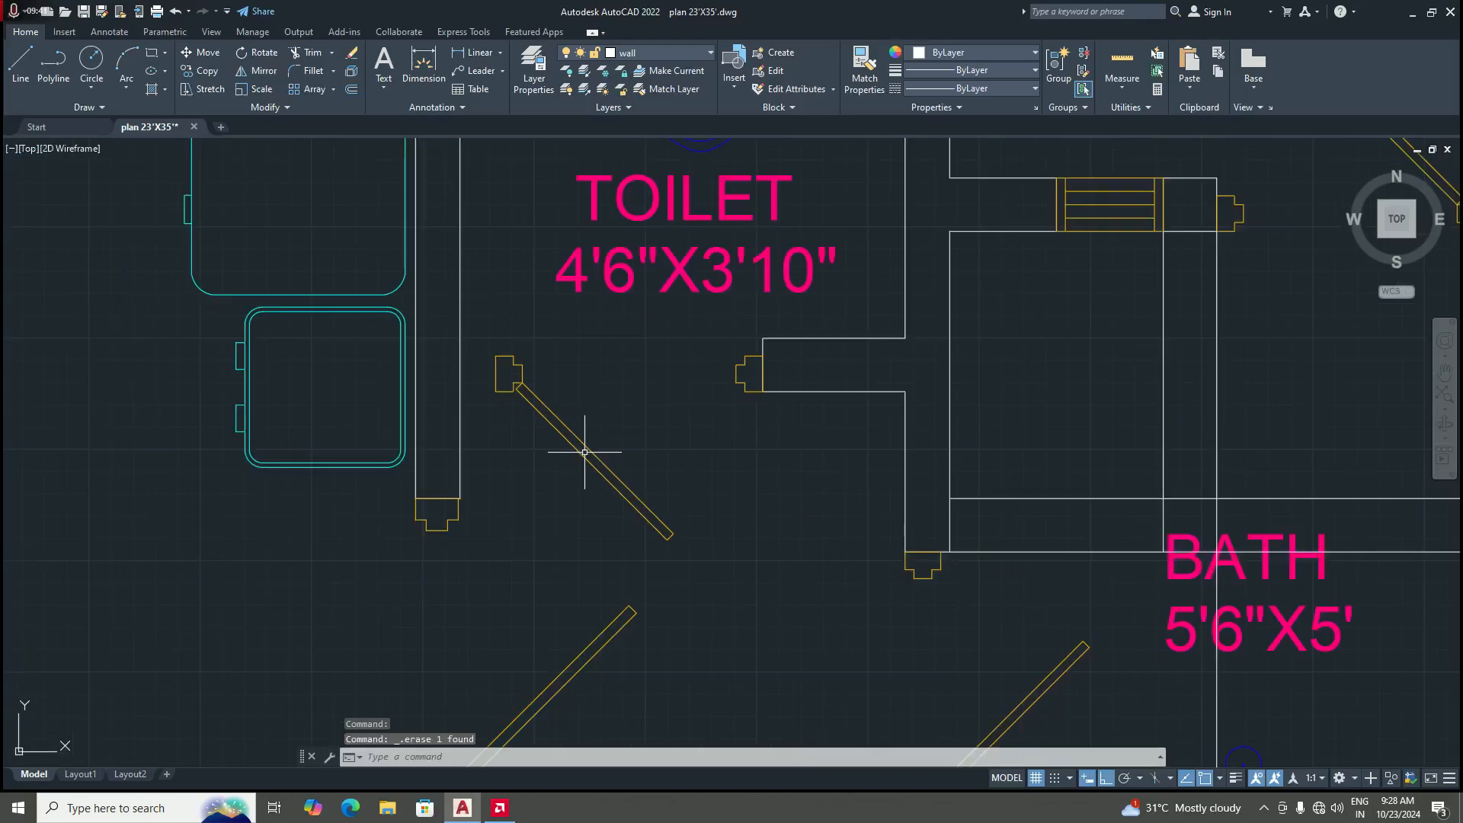
{"action": "scroll", "coordinate": [602, 450], "scroll_direction": "down", "scroll_amount": 6}
{"action": "scroll", "coordinate": [621, 450], "scroll_direction": "up", "scroll_amount": 2}
{"action": "left_click", "coordinate": [618, 447]}
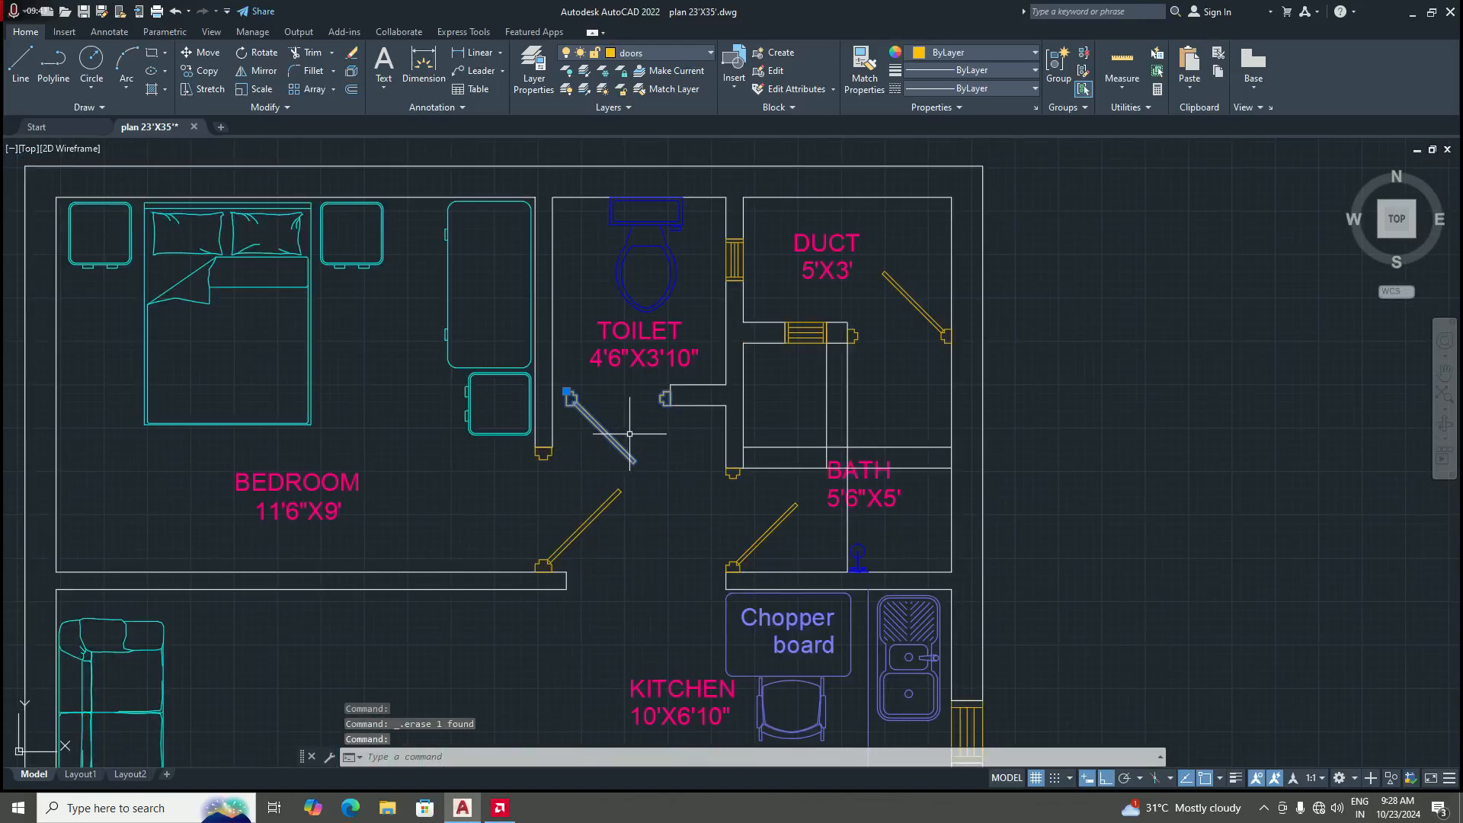
{"action": "key", "text": "Delete"}
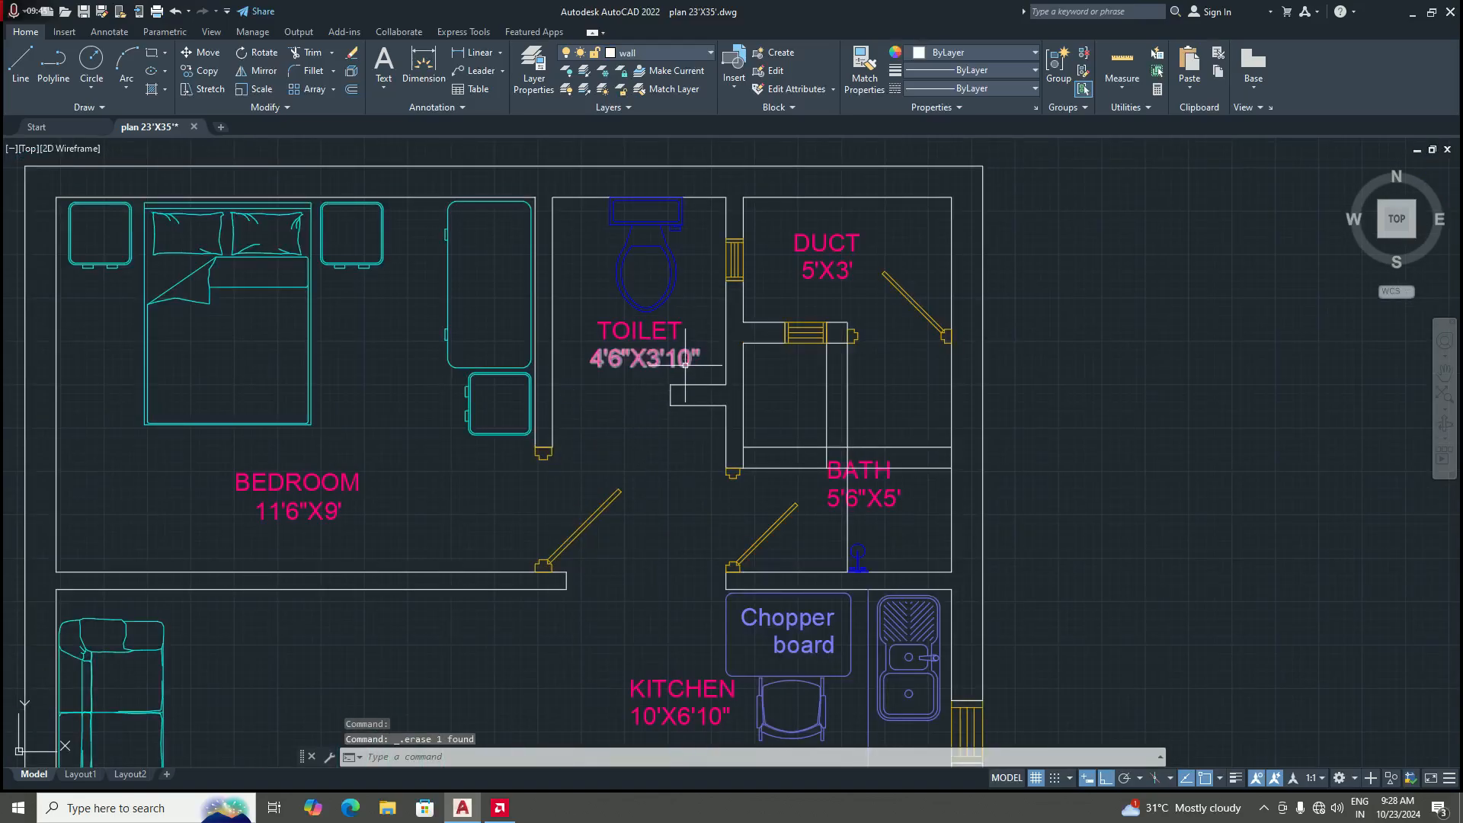
Step: Delete the three lines of the short wall stub projecting into the toilet beside the removed door
{"action": "scroll", "coordinate": [708, 381], "scroll_direction": "up", "scroll_amount": 2}
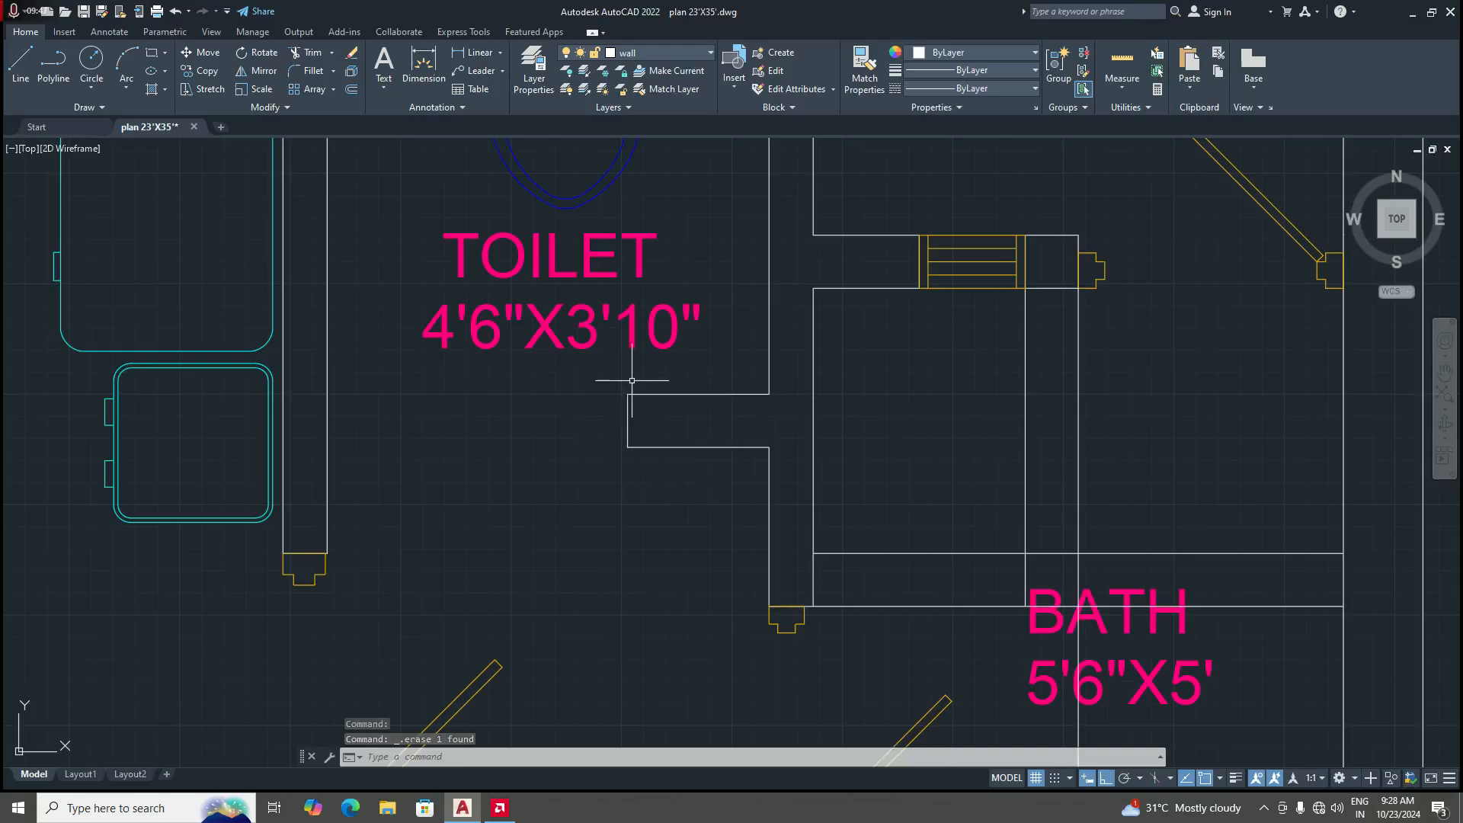
{"action": "left_click", "coordinate": [676, 490]}
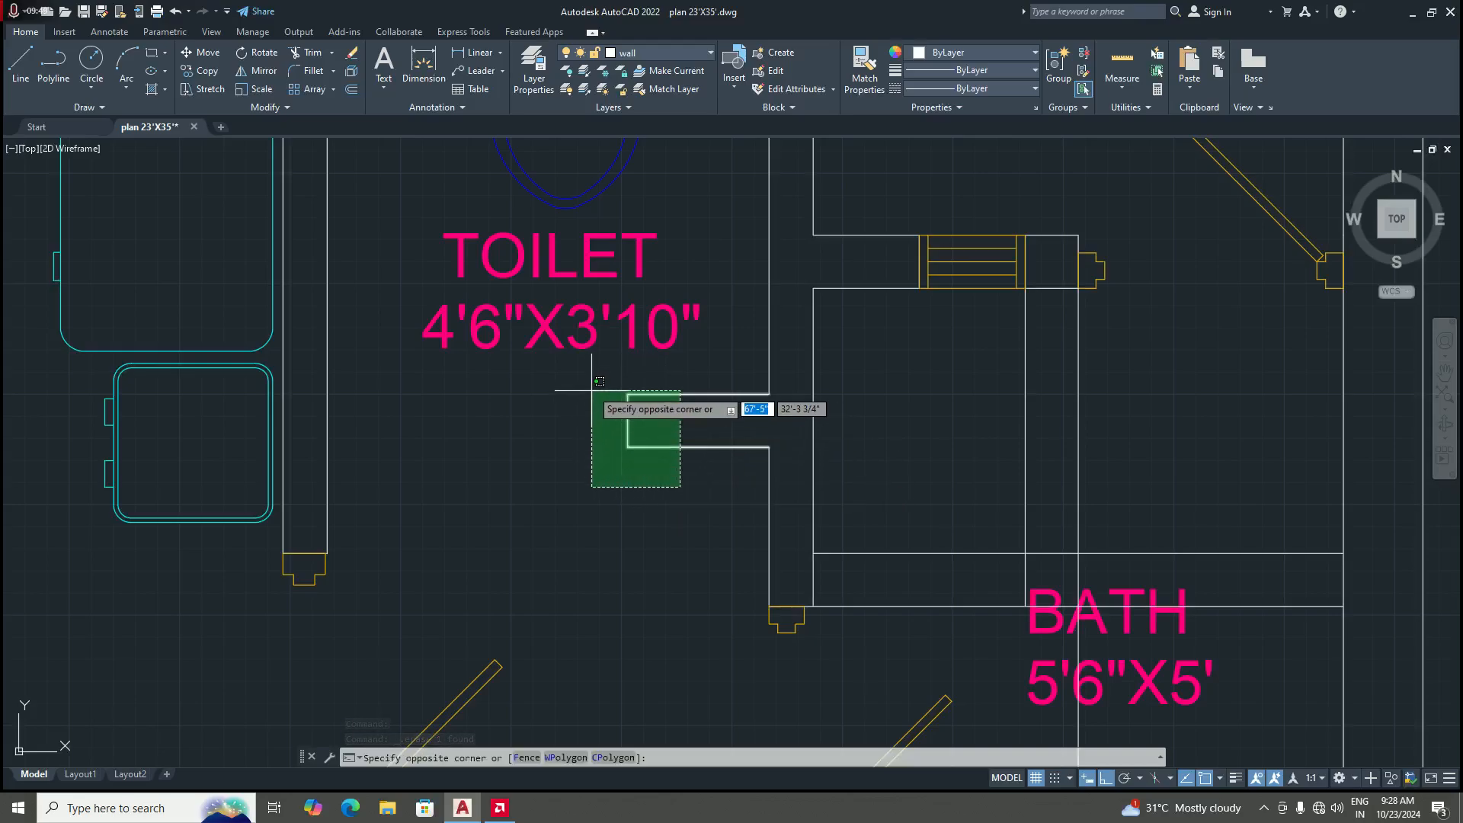
{"action": "left_click", "coordinate": [589, 391]}
{"action": "scroll", "coordinate": [613, 447], "scroll_direction": "down", "scroll_amount": 2}
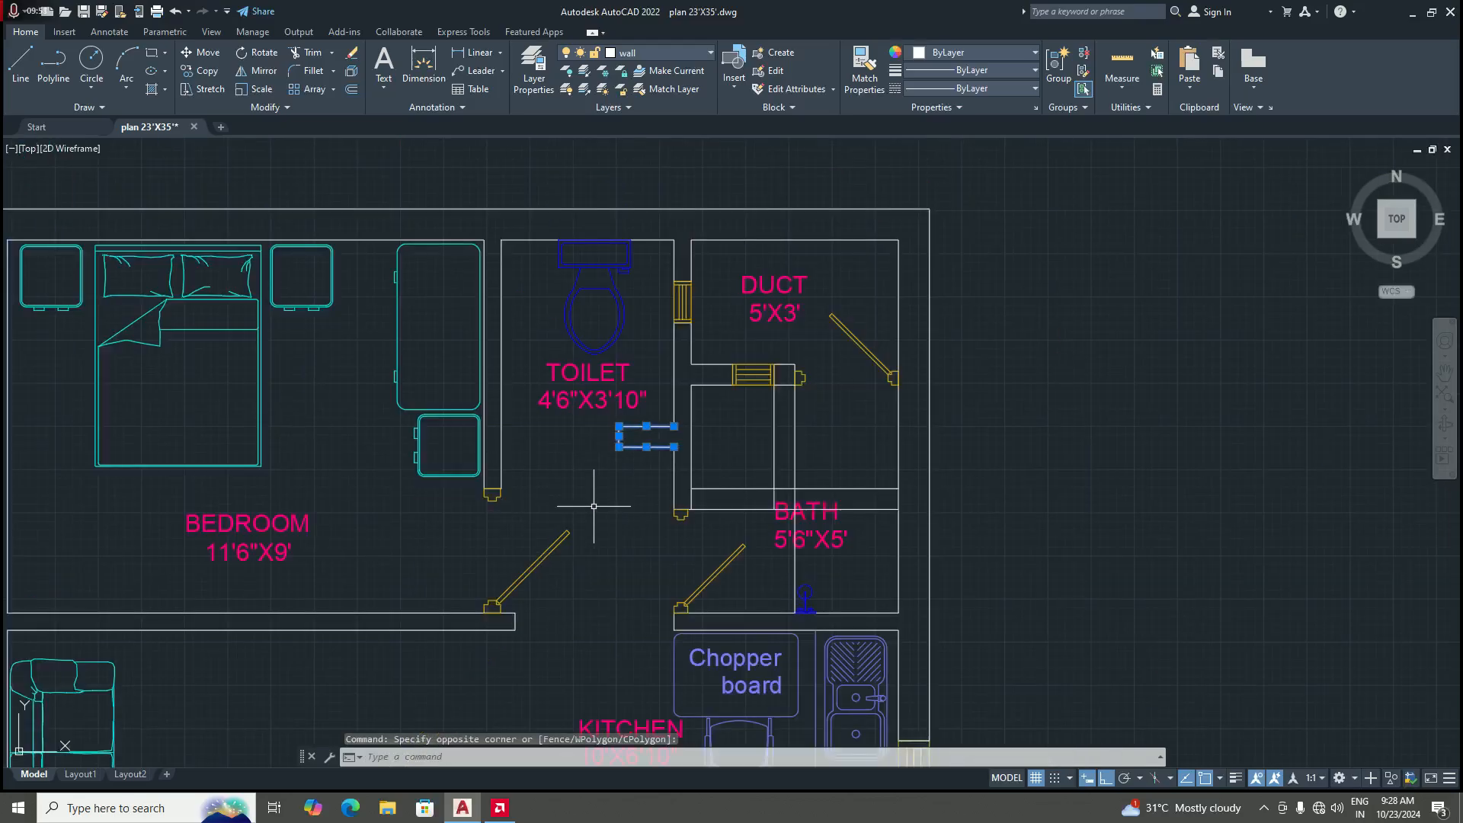
{"action": "scroll", "coordinate": [636, 478], "scroll_direction": "up", "scroll_amount": 1}
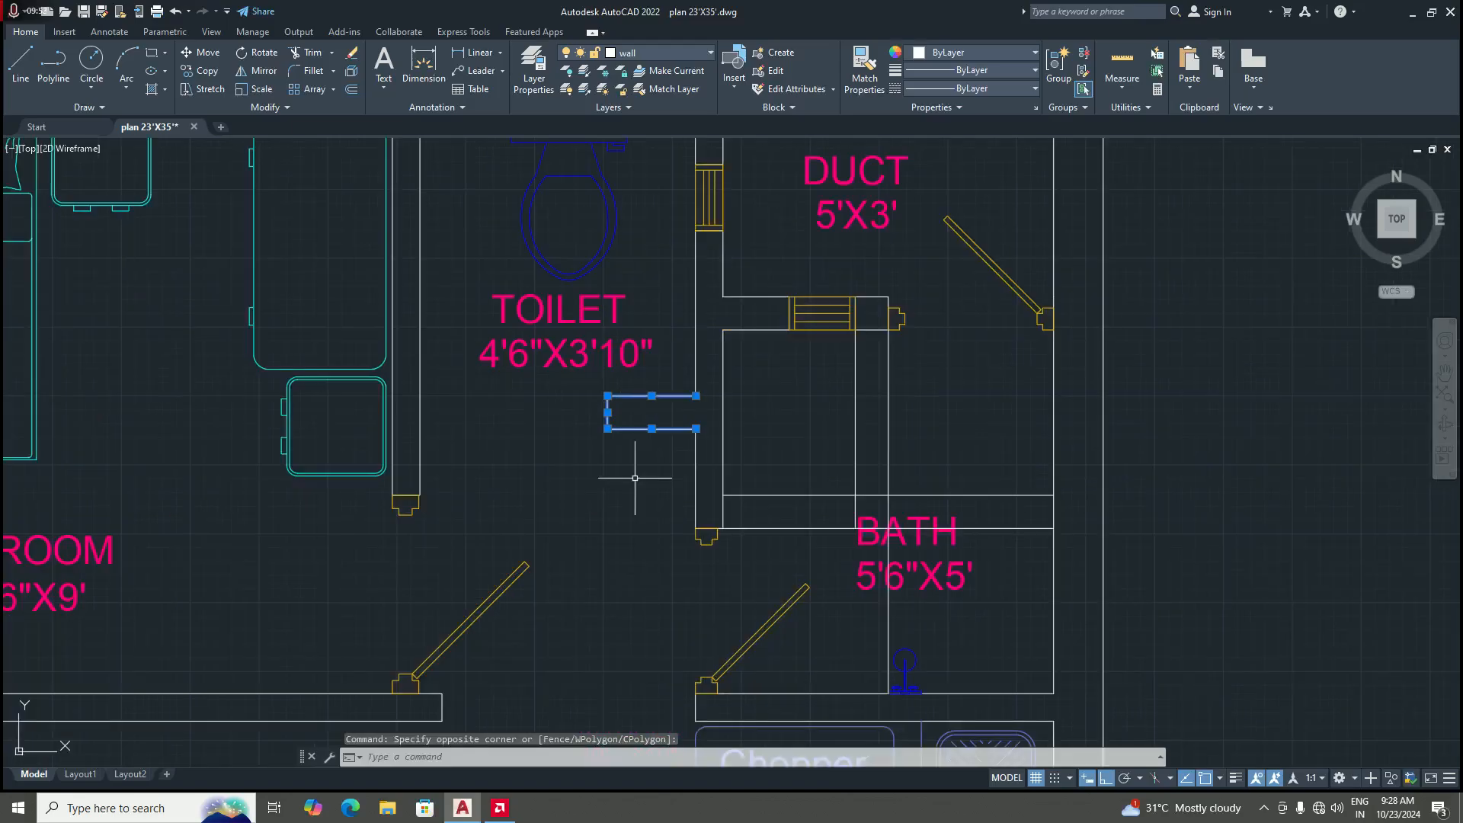
{"action": "key", "text": "Delete"}
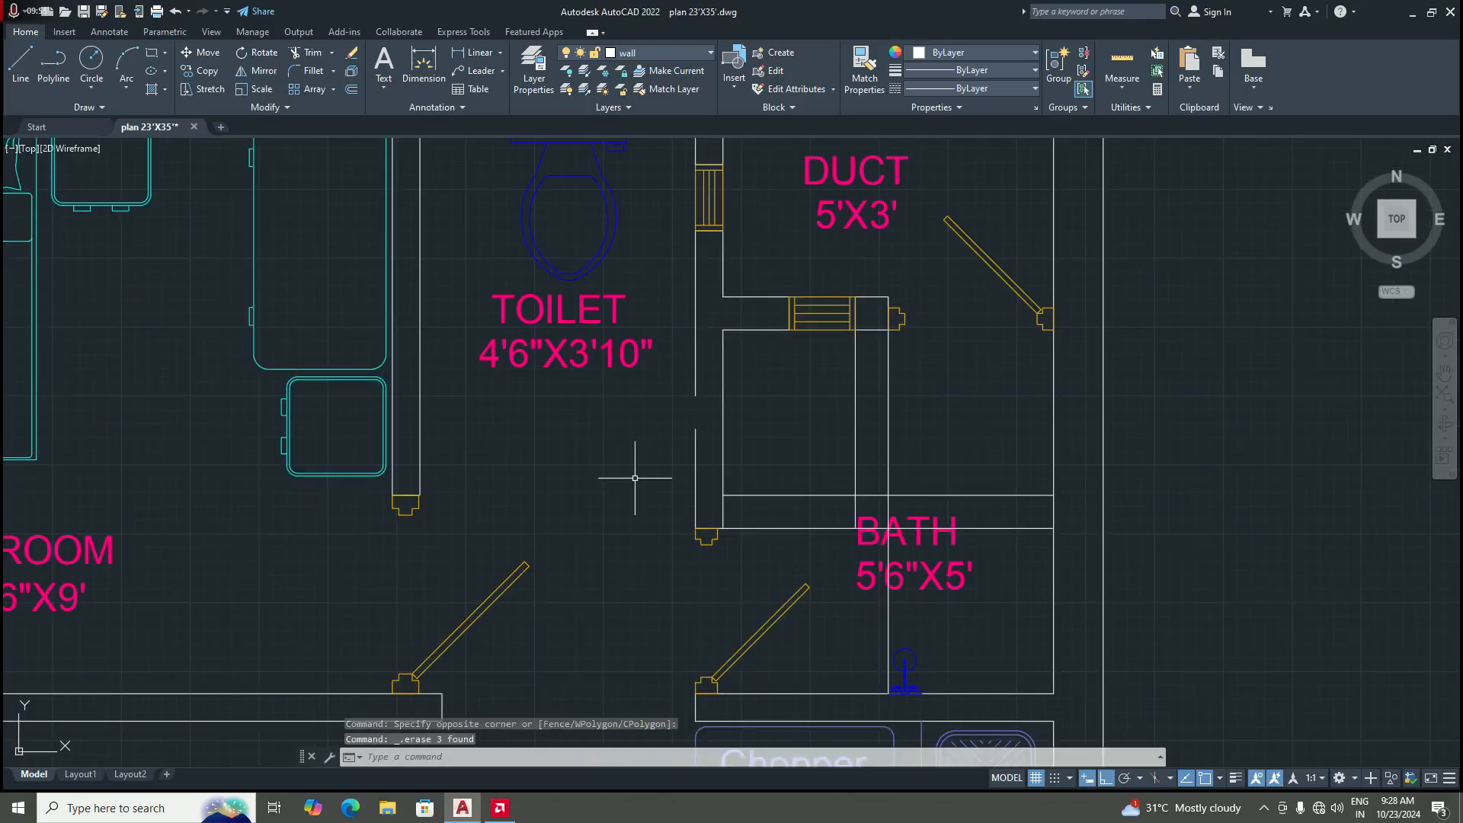
Step: Join the two collinear line segments on the toilet side of the toilet–bath wall to close the gap left by the removed stub
{"action": "scroll", "coordinate": [602, 465], "scroll_direction": "down", "scroll_amount": 3}
{"action": "scroll", "coordinate": [670, 450], "scroll_direction": "up", "scroll_amount": 3}
{"action": "scroll", "coordinate": [622, 533], "scroll_direction": "down", "scroll_amount": 3}
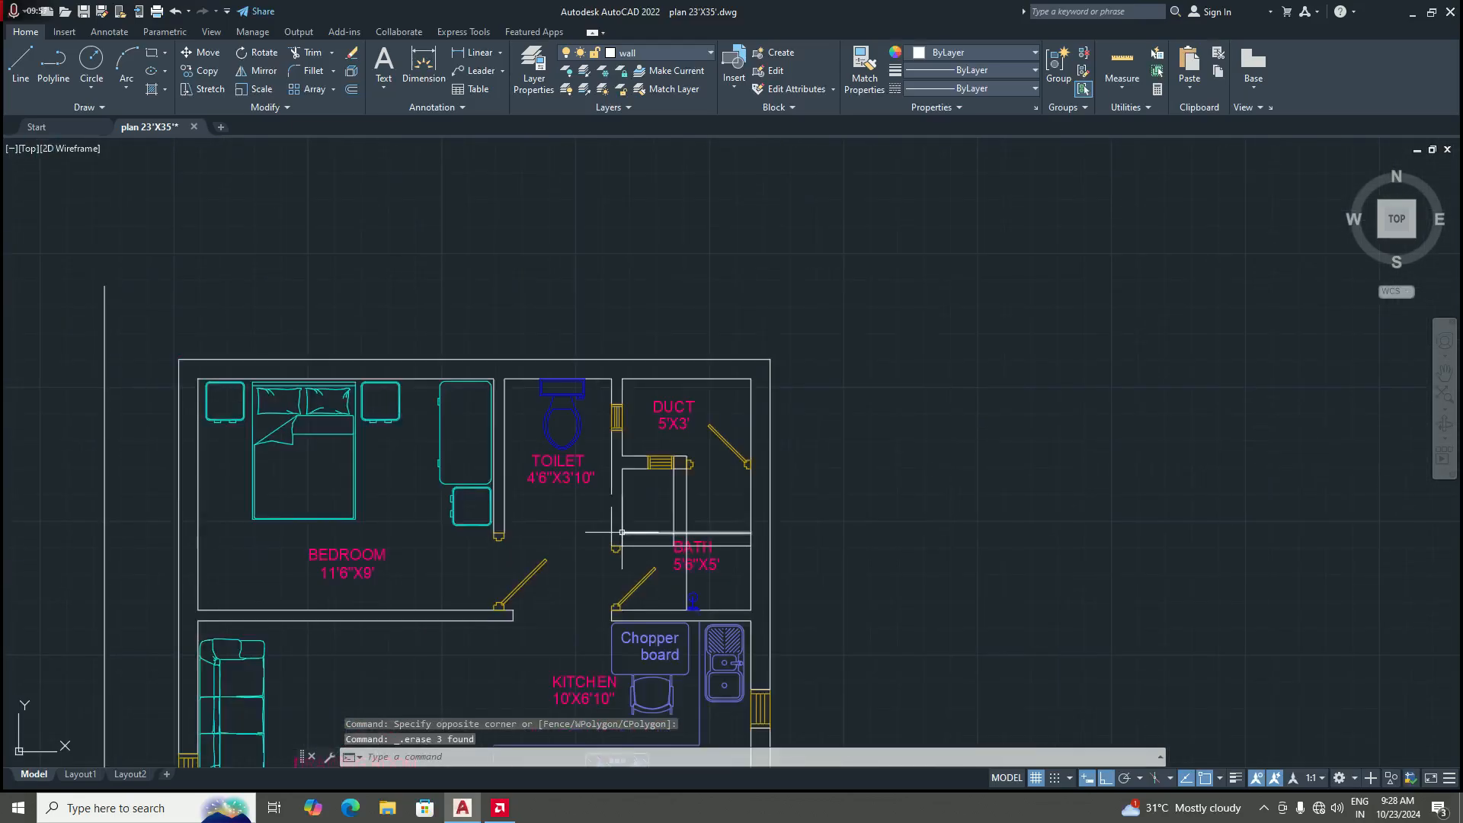
{"action": "scroll", "coordinate": [590, 537], "scroll_direction": "up", "scroll_amount": 1}
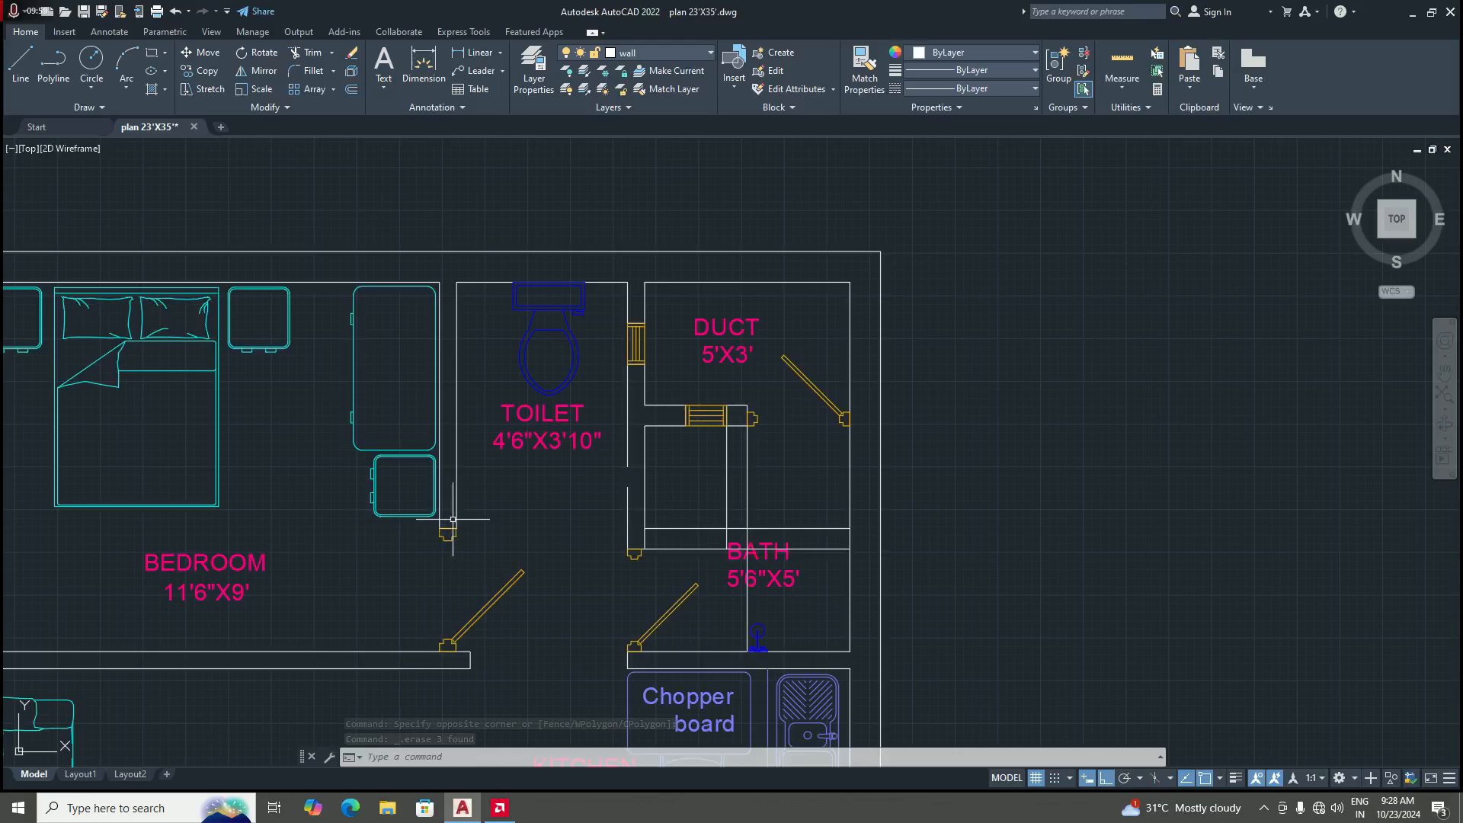
{"action": "scroll", "coordinate": [452, 519], "scroll_direction": "up", "scroll_amount": 2}
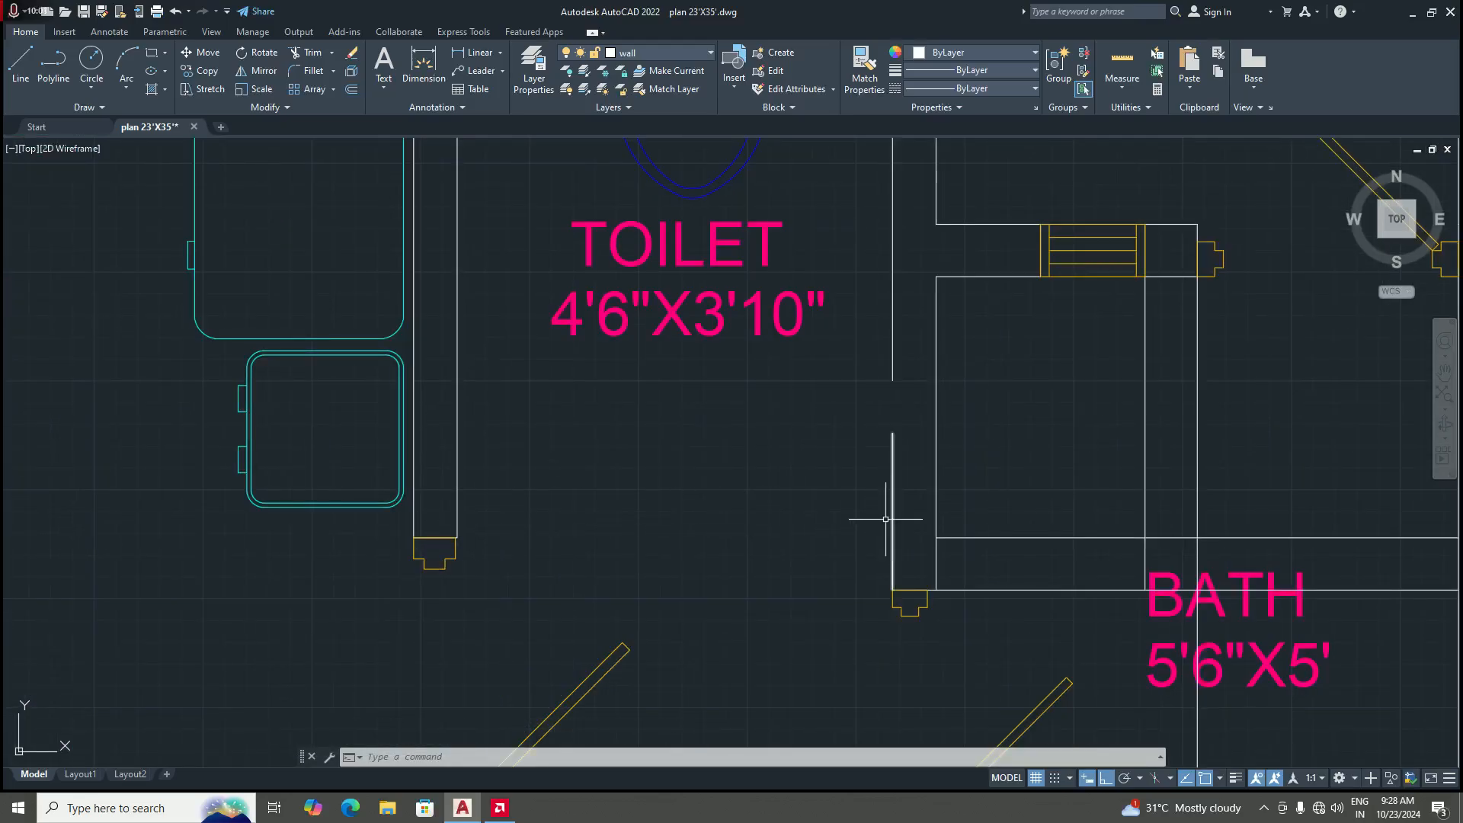
{"action": "scroll", "coordinate": [652, 511], "scroll_direction": "down", "scroll_amount": 3}
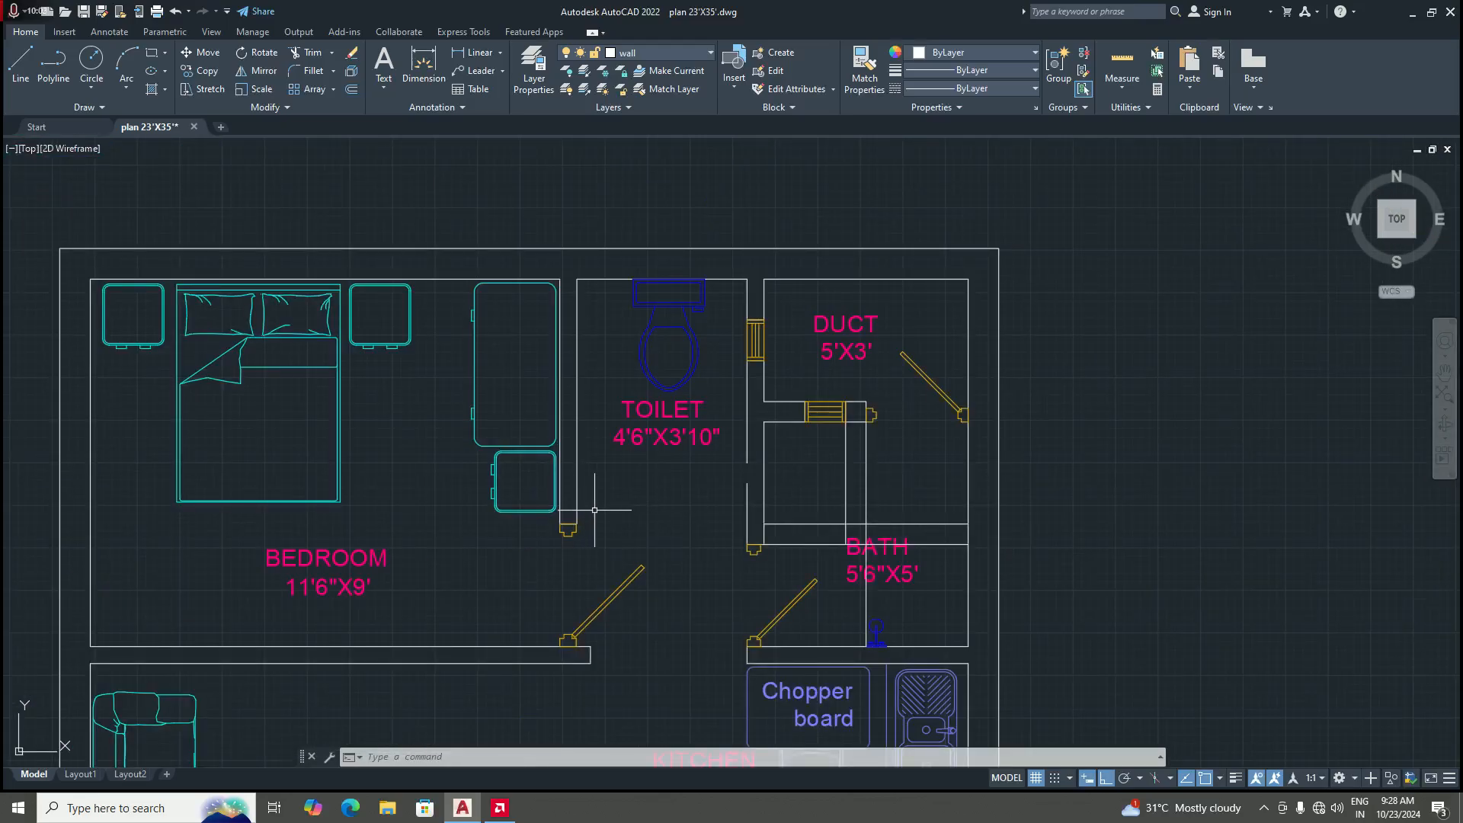
{"action": "scroll", "coordinate": [755, 473], "scroll_direction": "up", "scroll_amount": 3}
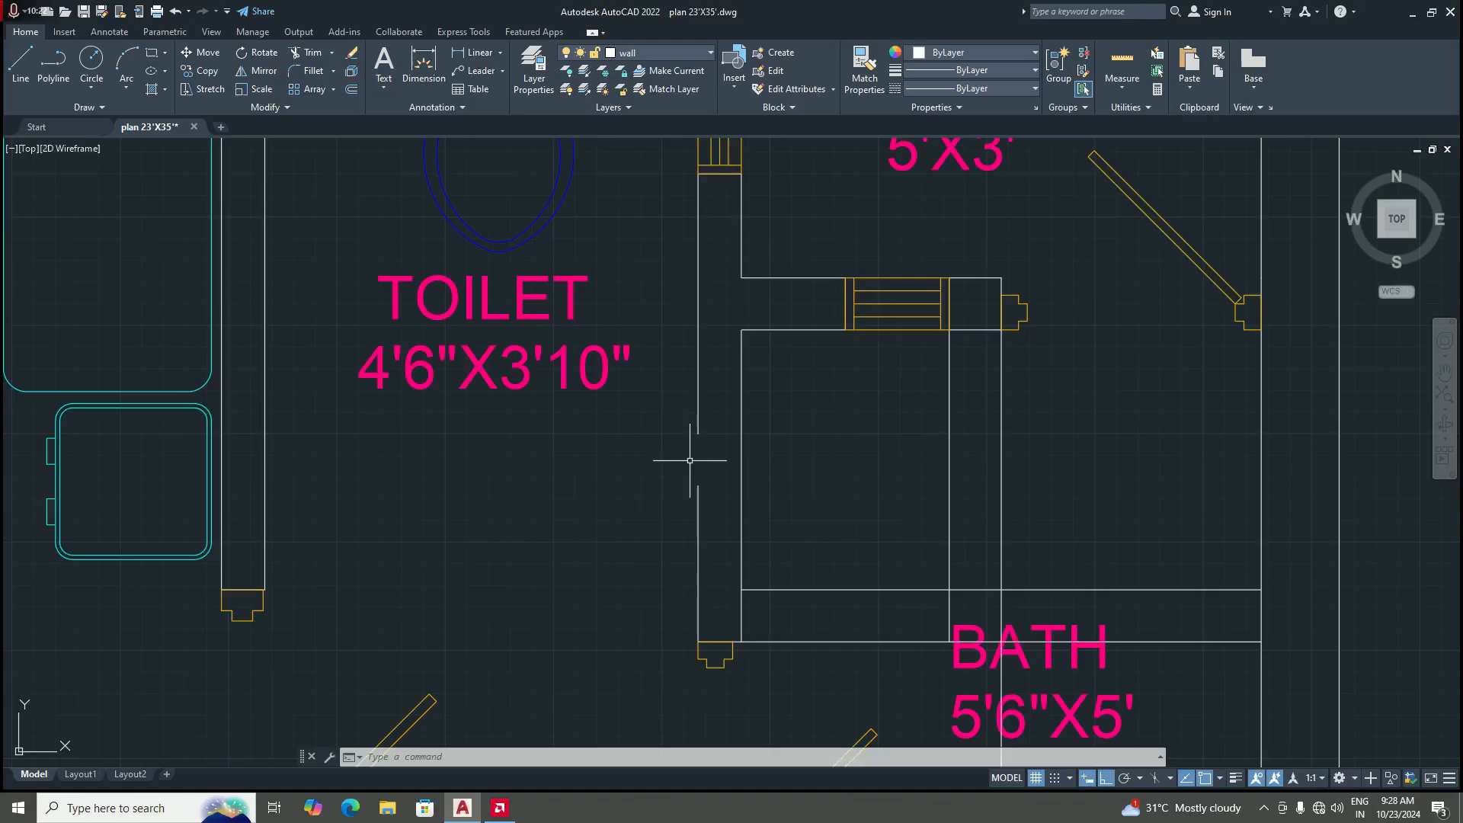
{"action": "scroll", "coordinate": [698, 440], "scroll_direction": "up", "scroll_amount": 2}
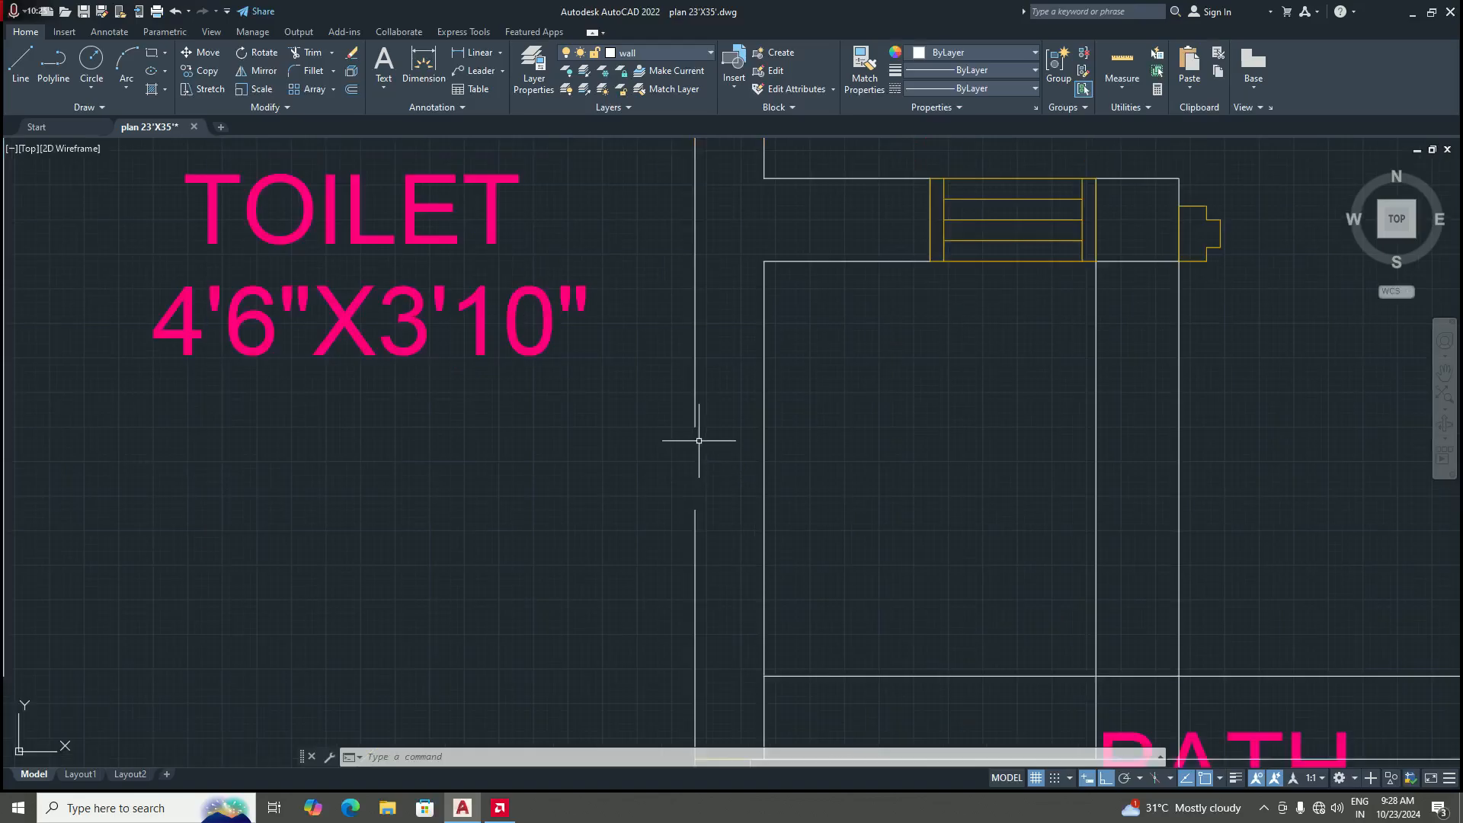
{"action": "scroll", "coordinate": [696, 482], "scroll_direction": "down", "scroll_amount": 2}
{"action": "scroll", "coordinate": [716, 479], "scroll_direction": "up", "scroll_amount": 2}
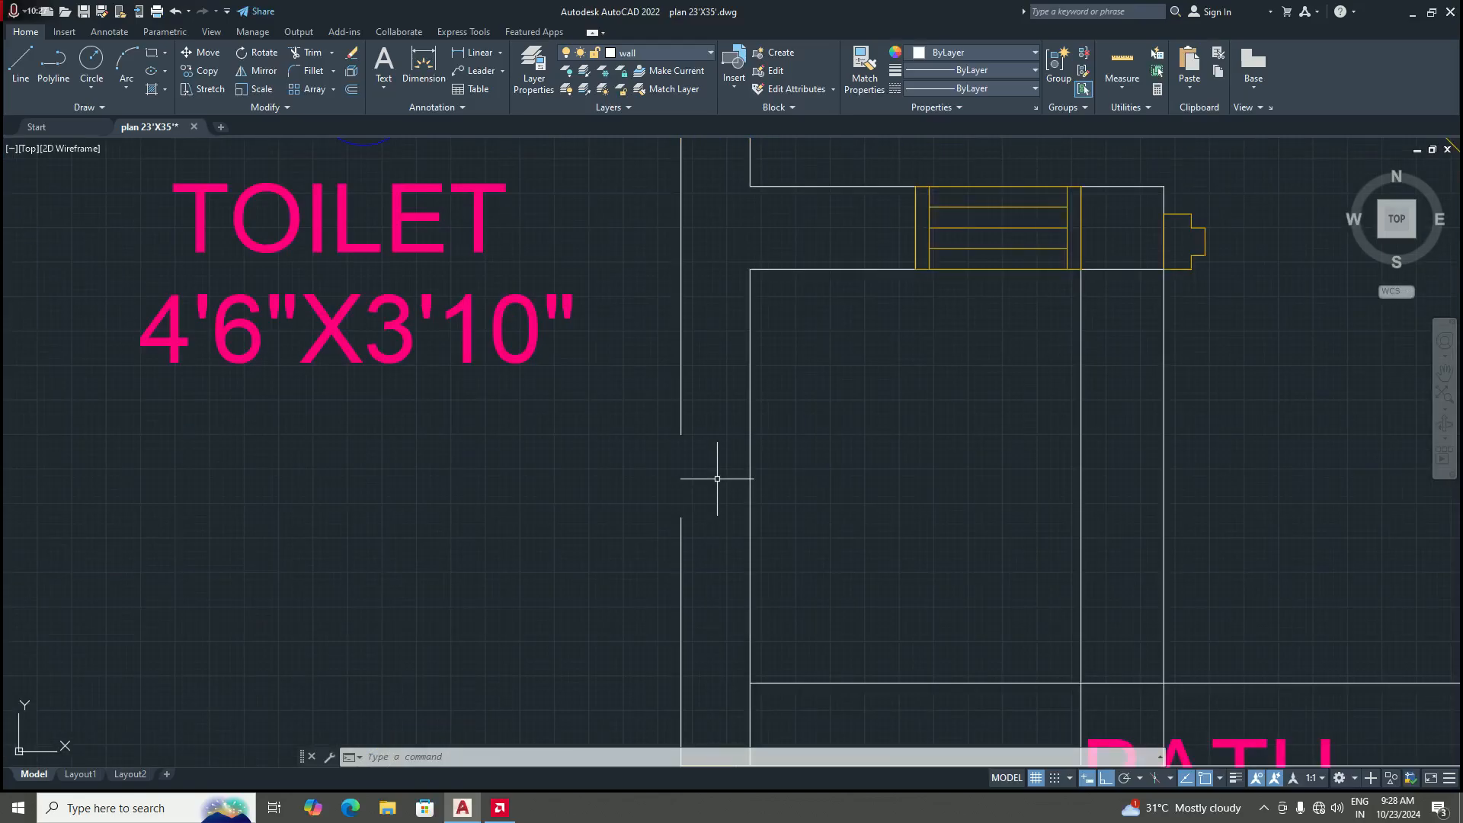
{"action": "type", "text": "j"}
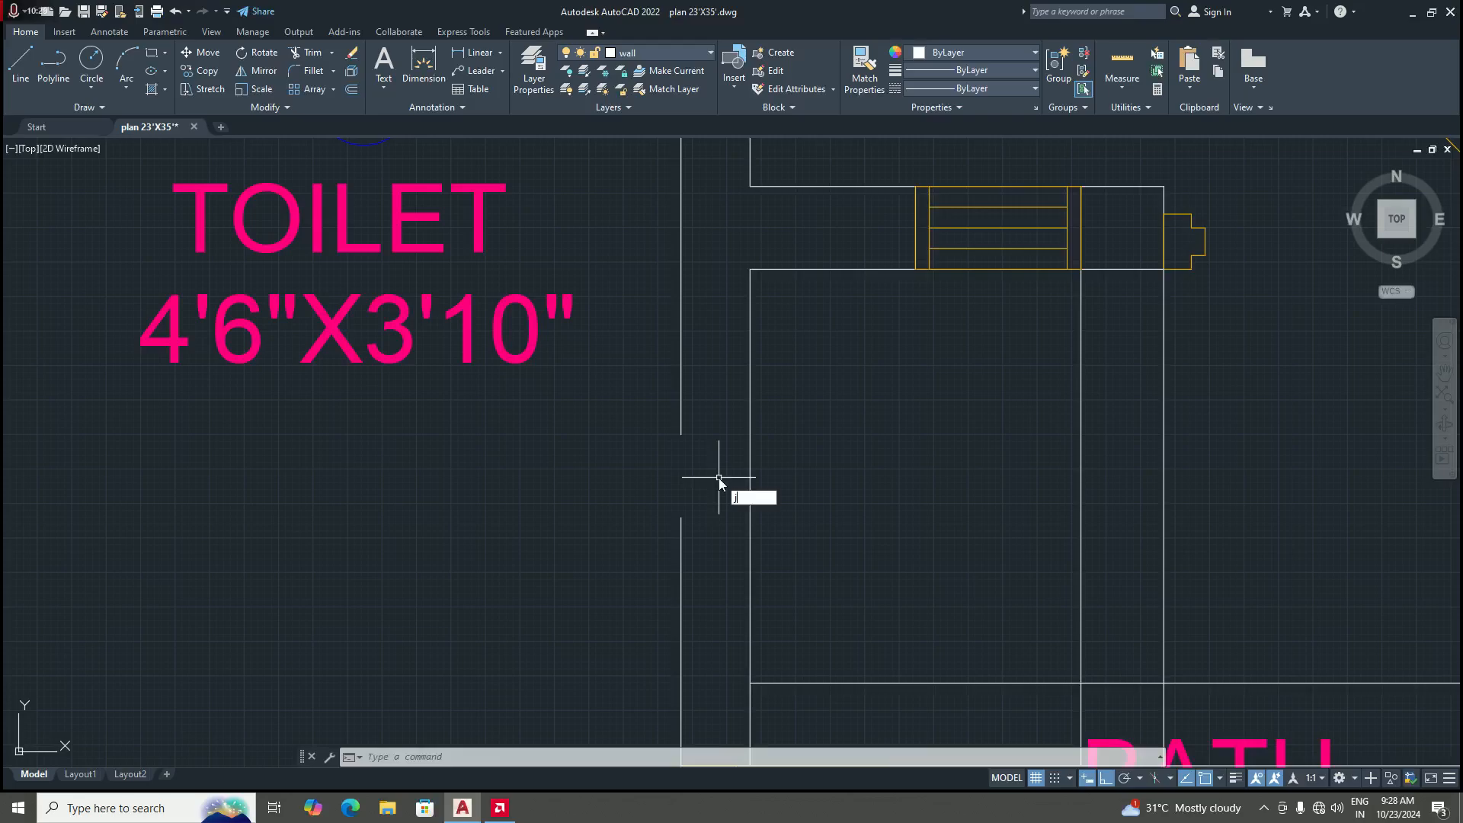
{"action": "key", "text": "Return"}
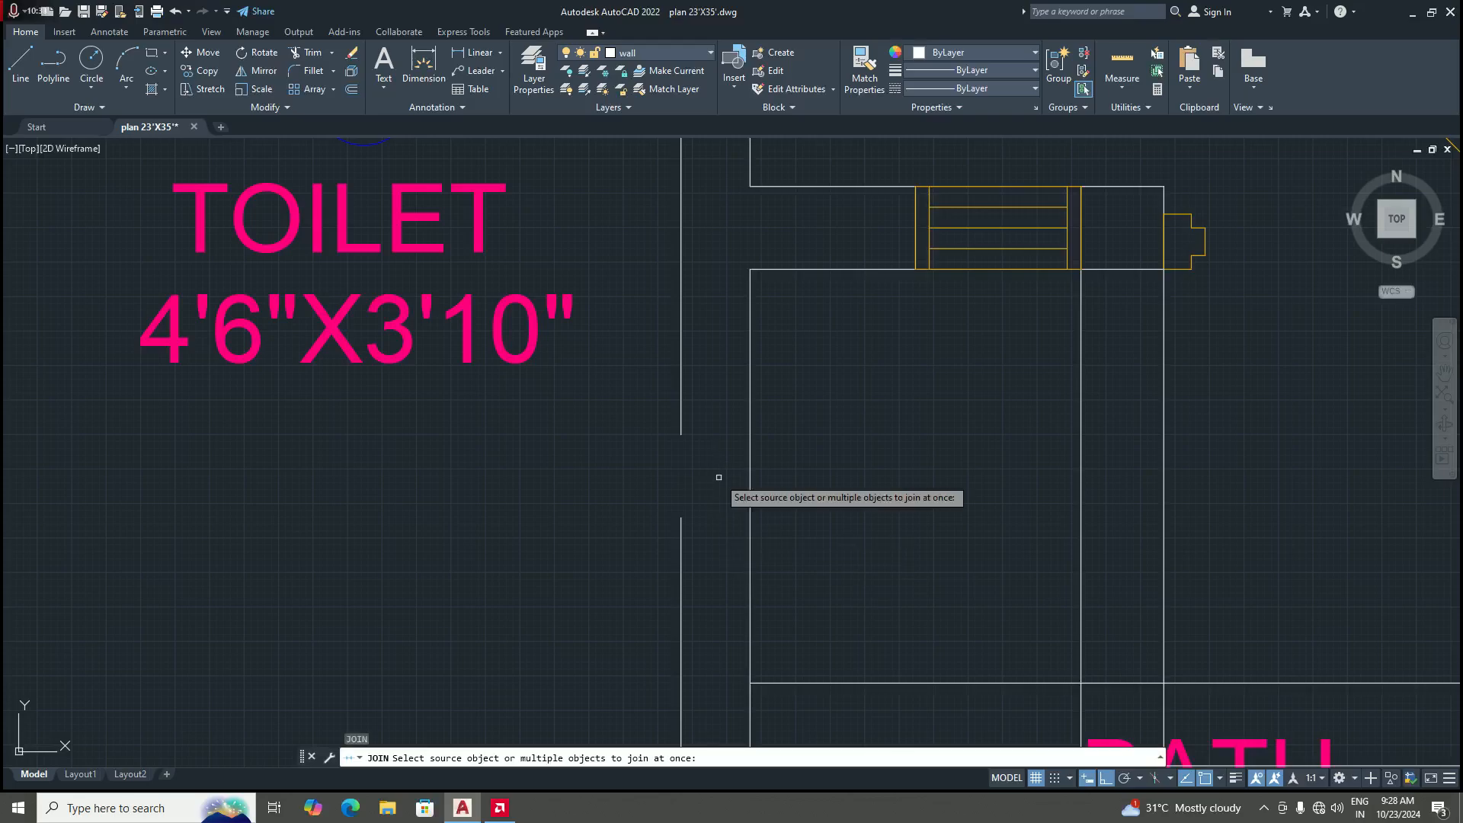
{"action": "left_click", "coordinate": [683, 397]}
{"action": "left_click", "coordinate": [681, 523]}
{"action": "scroll", "coordinate": [700, 482], "scroll_direction": "down", "scroll_amount": 4}
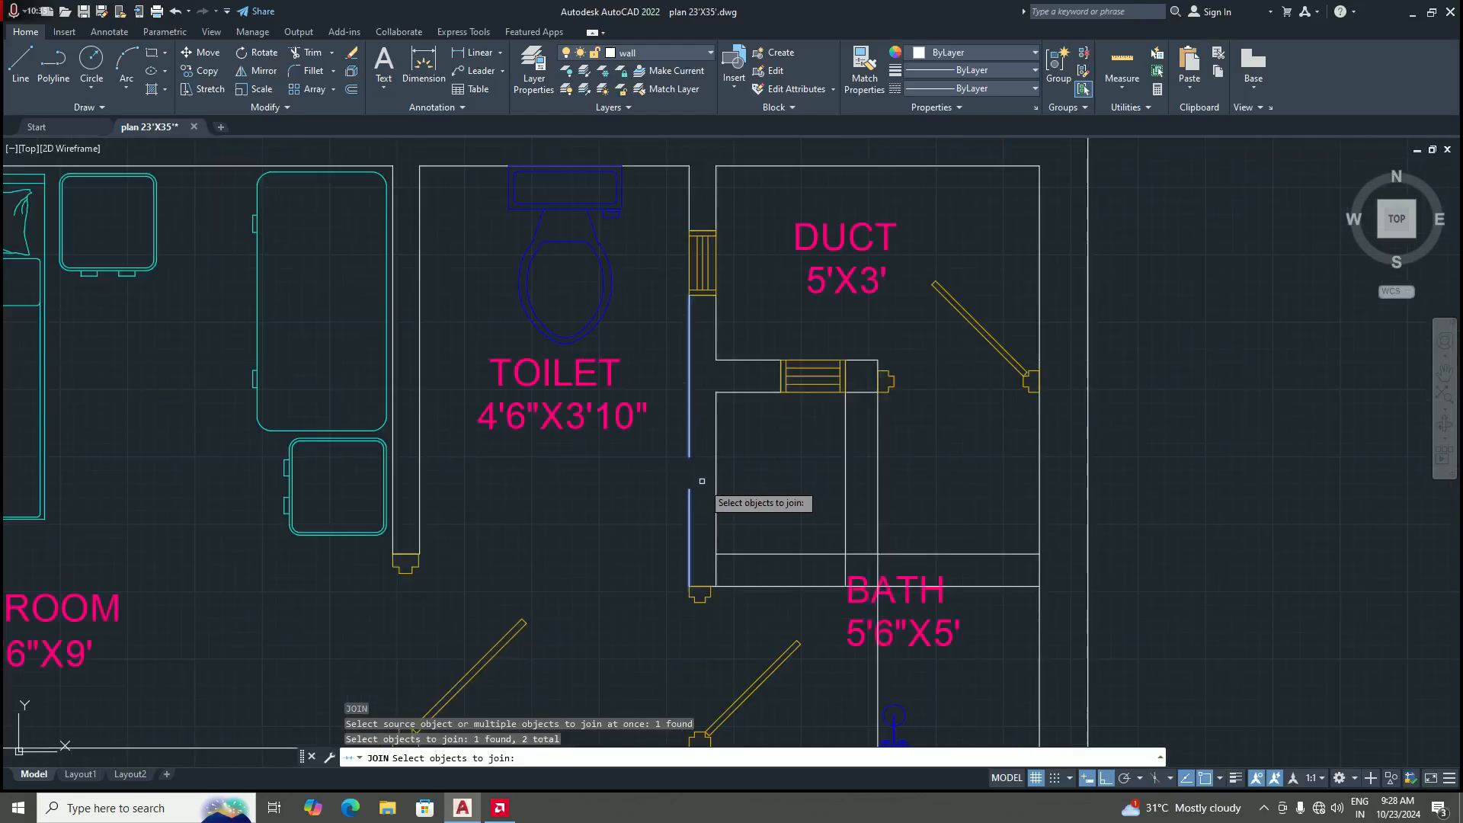
{"action": "scroll", "coordinate": [699, 512], "scroll_direction": "up", "scroll_amount": 2}
{"action": "key", "text": "Return"}
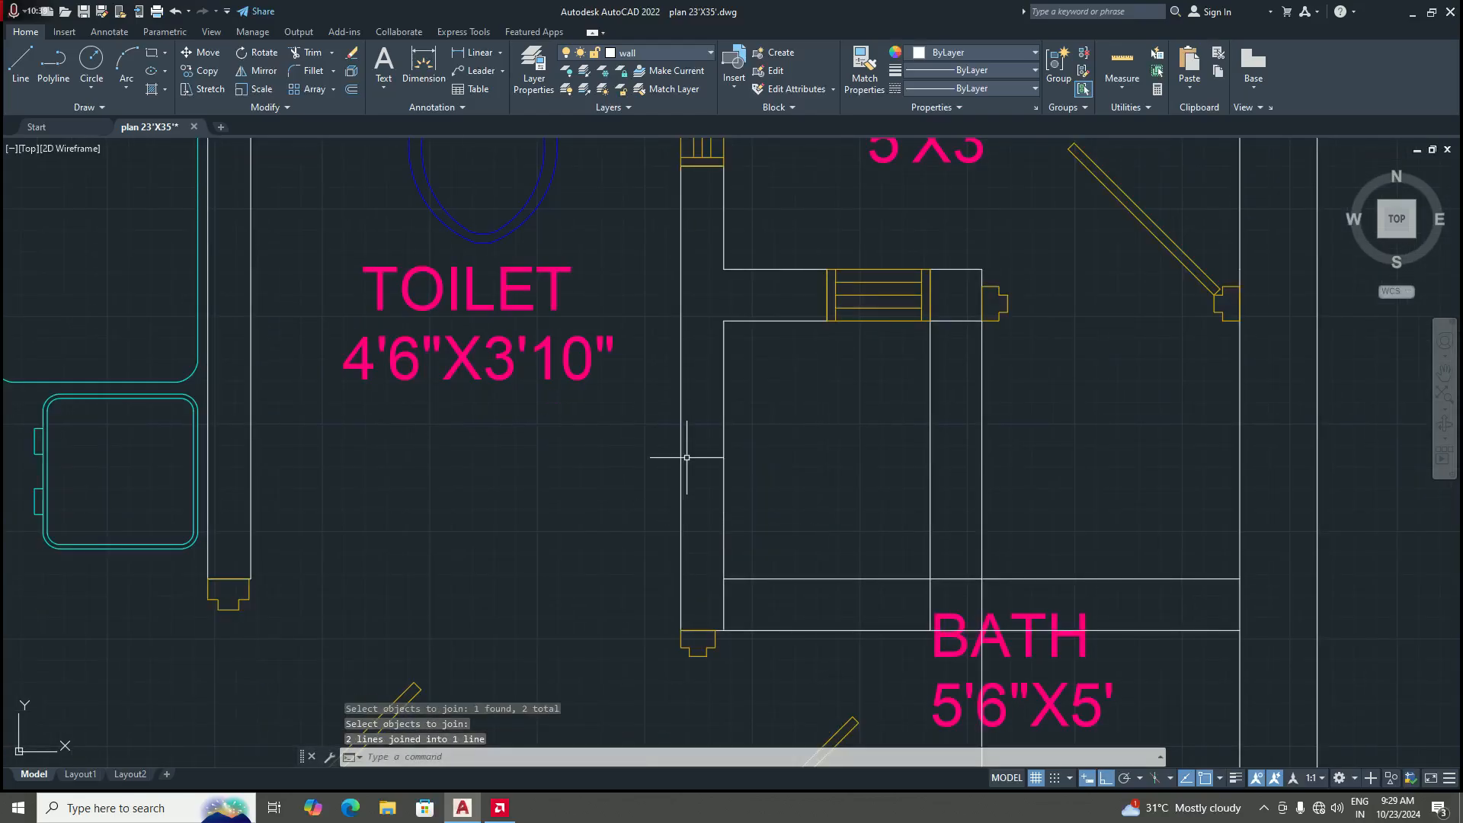
Step: Examine how the bedroom door's upper jamb meets the lower end of the bedroom–toilet wall
{"action": "scroll", "coordinate": [653, 521], "scroll_direction": "down", "scroll_amount": 2}
{"action": "scroll", "coordinate": [598, 495], "scroll_direction": "up", "scroll_amount": 1}
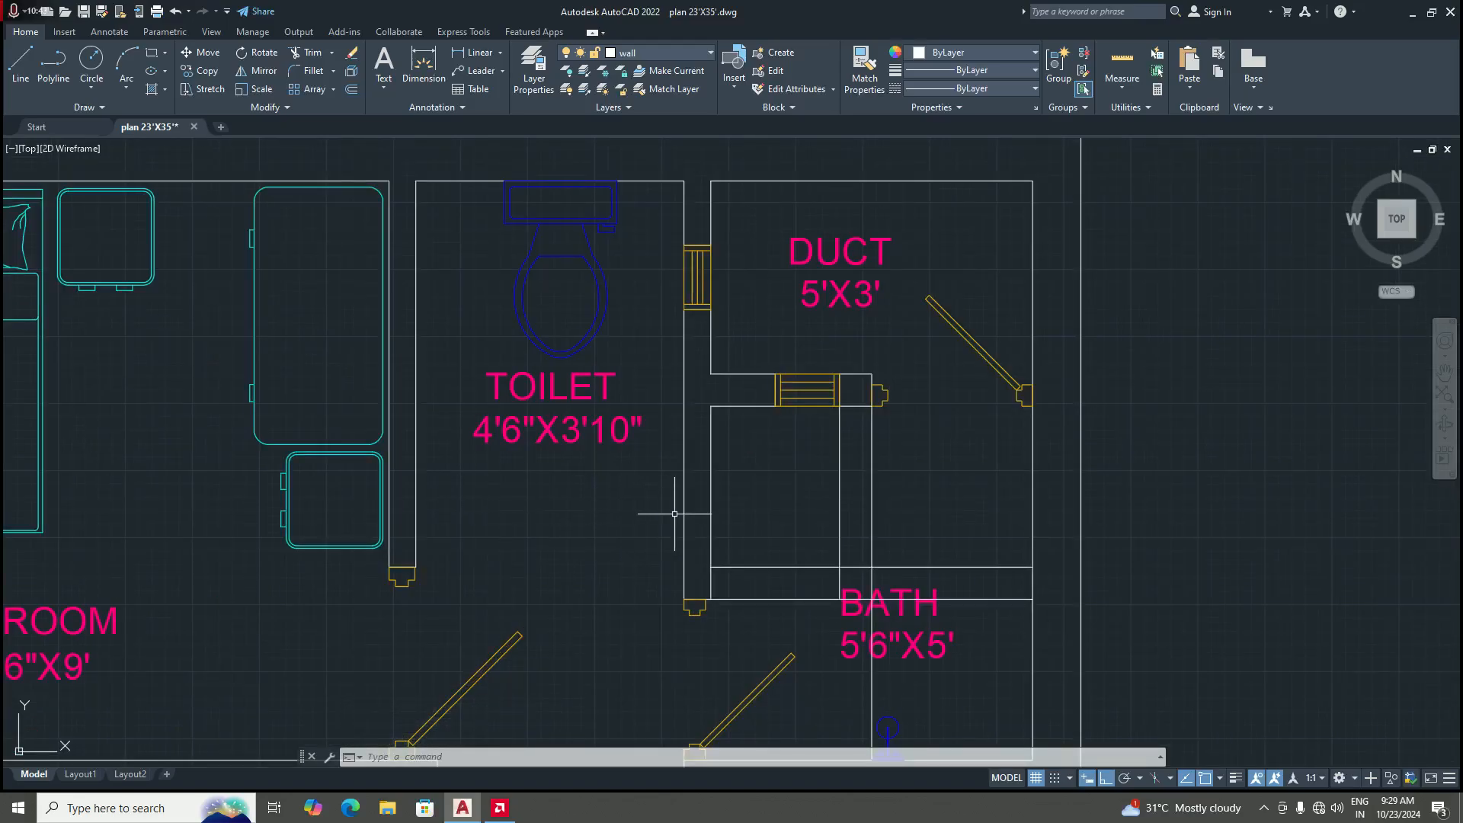
{"action": "scroll", "coordinate": [663, 506], "scroll_direction": "down", "scroll_amount": 3}
{"action": "scroll", "coordinate": [600, 532], "scroll_direction": "up", "scroll_amount": 3}
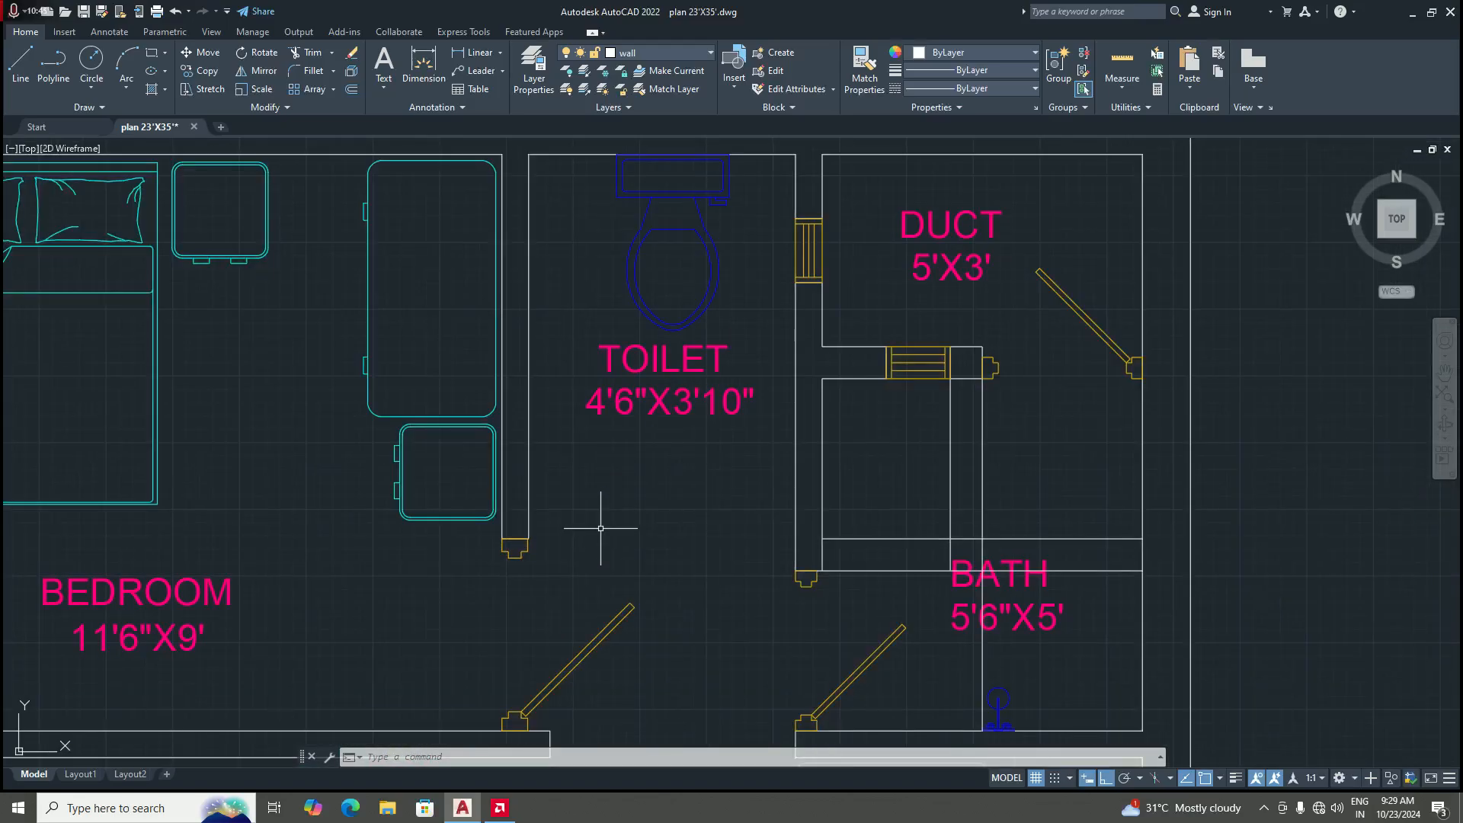
{"action": "scroll", "coordinate": [601, 528], "scroll_direction": "down", "scroll_amount": 3}
{"action": "scroll", "coordinate": [508, 504], "scroll_direction": "up", "scroll_amount": 3}
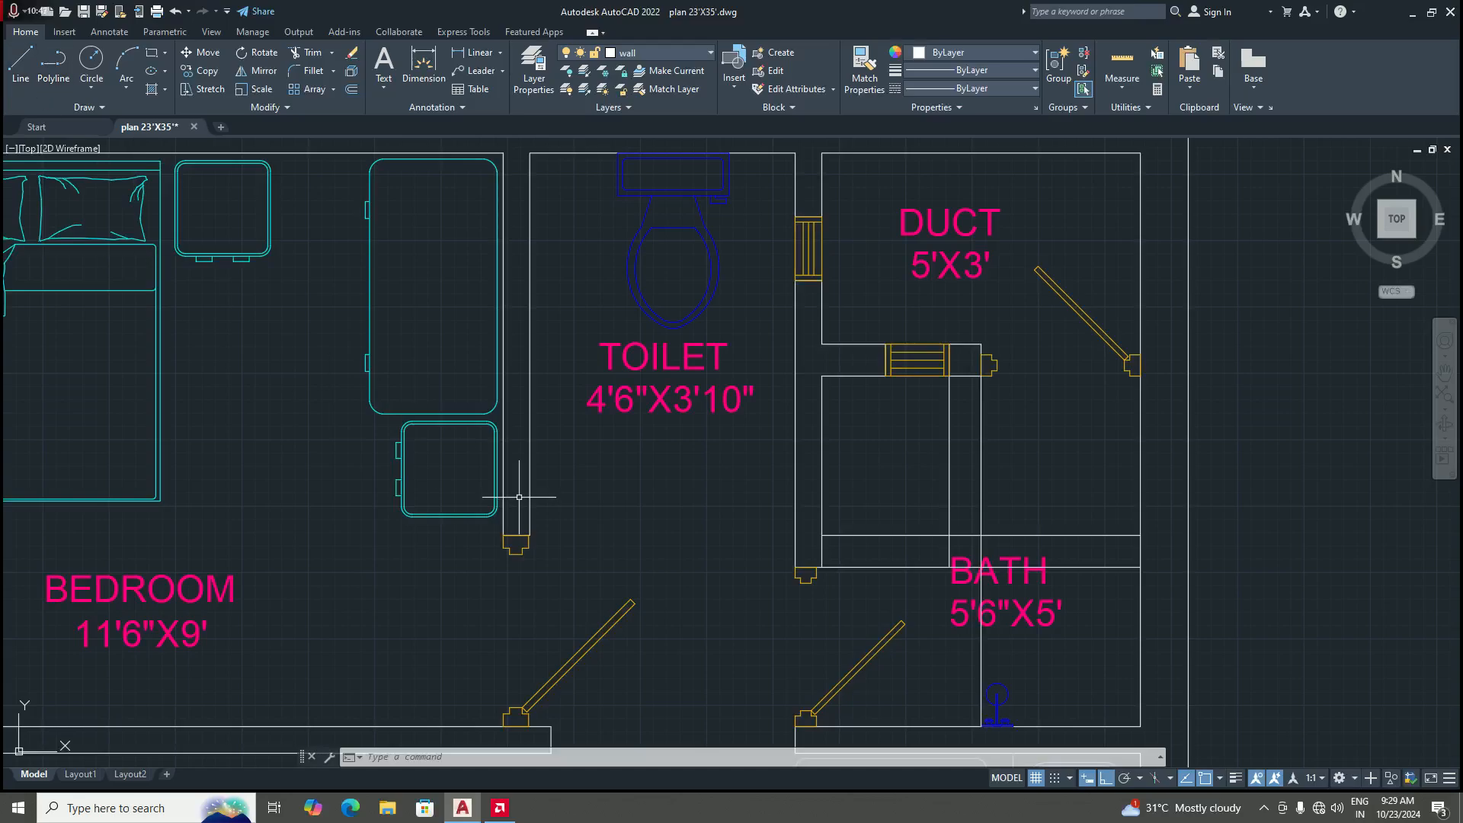
{"action": "scroll", "coordinate": [555, 539], "scroll_direction": "up", "scroll_amount": 4}
{"action": "scroll", "coordinate": [568, 530], "scroll_direction": "down", "scroll_amount": 6}
{"action": "scroll", "coordinate": [572, 523], "scroll_direction": "up", "scroll_amount": 4}
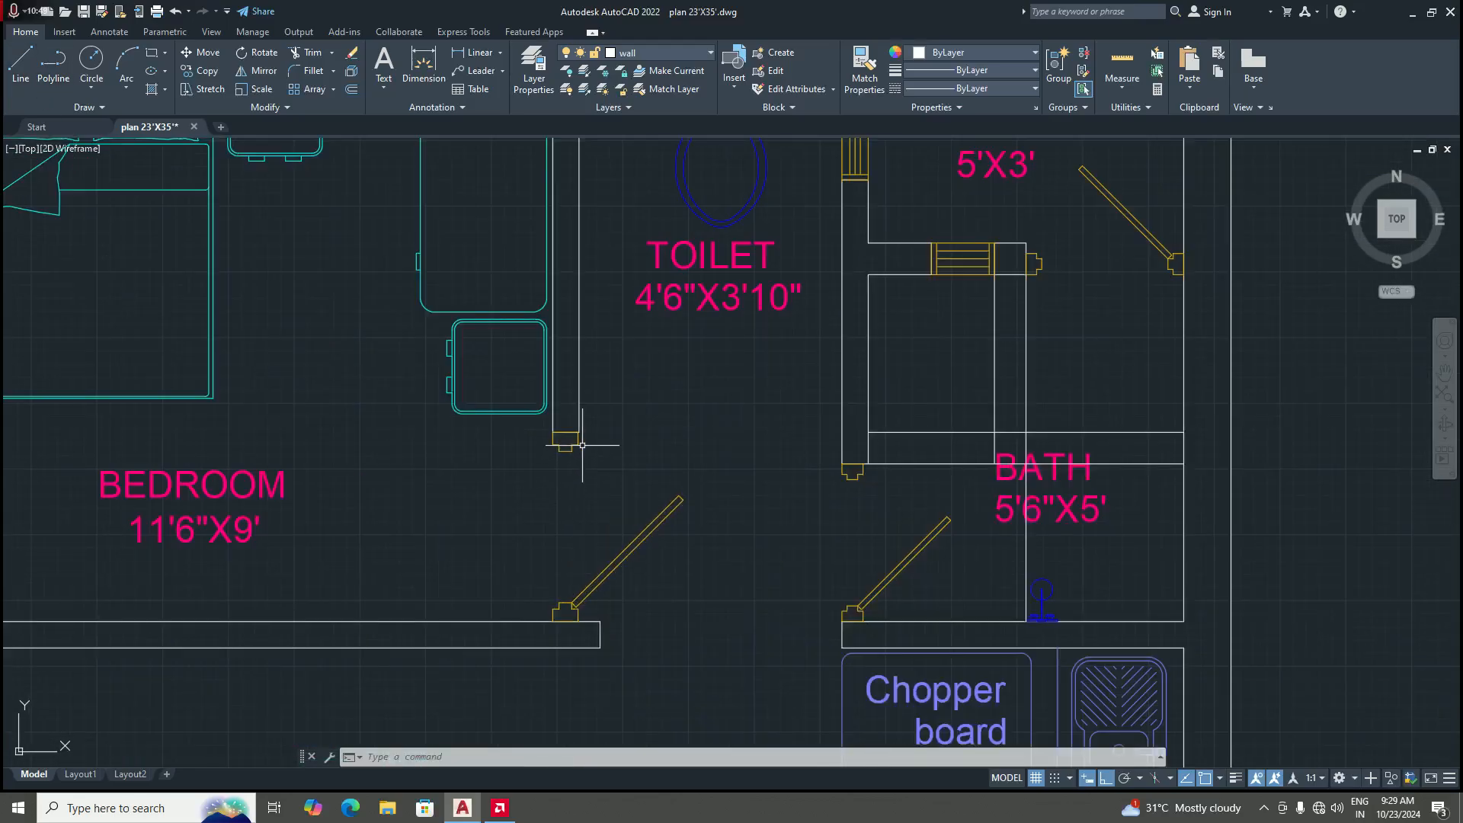
{"action": "scroll", "coordinate": [582, 445], "scroll_direction": "up", "scroll_amount": 4}
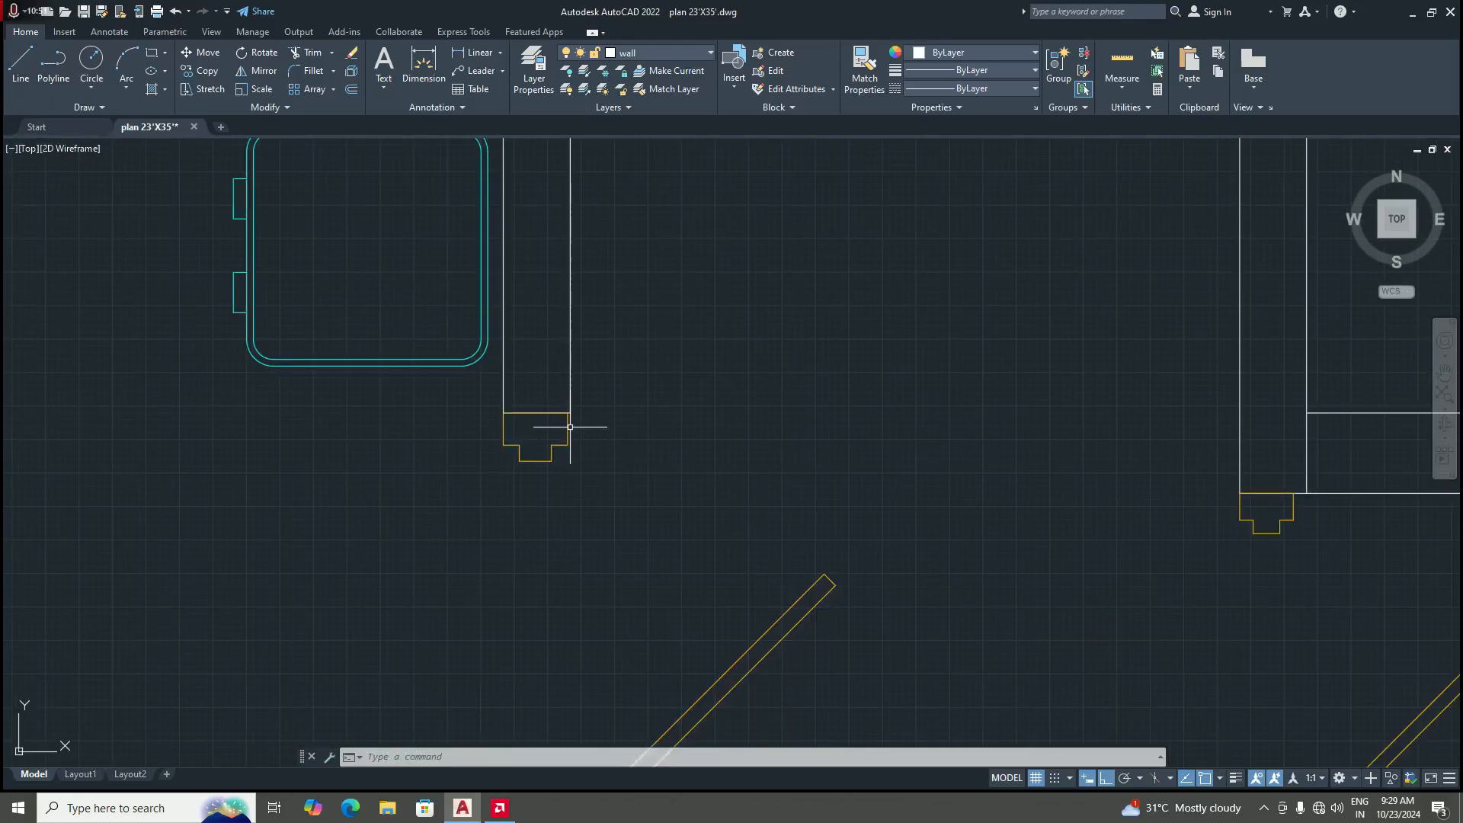
{"action": "scroll", "coordinate": [570, 426], "scroll_direction": "up", "scroll_amount": 5}
{"action": "scroll", "coordinate": [562, 399], "scroll_direction": "up", "scroll_amount": 3}
{"action": "scroll", "coordinate": [539, 360], "scroll_direction": "down", "scroll_amount": 3}
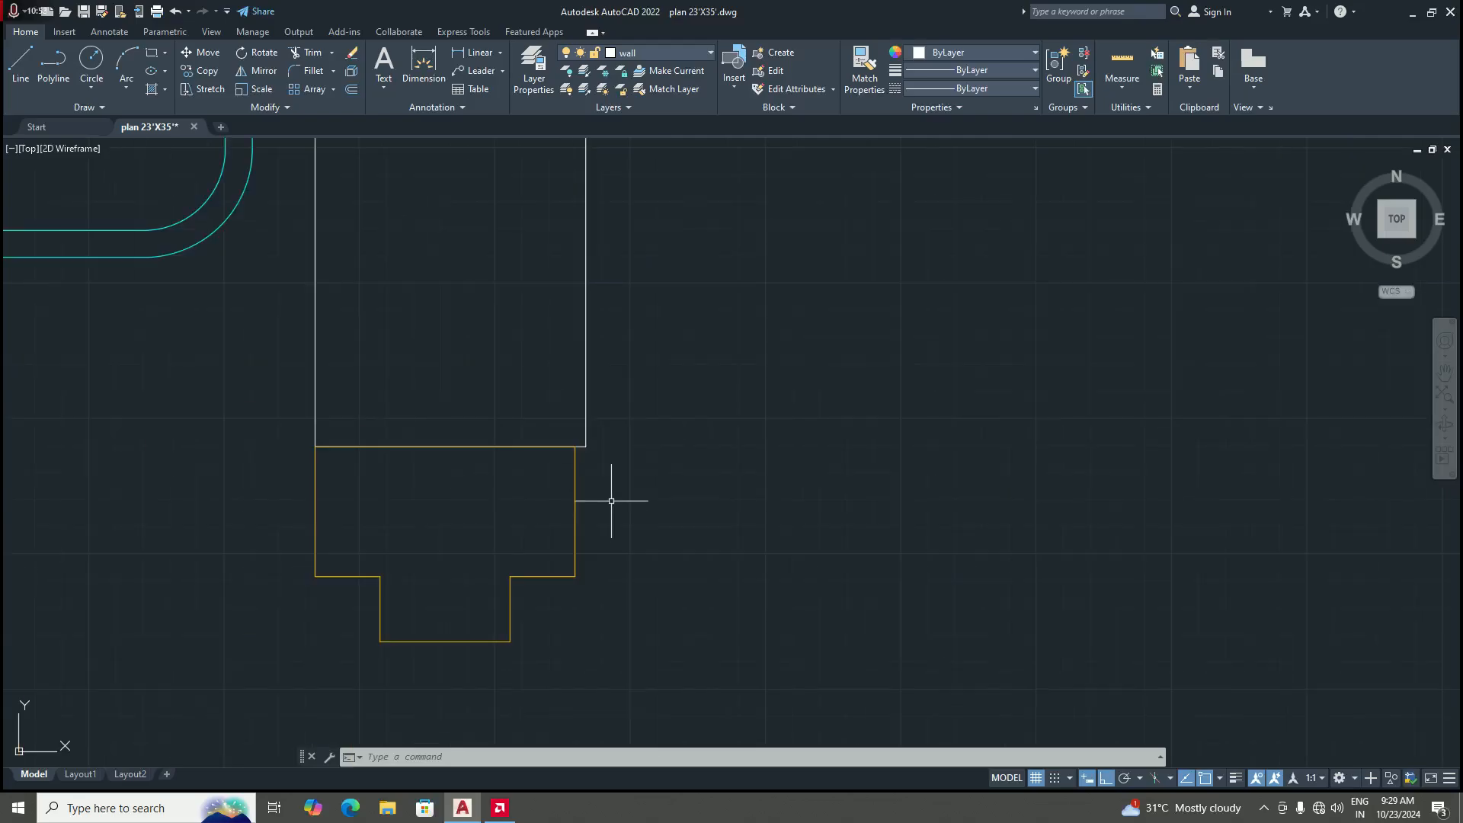
{"action": "scroll", "coordinate": [611, 500], "scroll_direction": "down", "scroll_amount": 2}
{"action": "scroll", "coordinate": [587, 487], "scroll_direction": "up", "scroll_amount": 6}
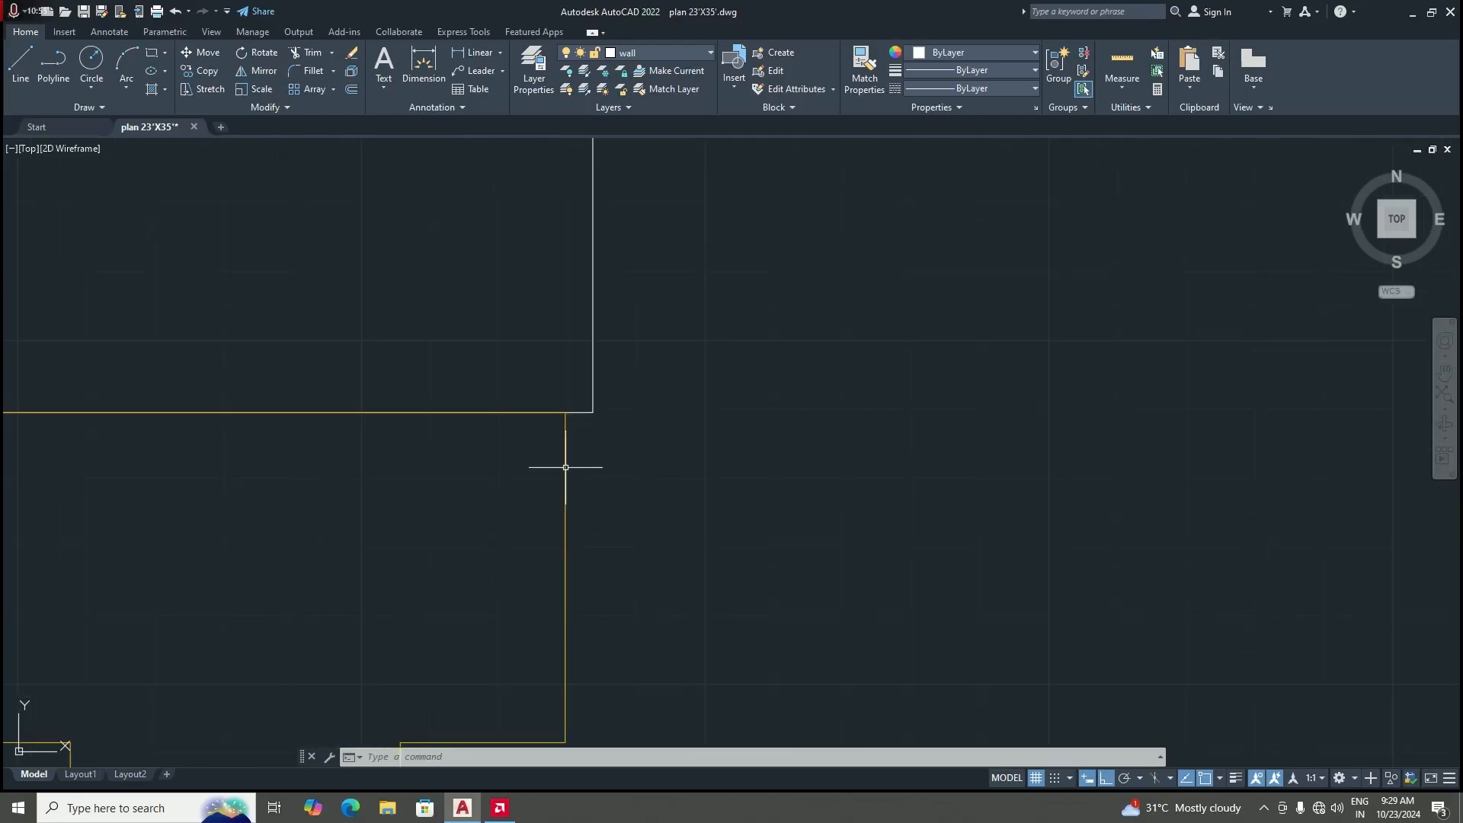
{"action": "scroll", "coordinate": [590, 411], "scroll_direction": "down", "scroll_amount": 8}
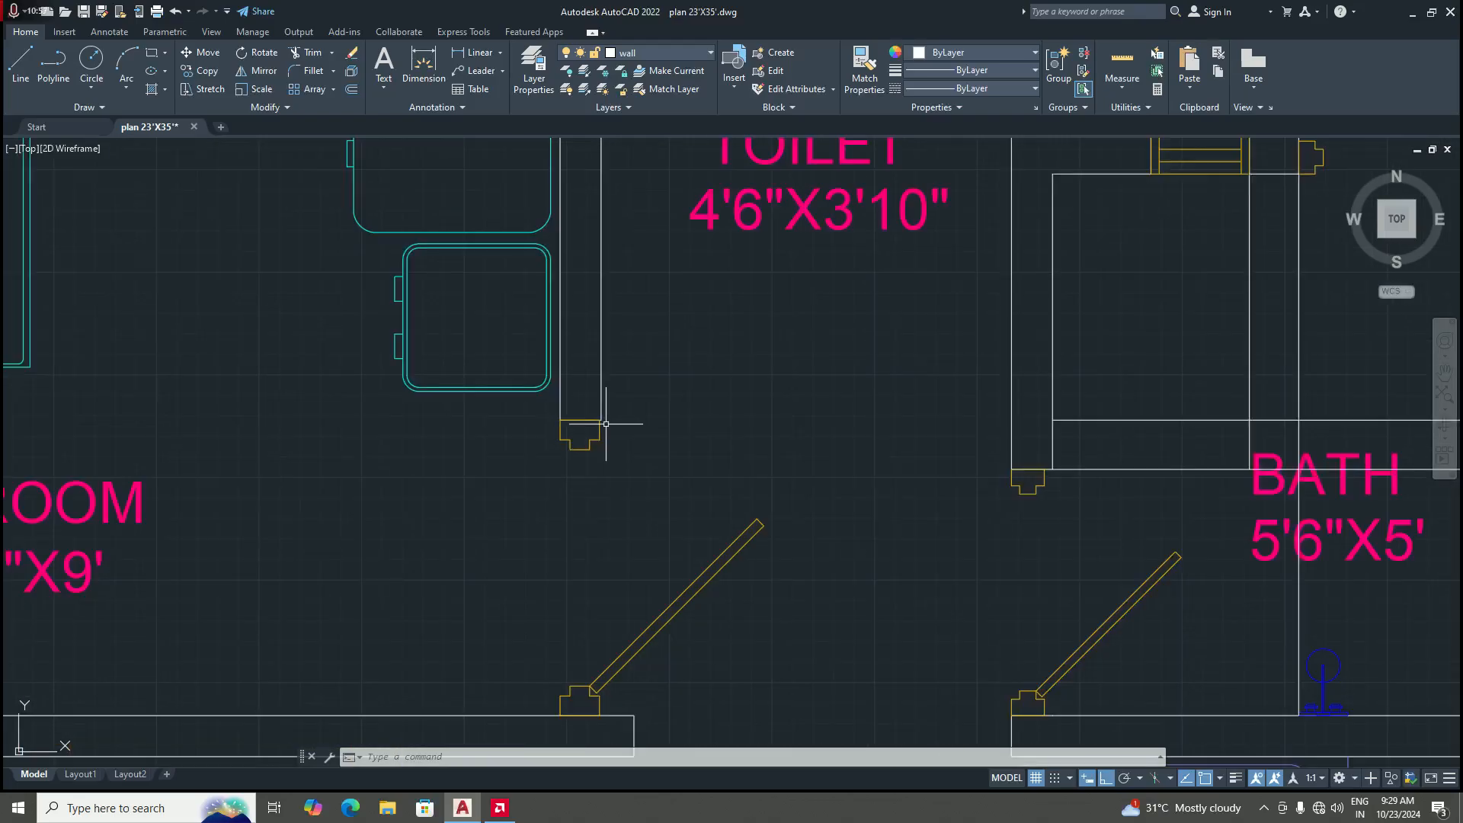
{"action": "scroll", "coordinate": [670, 417], "scroll_direction": "up", "scroll_amount": 3}
{"action": "type", "text": "EX"}
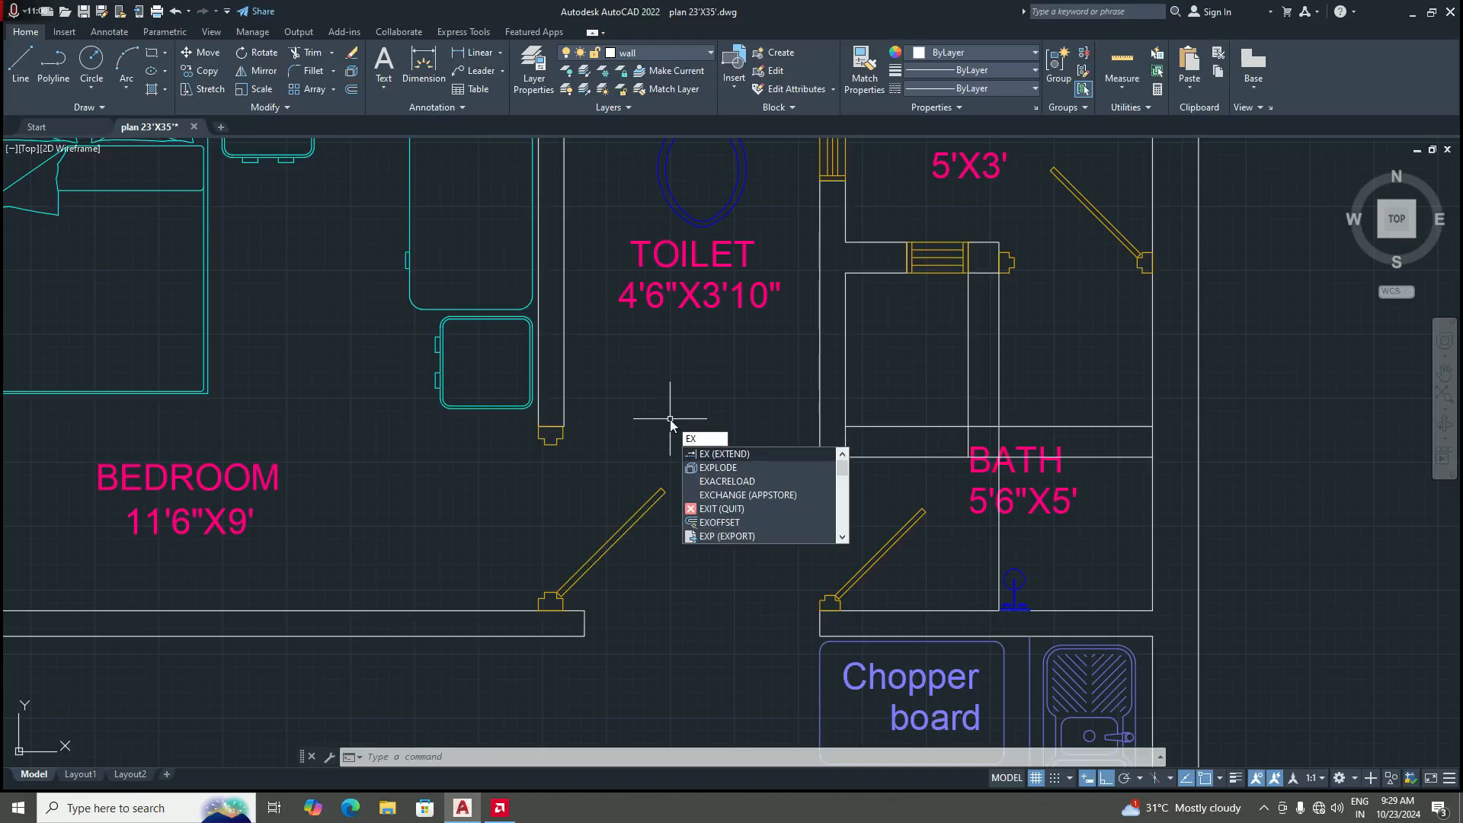
{"action": "key", "text": "Return"}
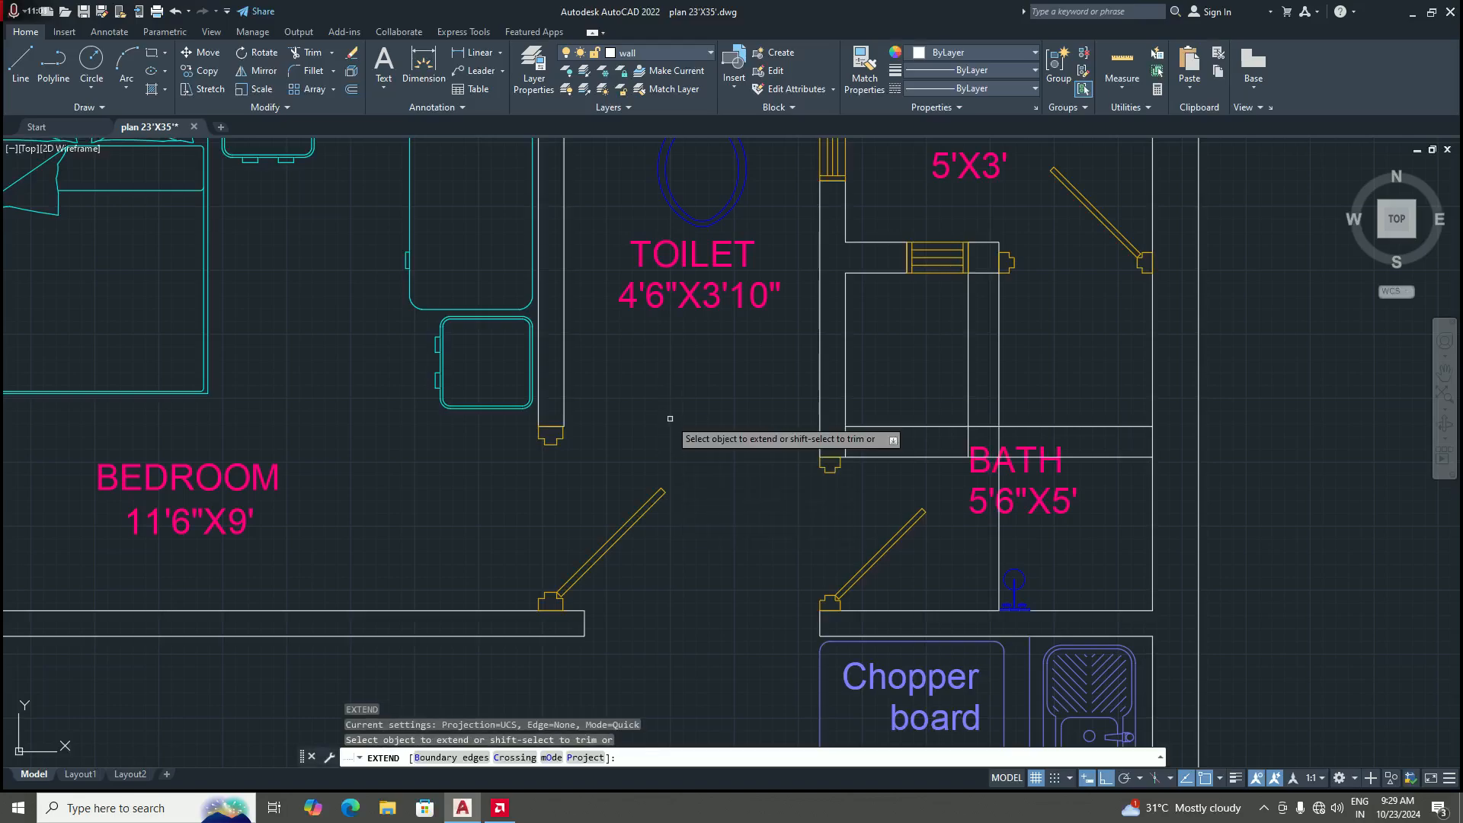
{"action": "scroll", "coordinate": [660, 411], "scroll_direction": "up", "scroll_amount": 2}
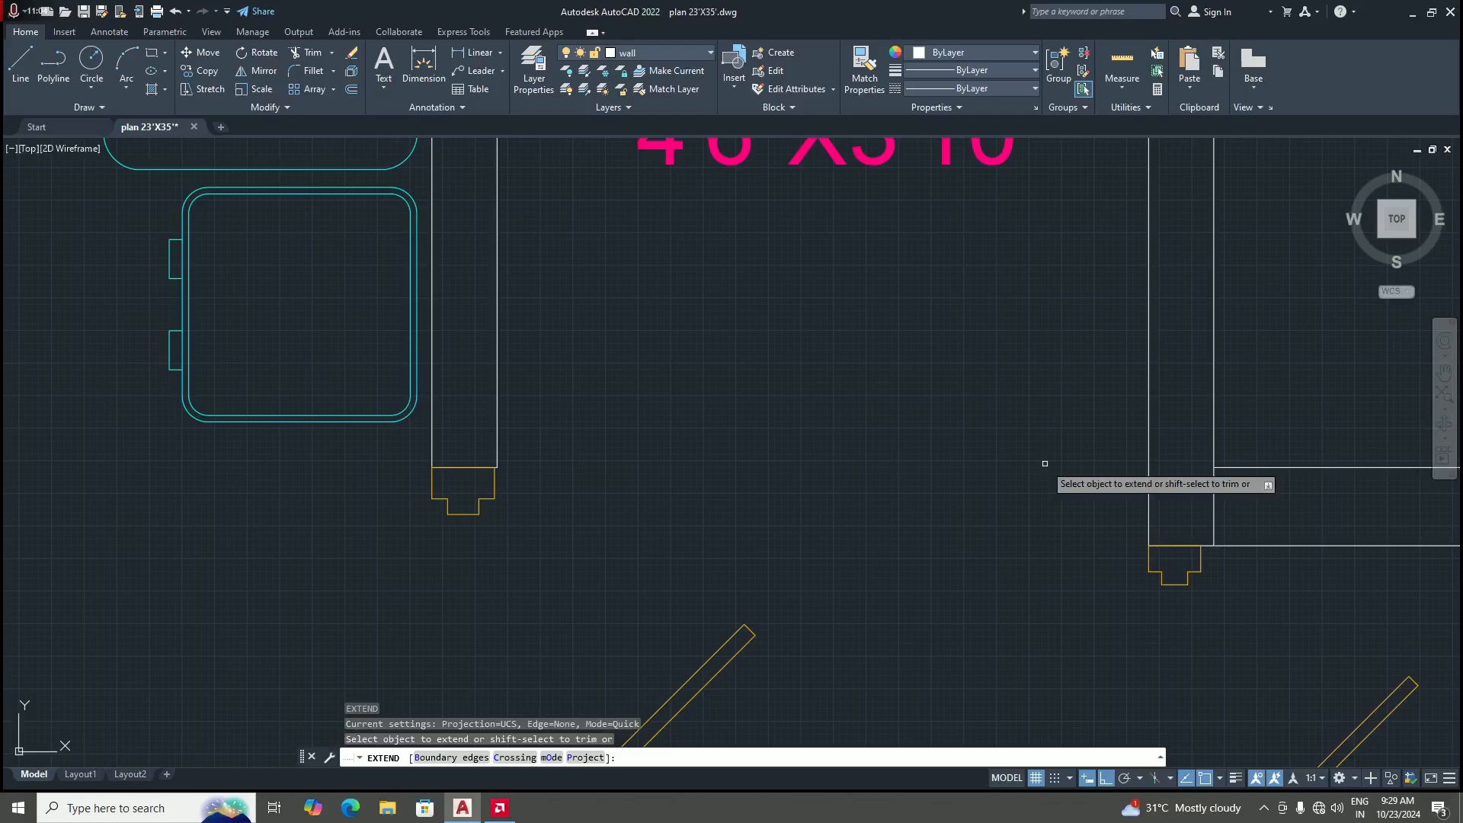
{"action": "scroll", "coordinate": [671, 464], "scroll_direction": "down", "scroll_amount": 3}
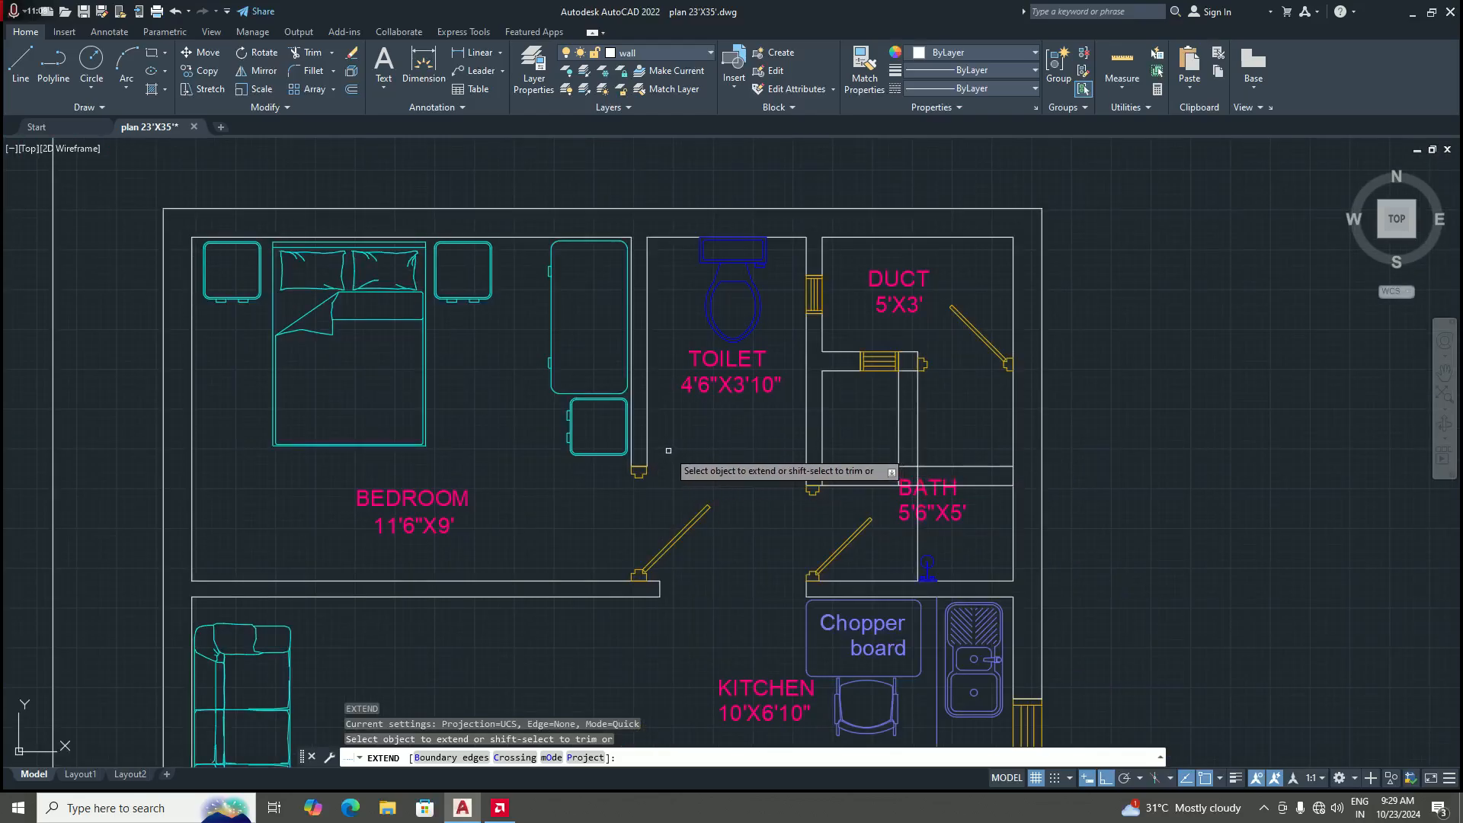
{"action": "scroll", "coordinate": [668, 451], "scroll_direction": "up", "scroll_amount": 8}
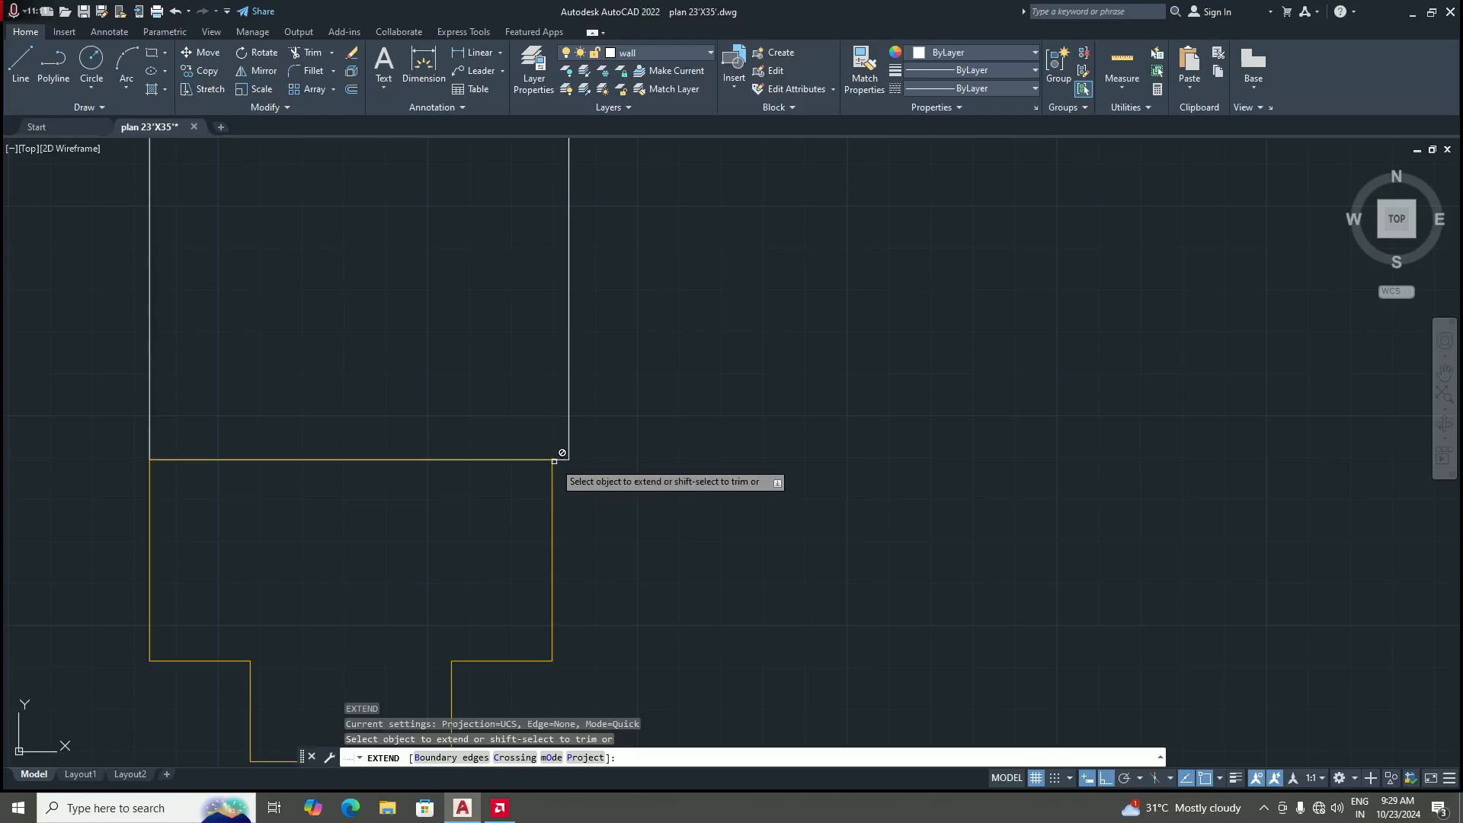
{"action": "scroll", "coordinate": [550, 457], "scroll_direction": "down", "scroll_amount": 5}
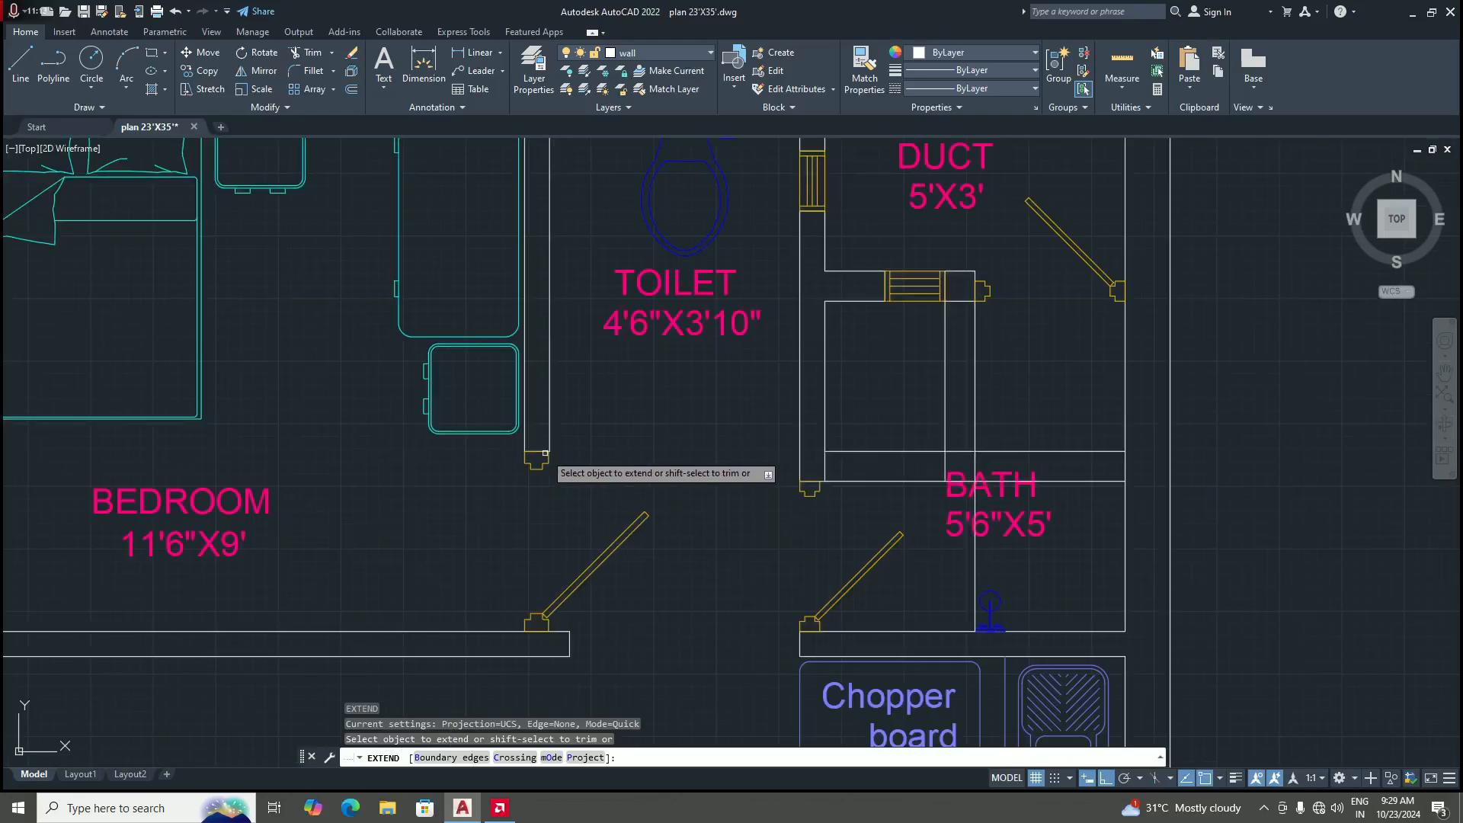
{"action": "scroll", "coordinate": [543, 450], "scroll_direction": "up", "scroll_amount": 2}
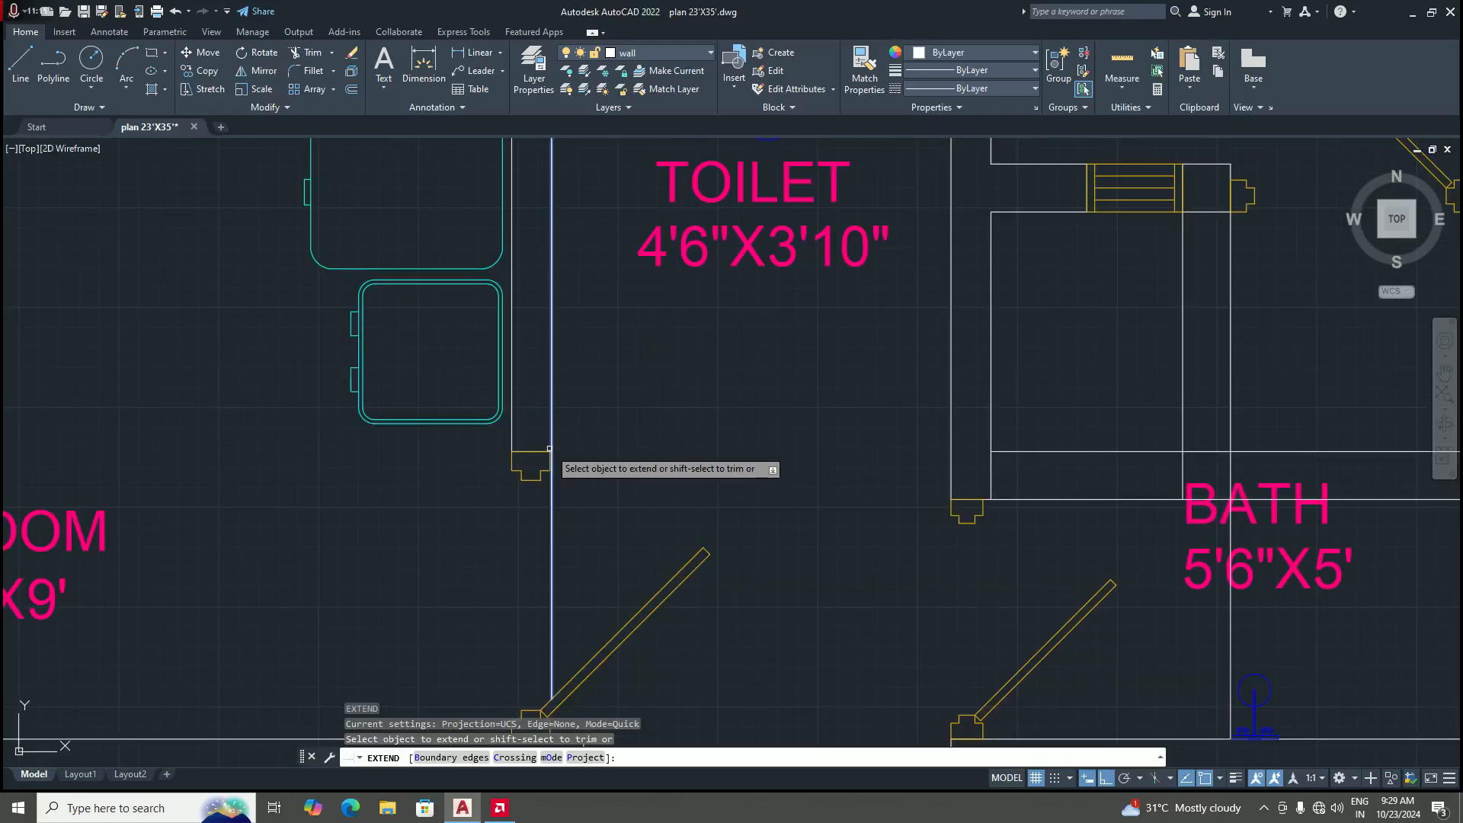
{"action": "scroll", "coordinate": [550, 449], "scroll_direction": "up", "scroll_amount": 6}
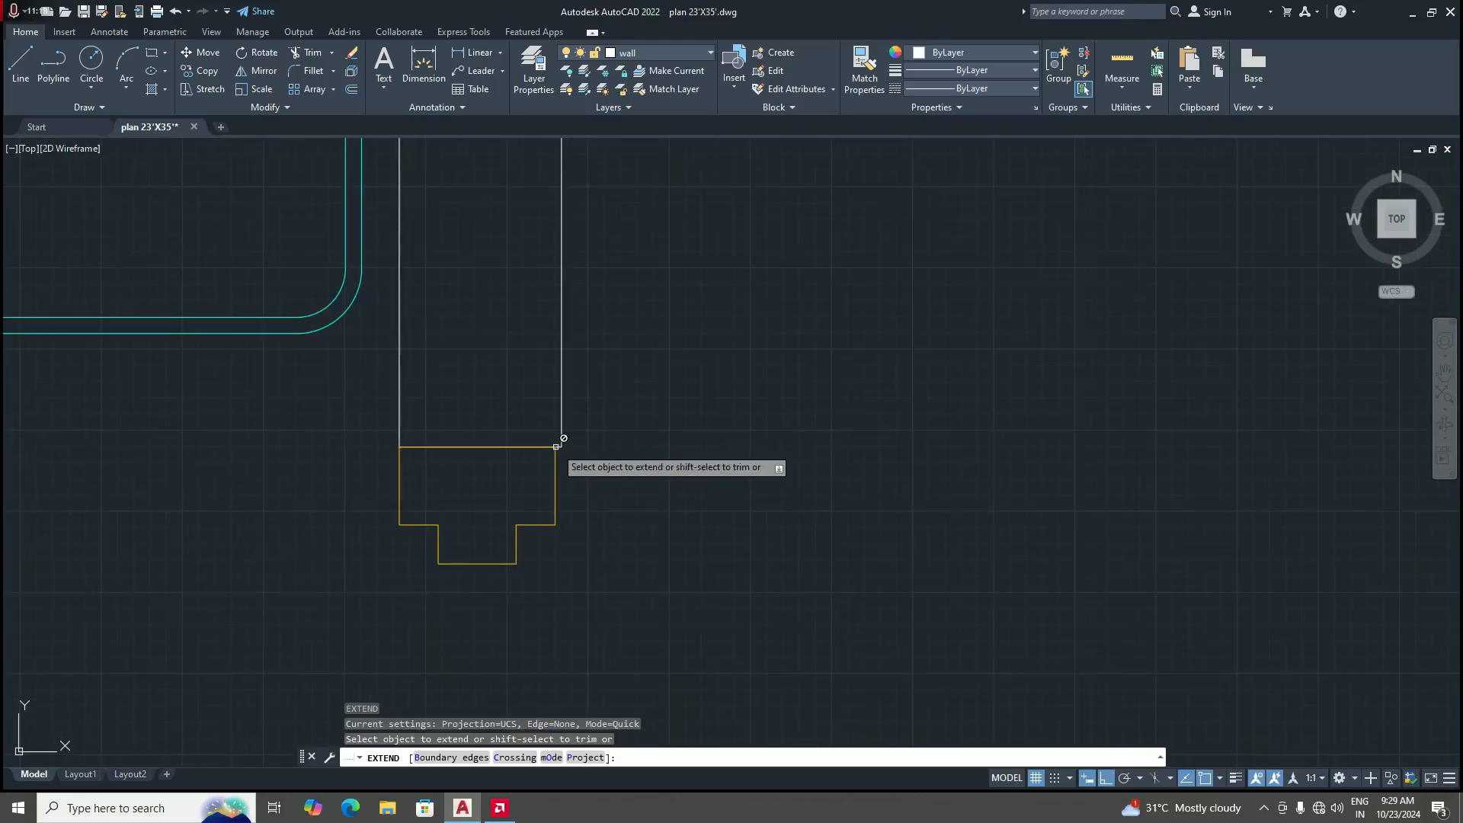
{"action": "scroll", "coordinate": [450, 437], "scroll_direction": "down", "scroll_amount": 6}
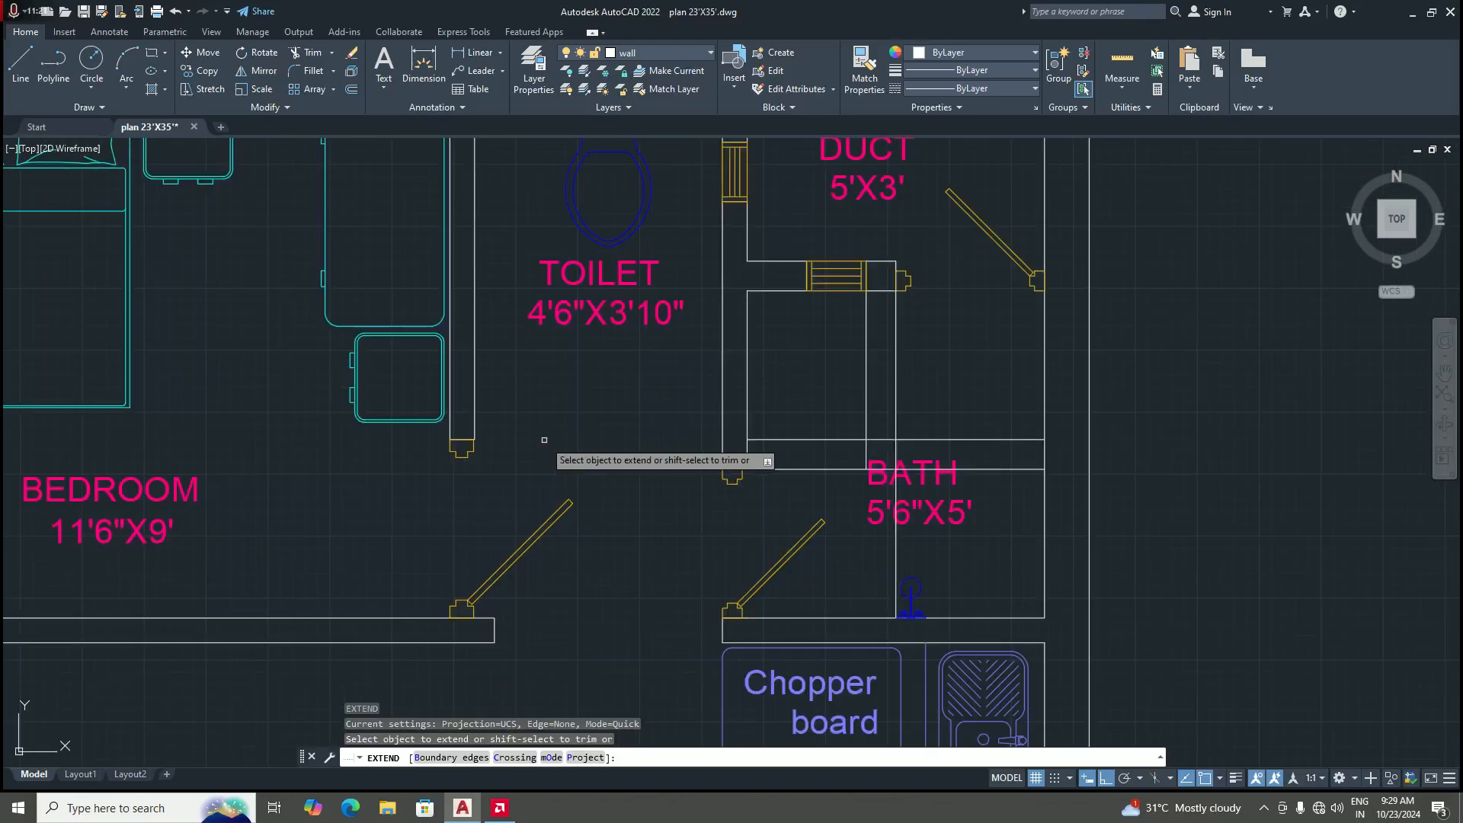
{"action": "key", "text": "Escape"}
Step: Hide the bedroom door and its frame to expose the end line of the bedroom–toilet wall
{"action": "scroll", "coordinate": [588, 469], "scroll_direction": "down", "scroll_amount": 6}
{"action": "scroll", "coordinate": [529, 460], "scroll_direction": "up", "scroll_amount": 6}
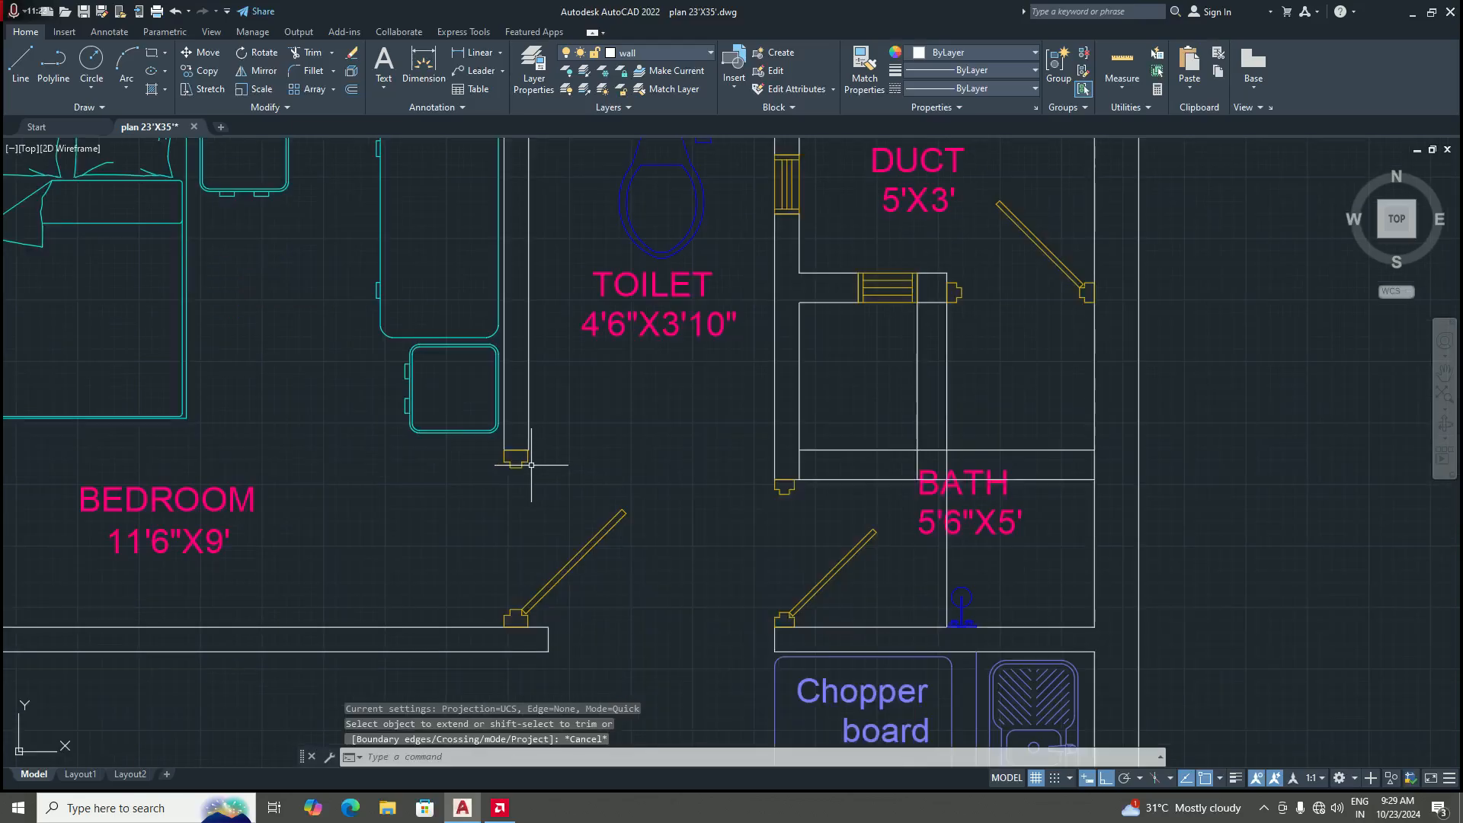
{"action": "left_click", "coordinate": [529, 460]}
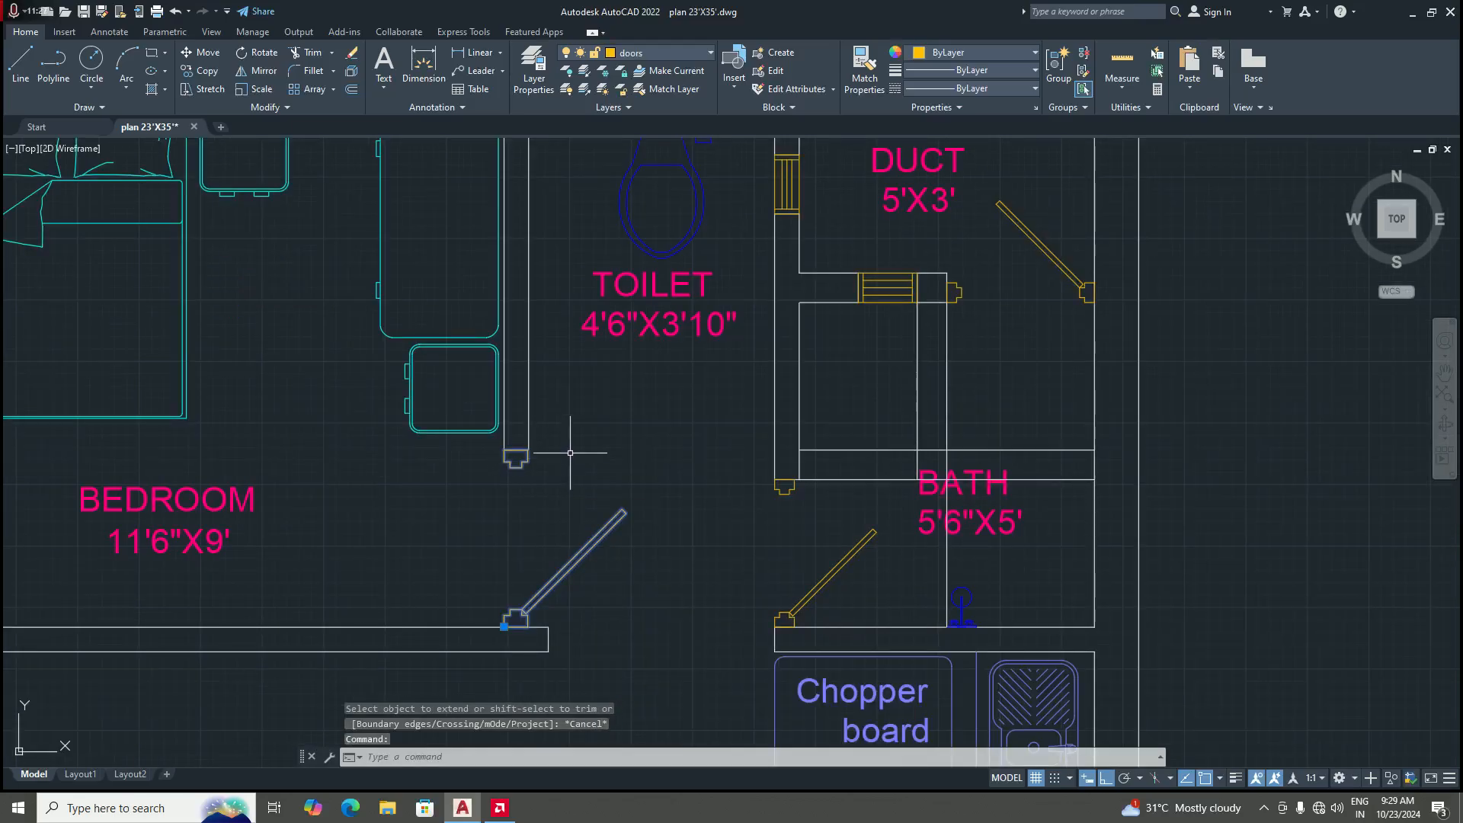
{"action": "left_click", "coordinate": [1393, 778]}
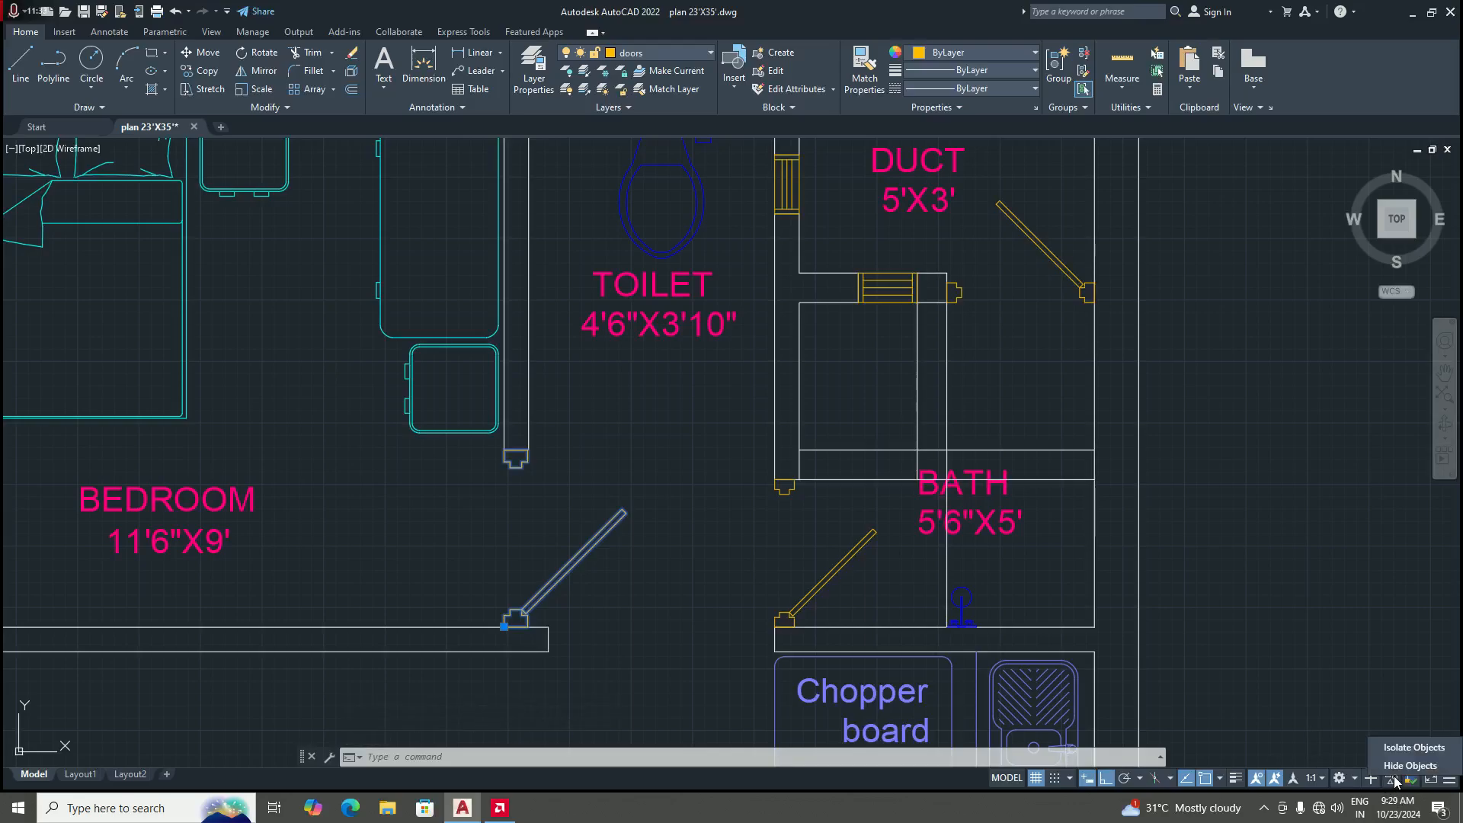
{"action": "left_click", "coordinate": [1409, 765]}
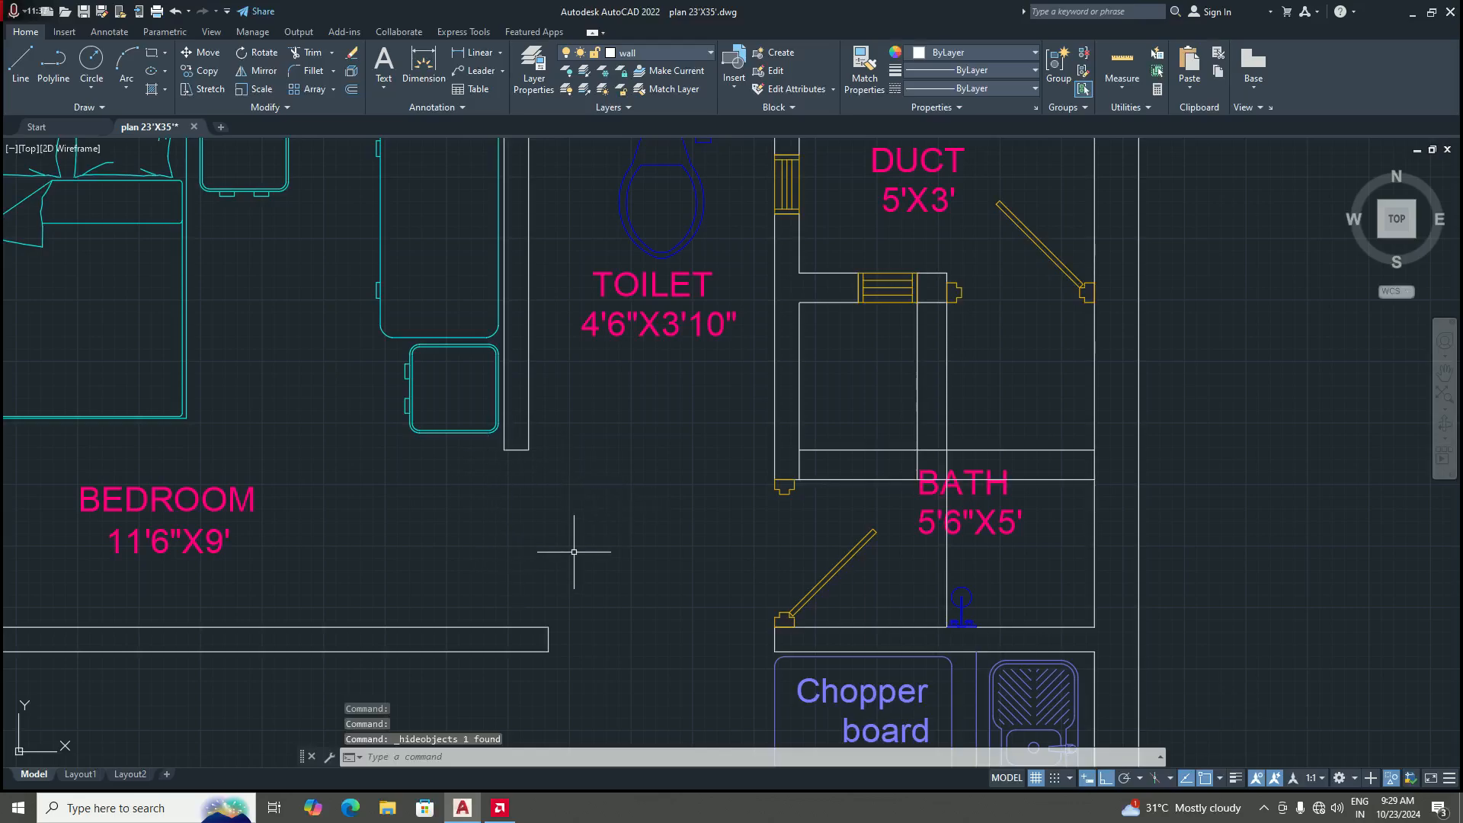
{"action": "scroll", "coordinate": [562, 458], "scroll_direction": "up", "scroll_amount": 3}
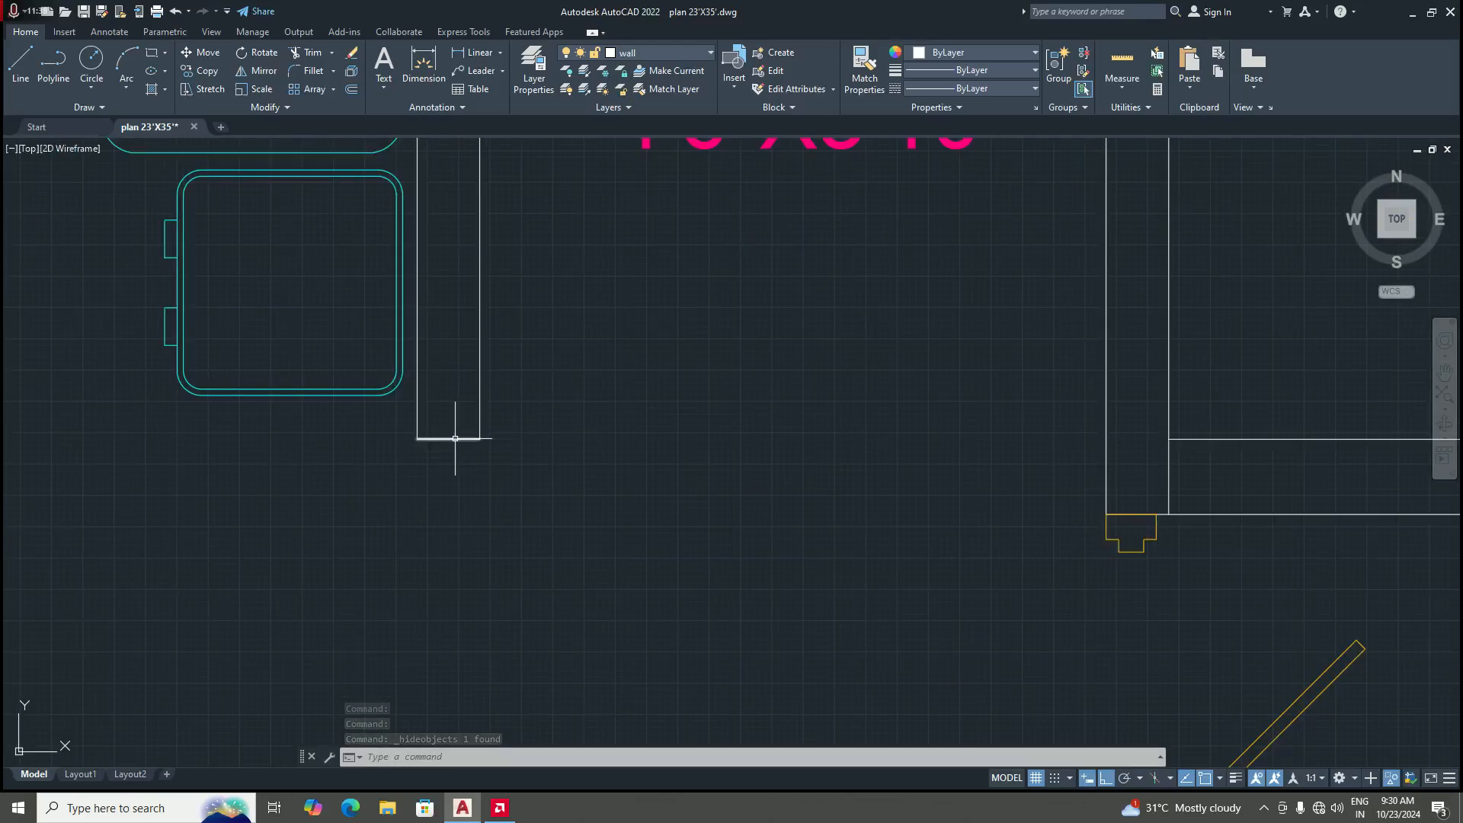
{"action": "scroll", "coordinate": [460, 440], "scroll_direction": "up", "scroll_amount": 2}
{"action": "scroll", "coordinate": [459, 441], "scroll_direction": "down", "scroll_amount": 3}
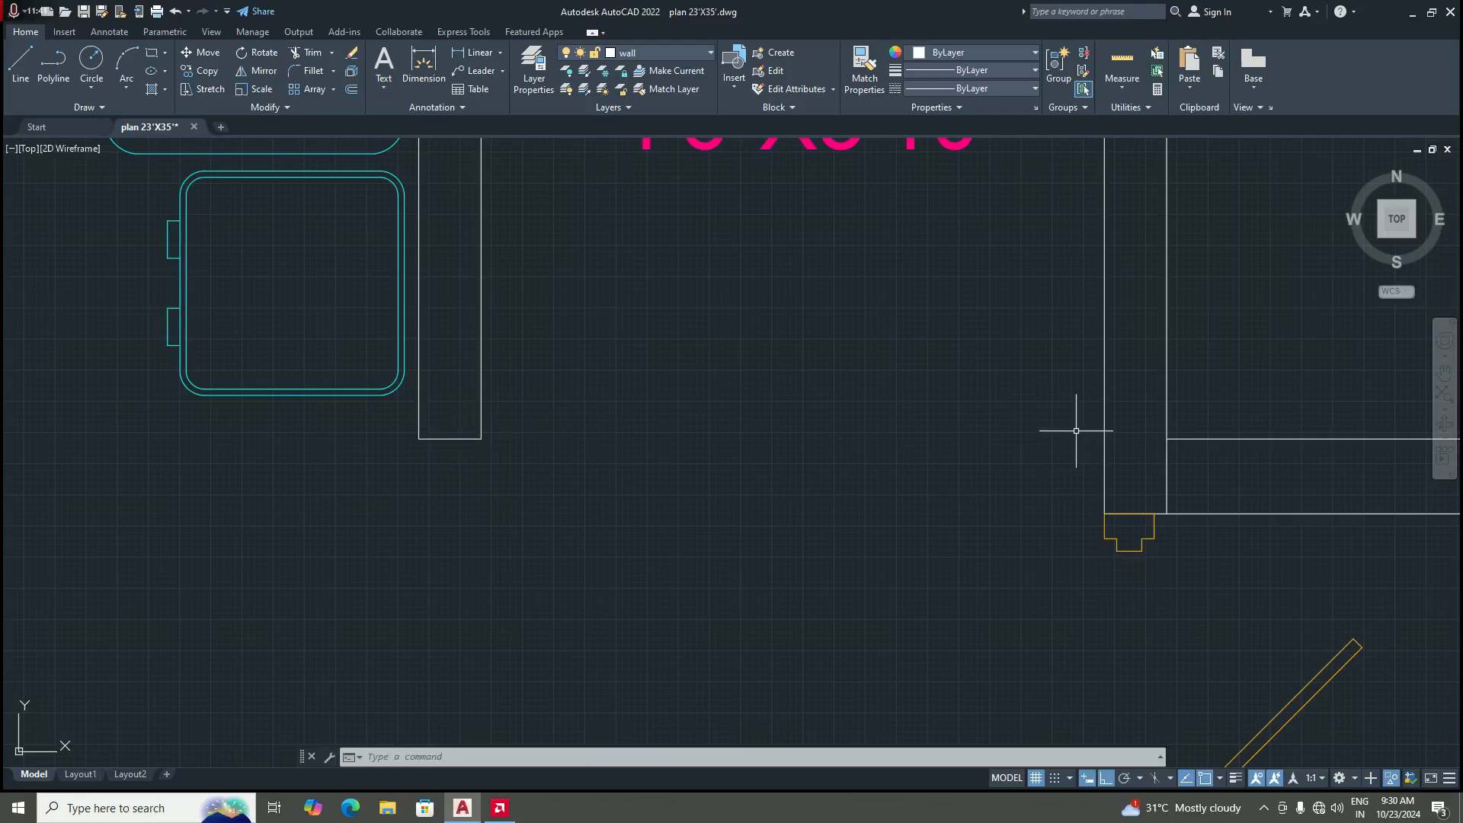
{"action": "scroll", "coordinate": [697, 486], "scroll_direction": "down", "scroll_amount": 3}
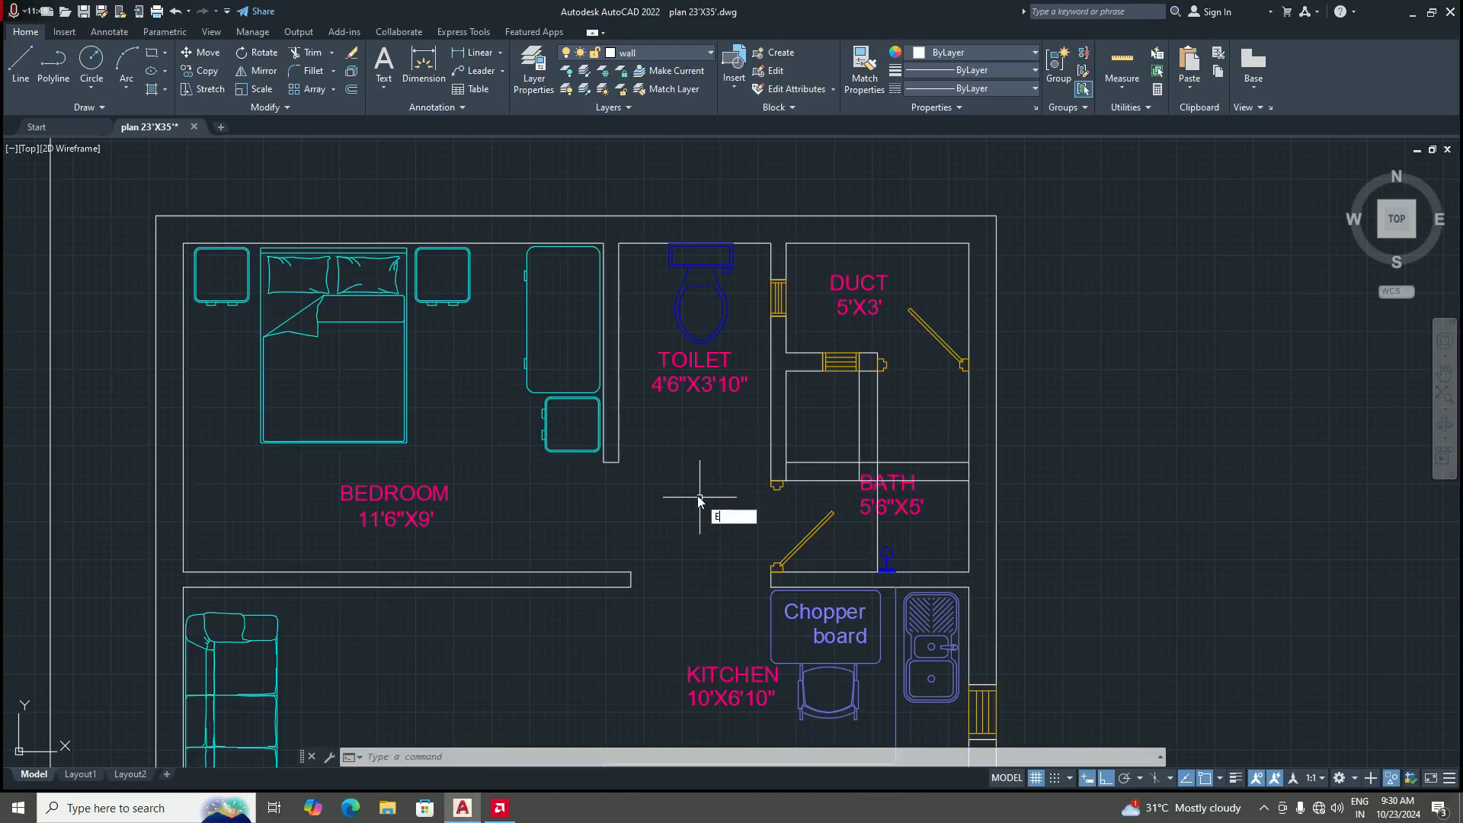
Step: Extend the end line at the lower end of the bedroom–toilet wall across to the toilet–bath wall
{"action": "type", "text": "X"}
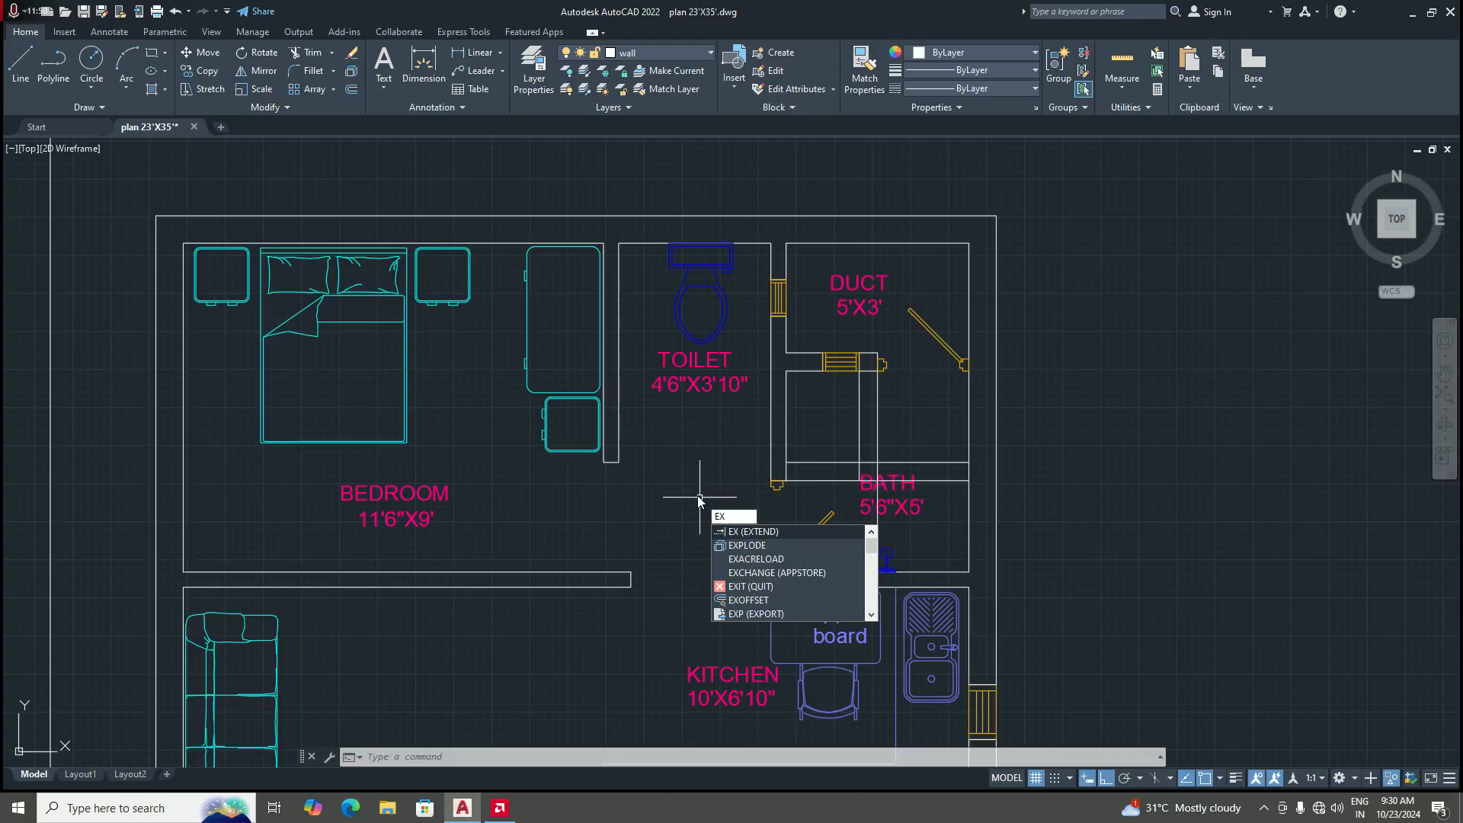
{"action": "key", "text": "Return"}
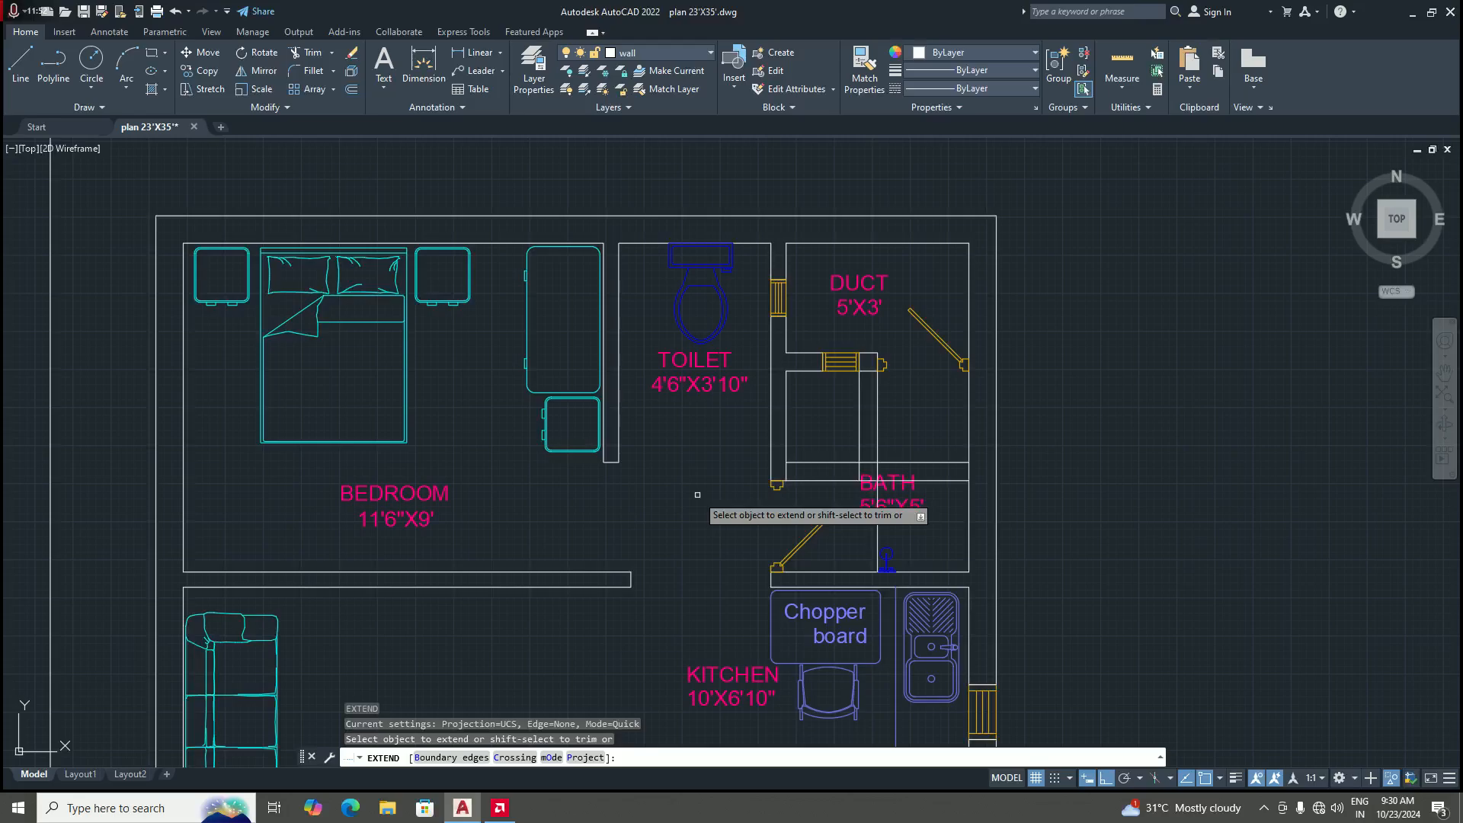
{"action": "scroll", "coordinate": [644, 482], "scroll_direction": "up", "scroll_amount": 3}
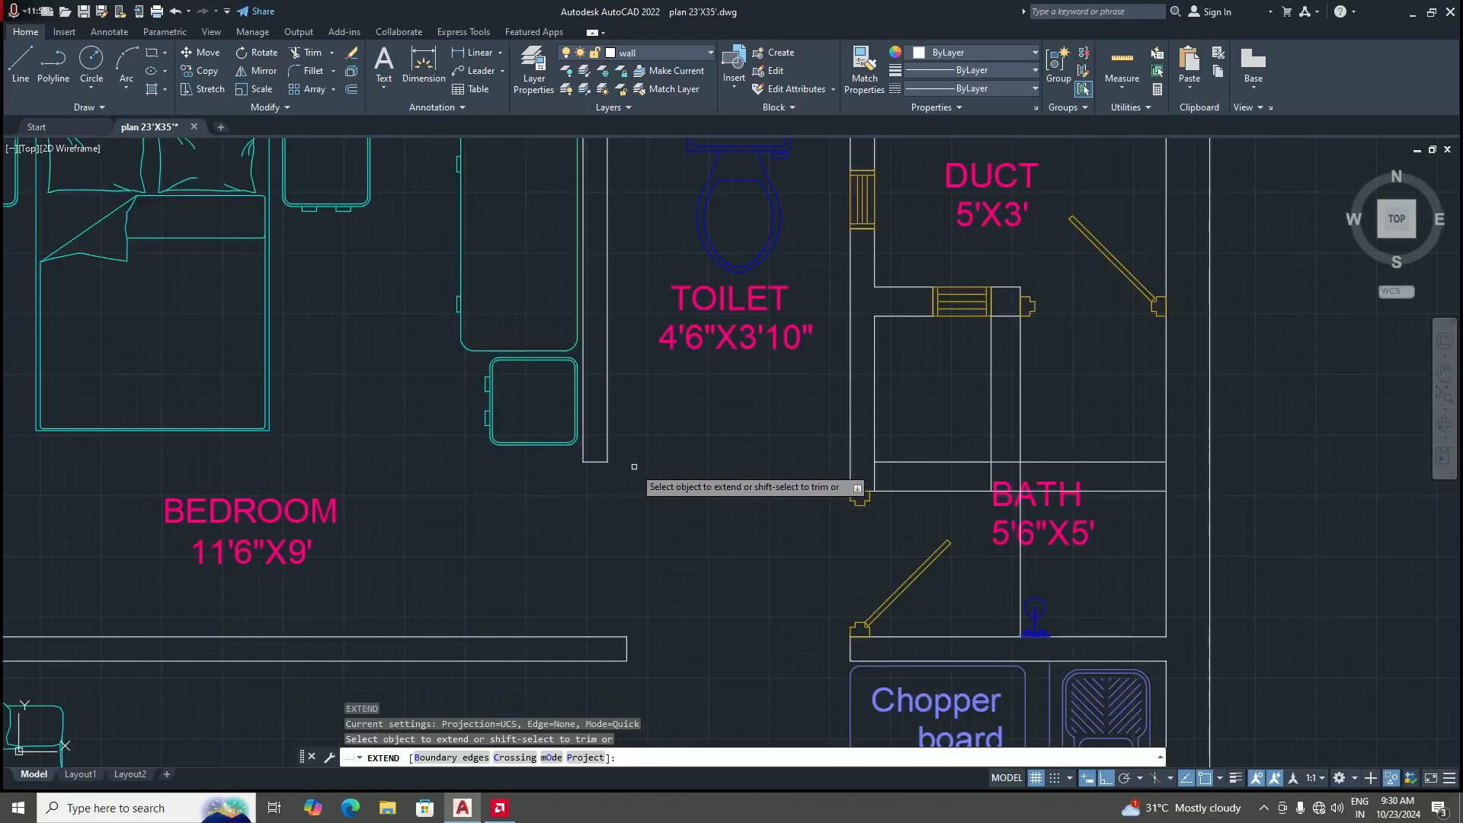
{"action": "scroll", "coordinate": [633, 476], "scroll_direction": "down", "scroll_amount": 3}
{"action": "scroll", "coordinate": [590, 484], "scroll_direction": "up", "scroll_amount": 2}
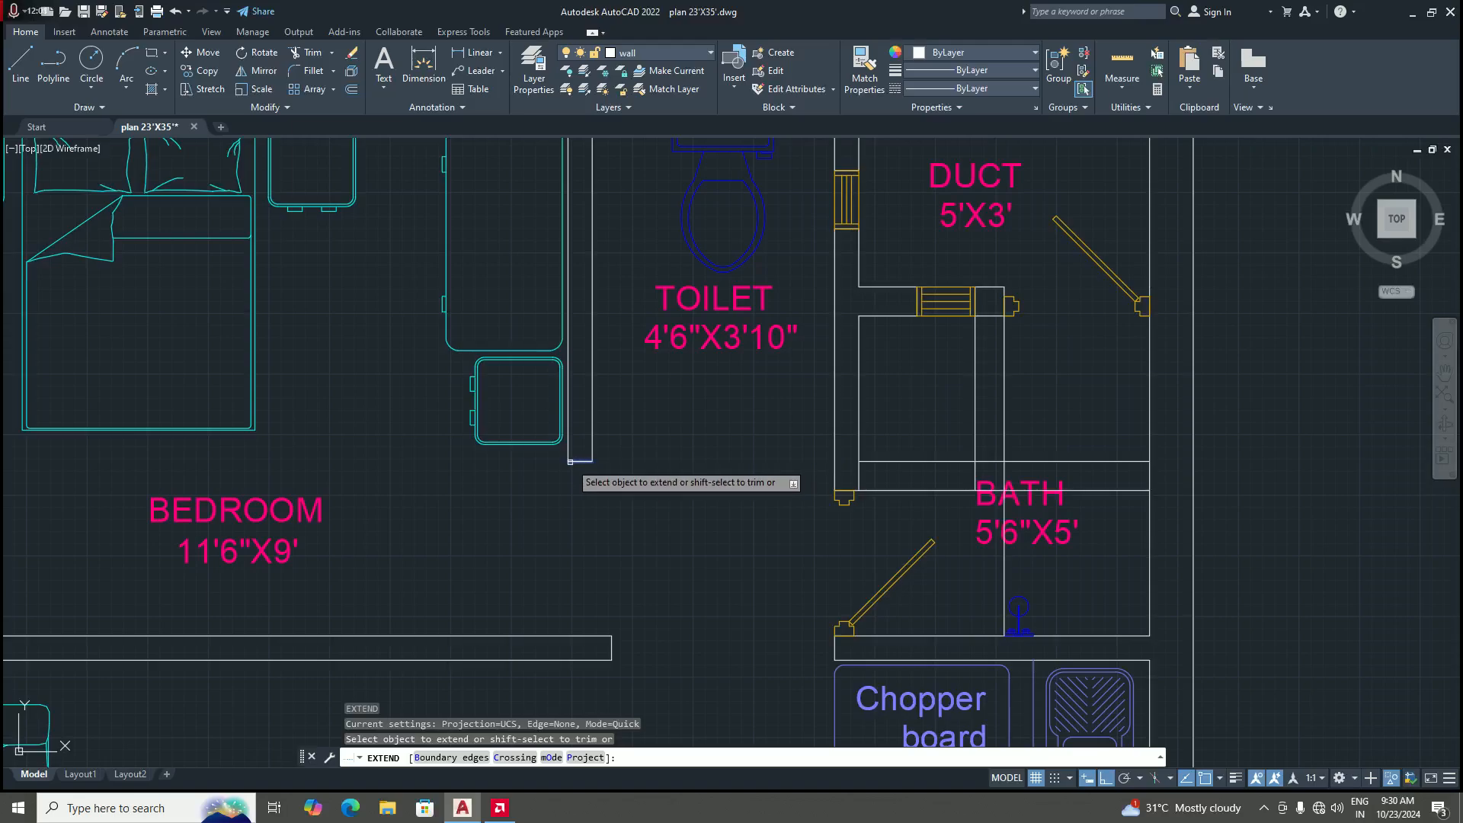
{"action": "scroll", "coordinate": [582, 463], "scroll_direction": "down", "scroll_amount": 5}
{"action": "scroll", "coordinate": [580, 464], "scroll_direction": "up", "scroll_amount": 5}
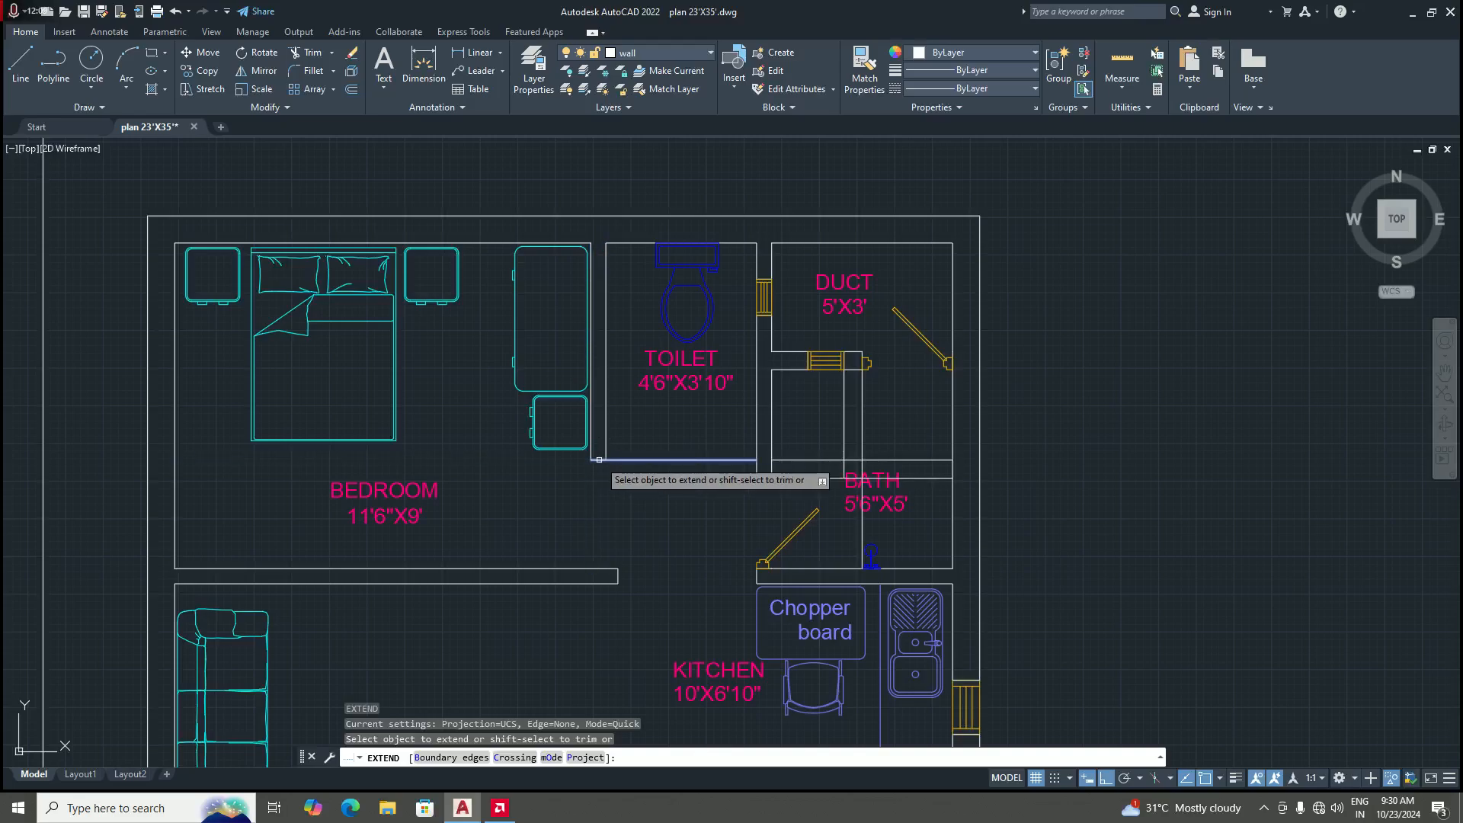
{"action": "left_click", "coordinate": [597, 459]}
{"action": "left_click", "coordinate": [600, 459]}
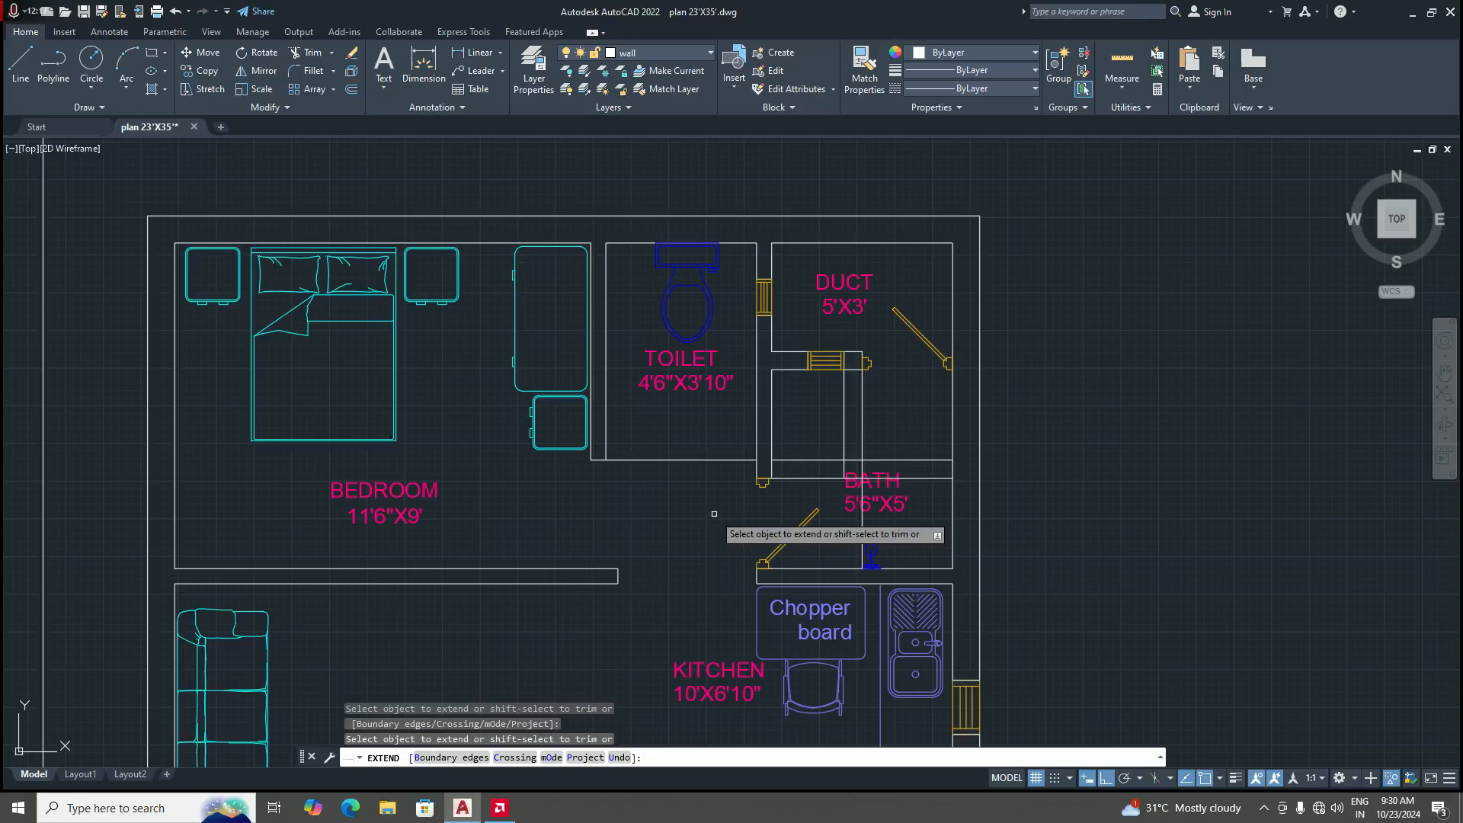
{"action": "key", "text": "Return"}
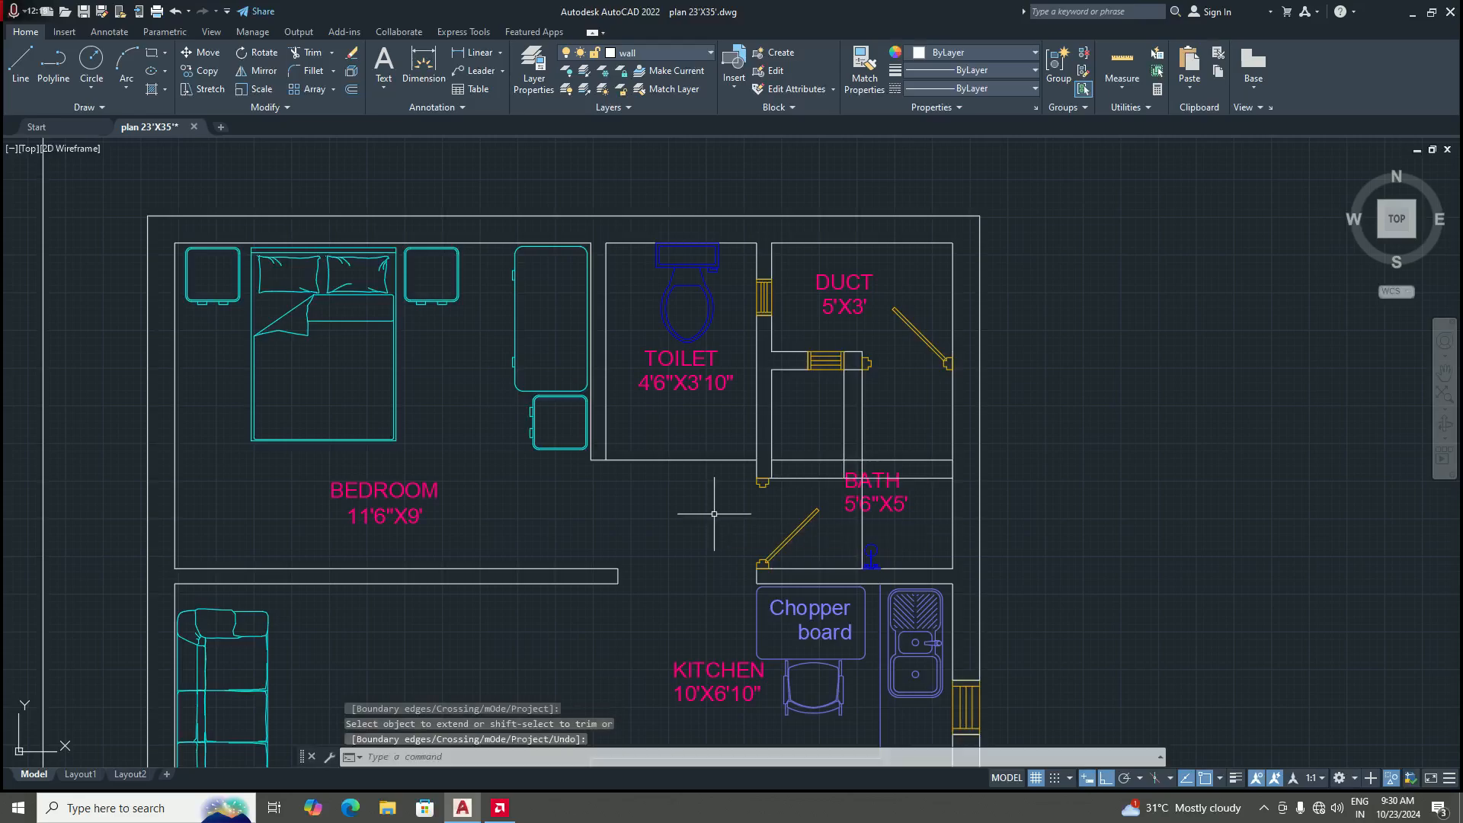
Step: Offset the extended line 5" upward into the toilet to form the toilet's lower wall
{"action": "scroll", "coordinate": [714, 513], "scroll_direction": "down", "scroll_amount": 4}
{"action": "scroll", "coordinate": [637, 470], "scroll_direction": "up", "scroll_amount": 4}
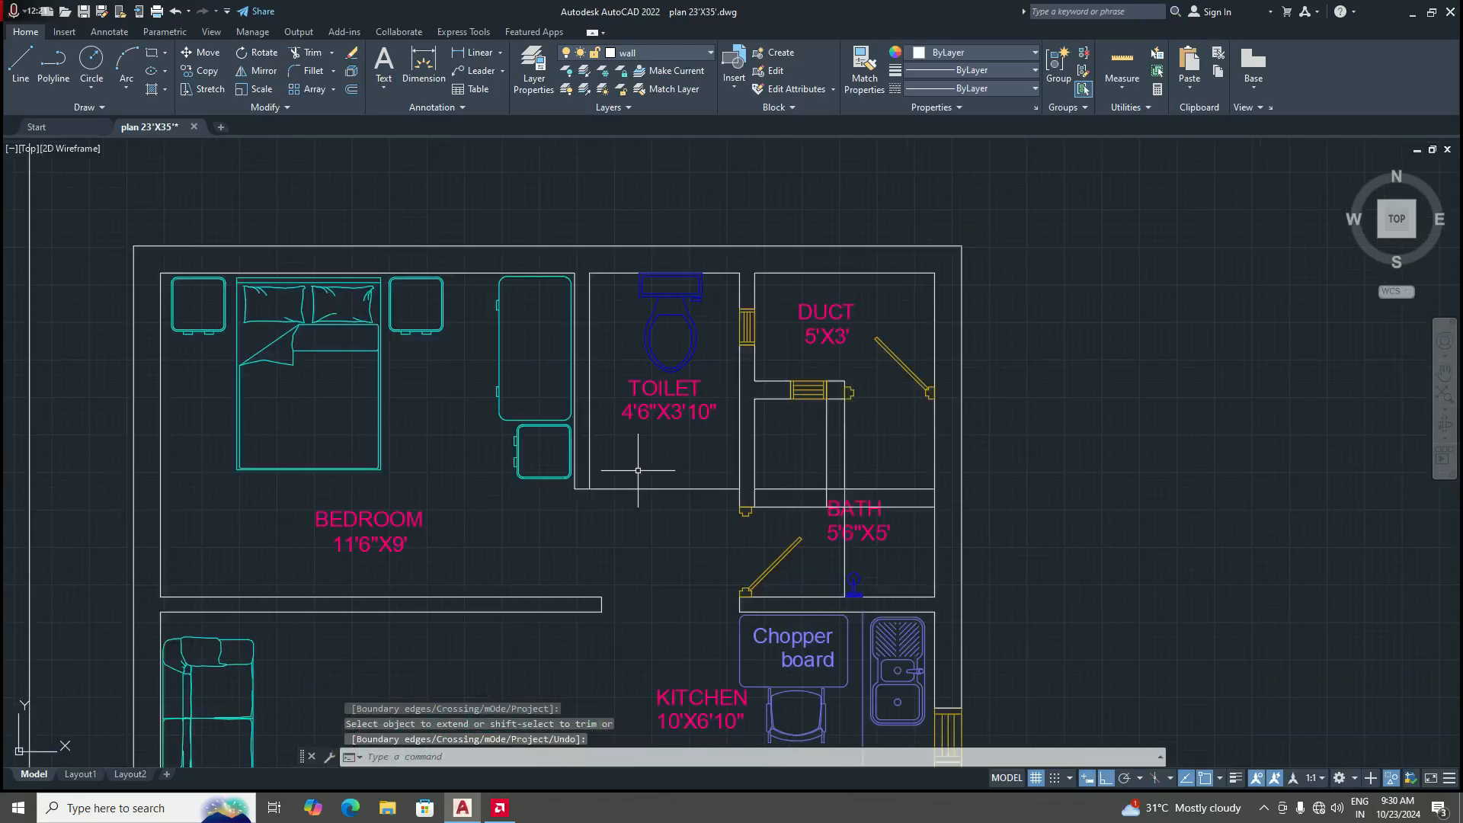
{"action": "scroll", "coordinate": [634, 482], "scroll_direction": "up", "scroll_amount": 2}
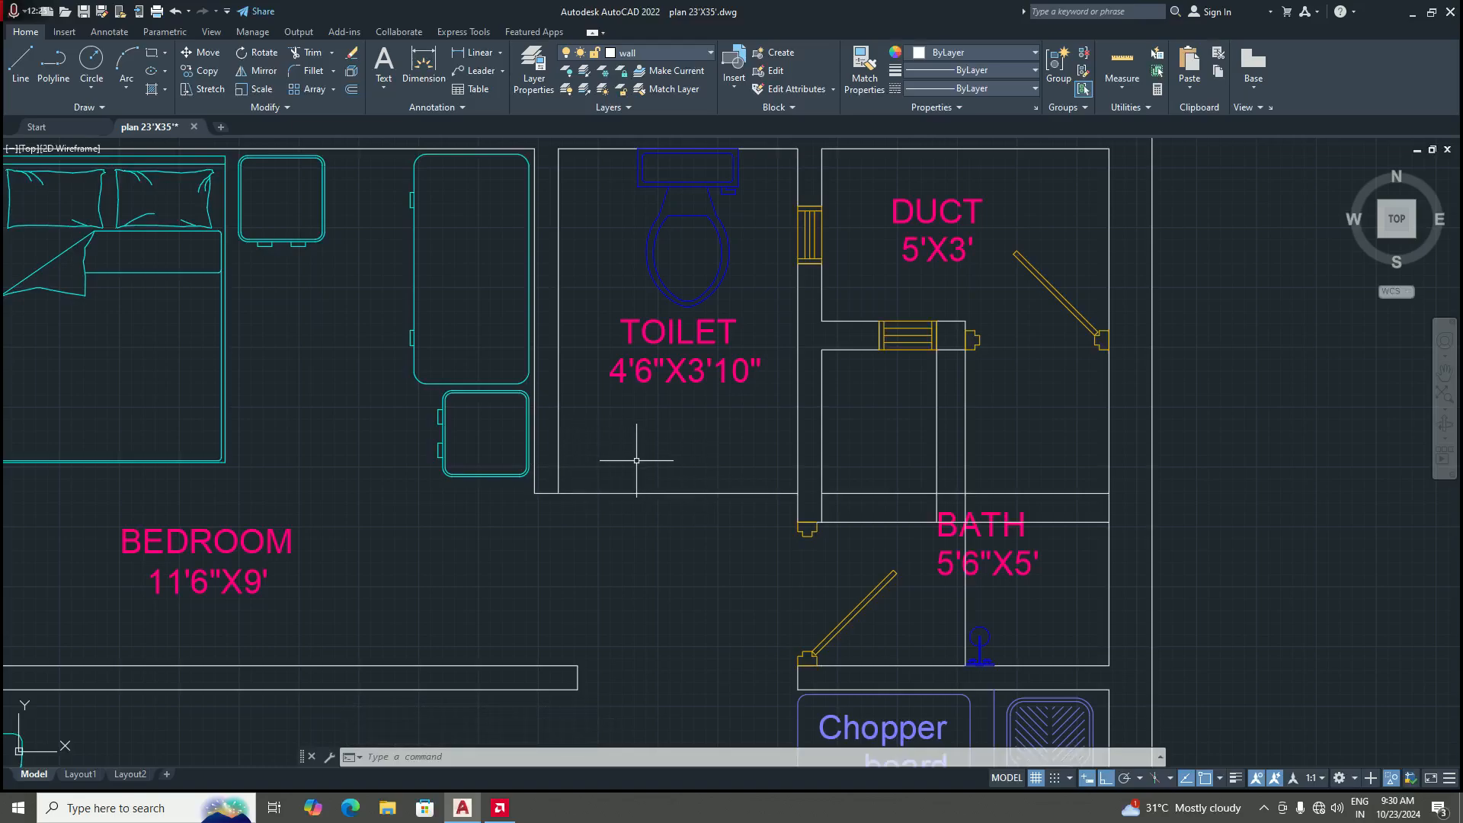
{"action": "scroll", "coordinate": [640, 459], "scroll_direction": "down", "scroll_amount": 4}
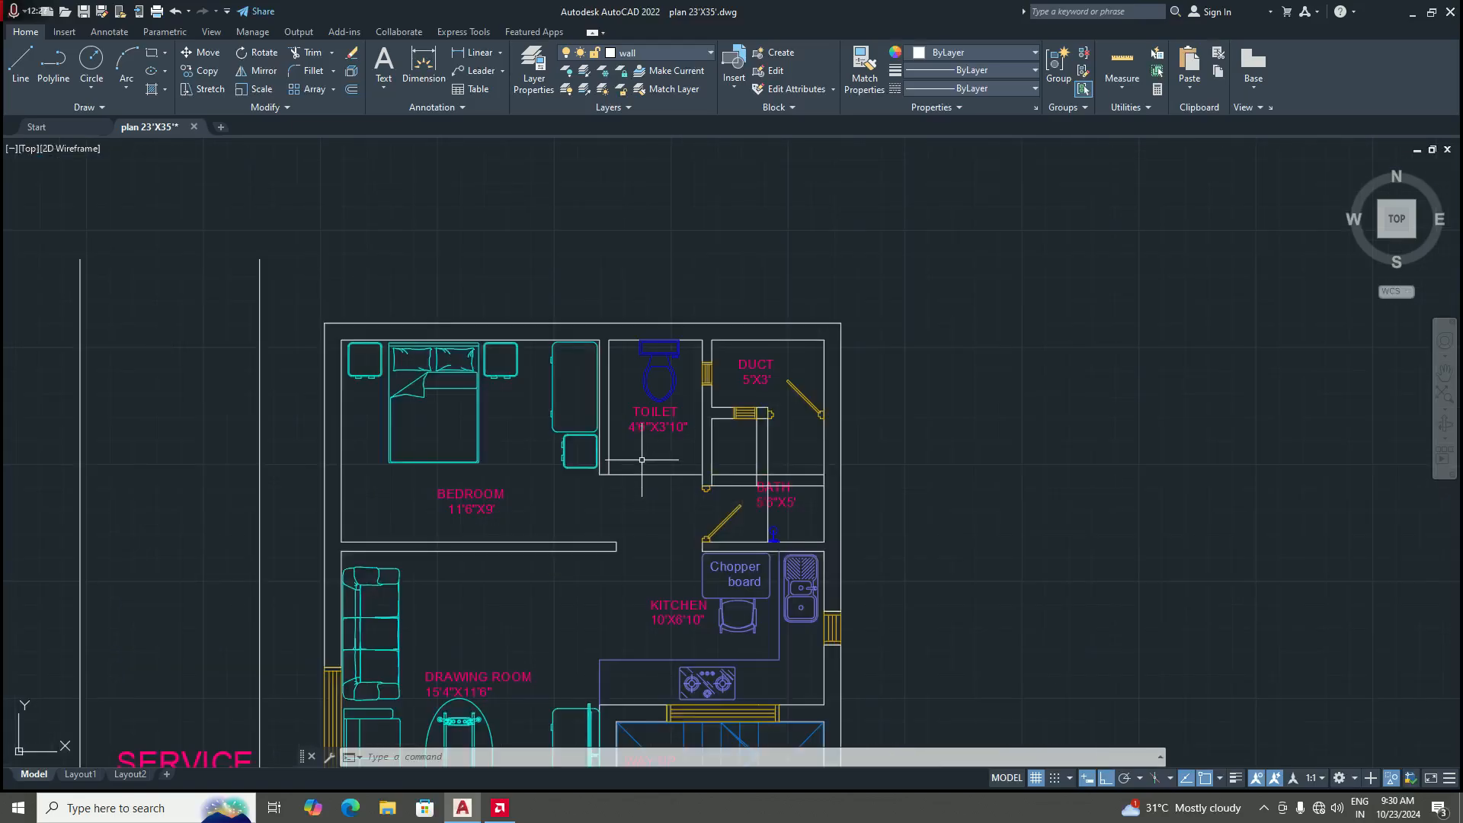
{"action": "scroll", "coordinate": [642, 459], "scroll_direction": "up", "scroll_amount": 2}
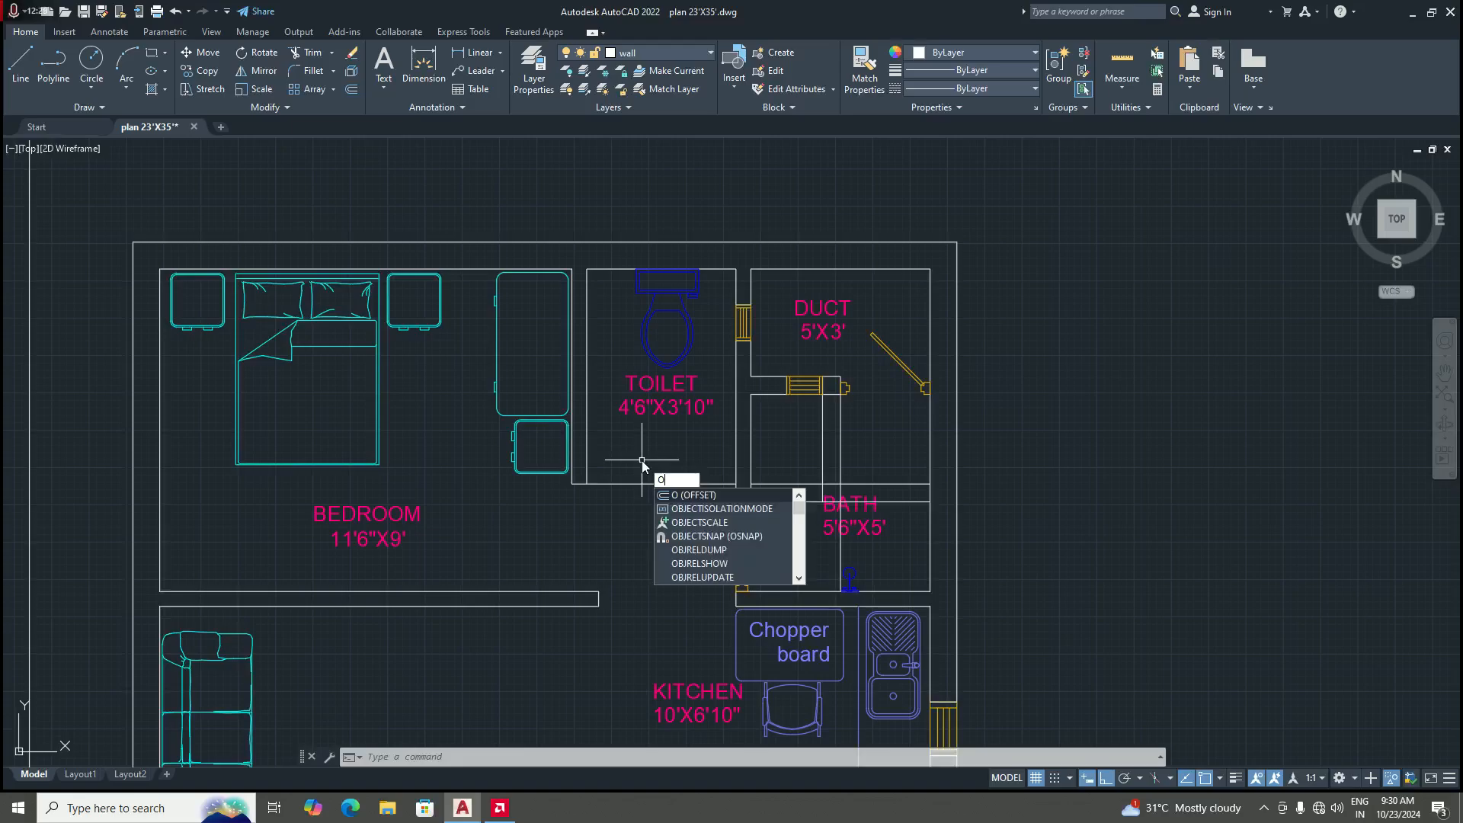
{"action": "key", "text": "Return"}
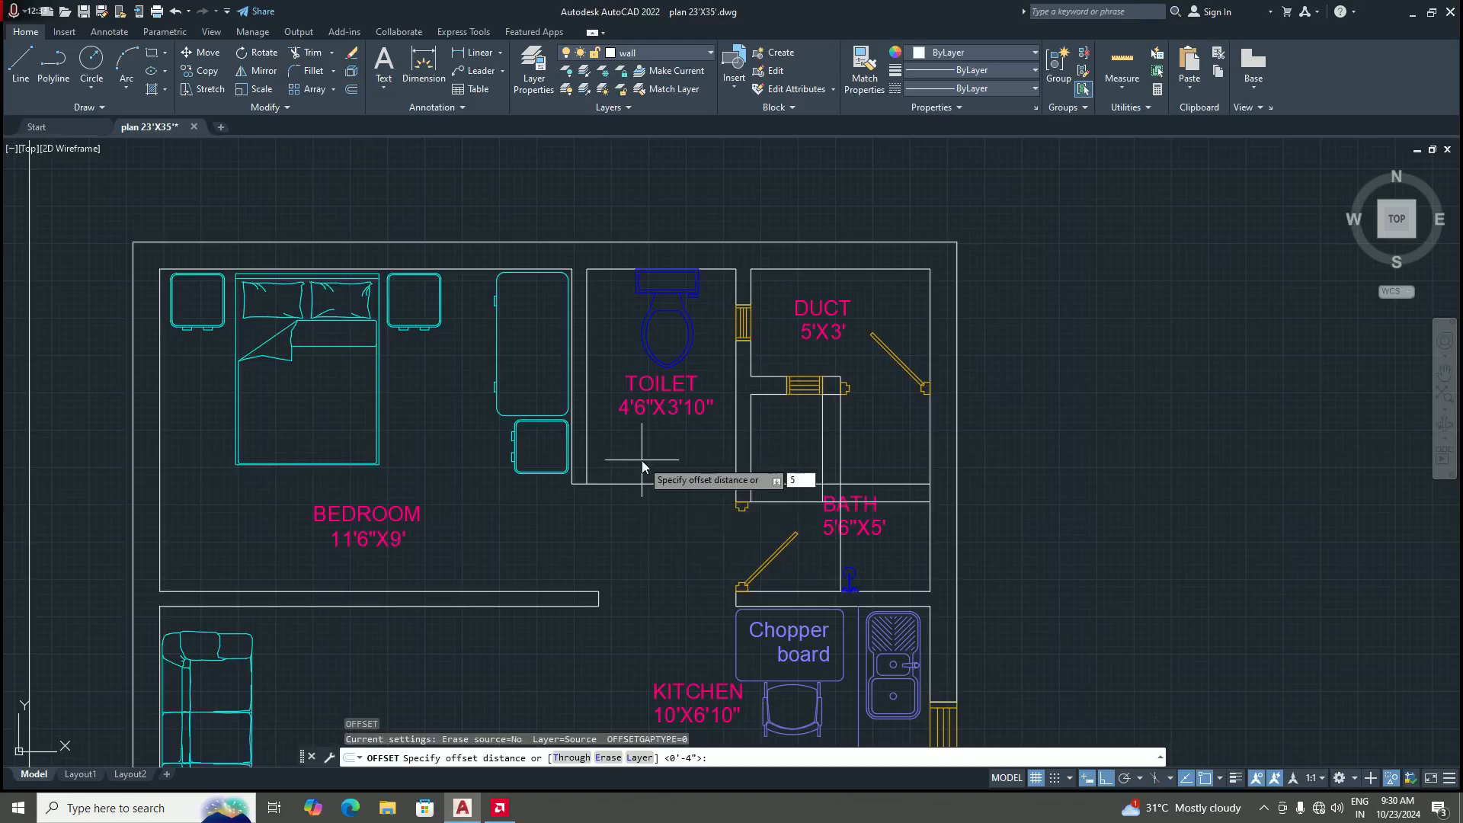
{"action": "key", "text": "Return"}
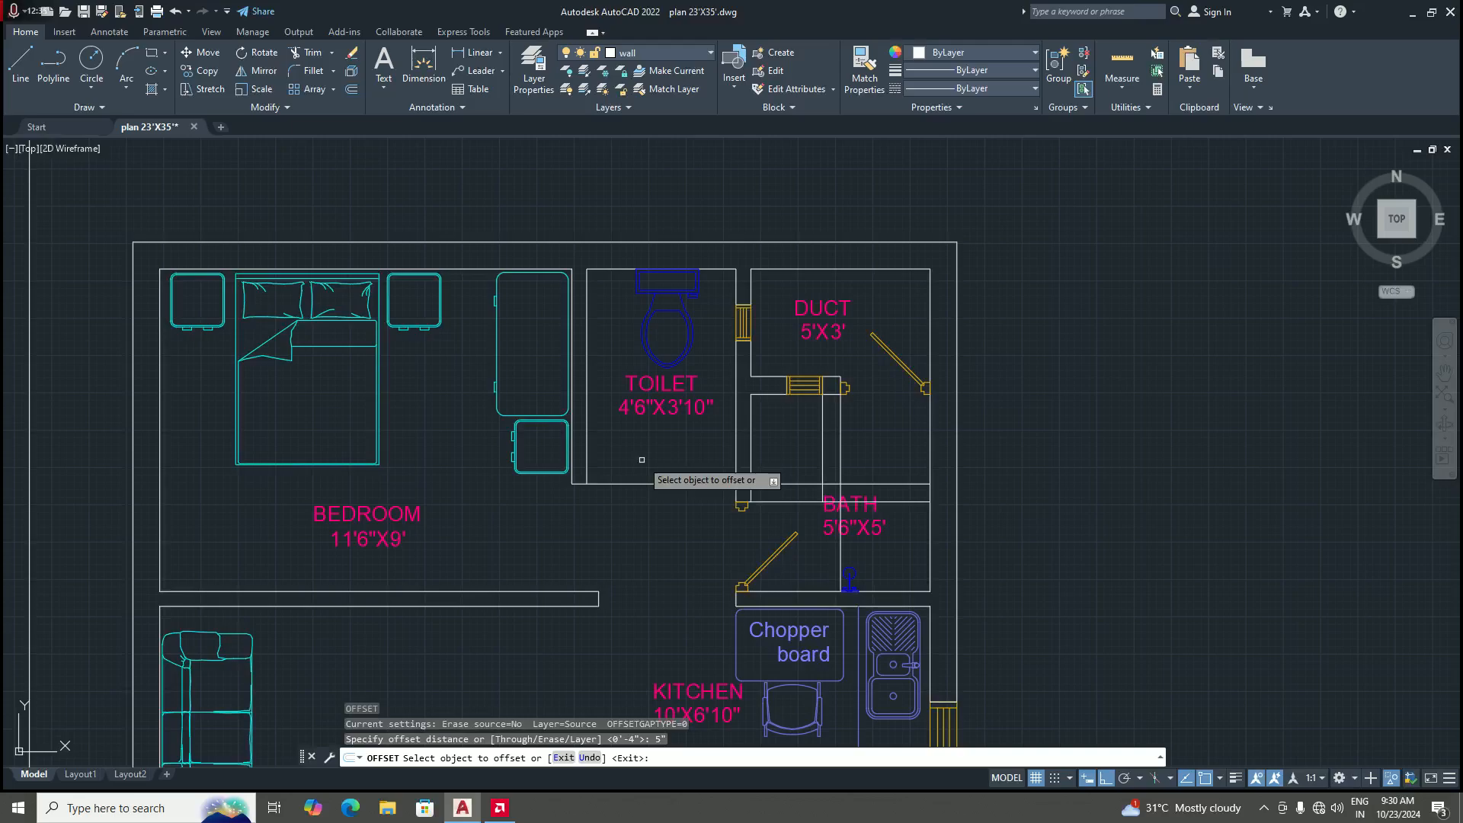
{"action": "scroll", "coordinate": [642, 460], "scroll_direction": "up", "scroll_amount": 2}
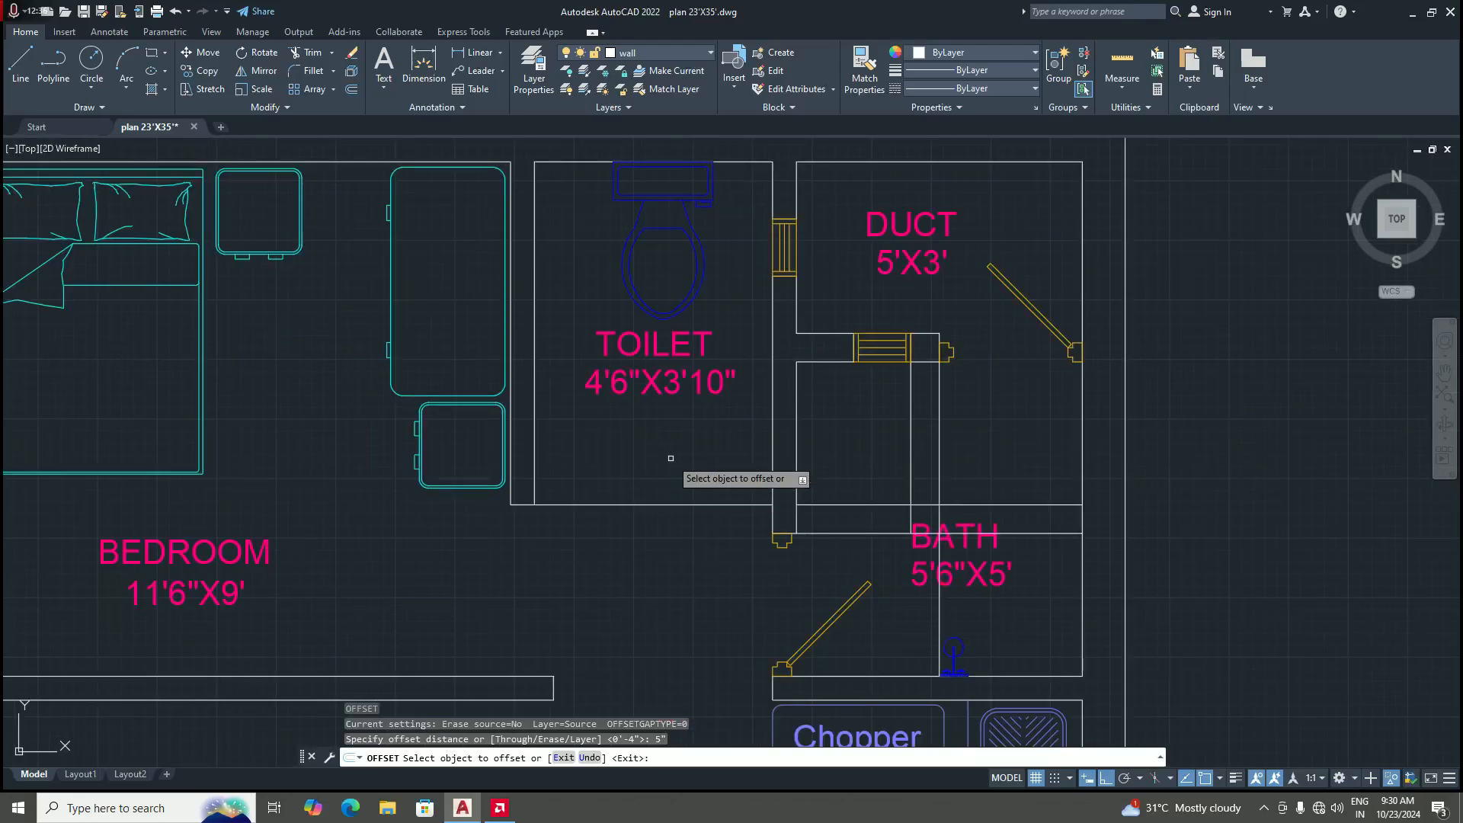
{"action": "left_click", "coordinate": [636, 504]}
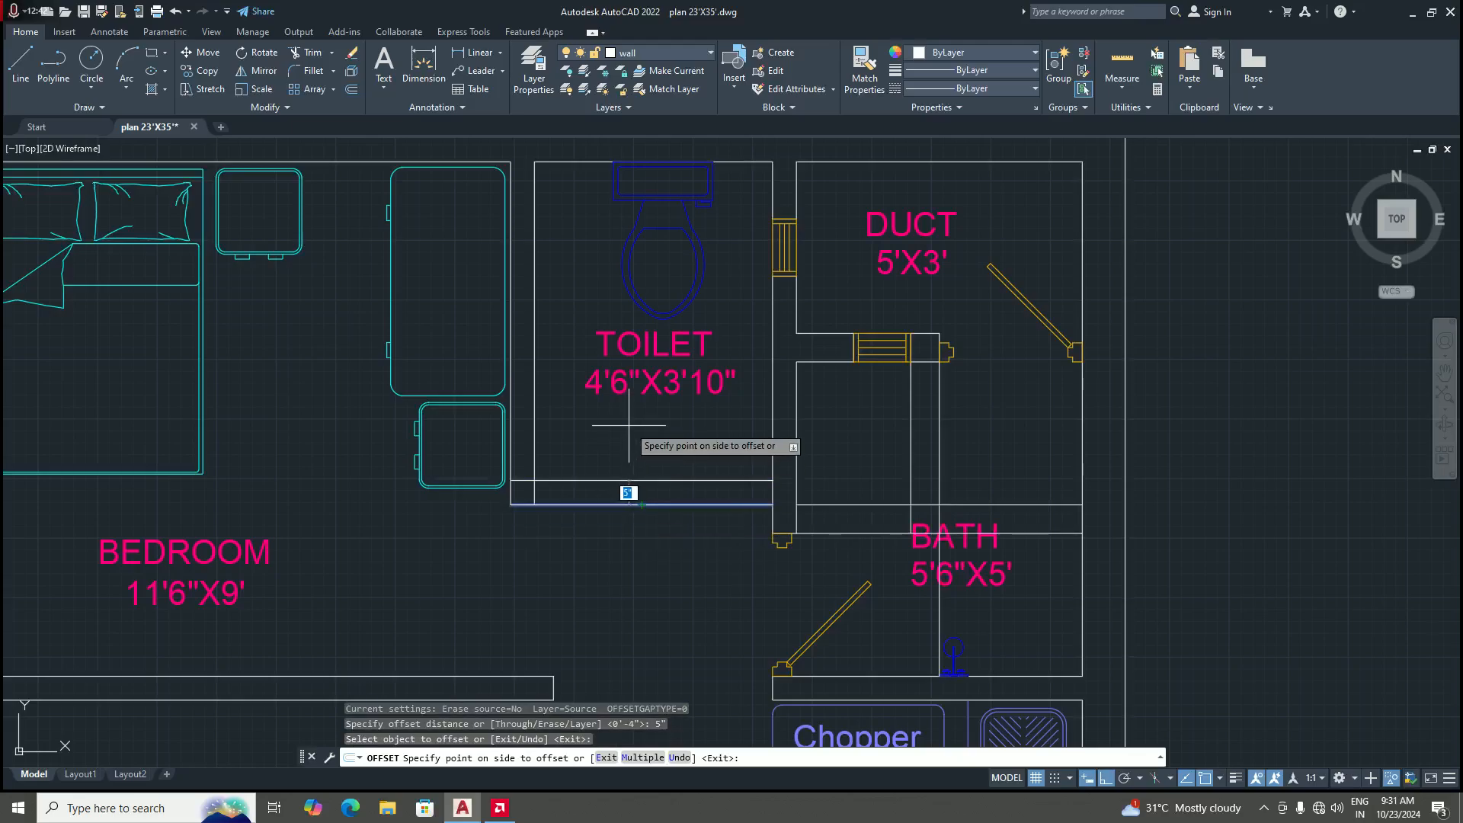
{"action": "left_click", "coordinate": [632, 450]}
{"action": "scroll", "coordinate": [634, 440], "scroll_direction": "down", "scroll_amount": 3}
{"action": "scroll", "coordinate": [634, 440], "scroll_direction": "up", "scroll_amount": 4}
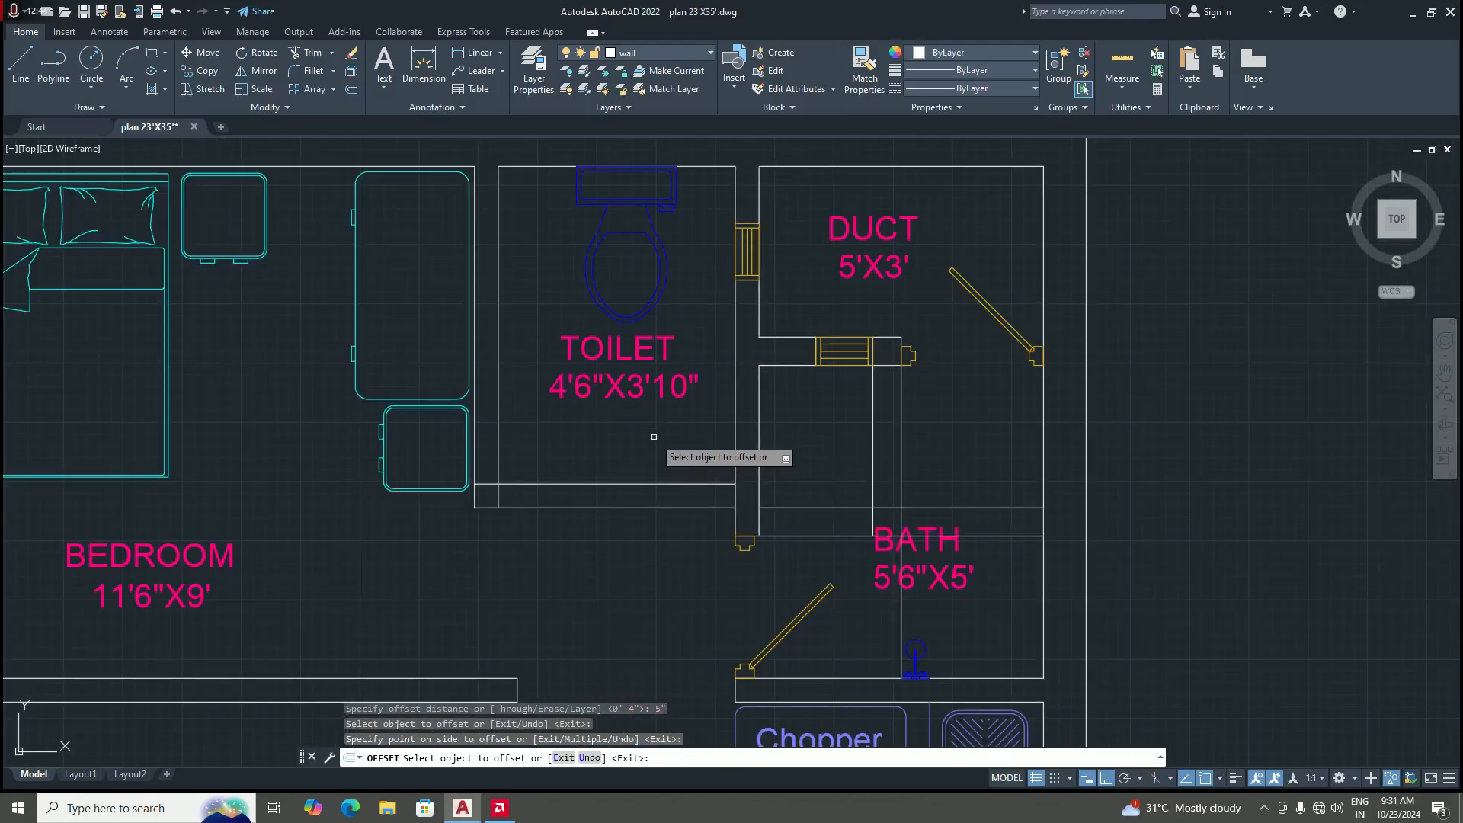
{"action": "key", "text": "Return"}
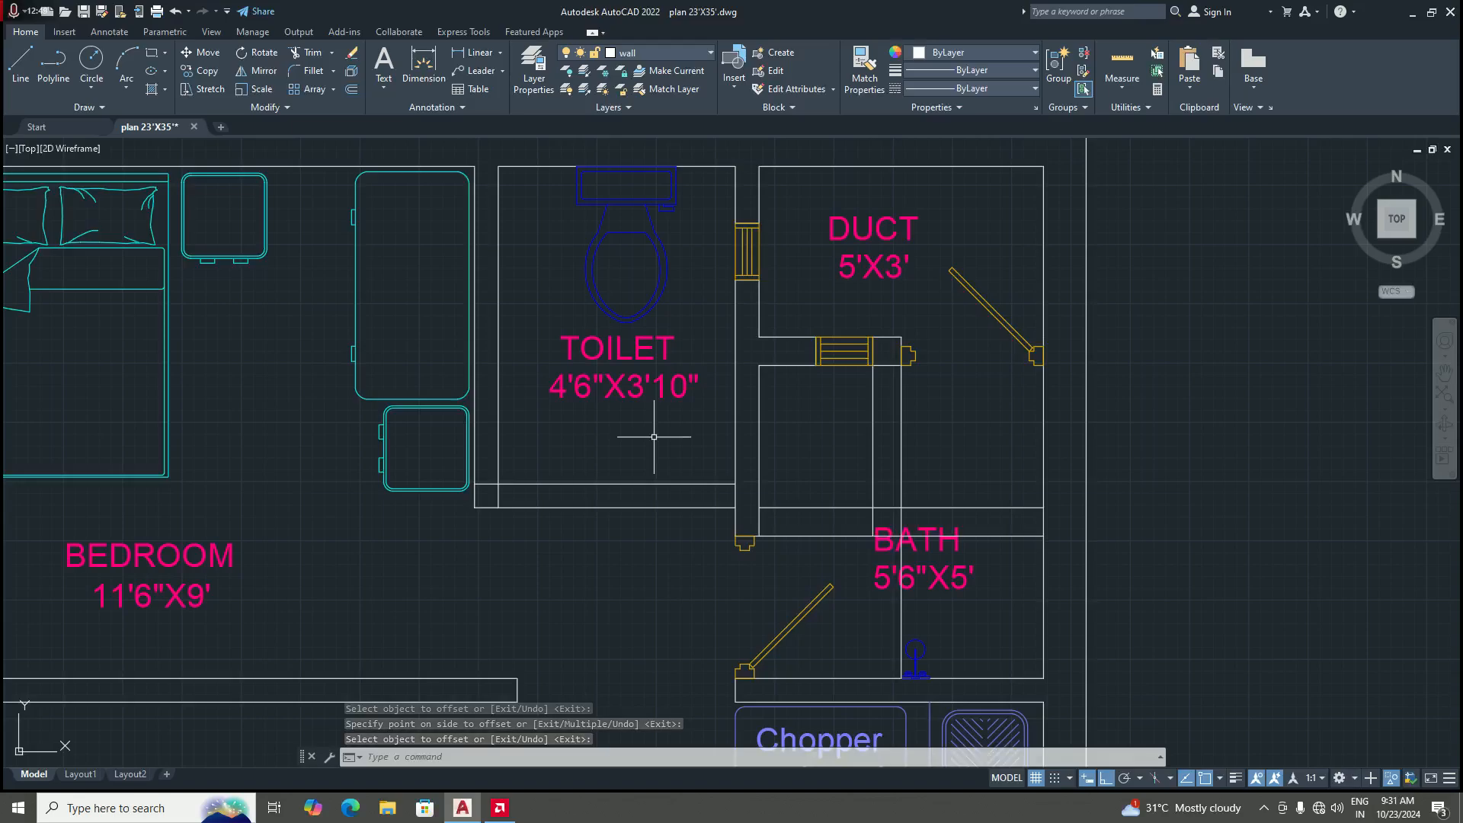
Step: Trim the two overlapping line pieces inside the corner where the bedroom–toilet wall meets the toilet's new lower wall
{"action": "scroll", "coordinate": [640, 457], "scroll_direction": "down", "scroll_amount": 3}
{"action": "scroll", "coordinate": [576, 520], "scroll_direction": "up", "scroll_amount": 4}
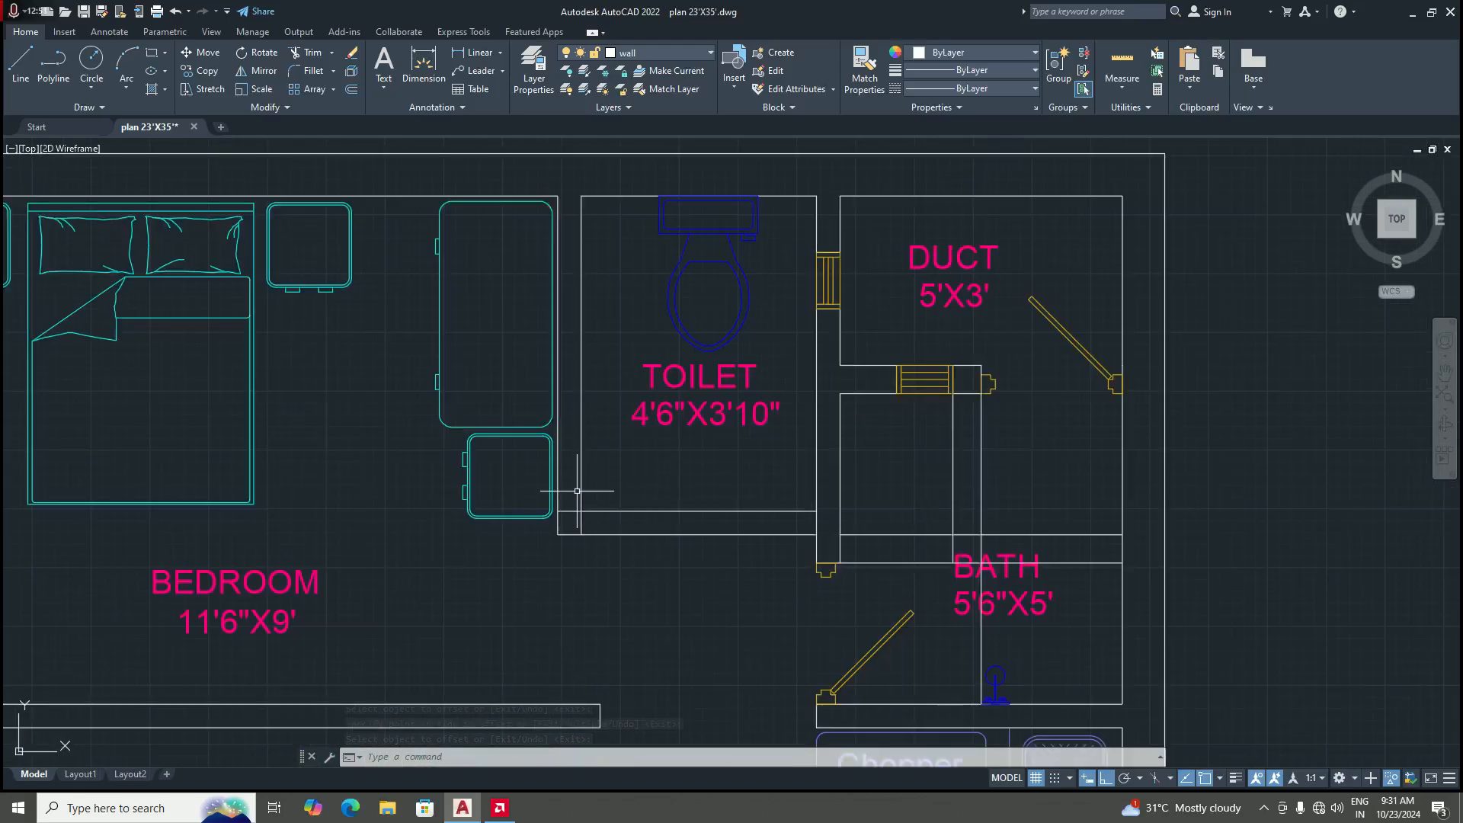
{"action": "scroll", "coordinate": [576, 521], "scroll_direction": "up", "scroll_amount": 4}
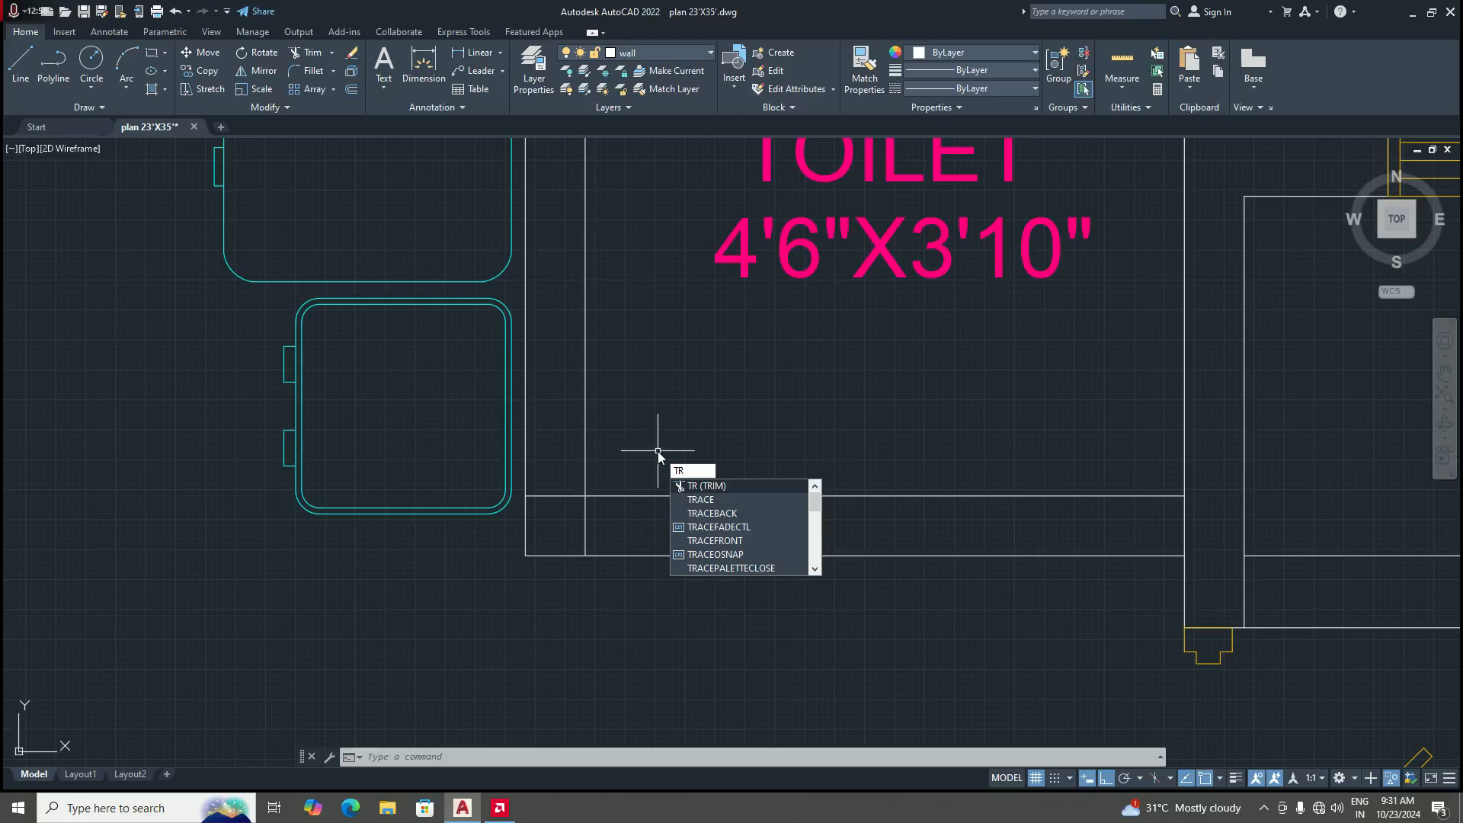
{"action": "key", "text": "Return"}
{"action": "left_click", "coordinate": [552, 496]}
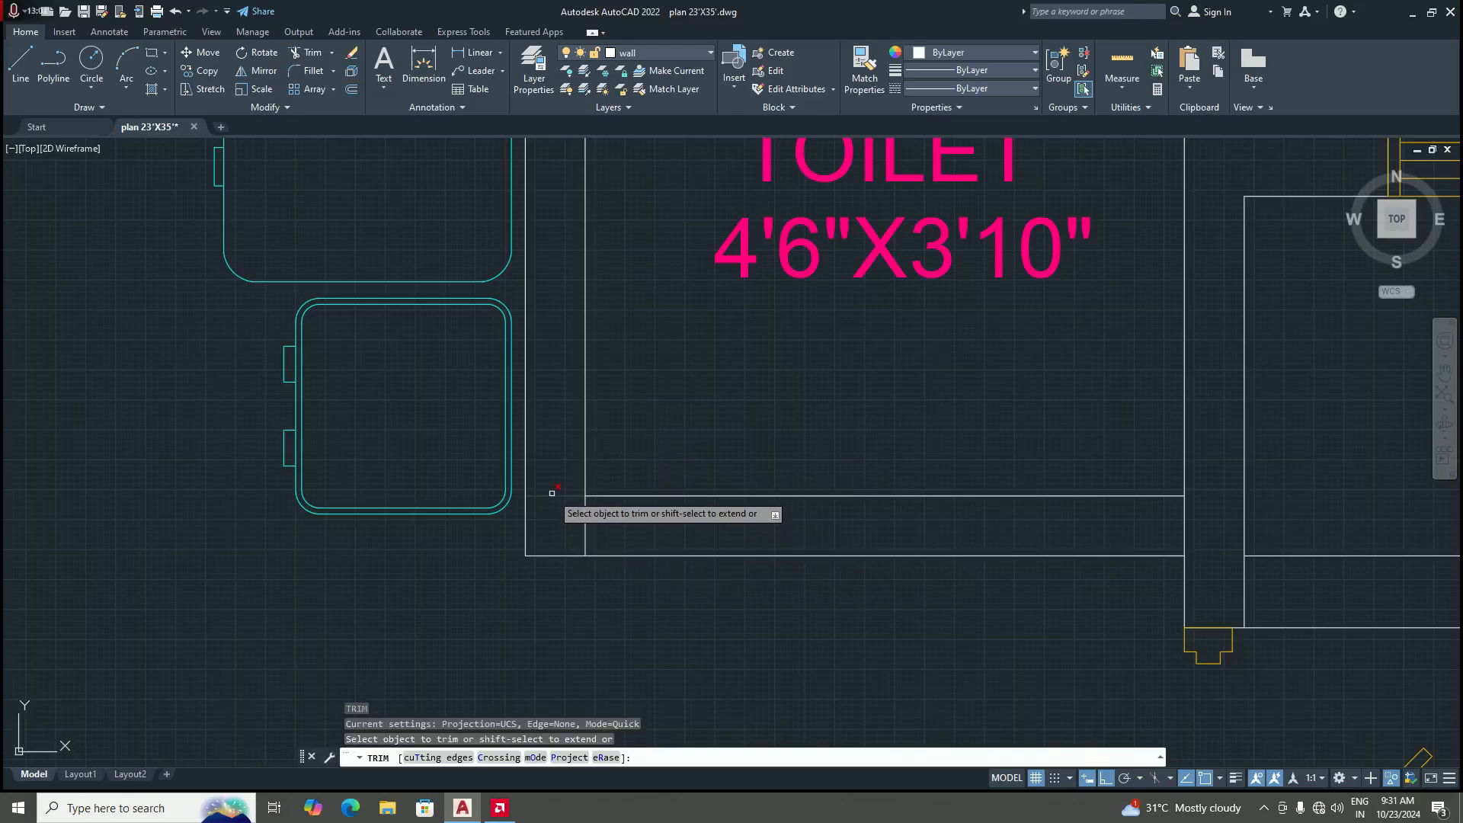
{"action": "left_click", "coordinate": [584, 524]}
{"action": "scroll", "coordinate": [583, 518], "scroll_direction": "down", "scroll_amount": 6}
{"action": "scroll", "coordinate": [642, 480], "scroll_direction": "up", "scroll_amount": 4}
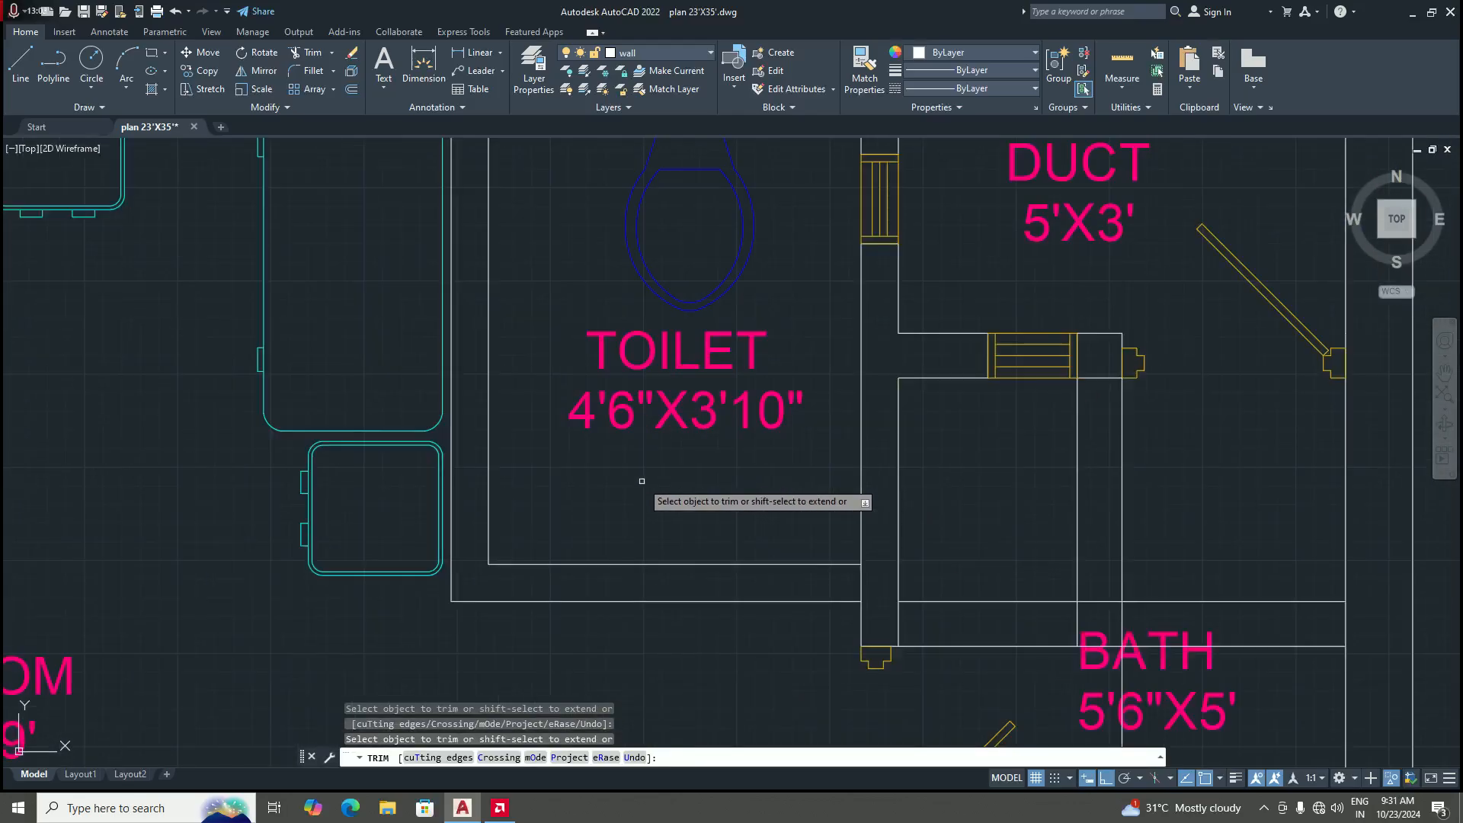
{"action": "scroll", "coordinate": [641, 481], "scroll_direction": "down", "scroll_amount": 4}
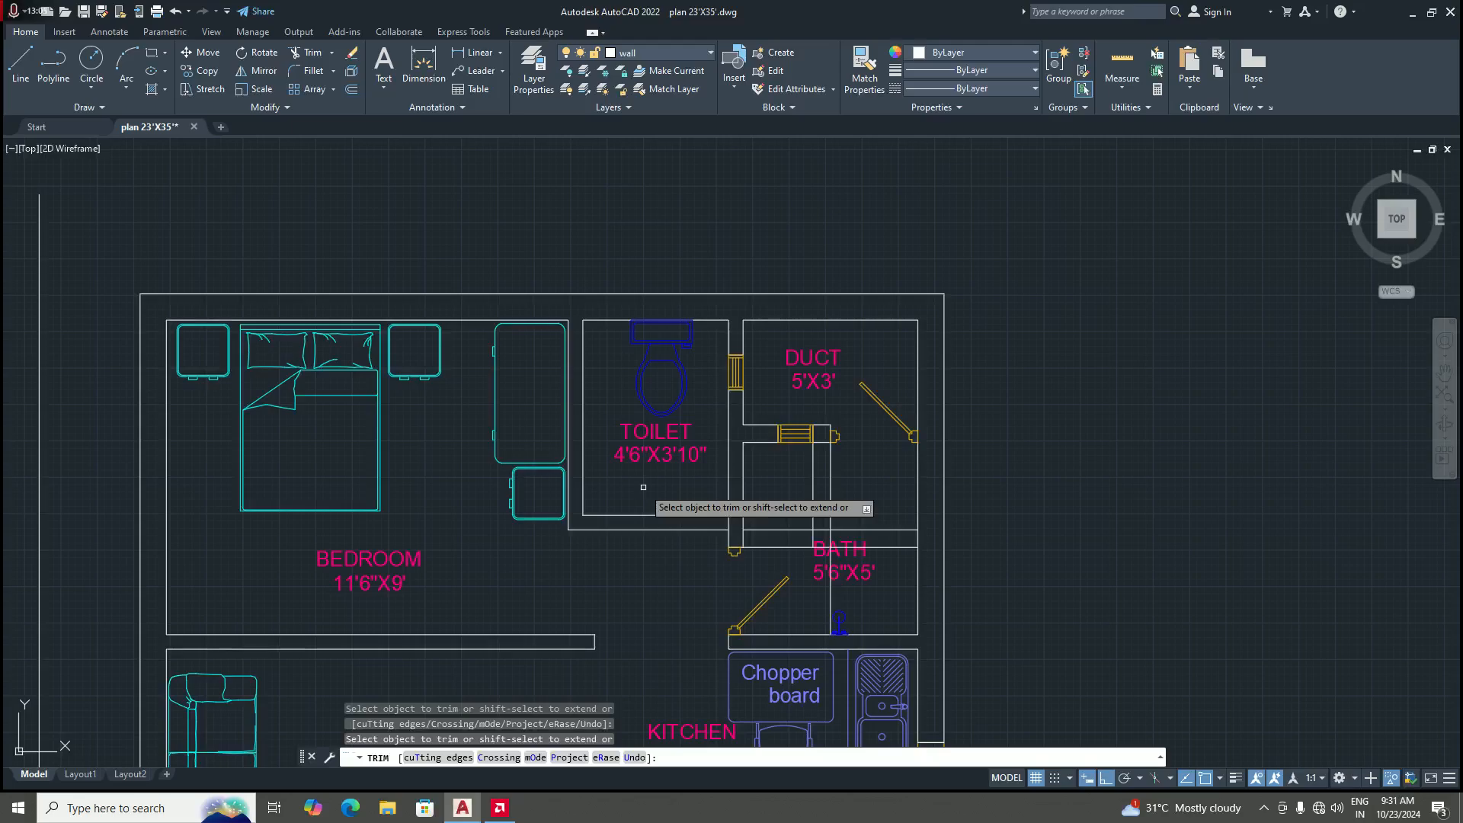
Step: Examine the closed toilet outline and how its lower wall meets the toilet–bath wall and the bath lines
{"action": "scroll", "coordinate": [647, 500], "scroll_direction": "down", "scroll_amount": 3}
{"action": "scroll", "coordinate": [716, 504], "scroll_direction": "up", "scroll_amount": 6}
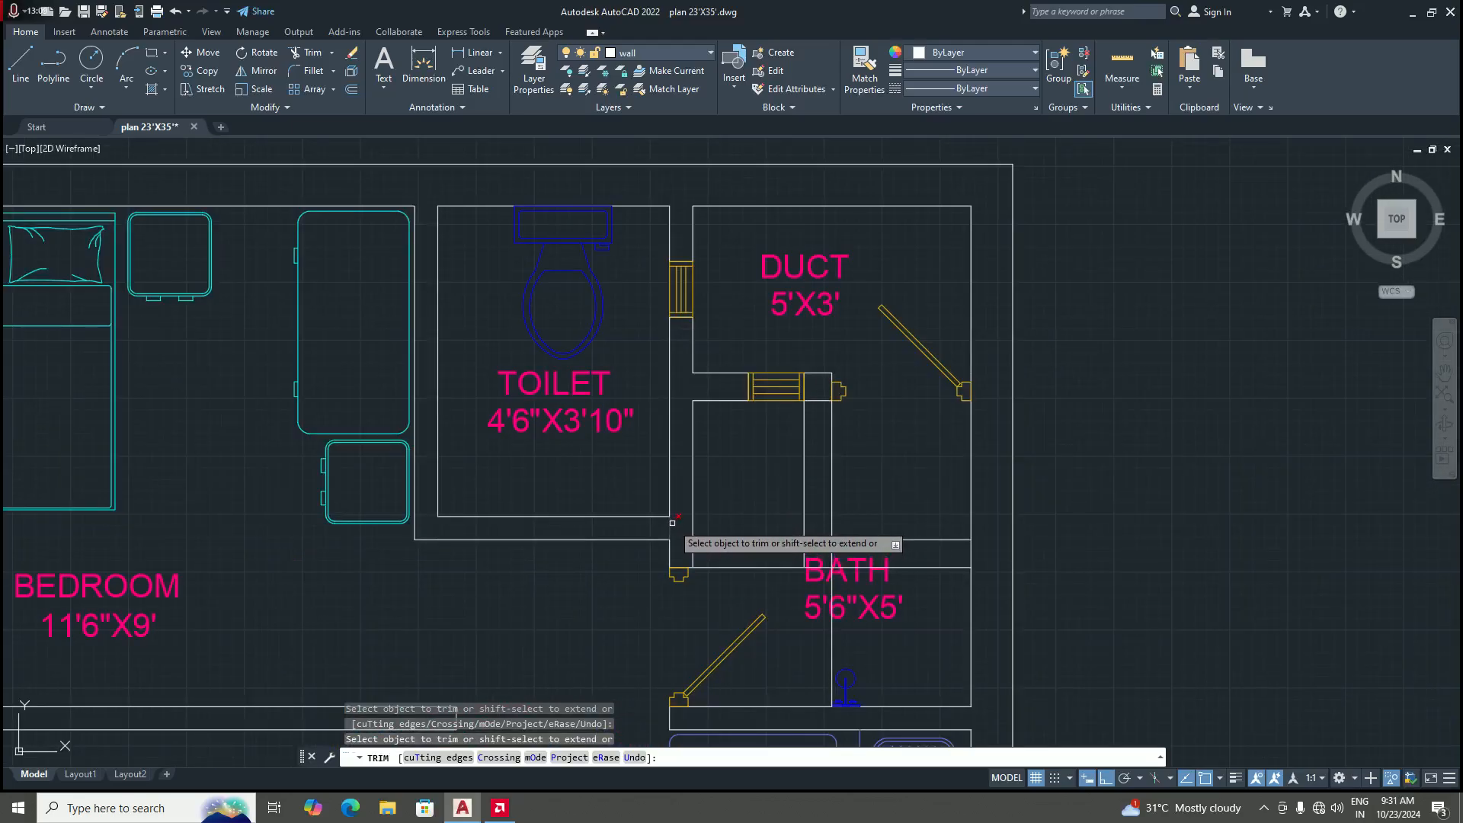
{"action": "scroll", "coordinate": [672, 523], "scroll_direction": "up", "scroll_amount": 2}
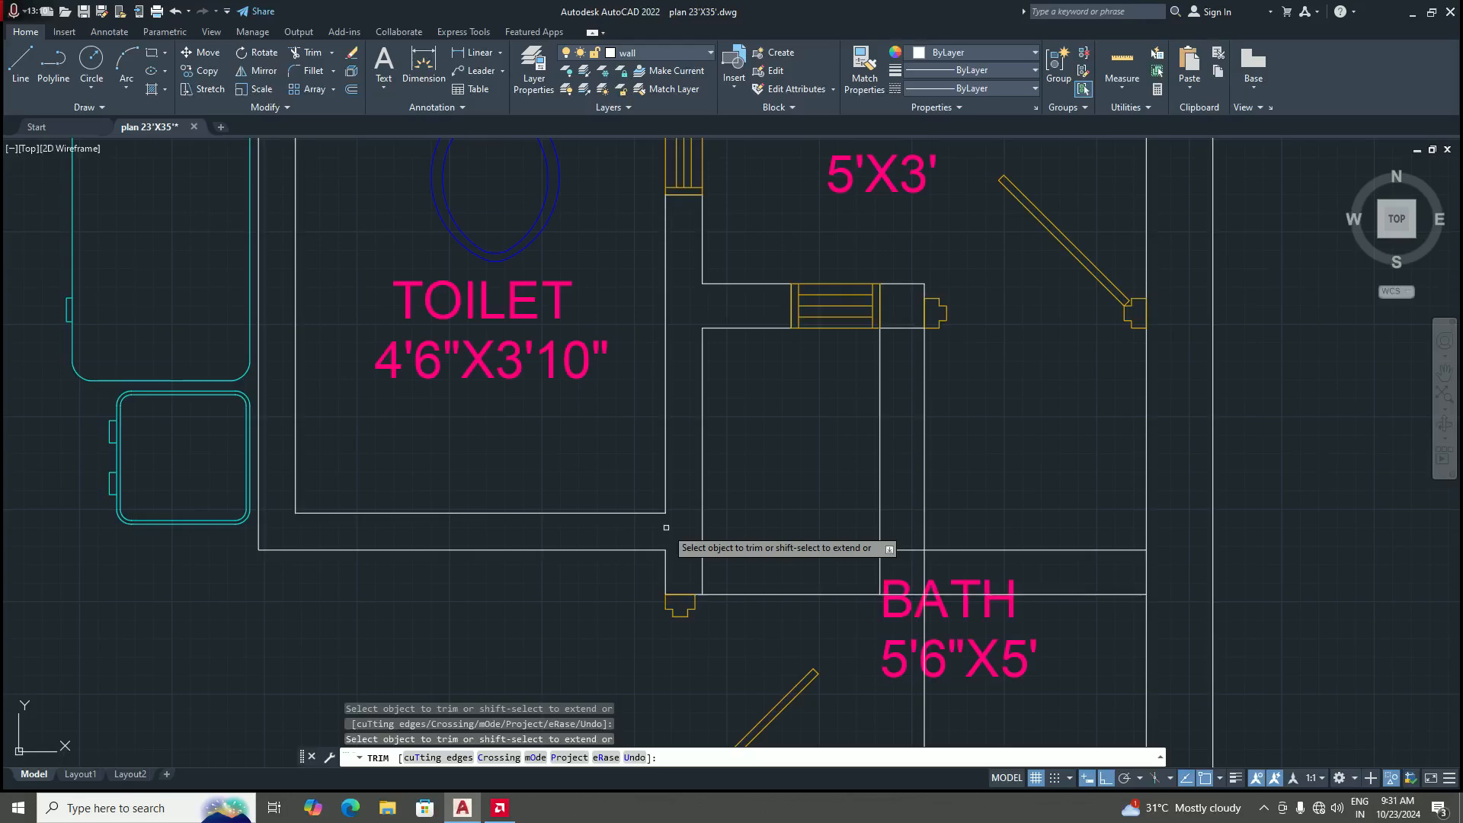
{"action": "scroll", "coordinate": [666, 528], "scroll_direction": "down", "scroll_amount": 3}
{"action": "scroll", "coordinate": [733, 593], "scroll_direction": "up", "scroll_amount": 1}
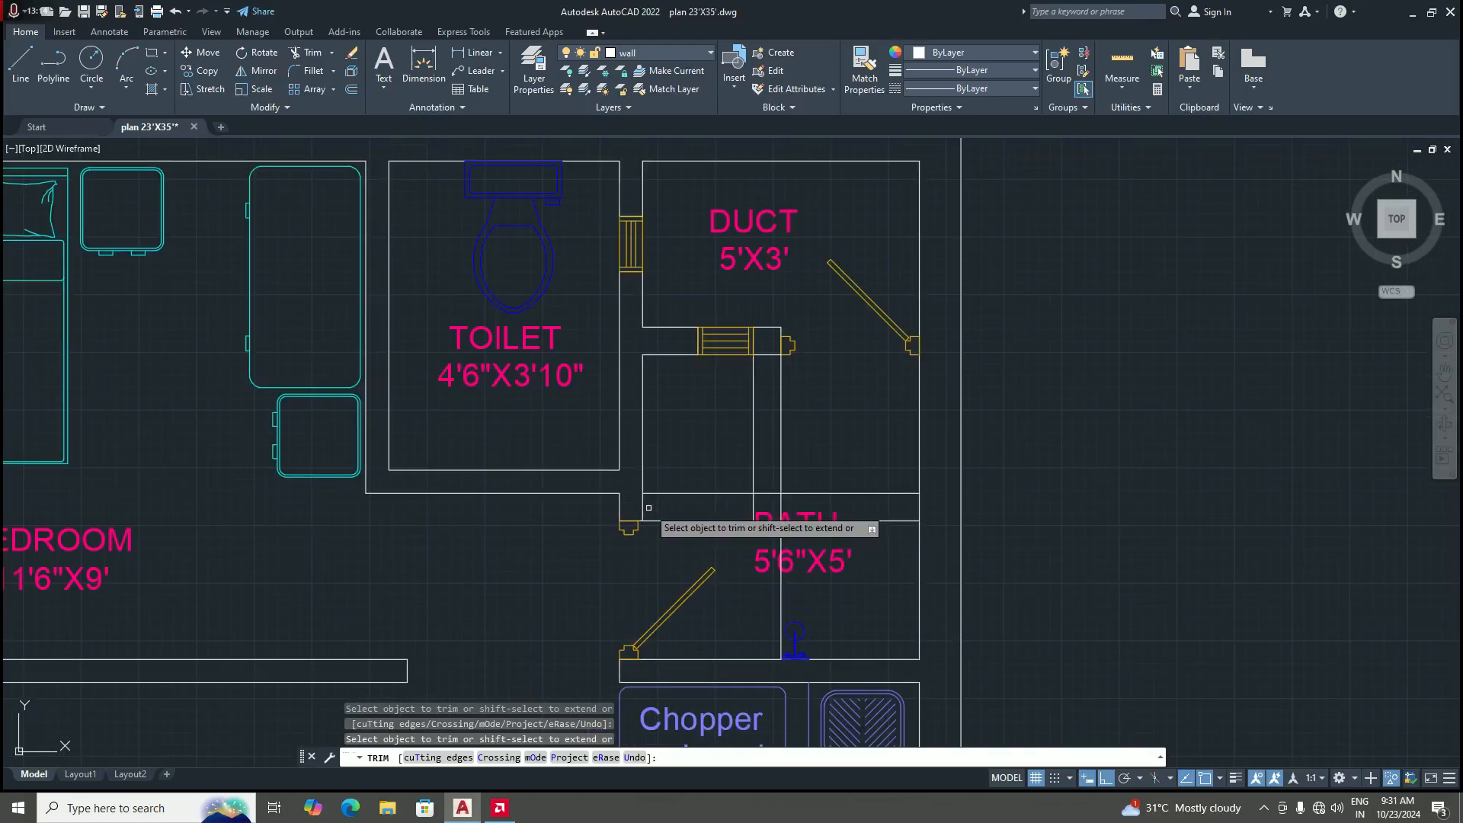
{"action": "scroll", "coordinate": [651, 505], "scroll_direction": "down", "scroll_amount": 3}
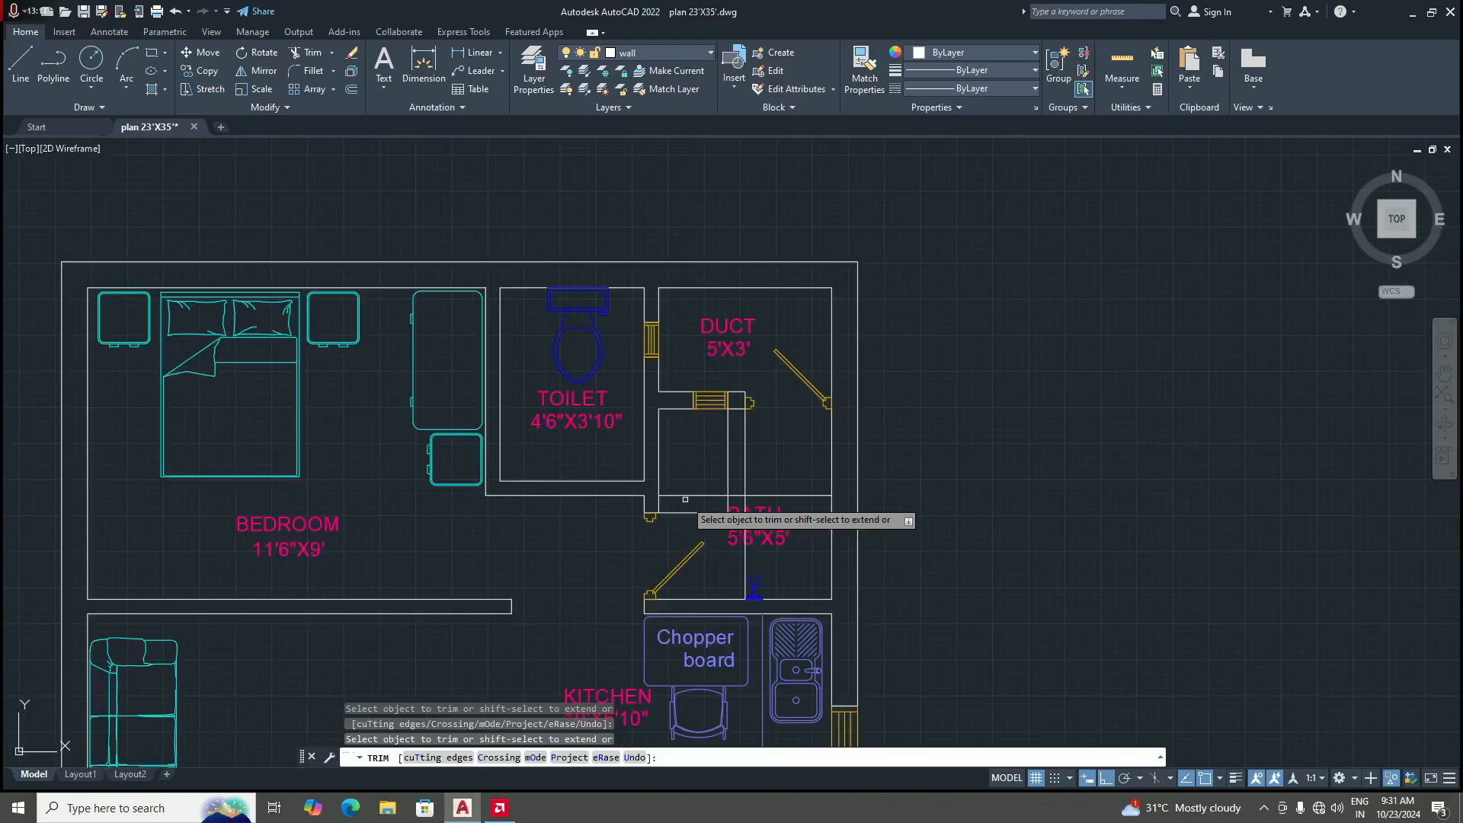
{"action": "scroll", "coordinate": [671, 504], "scroll_direction": "up", "scroll_amount": 3}
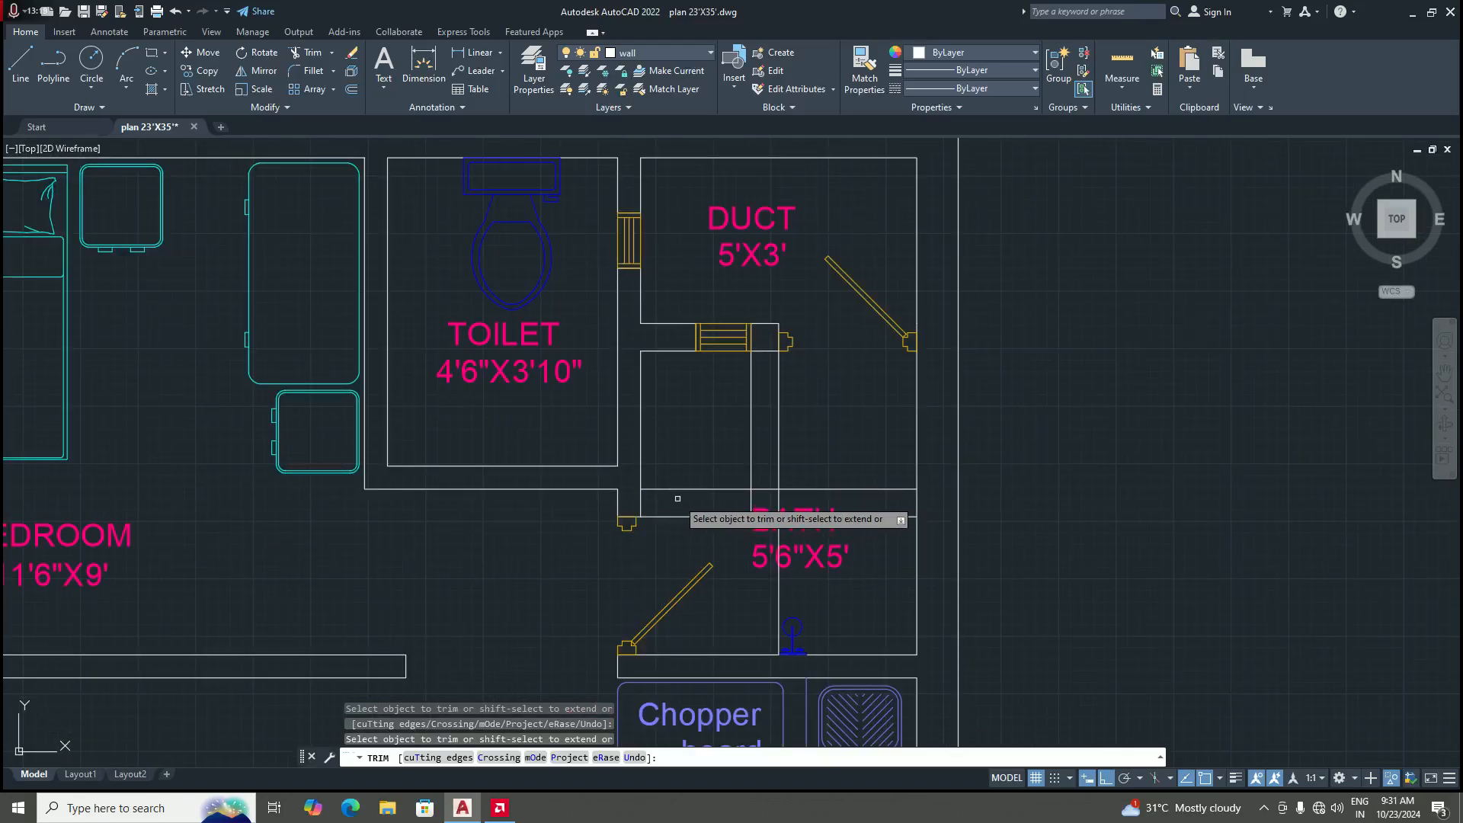
{"action": "scroll", "coordinate": [716, 480], "scroll_direction": "down", "scroll_amount": 4}
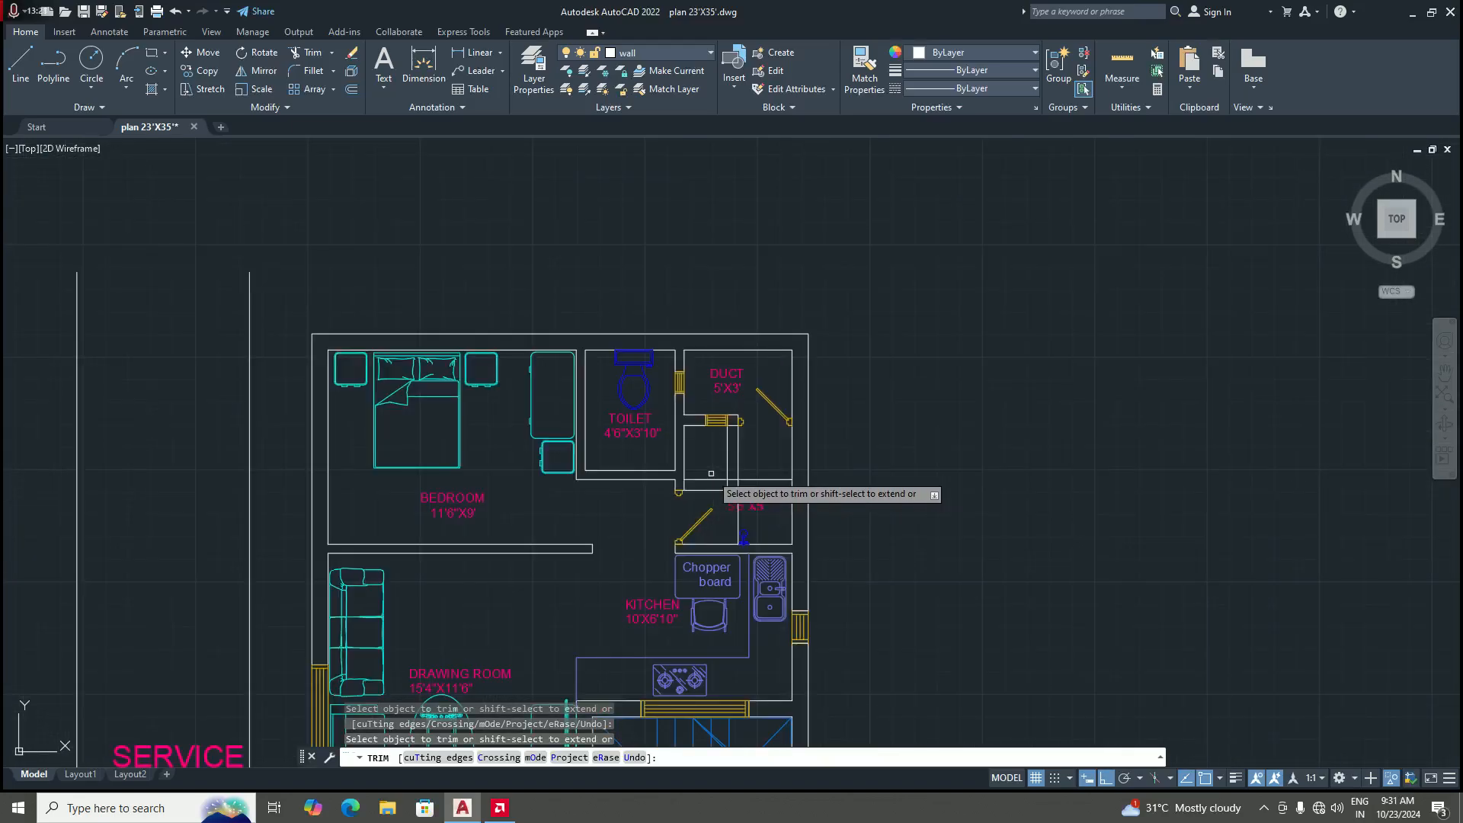
{"action": "scroll", "coordinate": [610, 476], "scroll_direction": "up", "scroll_amount": 2}
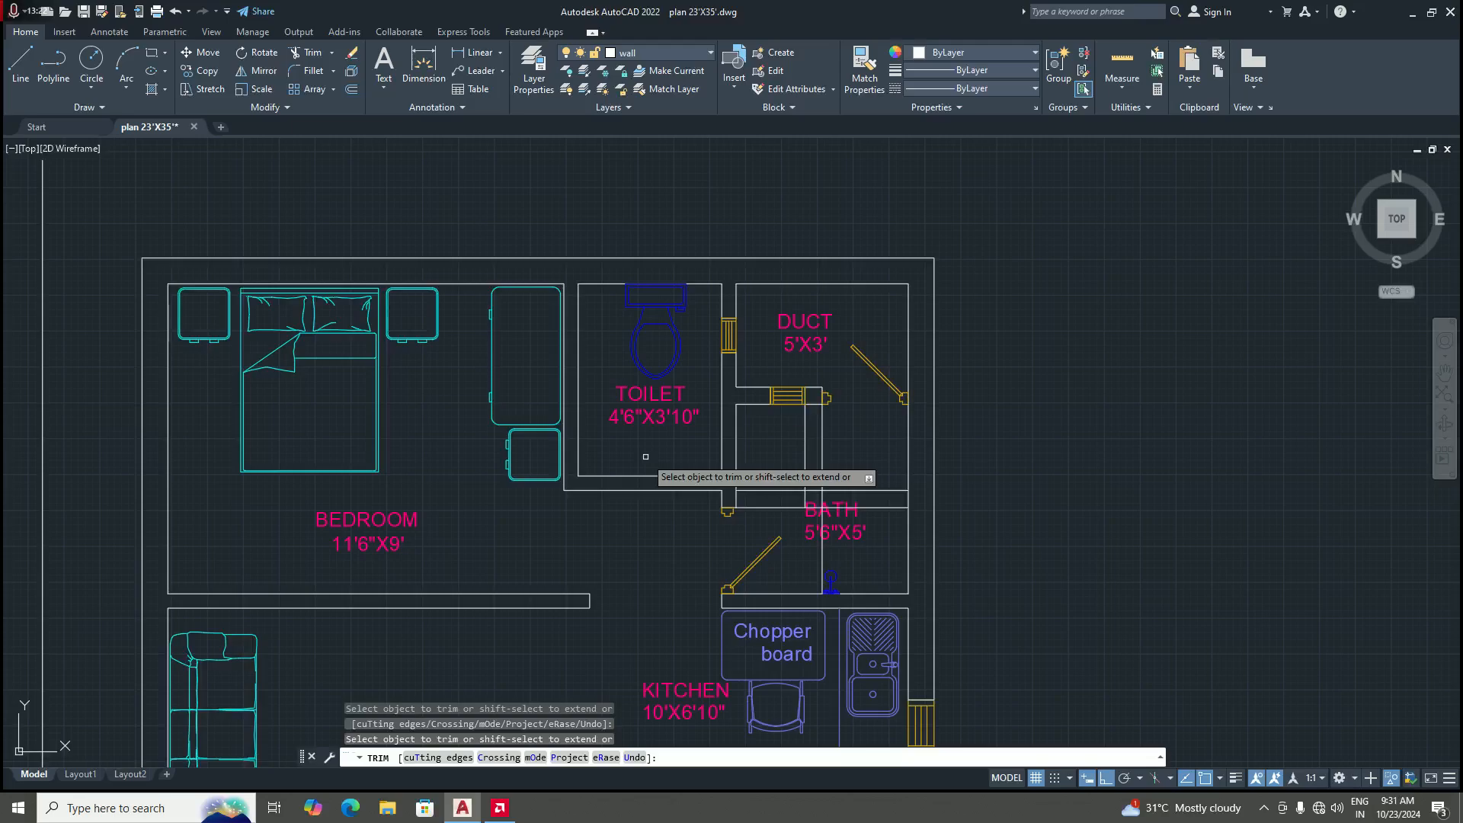
{"action": "key", "text": "Return"}
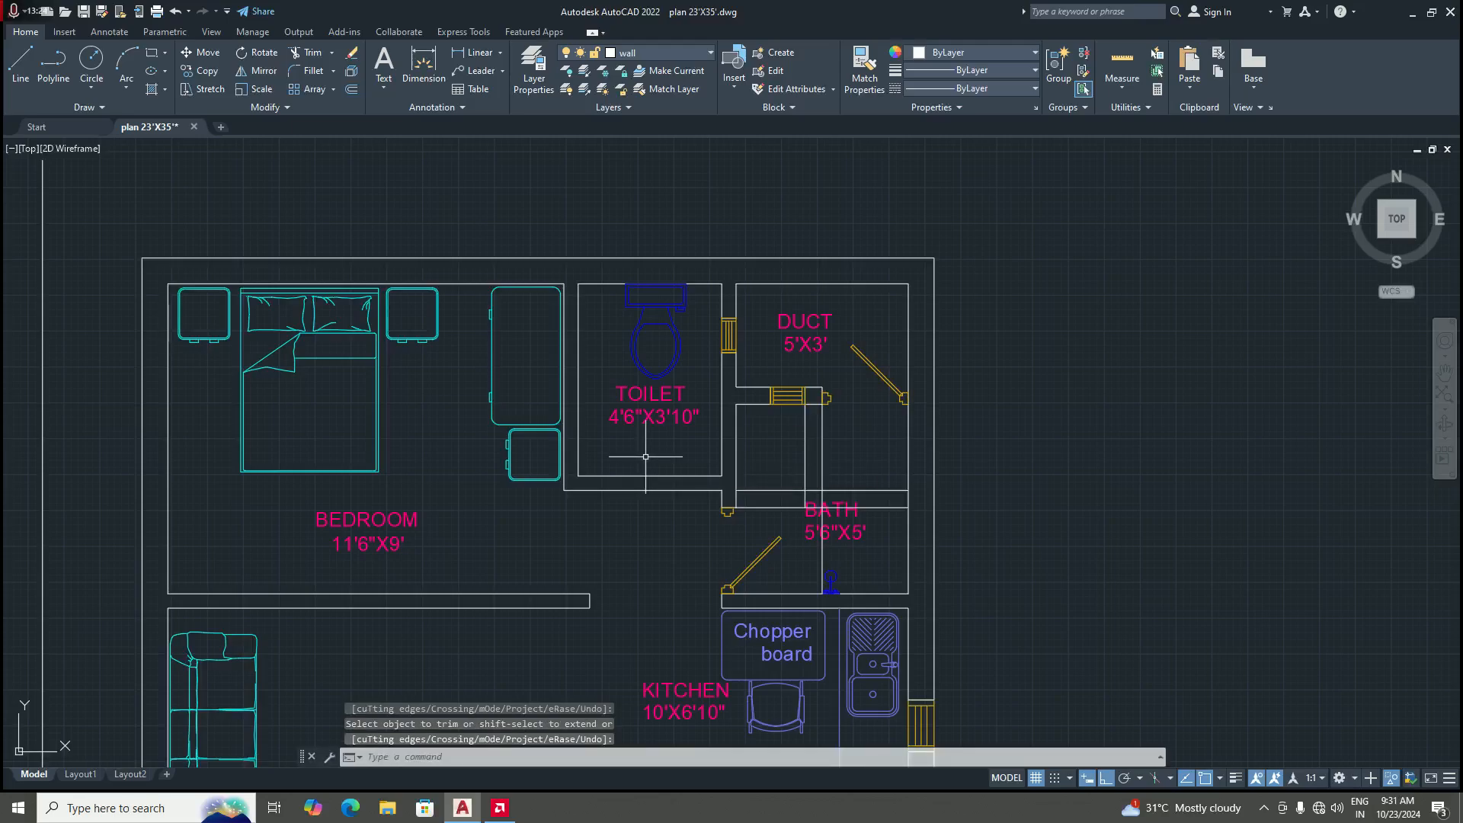
{"action": "scroll", "coordinate": [645, 456], "scroll_direction": "down", "scroll_amount": 2}
{"action": "scroll", "coordinate": [588, 409], "scroll_direction": "up", "scroll_amount": 2}
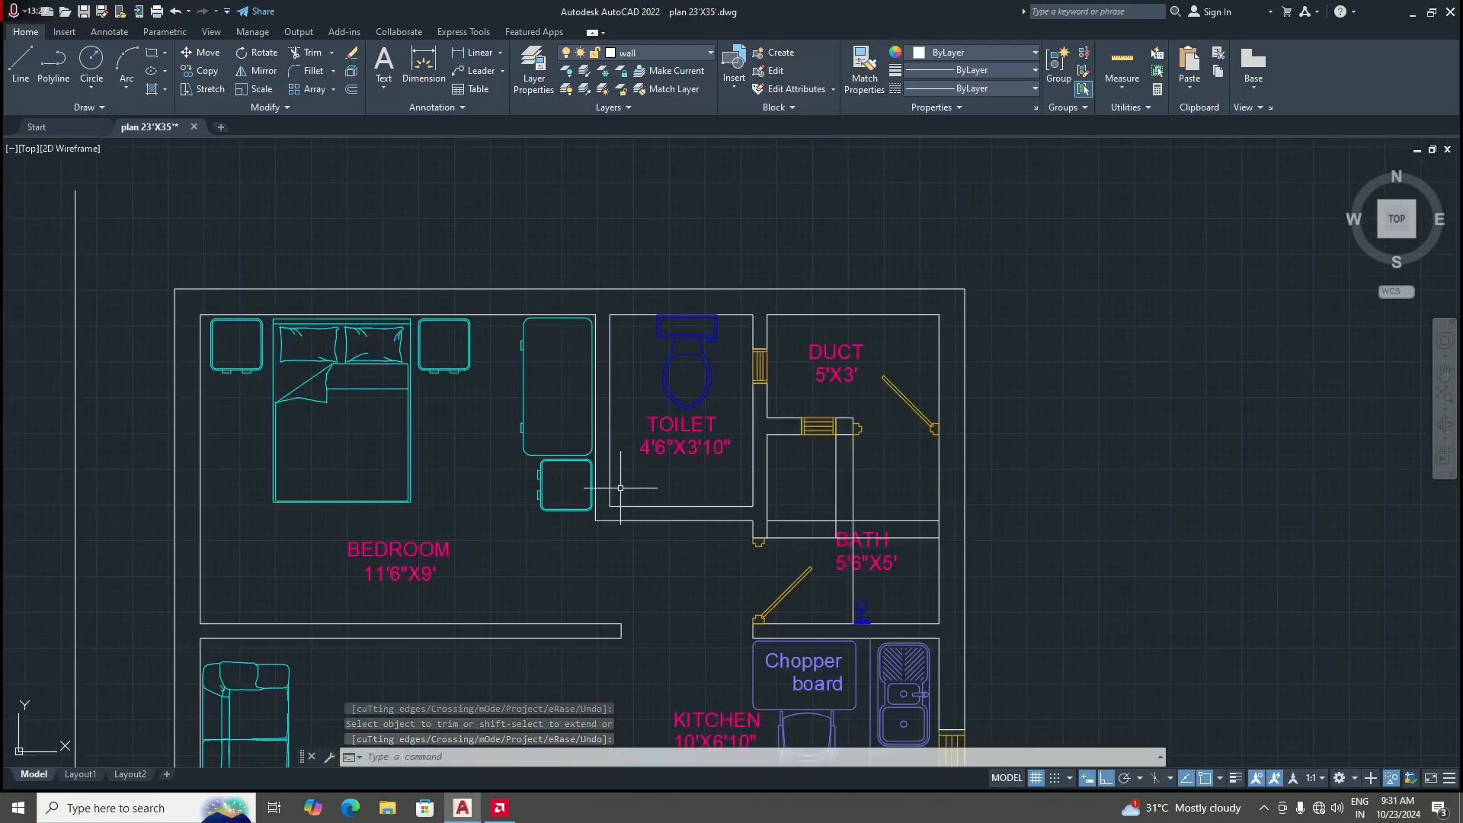
{"action": "scroll", "coordinate": [623, 491], "scroll_direction": "down", "scroll_amount": 2}
{"action": "scroll", "coordinate": [666, 396], "scroll_direction": "up", "scroll_amount": 4}
{"action": "scroll", "coordinate": [666, 396], "scroll_direction": "down", "scroll_amount": 4}
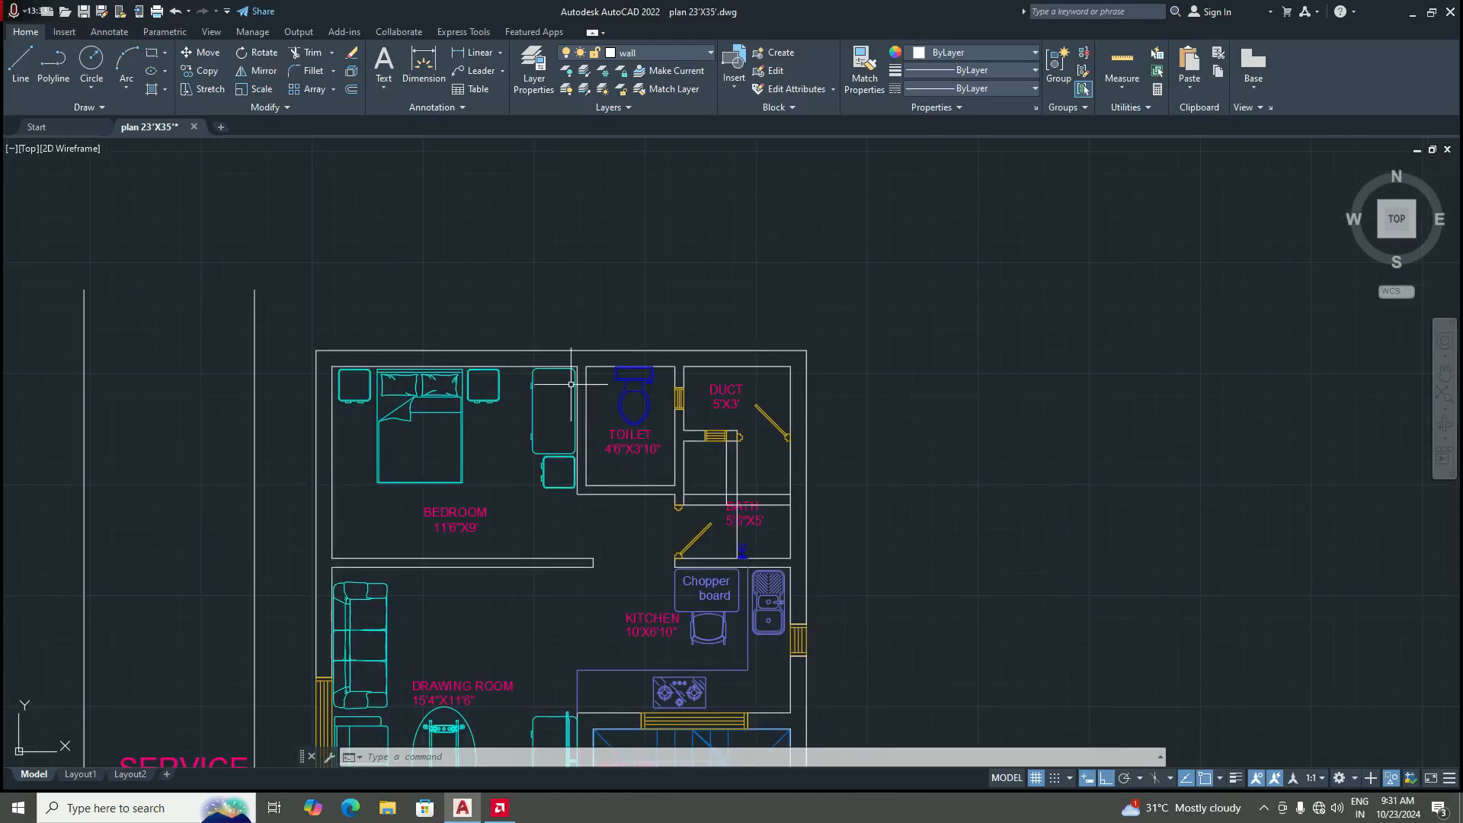
Step: End the object isolation to restore the hidden door between the bedroom and the bath passage
{"action": "scroll", "coordinate": [573, 404], "scroll_direction": "up", "scroll_amount": 2}
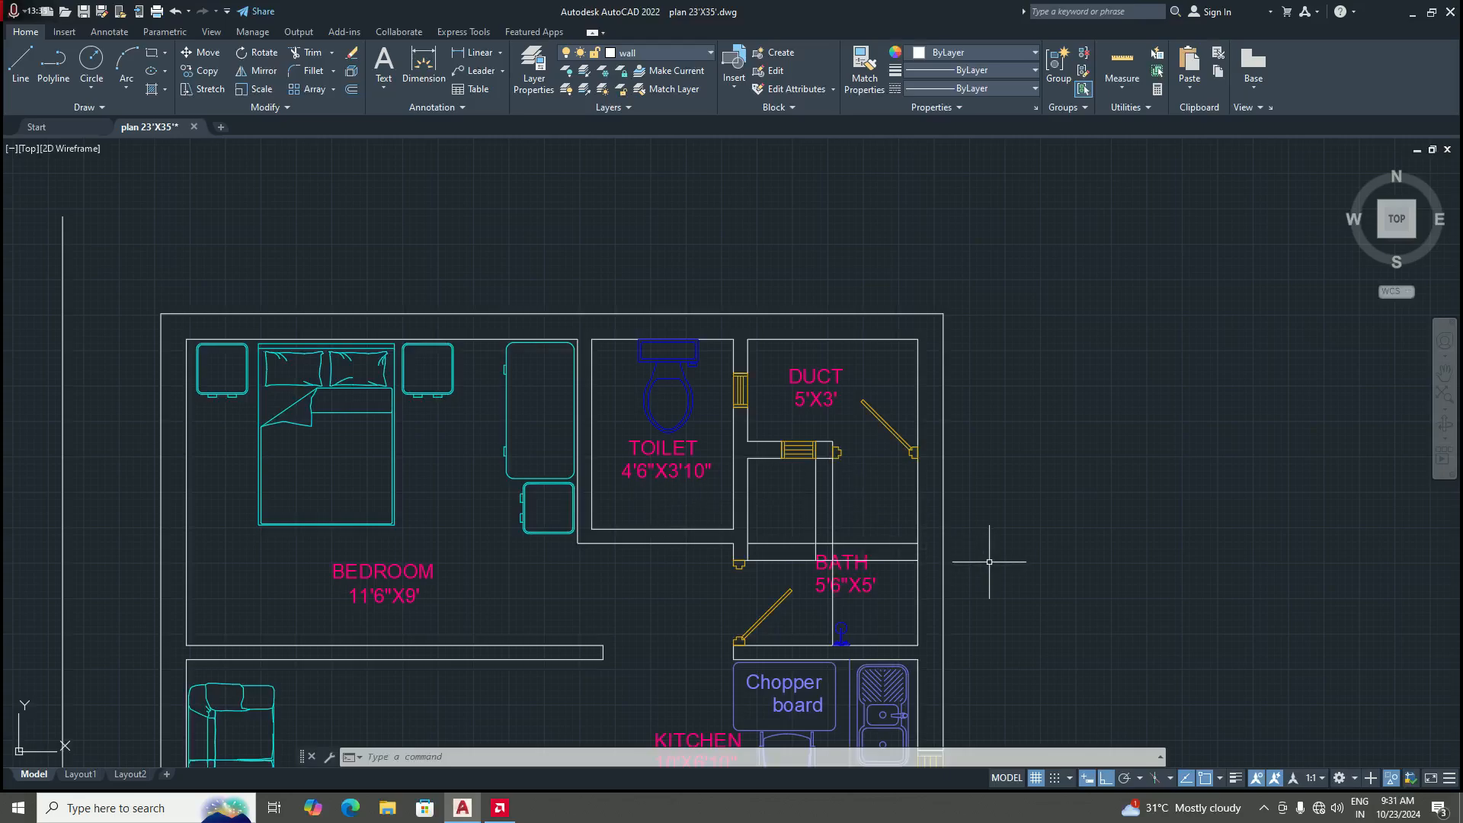
{"action": "scroll", "coordinate": [588, 570], "scroll_direction": "up", "scroll_amount": 2}
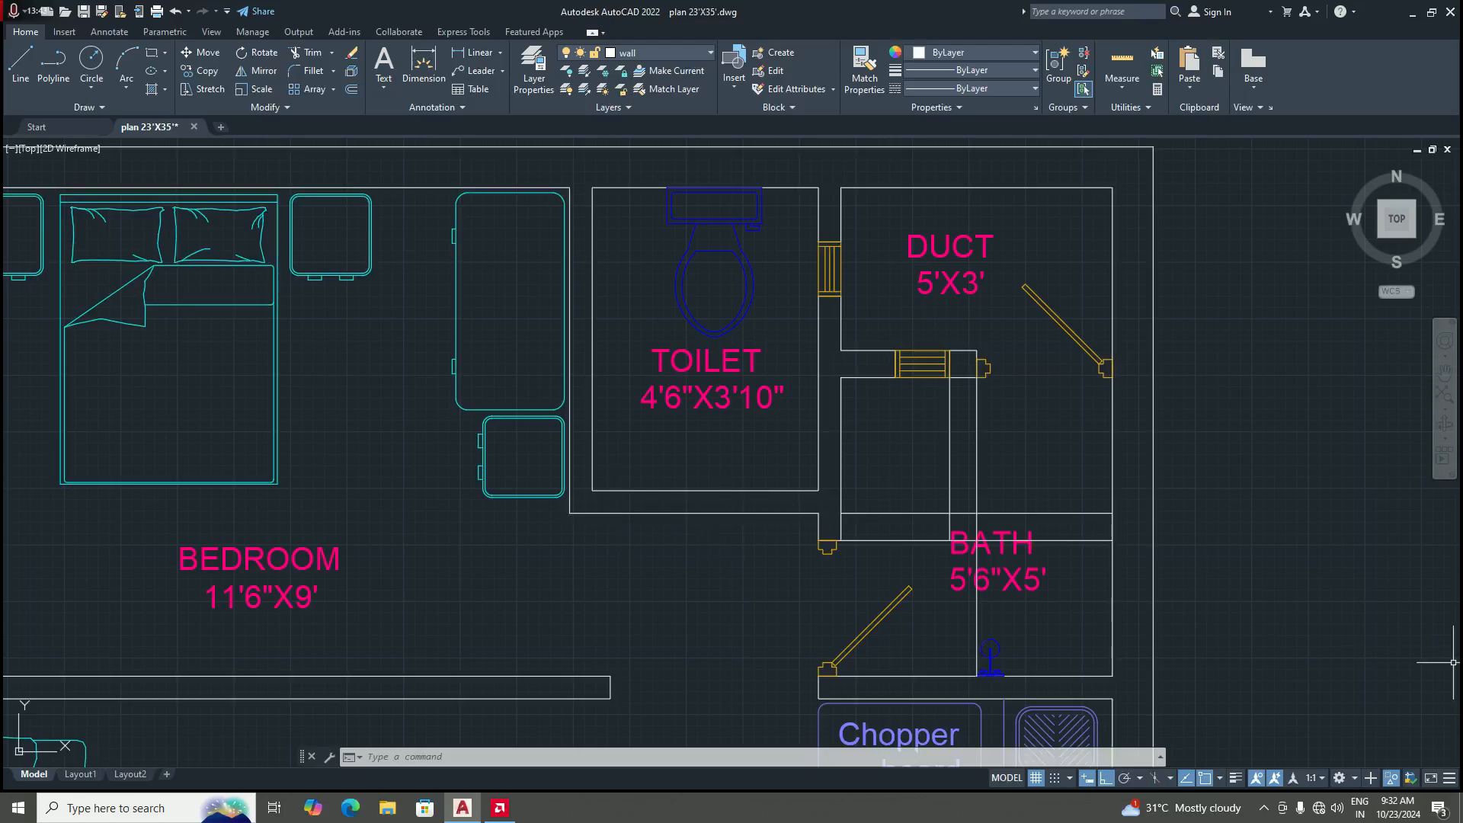
{"action": "left_click", "coordinate": [1393, 779]}
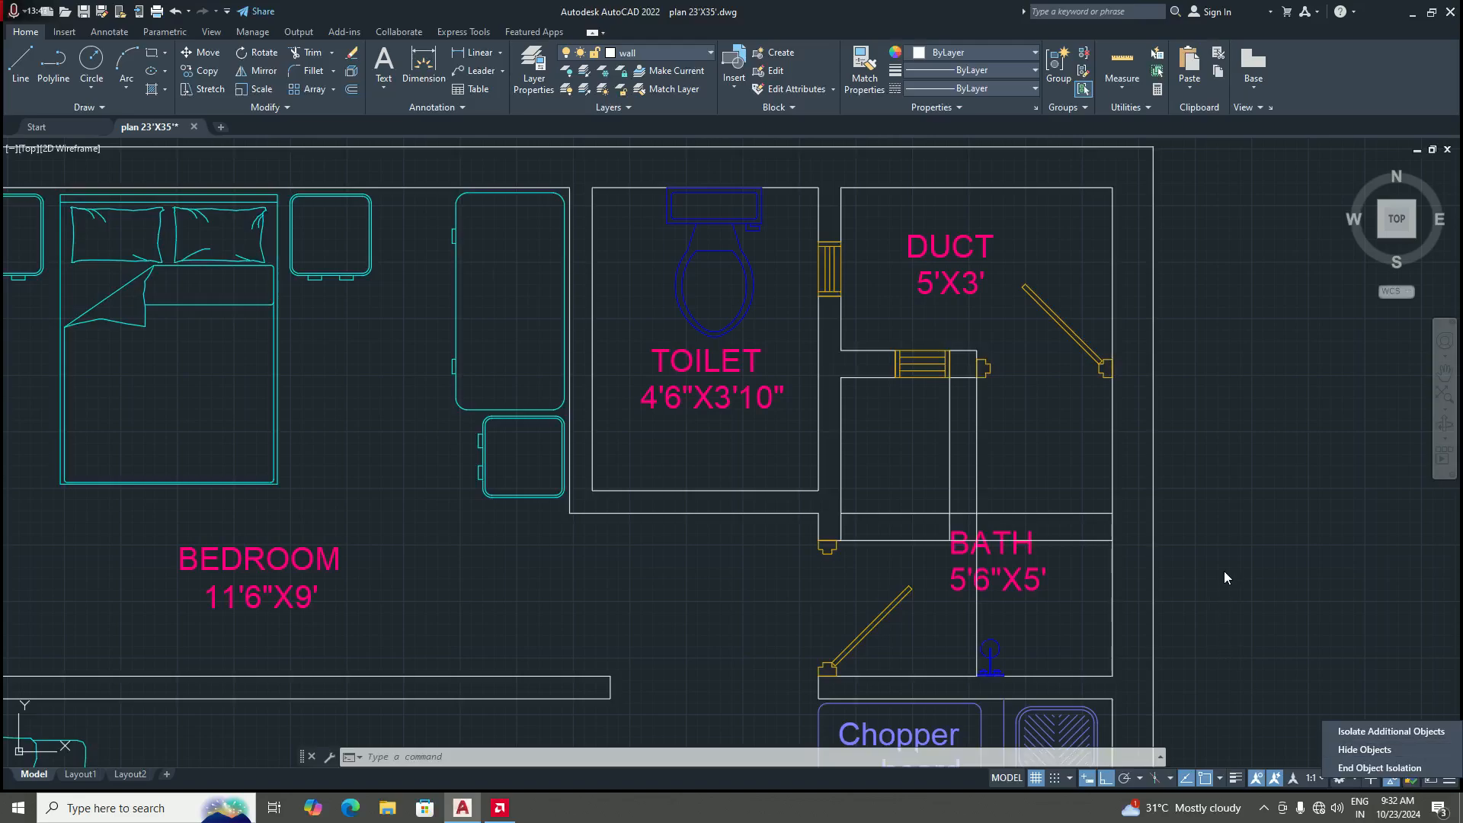
{"action": "left_click", "coordinate": [1203, 560]}
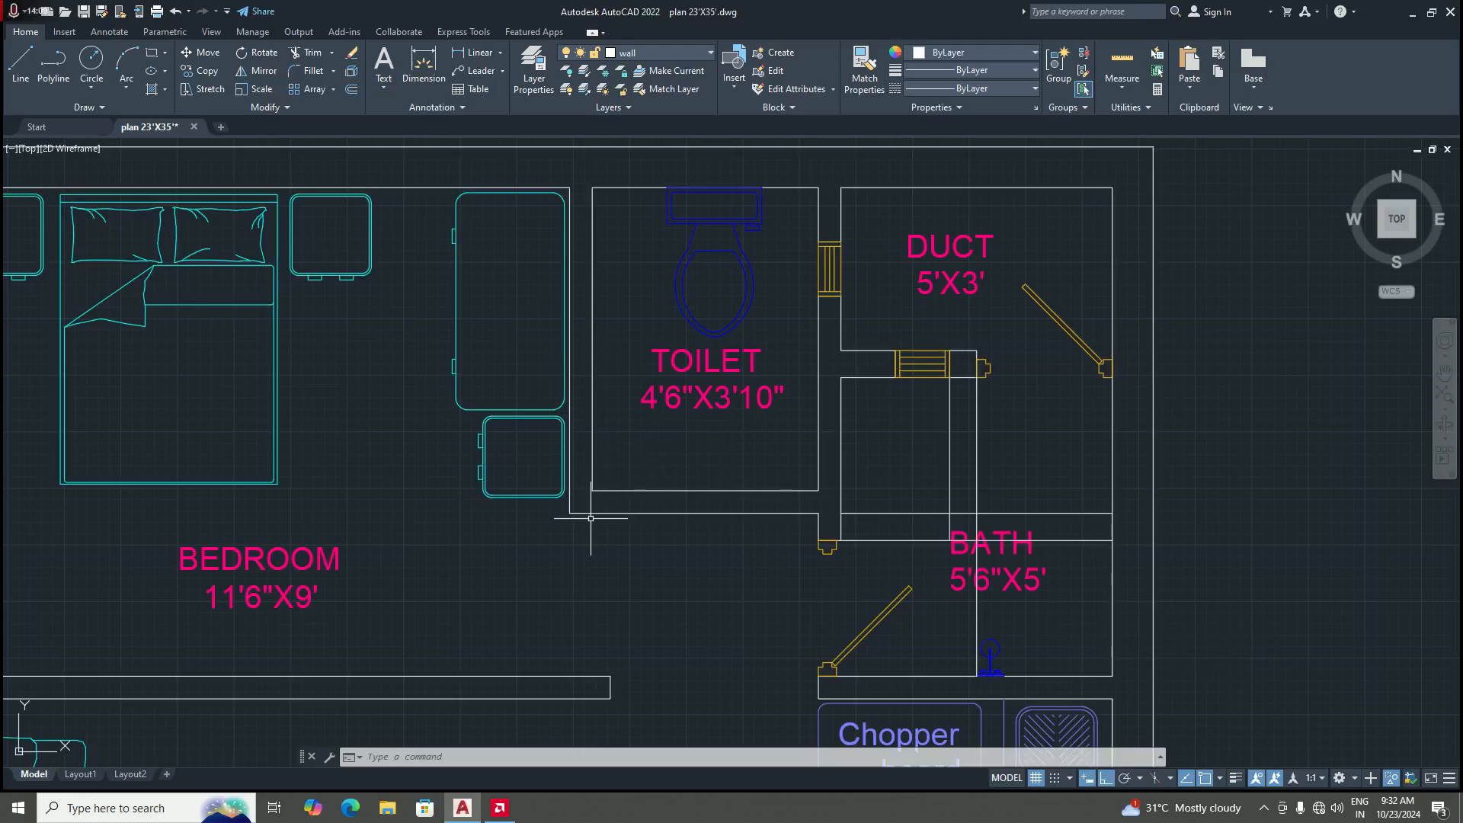
{"action": "scroll", "coordinate": [588, 526], "scroll_direction": "up", "scroll_amount": 2}
{"action": "scroll", "coordinate": [587, 536], "scroll_direction": "down", "scroll_amount": 6}
{"action": "scroll", "coordinate": [576, 500], "scroll_direction": "up", "scroll_amount": 2}
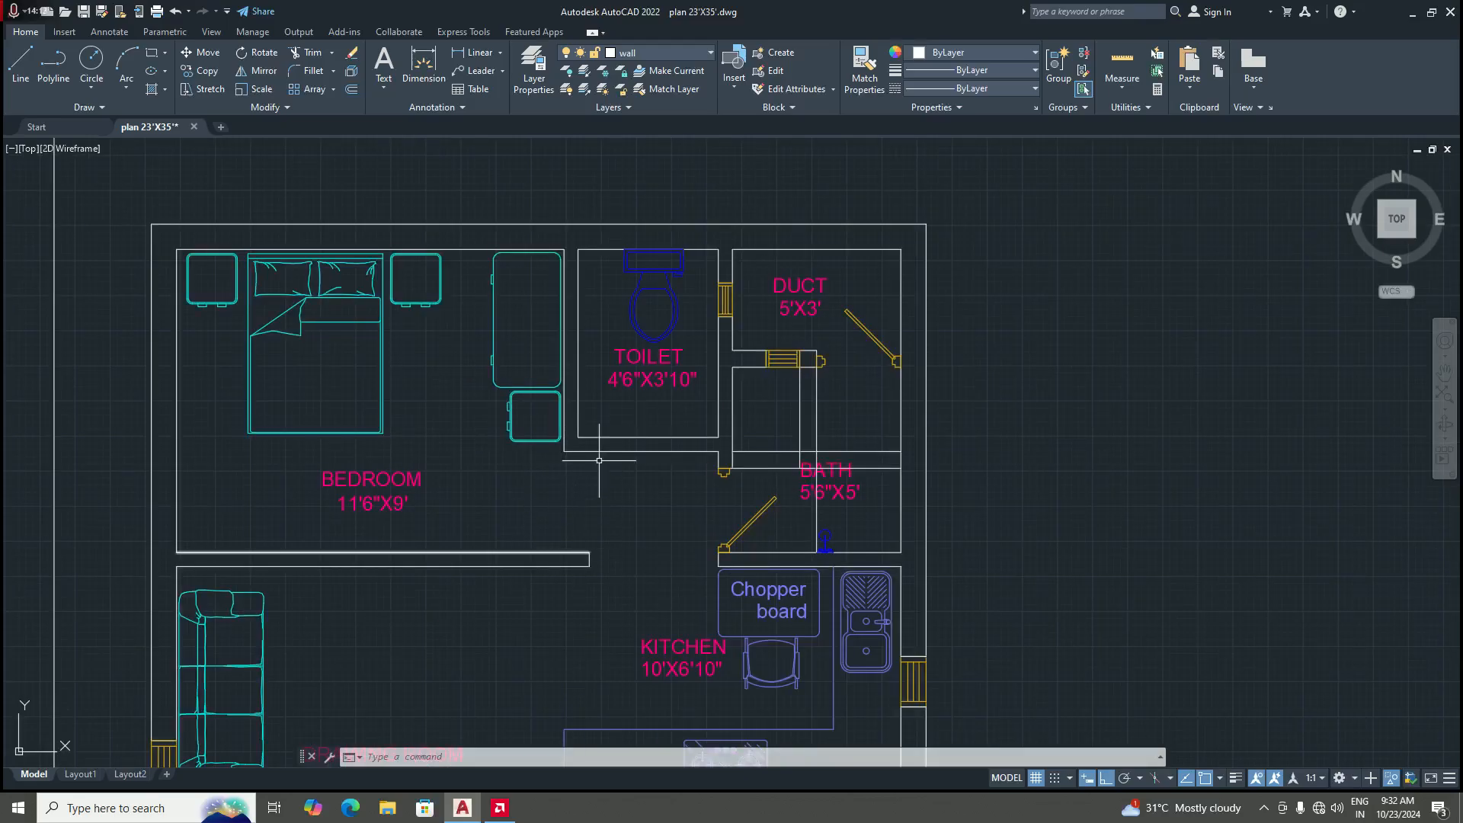
{"action": "left_click", "coordinate": [1392, 778]}
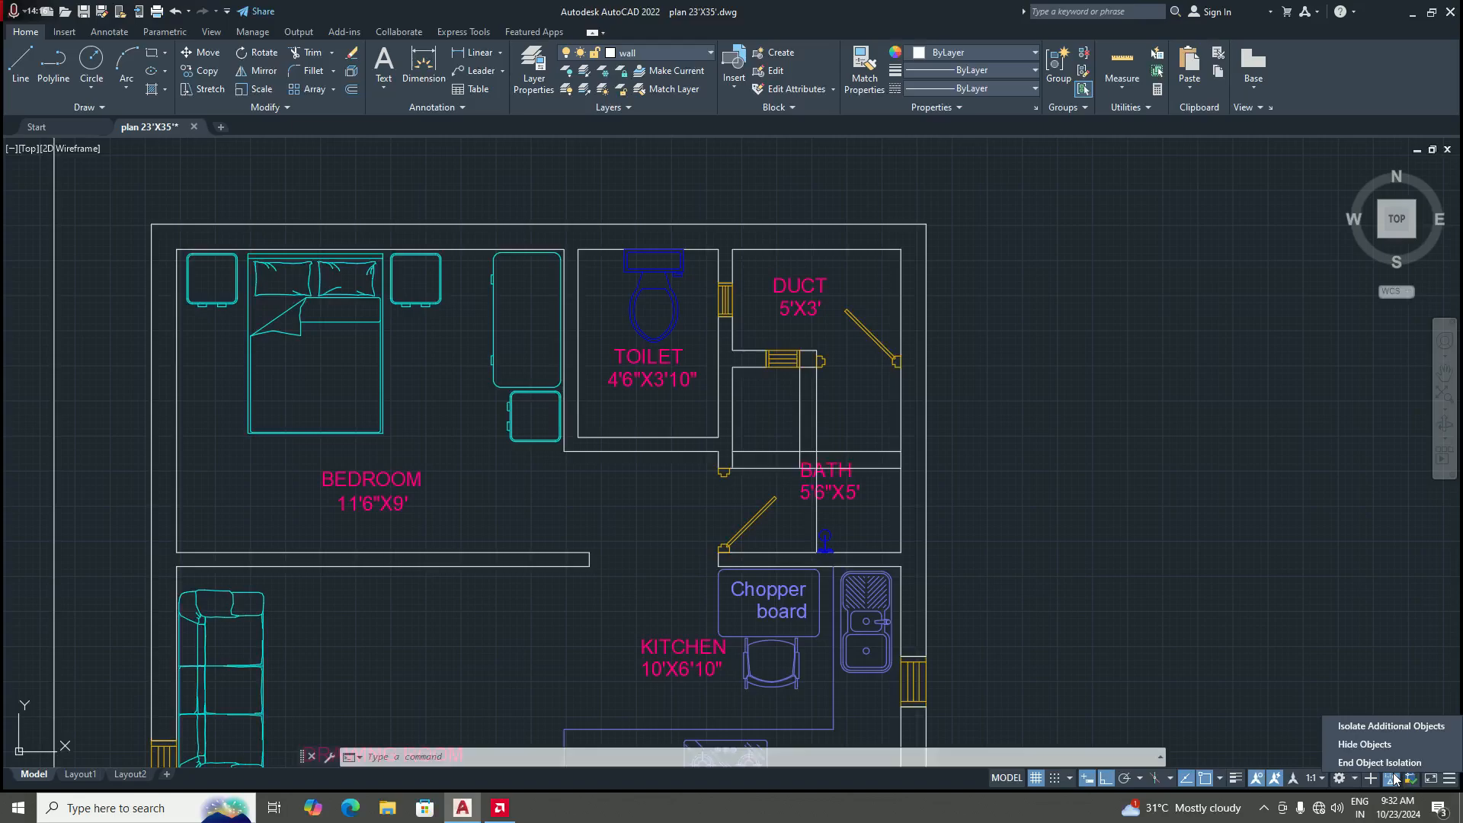
{"action": "left_click", "coordinate": [1379, 763]}
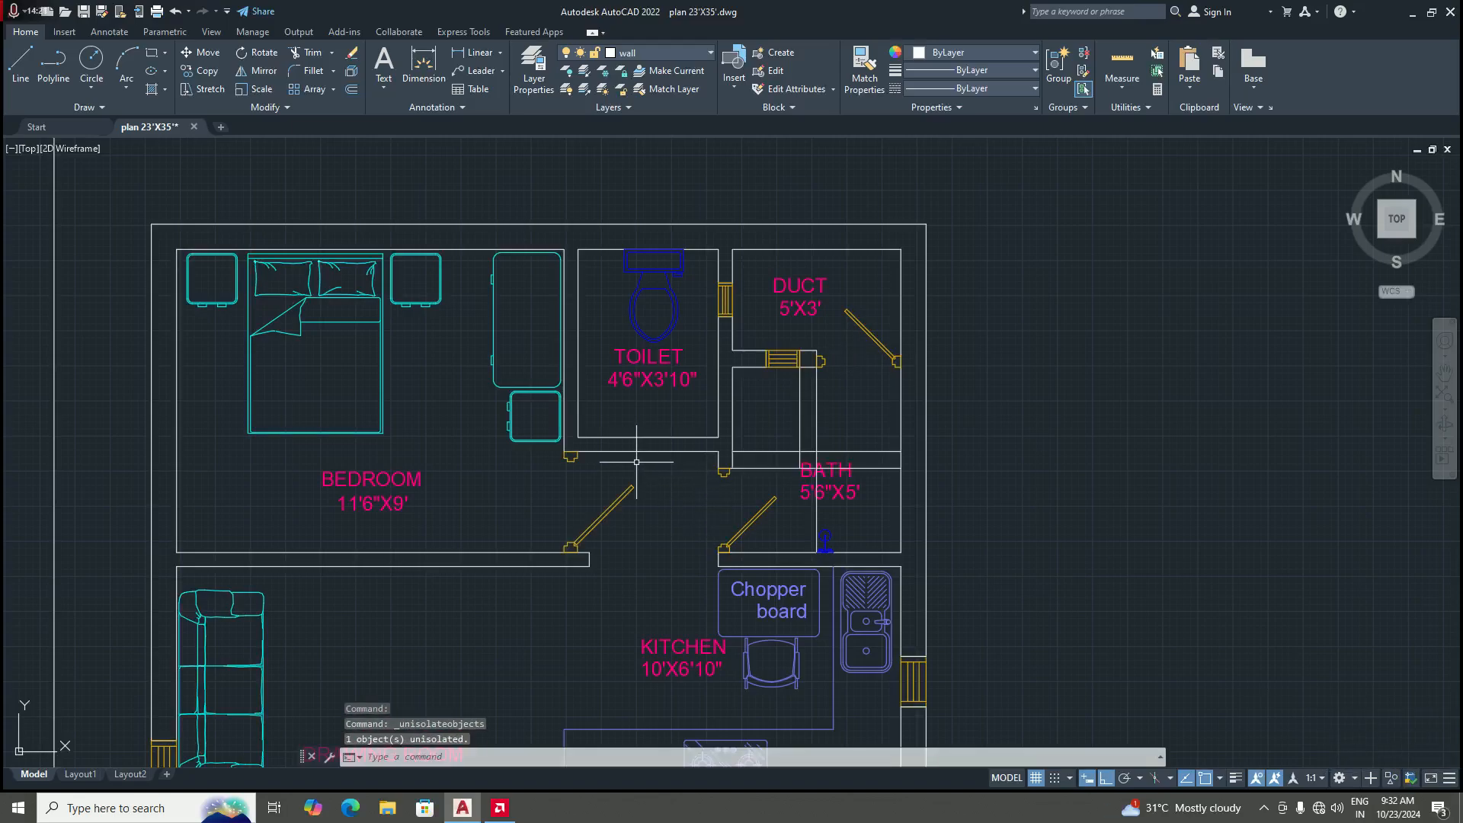
Step: Measure the bedroom door opening with a temporary vertical linear dimension from the toilet's lower wall corner to the bedroom's lower wall, and delete it
{"action": "scroll", "coordinate": [600, 461], "scroll_direction": "up", "scroll_amount": 2}
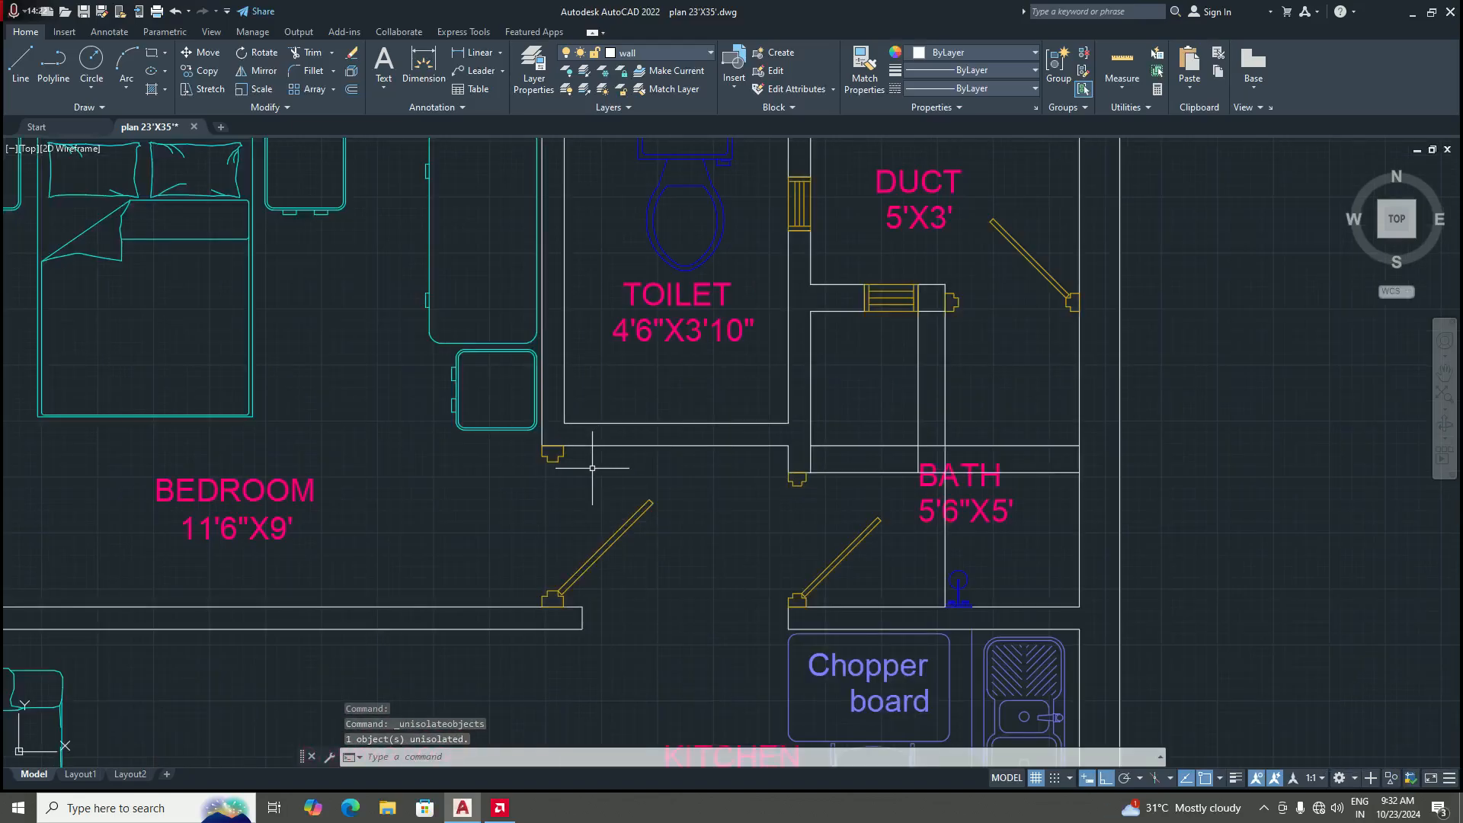
{"action": "left_click", "coordinate": [474, 61]}
{"action": "scroll", "coordinate": [534, 472], "scroll_direction": "up", "scroll_amount": 4}
{"action": "left_click", "coordinate": [533, 390]}
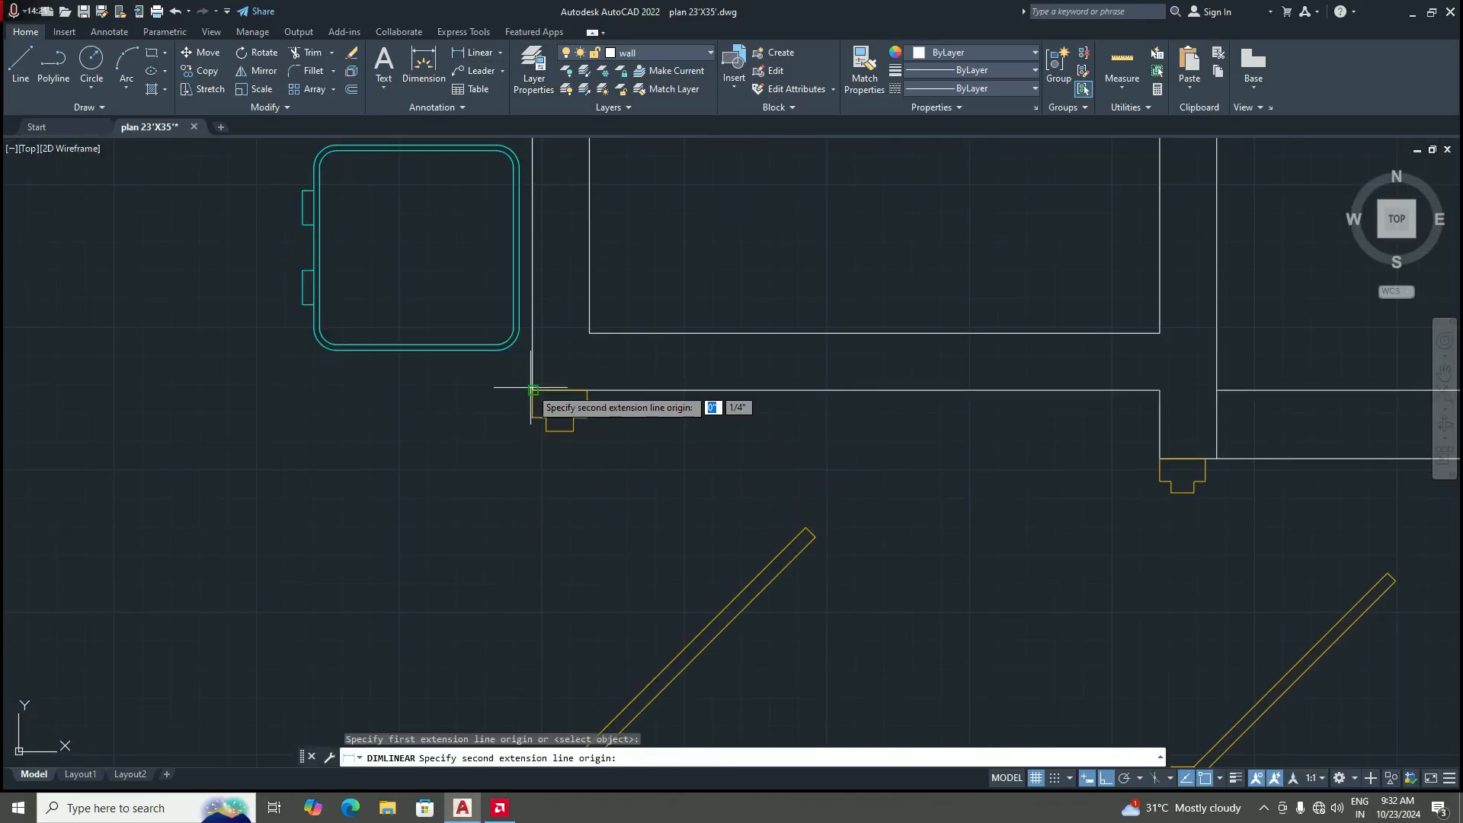
{"action": "scroll", "coordinate": [533, 391], "scroll_direction": "down", "scroll_amount": 3}
{"action": "scroll", "coordinate": [533, 495], "scroll_direction": "up", "scroll_amount": 3}
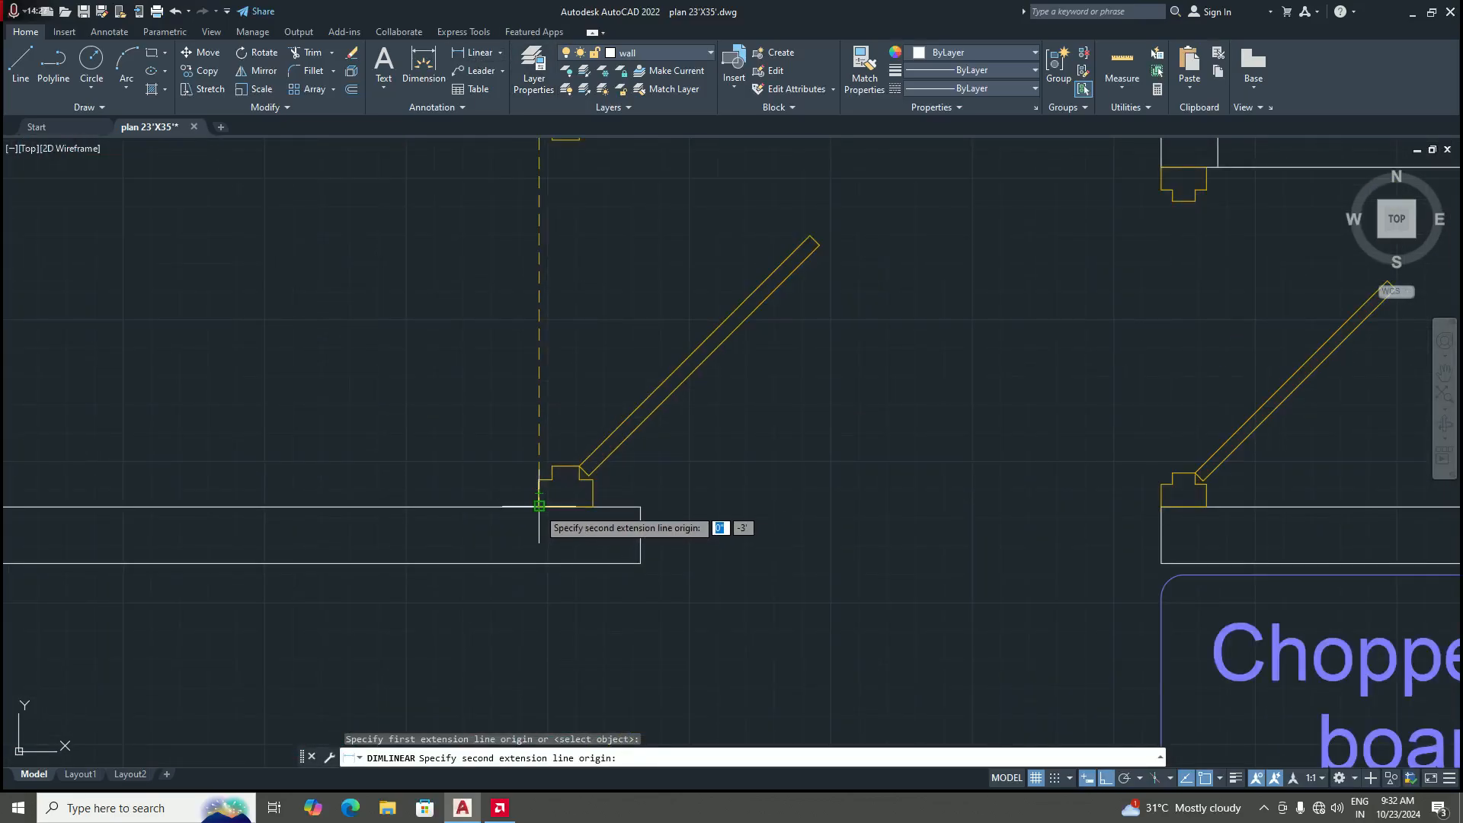
{"action": "left_click", "coordinate": [539, 505]}
{"action": "scroll", "coordinate": [538, 505], "scroll_direction": "down", "scroll_amount": 3}
{"action": "left_click", "coordinate": [496, 415]}
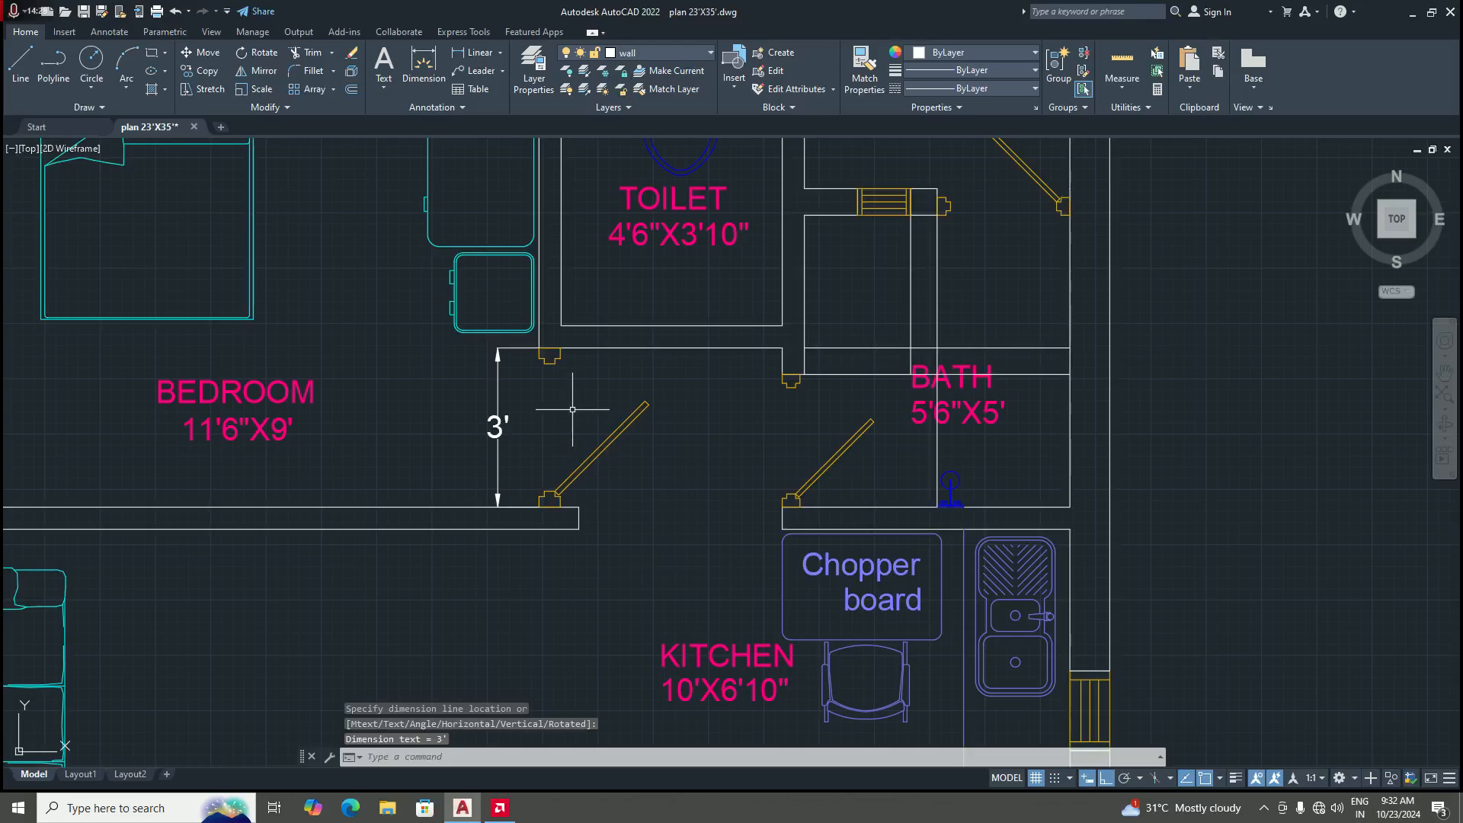
{"action": "left_click", "coordinate": [540, 405]}
{"action": "left_click", "coordinate": [469, 434]}
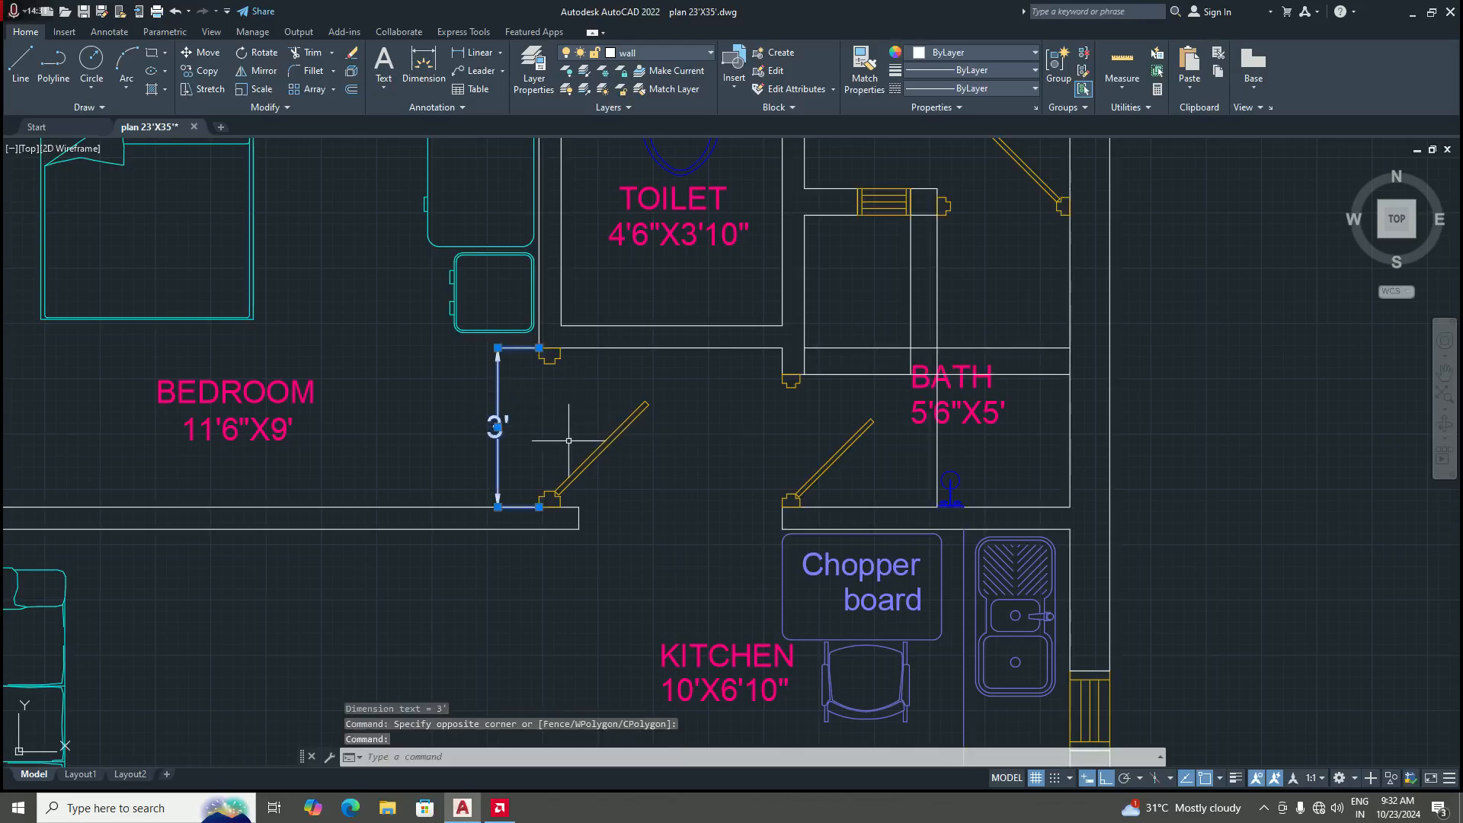
{"action": "key", "text": "Delete"}
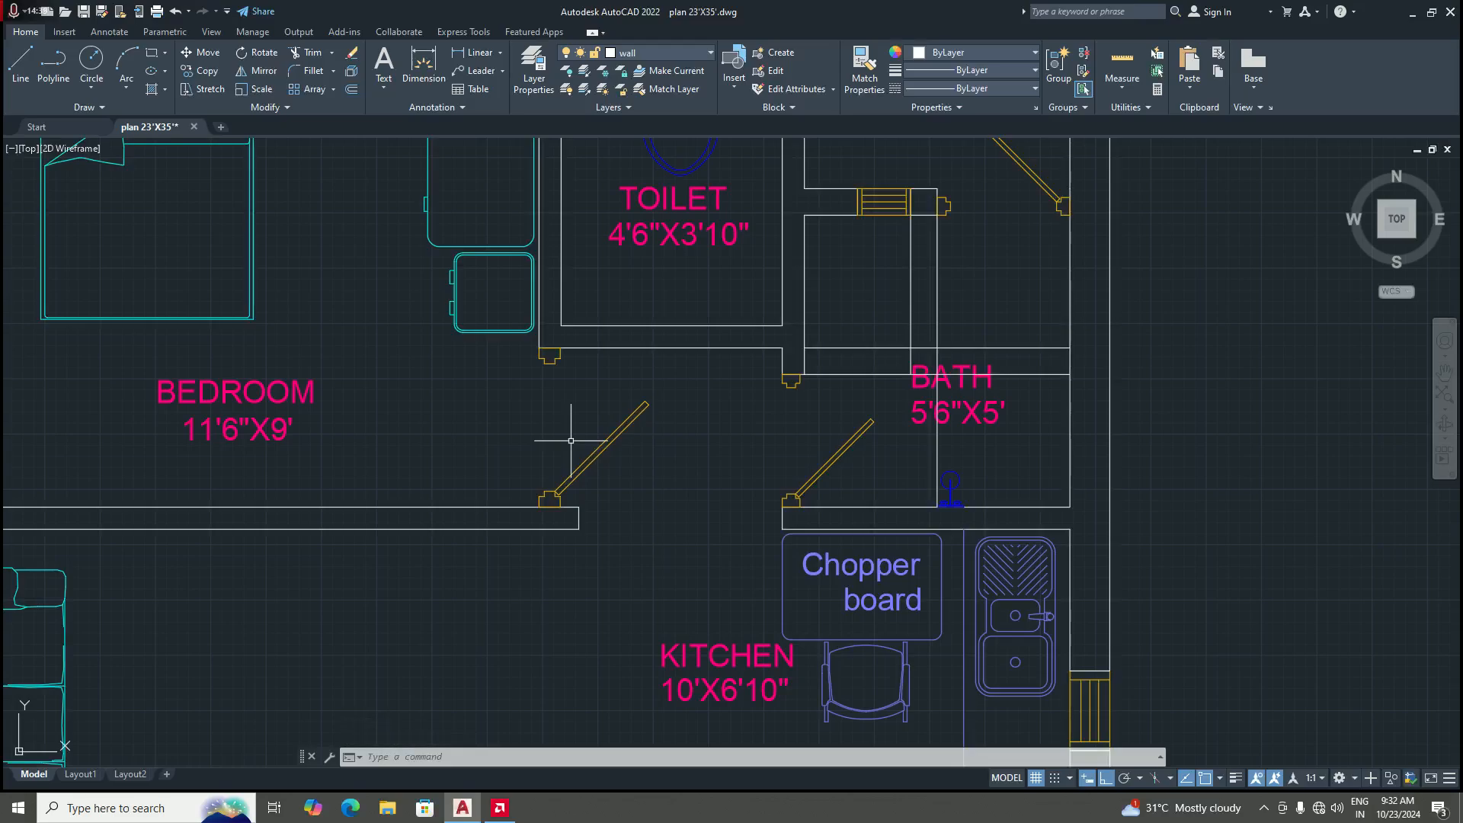
{"action": "scroll", "coordinate": [571, 441], "scroll_direction": "down", "scroll_amount": 5}
{"action": "scroll", "coordinate": [499, 393], "scroll_direction": "up", "scroll_amount": 4}
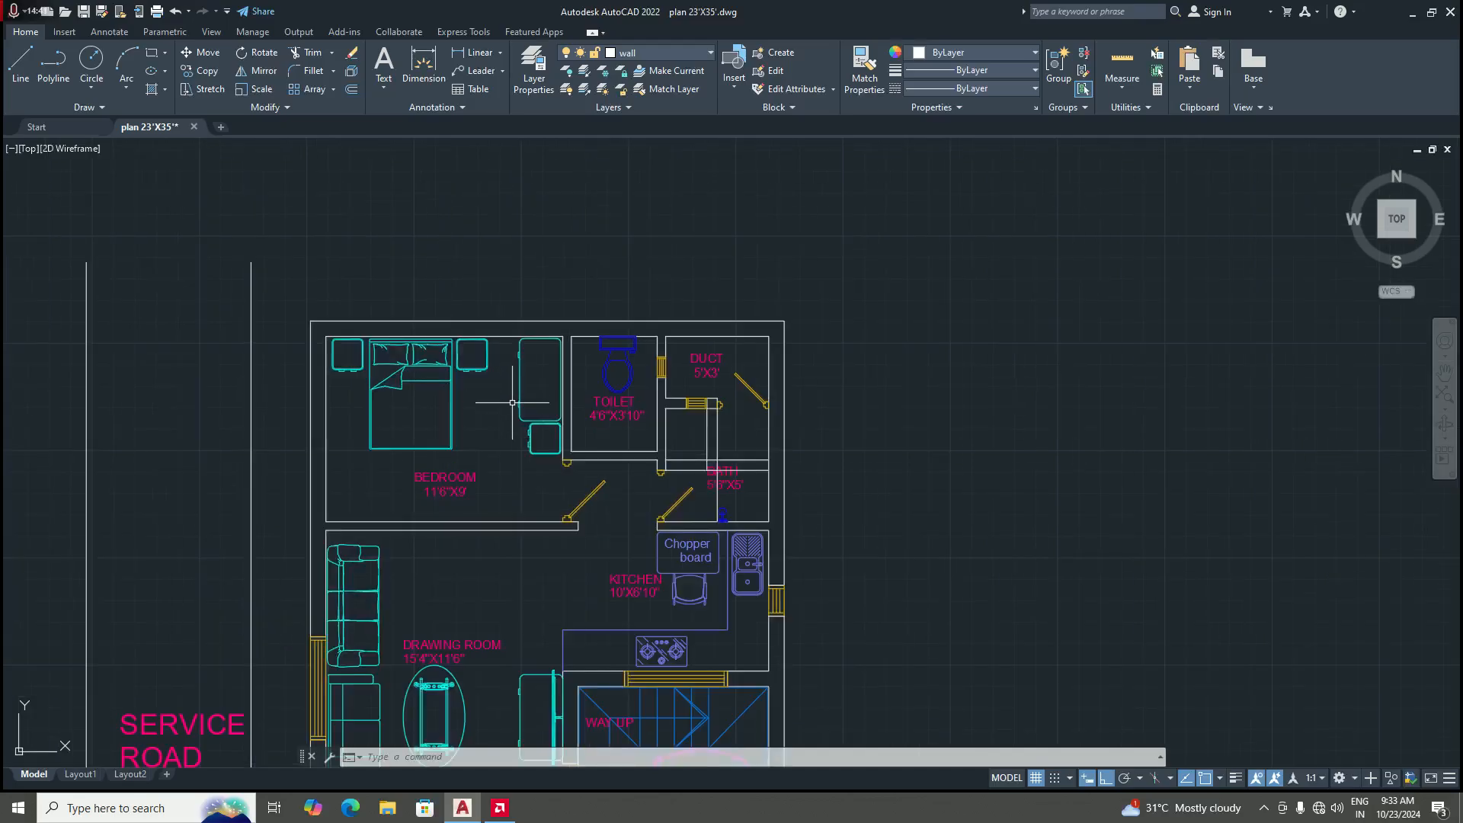
{"action": "scroll", "coordinate": [537, 470], "scroll_direction": "up", "scroll_amount": 2}
{"action": "scroll", "coordinate": [533, 466], "scroll_direction": "down", "scroll_amount": 2}
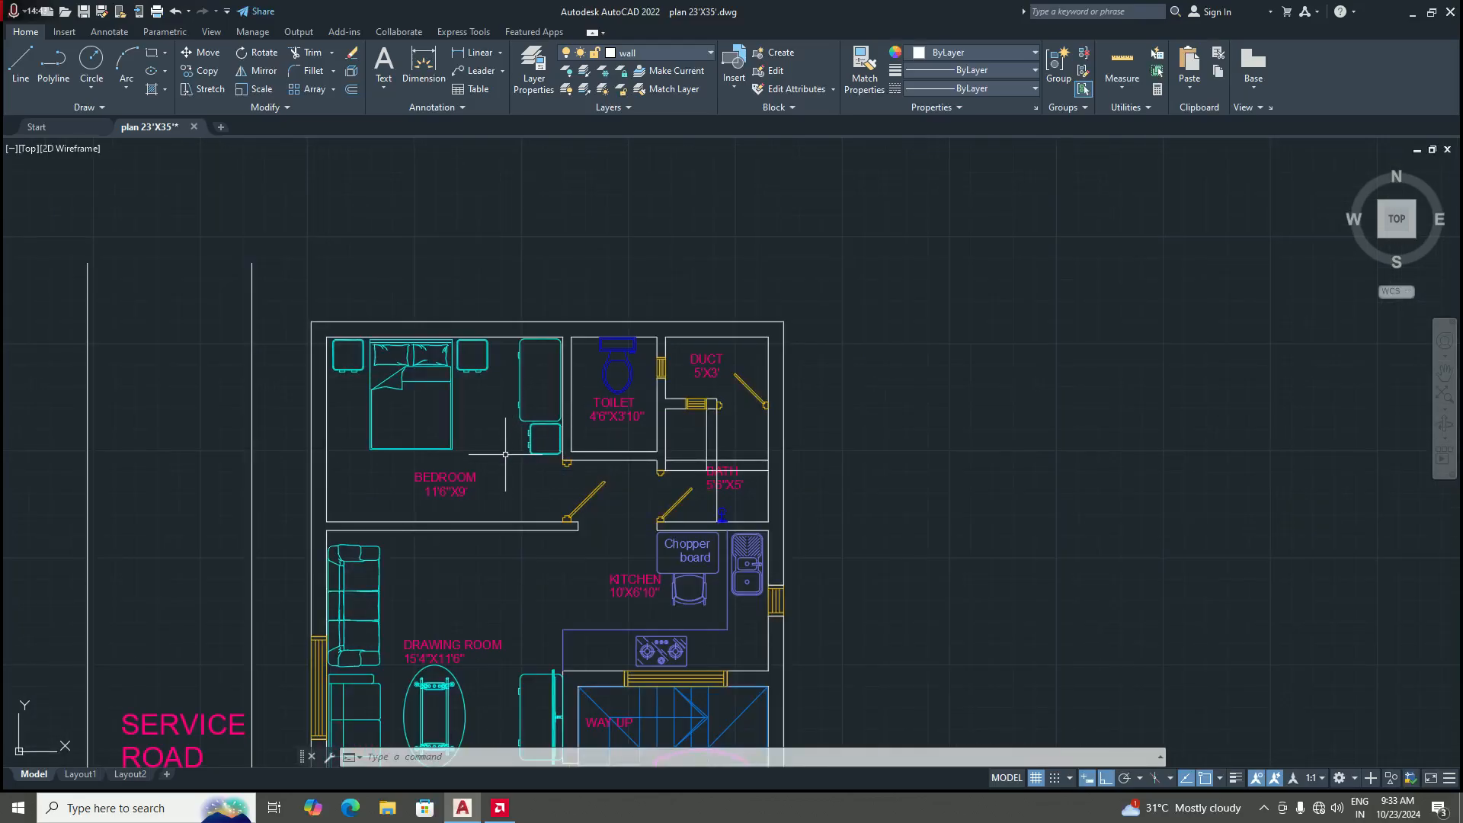
{"action": "scroll", "coordinate": [522, 465], "scroll_direction": "up", "scroll_amount": 2}
{"action": "left_click", "coordinate": [443, 482]}
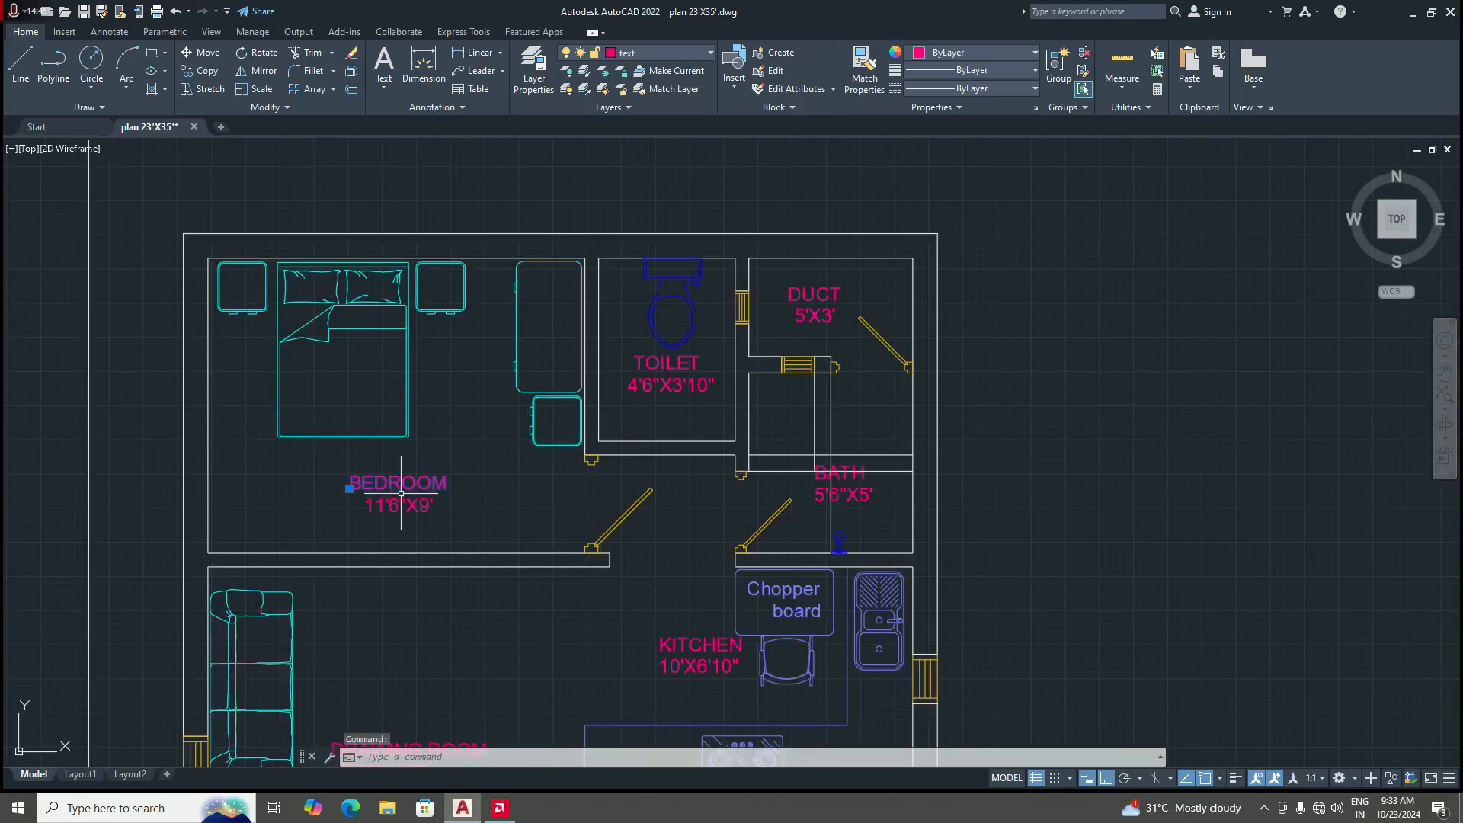
{"action": "key", "text": "Delete"}
{"action": "key", "text": "Escape"}
{"action": "scroll", "coordinate": [457, 474], "scroll_direction": "down", "scroll_amount": 2}
{"action": "scroll", "coordinate": [468, 473], "scroll_direction": "up", "scroll_amount": 4}
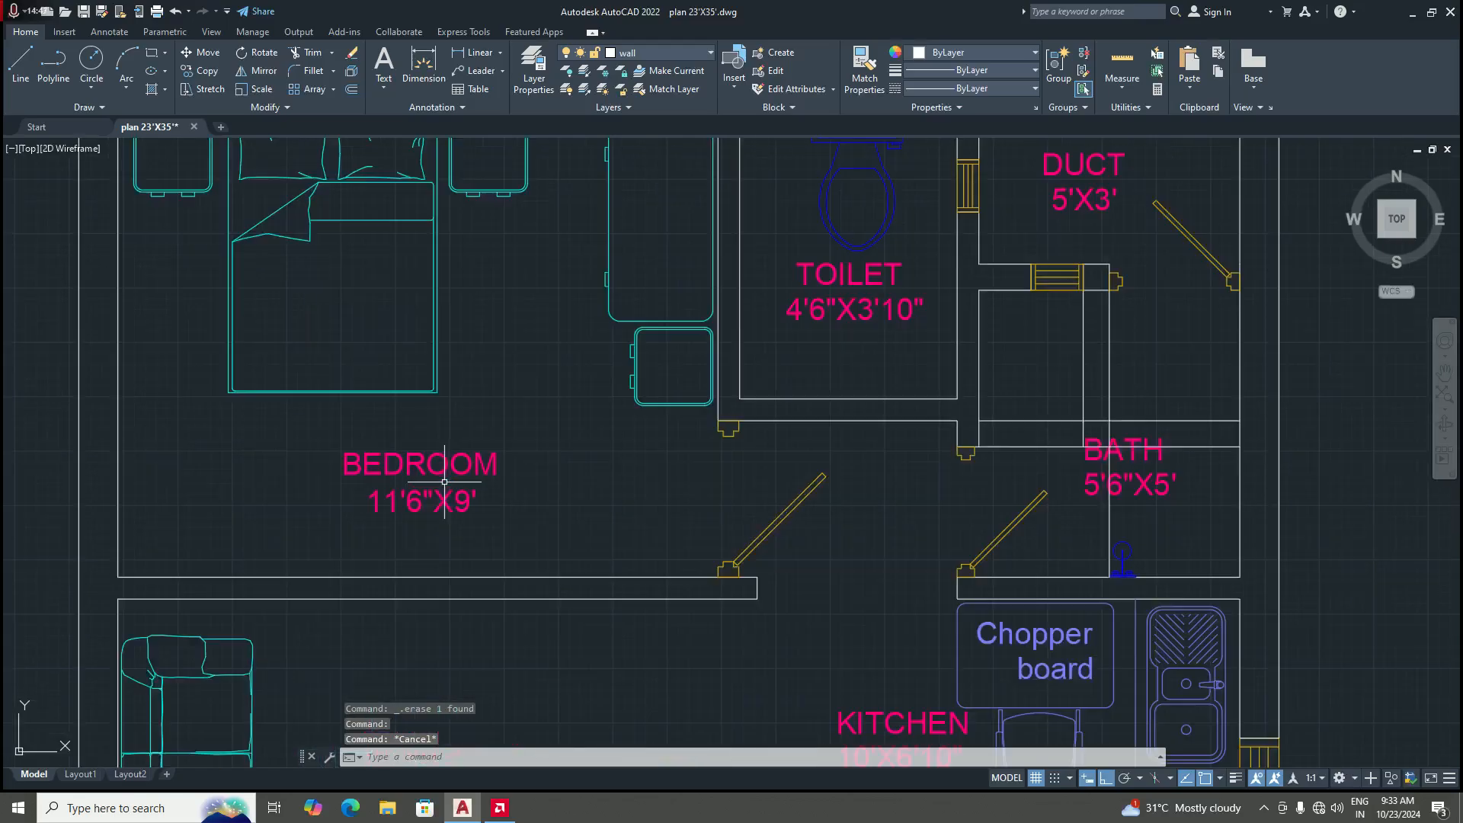
{"action": "scroll", "coordinate": [515, 465], "scroll_direction": "down", "scroll_amount": 4}
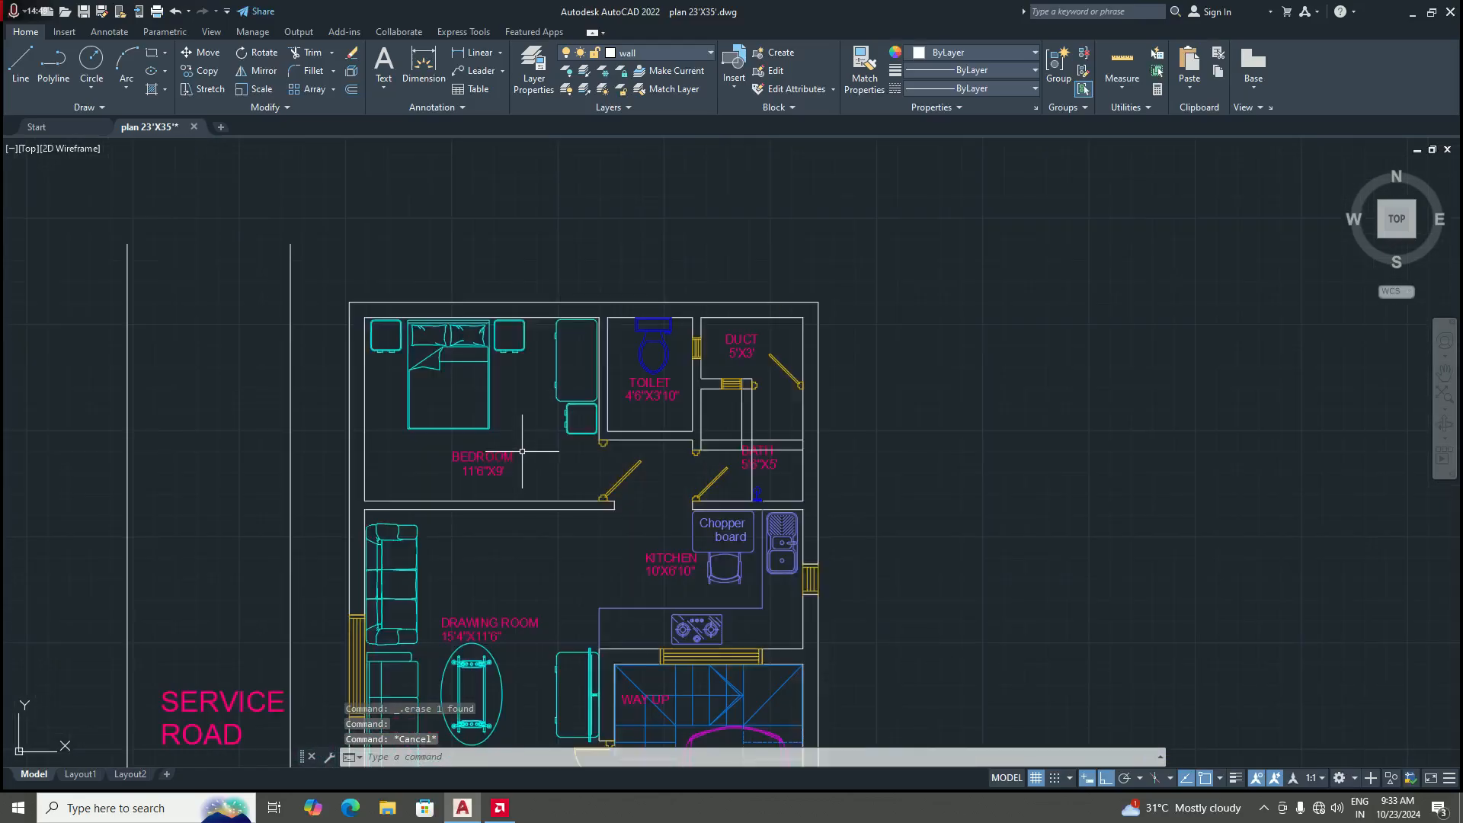
Step: Move the BEDROOM label up into the free space between the bed and the wardrobe
{"action": "scroll", "coordinate": [507, 467], "scroll_direction": "up", "scroll_amount": 4}
{"action": "left_click", "coordinate": [506, 461]}
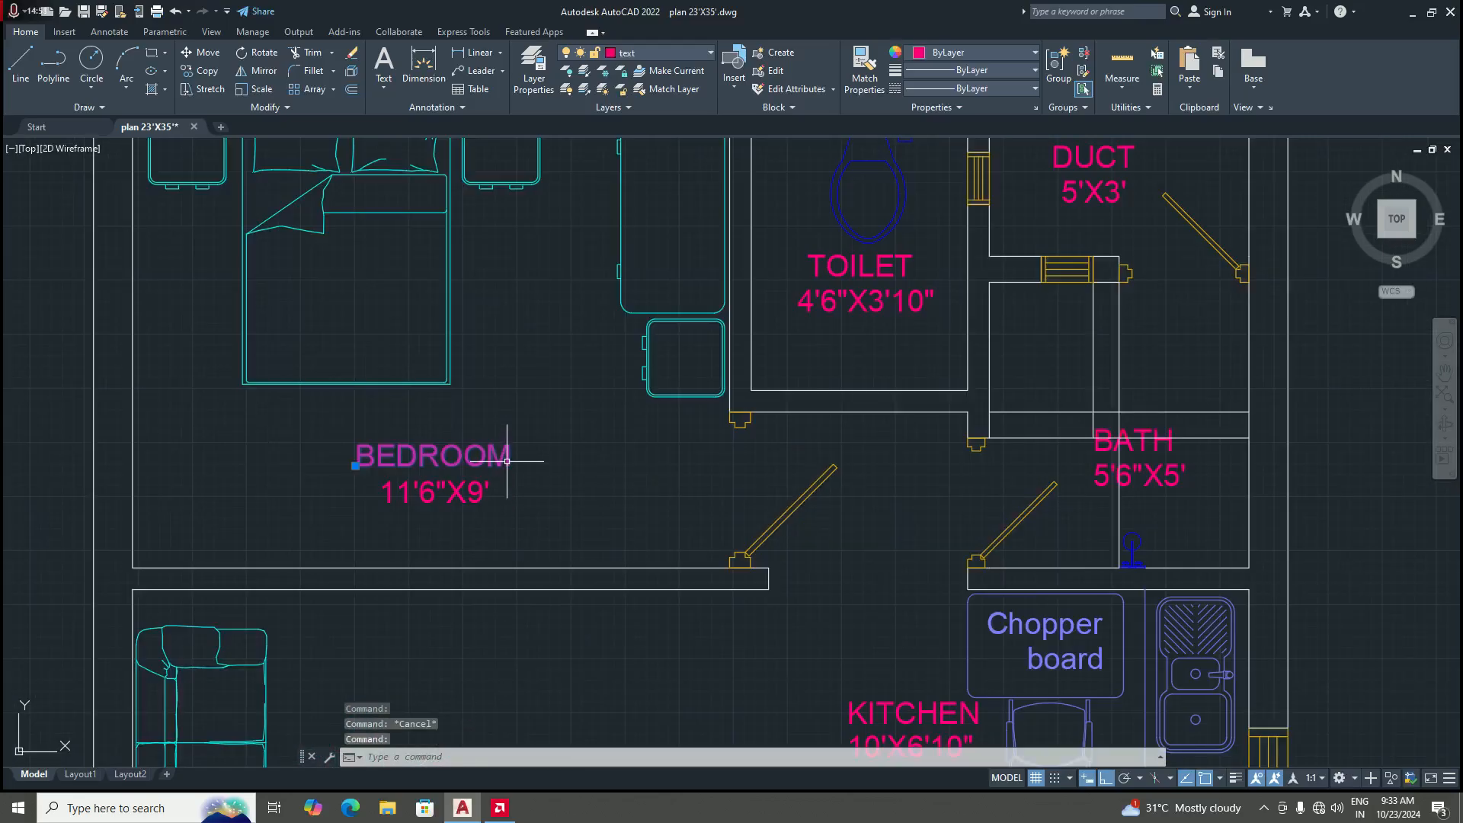
{"action": "left_click", "coordinate": [355, 466]}
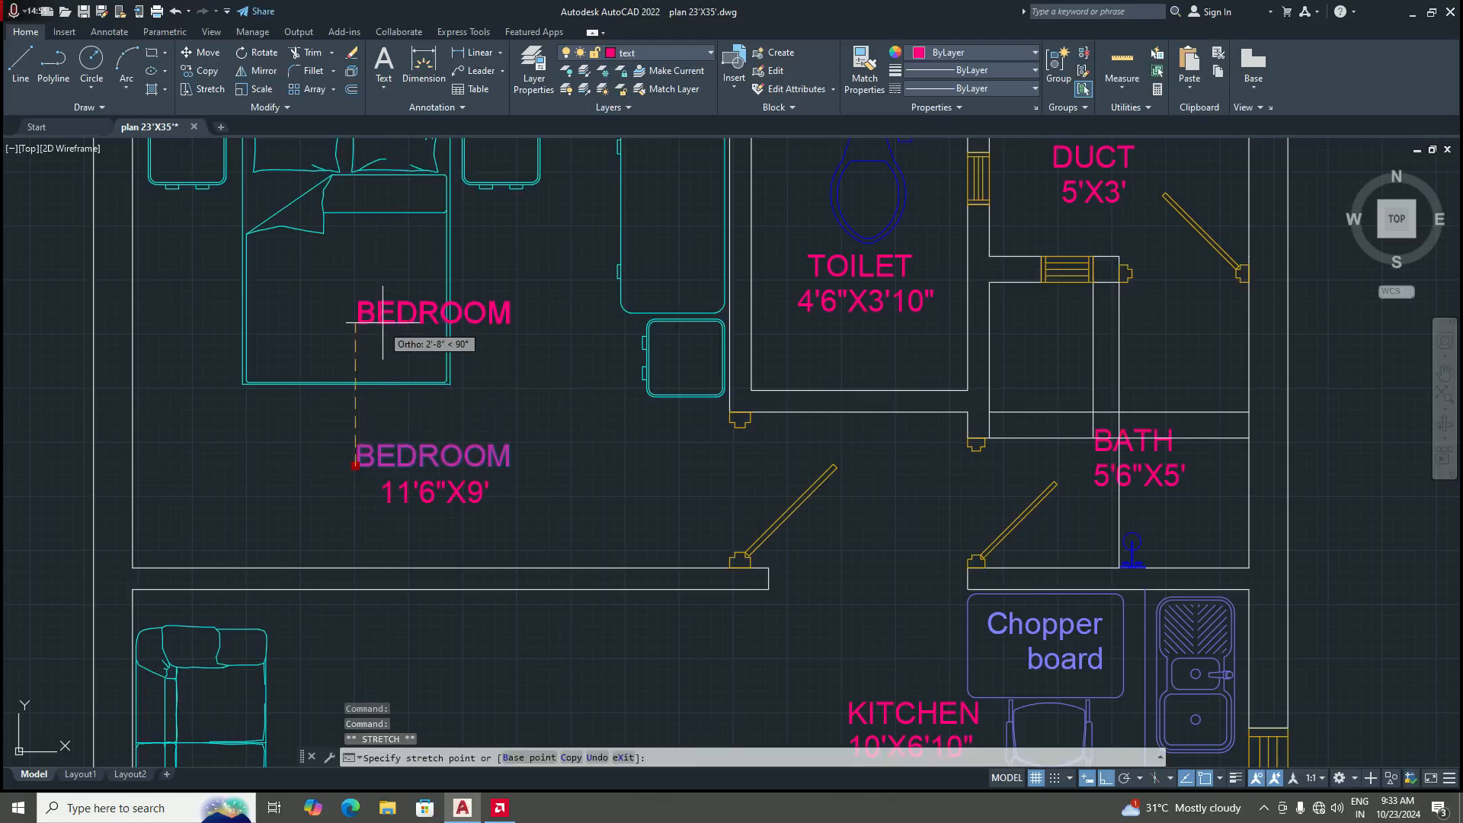
{"action": "left_click", "coordinate": [470, 300]}
{"action": "key", "text": "Escape"}
Step: Move the 11'6"X9' size label up and across to sit directly beneath the BEDROOM label
{"action": "scroll", "coordinate": [492, 424], "scroll_direction": "down", "scroll_amount": 2}
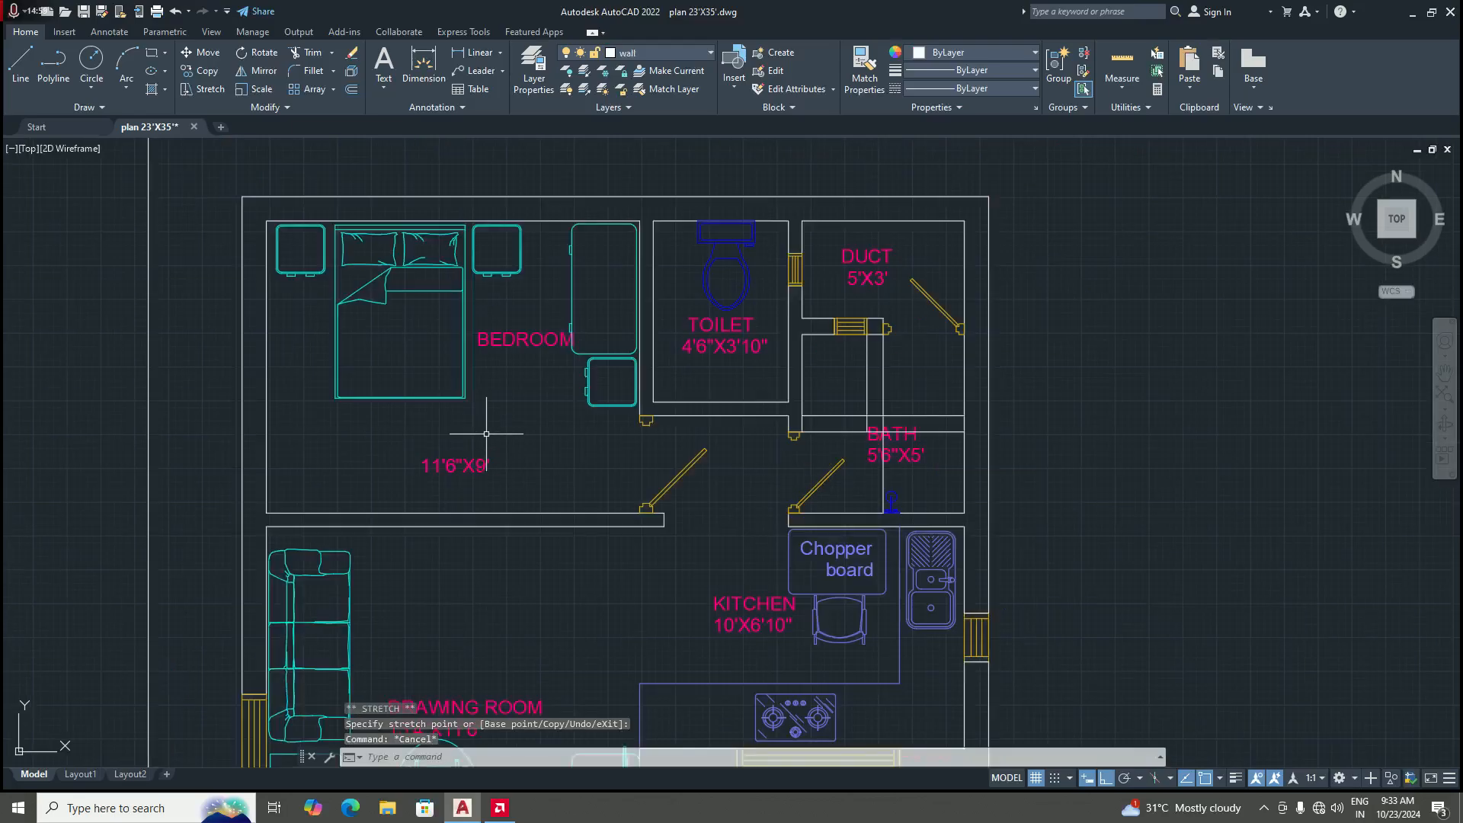
{"action": "scroll", "coordinate": [482, 465], "scroll_direction": "up", "scroll_amount": 2}
{"action": "left_click", "coordinate": [467, 481]}
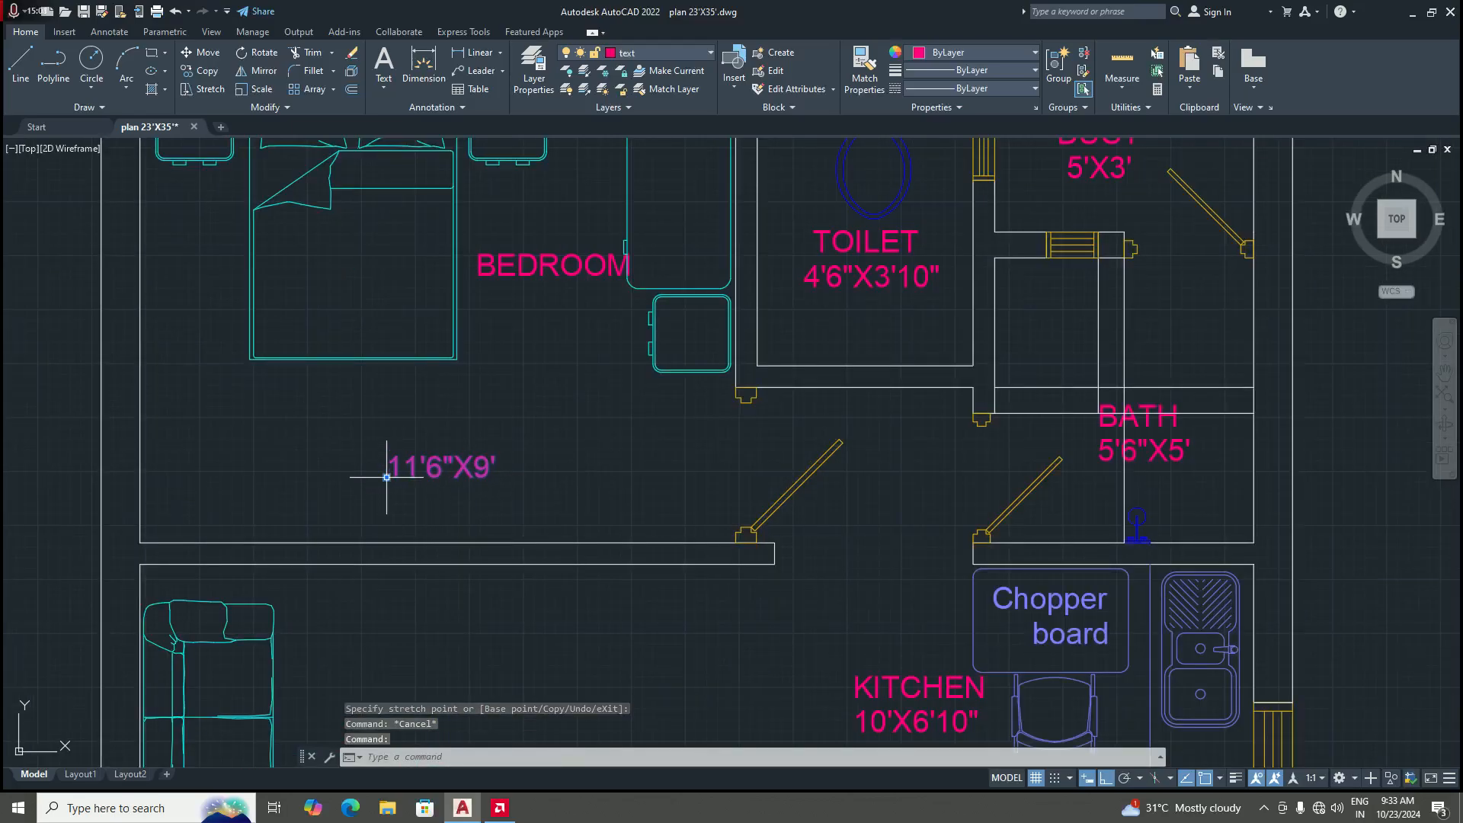
{"action": "left_click", "coordinate": [386, 477]}
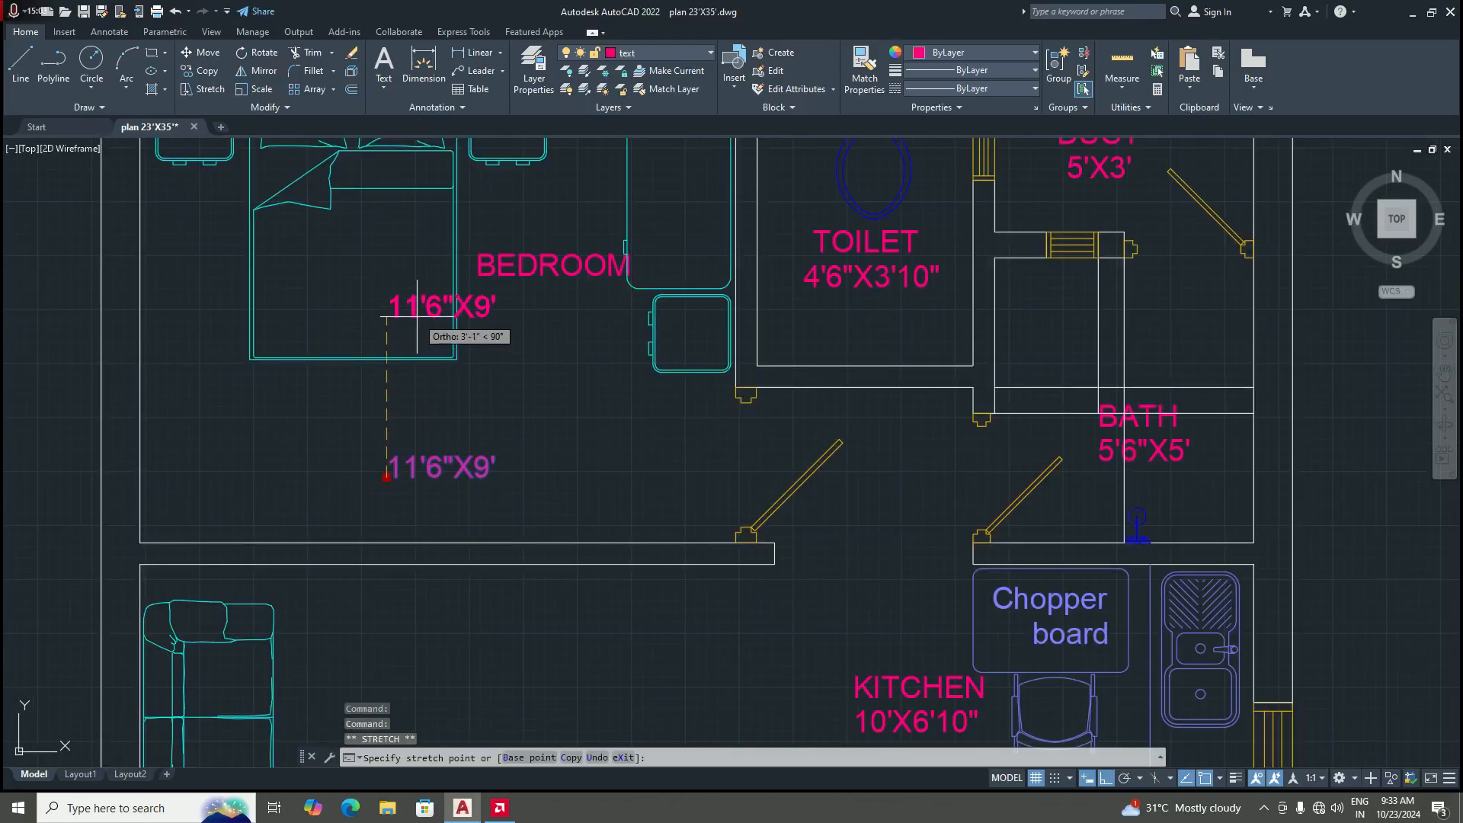
{"action": "left_click", "coordinate": [386, 315]}
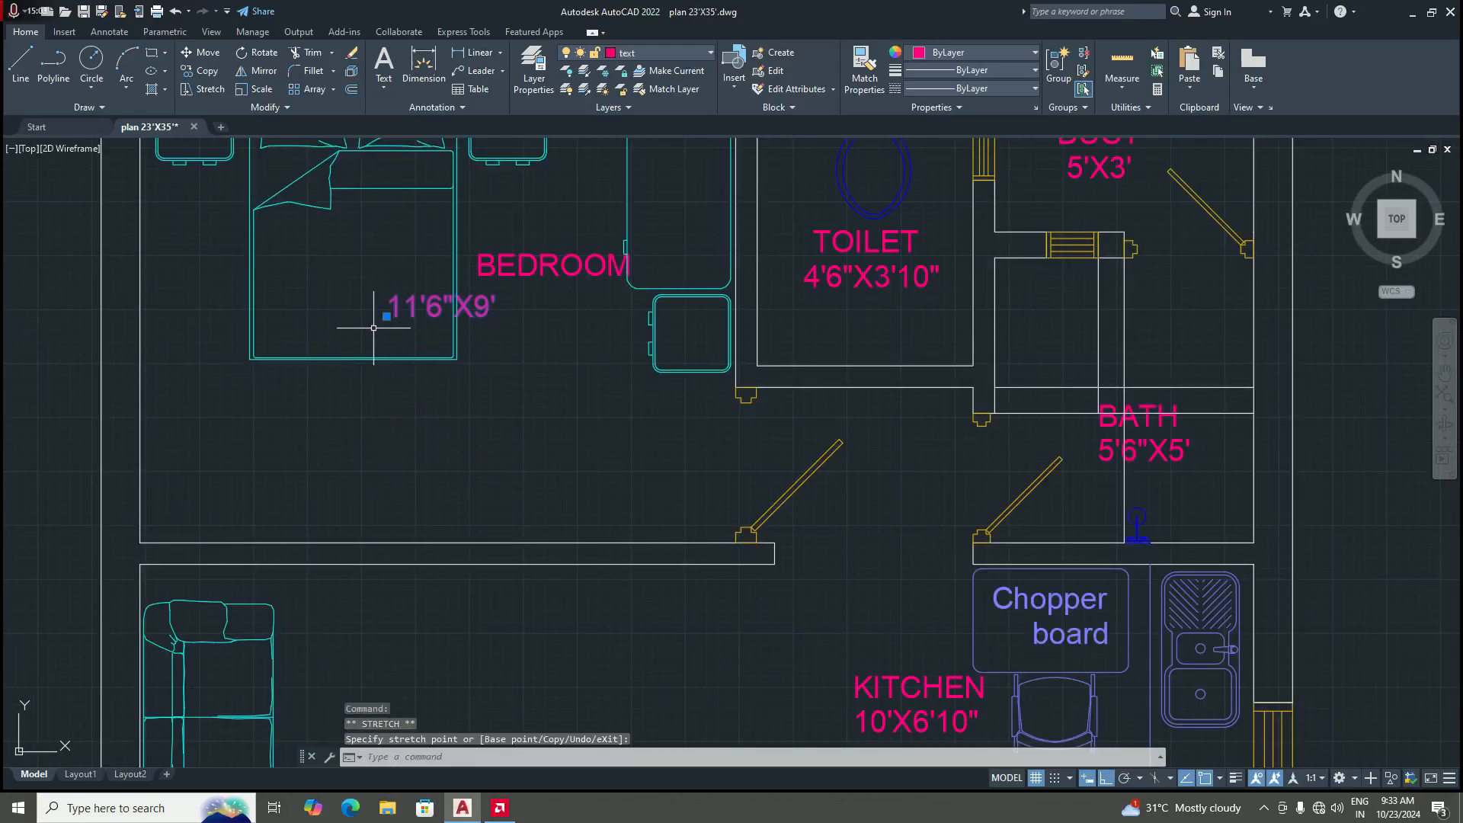
{"action": "left_click", "coordinate": [488, 315]}
{"action": "key", "text": "Escape"}
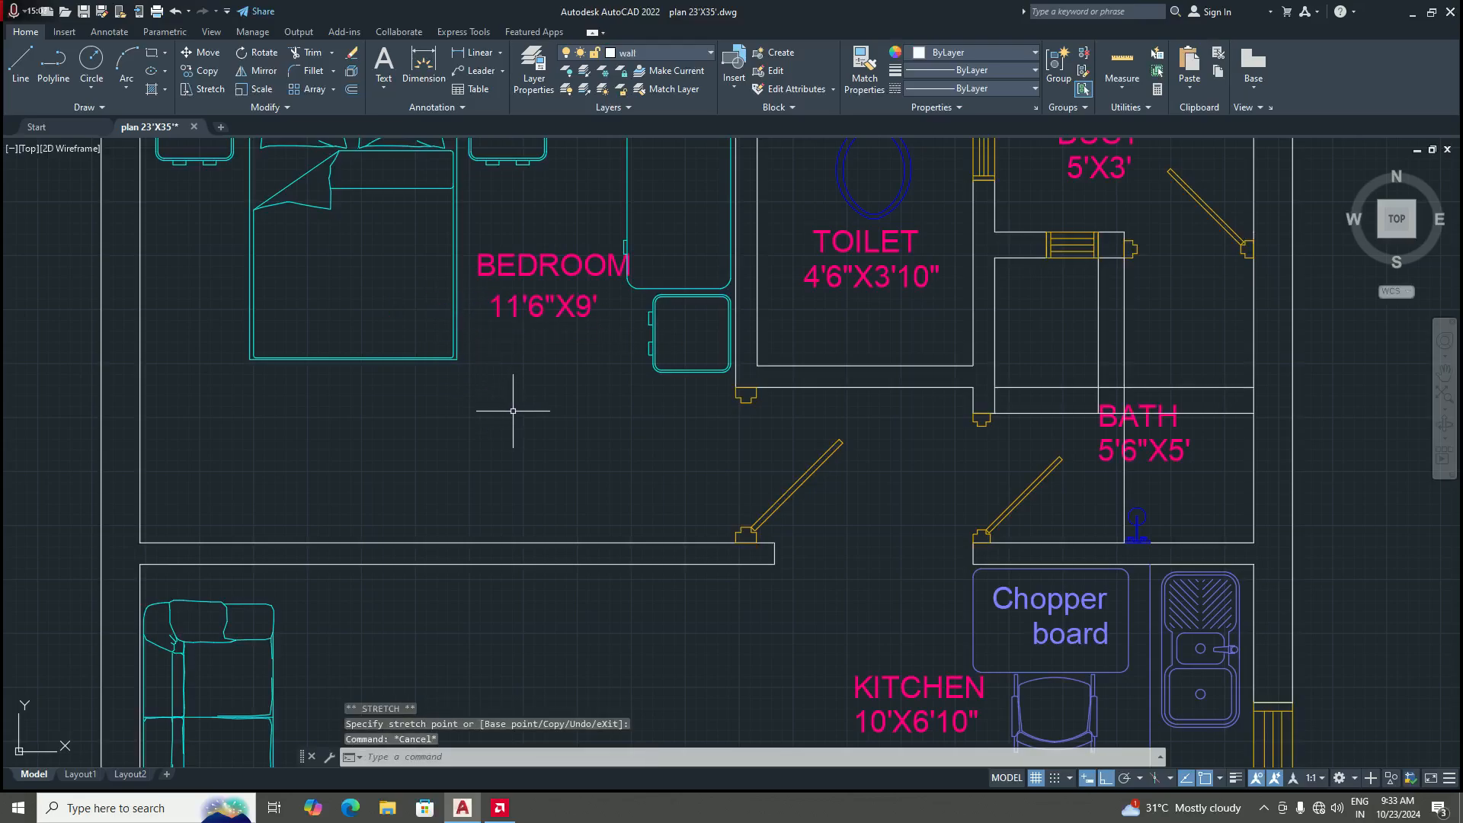
Step: Move the wardrobe and adjoining small cabinet by the cabinet's lower-right corner to the bedroom's lower-left corner, with ortho and object snap off
{"action": "scroll", "coordinate": [506, 402], "scroll_direction": "down", "scroll_amount": 7}
{"action": "scroll", "coordinate": [555, 406], "scroll_direction": "up", "scroll_amount": 4}
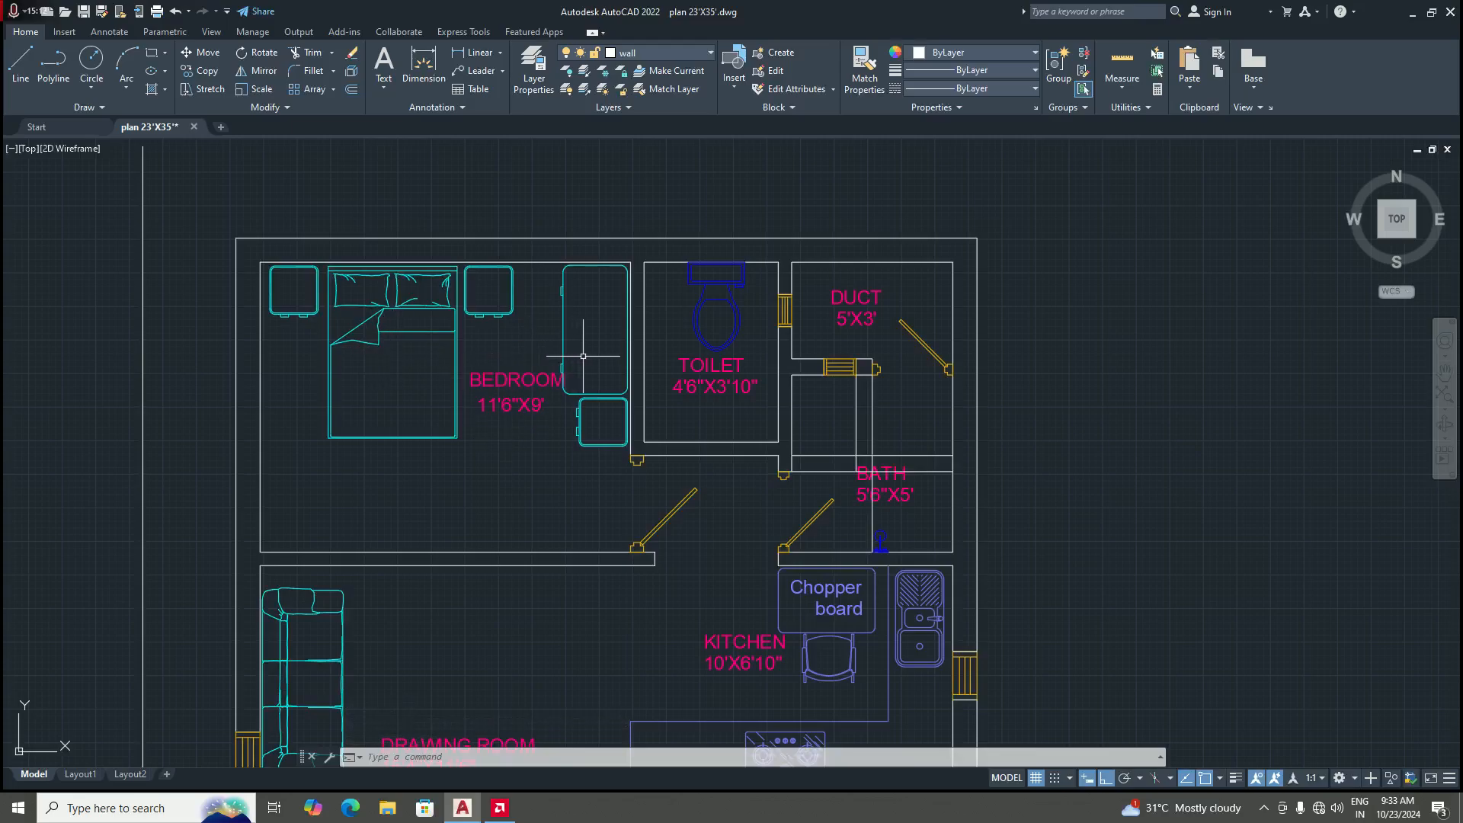
{"action": "scroll", "coordinate": [603, 465], "scroll_direction": "down", "scroll_amount": 2}
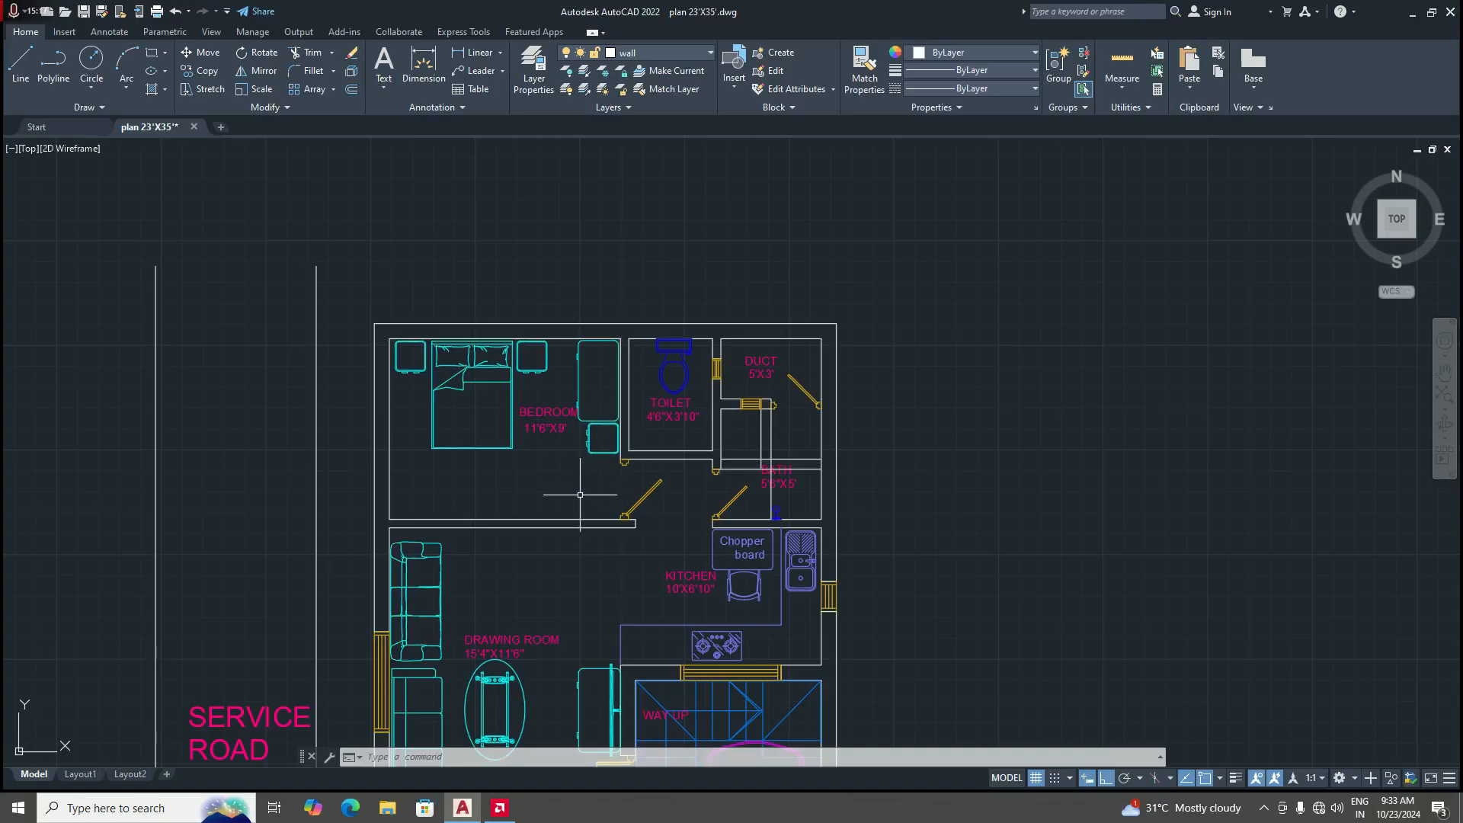
{"action": "type", "text": "M"}
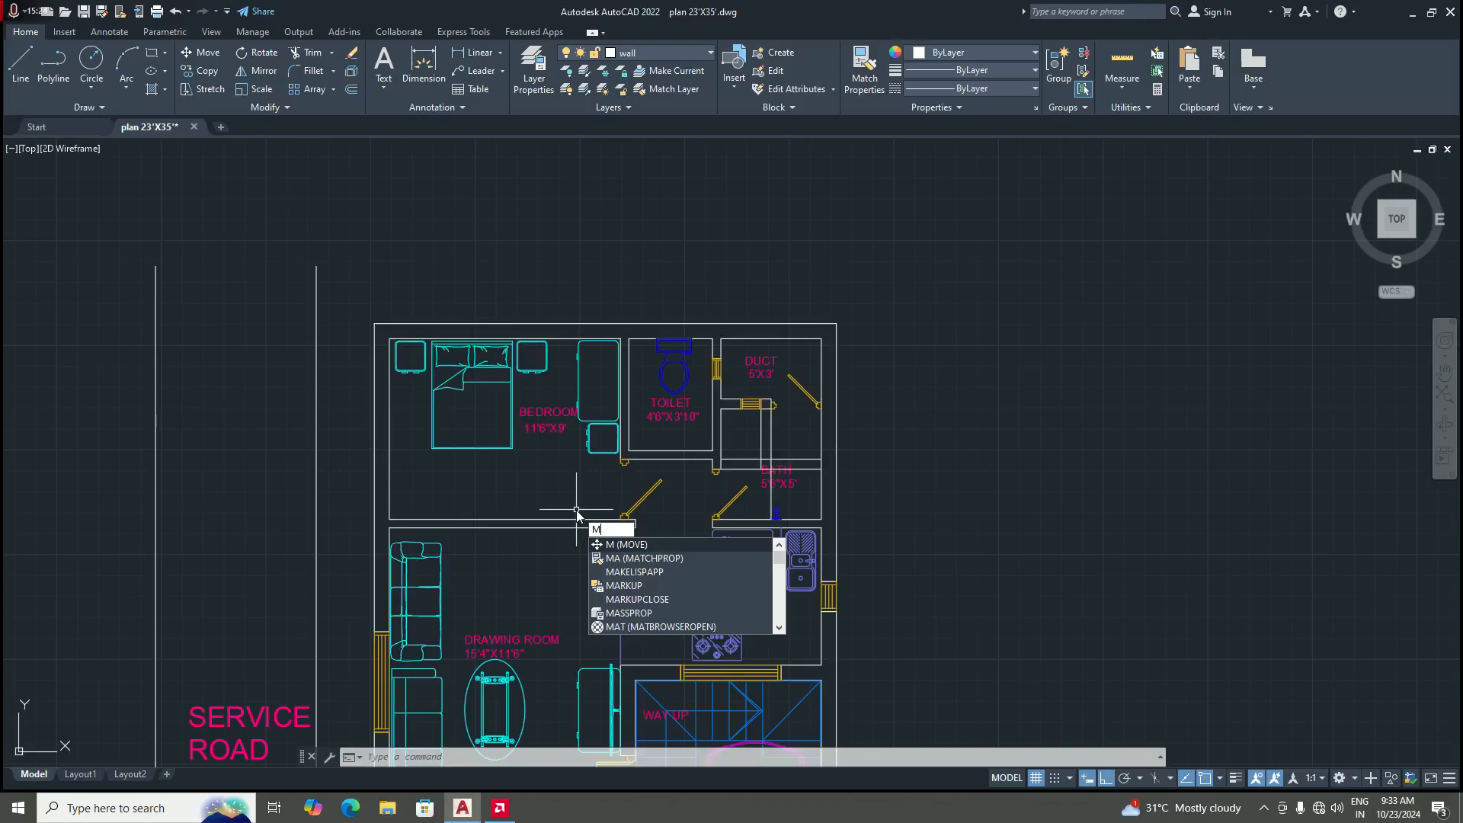
{"action": "key", "text": "Return"}
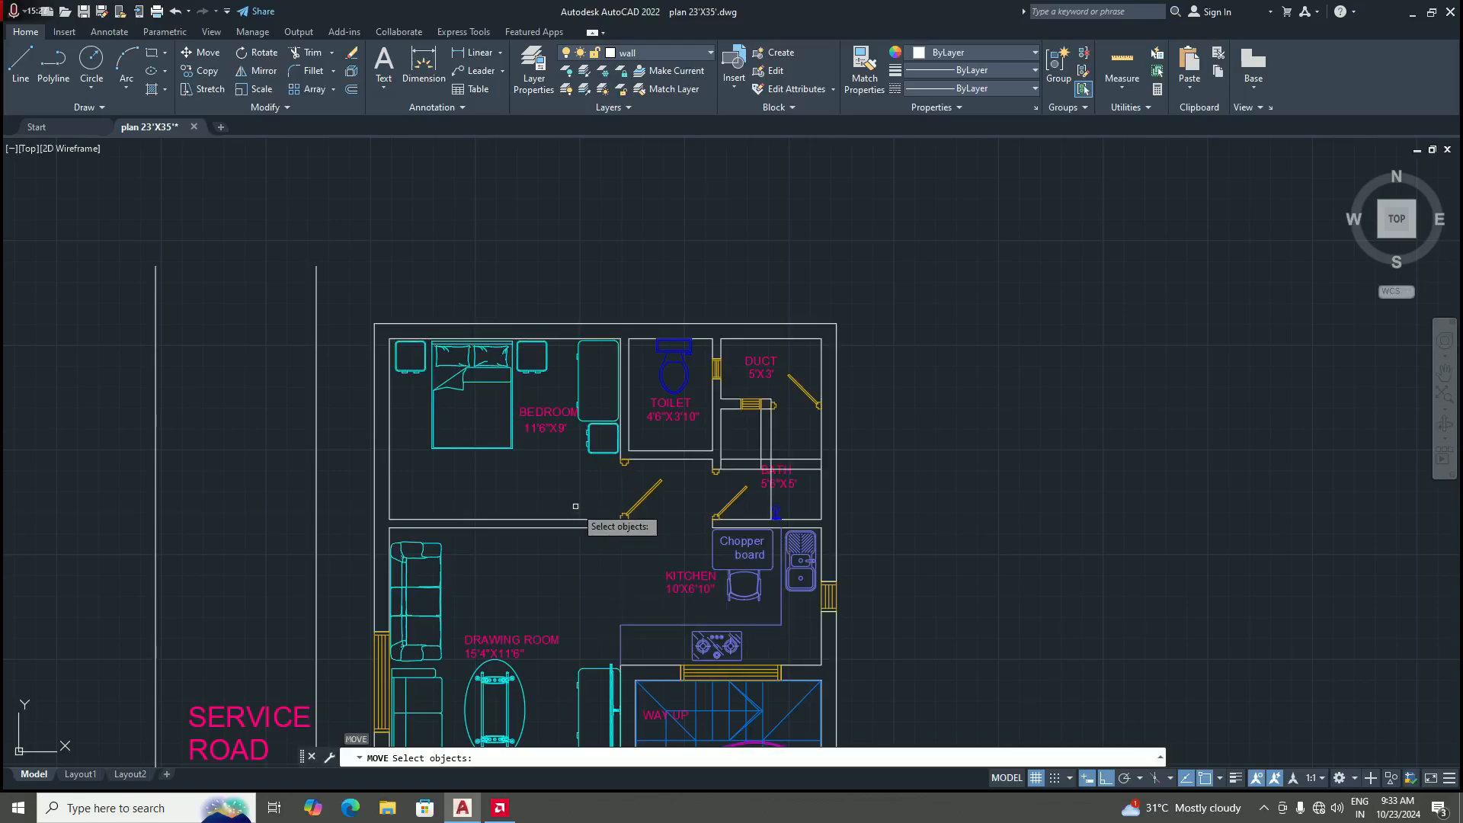
{"action": "scroll", "coordinate": [576, 509], "scroll_direction": "up", "scroll_amount": 6}
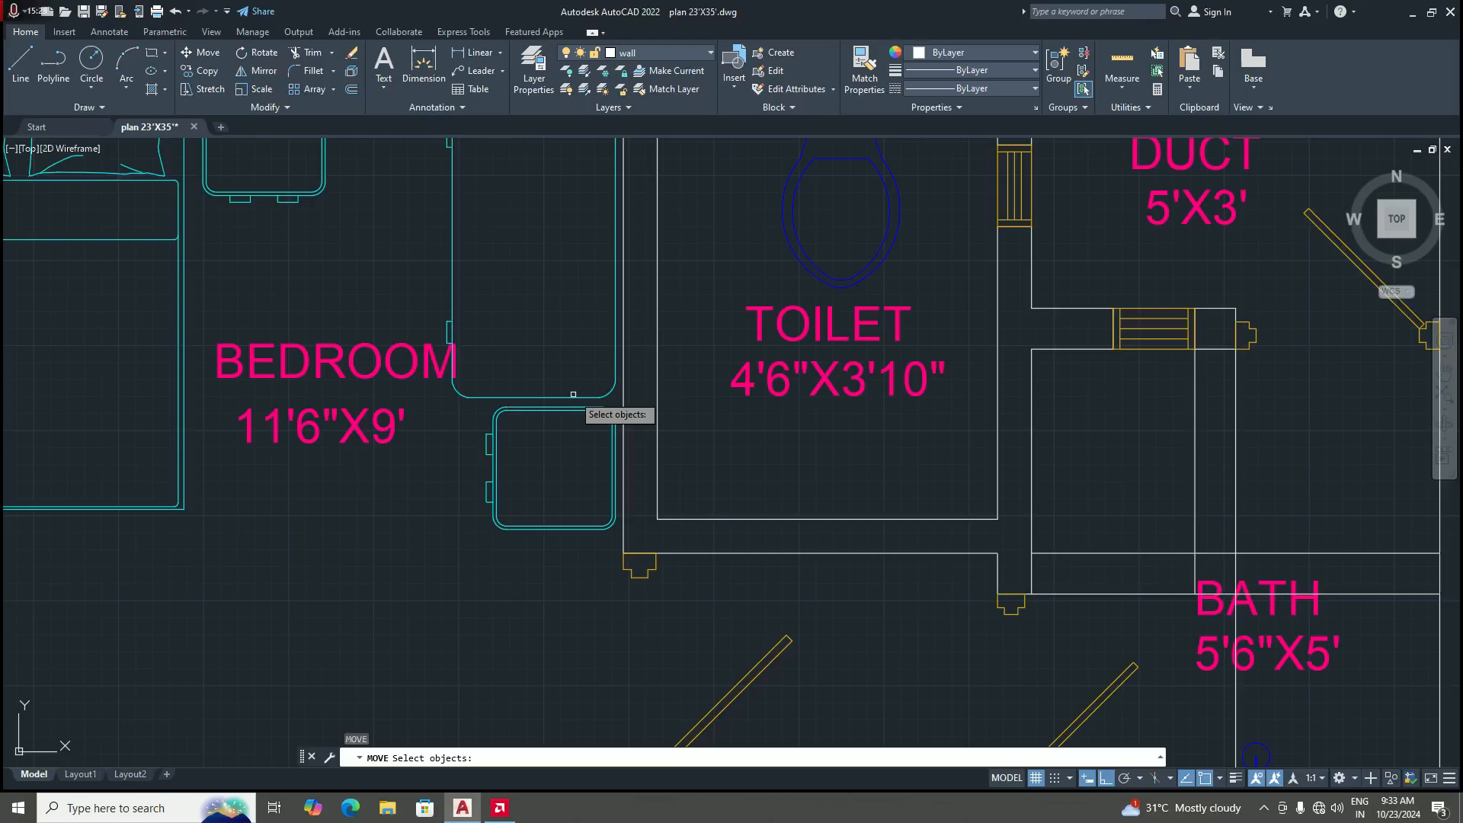
{"action": "left_click", "coordinate": [573, 394]}
{"action": "left_click", "coordinate": [567, 406]}
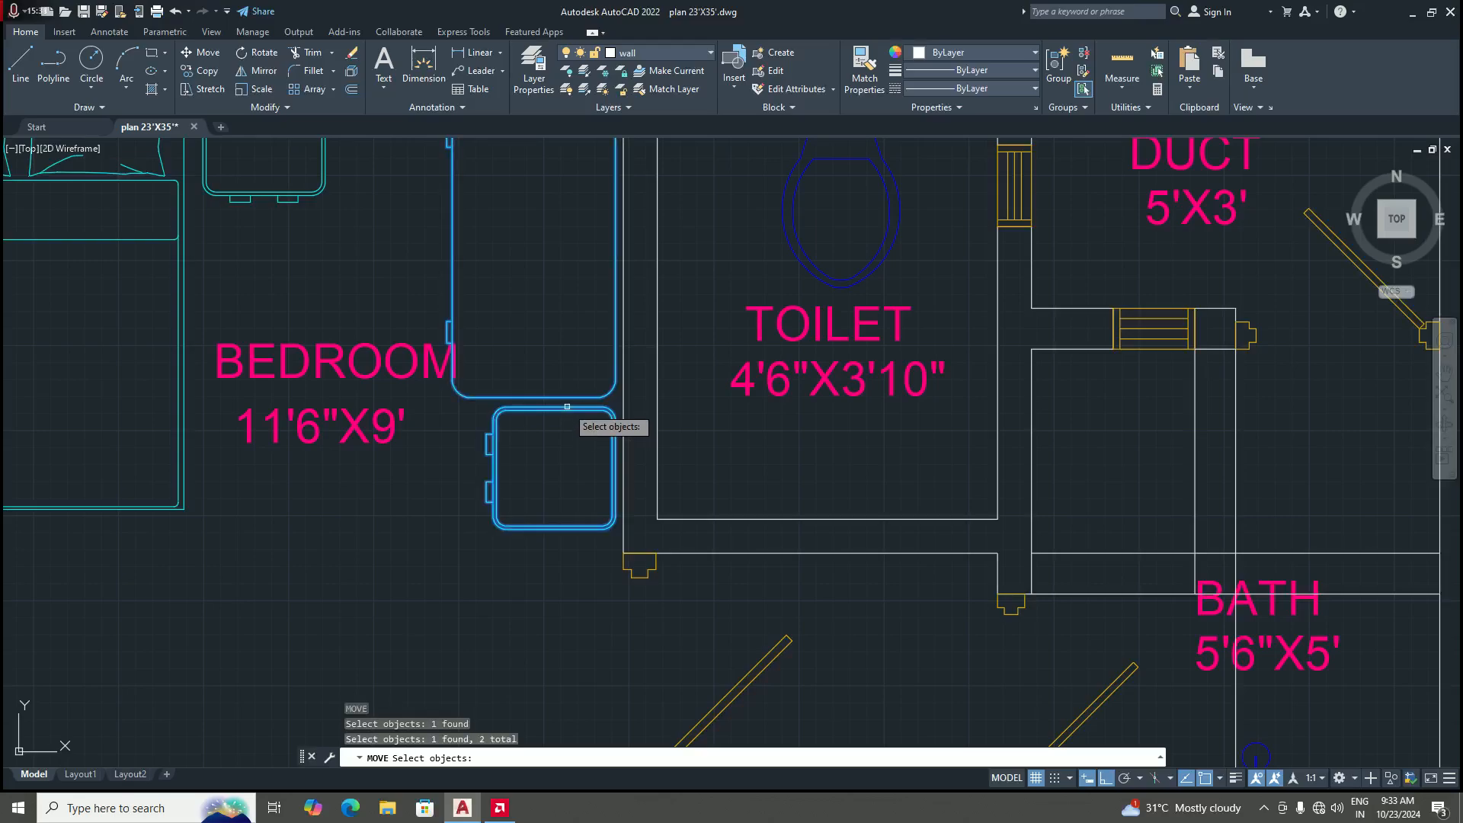
{"action": "scroll", "coordinate": [567, 411], "scroll_direction": "down", "scroll_amount": 5}
{"action": "scroll", "coordinate": [583, 447], "scroll_direction": "up", "scroll_amount": 3}
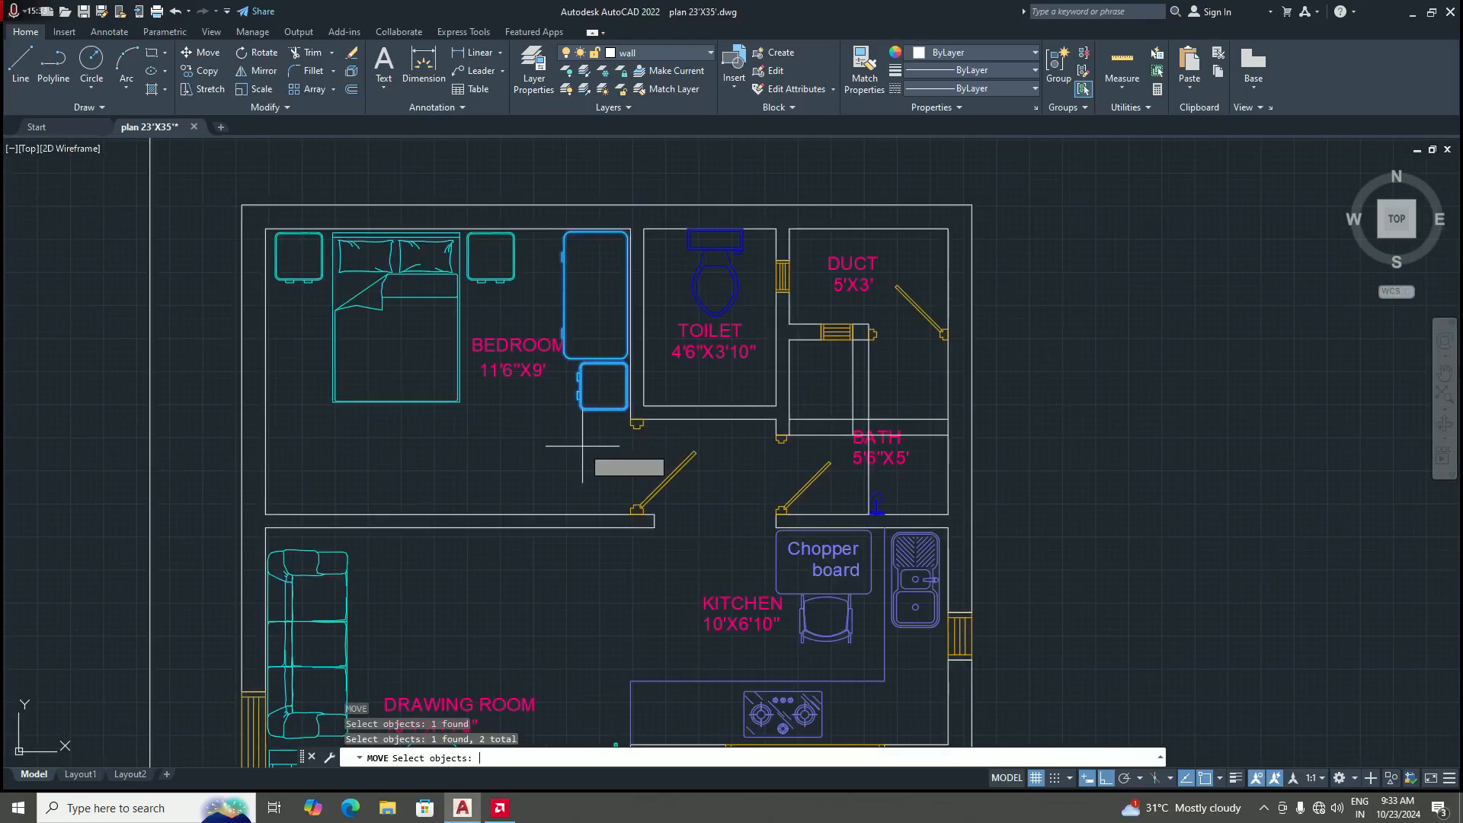
{"action": "key", "text": "Return"}
{"action": "scroll", "coordinate": [617, 352], "scroll_direction": "up", "scroll_amount": 2}
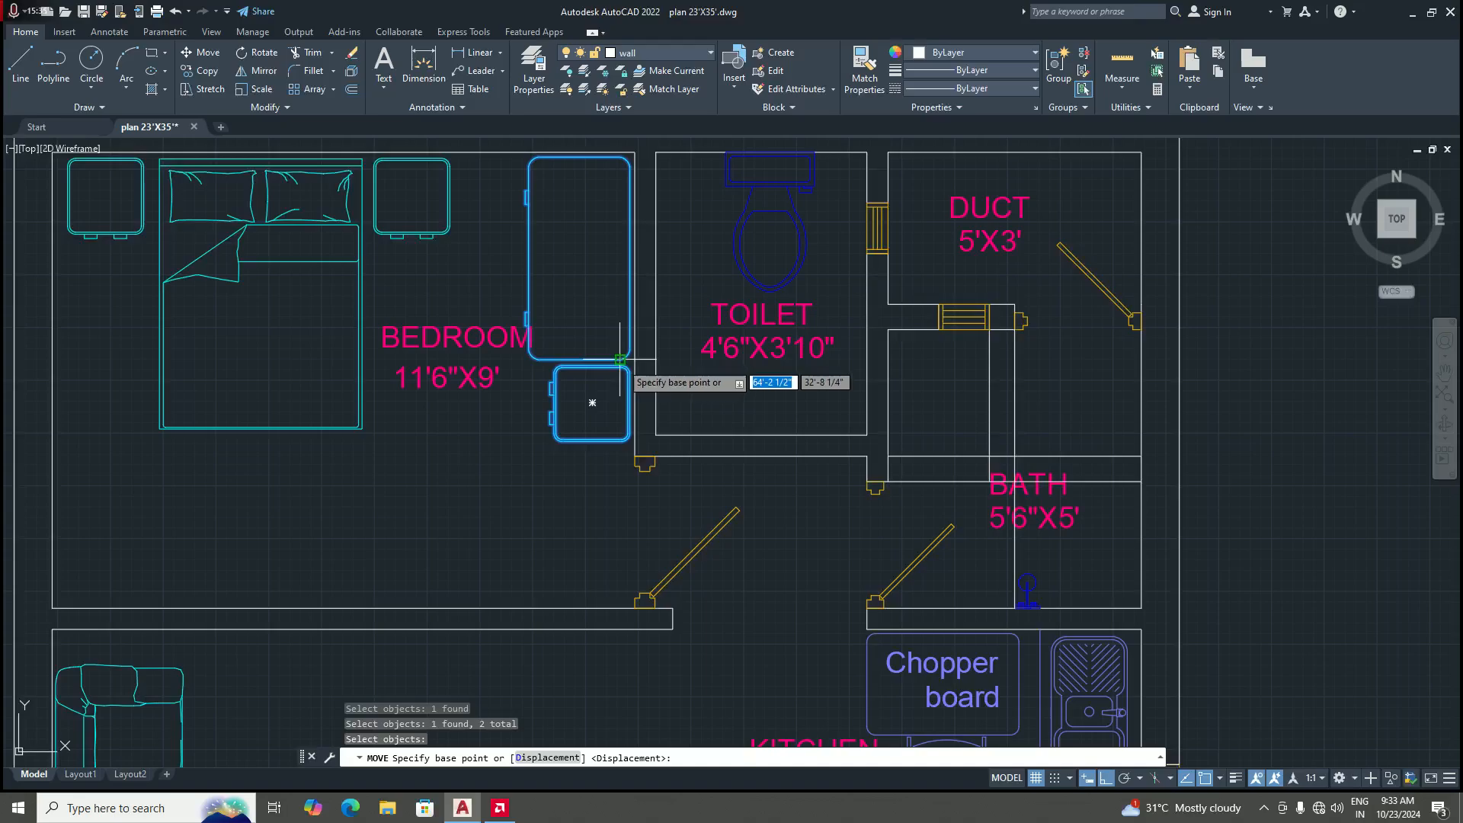
{"action": "scroll", "coordinate": [640, 438], "scroll_direction": "up", "scroll_amount": 3}
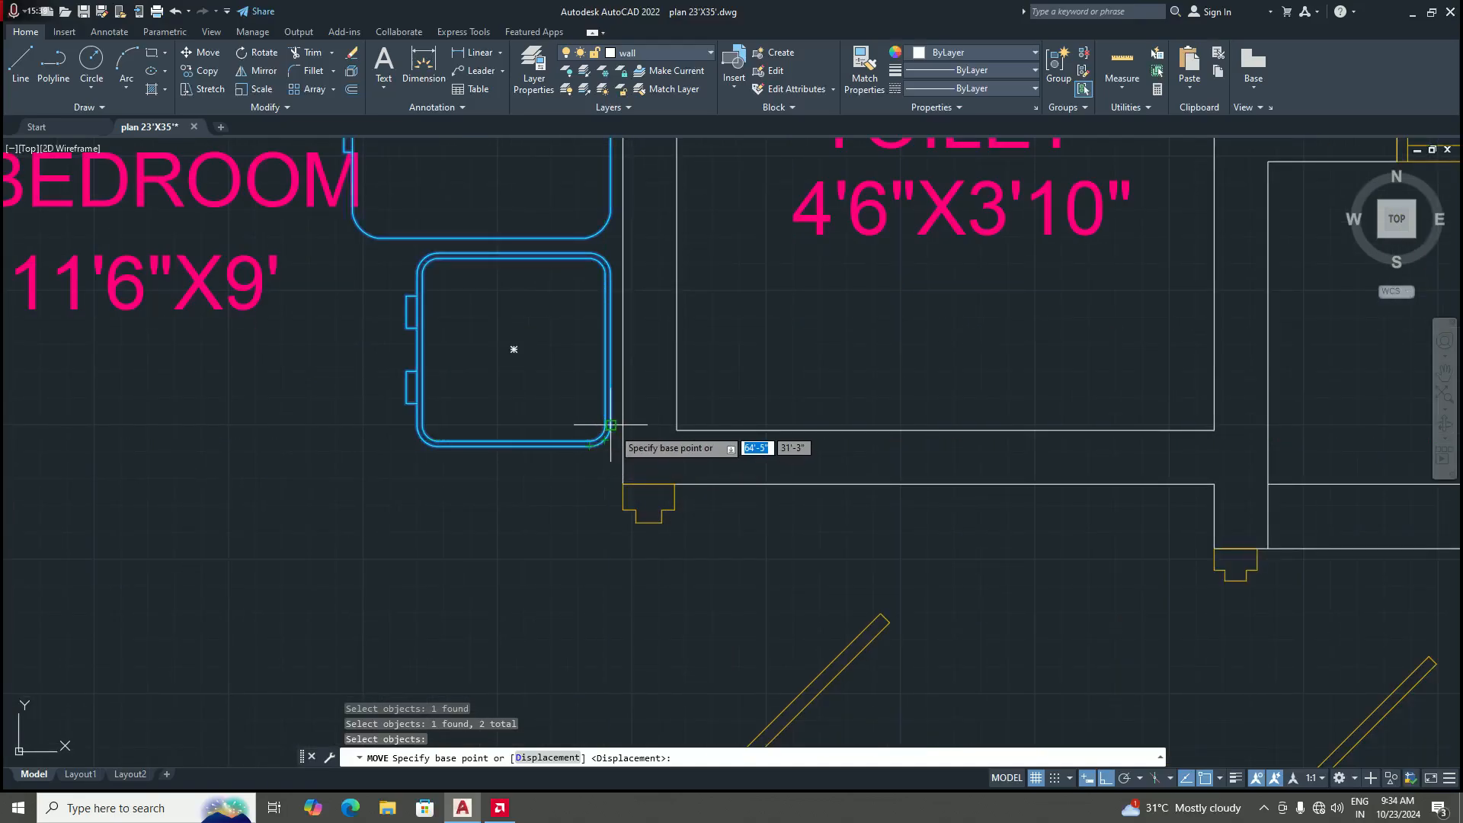
{"action": "scroll", "coordinate": [602, 442], "scroll_direction": "up", "scroll_amount": 2}
{"action": "scroll", "coordinate": [597, 404], "scroll_direction": "down", "scroll_amount": 4}
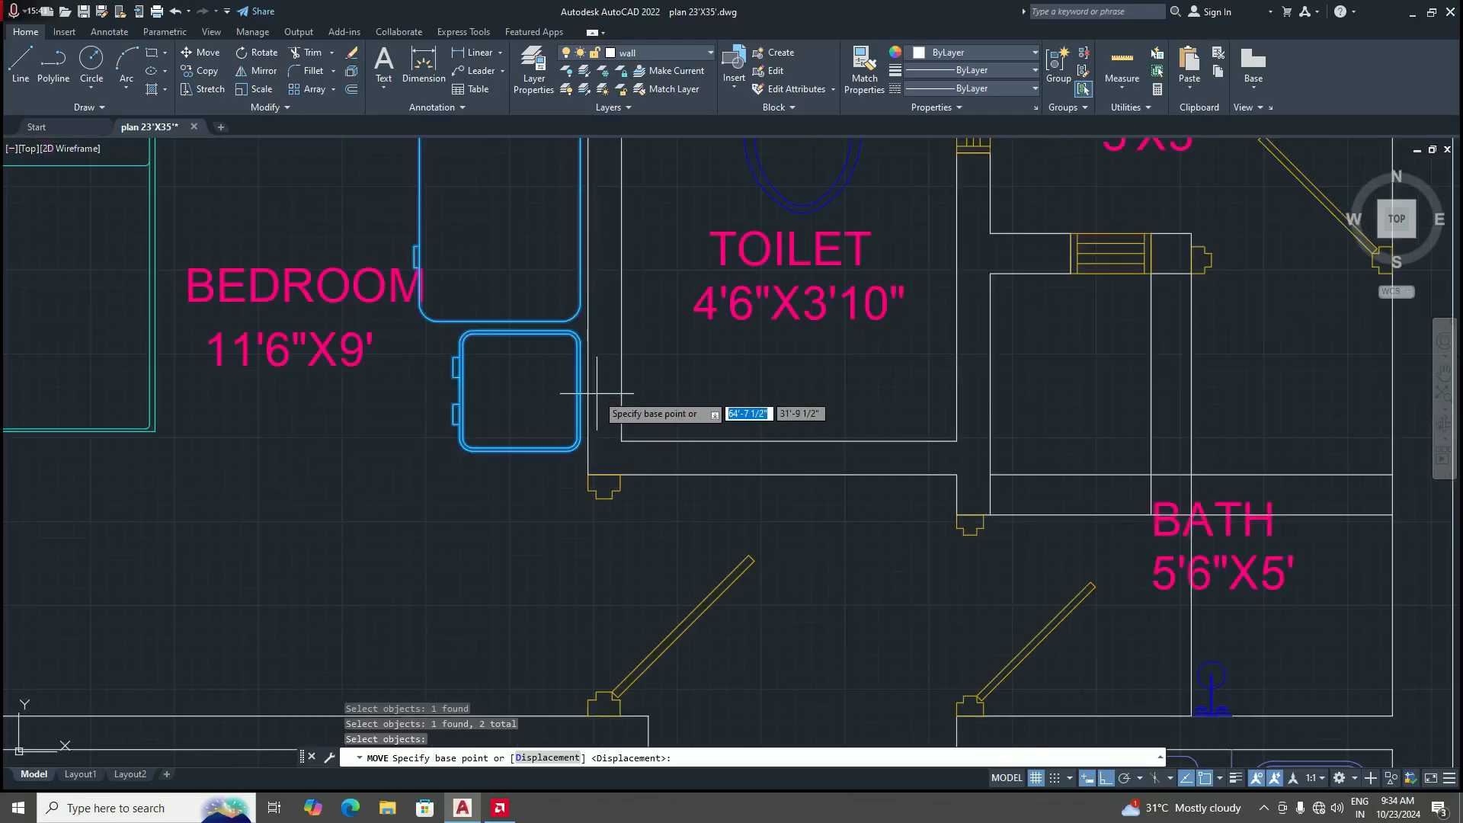
{"action": "scroll", "coordinate": [597, 394], "scroll_direction": "up", "scroll_amount": 4}
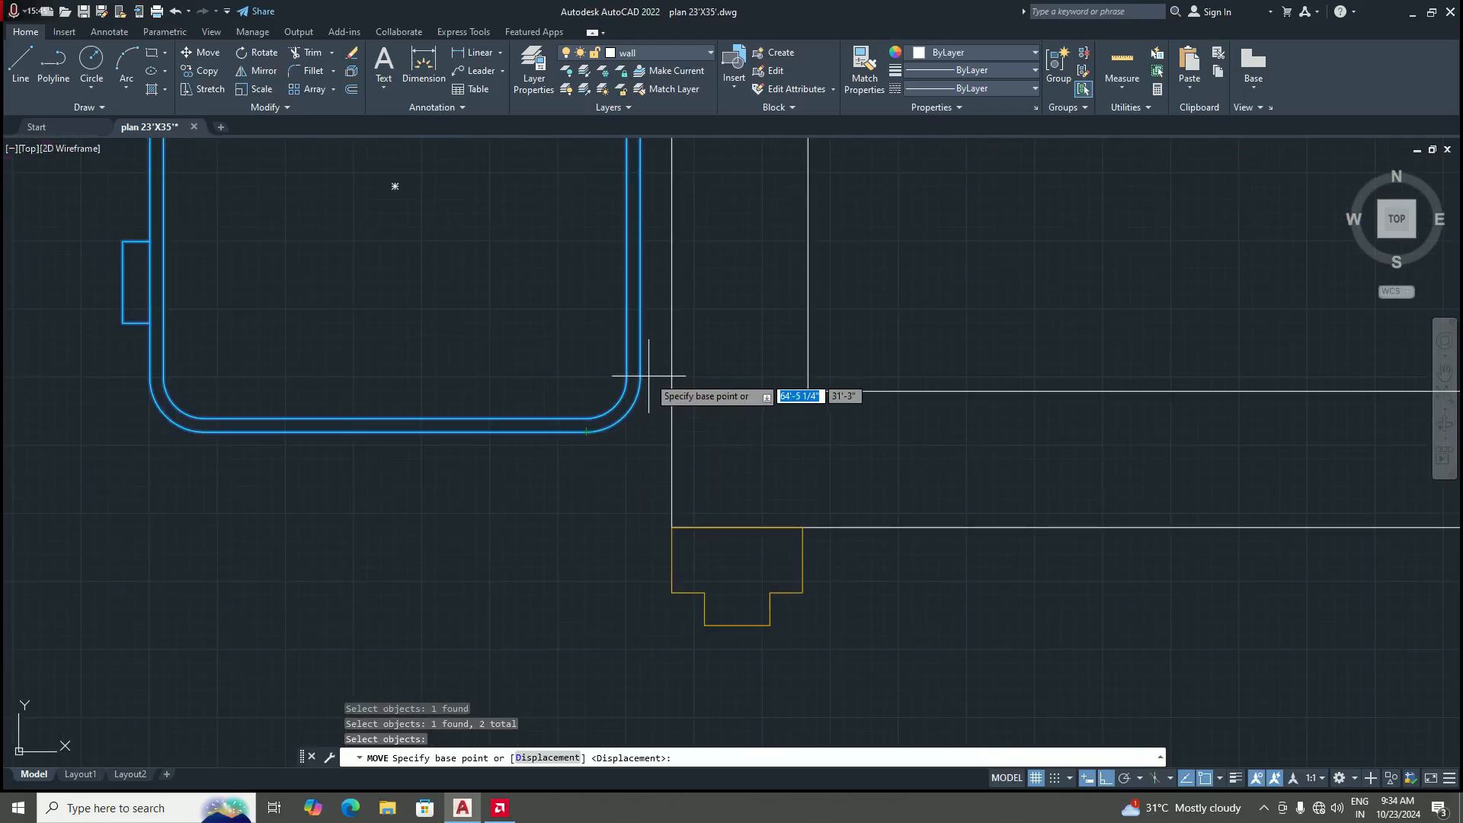
{"action": "scroll", "coordinate": [640, 432], "scroll_direction": "down", "scroll_amount": 10}
{"action": "left_click", "coordinate": [640, 432]}
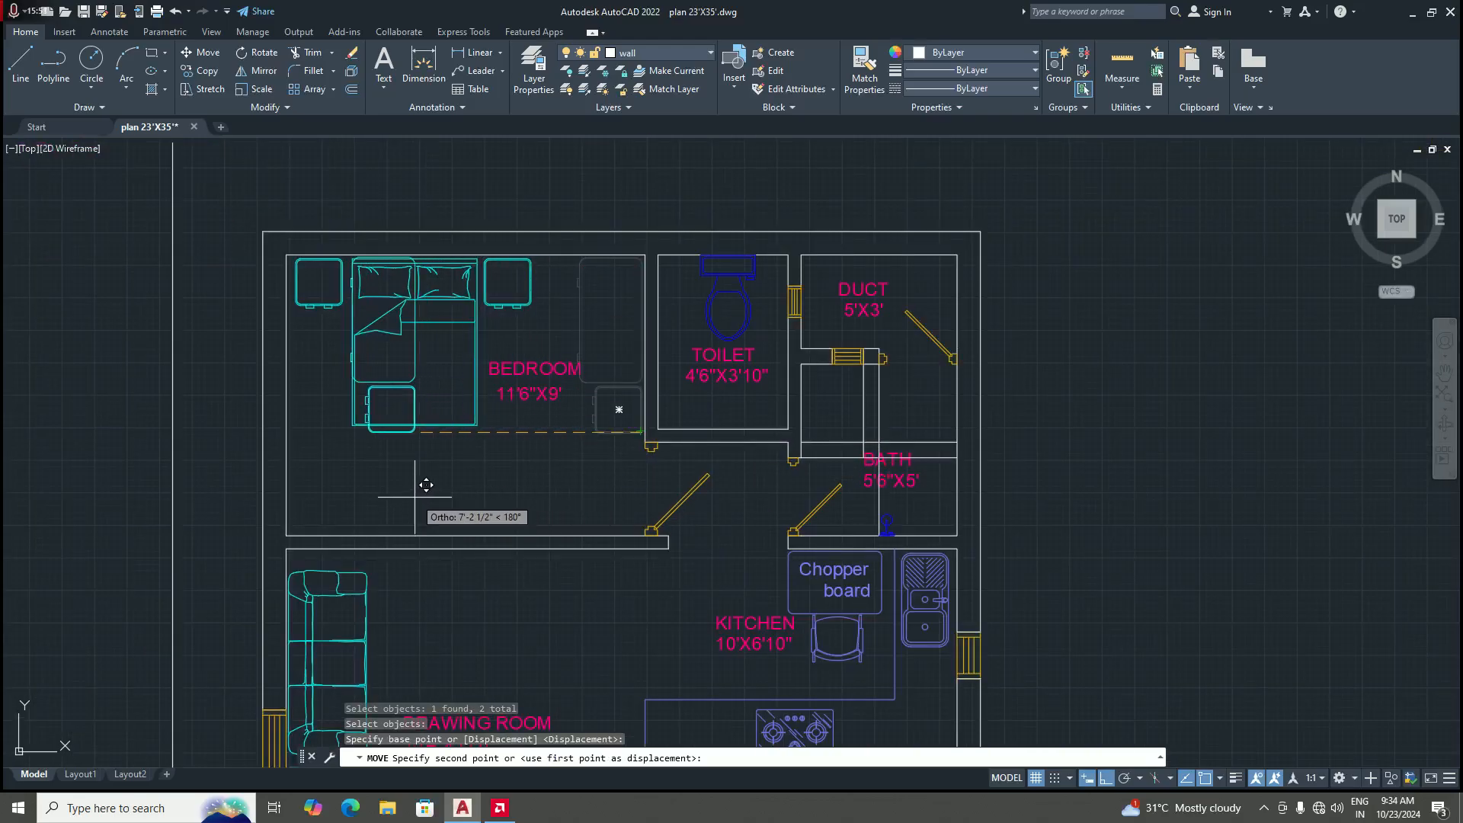
{"action": "scroll", "coordinate": [602, 495], "scroll_direction": "up", "scroll_amount": 2}
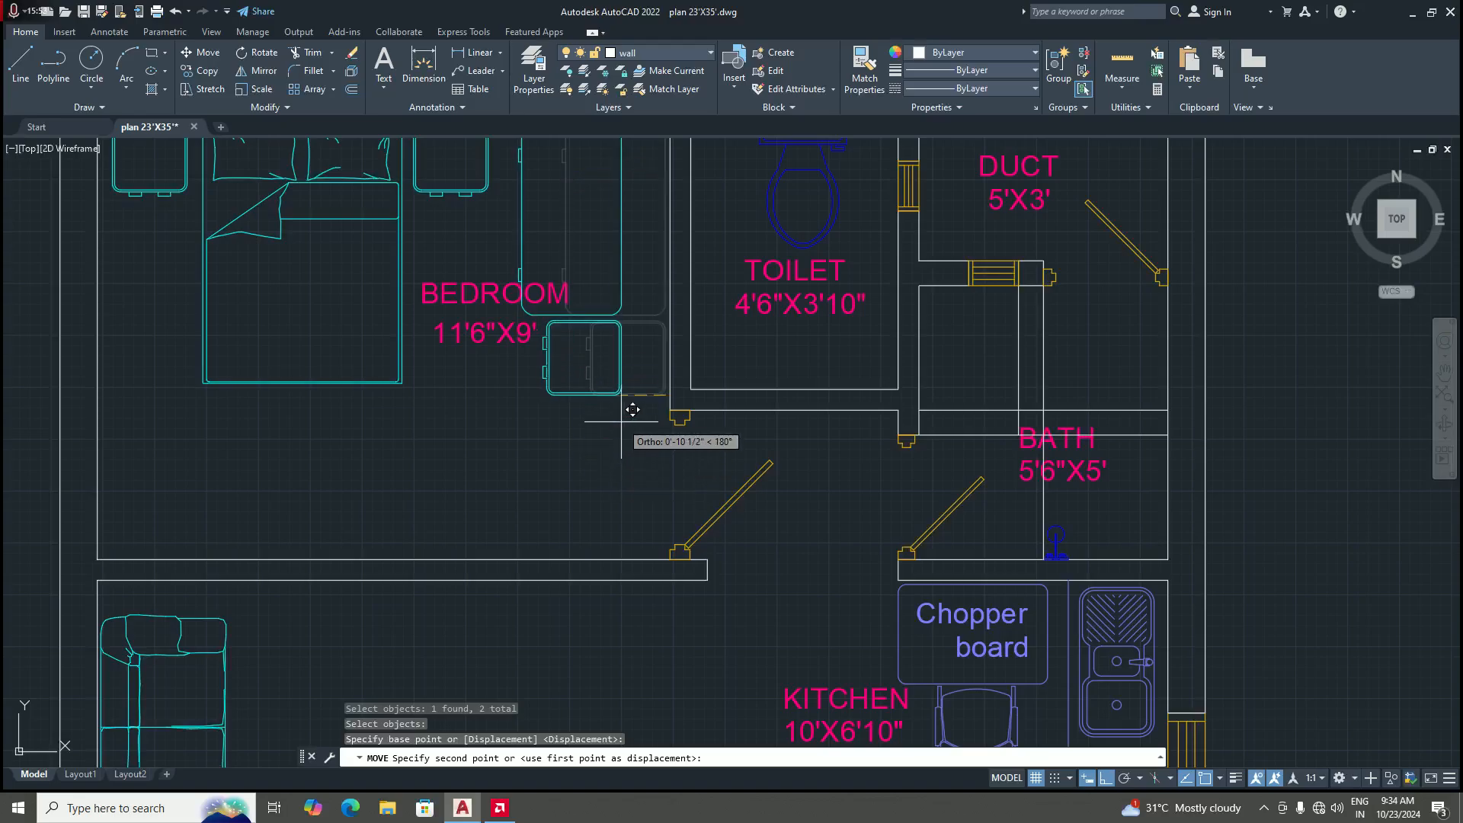
{"action": "scroll", "coordinate": [633, 410], "scroll_direction": "down", "scroll_amount": 3}
{"action": "scroll", "coordinate": [652, 465], "scroll_direction": "up", "scroll_amount": 3}
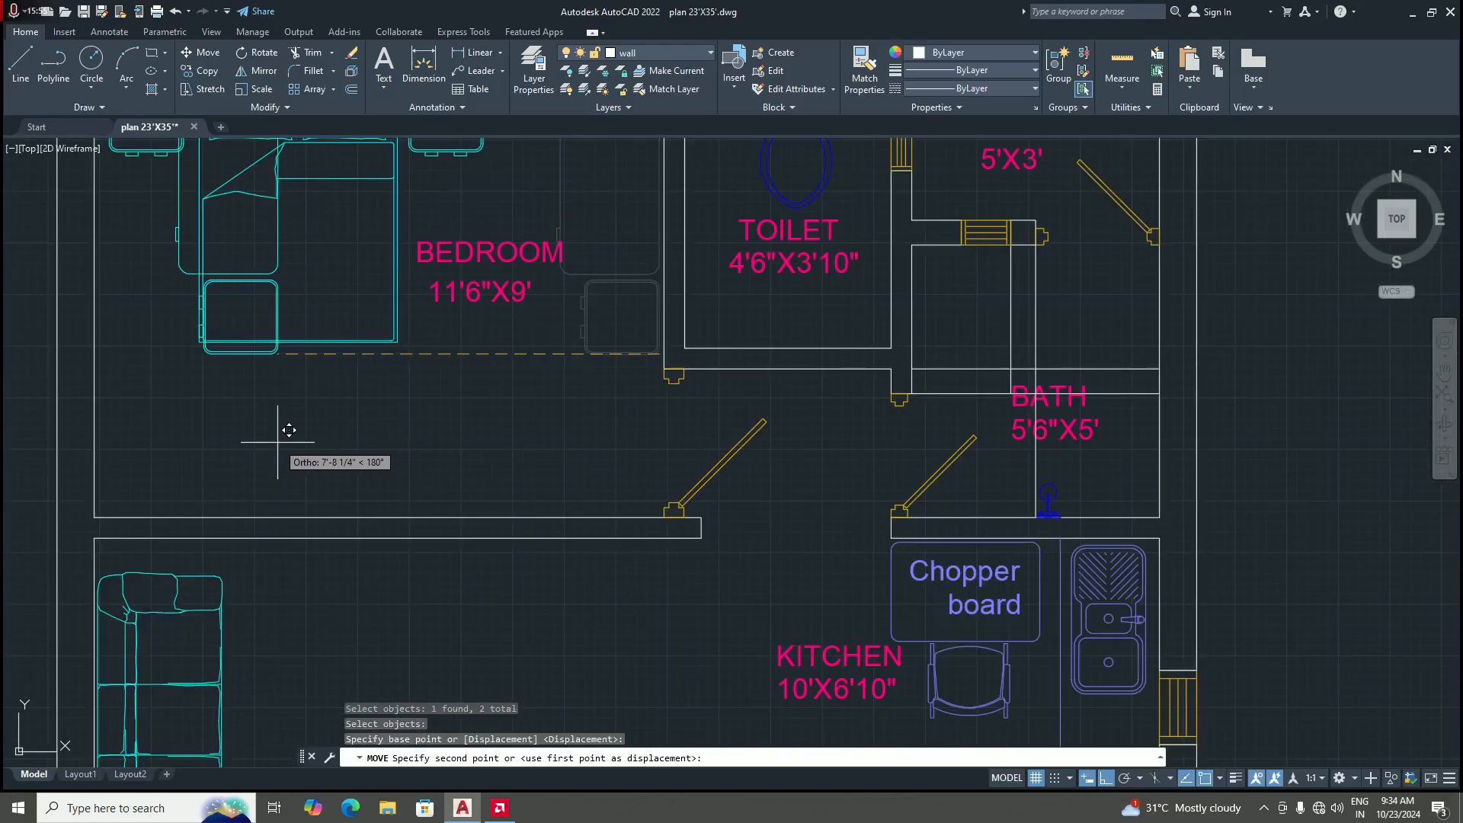
{"action": "scroll", "coordinate": [283, 489], "scroll_direction": "down", "scroll_amount": 4}
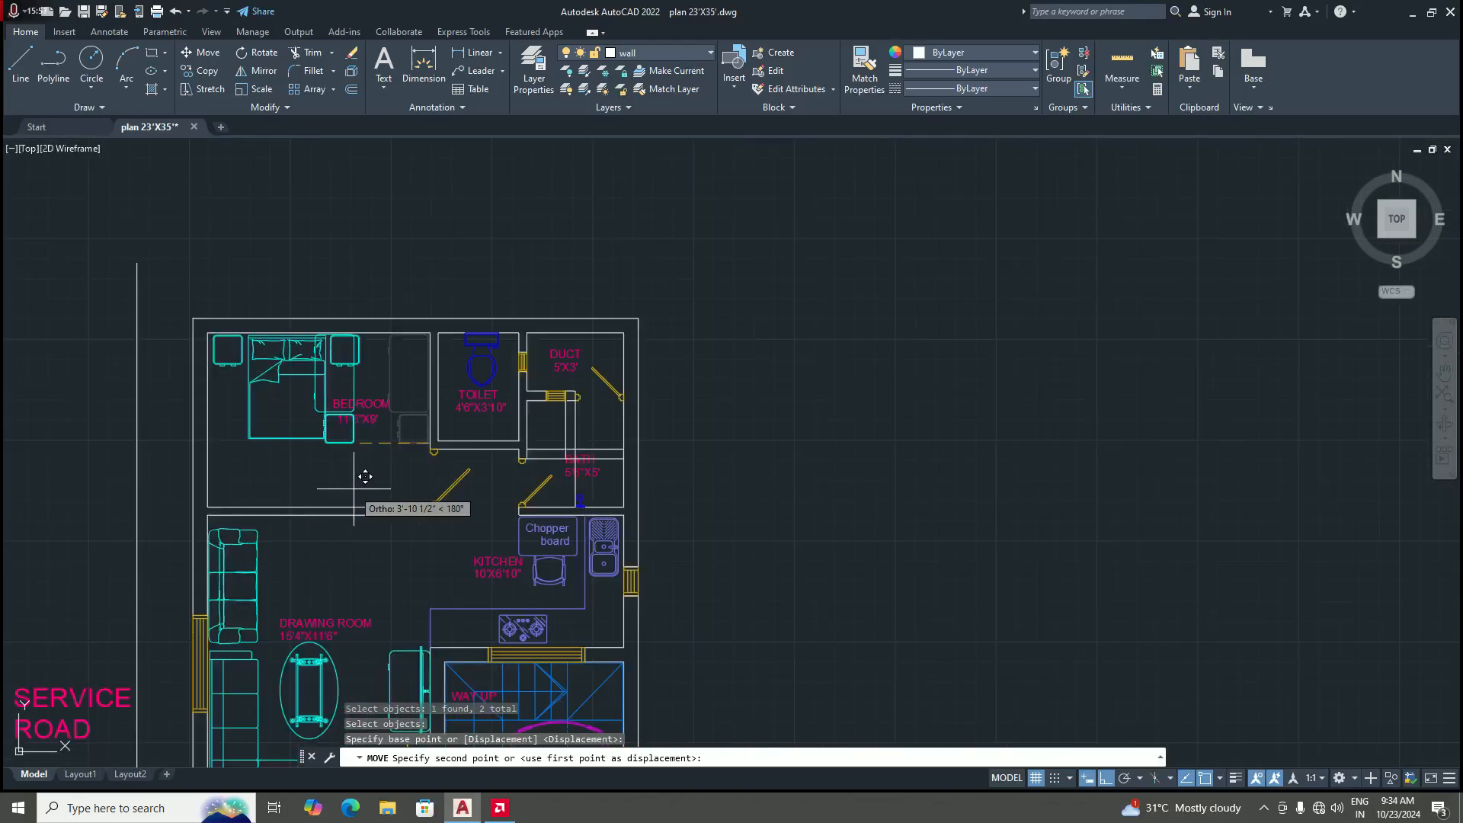
{"action": "scroll", "coordinate": [393, 480], "scroll_direction": "up", "scroll_amount": 2}
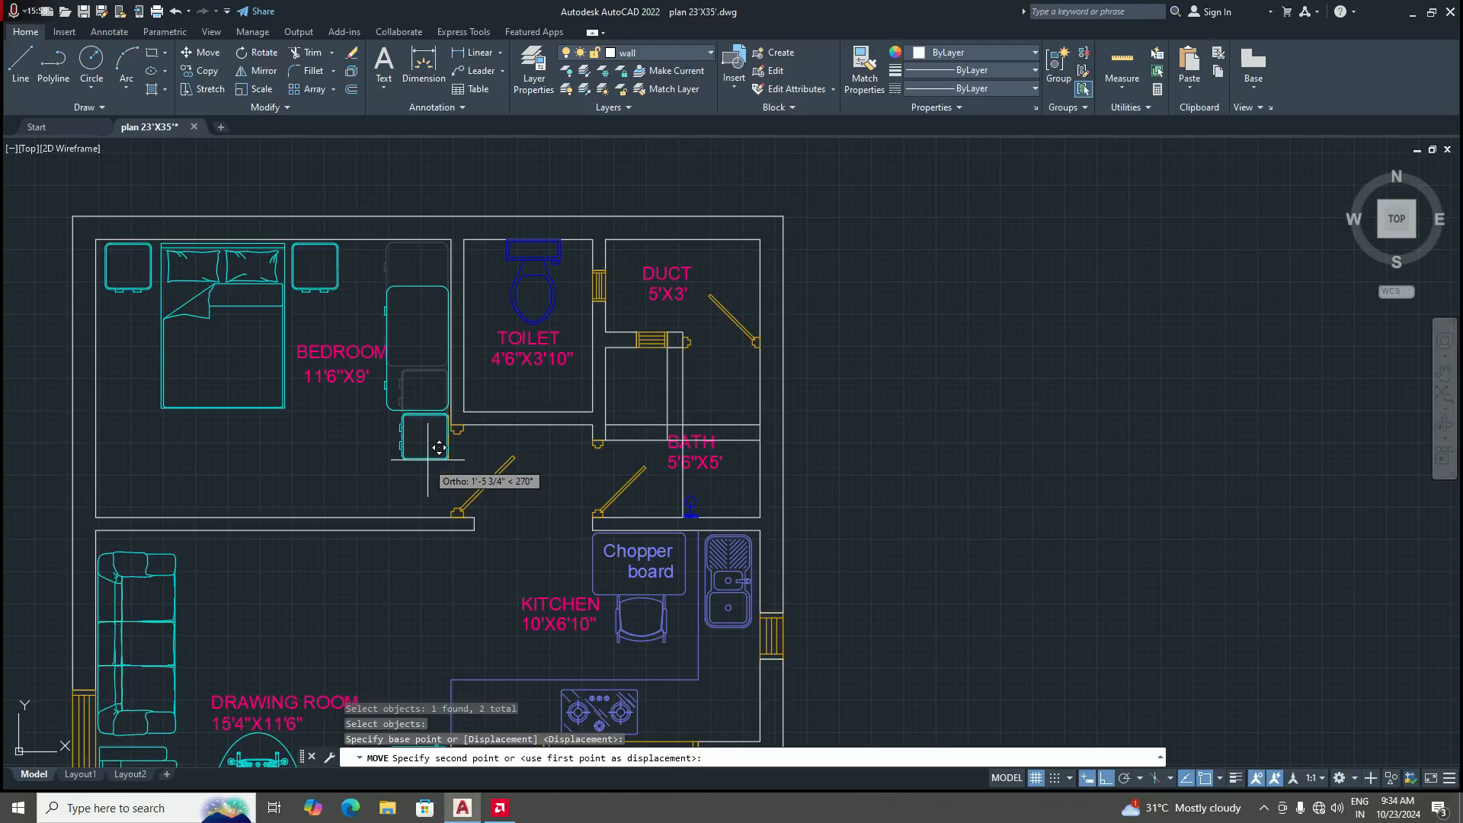
{"action": "key", "text": "F8"}
{"action": "scroll", "coordinate": [436, 425], "scroll_direction": "down", "scroll_amount": 4}
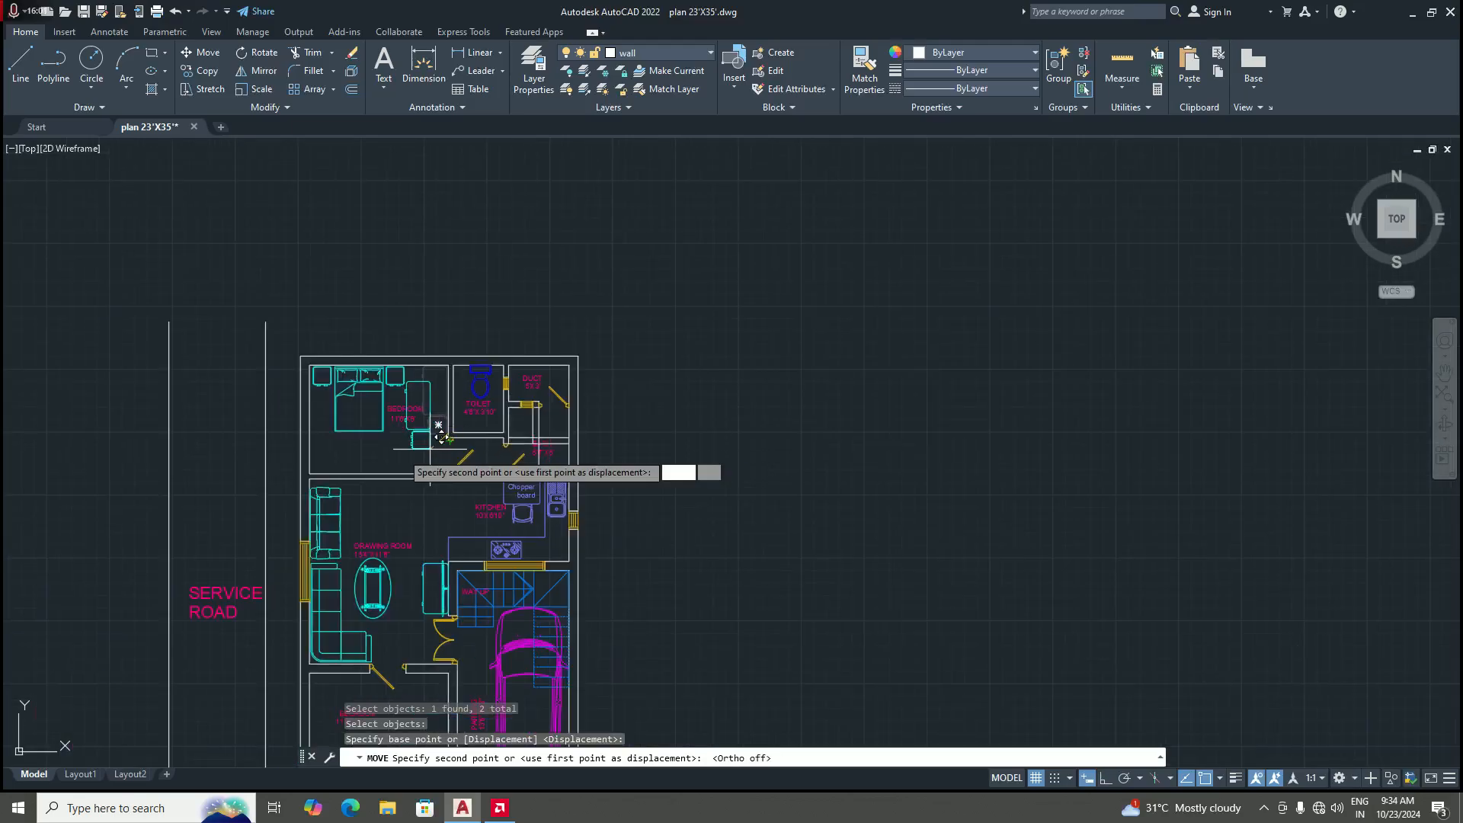
{"action": "scroll", "coordinate": [337, 454], "scroll_direction": "up", "scroll_amount": 2}
{"action": "scroll", "coordinate": [338, 455], "scroll_direction": "up", "scroll_amount": 4}
{"action": "scroll", "coordinate": [404, 427], "scroll_direction": "down", "scroll_amount": 4}
{"action": "scroll", "coordinate": [396, 454], "scroll_direction": "up", "scroll_amount": 4}
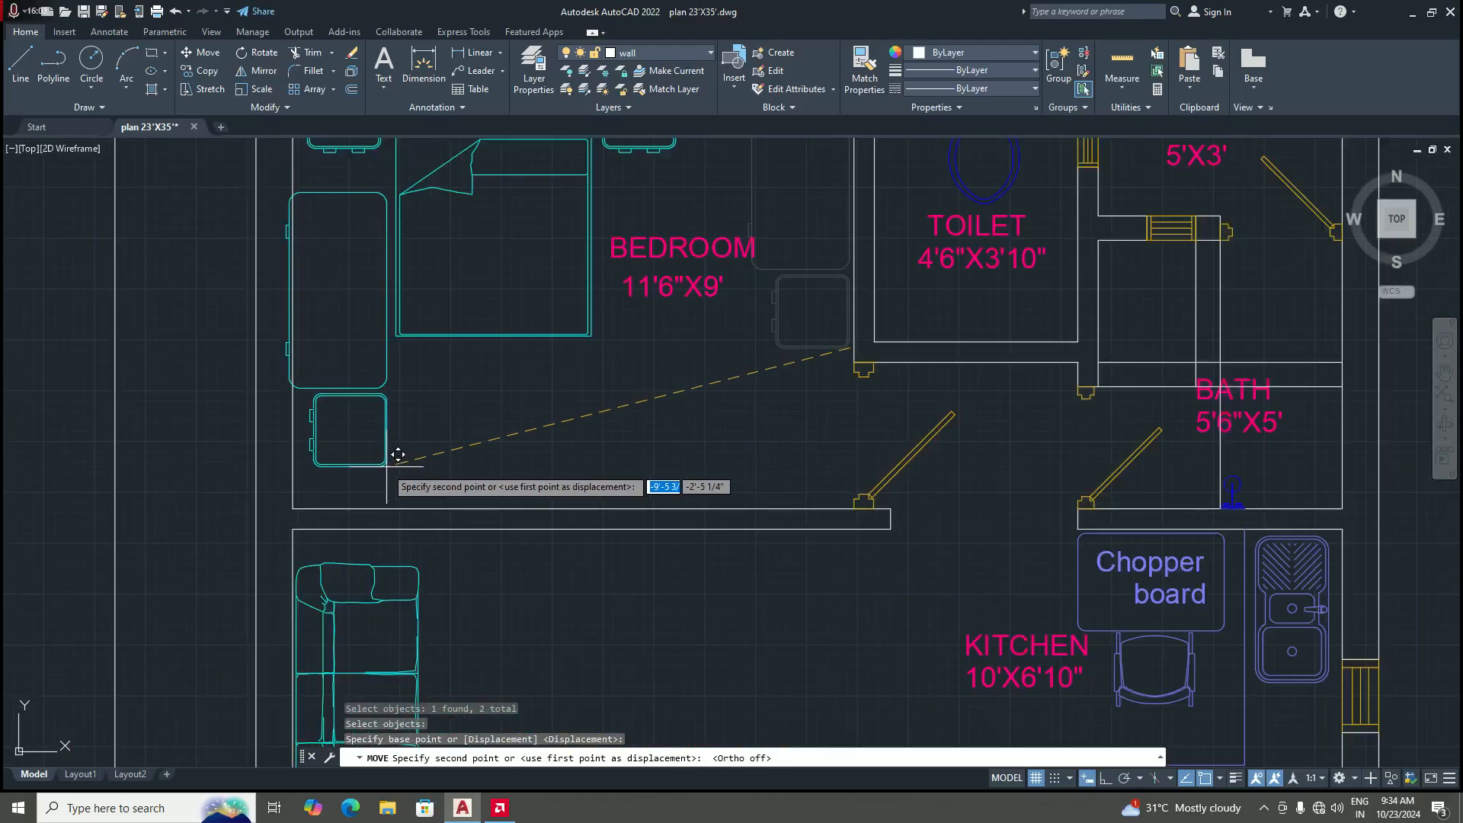
{"action": "scroll", "coordinate": [352, 503], "scroll_direction": "down", "scroll_amount": 4}
{"action": "scroll", "coordinate": [353, 484], "scroll_direction": "up", "scroll_amount": 6}
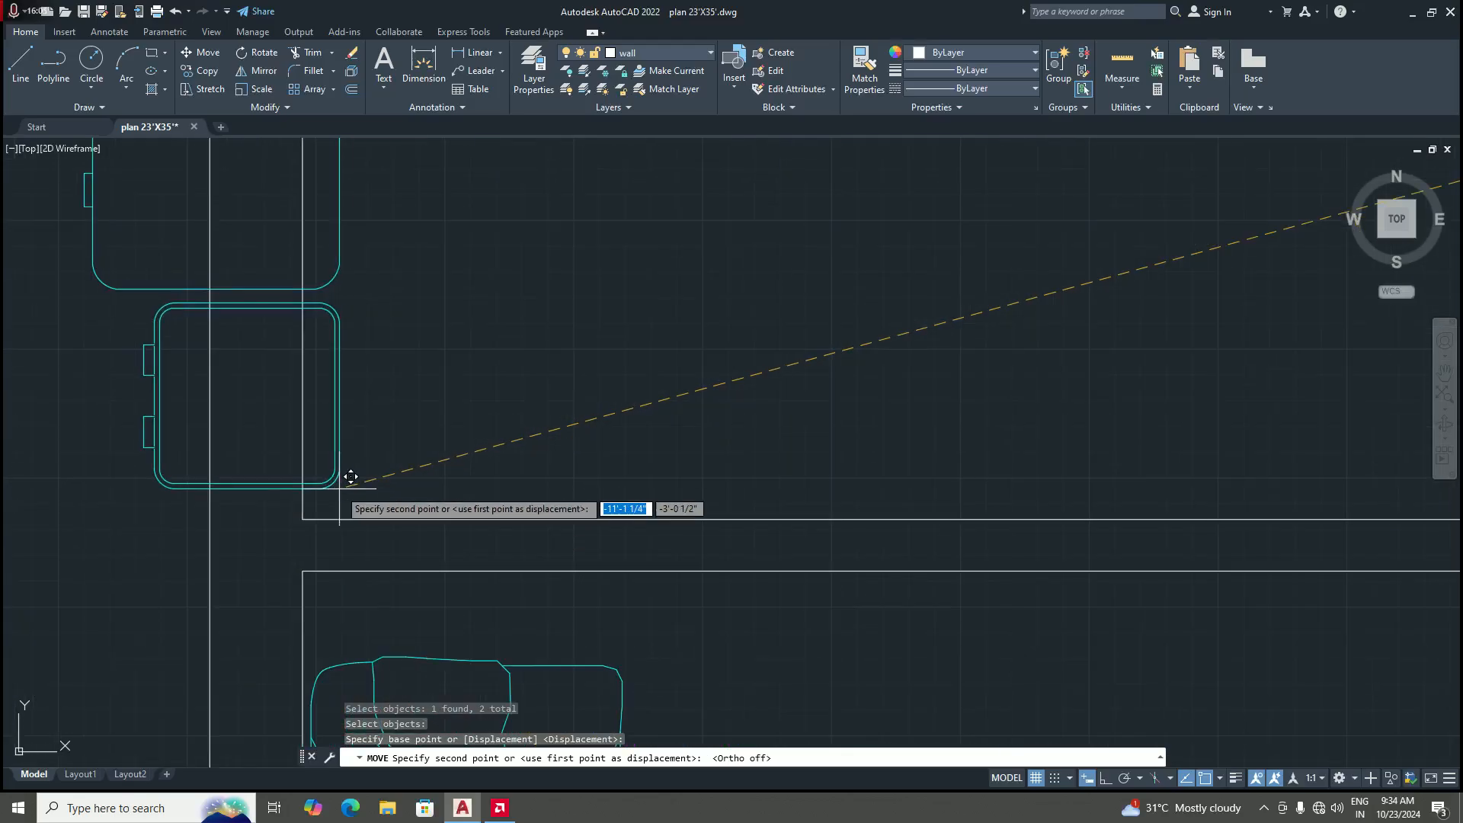
{"action": "scroll", "coordinate": [358, 473], "scroll_direction": "down", "scroll_amount": 1}
{"action": "scroll", "coordinate": [356, 469], "scroll_direction": "up", "scroll_amount": 2}
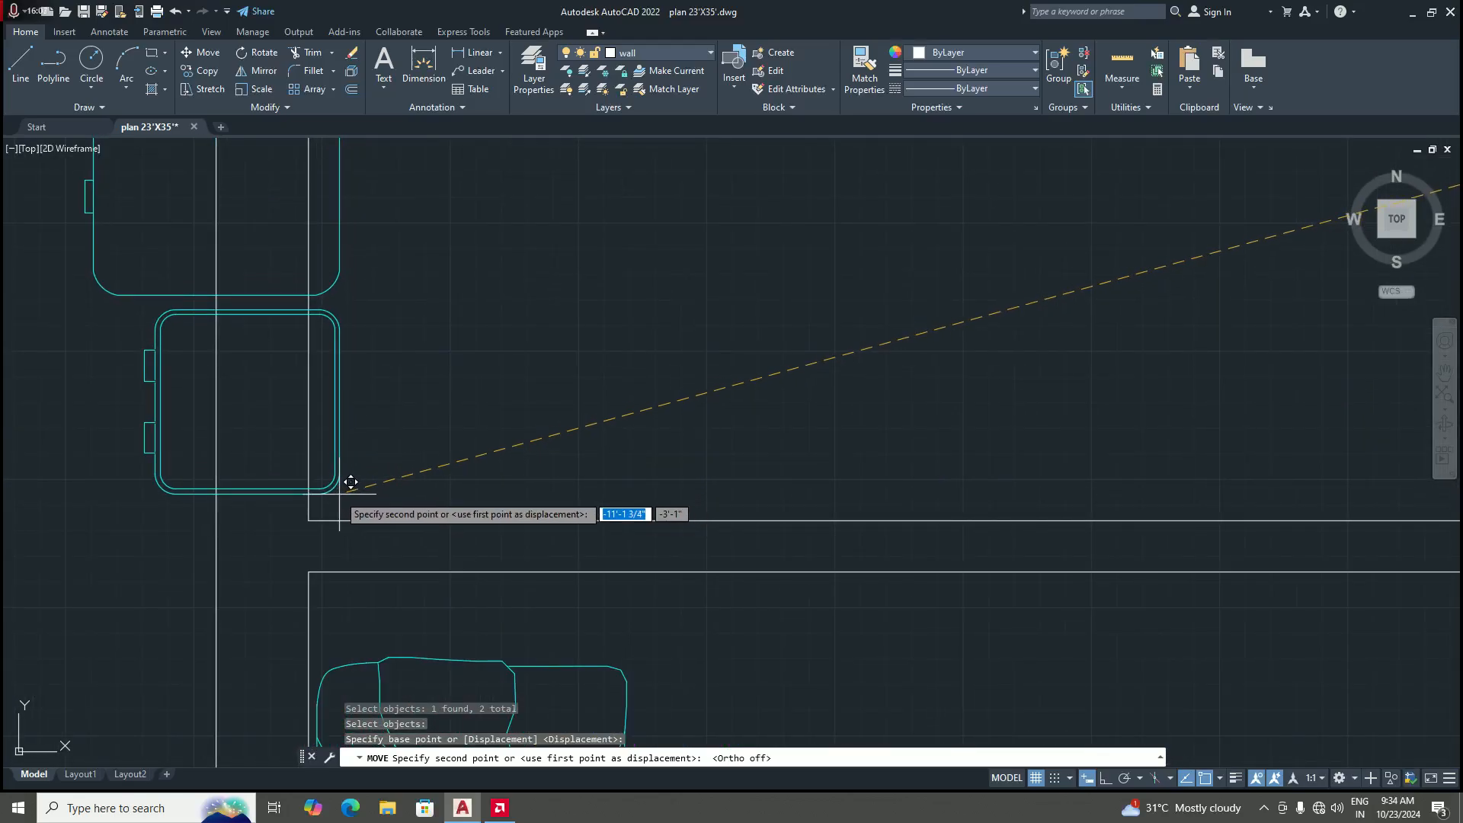
{"action": "scroll", "coordinate": [344, 488], "scroll_direction": "down", "scroll_amount": 3}
{"action": "scroll", "coordinate": [355, 496], "scroll_direction": "up", "scroll_amount": 5}
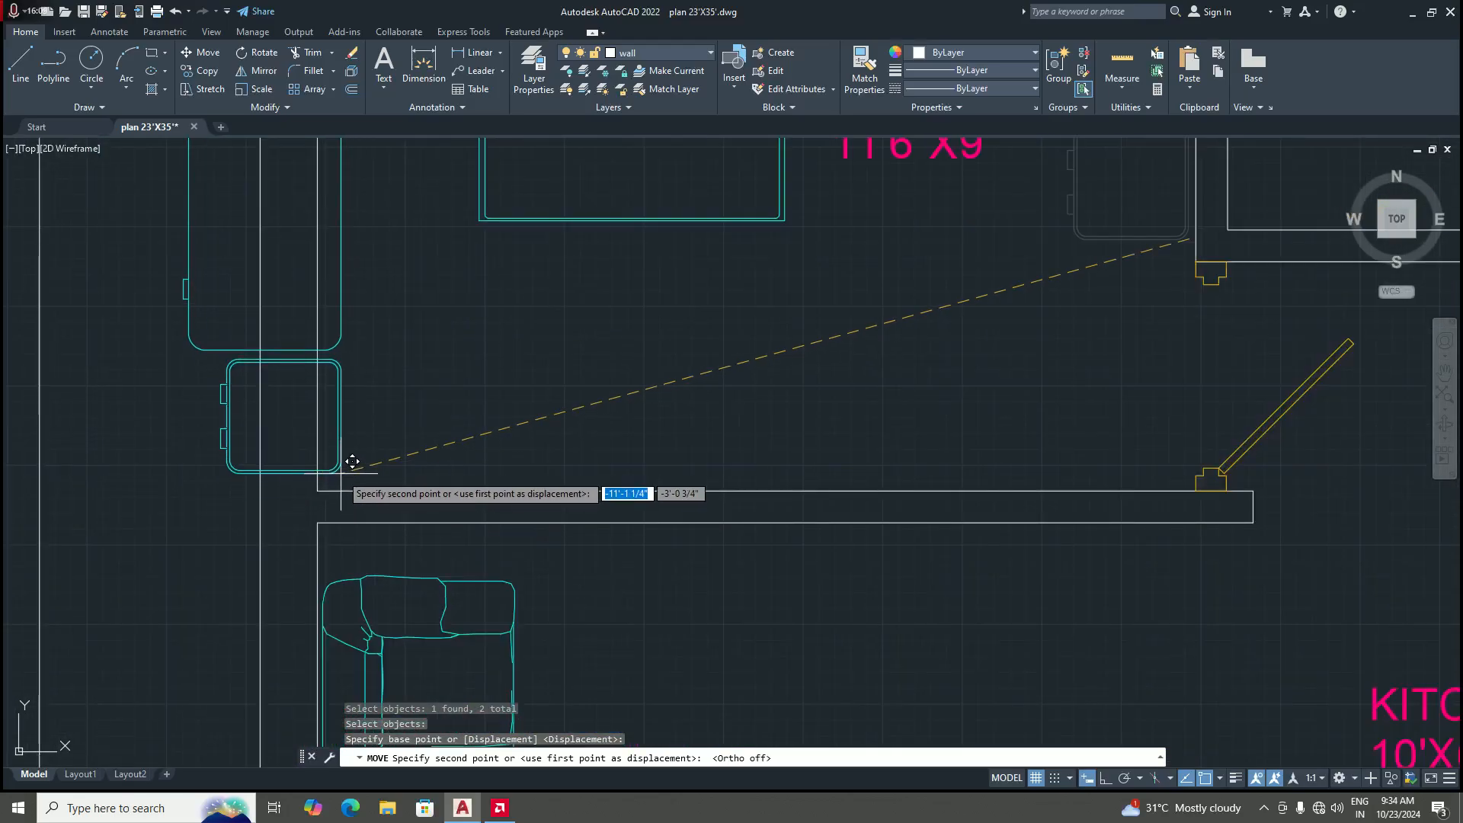
{"action": "scroll", "coordinate": [376, 469], "scroll_direction": "down", "scroll_amount": 3}
{"action": "scroll", "coordinate": [373, 468], "scroll_direction": "up", "scroll_amount": 5}
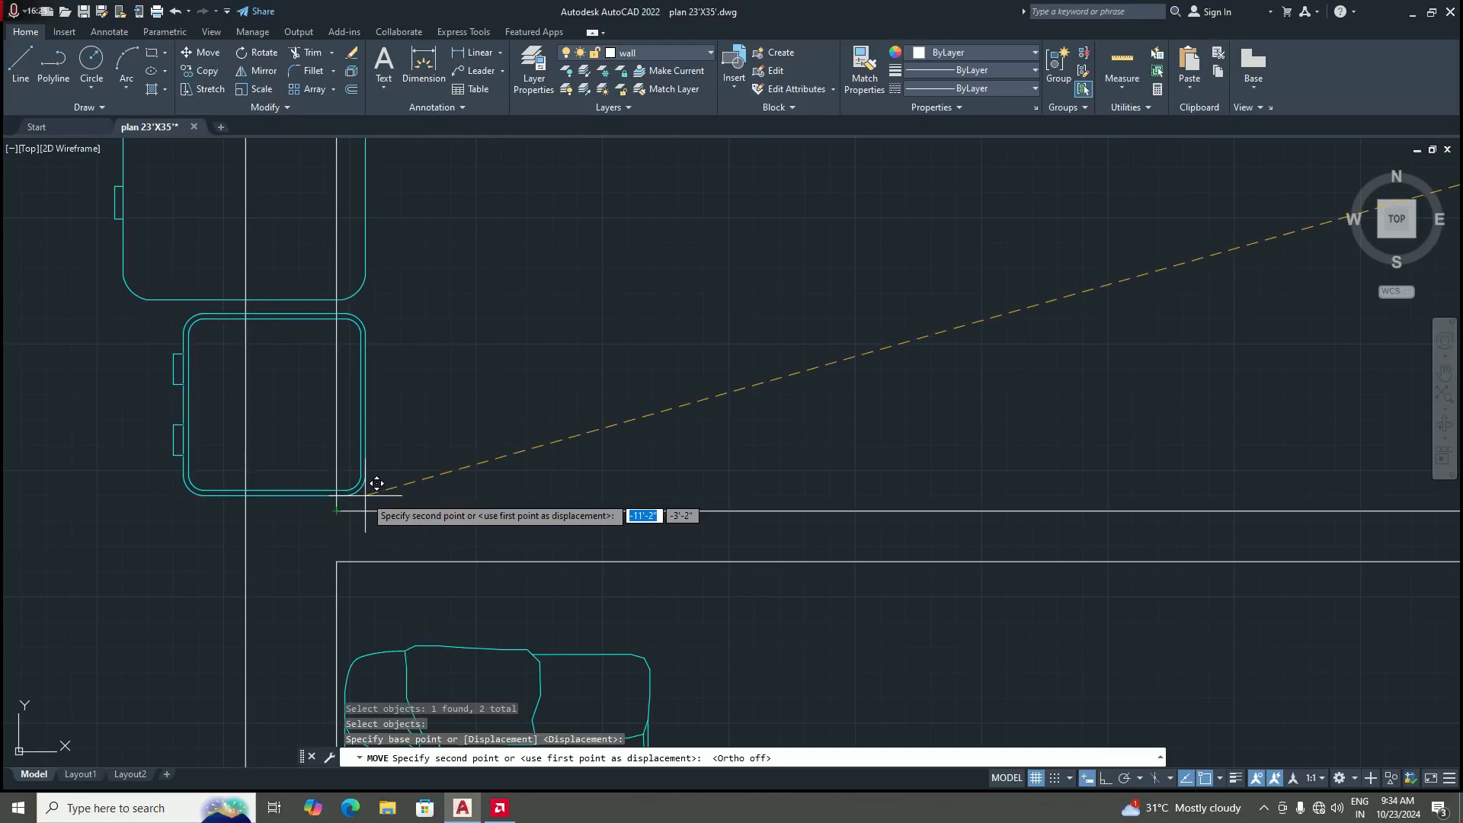
{"action": "key", "text": "F3"}
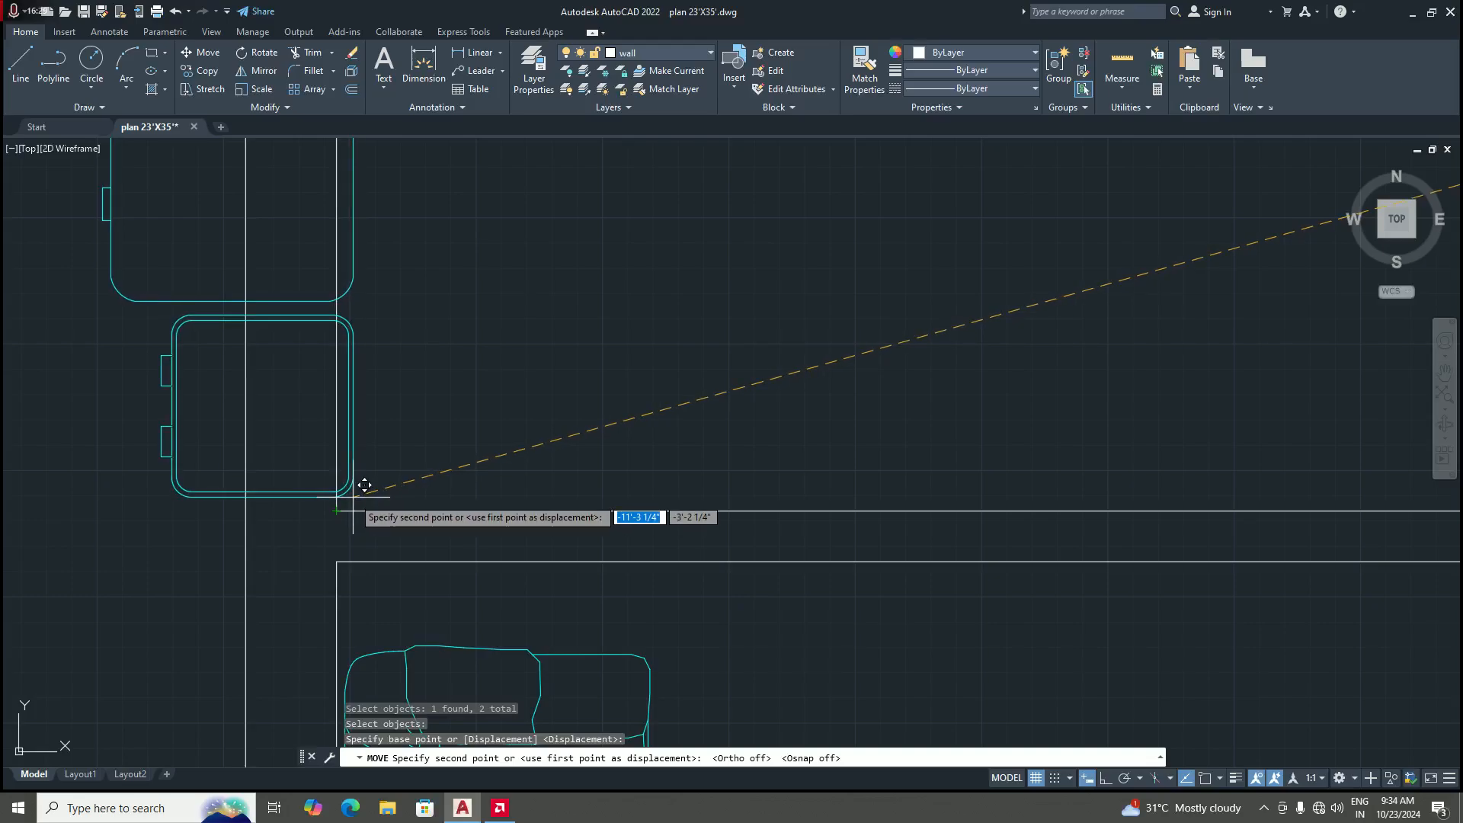
{"action": "left_click", "coordinate": [364, 485]}
{"action": "scroll", "coordinate": [385, 483], "scroll_direction": "down", "scroll_amount": 5}
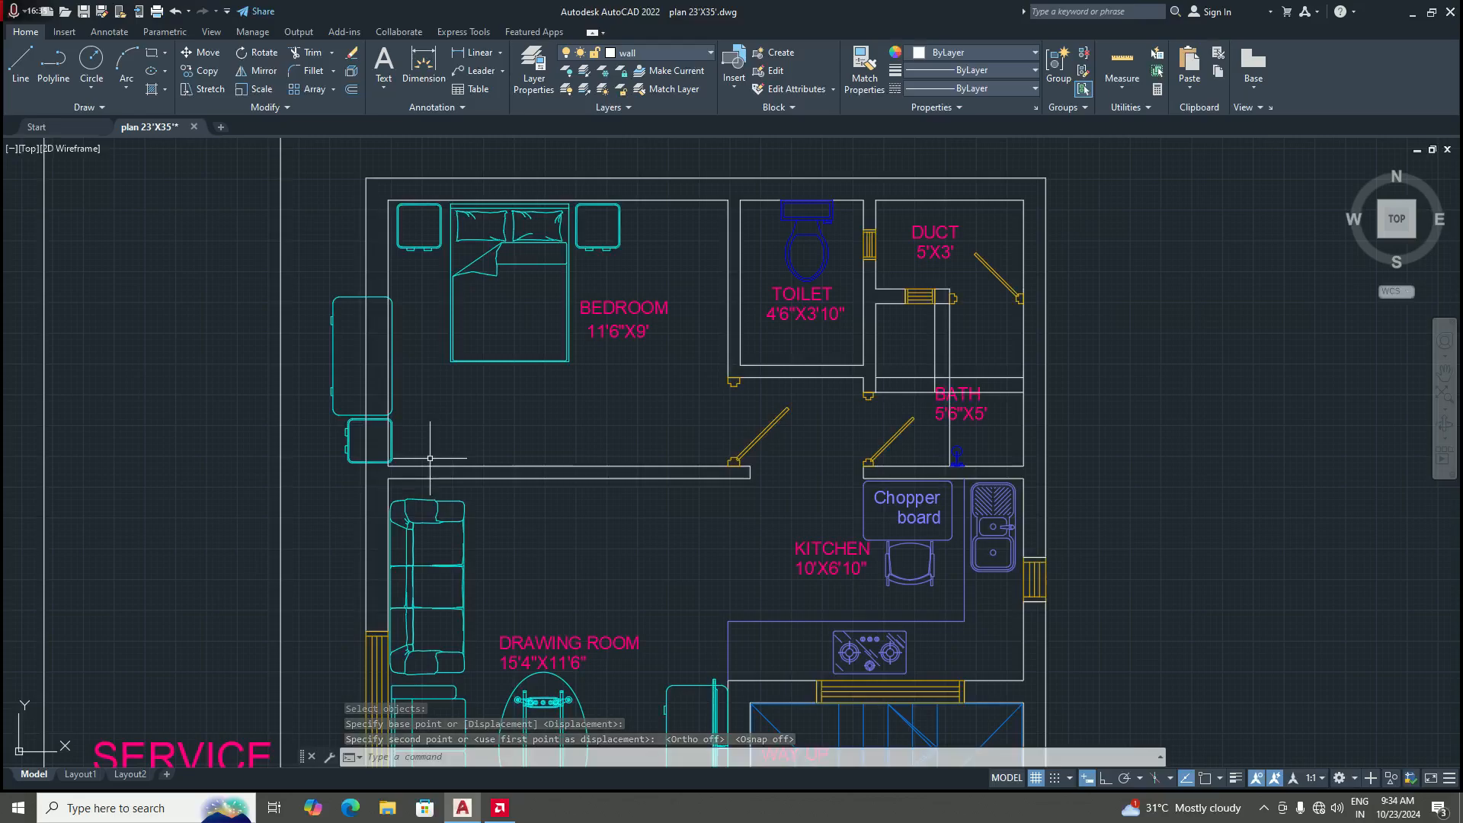
Step: Rotate a copy of the wardrobe and small cabinet by 270° about the cabinet's lower-right corner, with object snap and ortho on
{"action": "scroll", "coordinate": [422, 358], "scroll_direction": "up", "scroll_amount": 4}
{"action": "scroll", "coordinate": [408, 382], "scroll_direction": "down", "scroll_amount": 4}
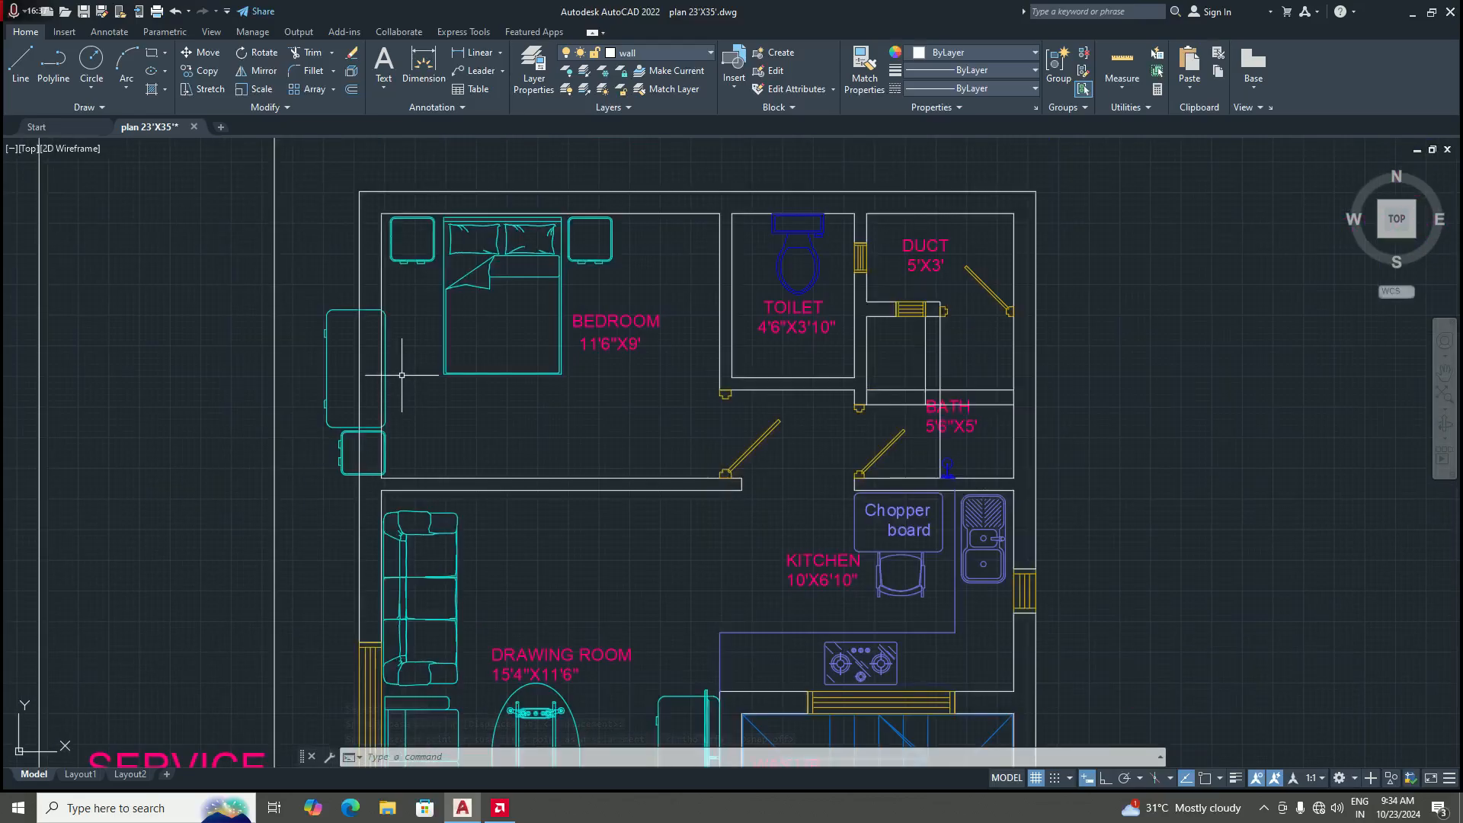
{"action": "scroll", "coordinate": [404, 382], "scroll_direction": "up", "scroll_amount": 2}
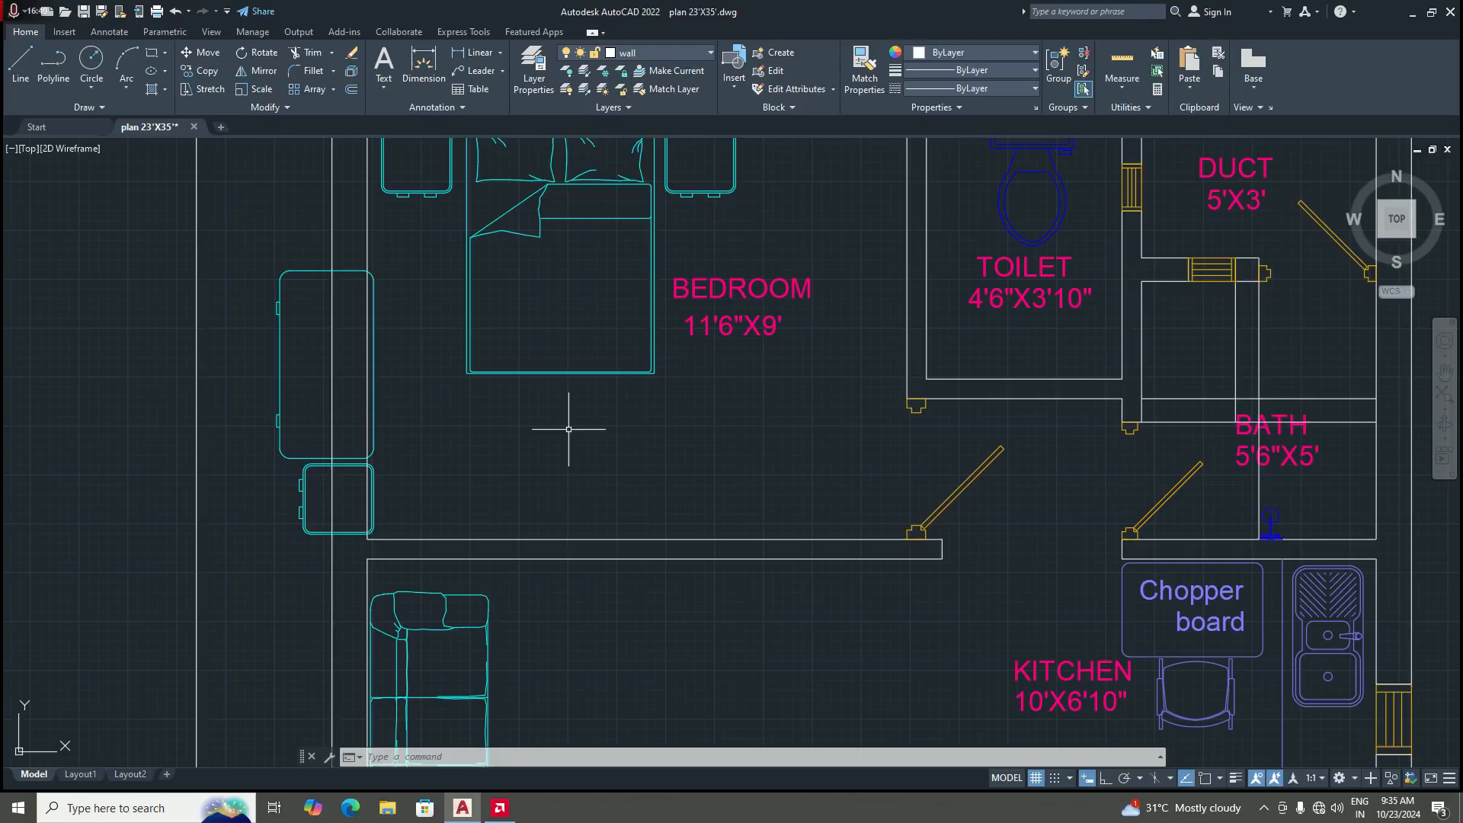
{"action": "type", "text": "ro"}
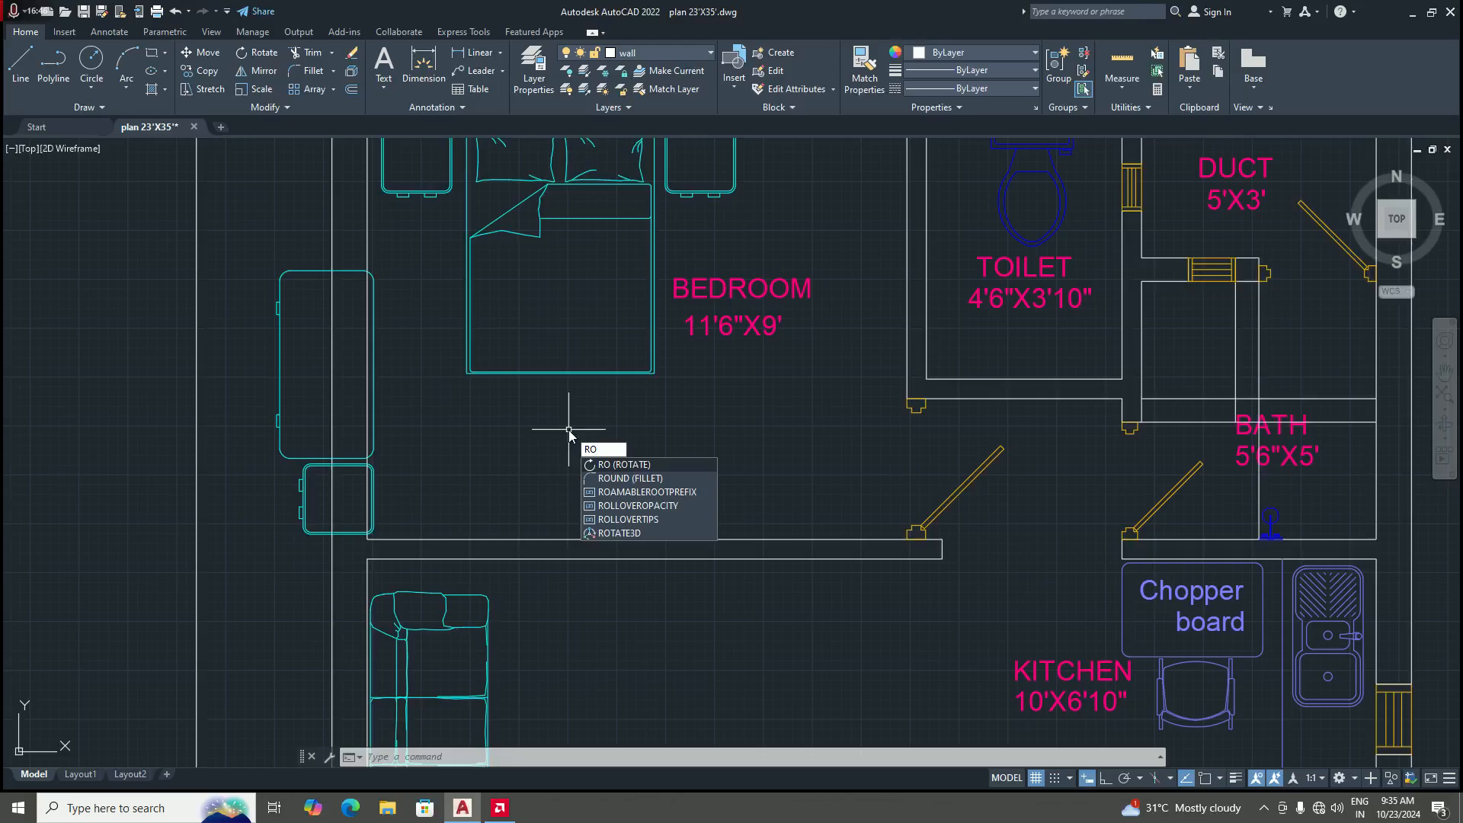
{"action": "key", "text": "Return"}
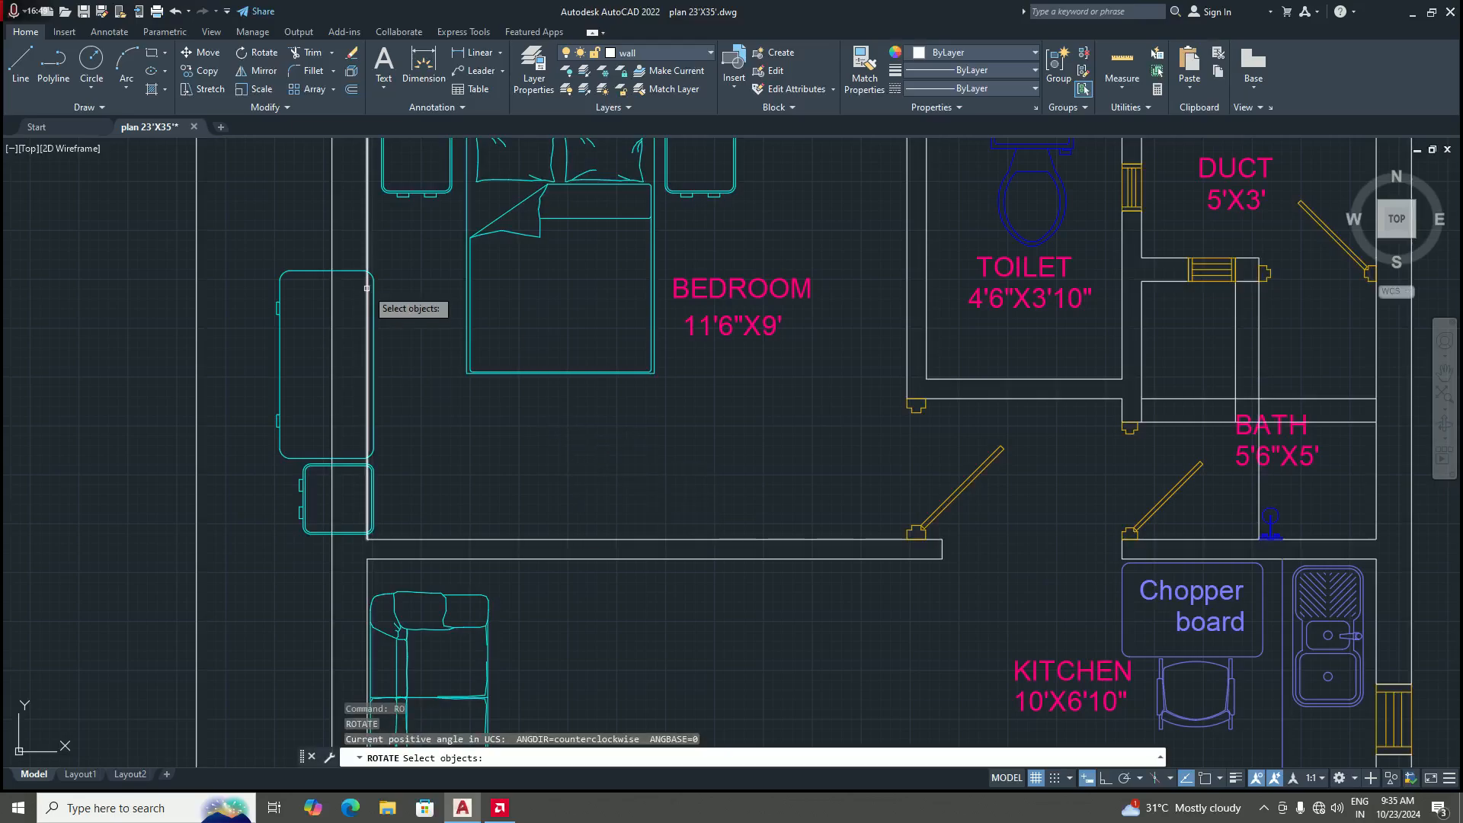
{"action": "scroll", "coordinate": [343, 492], "scroll_direction": "up", "scroll_amount": 5}
{"action": "left_click", "coordinate": [360, 422]}
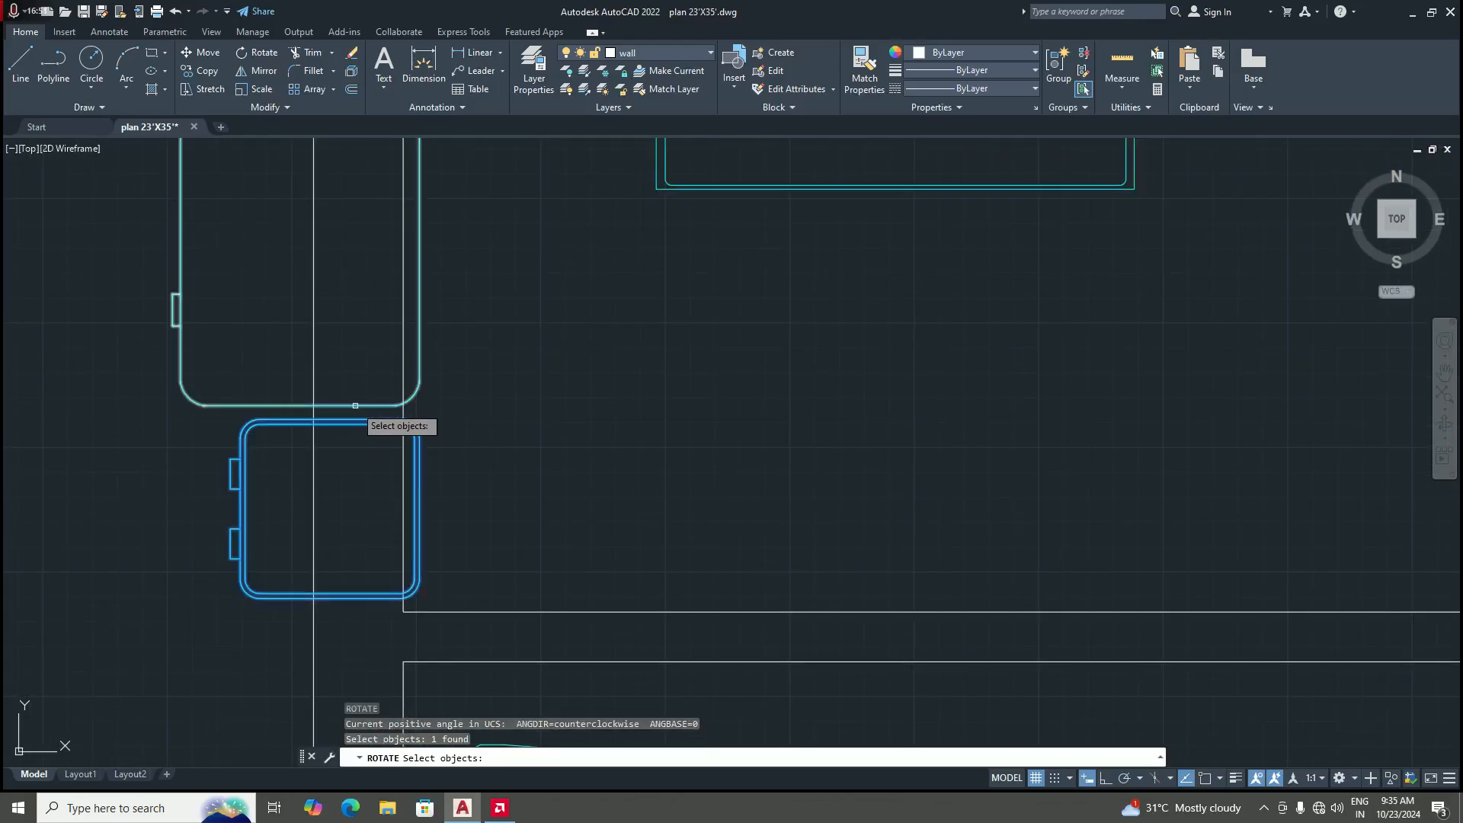
{"action": "left_click", "coordinate": [352, 405]}
{"action": "scroll", "coordinate": [497, 450], "scroll_direction": "down", "scroll_amount": 5}
{"action": "scroll", "coordinate": [497, 451], "scroll_direction": "up", "scroll_amount": 1}
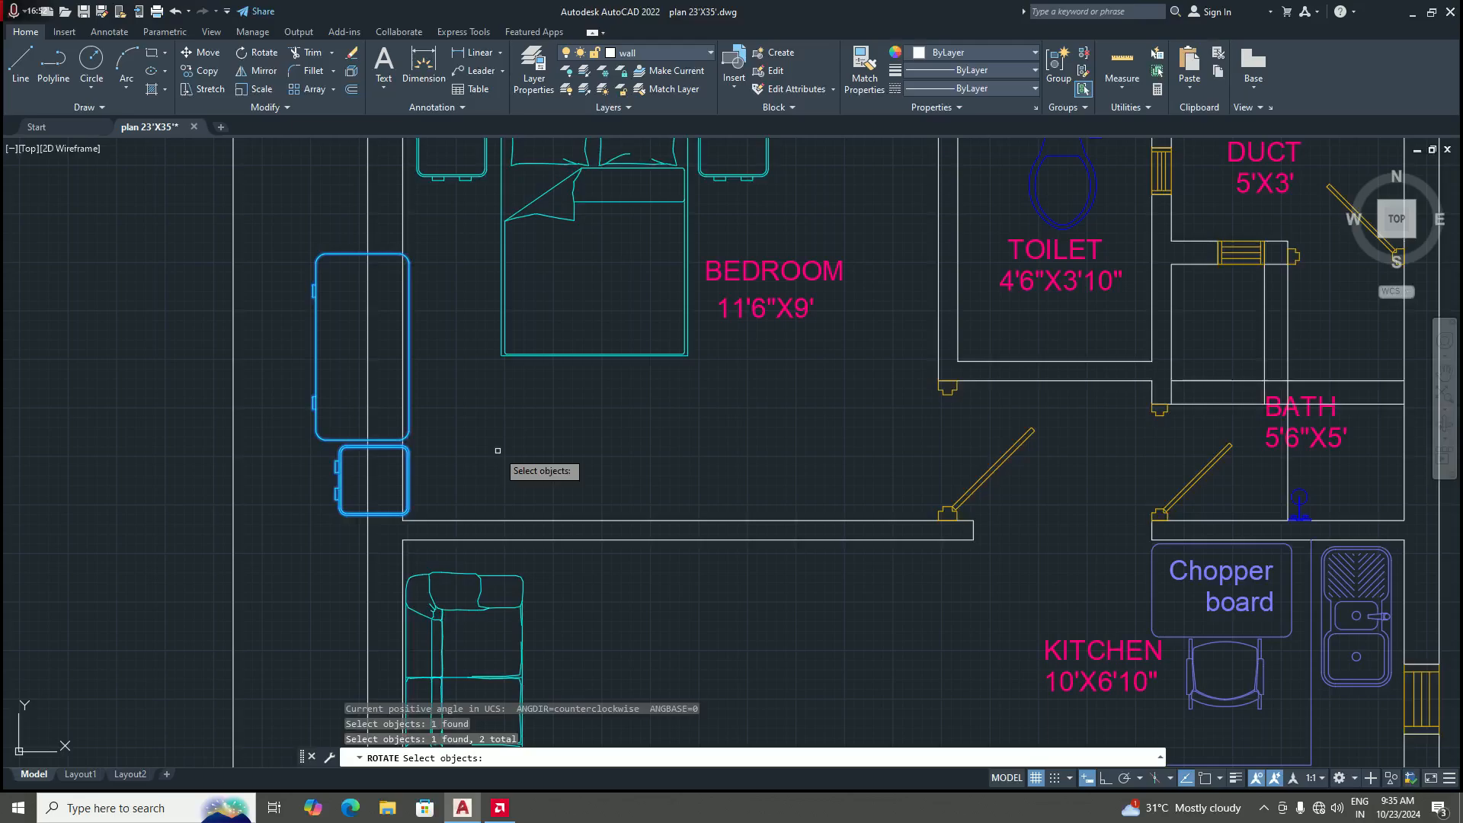
{"action": "key", "text": "Return"}
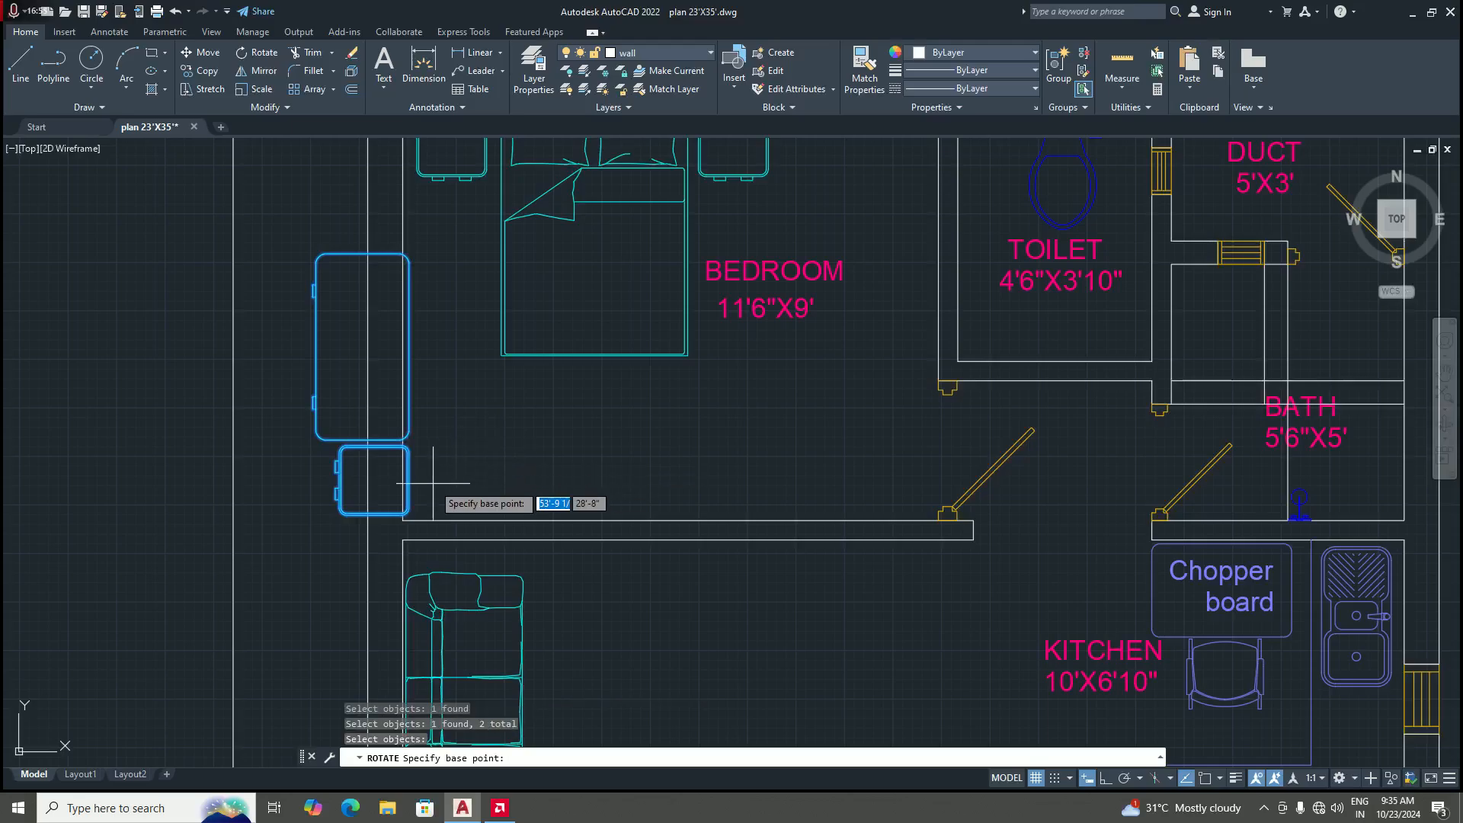
{"action": "scroll", "coordinate": [411, 502], "scroll_direction": "up", "scroll_amount": 6}
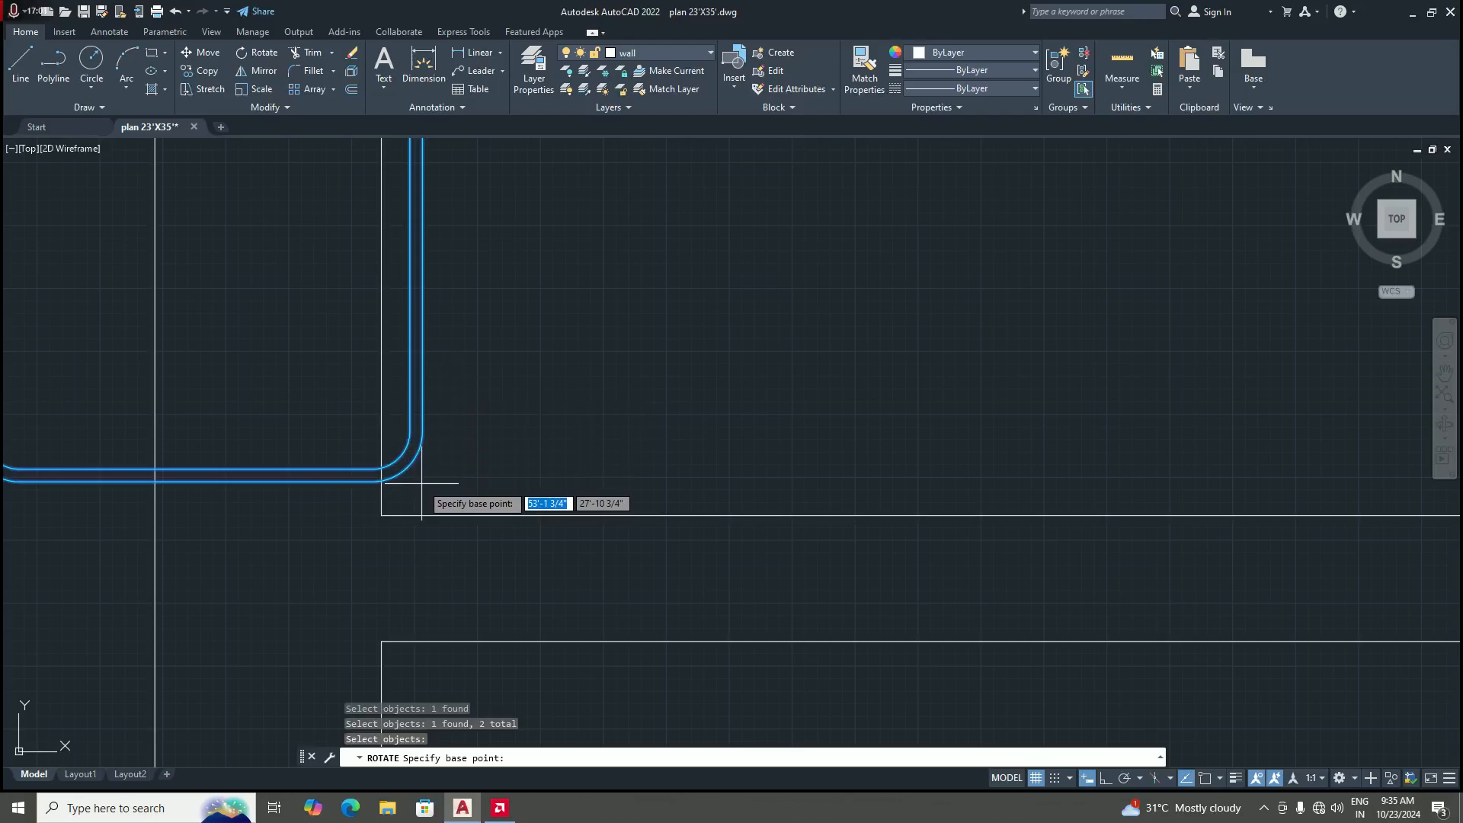
{"action": "key", "text": "F3"}
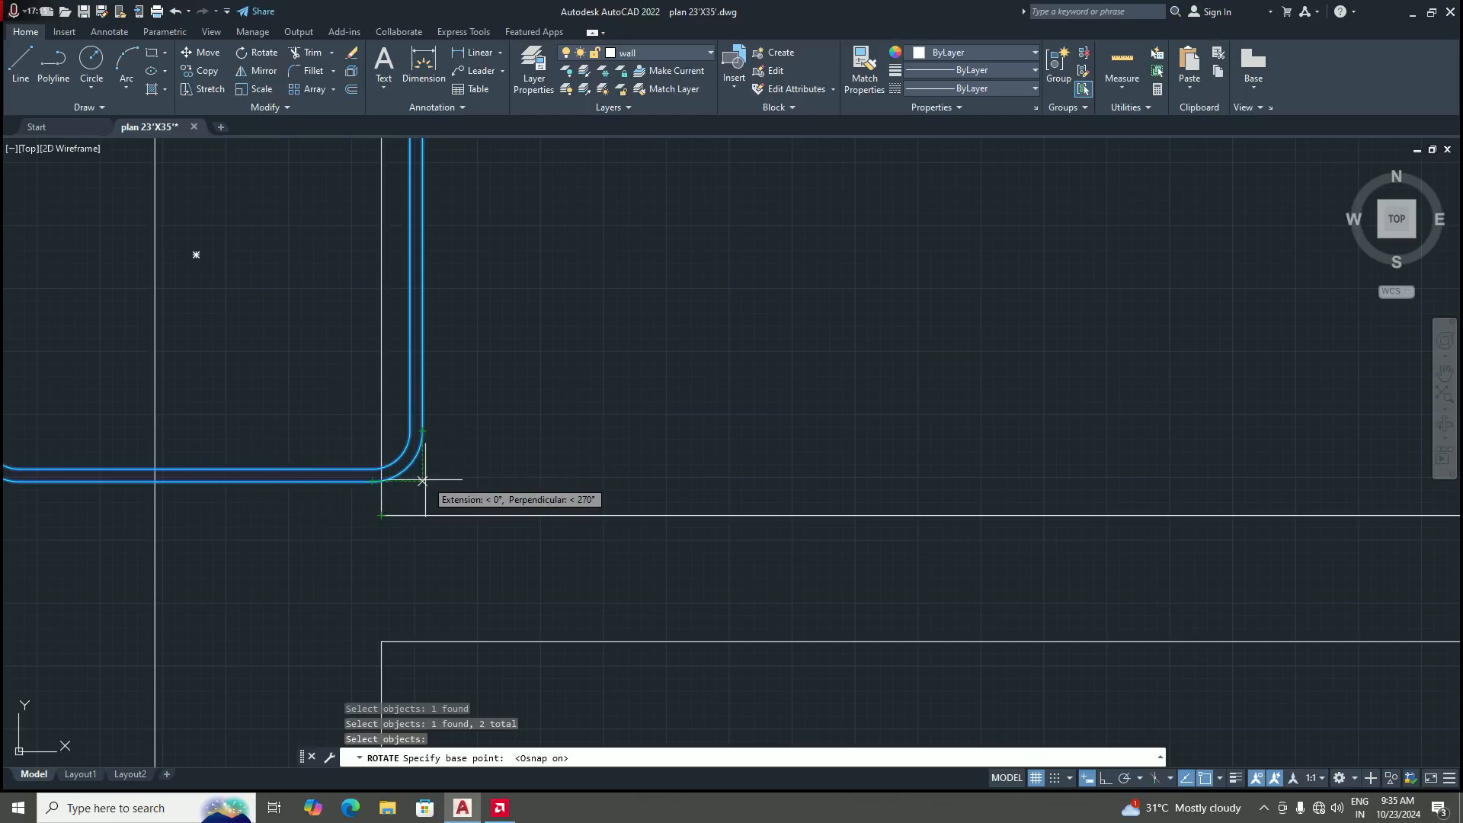
{"action": "left_click", "coordinate": [422, 481]}
{"action": "scroll", "coordinate": [425, 471], "scroll_direction": "down", "scroll_amount": 5}
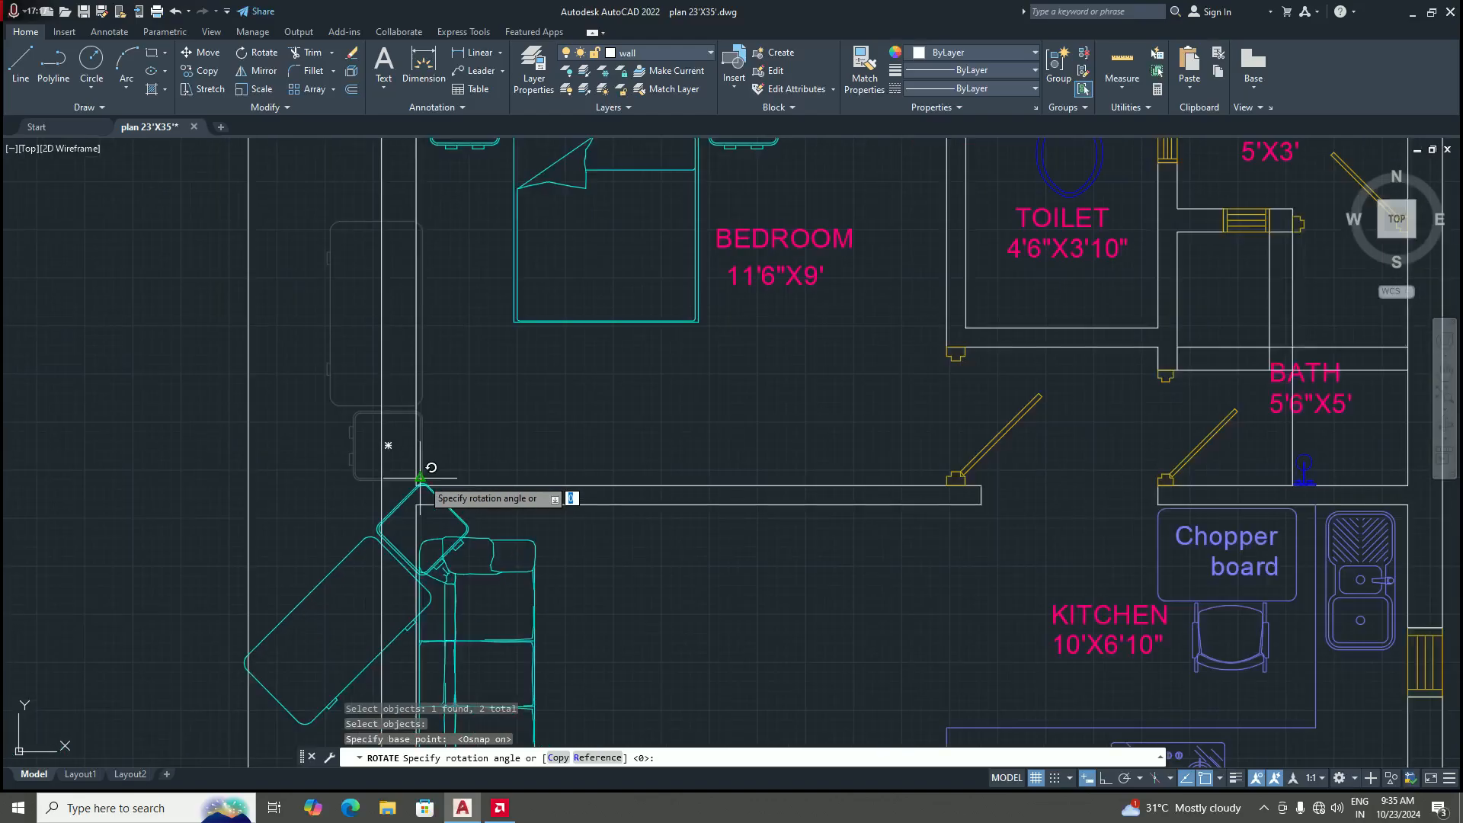
{"action": "scroll", "coordinate": [643, 541], "scroll_direction": "down", "scroll_amount": 6}
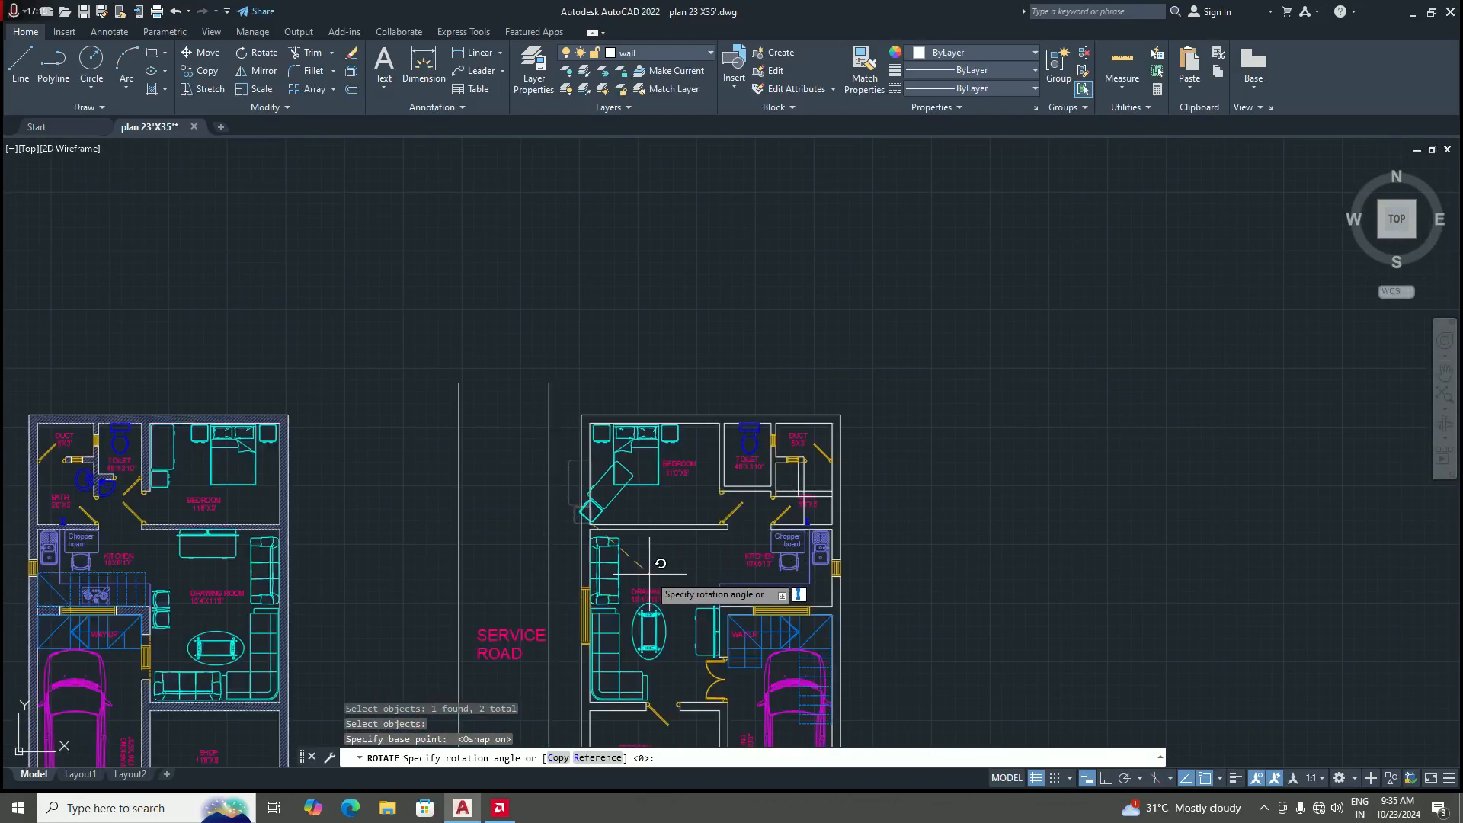
{"action": "scroll", "coordinate": [635, 564], "scroll_direction": "up", "scroll_amount": 7}
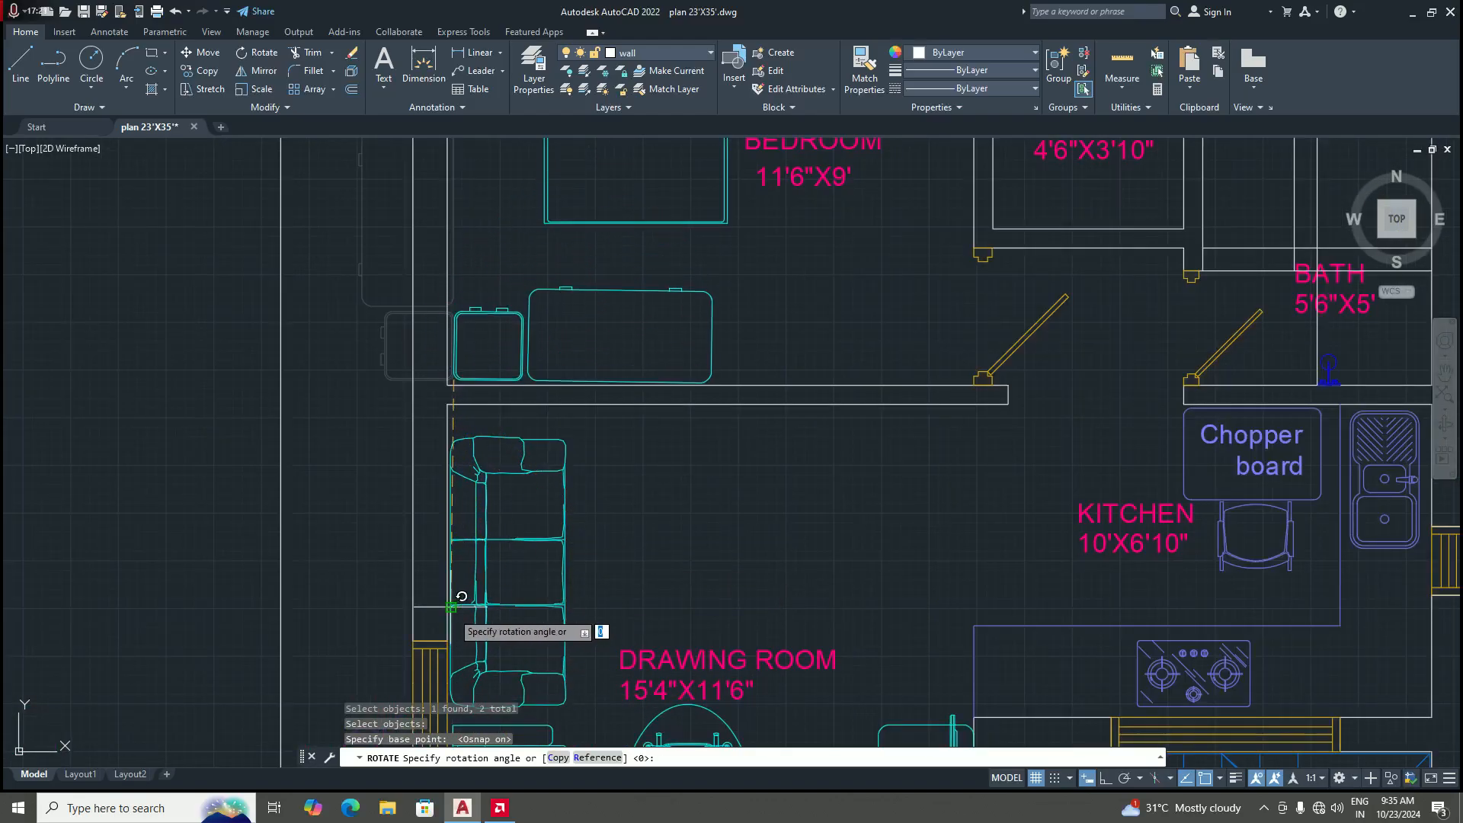
{"action": "scroll", "coordinate": [579, 510], "scroll_direction": "down", "scroll_amount": 4}
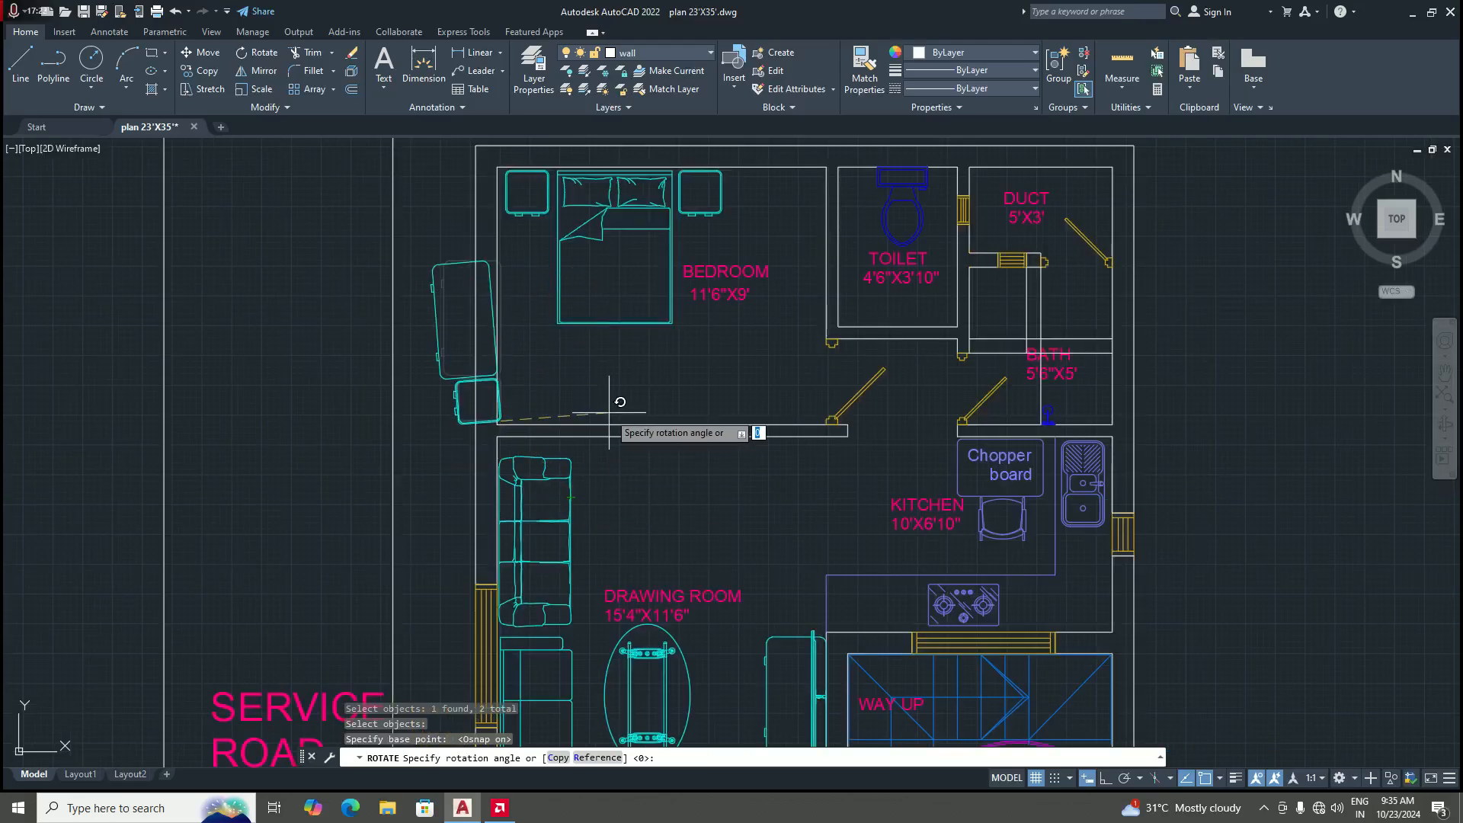
{"action": "scroll", "coordinate": [610, 410], "scroll_direction": "down", "scroll_amount": 3}
{"action": "scroll", "coordinate": [621, 400], "scroll_direction": "up", "scroll_amount": 7}
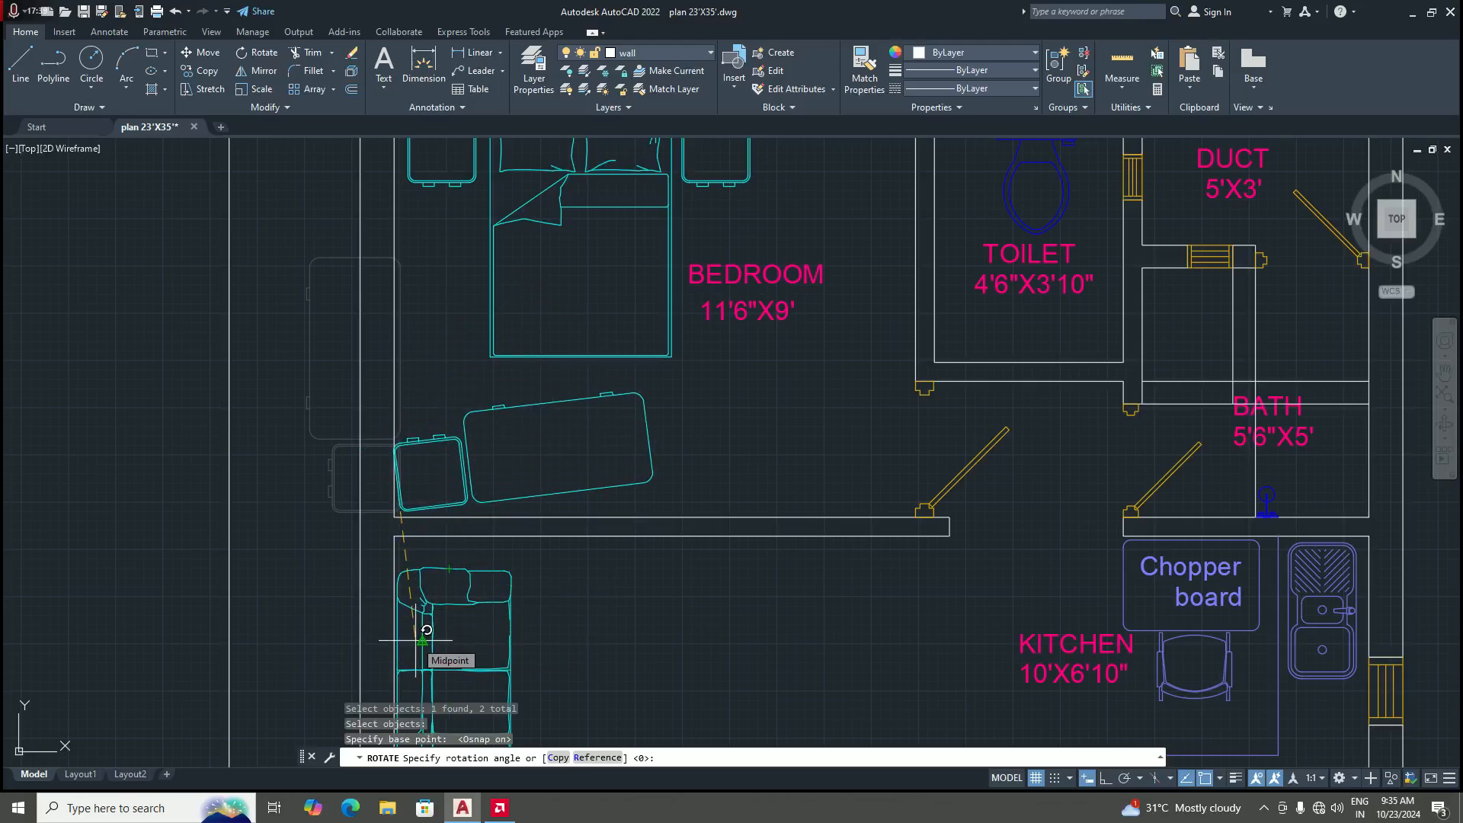
{"action": "type", "text": "c"}
{"action": "key", "text": "Return"}
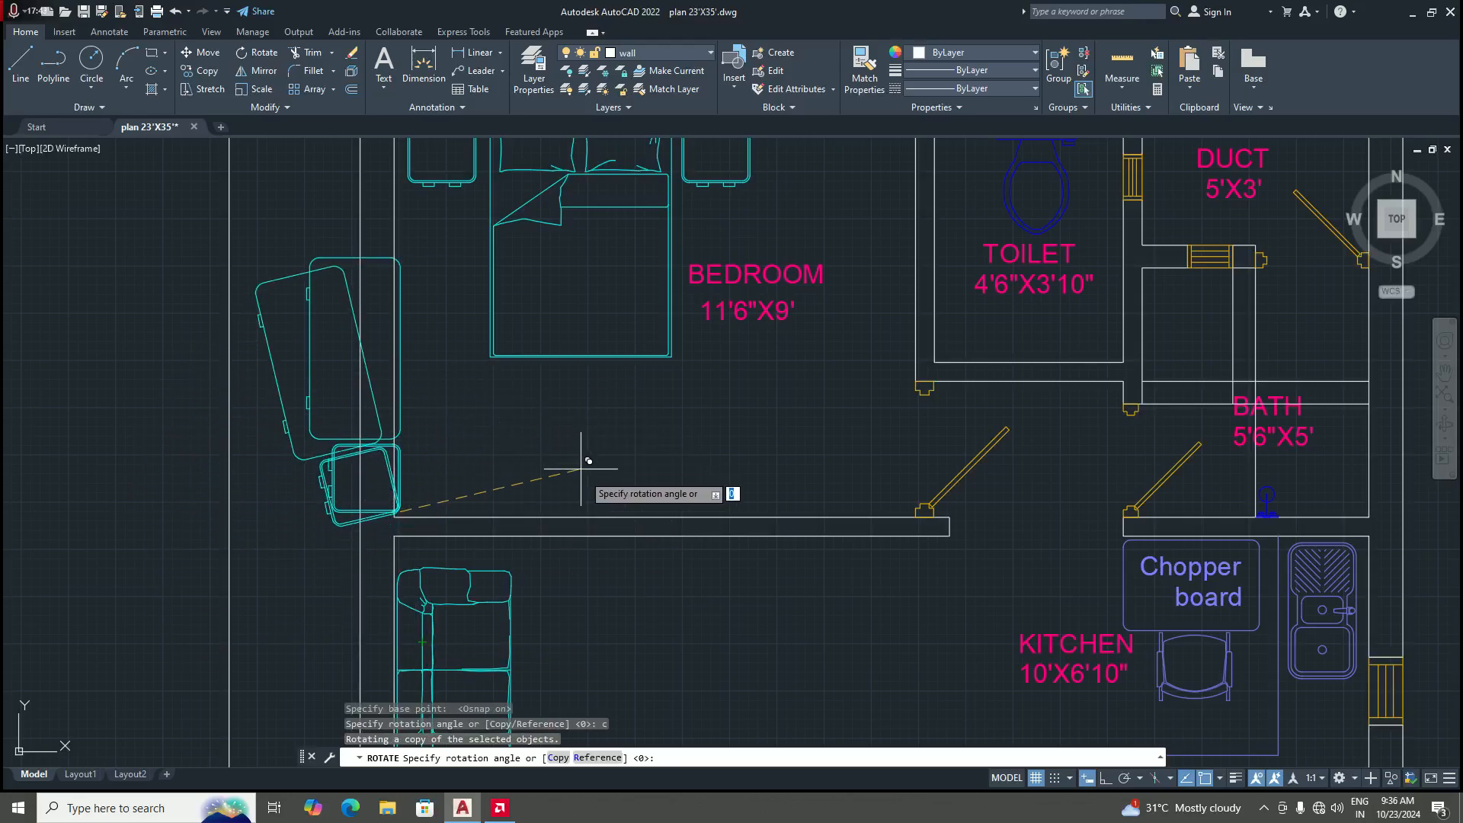
{"action": "scroll", "coordinate": [376, 598], "scroll_direction": "up", "scroll_amount": 5}
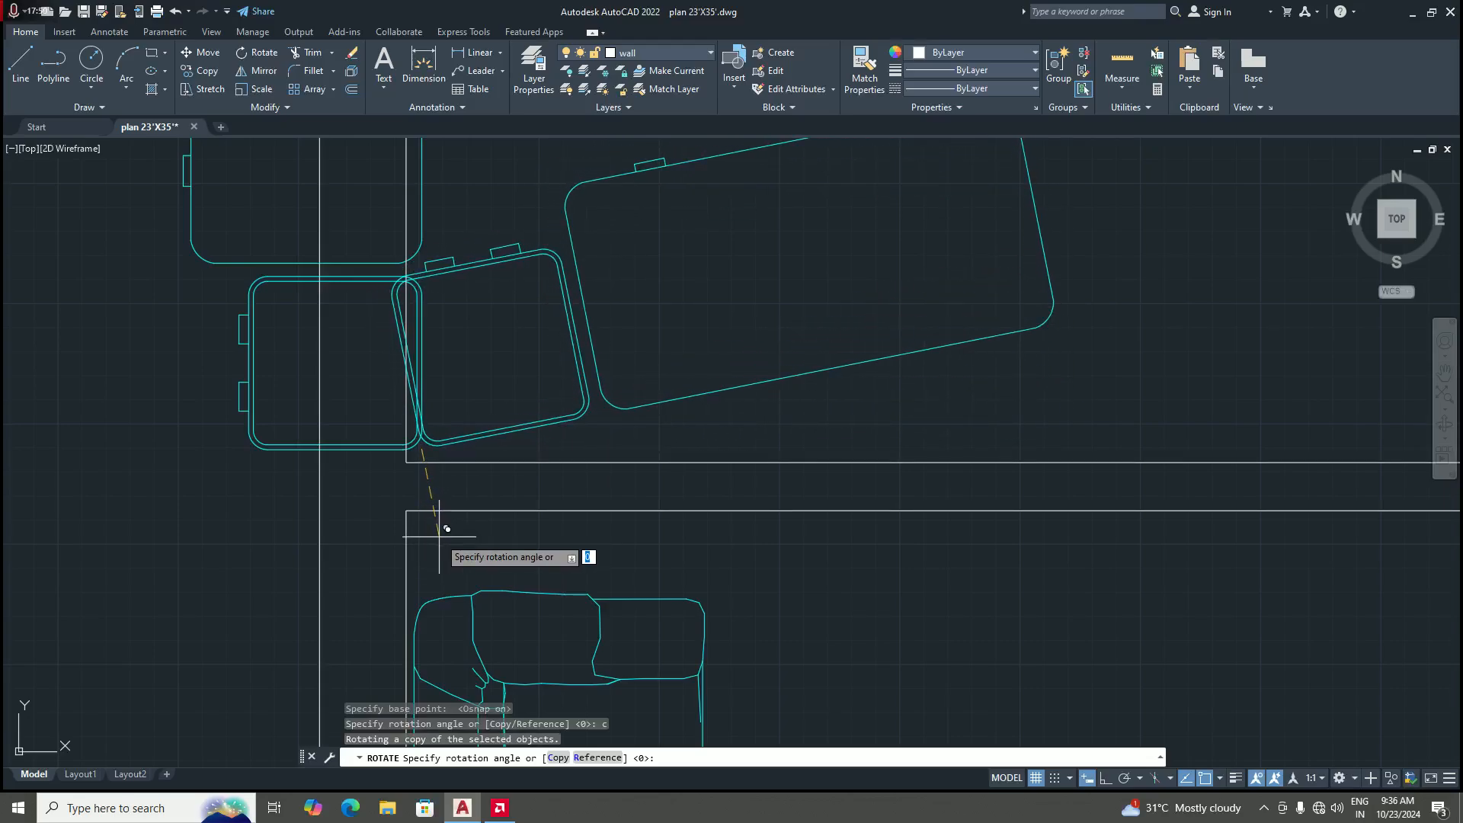
{"action": "key", "text": "F8"}
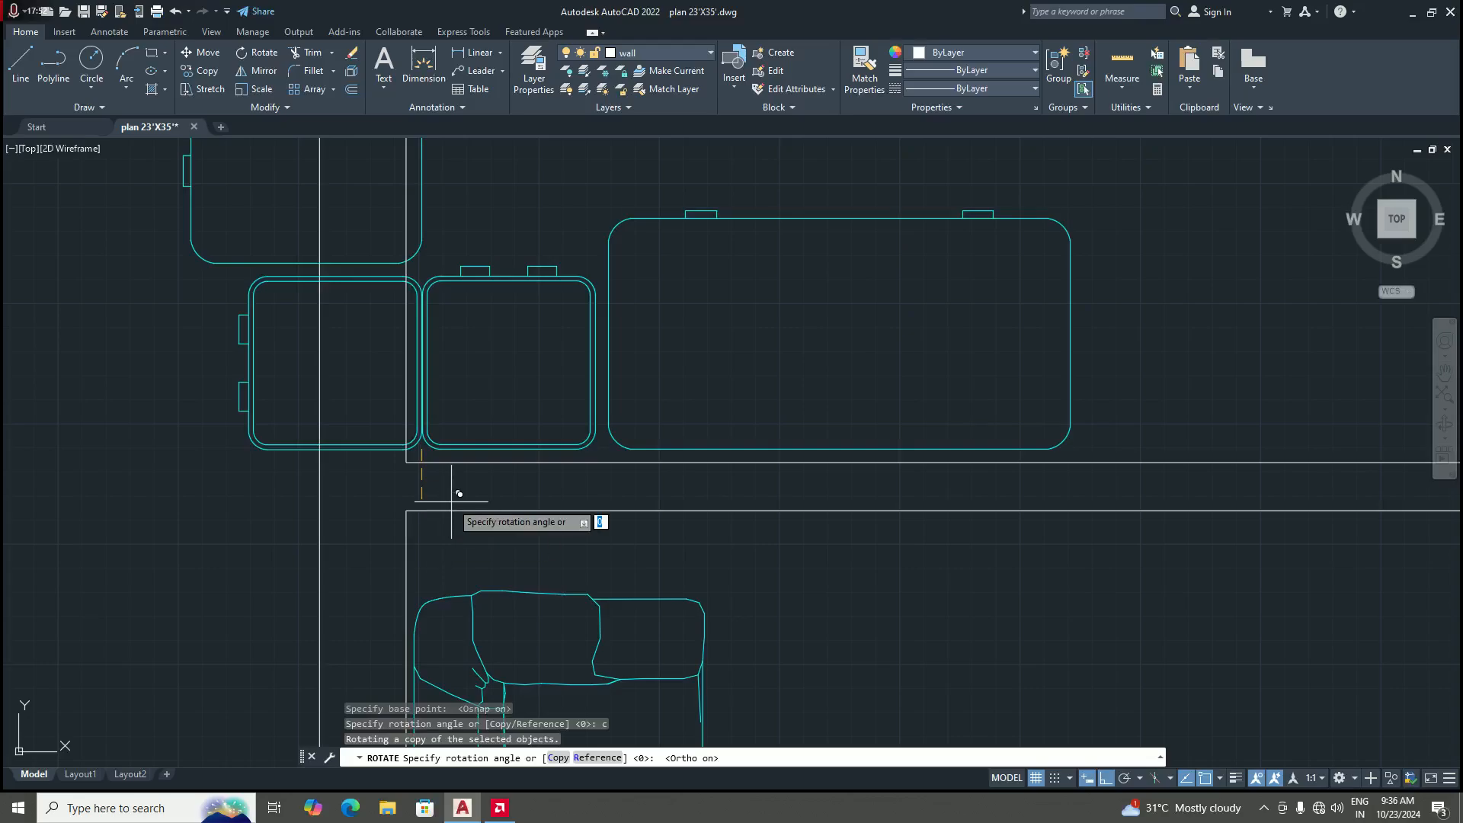
{"action": "scroll", "coordinate": [442, 547], "scroll_direction": "down", "scroll_amount": 4}
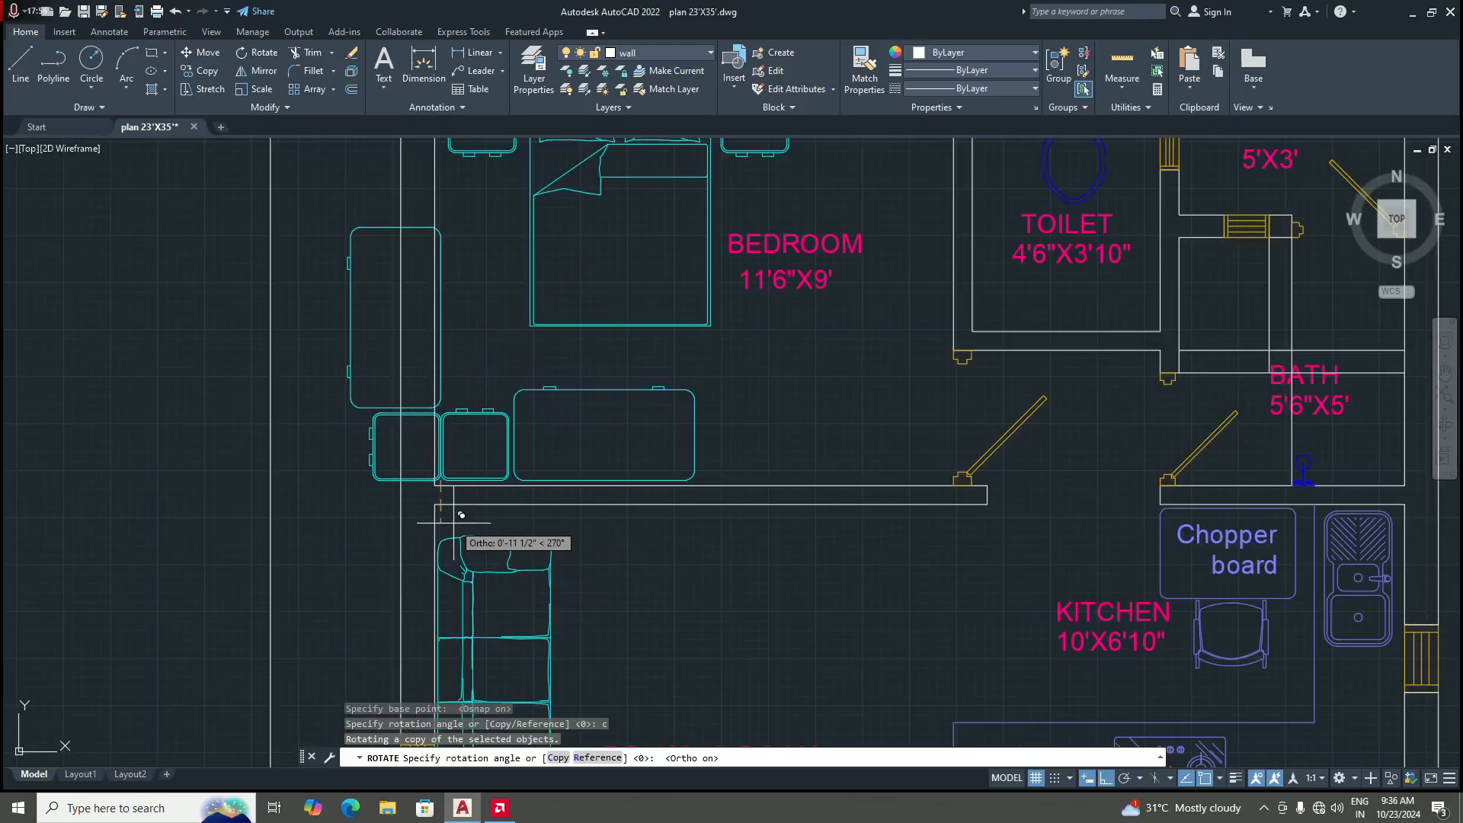
{"action": "scroll", "coordinate": [454, 523], "scroll_direction": "up", "scroll_amount": 2}
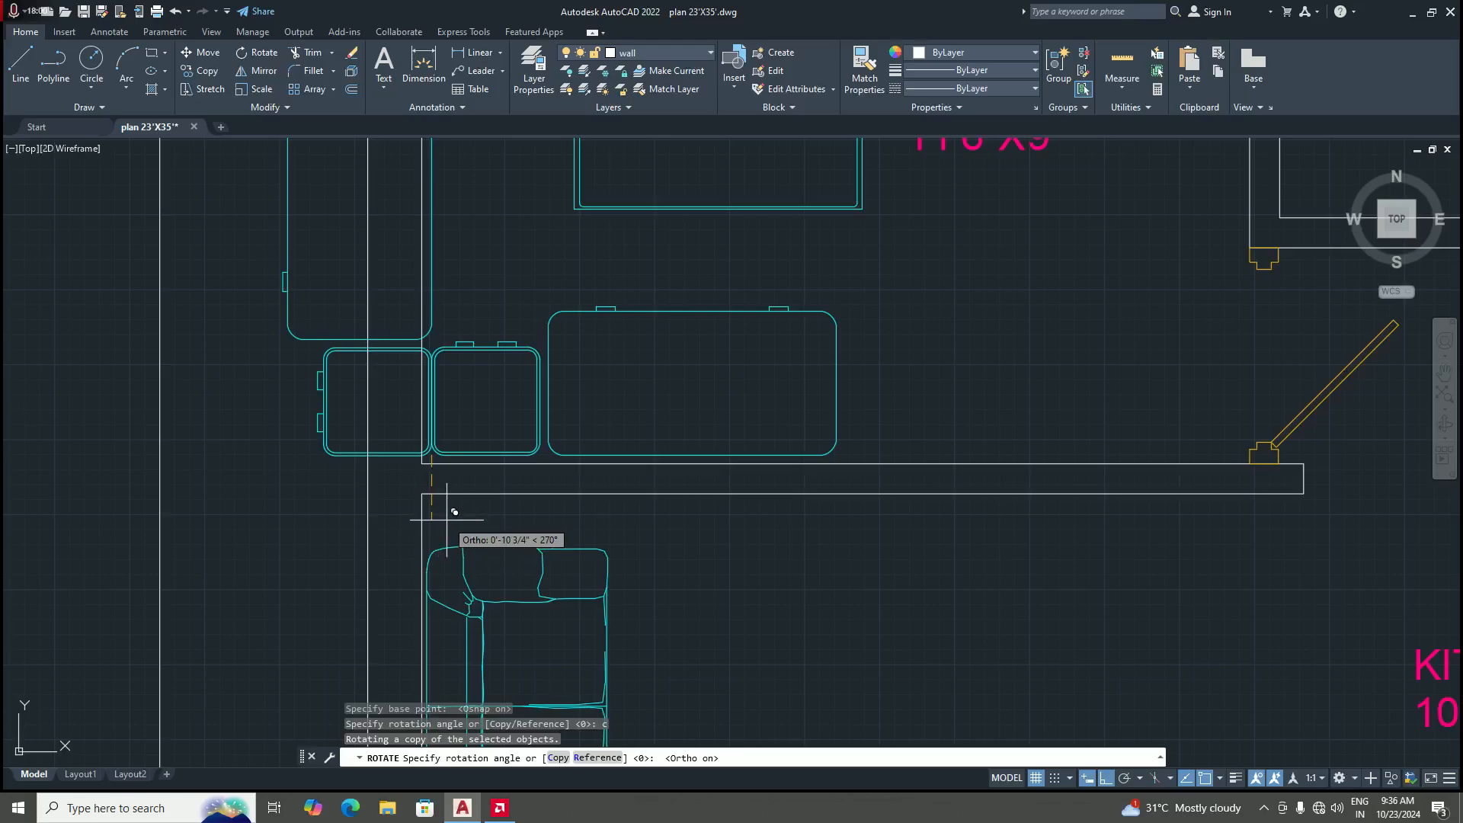
{"action": "left_click", "coordinate": [455, 512]}
{"action": "scroll", "coordinate": [426, 506], "scroll_direction": "down", "scroll_amount": 2}
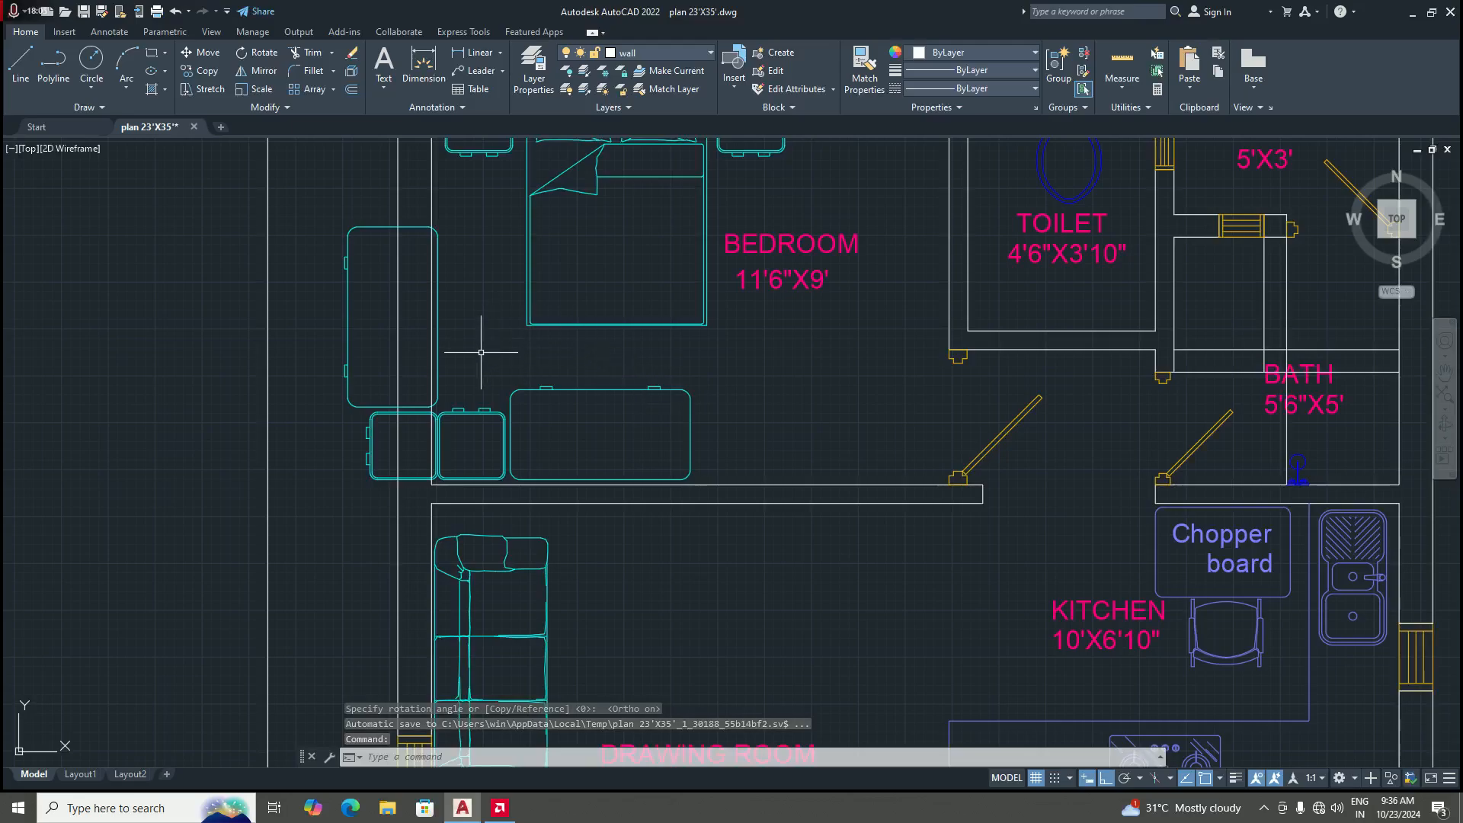
Step: Delete the original upright wardrobe and small cabinet that overlap the bedroom's left wall
{"action": "scroll", "coordinate": [457, 385], "scroll_direction": "up", "scroll_amount": 4}
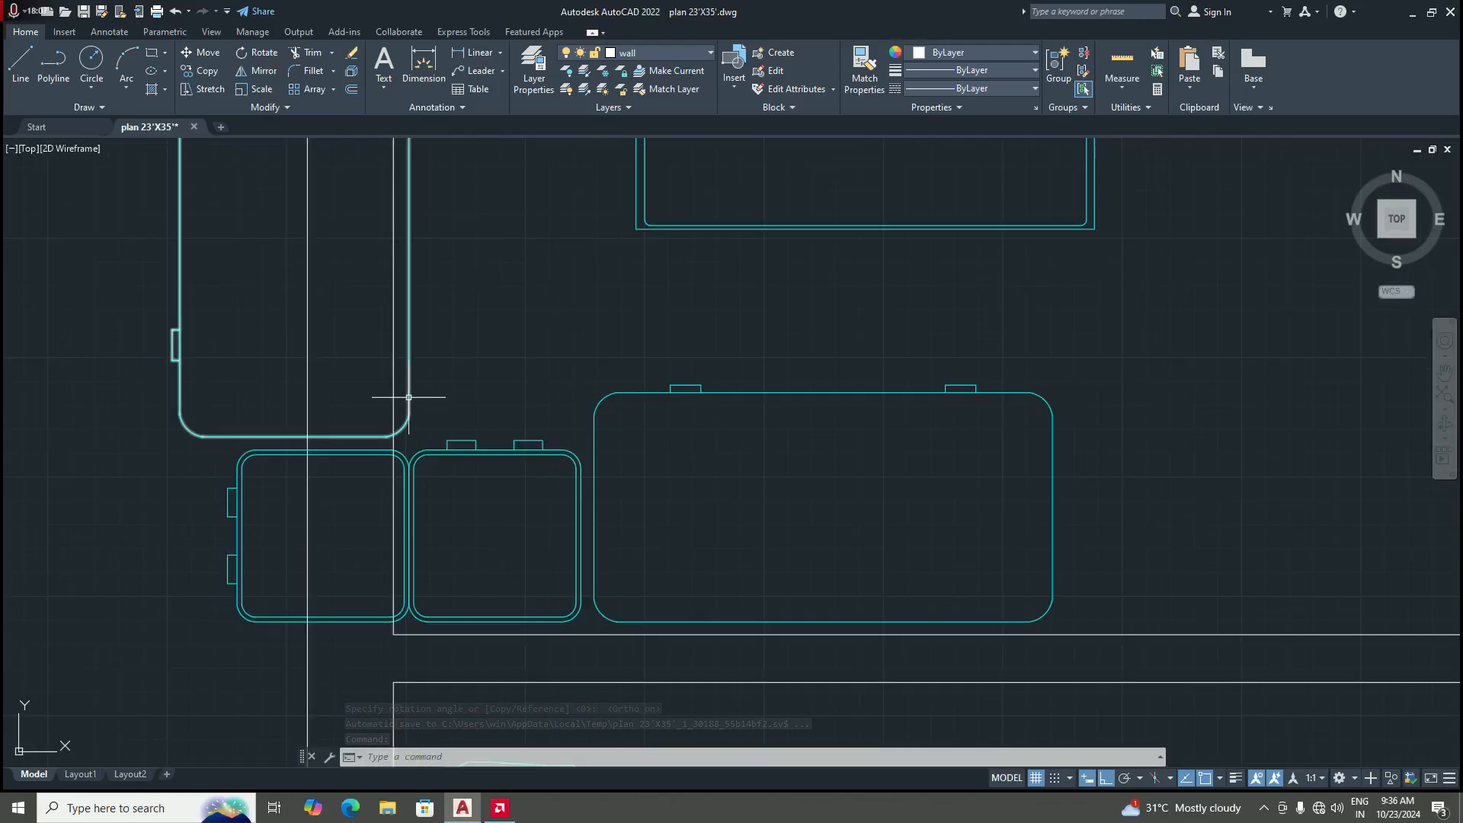
{"action": "left_click", "coordinate": [402, 420]}
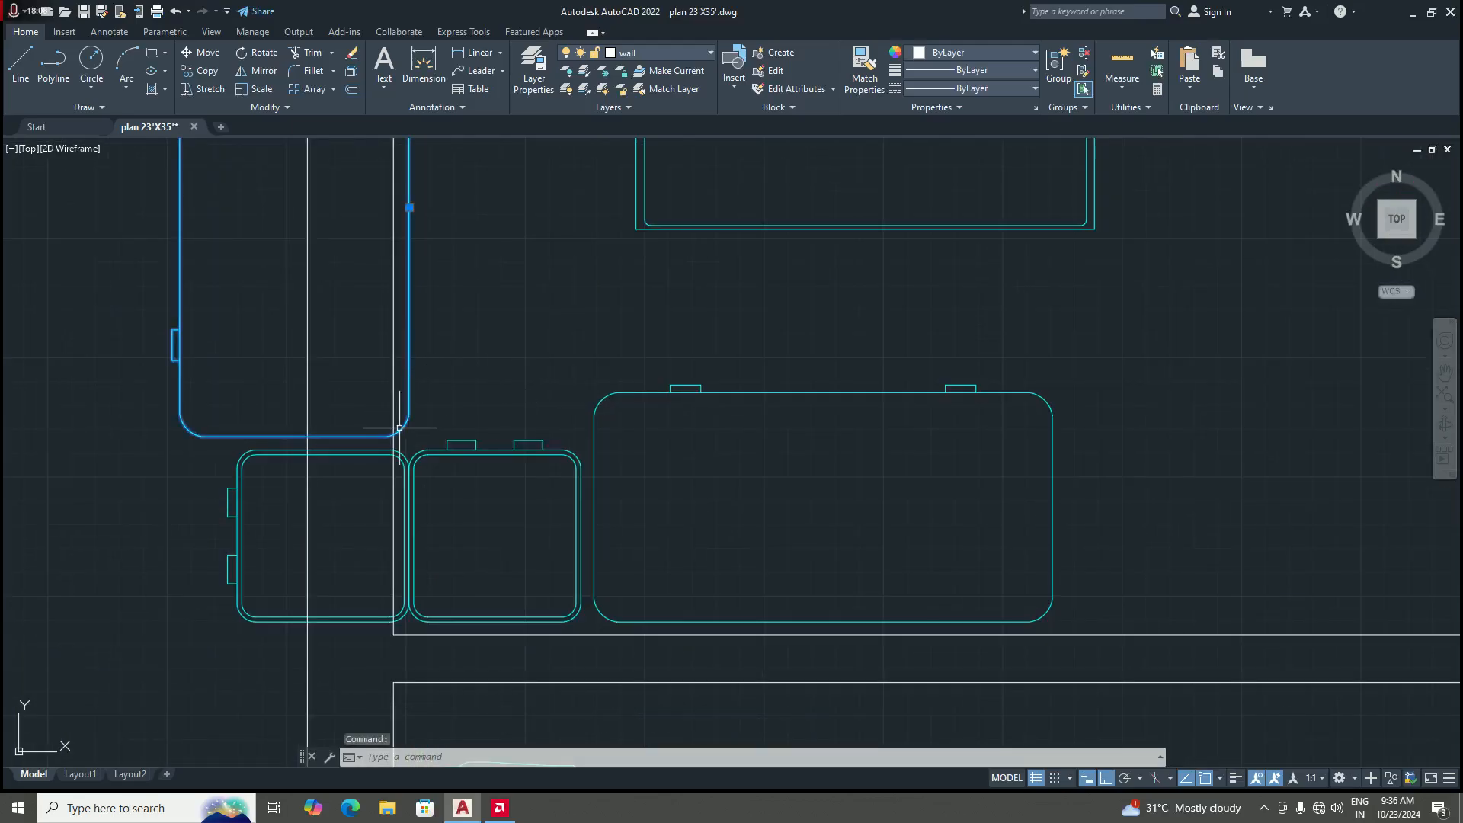
{"action": "left_click", "coordinate": [335, 453]}
{"action": "scroll", "coordinate": [435, 358], "scroll_direction": "down", "scroll_amount": 4}
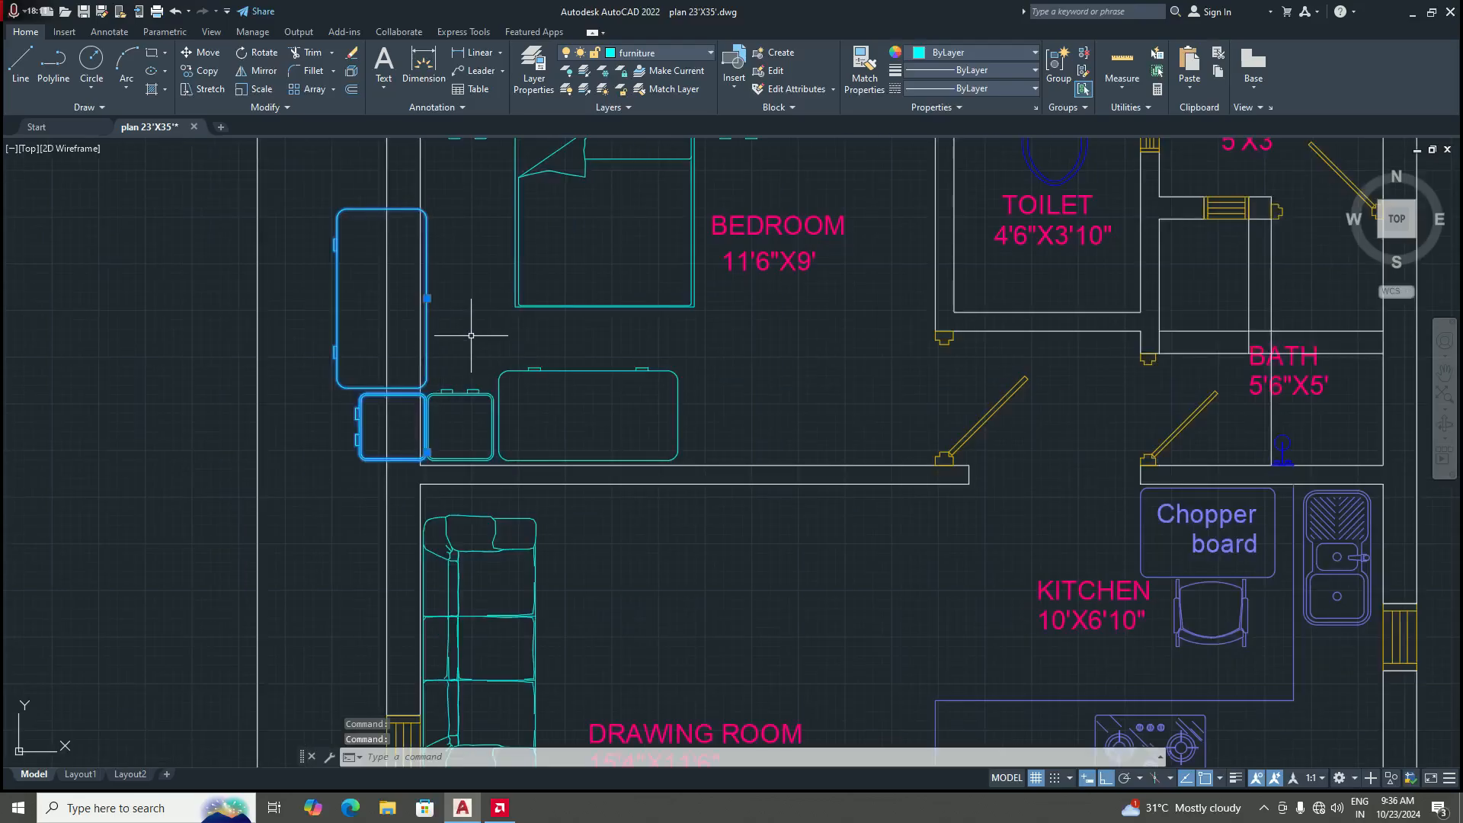
{"action": "key", "text": "Delete"}
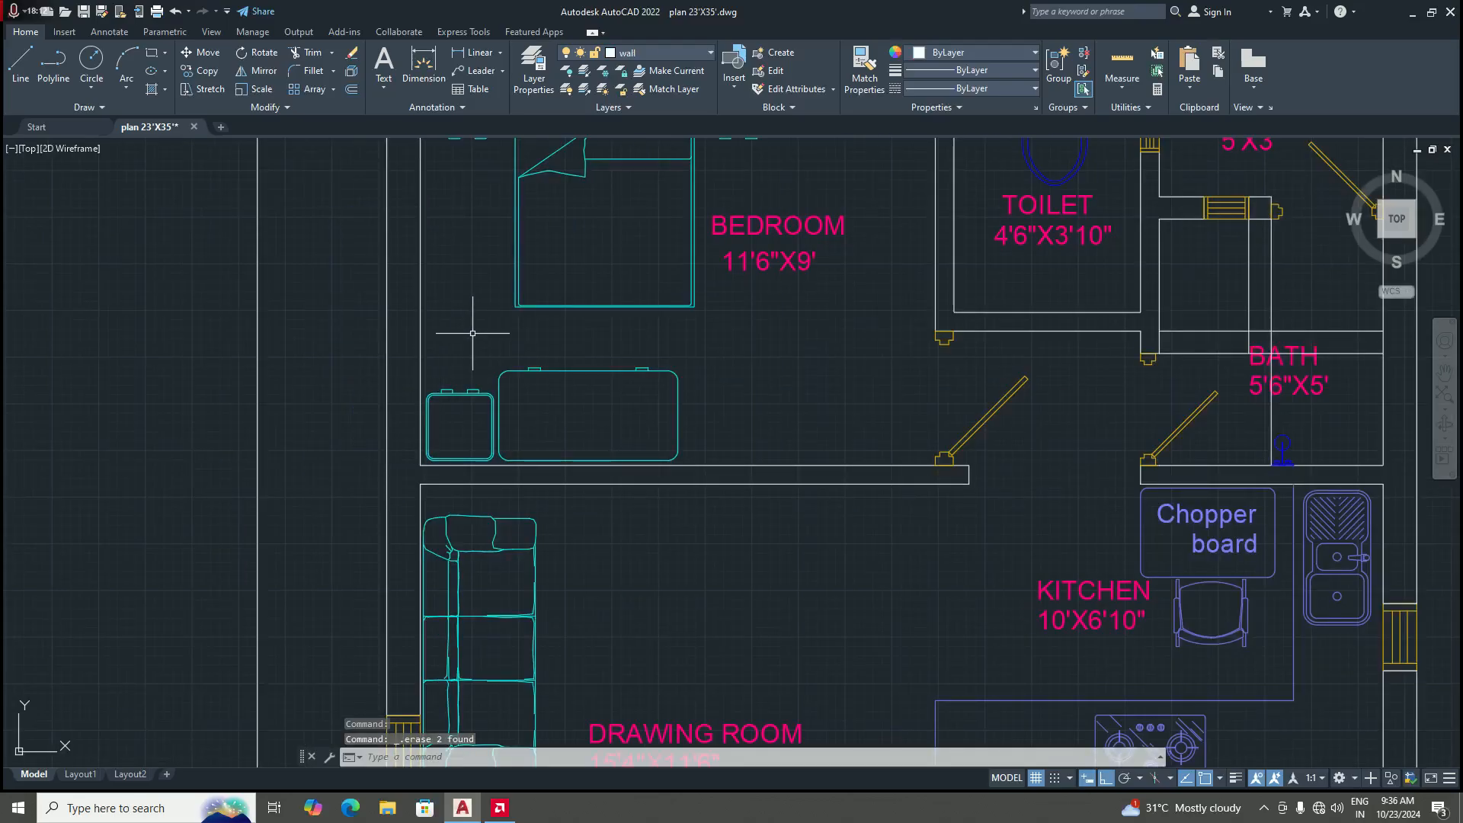
Step: Examine the rearranged bedroom furniture and the adjoining toilet, duct and bath walls and labels
{"action": "scroll", "coordinate": [473, 333], "scroll_direction": "down", "scroll_amount": 4}
{"action": "scroll", "coordinate": [533, 321], "scroll_direction": "up", "scroll_amount": 2}
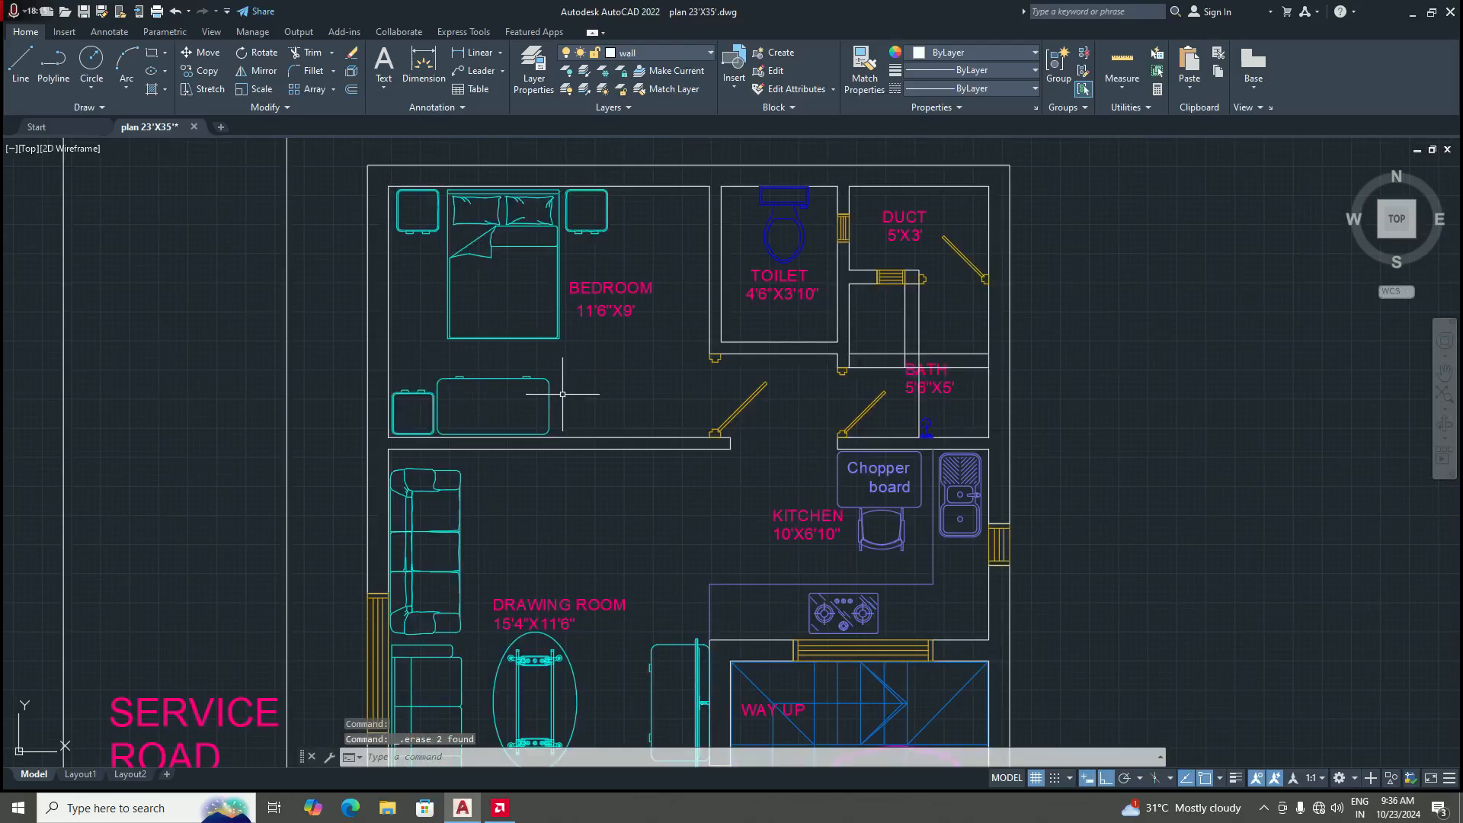
{"action": "scroll", "coordinate": [579, 335], "scroll_direction": "down", "scroll_amount": 3}
{"action": "scroll", "coordinate": [604, 291], "scroll_direction": "up", "scroll_amount": 2}
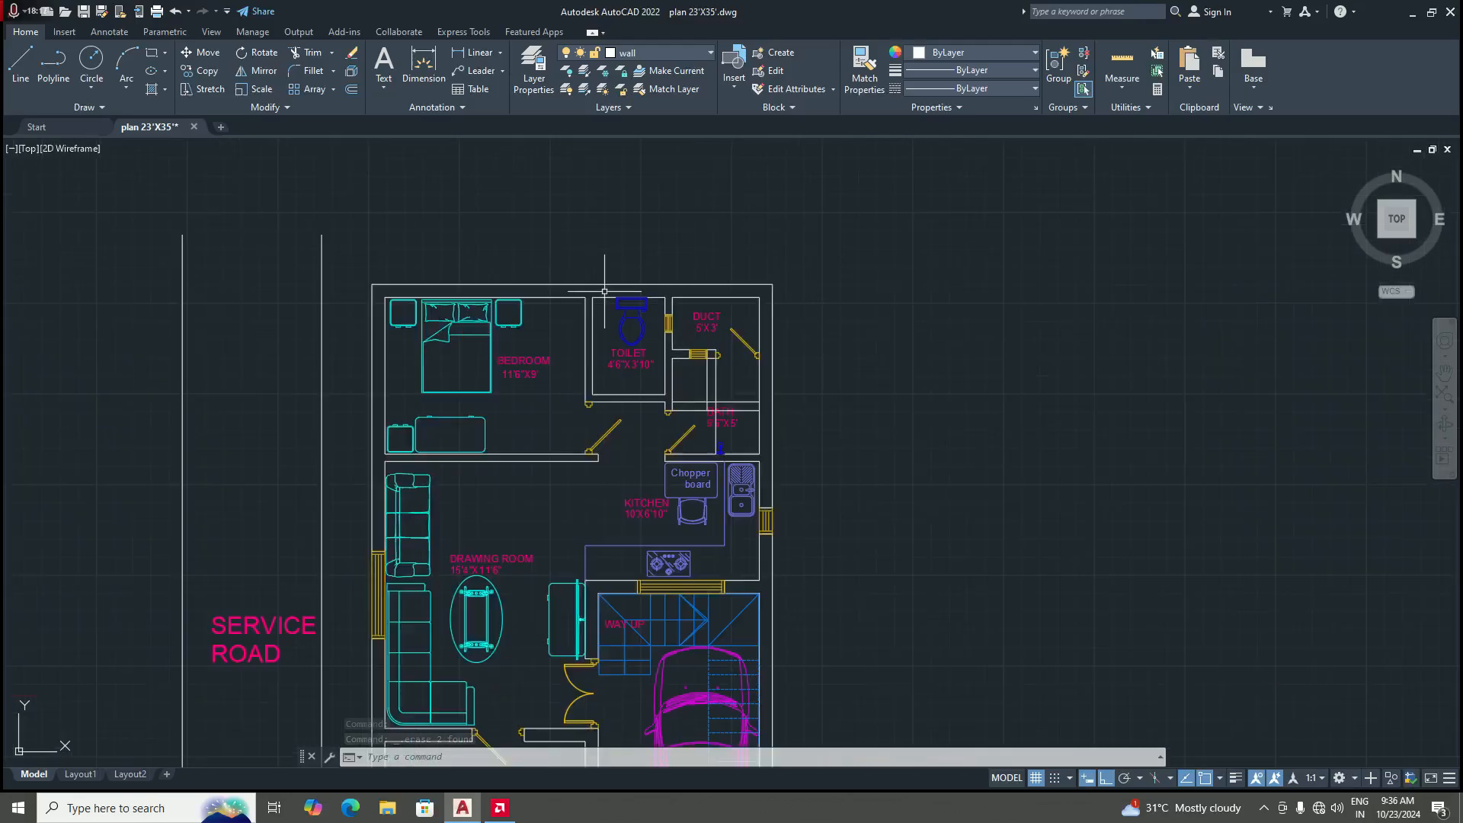
{"action": "scroll", "coordinate": [604, 291], "scroll_direction": "up", "scroll_amount": 2}
{"action": "scroll", "coordinate": [568, 318], "scroll_direction": "down", "scroll_amount": 1}
{"action": "scroll", "coordinate": [564, 321], "scroll_direction": "up", "scroll_amount": 1}
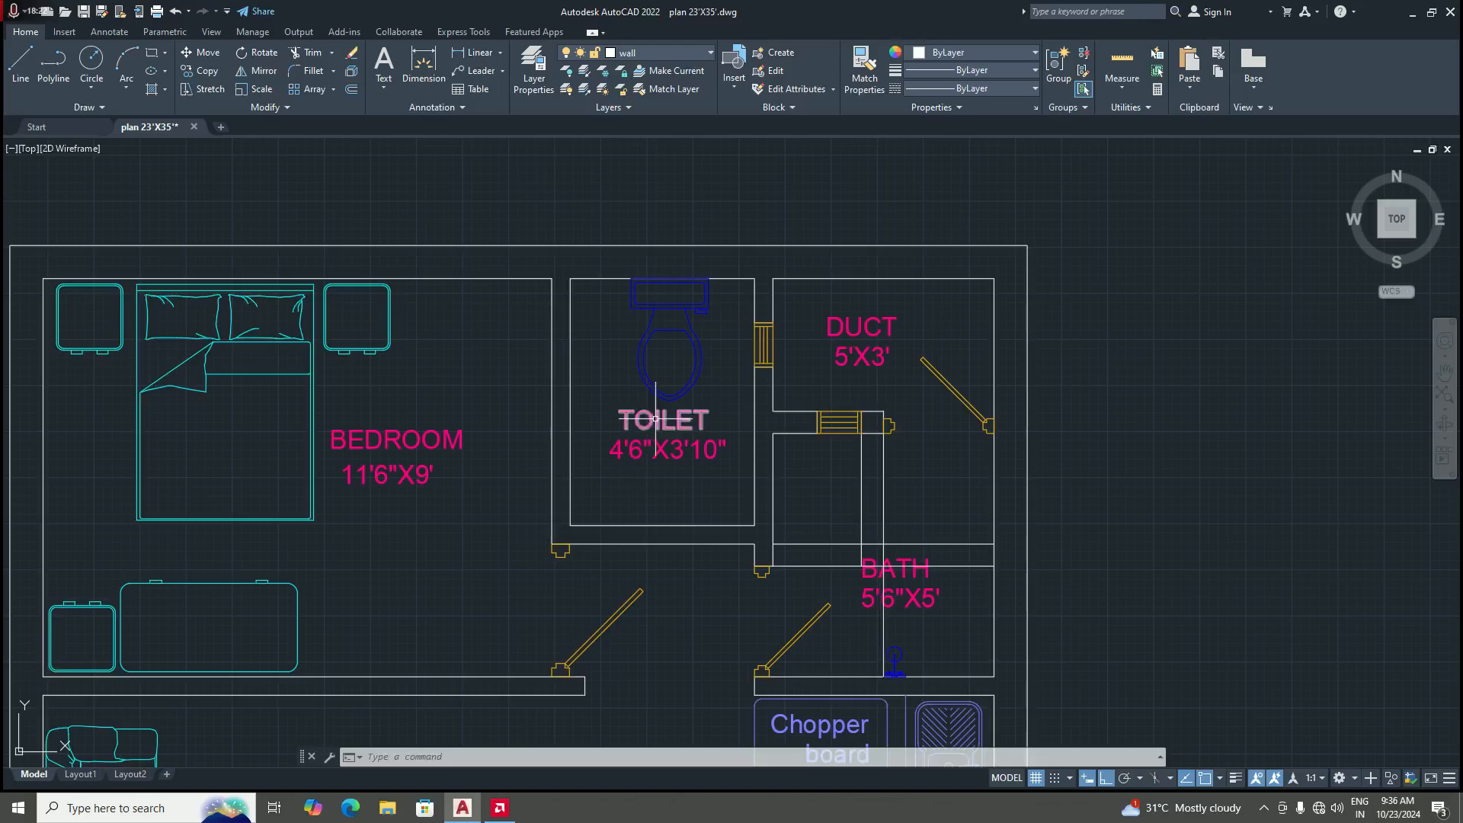
{"action": "mouse_move", "coordinate": [631, 409]}
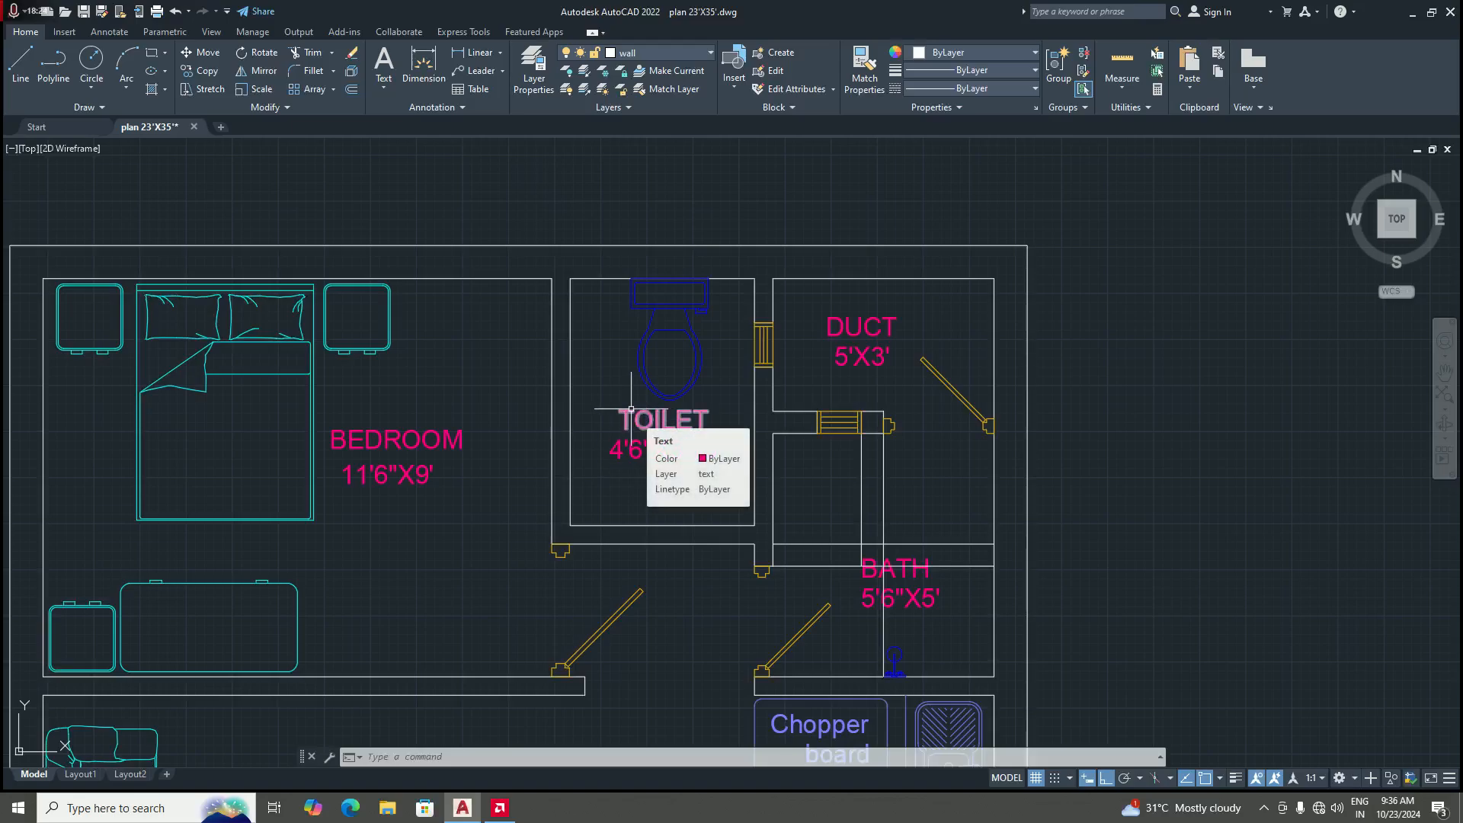
{"action": "scroll", "coordinate": [552, 401], "scroll_direction": "down", "scroll_amount": 4}
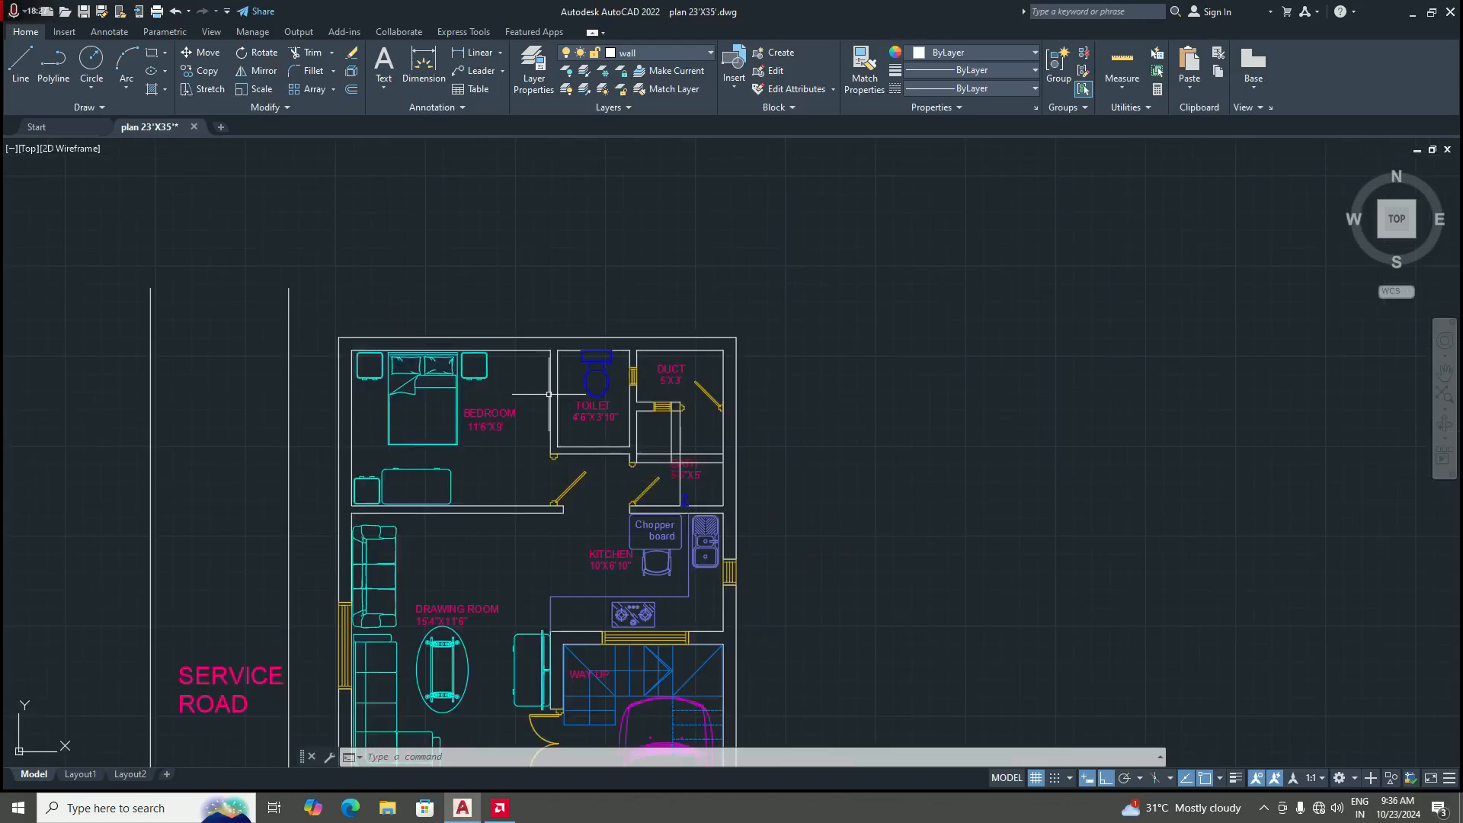
{"action": "scroll", "coordinate": [544, 342], "scroll_direction": "up", "scroll_amount": 5}
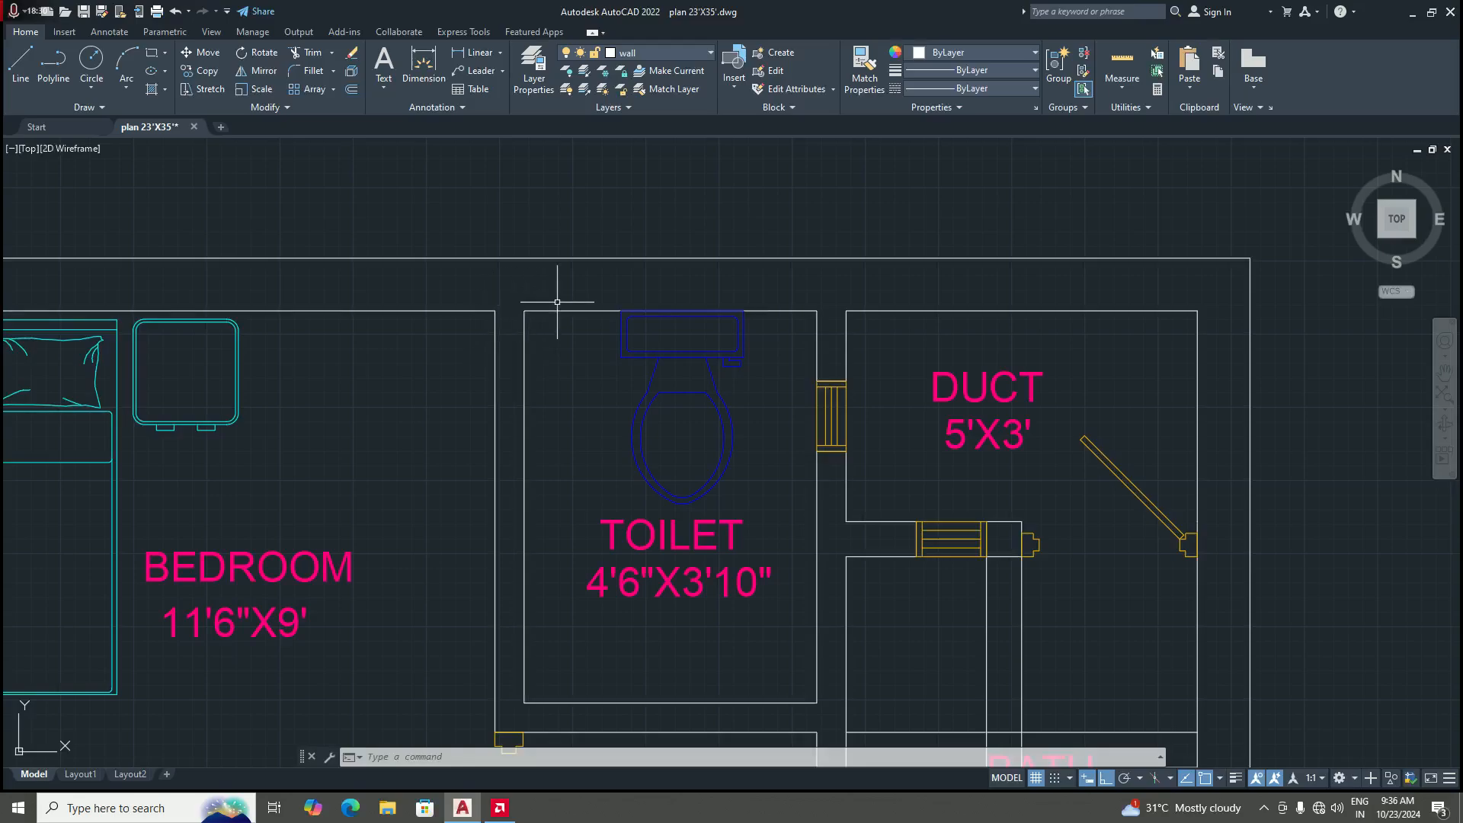
{"action": "scroll", "coordinate": [552, 309], "scroll_direction": "down", "scroll_amount": 3}
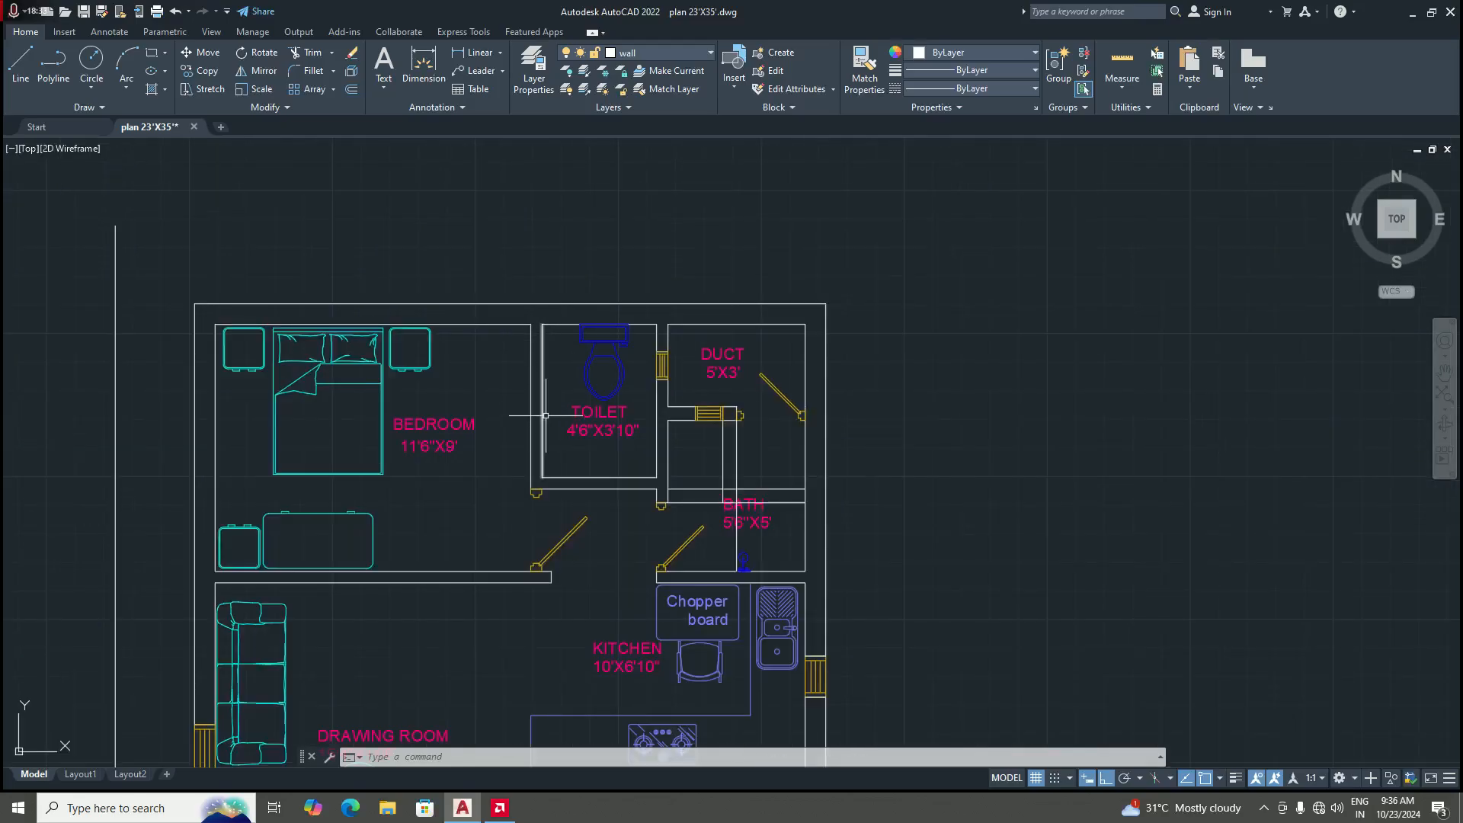
Step: Extend the bedroom's upper inner wall line across the gap in the partition to the toilet's wall line
{"action": "scroll", "coordinate": [567, 463], "scroll_direction": "up", "scroll_amount": 2}
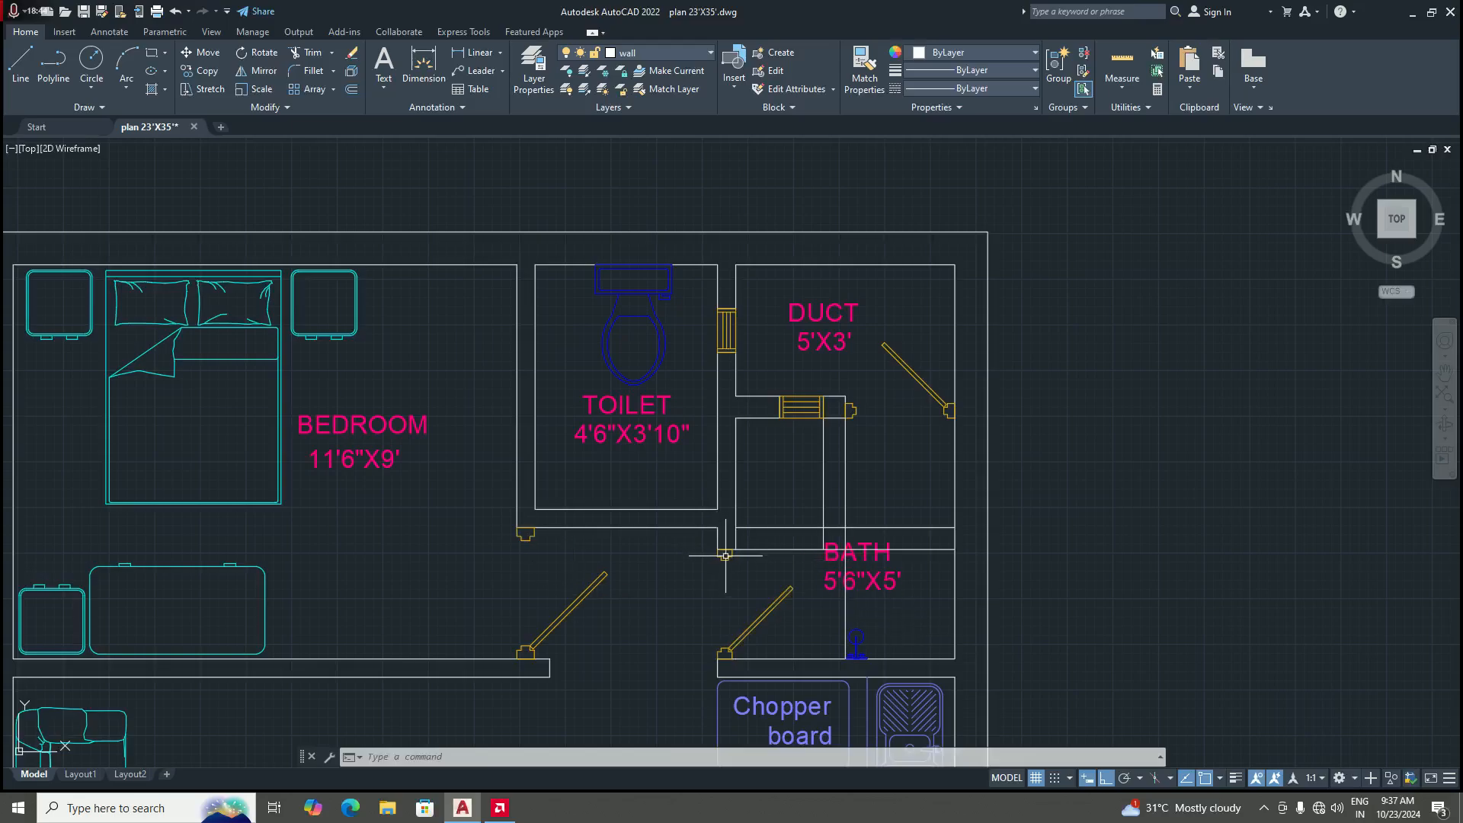
{"action": "scroll", "coordinate": [519, 252], "scroll_direction": "up", "scroll_amount": 6}
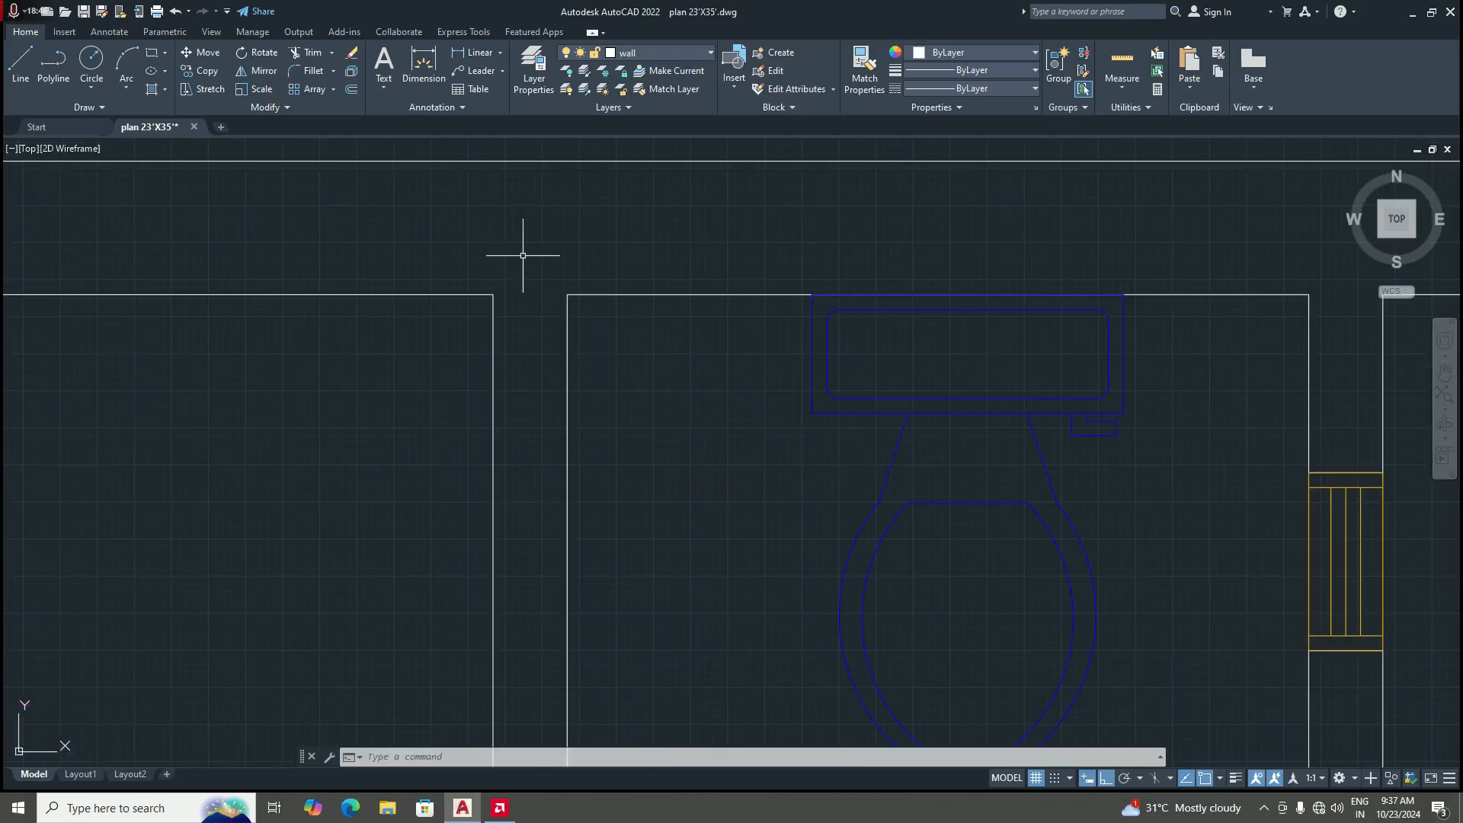
{"action": "scroll", "coordinate": [490, 300], "scroll_direction": "down", "scroll_amount": 7}
{"action": "scroll", "coordinate": [480, 320], "scroll_direction": "up", "scroll_amount": 1}
{"action": "scroll", "coordinate": [499, 284], "scroll_direction": "up", "scroll_amount": 4}
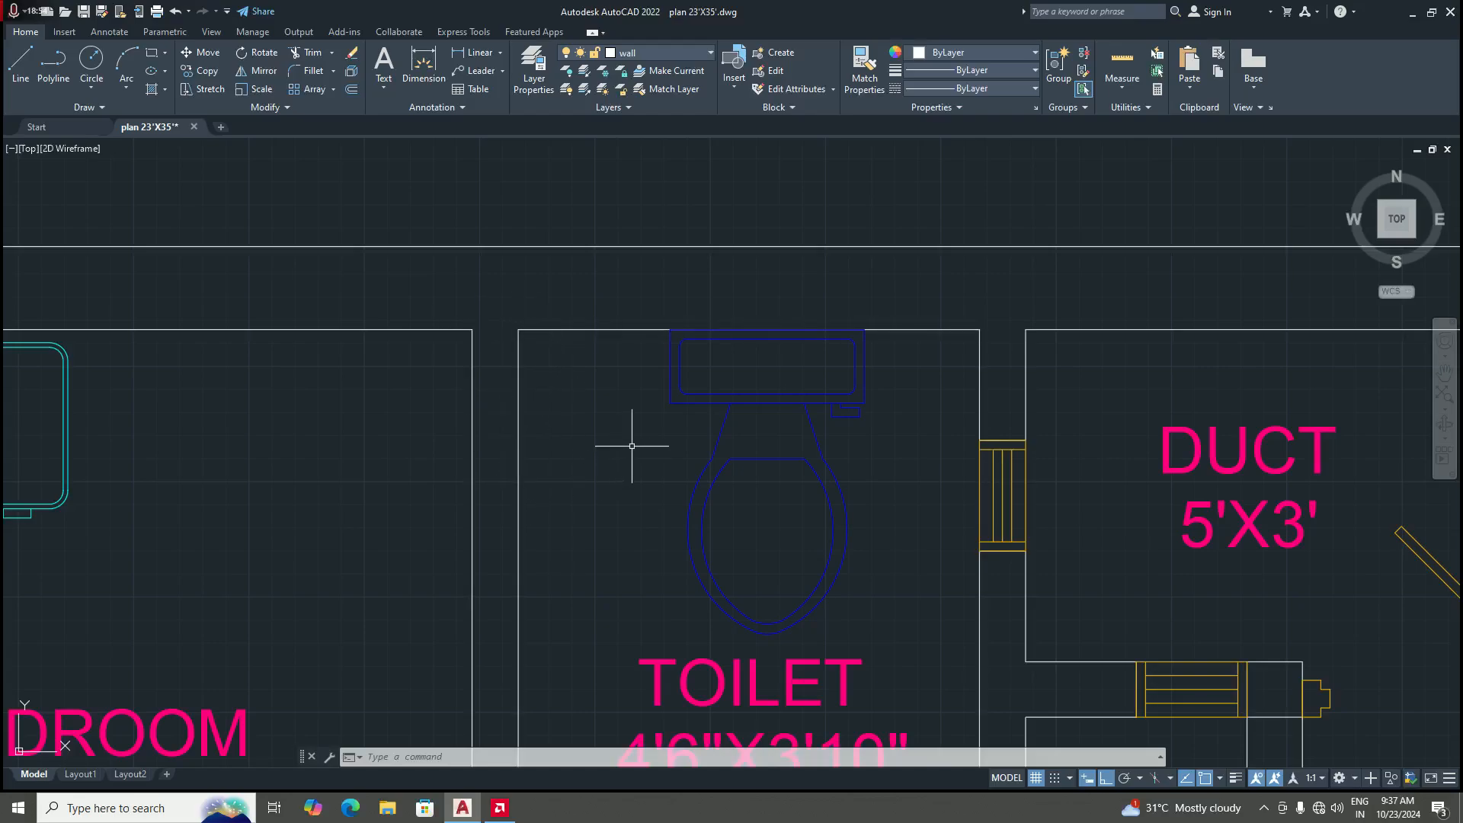
{"action": "type", "text": "Ex"}
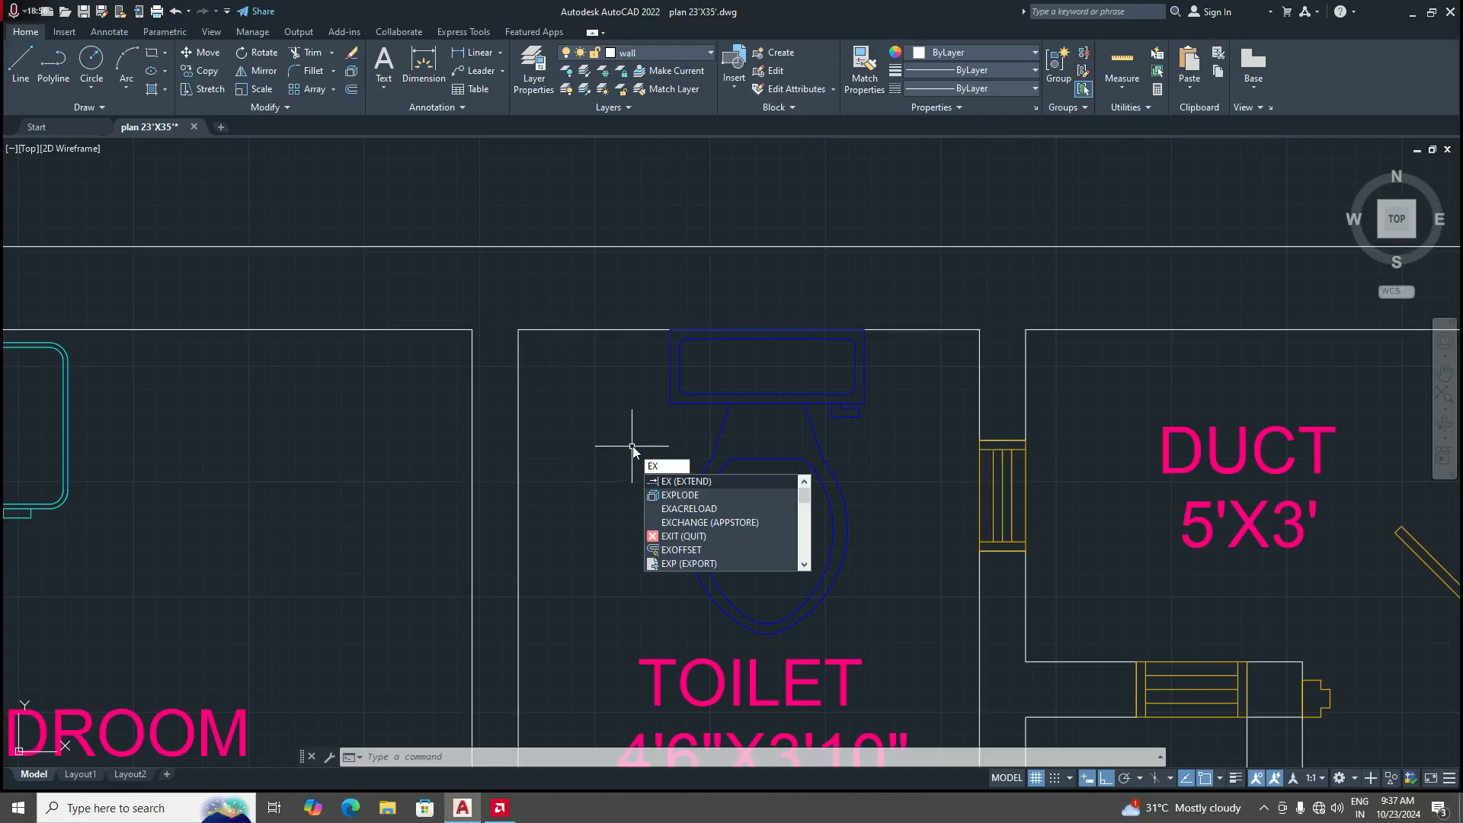
{"action": "key", "text": "Return"}
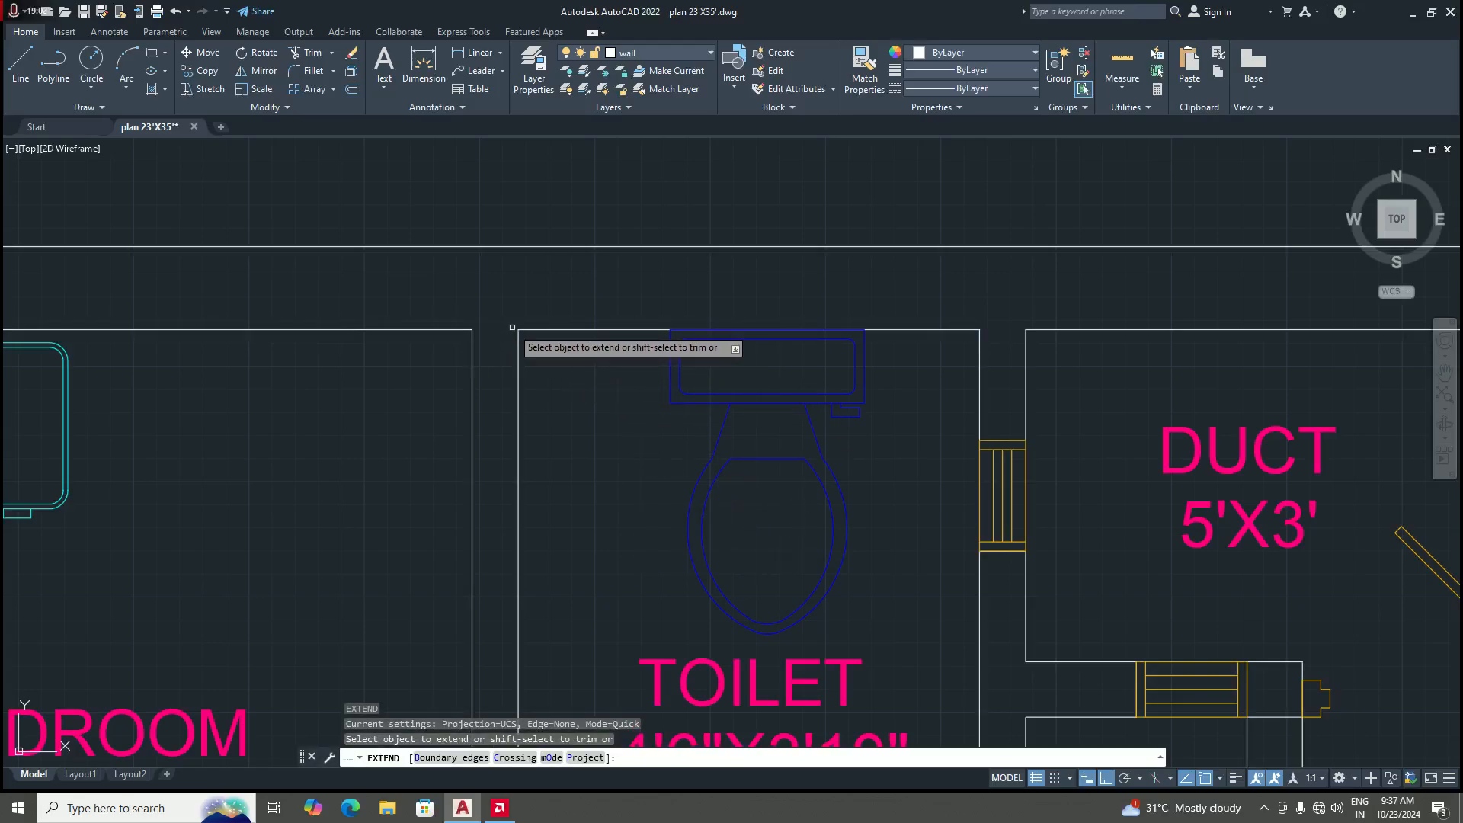
{"action": "left_click", "coordinate": [455, 331]}
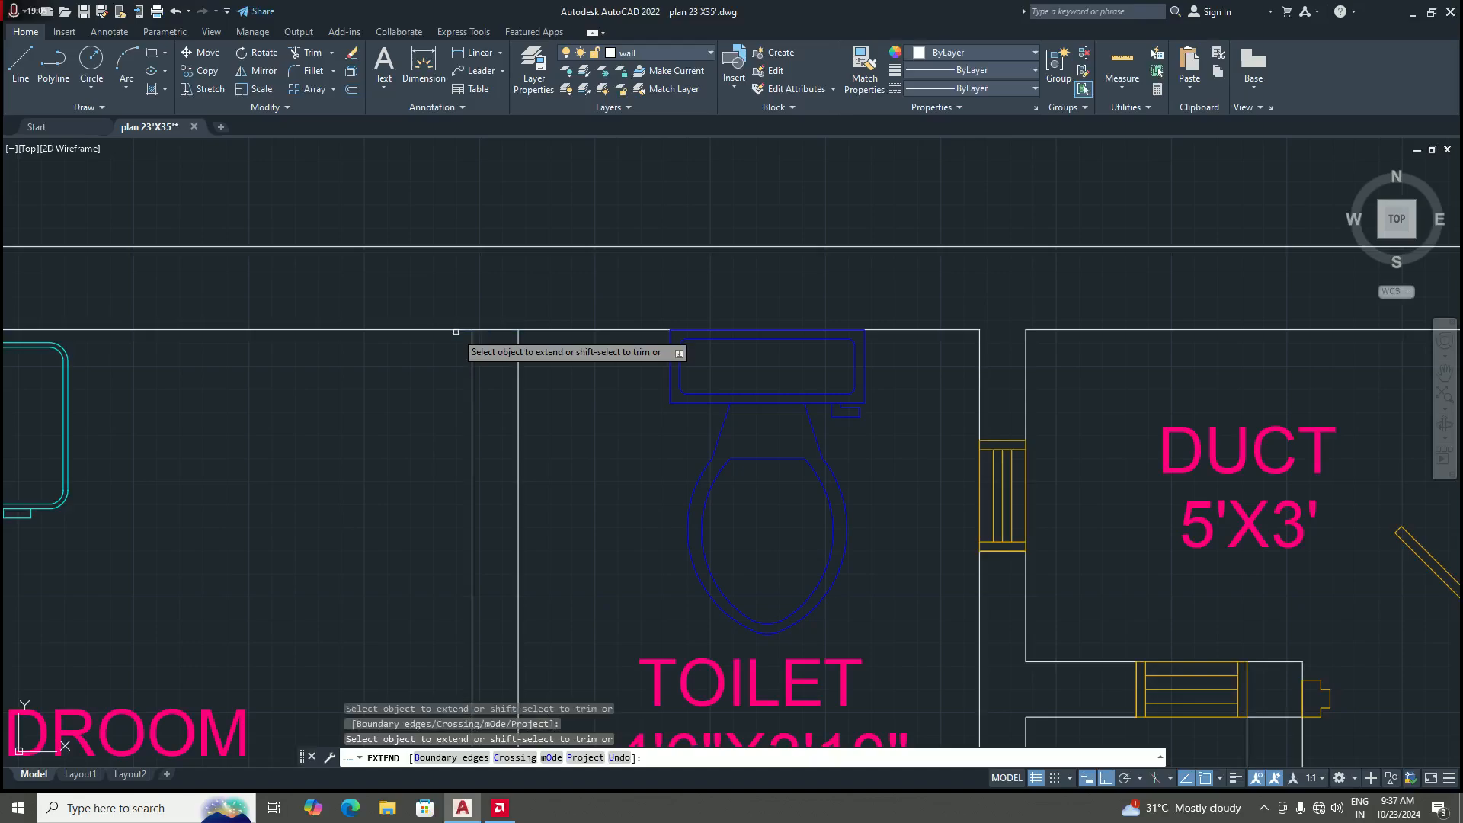
{"action": "scroll", "coordinate": [529, 373], "scroll_direction": "down", "scroll_amount": 4}
{"action": "scroll", "coordinate": [529, 415], "scroll_direction": "up", "scroll_amount": 2}
{"action": "key", "text": "Return"}
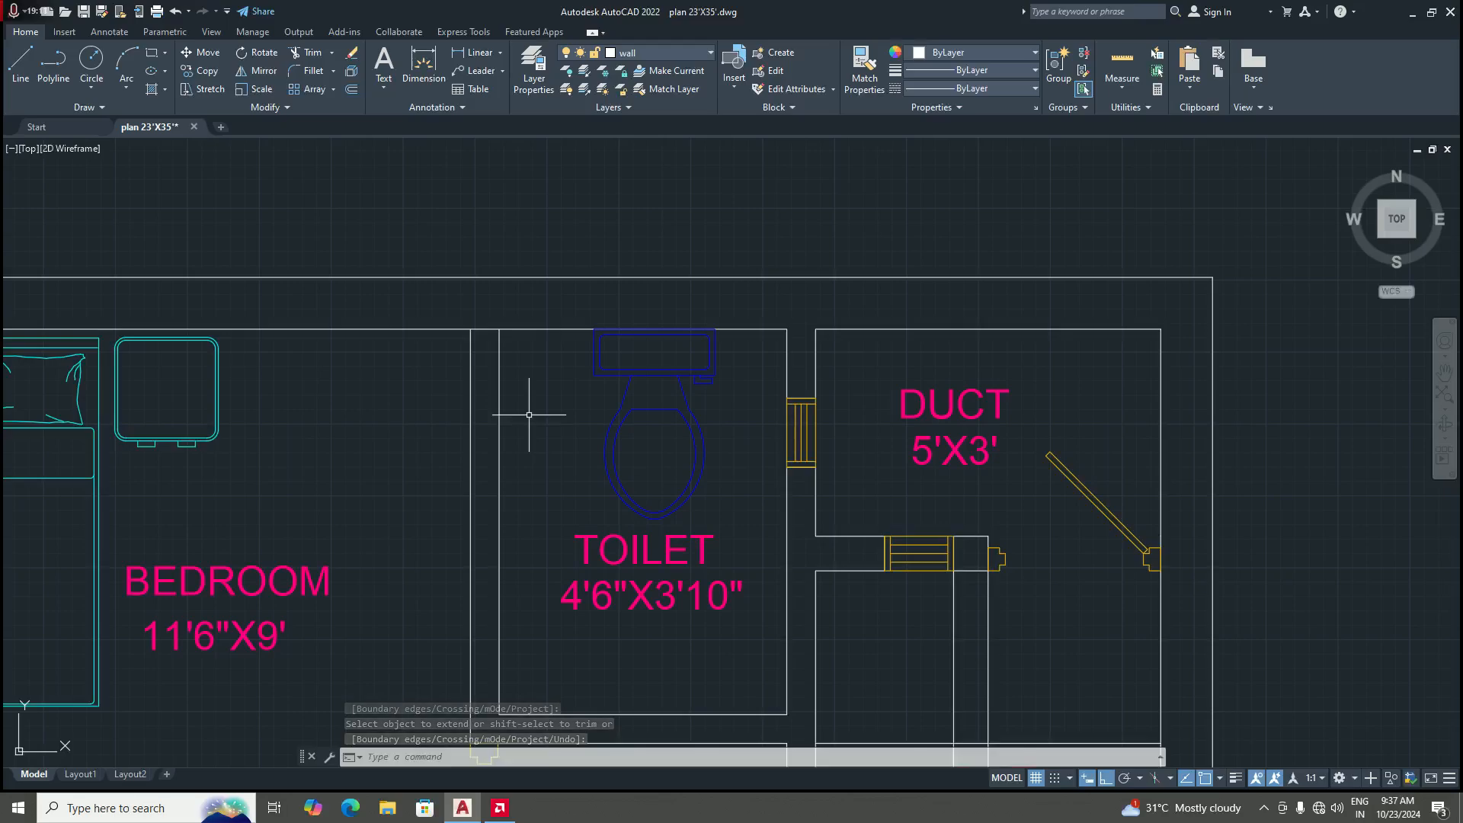
Step: Inspect the extended upper inner wall line of the bedroom by selecting it, and clear the selection
{"action": "scroll", "coordinate": [484, 418], "scroll_direction": "down", "scroll_amount": 4}
{"action": "scroll", "coordinate": [503, 350], "scroll_direction": "up", "scroll_amount": 4}
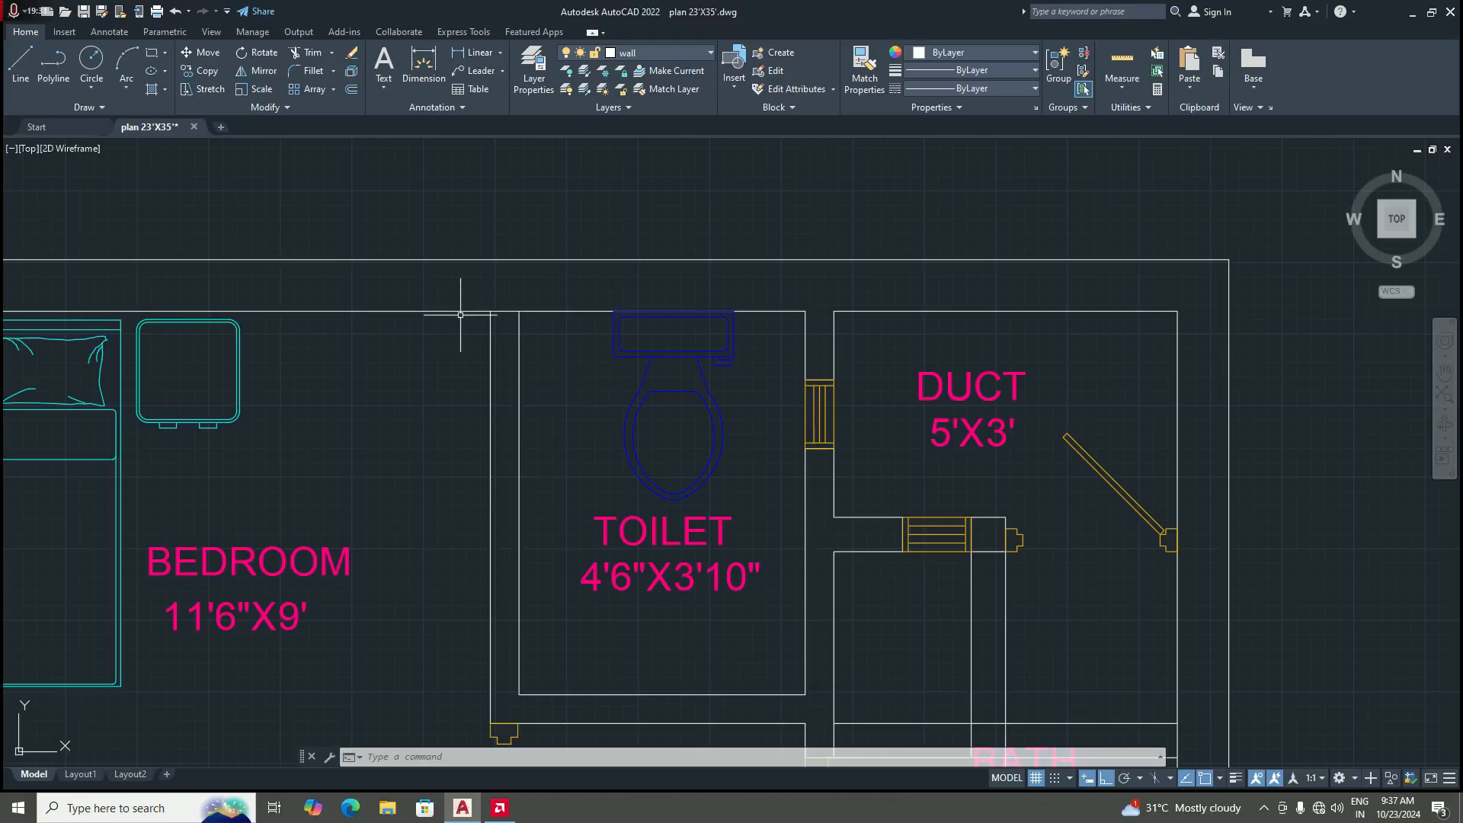
{"action": "scroll", "coordinate": [477, 335], "scroll_direction": "down", "scroll_amount": 3}
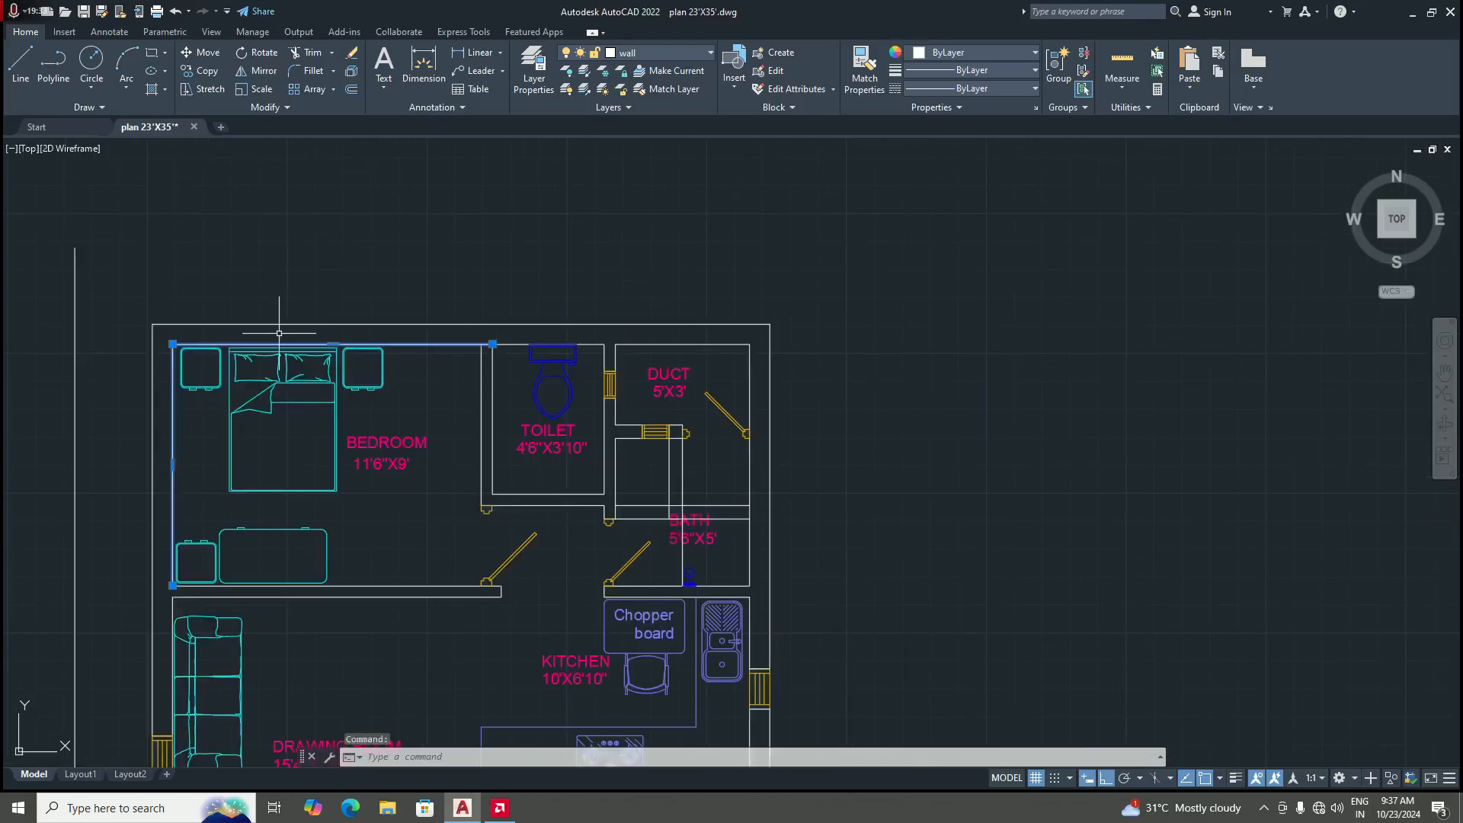
{"action": "left_click", "coordinate": [266, 345]}
{"action": "scroll", "coordinate": [480, 366], "scroll_direction": "up", "scroll_amount": 2}
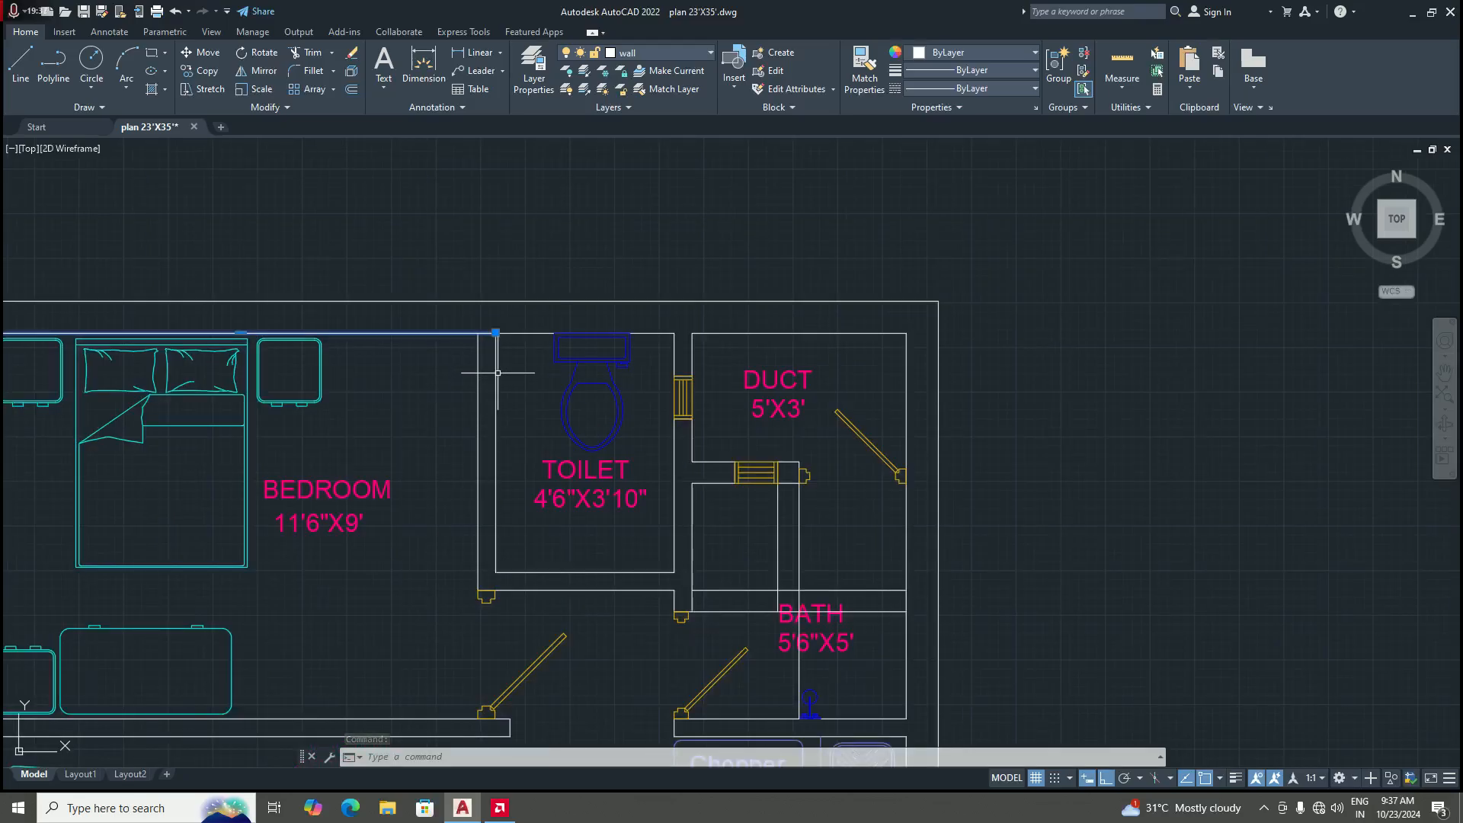
{"action": "key", "text": "Escape"}
{"action": "scroll", "coordinate": [480, 374], "scroll_direction": "down", "scroll_amount": 3}
{"action": "scroll", "coordinate": [461, 370], "scroll_direction": "up", "scroll_amount": 3}
{"action": "scroll", "coordinate": [461, 370], "scroll_direction": "down", "scroll_amount": 2}
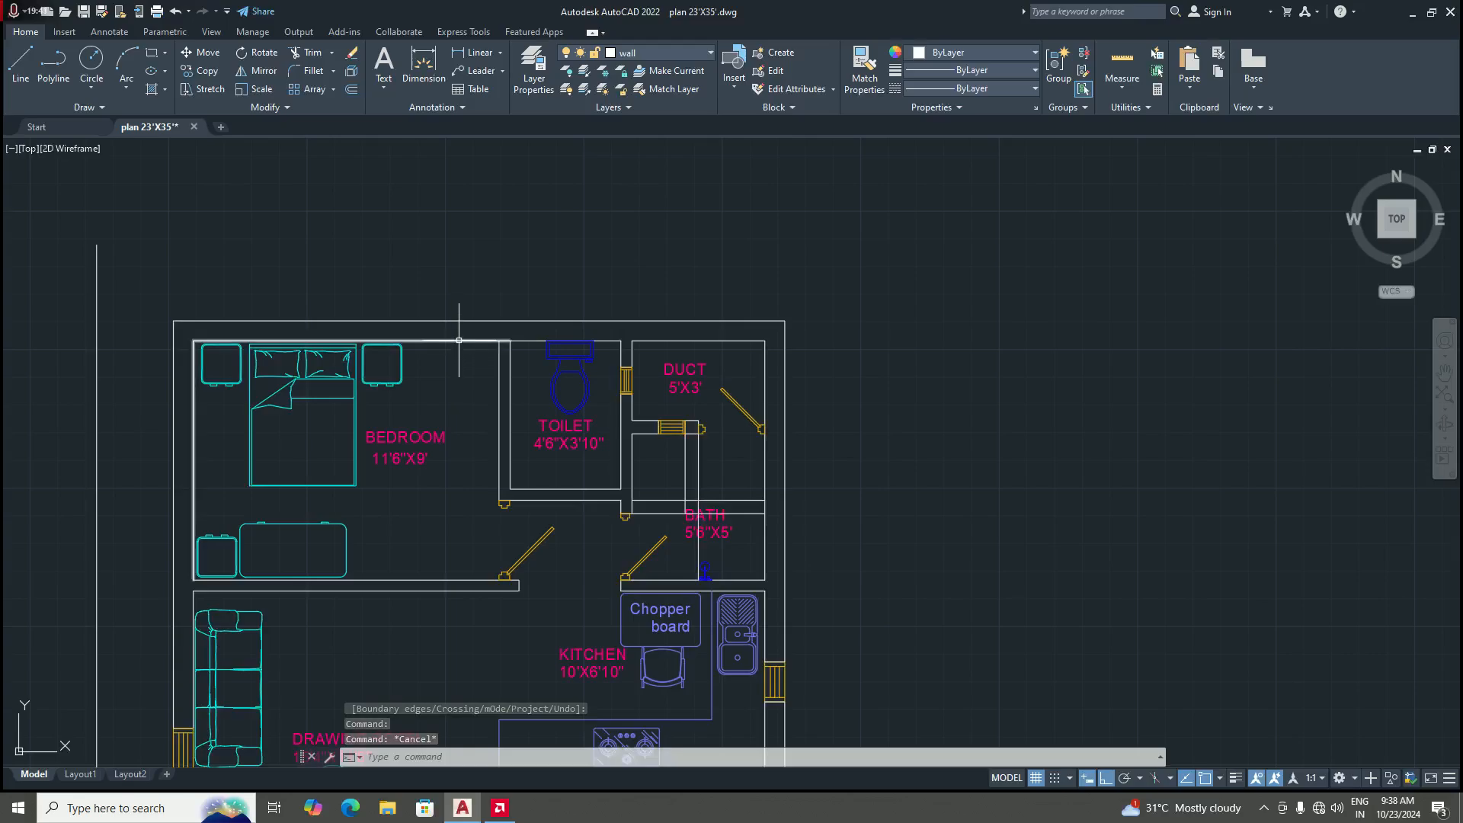
{"action": "left_click", "coordinate": [456, 341]}
{"action": "scroll", "coordinate": [198, 479], "scroll_direction": "up", "scroll_amount": 2}
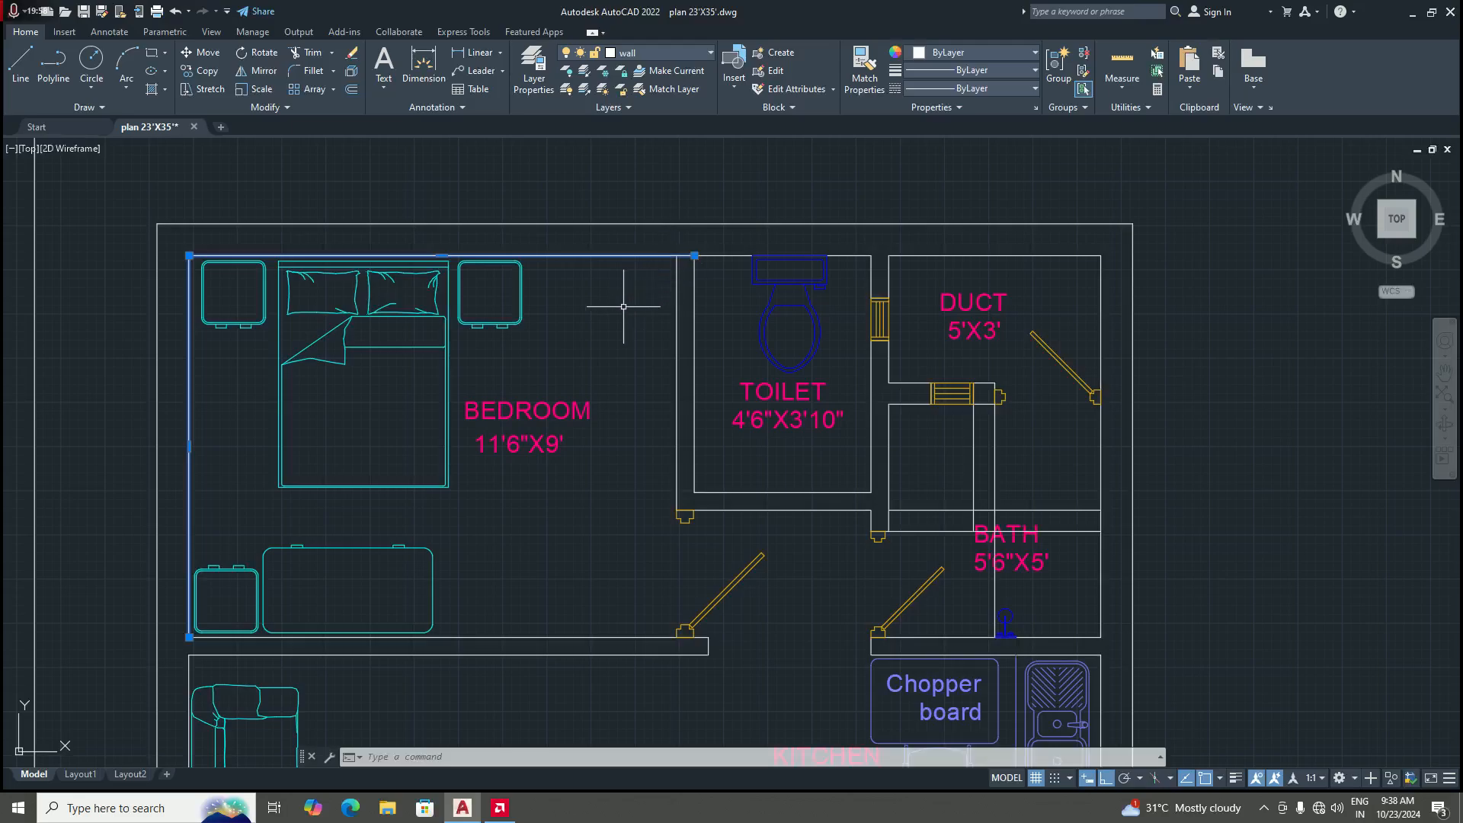
{"action": "key", "text": "Escape"}
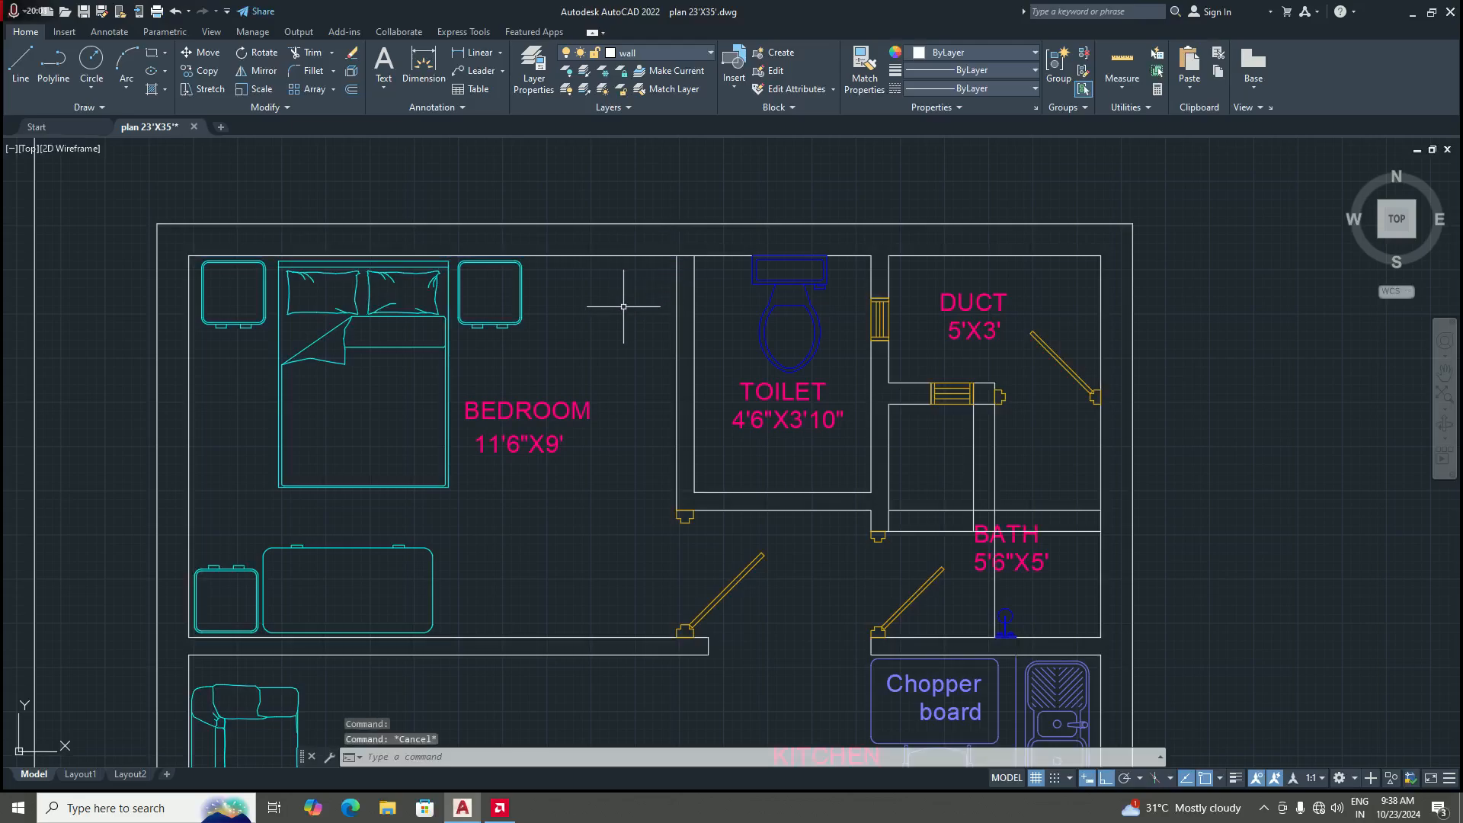
Step: Start a line by the plan's upper-right outer corner and check whether the Extension object snap is enabled
{"action": "scroll", "coordinate": [609, 263], "scroll_direction": "down", "scroll_amount": 3}
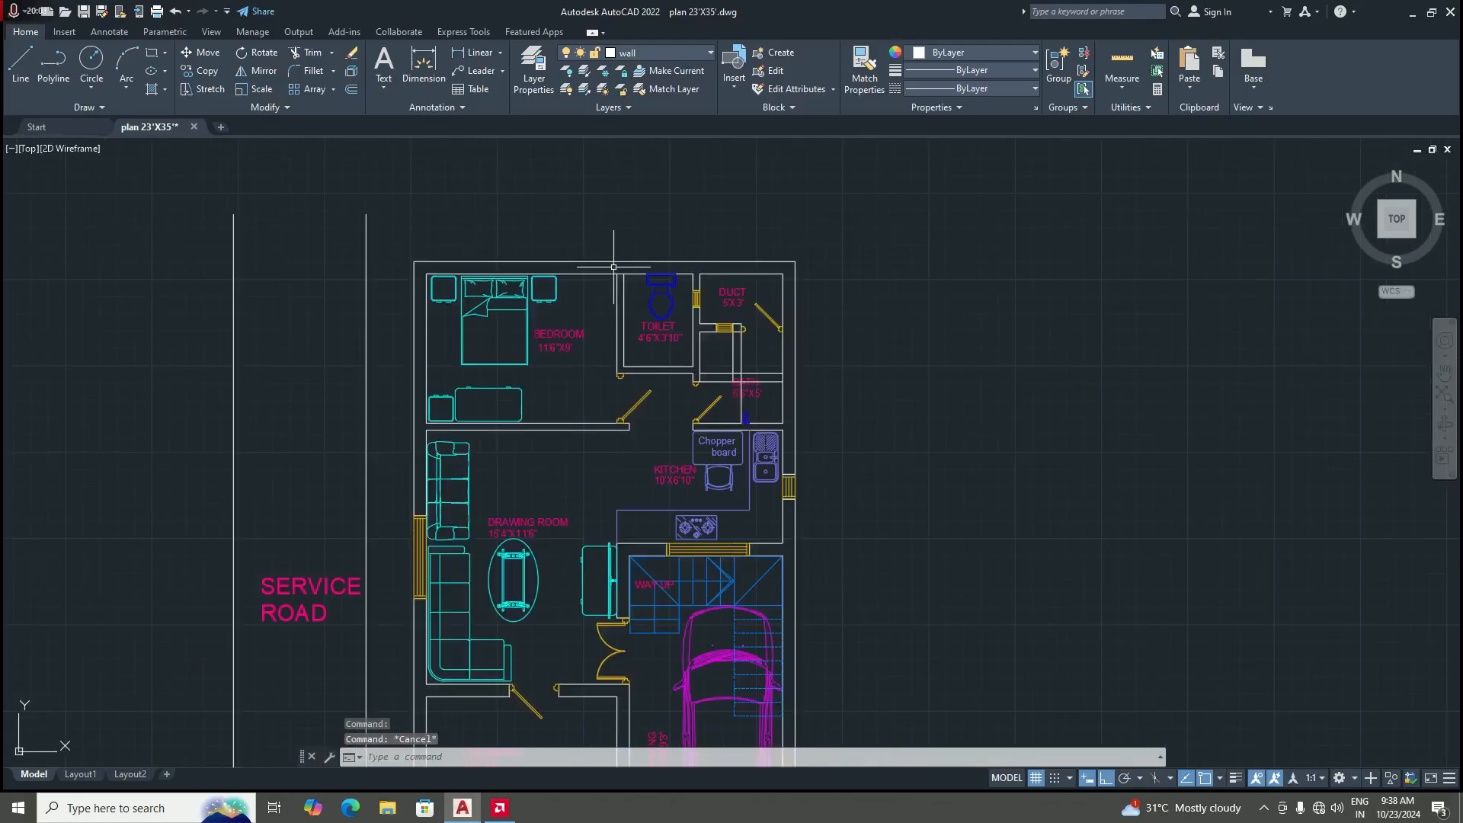
{"action": "scroll", "coordinate": [618, 266], "scroll_direction": "up", "scroll_amount": 3}
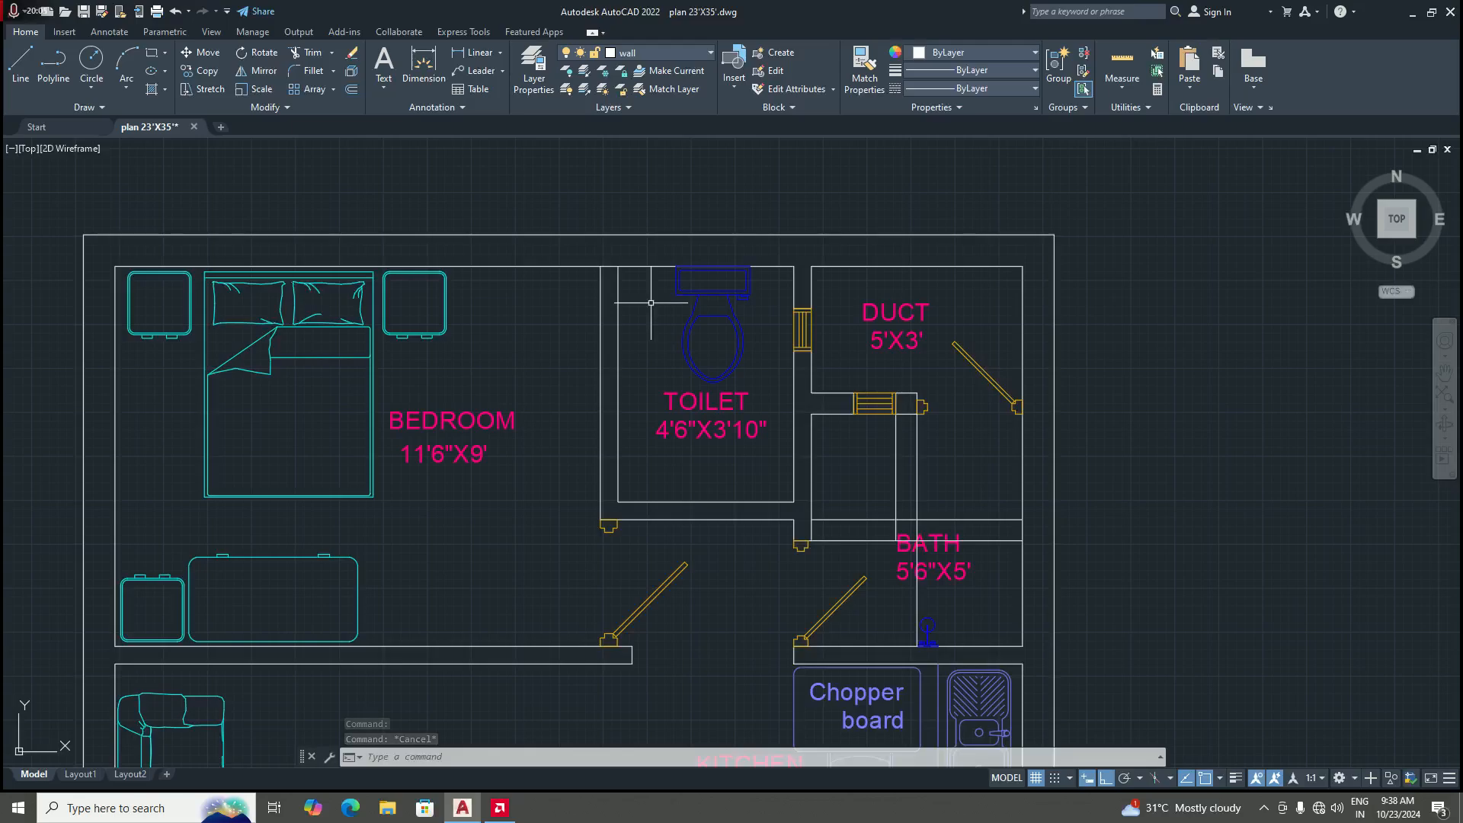
{"action": "scroll", "coordinate": [628, 295], "scroll_direction": "up", "scroll_amount": 2}
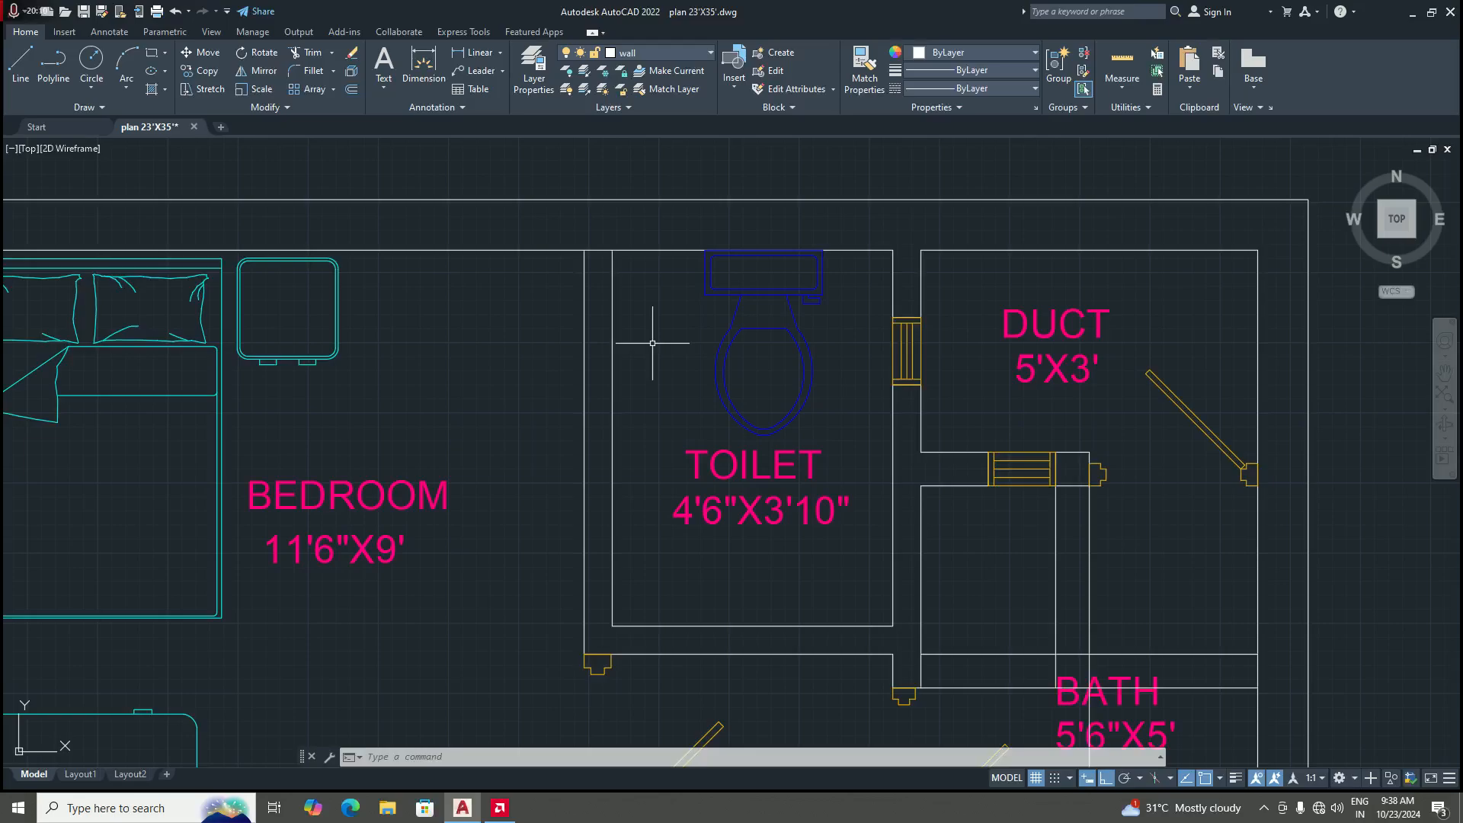
{"action": "type", "text": "L"}
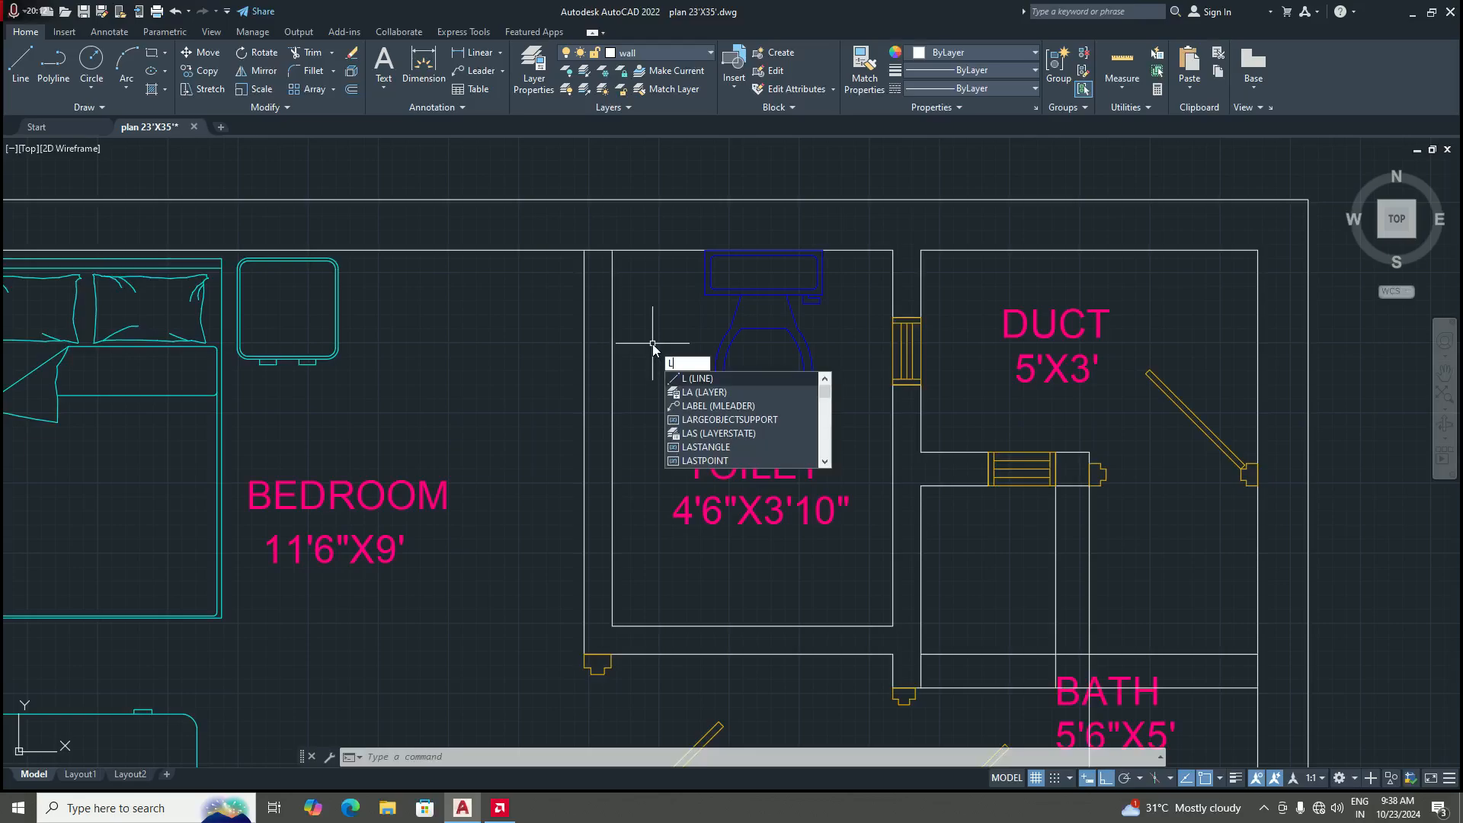
{"action": "key", "text": "Return"}
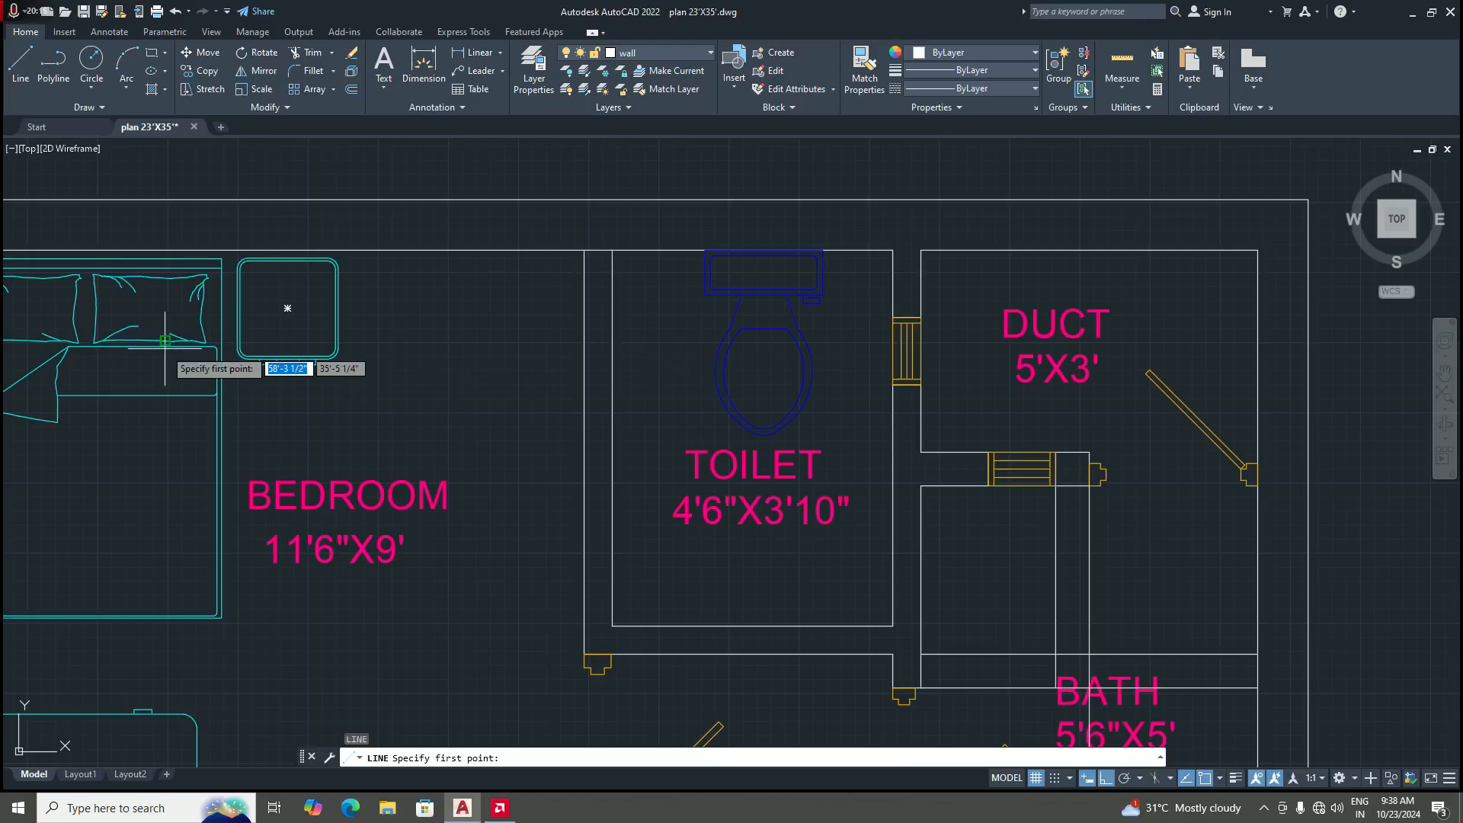
{"action": "scroll", "coordinate": [147, 367], "scroll_direction": "down", "scroll_amount": 5}
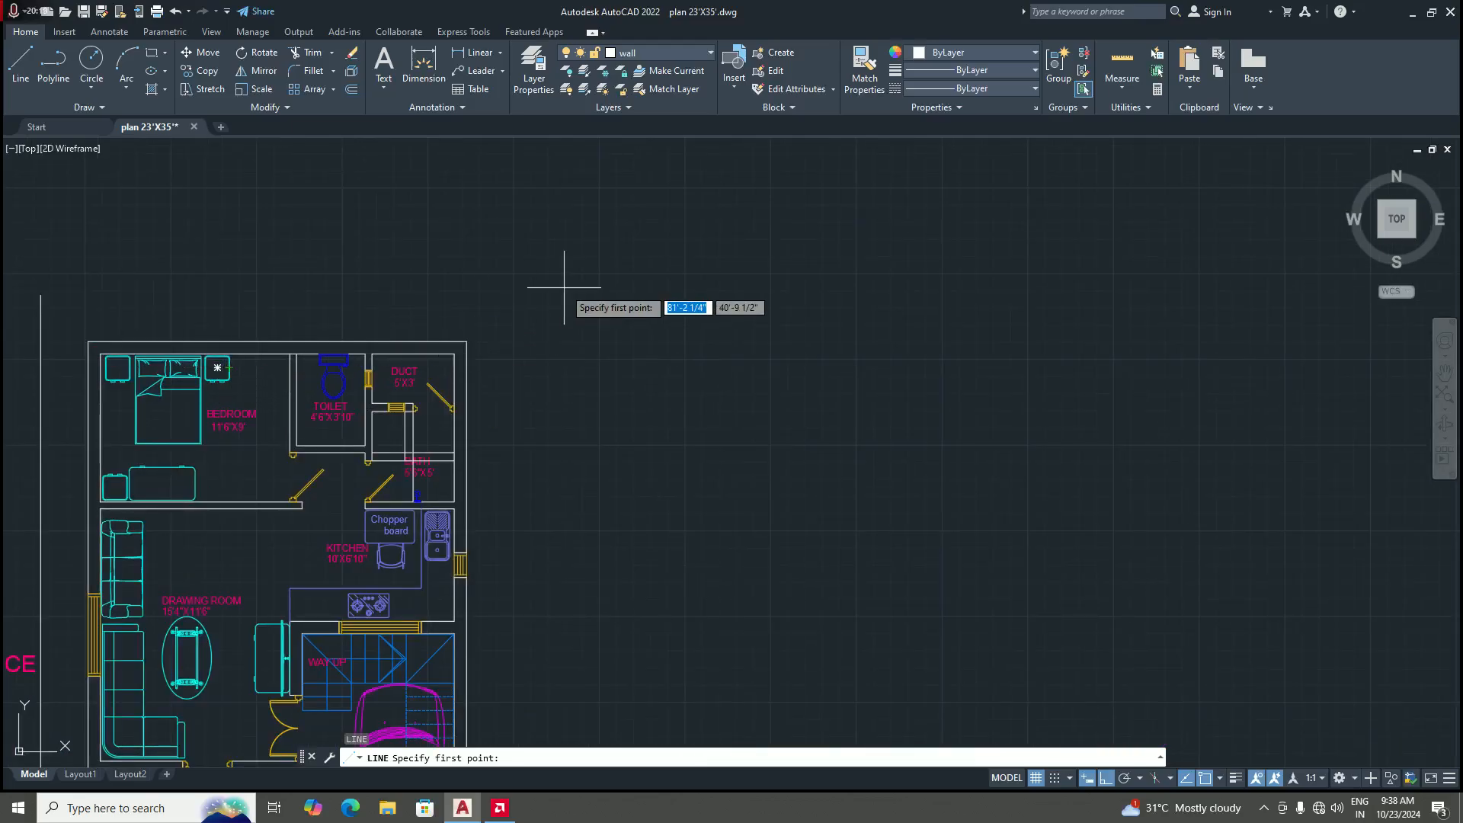
{"action": "scroll", "coordinate": [488, 341], "scroll_direction": "up", "scroll_amount": 2}
{"action": "scroll", "coordinate": [503, 341], "scroll_direction": "down", "scroll_amount": 3}
{"action": "scroll", "coordinate": [490, 336], "scroll_direction": "up", "scroll_amount": 6}
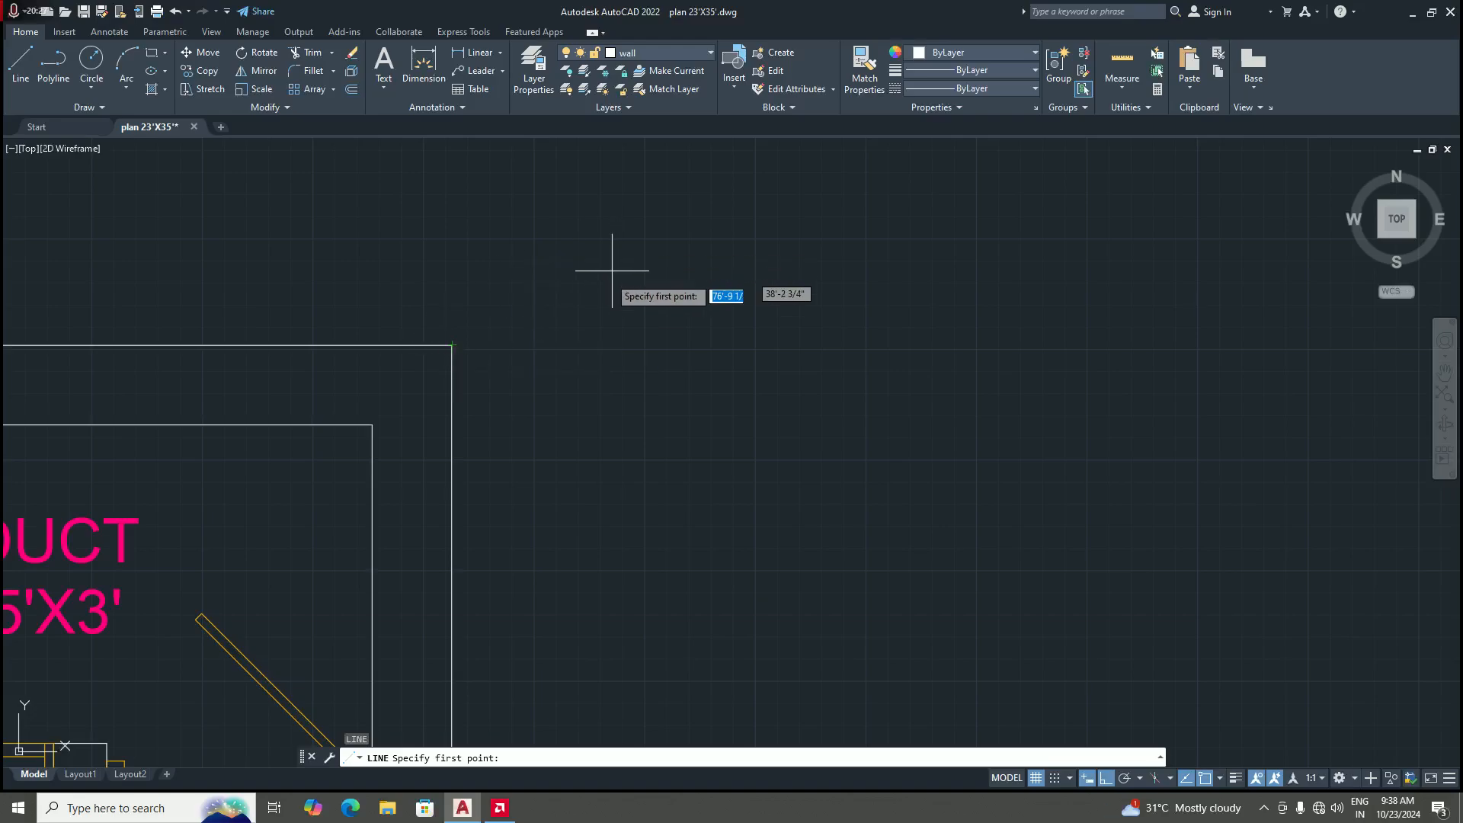
{"action": "scroll", "coordinate": [472, 364], "scroll_direction": "up", "scroll_amount": 2}
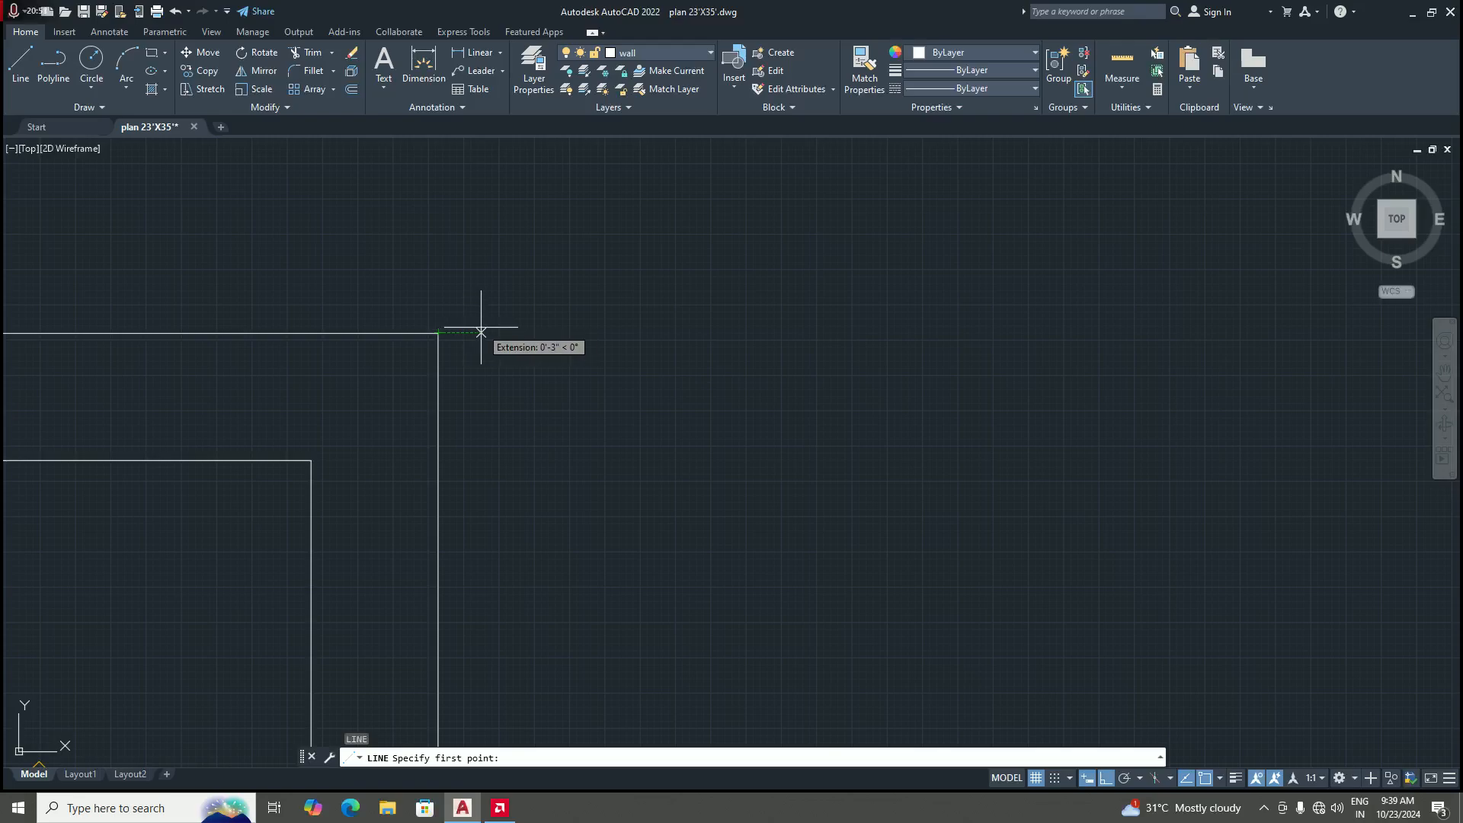
{"action": "left_click", "coordinate": [1223, 778]}
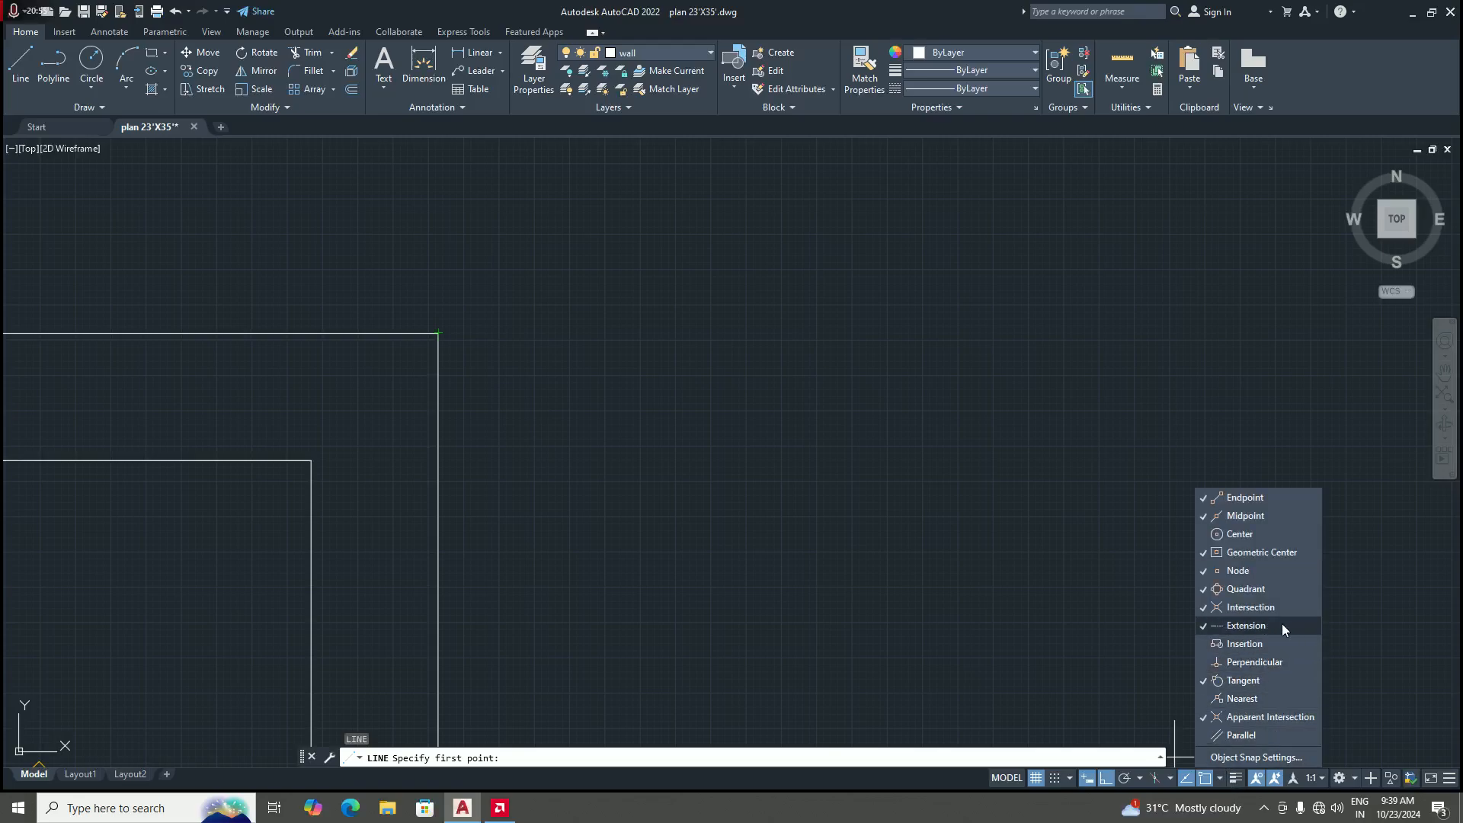
{"action": "left_click", "coordinate": [1222, 778]}
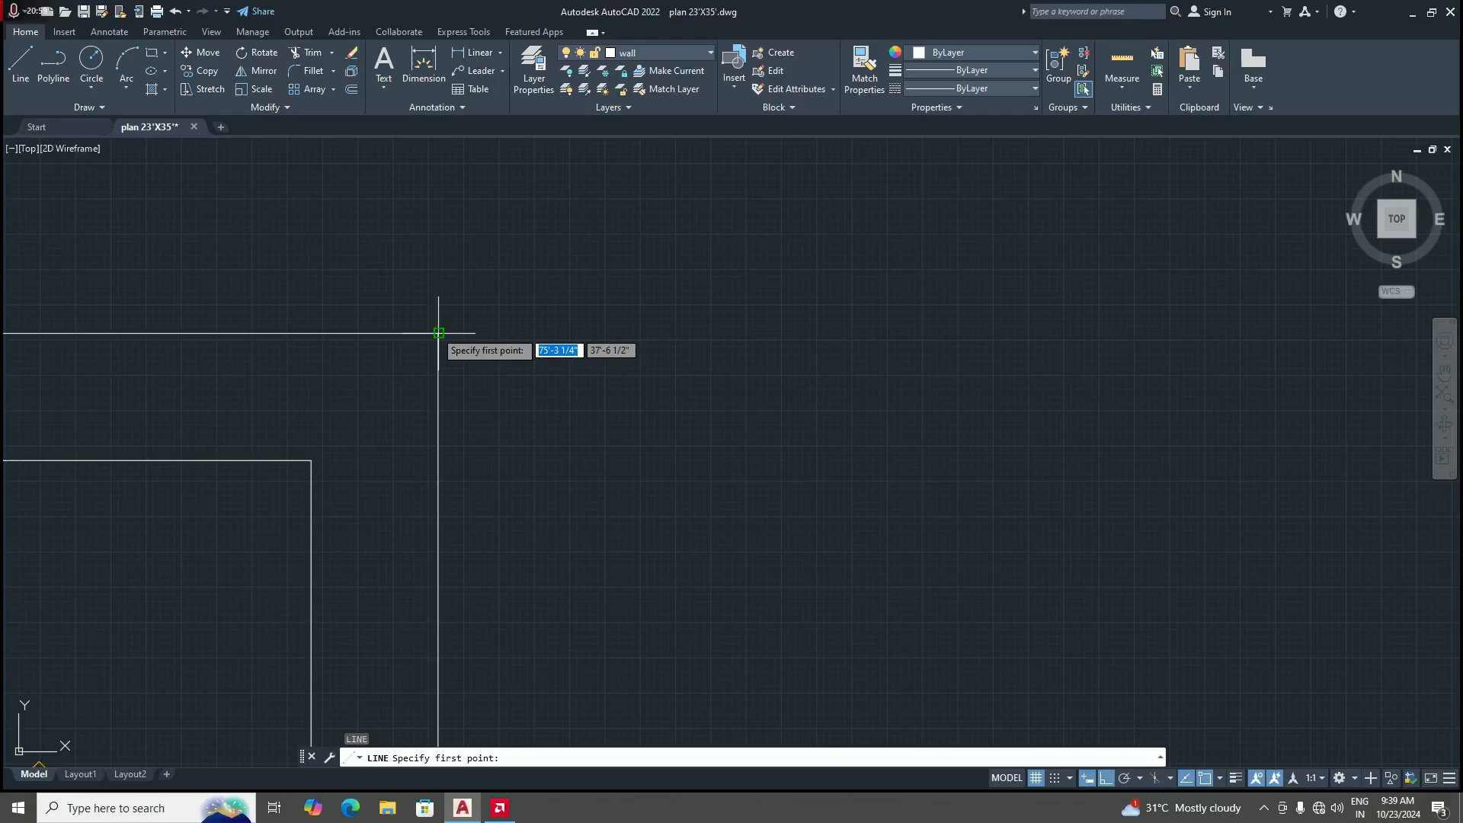
Step: Draw a 2' horizontal line starting 2' to the right of the outer wall's upper-right corner, tracked along its extension
{"action": "scroll", "coordinate": [441, 334], "scroll_direction": "up", "scroll_amount": 4}
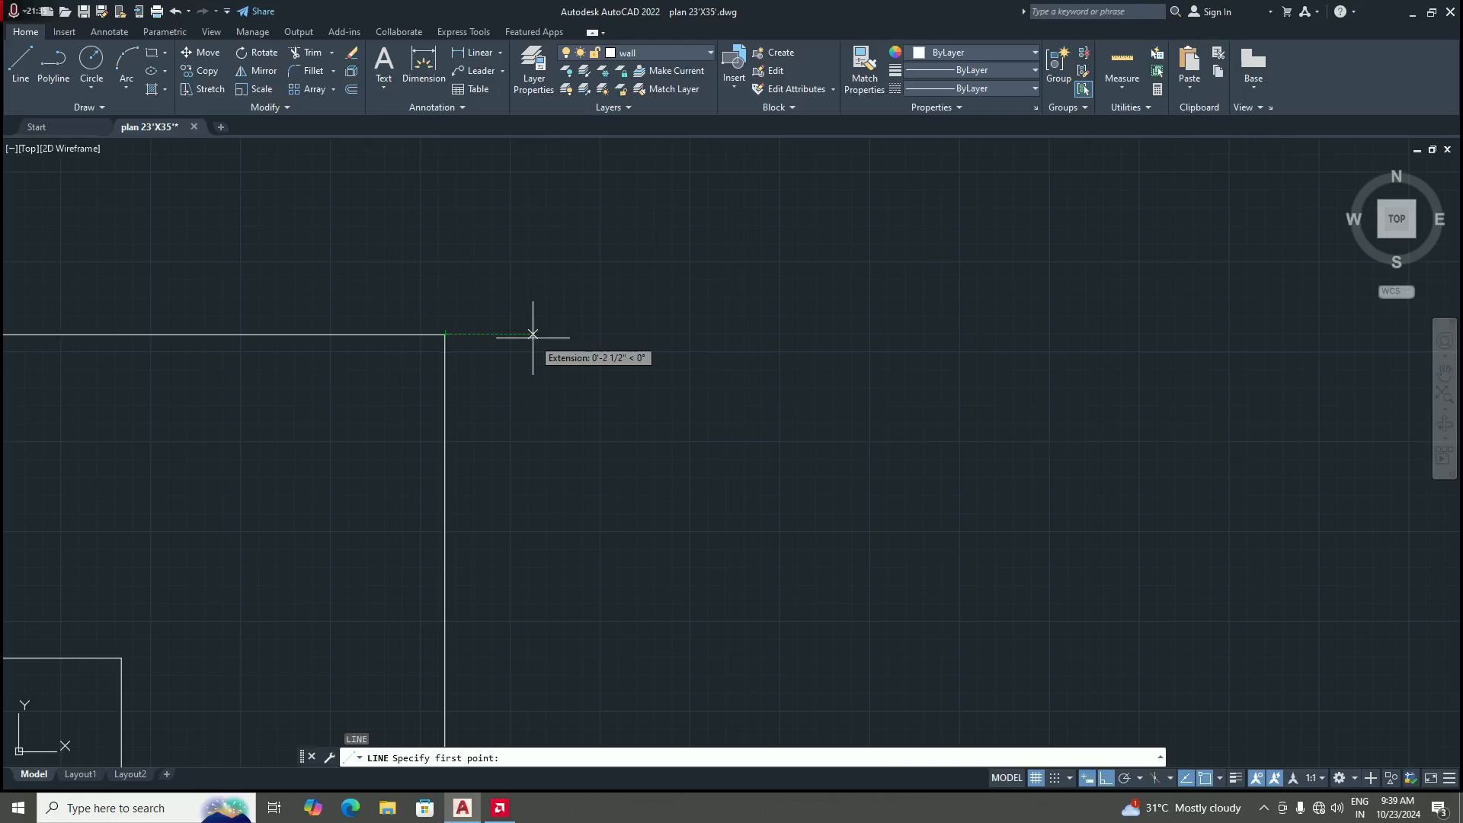
{"action": "type", "text": "2"}
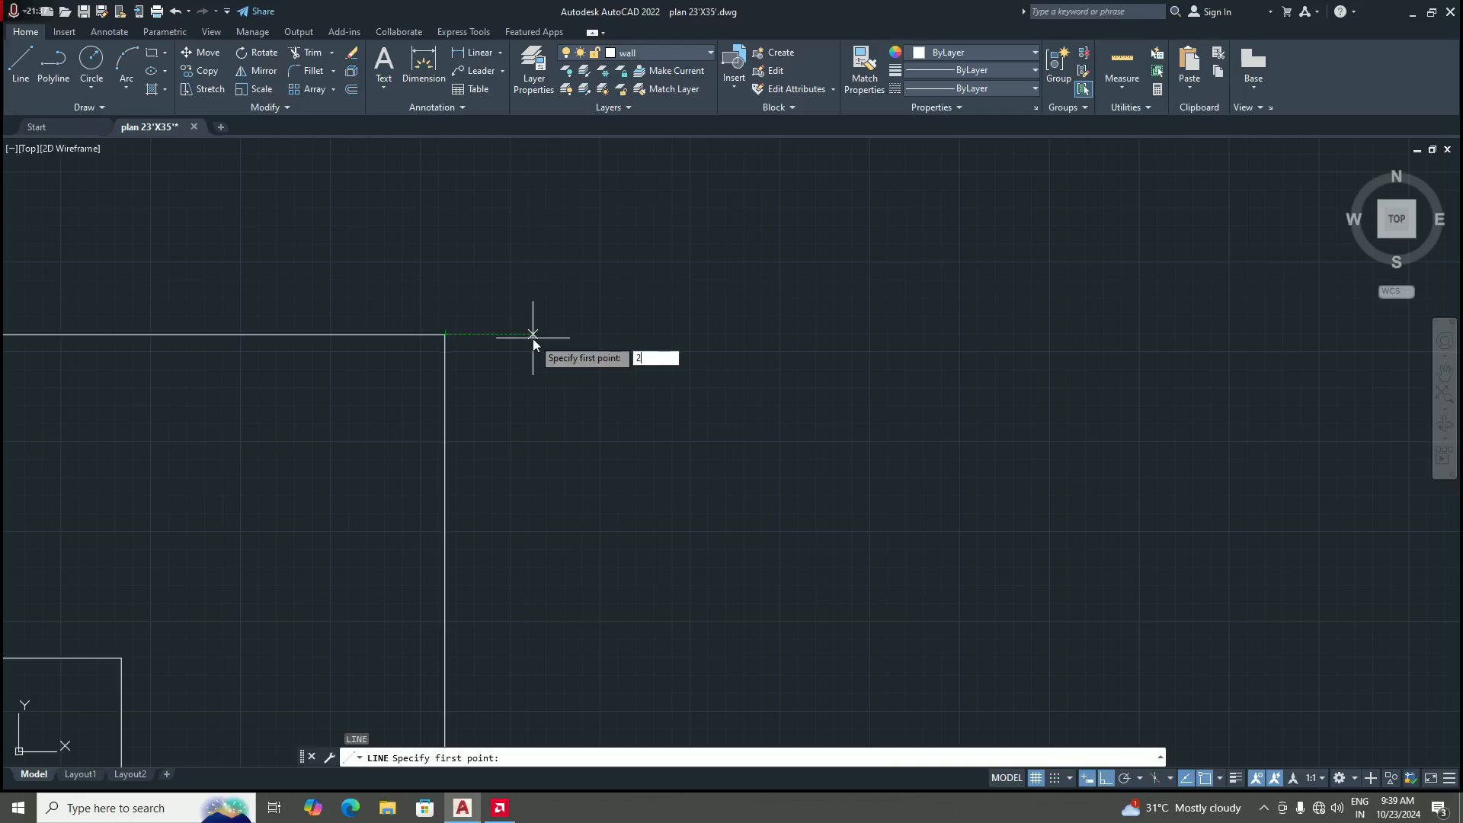
{"action": "type", "text": "'"}
{"action": "key", "text": "Return"}
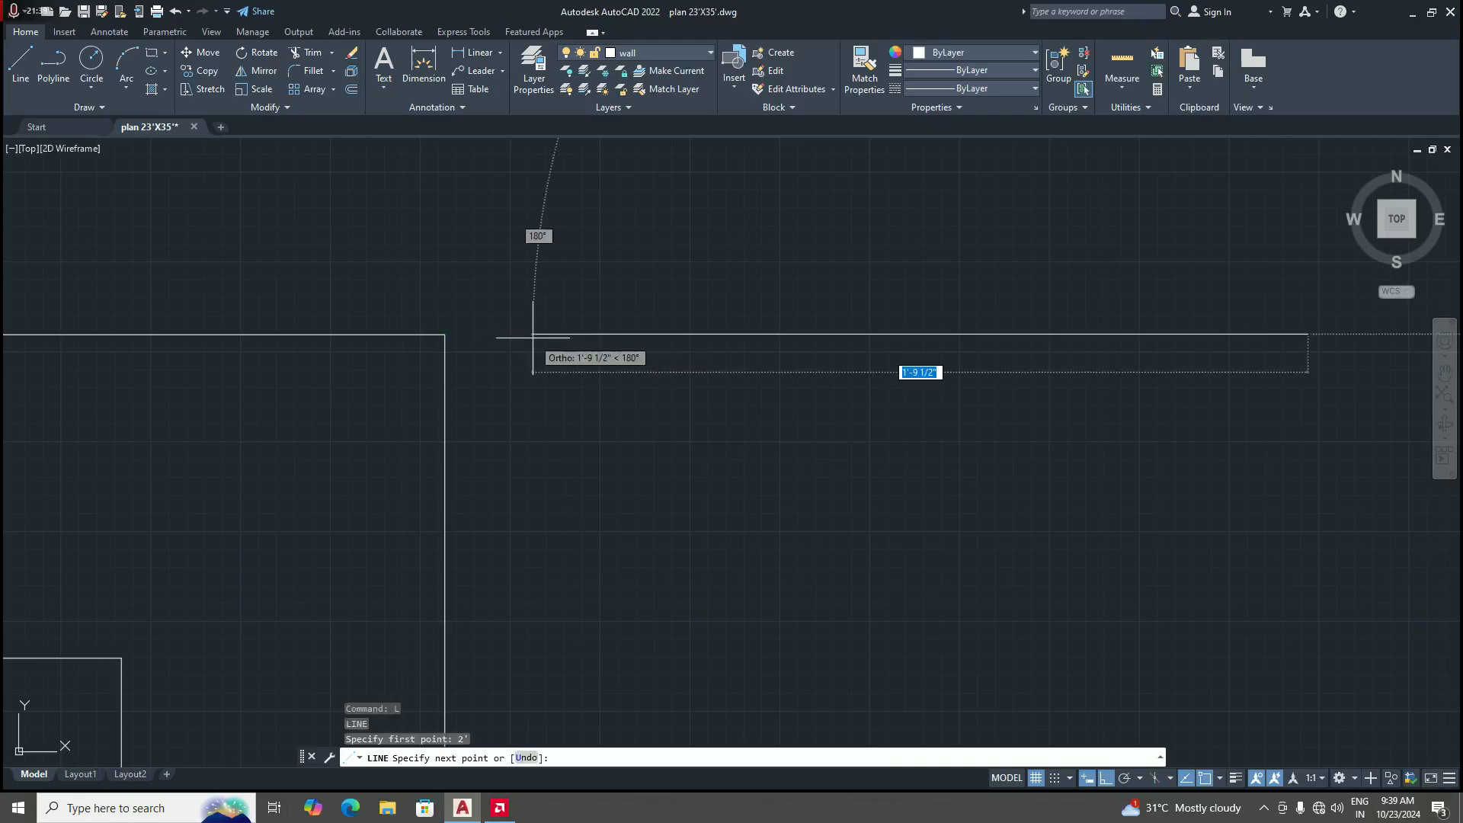
{"action": "scroll", "coordinate": [532, 337], "scroll_direction": "down", "scroll_amount": 6}
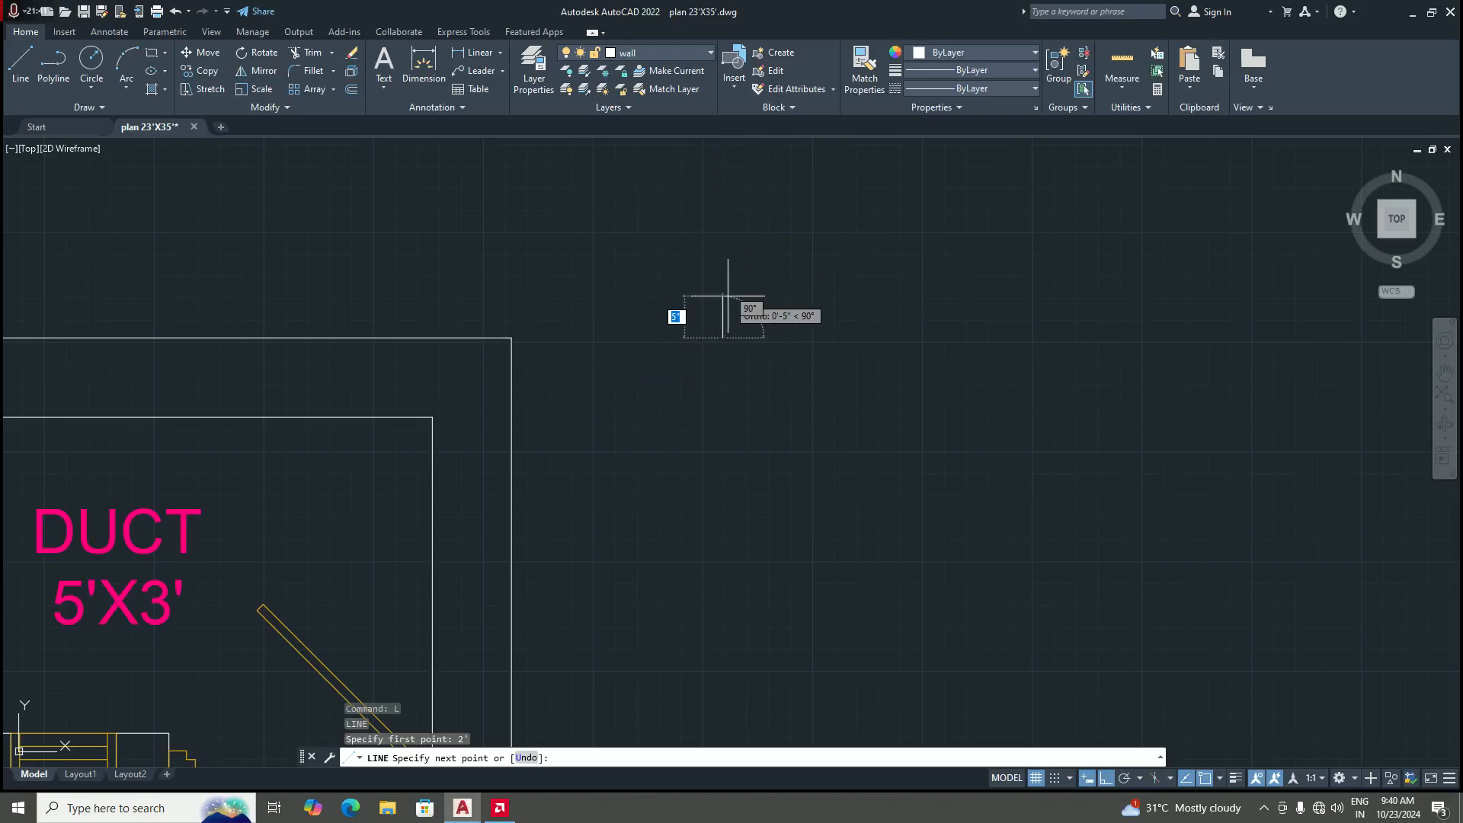
{"action": "scroll", "coordinate": [427, 369], "scroll_direction": "up", "scroll_amount": 2}
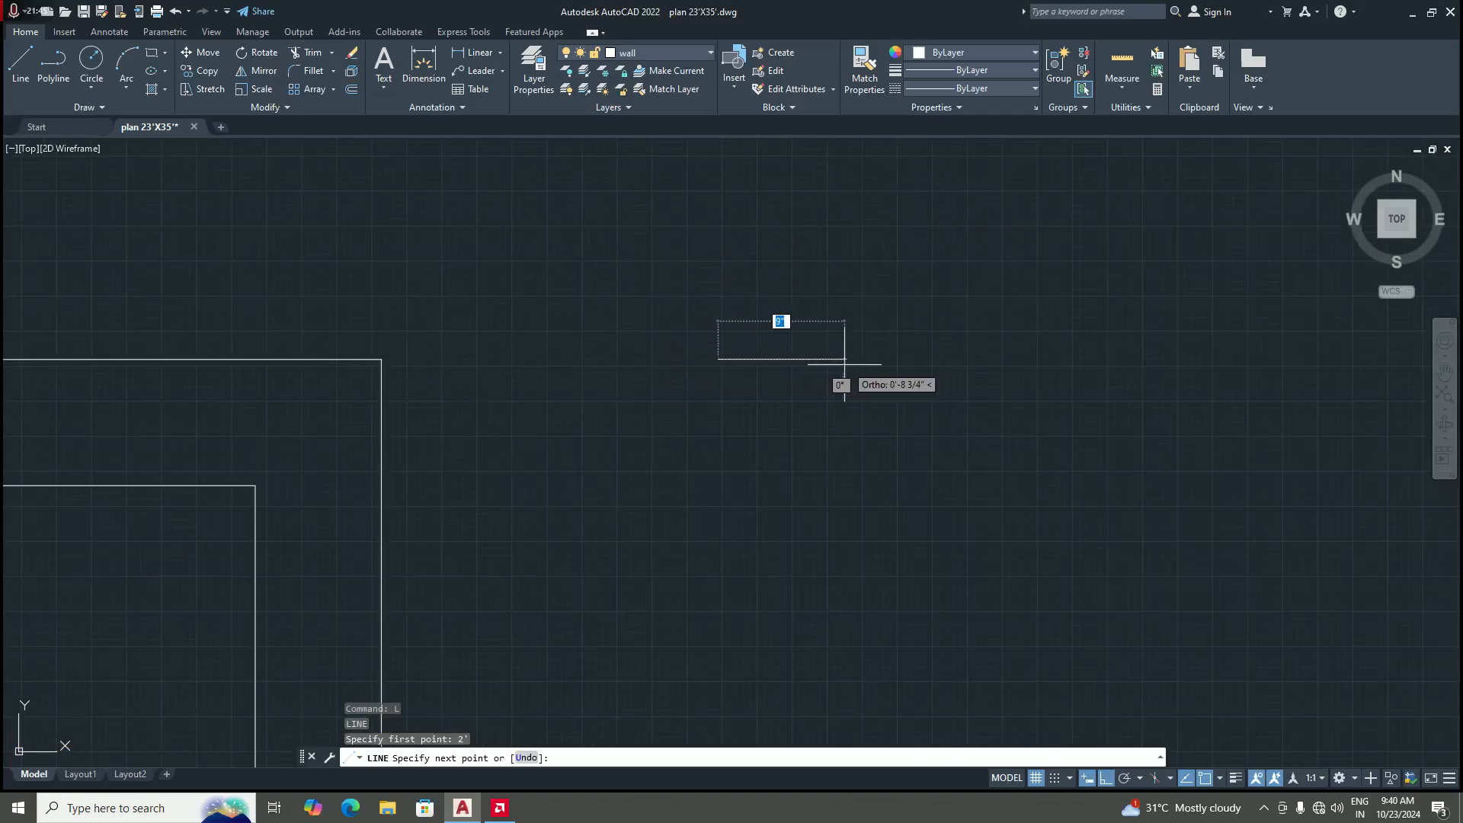
{"action": "type", "text": "2'"}
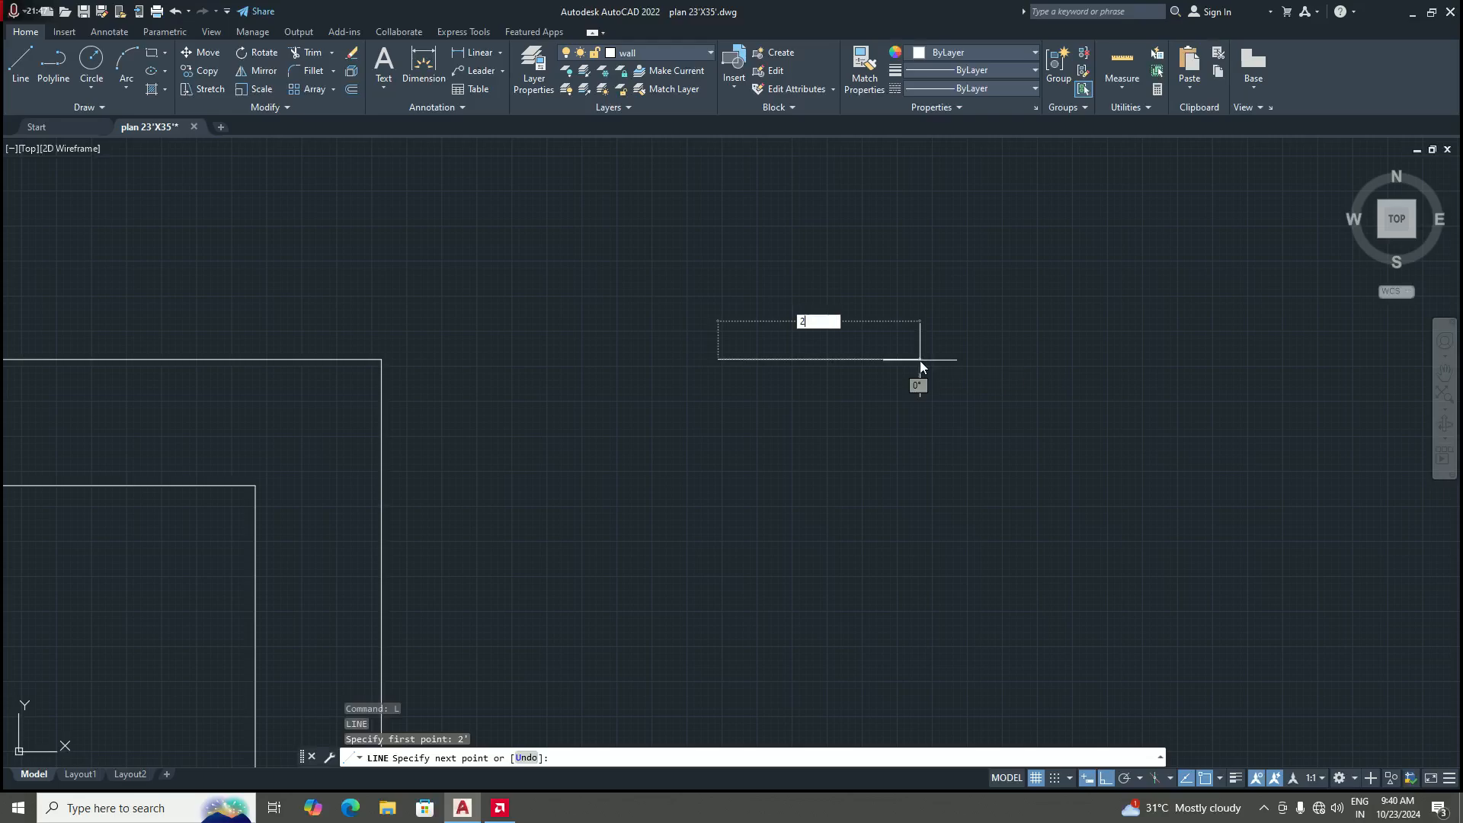
{"action": "key", "text": "Return"}
{"action": "key", "text": "Return"}
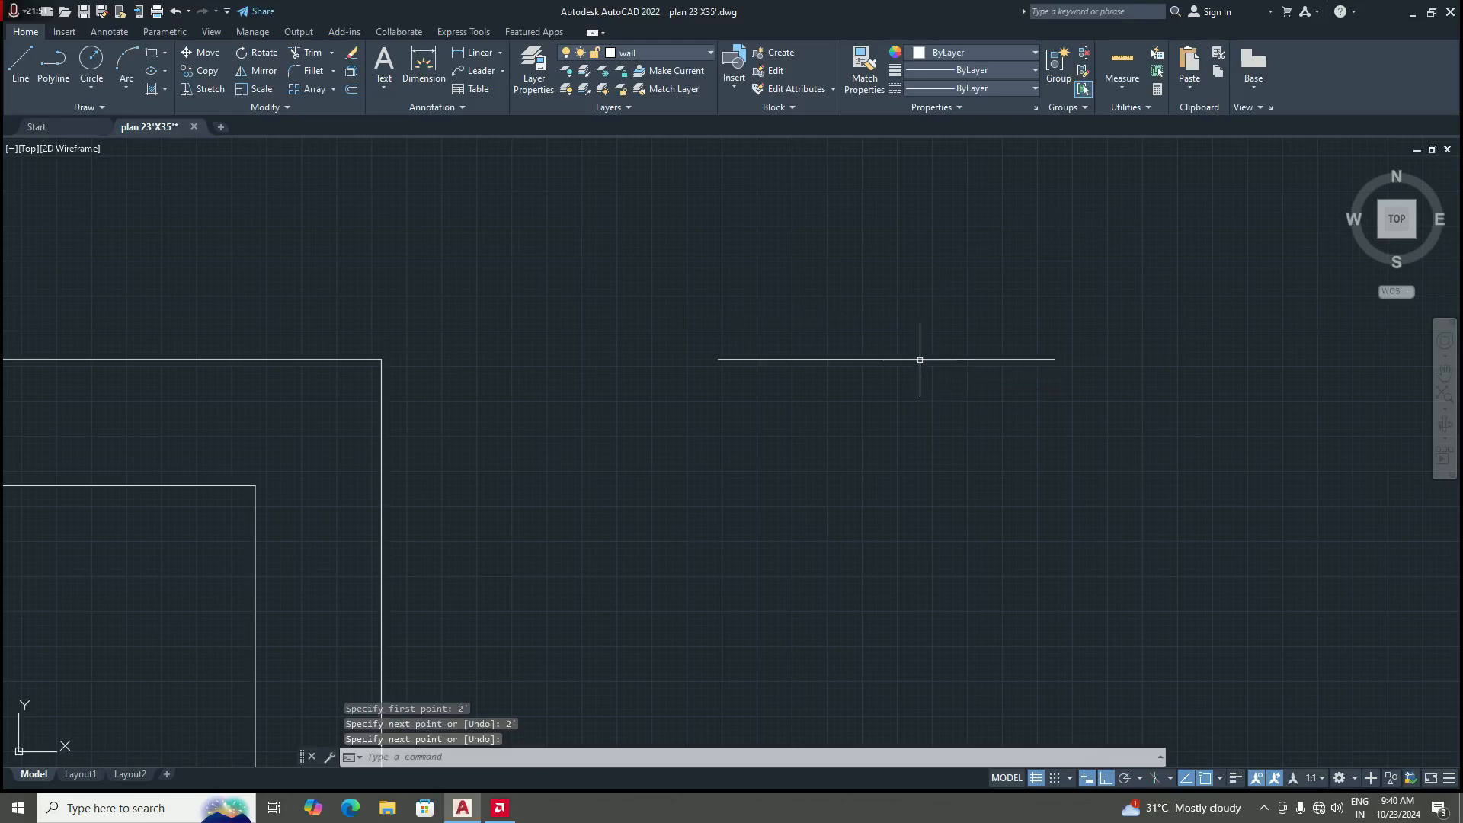
Step: Delete the 2' horizontal line beside the outer wall's upper-right corner
{"action": "scroll", "coordinate": [845, 328], "scroll_direction": "down", "scroll_amount": 3}
{"action": "scroll", "coordinate": [772, 341], "scroll_direction": "up", "scroll_amount": 3}
{"action": "left_click", "coordinate": [771, 339]}
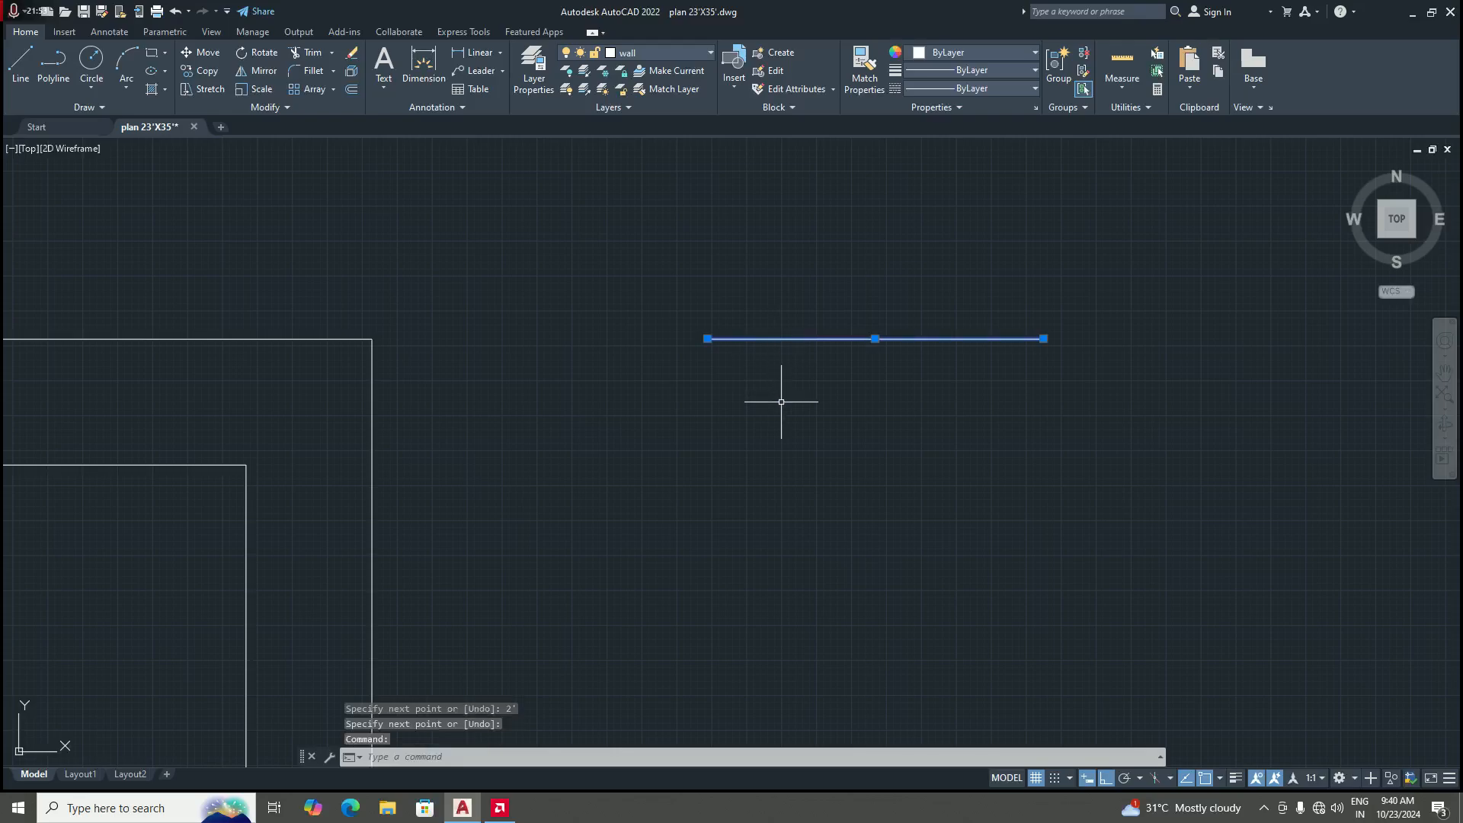
{"action": "key", "text": "Delete"}
{"action": "scroll", "coordinate": [679, 369], "scroll_direction": "down", "scroll_amount": 3}
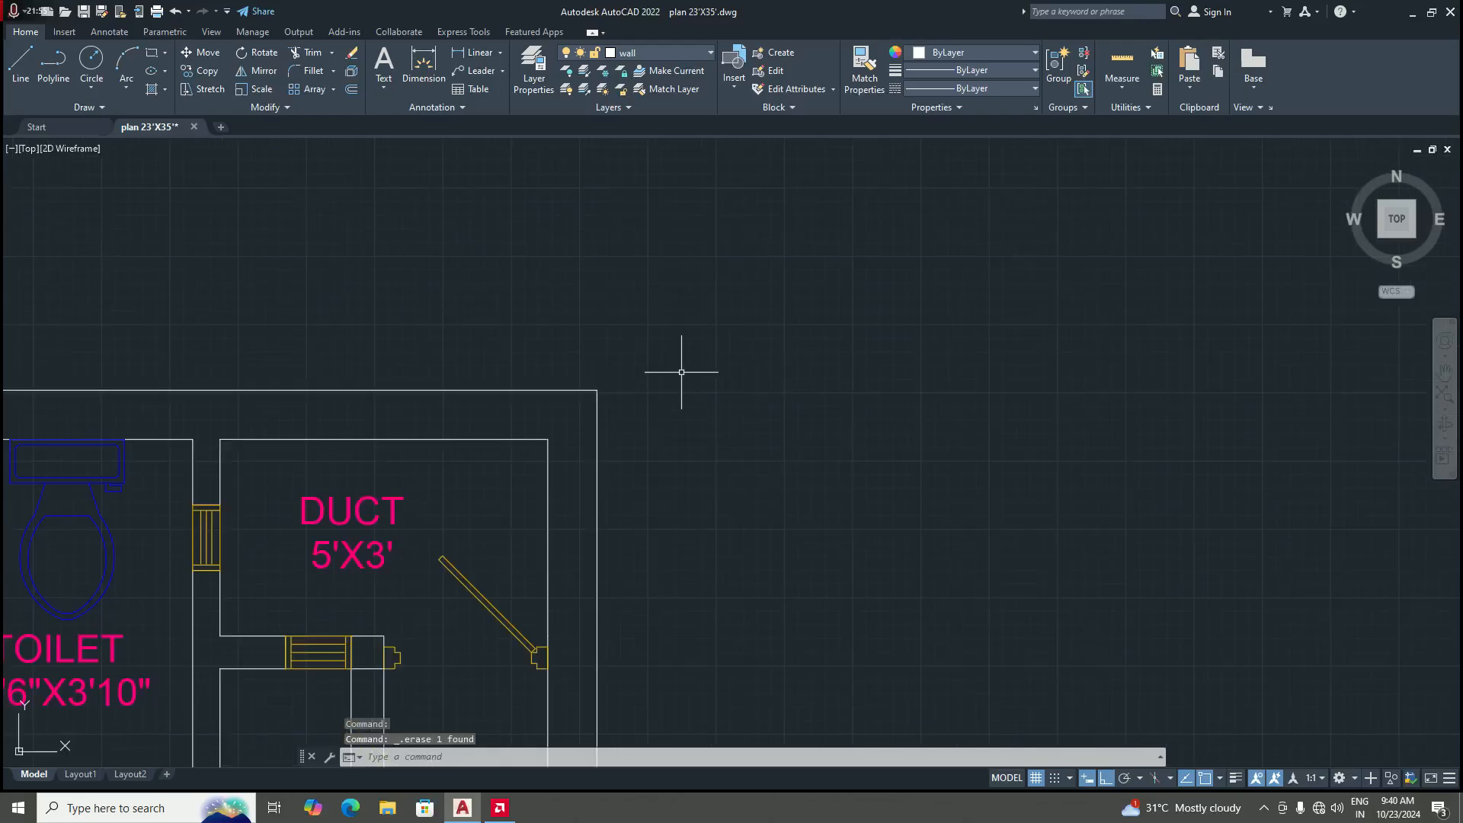
{"action": "scroll", "coordinate": [611, 398], "scroll_direction": "up", "scroll_amount": 3}
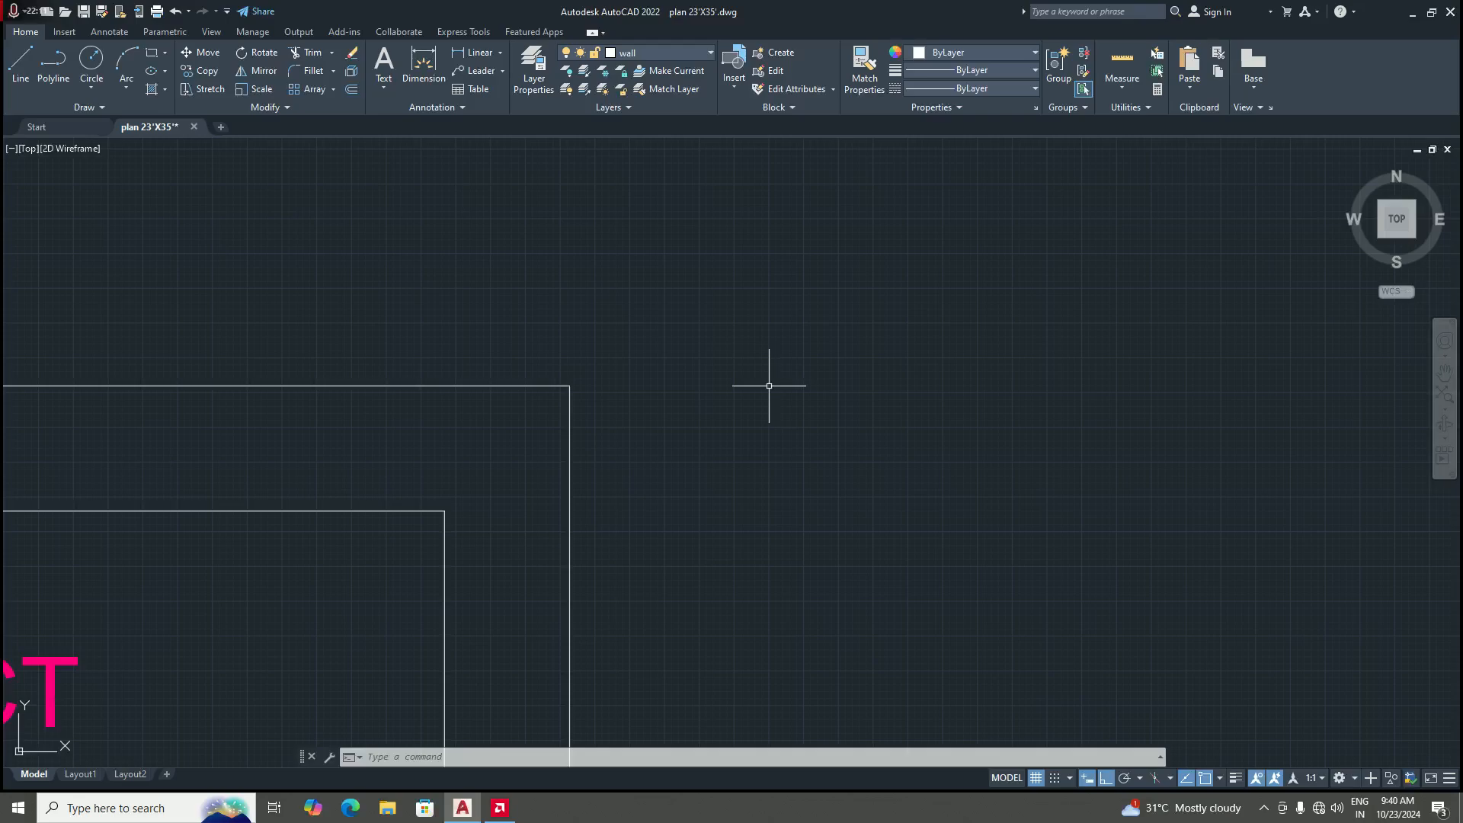
{"action": "scroll", "coordinate": [769, 385], "scroll_direction": "down", "scroll_amount": 5}
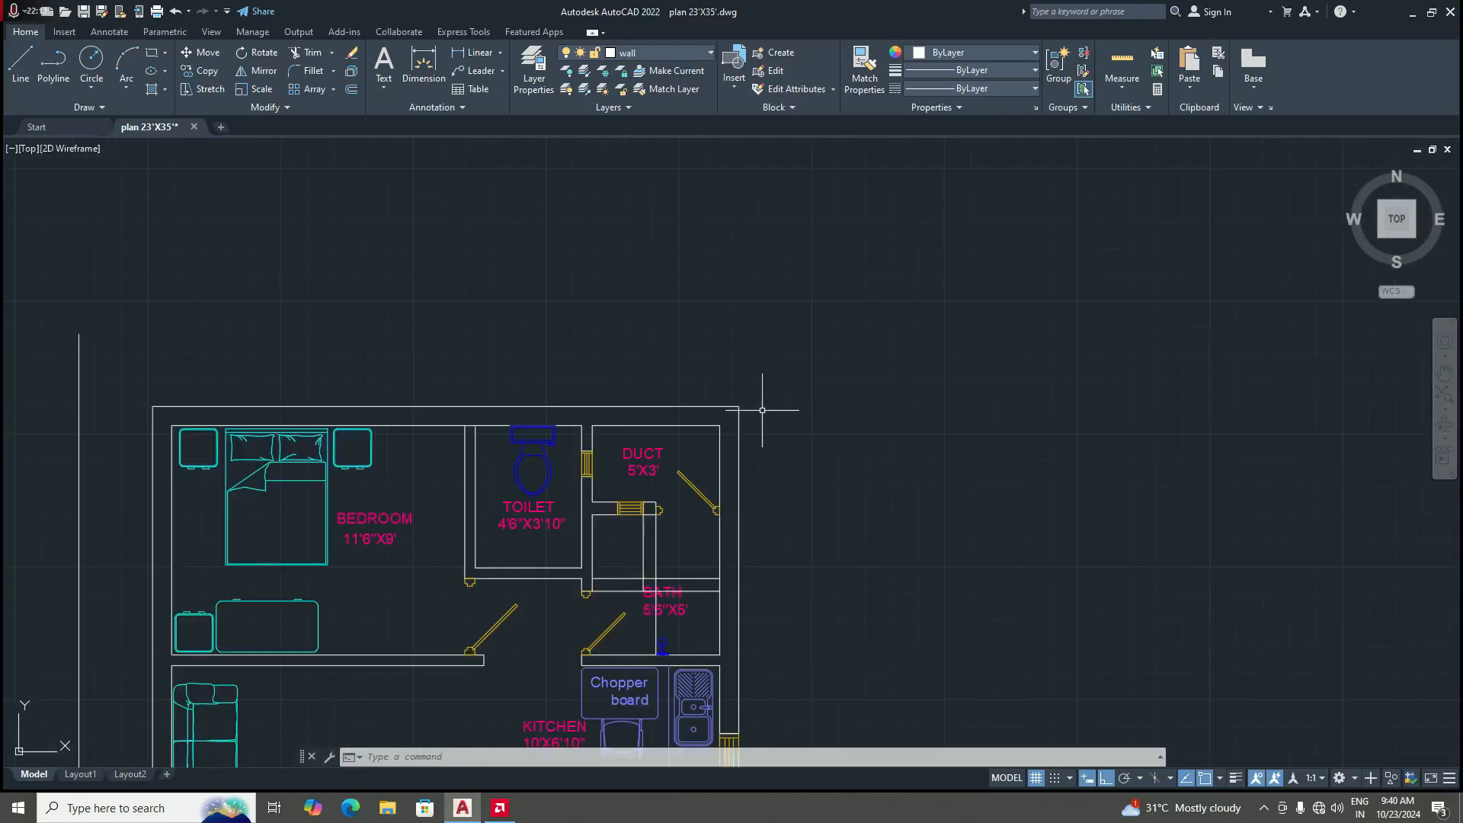
{"action": "scroll", "coordinate": [462, 411], "scroll_direction": "up", "scroll_amount": 6}
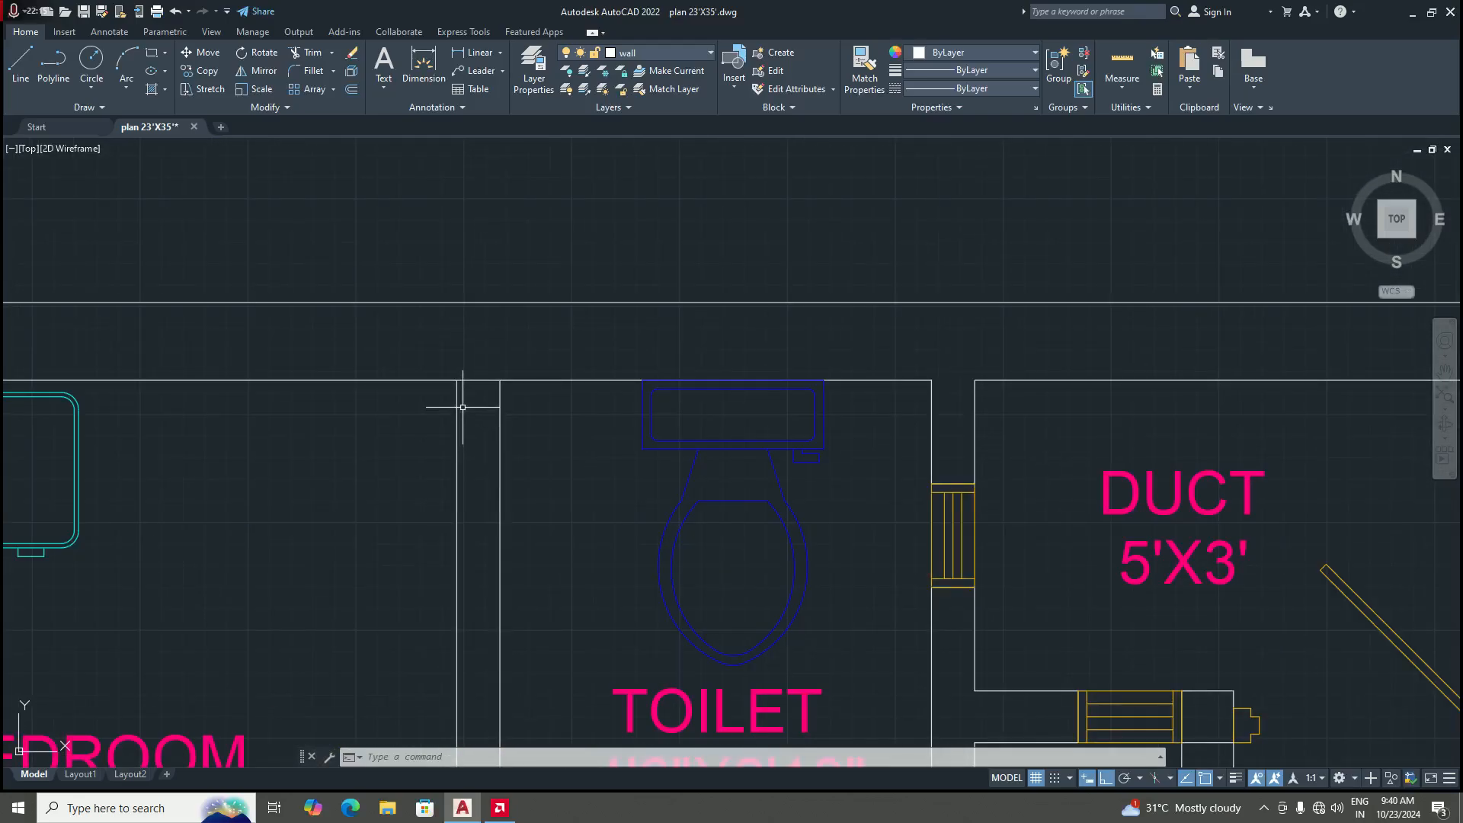
Step: Start a line 2'6" below the upper end of the bedroom–toilet wall's left line, tracked along its extension
{"action": "type", "text": "l"}
{"action": "key", "text": "Return"}
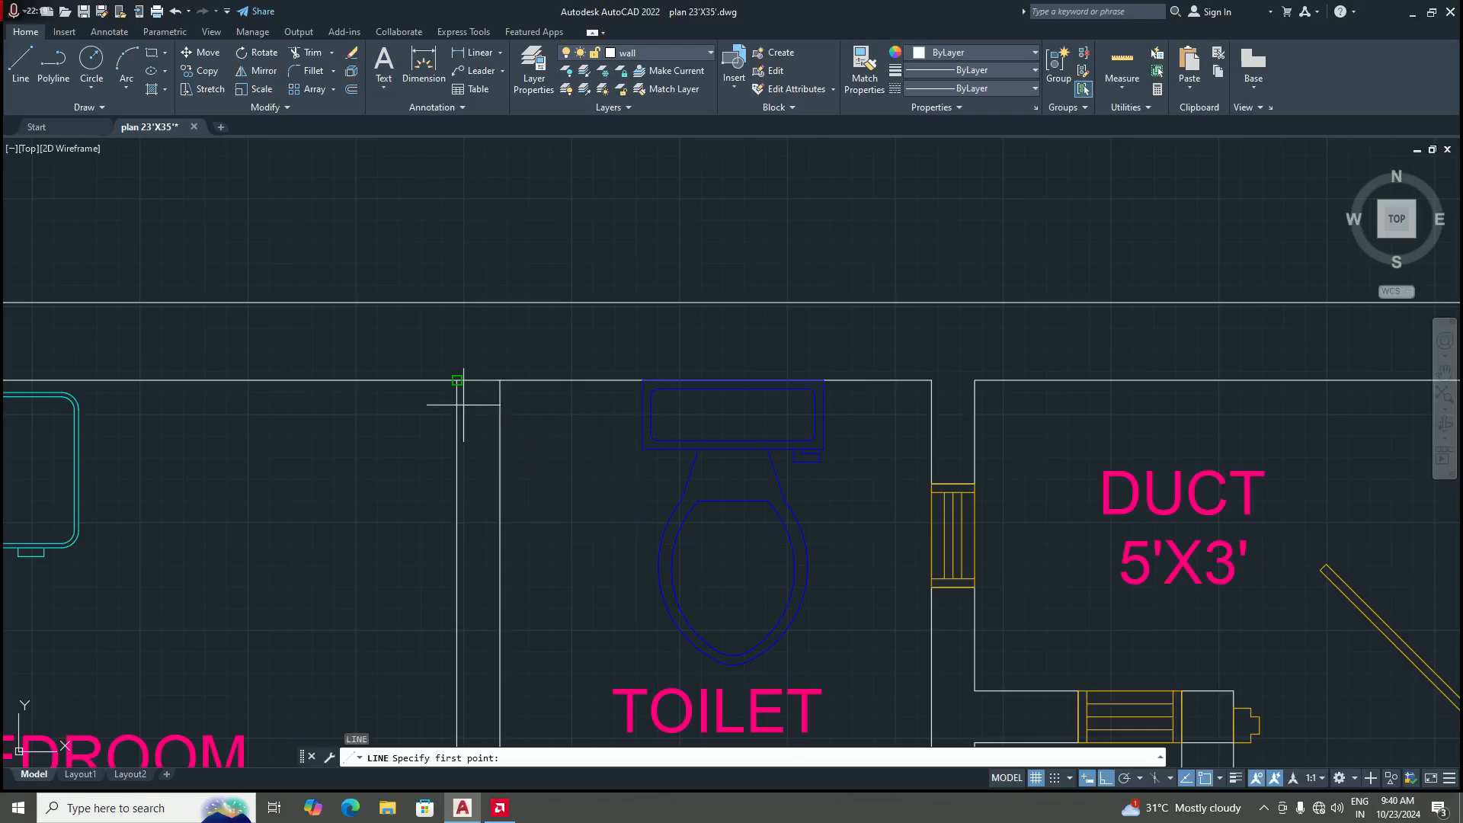
{"action": "scroll", "coordinate": [453, 416], "scroll_direction": "up", "scroll_amount": 2}
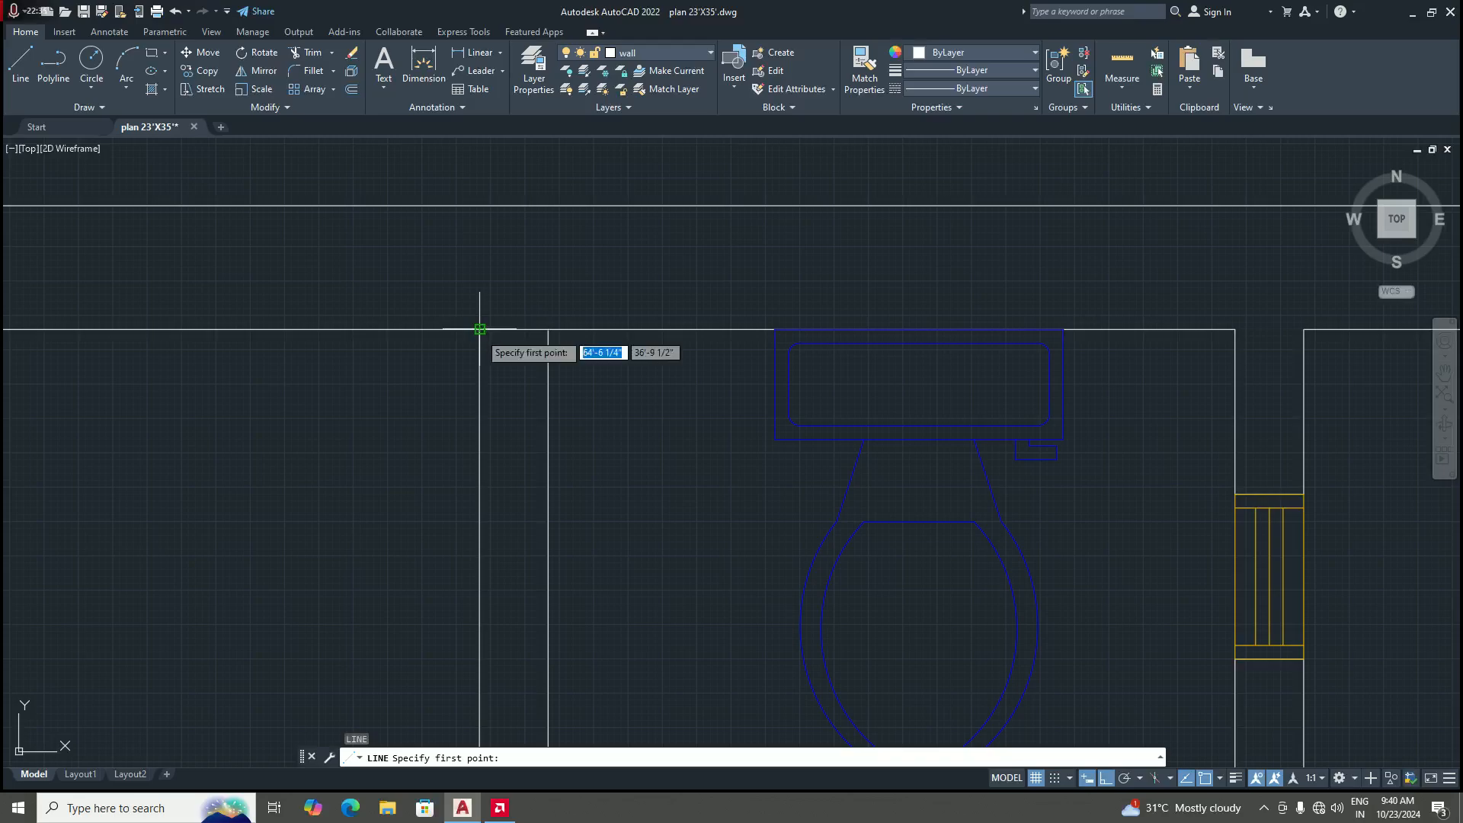
{"action": "scroll", "coordinate": [482, 333], "scroll_direction": "up", "scroll_amount": 2}
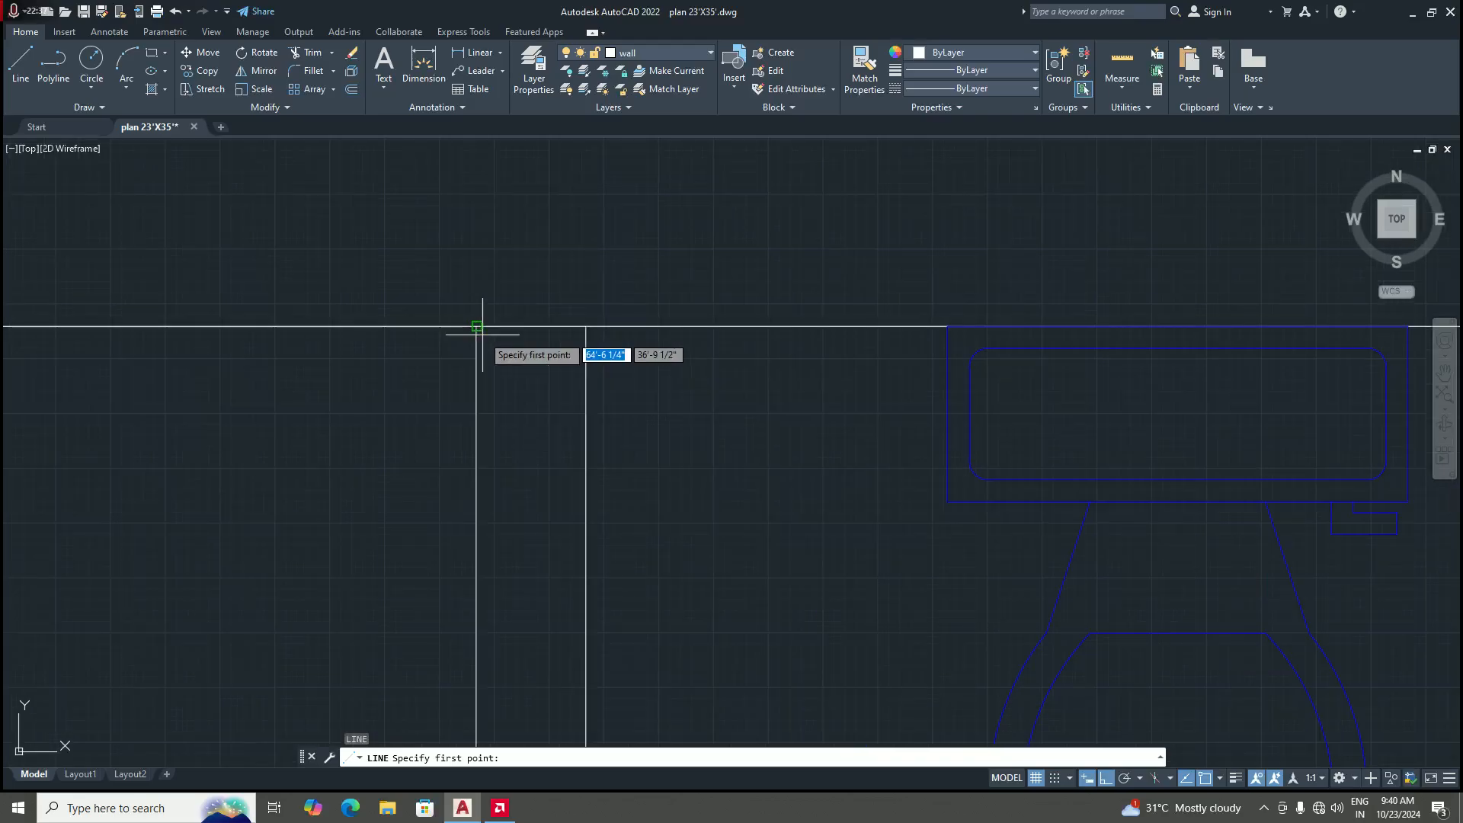
{"action": "scroll", "coordinate": [490, 326], "scroll_direction": "down", "scroll_amount": 4}
{"action": "scroll", "coordinate": [490, 320], "scroll_direction": "up", "scroll_amount": 4}
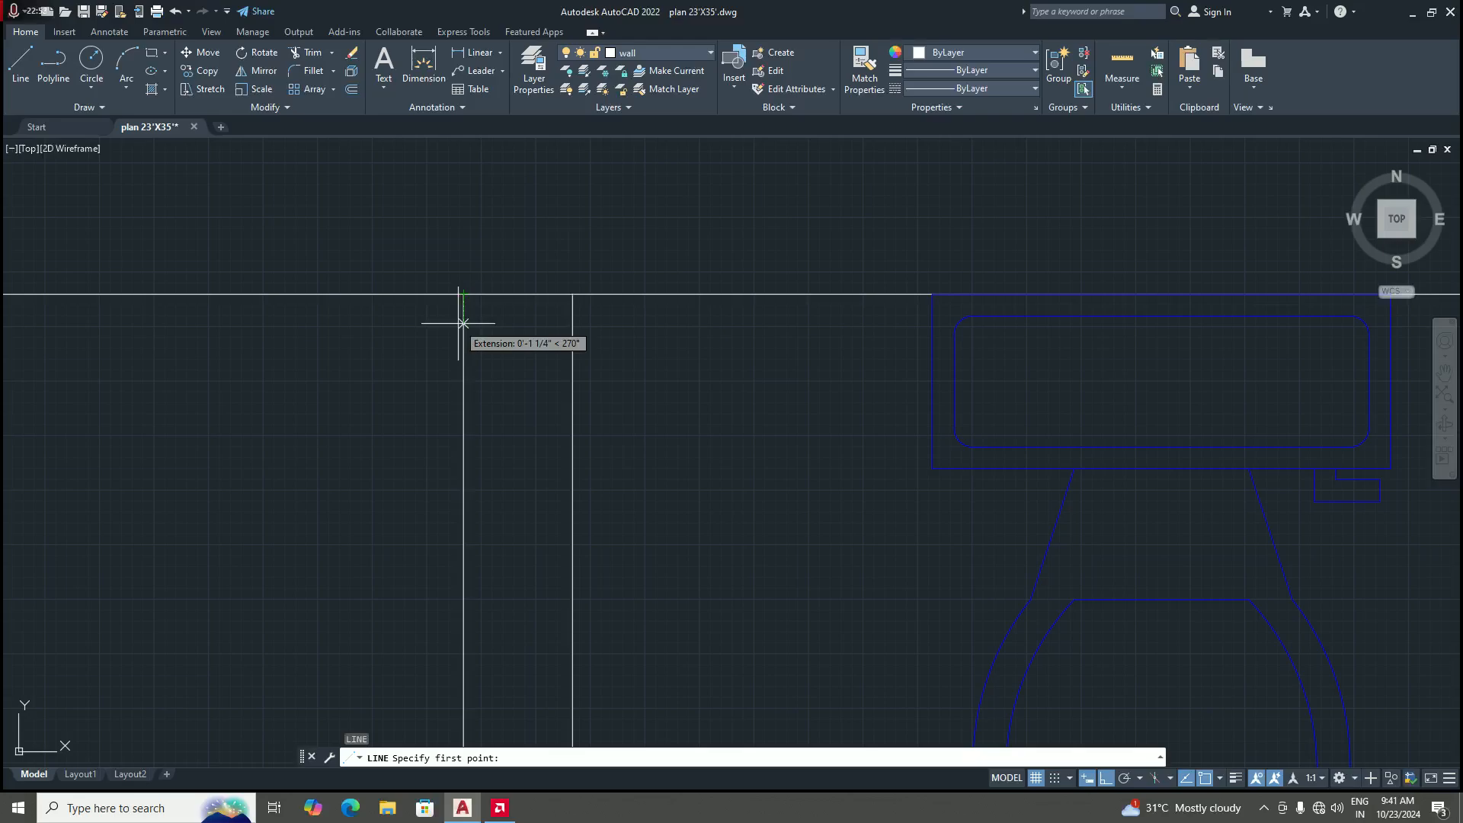
{"action": "type", "text": "2'6"}
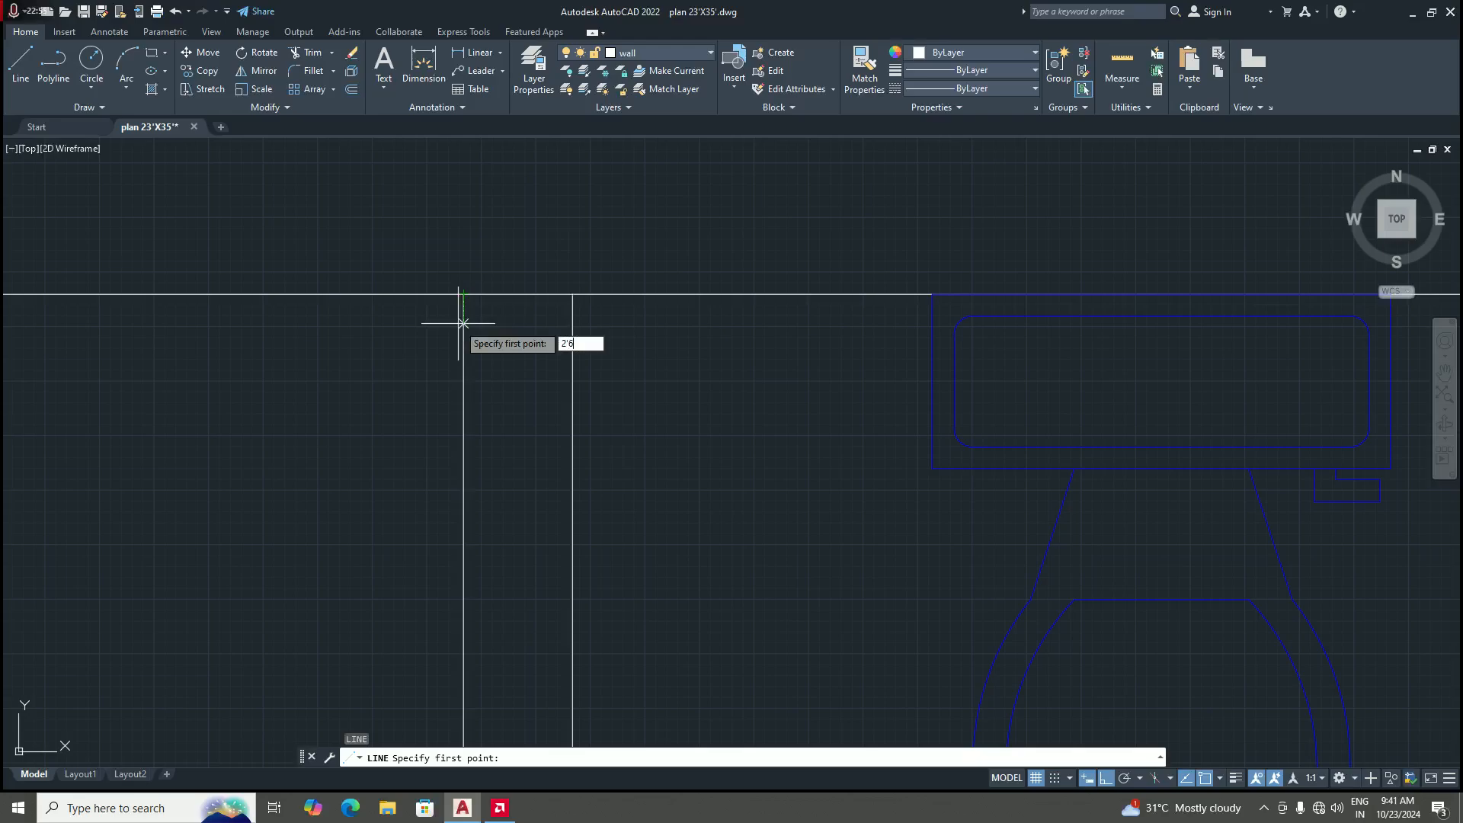
{"action": "type", "text": "\""}
{"action": "key", "text": "Return"}
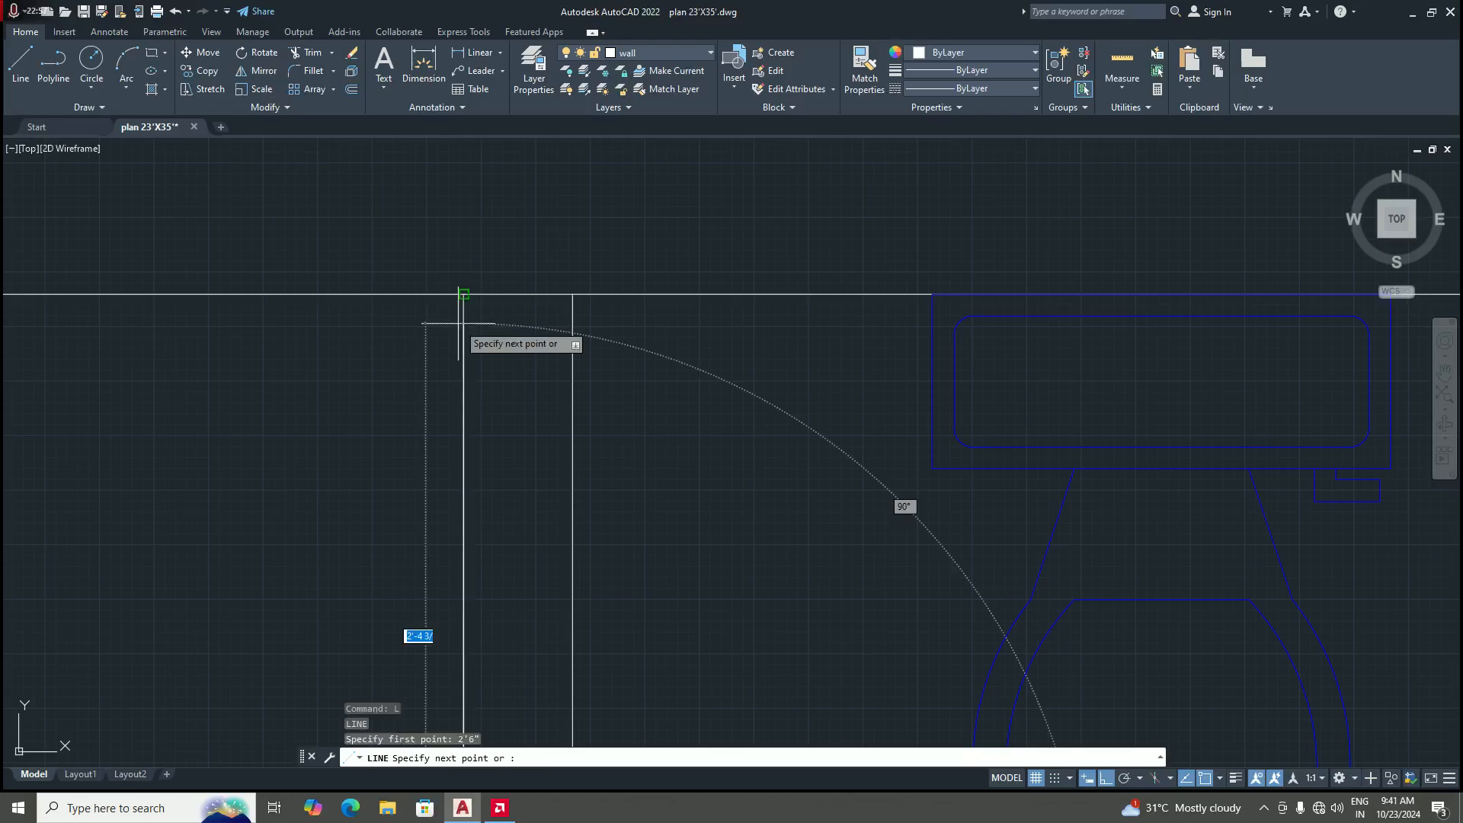
Step: Finish the line horizontally across the bedroom–toilet wall, ending perpendicular to the wall's right line
{"action": "scroll", "coordinate": [457, 324], "scroll_direction": "down", "scroll_amount": 6}
{"action": "scroll", "coordinate": [438, 454], "scroll_direction": "up", "scroll_amount": 2}
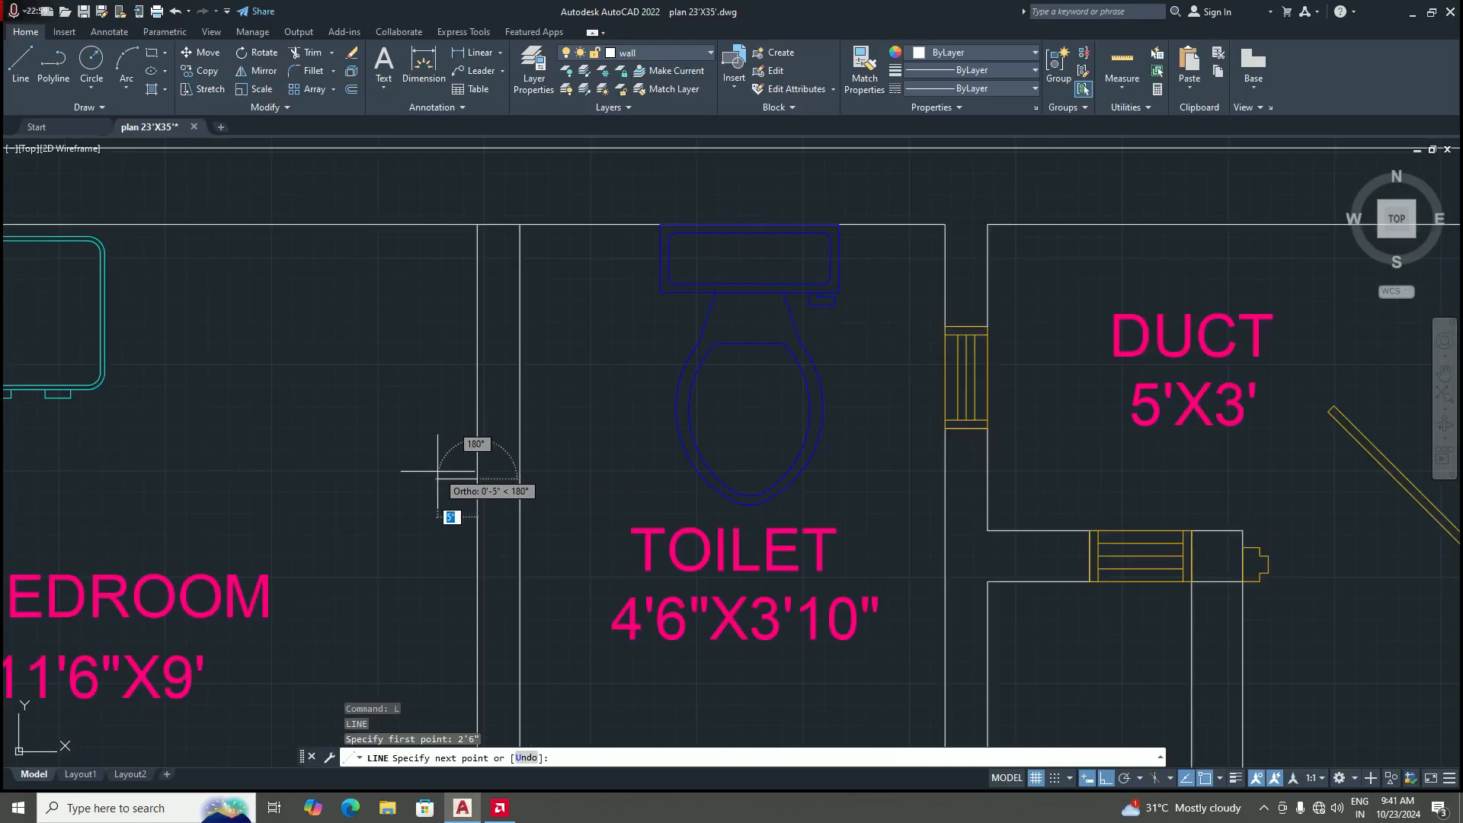
{"action": "scroll", "coordinate": [518, 505], "scroll_direction": "up", "scroll_amount": 4}
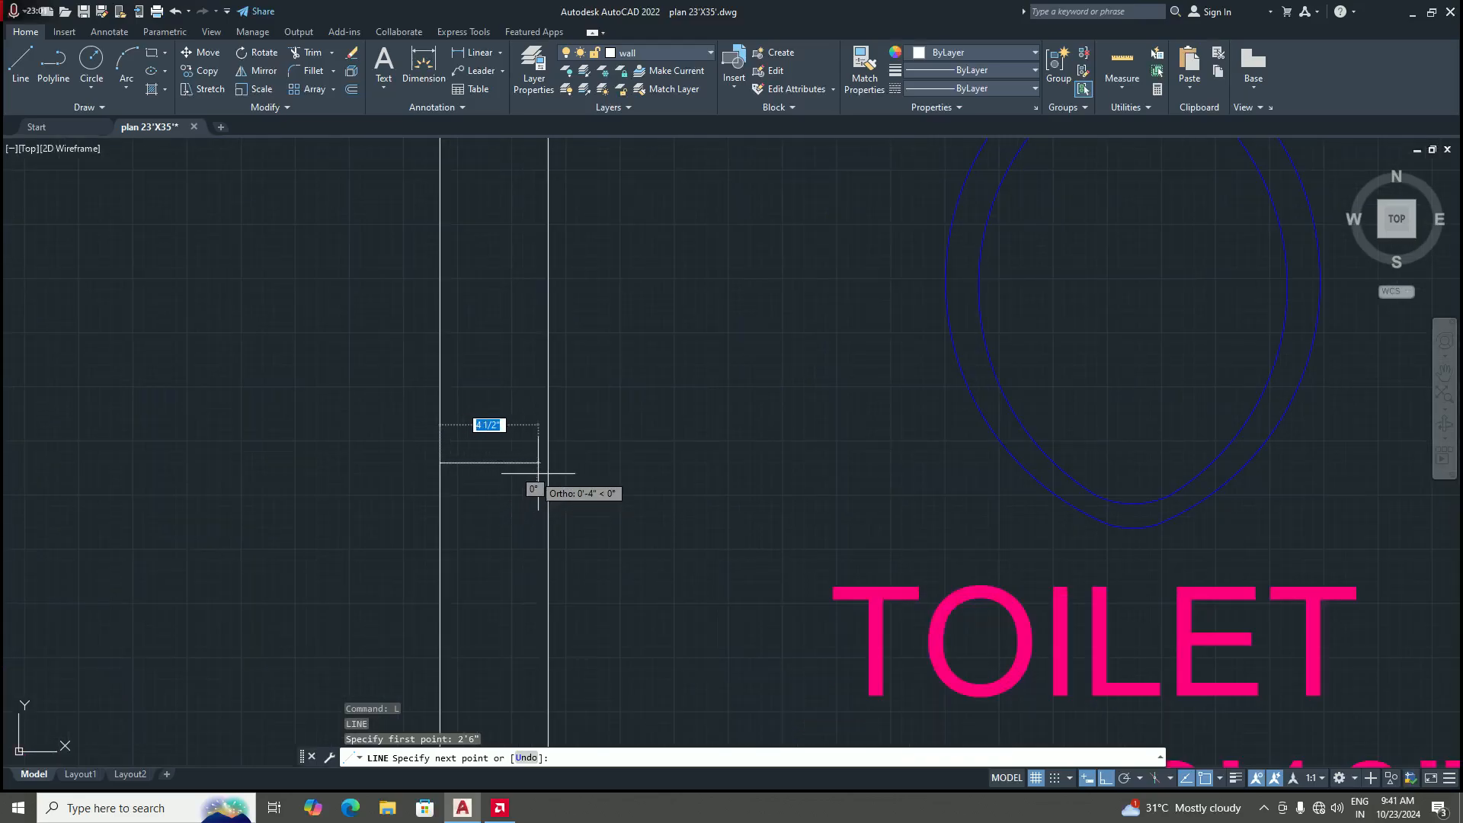
{"action": "scroll", "coordinate": [574, 460], "scroll_direction": "down", "scroll_amount": 4}
{"action": "scroll", "coordinate": [587, 467], "scroll_direction": "up", "scroll_amount": 2}
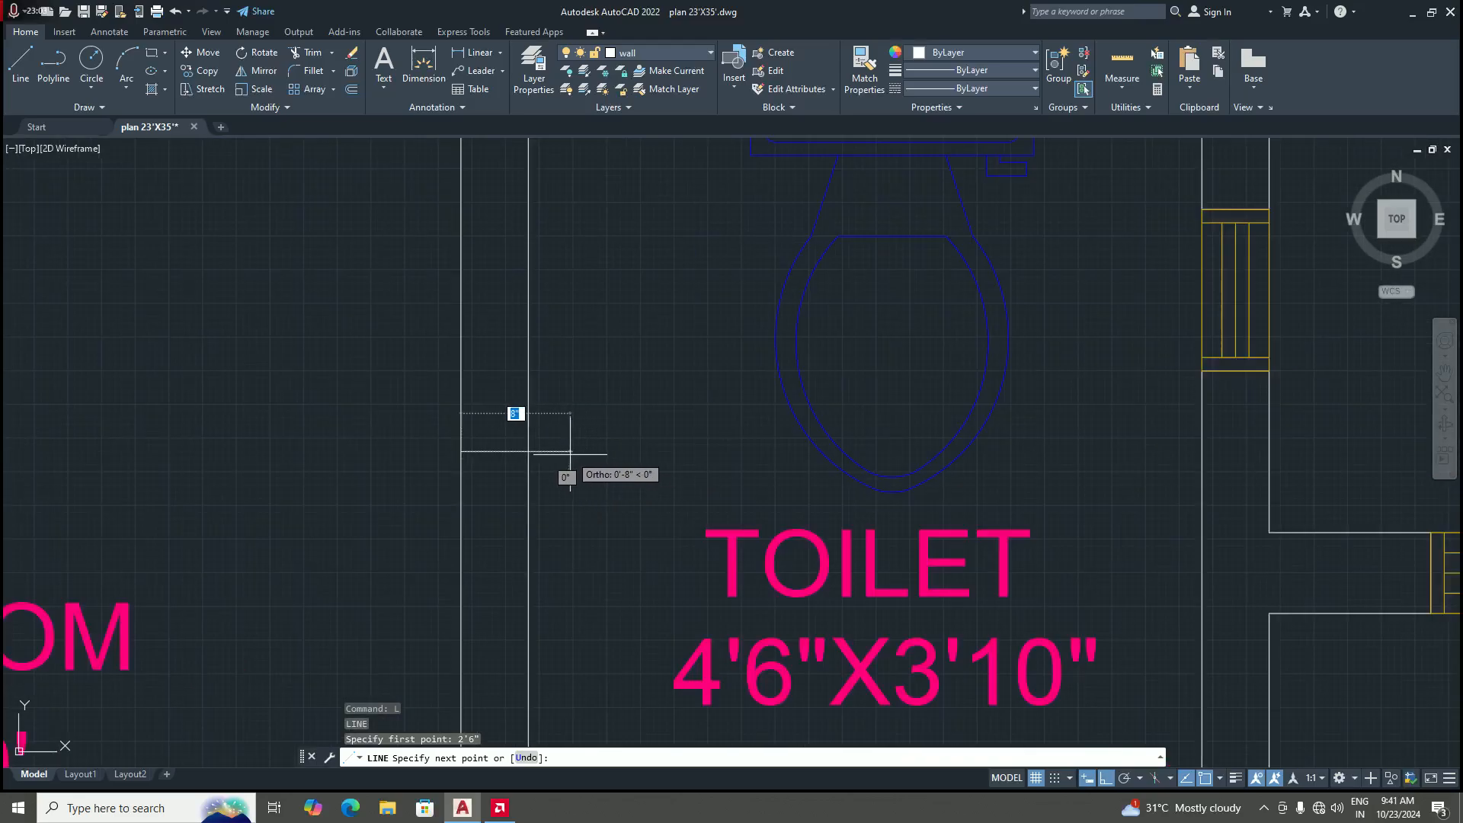
{"action": "scroll", "coordinate": [573, 464], "scroll_direction": "up", "scroll_amount": 4}
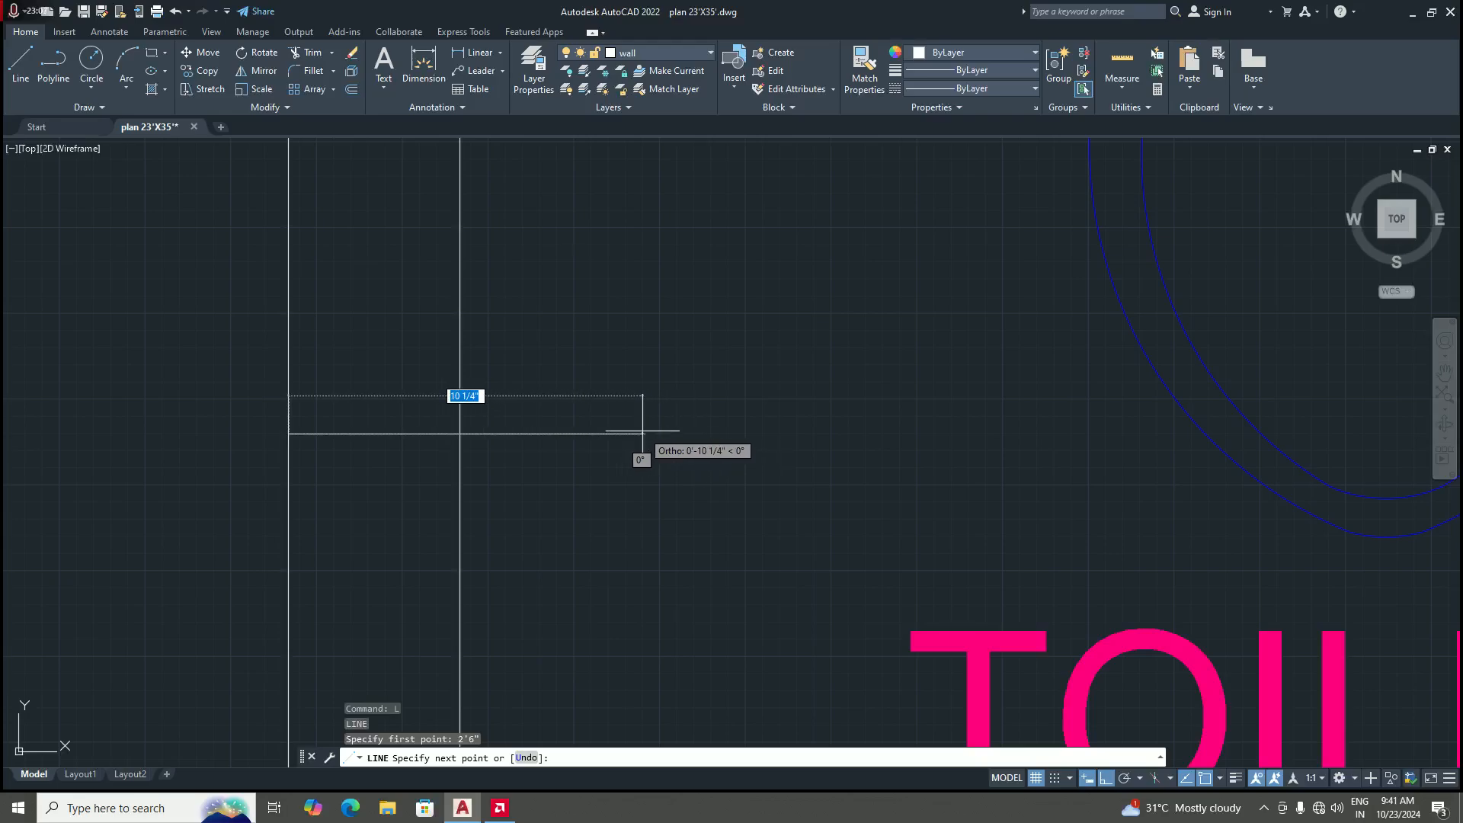
{"action": "scroll", "coordinate": [643, 432], "scroll_direction": "down", "scroll_amount": 2}
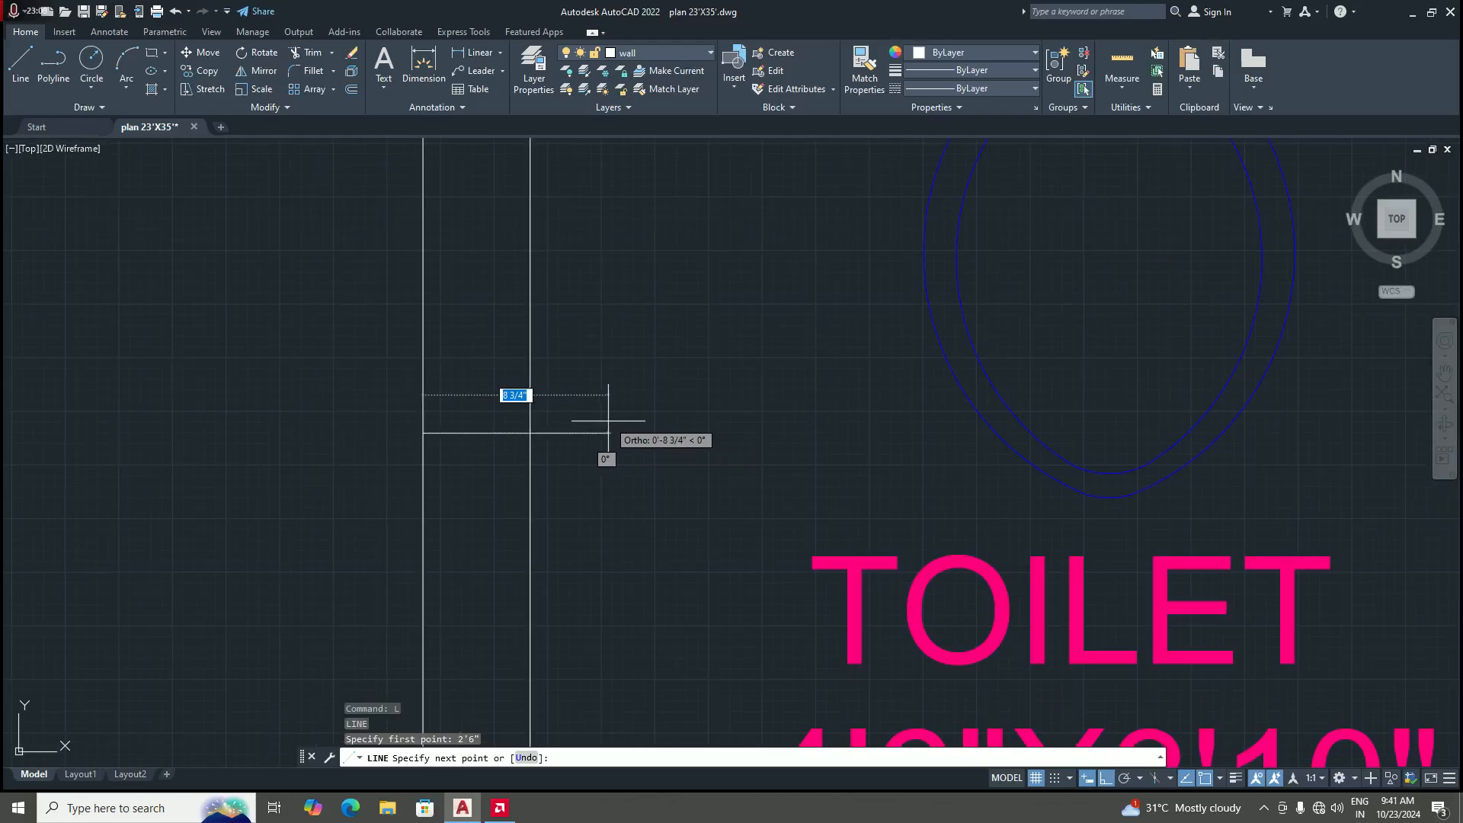
{"action": "scroll", "coordinate": [606, 430], "scroll_direction": "up", "scroll_amount": 2}
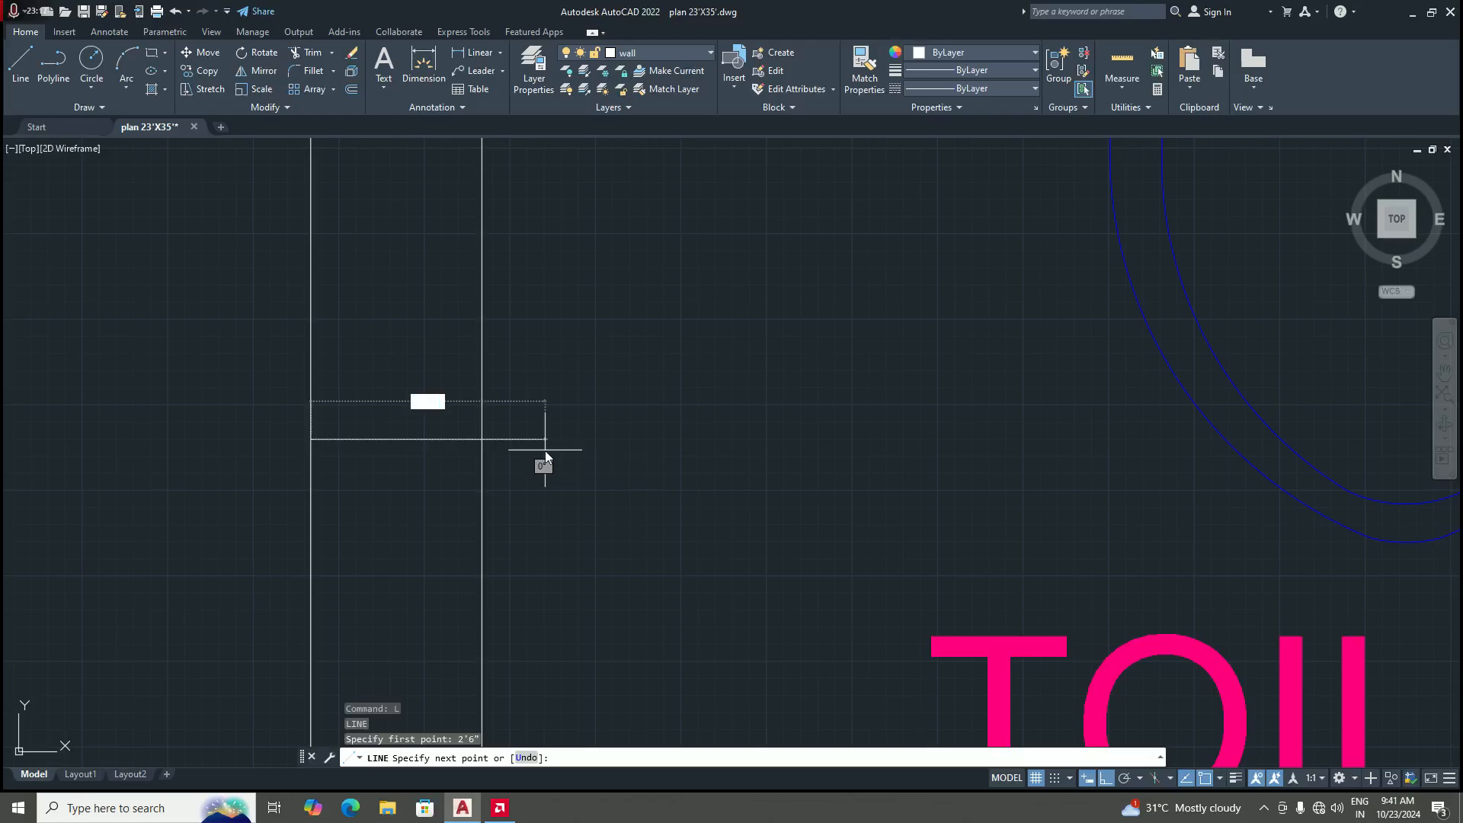
{"action": "type", "text": "per"}
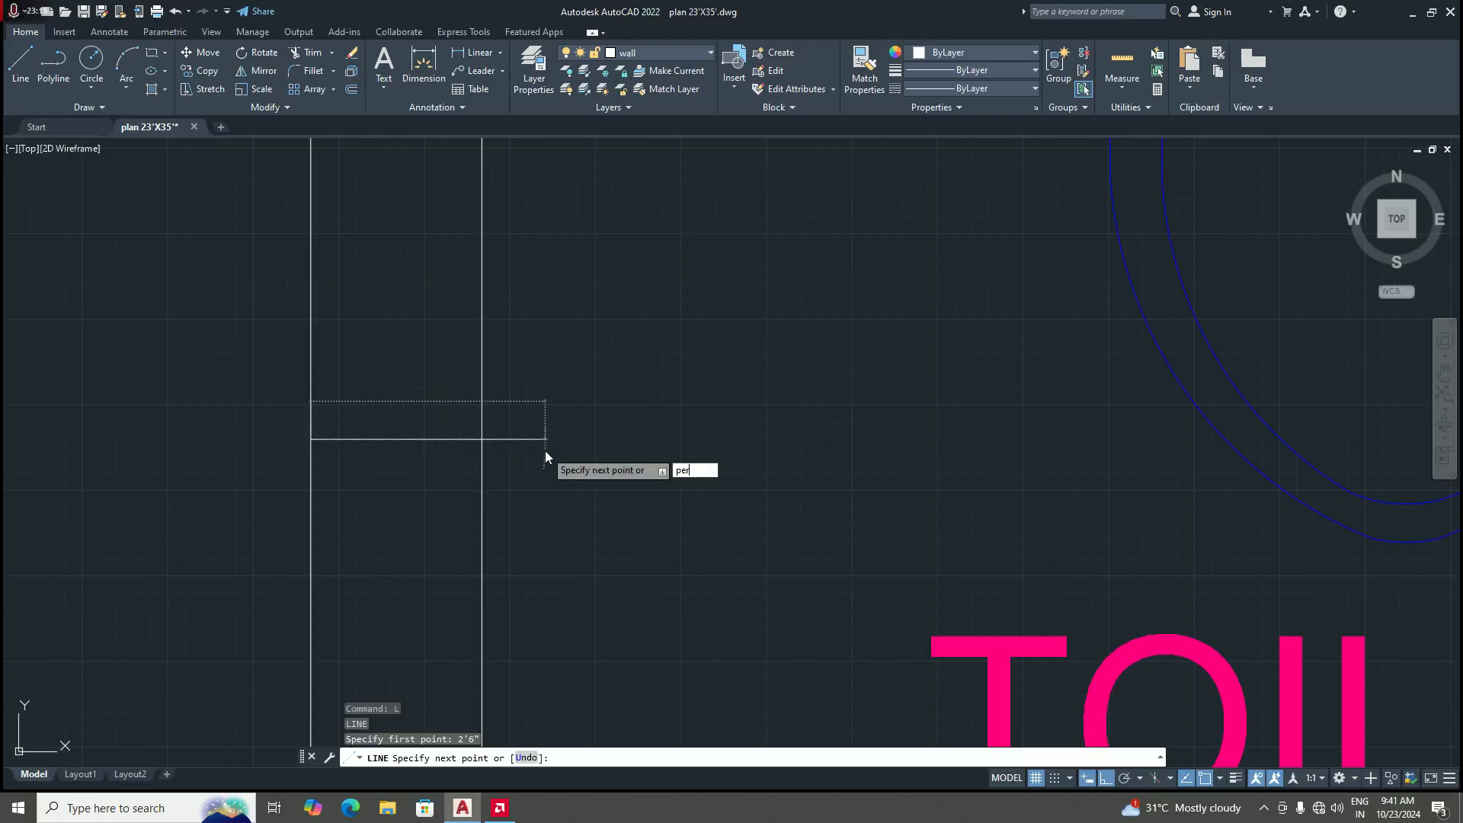
{"action": "key", "text": "Return"}
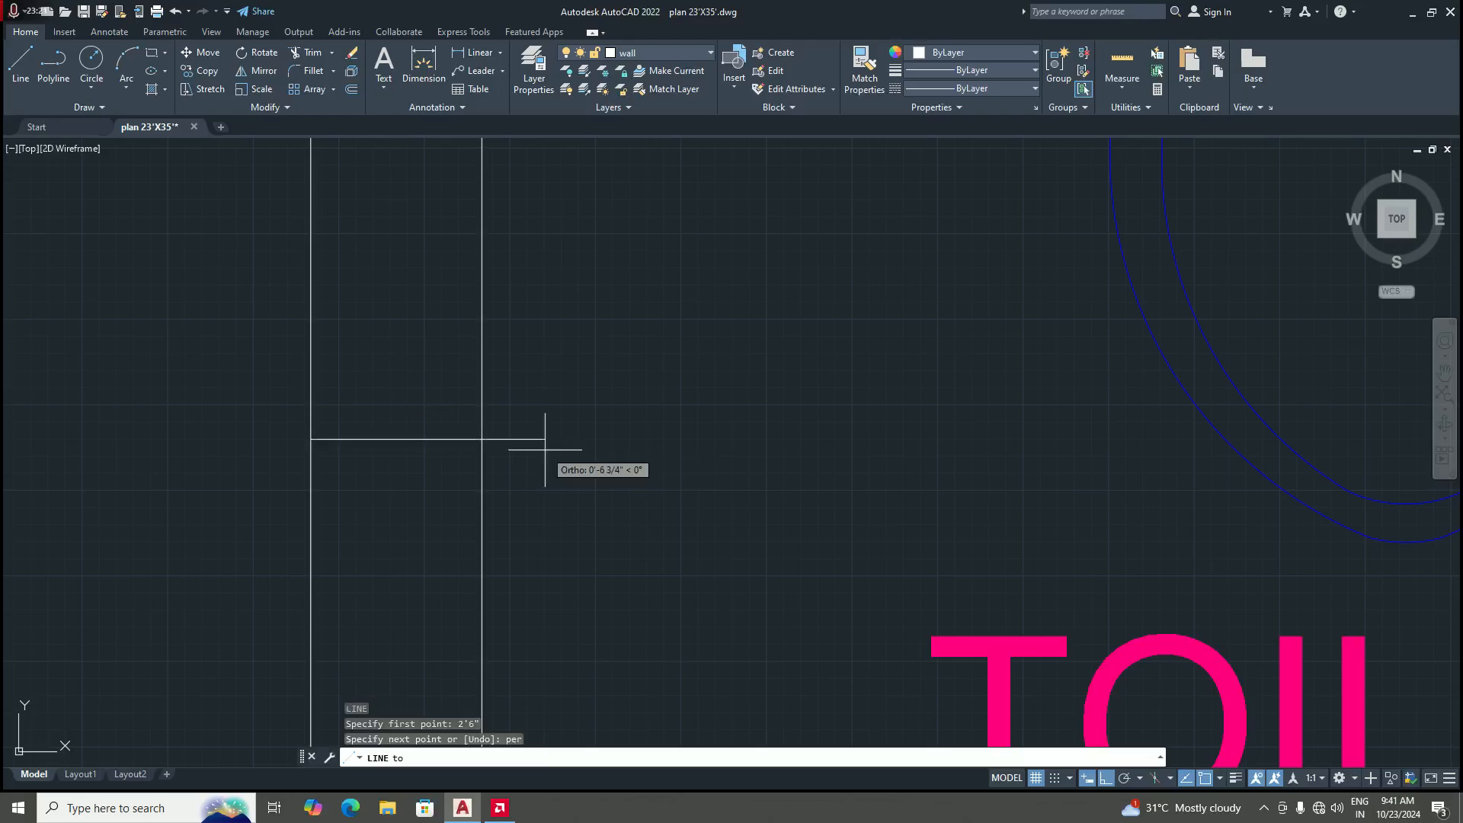
{"action": "left_click", "coordinate": [481, 438]}
{"action": "left_click", "coordinate": [575, 426]}
{"action": "key", "text": "Return"}
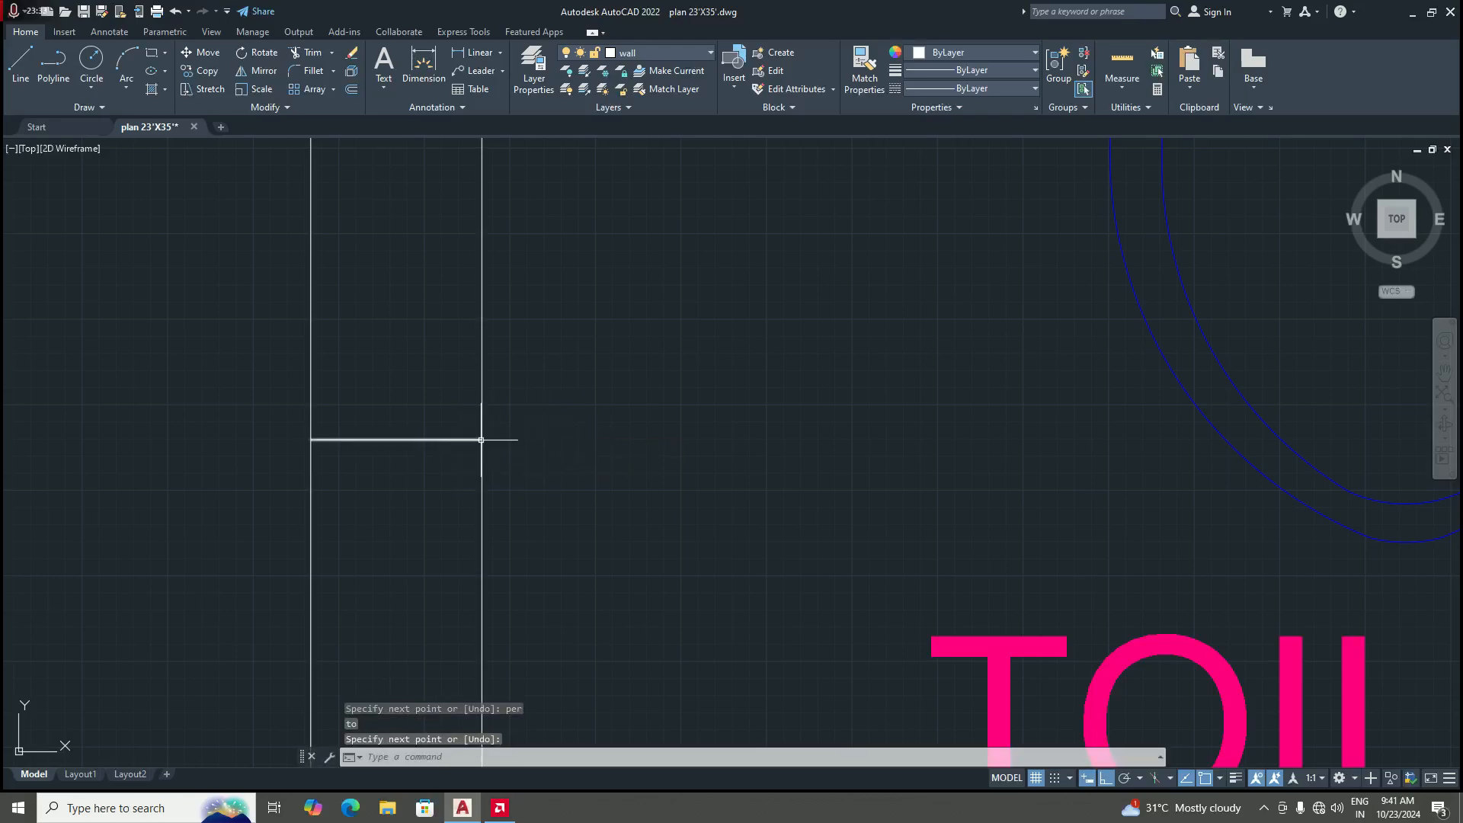
Step: Trim both bedroom–toilet wall lines above the new cross line to open a doorway into the toilet
{"action": "scroll", "coordinate": [480, 440], "scroll_direction": "down", "scroll_amount": 3}
{"action": "scroll", "coordinate": [490, 434], "scroll_direction": "down", "scroll_amount": 5}
{"action": "scroll", "coordinate": [513, 404], "scroll_direction": "up", "scroll_amount": 1}
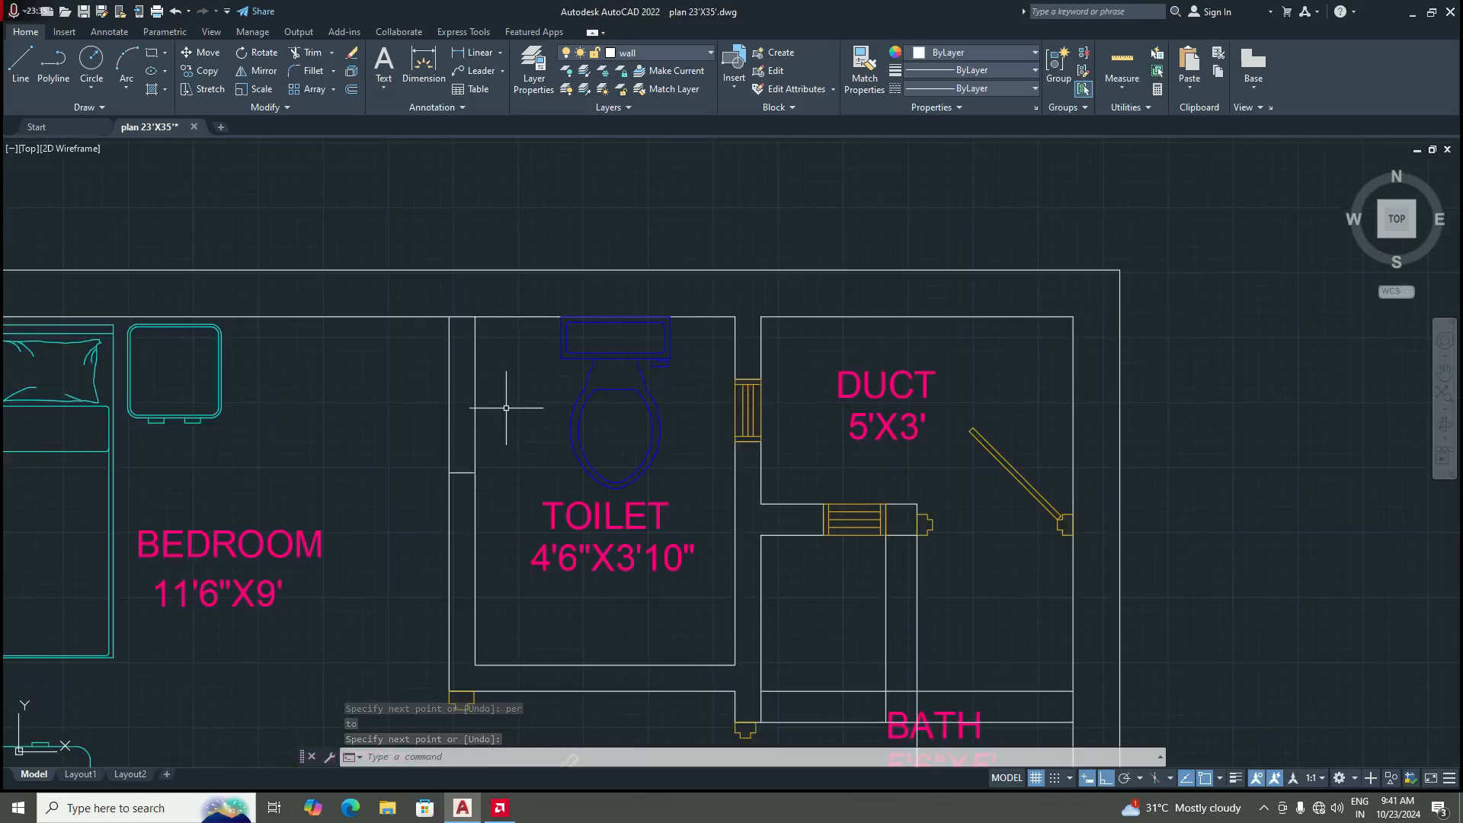
{"action": "scroll", "coordinate": [499, 415], "scroll_direction": "down", "scroll_amount": 3}
{"action": "scroll", "coordinate": [487, 395], "scroll_direction": "up", "scroll_amount": 2}
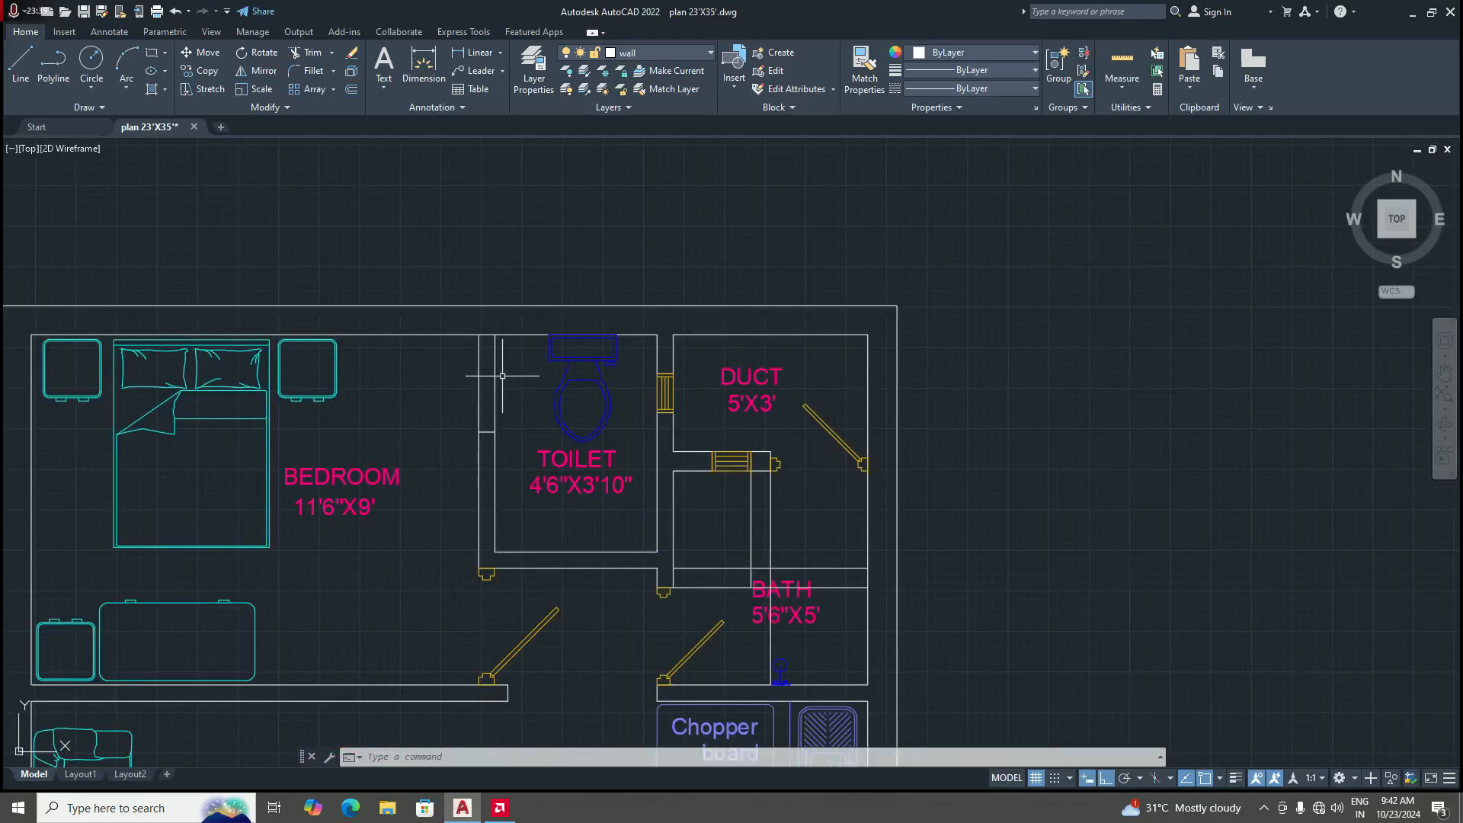
{"action": "type", "text": "TR"}
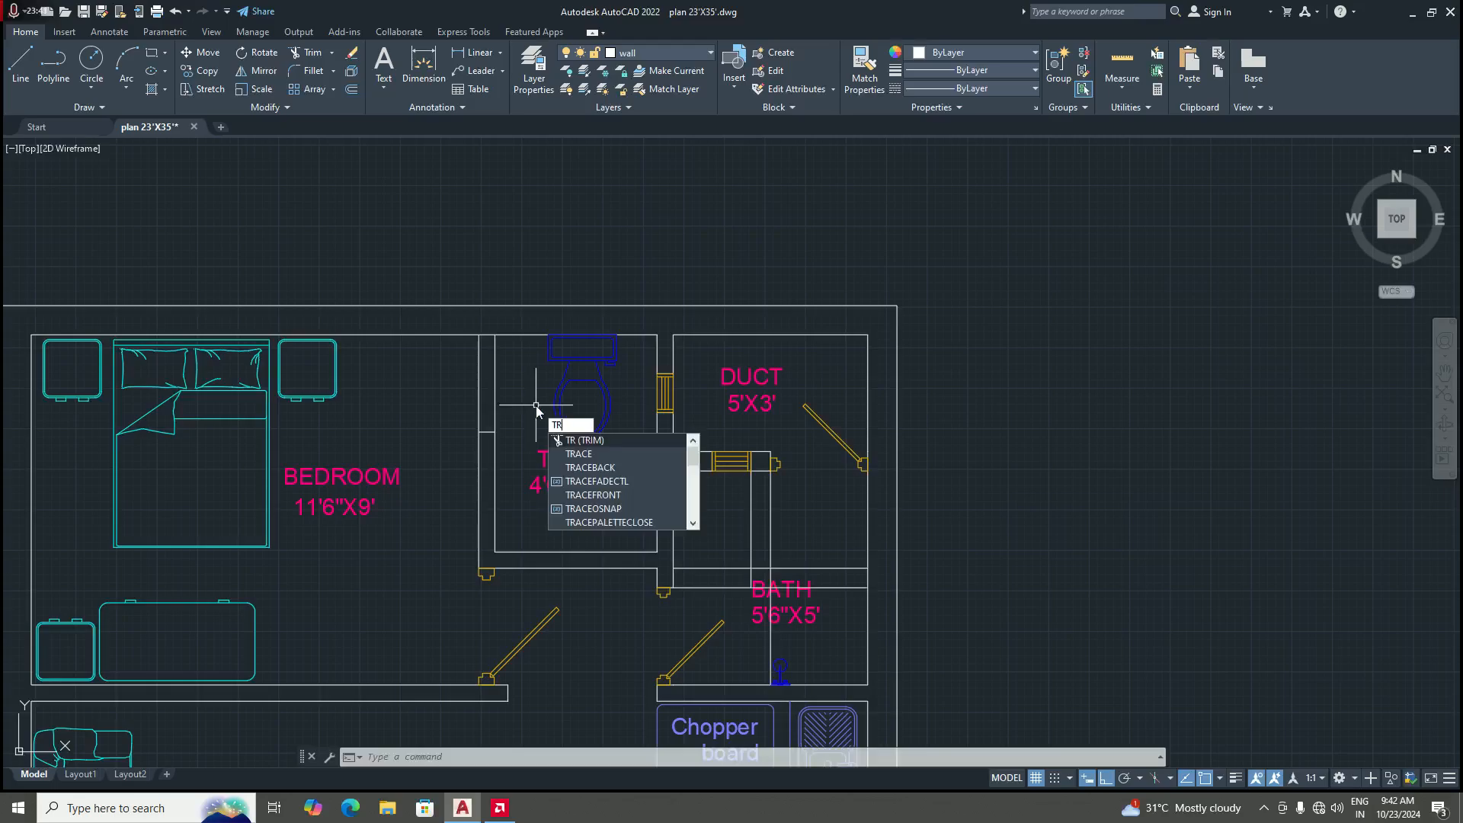
{"action": "key", "text": "Return"}
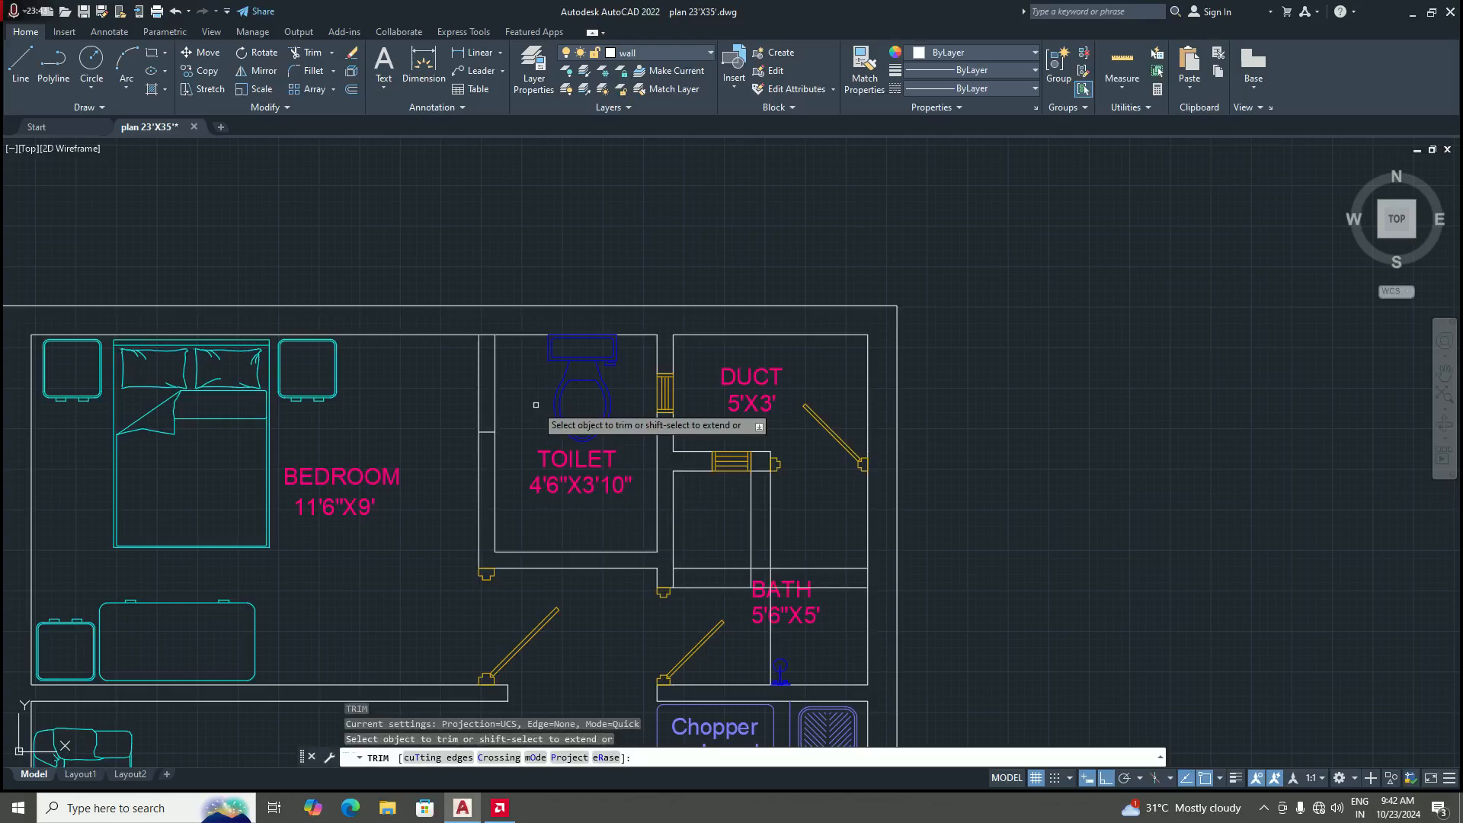
{"action": "scroll", "coordinate": [509, 405], "scroll_direction": "up", "scroll_amount": 4}
{"action": "left_click", "coordinate": [489, 383]}
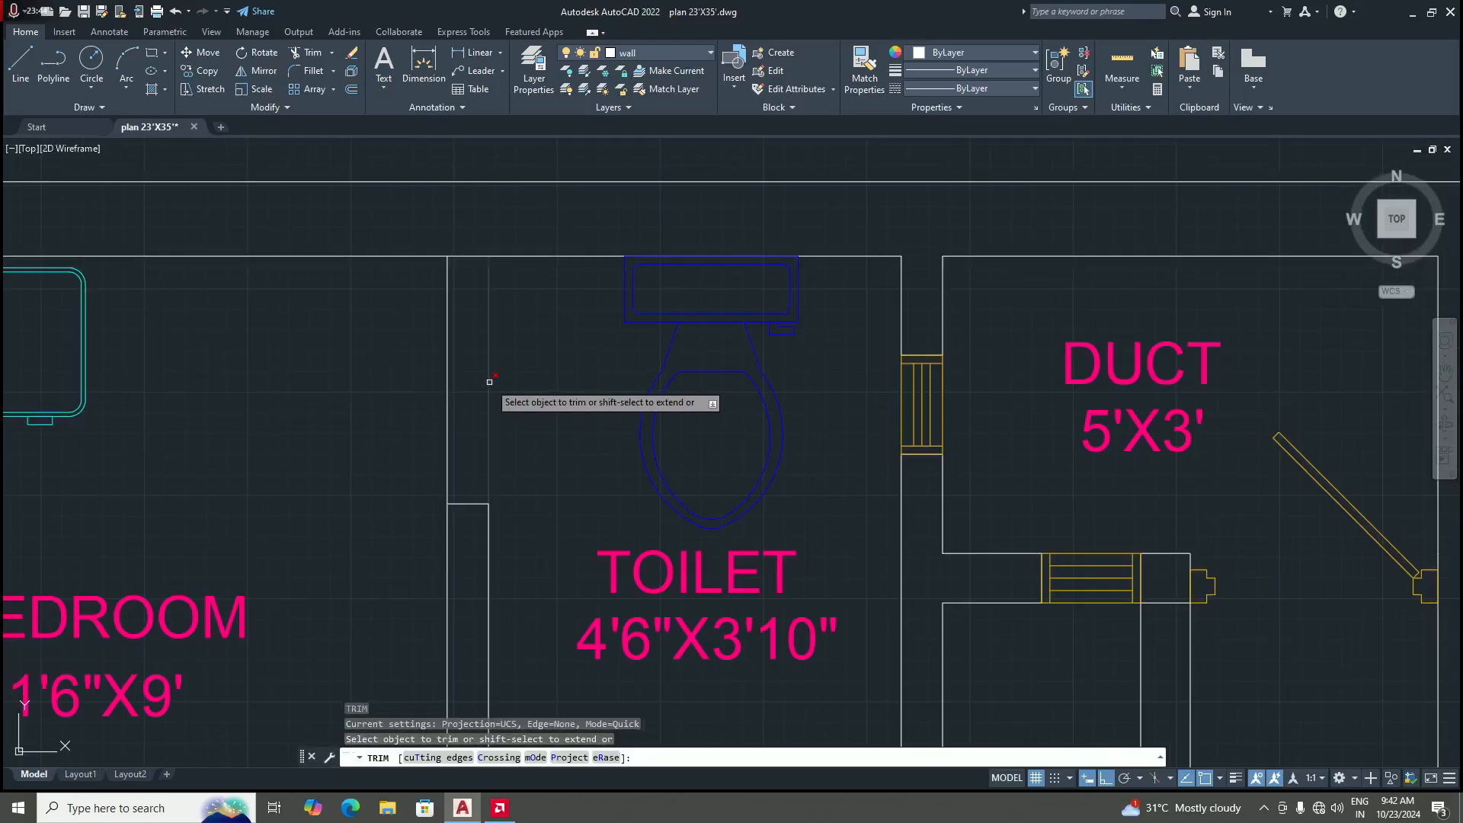
{"action": "left_click", "coordinate": [448, 378]}
{"action": "scroll", "coordinate": [462, 382], "scroll_direction": "down", "scroll_amount": 4}
{"action": "key", "text": "Return"}
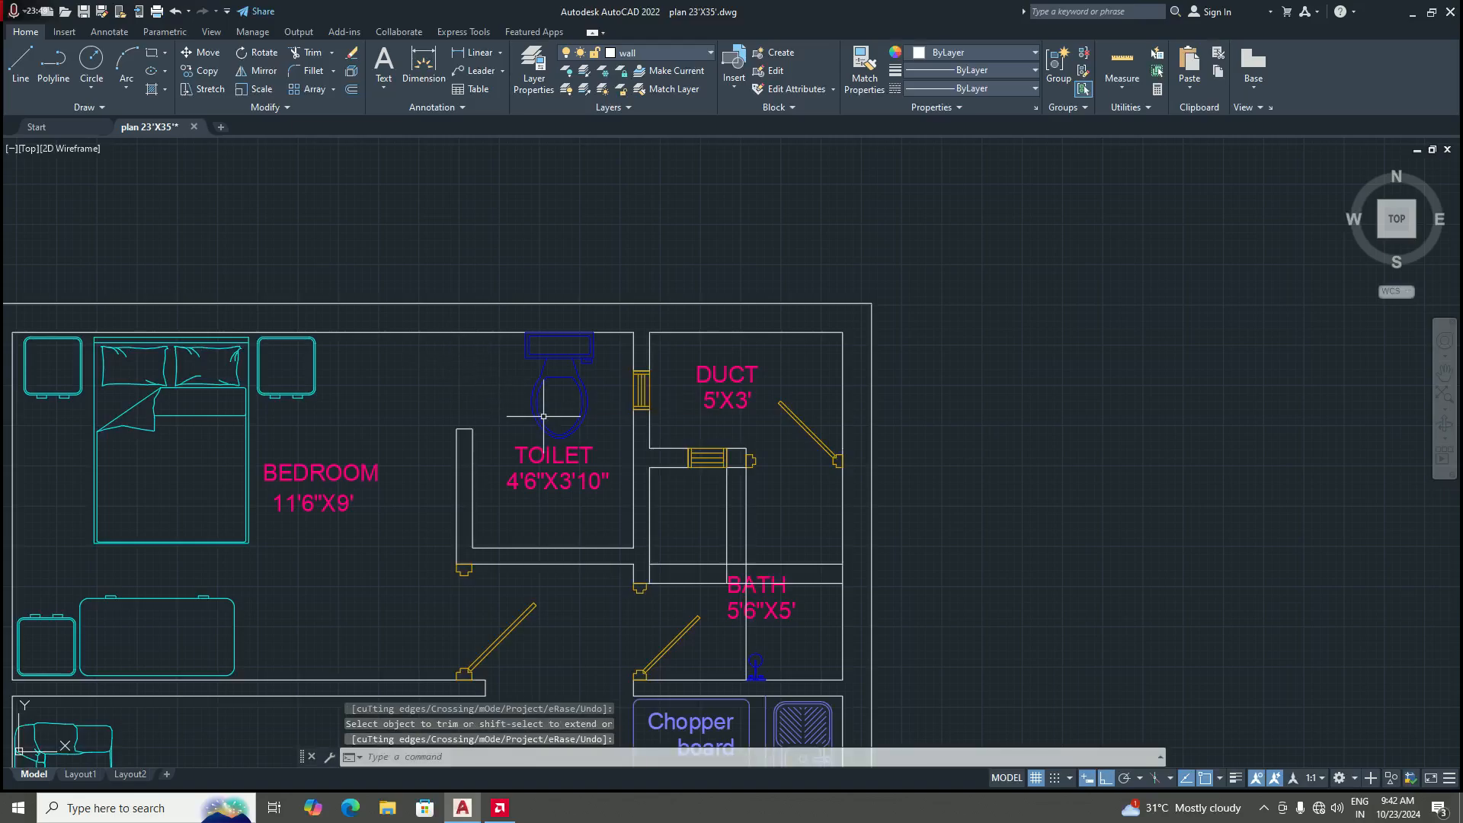
Step: Insert the "door 2" block at the right corner of the shortened bedroom–toilet wall's upper end
{"action": "scroll", "coordinate": [473, 429], "scroll_direction": "up", "scroll_amount": 2}
{"action": "scroll", "coordinate": [466, 424], "scroll_direction": "down", "scroll_amount": 2}
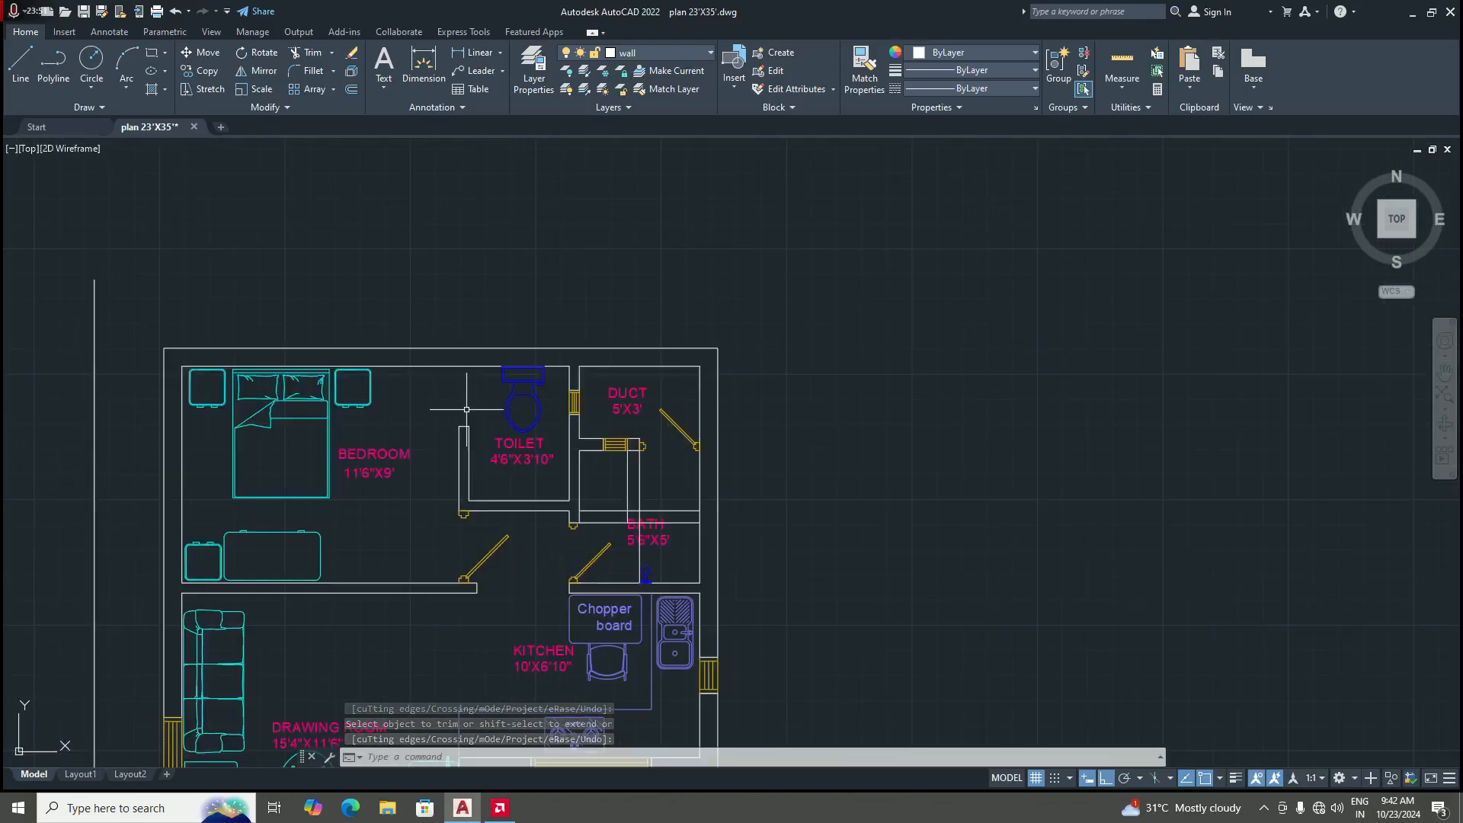
{"action": "scroll", "coordinate": [472, 411], "scroll_direction": "up", "scroll_amount": 1}
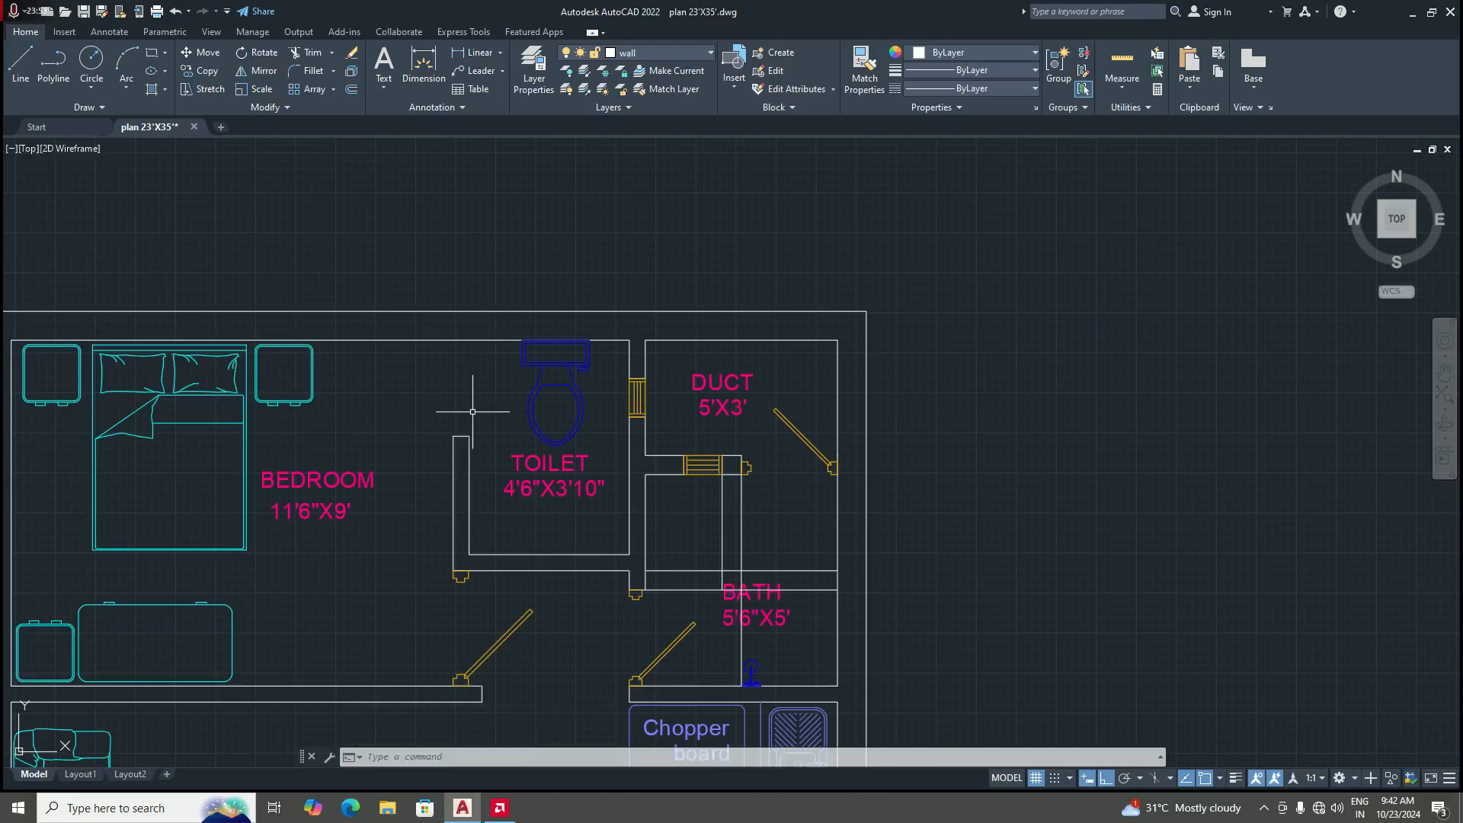
{"action": "left_click", "coordinate": [736, 91]}
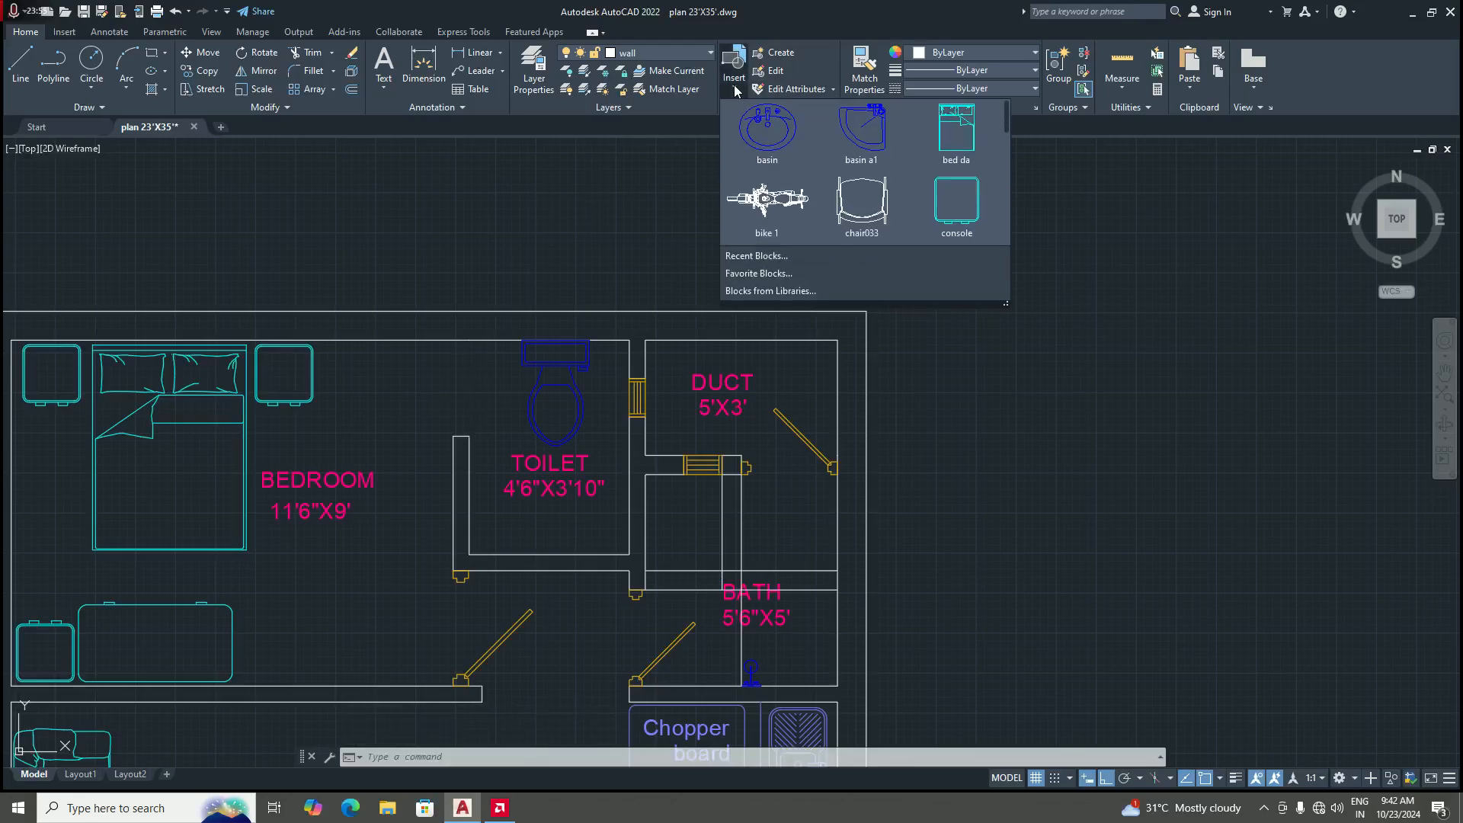
{"action": "scroll", "coordinate": [865, 175], "scroll_direction": "down", "scroll_amount": 3}
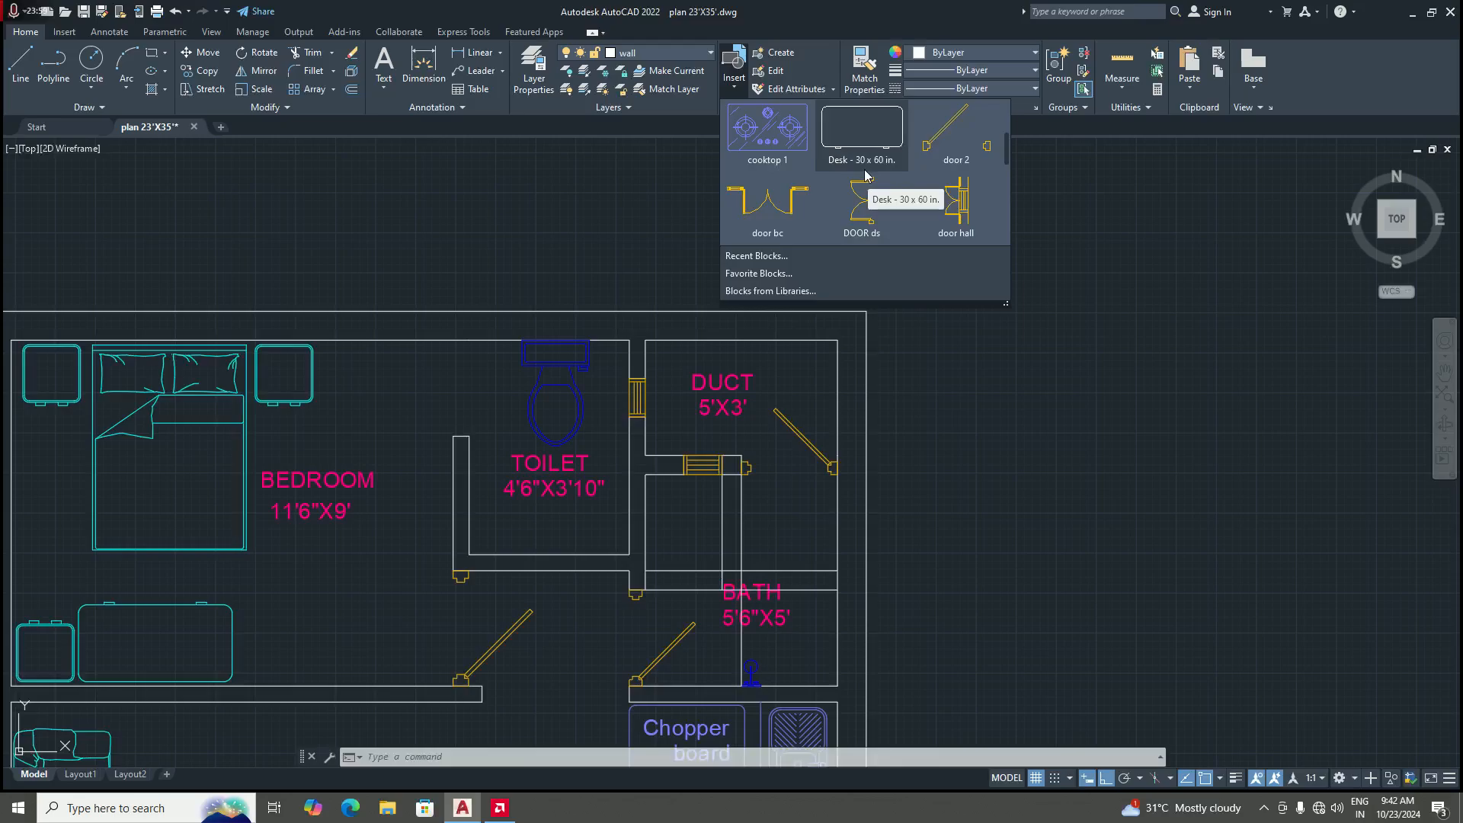
{"action": "left_click", "coordinate": [952, 149]}
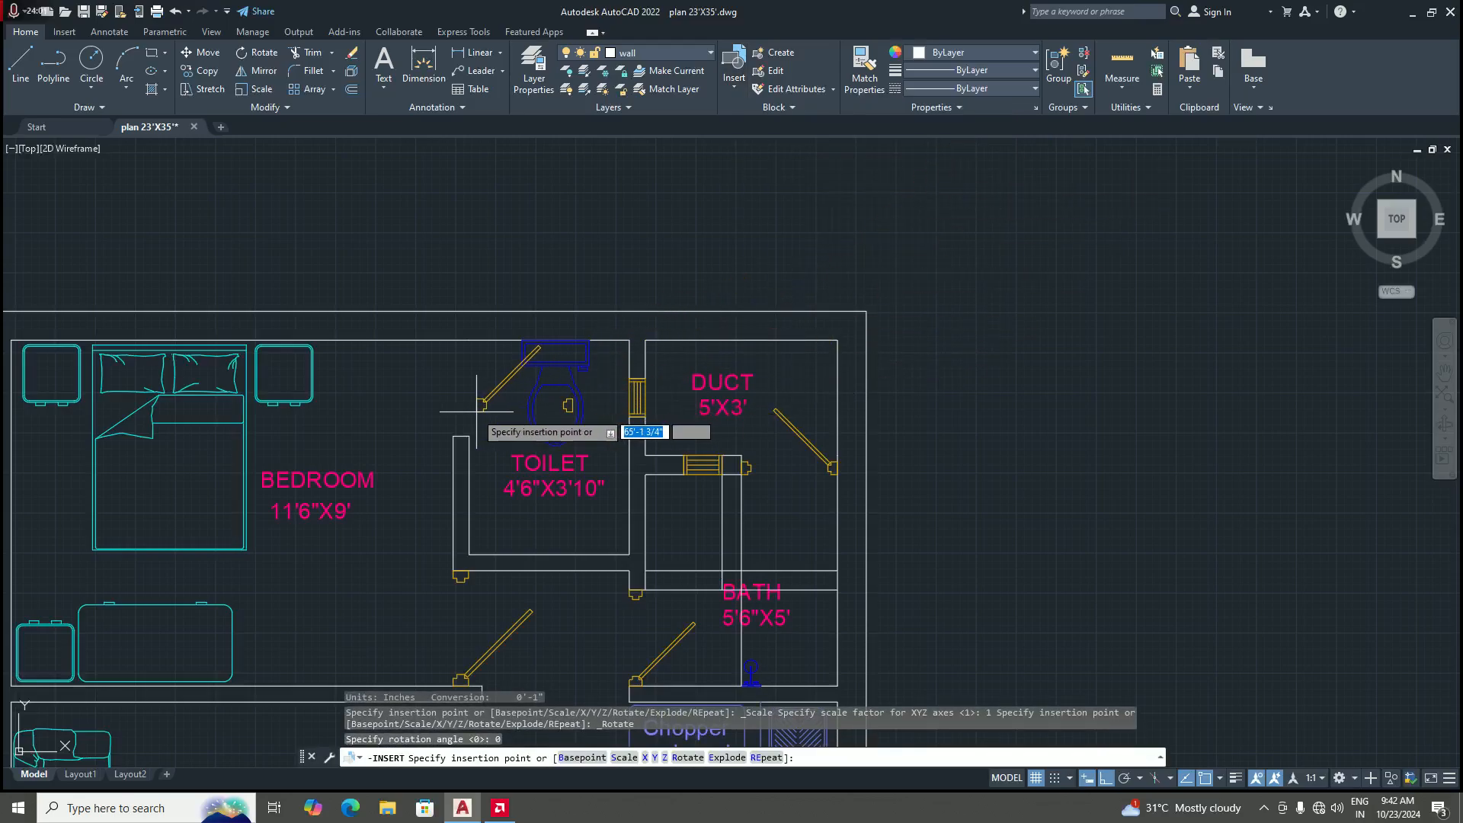
{"action": "scroll", "coordinate": [487, 409], "scroll_direction": "up", "scroll_amount": 4}
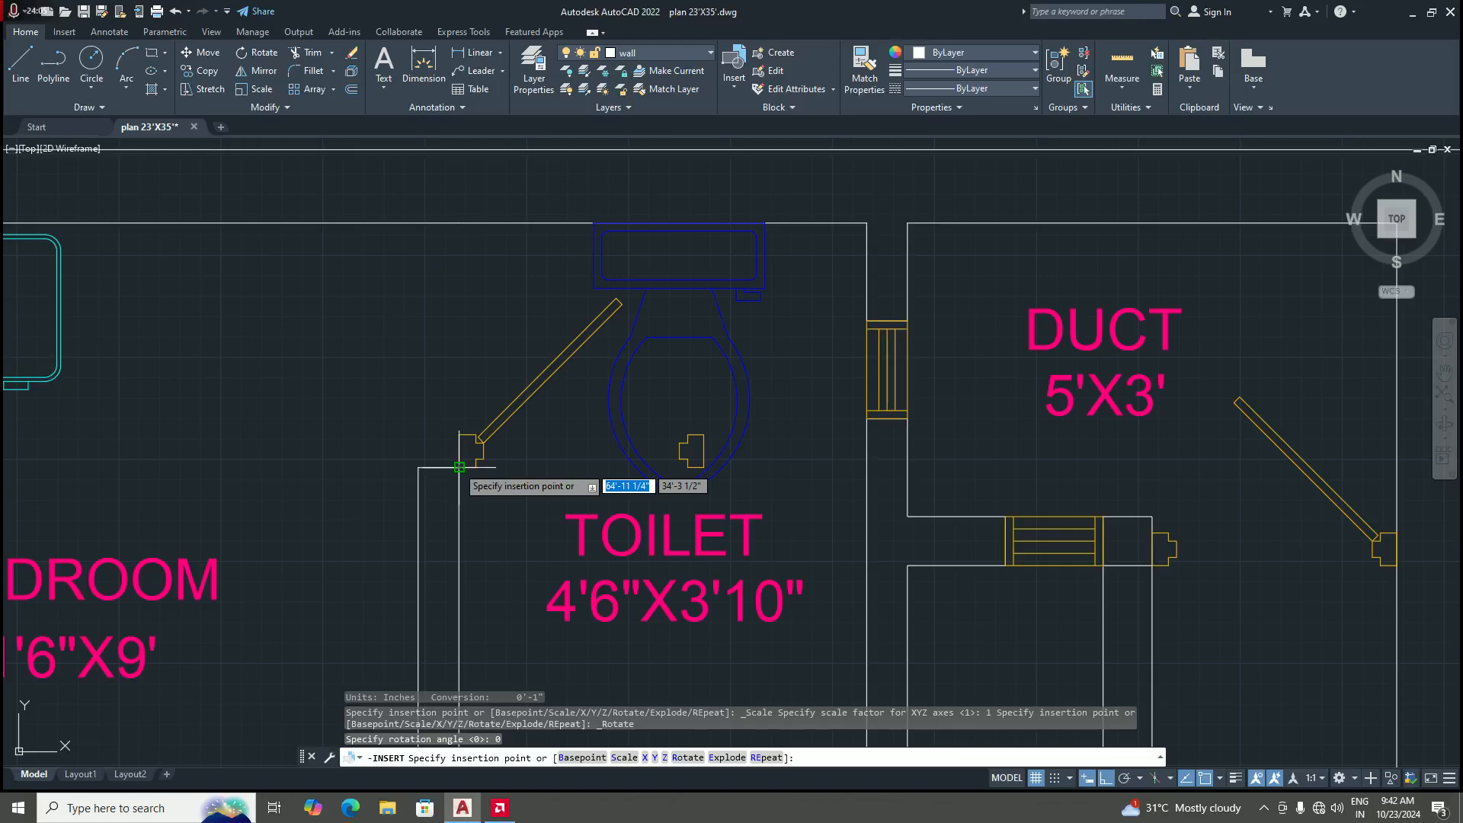
{"action": "left_click", "coordinate": [460, 466]}
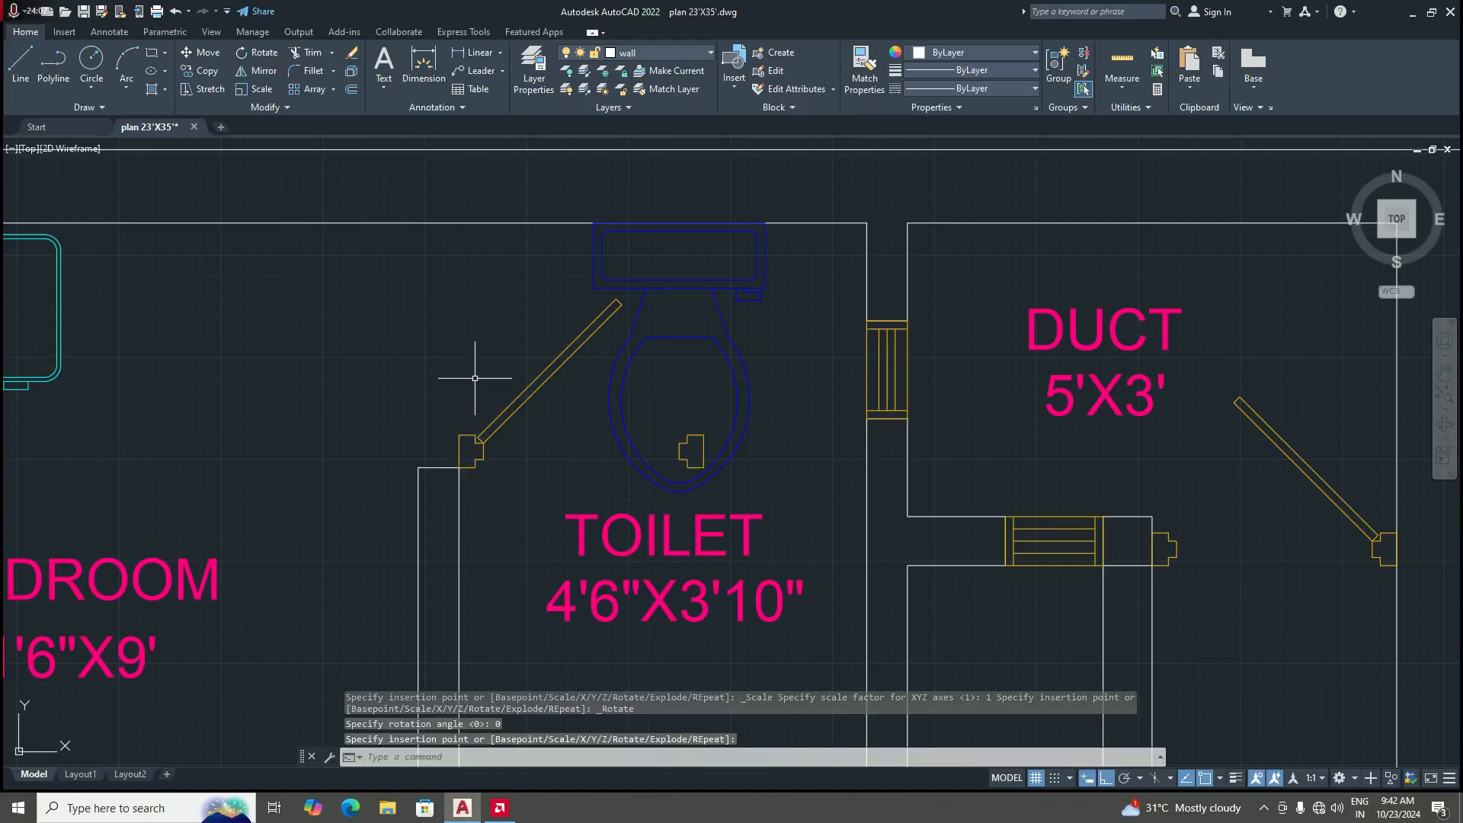
Step: Rotate the new toilet door block upright about the wall's upper right corner, spanning the doorway with its leaf opening into the bedroom
{"action": "type", "text": "ro"}
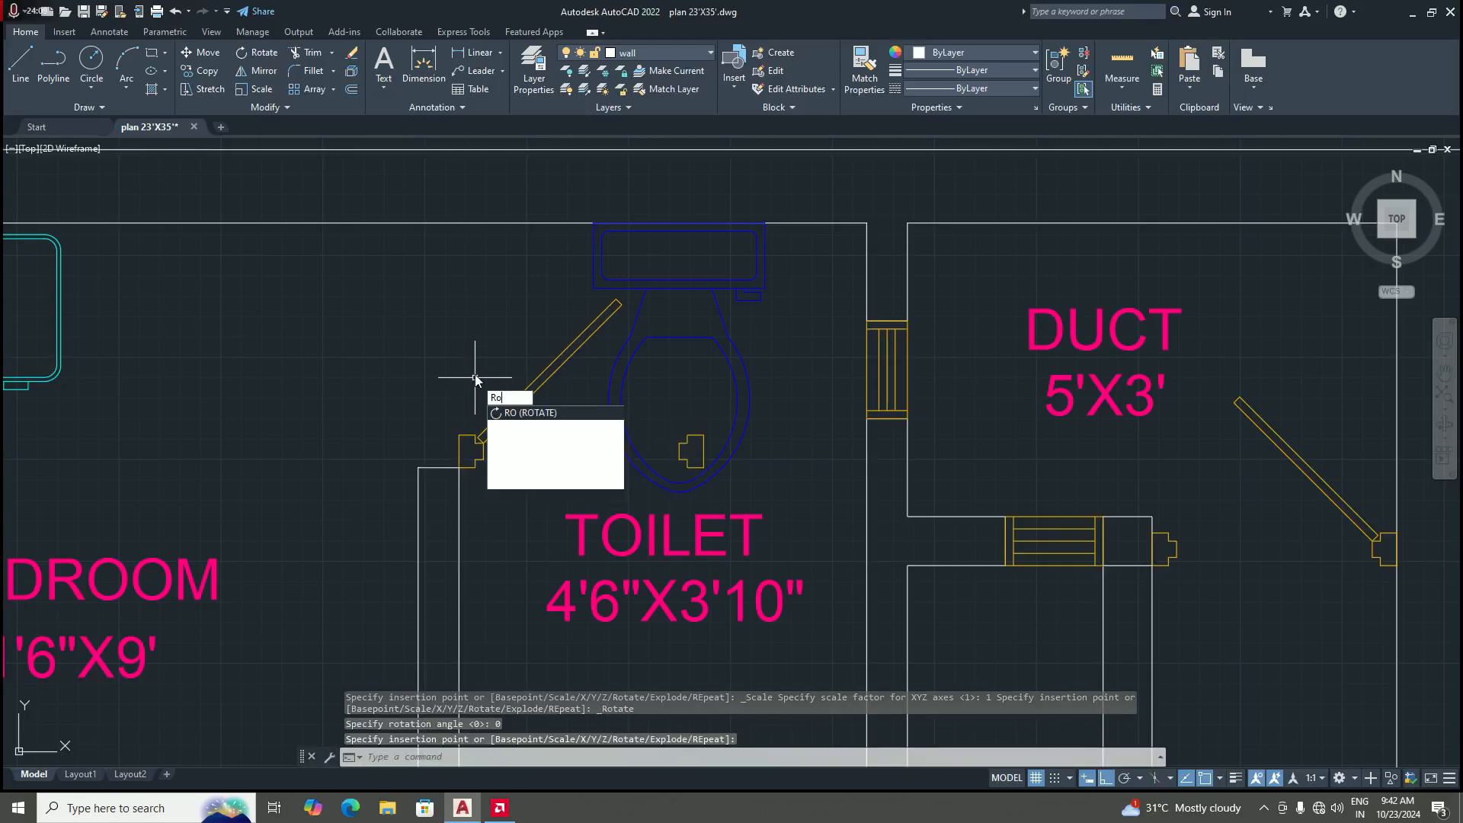
{"action": "key", "text": "Return"}
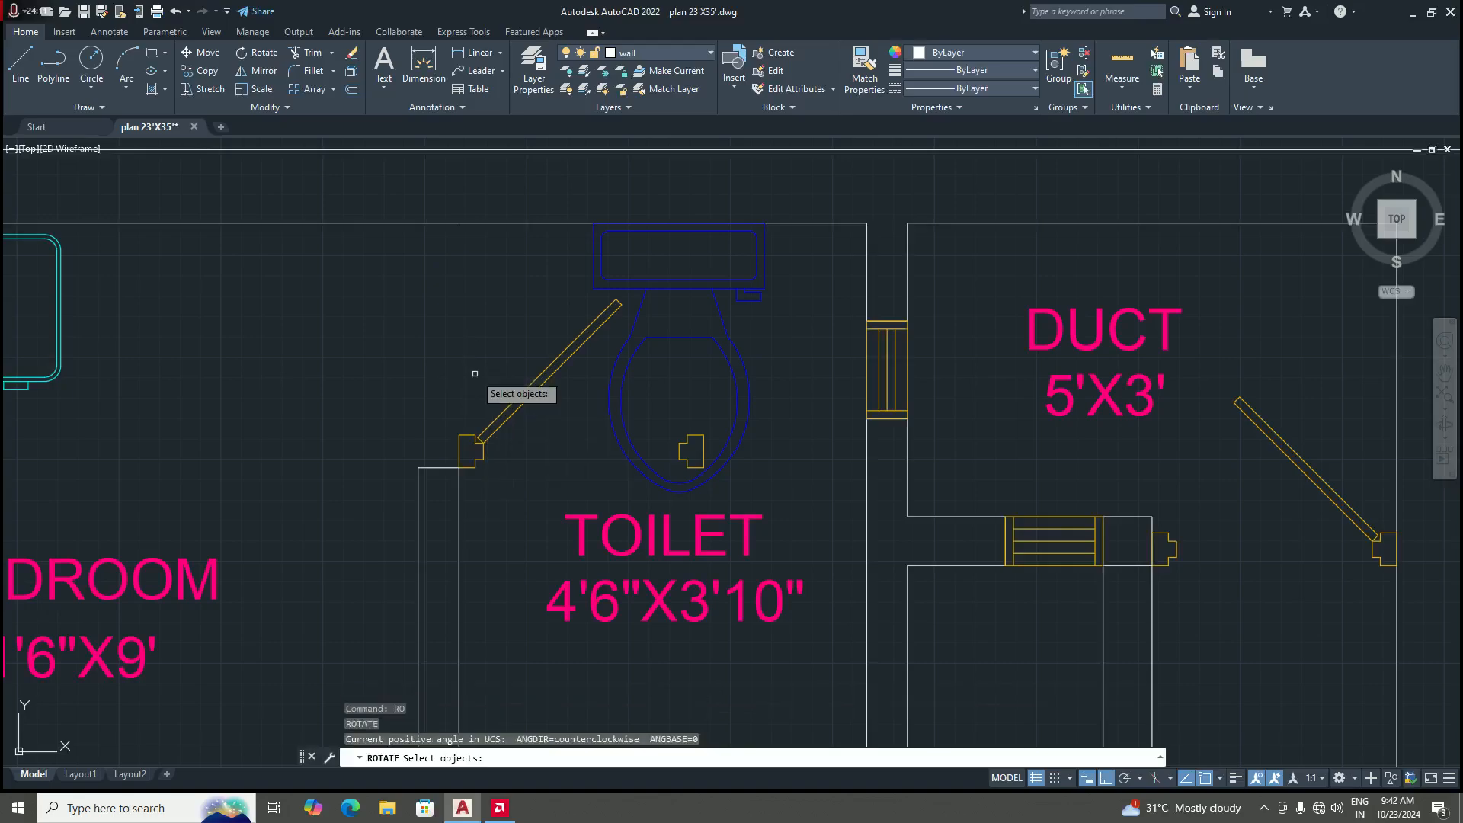
{"action": "left_click", "coordinate": [486, 422]}
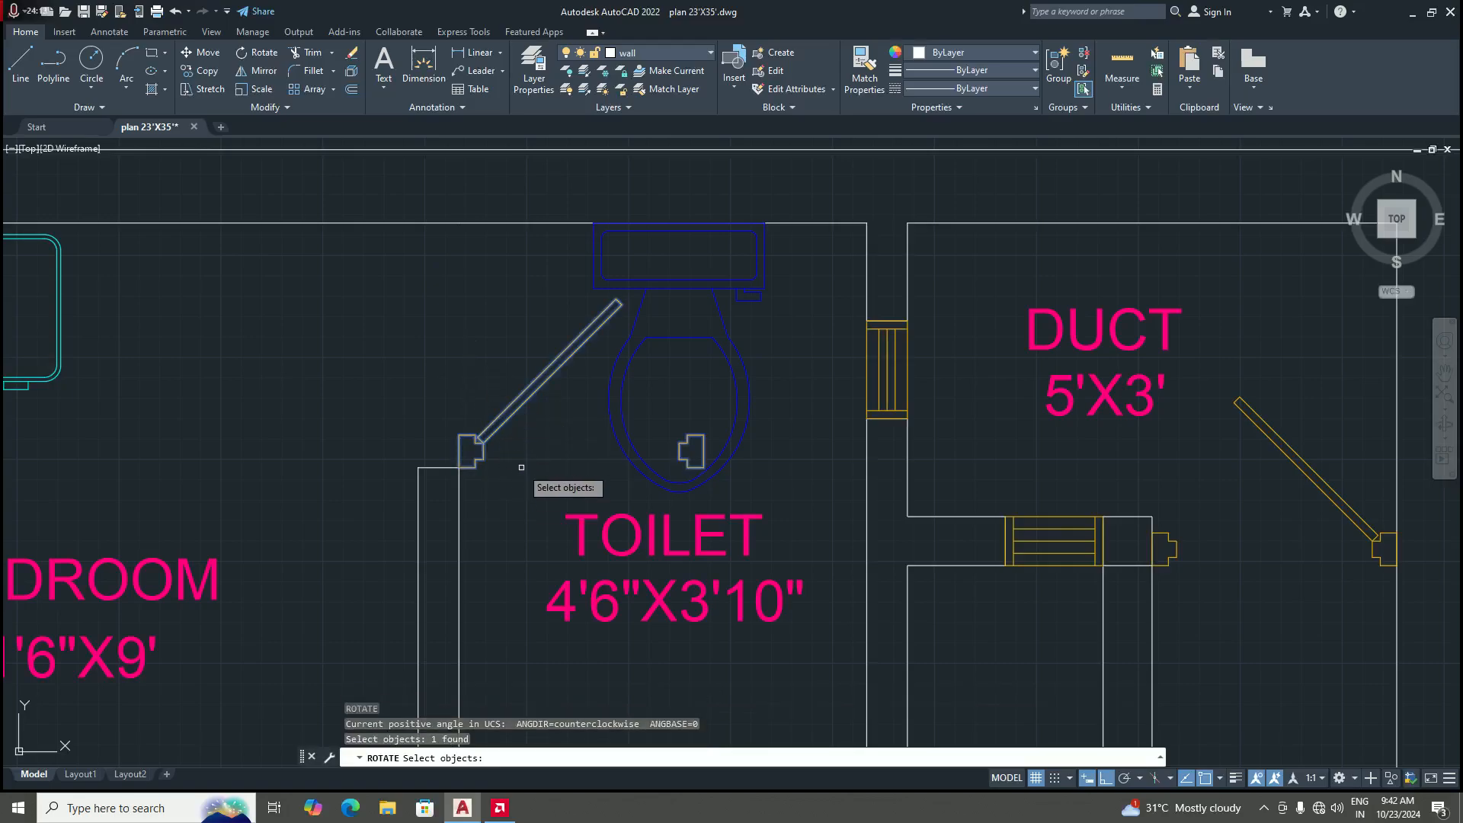
{"action": "key", "text": "Return"}
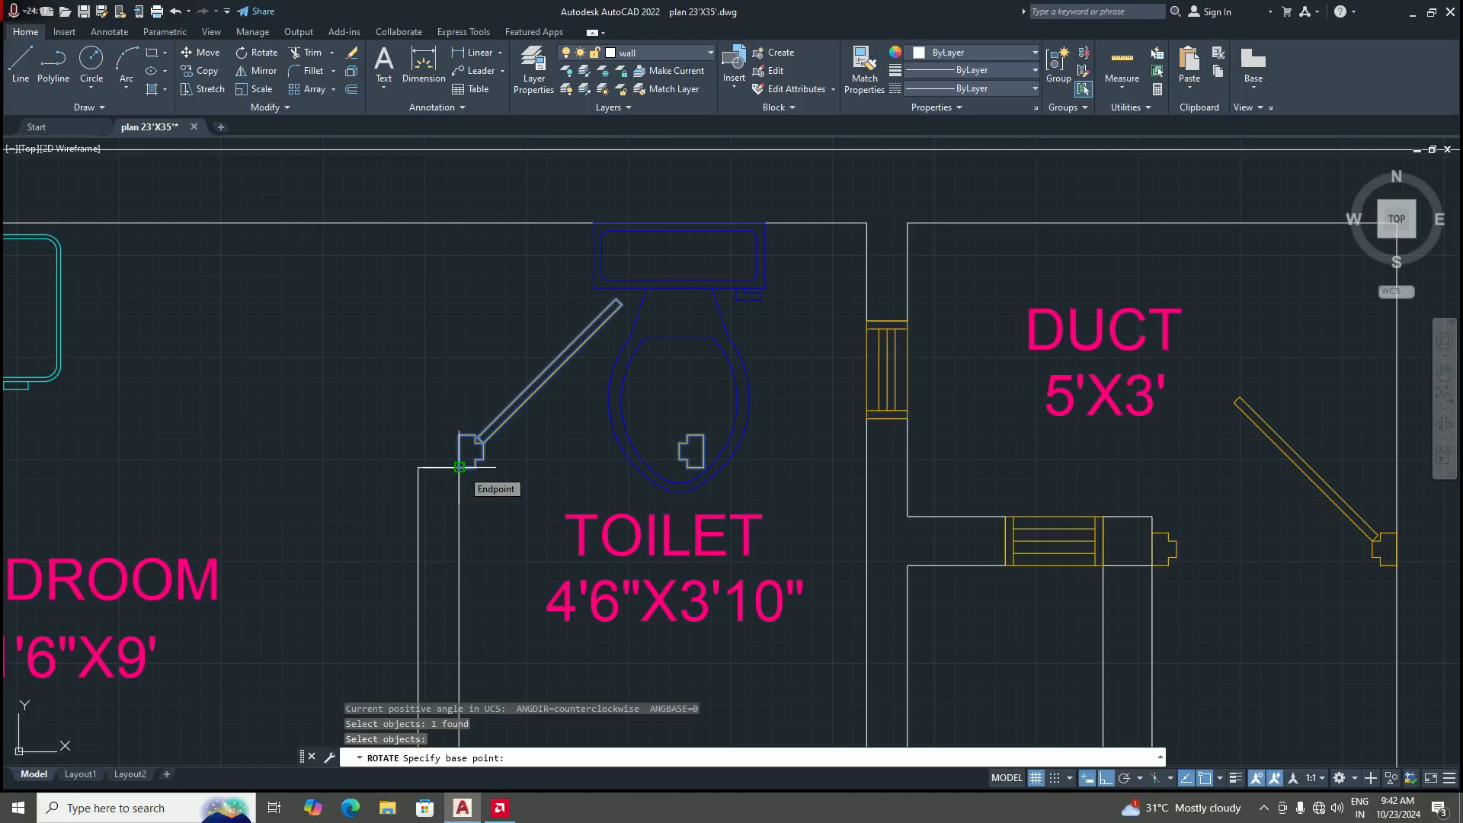
{"action": "scroll", "coordinate": [459, 466], "scroll_direction": "down", "scroll_amount": 2}
{"action": "scroll", "coordinate": [456, 464], "scroll_direction": "up", "scroll_amount": 2}
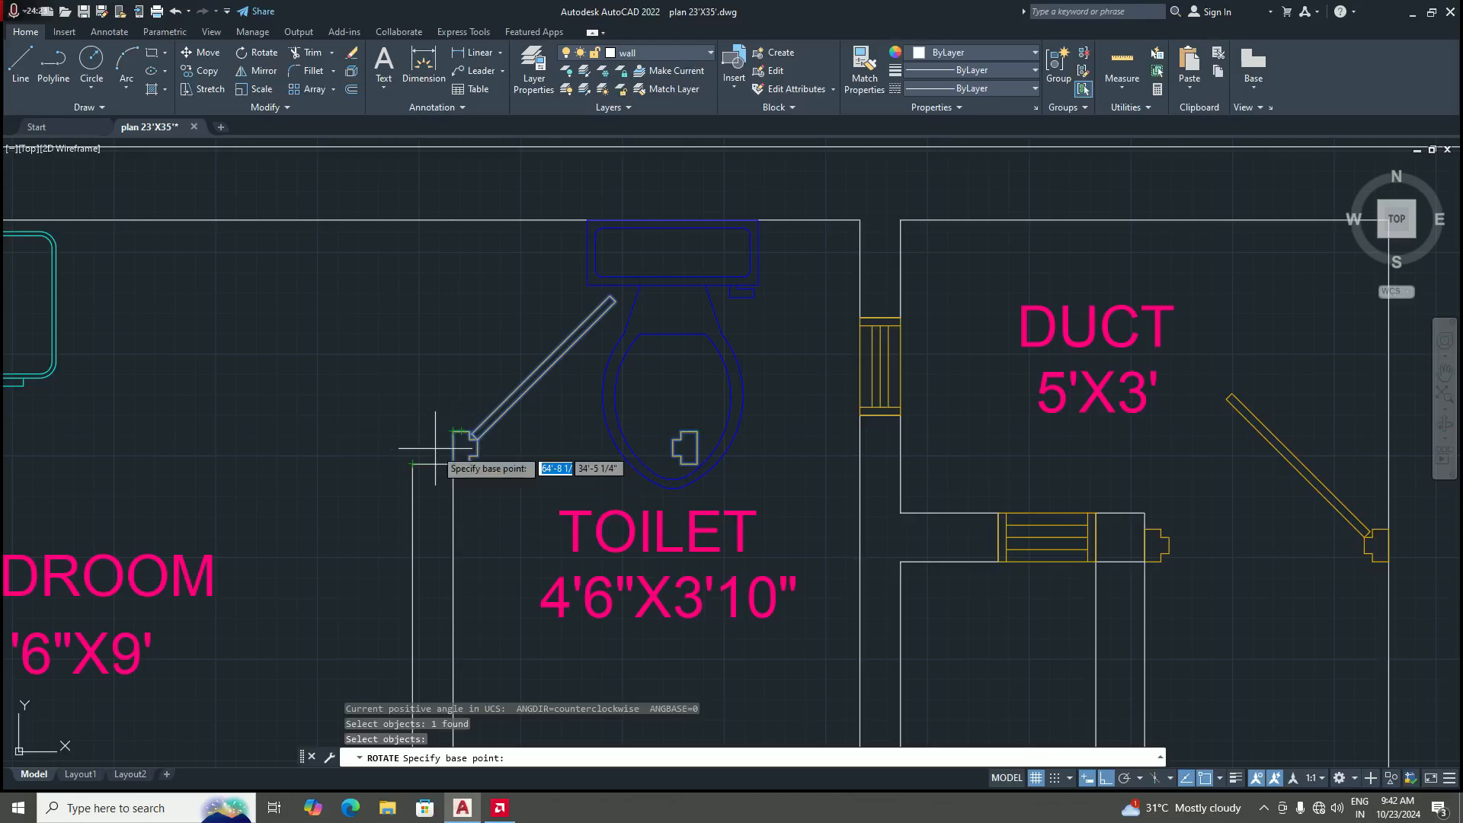
{"action": "scroll", "coordinate": [434, 460], "scroll_direction": "up", "scroll_amount": 2}
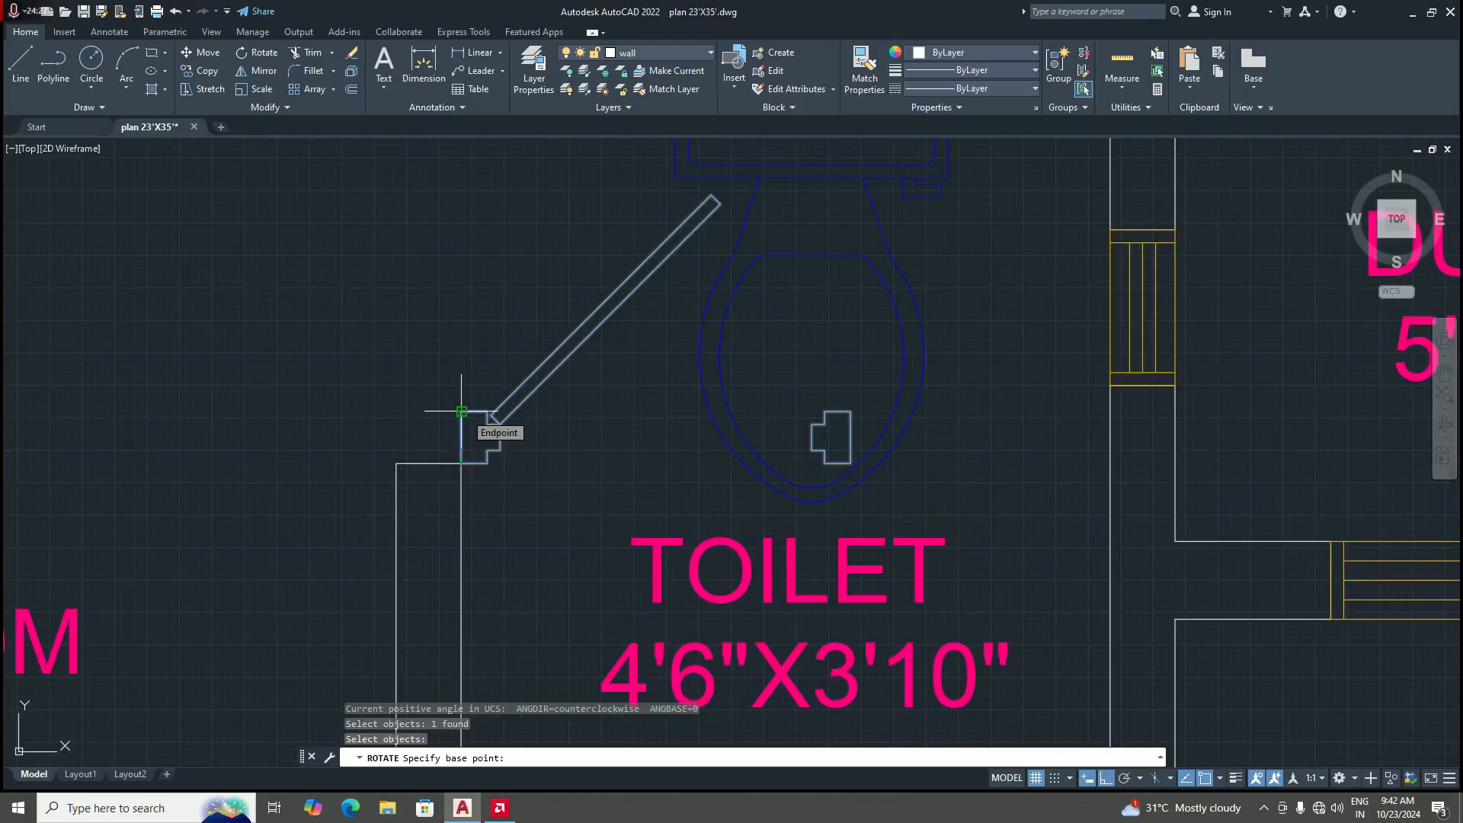
{"action": "left_click", "coordinate": [461, 462]}
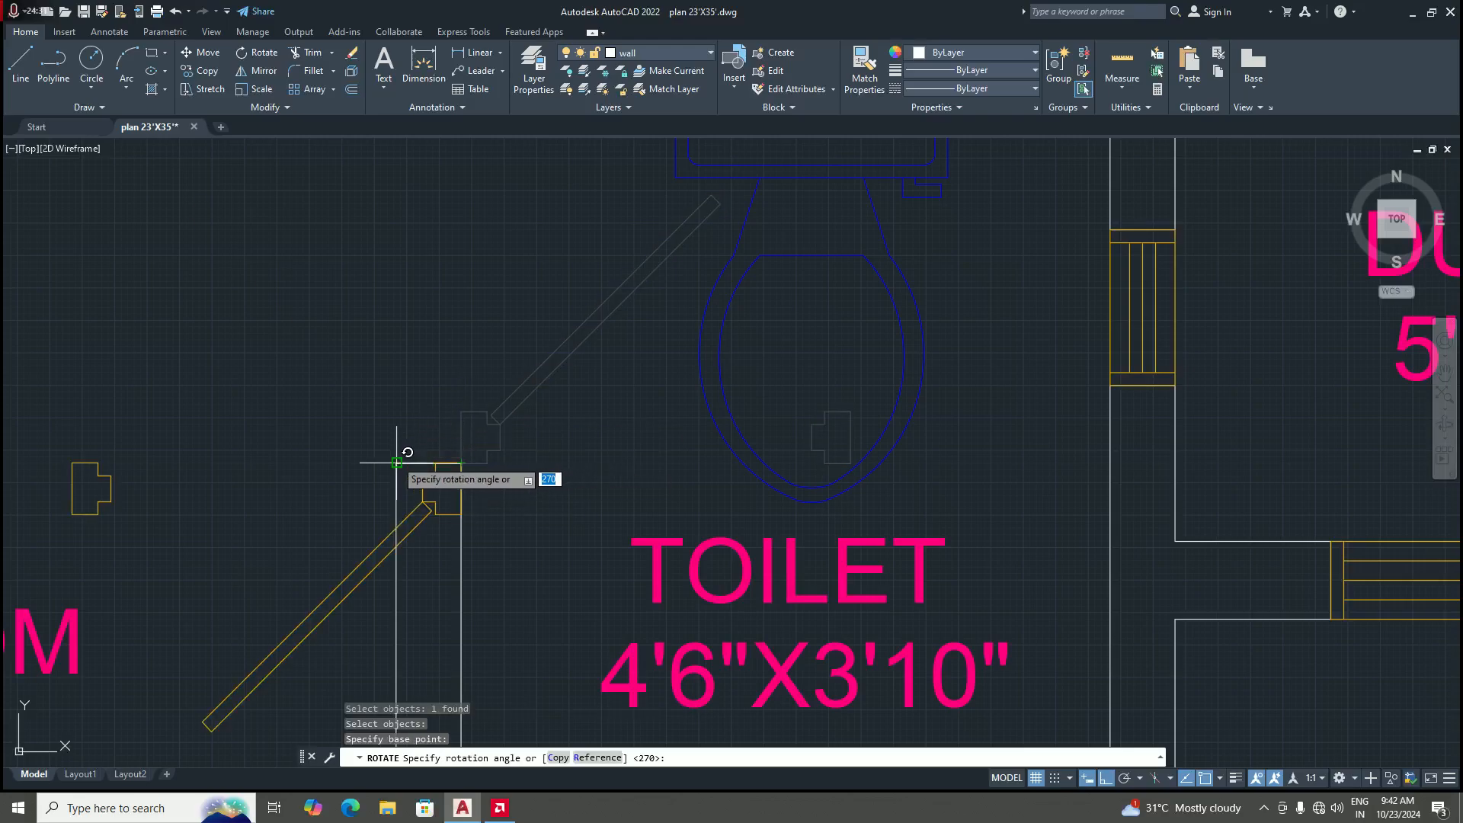
{"action": "scroll", "coordinate": [394, 463], "scroll_direction": "down", "scroll_amount": 2}
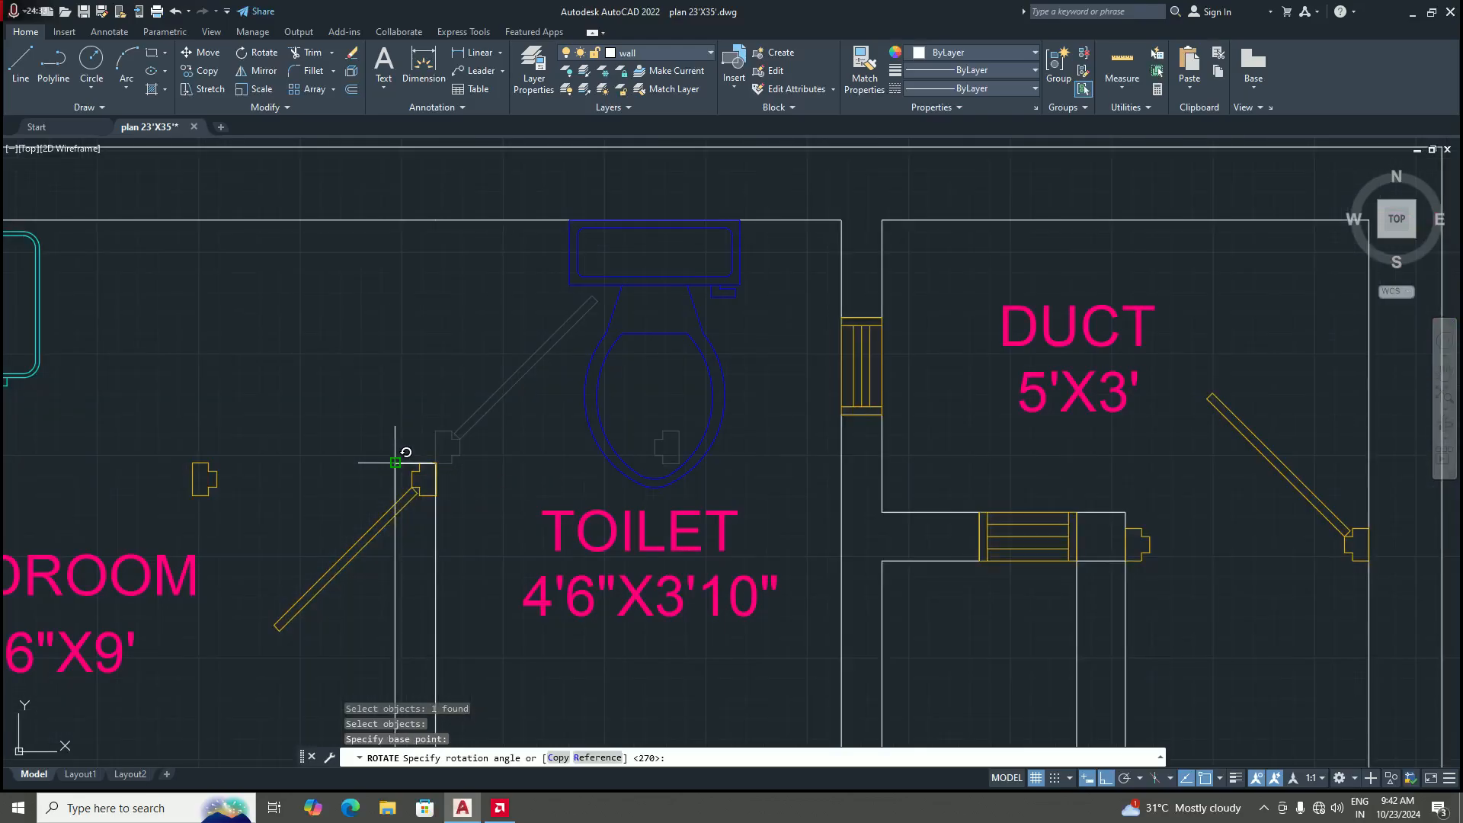
{"action": "left_click", "coordinate": [444, 251]}
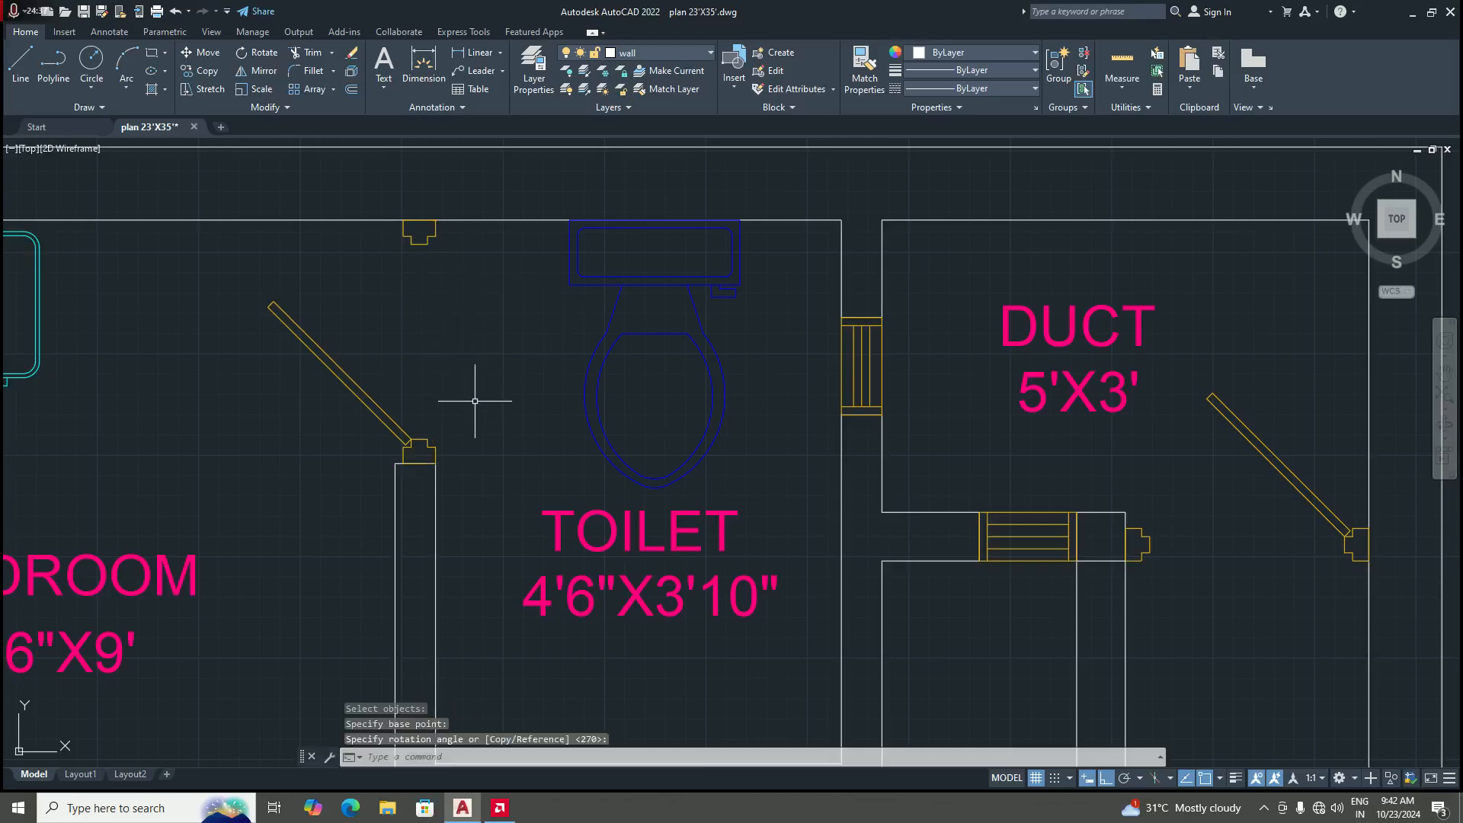
Step: Delete the 4'6"X3'10" size text below the TOILET label
{"action": "scroll", "coordinate": [482, 441], "scroll_direction": "down", "scroll_amount": 3}
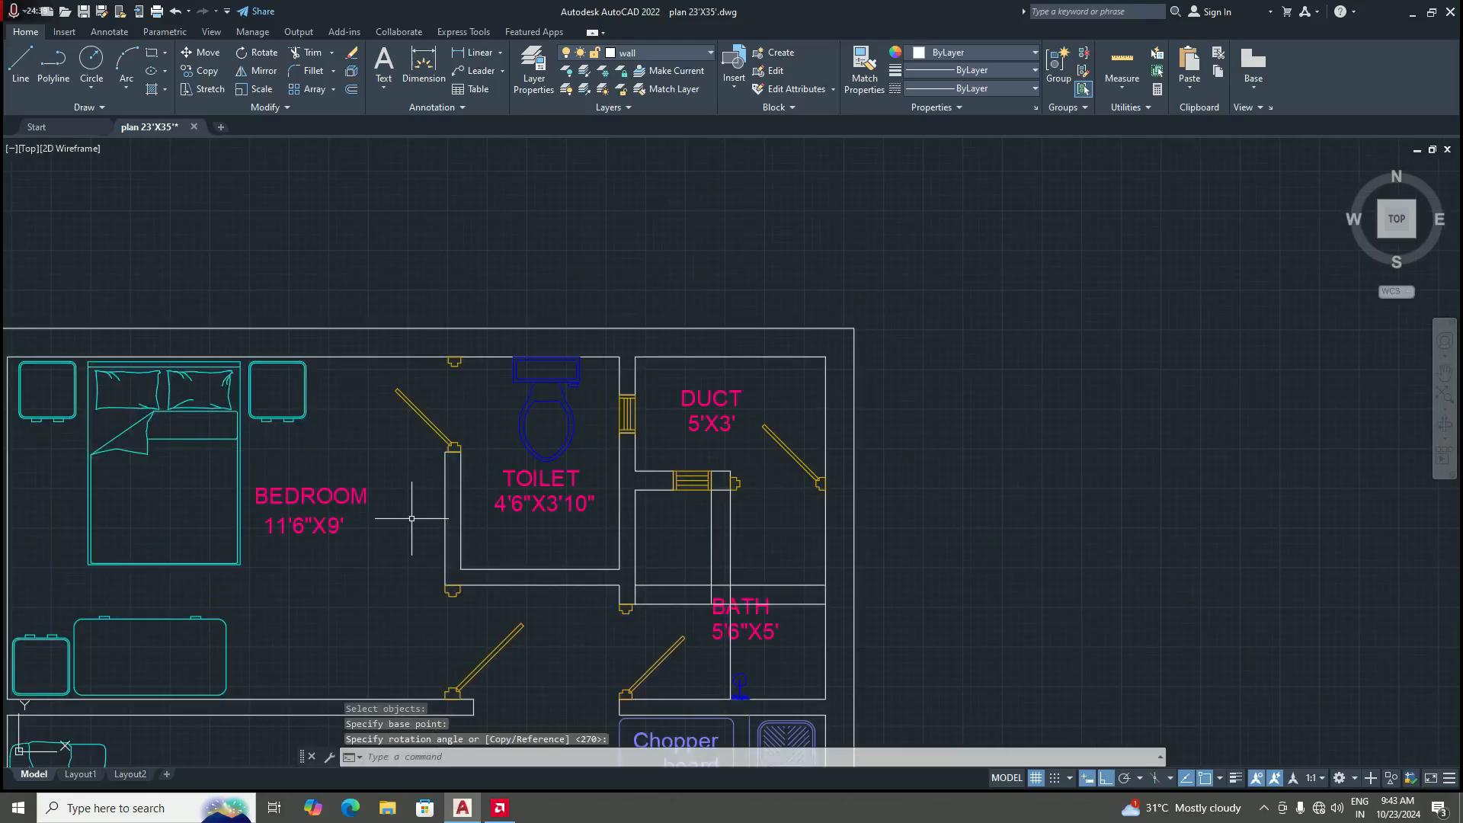
{"action": "scroll", "coordinate": [536, 524], "scroll_direction": "down", "scroll_amount": 5}
{"action": "scroll", "coordinate": [561, 443], "scroll_direction": "up", "scroll_amount": 4}
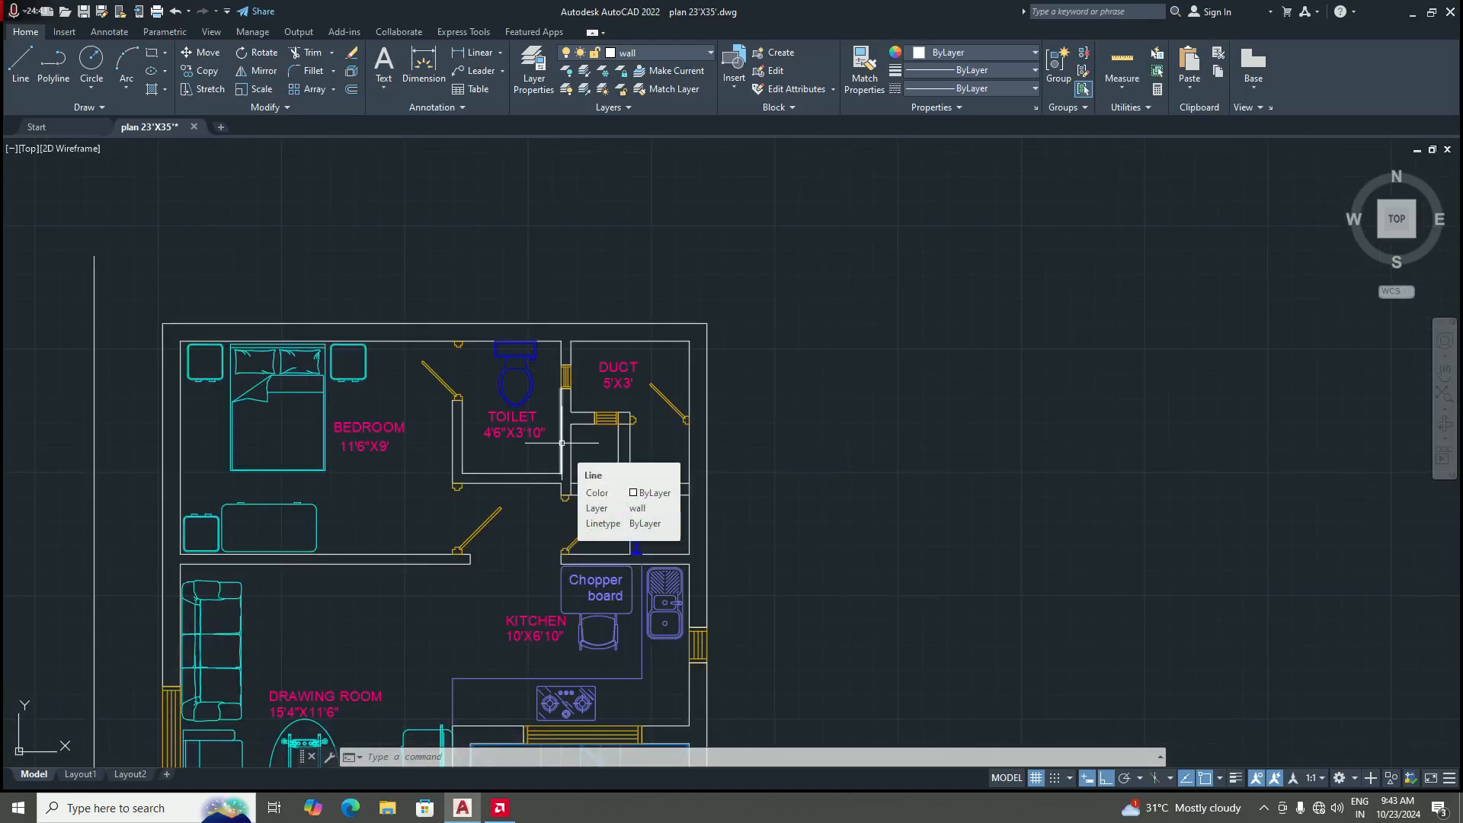
{"action": "scroll", "coordinate": [526, 434], "scroll_direction": "up", "scroll_amount": 3}
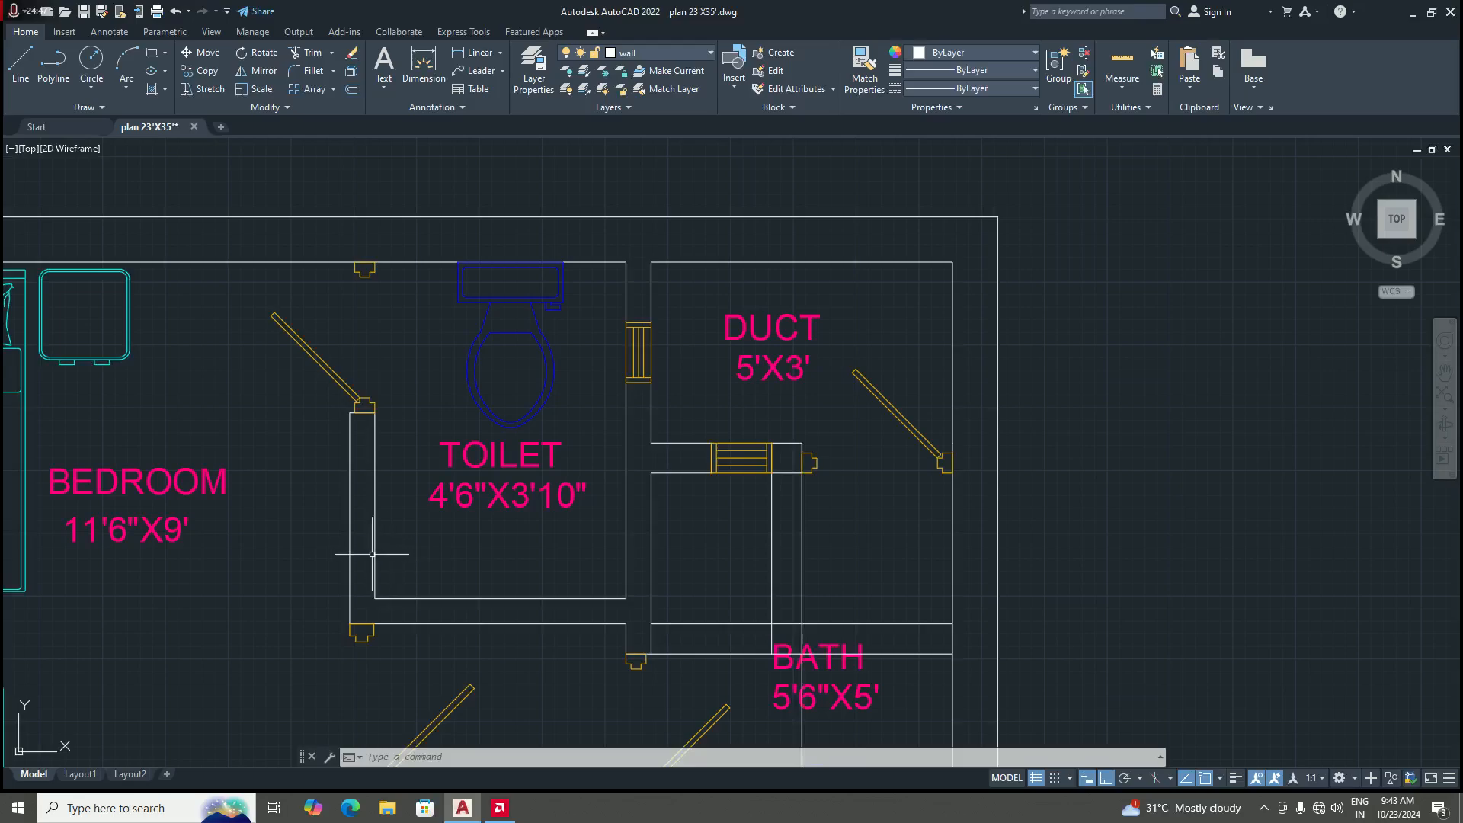
{"action": "left_click", "coordinate": [527, 499]}
{"action": "key", "text": "Delete"}
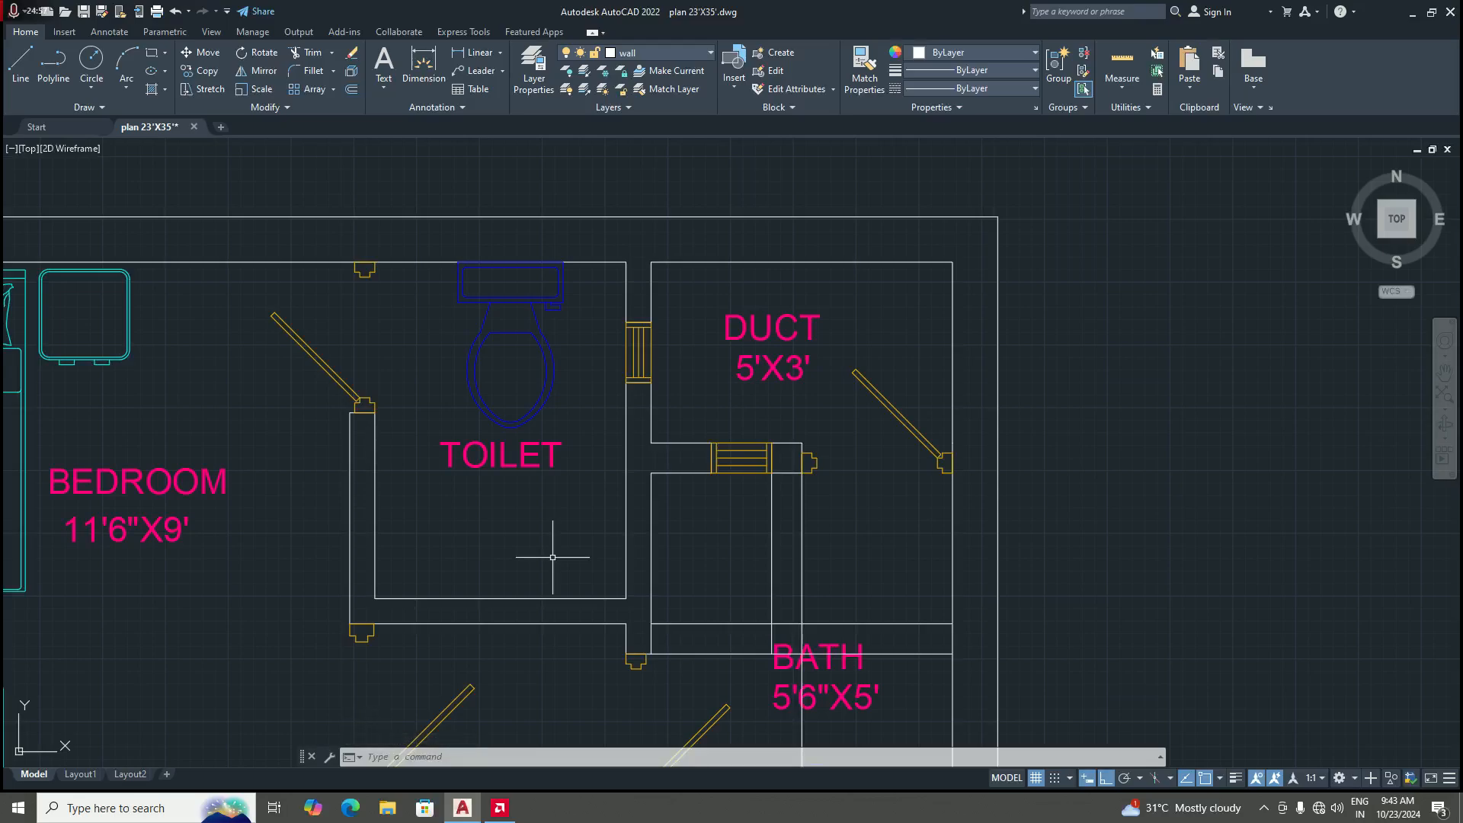
Step: Examine the bedroom entrance door and its swing direction in relation to the toilet, bath and kitchen
{"action": "scroll", "coordinate": [560, 561], "scroll_direction": "down", "scroll_amount": 8}
{"action": "scroll", "coordinate": [532, 591], "scroll_direction": "up", "scroll_amount": 4}
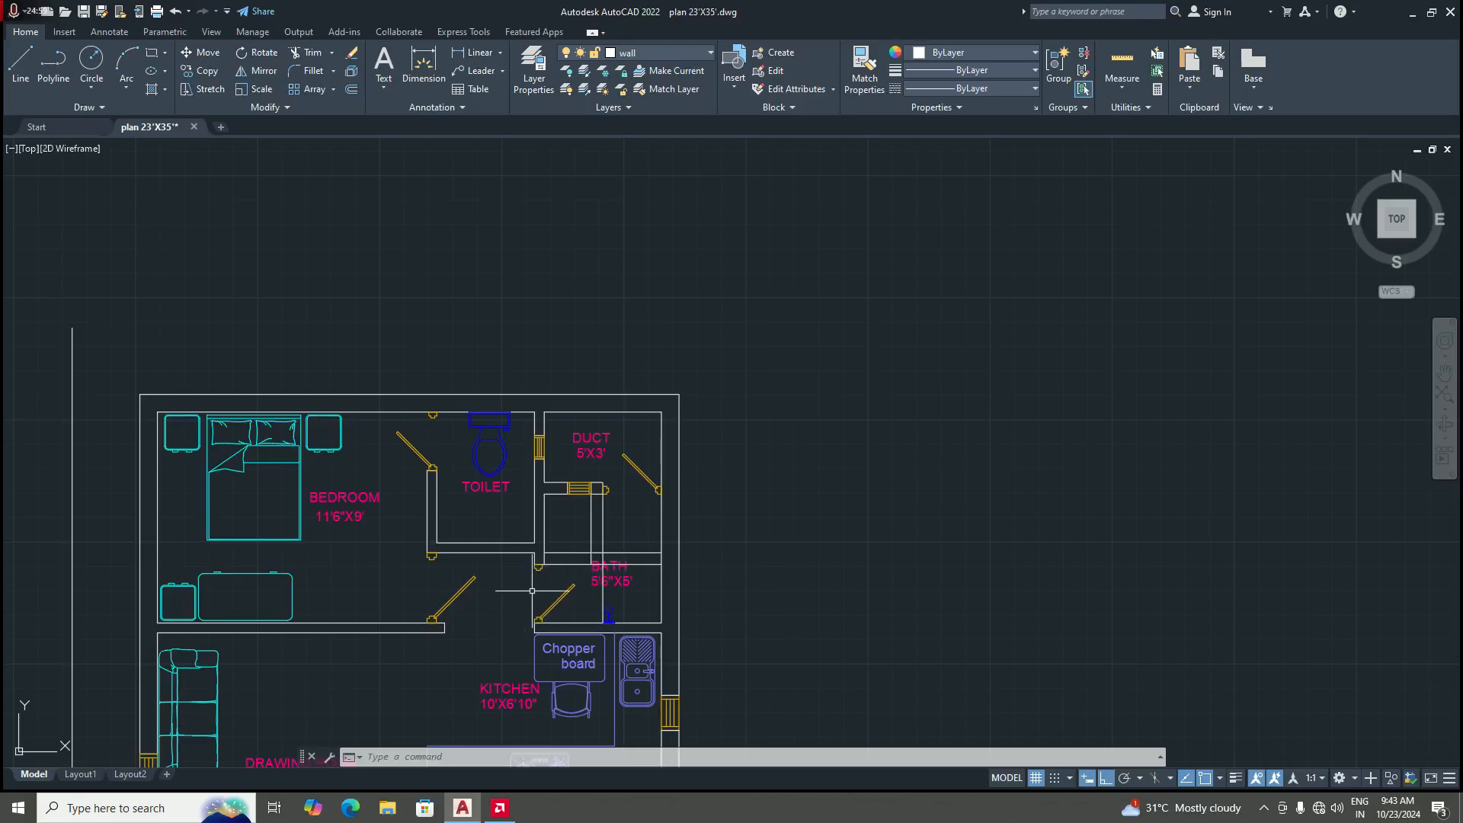
{"action": "scroll", "coordinate": [532, 590], "scroll_direction": "down", "scroll_amount": 4}
{"action": "scroll", "coordinate": [530, 588], "scroll_direction": "up", "scroll_amount": 6}
{"action": "scroll", "coordinate": [528, 585], "scroll_direction": "up", "scroll_amount": 4}
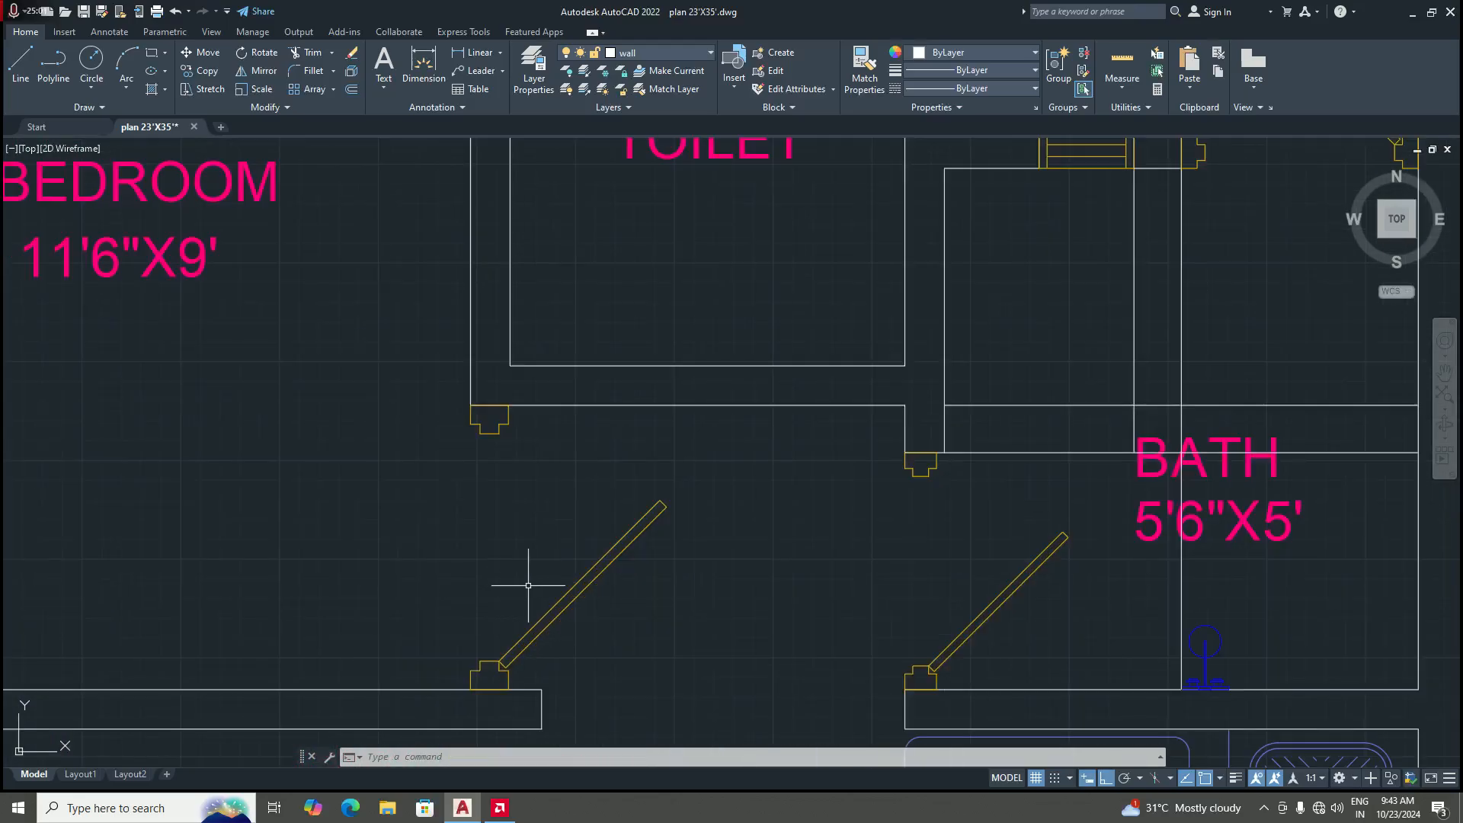
{"action": "scroll", "coordinate": [528, 585], "scroll_direction": "down", "scroll_amount": 5}
{"action": "scroll", "coordinate": [560, 587], "scroll_direction": "up", "scroll_amount": 3}
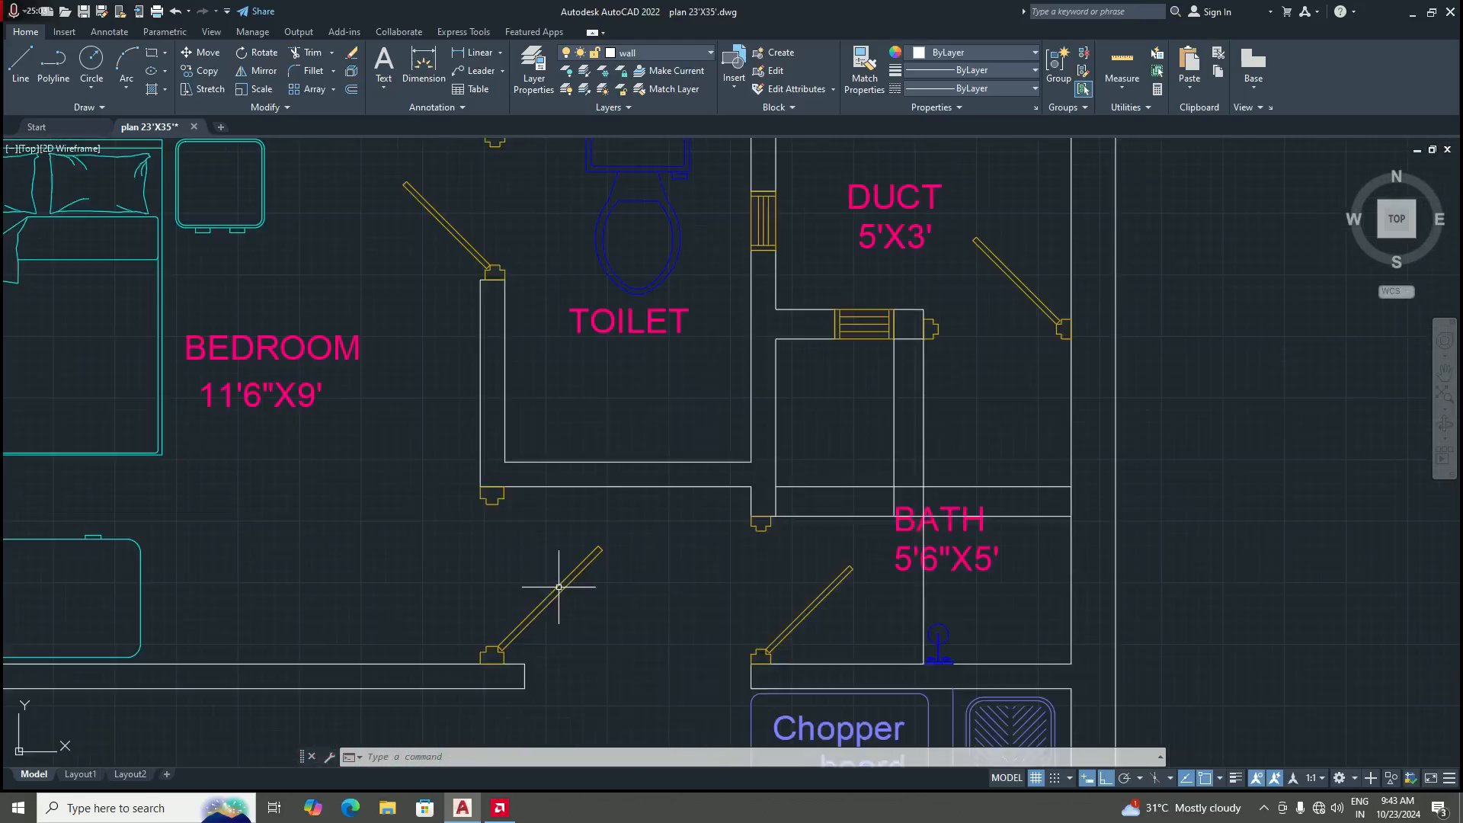
{"action": "scroll", "coordinate": [571, 587], "scroll_direction": "down", "scroll_amount": 2}
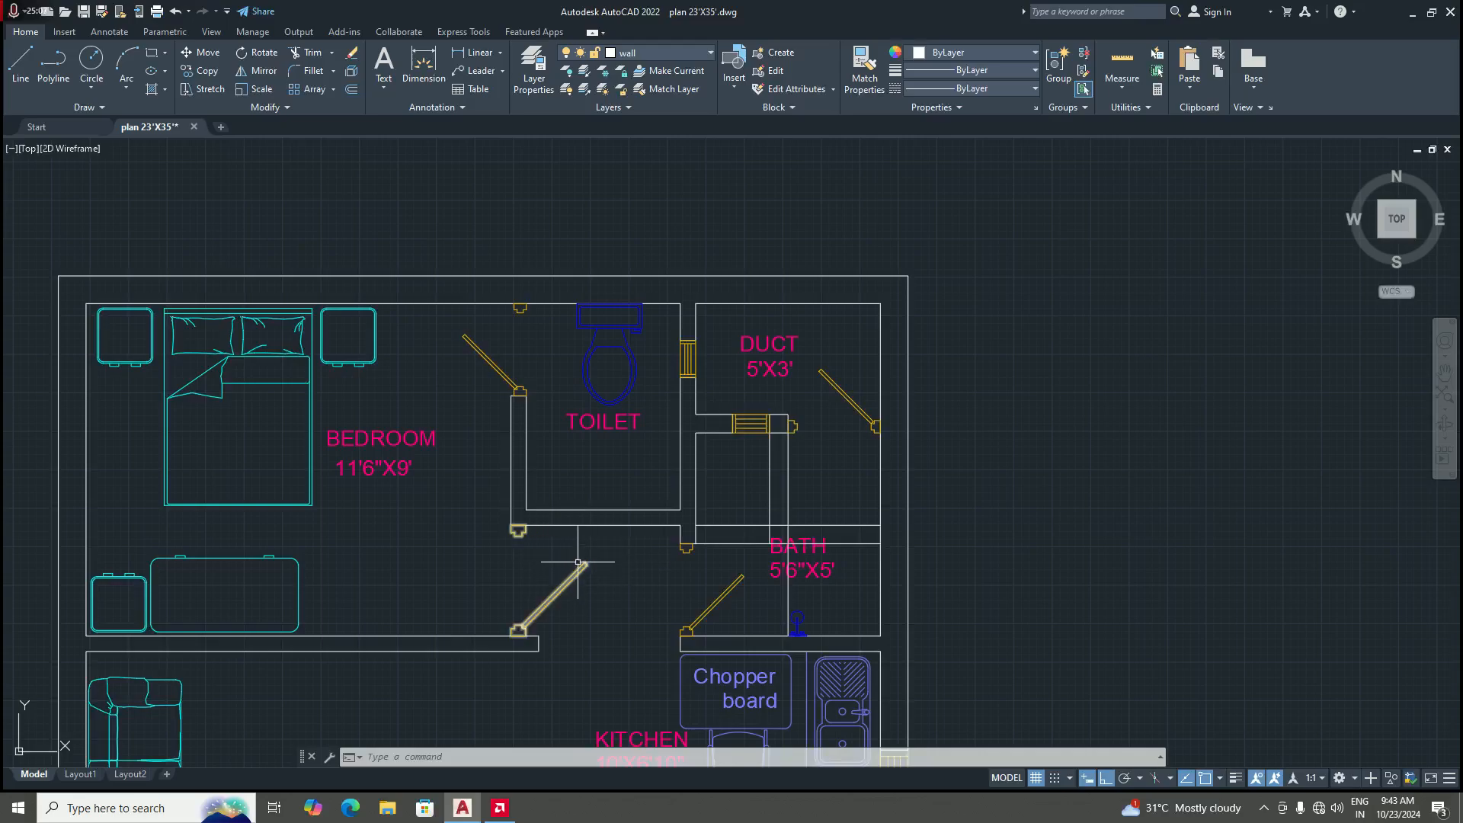
{"action": "scroll", "coordinate": [556, 587], "scroll_direction": "down", "scroll_amount": 2}
{"action": "scroll", "coordinate": [617, 598], "scroll_direction": "up", "scroll_amount": 2}
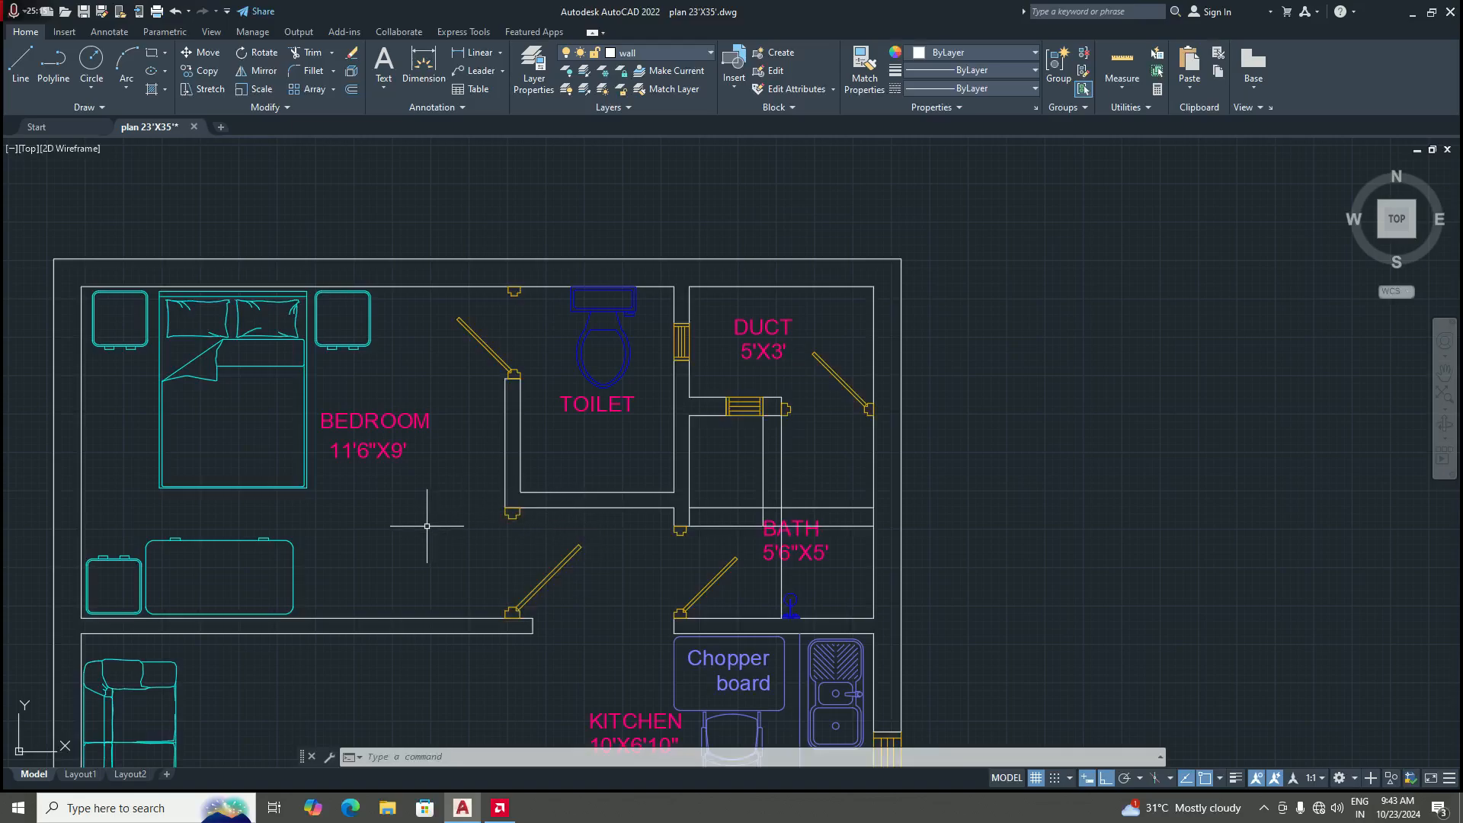
{"action": "scroll", "coordinate": [488, 571], "scroll_direction": "up", "scroll_amount": 2}
{"action": "scroll", "coordinate": [537, 545], "scroll_direction": "down", "scroll_amount": 4}
{"action": "scroll", "coordinate": [534, 545], "scroll_direction": "up", "scroll_amount": 4}
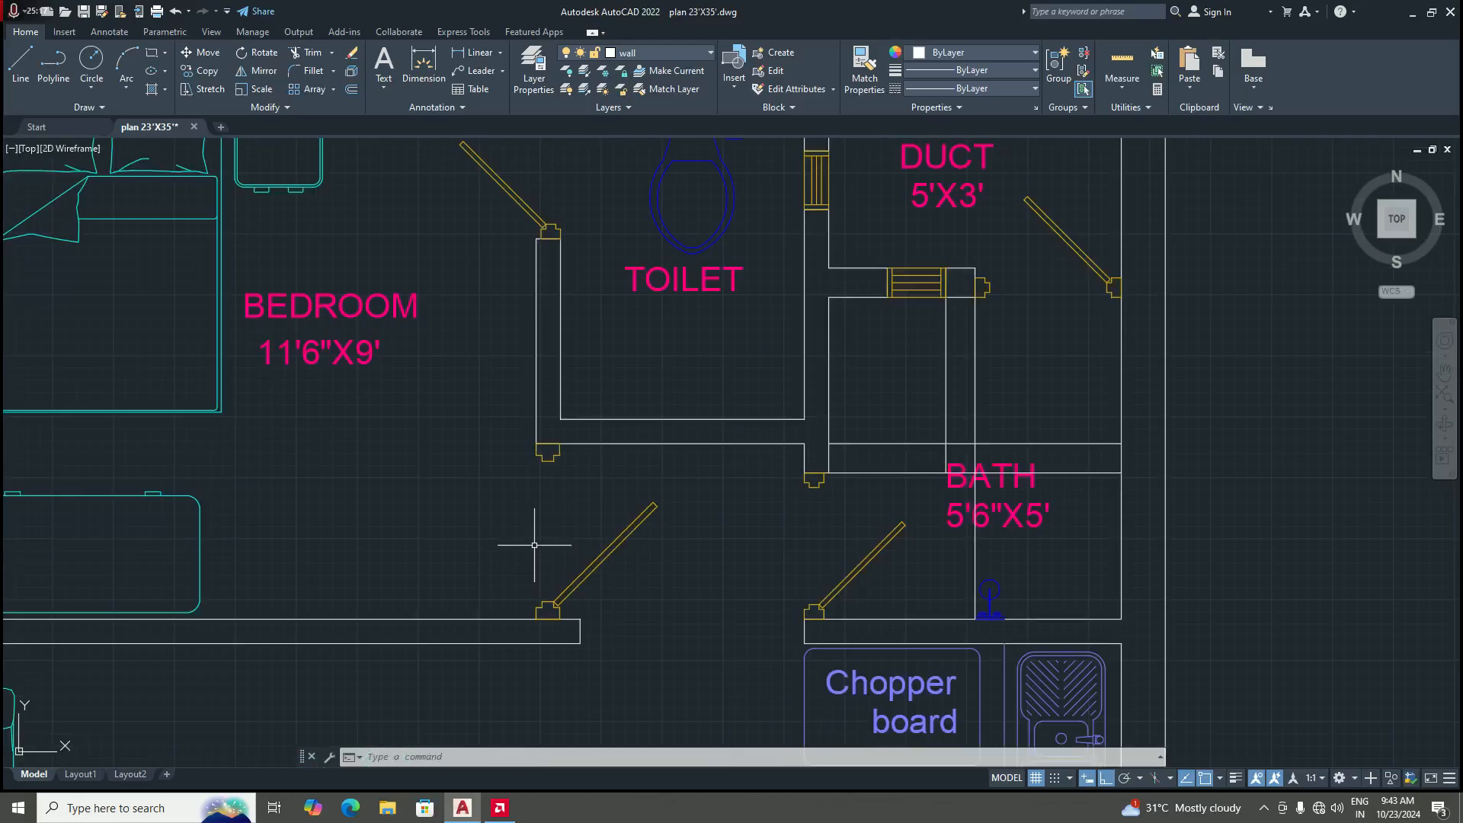
{"action": "scroll", "coordinate": [583, 460], "scroll_direction": "up", "scroll_amount": 2}
{"action": "scroll", "coordinate": [610, 518], "scroll_direction": "down", "scroll_amount": 4}
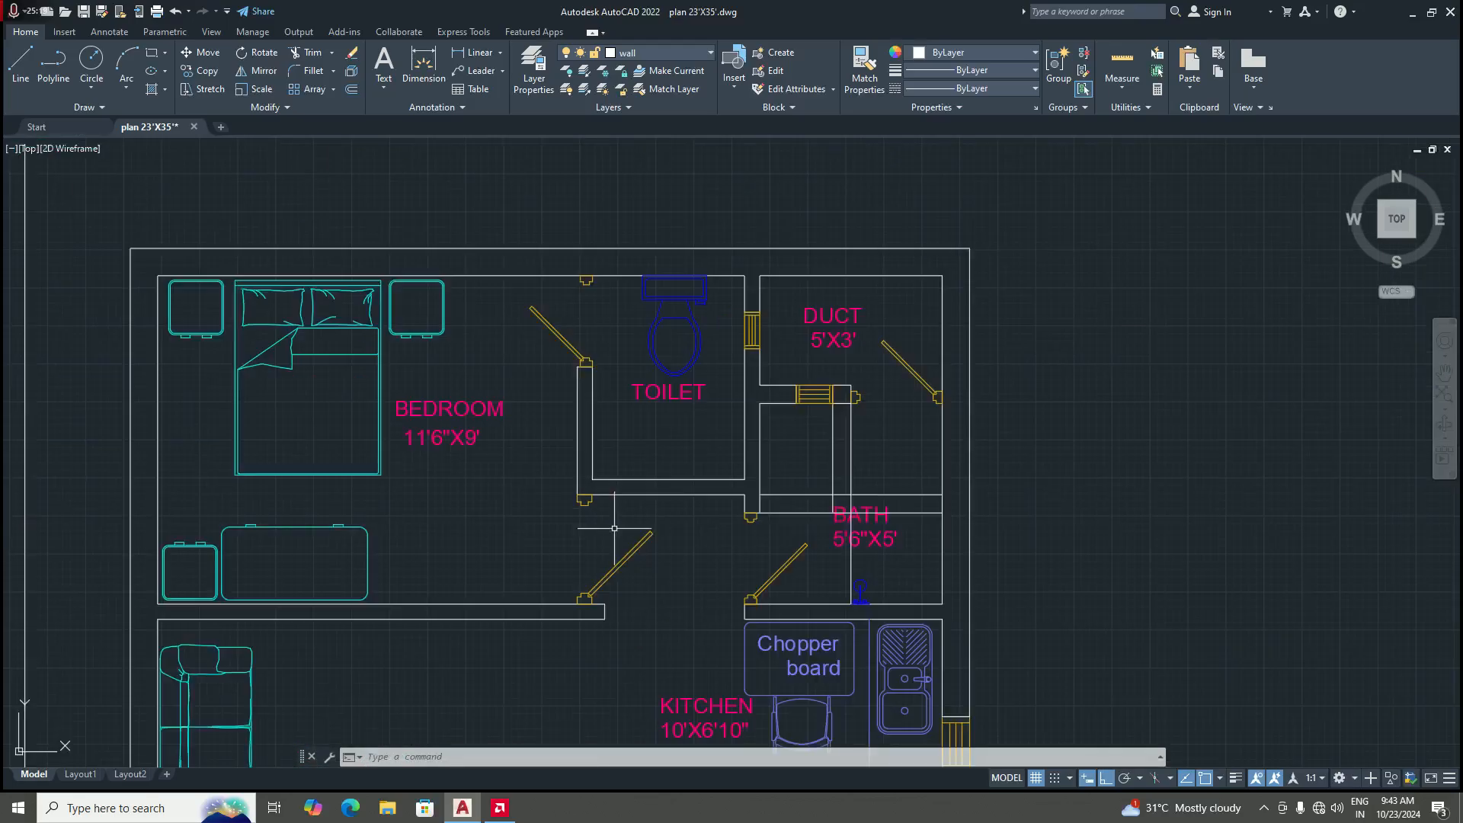
{"action": "scroll", "coordinate": [609, 533], "scroll_direction": "up", "scroll_amount": 2}
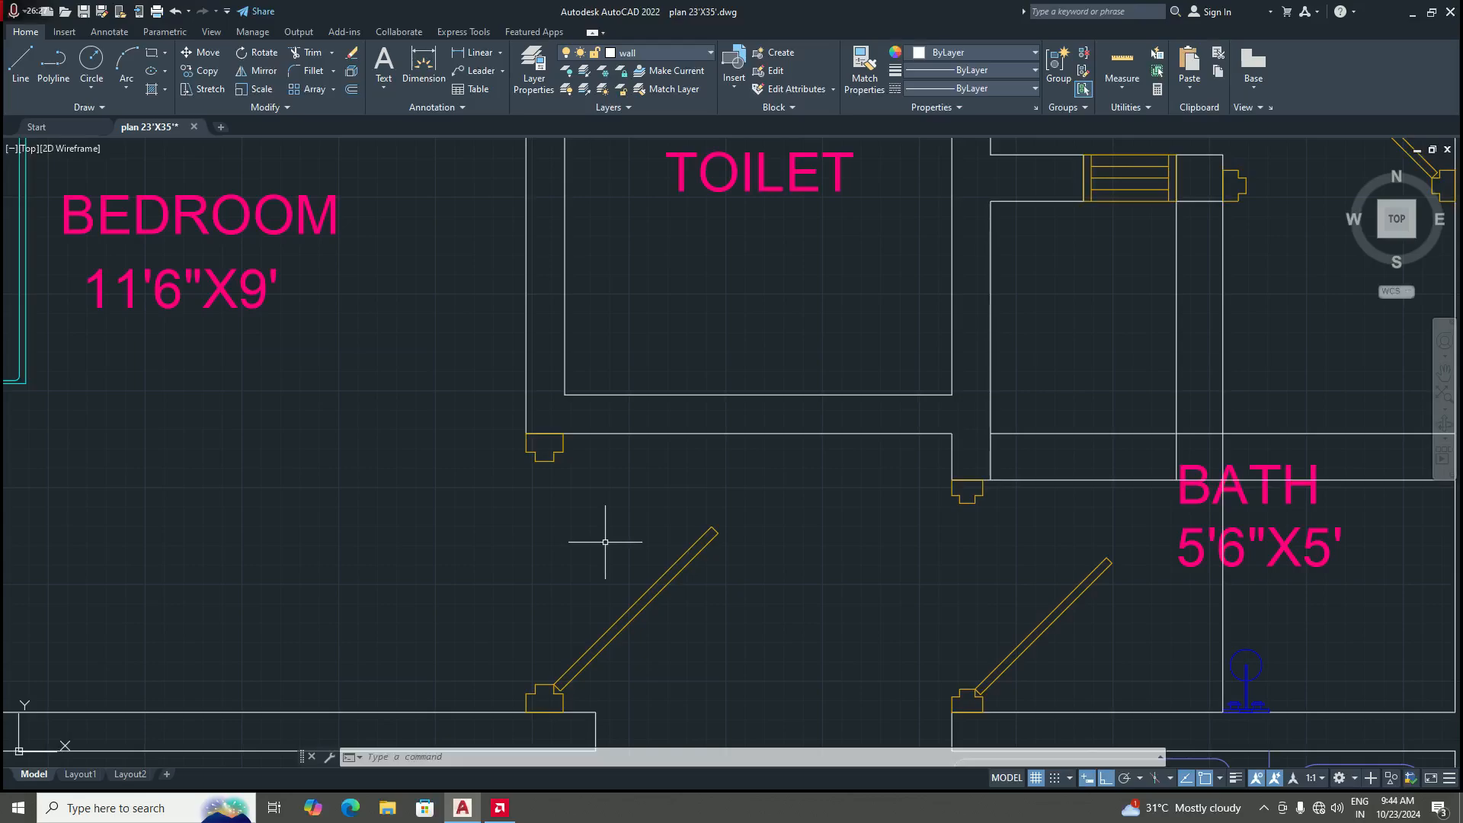
Step: Draw a vertical line across the bedroom entrance doorway, from the upper jamb's midpoint to the lower jamb's midpoint
{"action": "scroll", "coordinate": [620, 506], "scroll_direction": "down", "scroll_amount": 5}
{"action": "scroll", "coordinate": [587, 555], "scroll_direction": "up", "scroll_amount": 5}
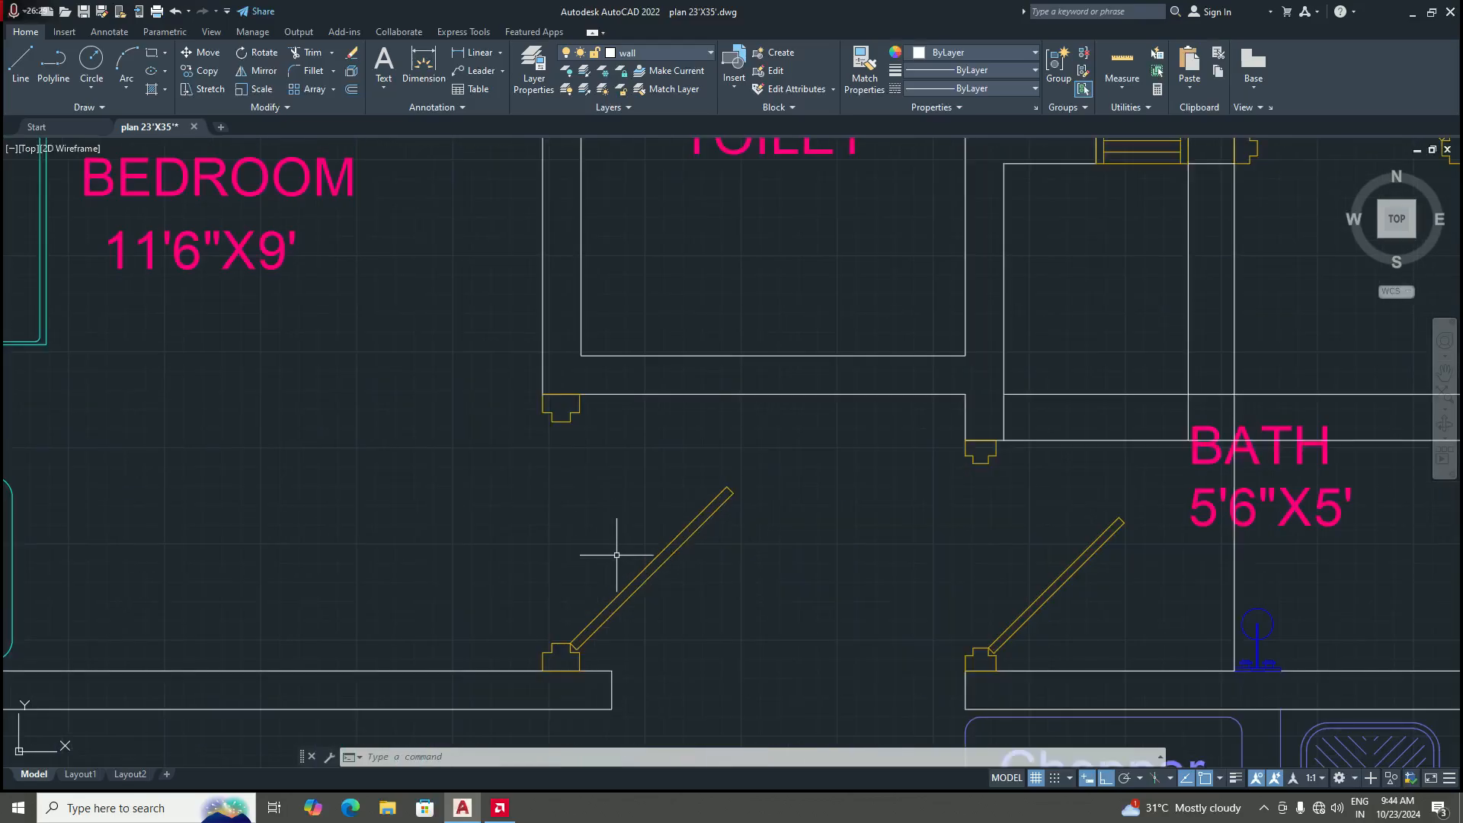
{"action": "scroll", "coordinate": [625, 582], "scroll_direction": "down", "scroll_amount": 1}
{"action": "scroll", "coordinate": [644, 575], "scroll_direction": "up", "scroll_amount": 3}
{"action": "scroll", "coordinate": [602, 557], "scroll_direction": "down", "scroll_amount": 3}
{"action": "scroll", "coordinate": [583, 457], "scroll_direction": "up", "scroll_amount": 3}
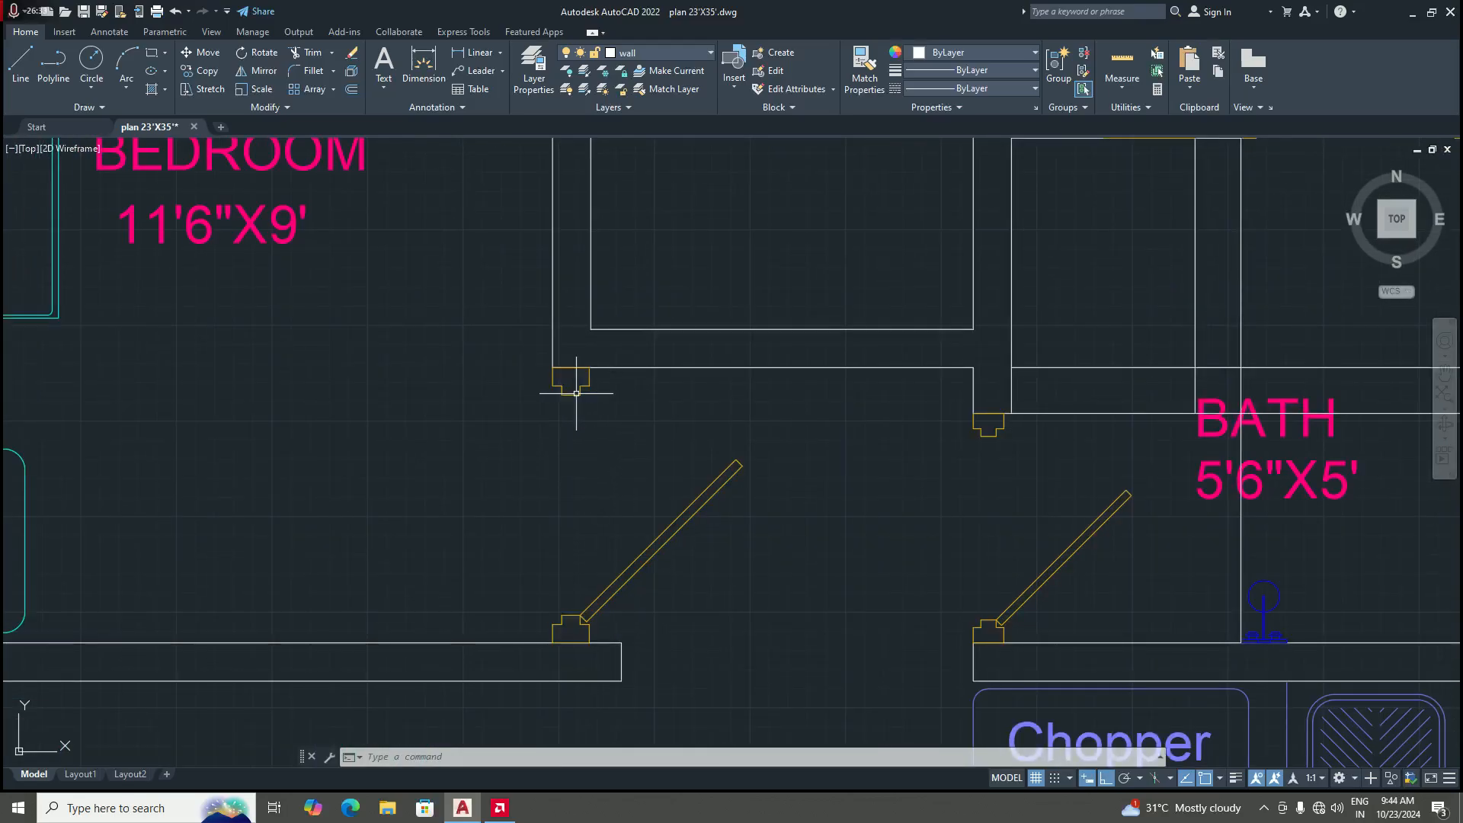
{"action": "left_click", "coordinate": [21, 63]}
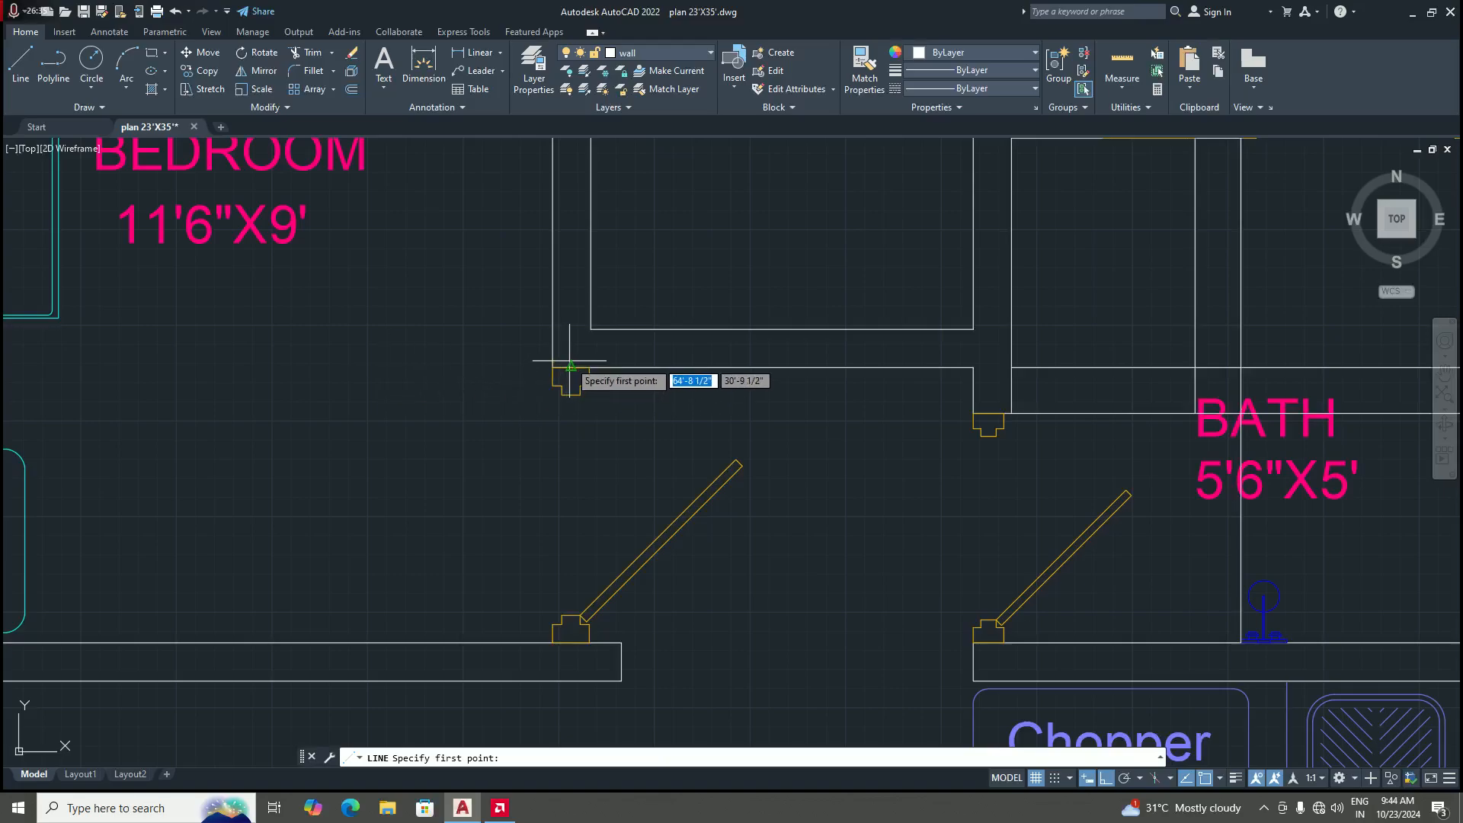
{"action": "left_click", "coordinate": [572, 374]}
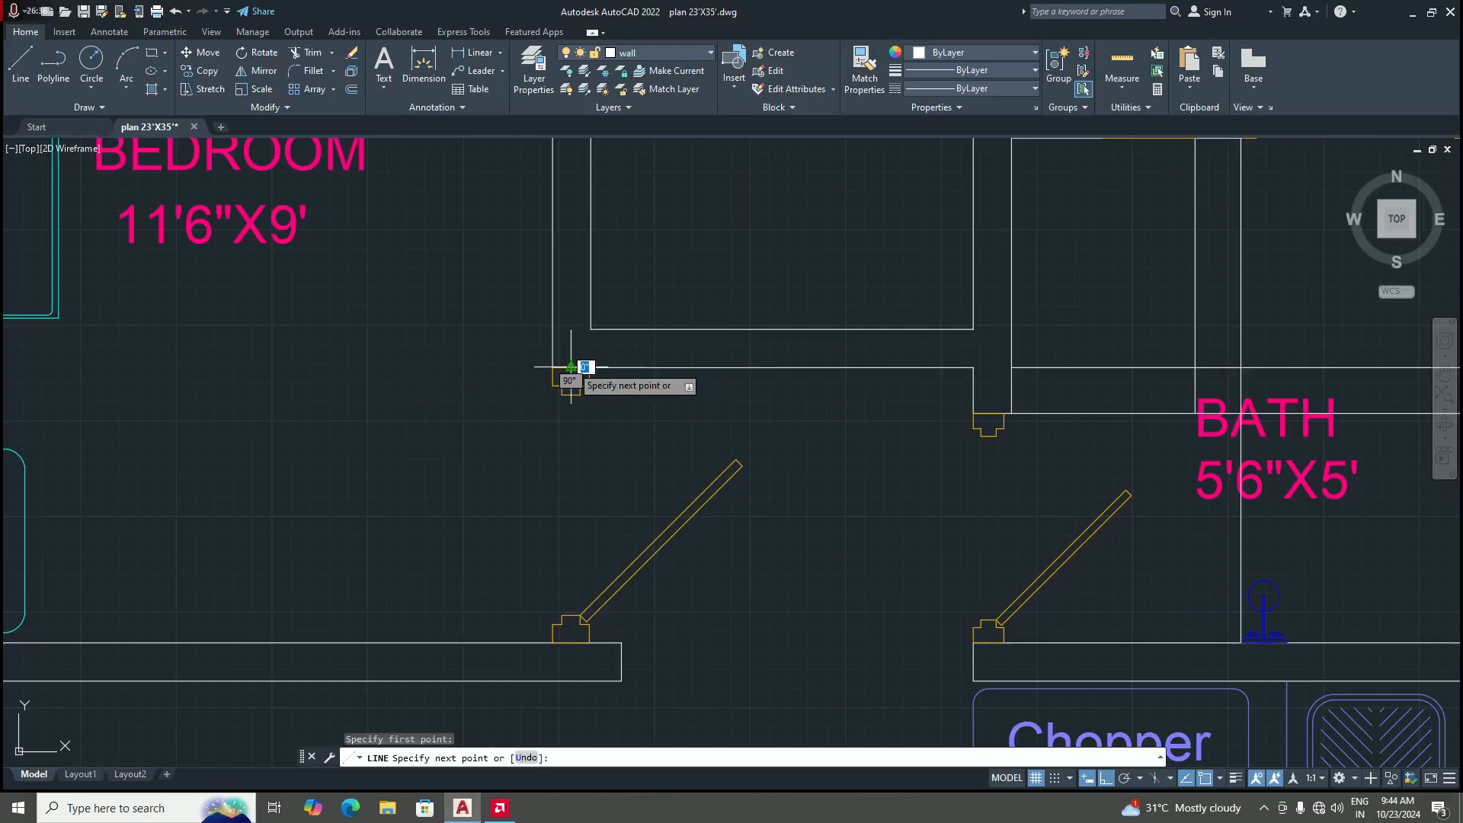
{"action": "left_click", "coordinate": [571, 642]}
{"action": "key", "text": "Return"}
{"action": "scroll", "coordinate": [574, 536], "scroll_direction": "down", "scroll_amount": 5}
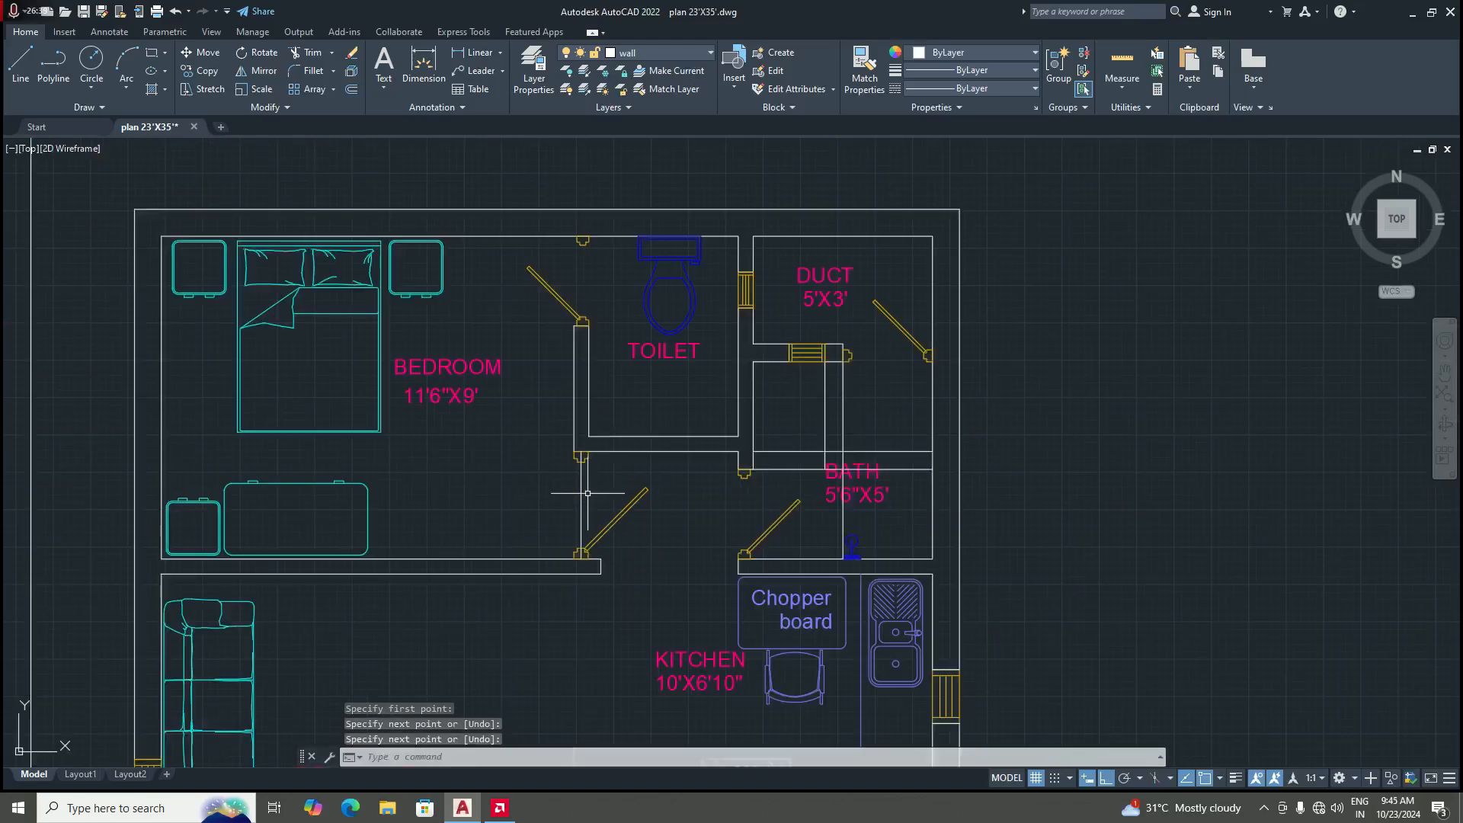
Step: Mirror the bedroom entrance door block about the vertical line through its jambs, keeping the source door
{"action": "scroll", "coordinate": [583, 488], "scroll_direction": "up", "scroll_amount": 3}
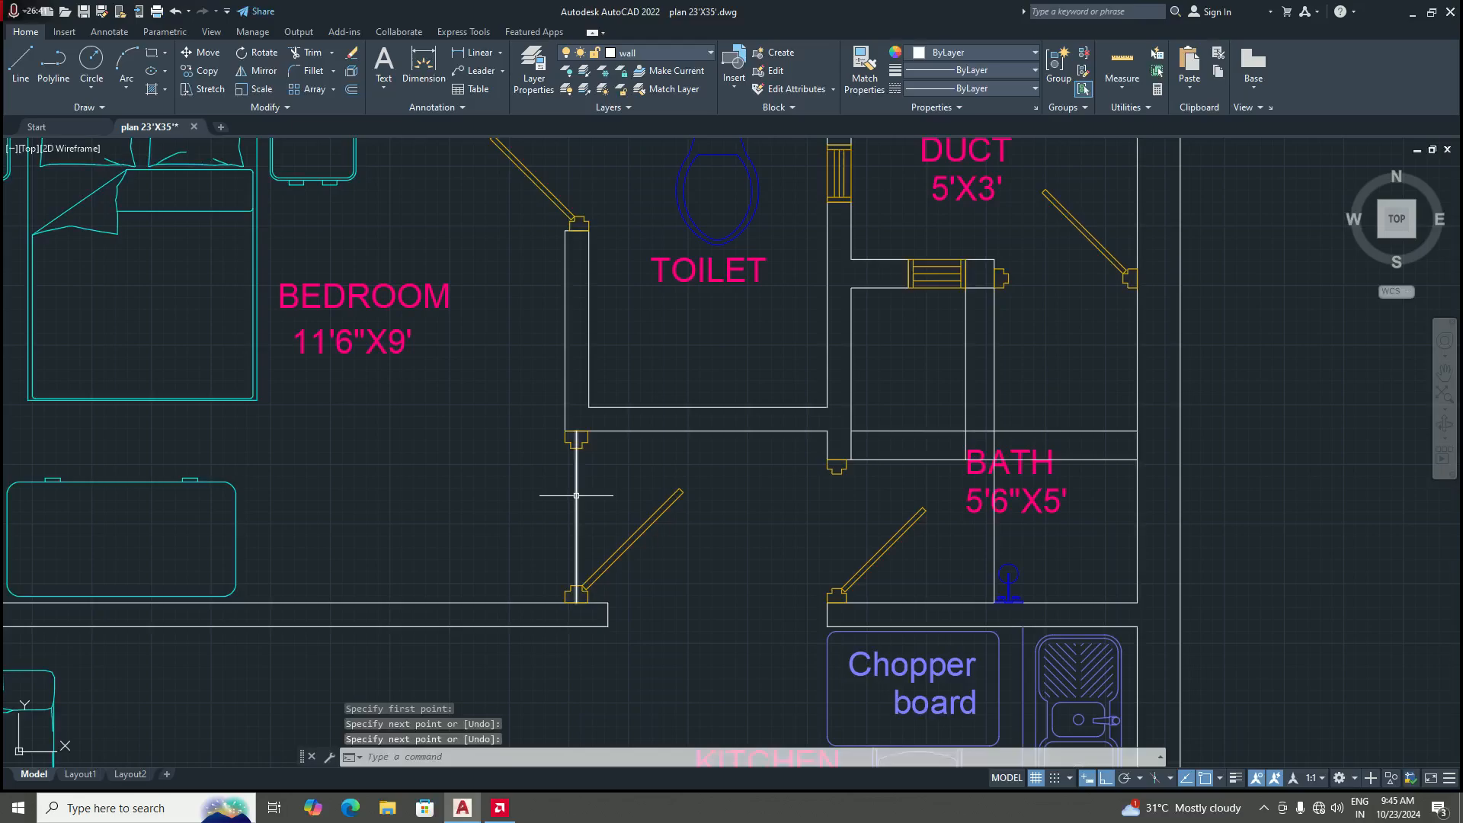
{"action": "scroll", "coordinate": [576, 494], "scroll_direction": "up", "scroll_amount": 2}
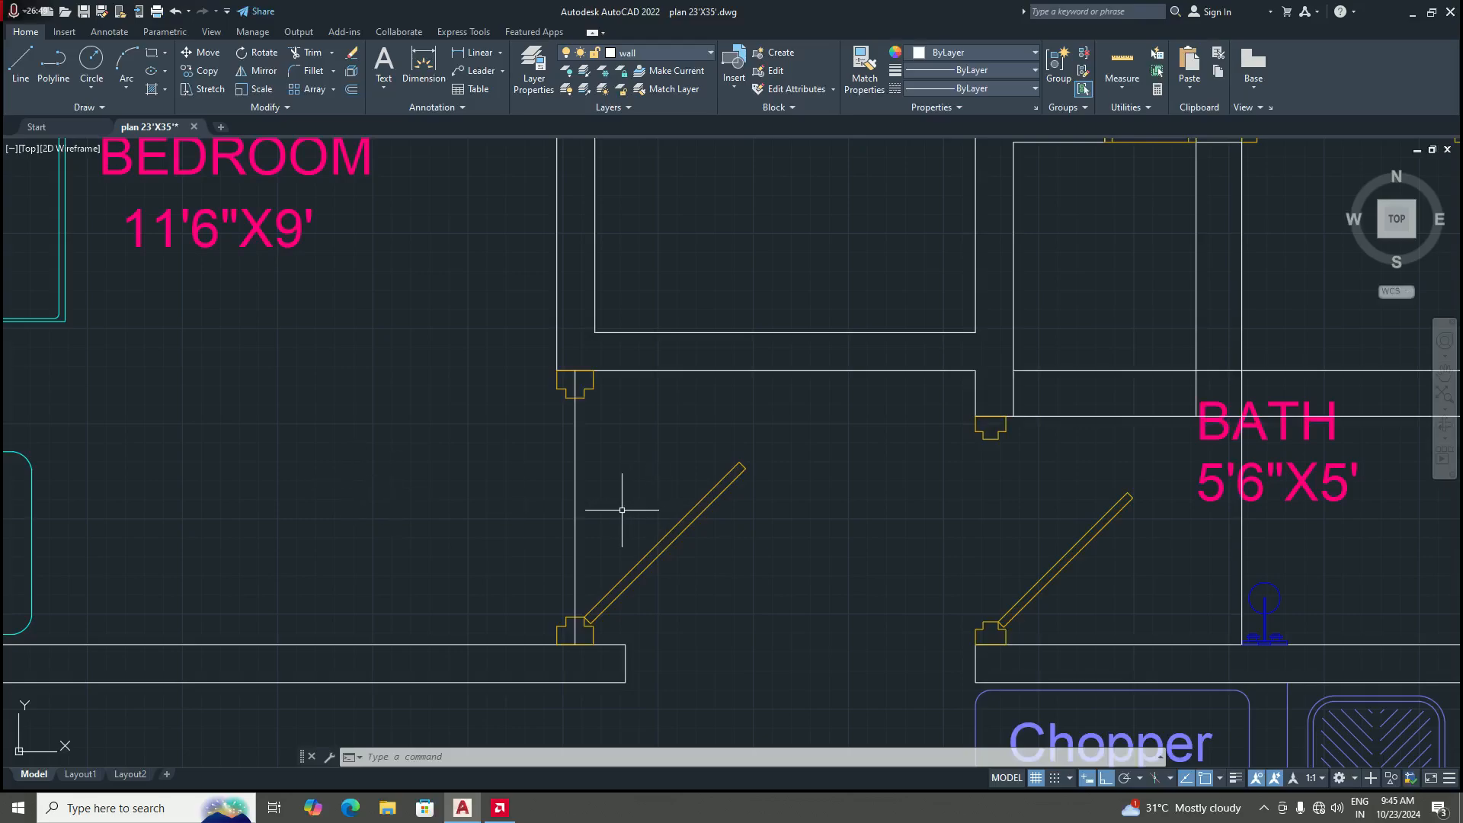
{"action": "type", "text": "m"}
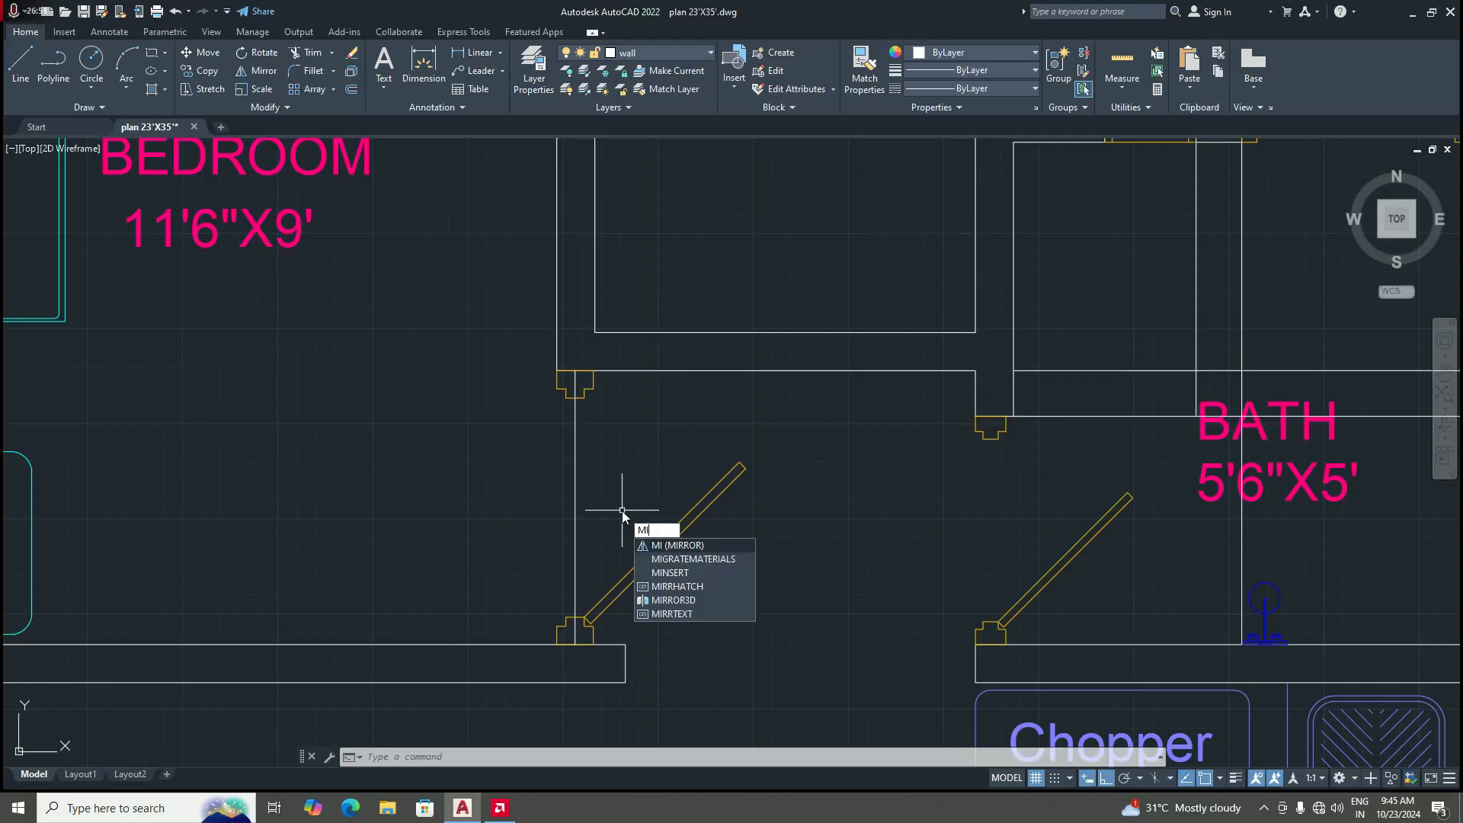
{"action": "key", "text": "Return"}
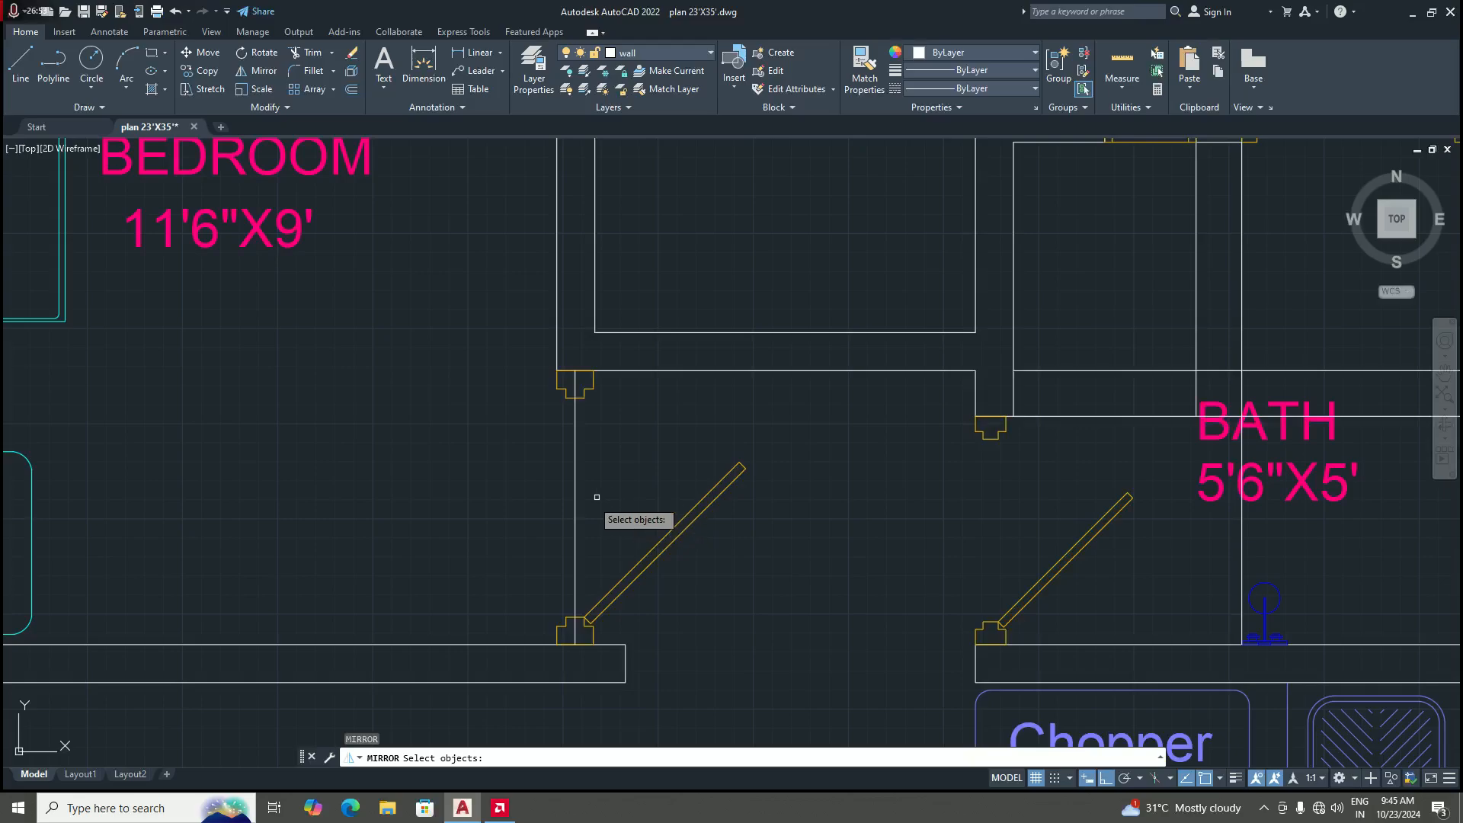
{"action": "scroll", "coordinate": [589, 629], "scroll_direction": "up", "scroll_amount": 2}
{"action": "left_click", "coordinate": [589, 629]}
{"action": "scroll", "coordinate": [598, 636], "scroll_direction": "down", "scroll_amount": 2}
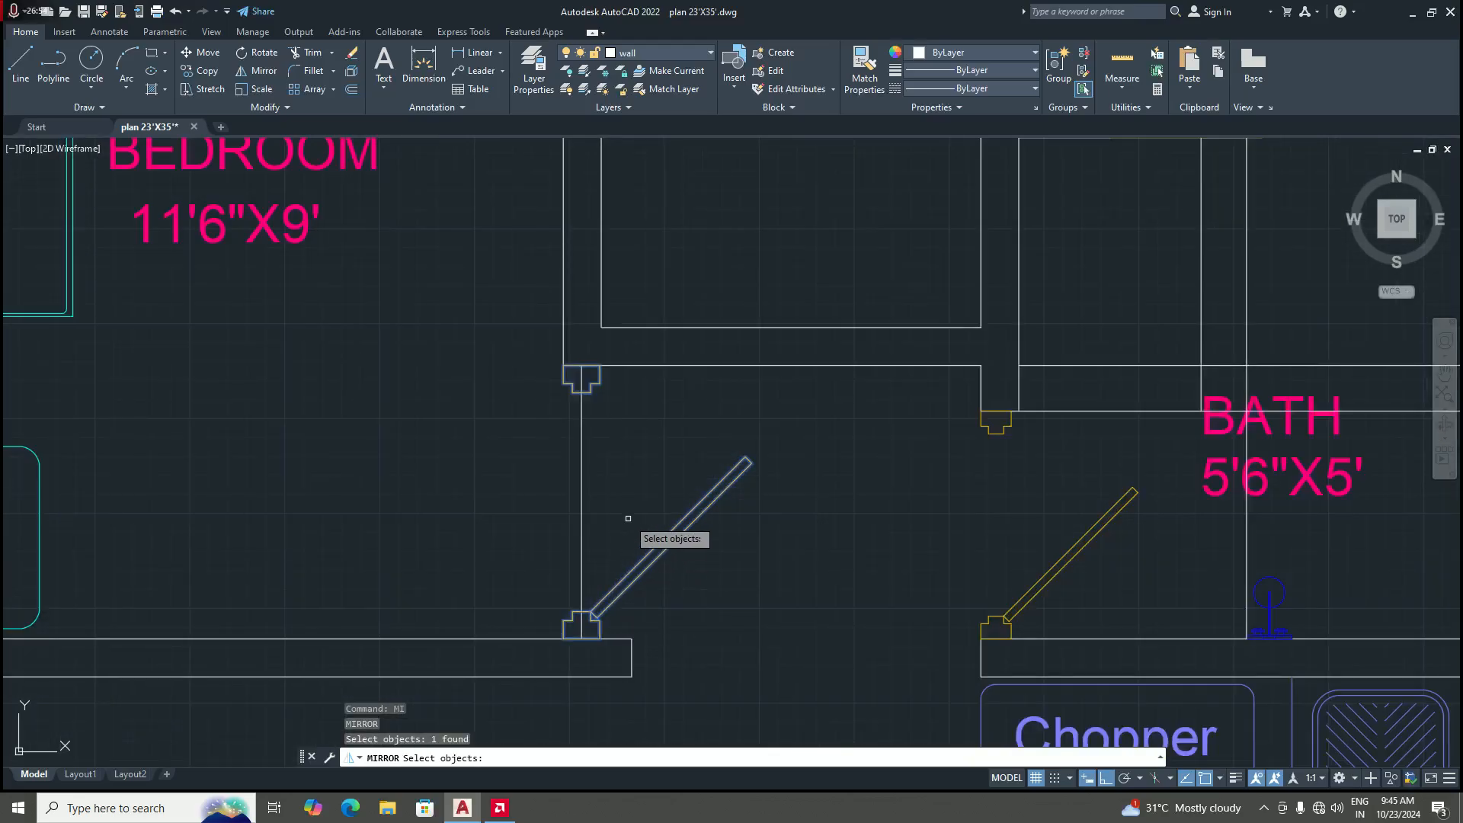
{"action": "key", "text": "Return"}
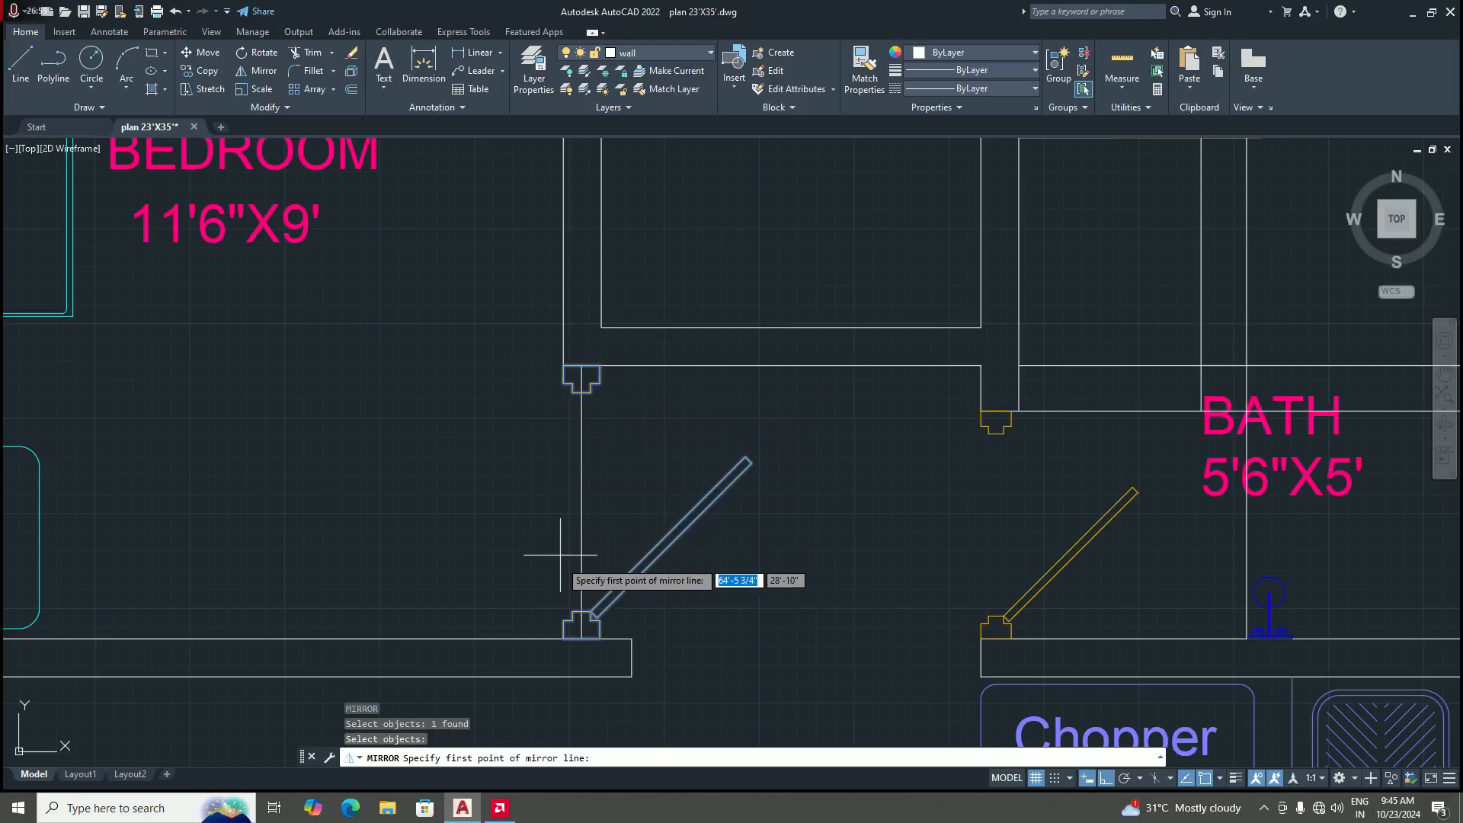
{"action": "left_click", "coordinate": [579, 641]}
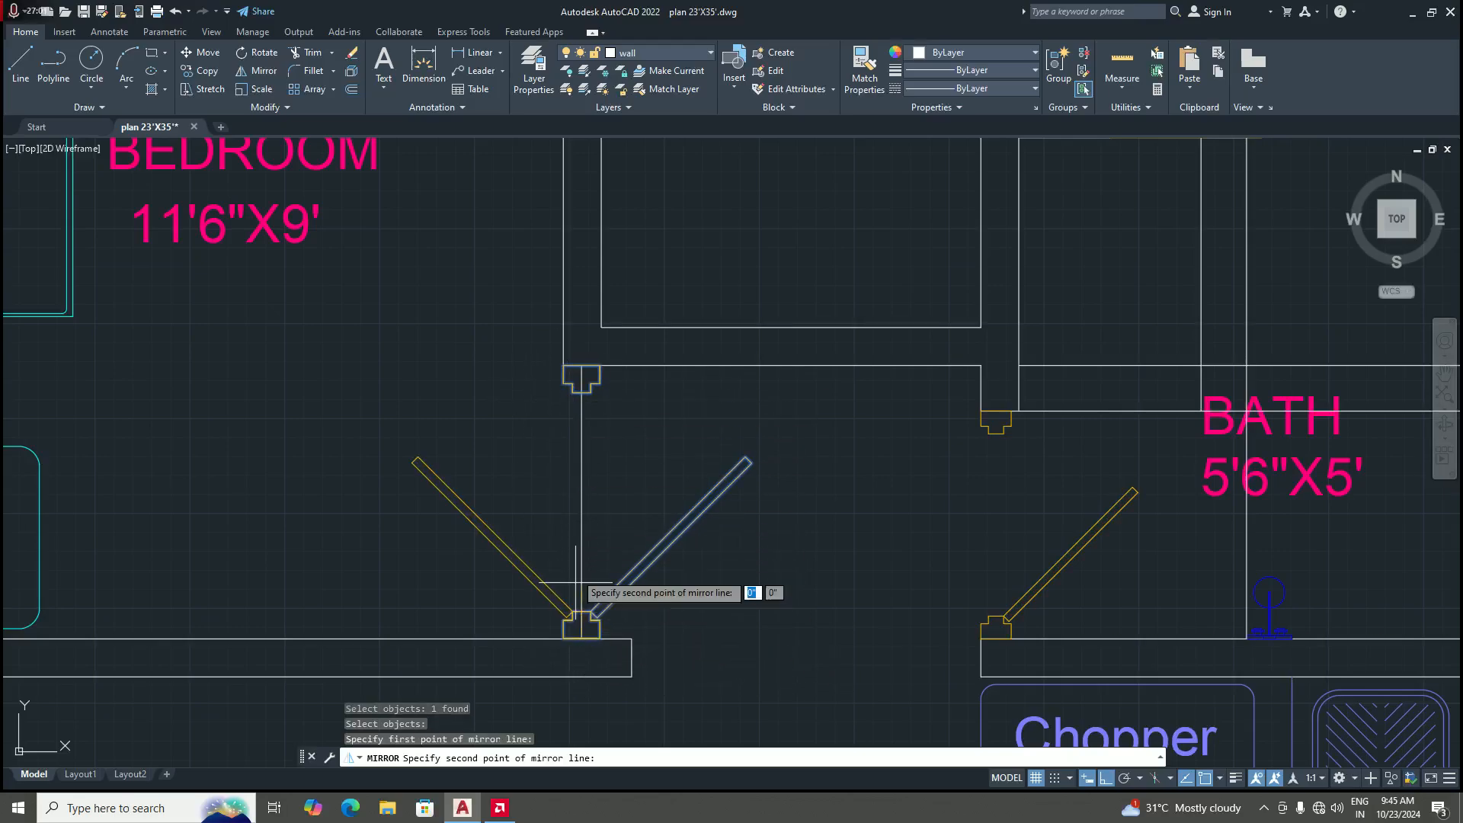
{"action": "left_click", "coordinate": [581, 366]}
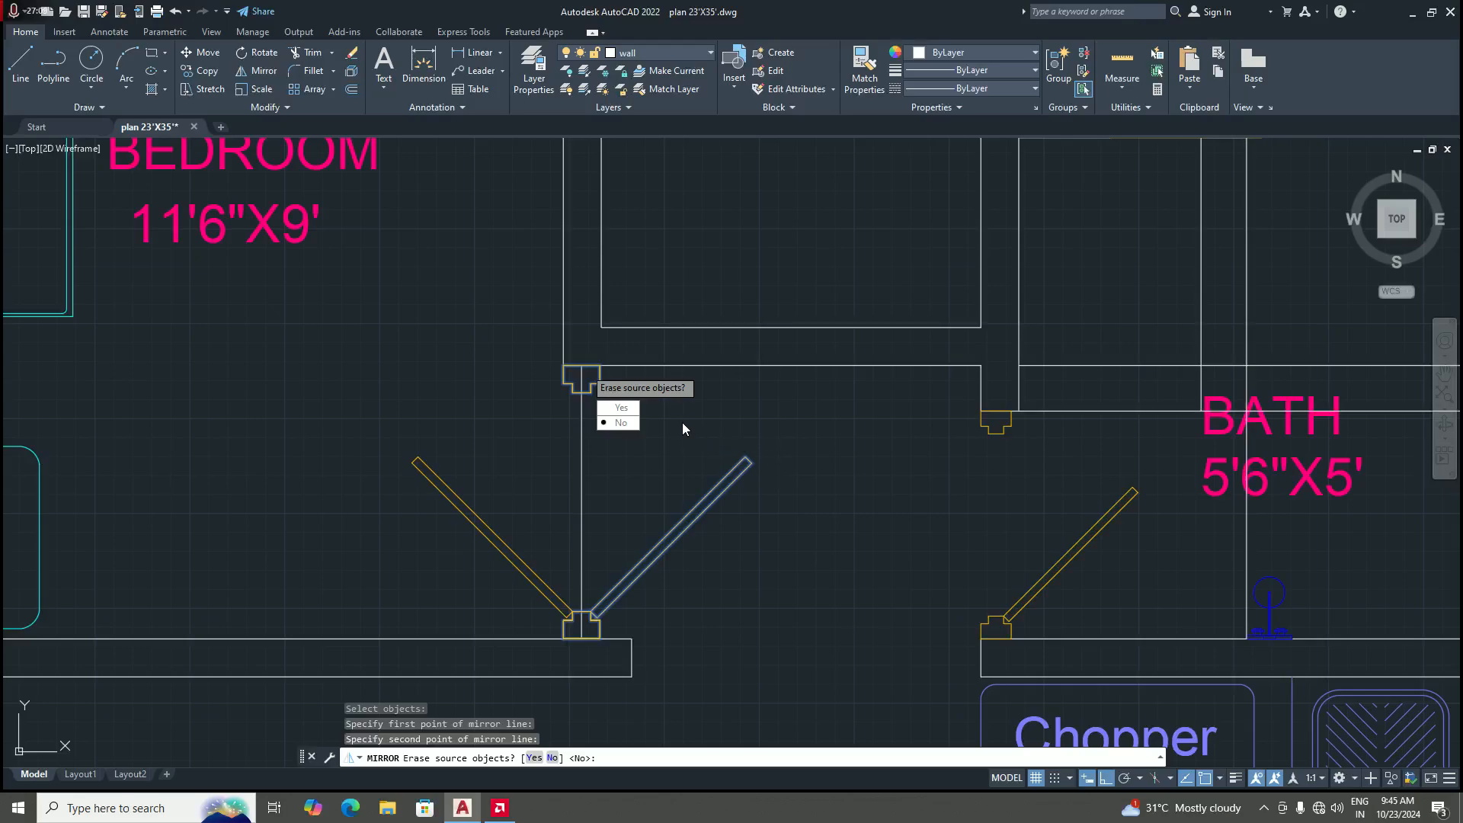
{"action": "left_click", "coordinate": [624, 422]}
{"action": "scroll", "coordinate": [670, 457], "scroll_direction": "down", "scroll_amount": 3}
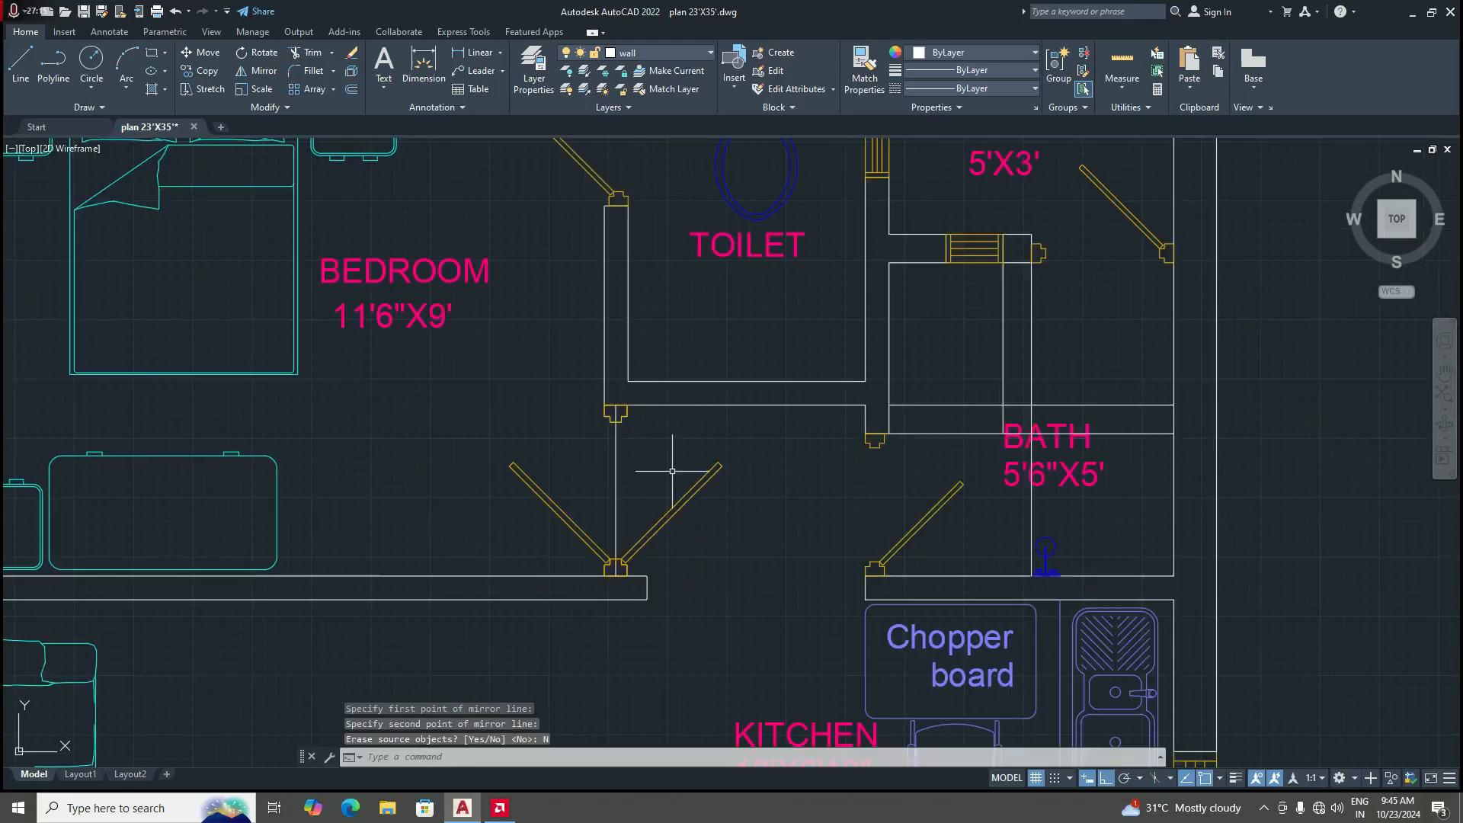
{"action": "scroll", "coordinate": [652, 501], "scroll_direction": "up", "scroll_amount": 3}
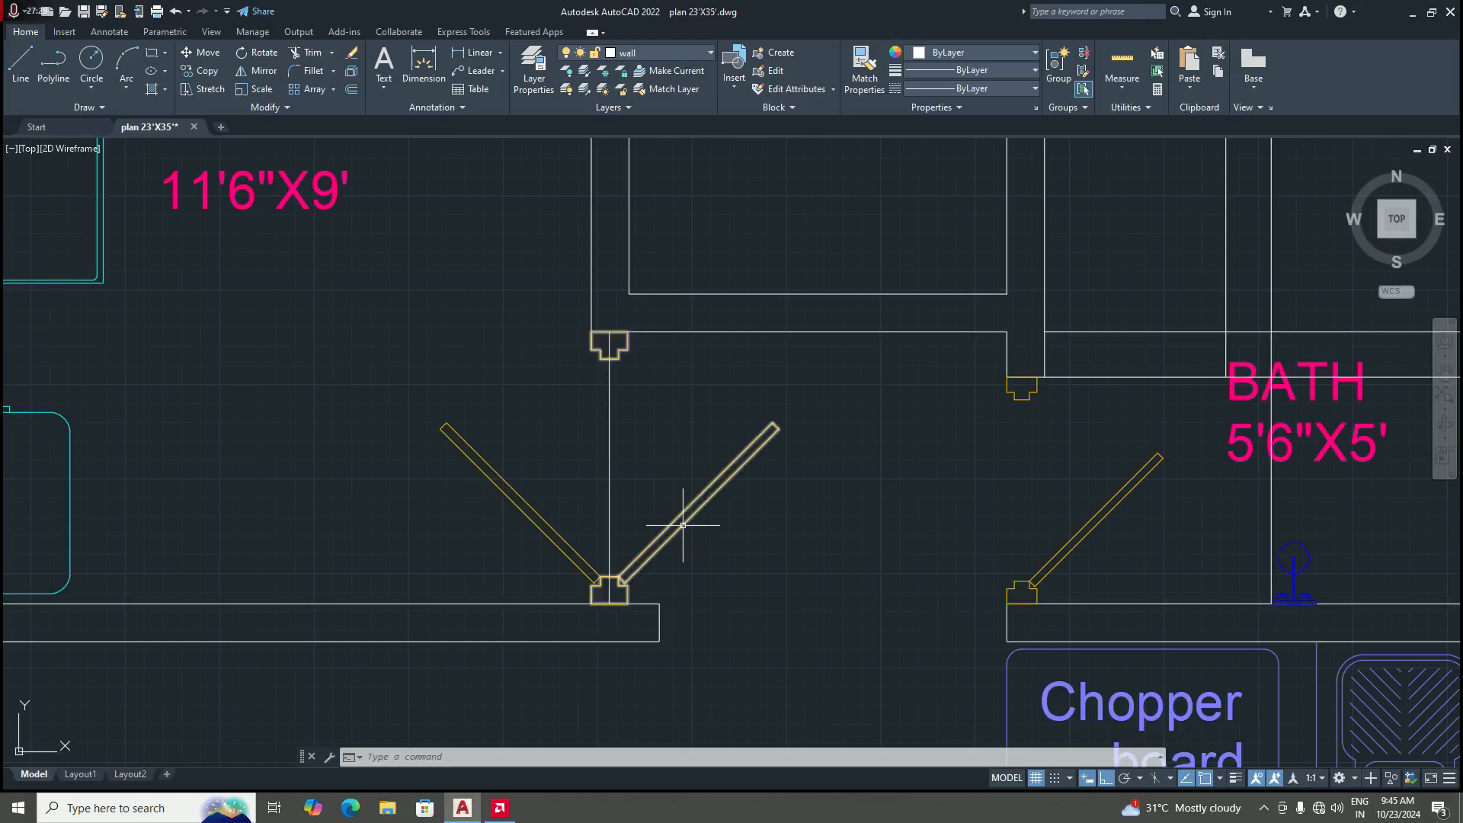
{"action": "scroll", "coordinate": [682, 496], "scroll_direction": "down", "scroll_amount": 5}
{"action": "scroll", "coordinate": [682, 496], "scroll_direction": "up", "scroll_amount": 5}
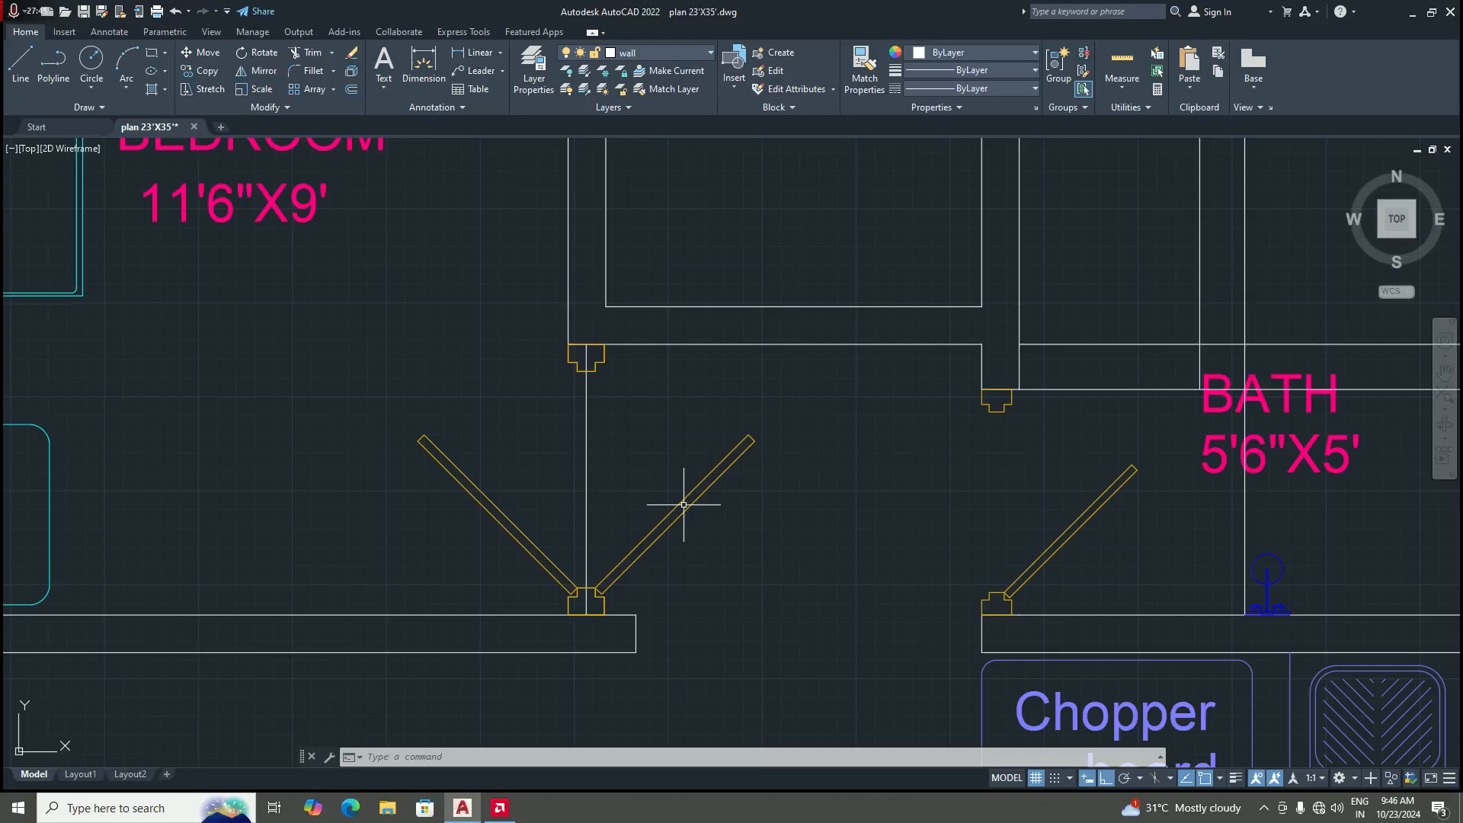
{"action": "left_click", "coordinate": [500, 808]}
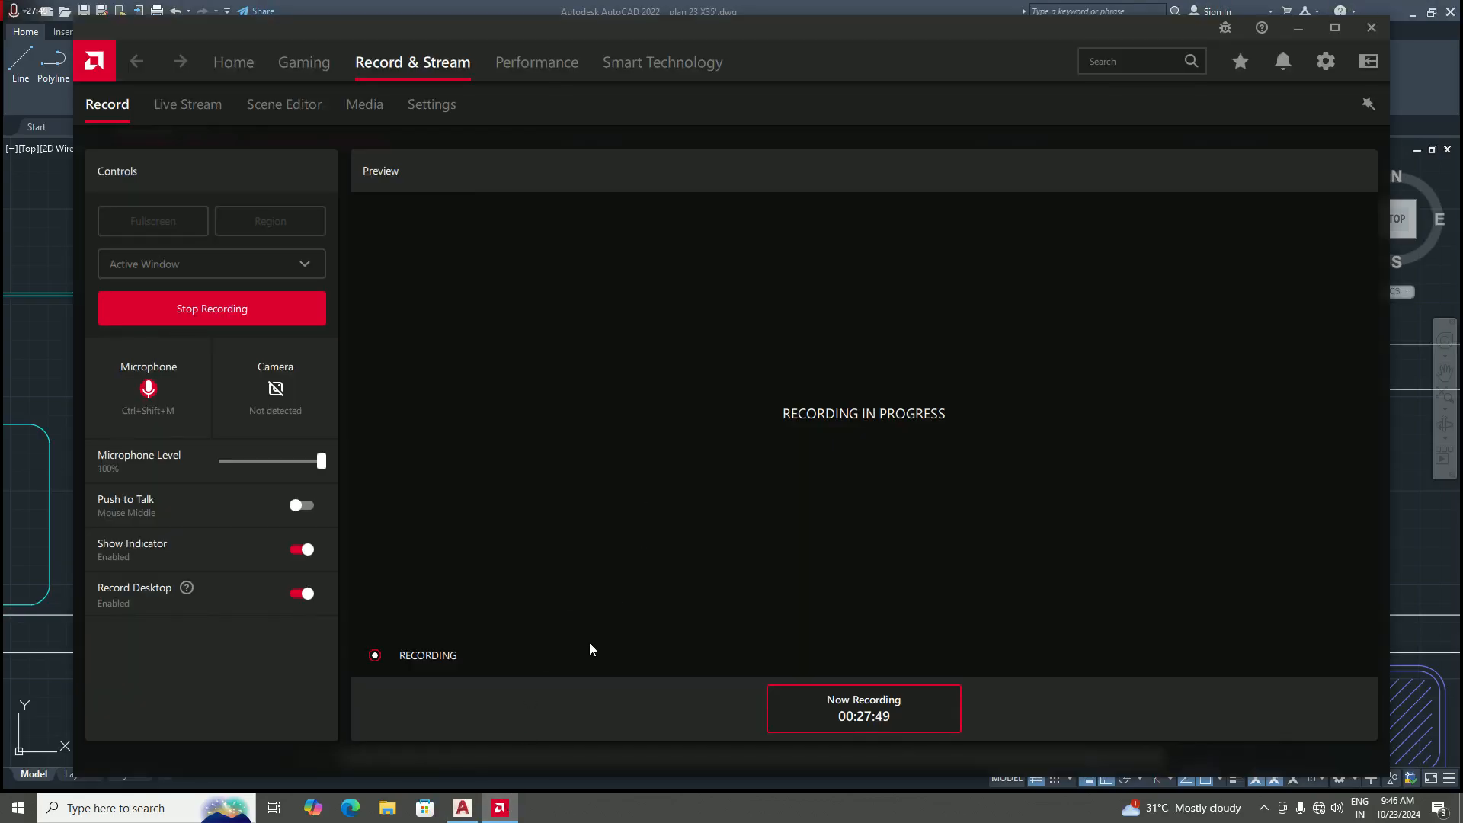
{"action": "left_click", "coordinate": [462, 808]}
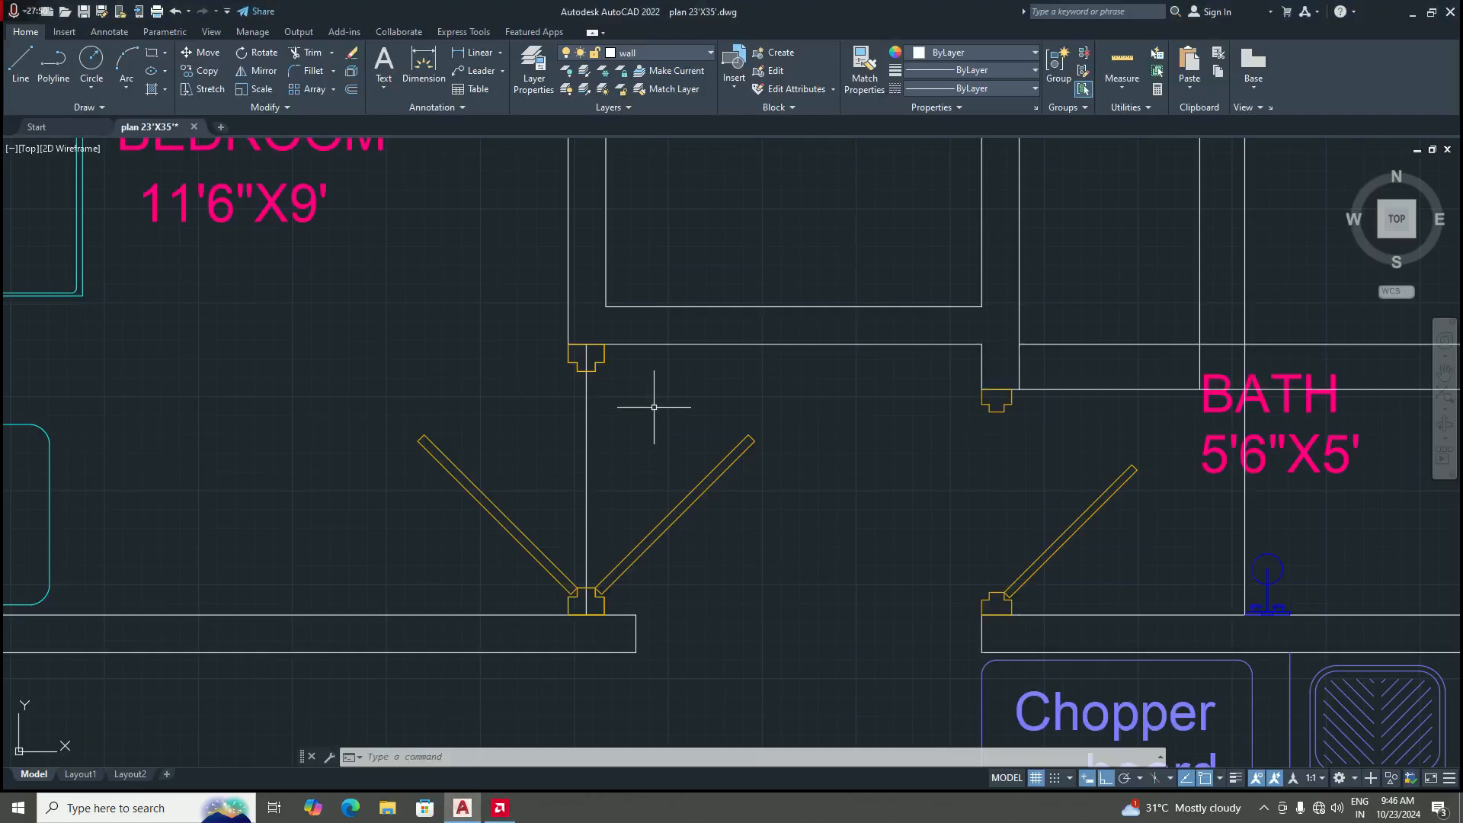
Step: Save the house plan drawing
{"action": "left_click", "coordinate": [25, 14]}
{"action": "left_click", "coordinate": [68, 166]}
{"action": "left_click", "coordinate": [15, 12]}
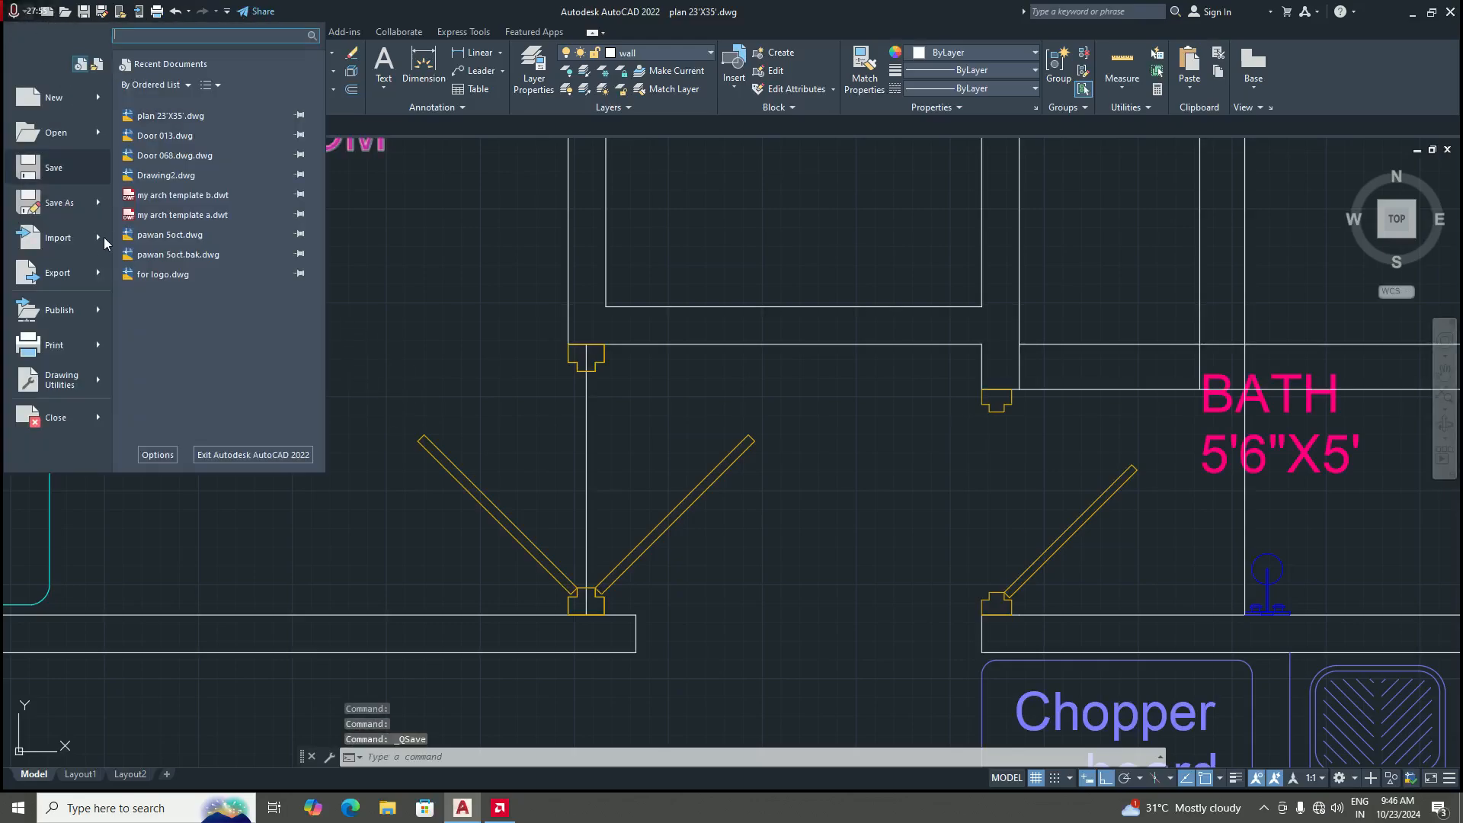
{"action": "key", "text": "Escape"}
Step: Delete the outward-swinging original bedroom entrance door and the vertical mirror line across its doorway
{"action": "scroll", "coordinate": [550, 449], "scroll_direction": "down", "scroll_amount": 3}
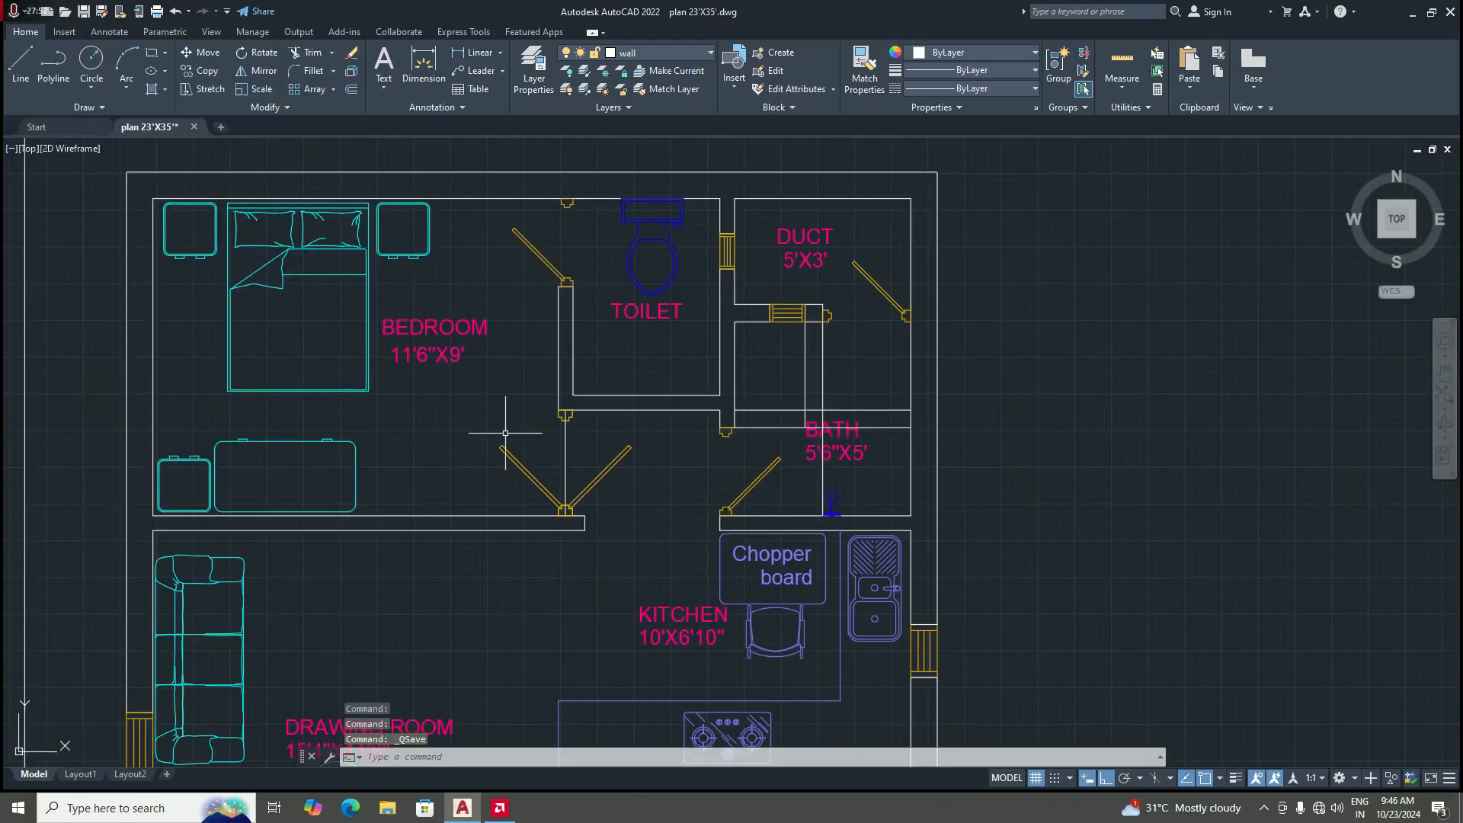
{"action": "scroll", "coordinate": [552, 472], "scroll_direction": "up", "scroll_amount": 4}
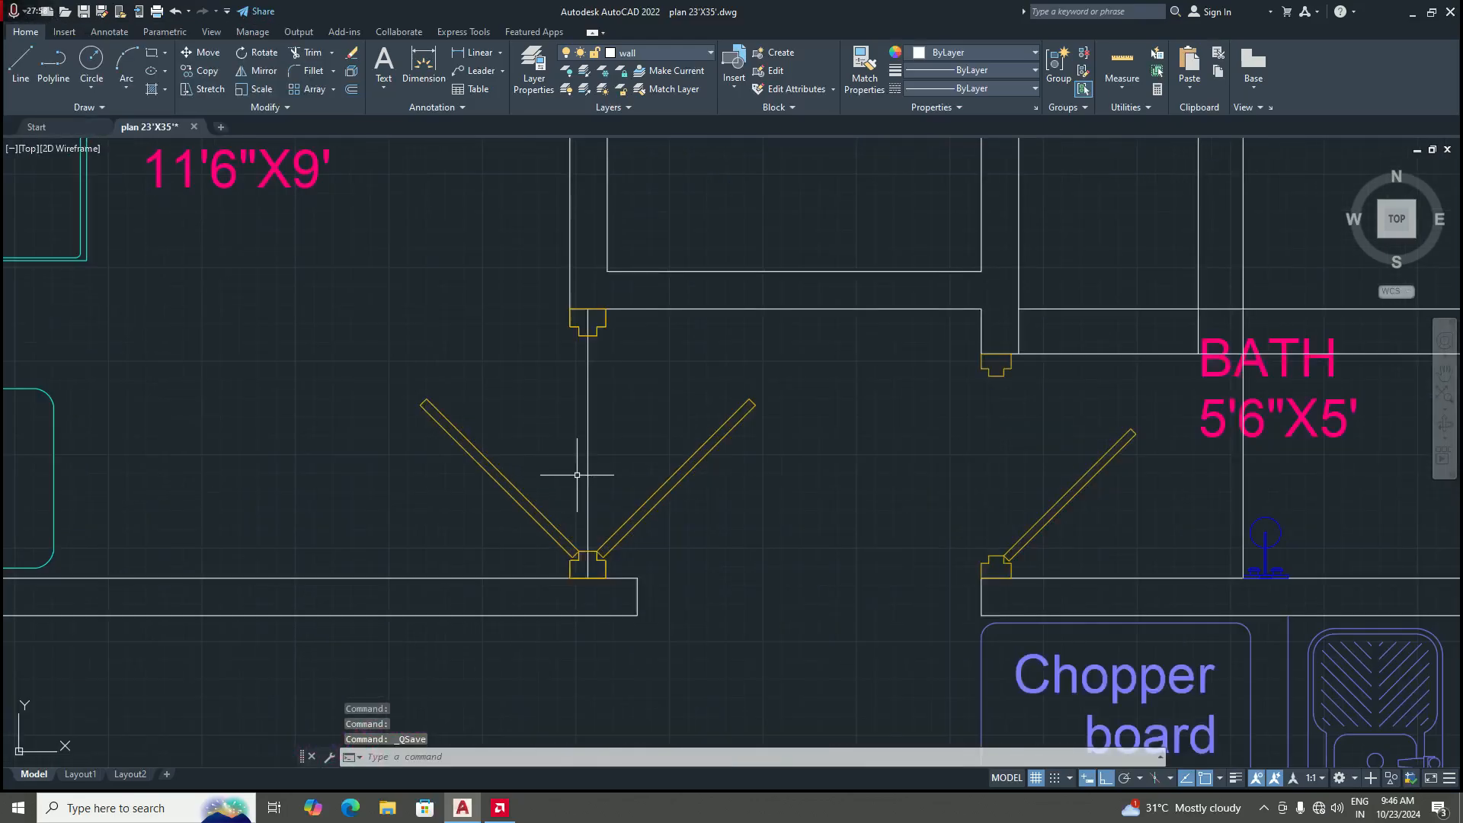
{"action": "left_click", "coordinate": [661, 500]}
{"action": "scroll", "coordinate": [667, 494], "scroll_direction": "down", "scroll_amount": 3}
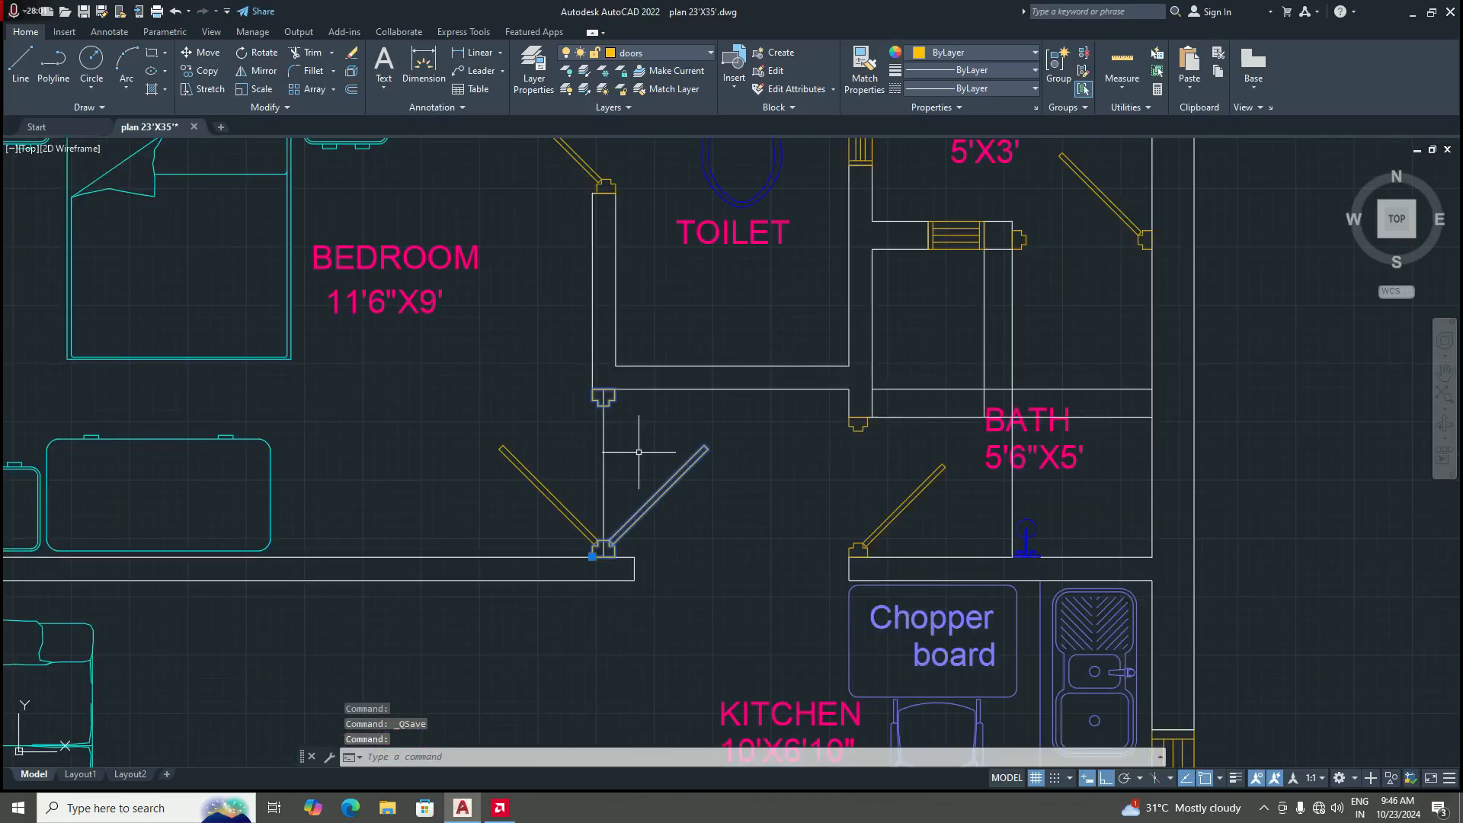
{"action": "key", "text": "Delete"}
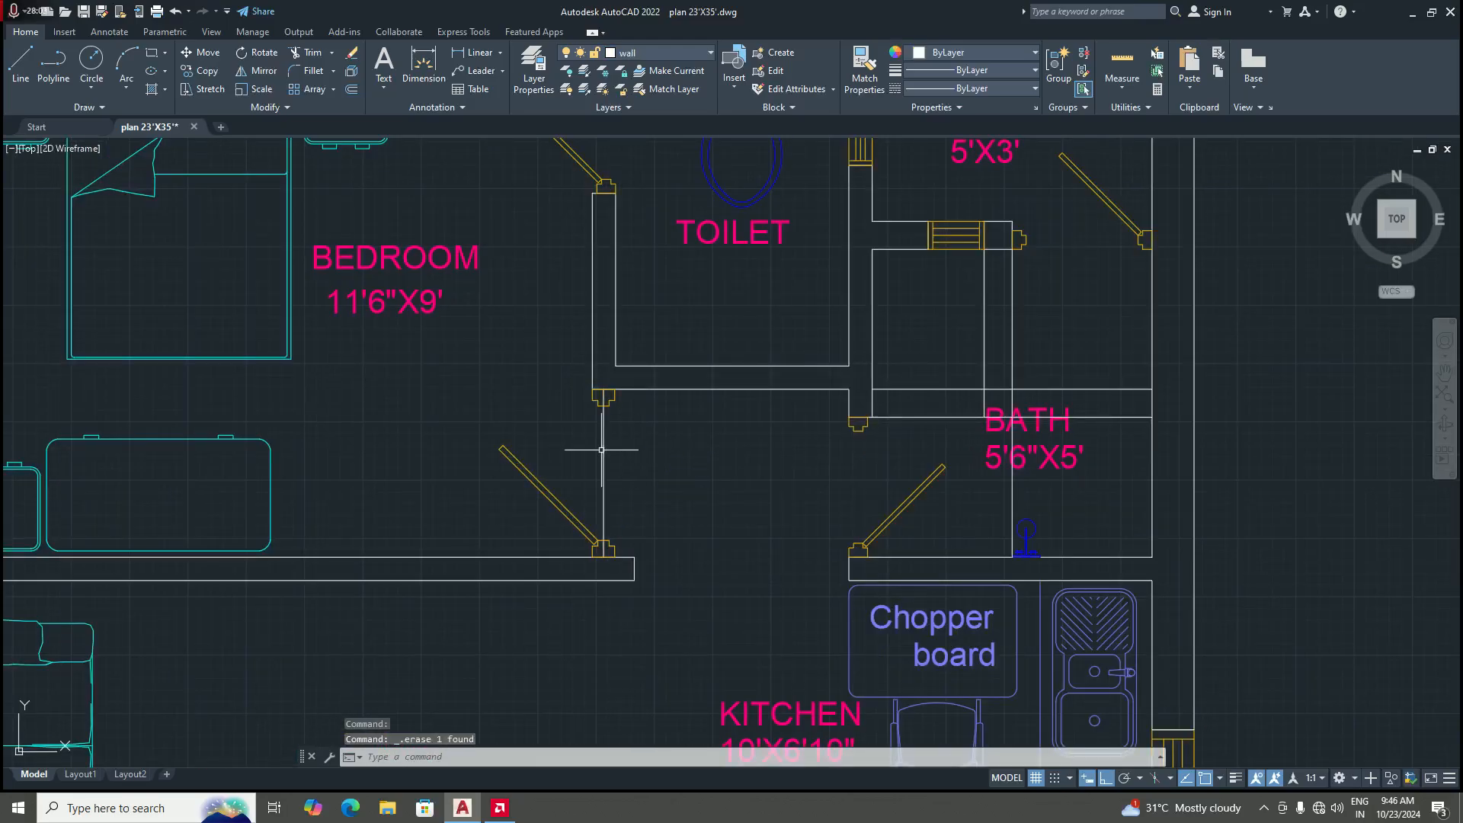
{"action": "left_click", "coordinate": [602, 468]}
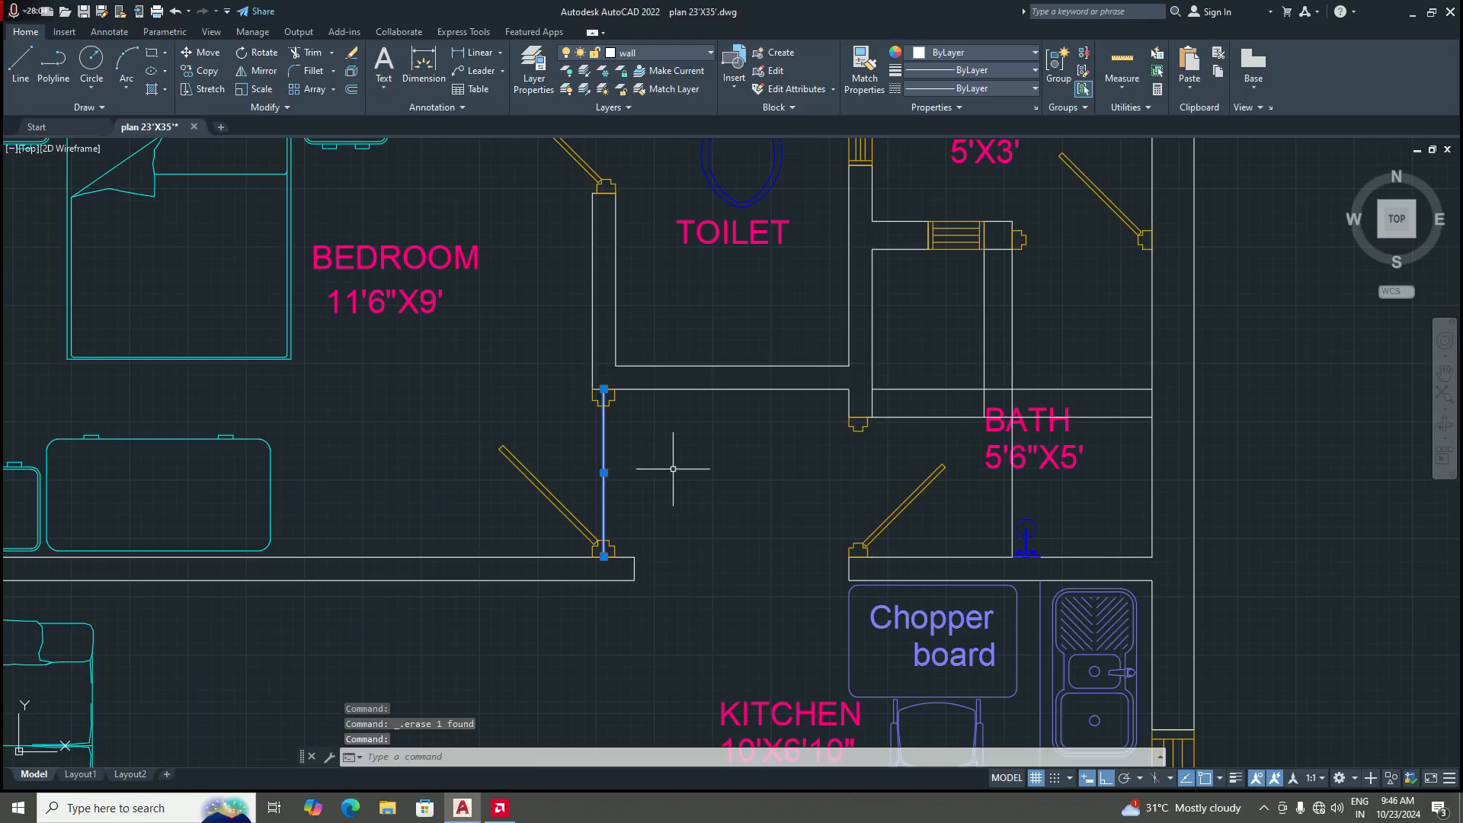
{"action": "key", "text": "Delete"}
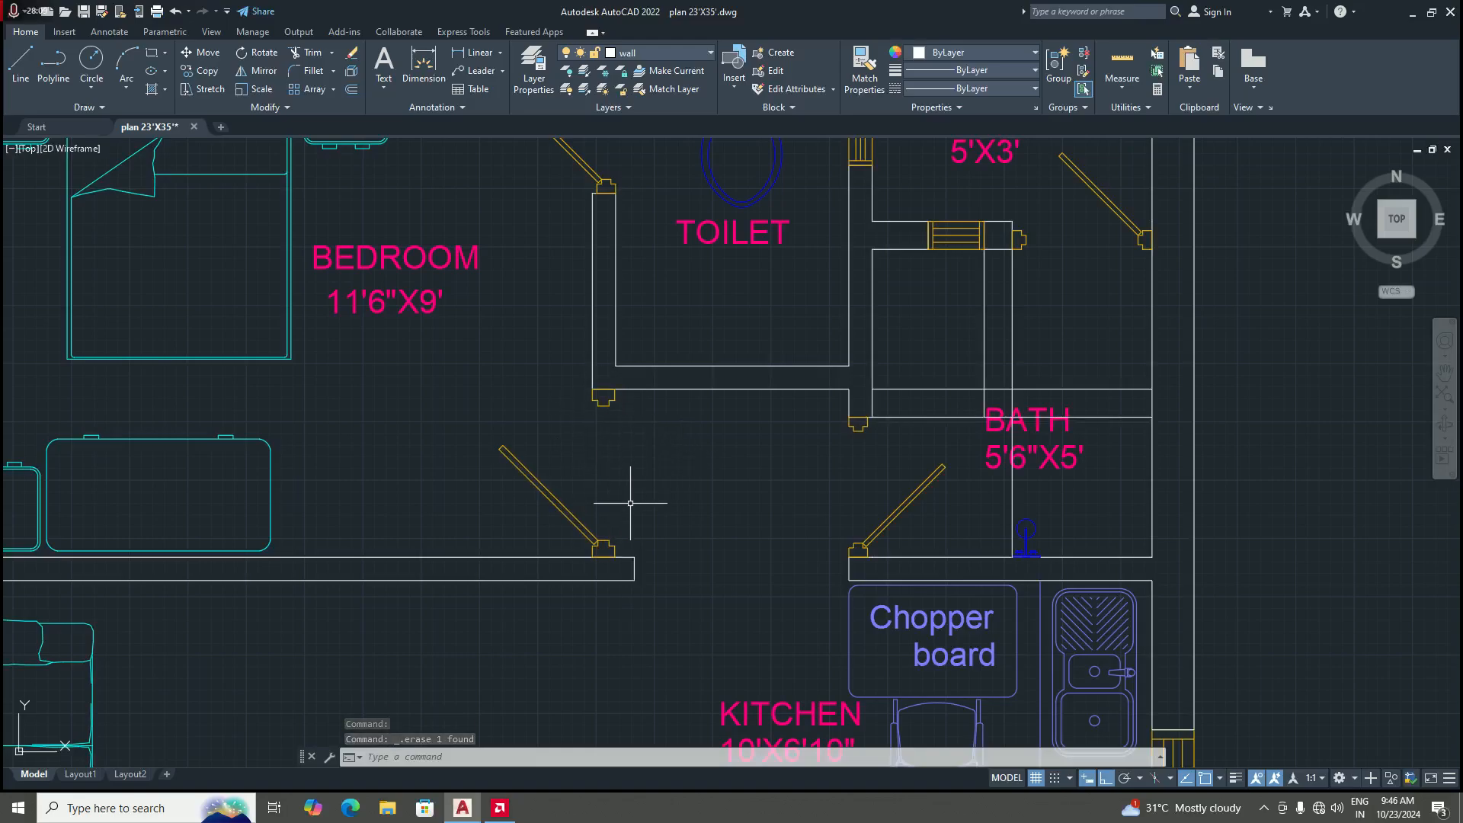
Step: Examine the bedroom entrance, toilet corner and bath area of the plan
{"action": "scroll", "coordinate": [630, 496], "scroll_direction": "down", "scroll_amount": 3}
{"action": "scroll", "coordinate": [671, 503], "scroll_direction": "up", "scroll_amount": 1}
{"action": "scroll", "coordinate": [686, 506], "scroll_direction": "down", "scroll_amount": 2}
{"action": "scroll", "coordinate": [731, 522], "scroll_direction": "up", "scroll_amount": 5}
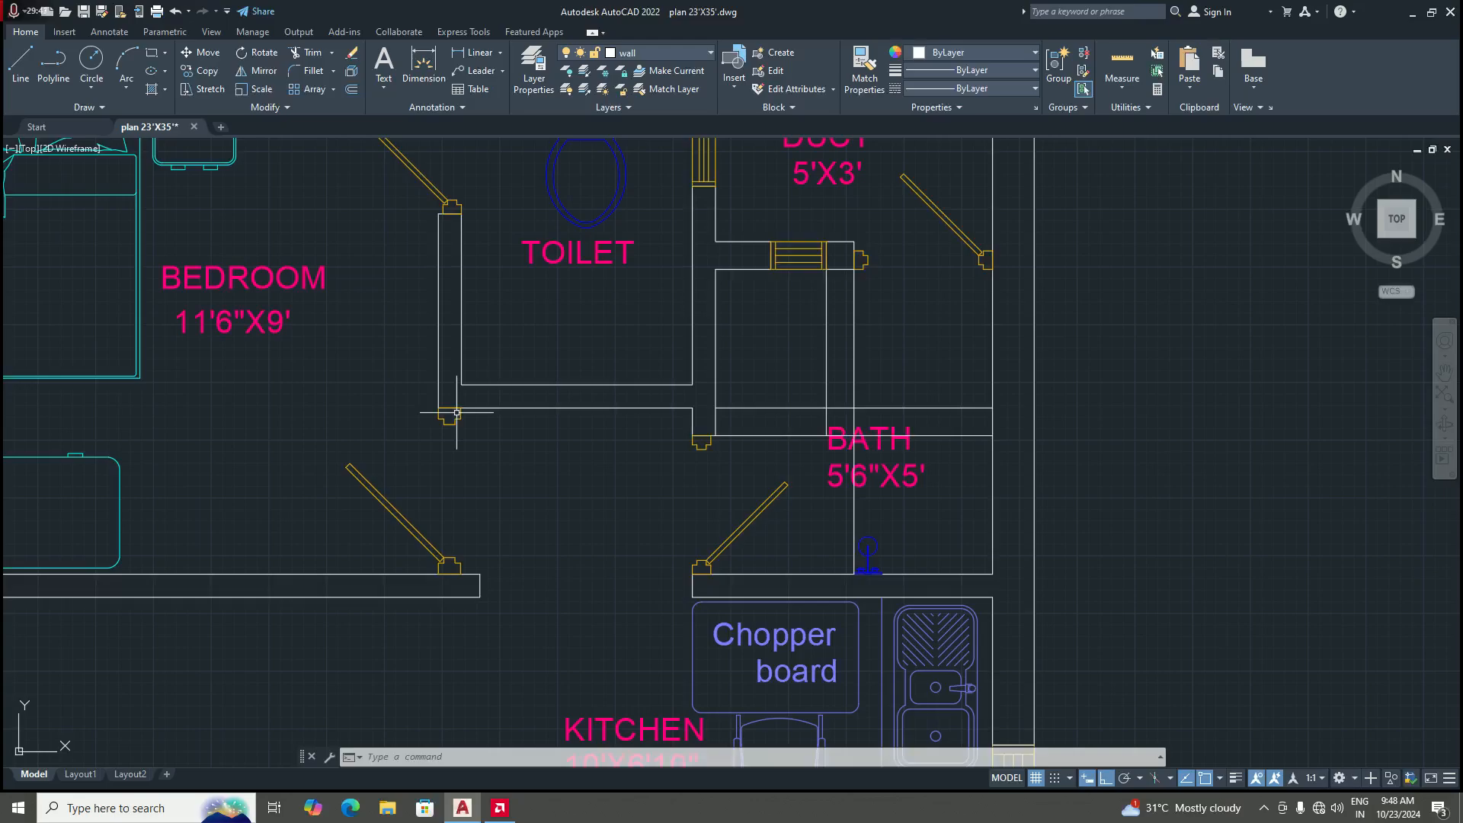
{"action": "scroll", "coordinate": [457, 412], "scroll_direction": "up", "scroll_amount": 4}
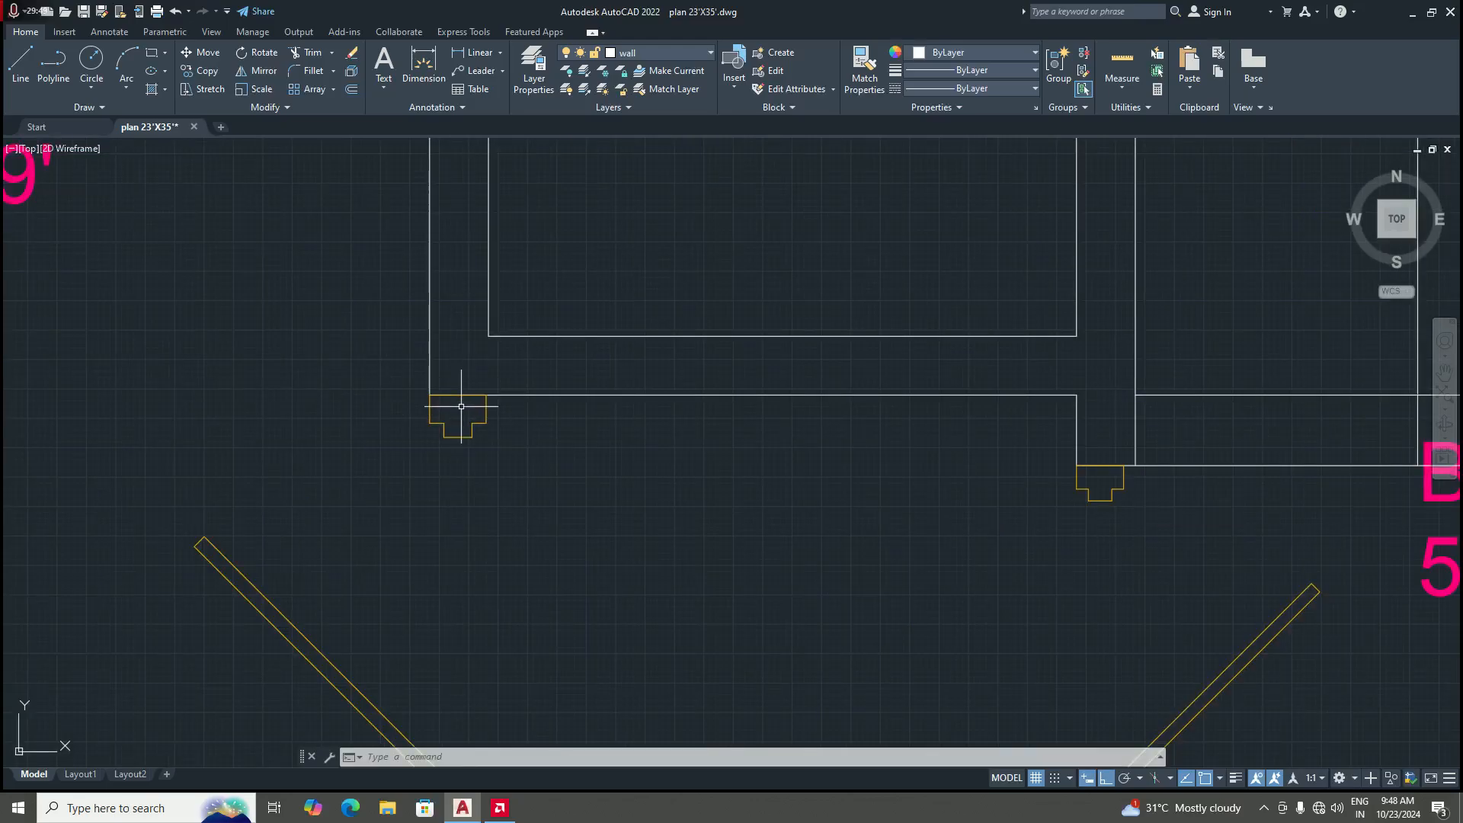
{"action": "scroll", "coordinate": [464, 408], "scroll_direction": "down", "scroll_amount": 4}
{"action": "scroll", "coordinate": [461, 404], "scroll_direction": "down", "scroll_amount": 5}
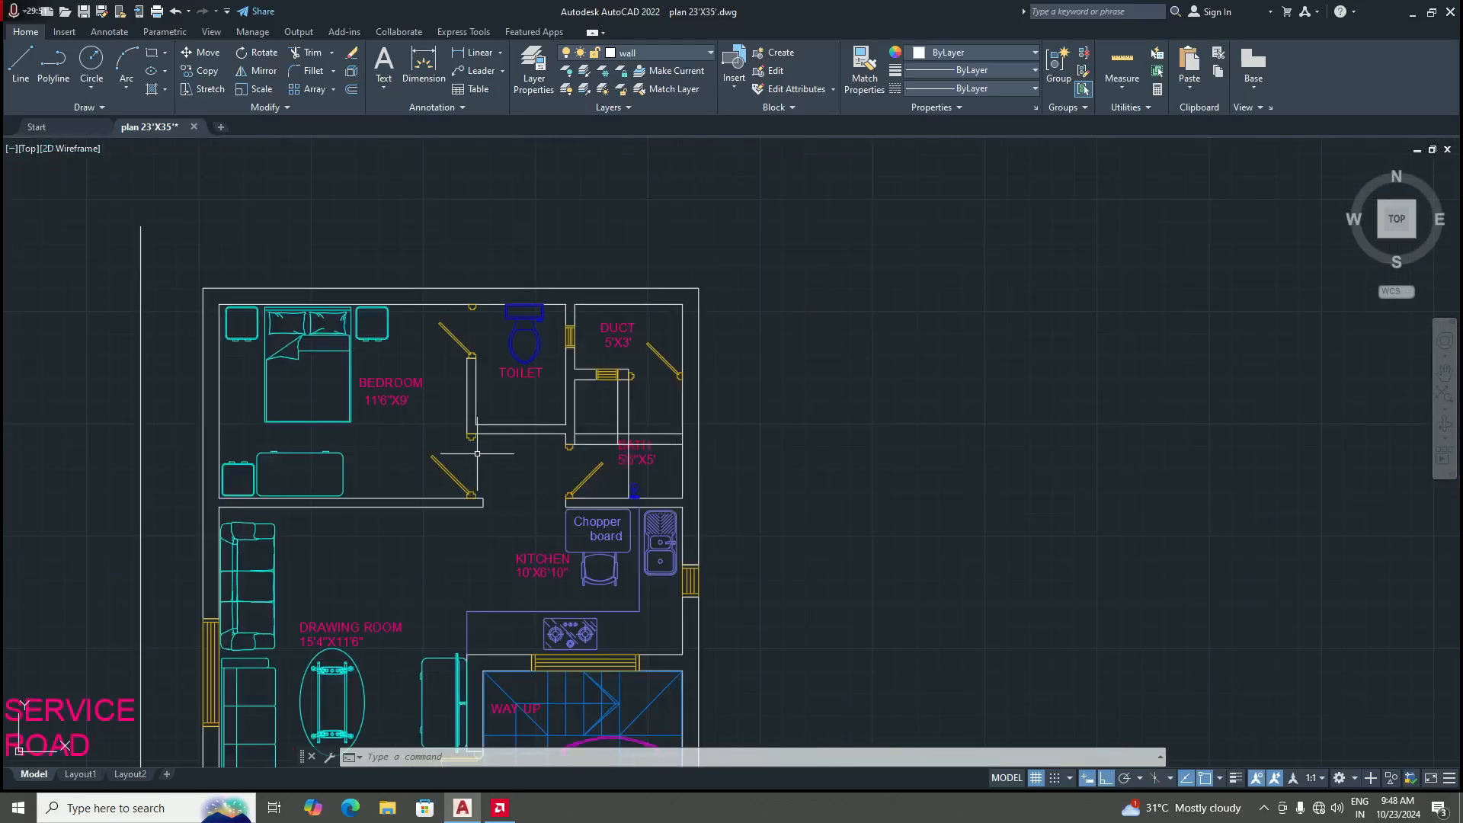
{"action": "scroll", "coordinate": [469, 426], "scroll_direction": "up", "scroll_amount": 5}
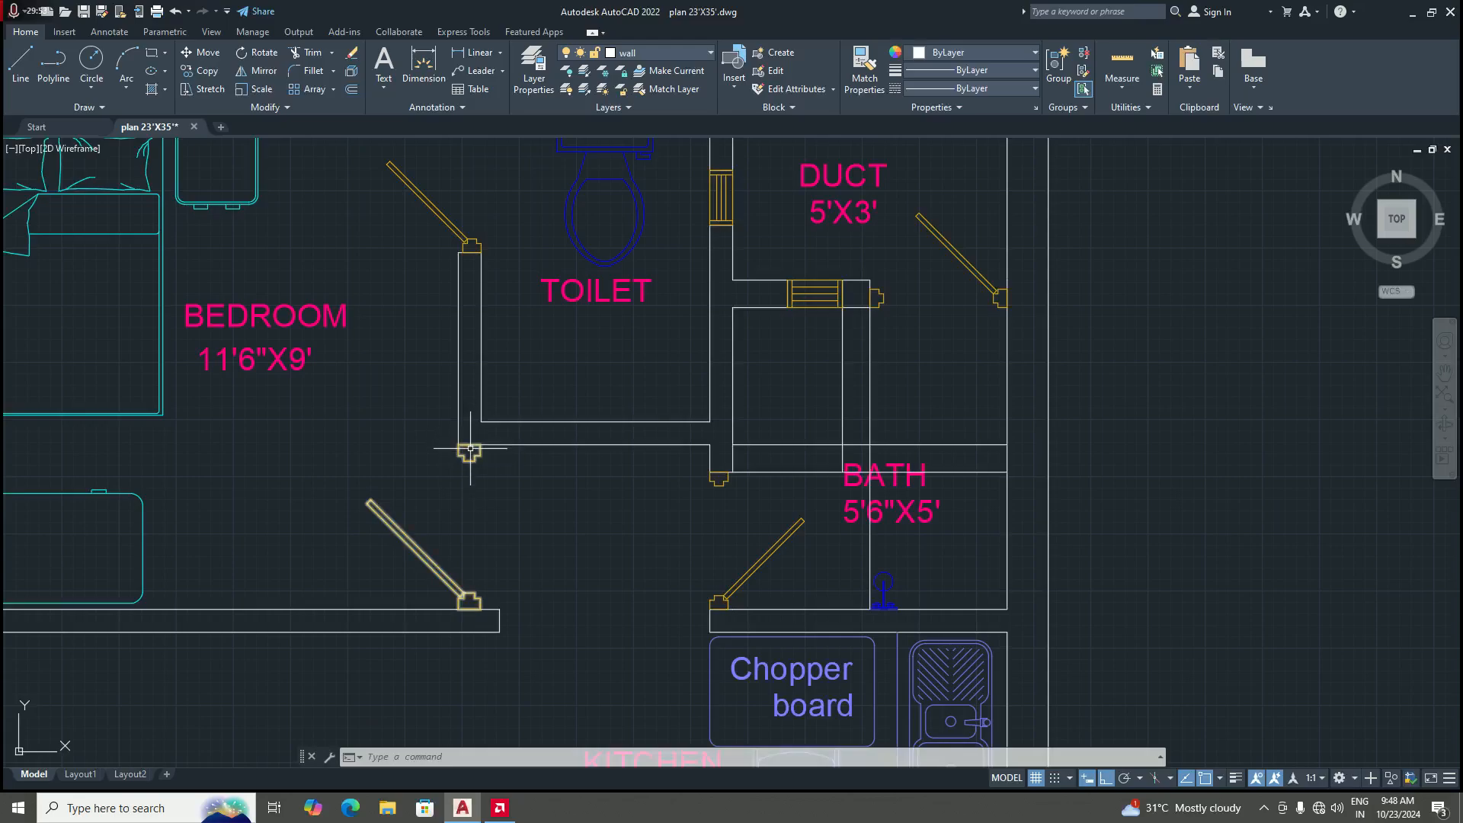
{"action": "scroll", "coordinate": [631, 542], "scroll_direction": "down", "scroll_amount": 2}
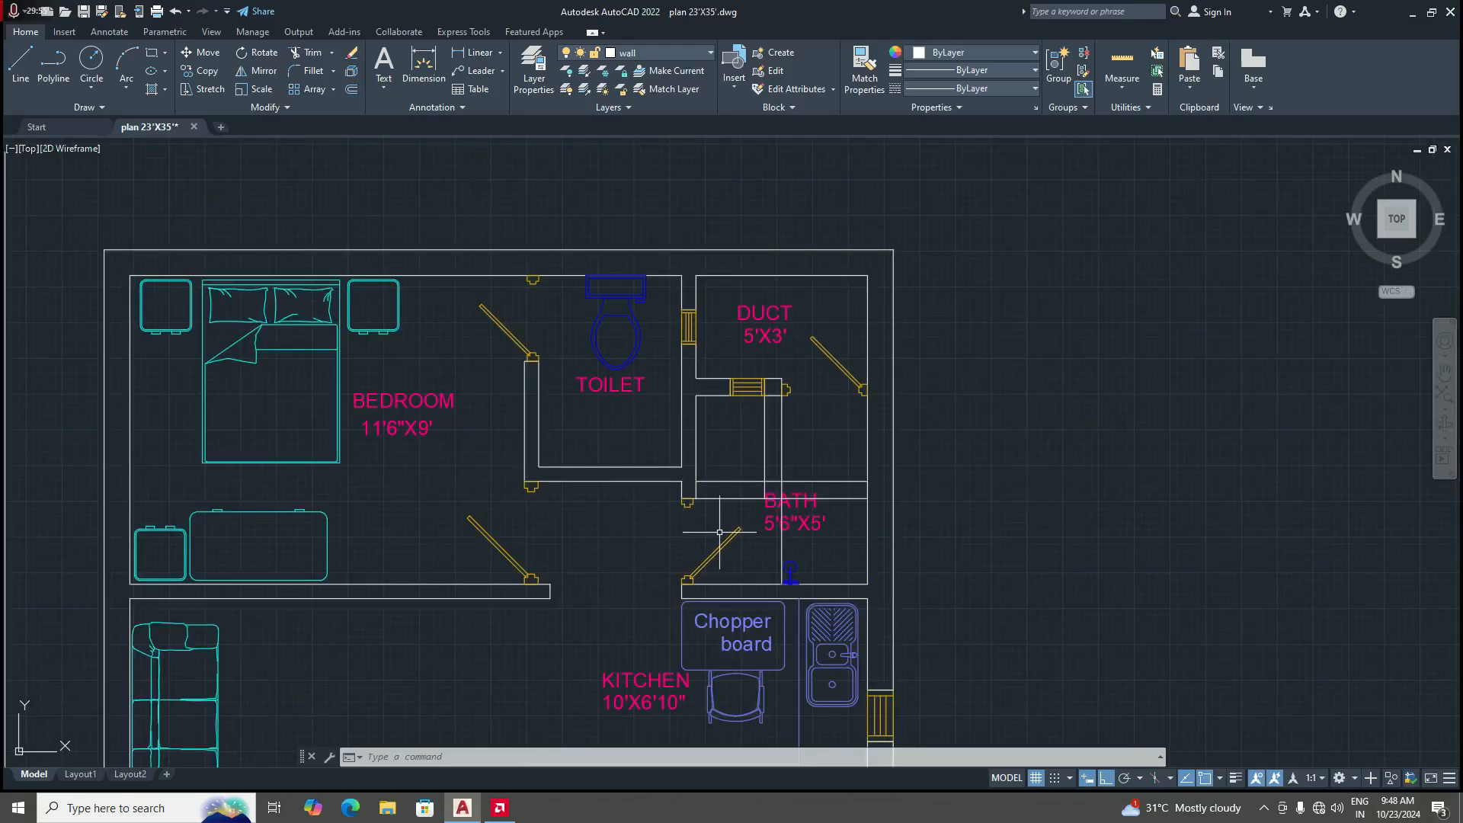
{"action": "scroll", "coordinate": [810, 539], "scroll_direction": "up", "scroll_amount": 5}
{"action": "scroll", "coordinate": [839, 561], "scroll_direction": "down", "scroll_amount": 4}
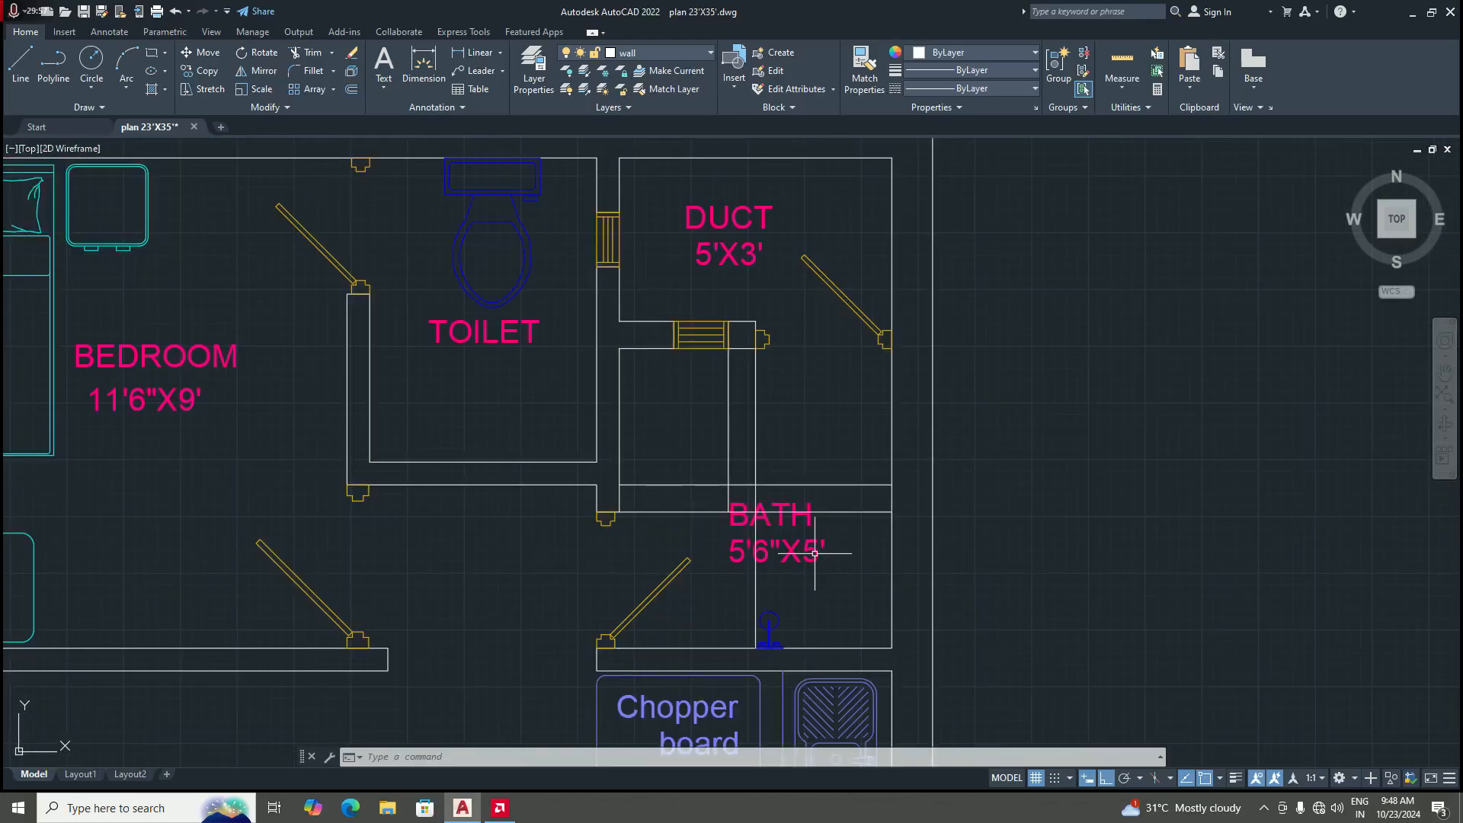
Step: Delete the BATH label and its 5'6"X5' size text
{"action": "scroll", "coordinate": [814, 549], "scroll_direction": "up", "scroll_amount": 1}
{"action": "left_click", "coordinate": [809, 521]}
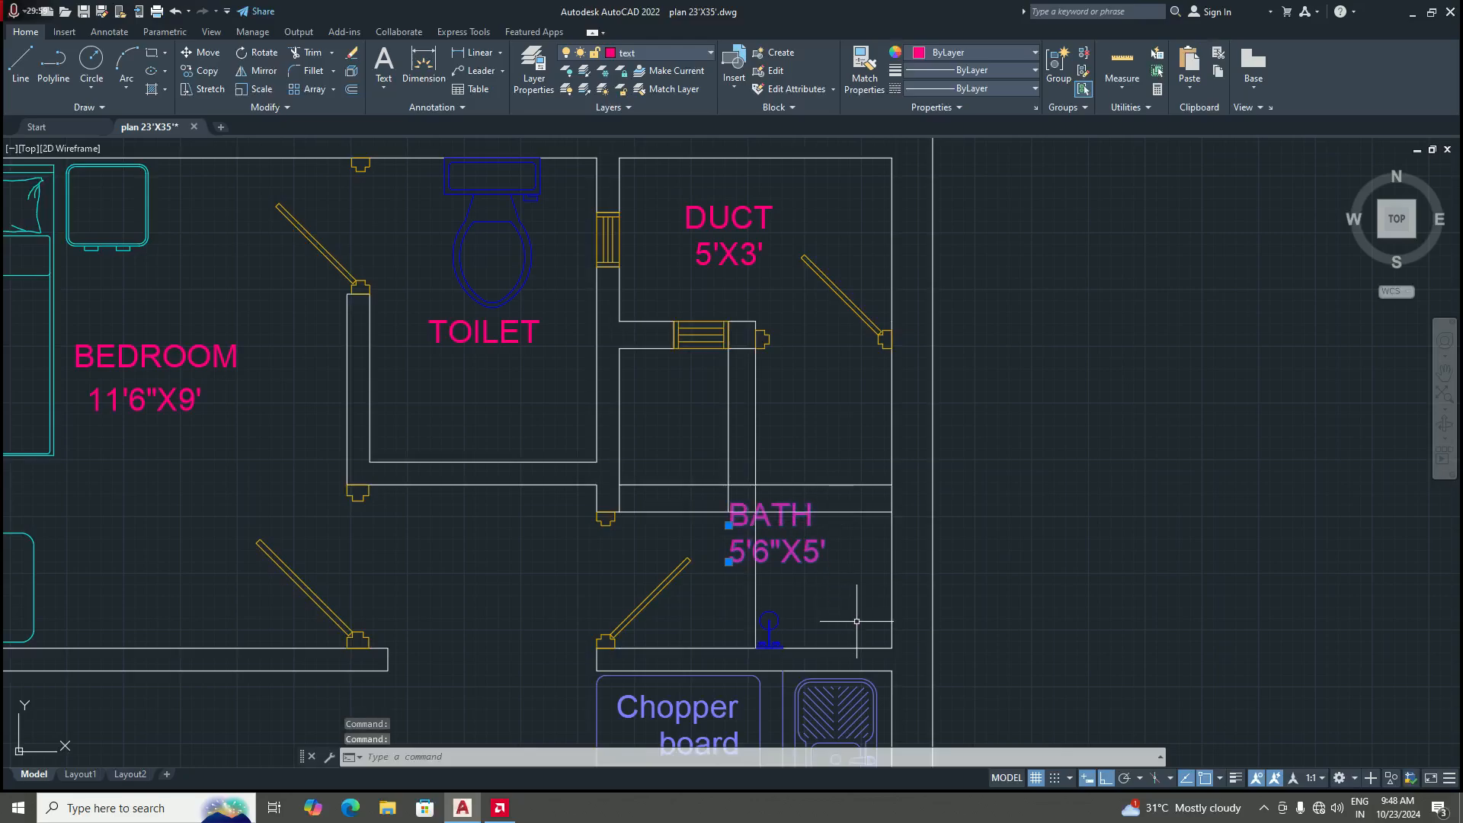
{"action": "key", "text": "Delete"}
{"action": "scroll", "coordinate": [673, 492], "scroll_direction": "down", "scroll_amount": 3}
{"action": "scroll", "coordinate": [702, 621], "scroll_direction": "up", "scroll_amount": 2}
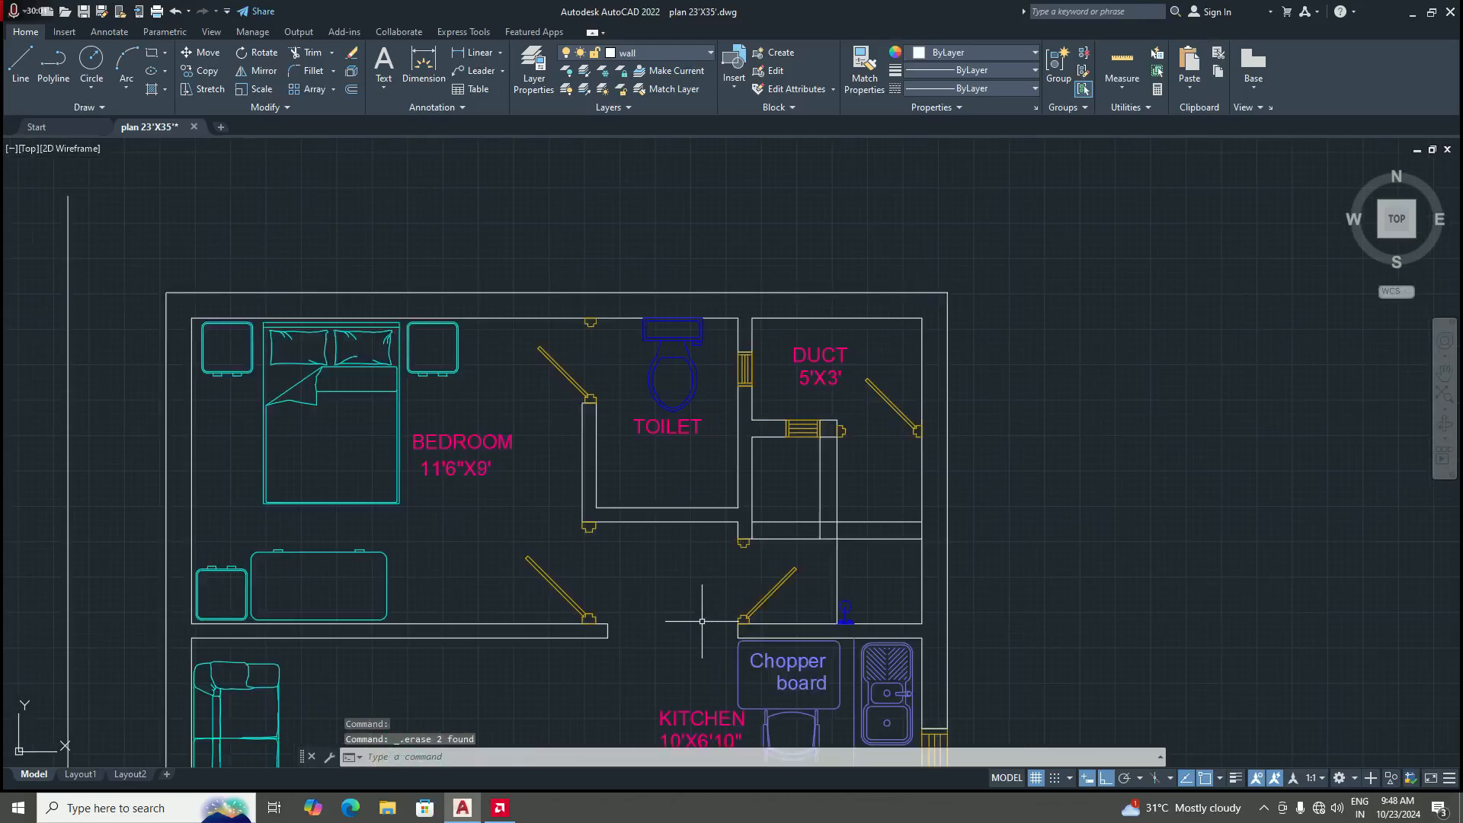
{"action": "scroll", "coordinate": [702, 621], "scroll_direction": "up", "scroll_amount": 2}
{"action": "scroll", "coordinate": [621, 513], "scroll_direction": "down", "scroll_amount": 6}
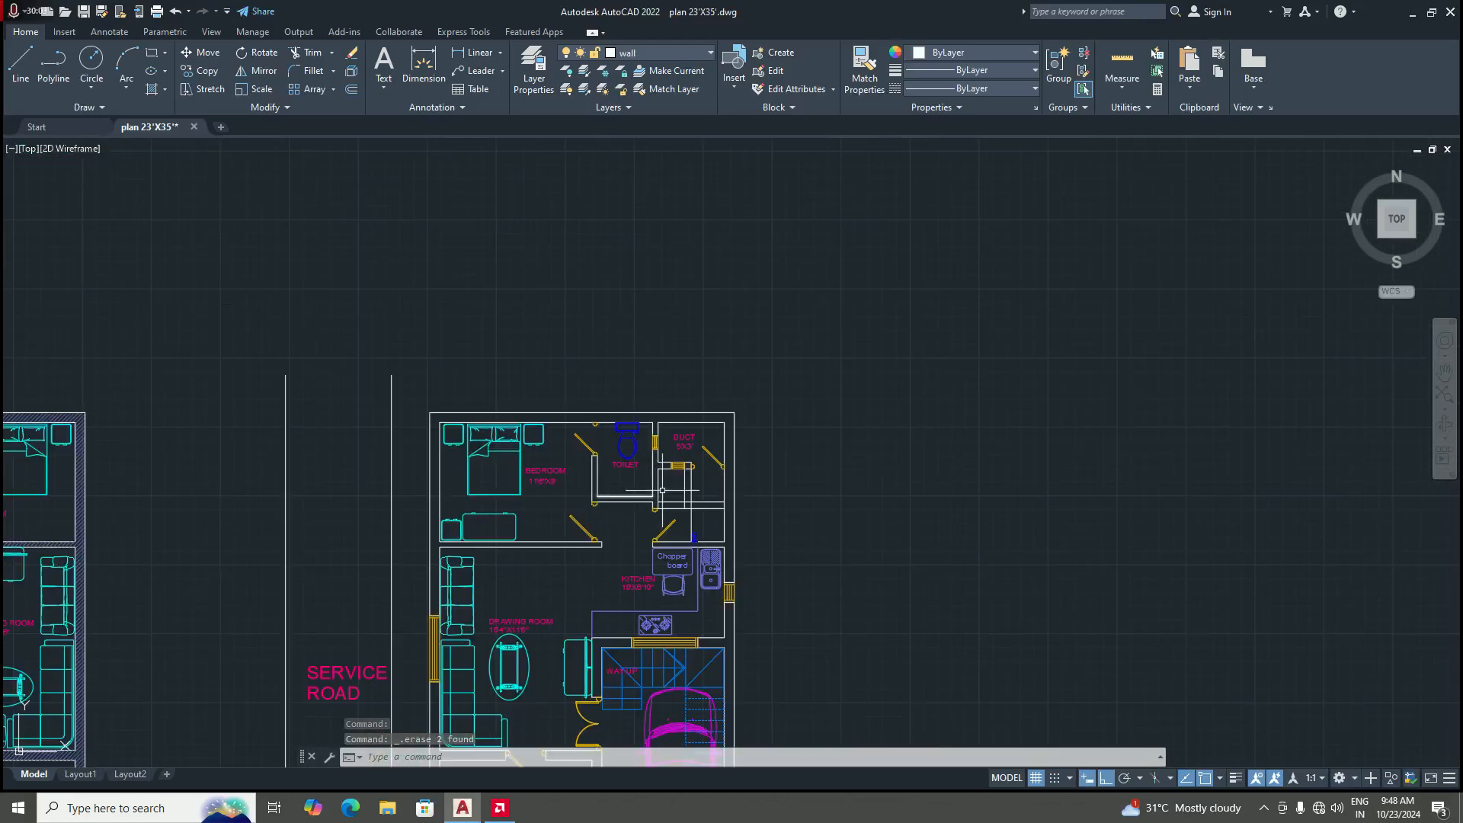
{"action": "scroll", "coordinate": [686, 507], "scroll_direction": "up", "scroll_amount": 7}
{"action": "scroll", "coordinate": [754, 484], "scroll_direction": "down", "scroll_amount": 3}
{"action": "scroll", "coordinate": [745, 556], "scroll_direction": "up", "scroll_amount": 4}
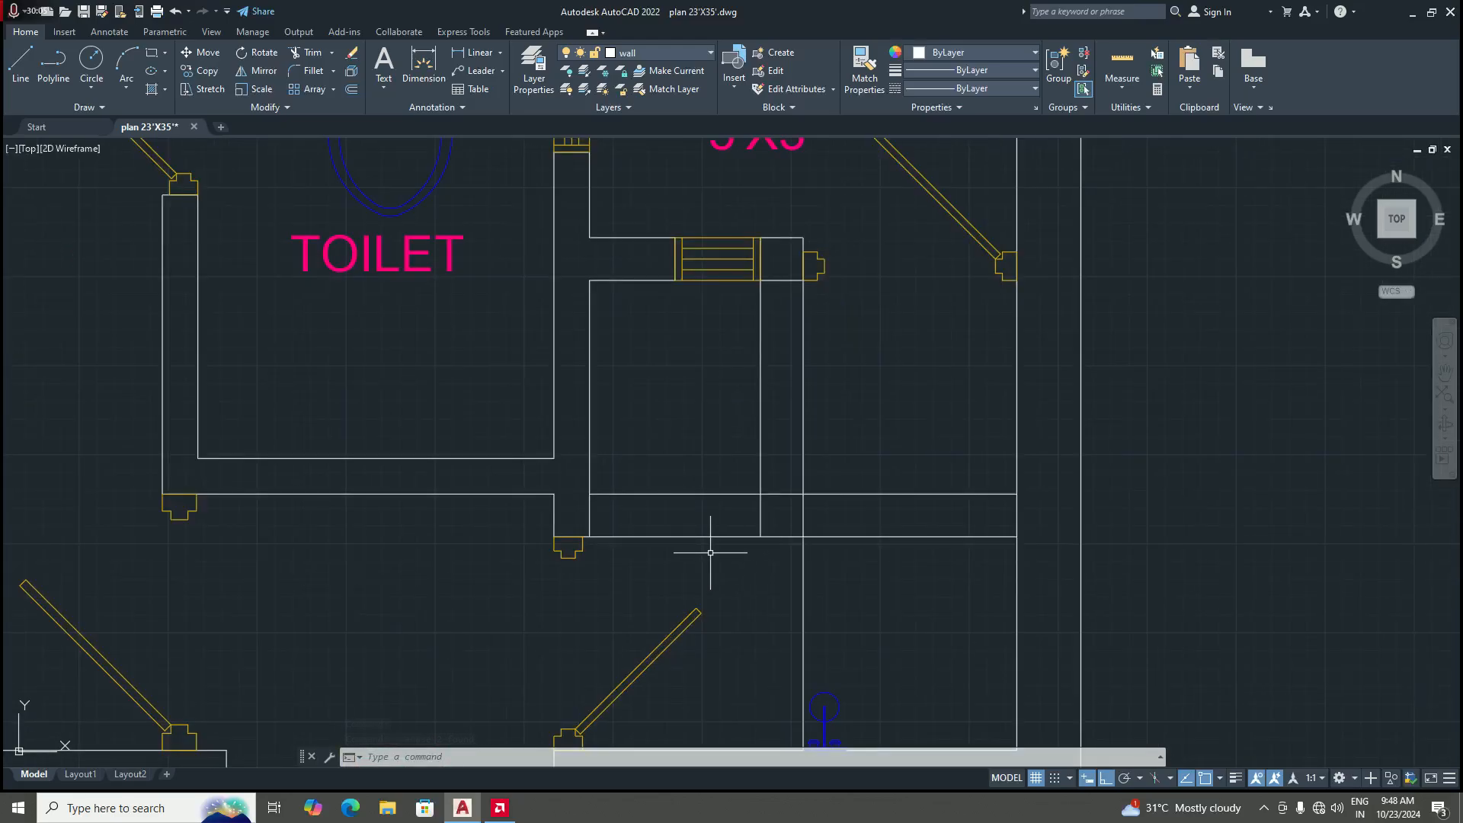
{"action": "scroll", "coordinate": [711, 553], "scroll_direction": "down", "scroll_amount": 3}
{"action": "scroll", "coordinate": [685, 523], "scroll_direction": "up", "scroll_amount": 2}
{"action": "left_click", "coordinate": [725, 533]}
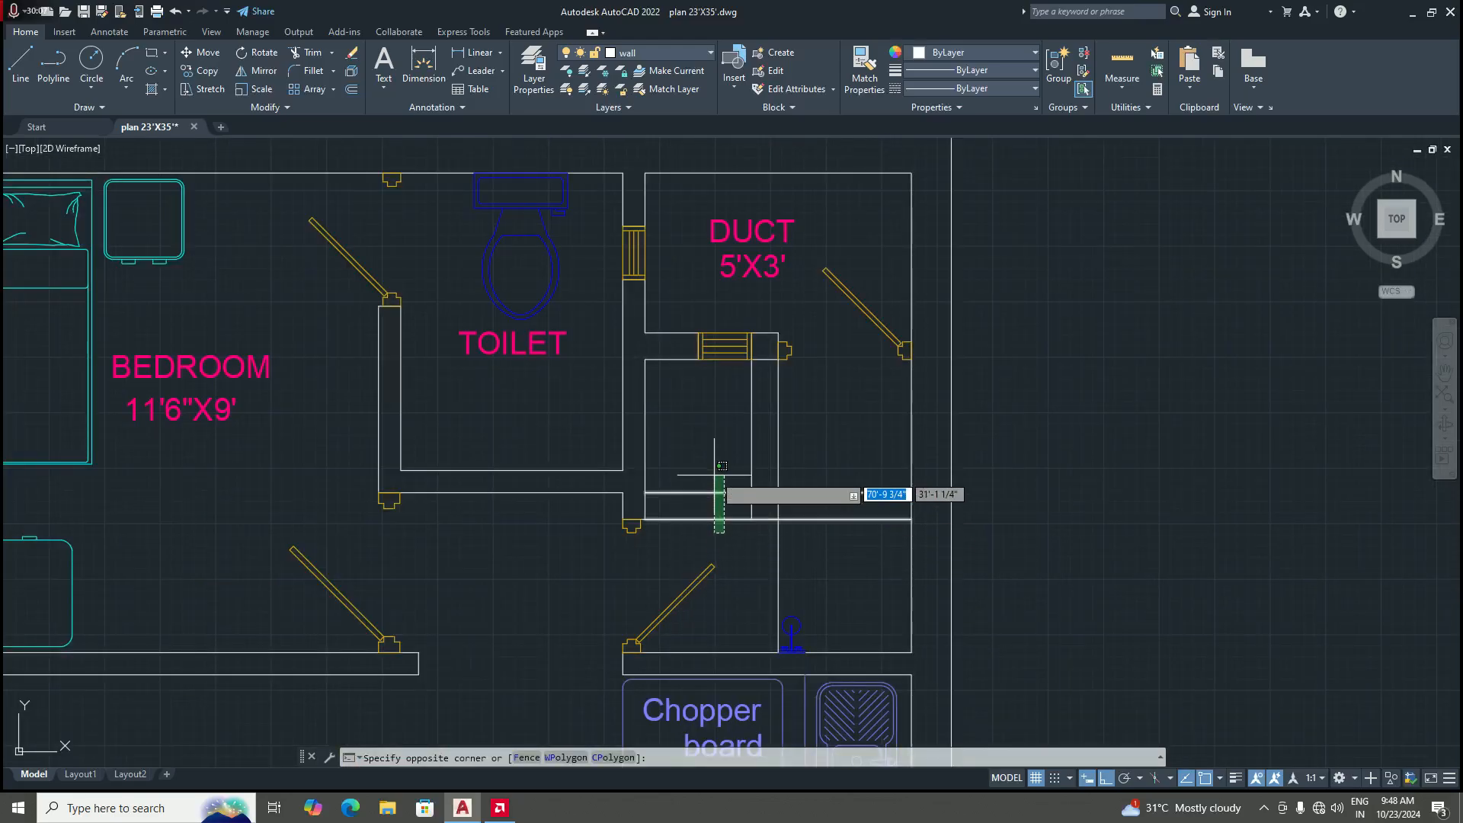
{"action": "left_click", "coordinate": [714, 475]}
{"action": "scroll", "coordinate": [678, 520], "scroll_direction": "up", "scroll_amount": 4}
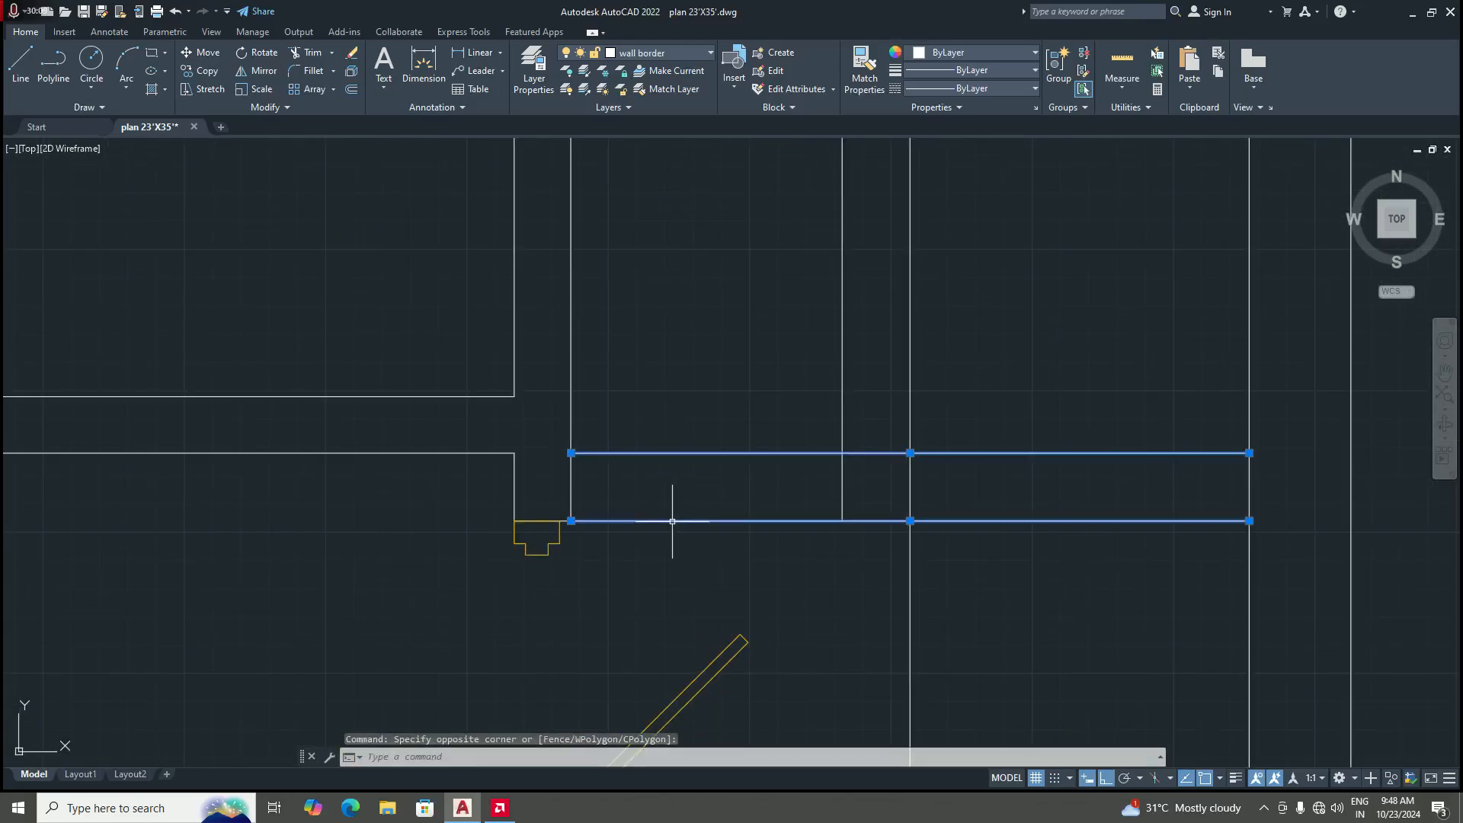
{"action": "scroll", "coordinate": [579, 396], "scroll_direction": "down", "scroll_amount": 4}
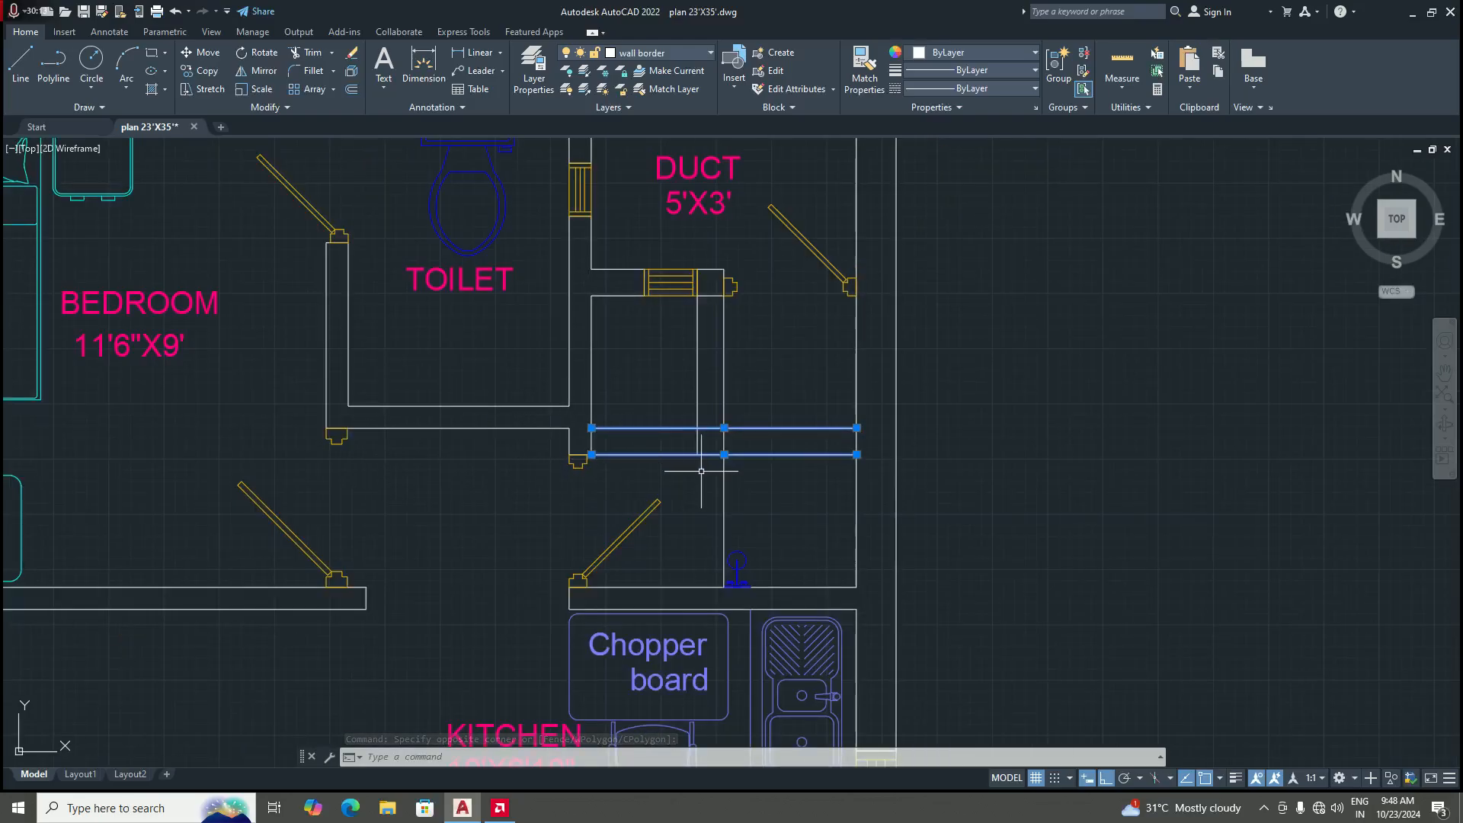
{"action": "scroll", "coordinate": [650, 428], "scroll_direction": "down", "scroll_amount": 2}
{"action": "scroll", "coordinate": [654, 415], "scroll_direction": "down", "scroll_amount": 2}
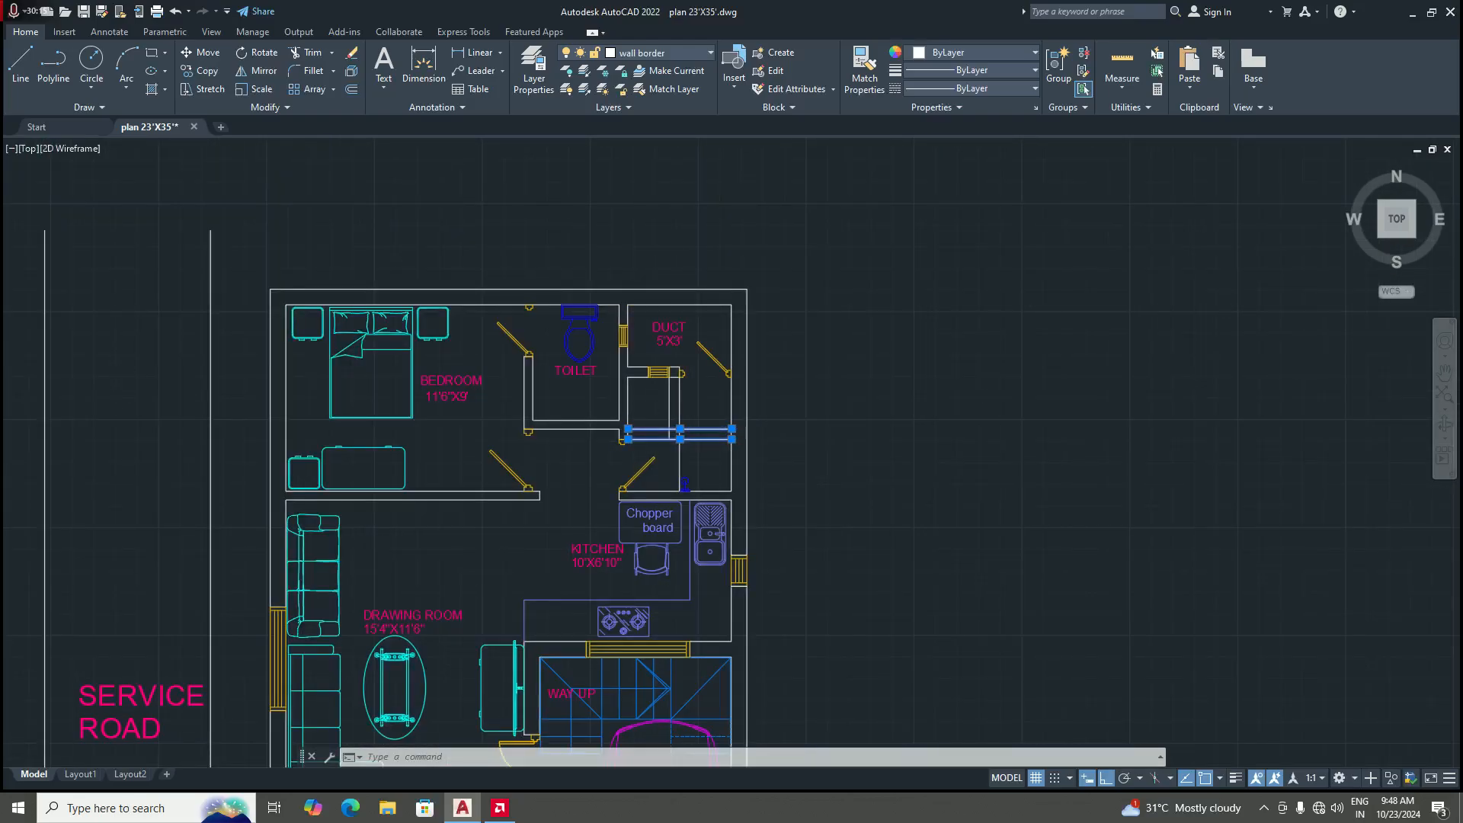
{"action": "scroll", "coordinate": [655, 412], "scroll_direction": "up", "scroll_amount": 2}
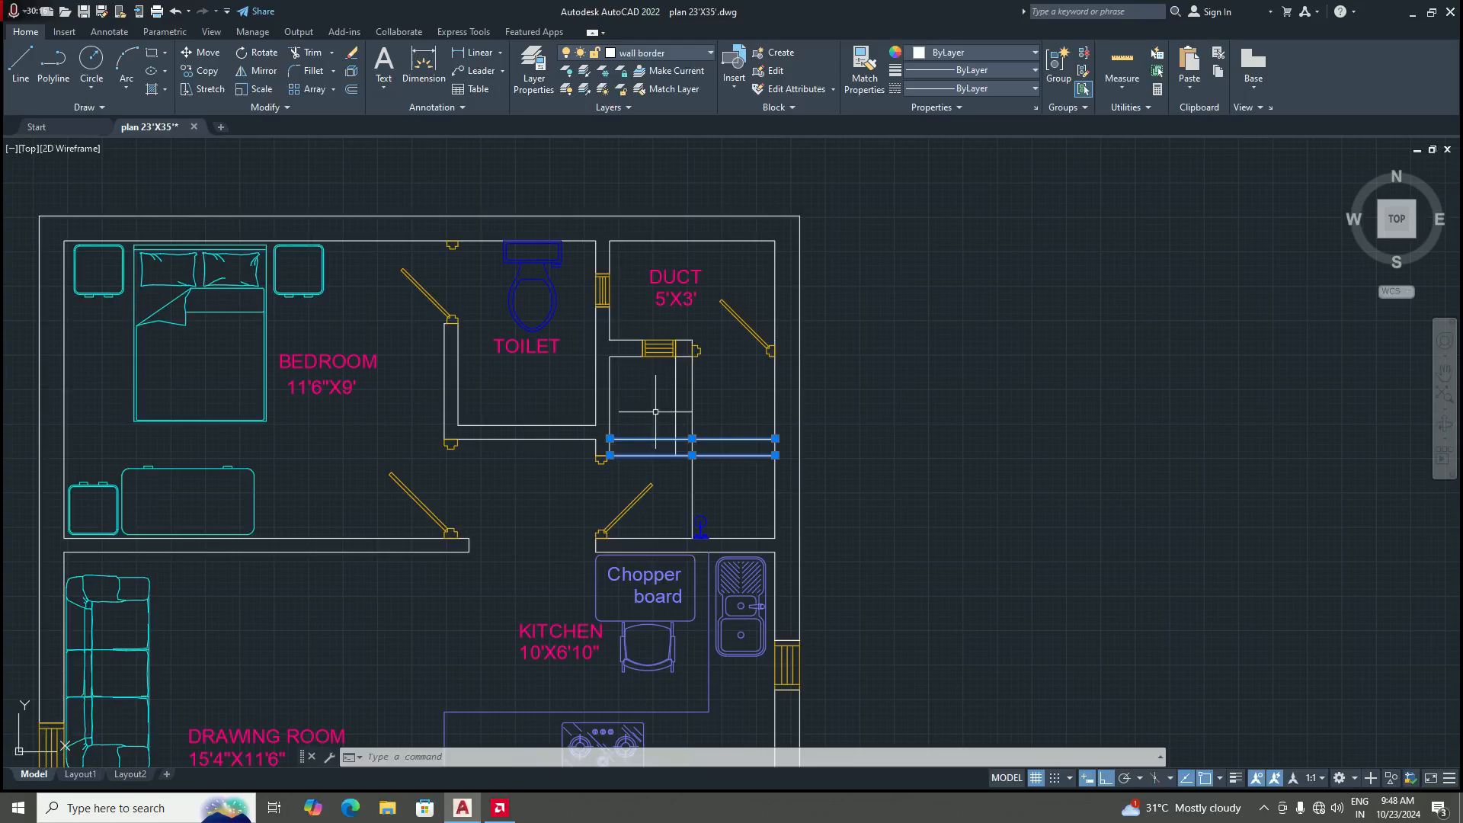
Step: Delete the two horizontal and two vertical partition wall lines in the bath area below the duct
{"action": "left_click", "coordinate": [655, 412]}
{"action": "scroll", "coordinate": [656, 411], "scroll_direction": "up", "scroll_amount": 4}
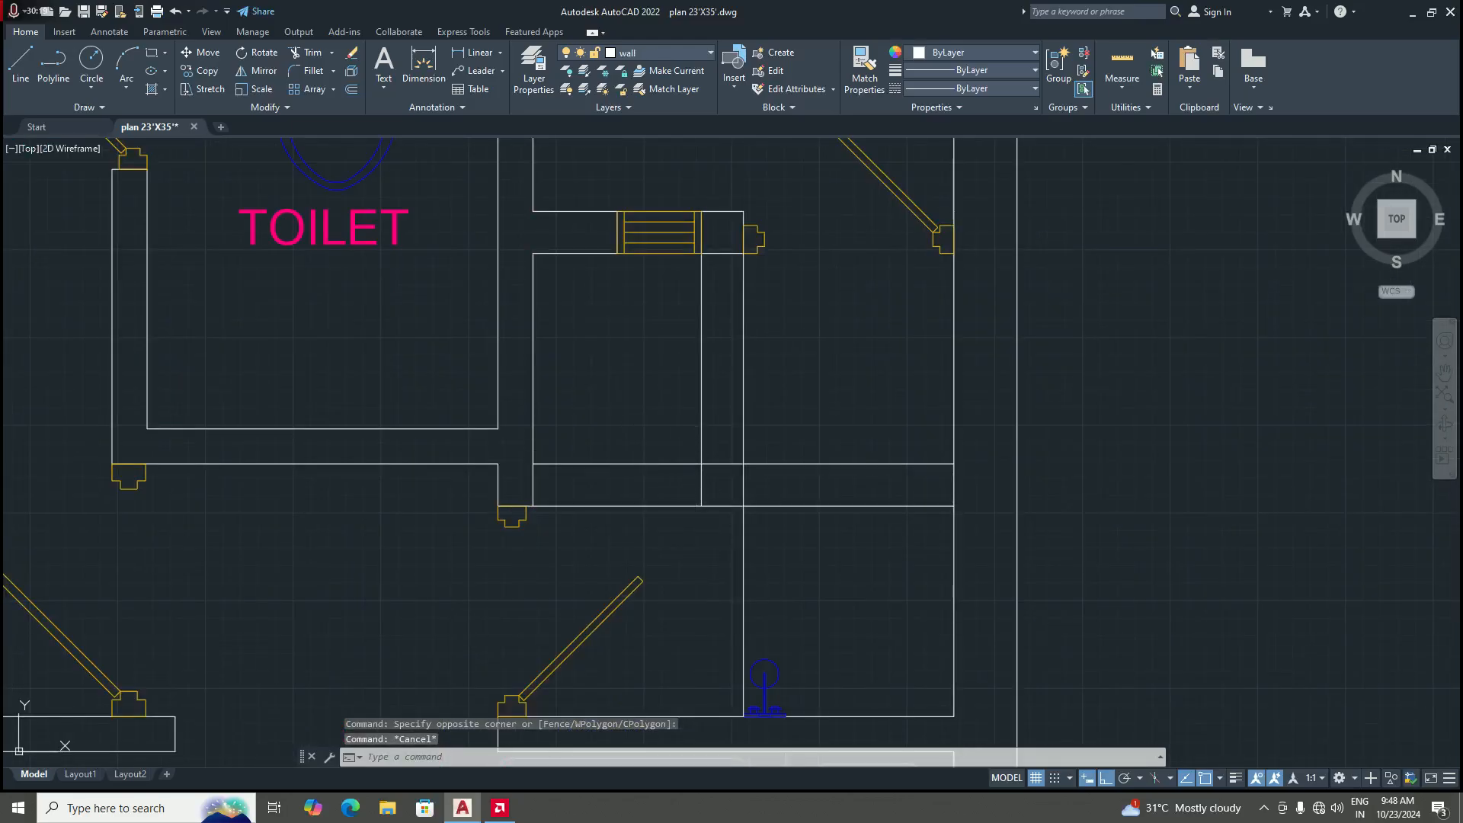
{"action": "left_click", "coordinate": [652, 429]}
{"action": "scroll", "coordinate": [786, 392], "scroll_direction": "down", "scroll_amount": 4}
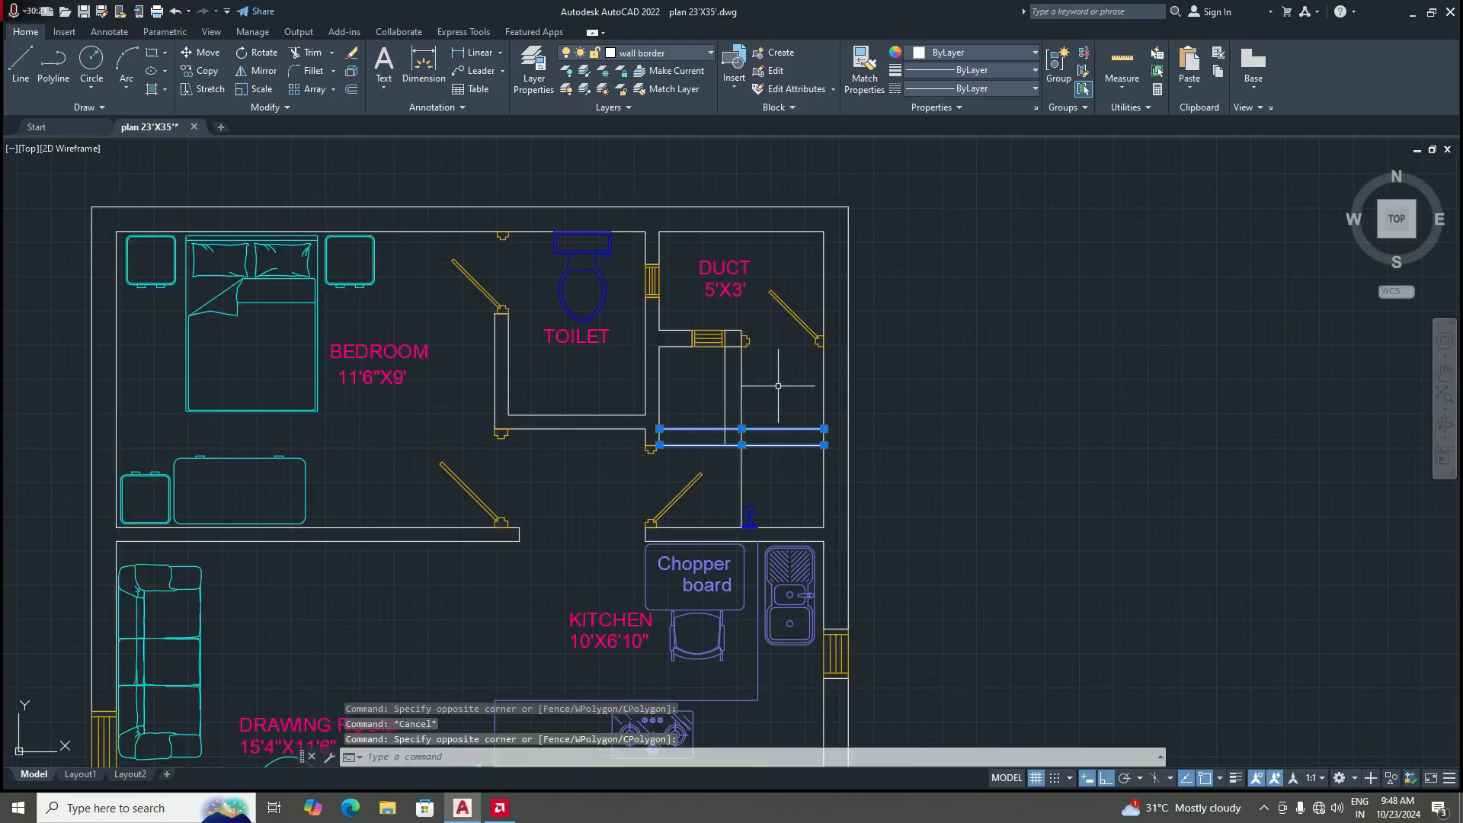
{"action": "scroll", "coordinate": [784, 385], "scroll_direction": "up", "scroll_amount": 2}
{"action": "left_click", "coordinate": [758, 399]}
{"action": "left_click", "coordinate": [670, 385]}
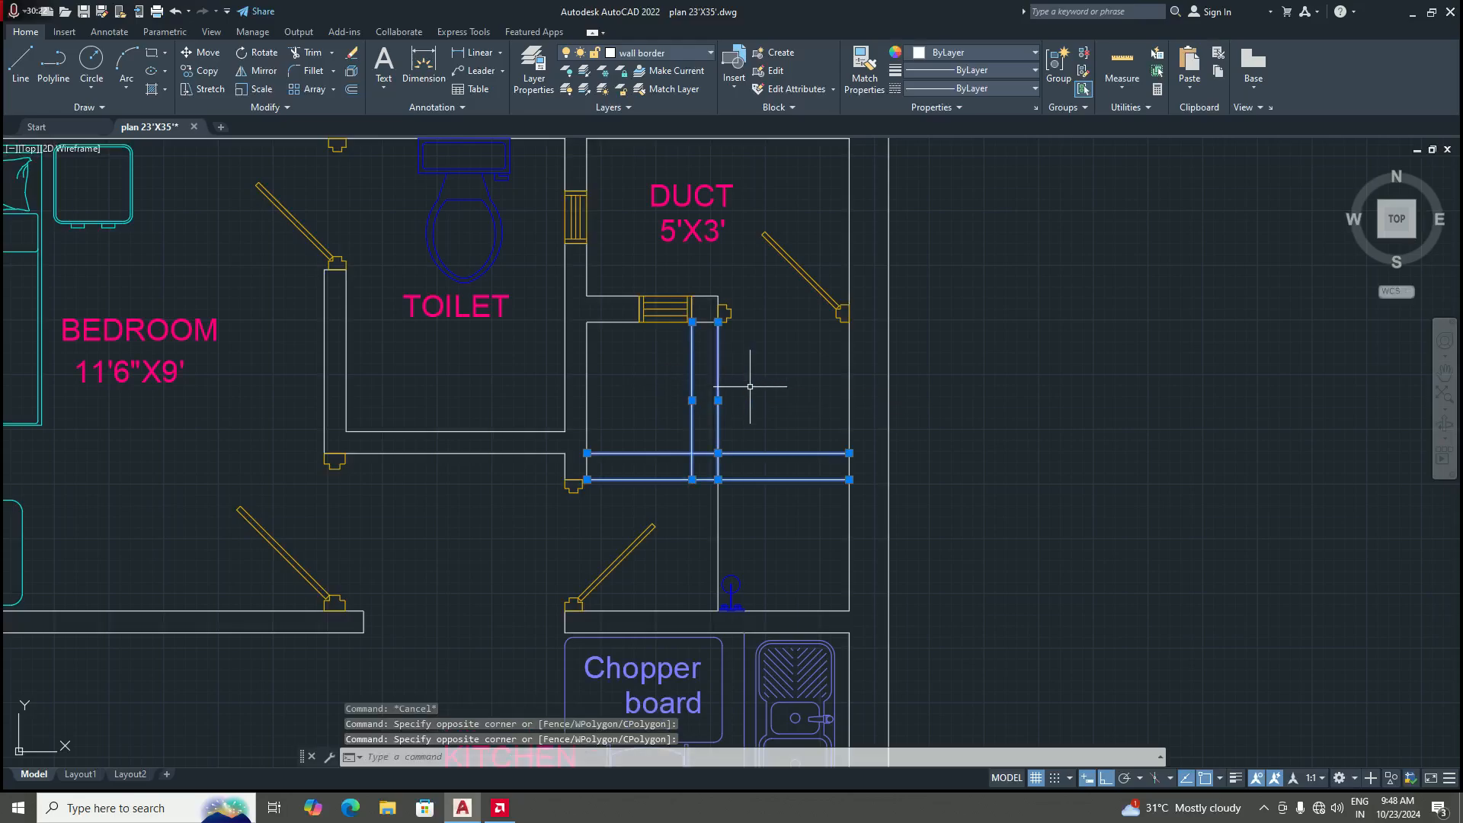
{"action": "key", "text": "Delete"}
Step: Delete the leftover vertical line running down to the blue fixture in the bath area
{"action": "scroll", "coordinate": [748, 455], "scroll_direction": "down", "scroll_amount": 2}
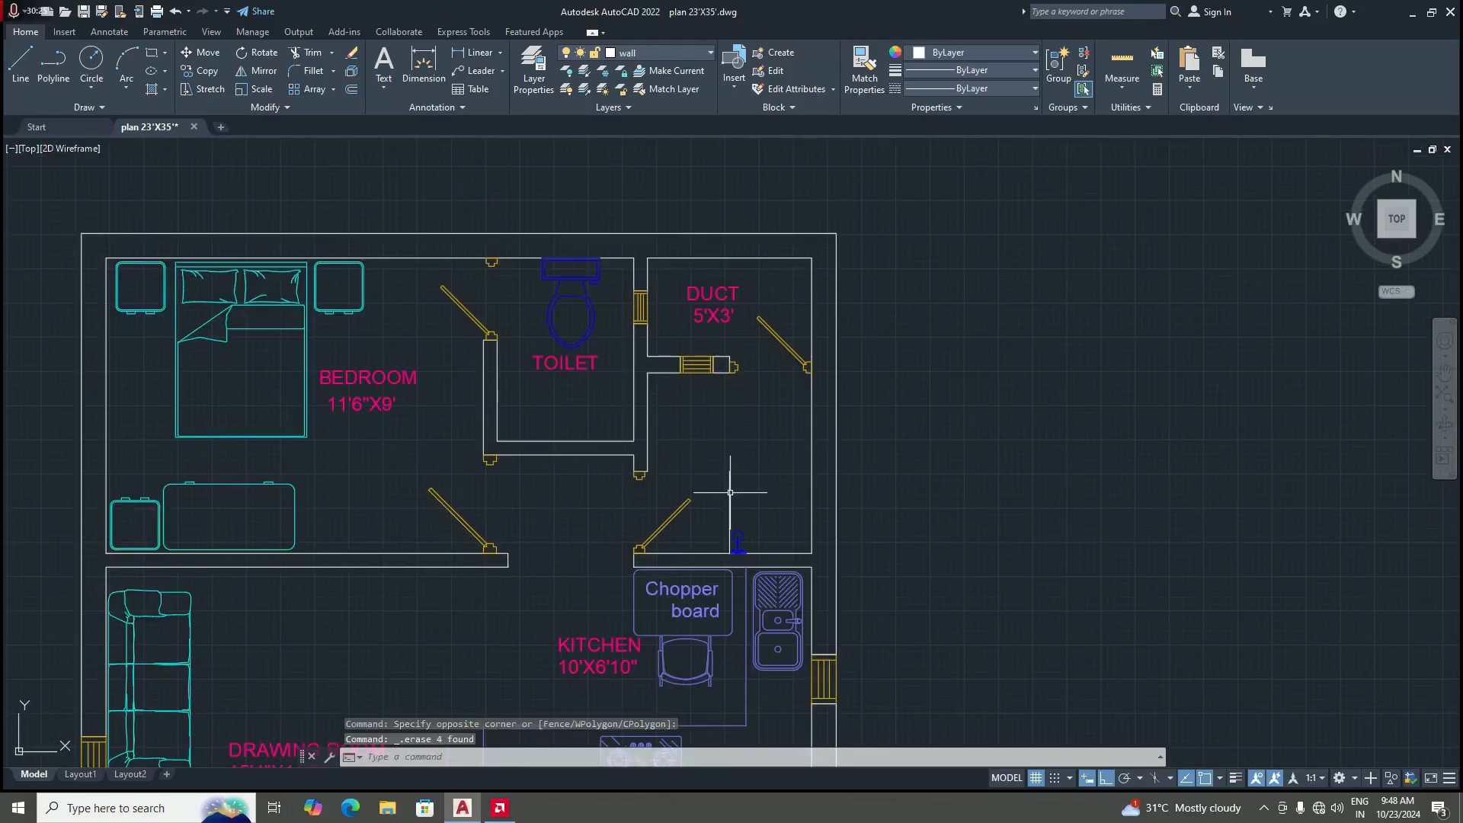
{"action": "left_click", "coordinate": [729, 492]}
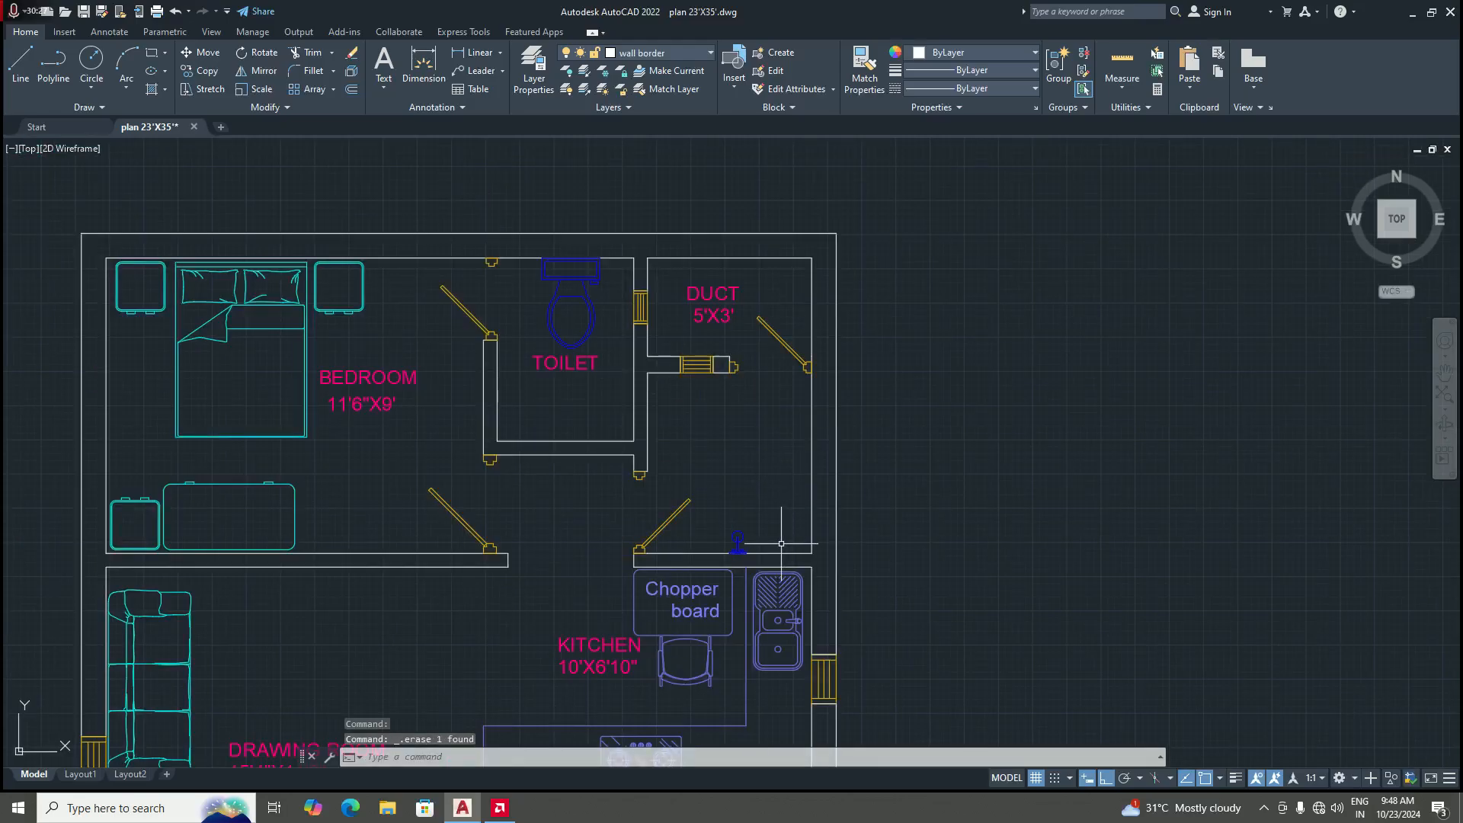
{"action": "key", "text": "Delete"}
Step: Examine the cleared bath space and the wall ends around the toilet, duct and bath door
{"action": "scroll", "coordinate": [758, 538], "scroll_direction": "up", "scroll_amount": 4}
{"action": "scroll", "coordinate": [718, 561], "scroll_direction": "down", "scroll_amount": 3}
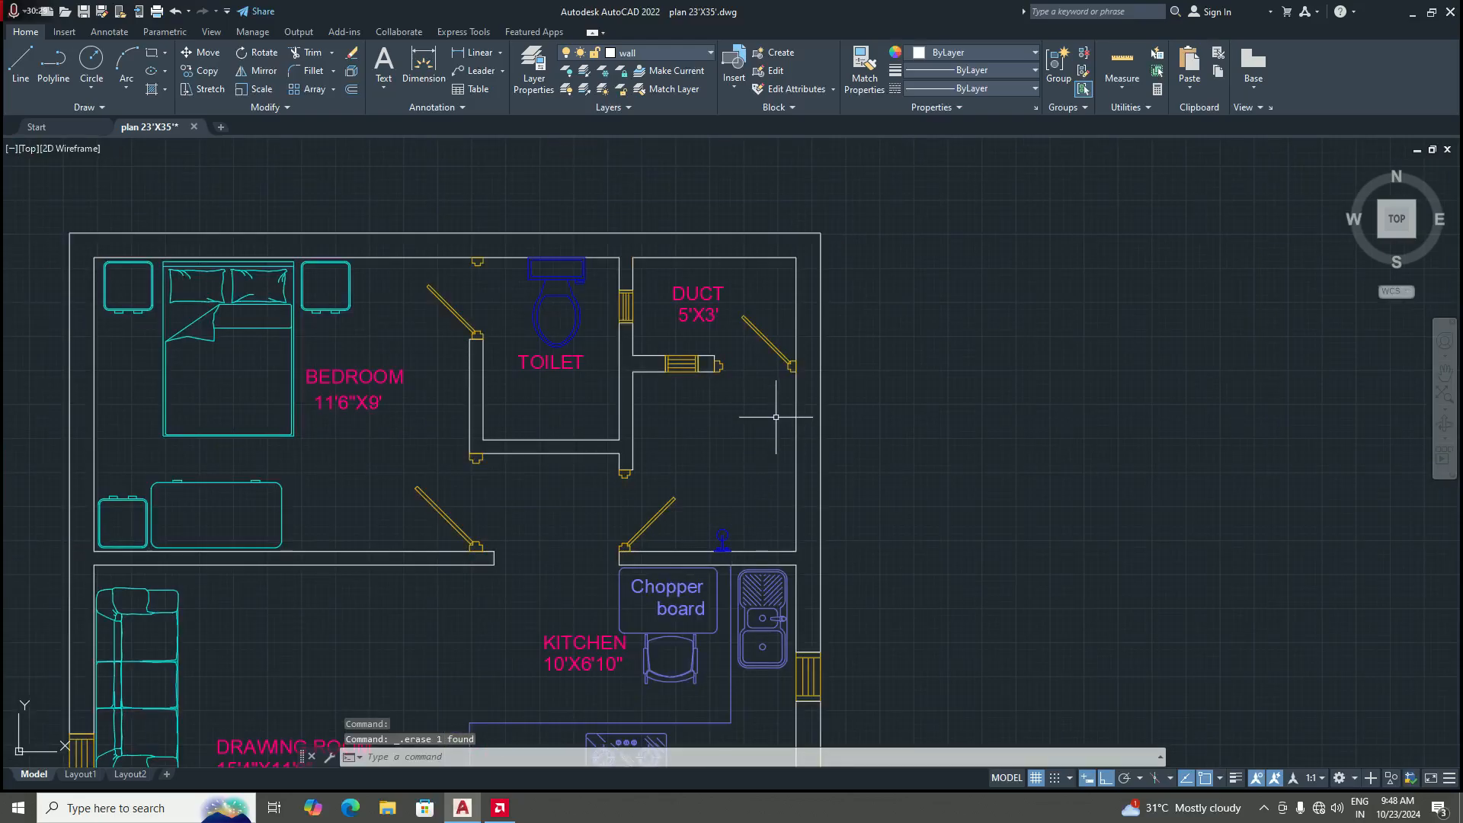
{"action": "scroll", "coordinate": [625, 491], "scroll_direction": "up", "scroll_amount": 4}
{"action": "scroll", "coordinate": [620, 469], "scroll_direction": "down", "scroll_amount": 3}
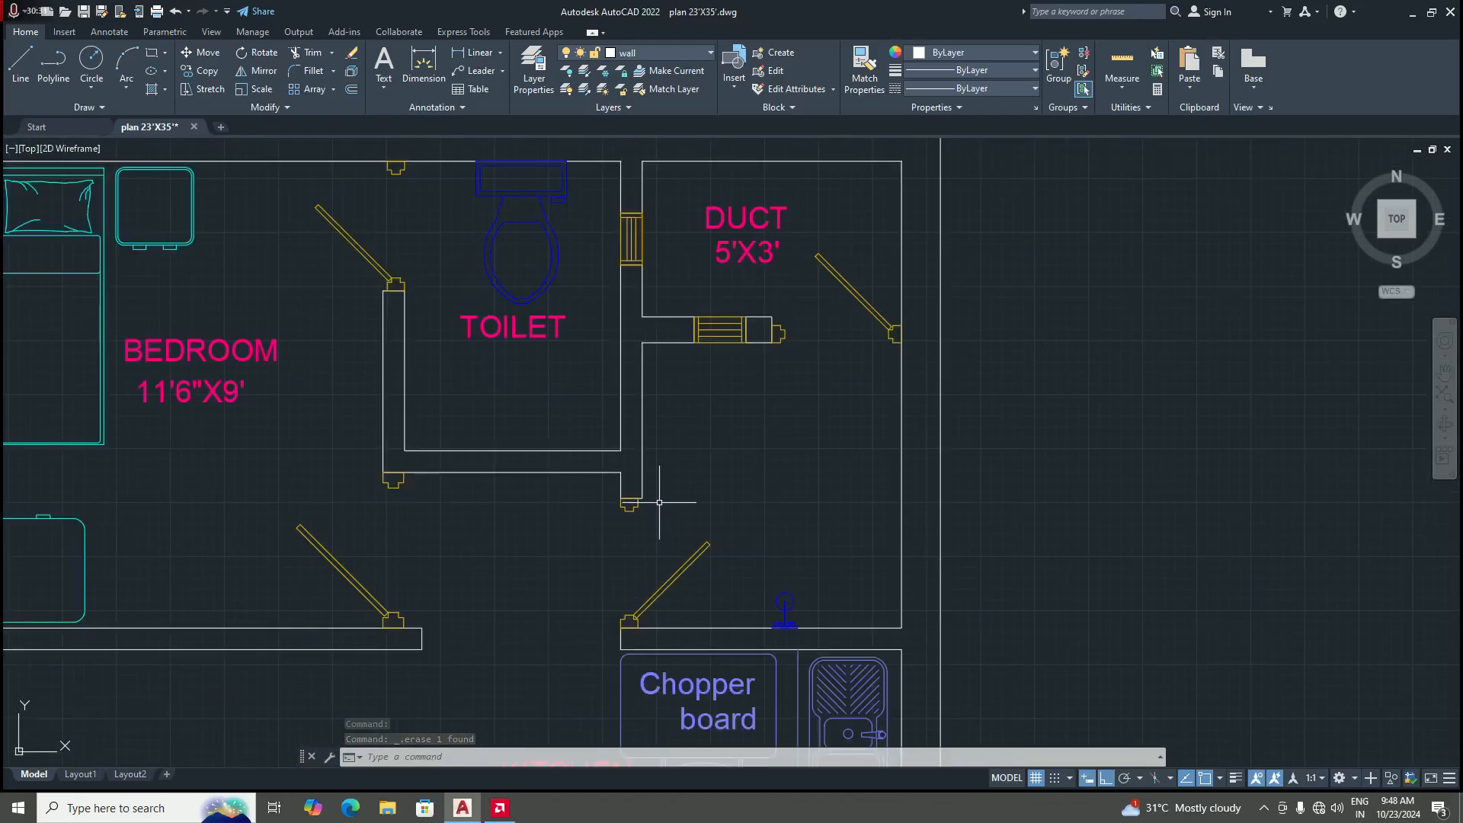
{"action": "scroll", "coordinate": [659, 499], "scroll_direction": "up", "scroll_amount": 3}
{"action": "scroll", "coordinate": [631, 499], "scroll_direction": "down", "scroll_amount": 4}
{"action": "scroll", "coordinate": [636, 475], "scroll_direction": "up", "scroll_amount": 4}
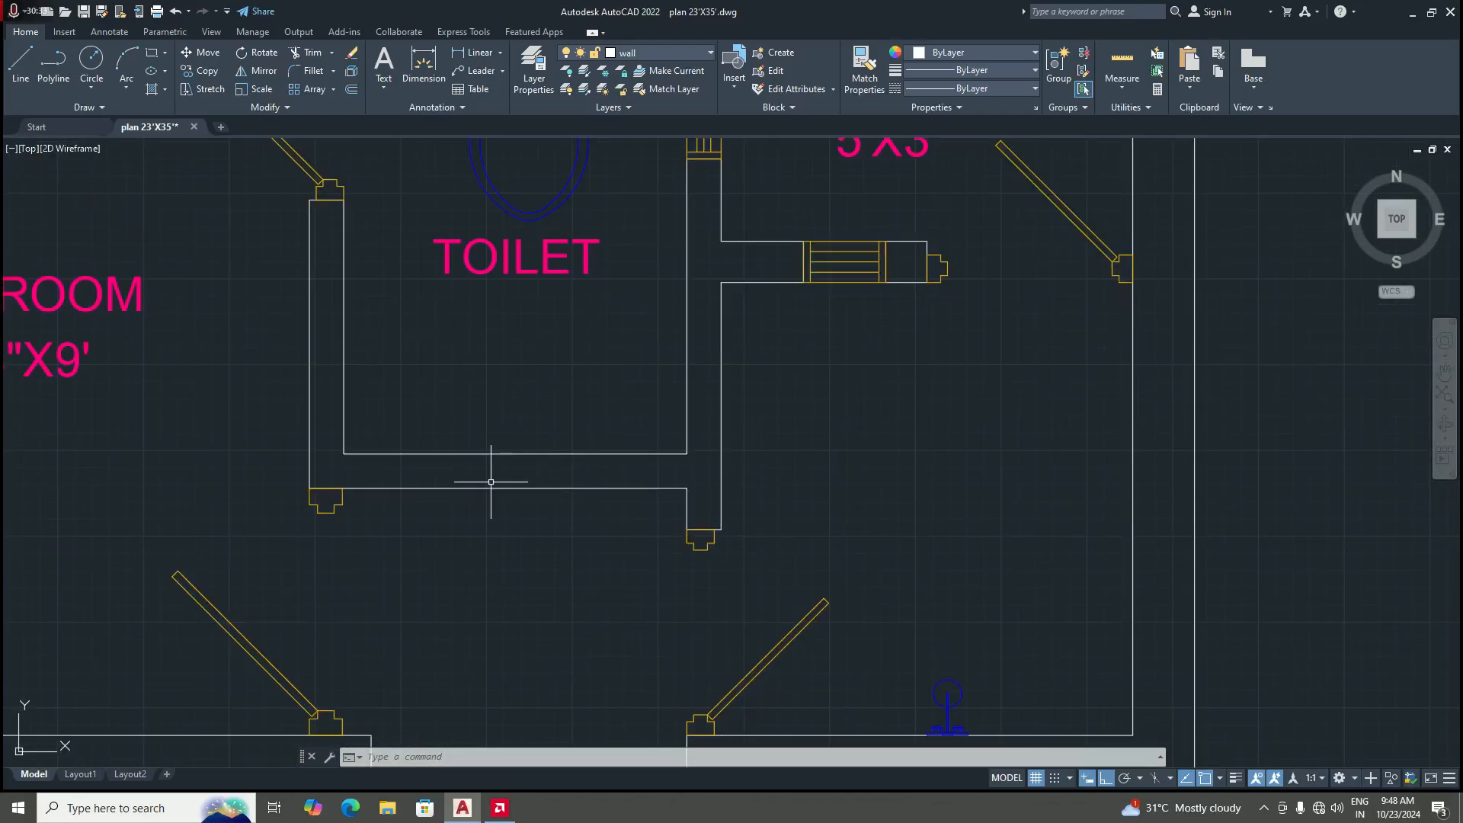
{"action": "scroll", "coordinate": [824, 493], "scroll_direction": "down", "scroll_amount": 4}
{"action": "scroll", "coordinate": [845, 486], "scroll_direction": "up", "scroll_amount": 2}
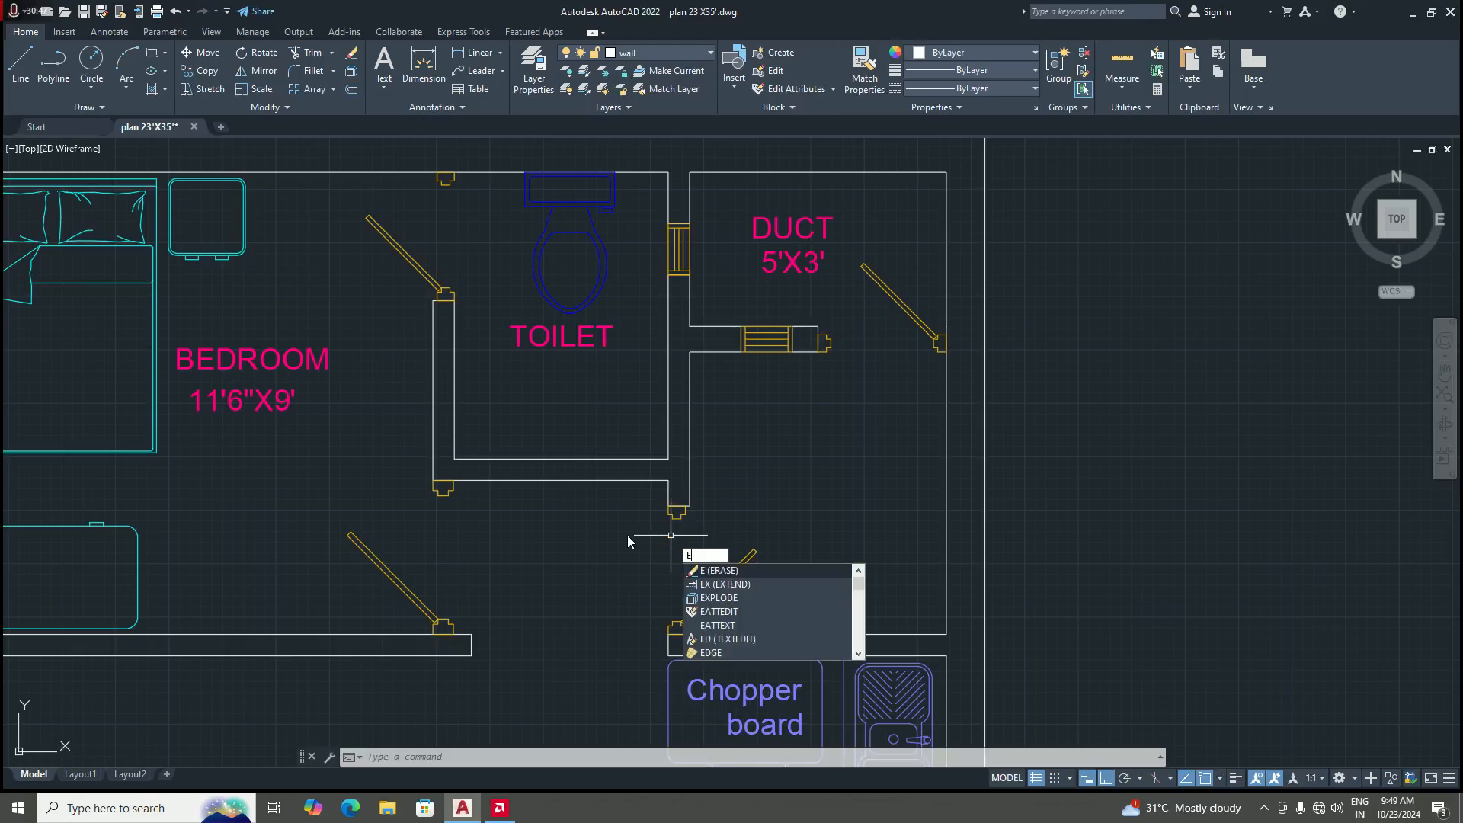
Step: Extend the toilet's two lower horizontal wall lines across to the inner face of the plan's right outer wall
{"action": "type", "text": "x"}
{"action": "key", "text": "Return"}
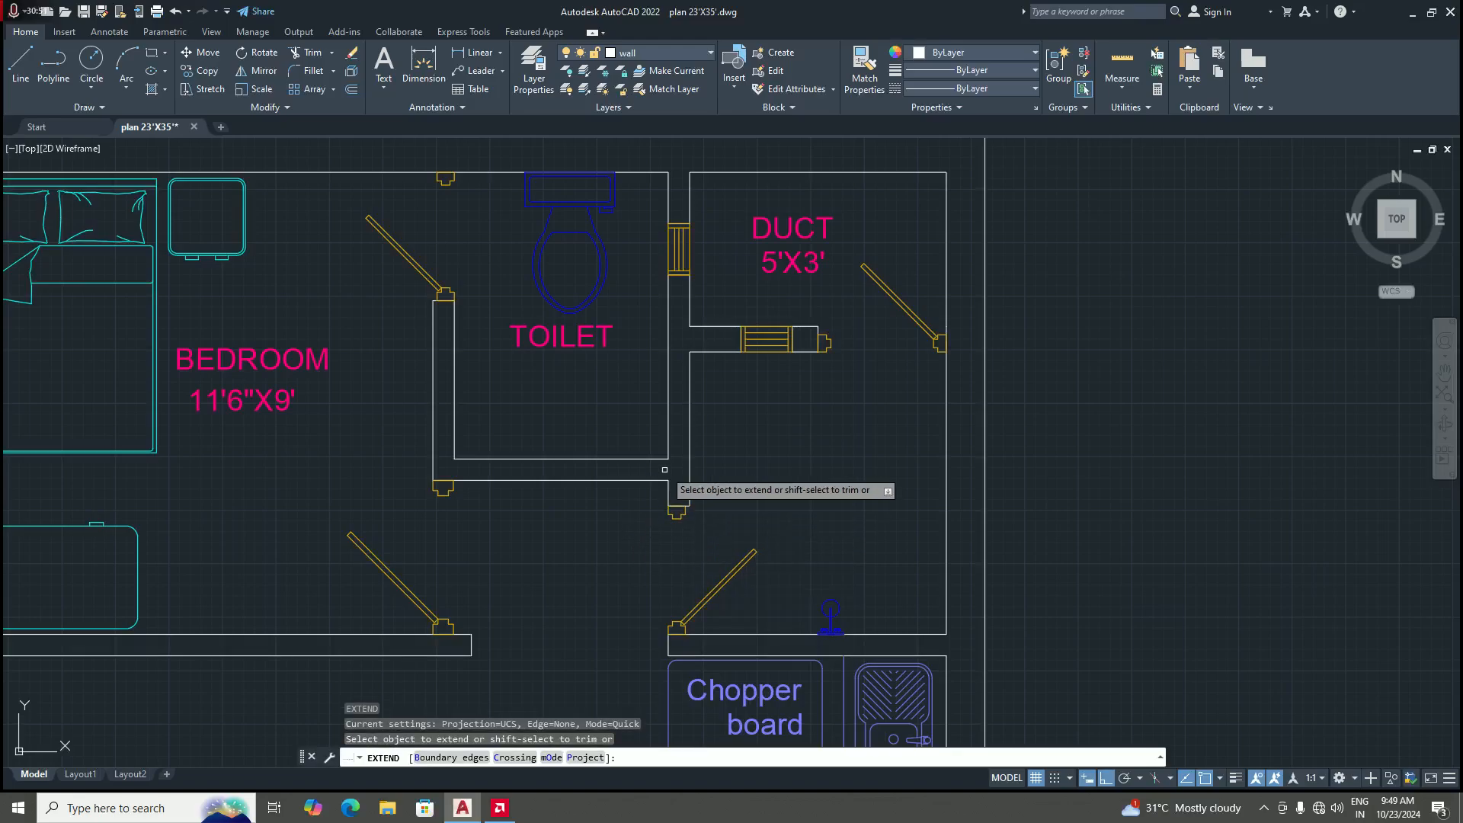
{"action": "scroll", "coordinate": [668, 480], "scroll_direction": "up", "scroll_amount": 4}
{"action": "left_click", "coordinate": [653, 493]}
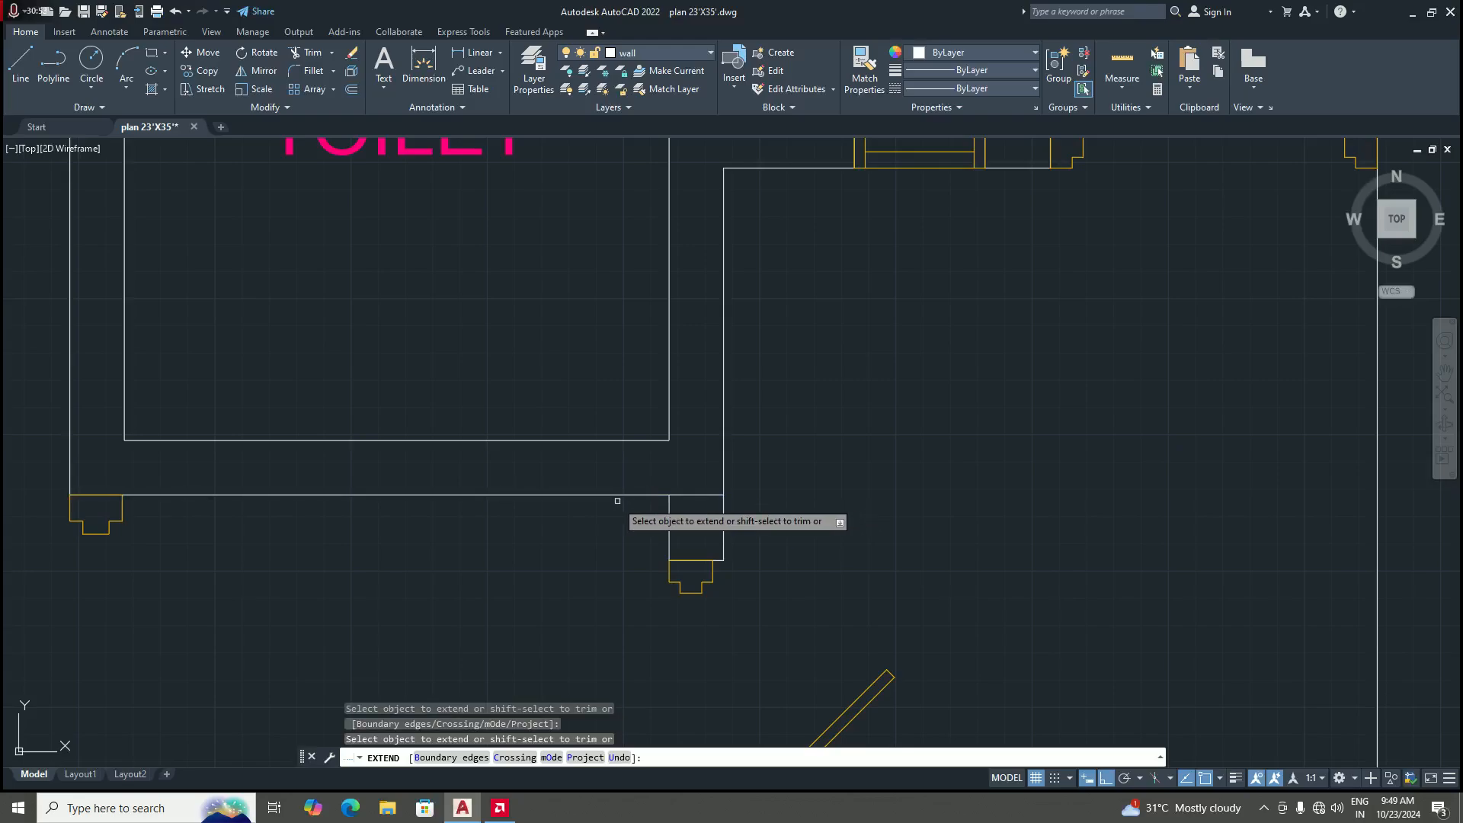
{"action": "scroll", "coordinate": [663, 503], "scroll_direction": "down", "scroll_amount": 3}
{"action": "scroll", "coordinate": [593, 478], "scroll_direction": "up", "scroll_amount": 1}
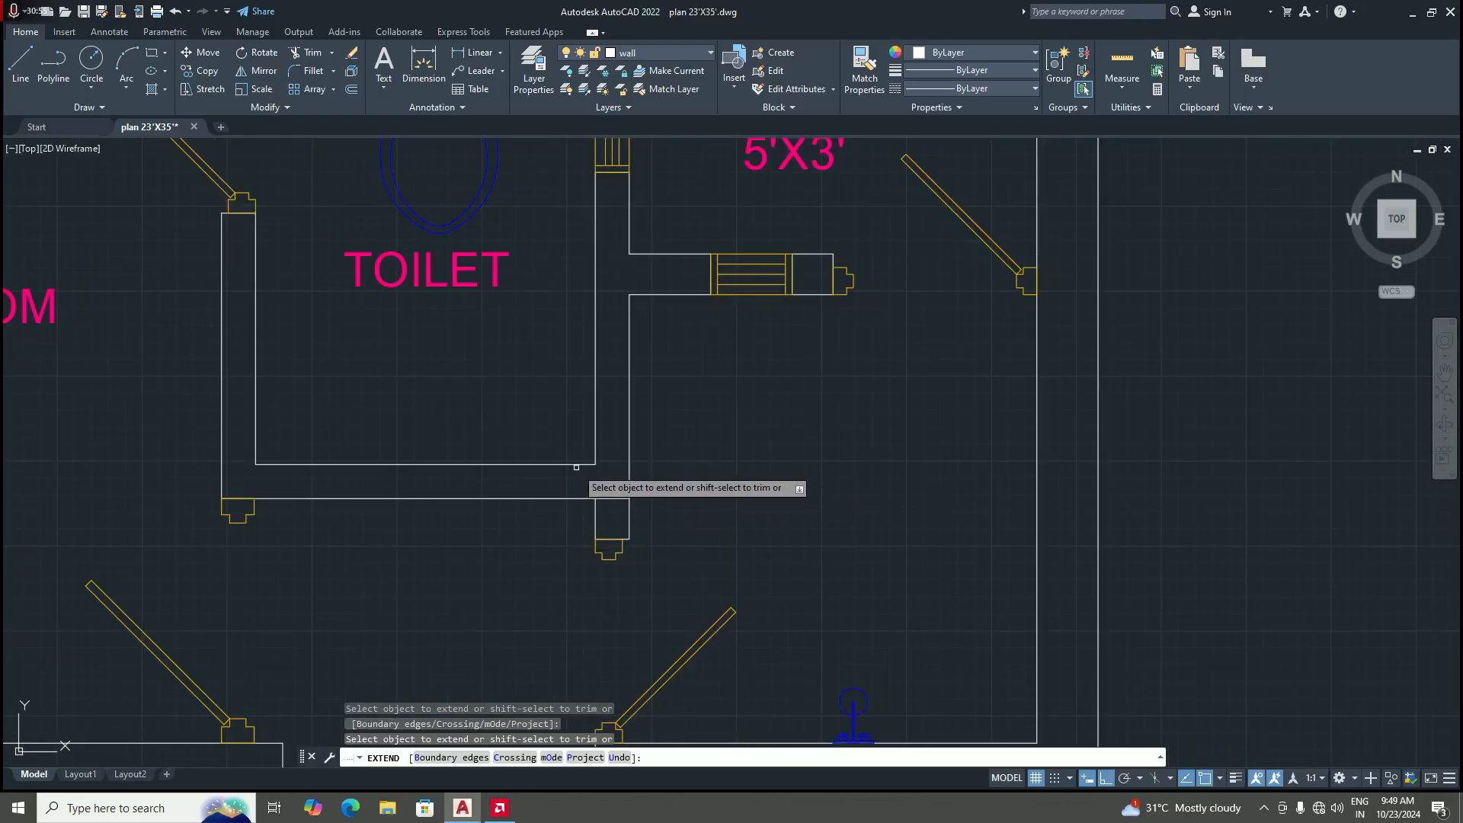
{"action": "left_click", "coordinate": [578, 466]}
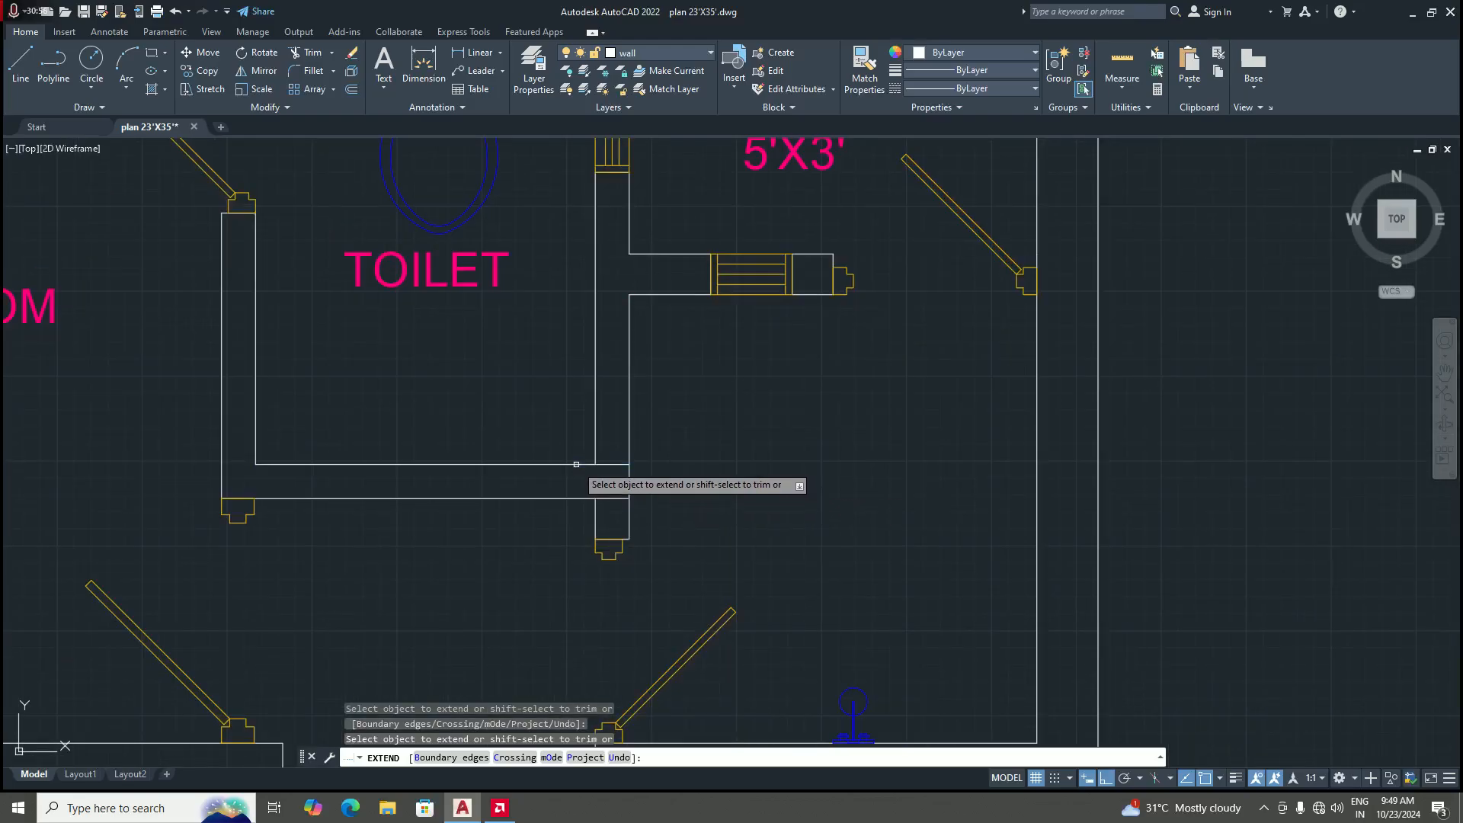
{"action": "left_click", "coordinate": [621, 463]}
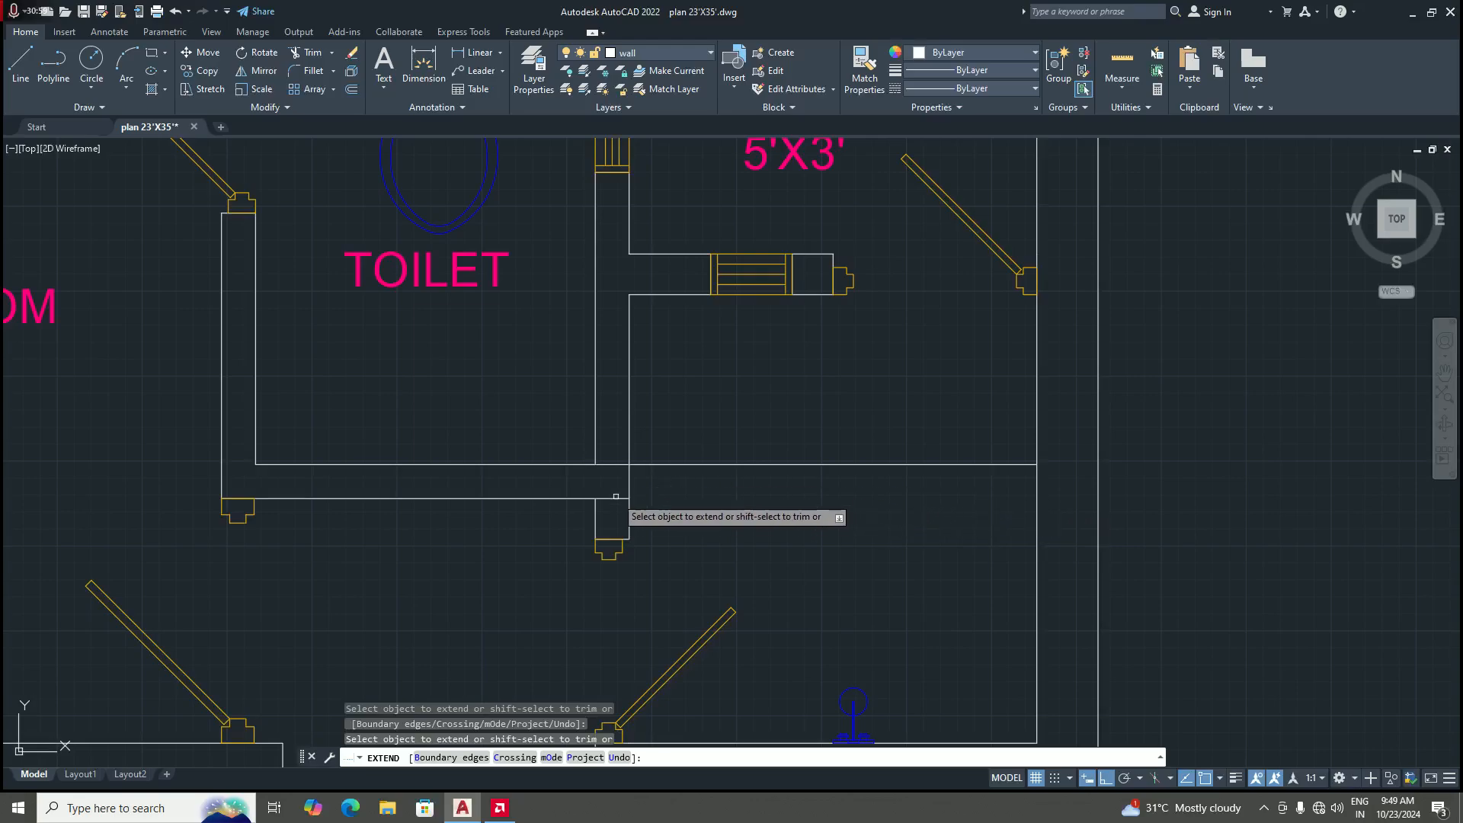
{"action": "left_click", "coordinate": [621, 498]}
{"action": "scroll", "coordinate": [614, 494], "scroll_direction": "down", "scroll_amount": 4}
{"action": "scroll", "coordinate": [755, 499], "scroll_direction": "up", "scroll_amount": 4}
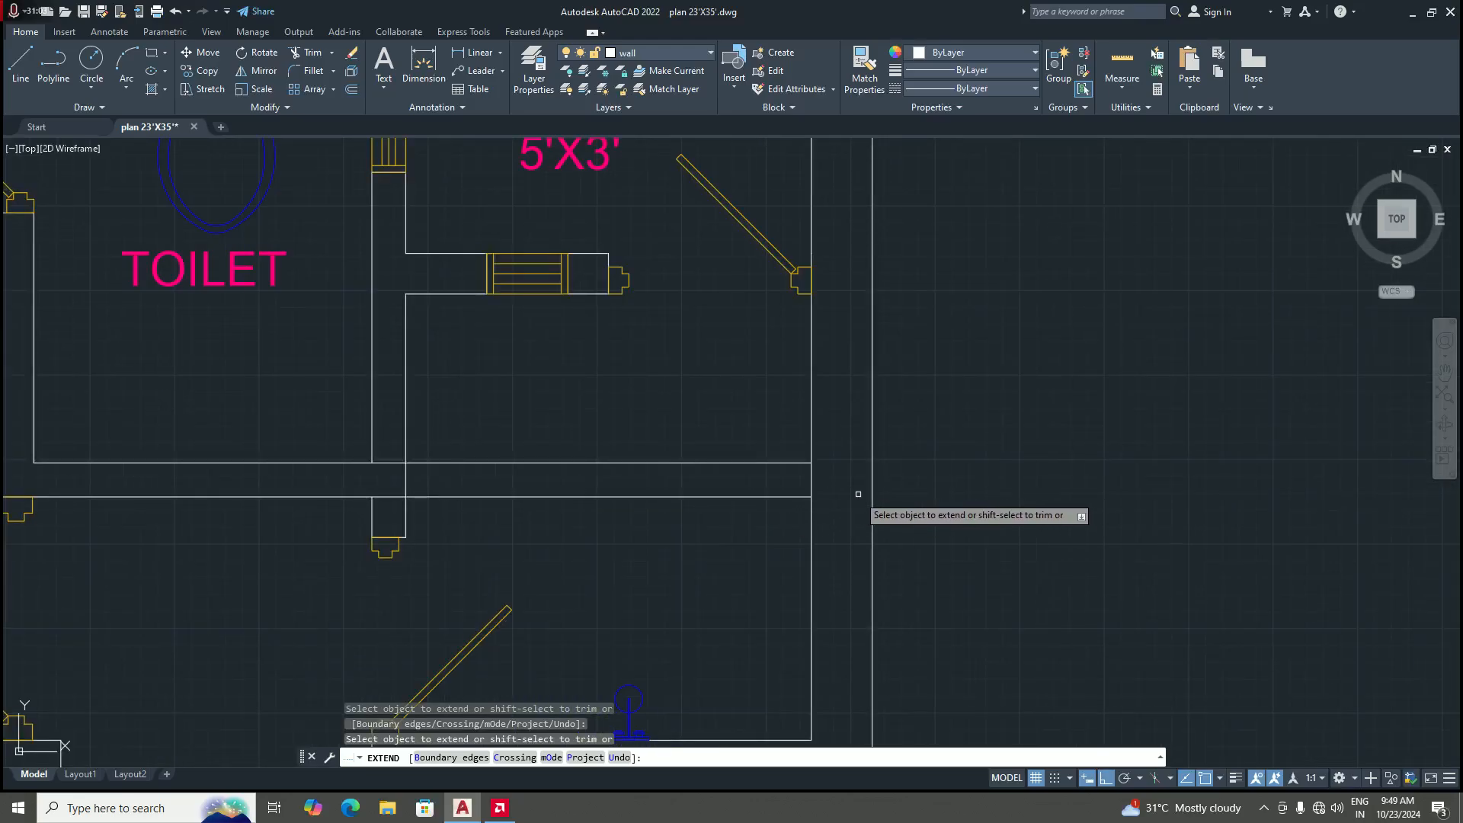
{"action": "scroll", "coordinate": [858, 496], "scroll_direction": "down", "scroll_amount": 4}
{"action": "scroll", "coordinate": [739, 516], "scroll_direction": "up", "scroll_amount": 4}
{"action": "key", "text": "Return"}
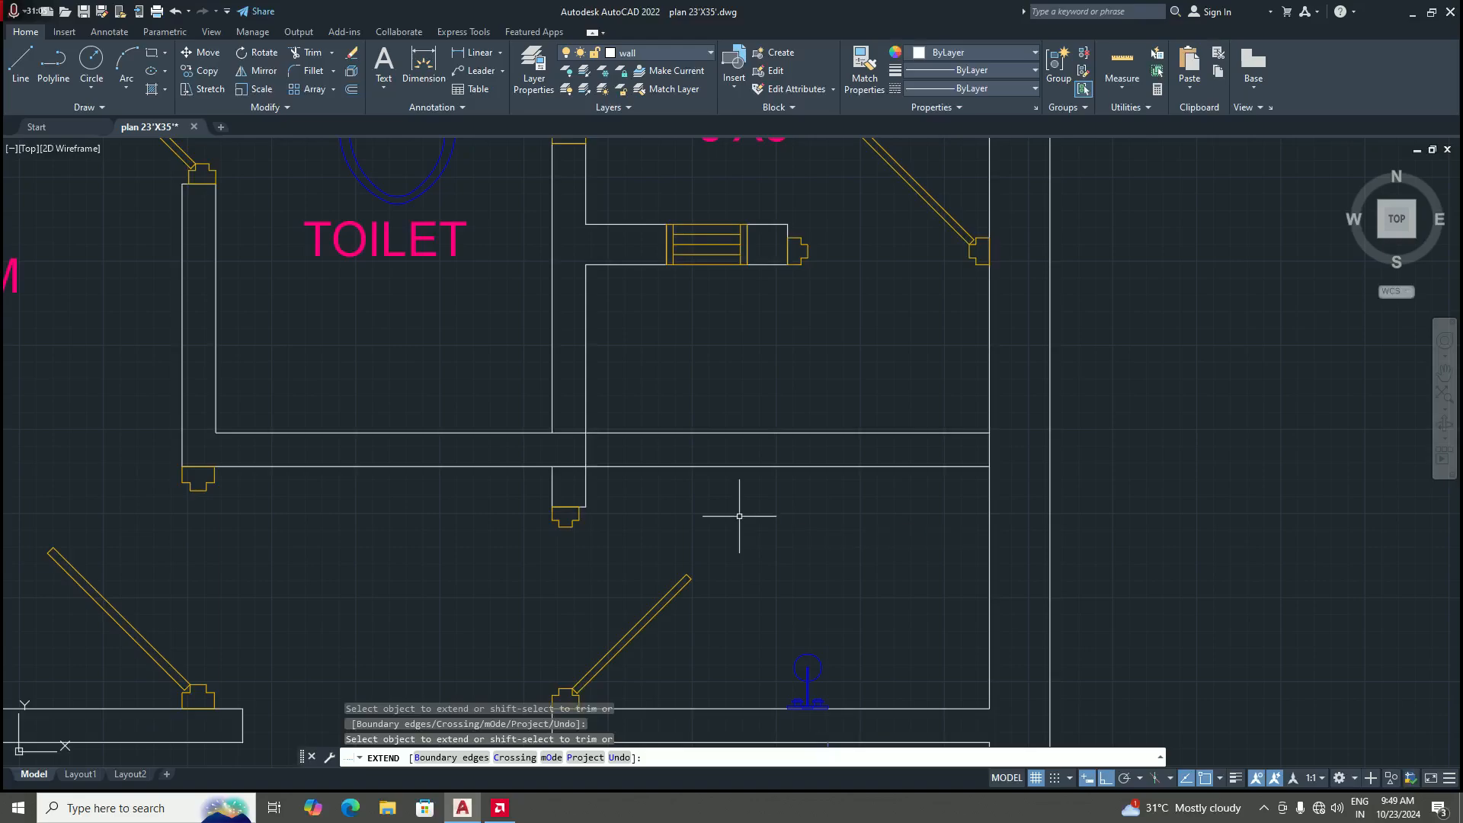
Step: Trim the crossing wall lines where the toilet–duct partition meets the extended horizontal wall, leaving an open T-junction
{"action": "scroll", "coordinate": [743, 511], "scroll_direction": "down", "scroll_amount": 4}
{"action": "scroll", "coordinate": [722, 519], "scroll_direction": "up", "scroll_amount": 2}
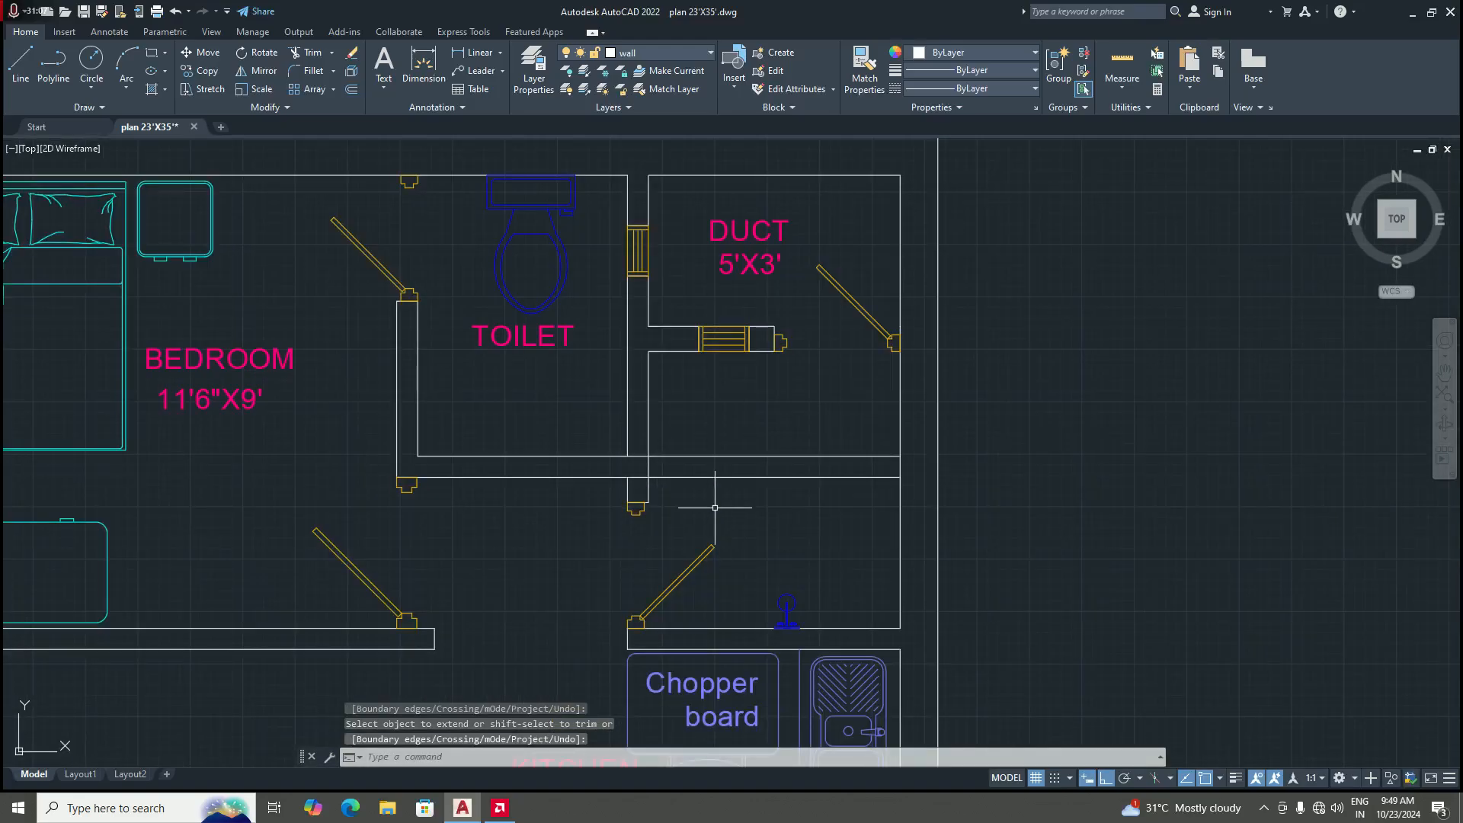
{"action": "type", "text": "tr"}
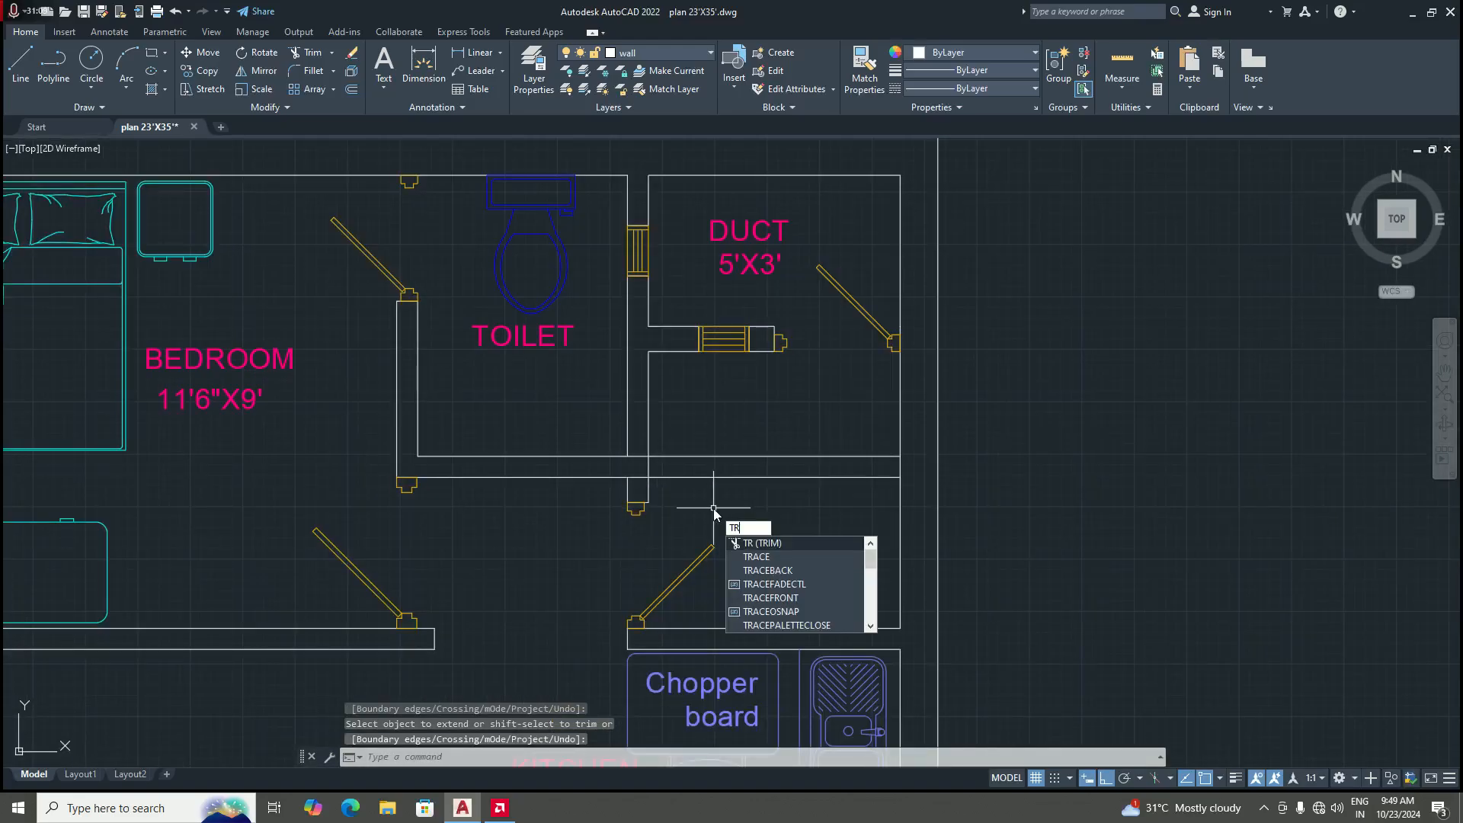
{"action": "key", "text": "Return"}
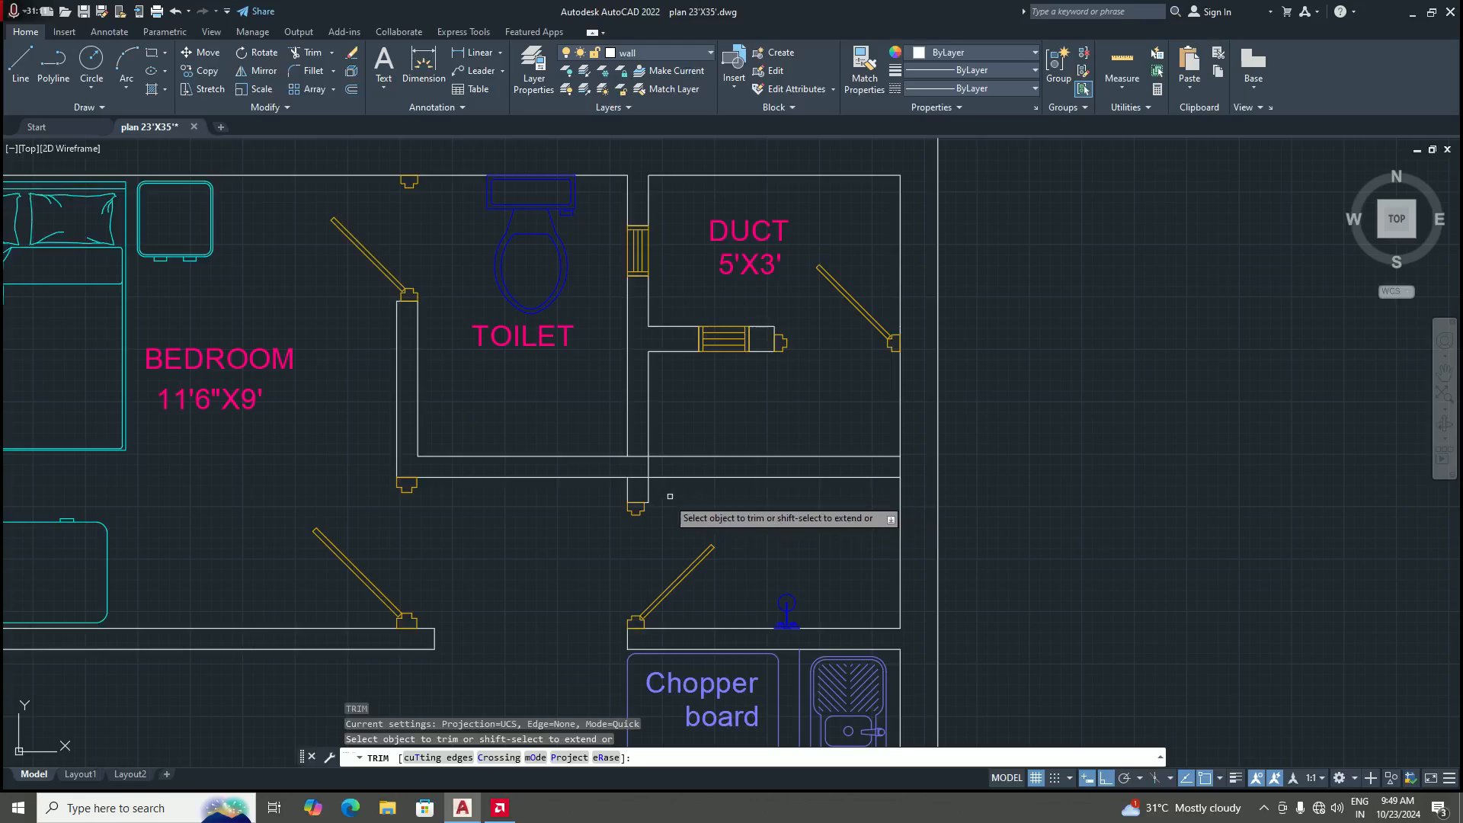
{"action": "scroll", "coordinate": [670, 503], "scroll_direction": "up", "scroll_amount": 4}
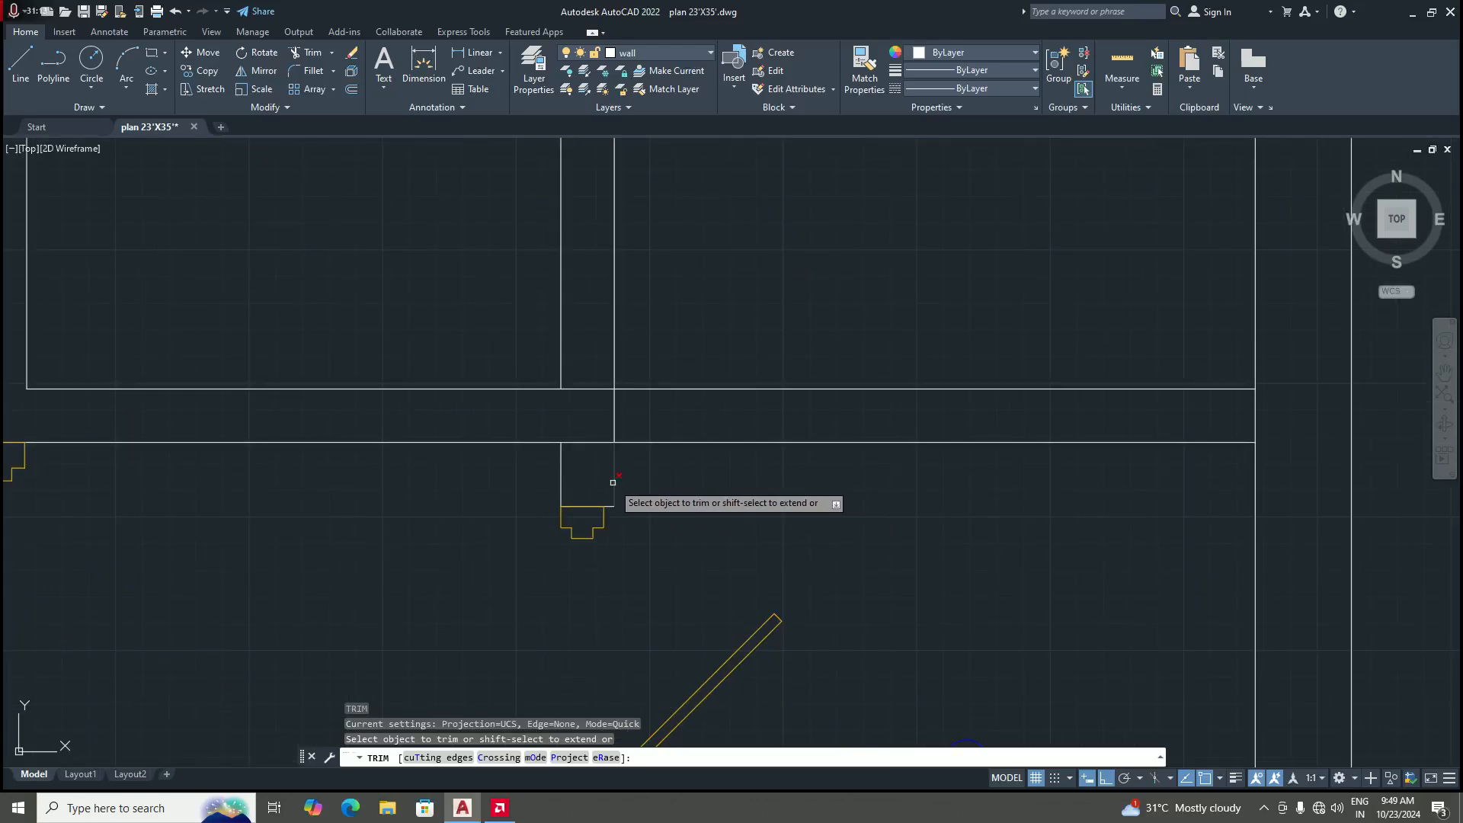
{"action": "scroll", "coordinate": [609, 457], "scroll_direction": "down", "scroll_amount": 2}
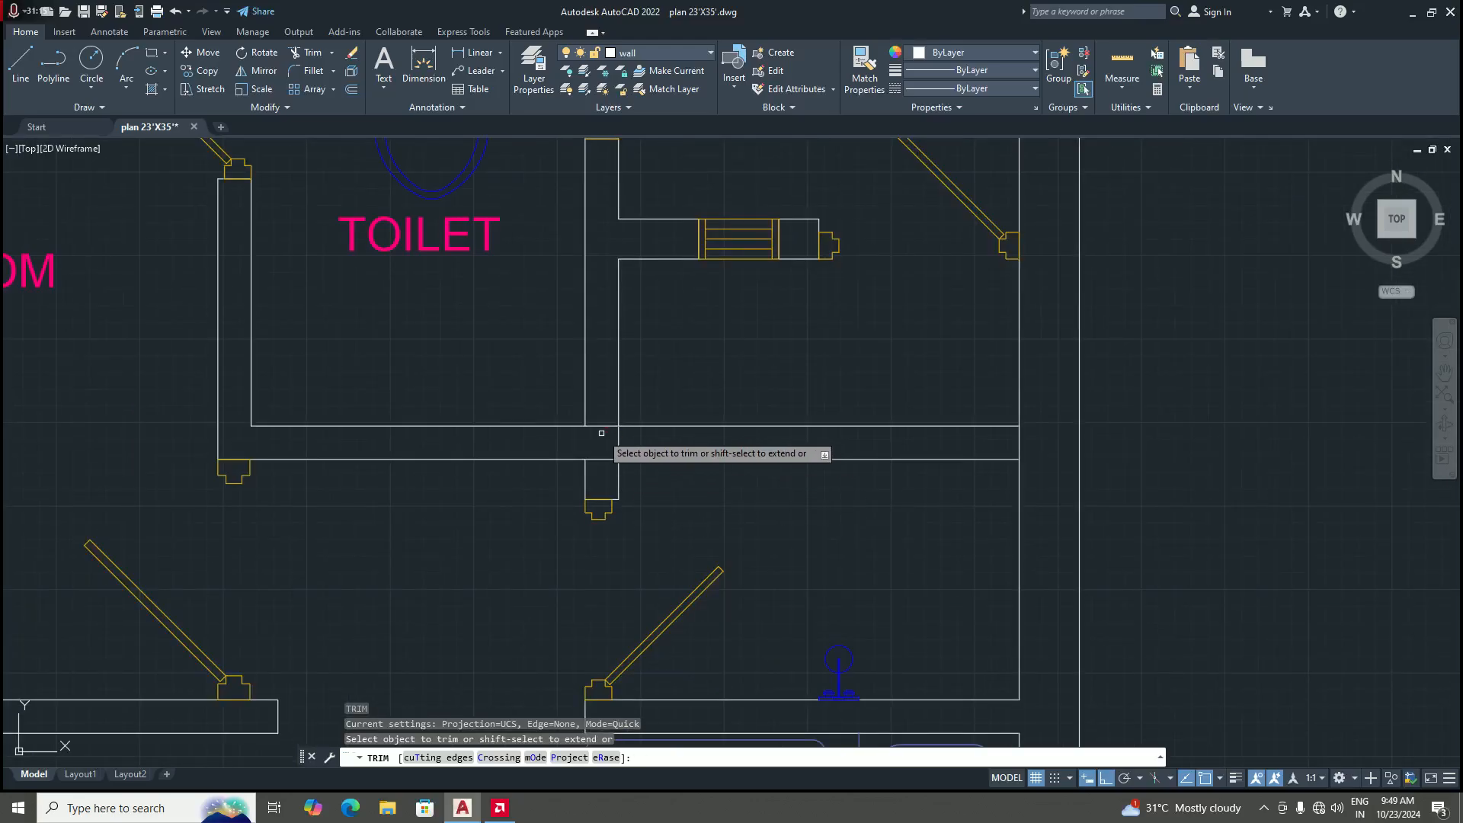
{"action": "scroll", "coordinate": [601, 433], "scroll_direction": "up", "scroll_amount": 2}
{"action": "scroll", "coordinate": [598, 430], "scroll_direction": "down", "scroll_amount": 2}
{"action": "scroll", "coordinate": [601, 436], "scroll_direction": "up", "scroll_amount": 1}
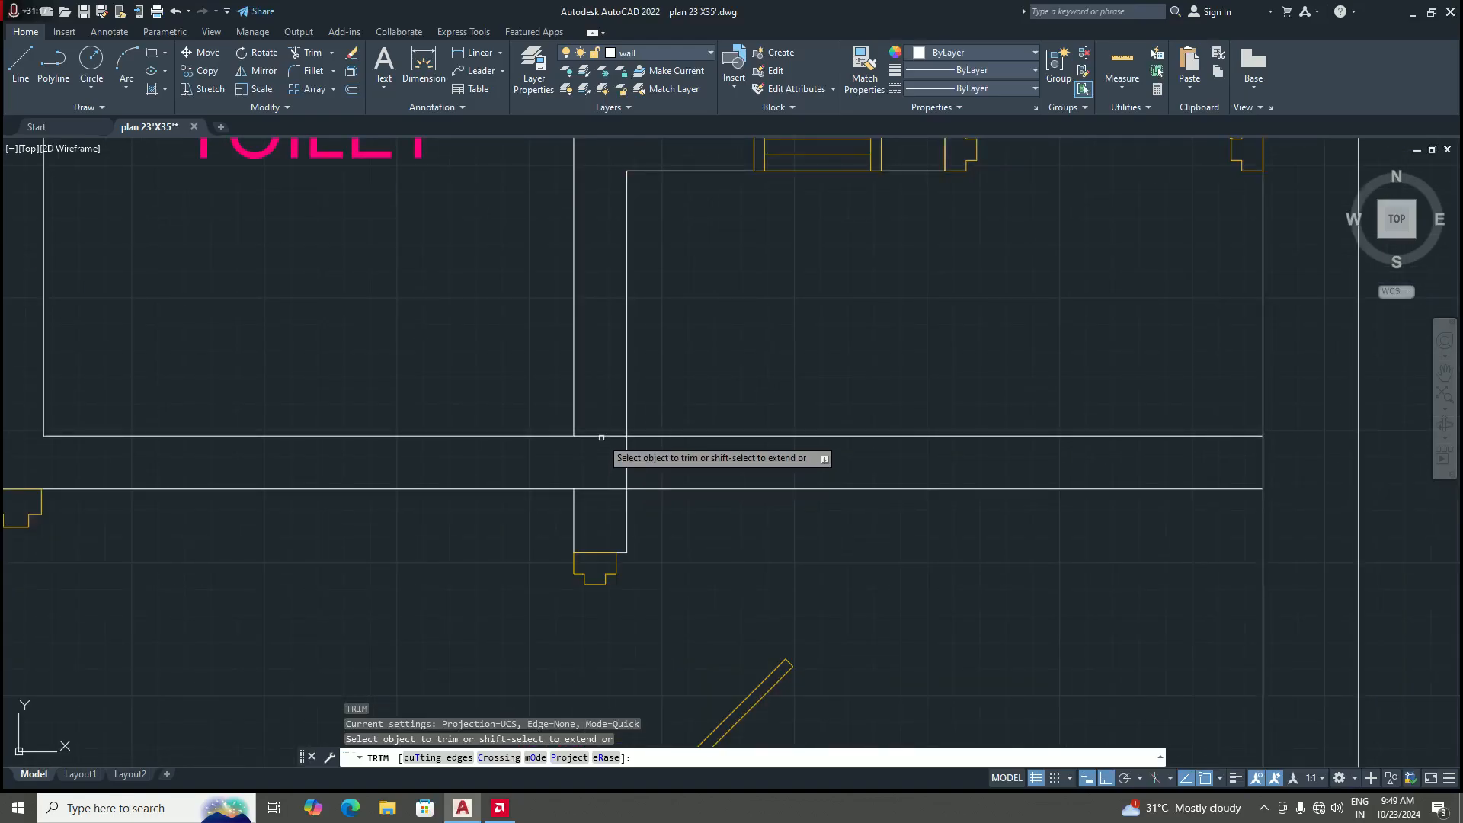
{"action": "left_click", "coordinate": [601, 437]}
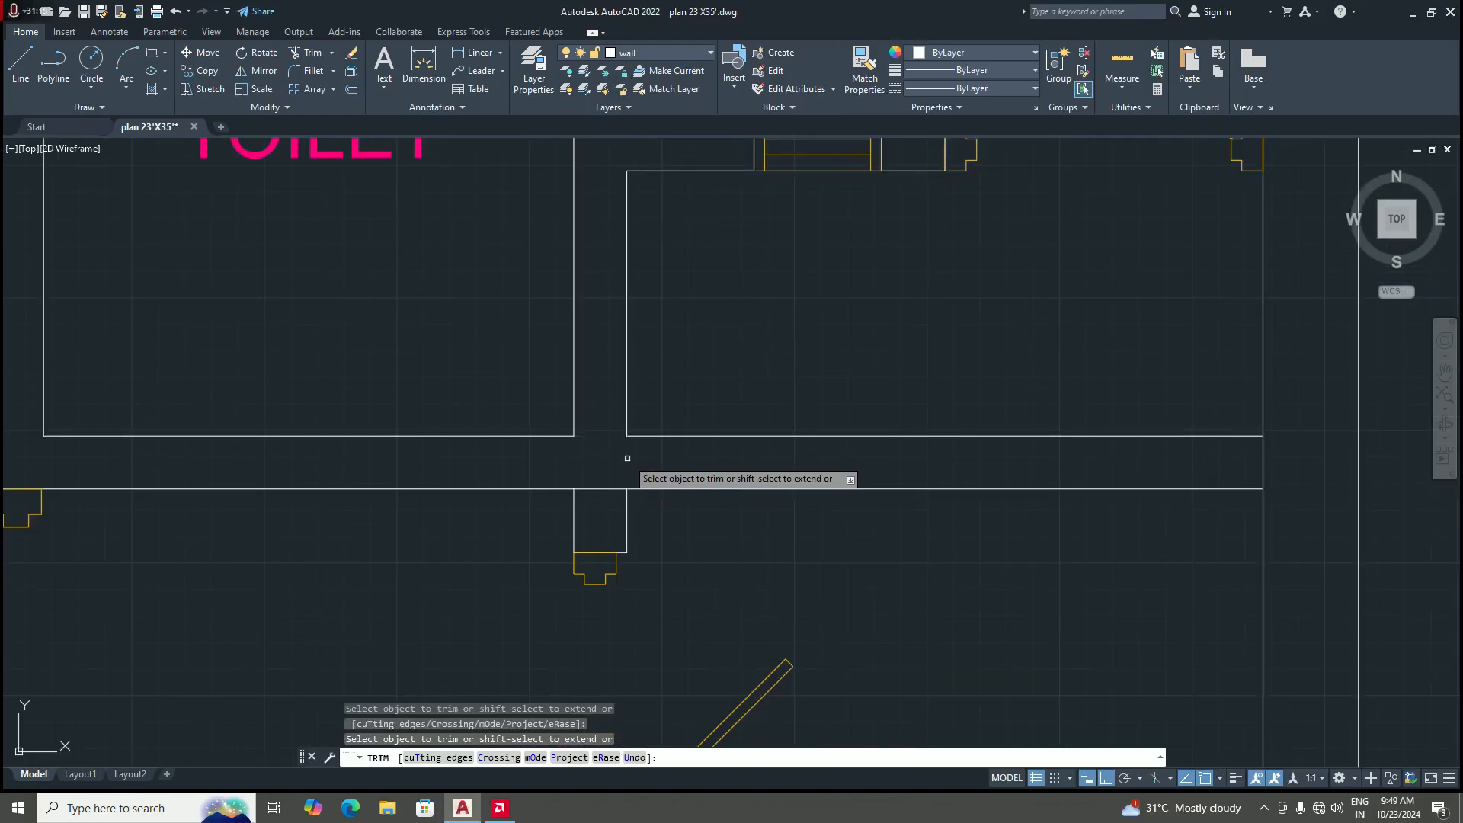
Step: Trim away the short wall stub below the junction, including both vertical lines and the leftover end line at the door jamb
{"action": "scroll", "coordinate": [645, 567], "scroll_direction": "up", "scroll_amount": 3}
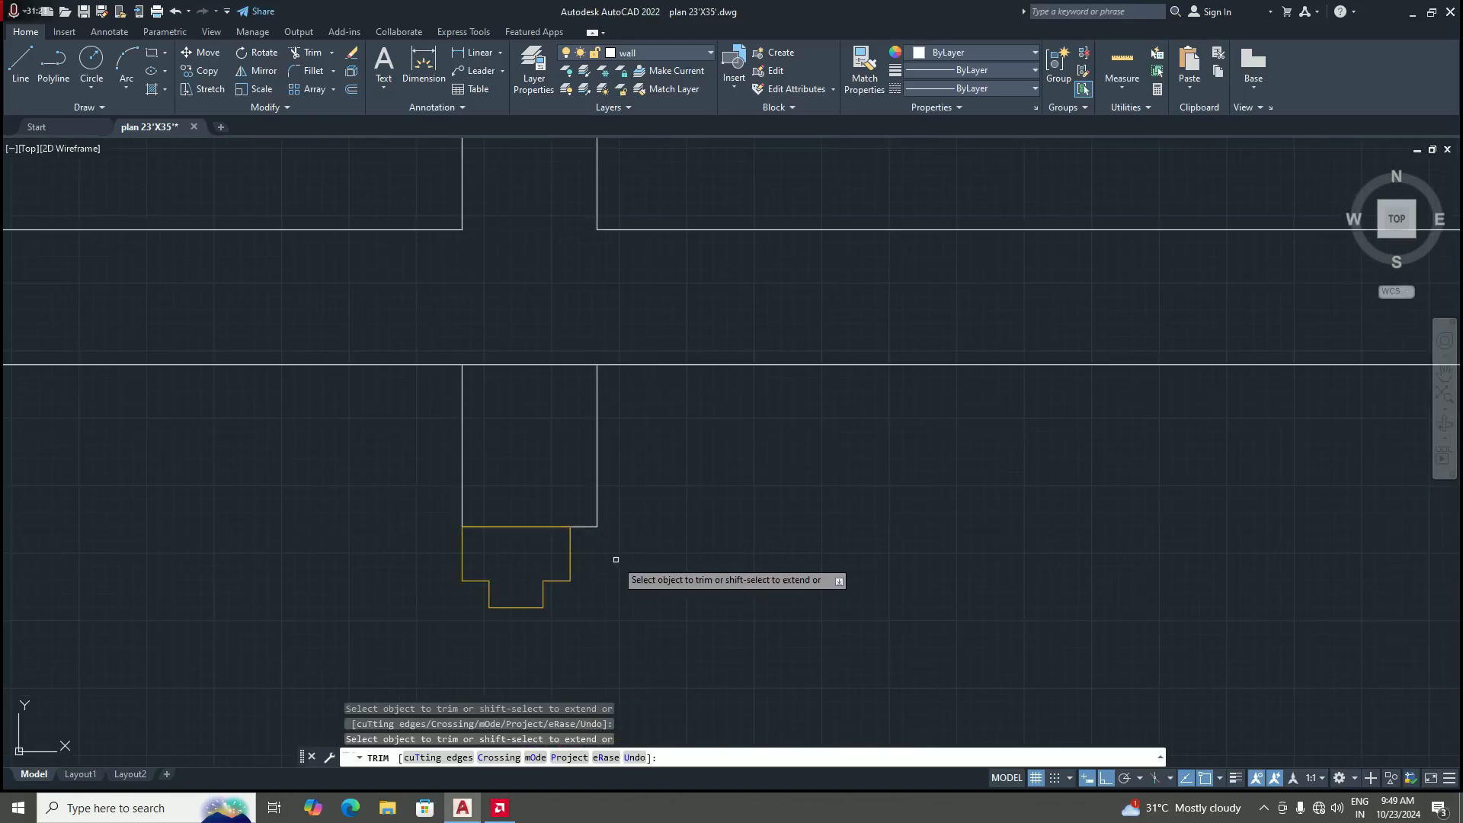
{"action": "left_click", "coordinate": [599, 459]}
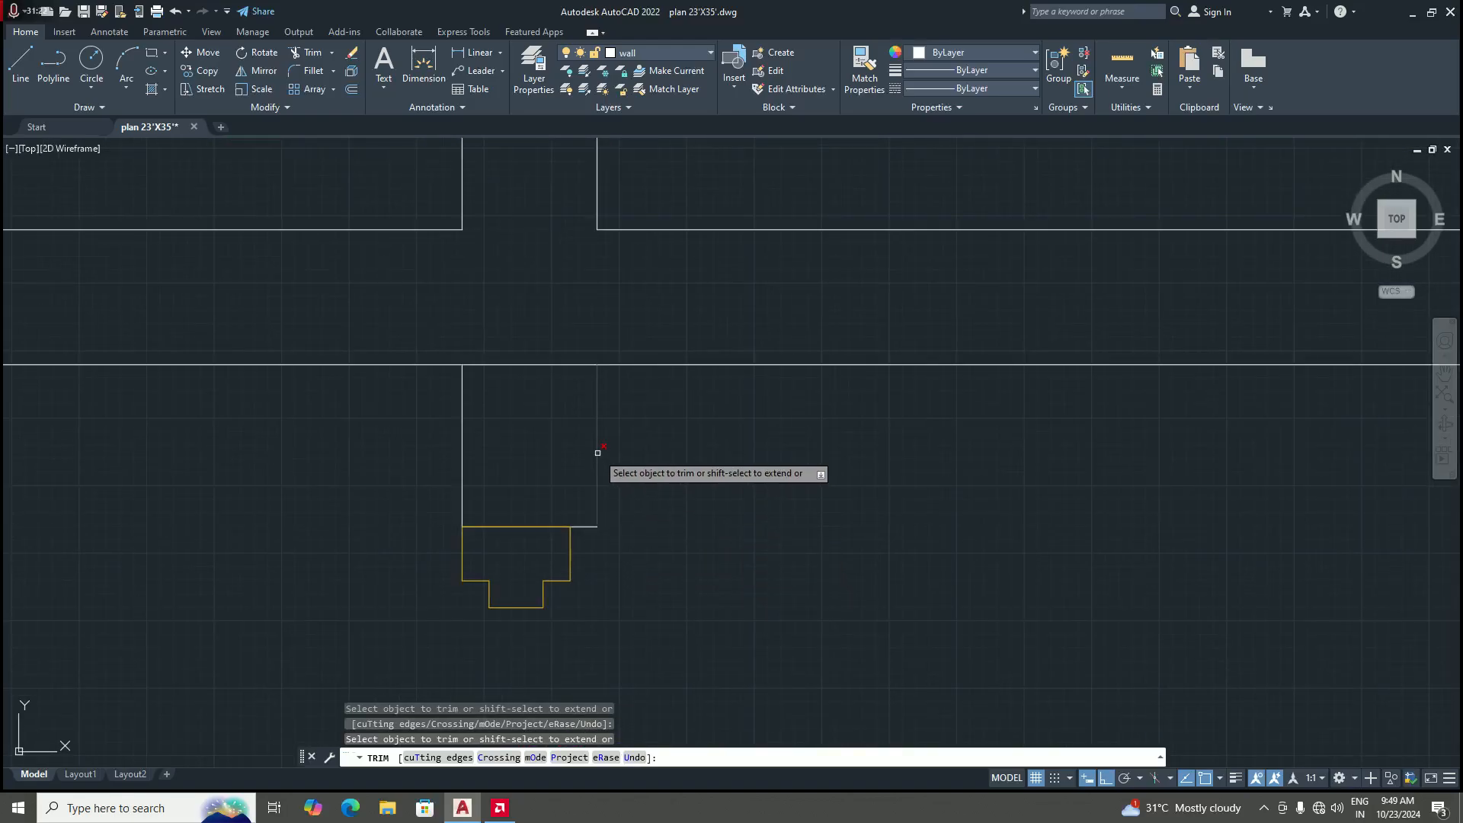
{"action": "left_click", "coordinate": [461, 441]}
{"action": "scroll", "coordinate": [616, 522], "scroll_direction": "up", "scroll_amount": 2}
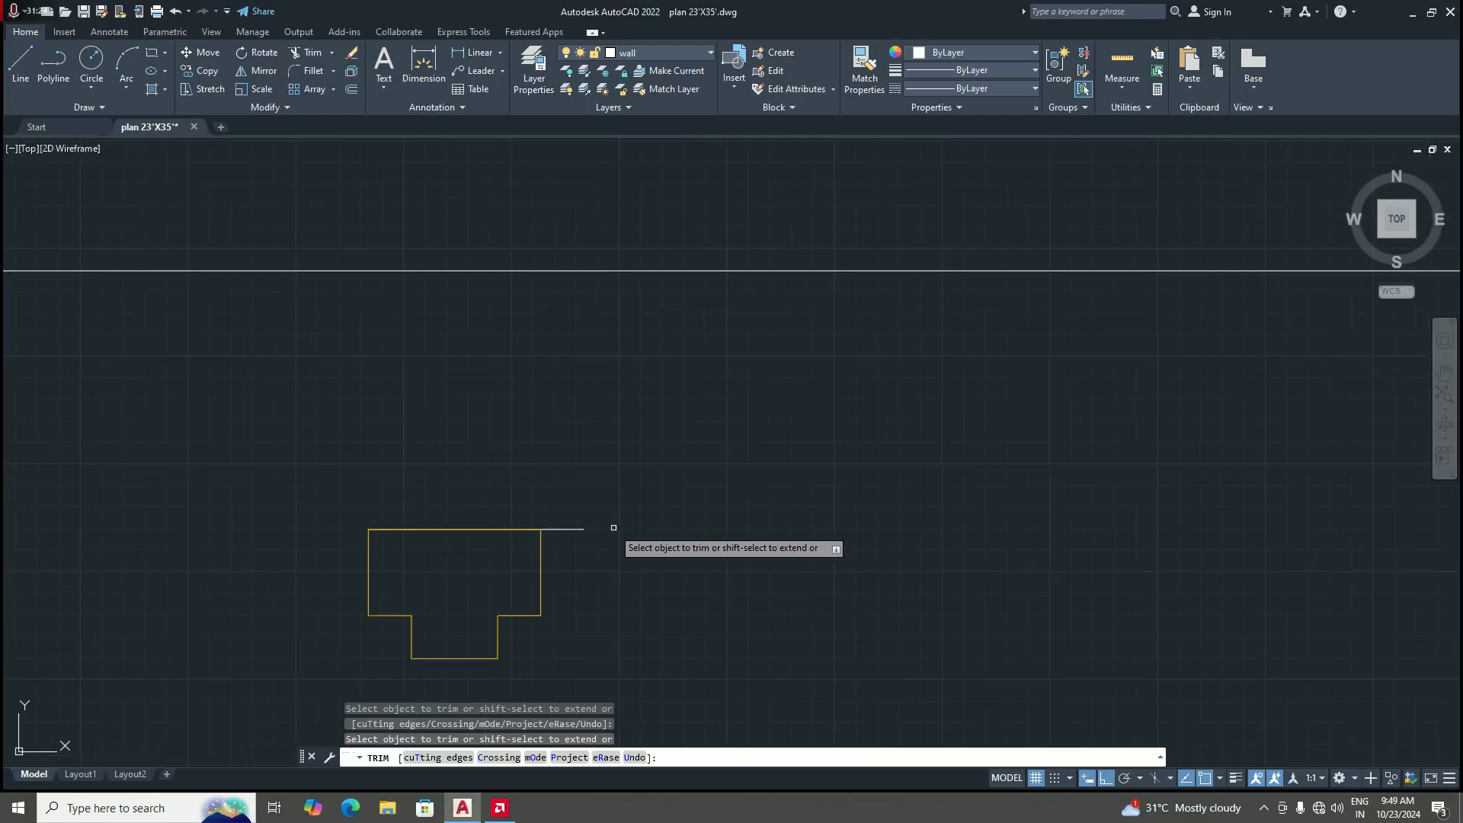
{"action": "left_click", "coordinate": [568, 528]}
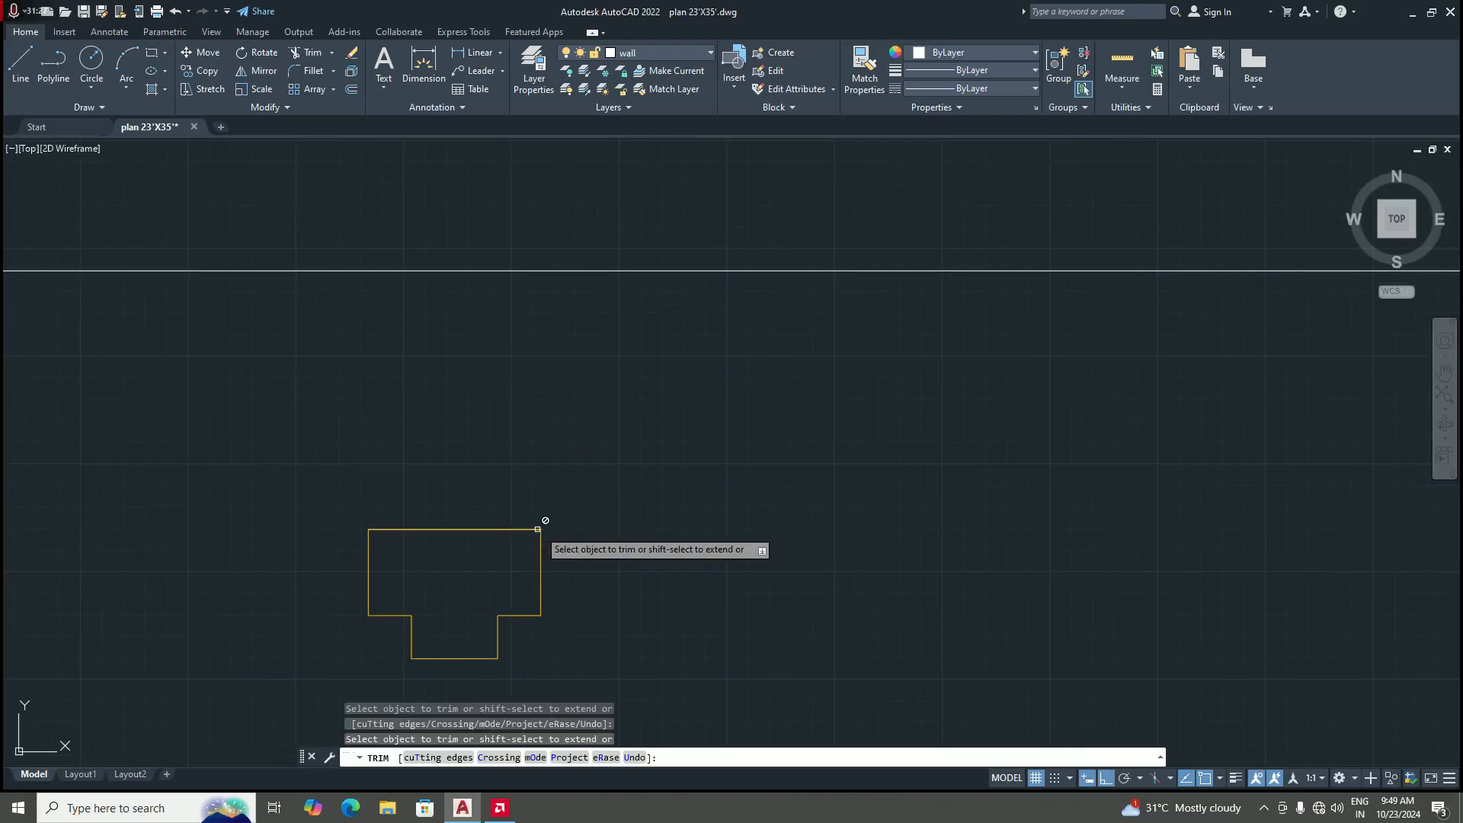
{"action": "scroll", "coordinate": [546, 520], "scroll_direction": "down", "scroll_amount": 2}
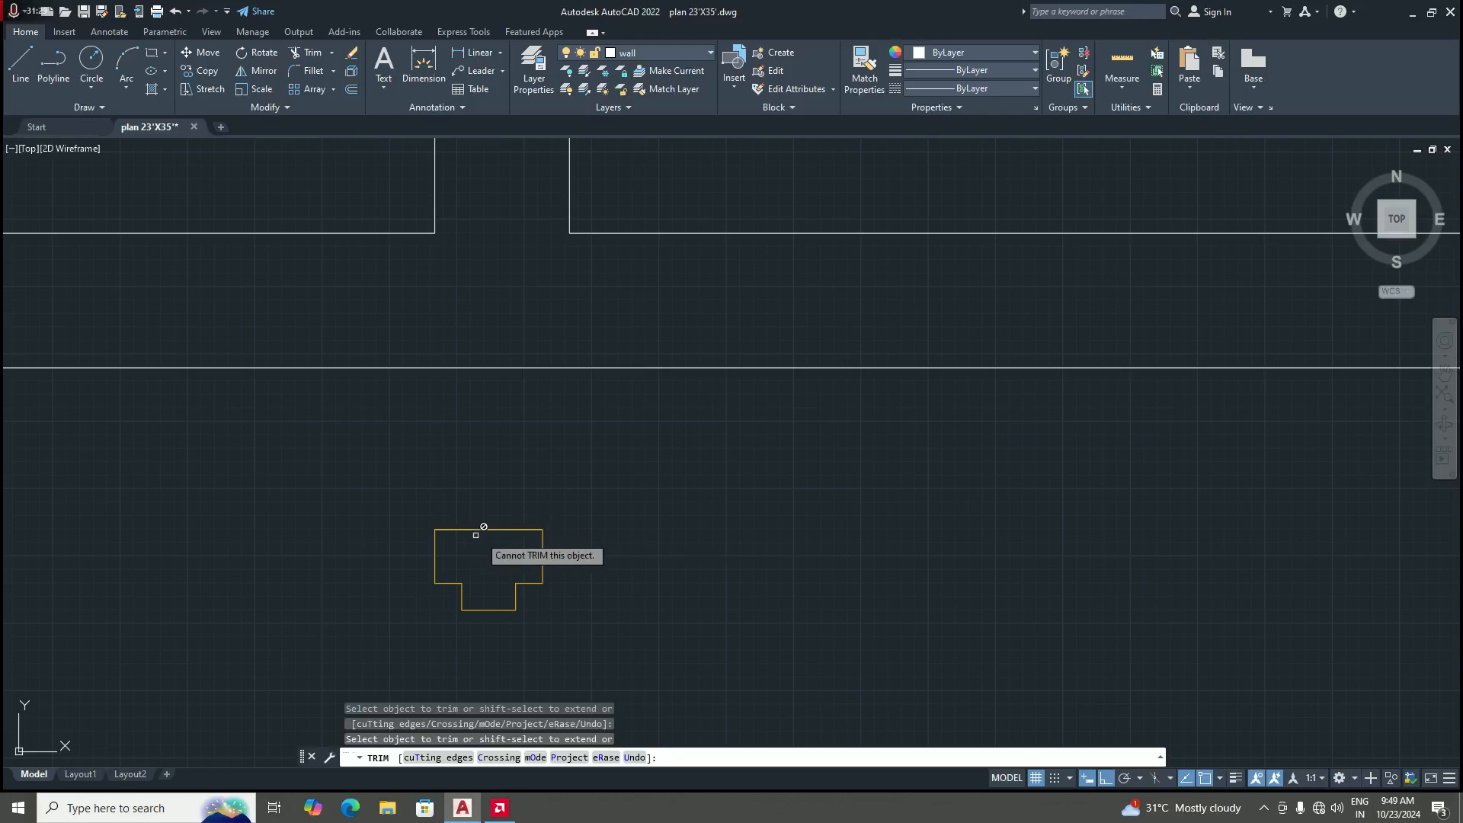
{"action": "scroll", "coordinate": [563, 534], "scroll_direction": "down", "scroll_amount": 3}
{"action": "scroll", "coordinate": [587, 531], "scroll_direction": "up", "scroll_amount": 1}
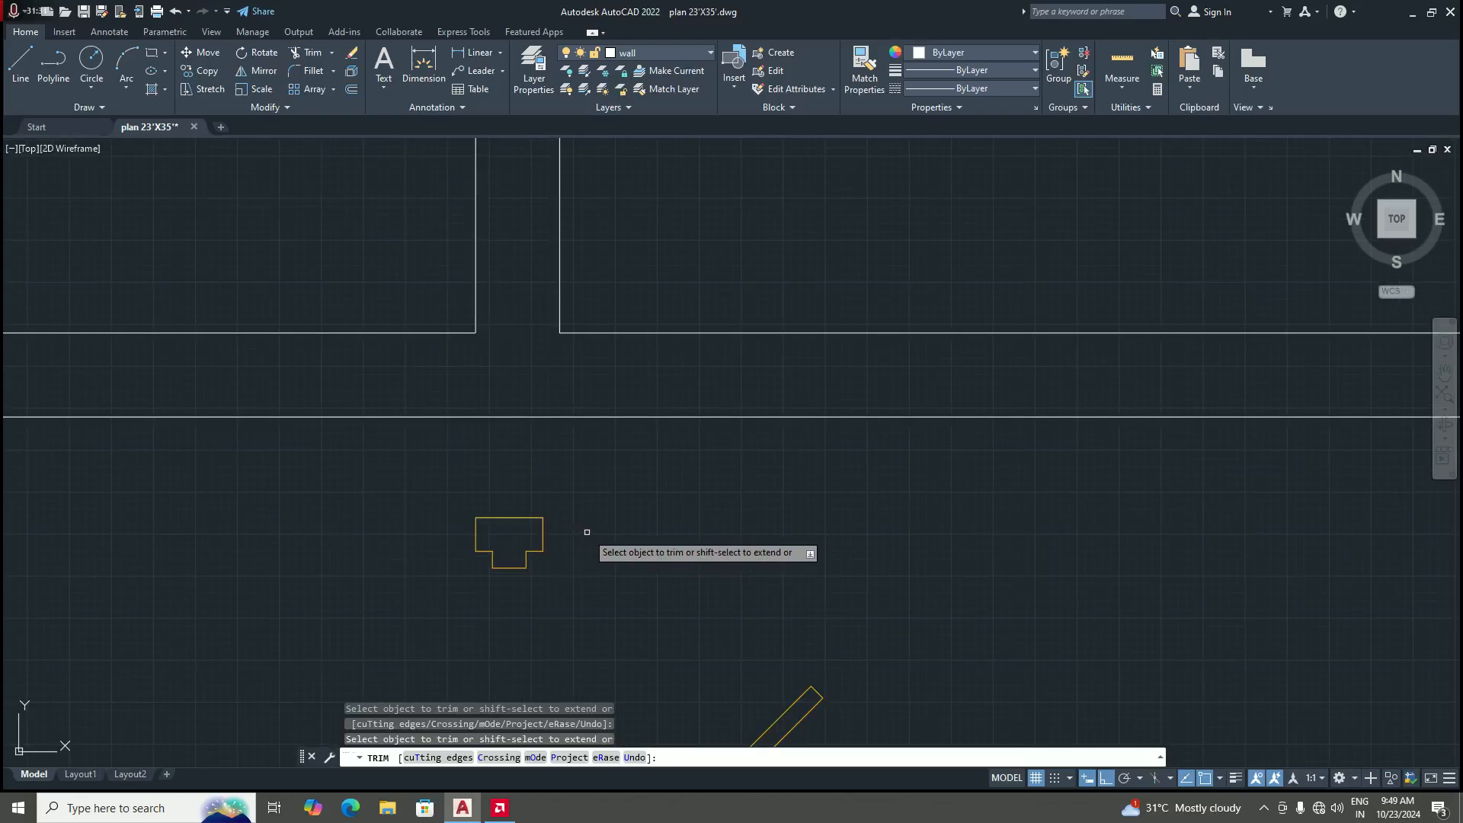
{"action": "key", "text": "Return"}
{"action": "scroll", "coordinate": [588, 526], "scroll_direction": "down", "scroll_amount": 6}
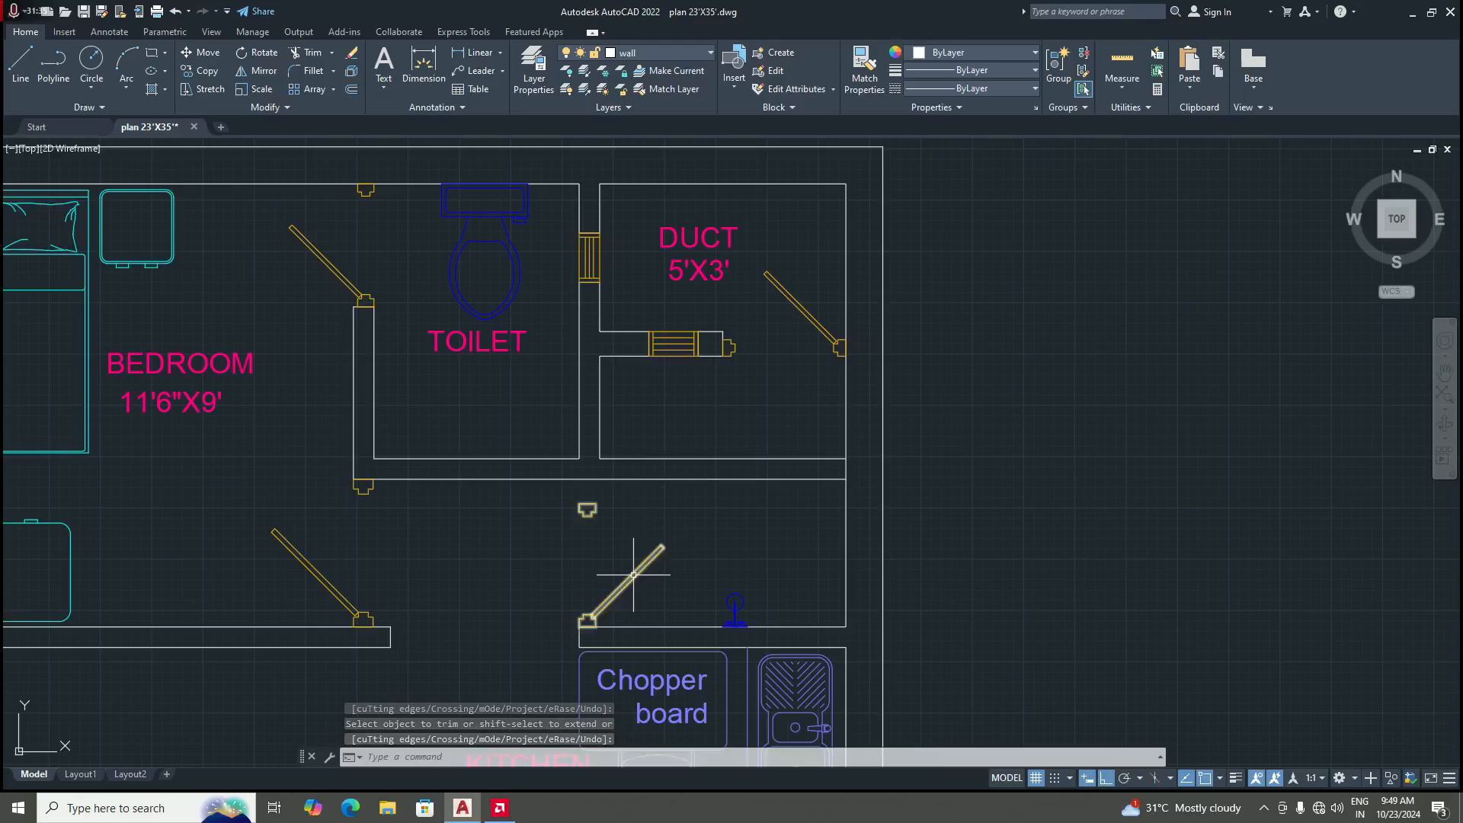
Step: Examine the door with the detached jamb and the surrounding space between the toilet wall and the kitchen
{"action": "scroll", "coordinate": [633, 589], "scroll_direction": "up", "scroll_amount": 2}
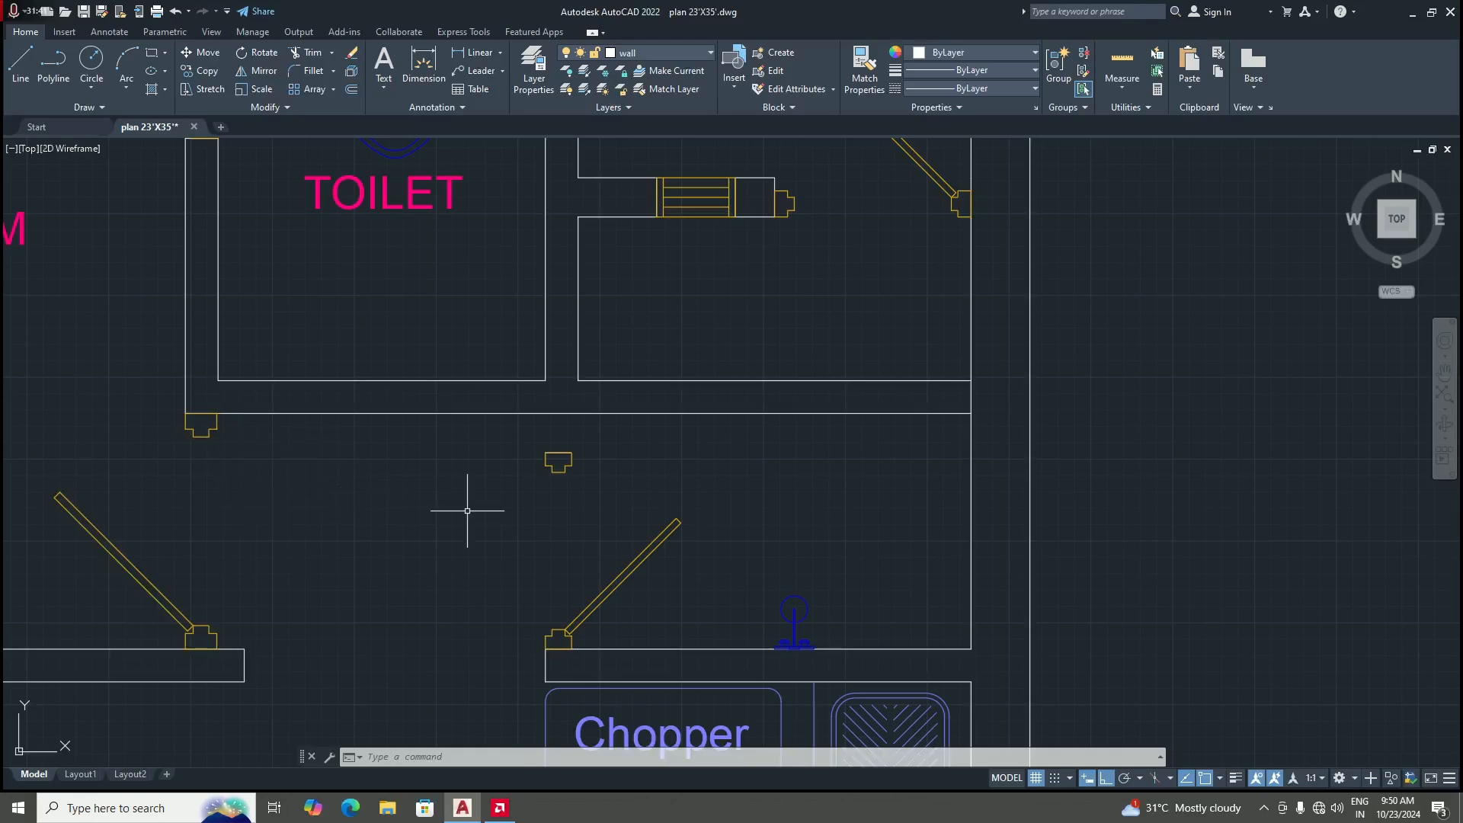
{"action": "scroll", "coordinate": [581, 506], "scroll_direction": "down", "scroll_amount": 4}
{"action": "scroll", "coordinate": [606, 519], "scroll_direction": "up", "scroll_amount": 6}
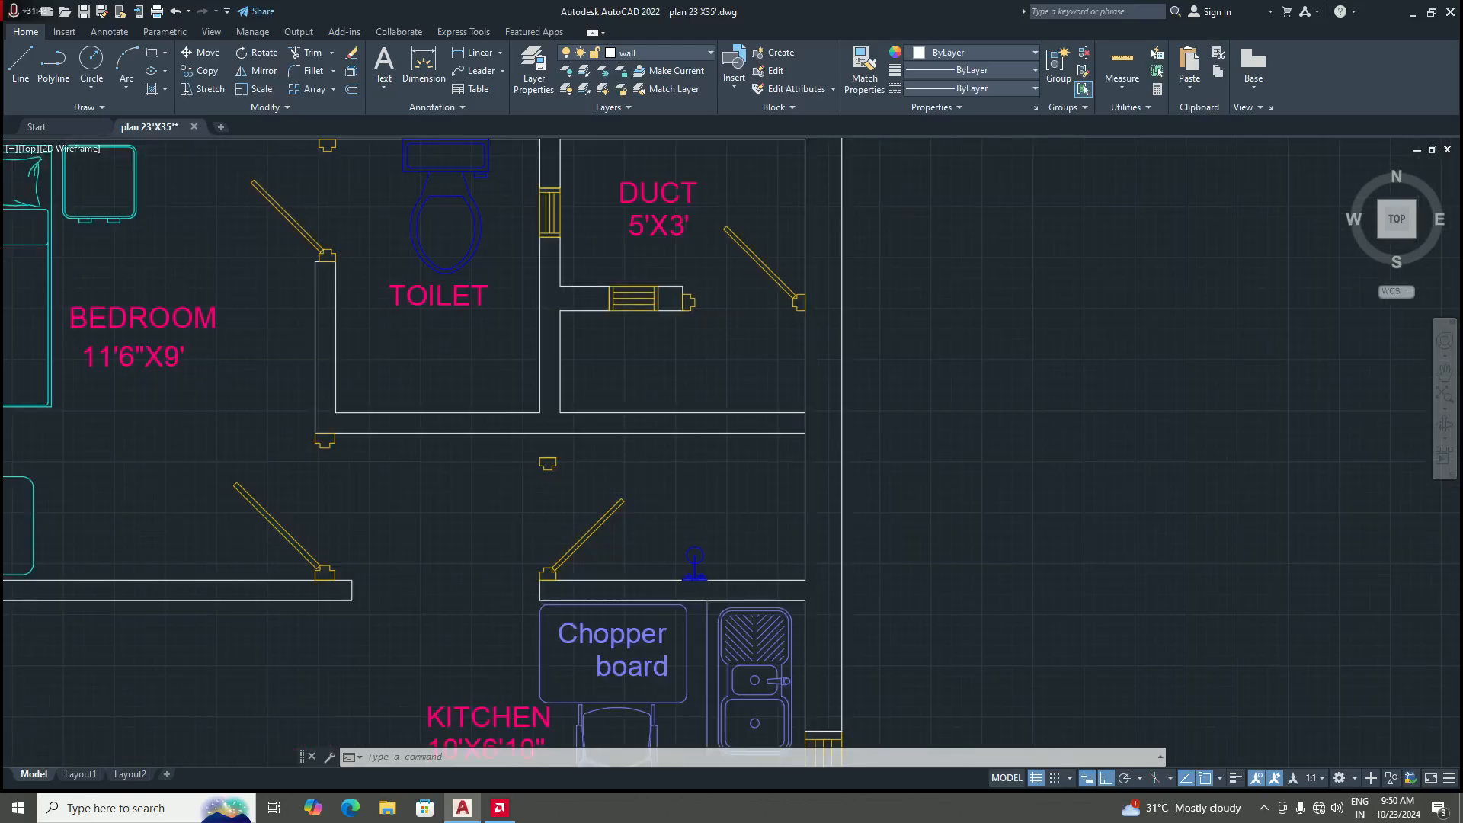
{"action": "left_click", "coordinate": [608, 503]}
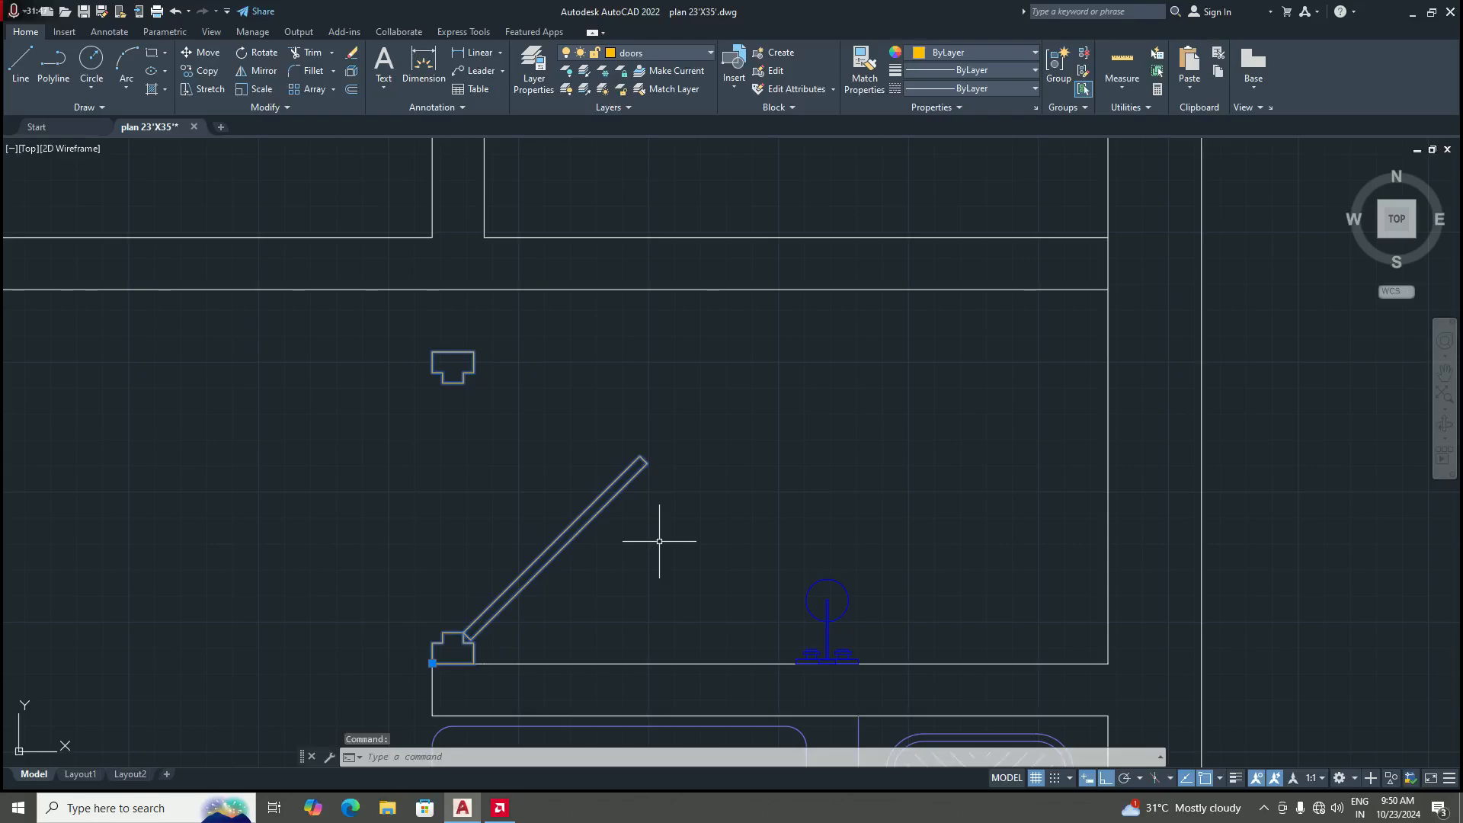
{"action": "key", "text": "Escape"}
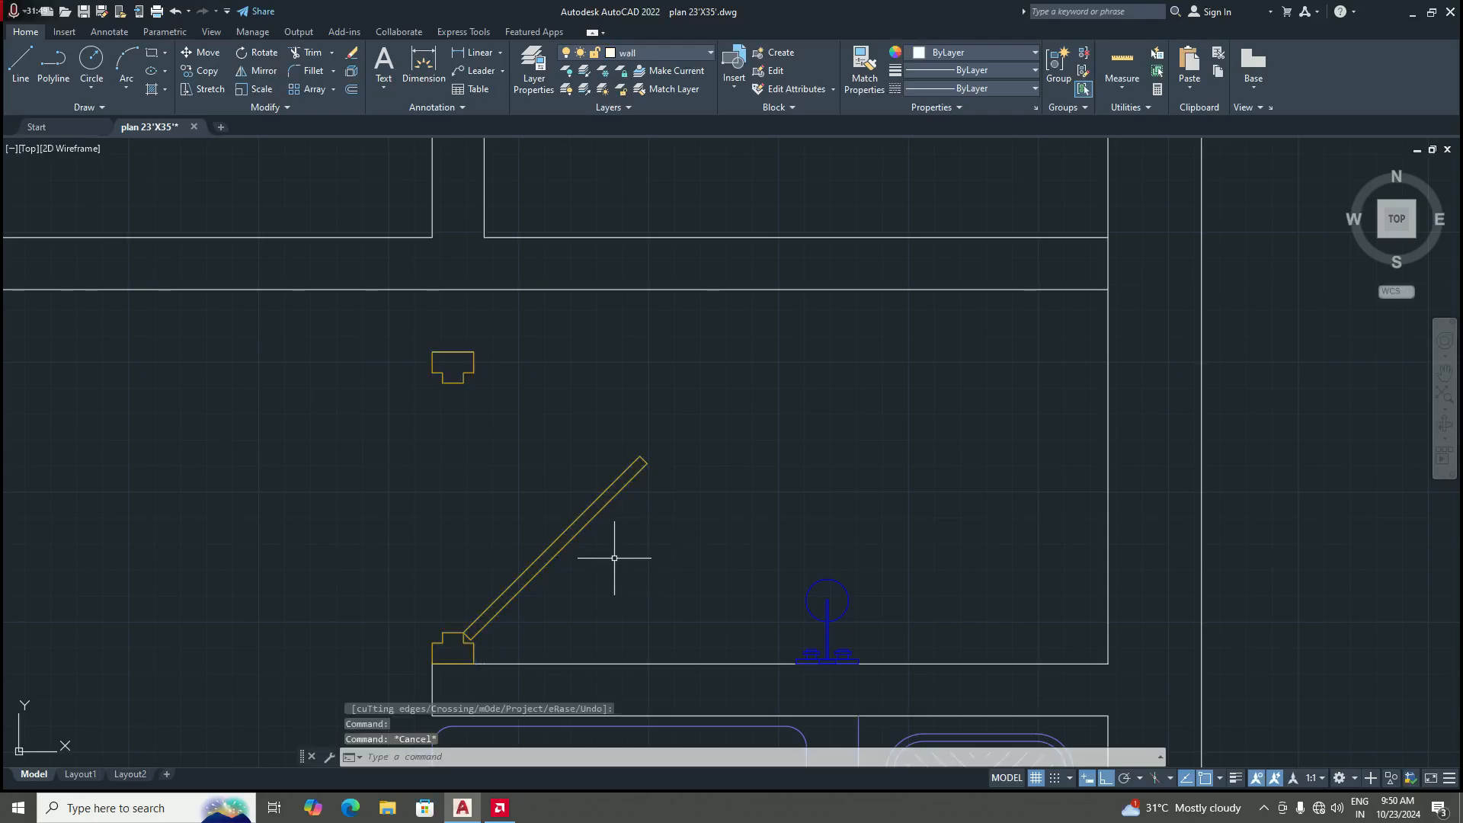
{"action": "scroll", "coordinate": [609, 538], "scroll_direction": "down", "scroll_amount": 4}
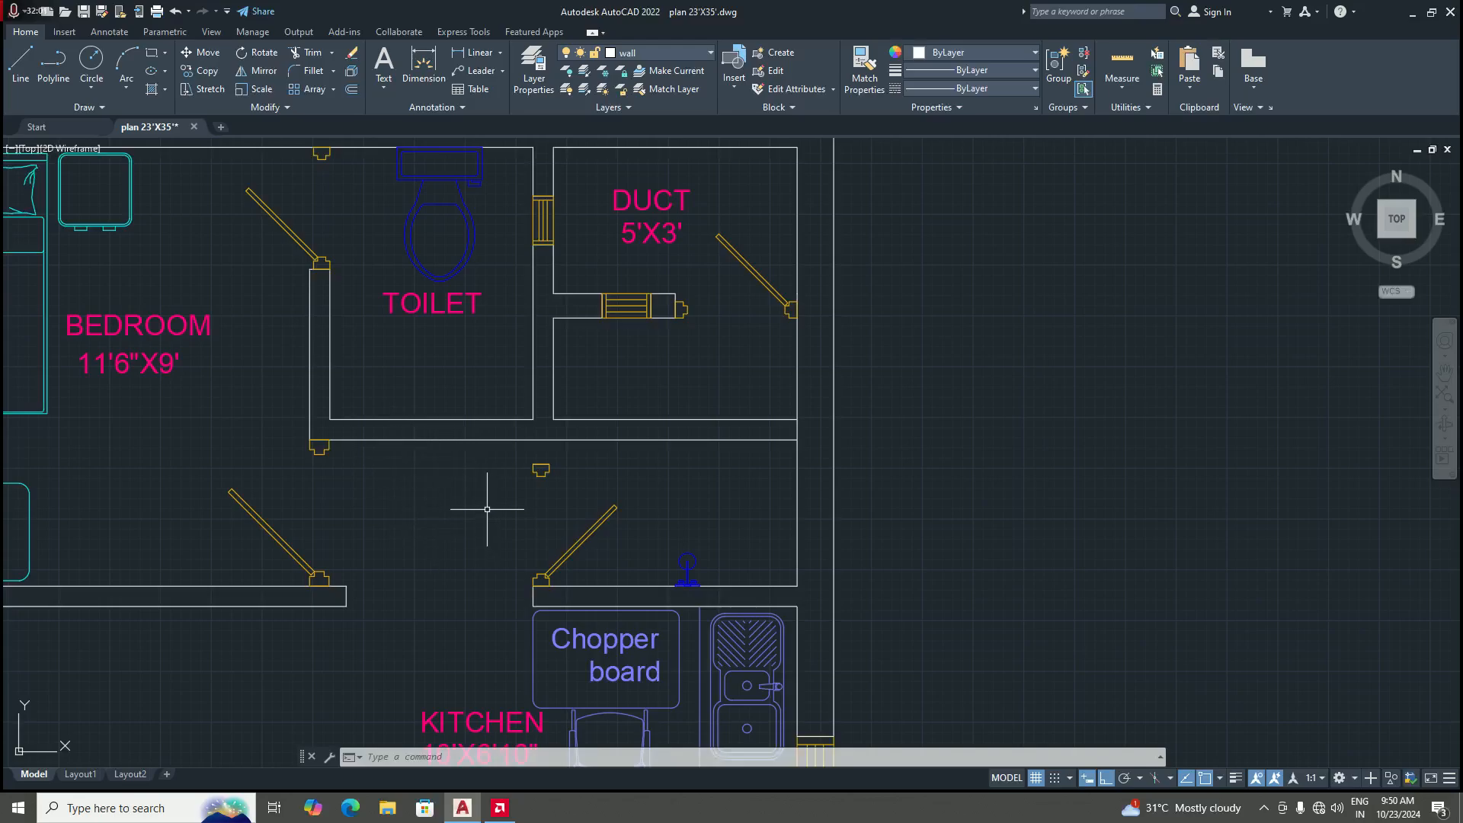
{"action": "scroll", "coordinate": [505, 525], "scroll_direction": "down", "scroll_amount": 5}
{"action": "scroll", "coordinate": [496, 557], "scroll_direction": "up", "scroll_amount": 5}
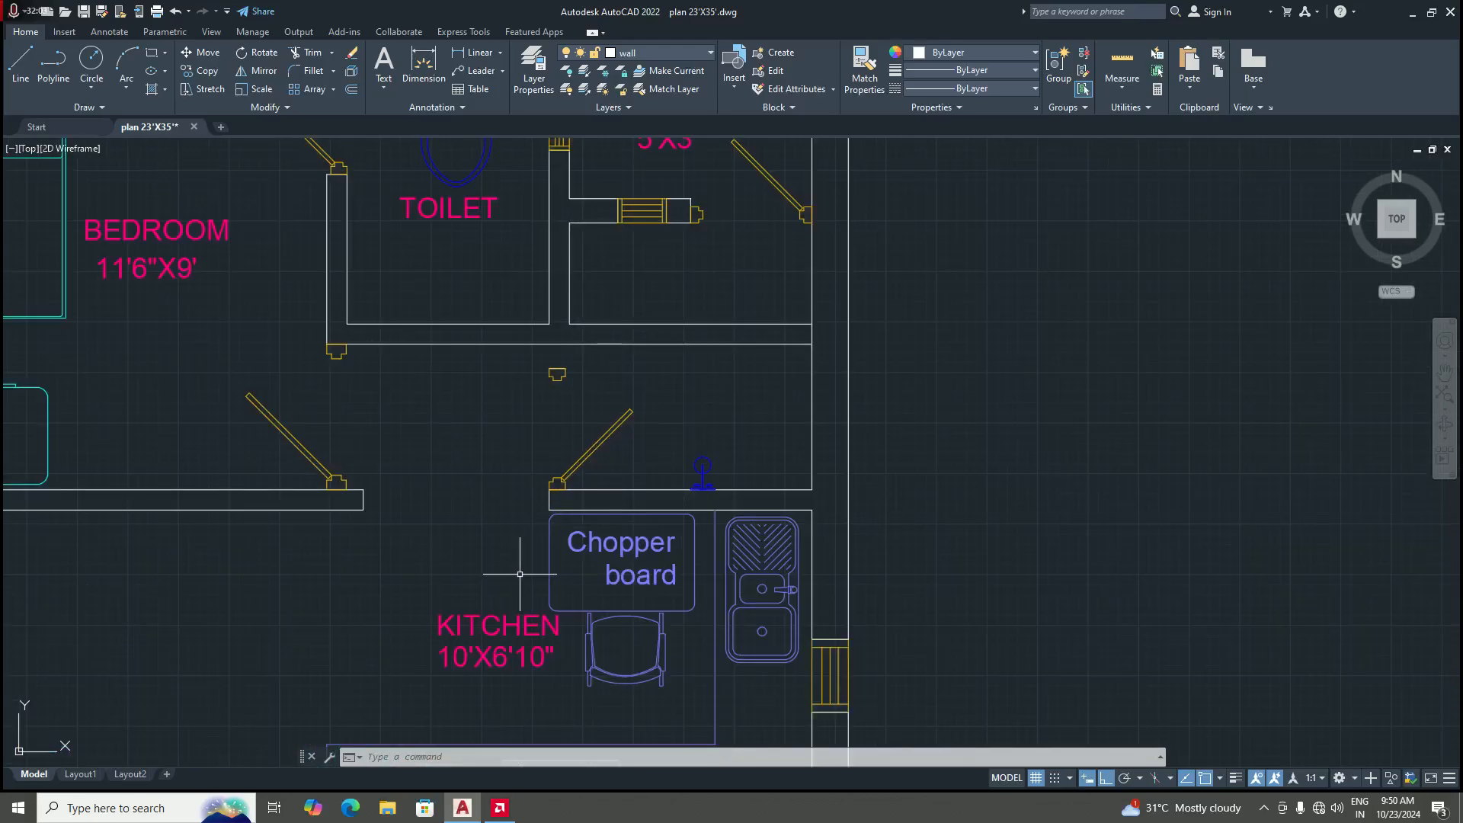
{"action": "scroll", "coordinate": [496, 571], "scroll_direction": "down", "scroll_amount": 4}
{"action": "scroll", "coordinate": [472, 538], "scroll_direction": "up", "scroll_amount": 4}
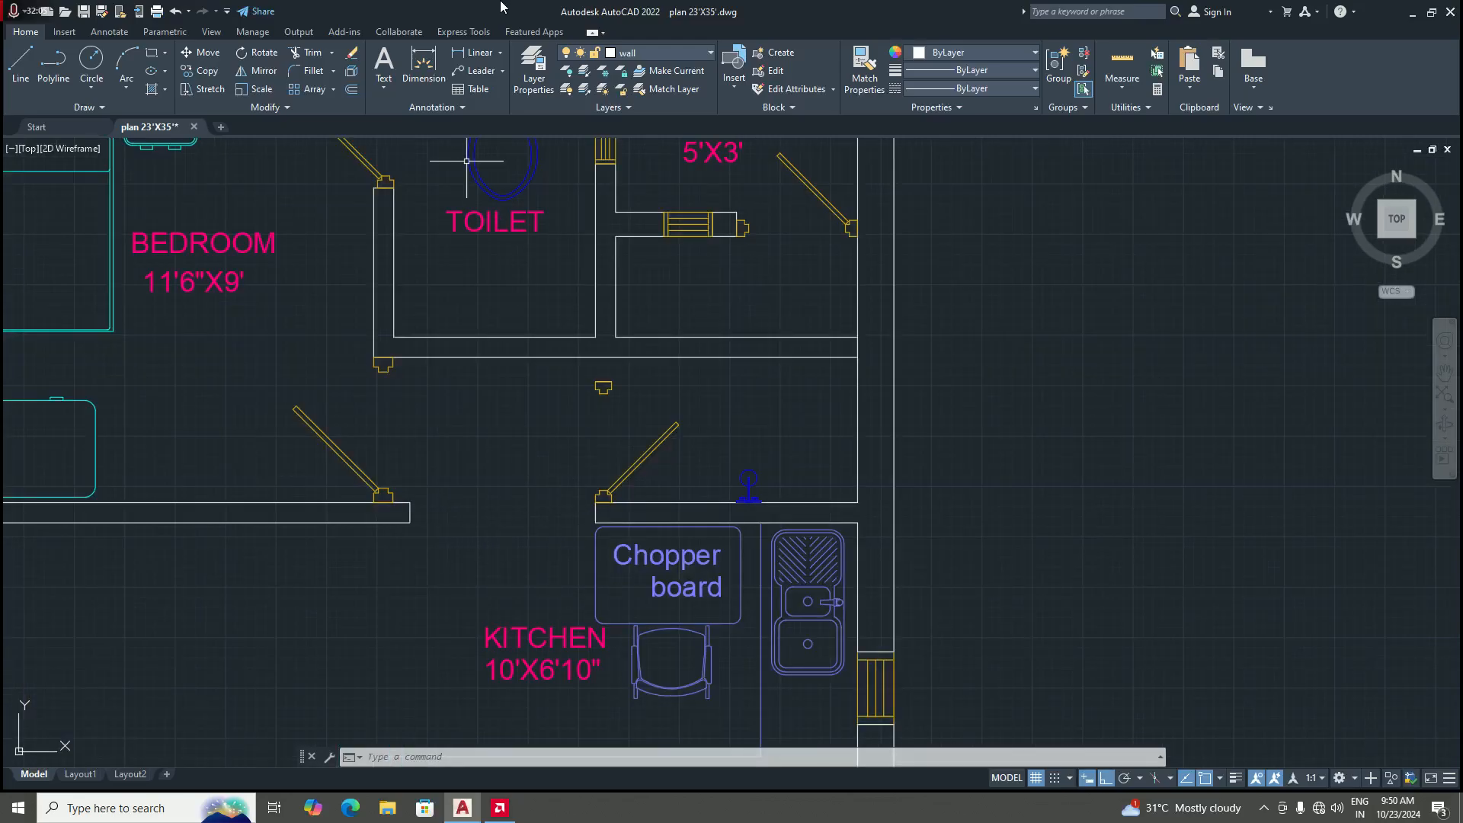
Step: Measure the opening between the bedroom and kitchen wall ends with a temporary linear dimension, and delete the dimension
{"action": "left_click", "coordinate": [480, 55]}
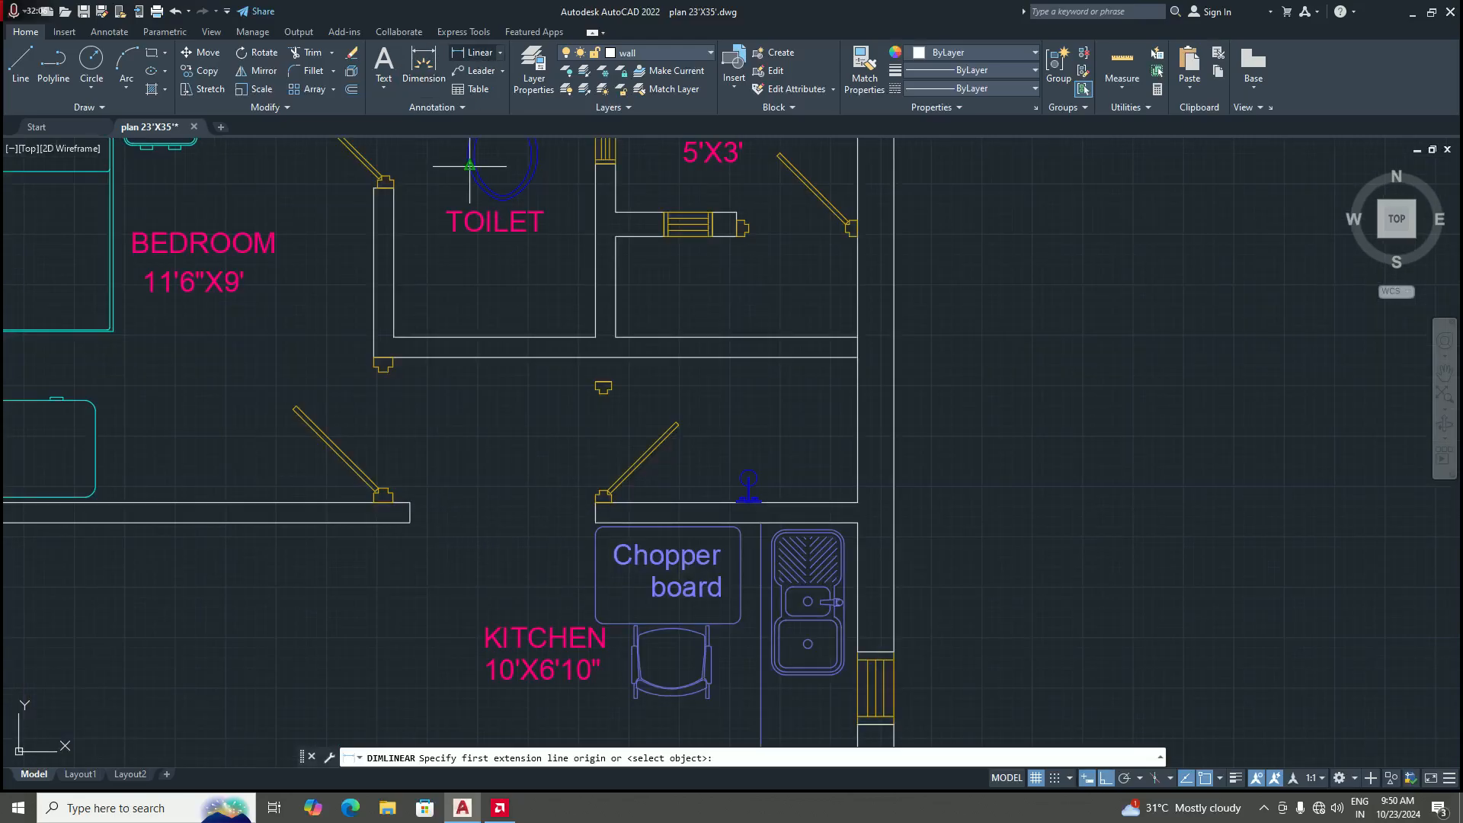
{"action": "left_click", "coordinate": [410, 522]}
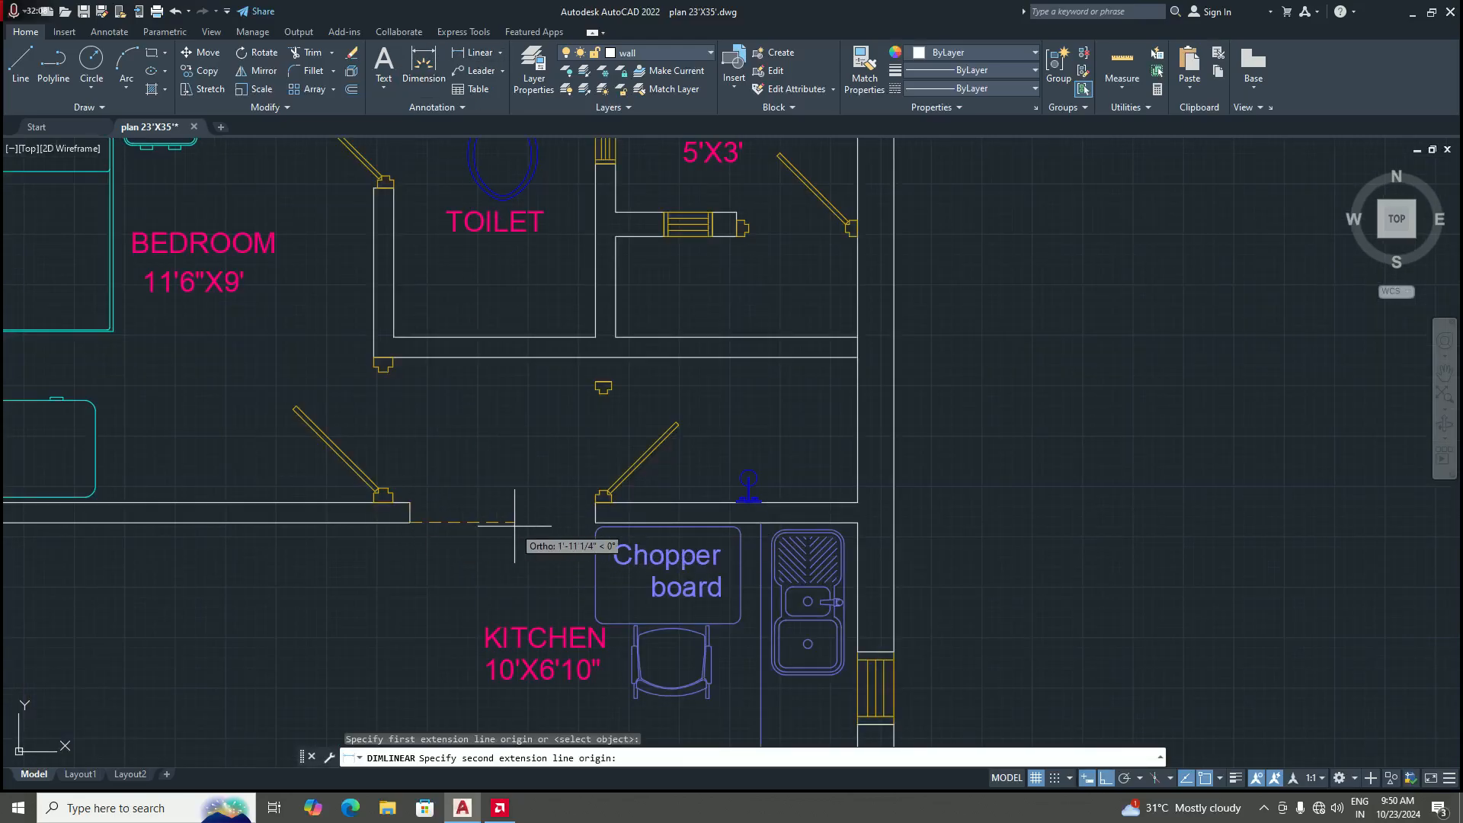
{"action": "left_click", "coordinate": [595, 522]}
{"action": "left_click", "coordinate": [523, 549]}
{"action": "scroll", "coordinate": [515, 566], "scroll_direction": "up", "scroll_amount": 2}
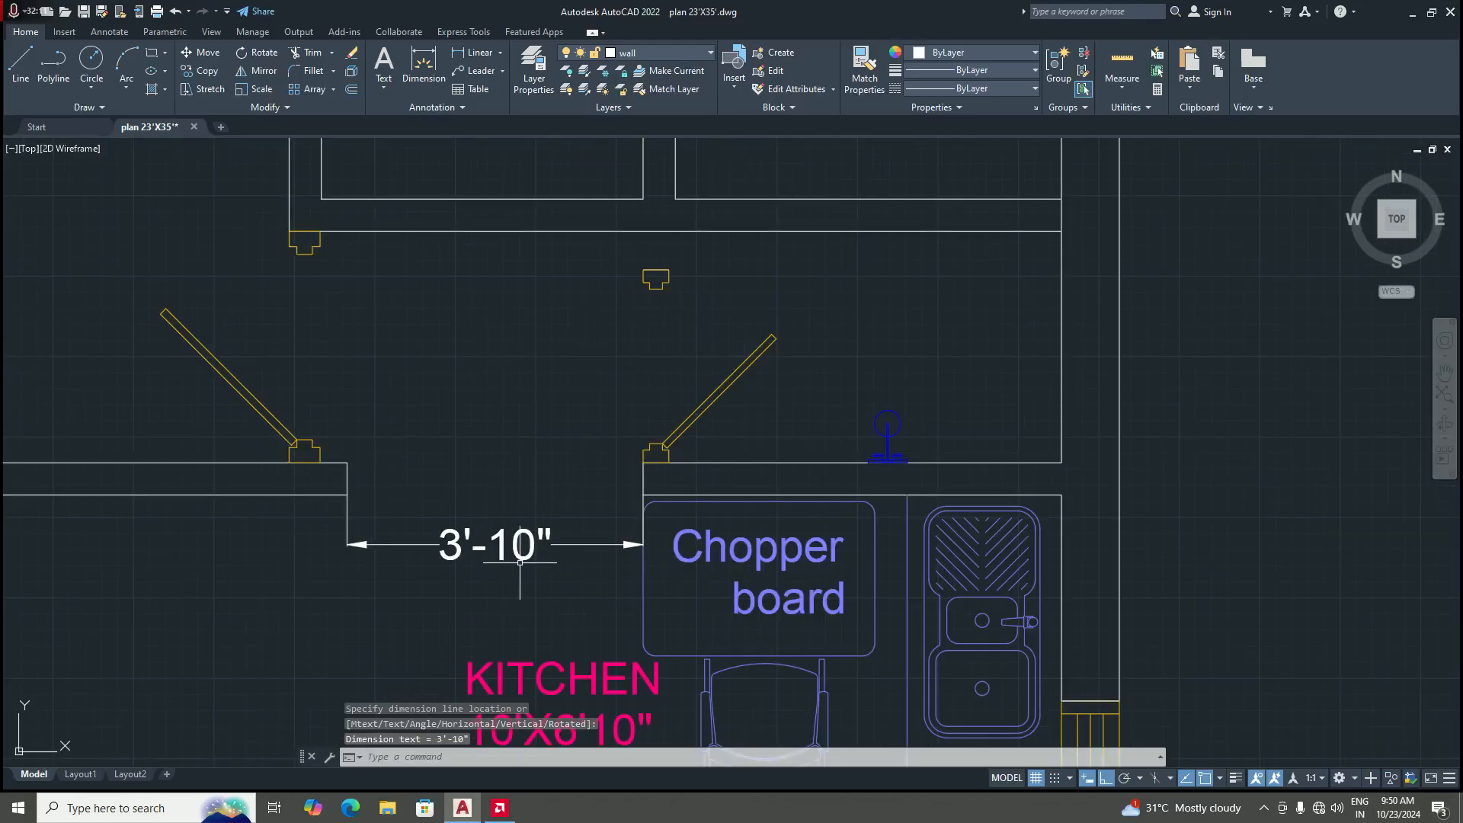
{"action": "scroll", "coordinate": [557, 477], "scroll_direction": "down", "scroll_amount": 1}
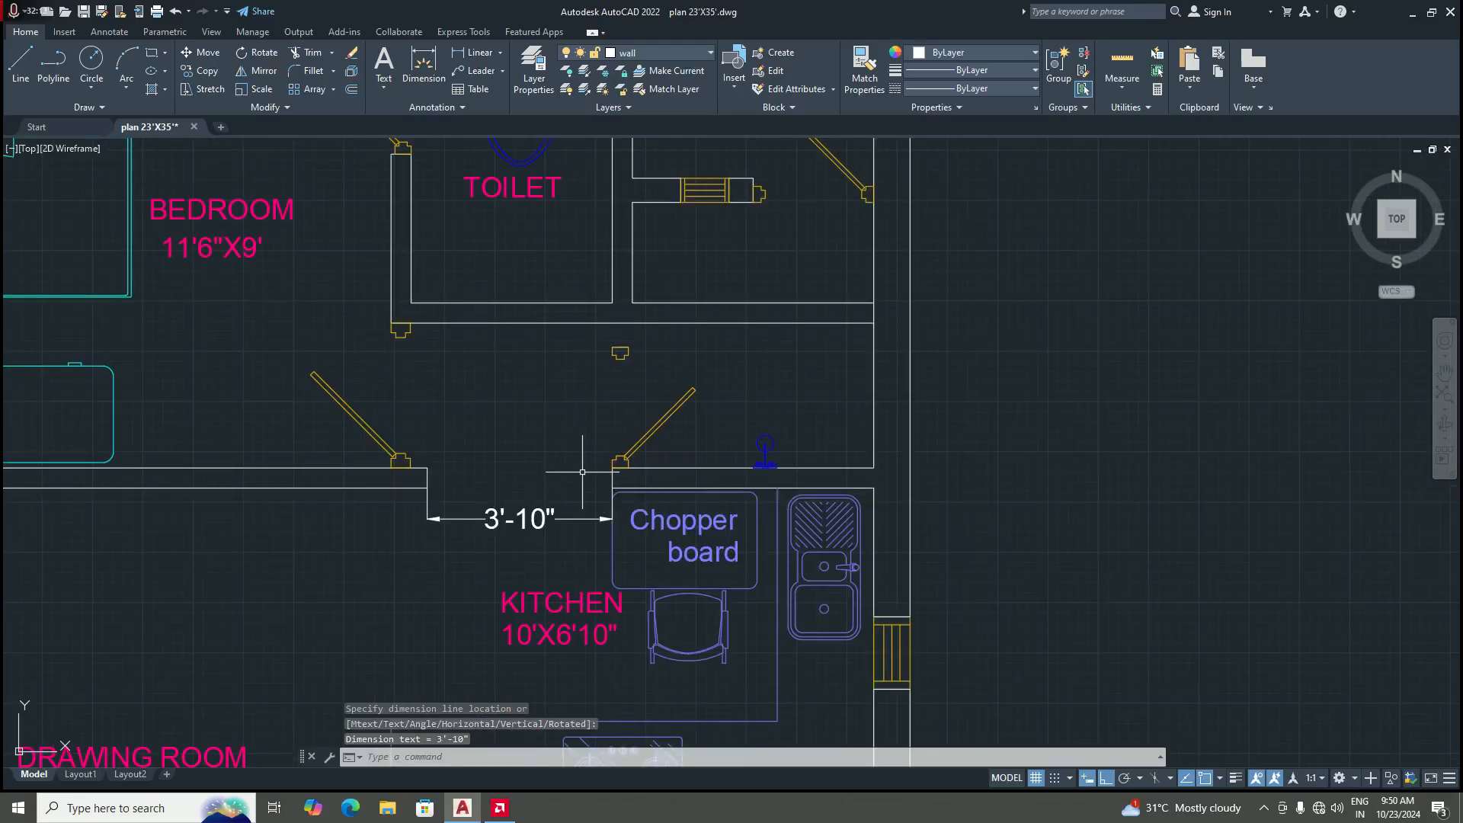
{"action": "left_click", "coordinate": [557, 519]}
{"action": "key", "text": "Delete"}
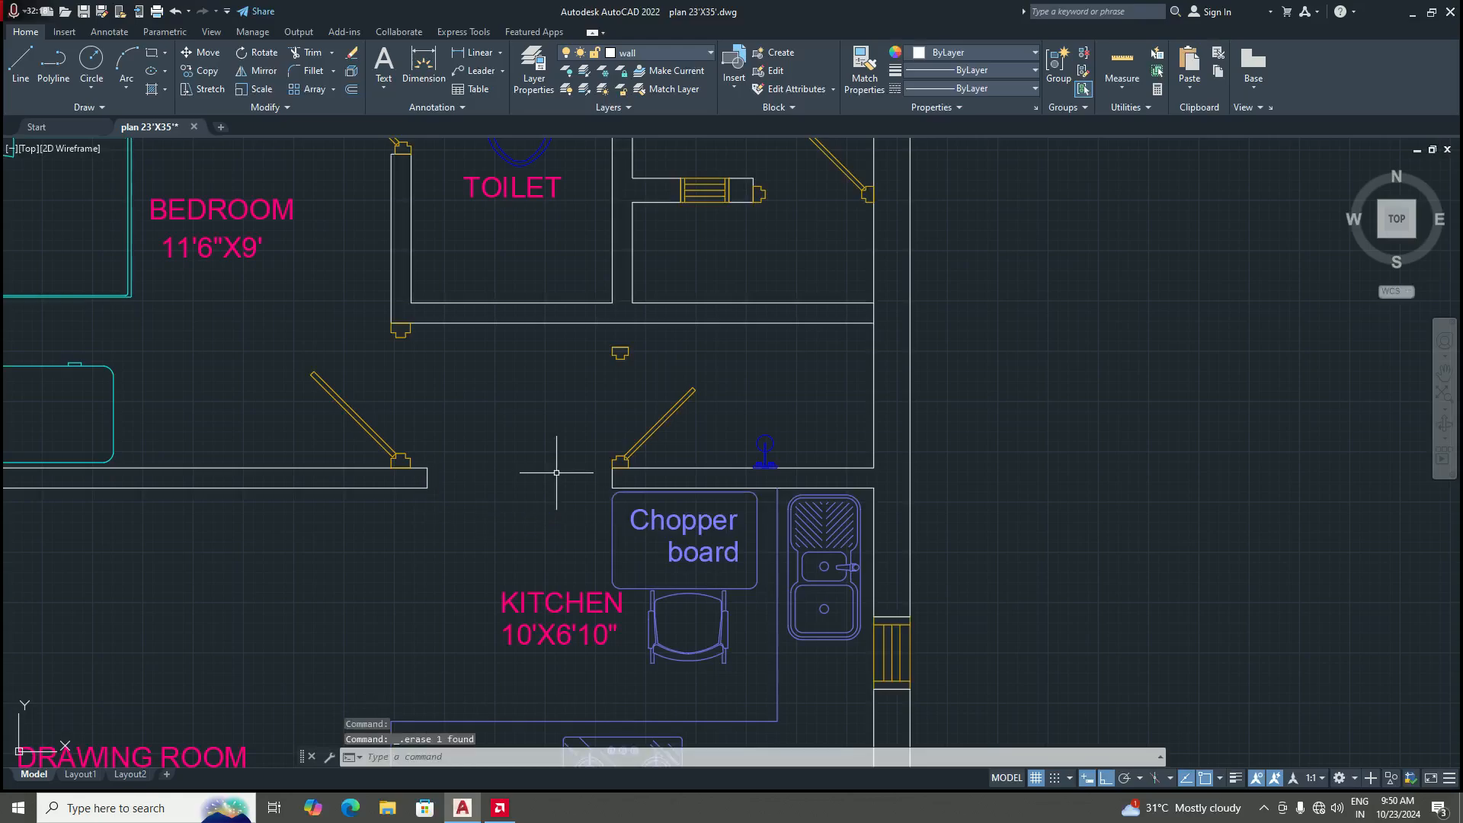
{"action": "scroll", "coordinate": [621, 356], "scroll_direction": "up", "scroll_amount": 1}
{"action": "scroll", "coordinate": [650, 438], "scroll_direction": "down", "scroll_amount": 1}
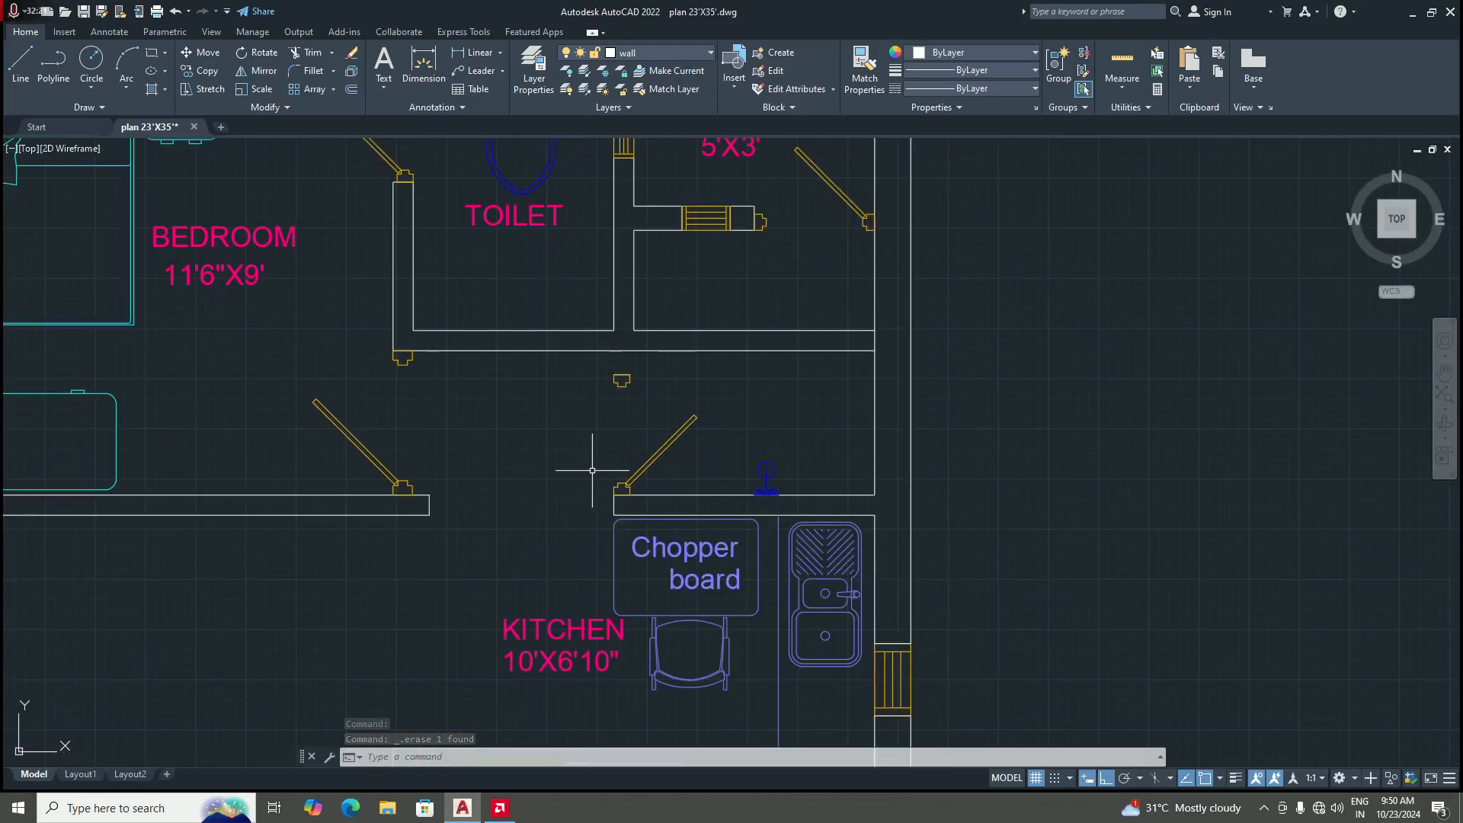
{"action": "scroll", "coordinate": [583, 481], "scroll_direction": "up", "scroll_amount": 2}
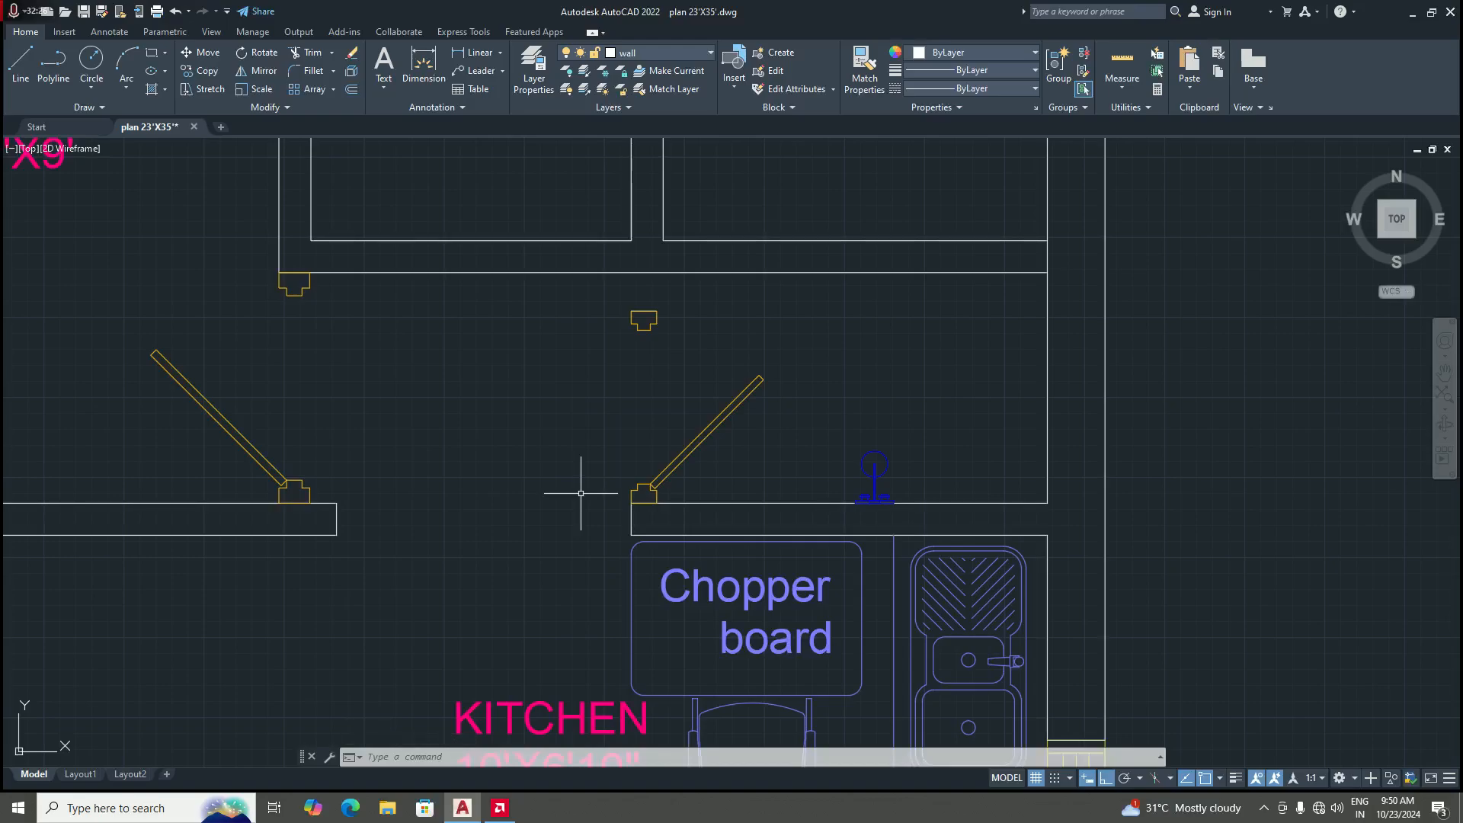
Step: Draw a 10" extension of the kitchen wall's open end toward the bedroom wall, closing its end and upper edge with lines
{"action": "type", "text": "l"}
{"action": "key", "text": "Return"}
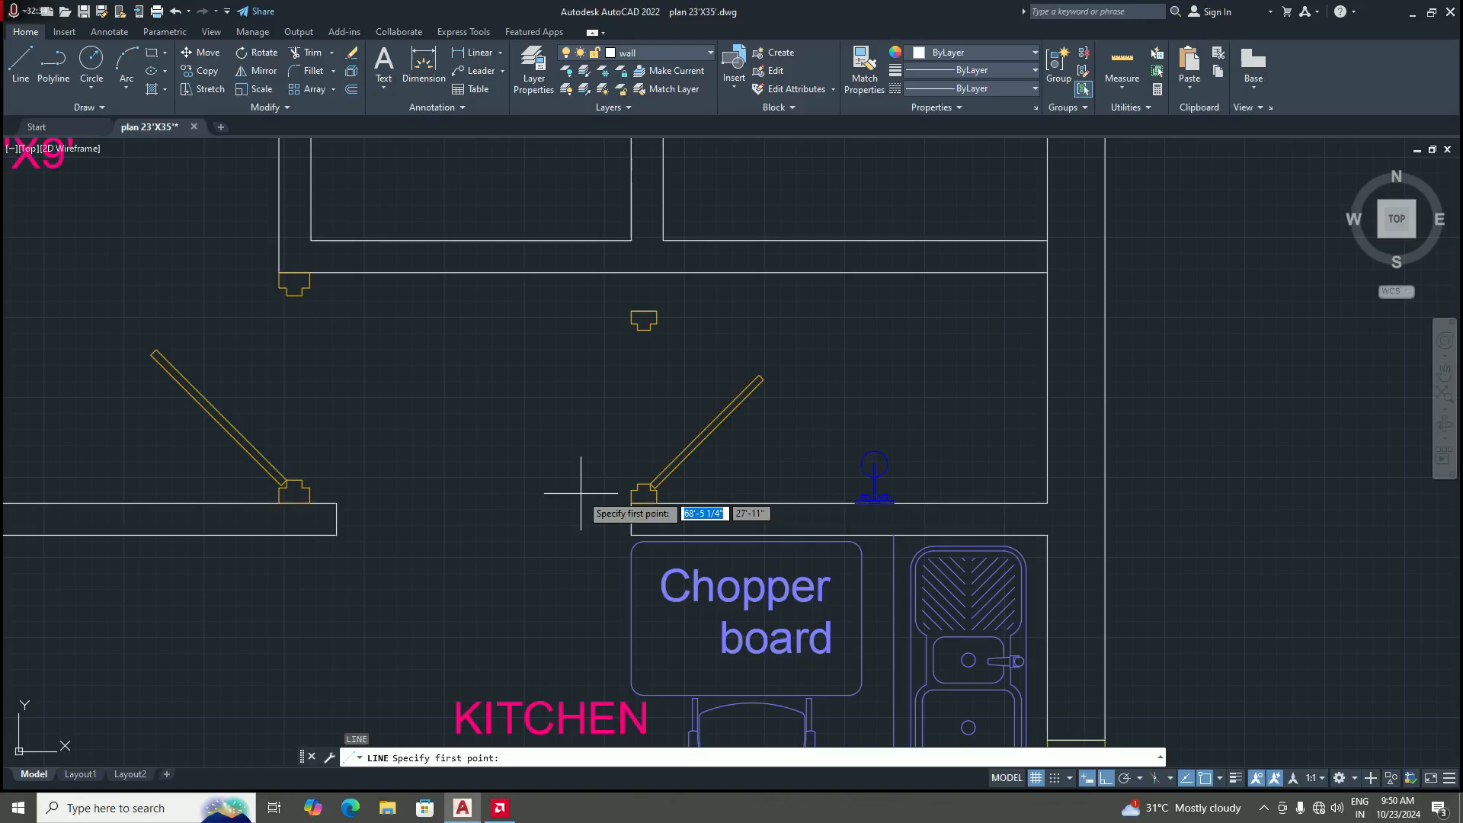
{"action": "scroll", "coordinate": [575, 514], "scroll_direction": "down", "scroll_amount": 2}
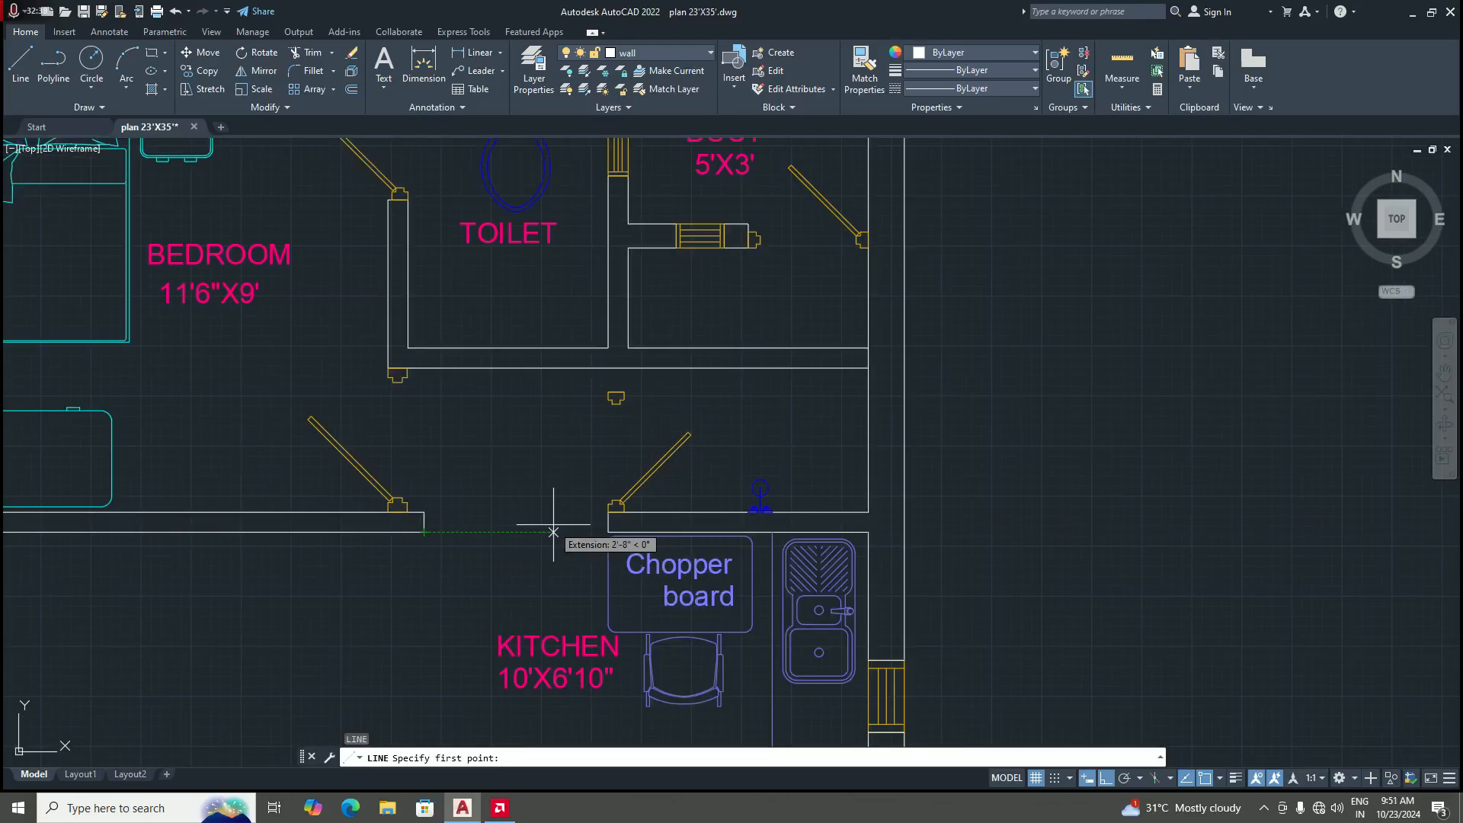
{"action": "scroll", "coordinate": [557, 531], "scroll_direction": "up", "scroll_amount": 2}
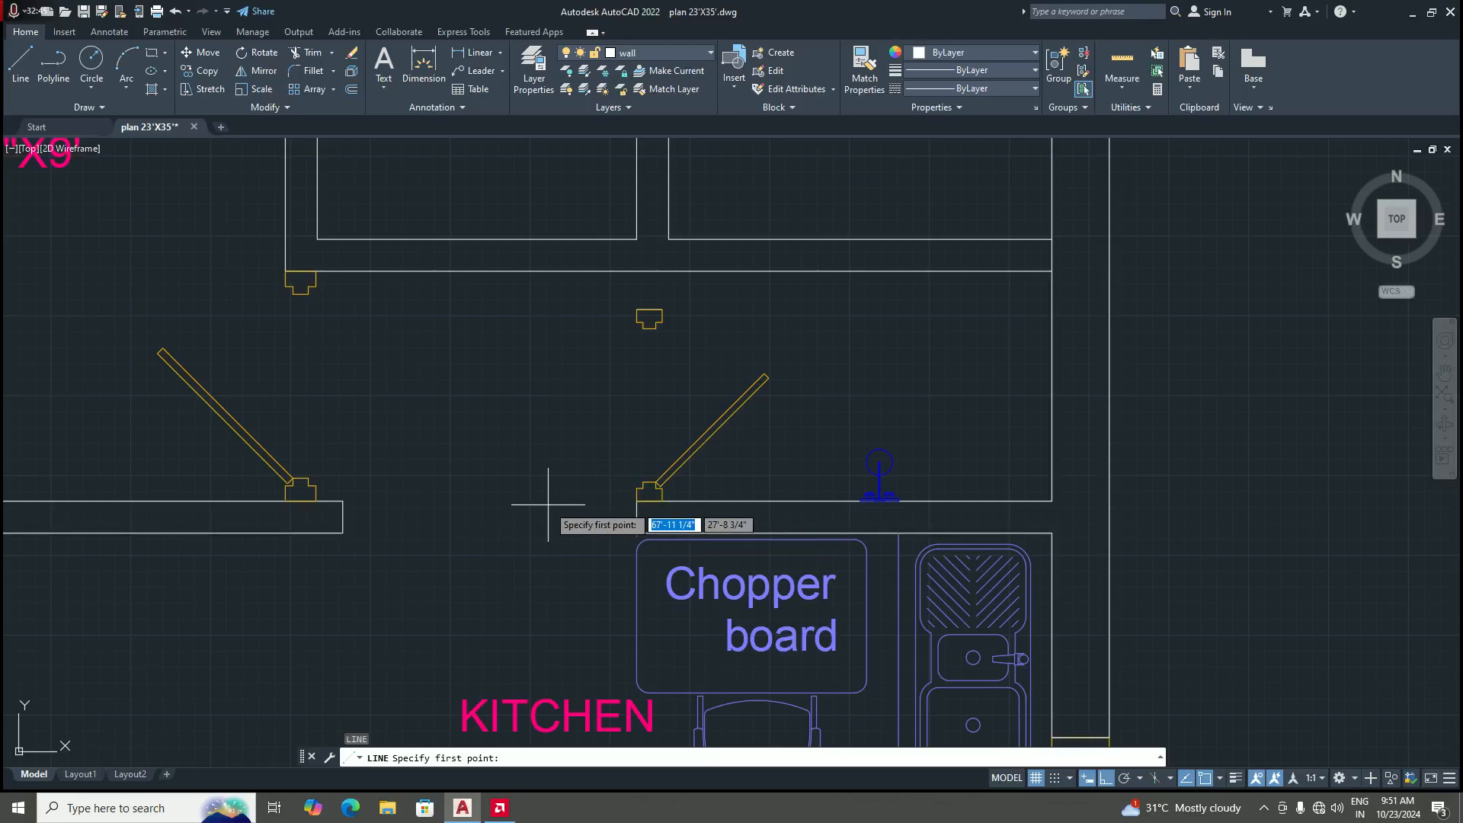
{"action": "scroll", "coordinate": [548, 503], "scroll_direction": "down", "scroll_amount": 3}
{"action": "scroll", "coordinate": [564, 512], "scroll_direction": "down", "scroll_amount": 3}
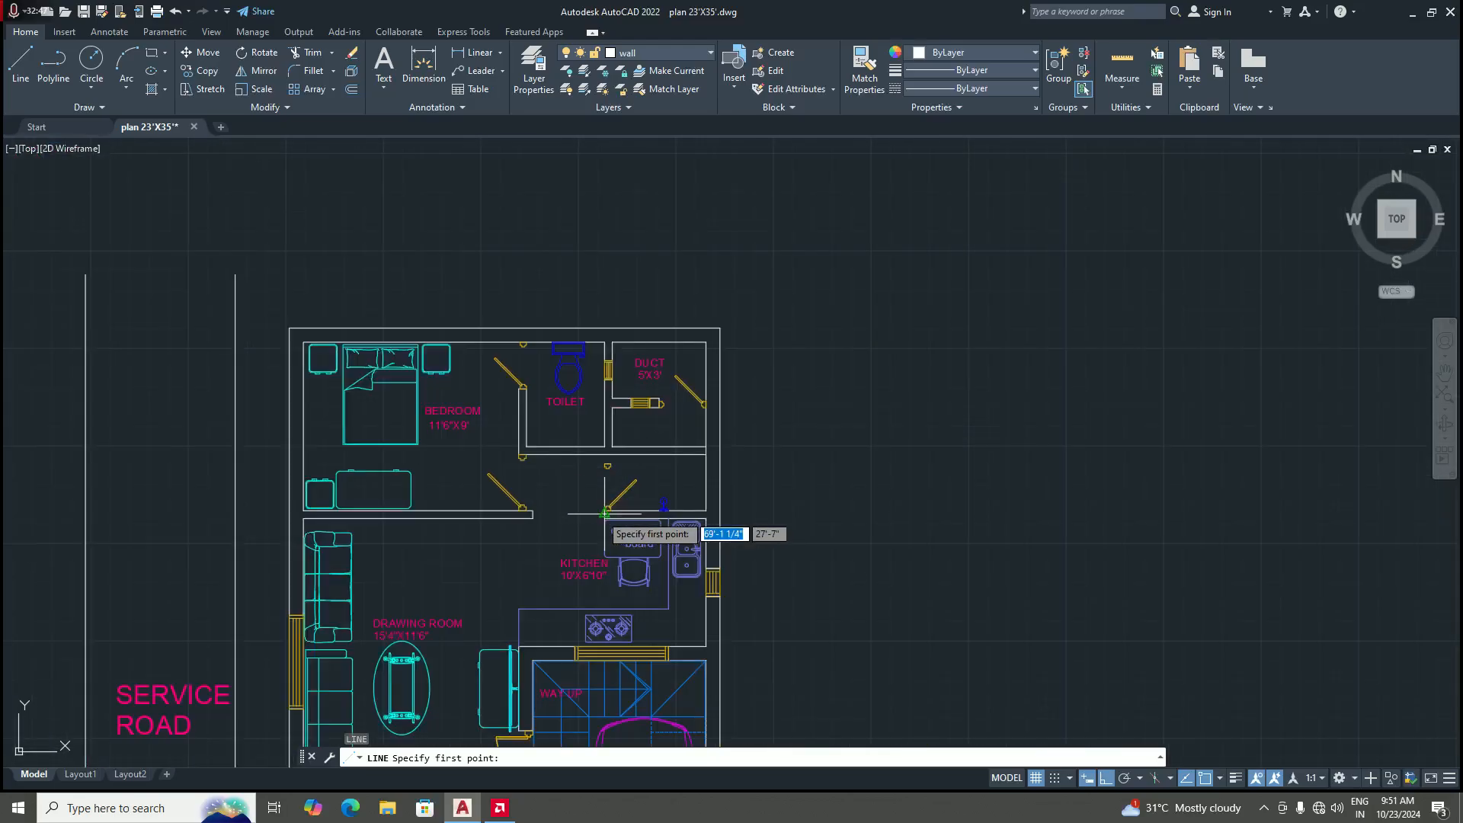
{"action": "scroll", "coordinate": [572, 520], "scroll_direction": "up", "scroll_amount": 2}
{"action": "scroll", "coordinate": [572, 520], "scroll_direction": "up", "scroll_amount": 6}
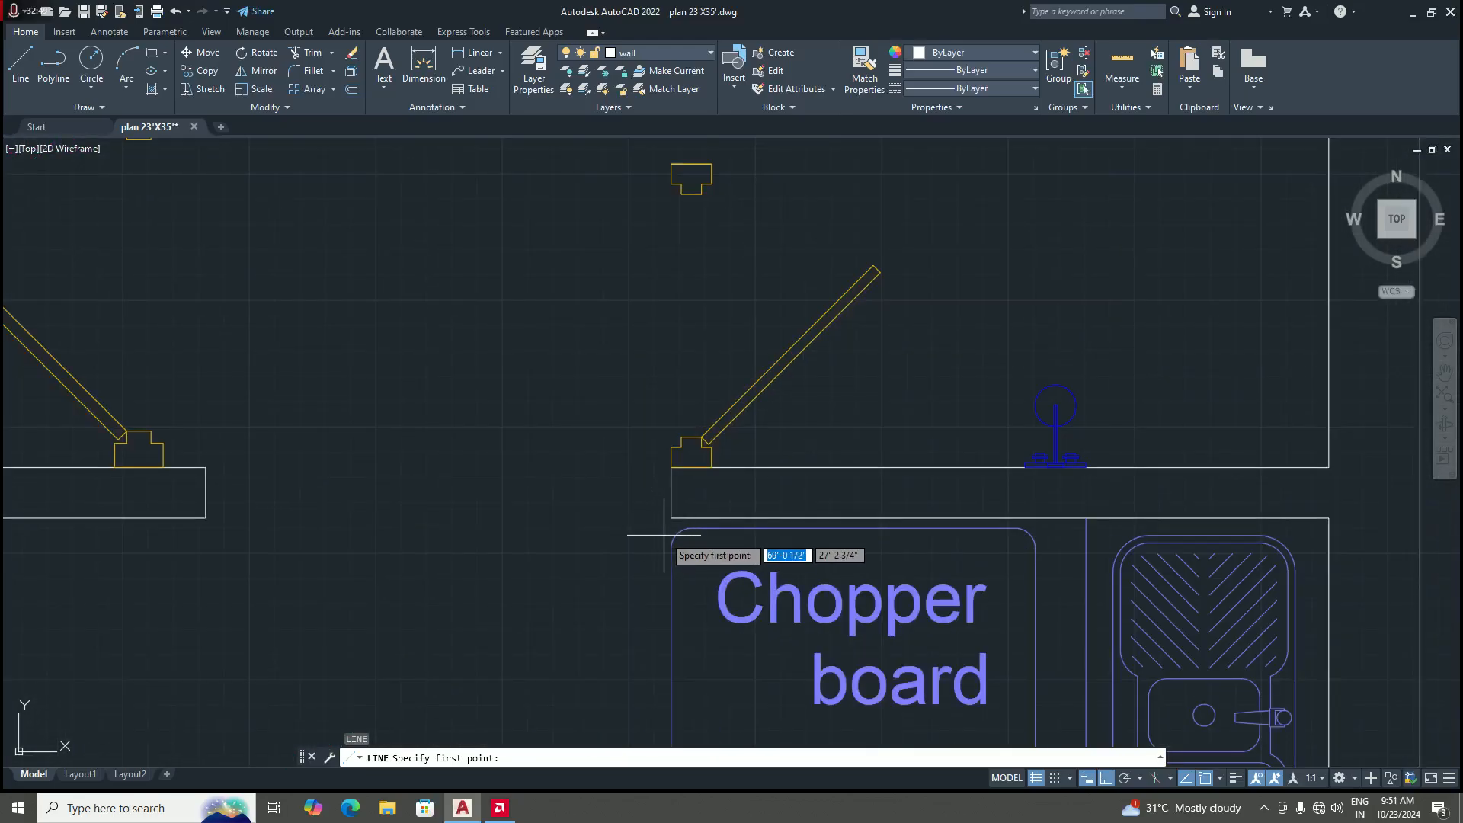
{"action": "left_click", "coordinate": [671, 517]}
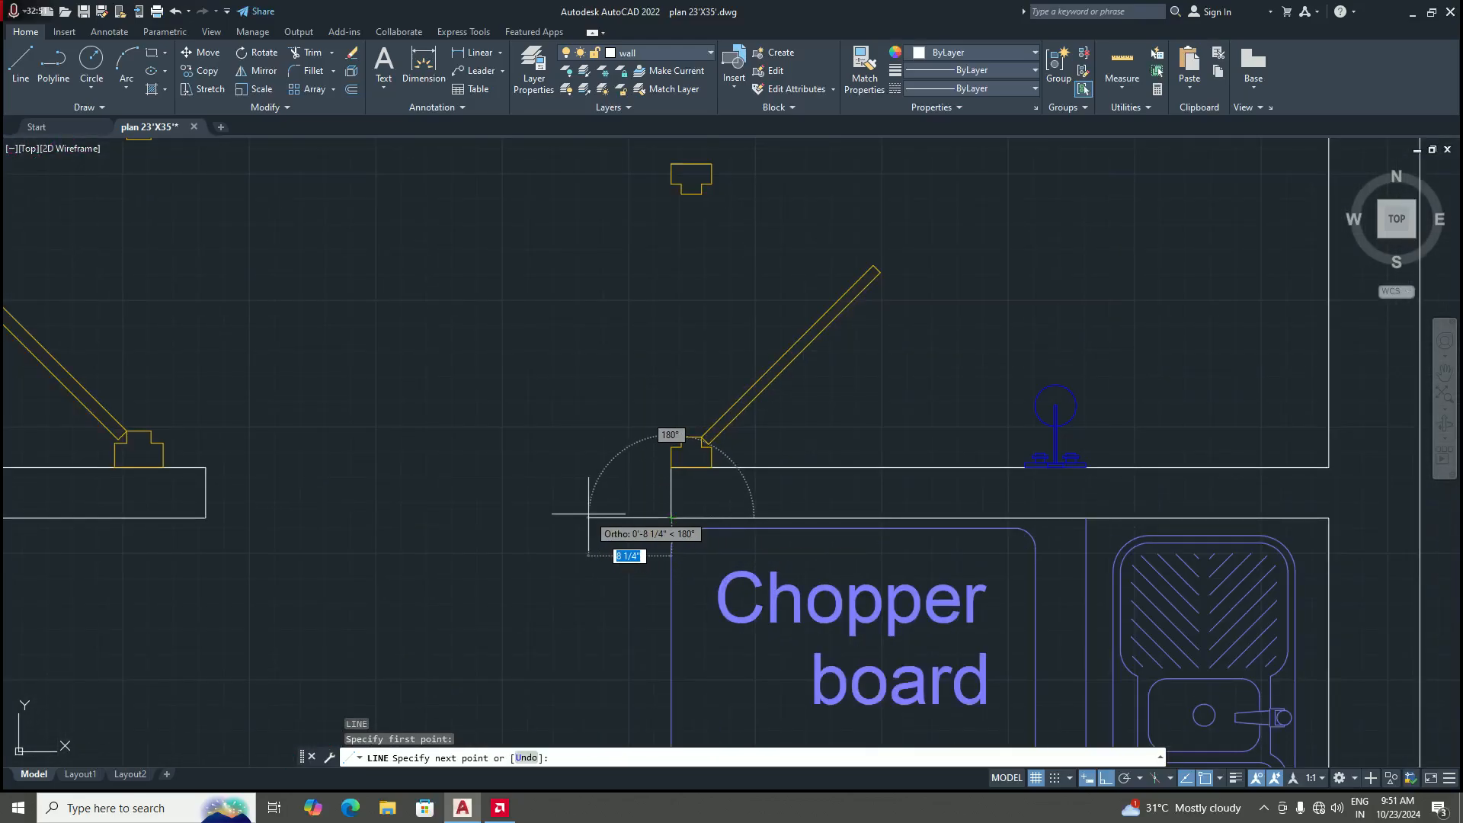
{"action": "type", "text": "10\""}
{"action": "key", "text": "Return"}
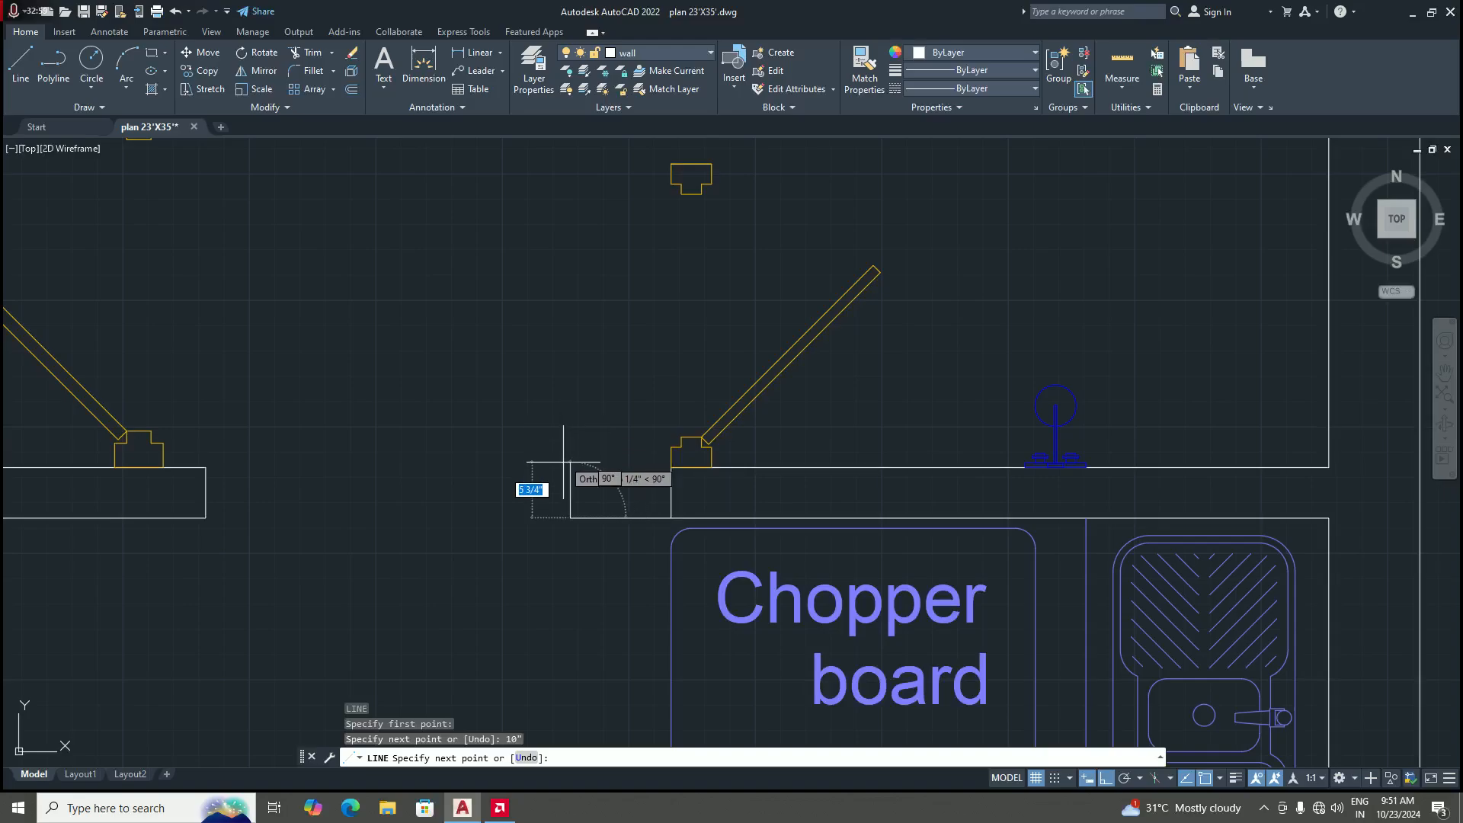
{"action": "scroll", "coordinate": [565, 468], "scroll_direction": "up", "scroll_amount": 2}
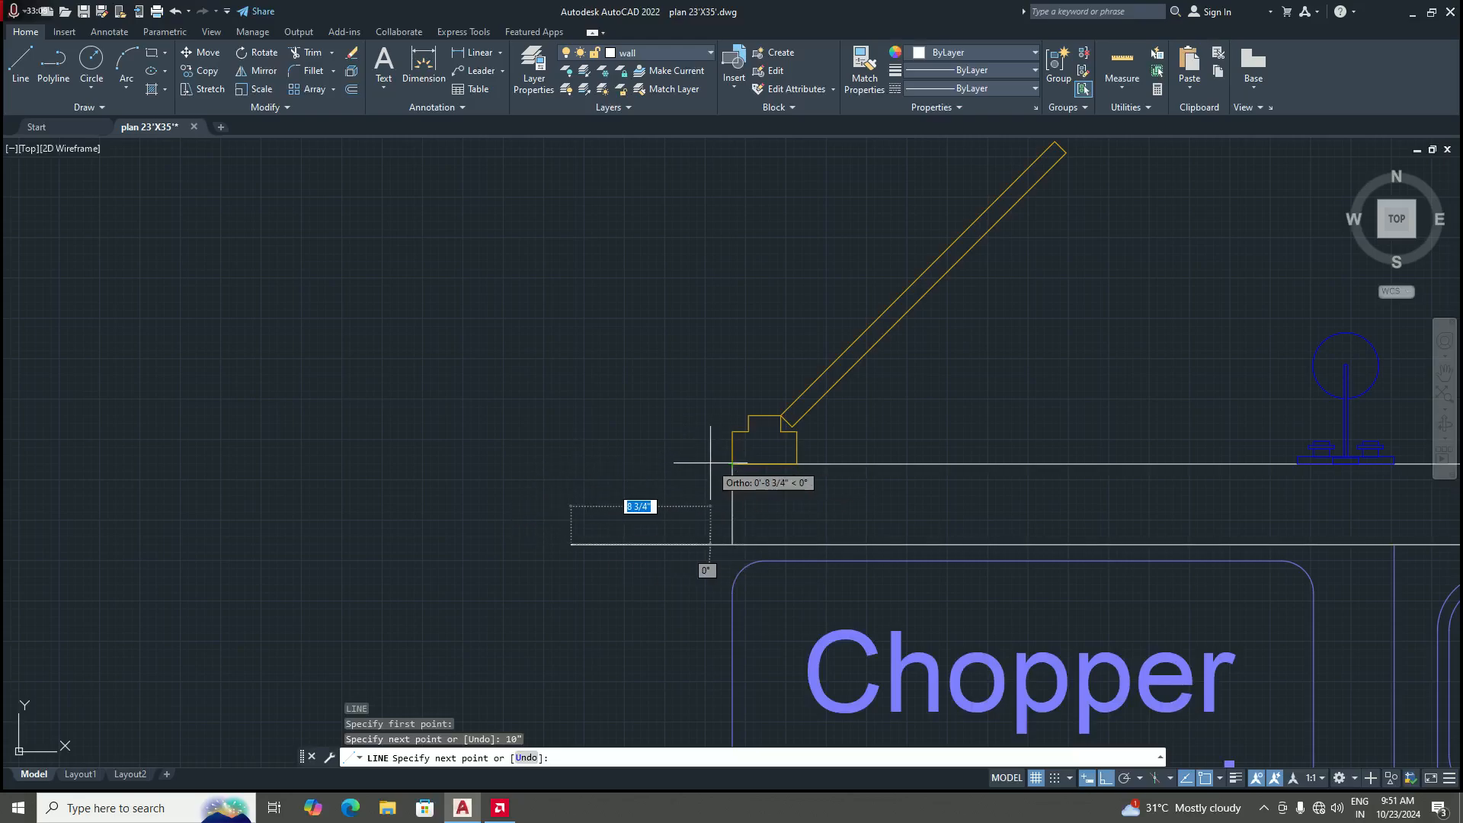
{"action": "left_click", "coordinate": [572, 464]}
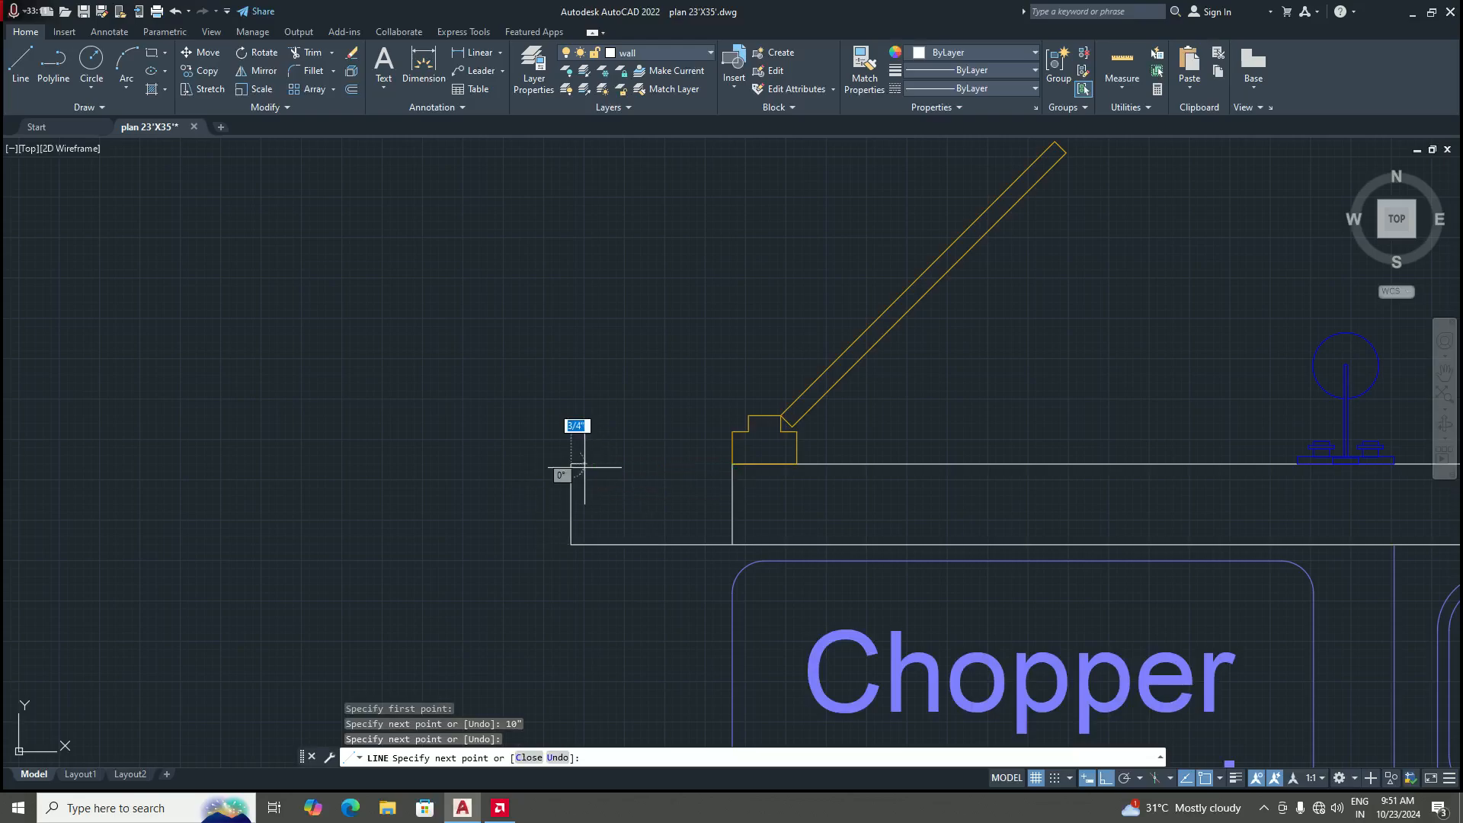
{"action": "left_click", "coordinate": [731, 464]}
{"action": "key", "text": "Return"}
{"action": "scroll", "coordinate": [653, 473], "scroll_direction": "down", "scroll_amount": 5}
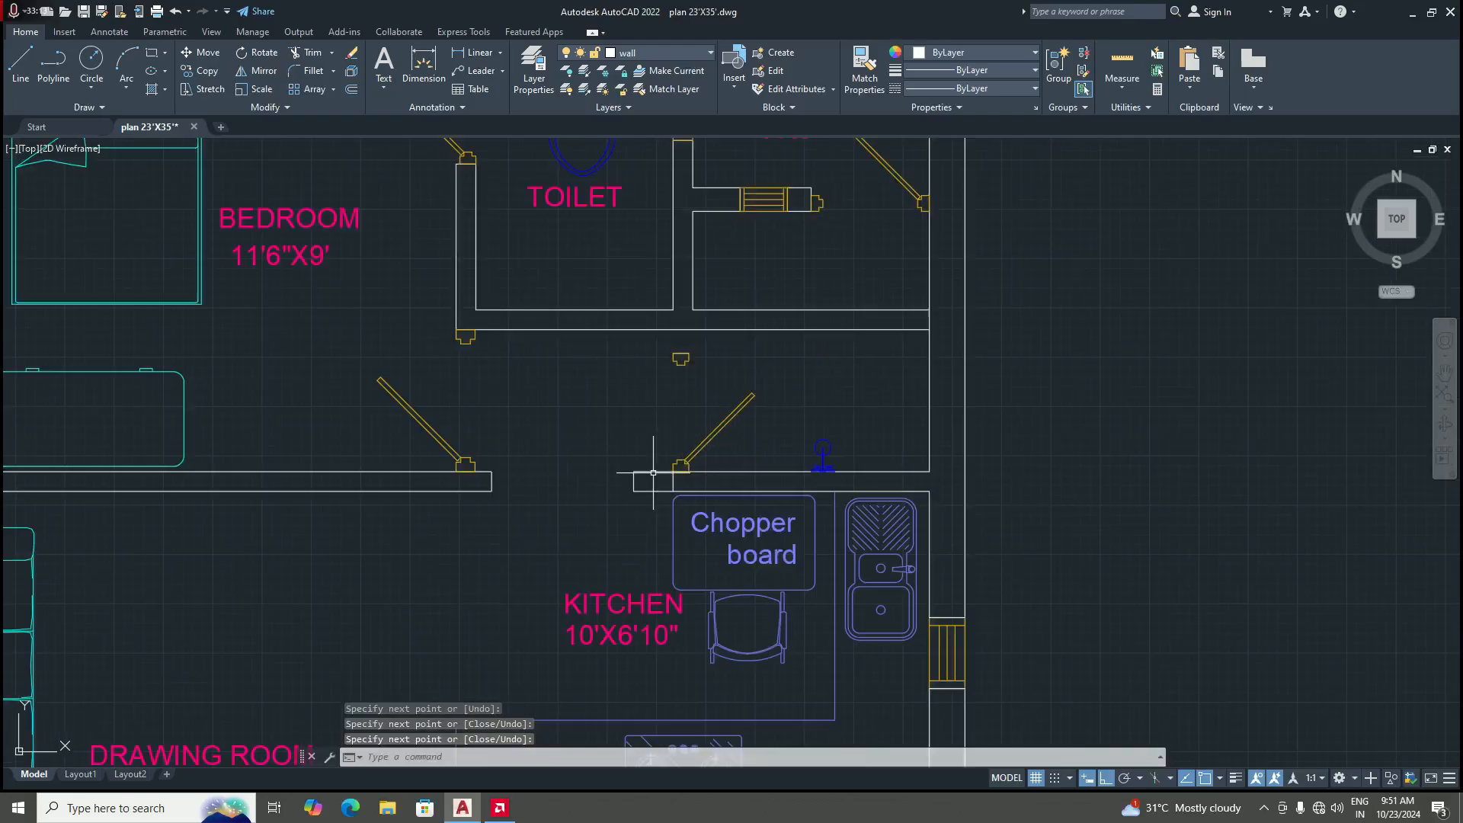
Step: Delete the old end line crossing the extended kitchen wall below the door jamb
{"action": "scroll", "coordinate": [686, 482], "scroll_direction": "up", "scroll_amount": 4}
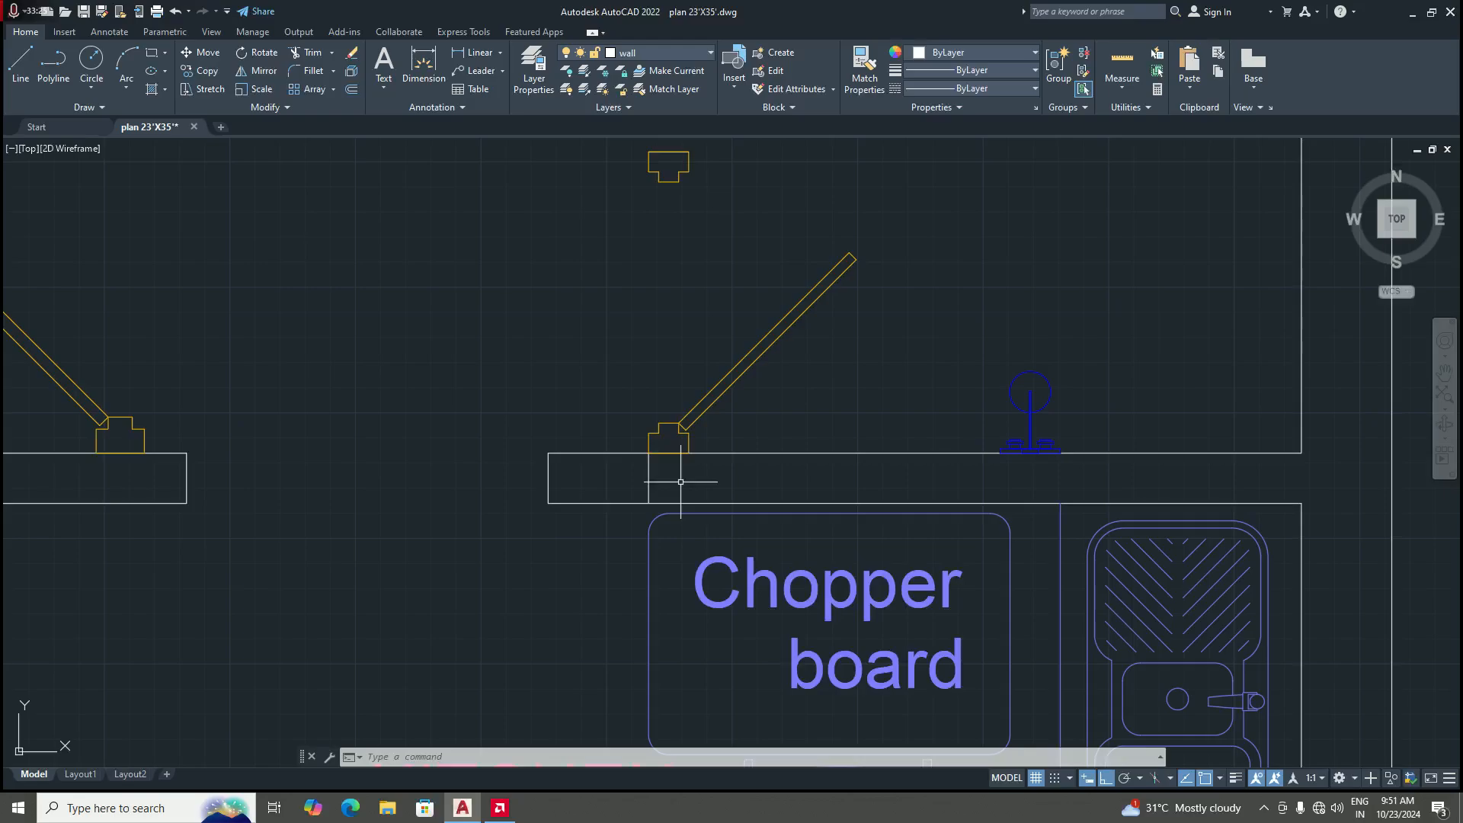
{"action": "scroll", "coordinate": [671, 480], "scroll_direction": "down", "scroll_amount": 1}
{"action": "scroll", "coordinate": [651, 474], "scroll_direction": "up", "scroll_amount": 1}
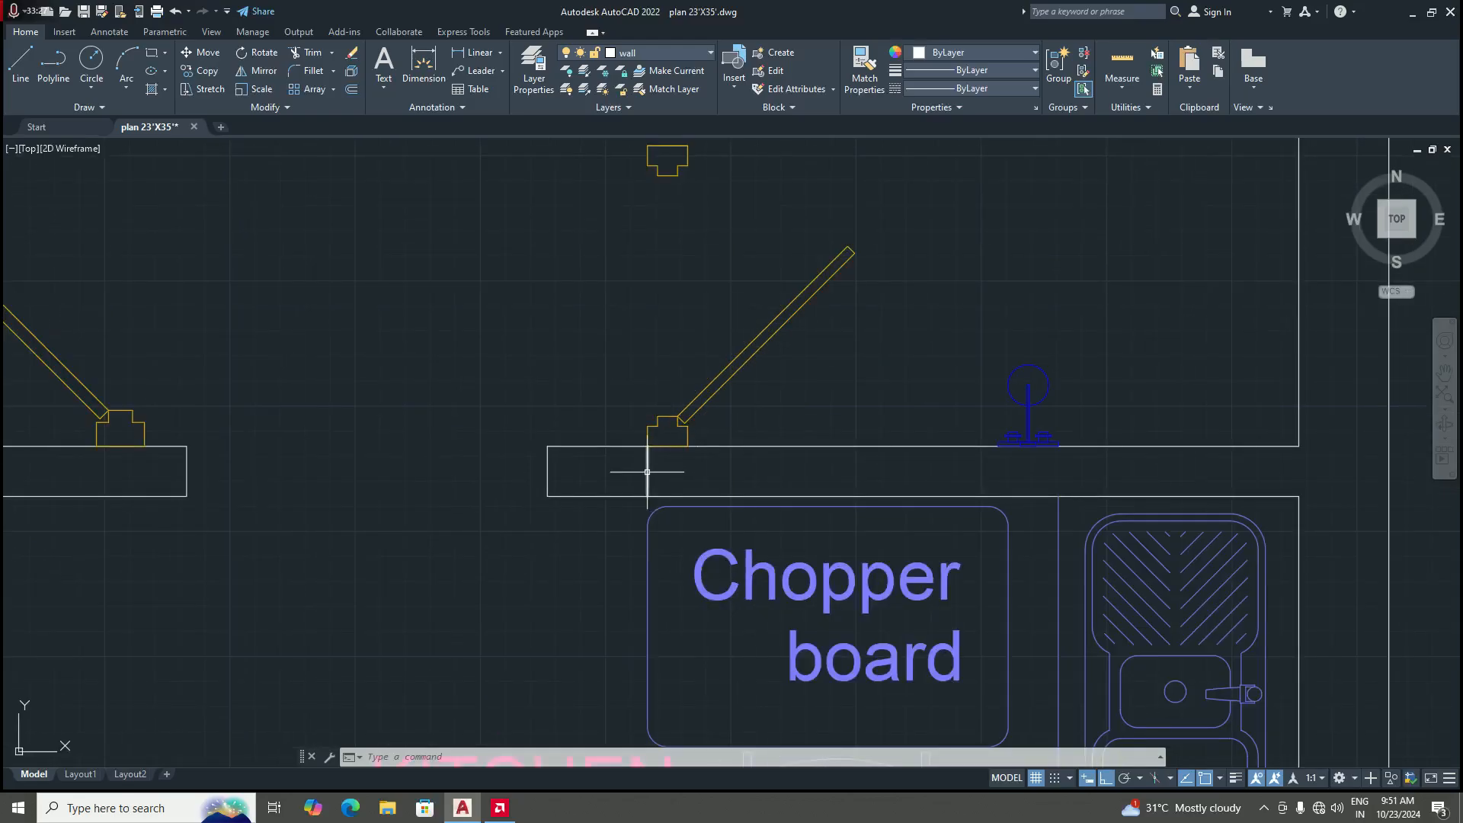
{"action": "key", "text": "Delete"}
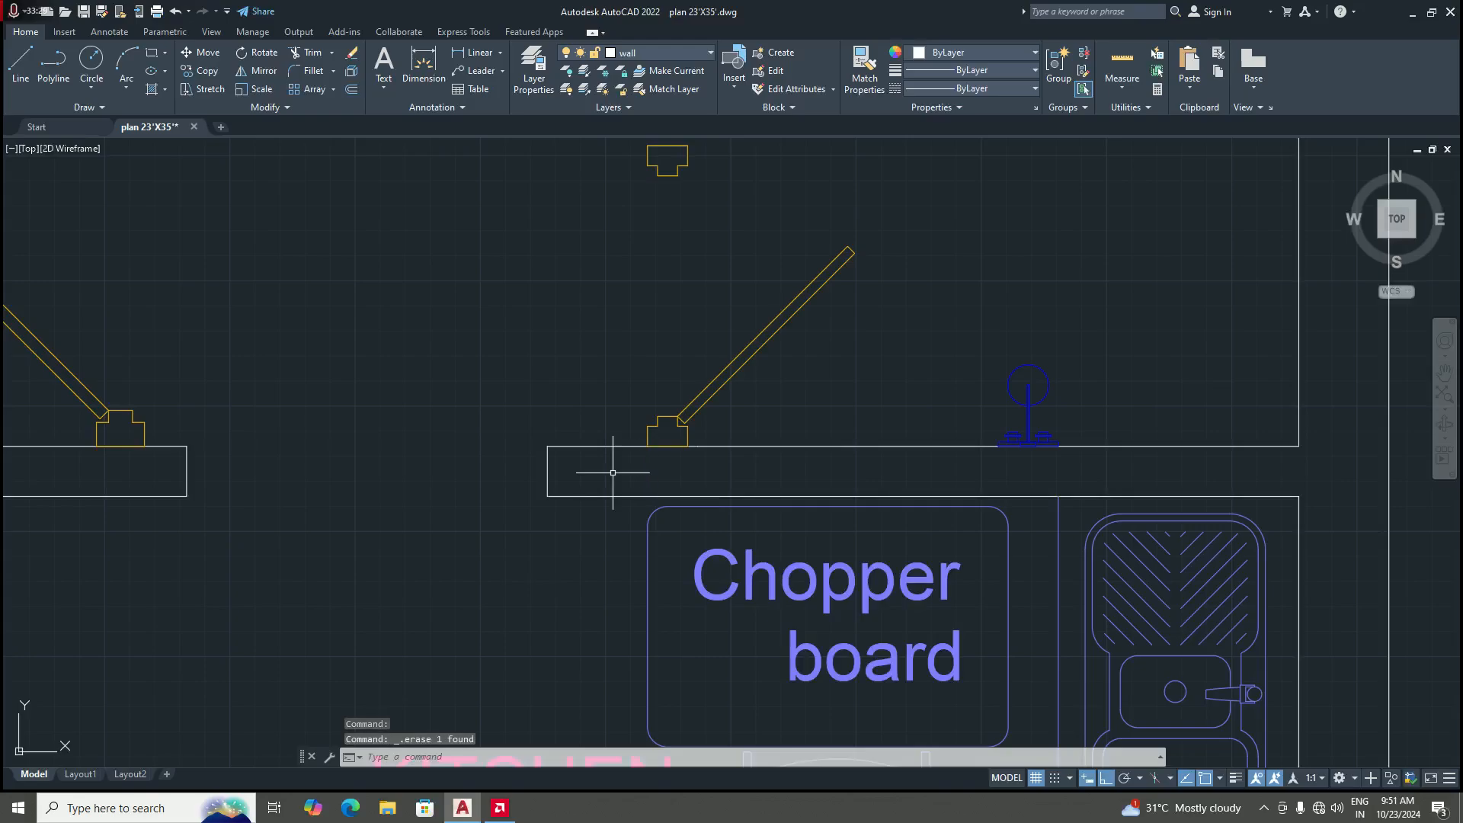
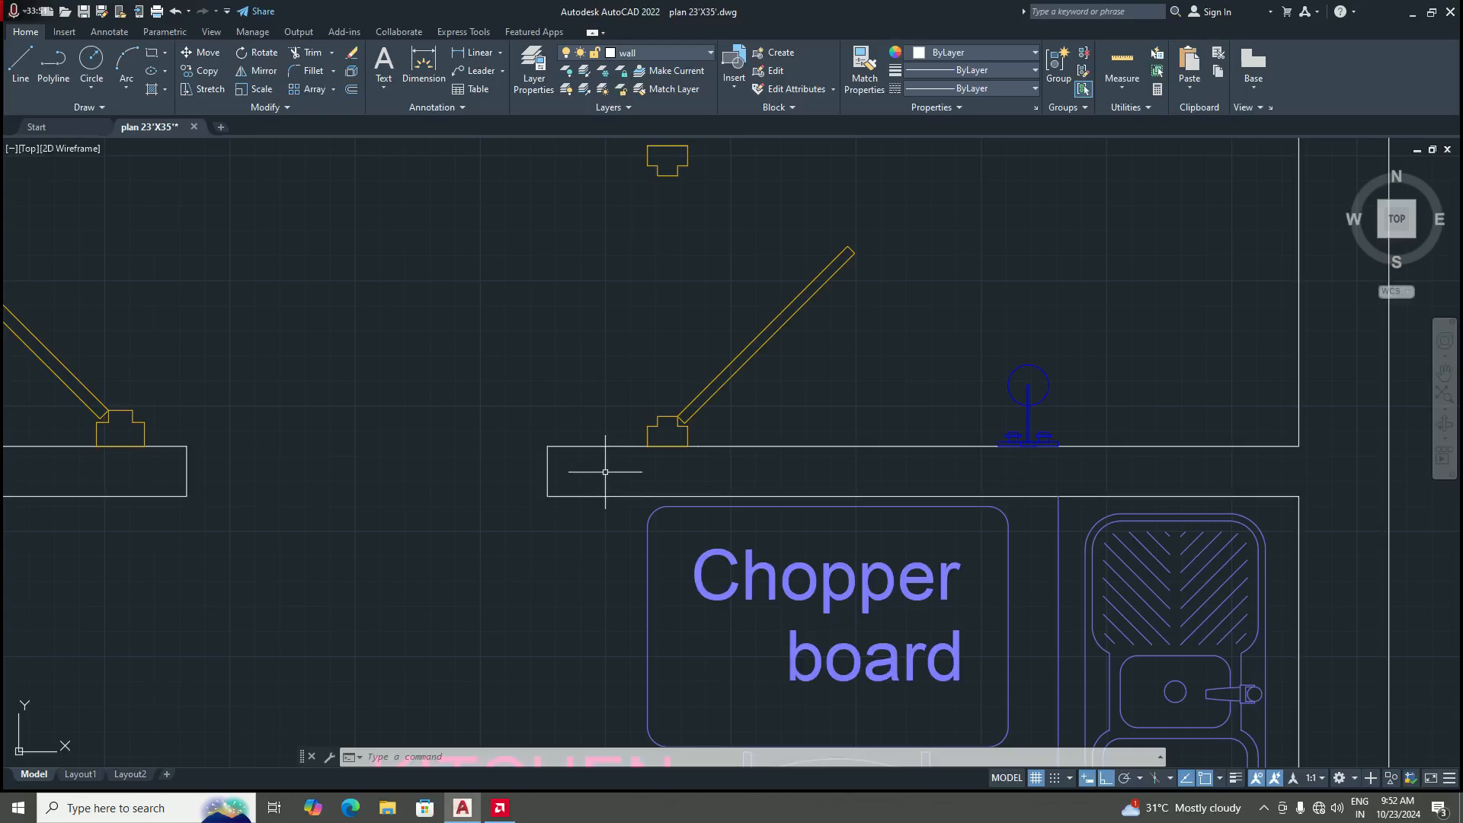
Step: Delete the door with the detached jamb standing above the chopper board wall
{"action": "scroll", "coordinate": [649, 475], "scroll_direction": "down", "scroll_amount": 5}
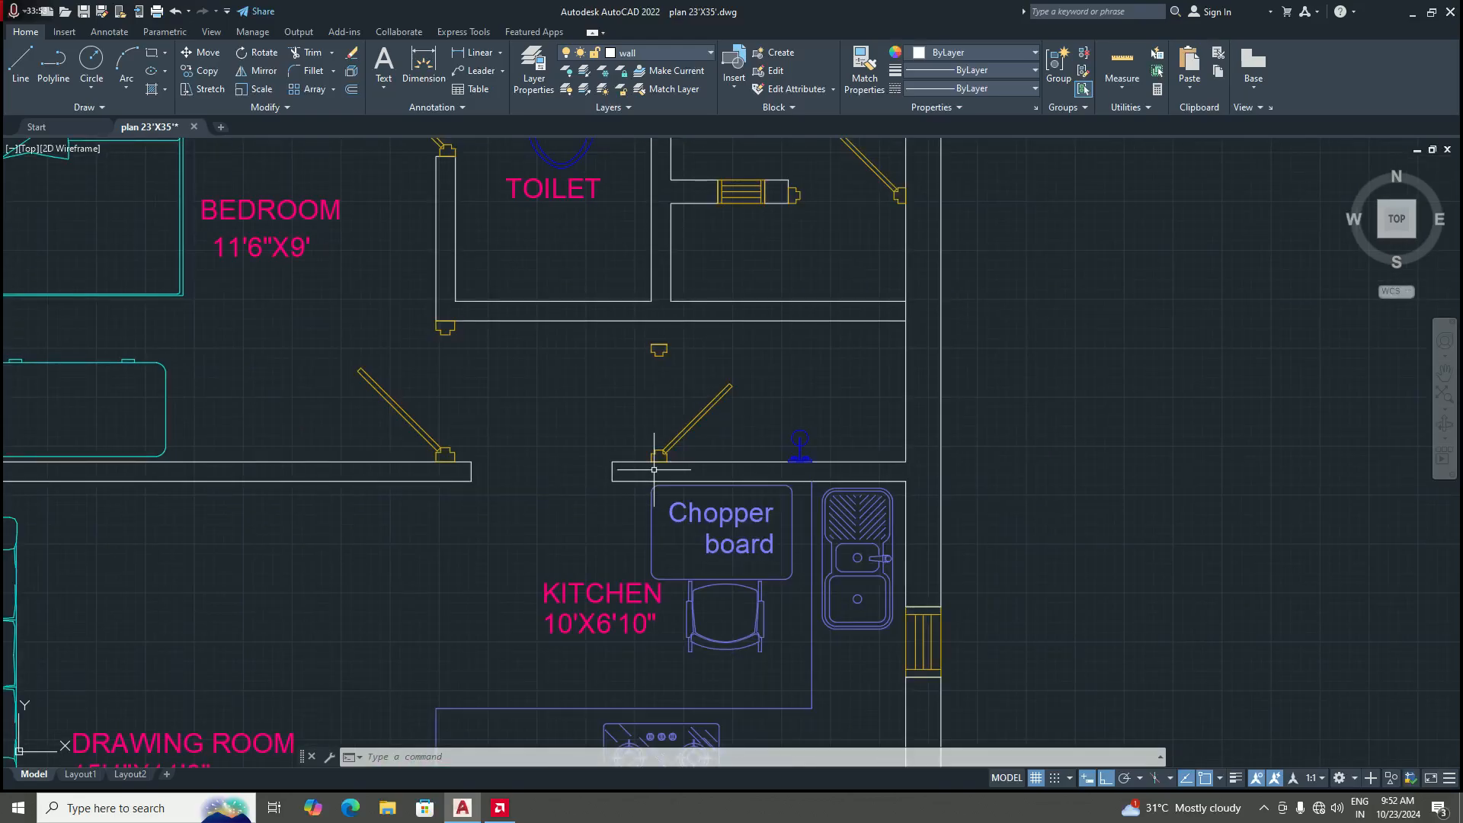
{"action": "scroll", "coordinate": [670, 425], "scroll_direction": "up", "scroll_amount": 3}
{"action": "scroll", "coordinate": [709, 438], "scroll_direction": "up", "scroll_amount": 2}
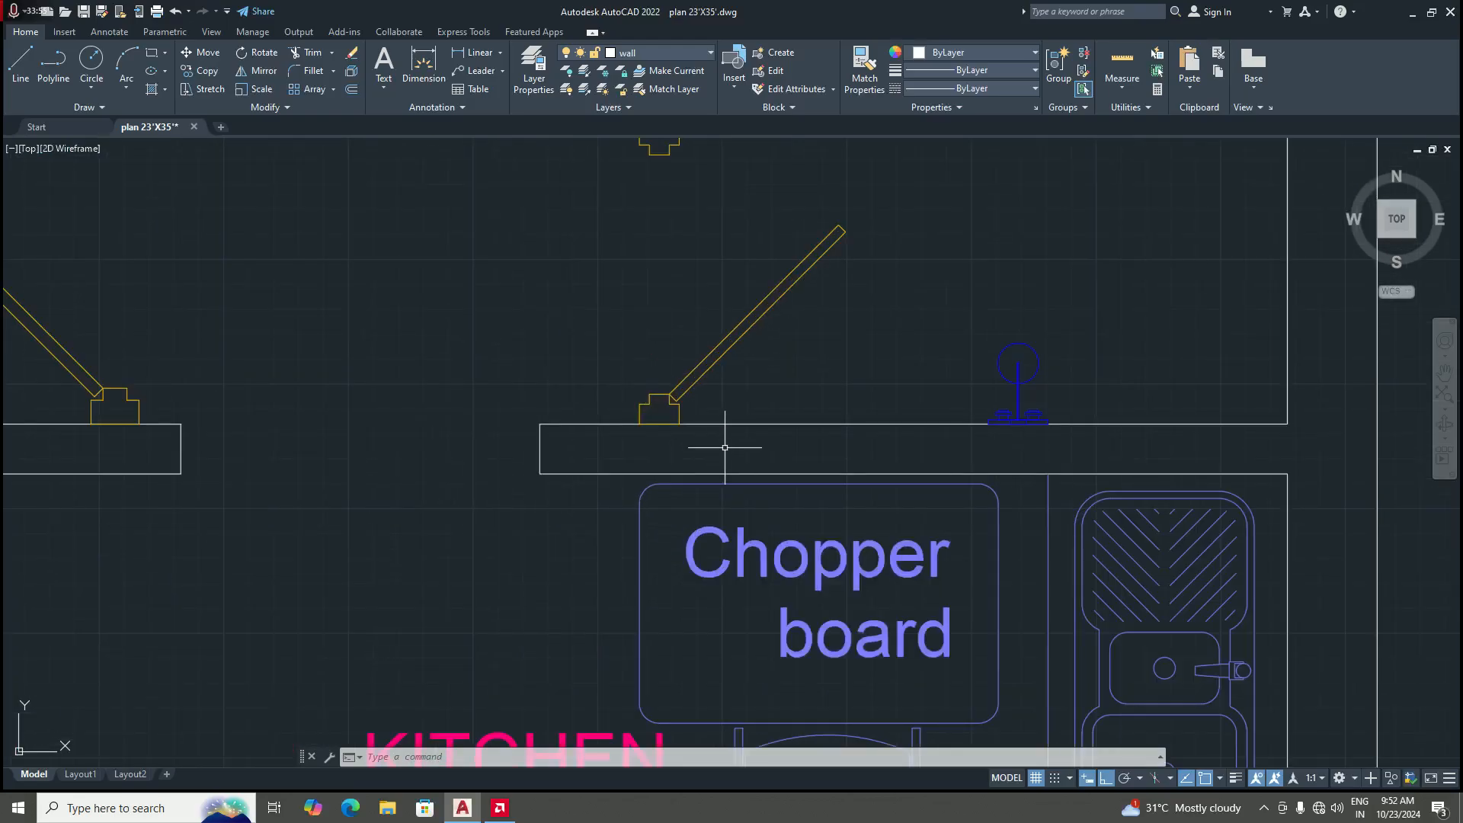
{"action": "scroll", "coordinate": [742, 446], "scroll_direction": "down", "scroll_amount": 4}
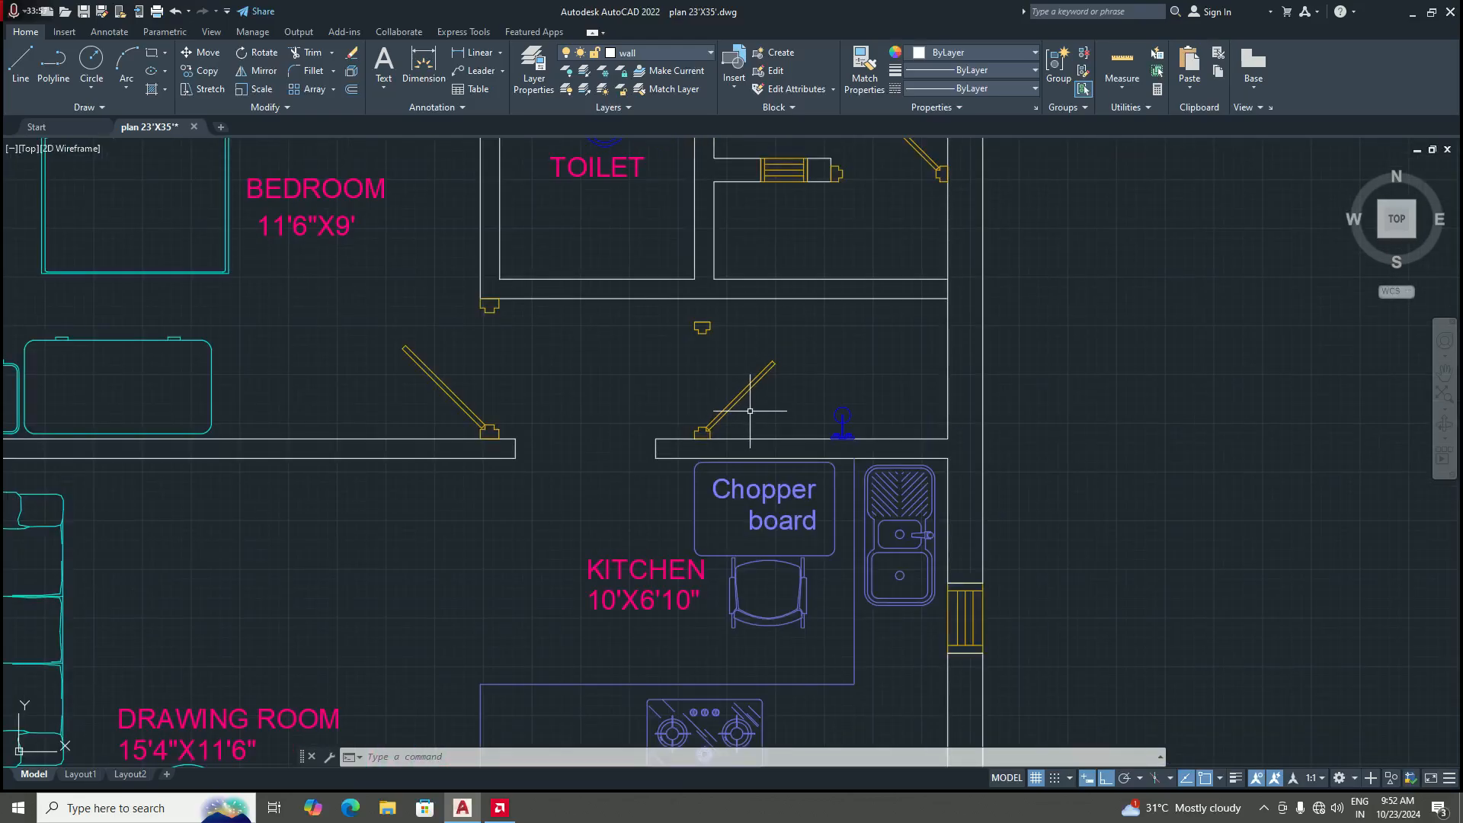
{"action": "scroll", "coordinate": [750, 411], "scroll_direction": "up", "scroll_amount": 2}
{"action": "scroll", "coordinate": [725, 415], "scroll_direction": "down", "scroll_amount": 5}
{"action": "scroll", "coordinate": [708, 415], "scroll_direction": "up", "scroll_amount": 3}
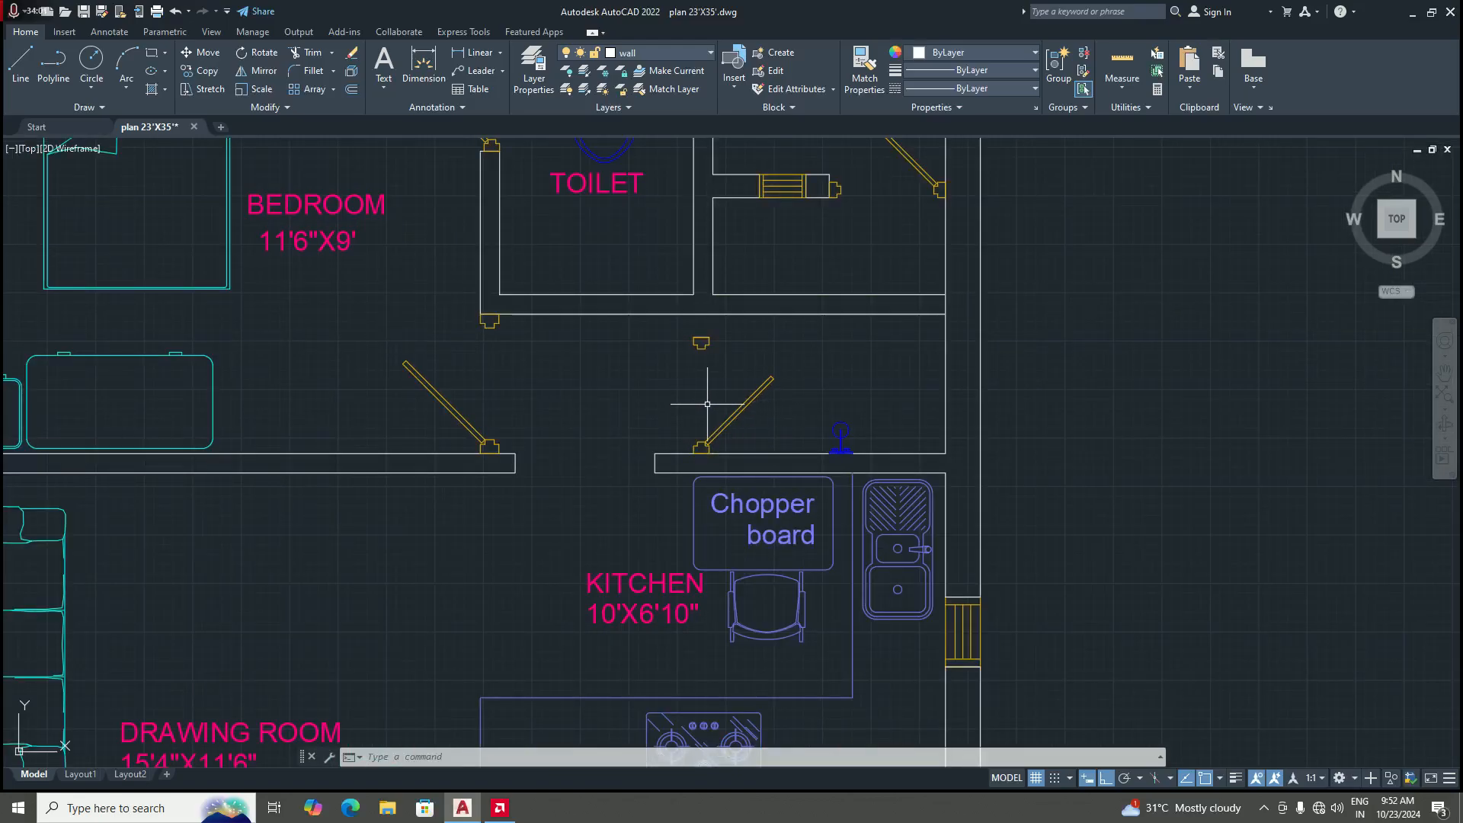
{"action": "scroll", "coordinate": [678, 411], "scroll_direction": "up", "scroll_amount": 1}
{"action": "scroll", "coordinate": [703, 468], "scroll_direction": "down", "scroll_amount": 3}
{"action": "scroll", "coordinate": [702, 468], "scroll_direction": "up", "scroll_amount": 3}
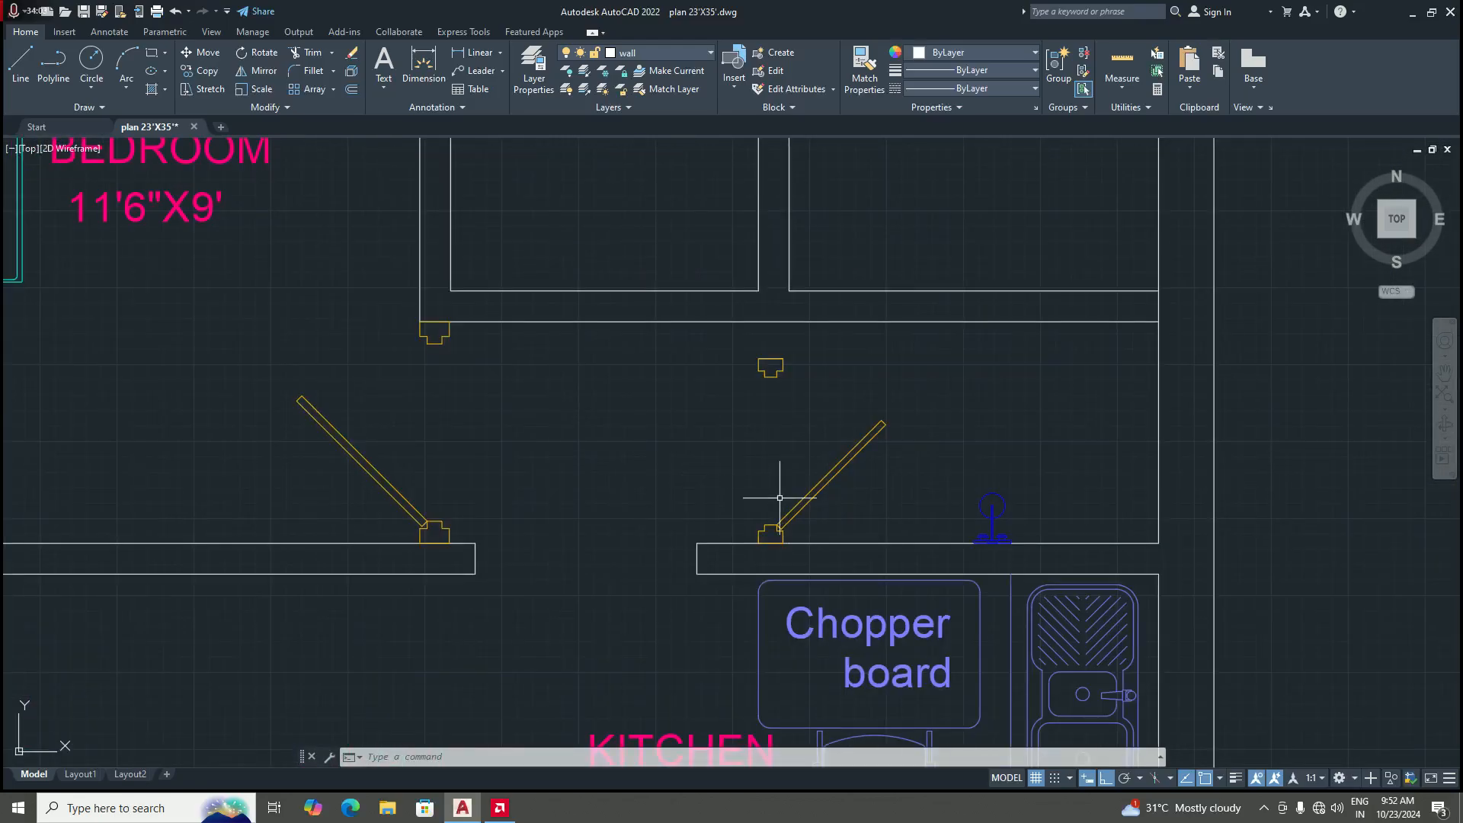
{"action": "scroll", "coordinate": [775, 496], "scroll_direction": "down", "scroll_amount": 5}
{"action": "scroll", "coordinate": [676, 506], "scroll_direction": "up", "scroll_amount": 4}
{"action": "scroll", "coordinate": [752, 421], "scroll_direction": "up", "scroll_amount": 4}
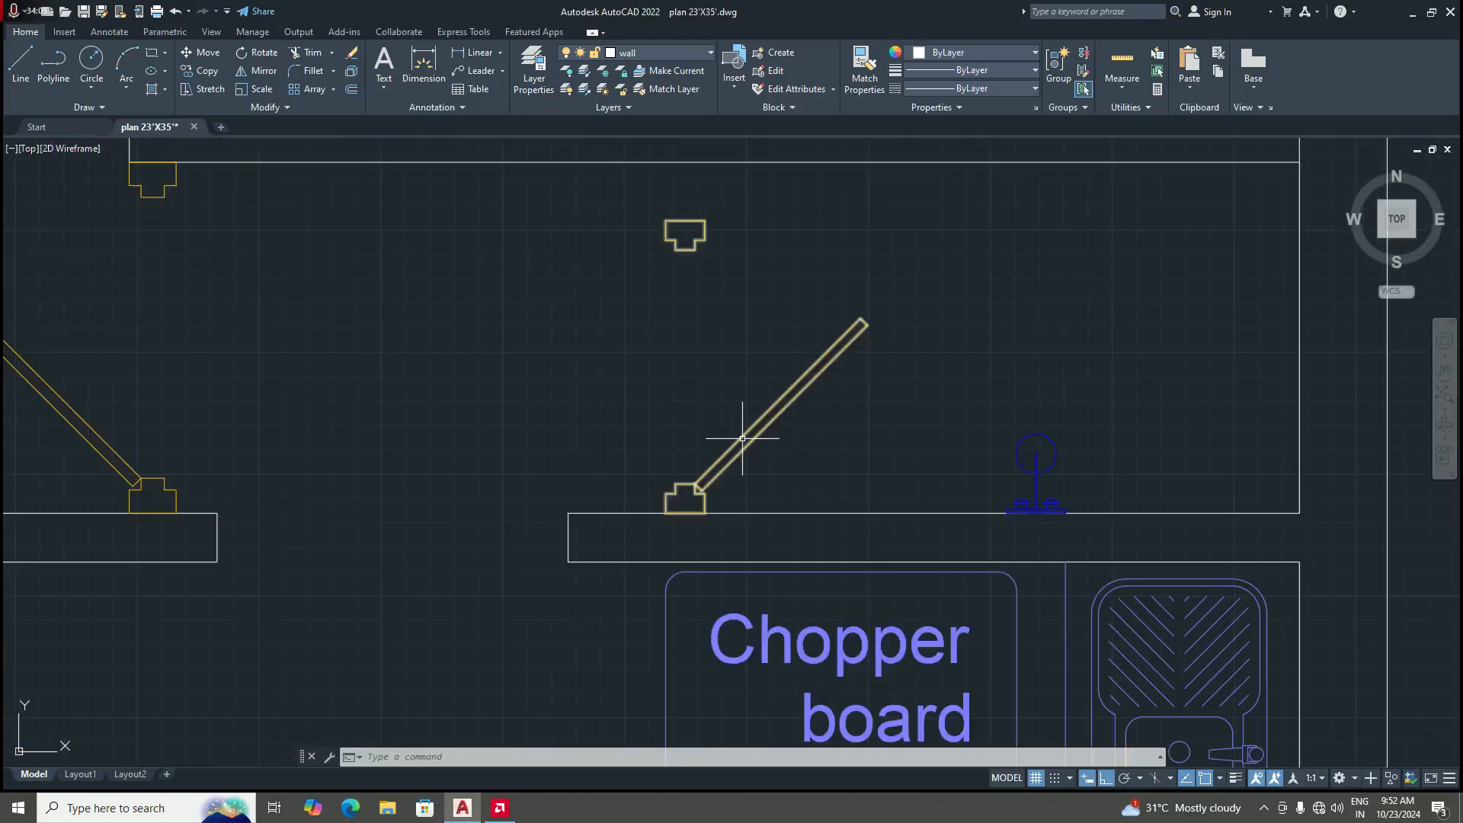
{"action": "scroll", "coordinate": [754, 415], "scroll_direction": "down", "scroll_amount": 4}
{"action": "scroll", "coordinate": [771, 413], "scroll_direction": "up", "scroll_amount": 2}
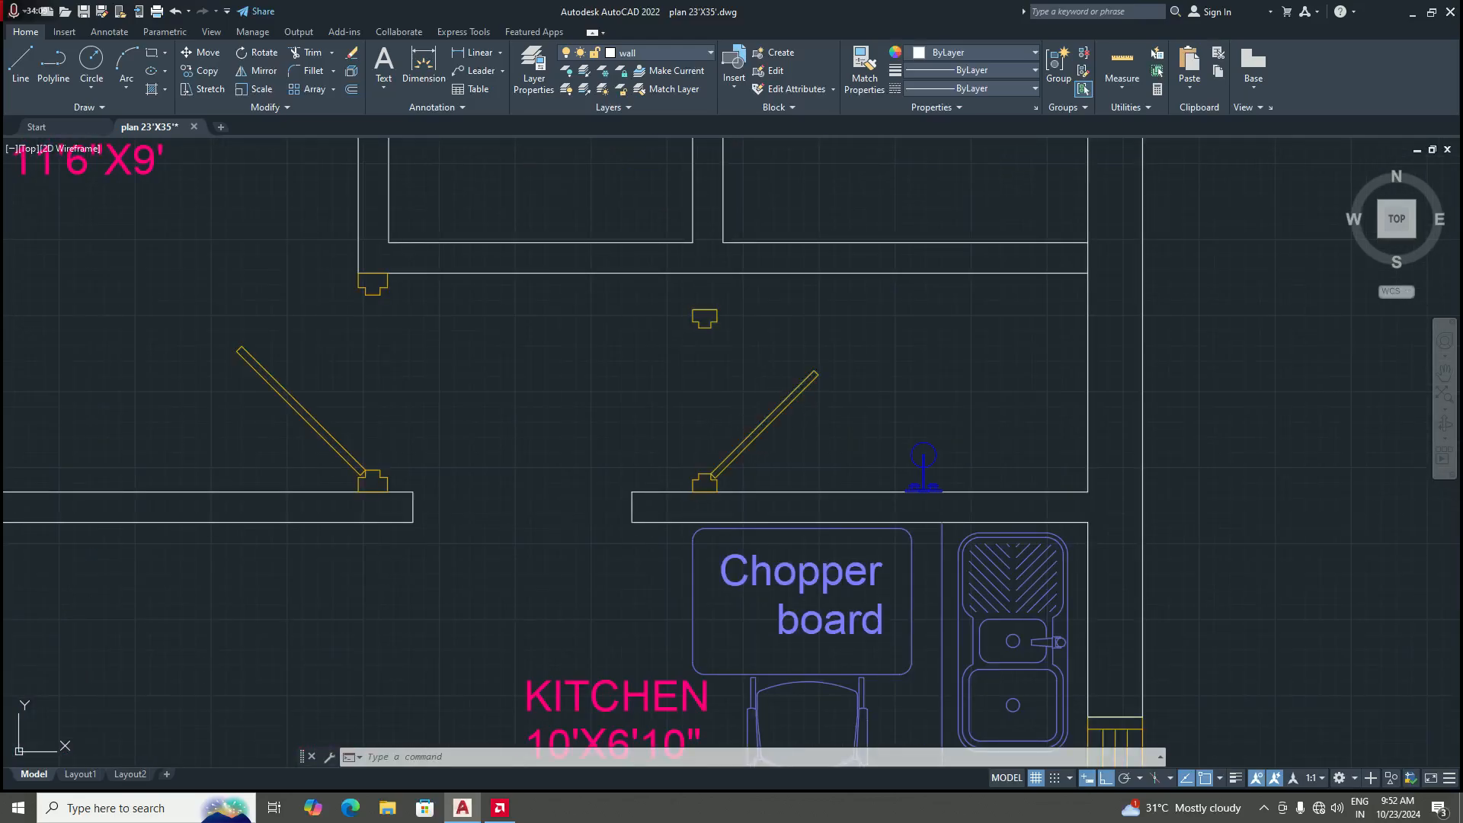
{"action": "left_click", "coordinate": [794, 429]}
{"action": "key", "text": "Delete"}
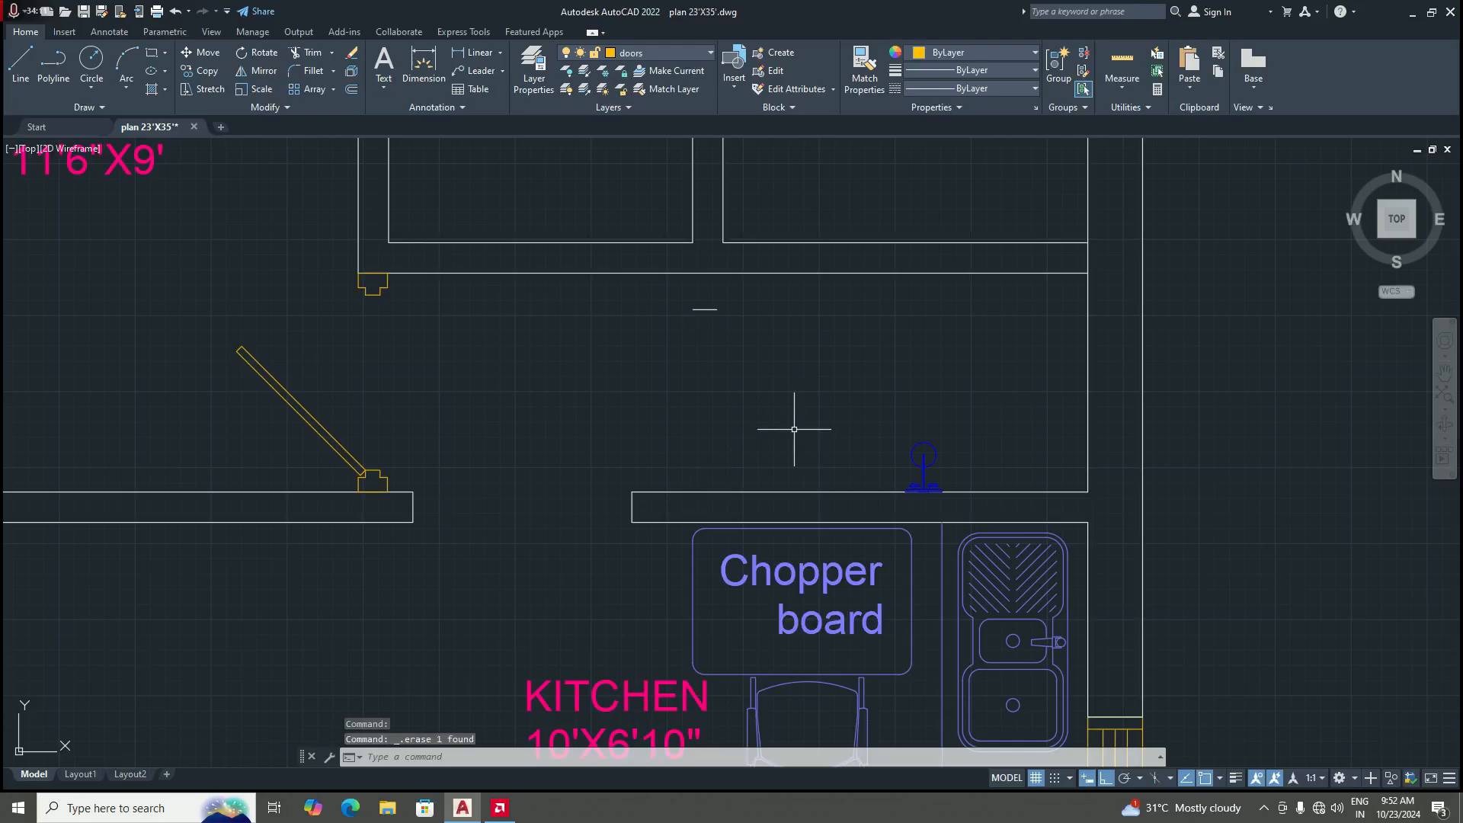
Step: Delete the short stray line left below the toilet wall at the removed door's upper jamb
{"action": "scroll", "coordinate": [705, 297], "scroll_direction": "up", "scroll_amount": 2}
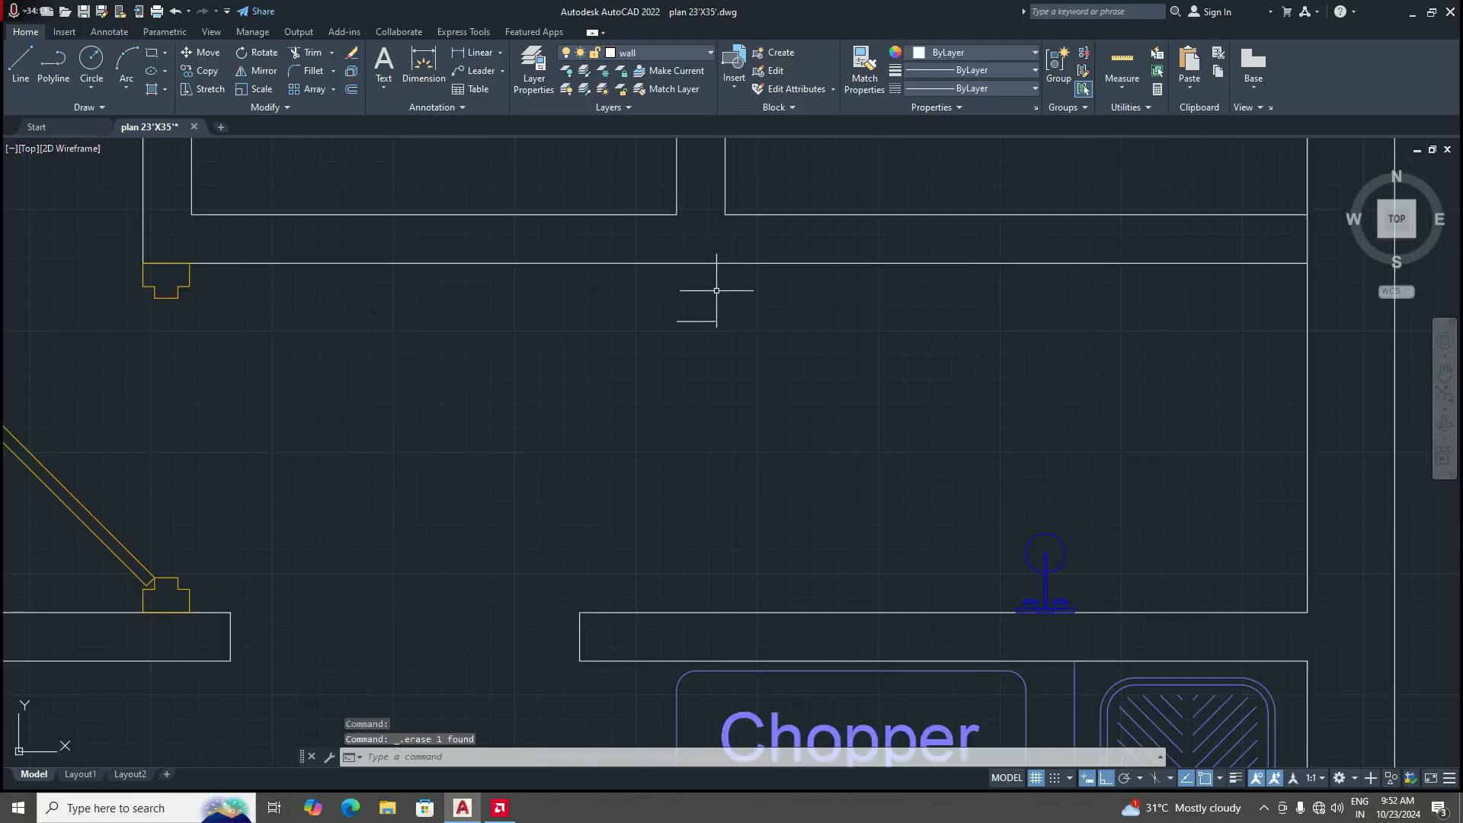
{"action": "left_click", "coordinate": [761, 353]}
{"action": "left_click", "coordinate": [675, 302]}
{"action": "key", "text": "Delete"}
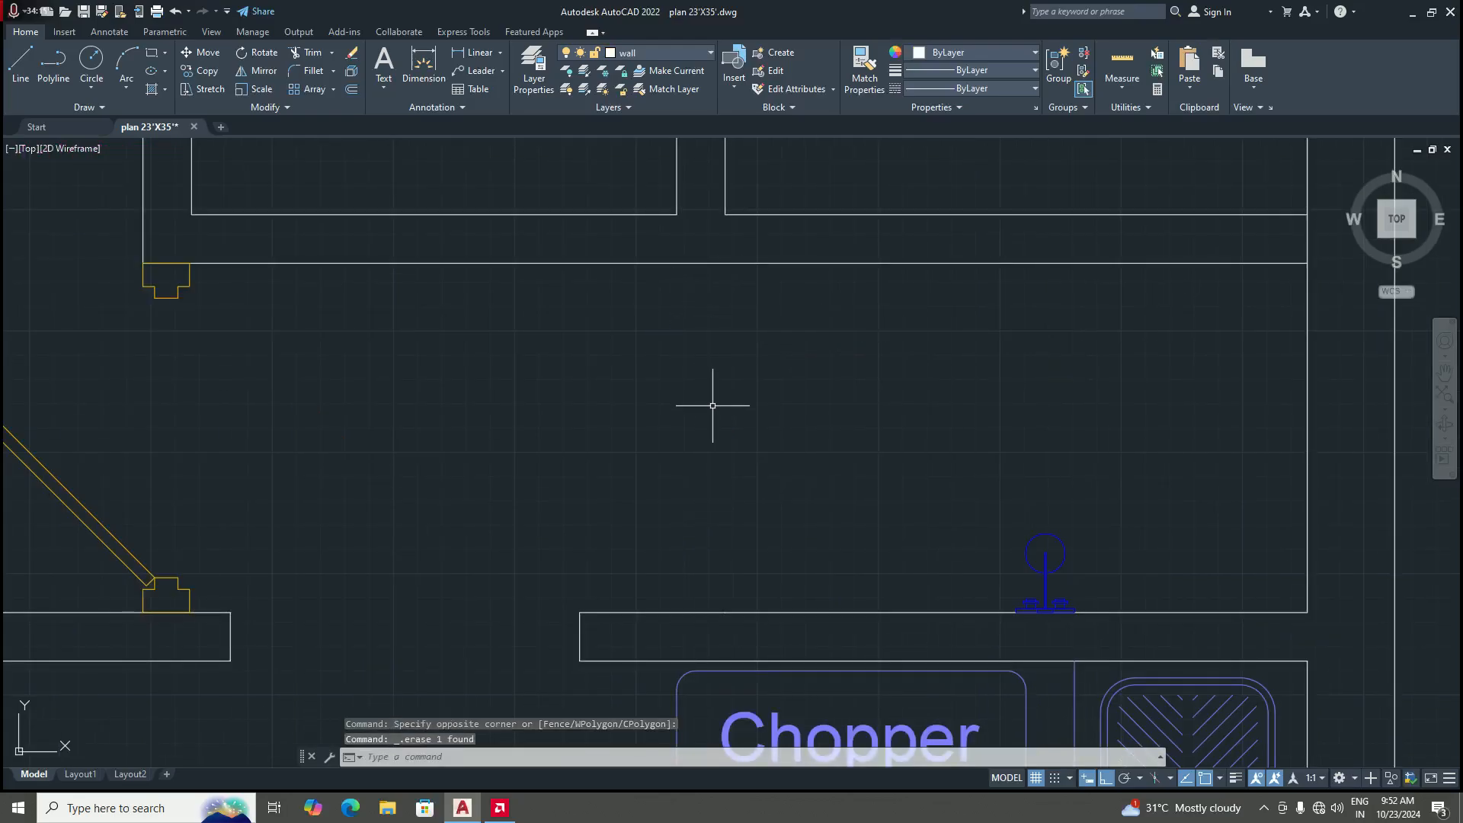
Step: Draw a line across the kitchen opening, joining the upper corners of the bedroom and kitchen wall ends
{"action": "scroll", "coordinate": [712, 406], "scroll_direction": "down", "scroll_amount": 5}
{"action": "scroll", "coordinate": [712, 385], "scroll_direction": "up", "scroll_amount": 4}
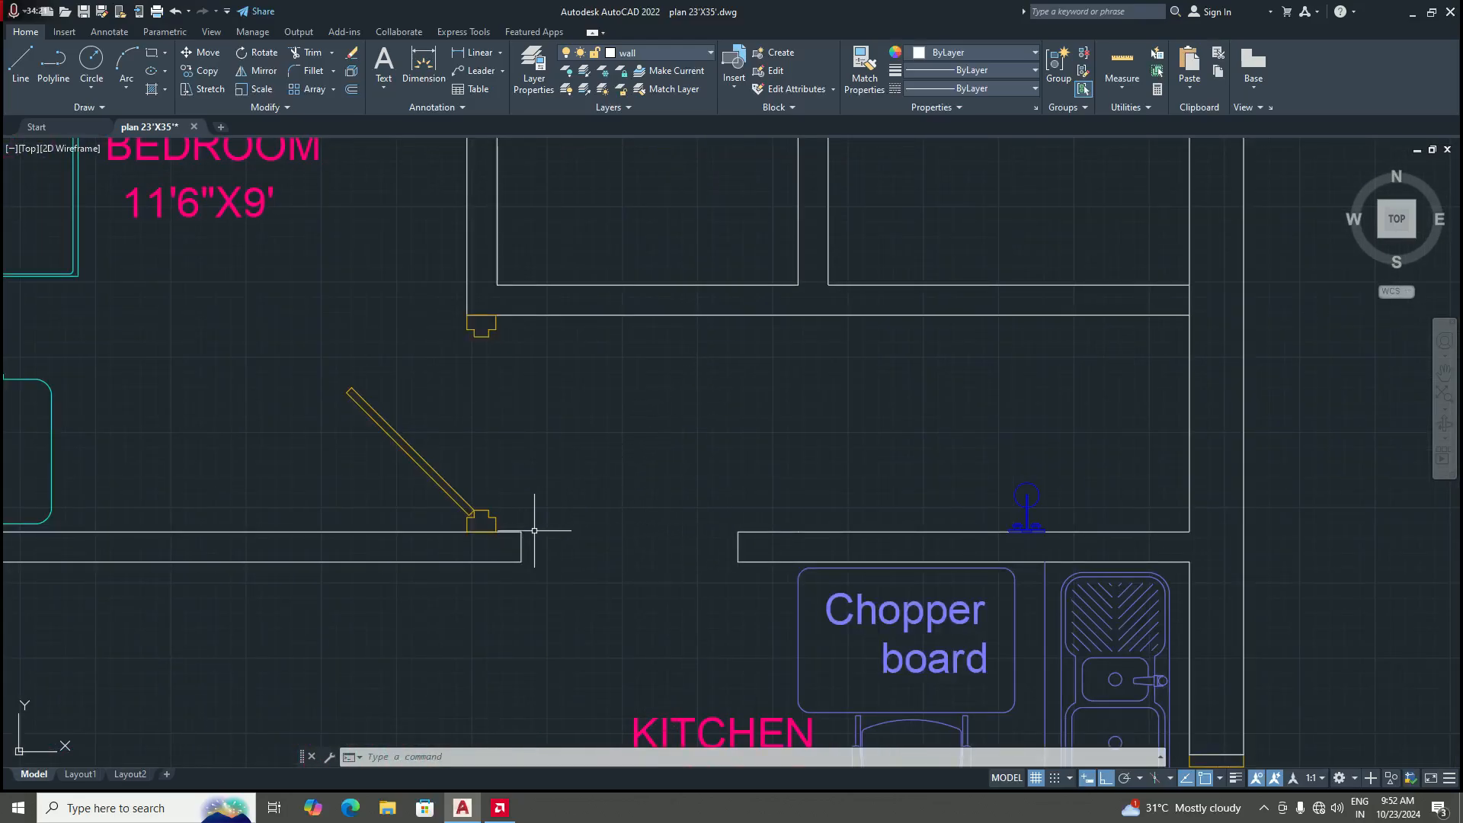
{"action": "scroll", "coordinate": [579, 511], "scroll_direction": "down", "scroll_amount": 6}
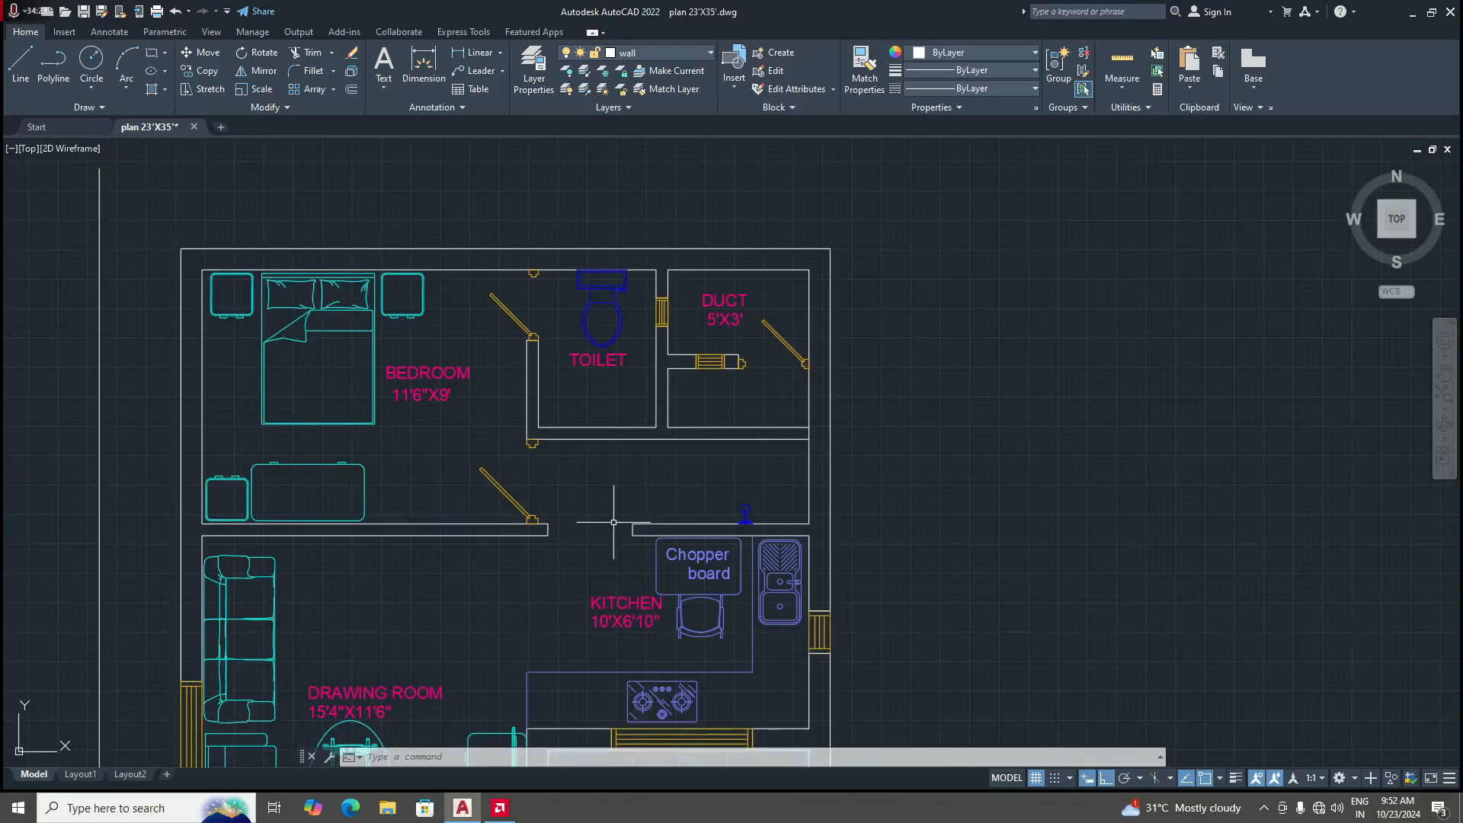
{"action": "scroll", "coordinate": [609, 526], "scroll_direction": "up", "scroll_amount": 4}
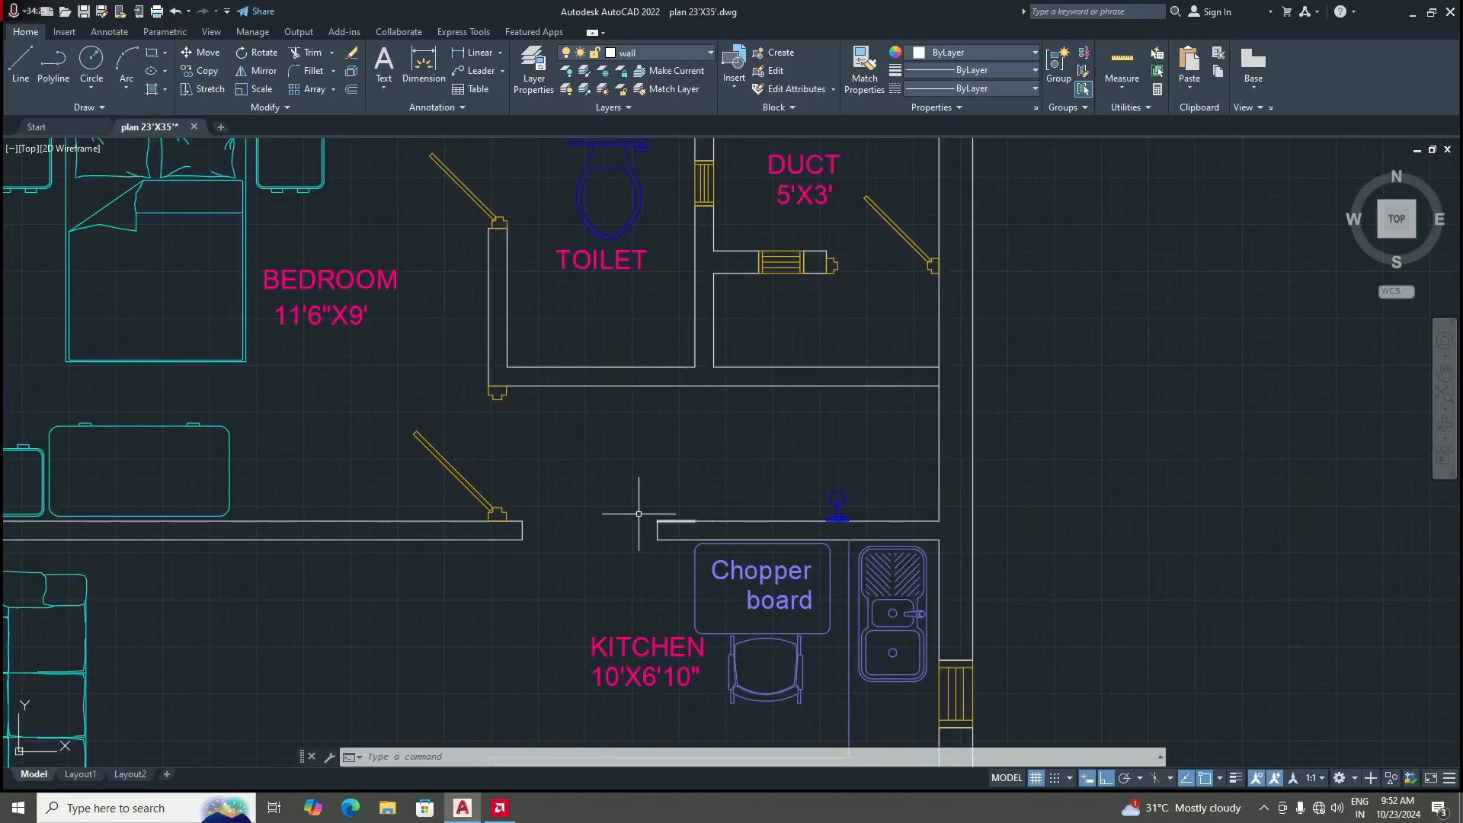
{"action": "left_click", "coordinate": [20, 68]}
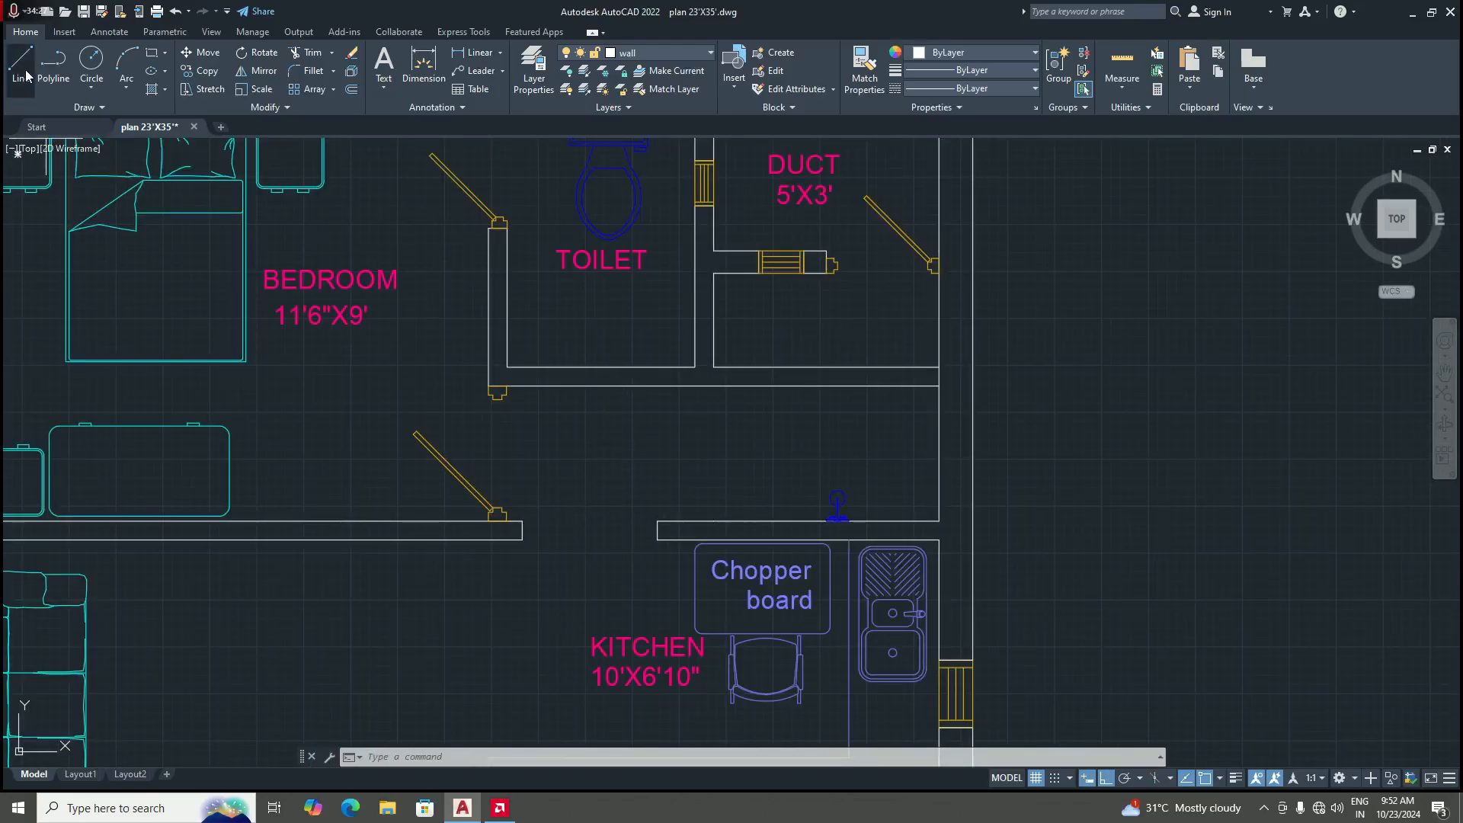
{"action": "scroll", "coordinate": [532, 538], "scroll_direction": "up", "scroll_amount": 6}
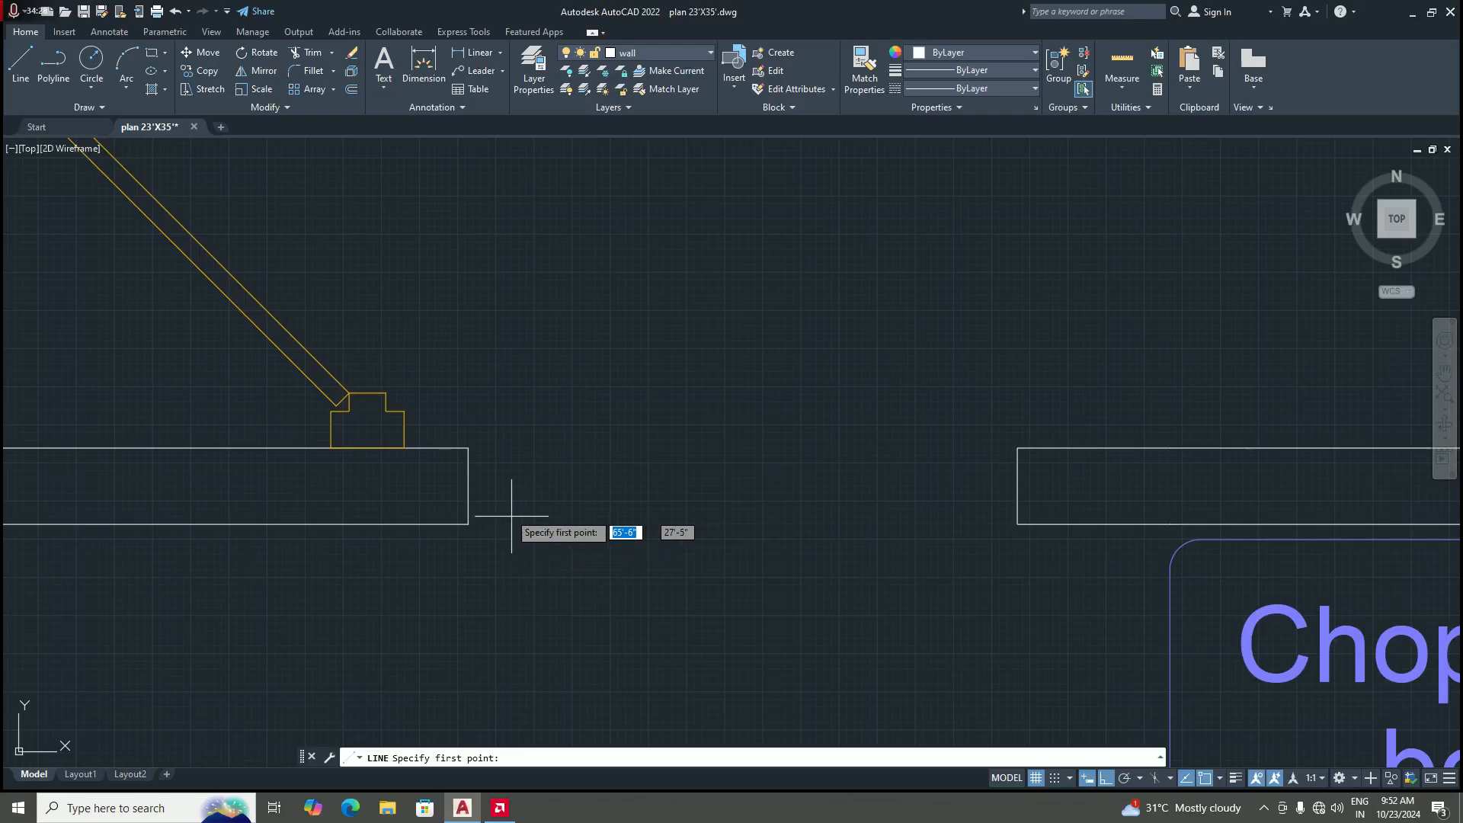
{"action": "left_click", "coordinate": [469, 448]}
{"action": "left_click", "coordinate": [1017, 448]}
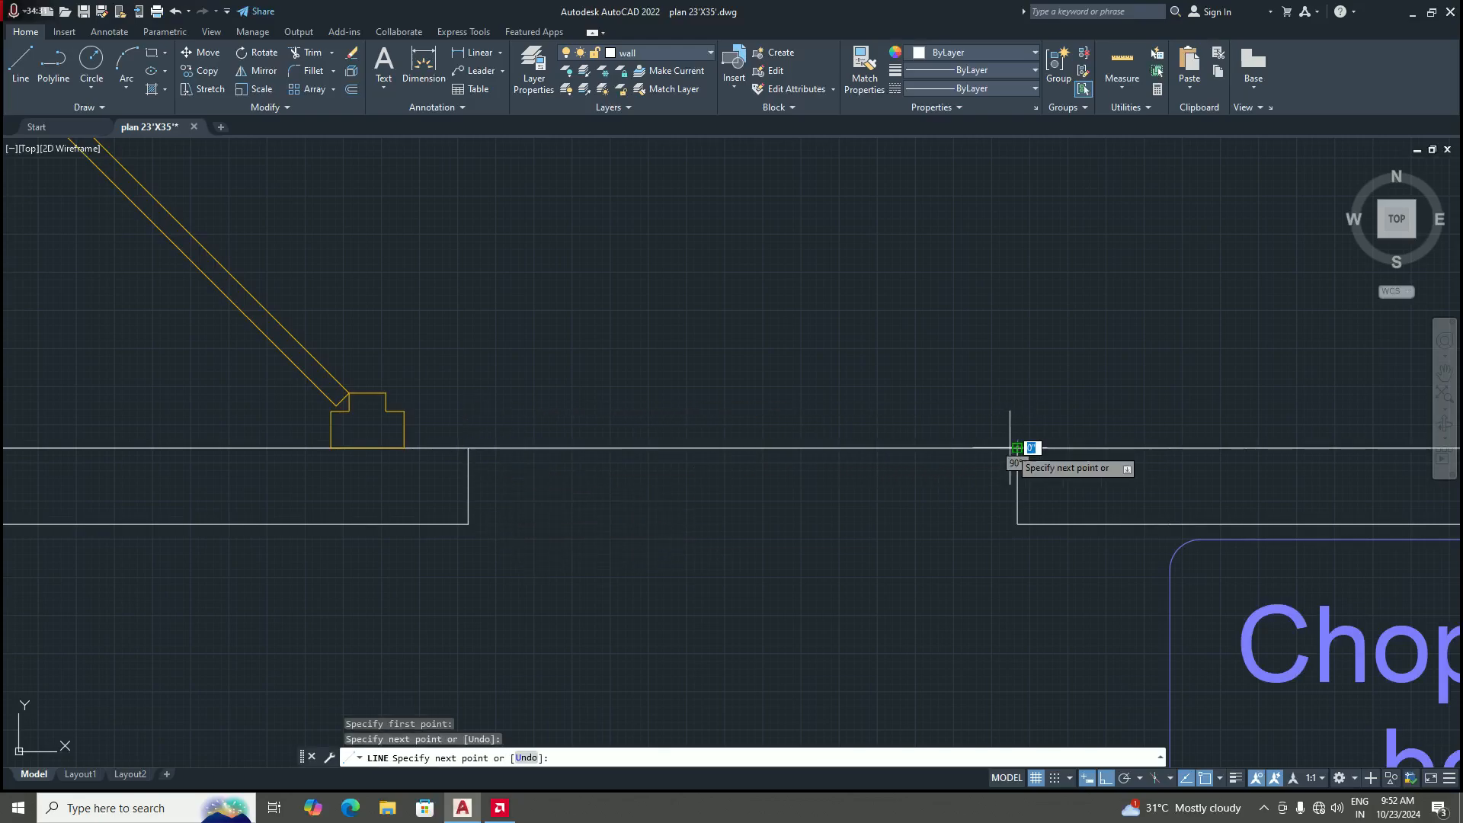
{"action": "scroll", "coordinate": [762, 510], "scroll_direction": "down", "scroll_amount": 4}
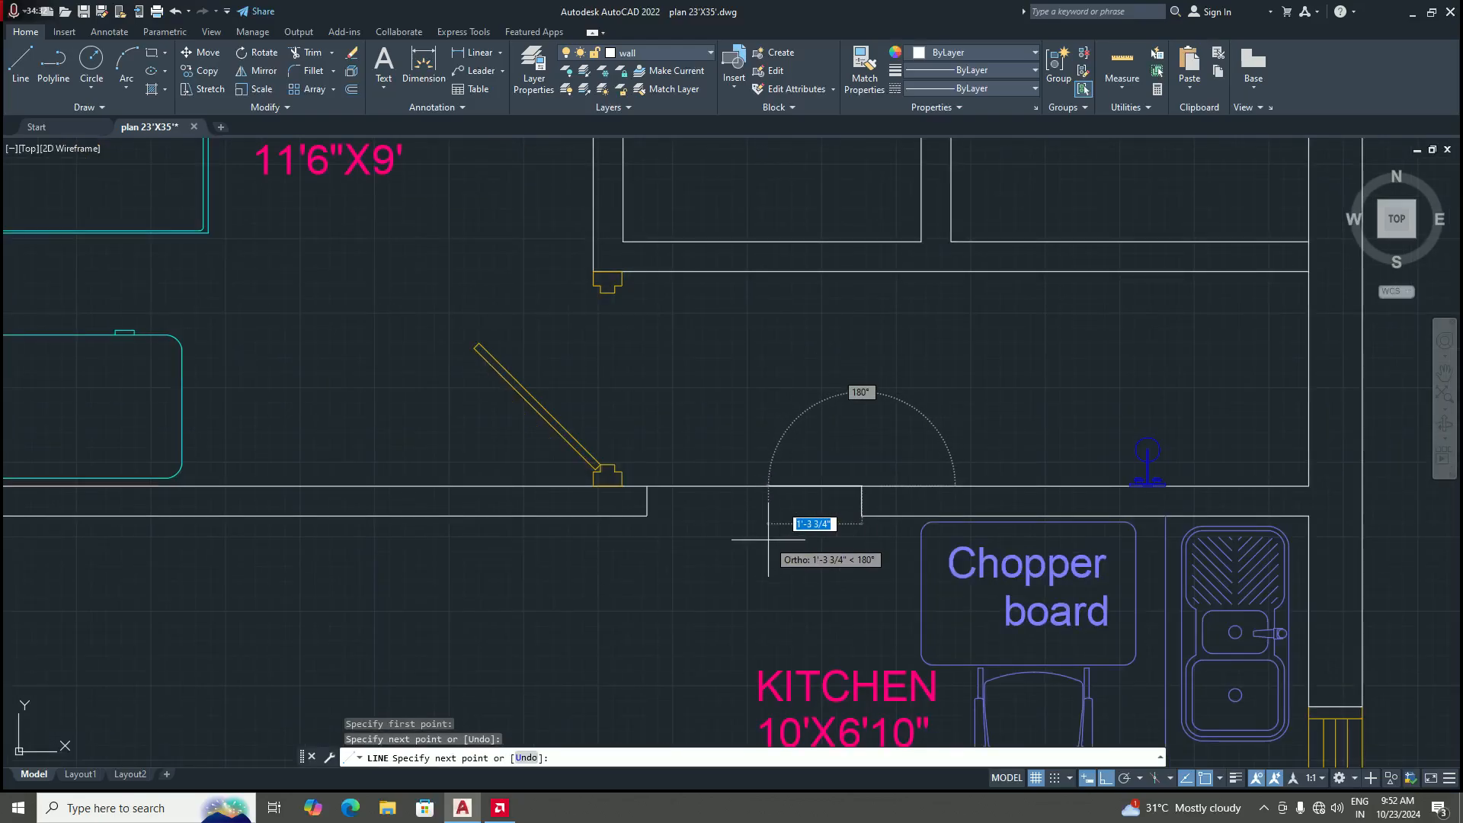
{"action": "key", "text": "Return"}
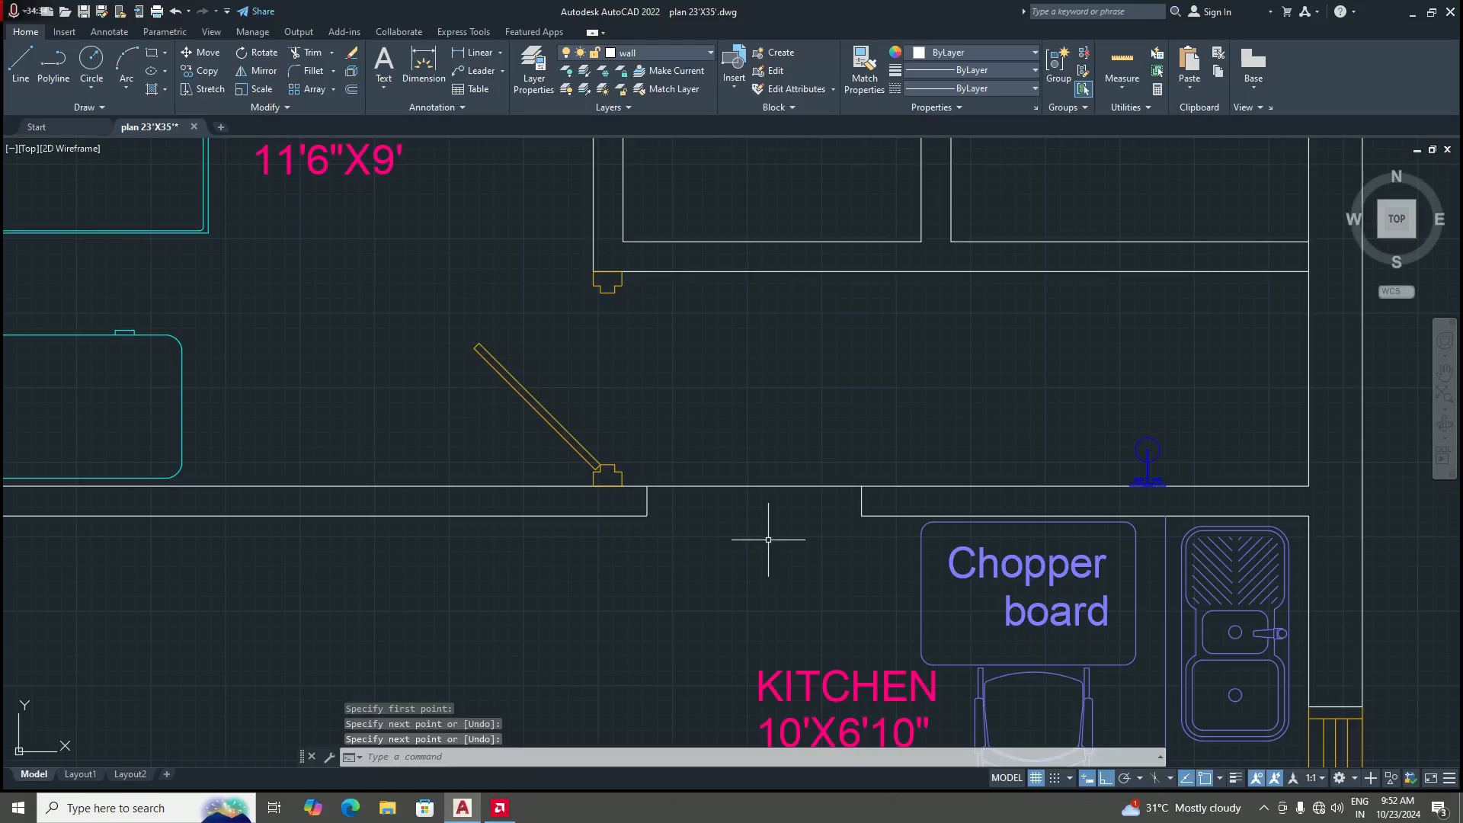
Step: Mirror the bedroom door and its jambs about a vertical line through the midpoint of the kitchen opening, keeping the original
{"action": "scroll", "coordinate": [768, 539], "scroll_direction": "down", "scroll_amount": 5}
{"action": "scroll", "coordinate": [582, 523], "scroll_direction": "up", "scroll_amount": 4}
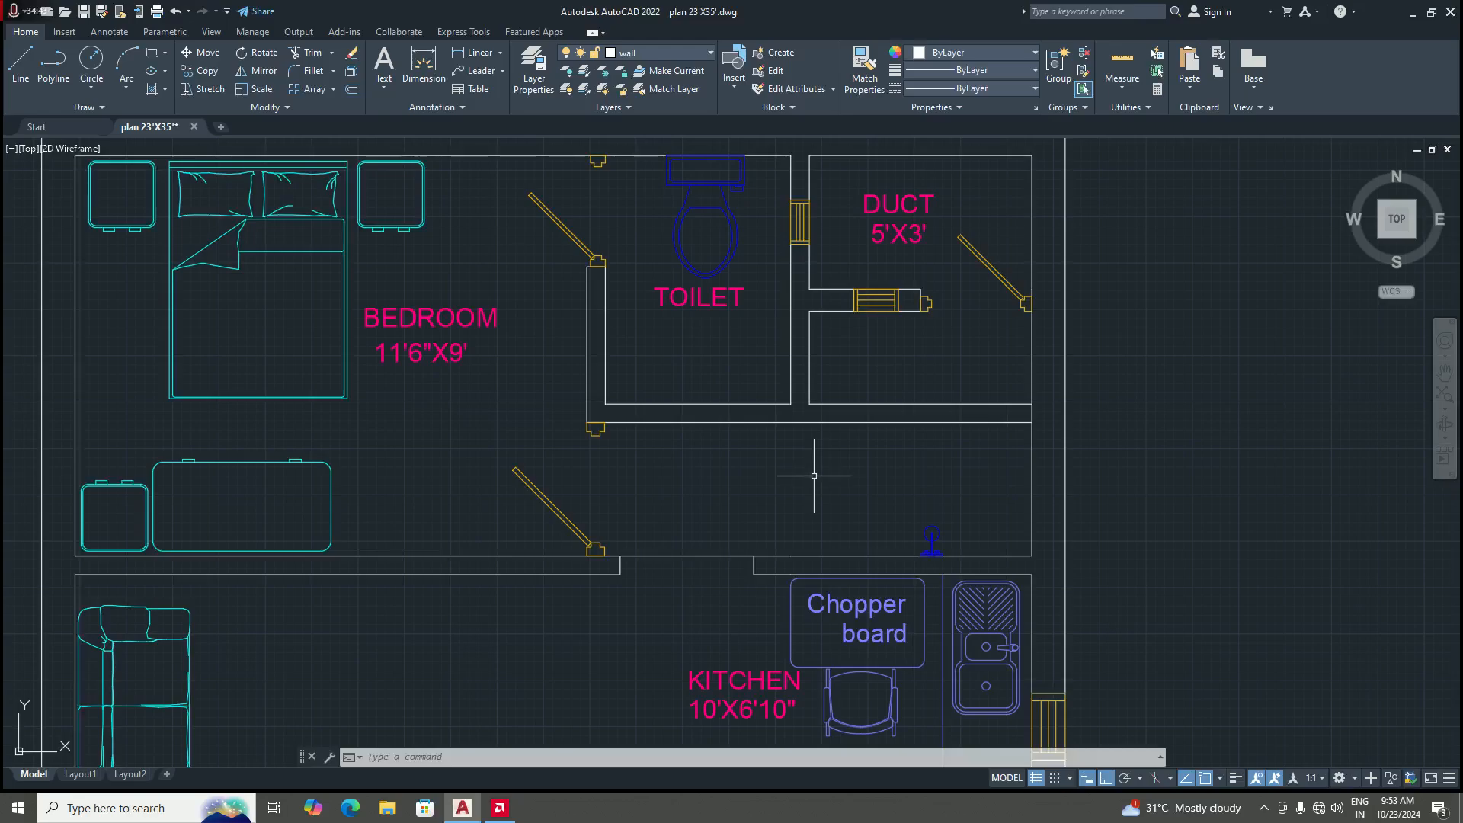
{"action": "scroll", "coordinate": [811, 488], "scroll_direction": "up", "scroll_amount": 2}
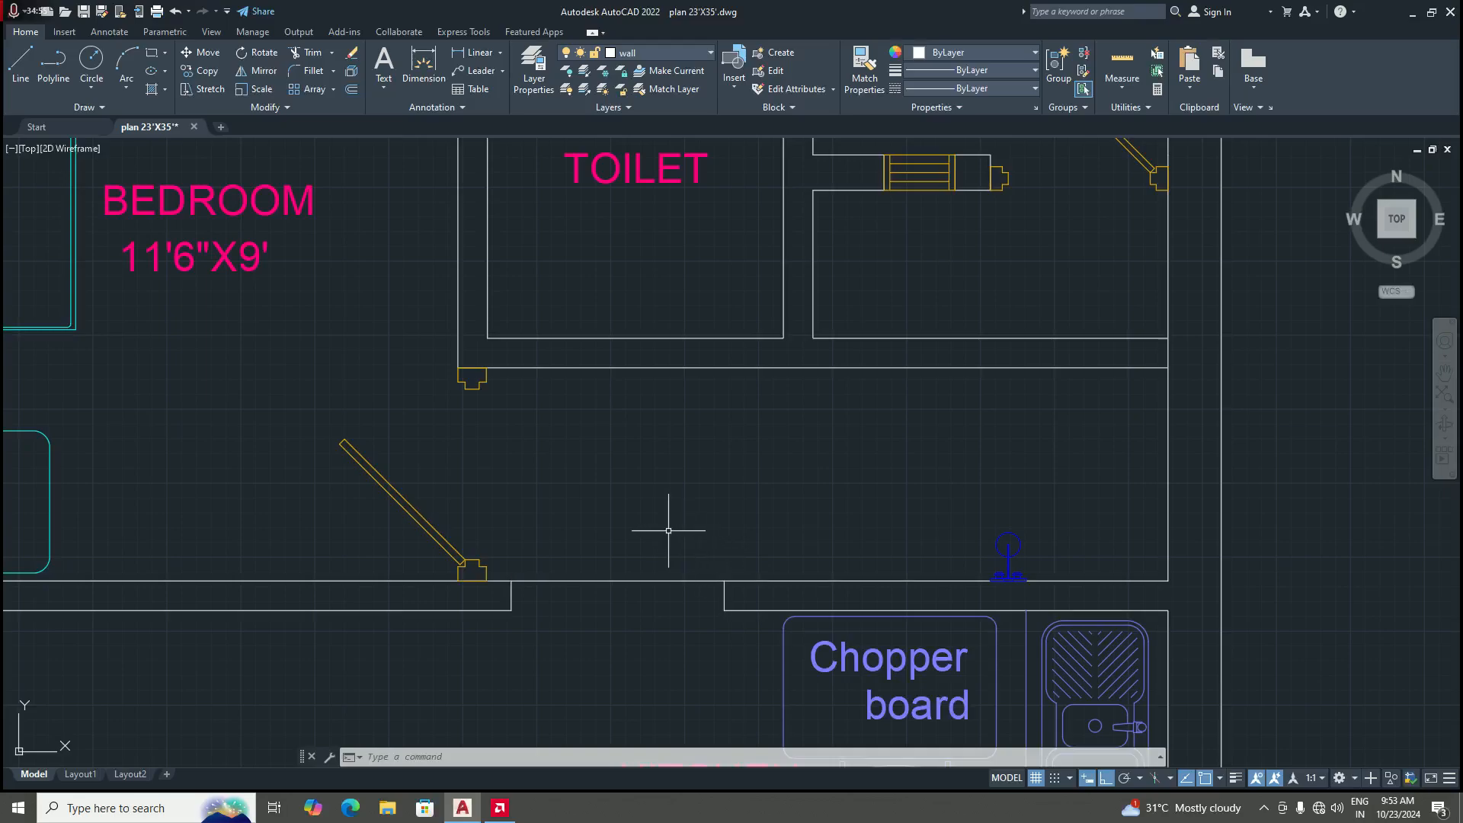
{"action": "type", "text": "Mi"}
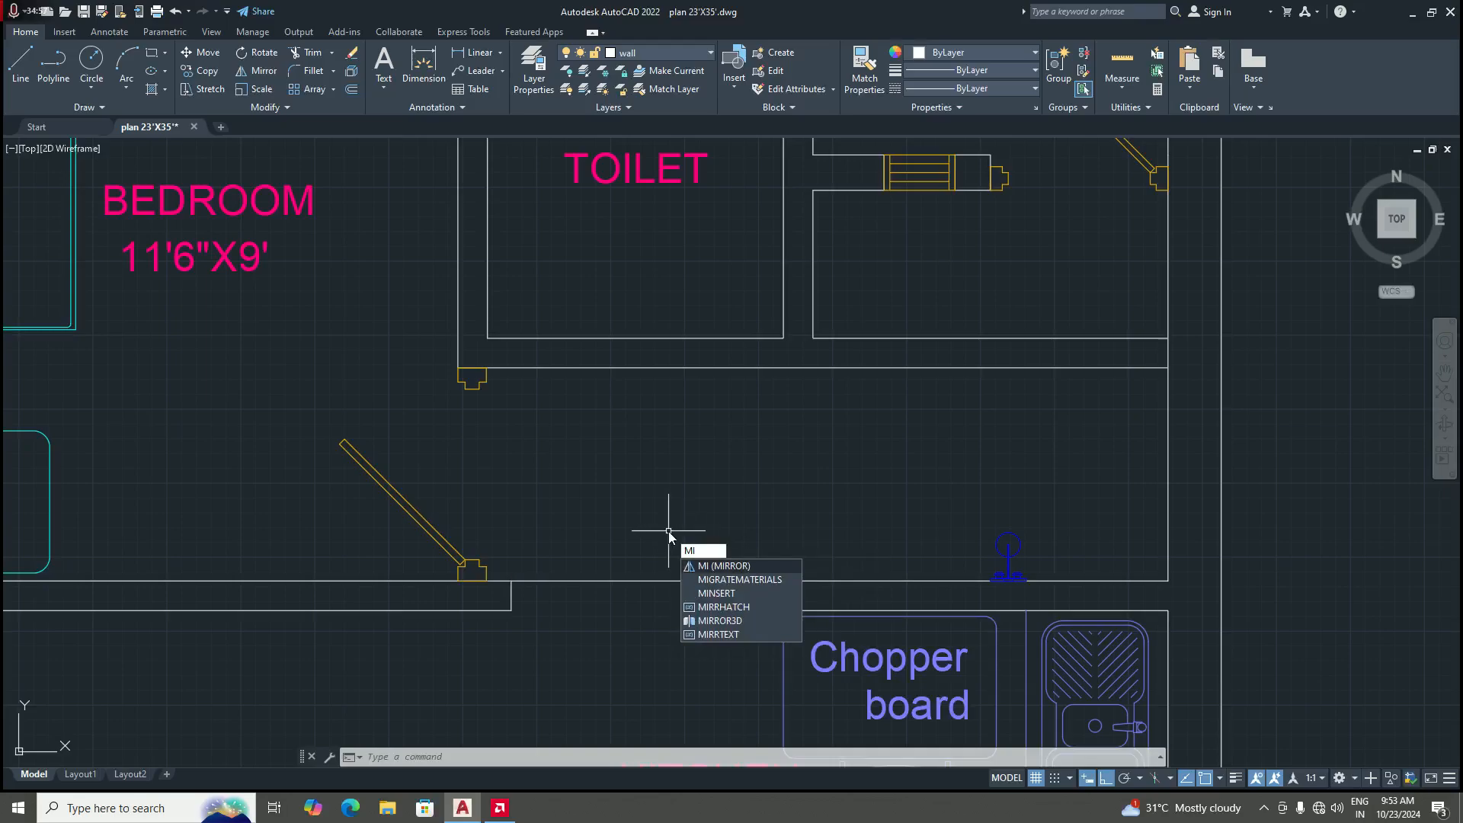
{"action": "key", "text": "Return"}
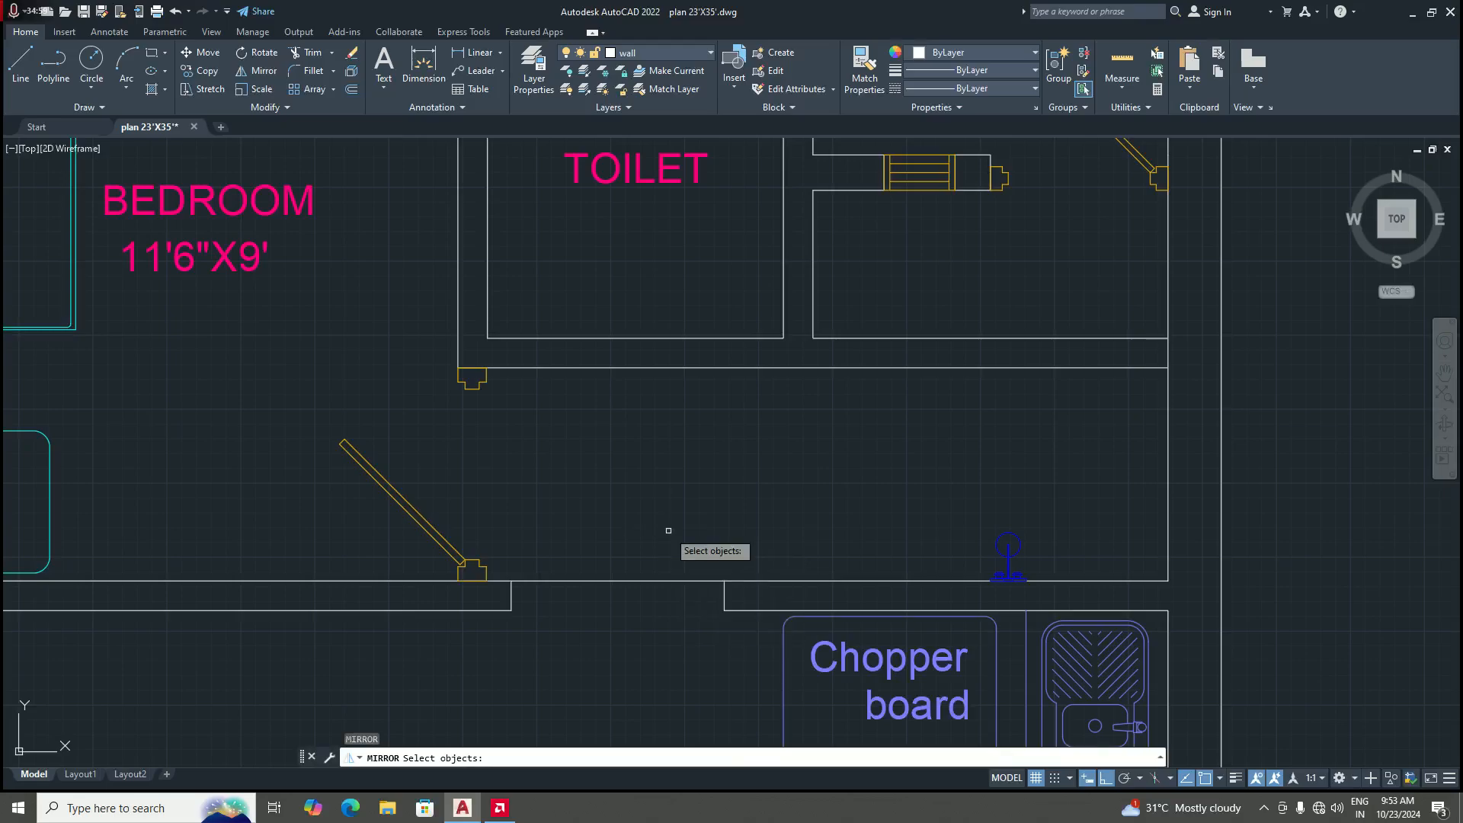
{"action": "scroll", "coordinate": [466, 523], "scroll_direction": "up", "scroll_amount": 2}
{"action": "left_click", "coordinate": [428, 547]}
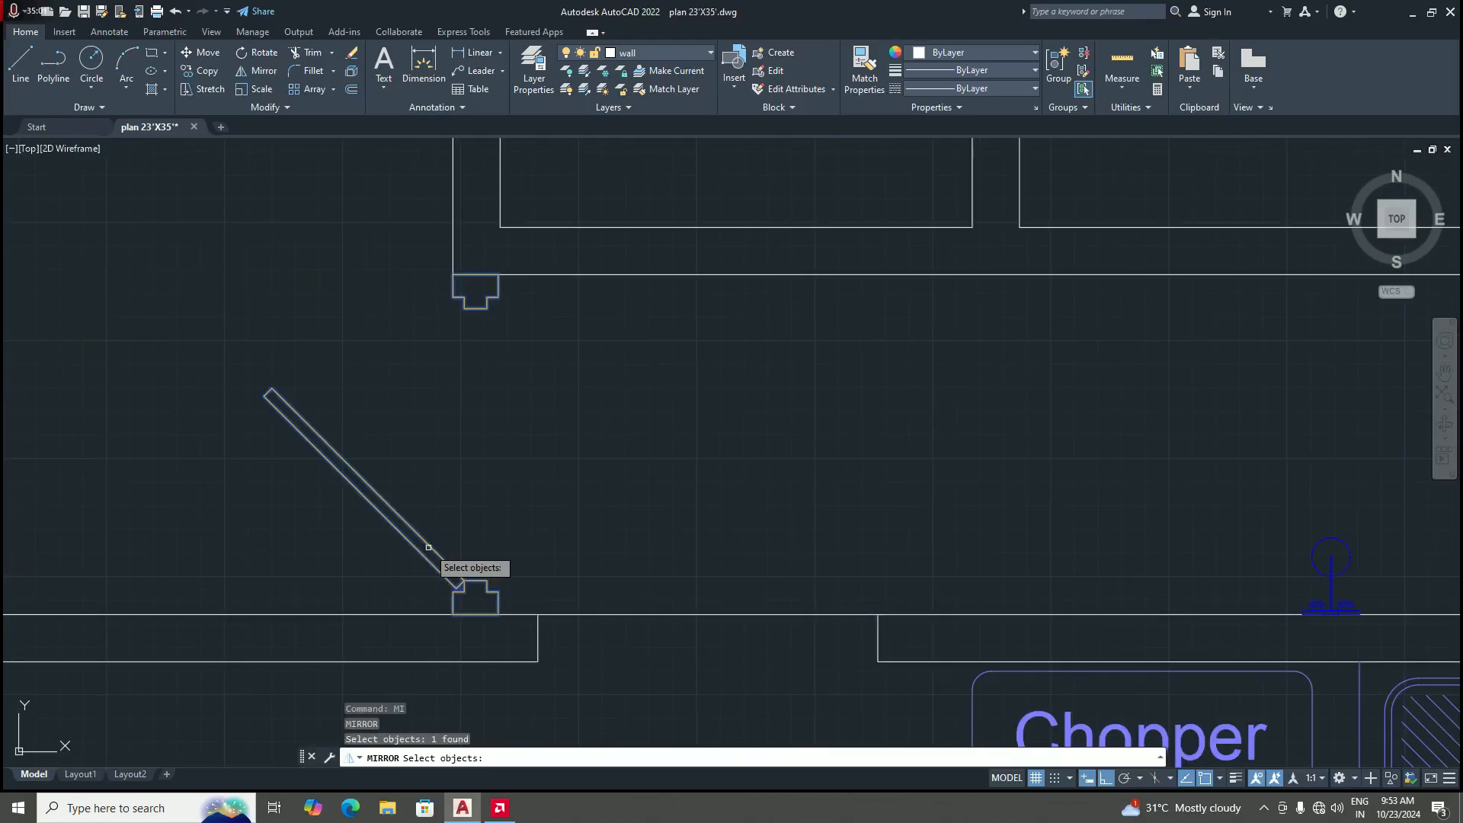
{"action": "key", "text": "Return"}
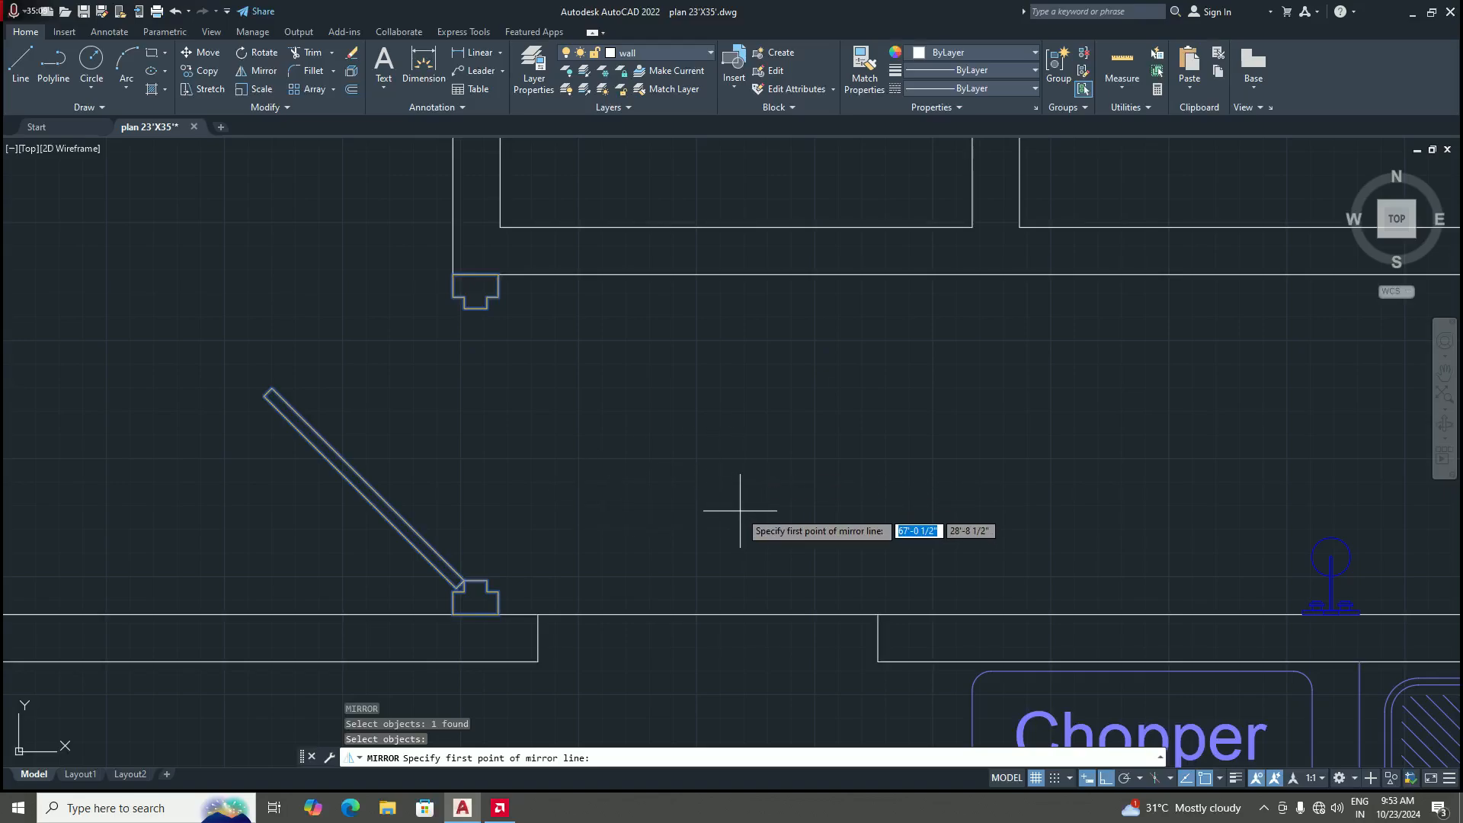
{"action": "left_click", "coordinate": [708, 615]}
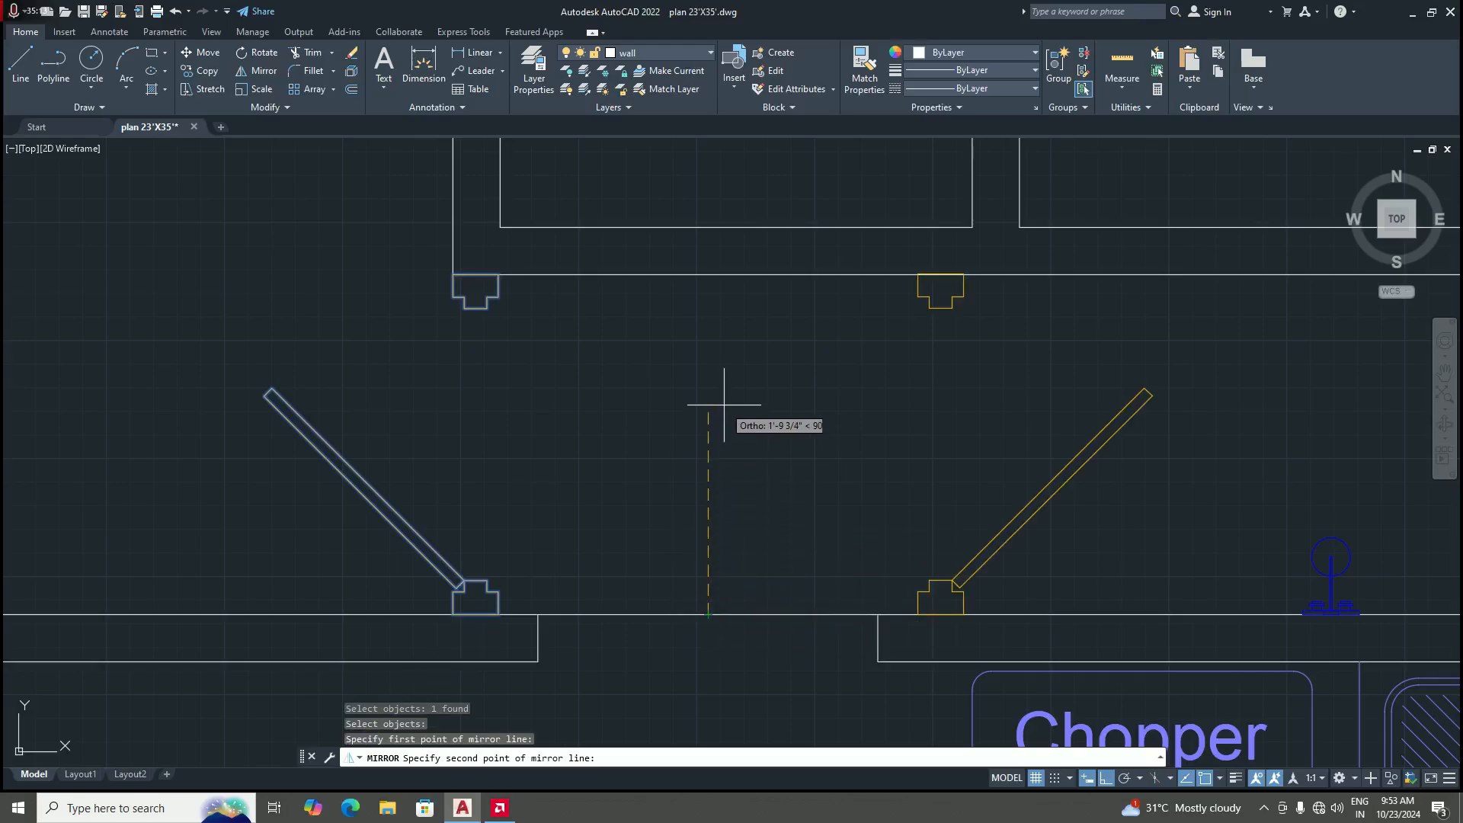
{"action": "scroll", "coordinate": [686, 336], "scroll_direction": "down", "scroll_amount": 3}
{"action": "scroll", "coordinate": [704, 311], "scroll_direction": "up", "scroll_amount": 5}
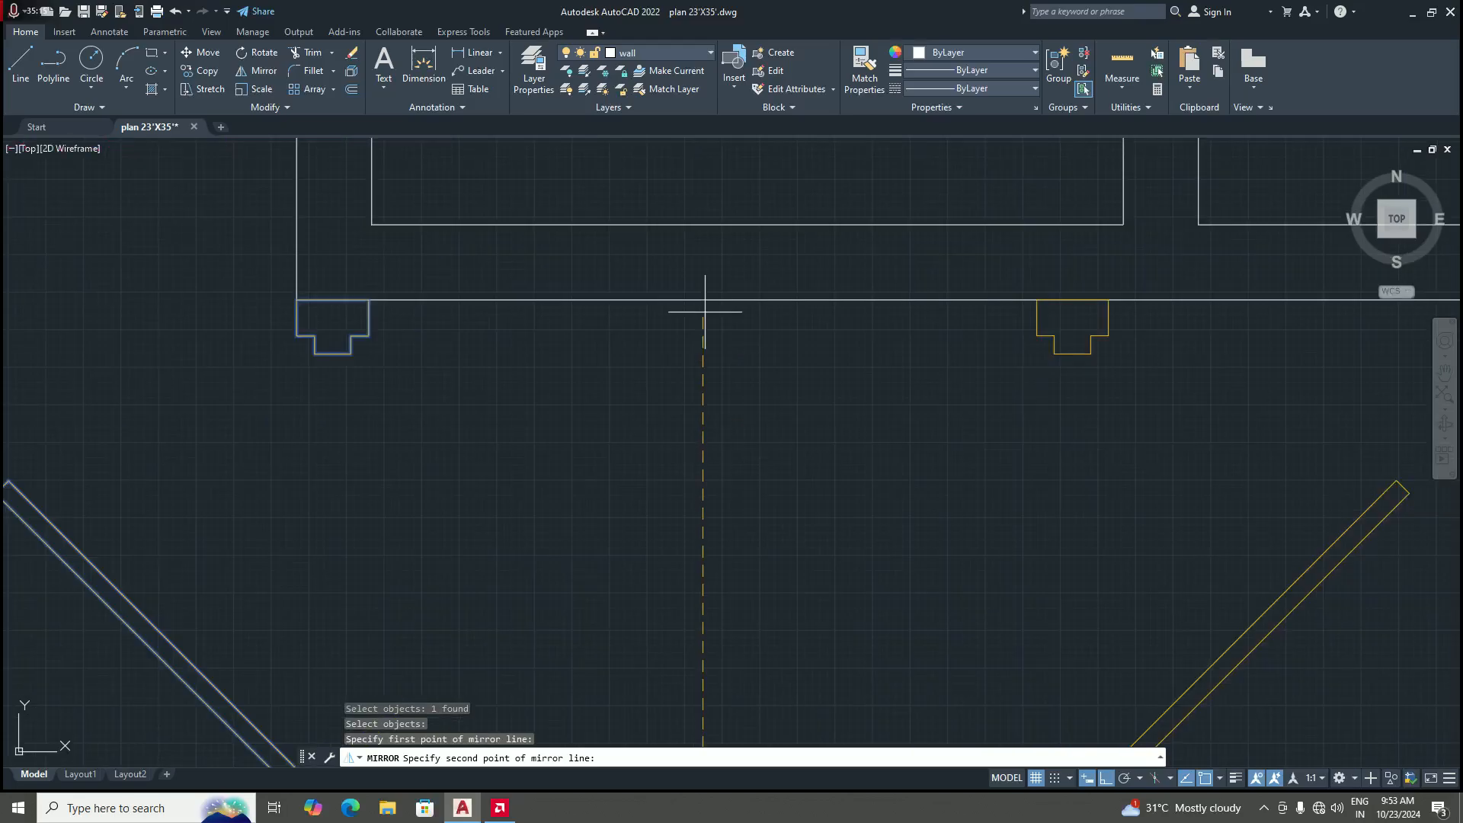
{"action": "scroll", "coordinate": [686, 336], "scroll_direction": "down", "scroll_amount": 3}
{"action": "scroll", "coordinate": [692, 407], "scroll_direction": "up", "scroll_amount": 2}
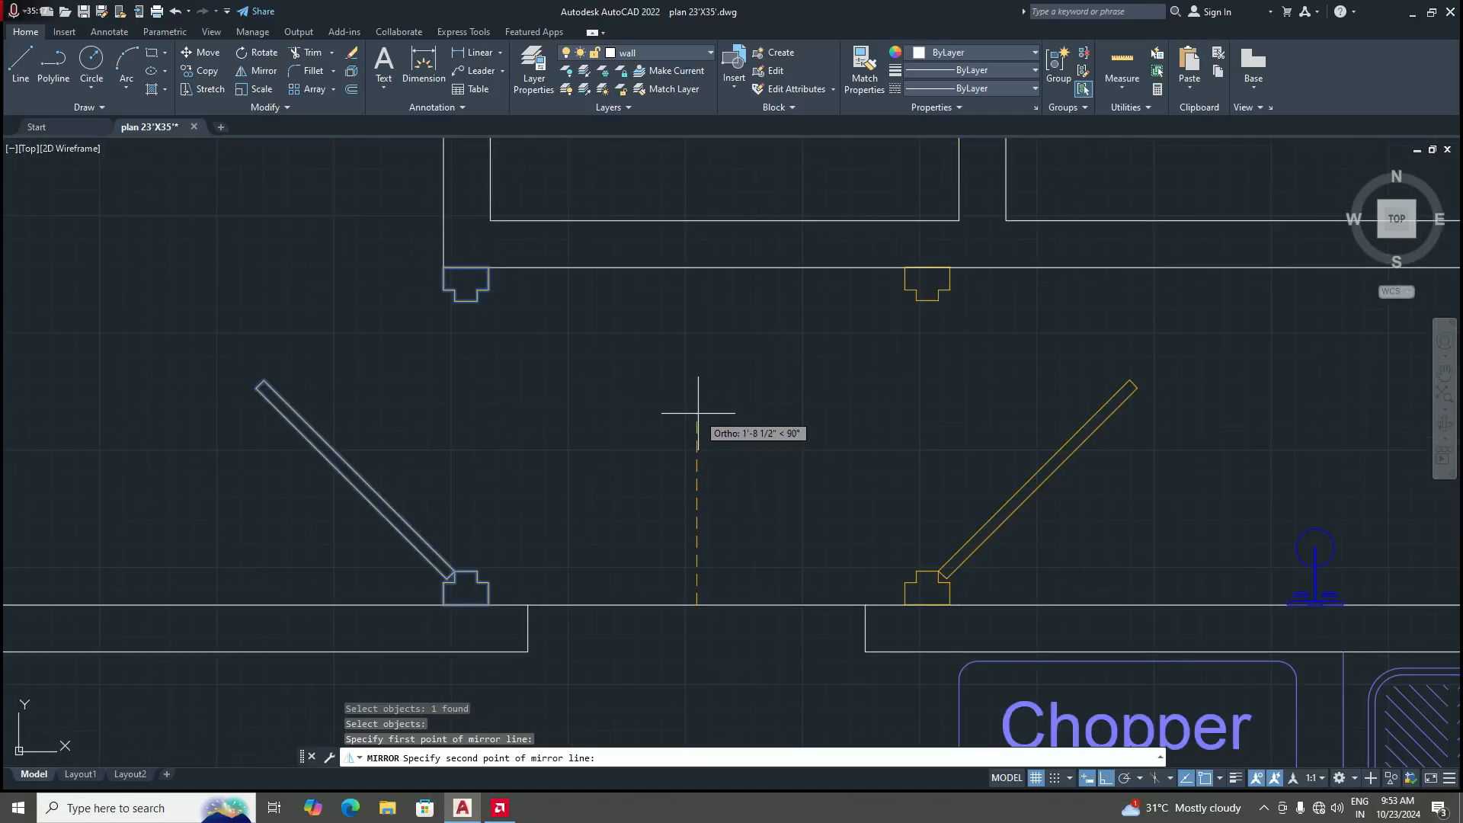
{"action": "left_click", "coordinate": [698, 414]}
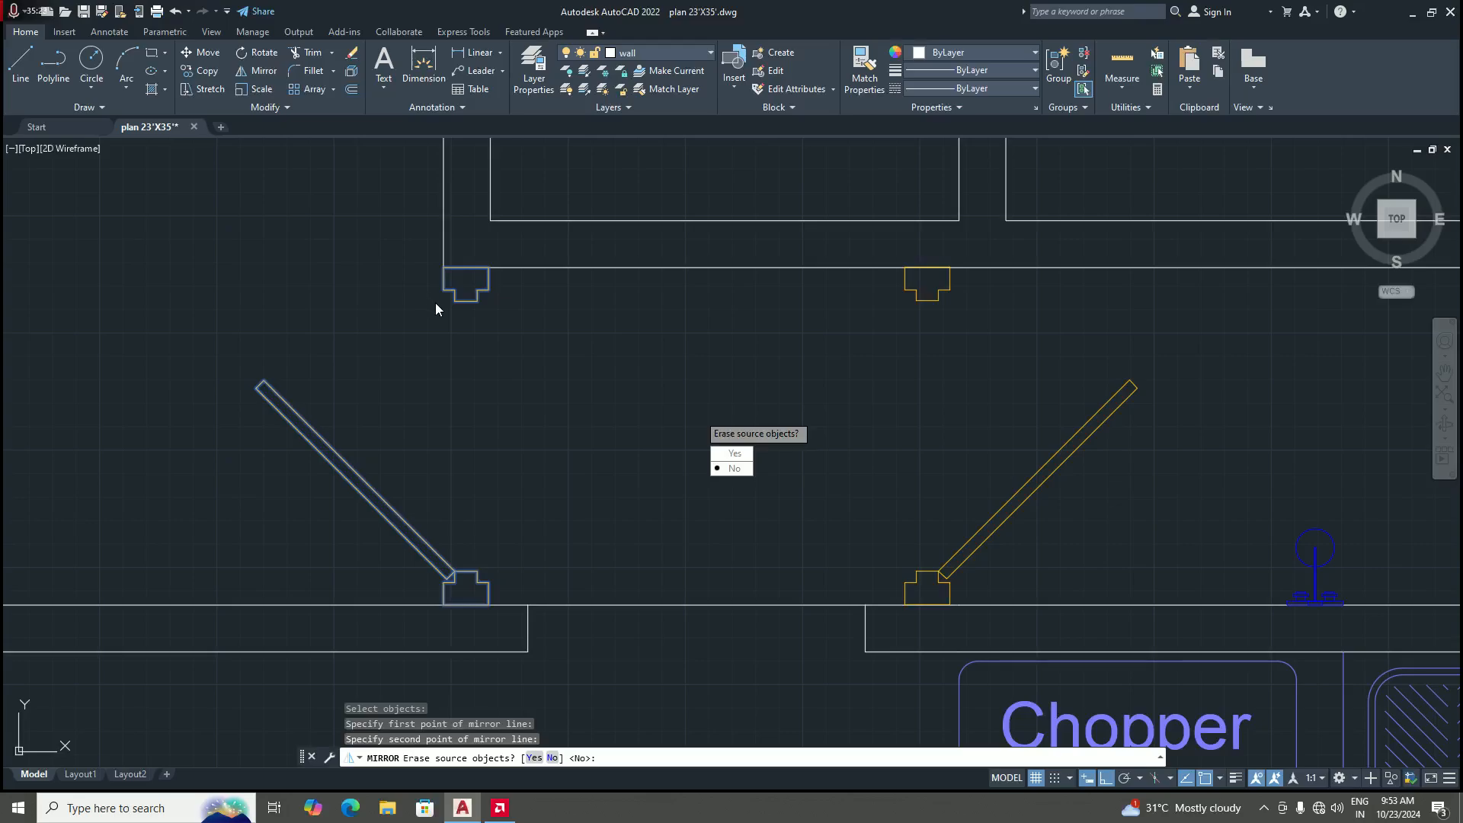
{"action": "type", "text": "n"}
{"action": "key", "text": "Return"}
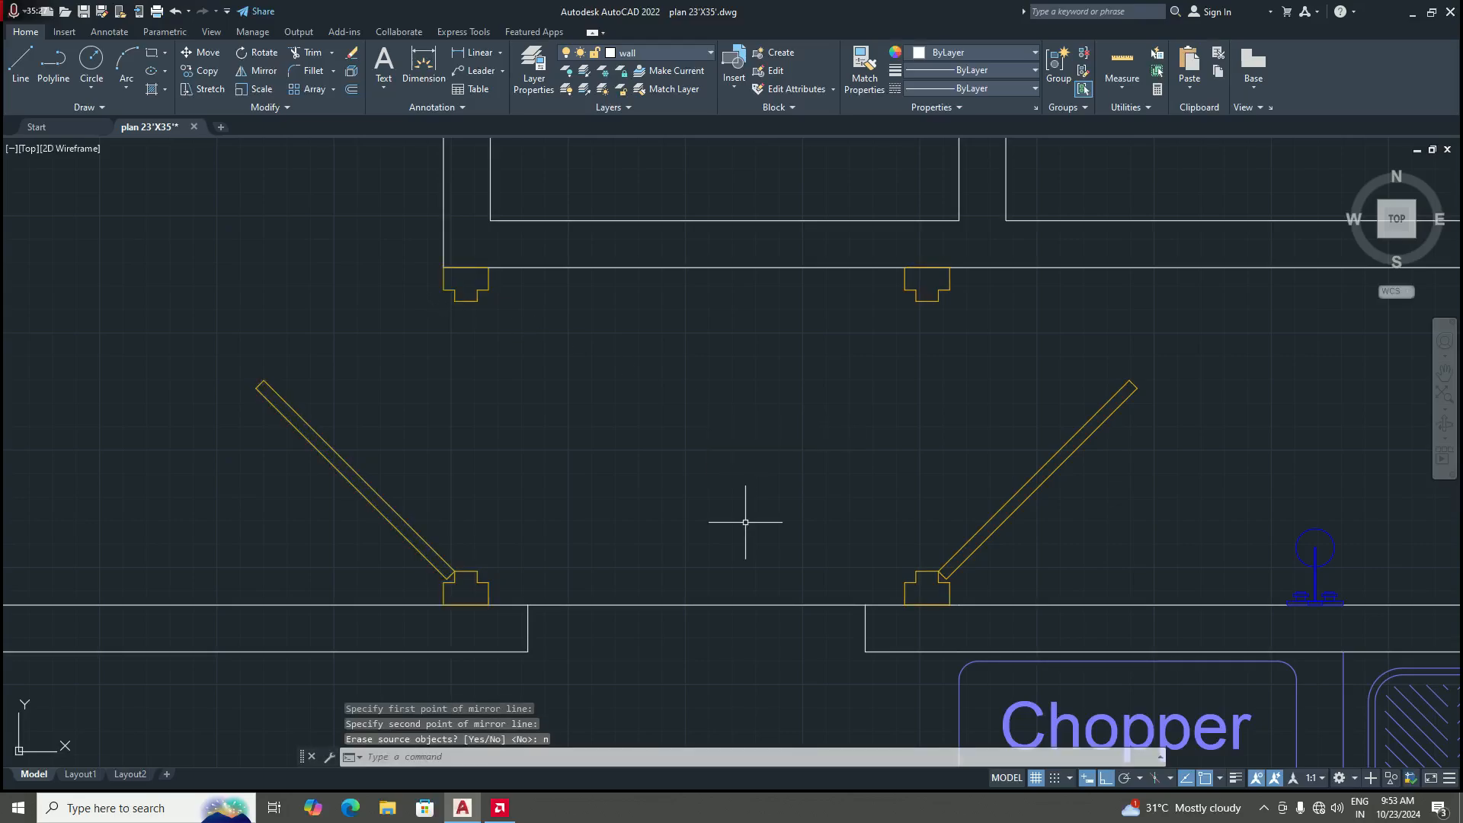
Step: Delete the line drawn across the kitchen opening between the two wall ends
{"action": "scroll", "coordinate": [746, 522], "scroll_direction": "down", "scroll_amount": 5}
{"action": "scroll", "coordinate": [761, 506], "scroll_direction": "up", "scroll_amount": 8}
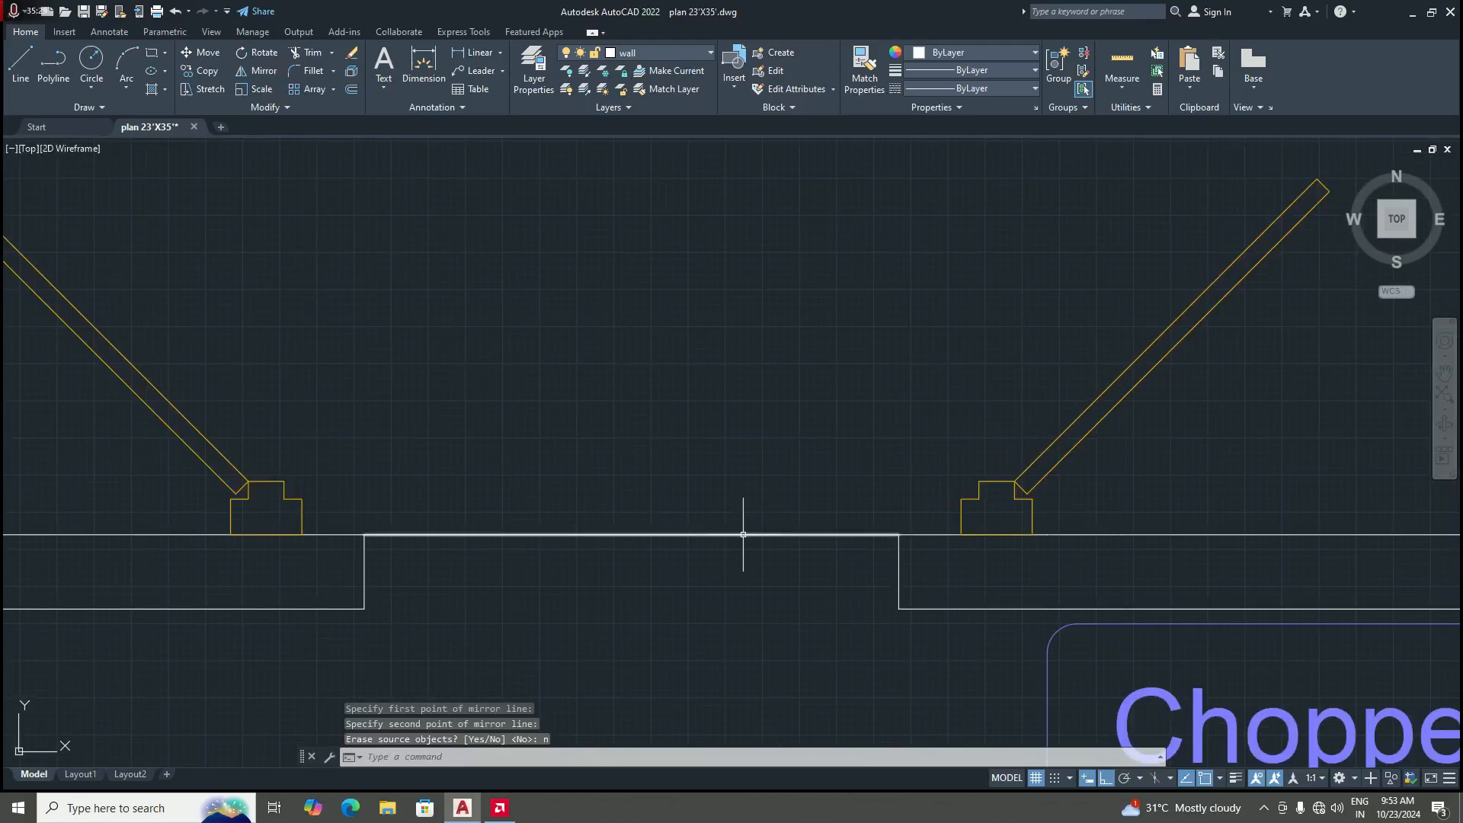
{"action": "left_click", "coordinate": [743, 534]}
{"action": "key", "text": "Delete"}
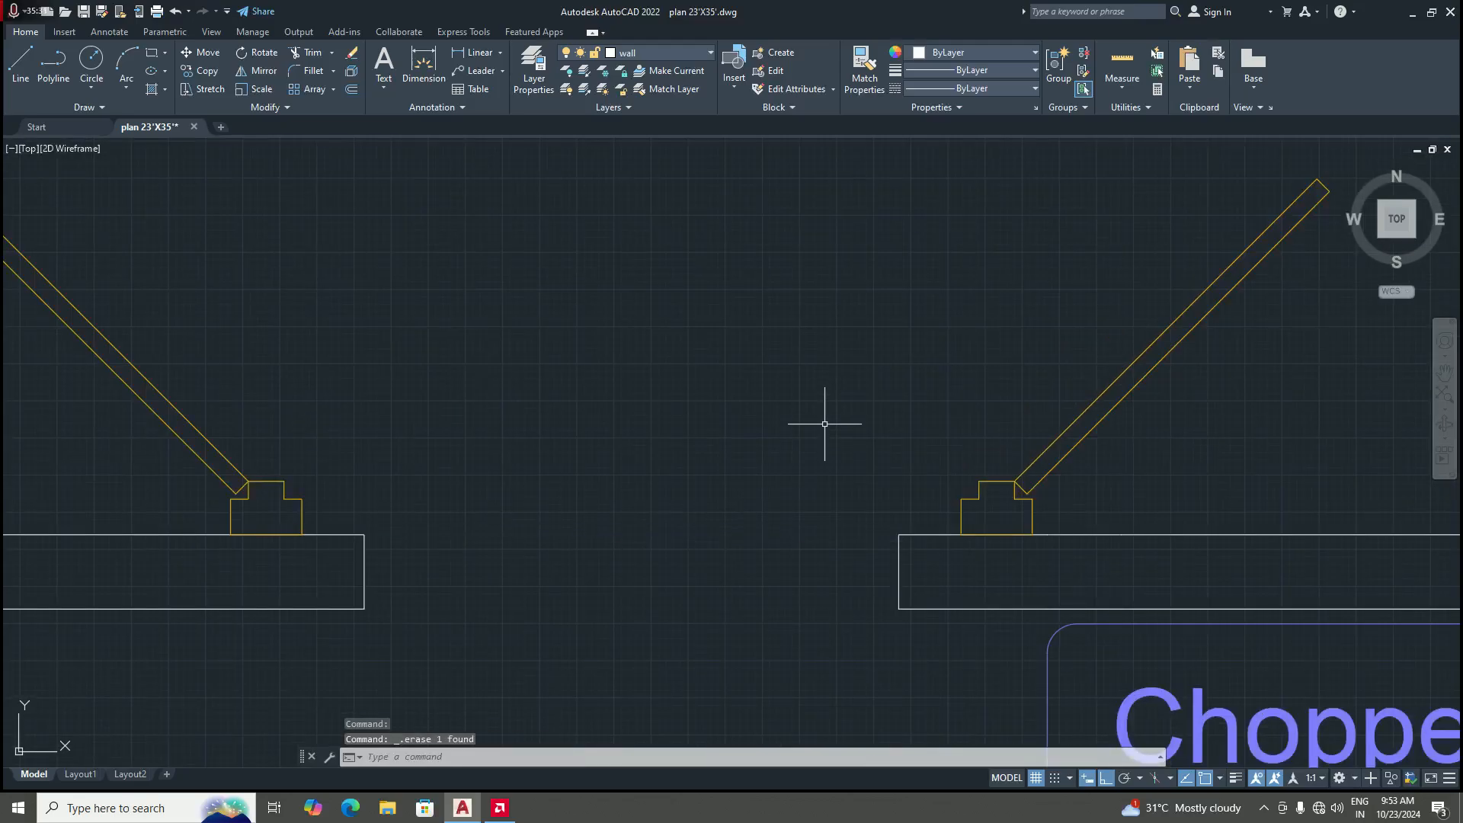
Step: Move the mirrored door from its lower jamb's outer bottom corner to the upper corner of the kitchen wall end by the chopper board
{"action": "scroll", "coordinate": [825, 424], "scroll_direction": "down", "scroll_amount": 5}
{"action": "scroll", "coordinate": [856, 408], "scroll_direction": "up", "scroll_amount": 2}
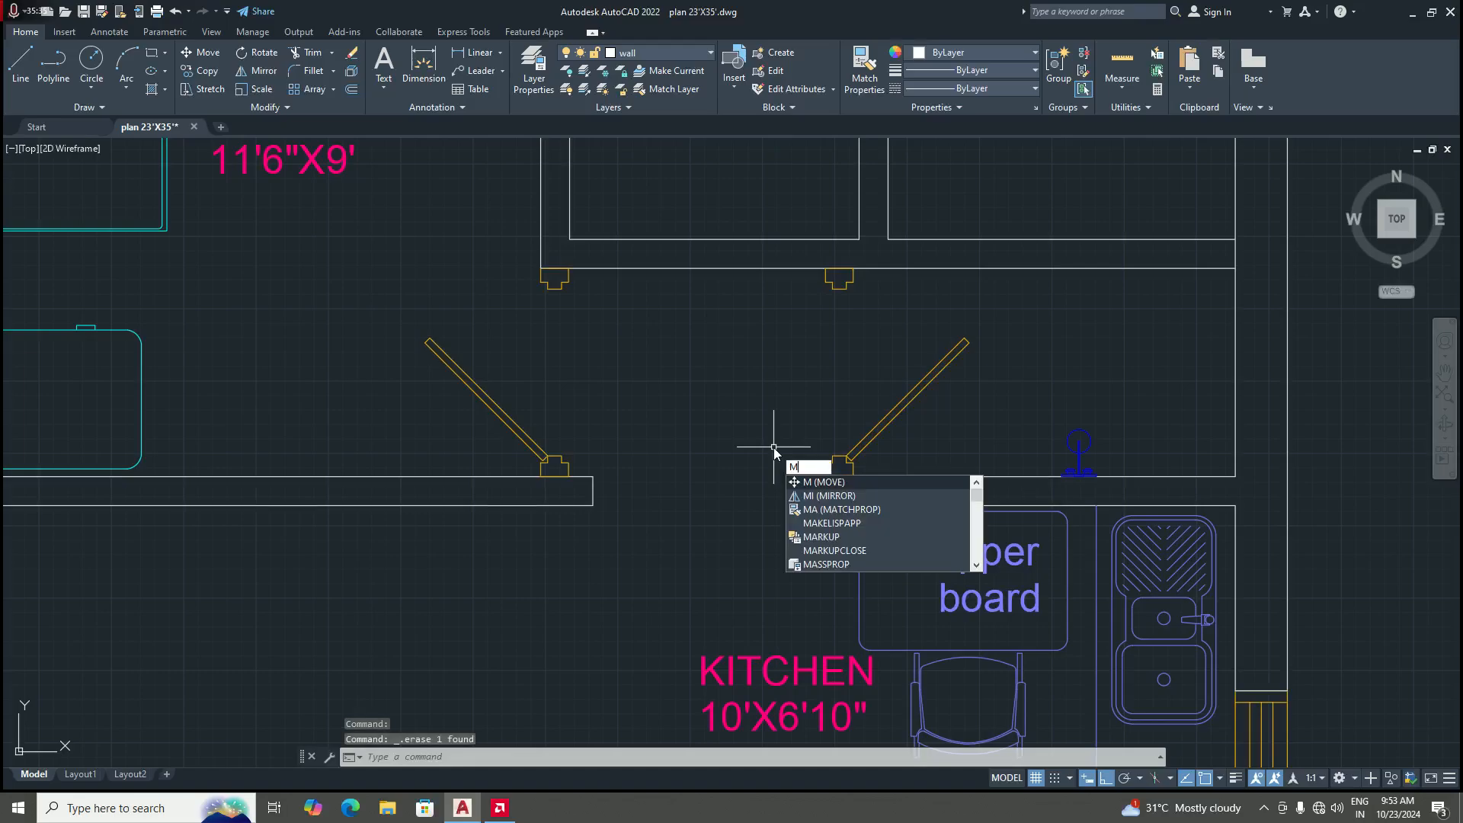
{"action": "key", "text": "Return"}
{"action": "left_click", "coordinate": [846, 456]}
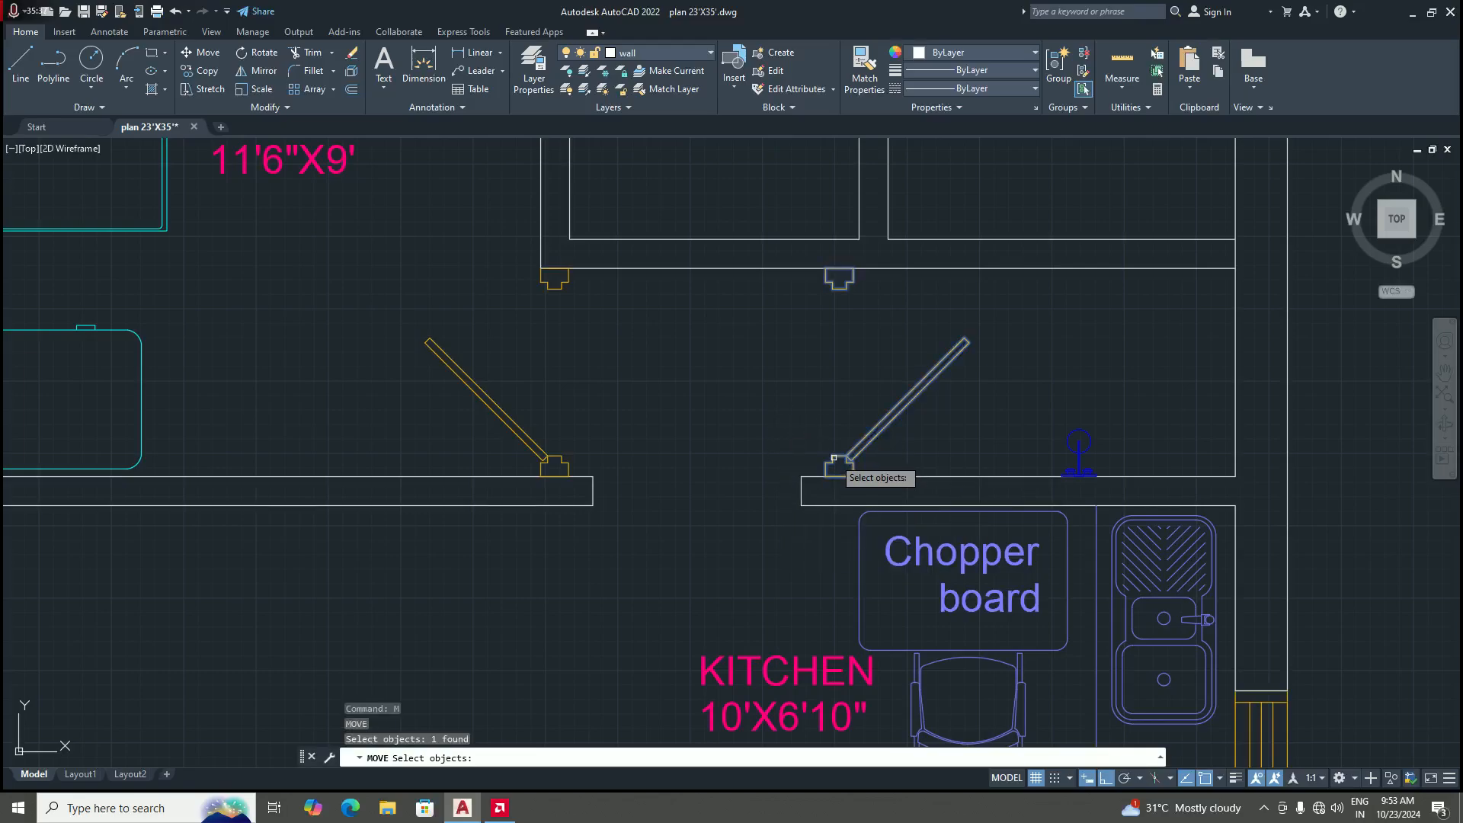
{"action": "key", "text": "Return"}
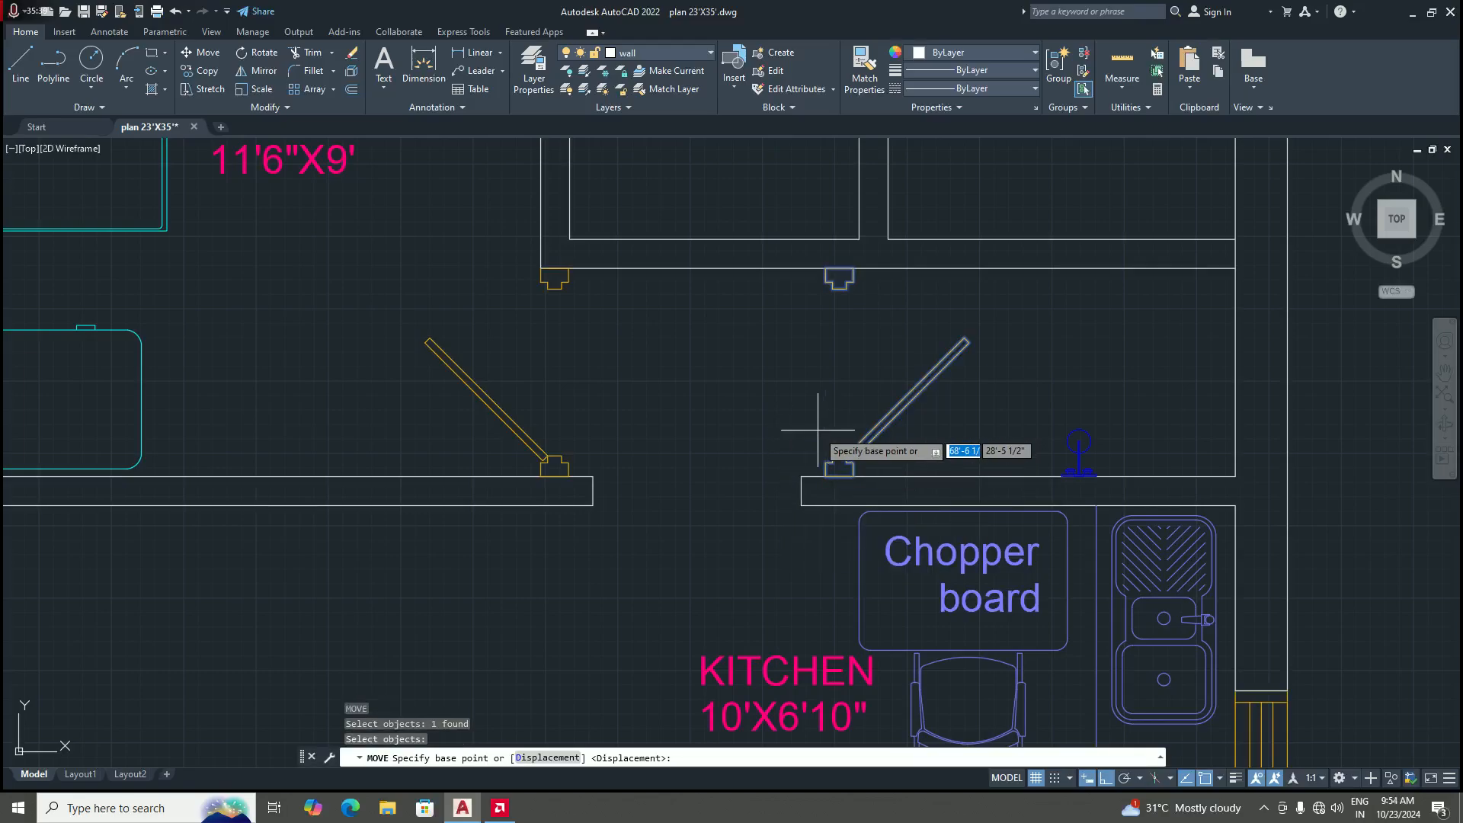
{"action": "scroll", "coordinate": [812, 457], "scroll_direction": "up", "scroll_amount": 4}
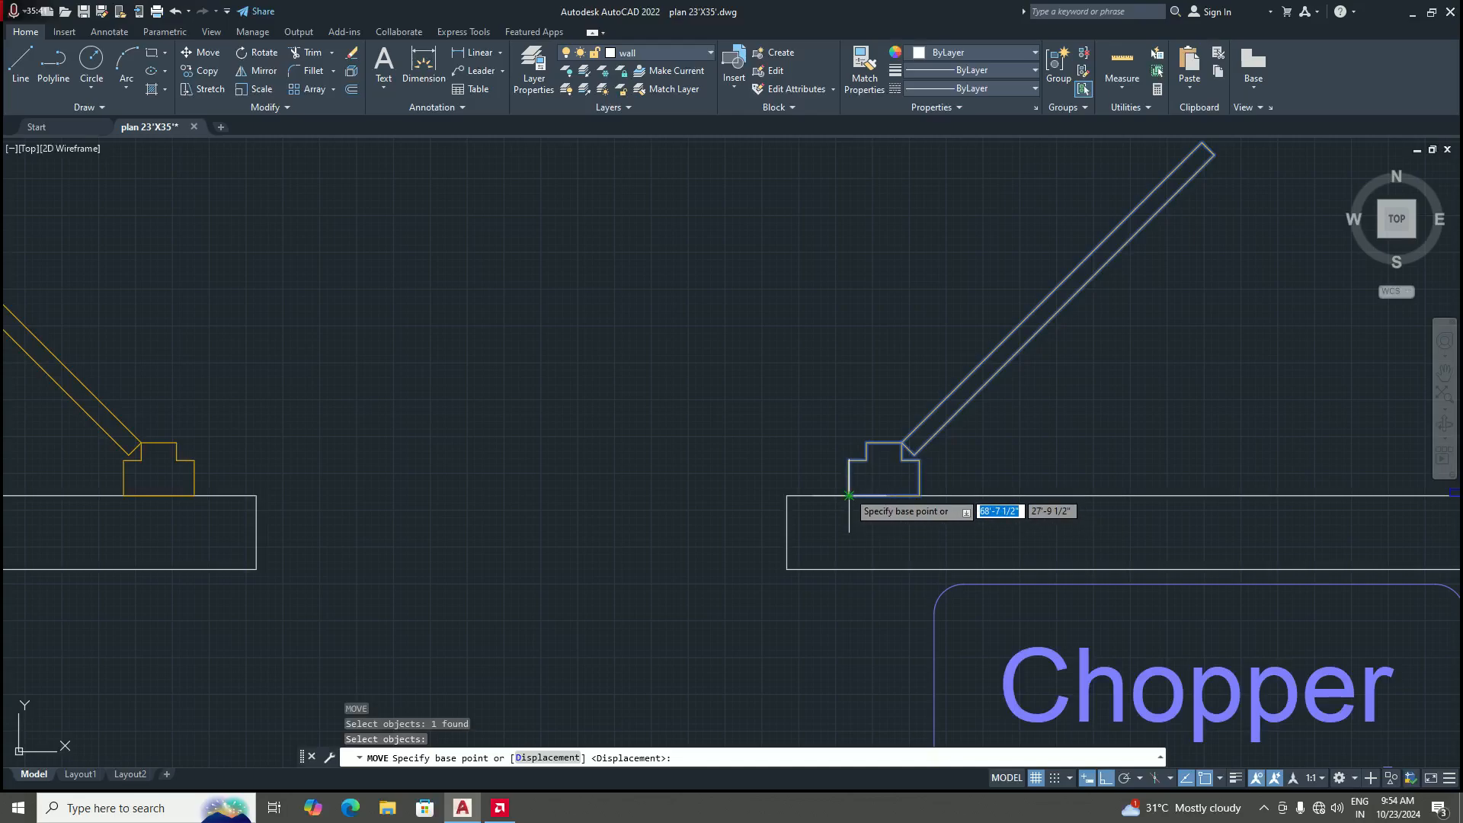
{"action": "left_click", "coordinate": [849, 496]}
{"action": "left_click", "coordinate": [786, 496]}
{"action": "scroll", "coordinate": [633, 452], "scroll_direction": "down", "scroll_amount": 5}
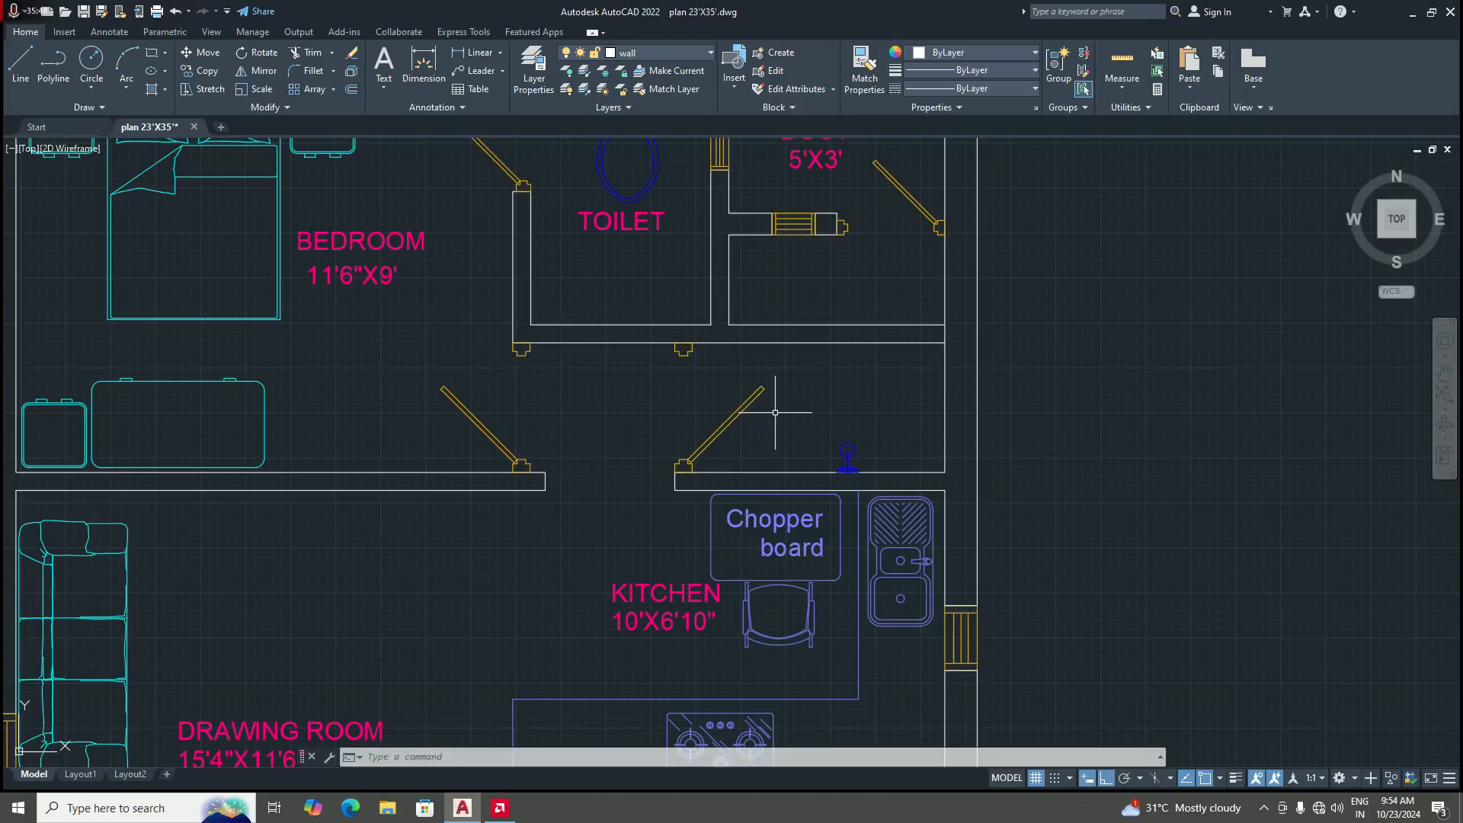
Step: Add a linear dimension of the toilet's inner width between its lower corners, placed just above the lower wall
{"action": "scroll", "coordinate": [775, 412], "scroll_direction": "down", "scroll_amount": 5}
{"action": "scroll", "coordinate": [815, 366], "scroll_direction": "up", "scroll_amount": 5}
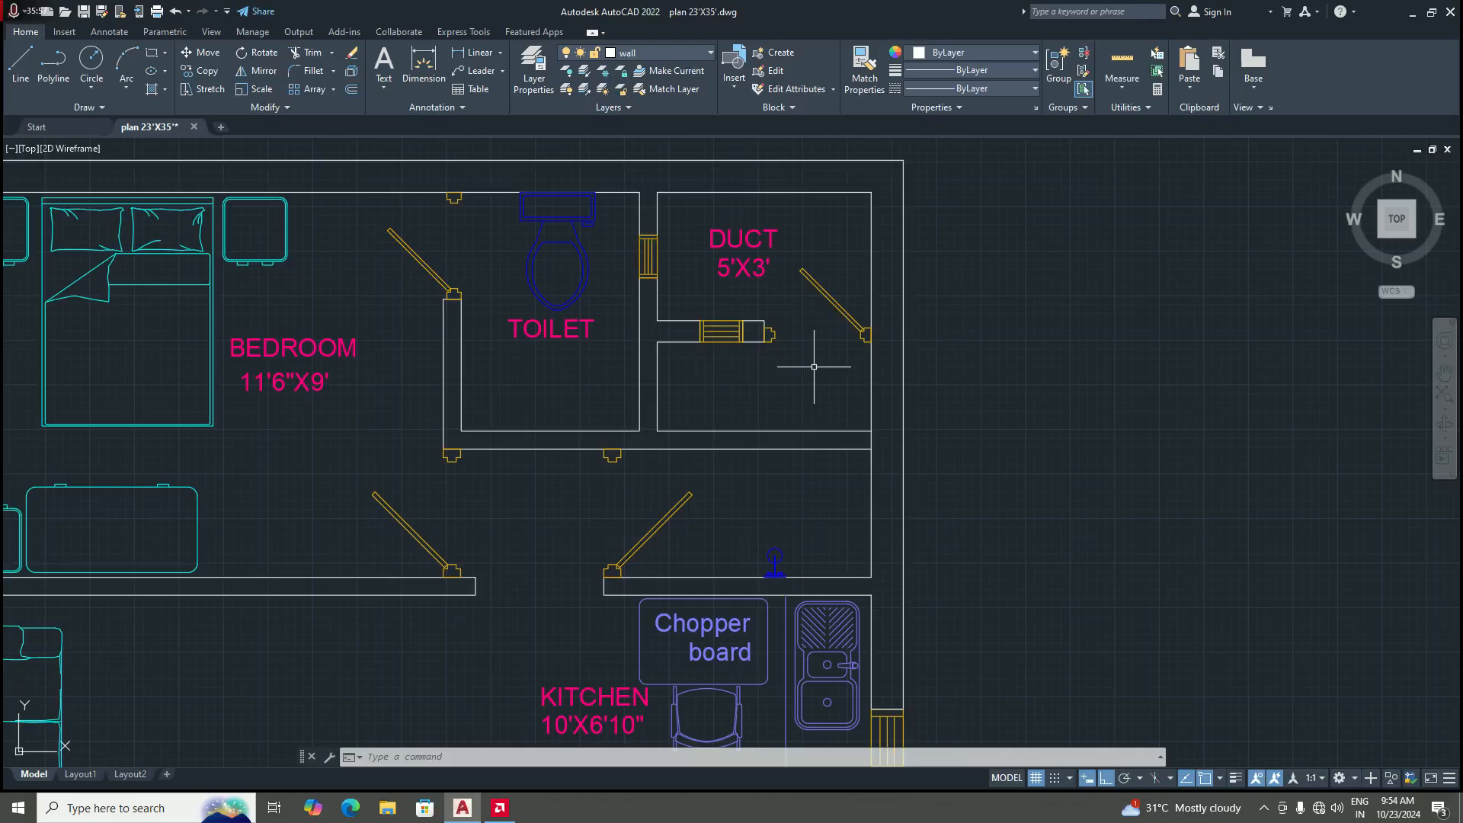
{"action": "scroll", "coordinate": [814, 366], "scroll_direction": "down", "scroll_amount": 4}
{"action": "scroll", "coordinate": [762, 320], "scroll_direction": "up", "scroll_amount": 2}
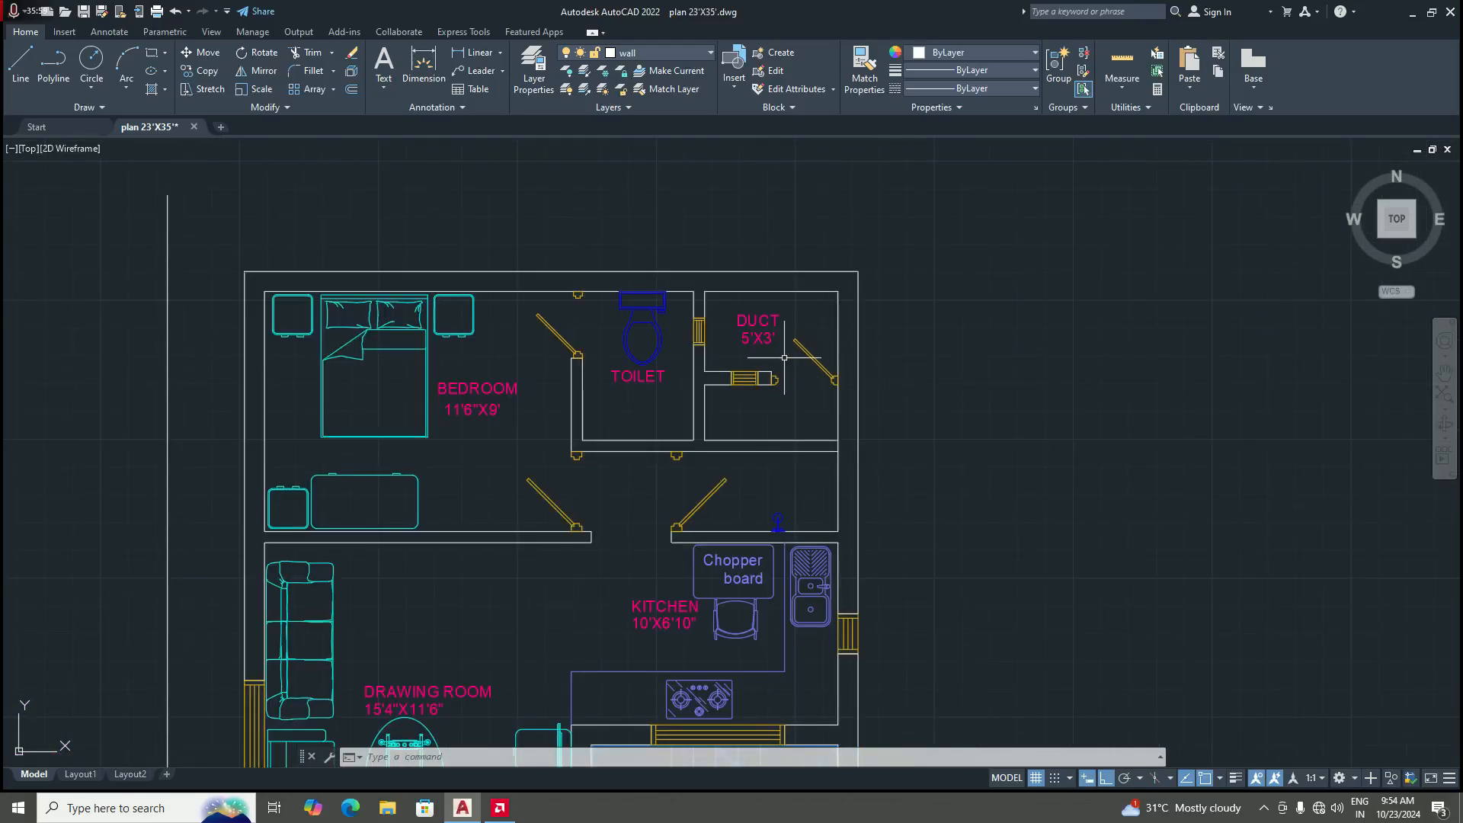
{"action": "scroll", "coordinate": [731, 346], "scroll_direction": "down", "scroll_amount": 2}
{"action": "scroll", "coordinate": [731, 347], "scroll_direction": "up", "scroll_amount": 4}
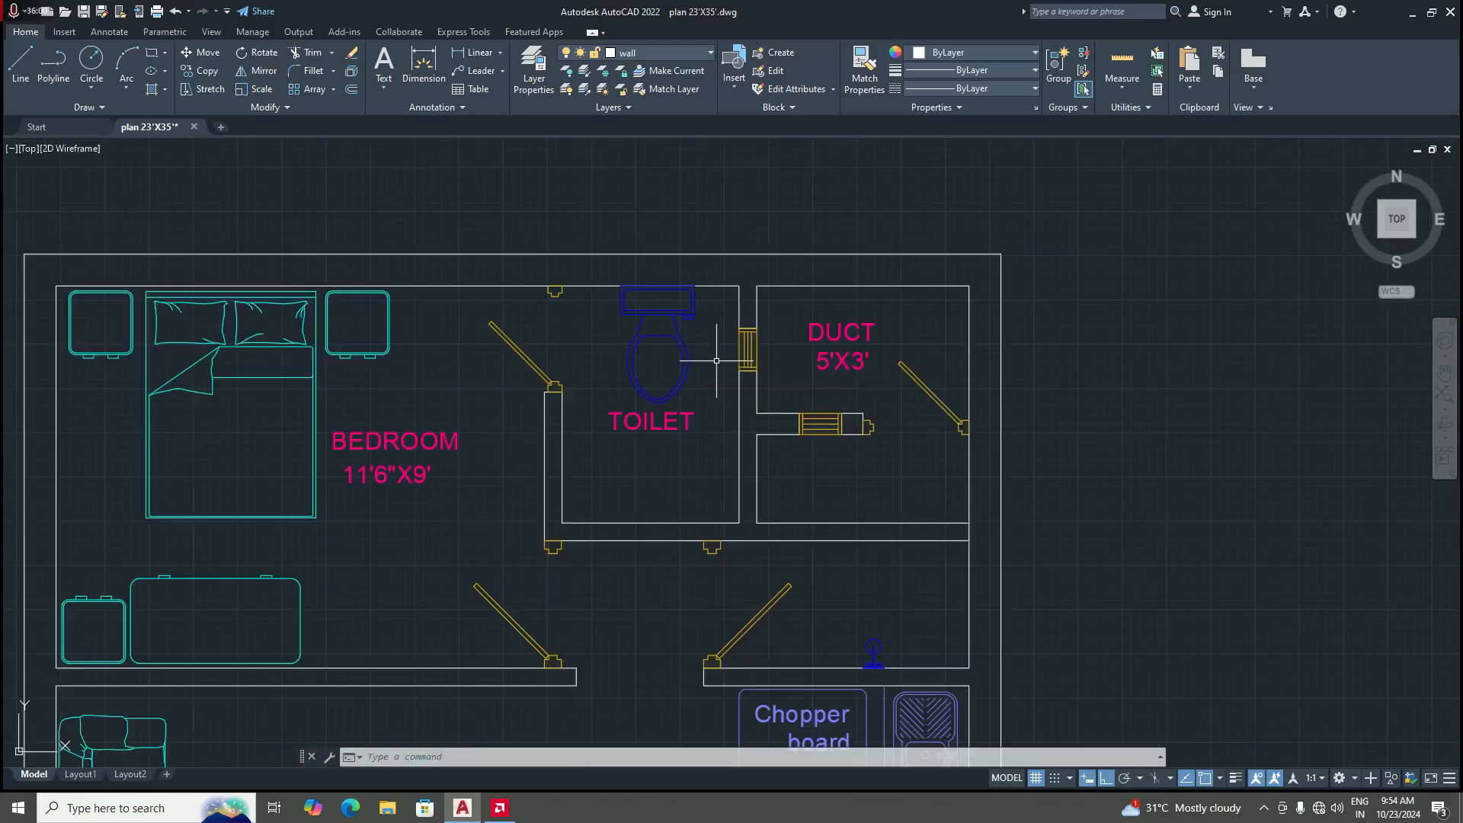
{"action": "left_click", "coordinate": [484, 52]}
{"action": "scroll", "coordinate": [663, 507], "scroll_direction": "up", "scroll_amount": 4}
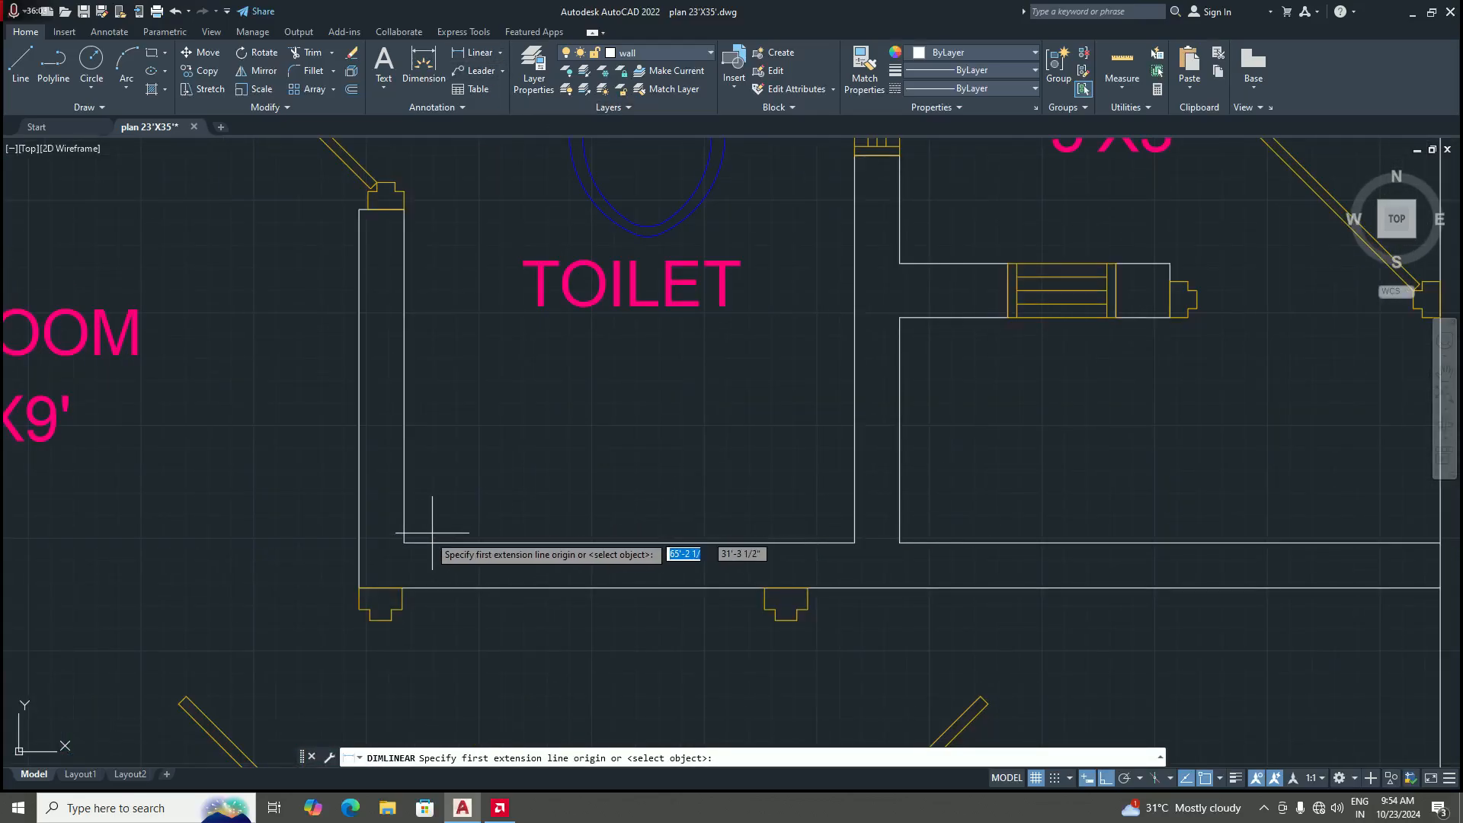
{"action": "left_click", "coordinate": [405, 542]}
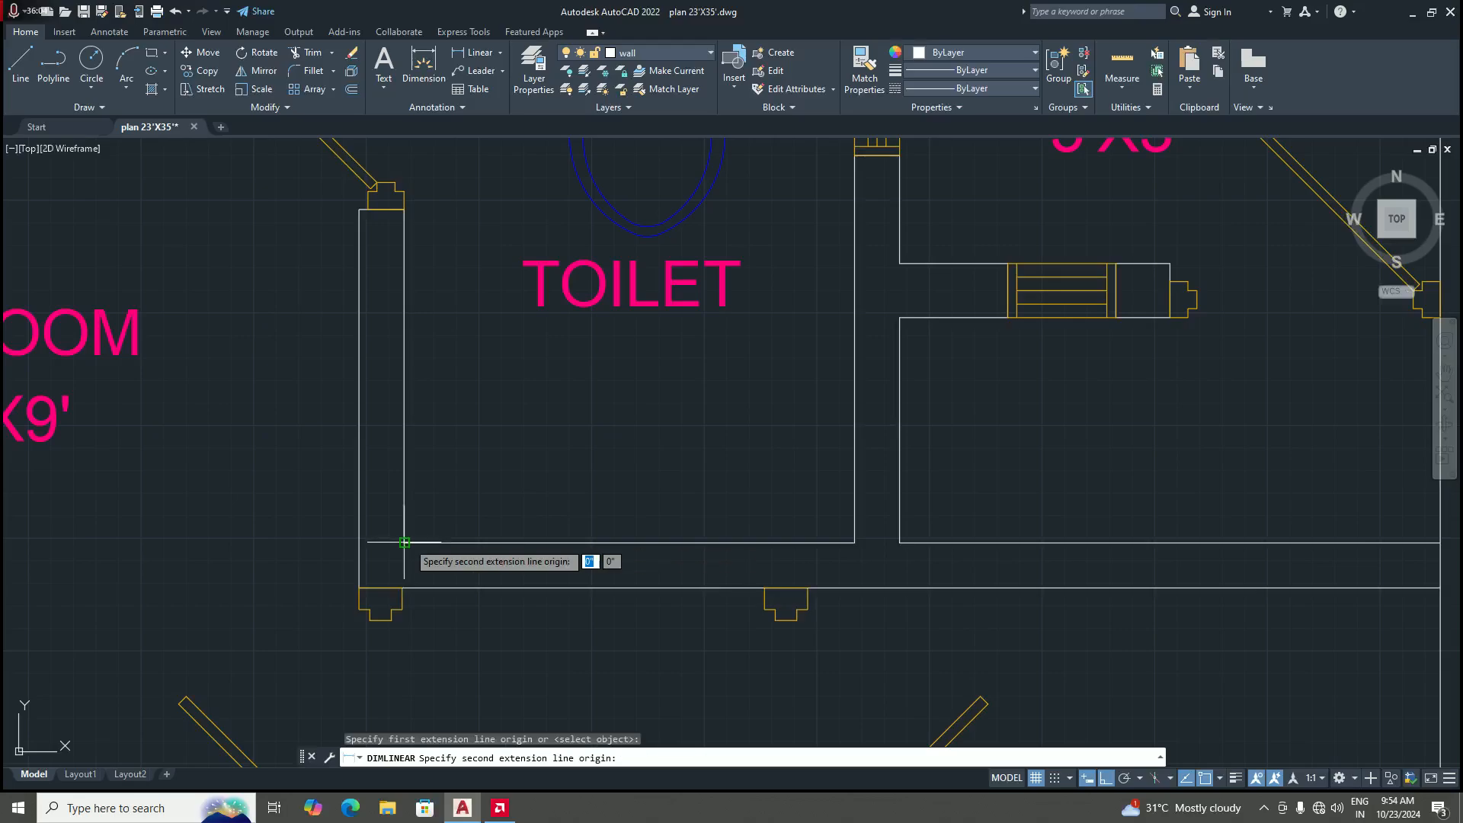
{"action": "left_click", "coordinate": [855, 543]}
{"action": "left_click", "coordinate": [808, 503]}
{"action": "scroll", "coordinate": [720, 526], "scroll_direction": "down", "scroll_amount": 7}
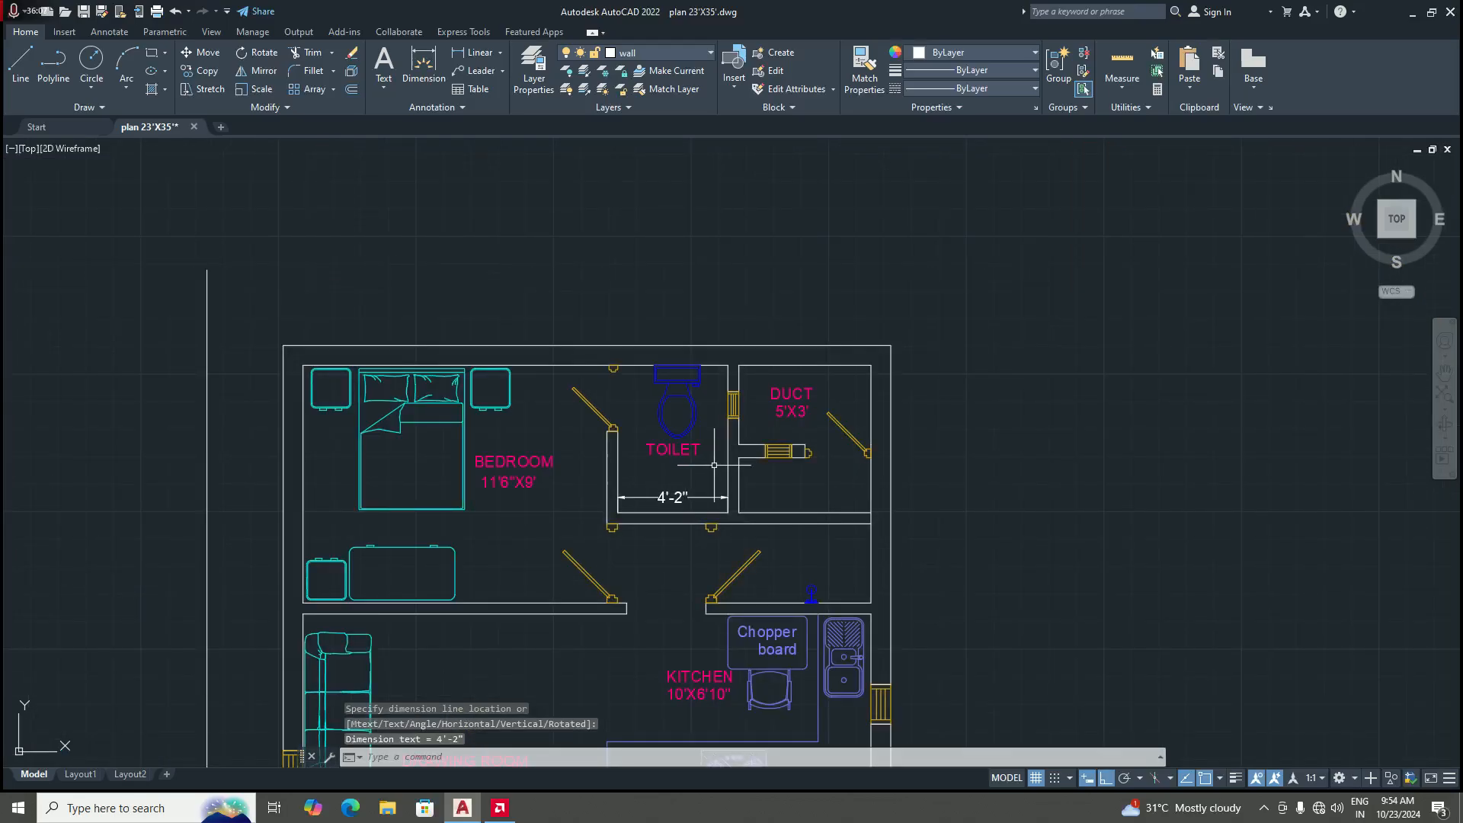
Step: Add linear dimensions for the duct's width along the upper wall and its depth down to the window wall
{"action": "scroll", "coordinate": [710, 471], "scroll_direction": "up", "scroll_amount": 3}
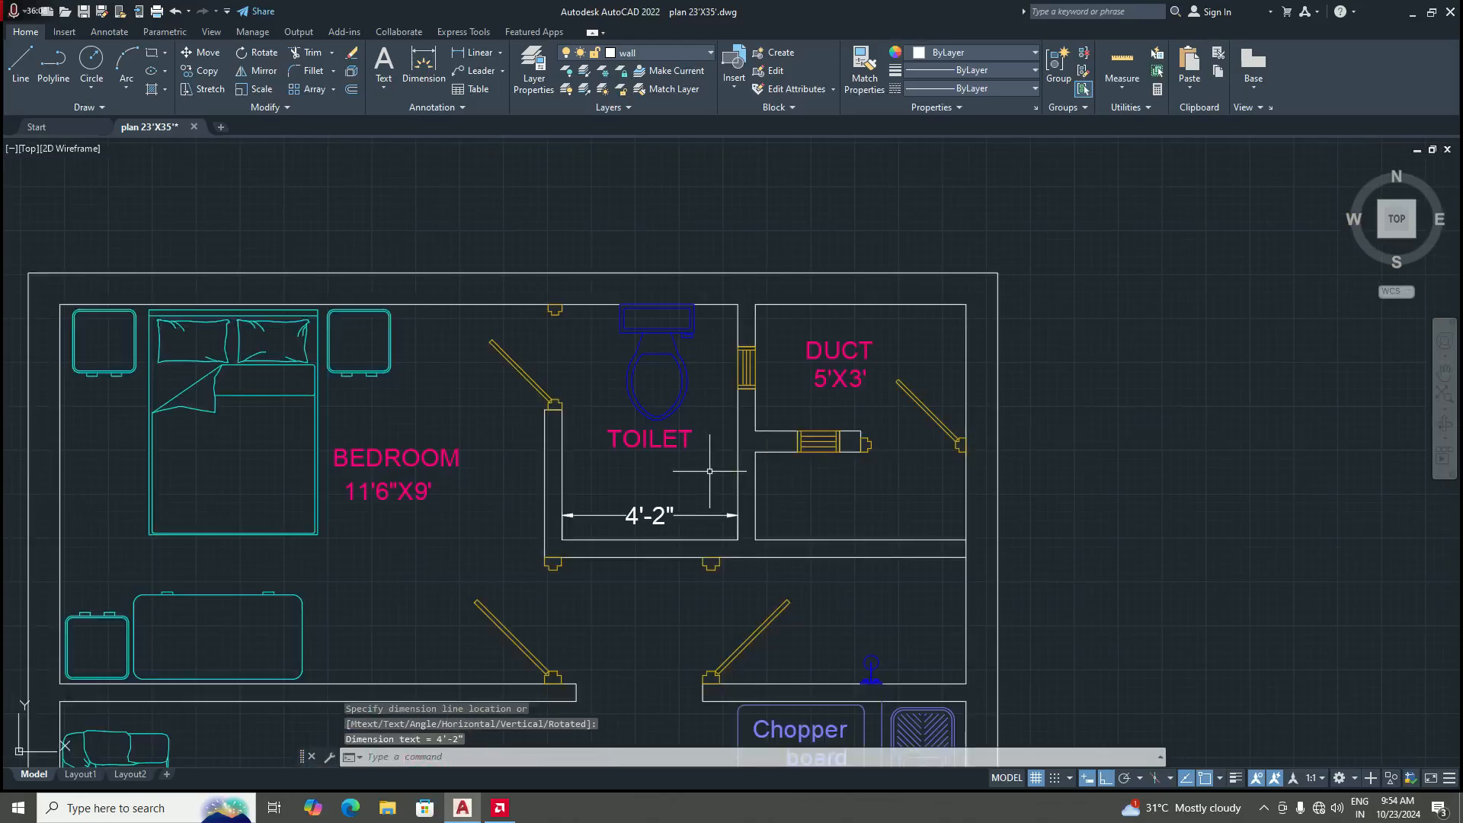
{"action": "left_click", "coordinate": [480, 51]}
{"action": "left_click", "coordinate": [755, 304]}
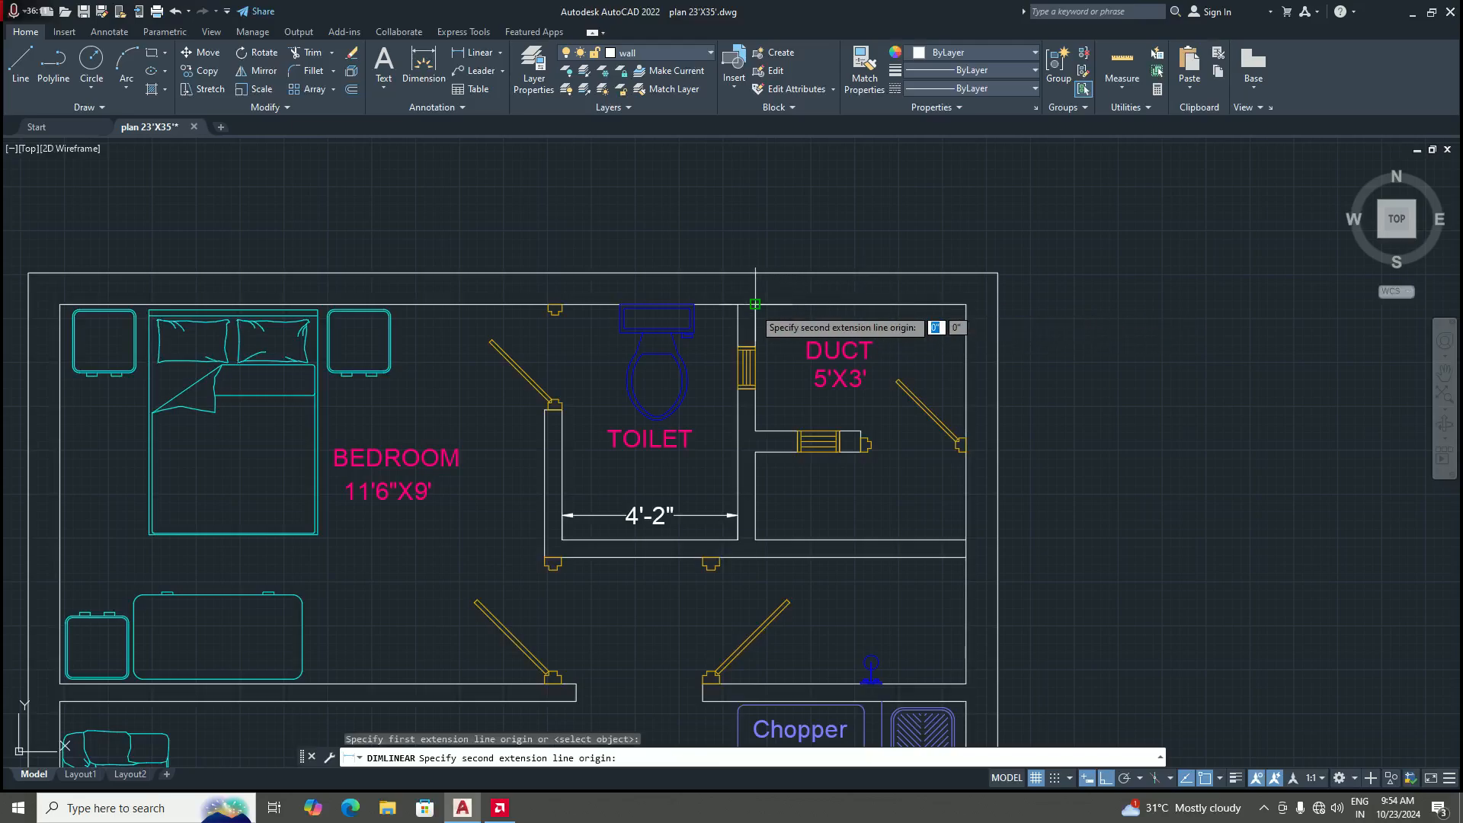
{"action": "left_click", "coordinate": [965, 304]}
{"action": "left_click", "coordinate": [952, 305]}
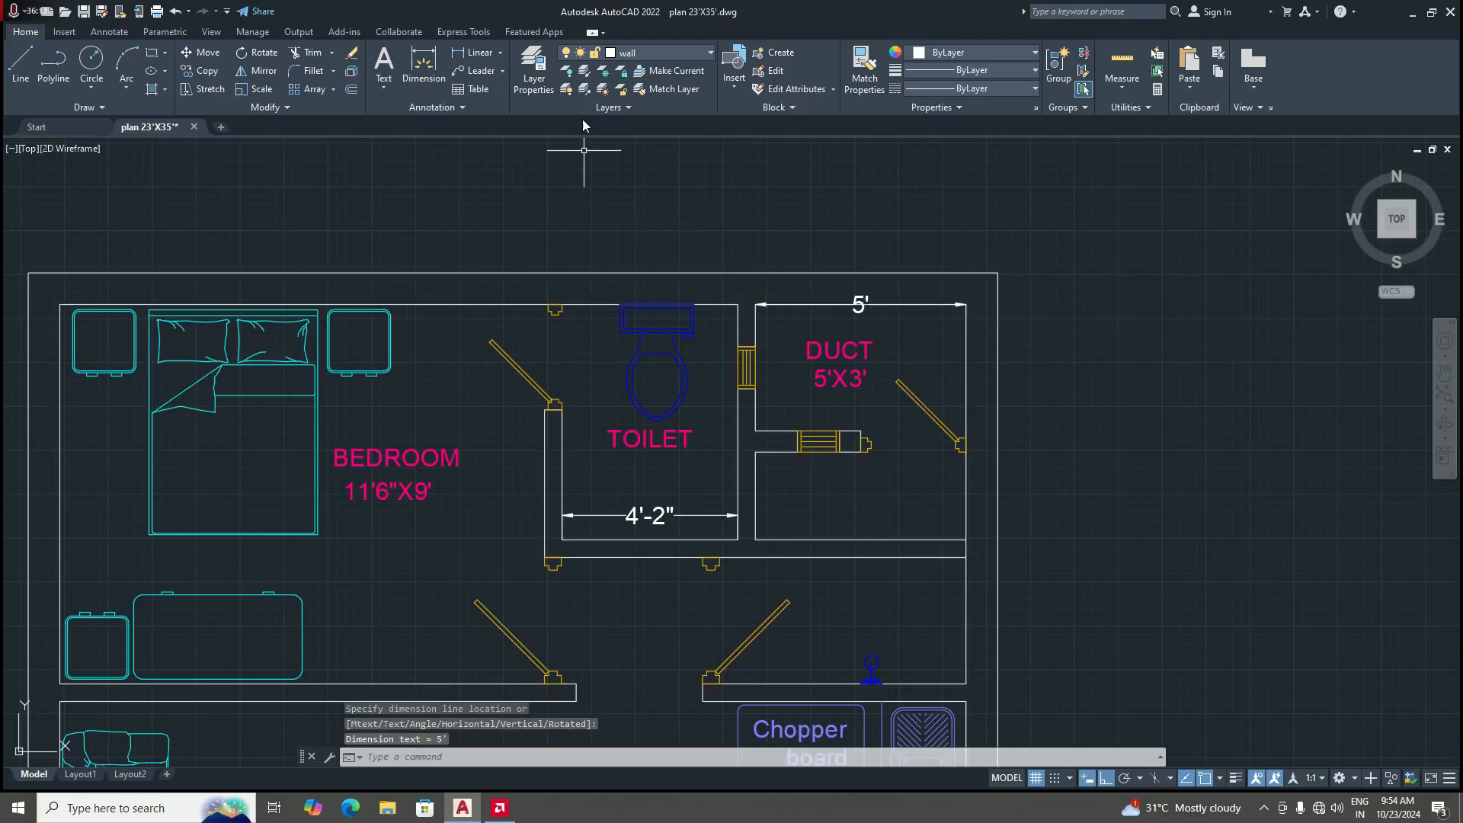
{"action": "left_click", "coordinate": [475, 52]}
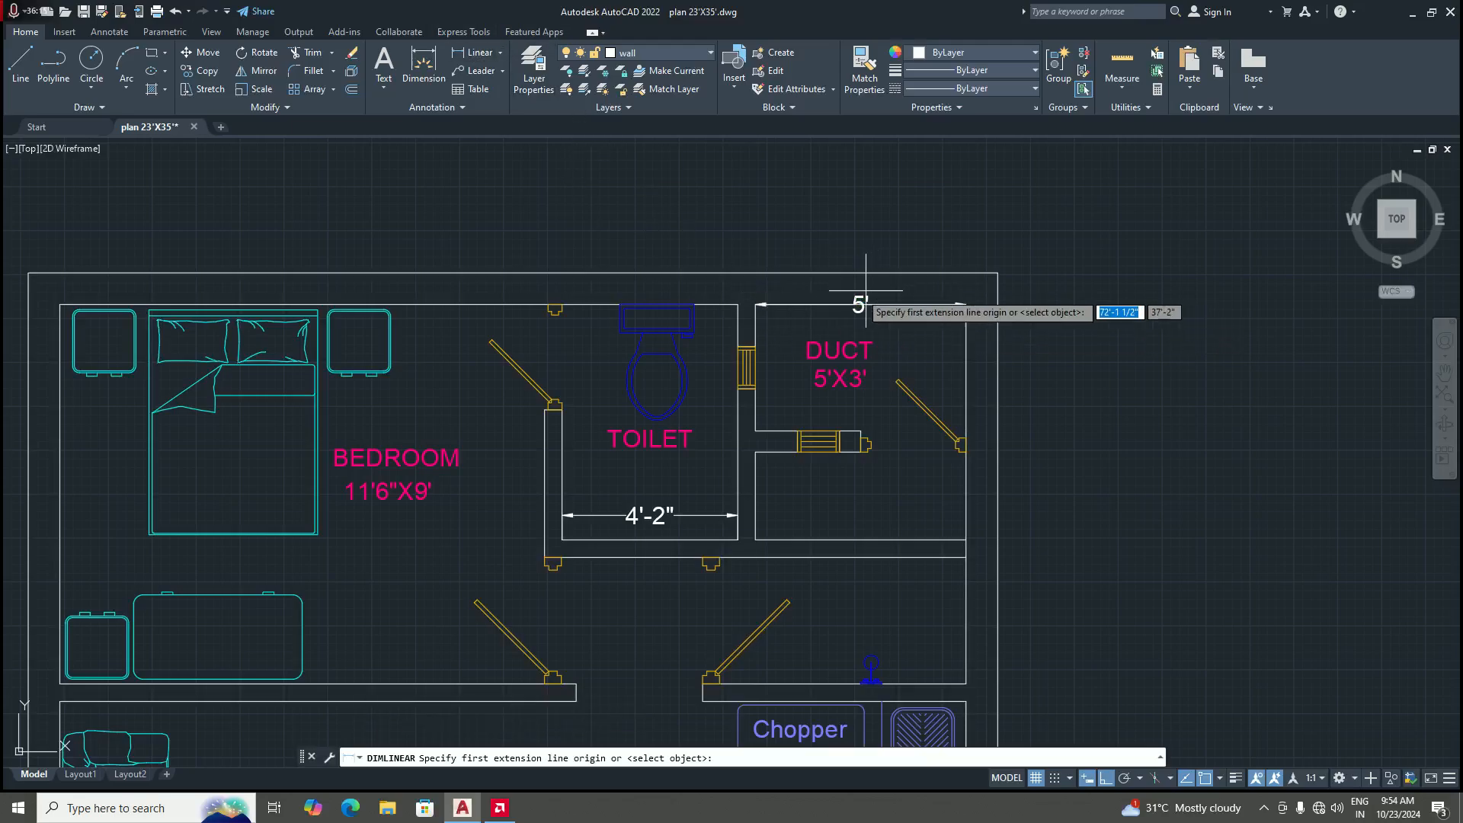
{"action": "left_click", "coordinate": [756, 305]}
{"action": "left_click", "coordinate": [755, 429]}
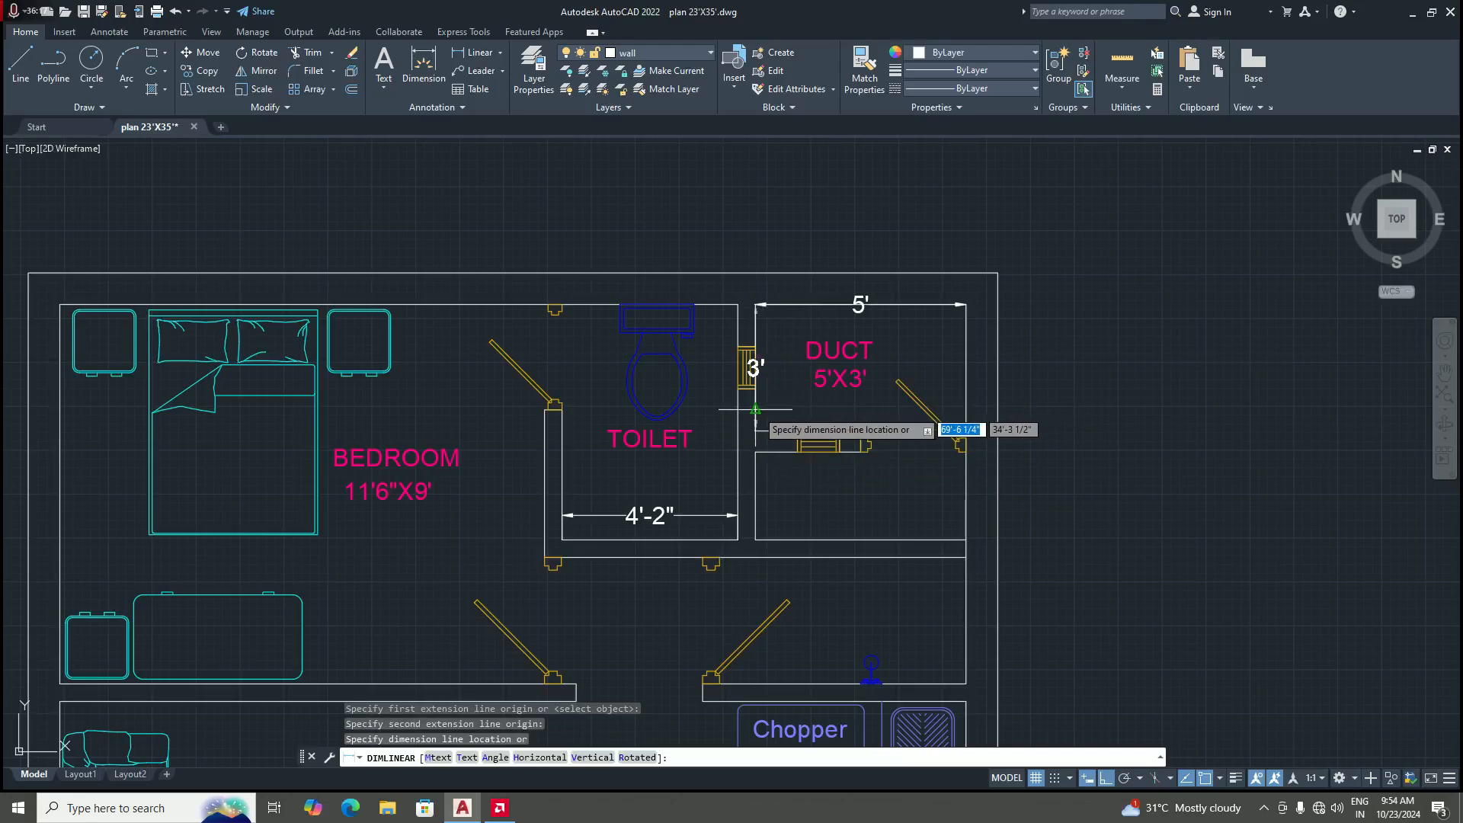
{"action": "left_click", "coordinate": [785, 366]}
{"action": "scroll", "coordinate": [859, 341], "scroll_direction": "up", "scroll_amount": 2}
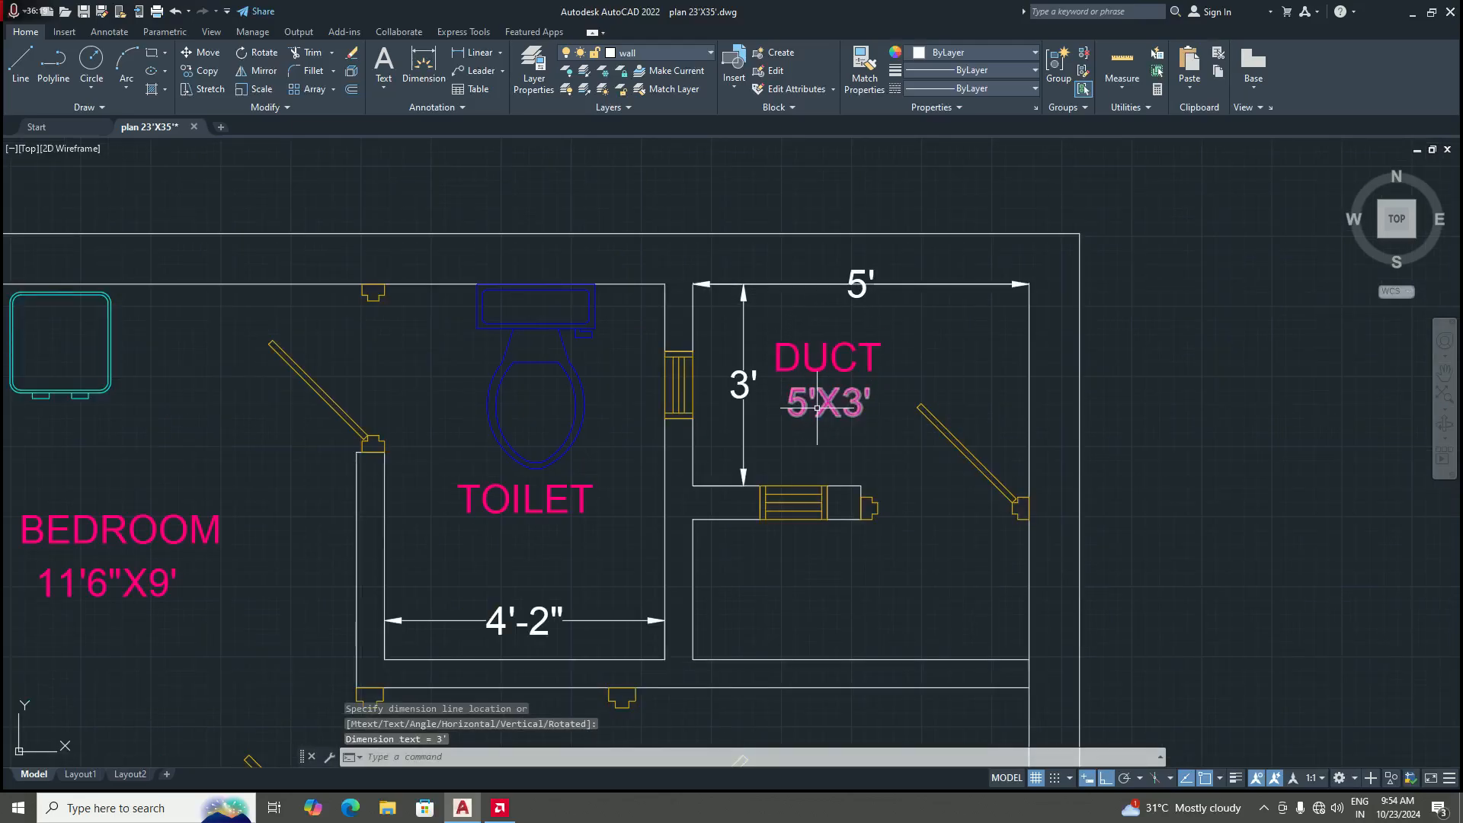
Step: Delete the duct's width and depth dimensions
{"action": "left_click", "coordinate": [744, 308]}
{"action": "left_click", "coordinate": [806, 283]}
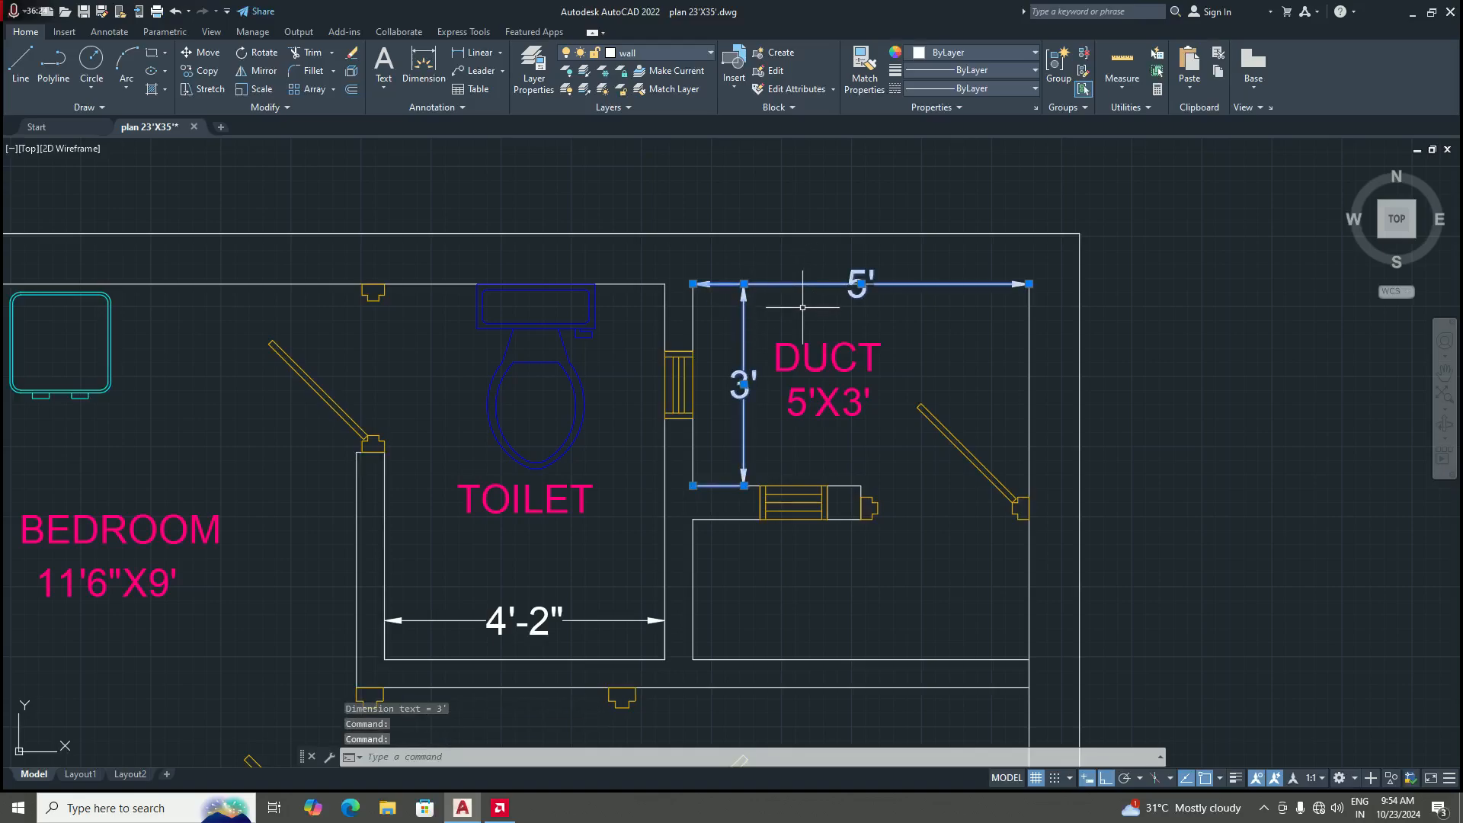
{"action": "key", "text": "Delete"}
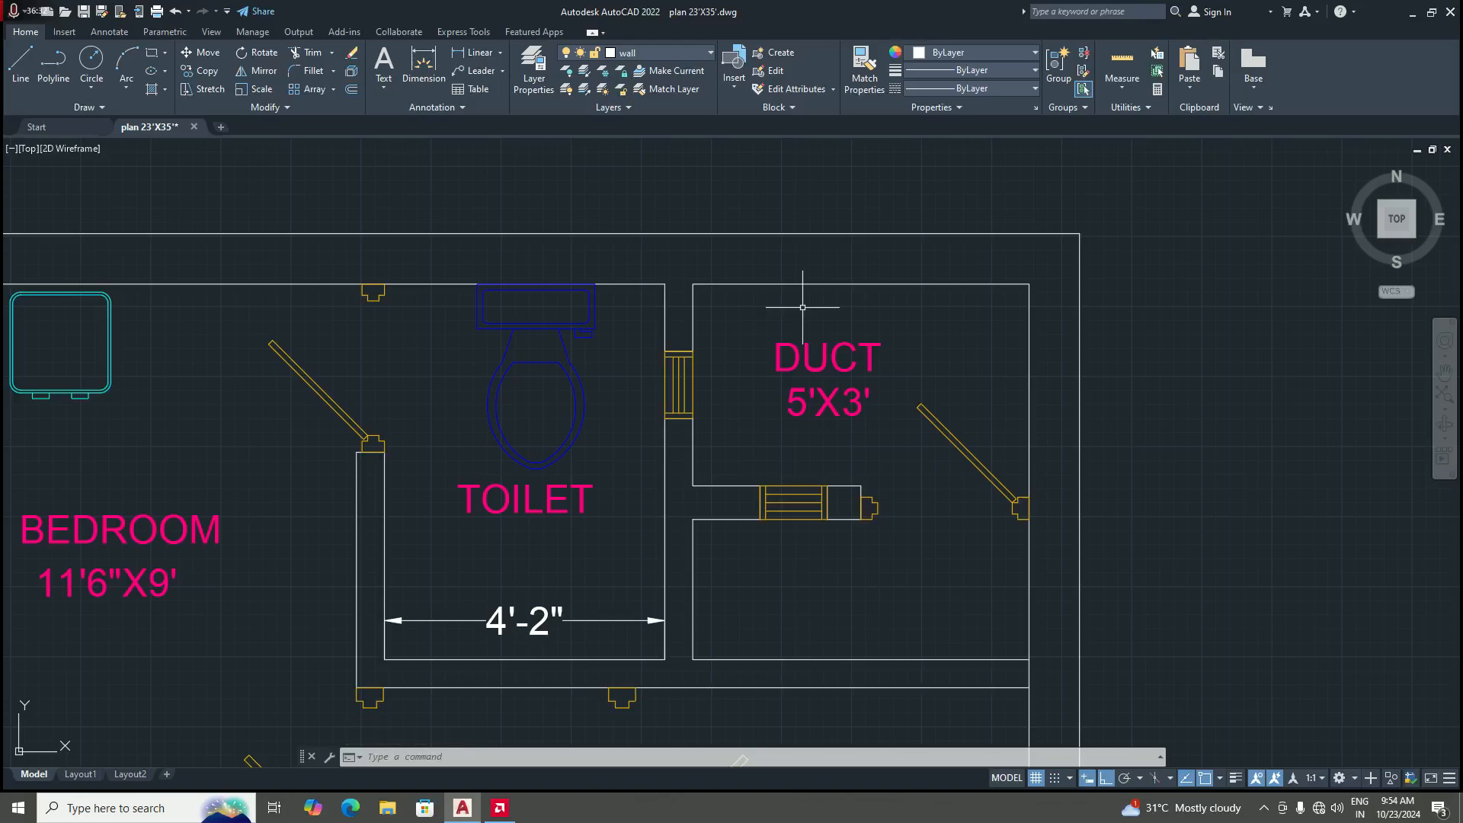
{"action": "scroll", "coordinate": [833, 419], "scroll_direction": "down", "scroll_amount": 5}
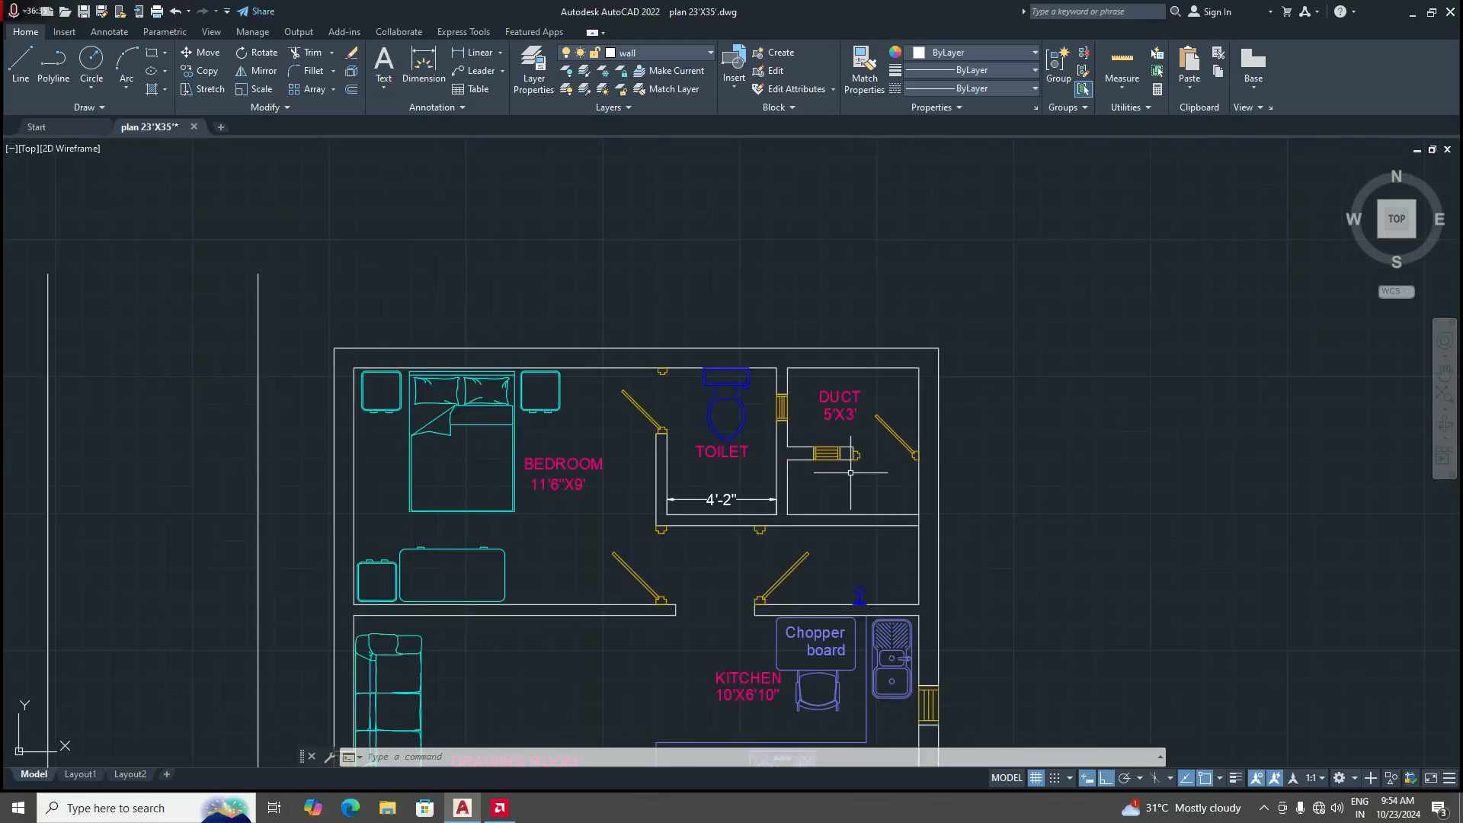
{"action": "scroll", "coordinate": [852, 473], "scroll_direction": "up", "scroll_amount": 3}
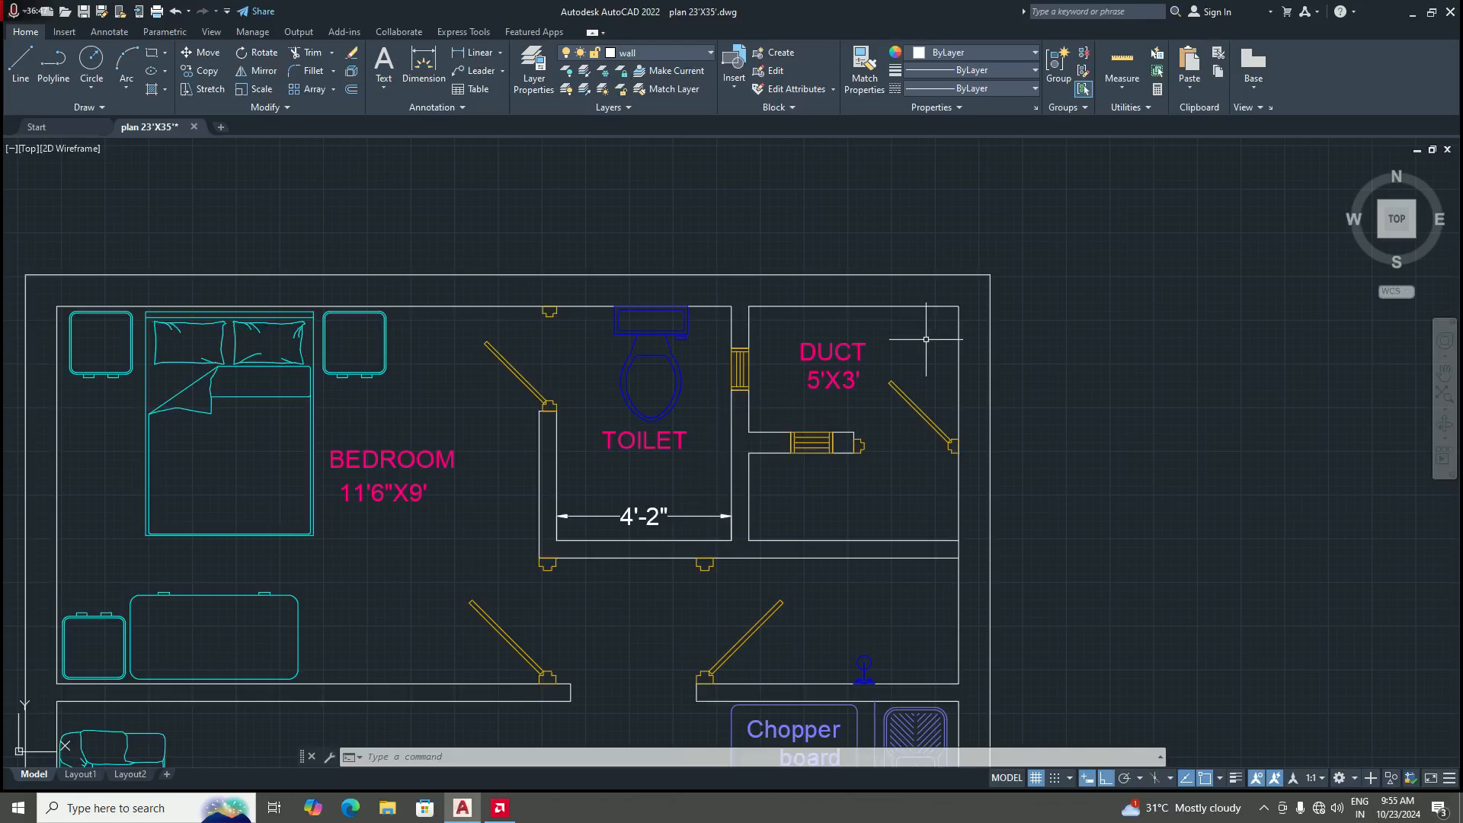
{"action": "scroll", "coordinate": [929, 339], "scroll_direction": "down", "scroll_amount": 4}
{"action": "scroll", "coordinate": [800, 483], "scroll_direction": "up", "scroll_amount": 4}
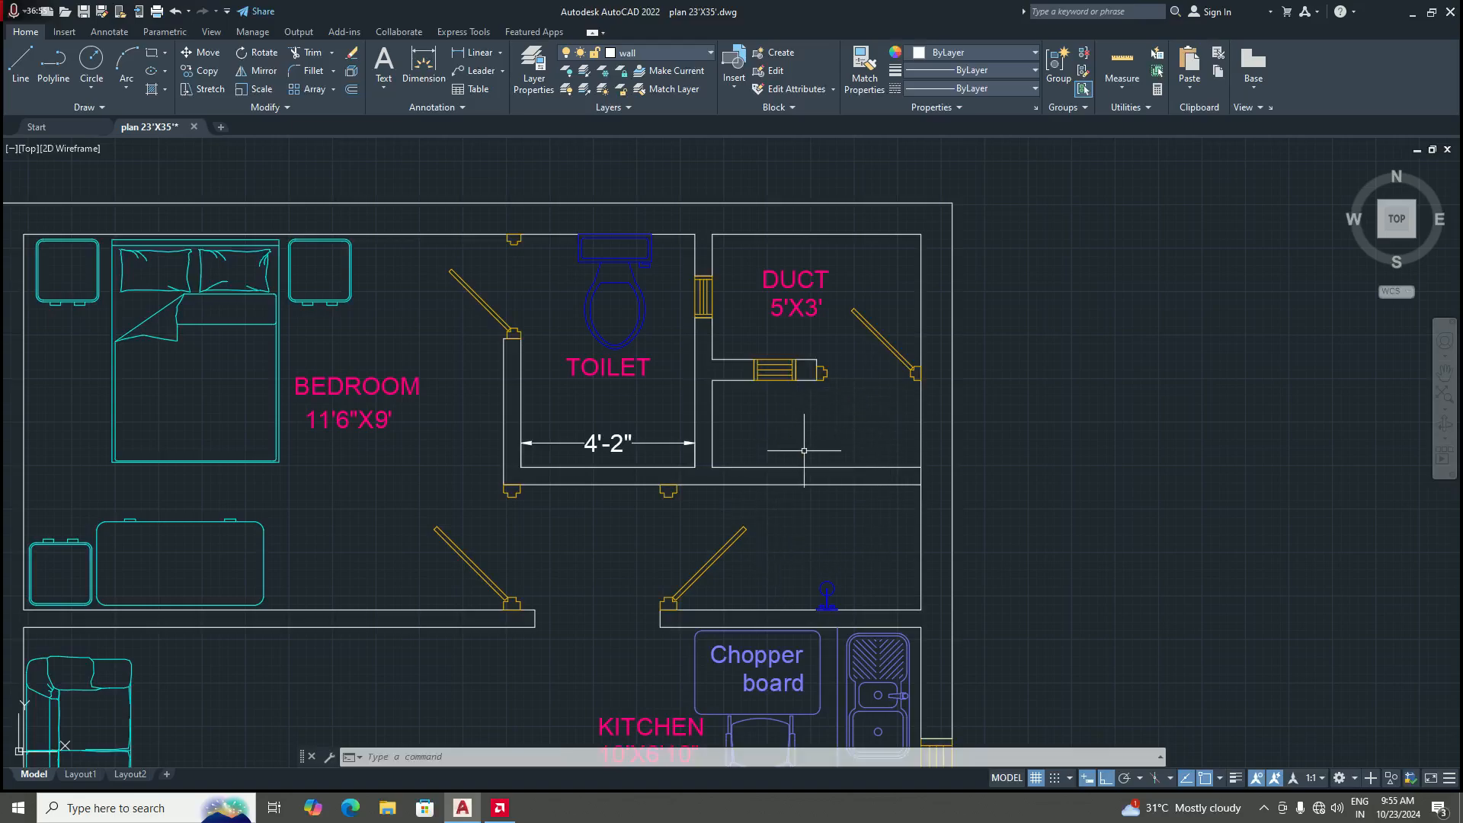
Step: Copy the tap above the kitchen wall from its base midpoint to the midpoint of the toilet's lower inner wall line
{"action": "scroll", "coordinate": [831, 427], "scroll_direction": "down", "scroll_amount": 4}
{"action": "scroll", "coordinate": [838, 442], "scroll_direction": "up", "scroll_amount": 2}
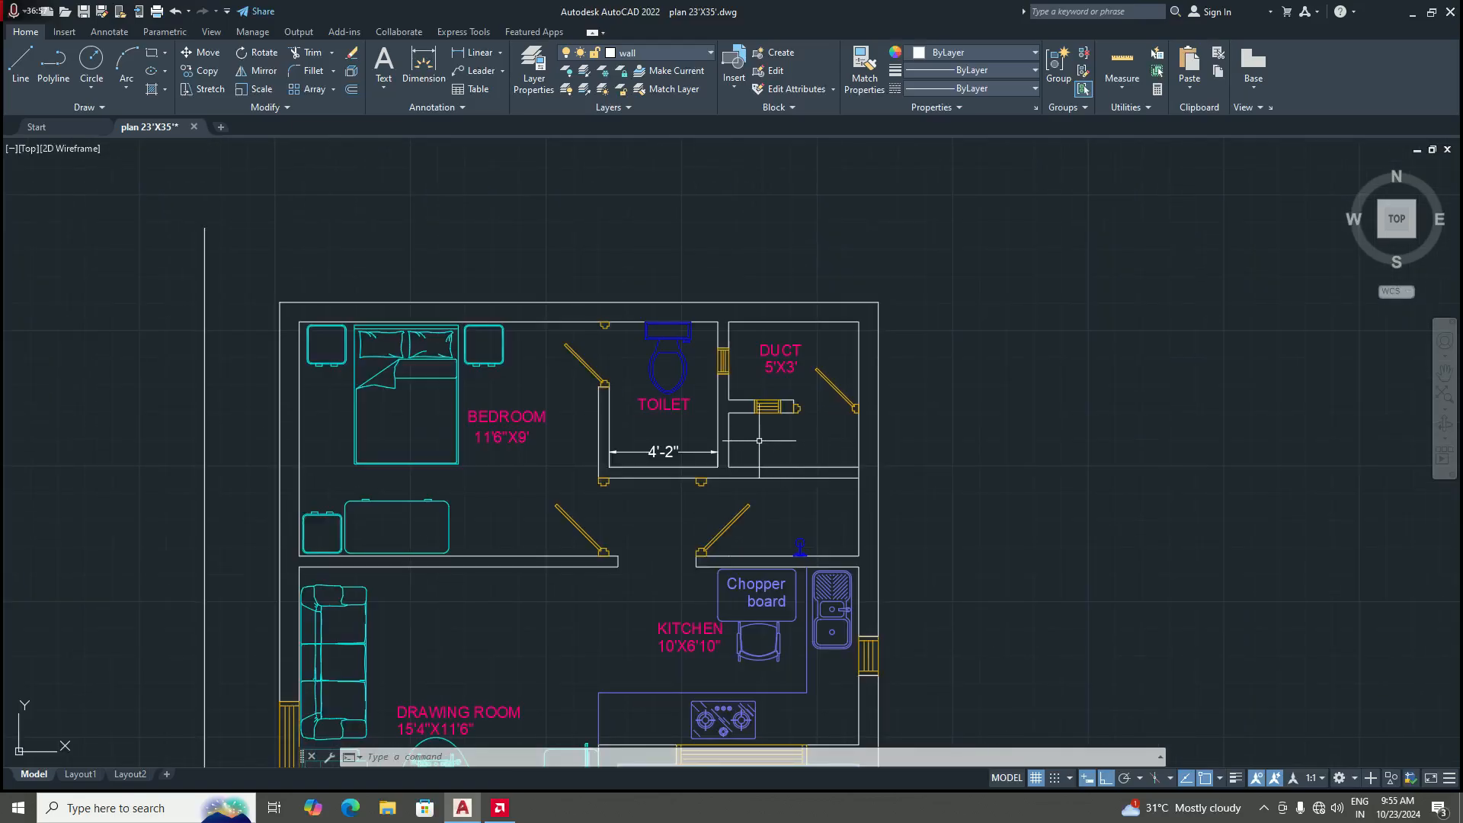
{"action": "scroll", "coordinate": [631, 346], "scroll_direction": "up", "scroll_amount": 4}
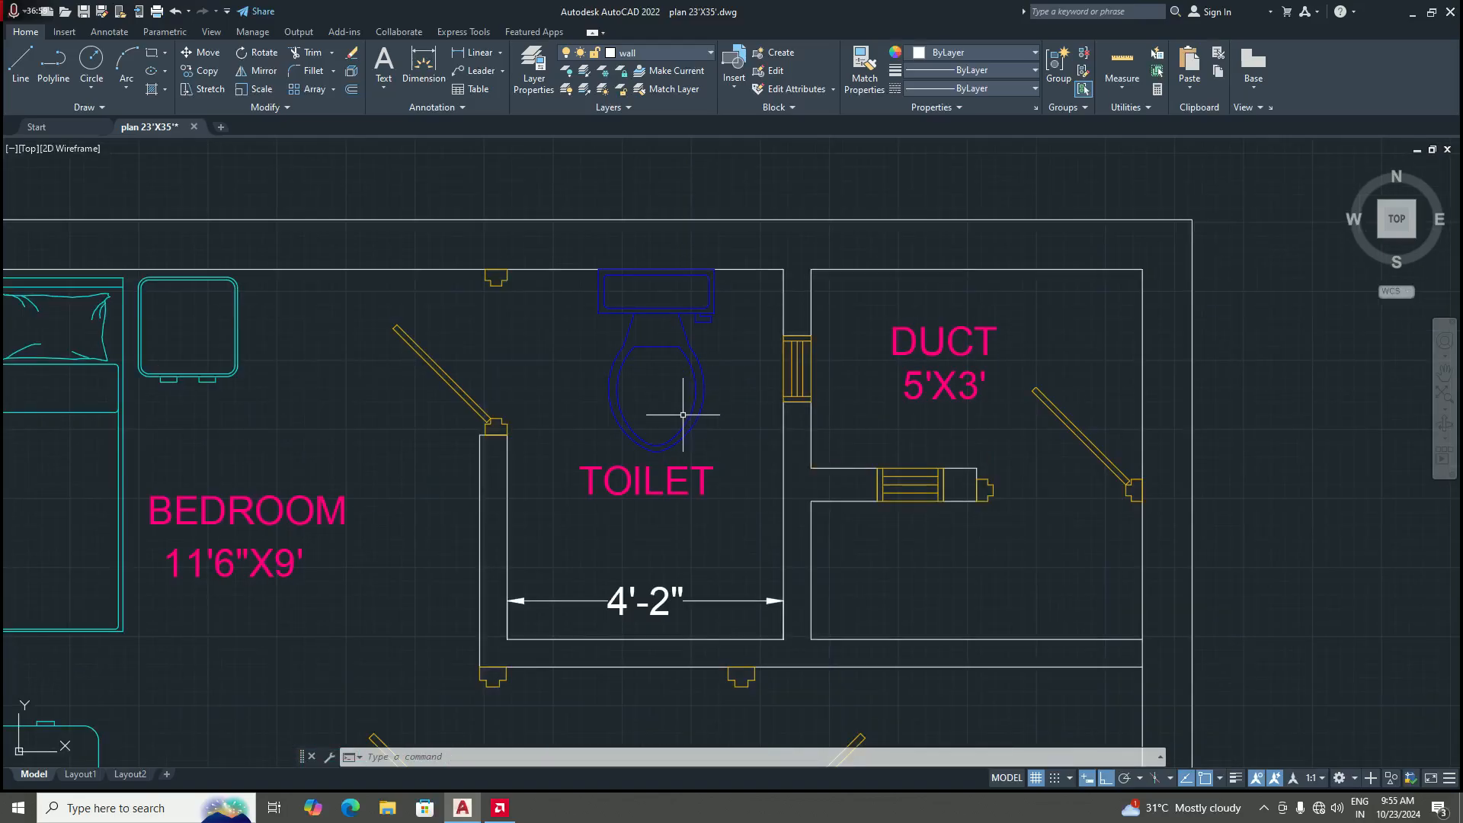
{"action": "scroll", "coordinate": [671, 415], "scroll_direction": "down", "scroll_amount": 2}
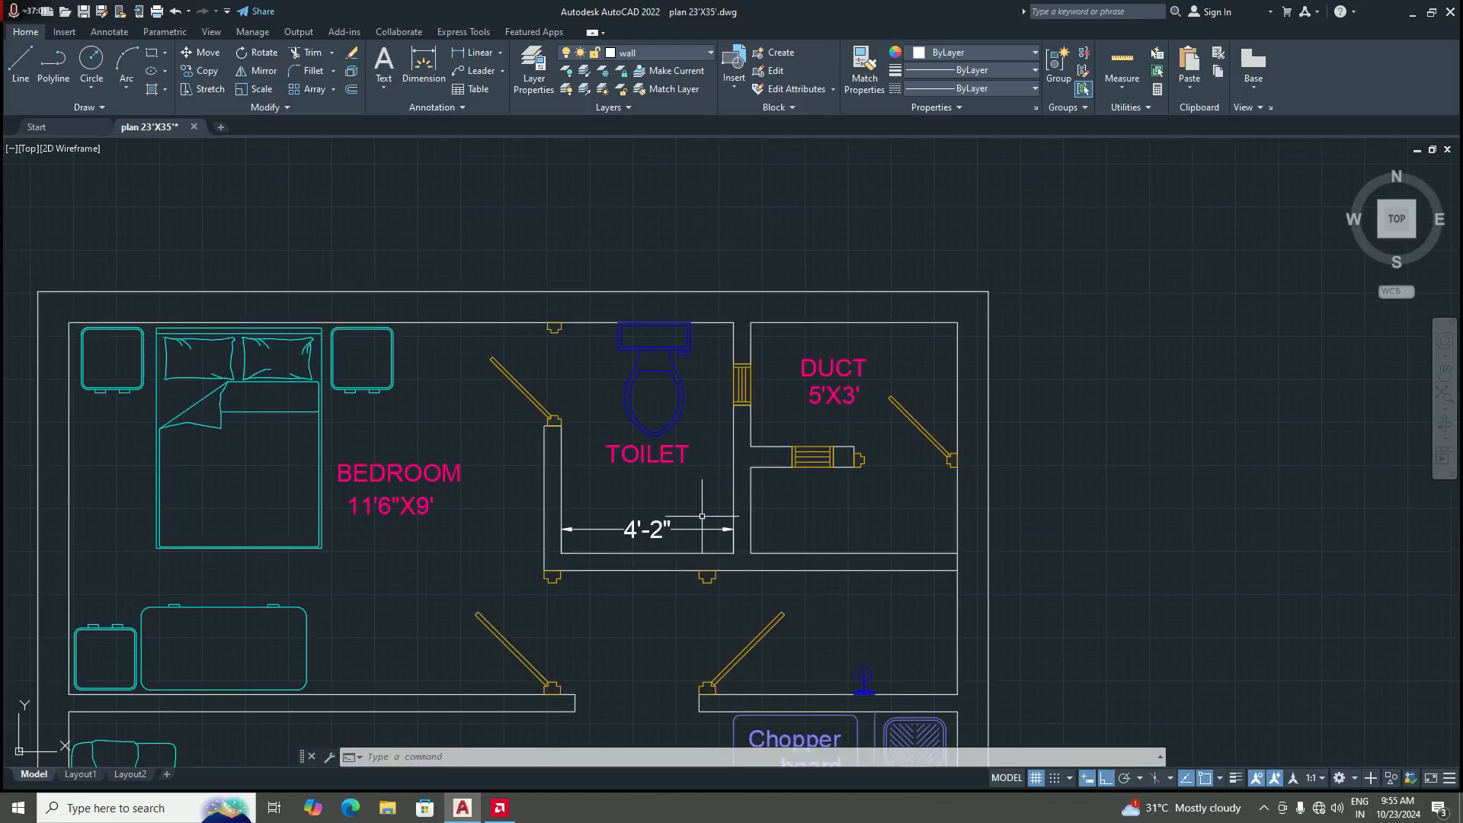
{"action": "scroll", "coordinate": [679, 471], "scroll_direction": "down", "scroll_amount": 2}
{"action": "scroll", "coordinate": [791, 613], "scroll_direction": "up", "scroll_amount": 4}
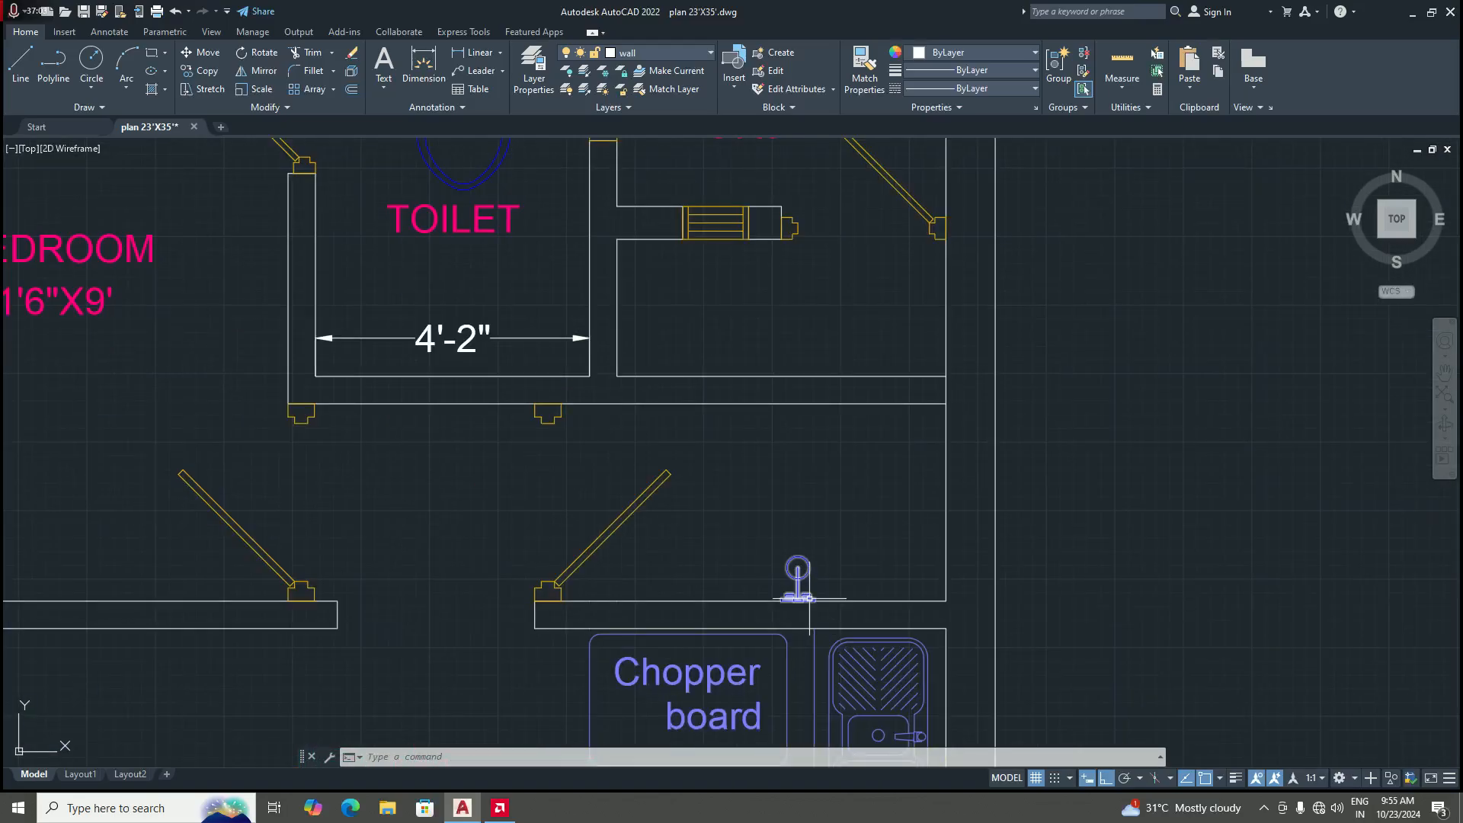
{"action": "scroll", "coordinate": [815, 621], "scroll_direction": "up", "scroll_amount": 2}
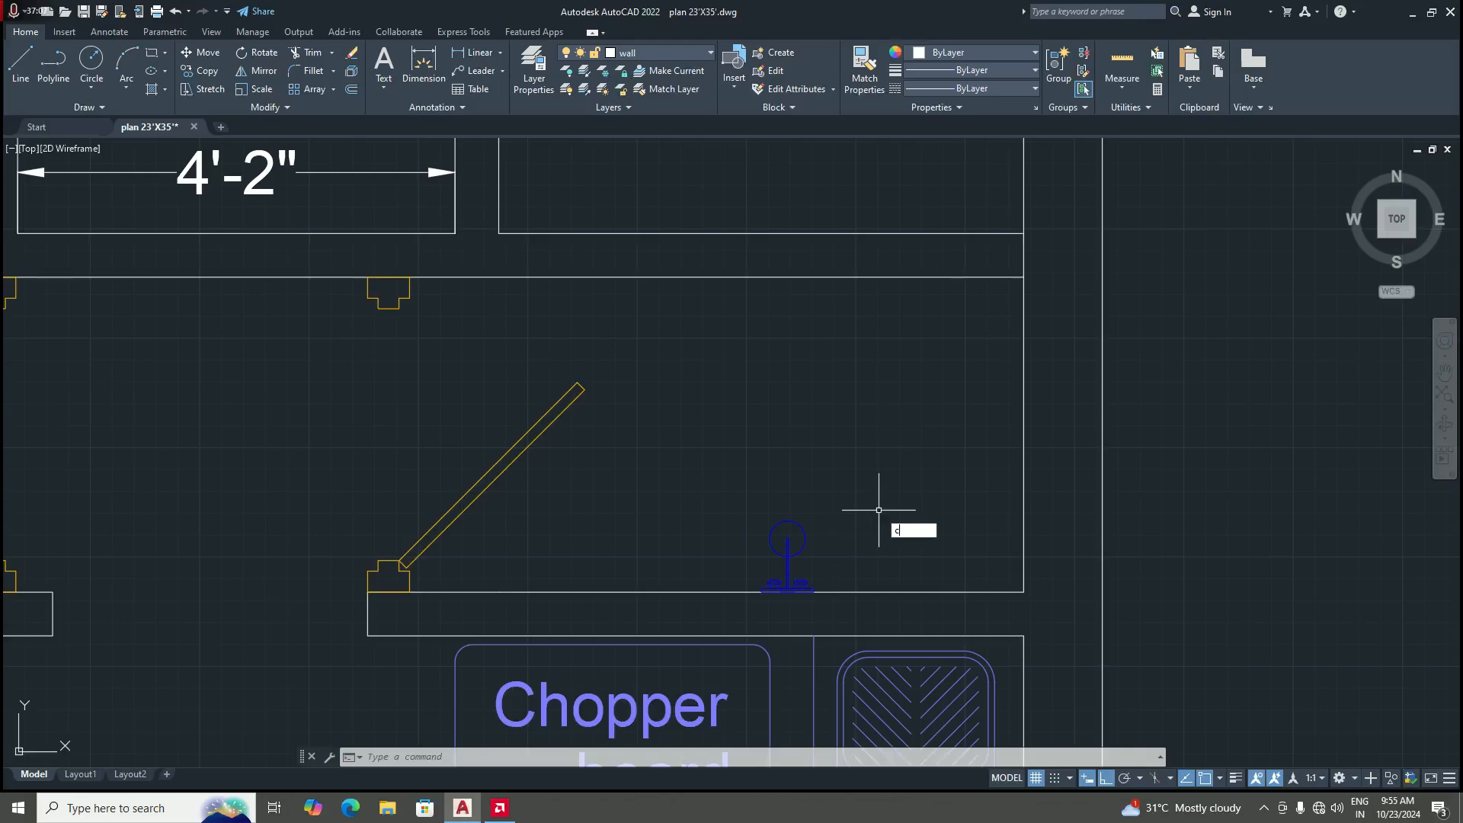
{"action": "type", "text": "o"}
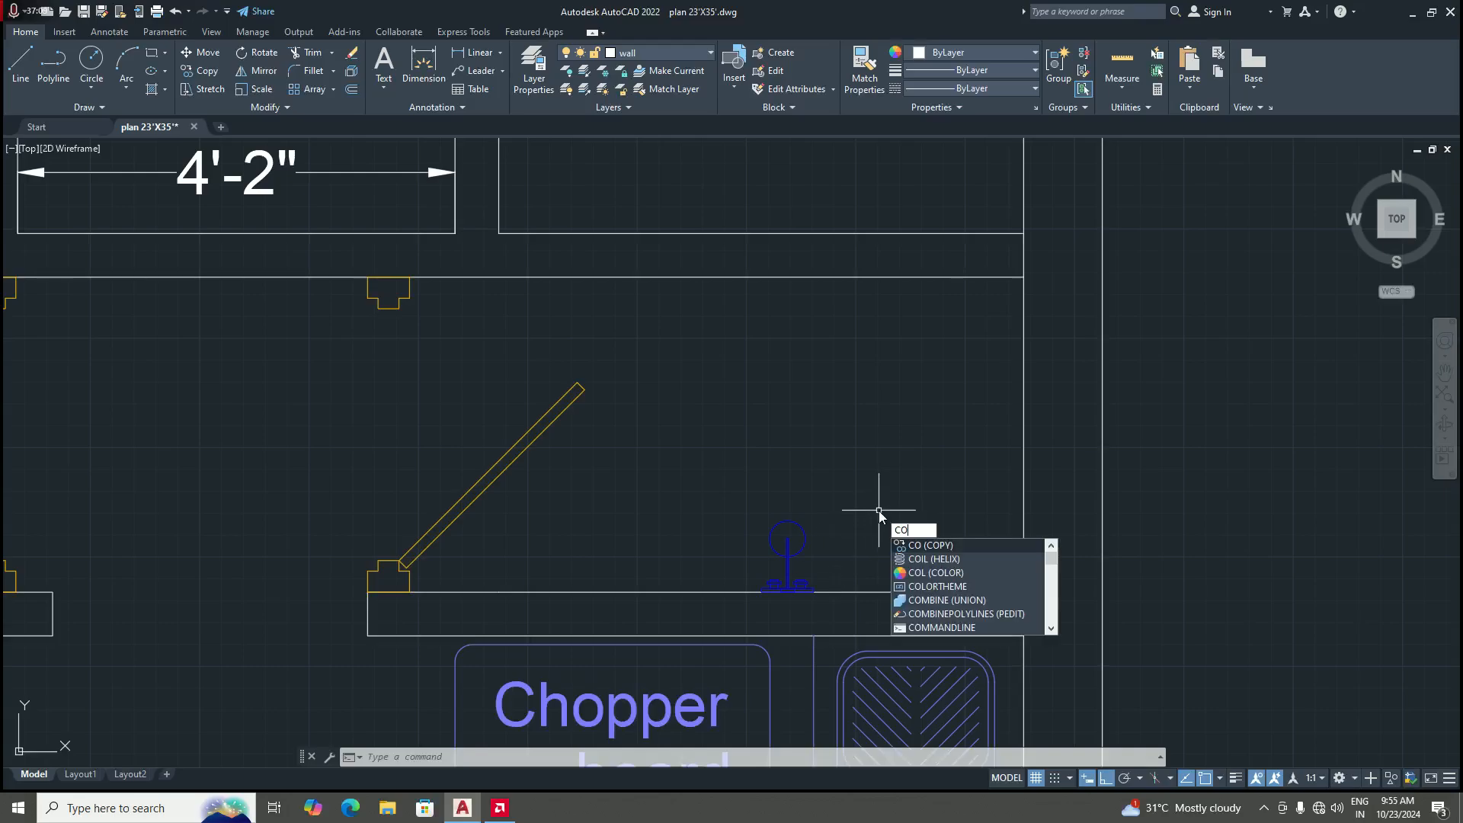
{"action": "key", "text": "Return"}
{"action": "scroll", "coordinate": [774, 566], "scroll_direction": "down", "scroll_amount": 4}
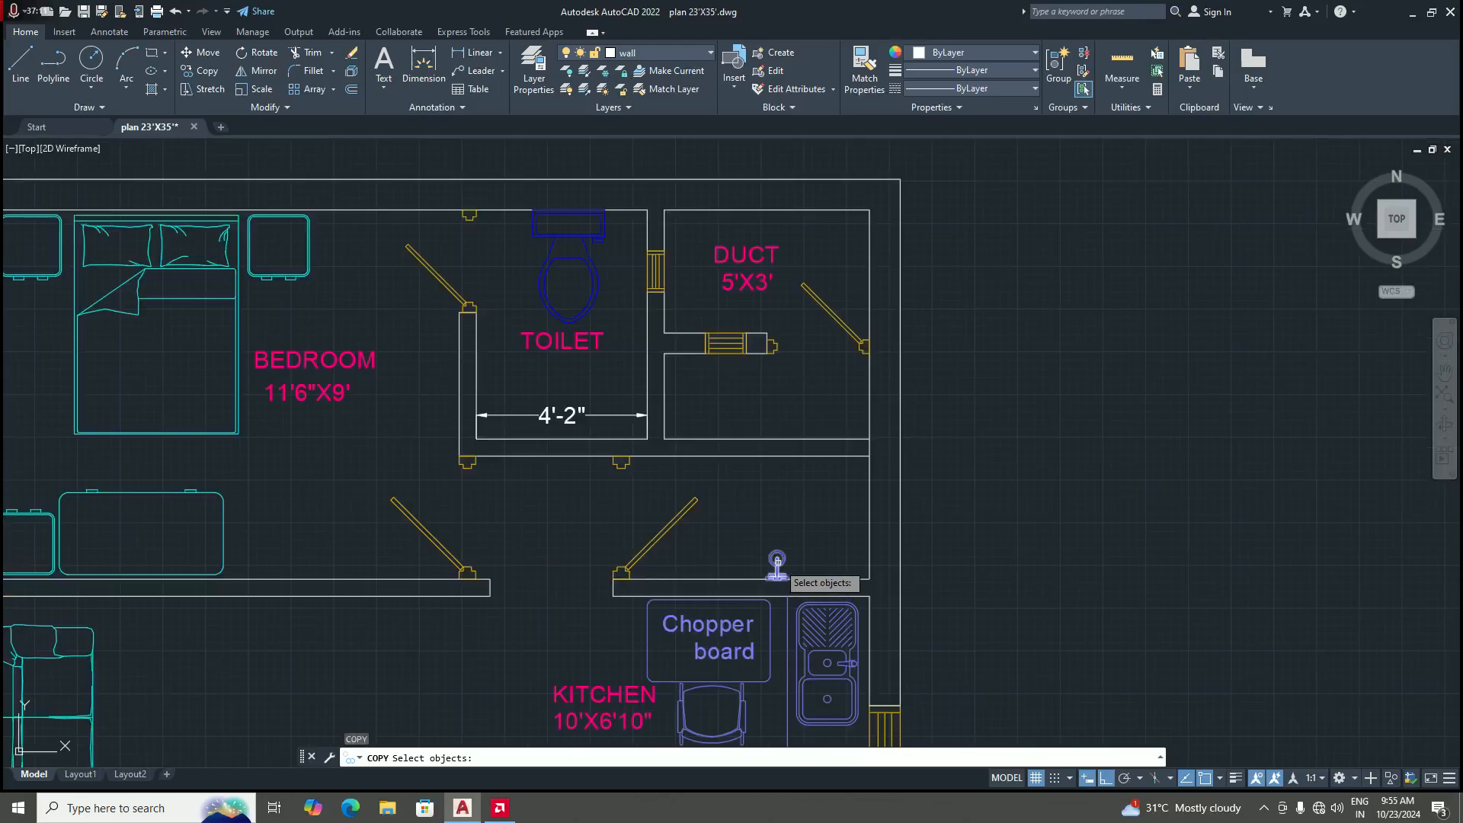
{"action": "scroll", "coordinate": [777, 564], "scroll_direction": "up", "scroll_amount": 2}
{"action": "left_click", "coordinate": [772, 567]}
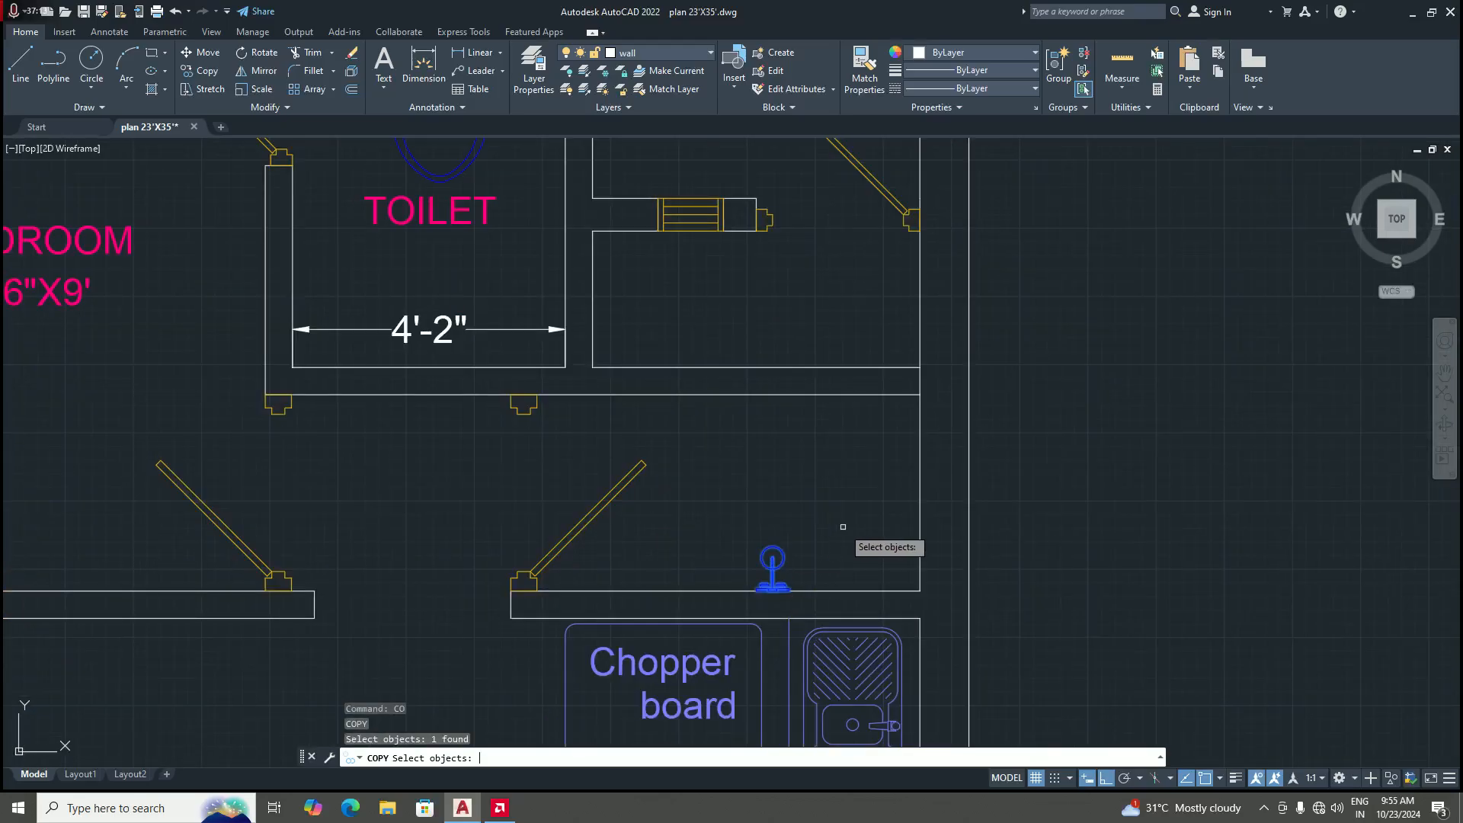
{"action": "key", "text": "Return"}
{"action": "scroll", "coordinate": [784, 564], "scroll_direction": "up", "scroll_amount": 10}
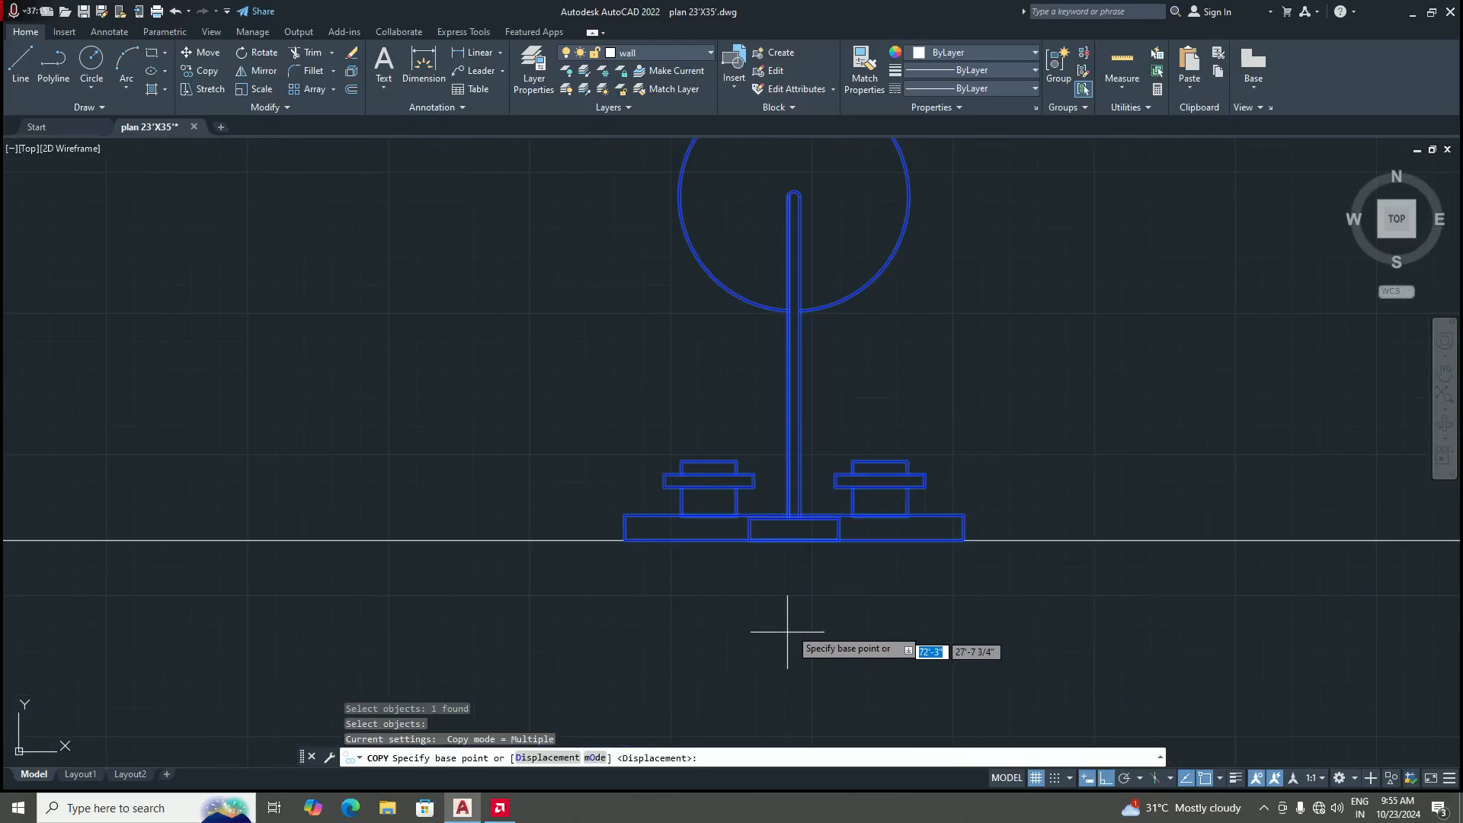
{"action": "left_click", "coordinate": [793, 540]}
{"action": "scroll", "coordinate": [795, 541], "scroll_direction": "down", "scroll_amount": 8}
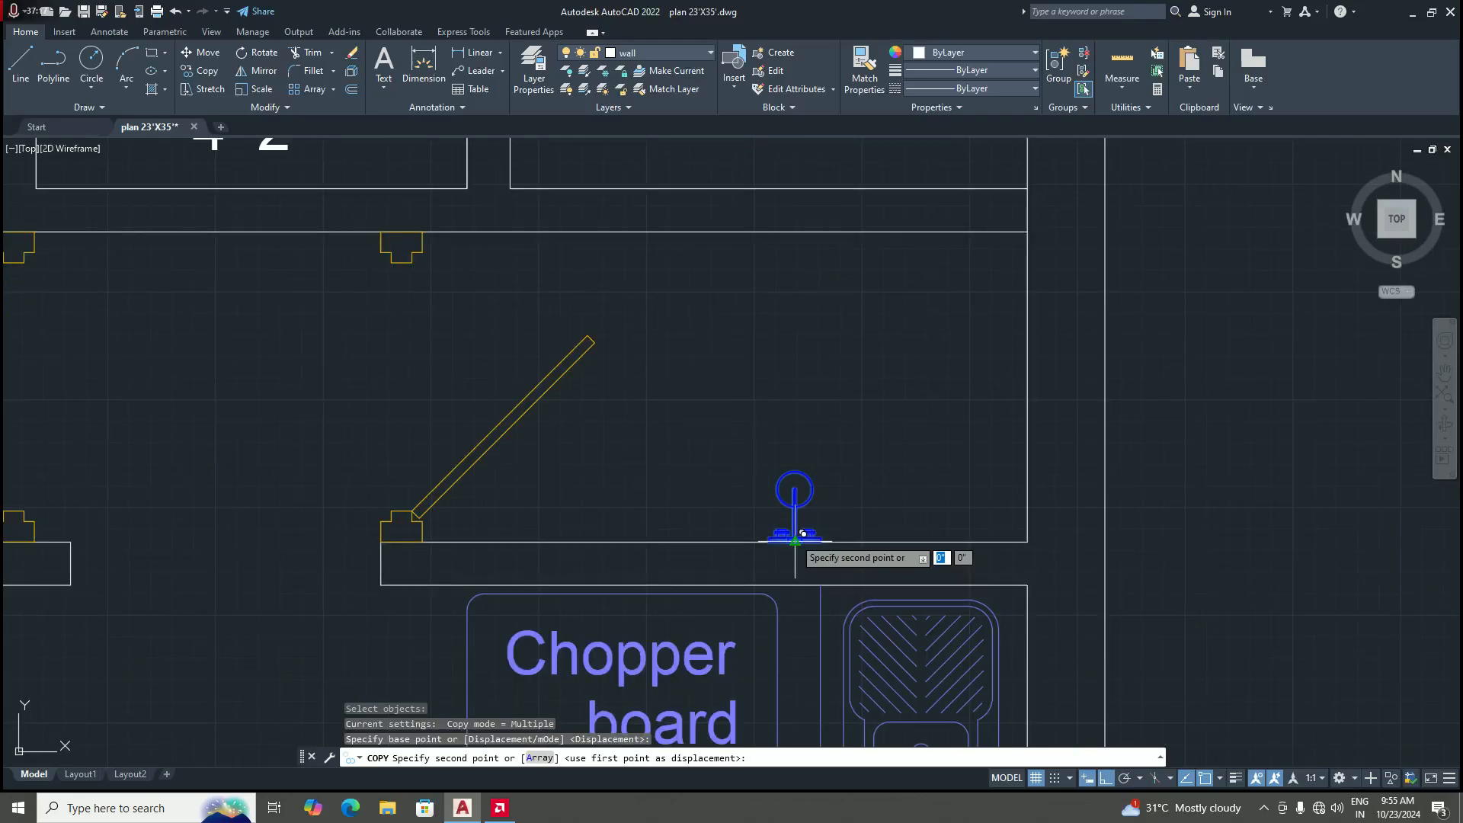
{"action": "scroll", "coordinate": [803, 533], "scroll_direction": "down", "scroll_amount": 6}
{"action": "scroll", "coordinate": [736, 455], "scroll_direction": "up", "scroll_amount": 3}
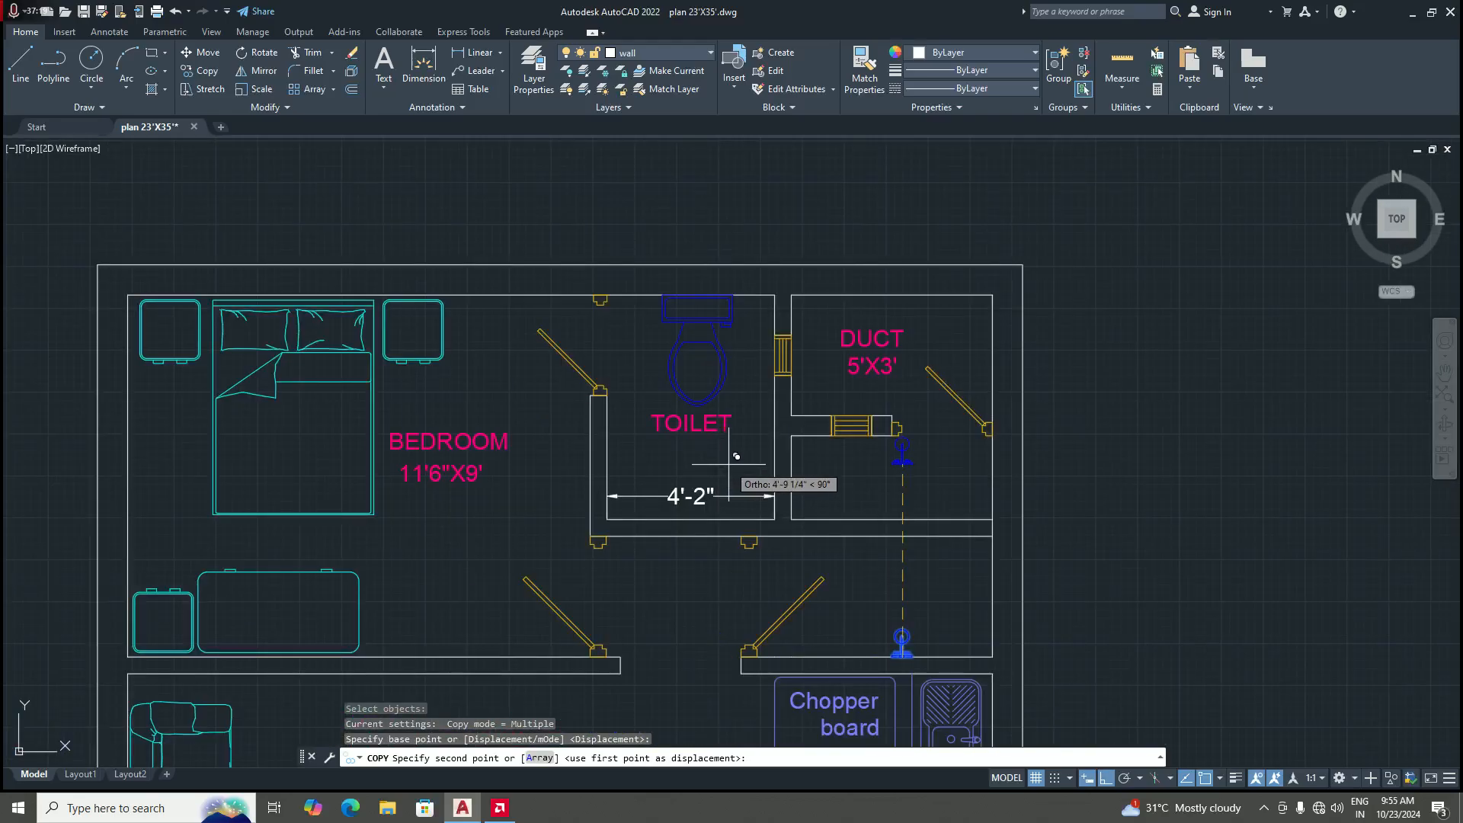
{"action": "key", "text": "F8"}
{"action": "scroll", "coordinate": [692, 517], "scroll_direction": "up", "scroll_amount": 6}
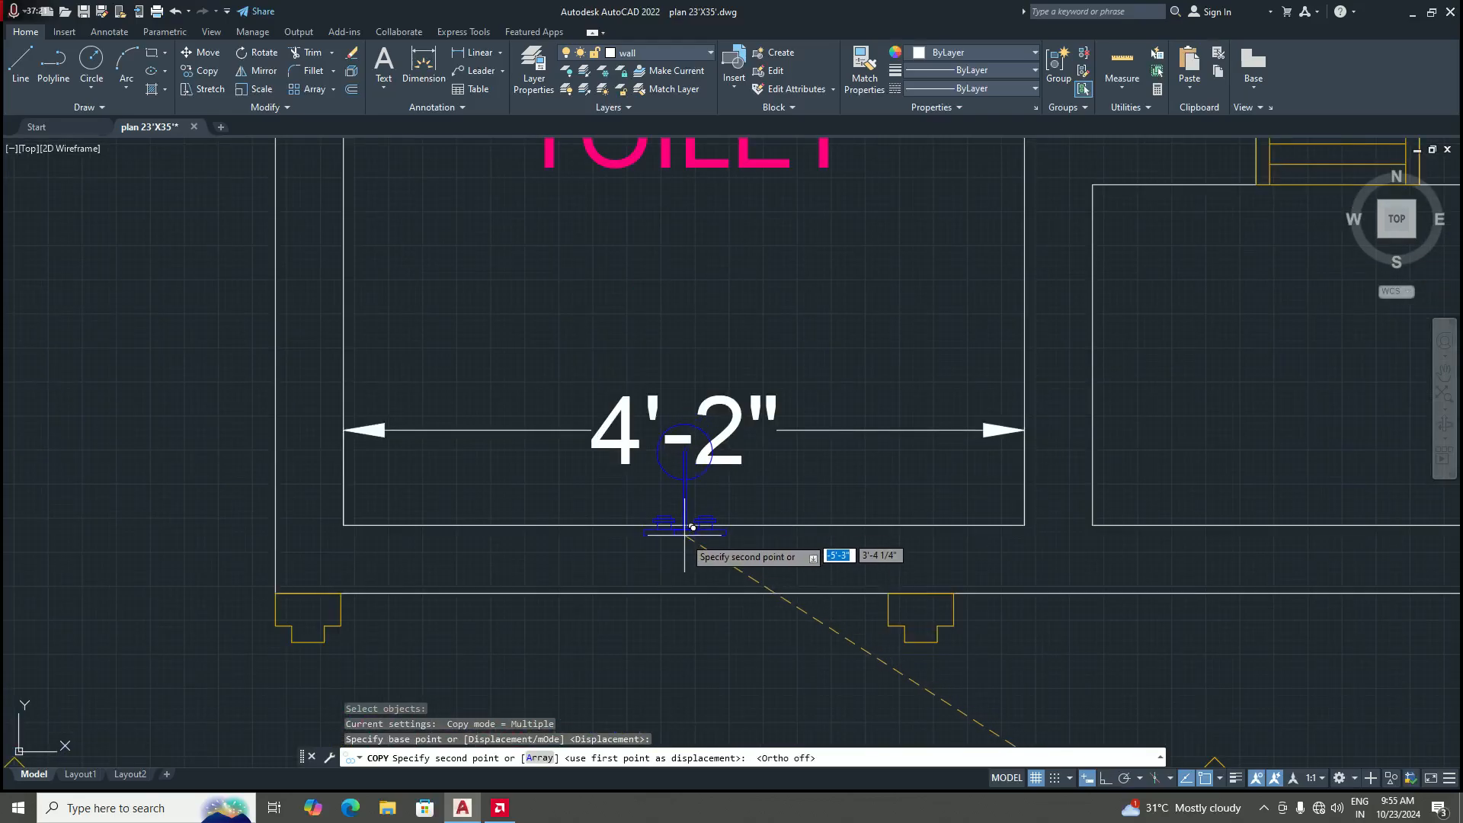
{"action": "left_click", "coordinate": [685, 522]}
{"action": "scroll", "coordinate": [667, 533], "scroll_direction": "down", "scroll_amount": 4}
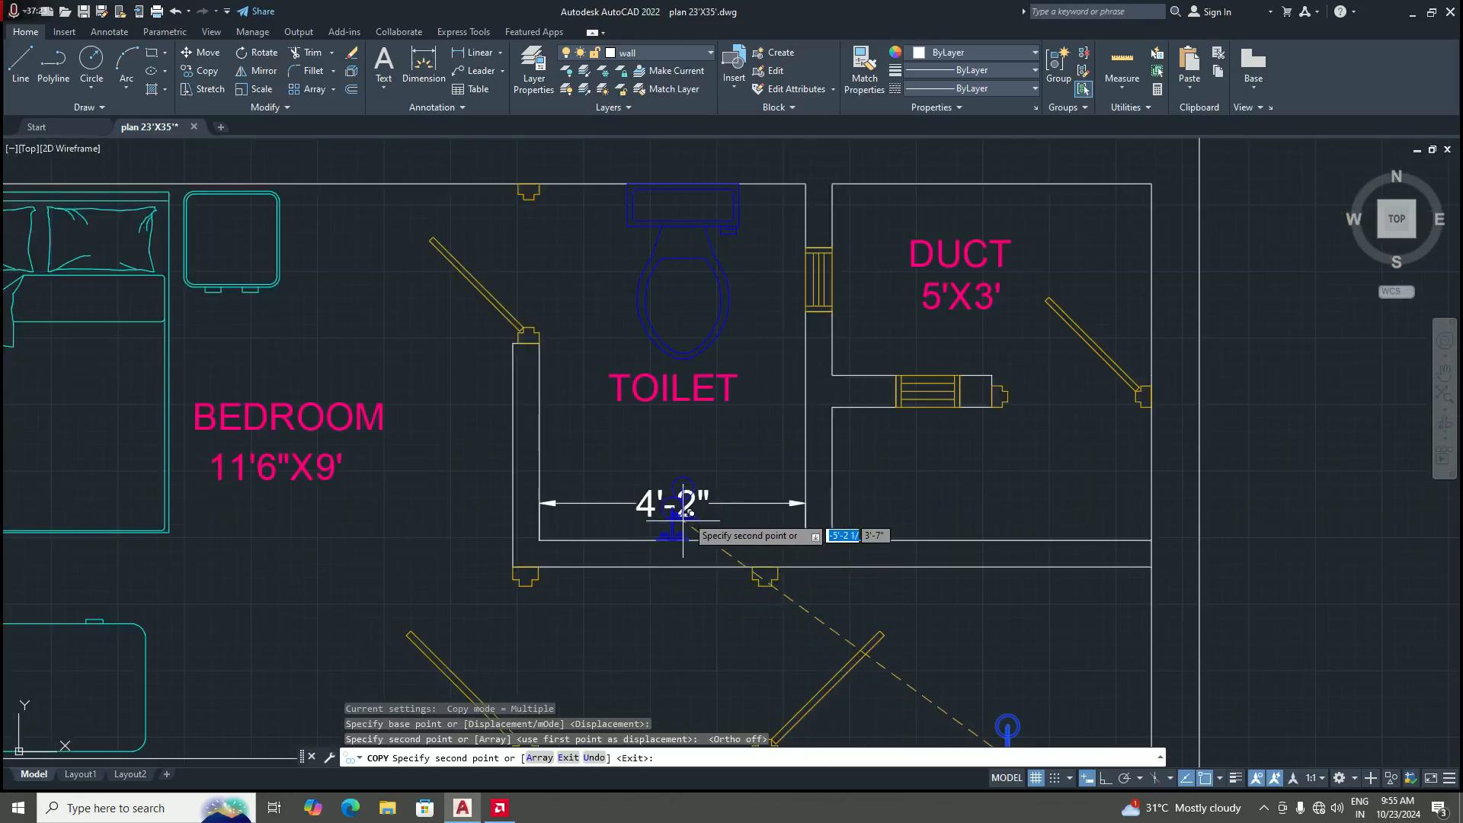
{"action": "key", "text": "Return"}
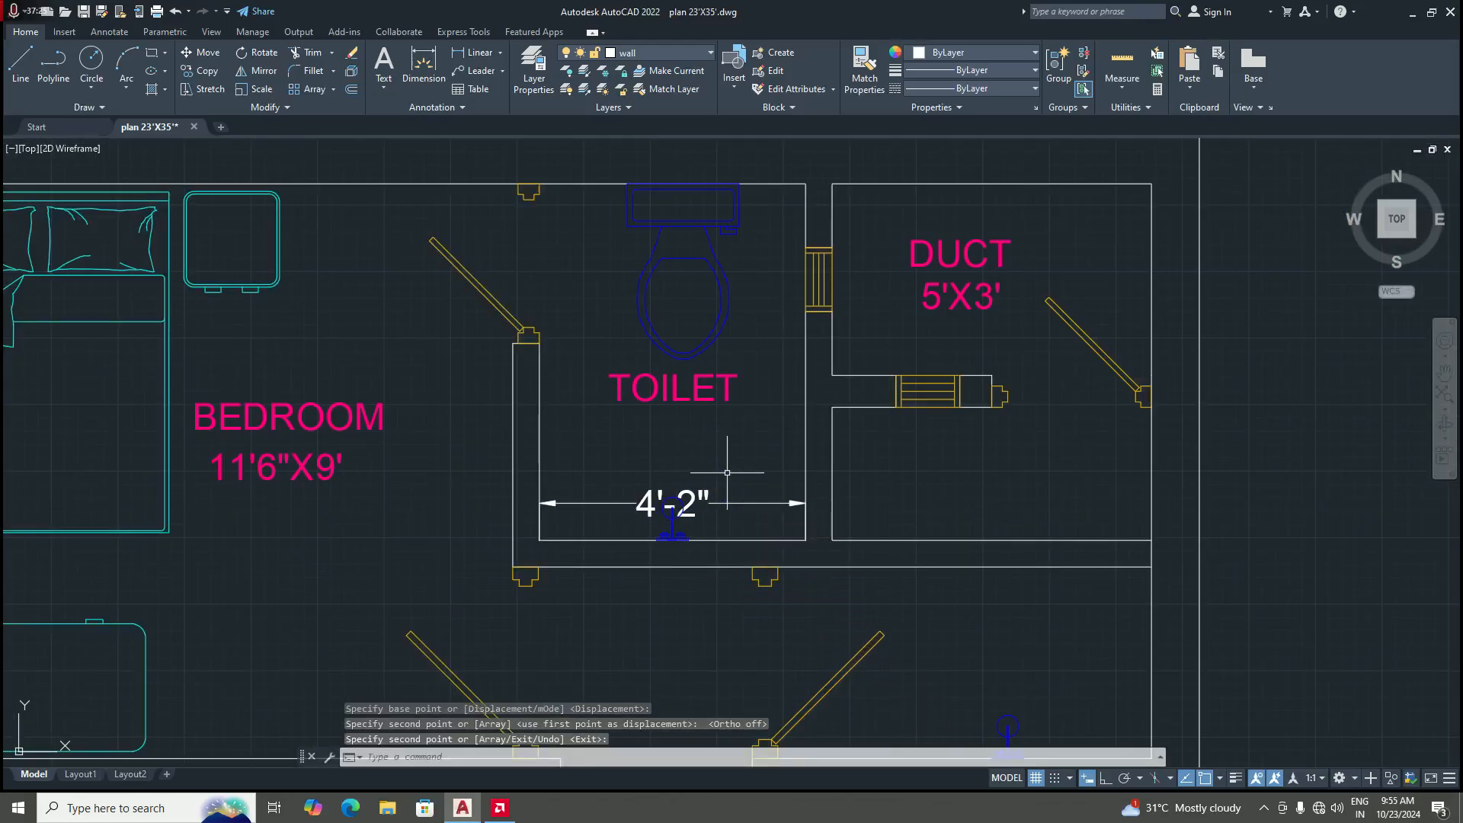
Step: Delete the toilet's inner width dimension above its lower wall
{"action": "left_click", "coordinate": [712, 503]}
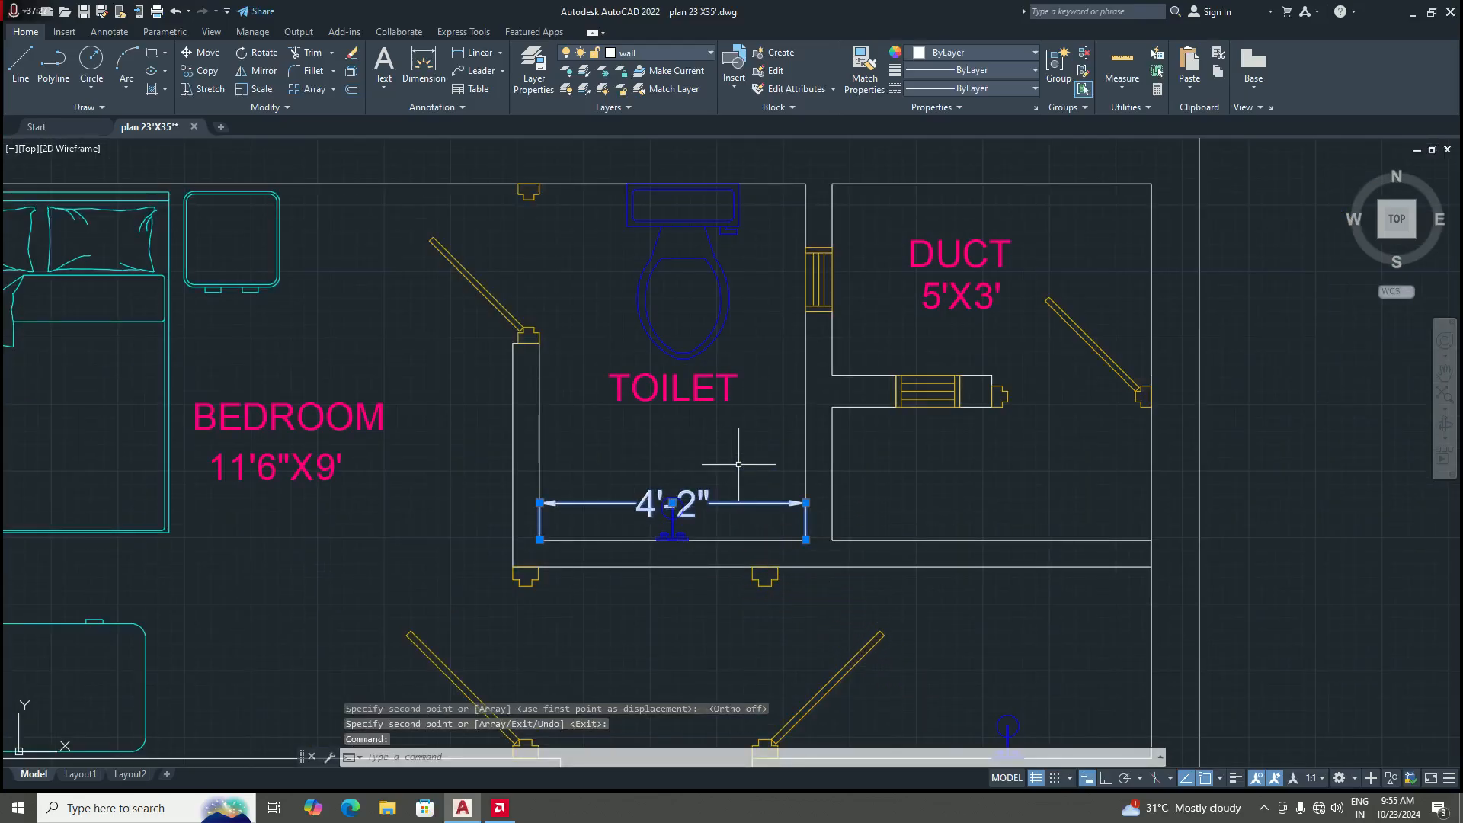
{"action": "key", "text": "Delete"}
{"action": "scroll", "coordinate": [748, 463], "scroll_direction": "down", "scroll_amount": 2}
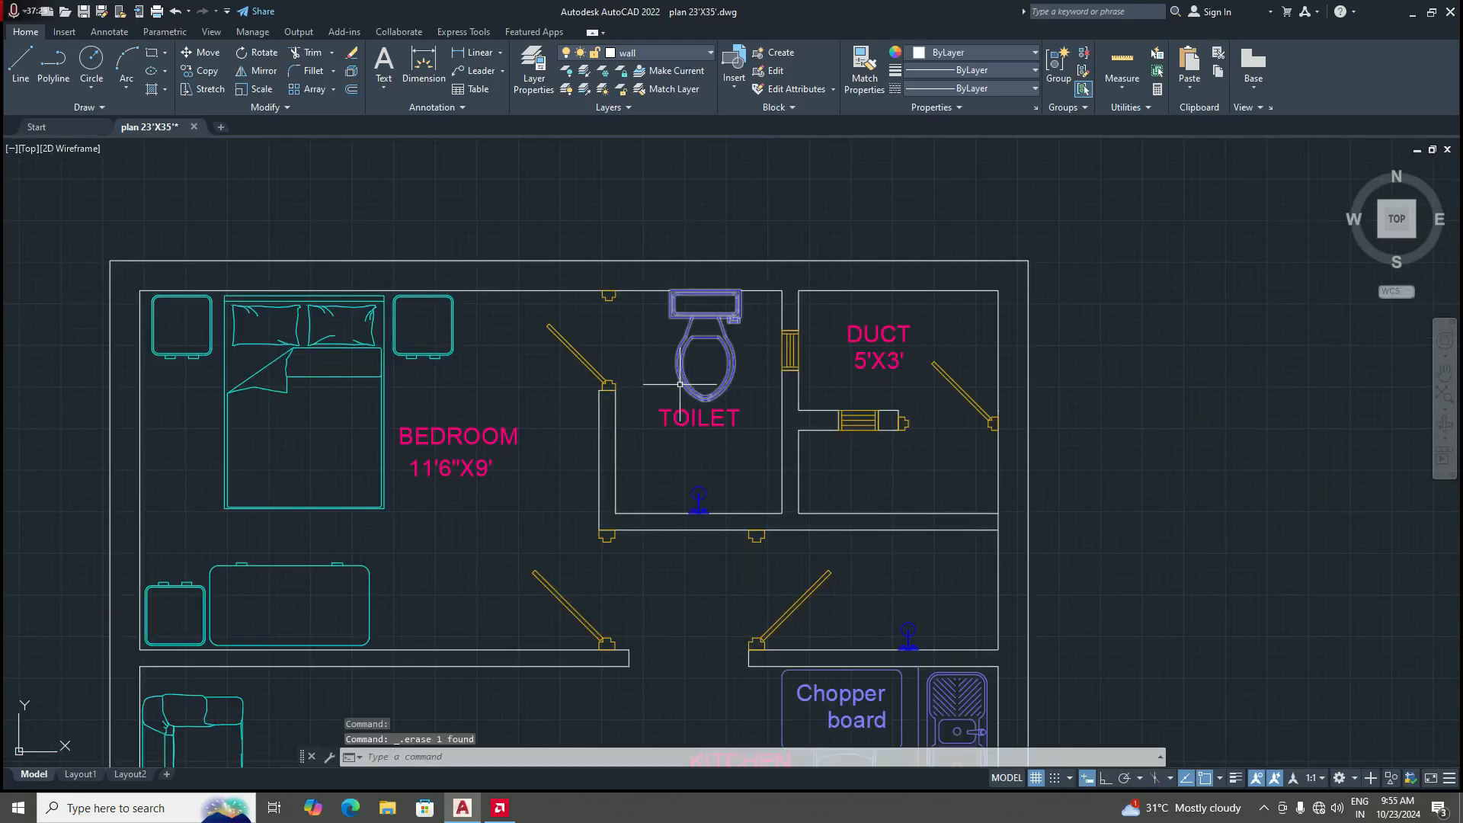
Step: Examine the toilet and duct layout, including the partition and window between them
{"action": "scroll", "coordinate": [731, 397], "scroll_direction": "down", "scroll_amount": 4}
{"action": "scroll", "coordinate": [763, 427], "scroll_direction": "up", "scroll_amount": 4}
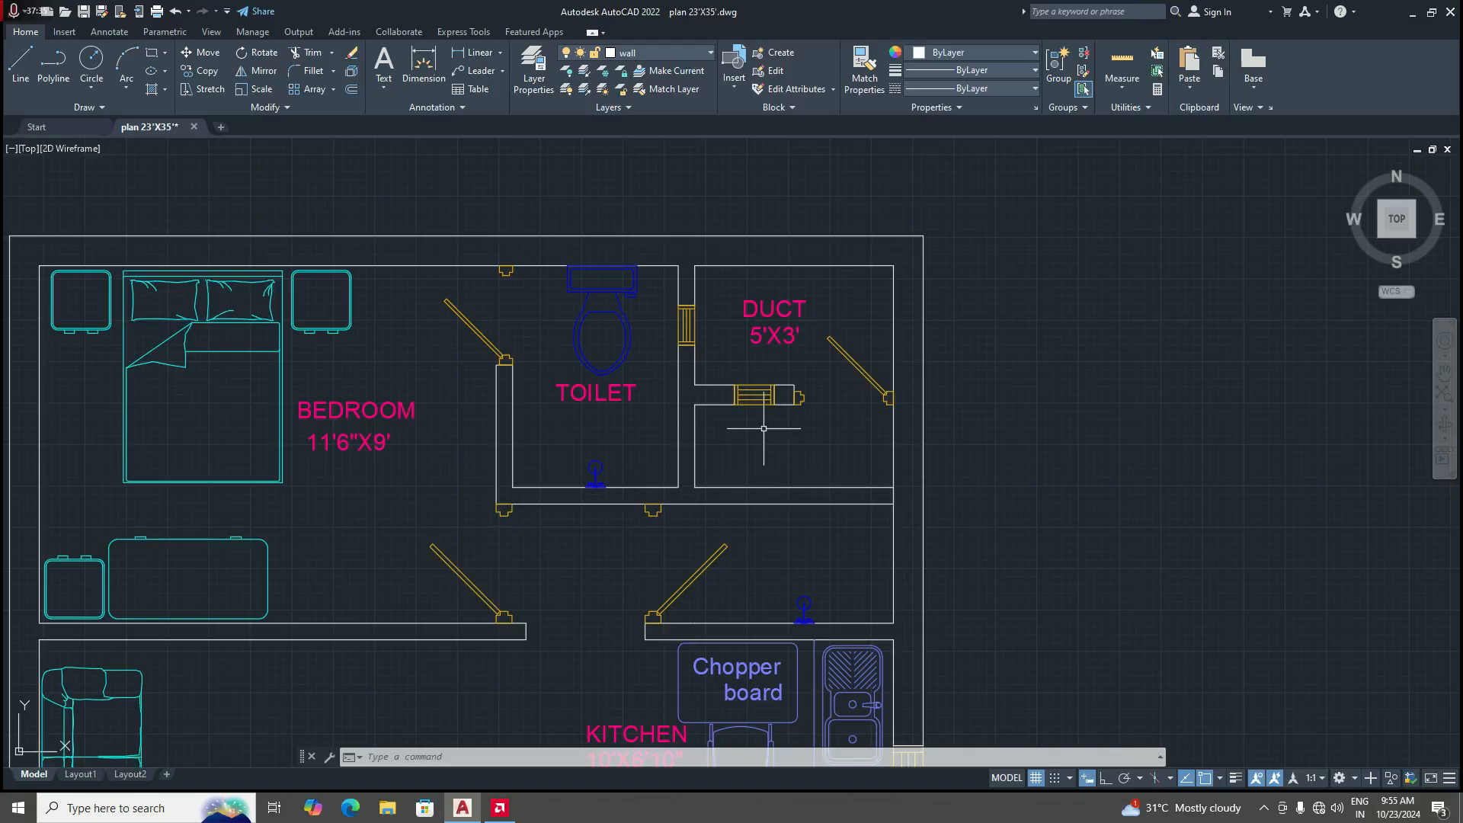
{"action": "scroll", "coordinate": [683, 431], "scroll_direction": "up", "scroll_amount": 2}
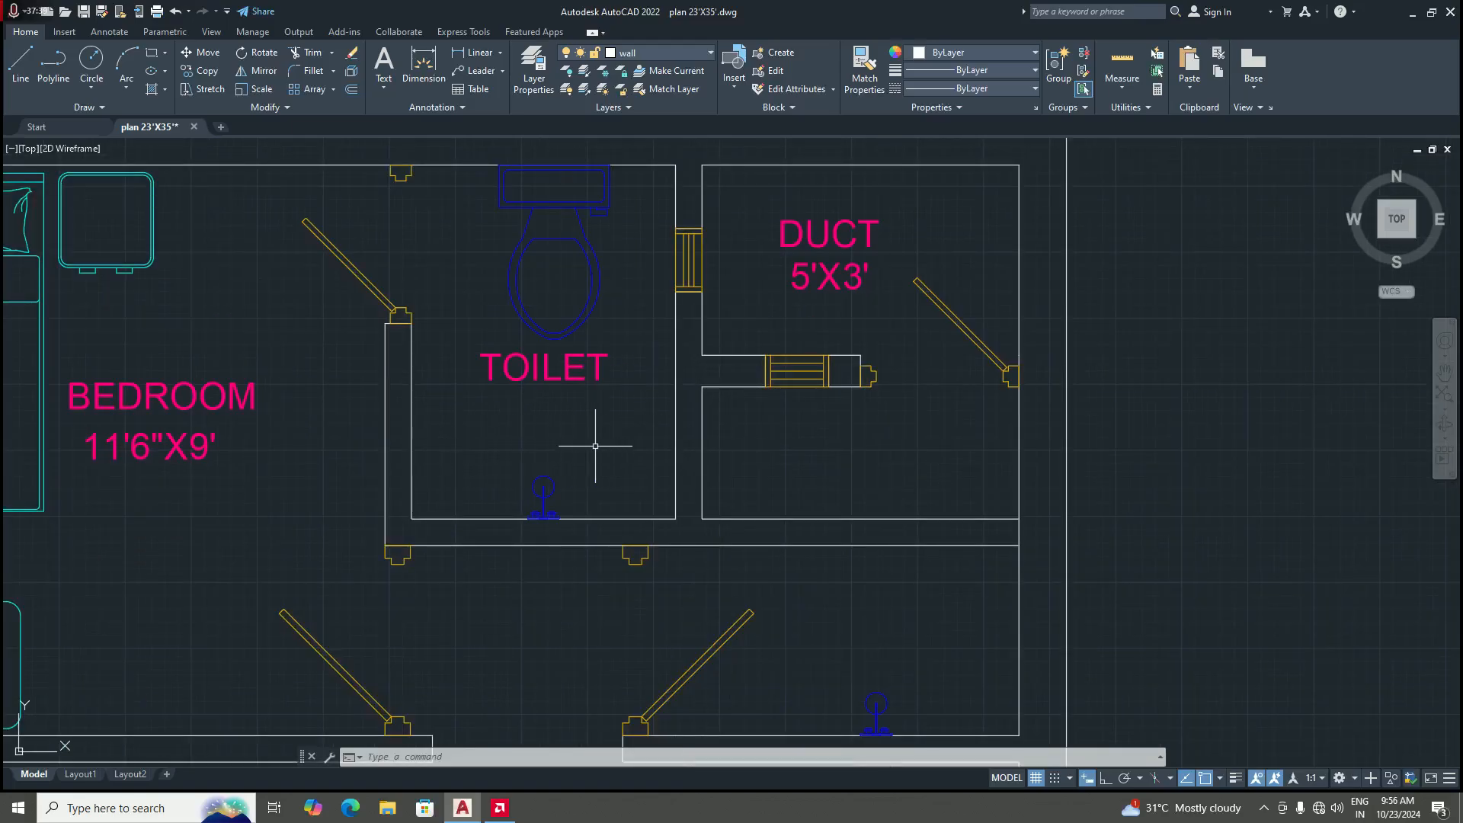
{"action": "scroll", "coordinate": [573, 448], "scroll_direction": "down", "scroll_amount": 2}
{"action": "middle_click_drag", "start_coordinate": [573, 448], "coordinate": [582, 446]}
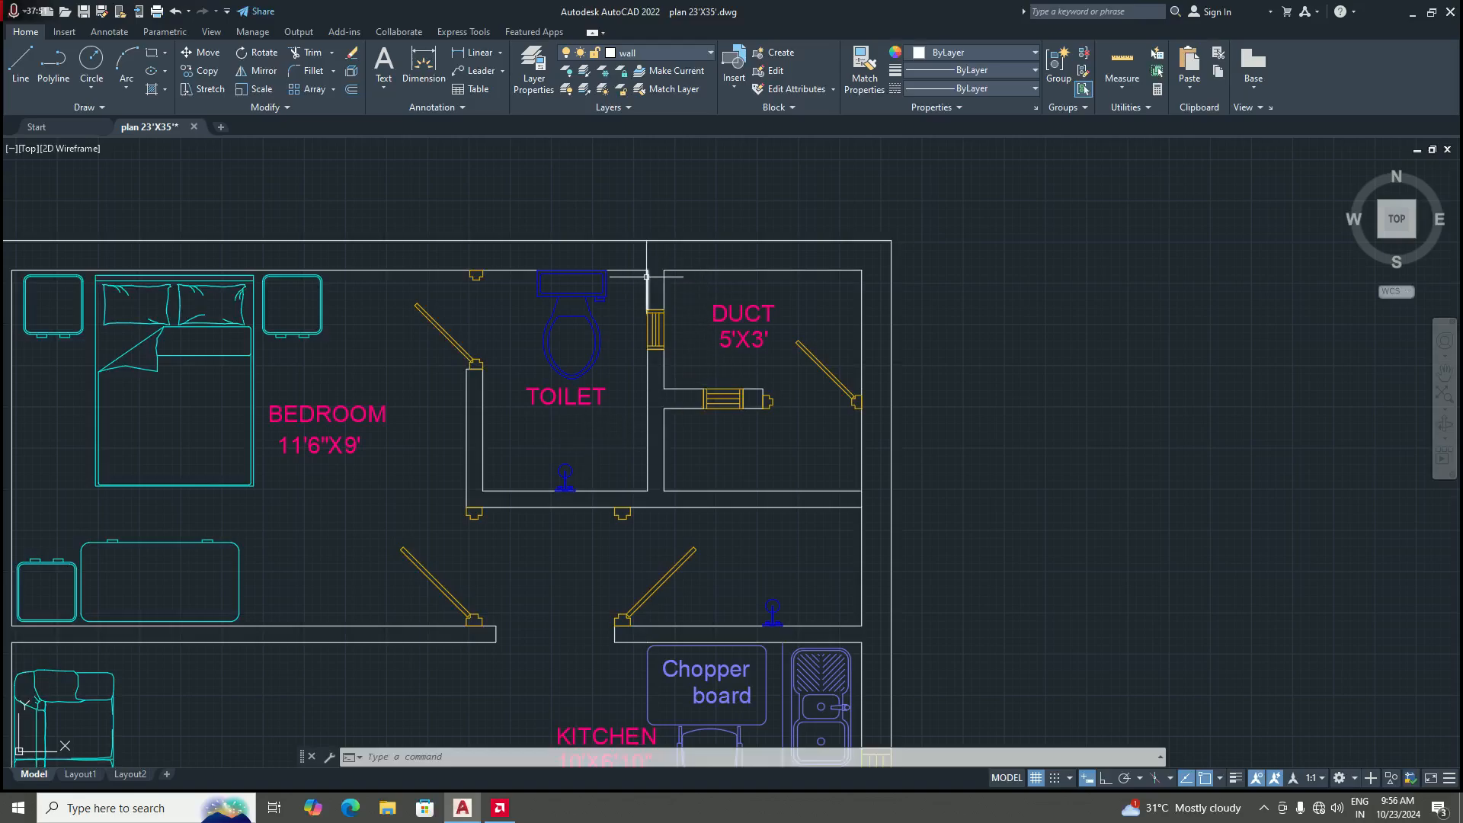
{"action": "scroll", "coordinate": [658, 283], "scroll_direction": "up", "scroll_amount": 2}
{"action": "scroll", "coordinate": [655, 280], "scroll_direction": "down", "scroll_amount": 2}
{"action": "scroll", "coordinate": [655, 283], "scroll_direction": "up", "scroll_amount": 2}
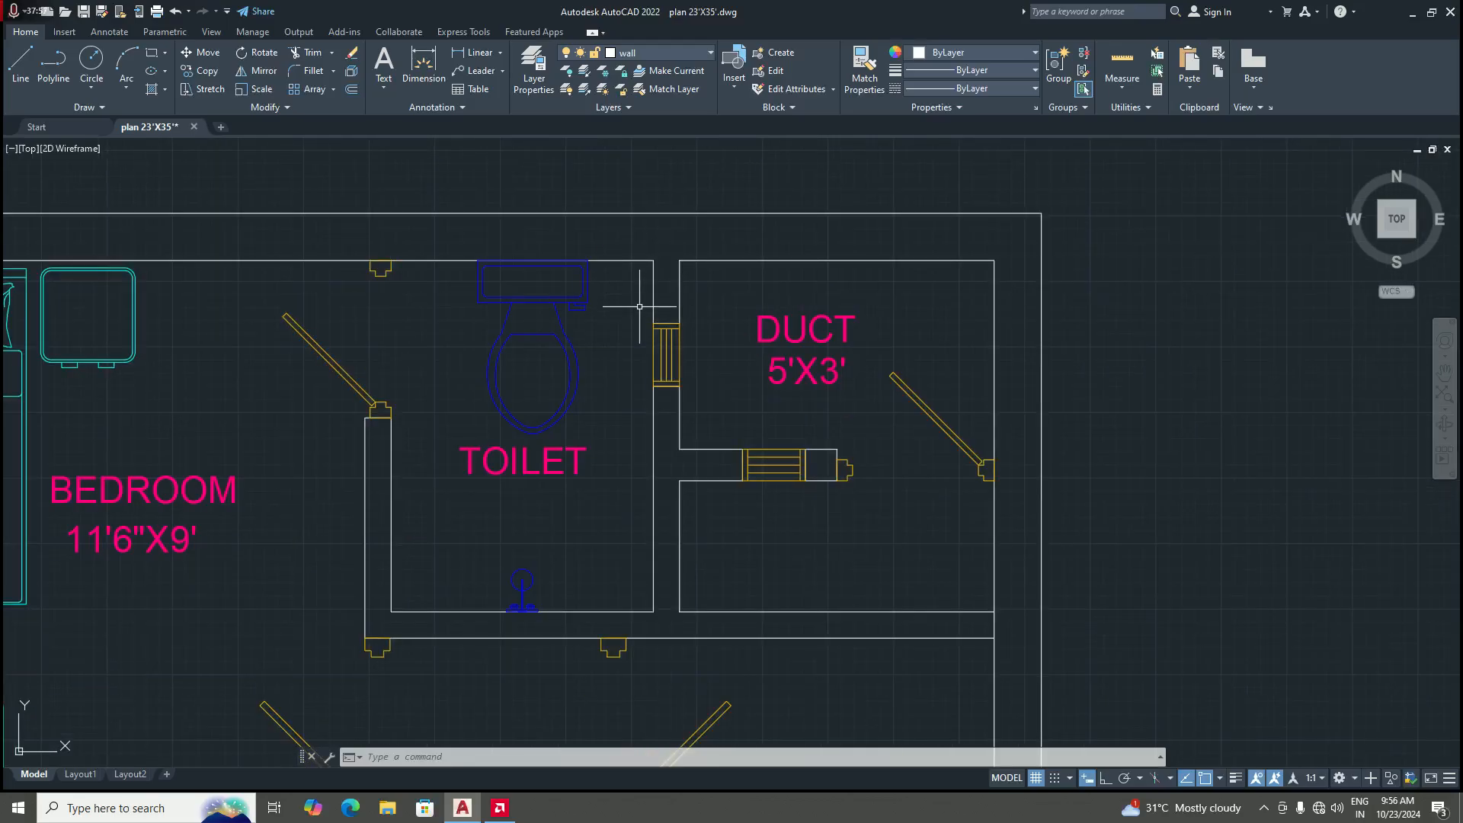
{"action": "scroll", "coordinate": [656, 313], "scroll_direction": "down", "scroll_amount": 4}
{"action": "scroll", "coordinate": [665, 346], "scroll_direction": "up", "scroll_amount": 2}
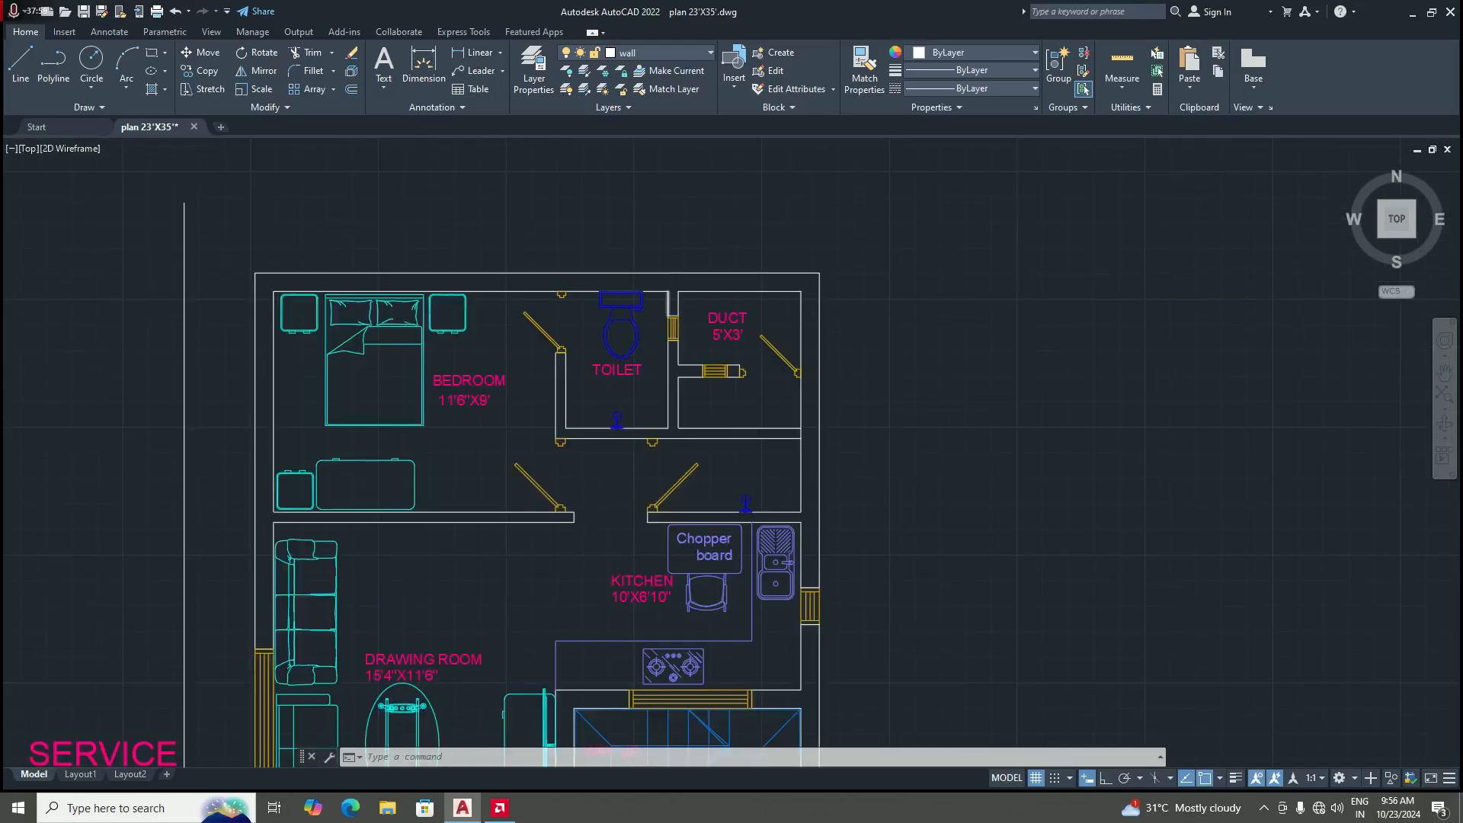
{"action": "scroll", "coordinate": [668, 343], "scroll_direction": "down", "scroll_amount": 2}
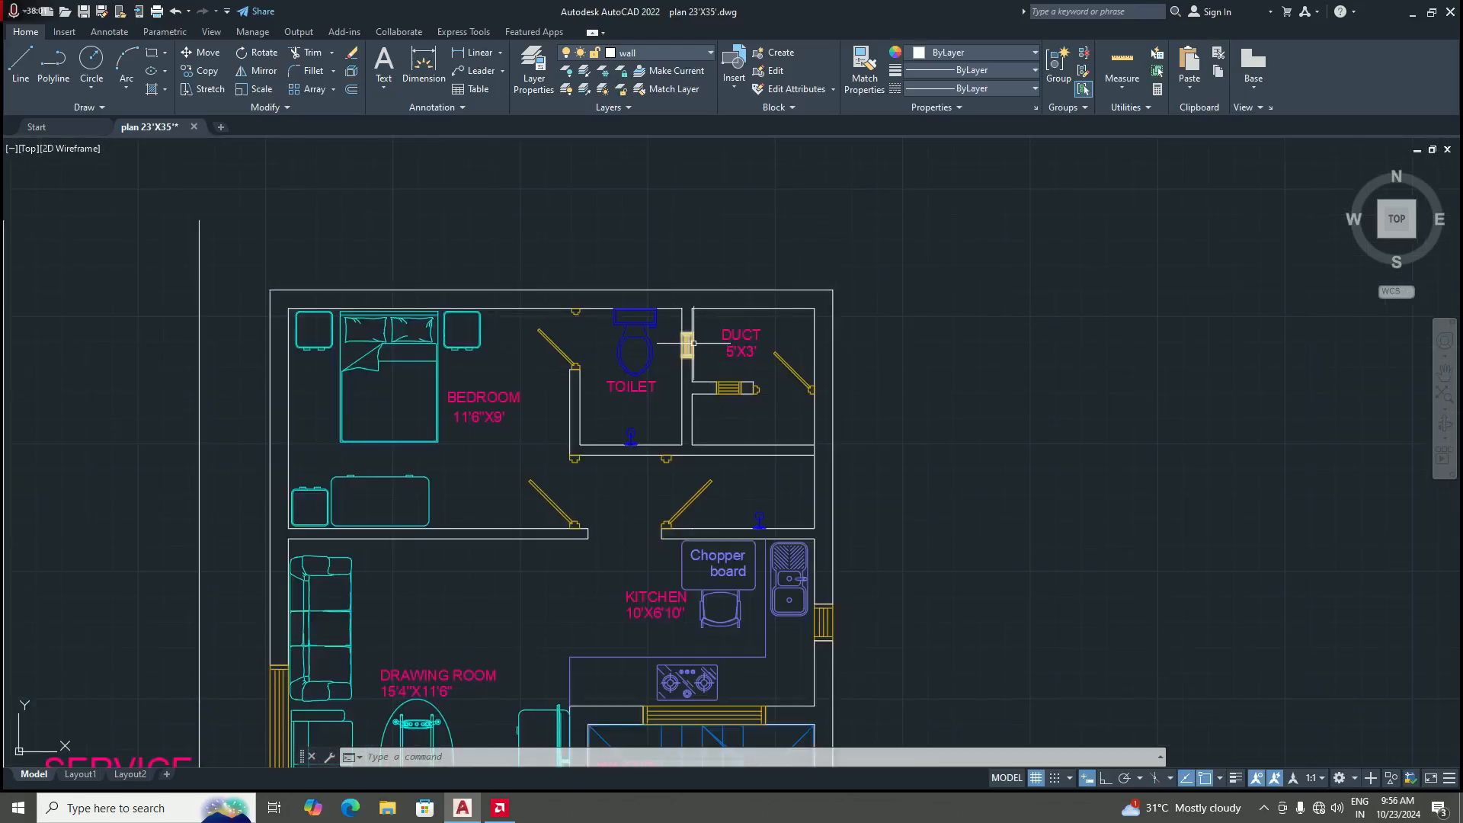
Step: Hide the window block in the partition between the toilet and the duct
{"action": "scroll", "coordinate": [677, 333], "scroll_direction": "up", "scroll_amount": 6}
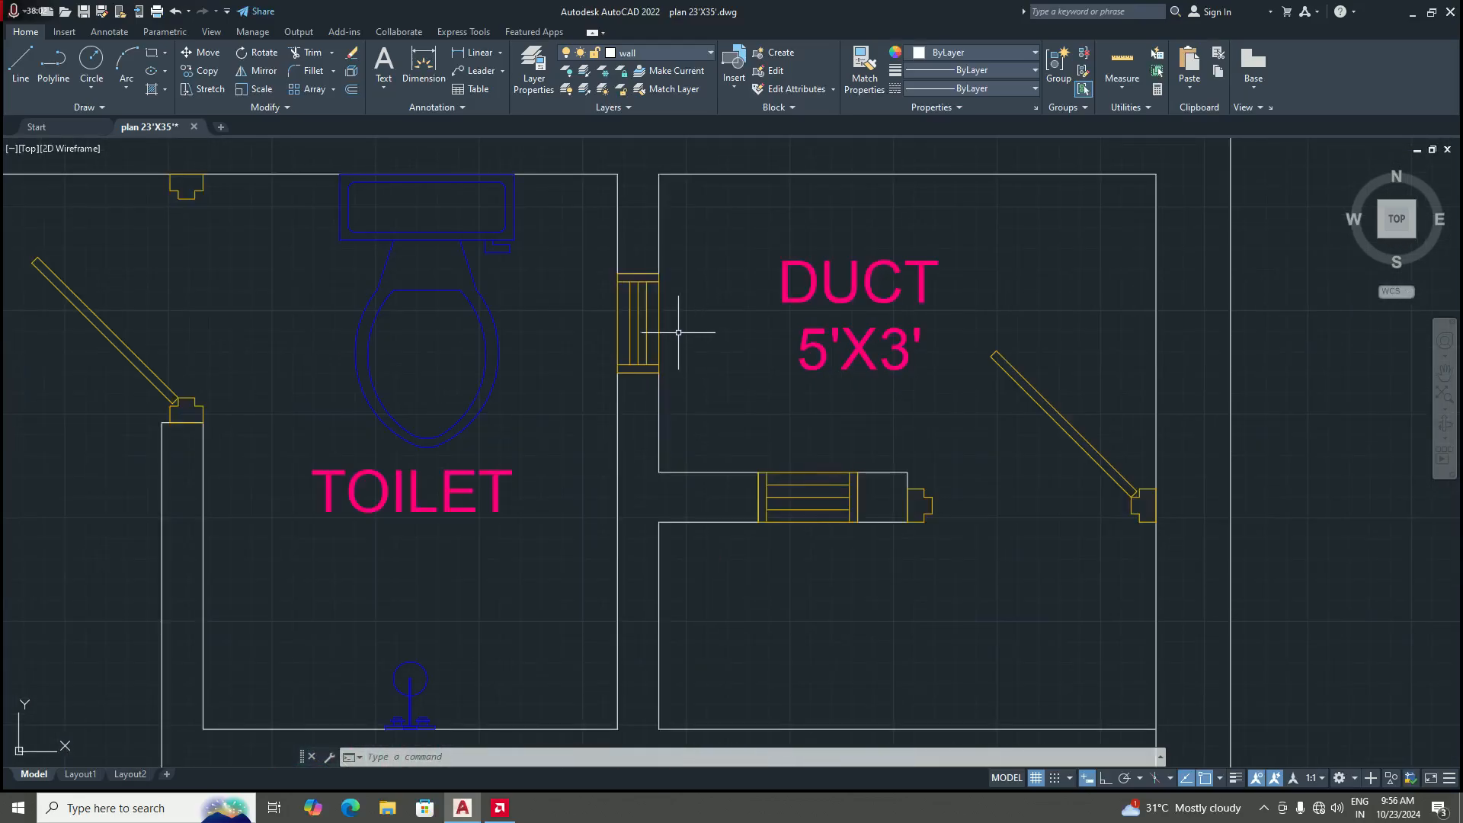
{"action": "left_click", "coordinate": [640, 328]}
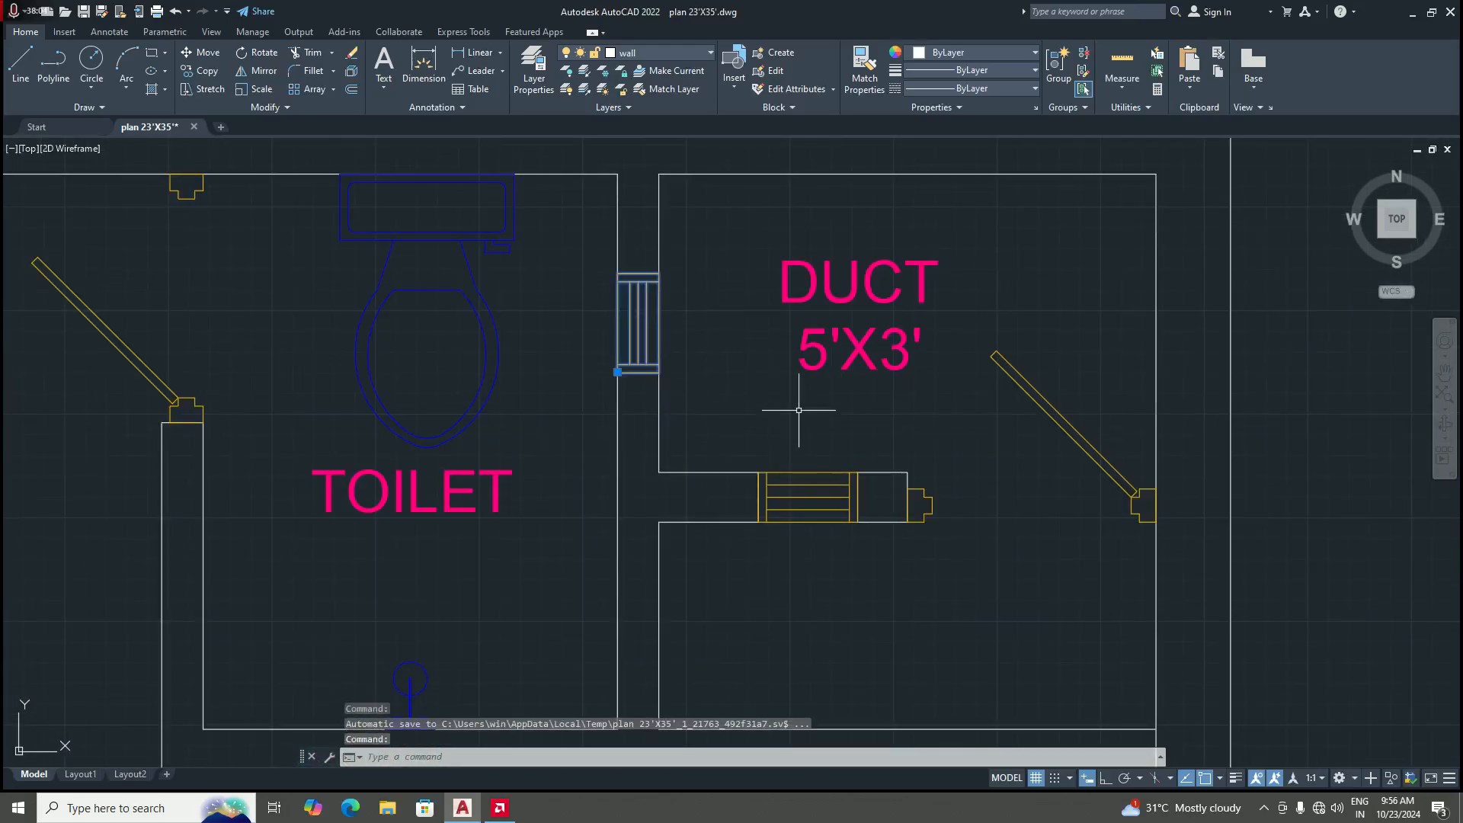
{"action": "left_click", "coordinate": [1392, 778]}
{"action": "left_click", "coordinate": [1402, 768]}
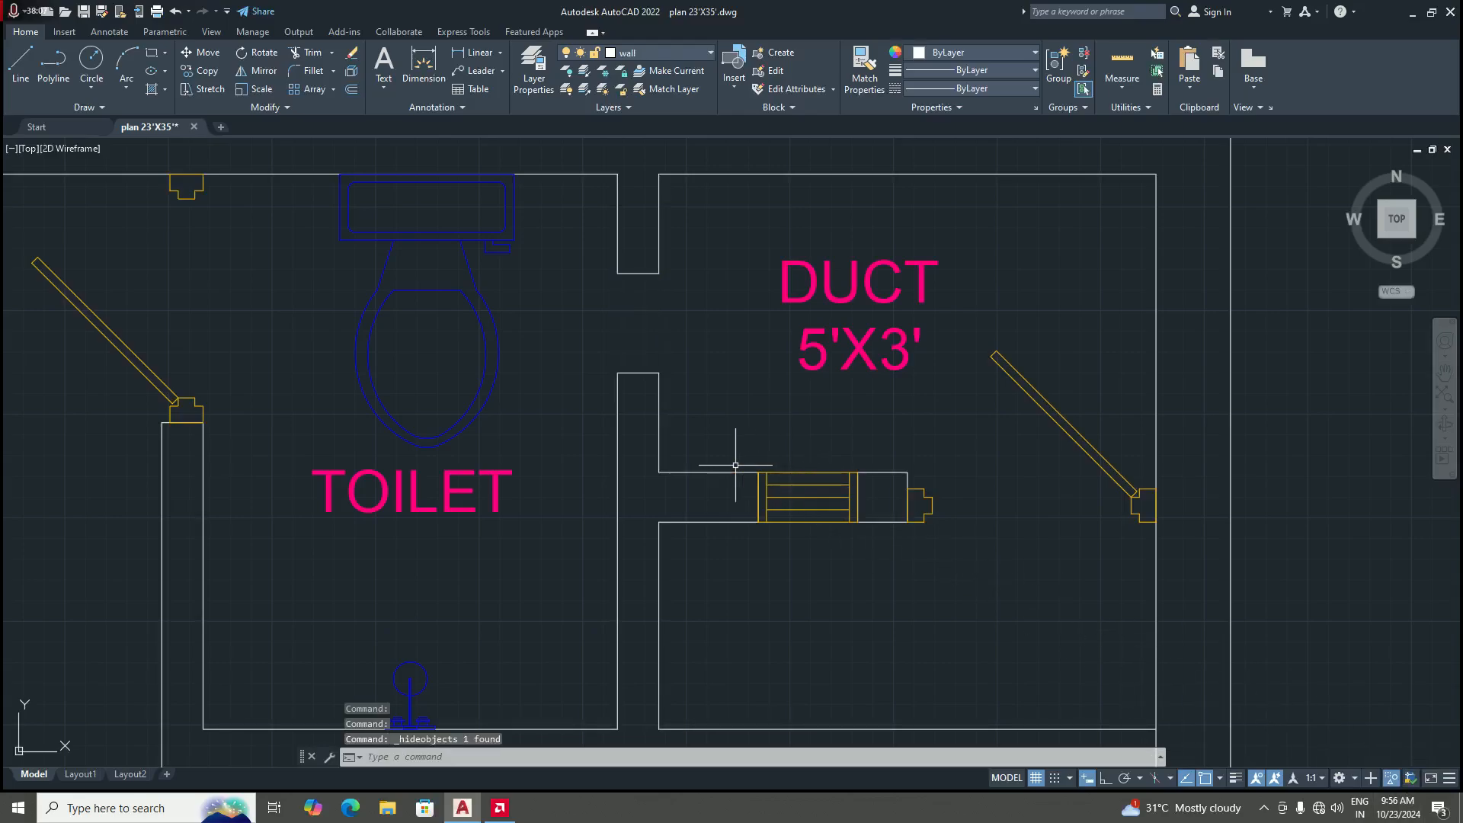
Step: Join the toilet's upper inner wall line with the short partition line running down to the window opening
{"action": "scroll", "coordinate": [736, 468], "scroll_direction": "down", "scroll_amount": 6}
{"action": "scroll", "coordinate": [736, 480], "scroll_direction": "up", "scroll_amount": 2}
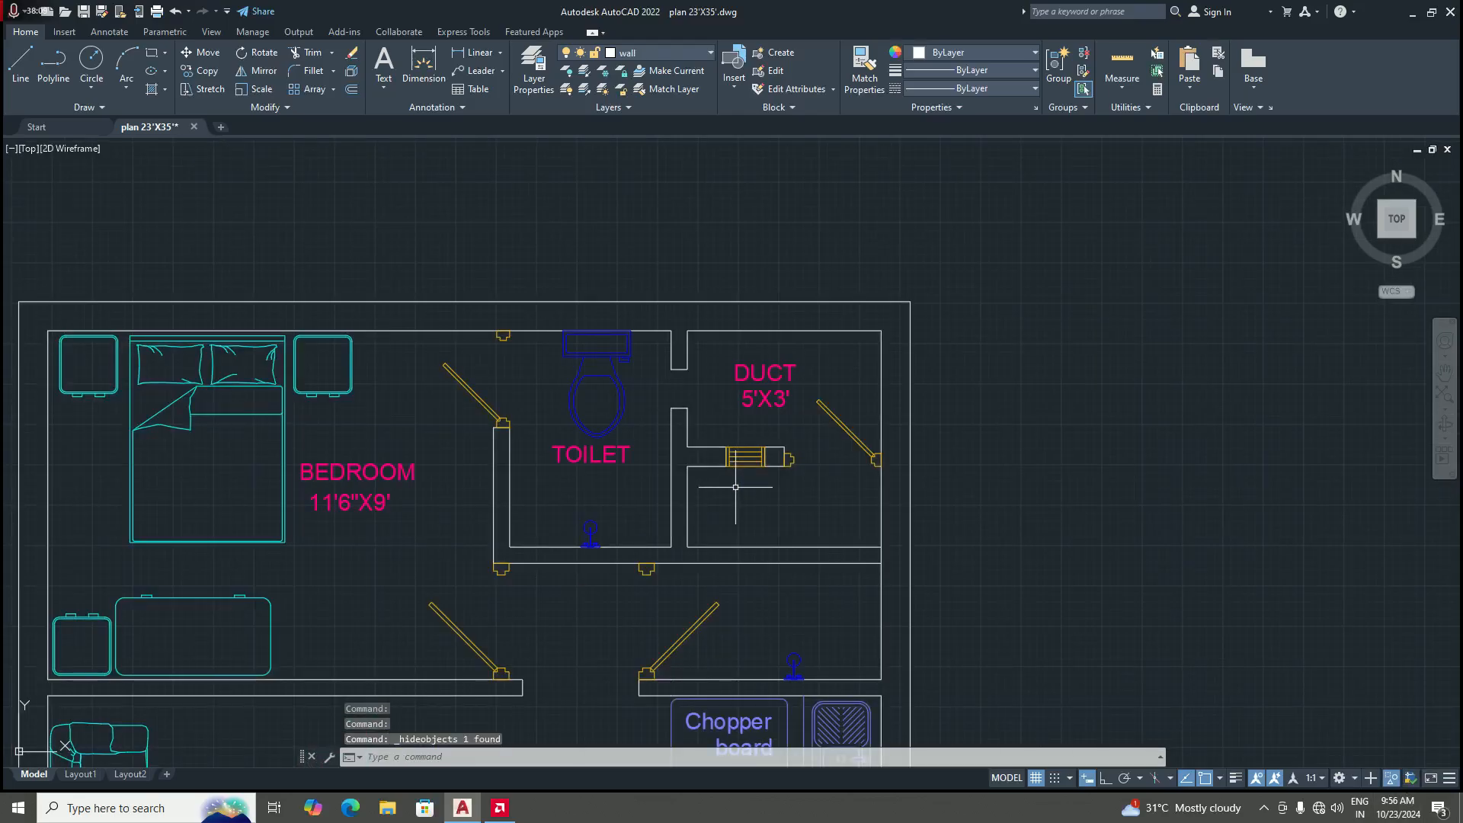
{"action": "scroll", "coordinate": [662, 345], "scroll_direction": "up", "scroll_amount": 2}
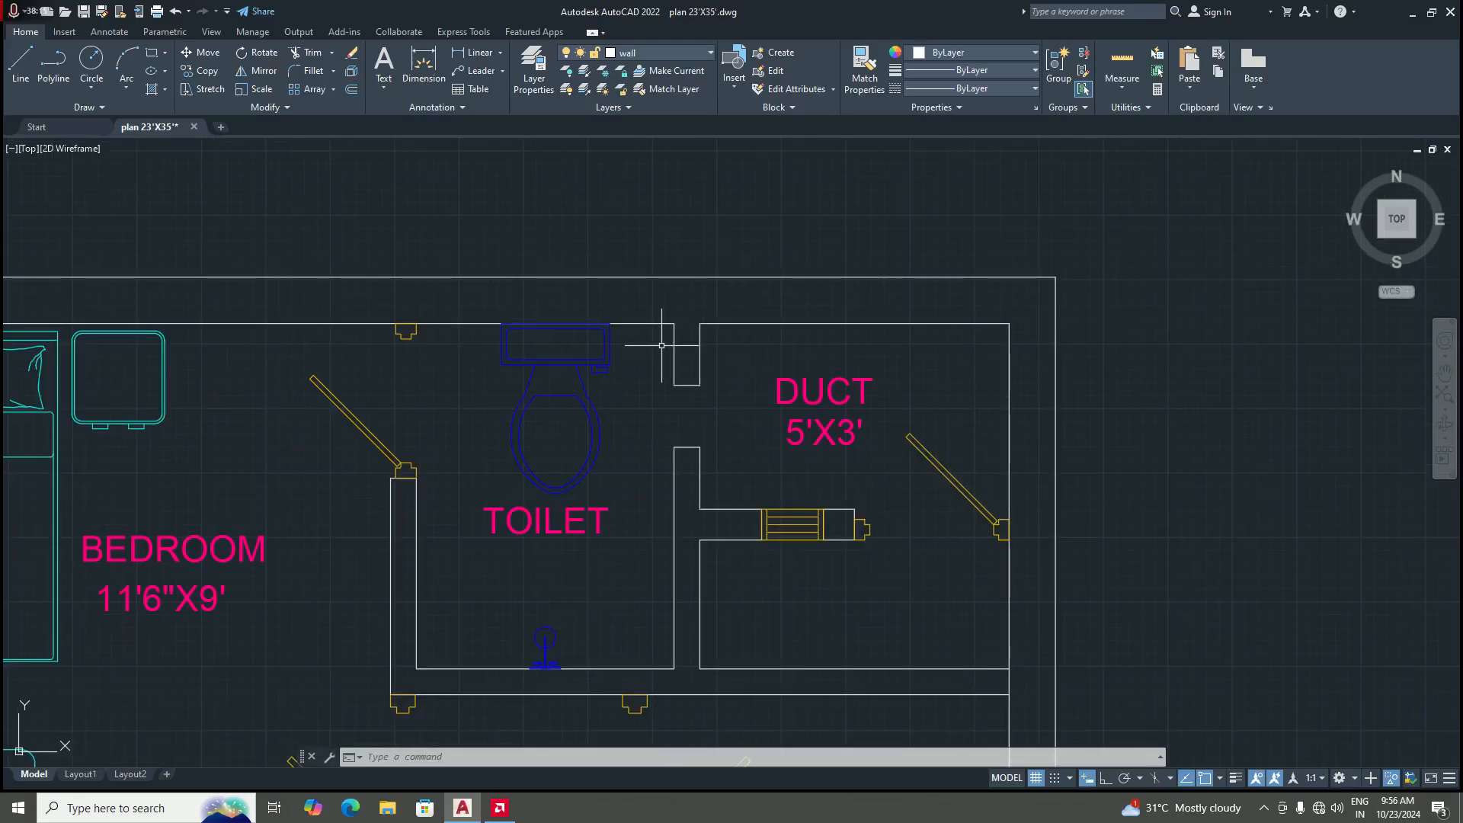
{"action": "type", "text": "J"}
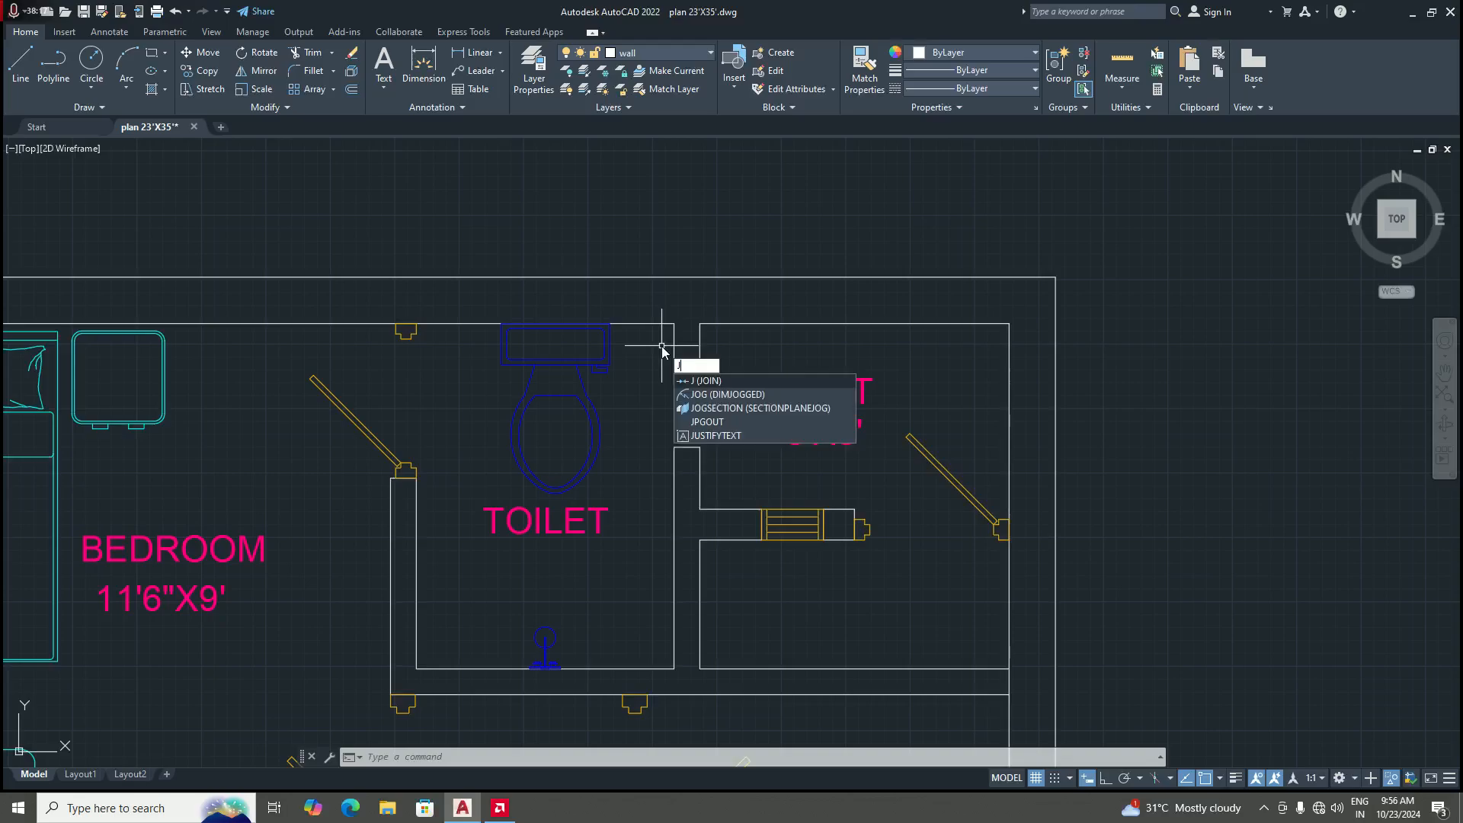
{"action": "key", "text": "Return"}
{"action": "scroll", "coordinate": [661, 345], "scroll_direction": "up", "scroll_amount": 2}
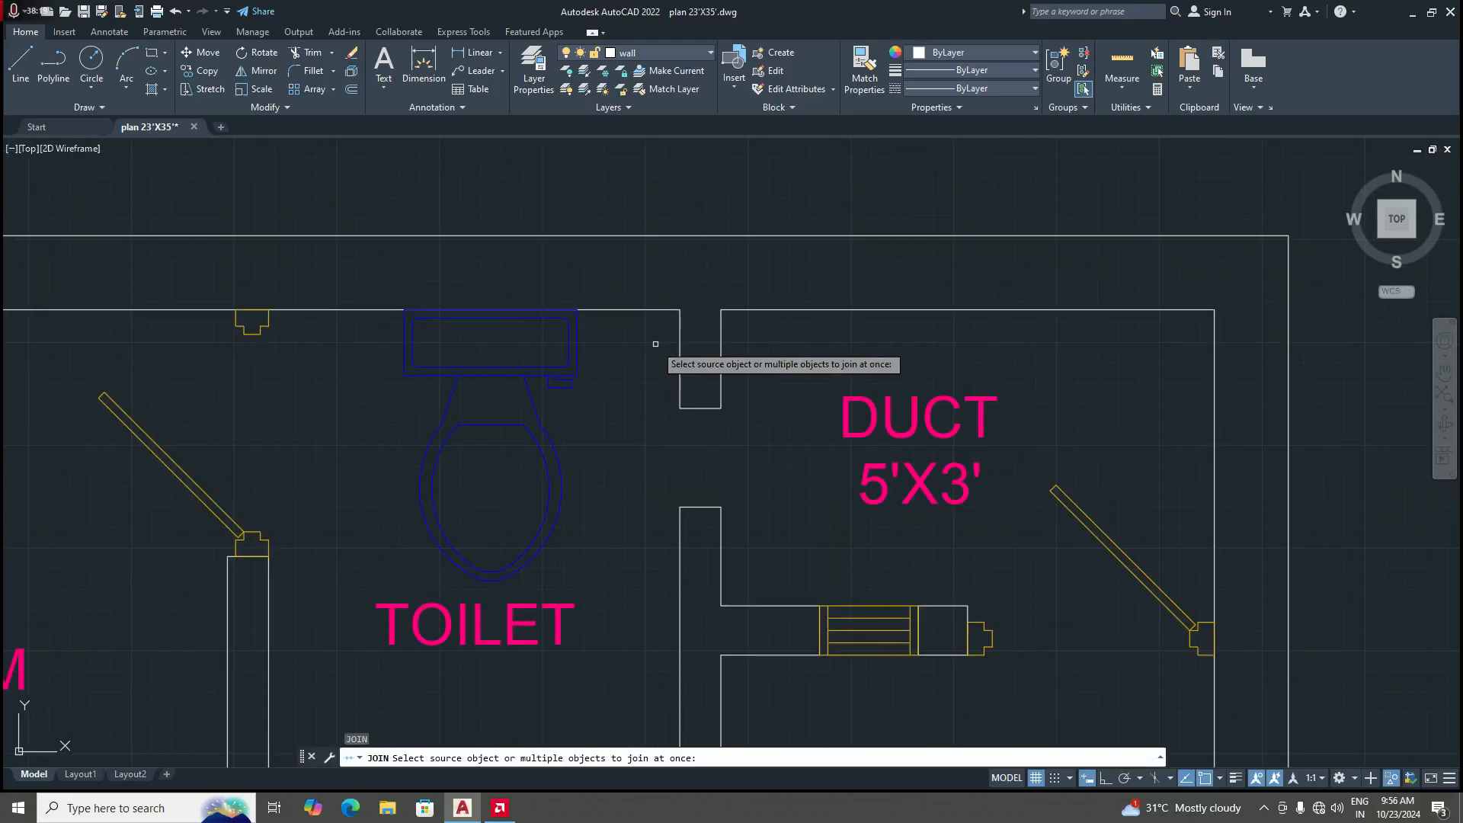
{"action": "left_click", "coordinate": [660, 310]}
{"action": "left_click", "coordinate": [680, 351]}
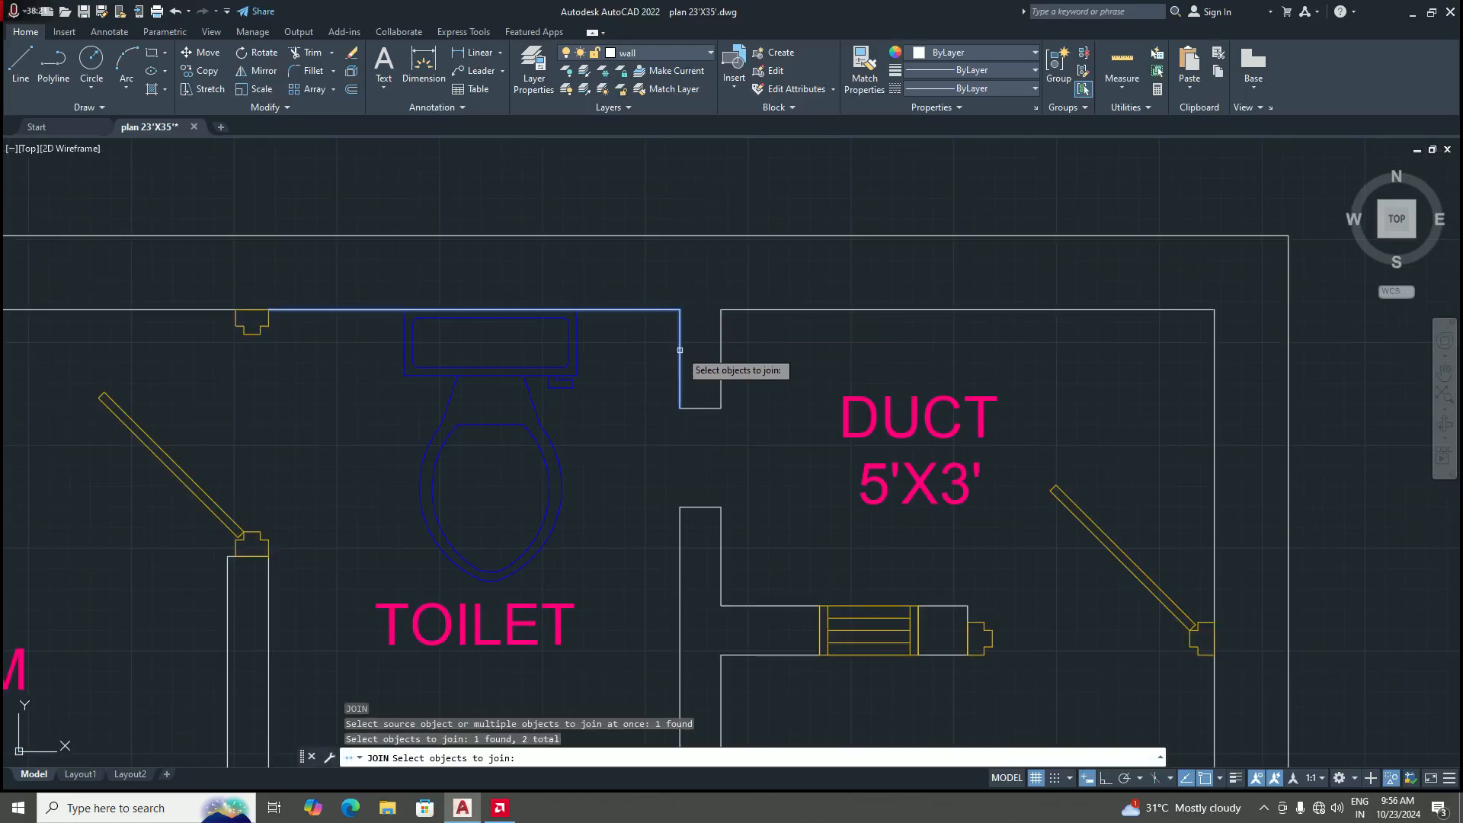
{"action": "scroll", "coordinate": [700, 381], "scroll_direction": "down", "scroll_amount": 3}
{"action": "scroll", "coordinate": [688, 398], "scroll_direction": "up", "scroll_amount": 2}
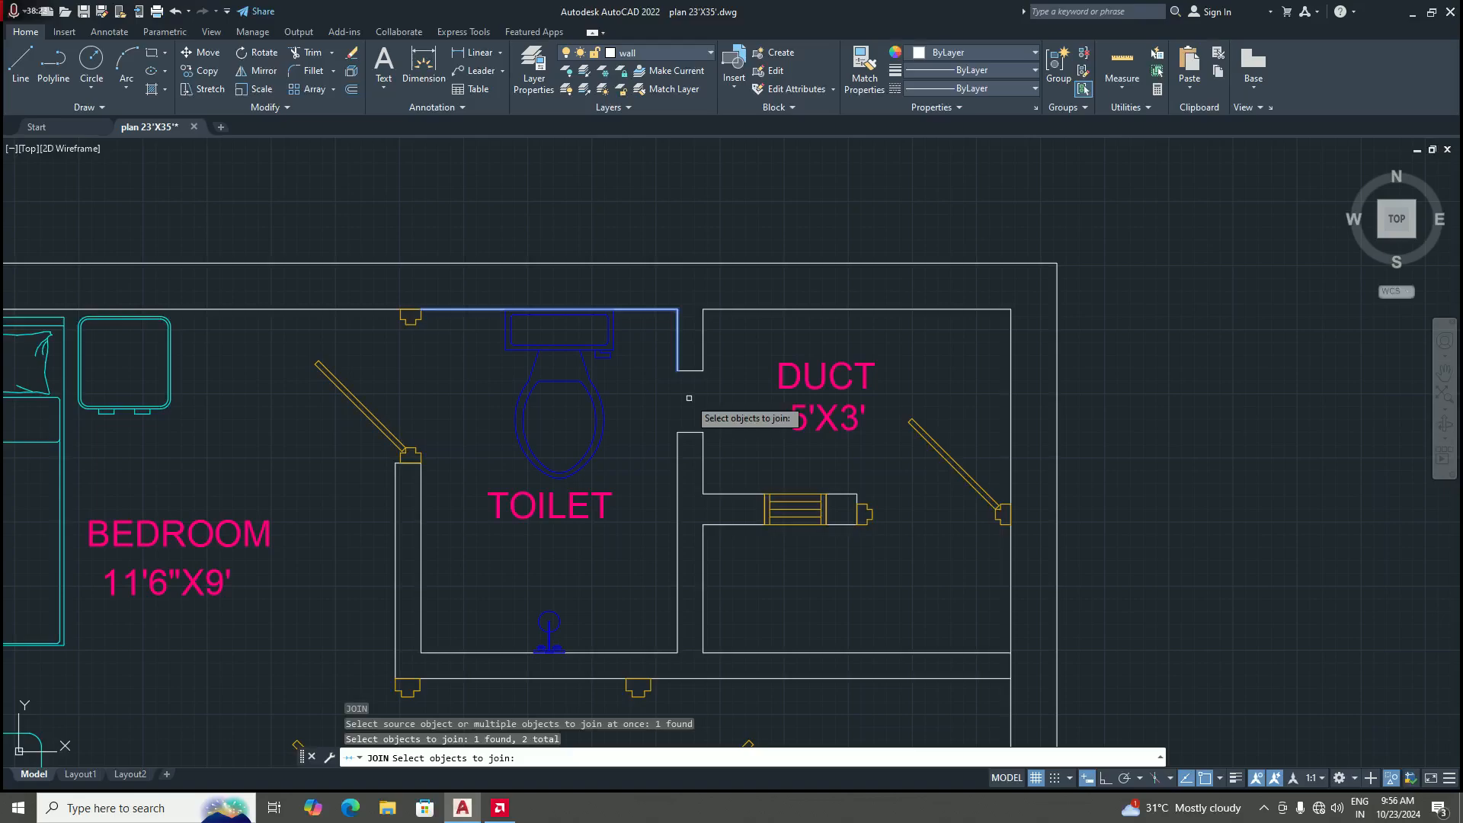
{"action": "key", "text": "Return"}
{"action": "scroll", "coordinate": [685, 323], "scroll_direction": "up", "scroll_amount": 2}
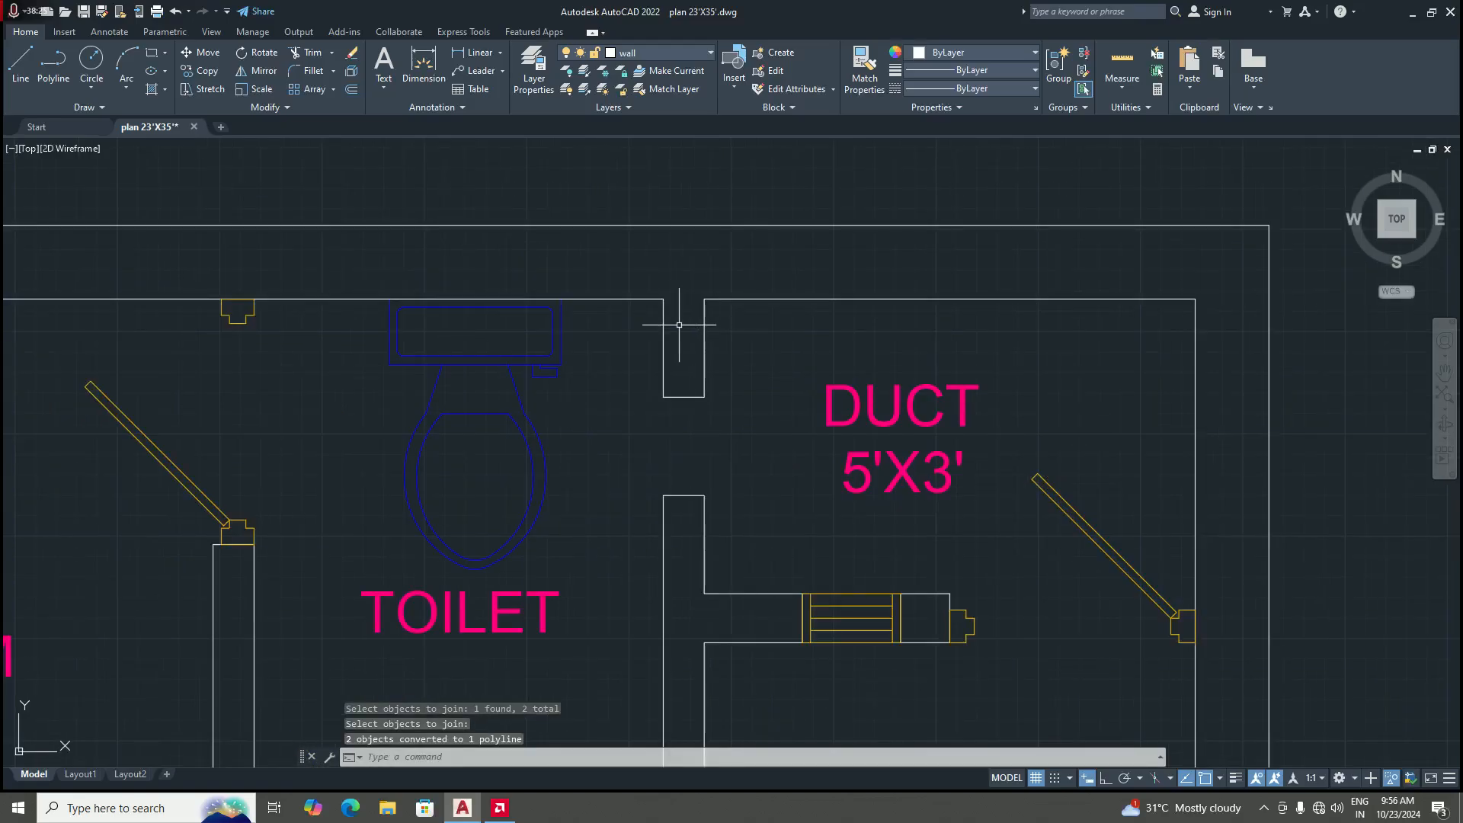
{"action": "mouse_move", "coordinate": [664, 323]}
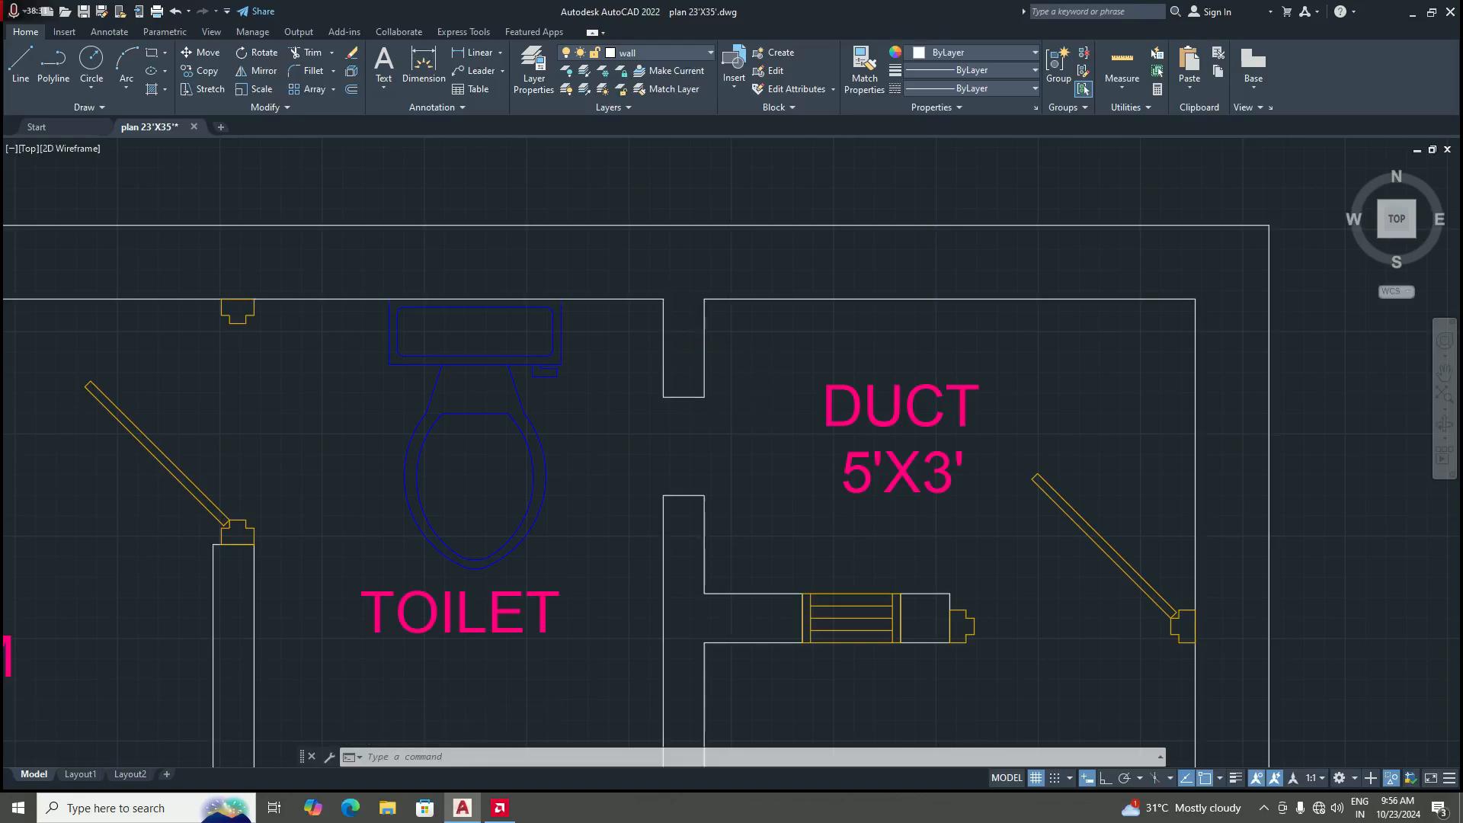
Step: Join the toilet's inner wall line on the duct side below the window opening with its lower inner wall line
{"action": "scroll", "coordinate": [670, 351], "scroll_direction": "down", "scroll_amount": 5}
{"action": "scroll", "coordinate": [671, 453], "scroll_direction": "up", "scroll_amount": 4}
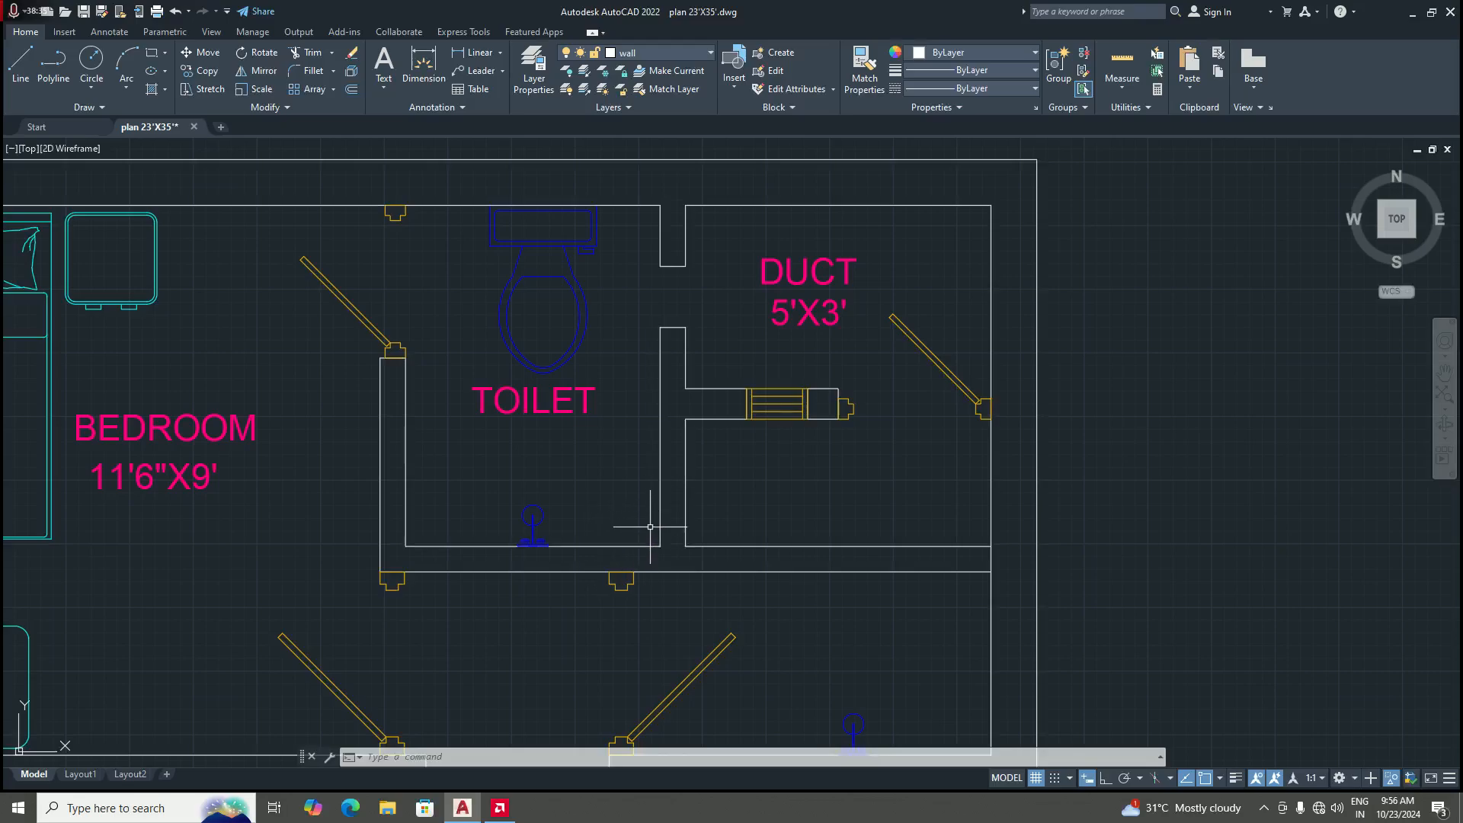
{"action": "type", "text": "J"}
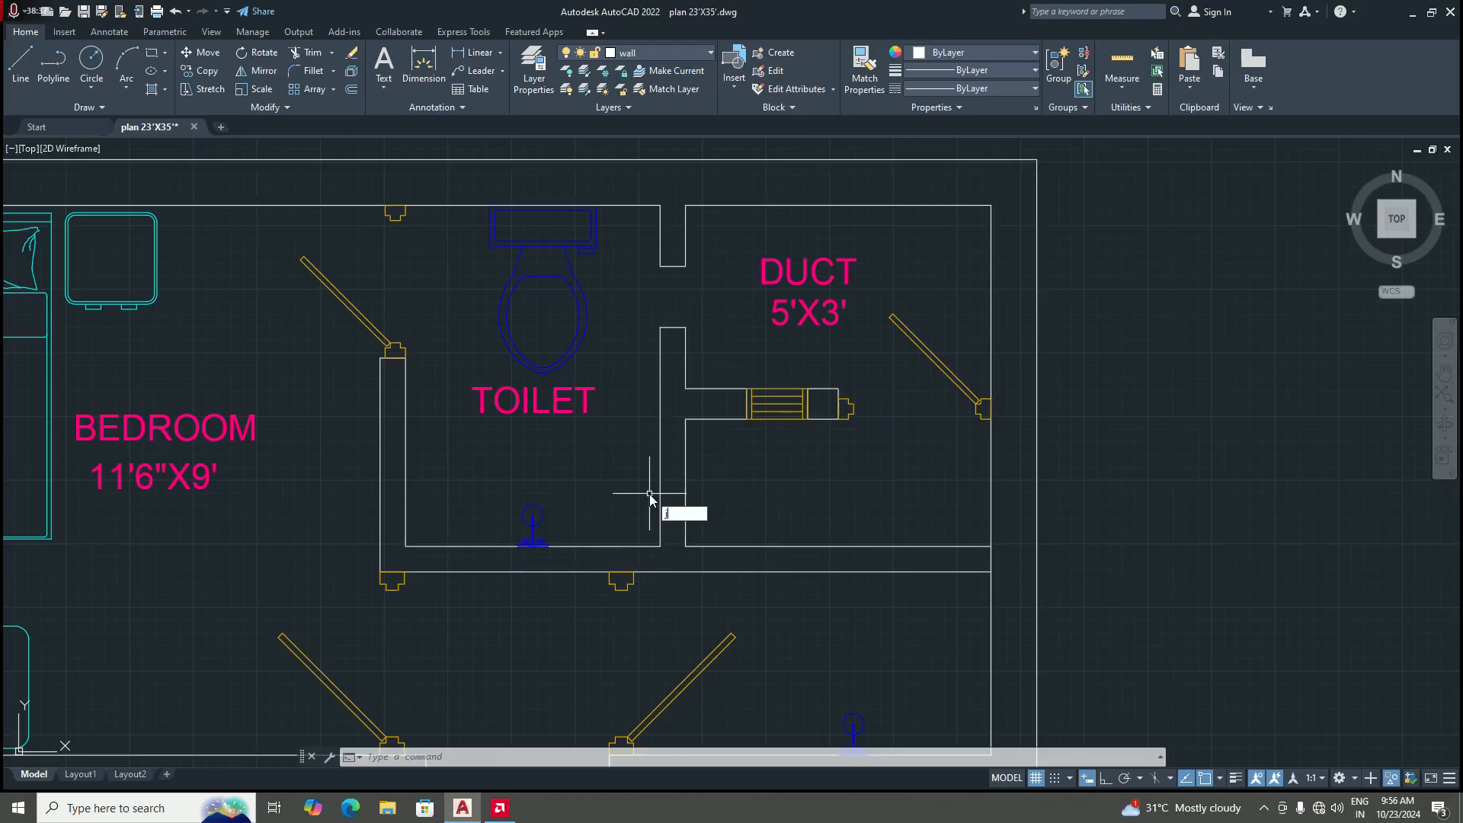
{"action": "key", "text": "Return"}
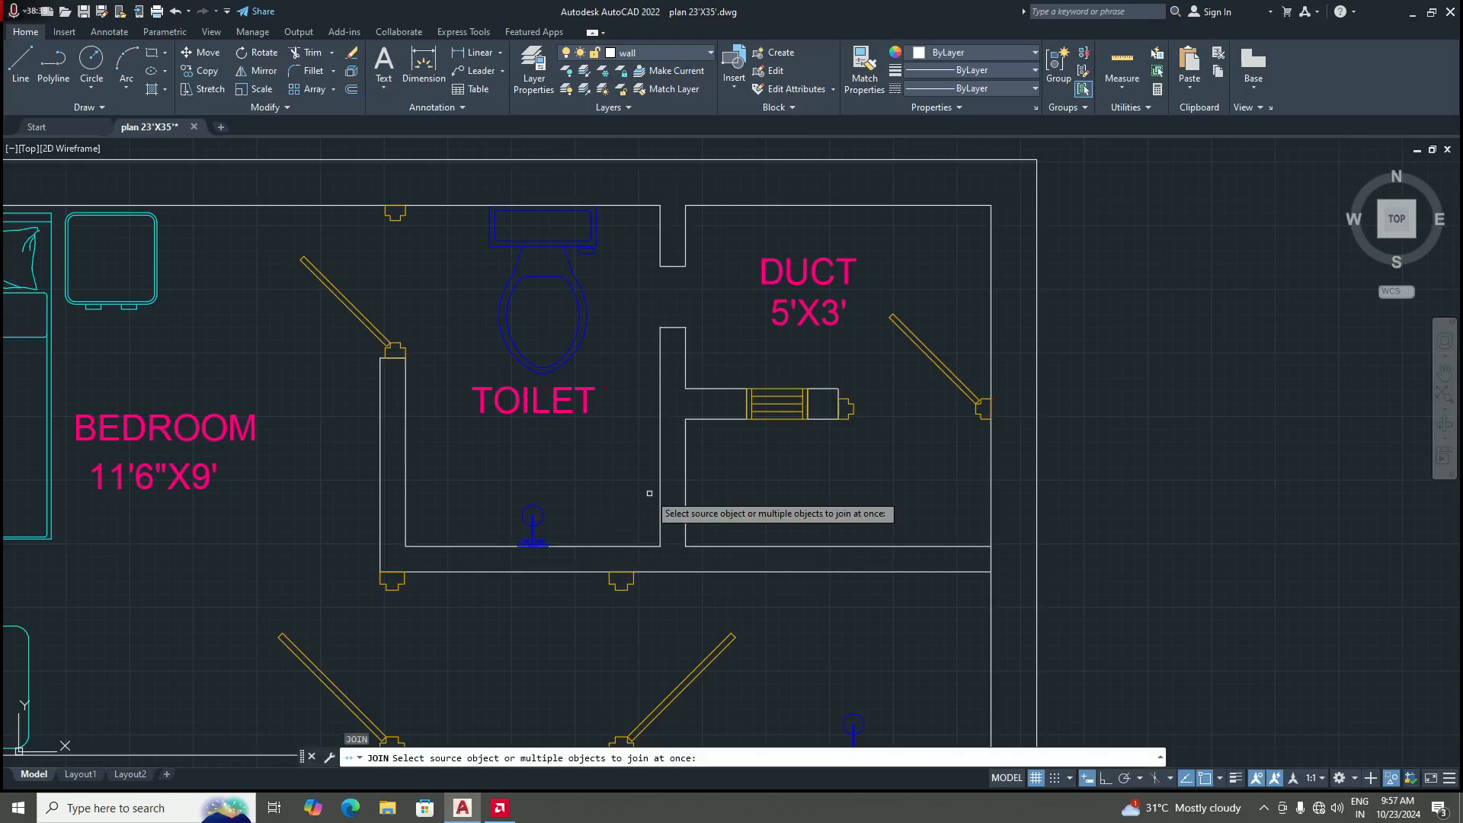
{"action": "left_click", "coordinate": [660, 472]}
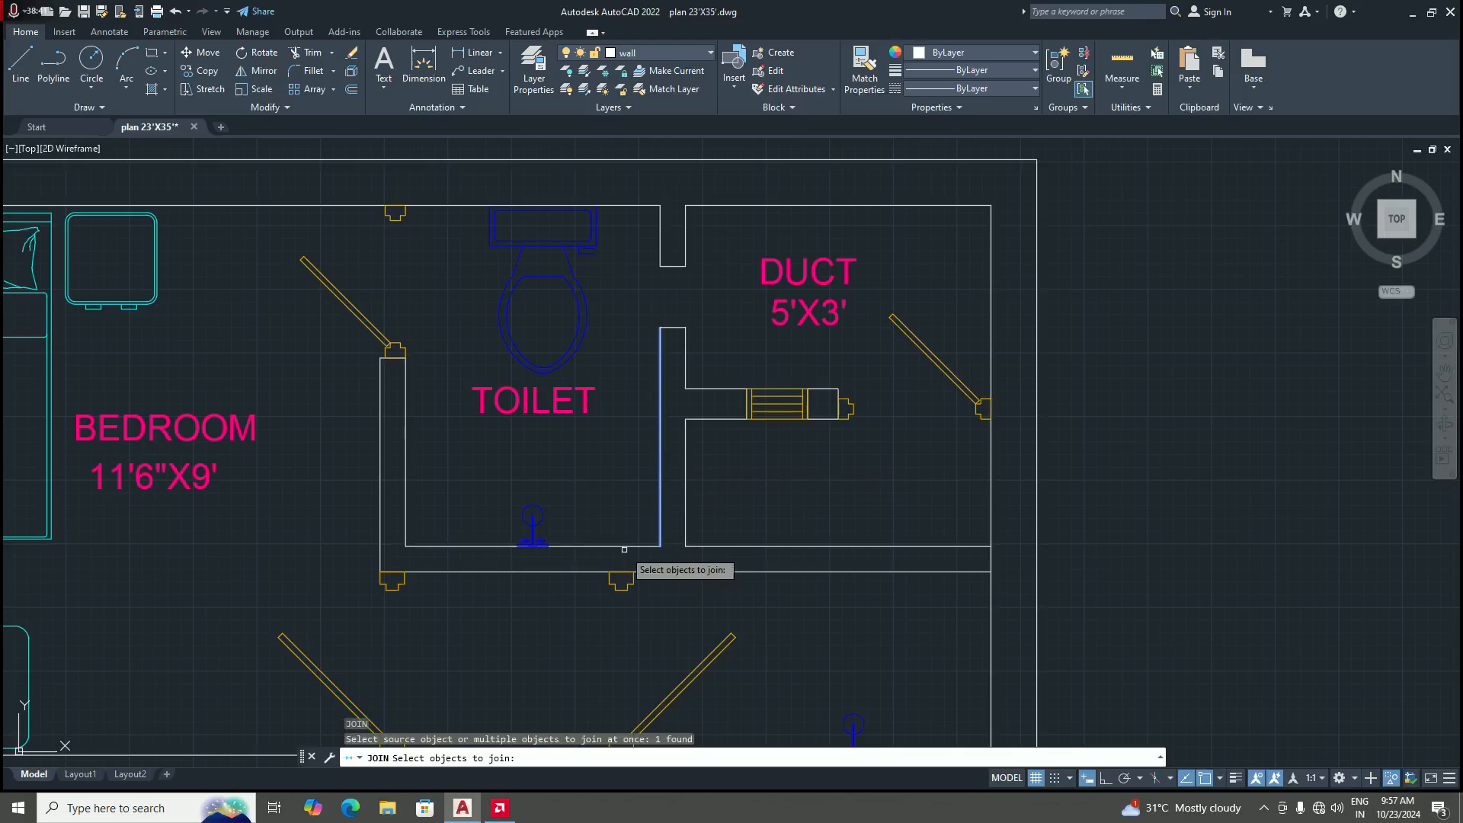
{"action": "left_click", "coordinate": [624, 546]}
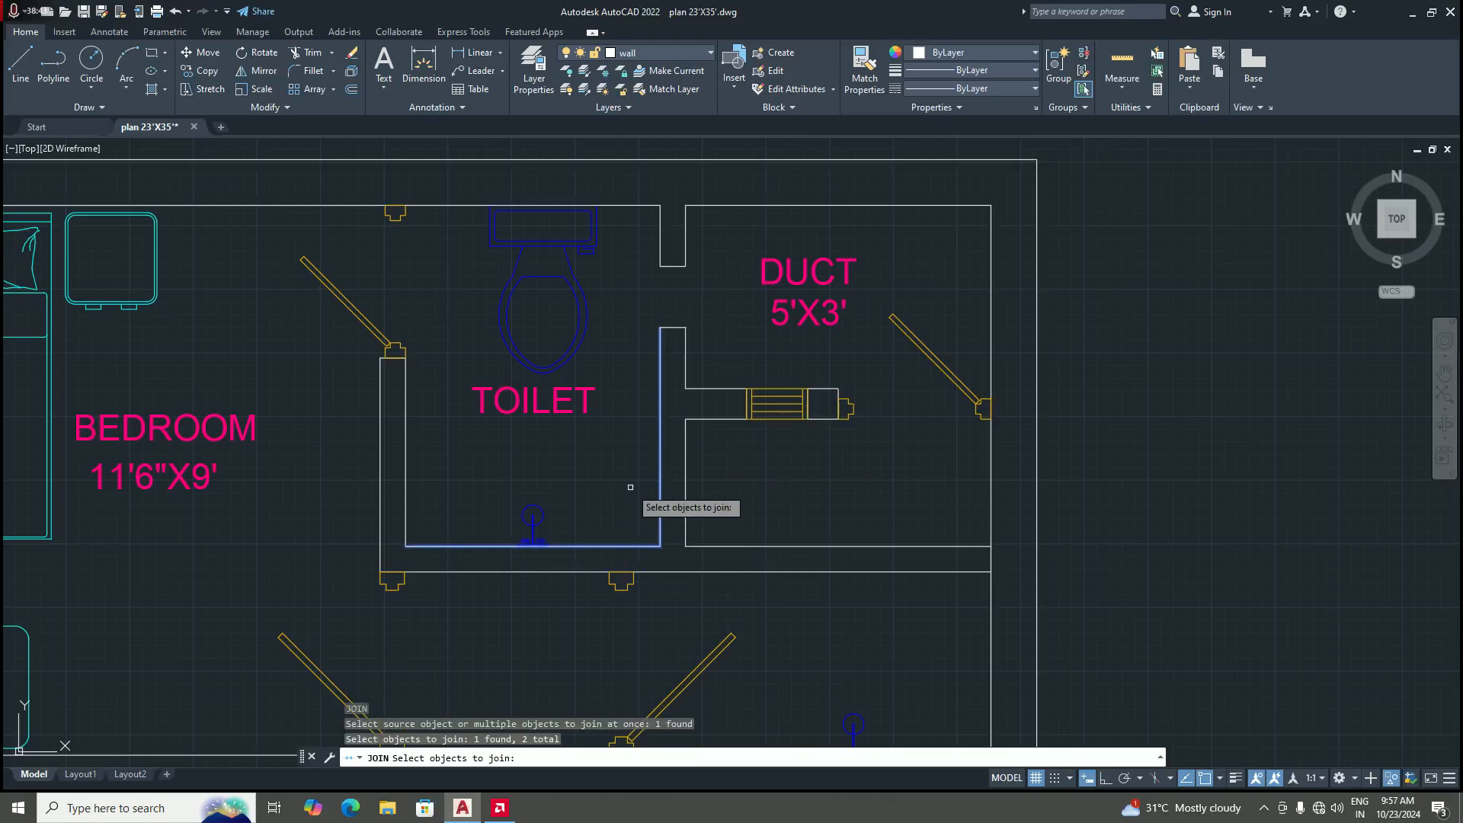
{"action": "key", "text": "Return"}
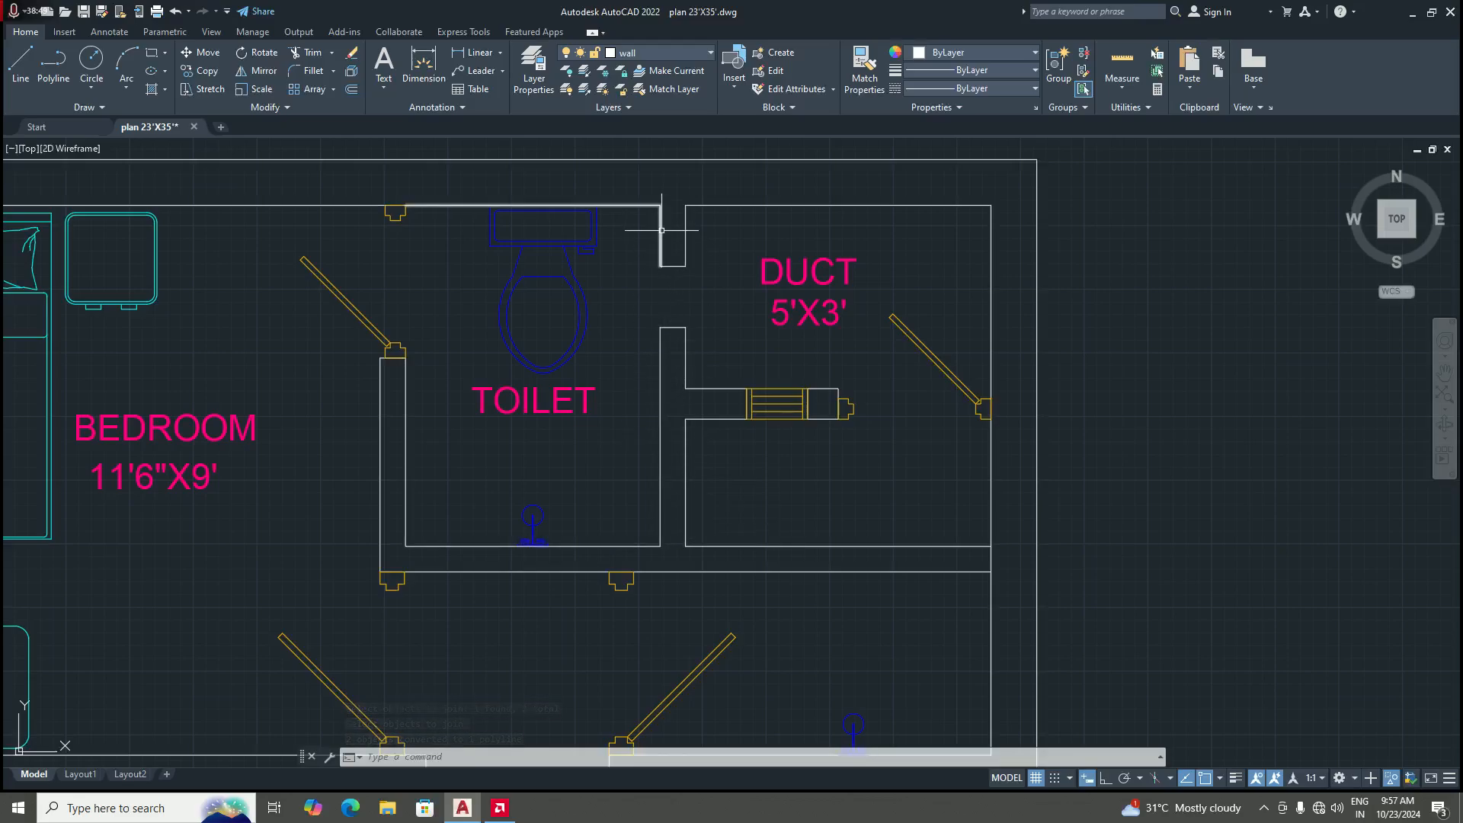
Step: Try to stretch the toilet's short upper partition line freehand into the toilet, and undo the stretch
{"action": "scroll", "coordinate": [662, 230], "scroll_direction": "down", "scroll_amount": 3}
{"action": "scroll", "coordinate": [640, 283], "scroll_direction": "up", "scroll_amount": 5}
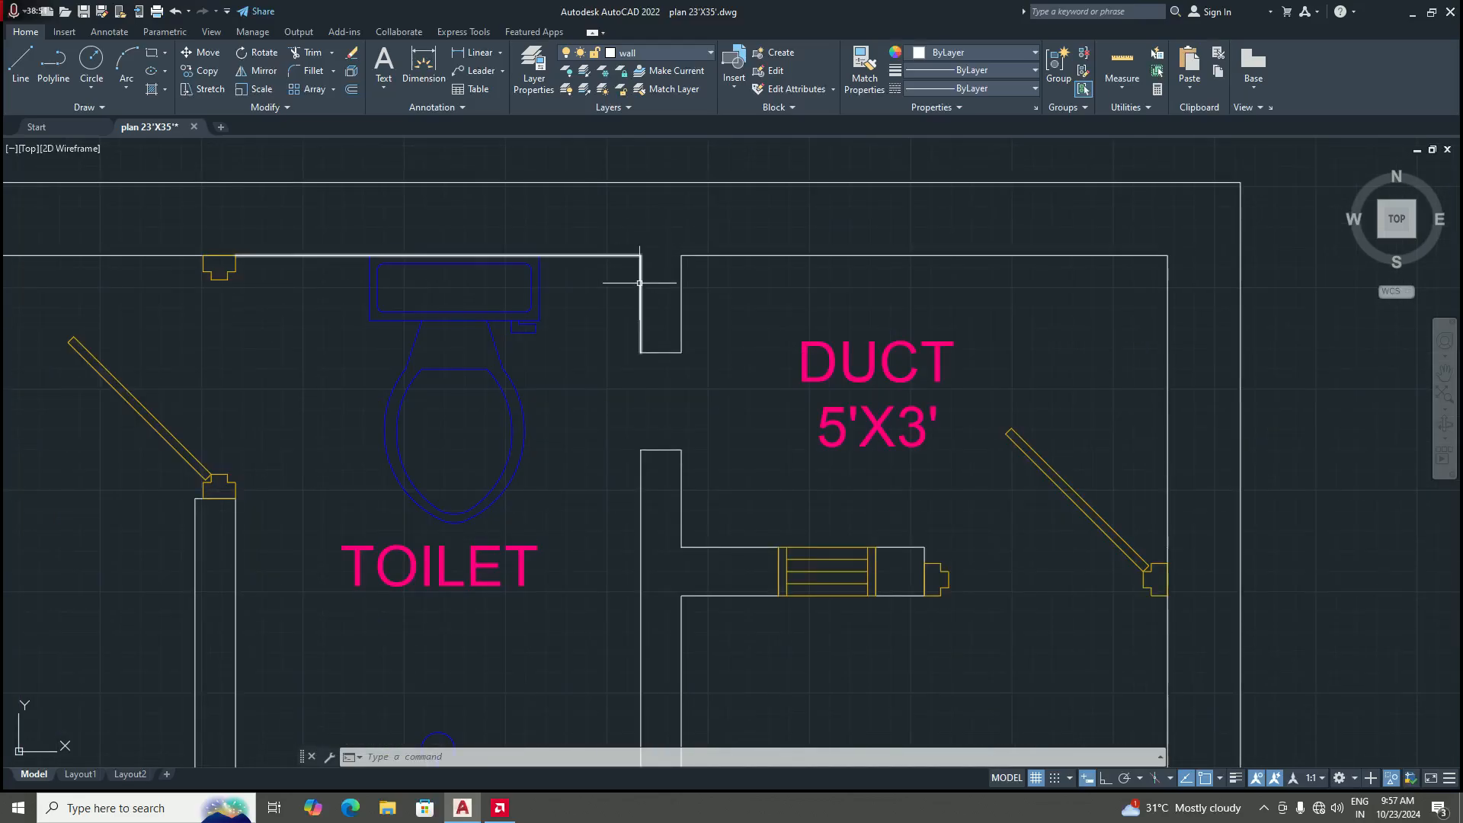
{"action": "scroll", "coordinate": [640, 265], "scroll_direction": "down", "scroll_amount": 3}
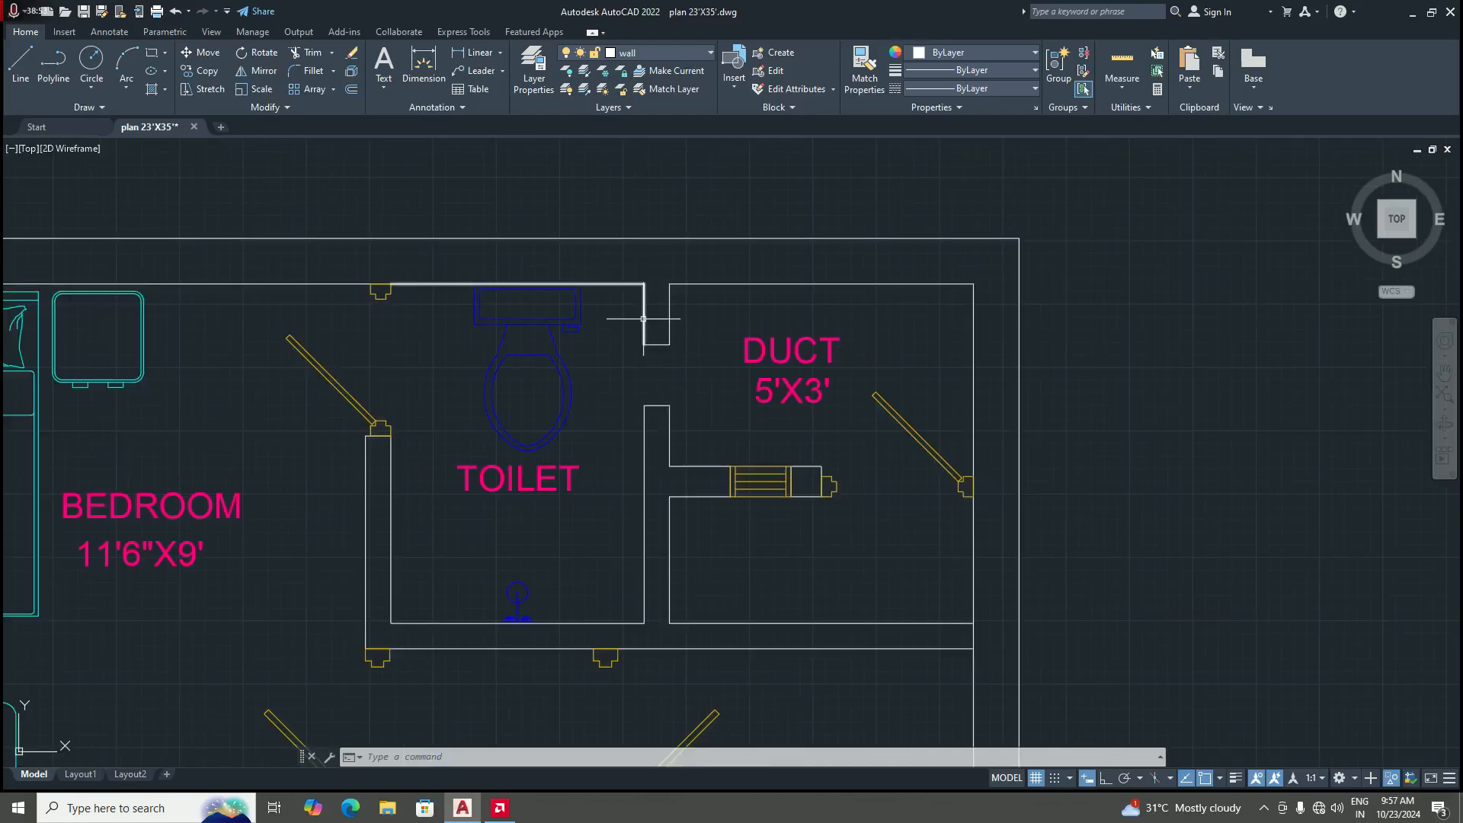
{"action": "scroll", "coordinate": [630, 317], "scroll_direction": "up", "scroll_amount": 3}
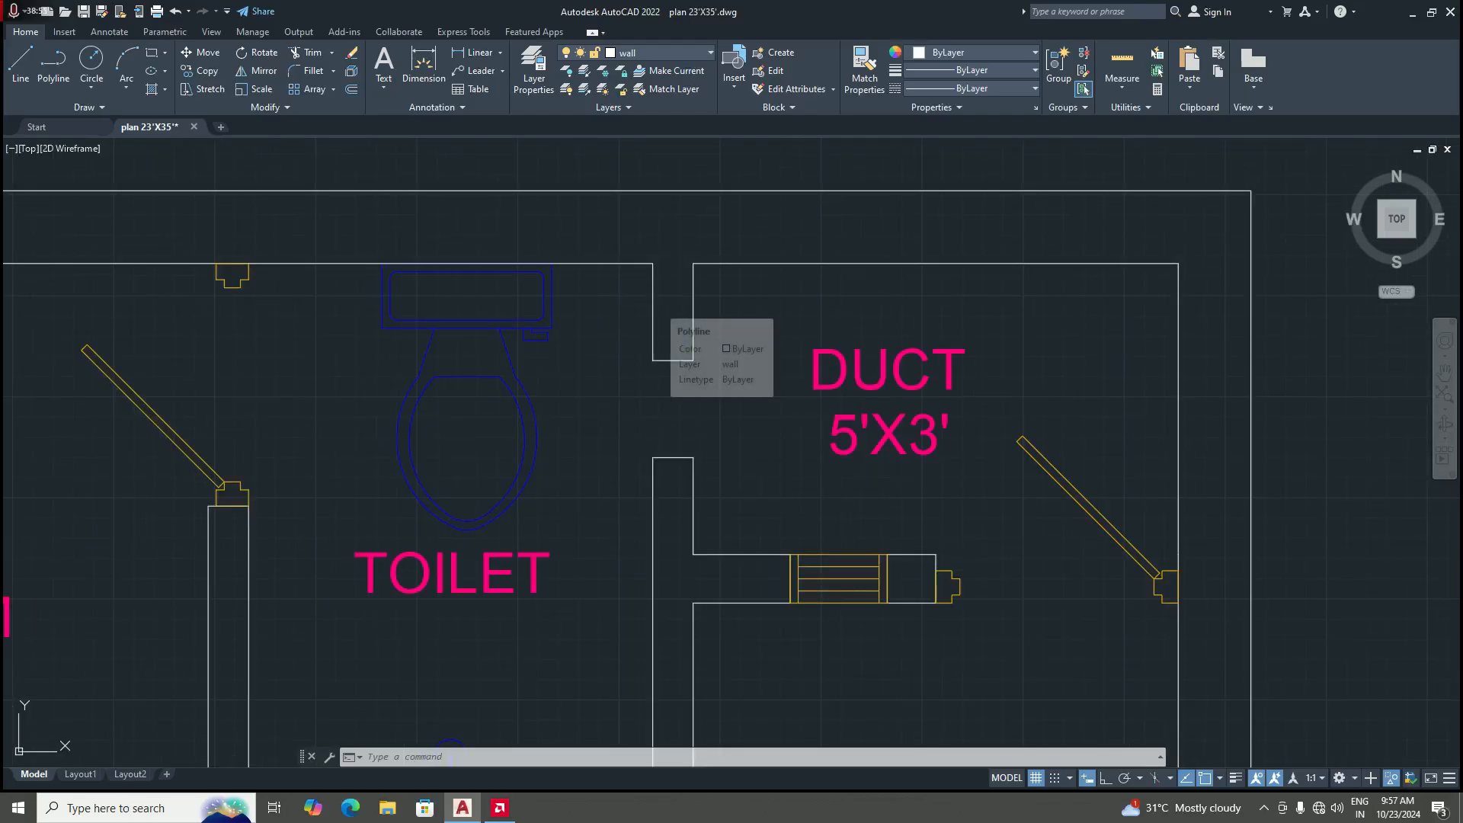
{"action": "left_click", "coordinate": [653, 311]}
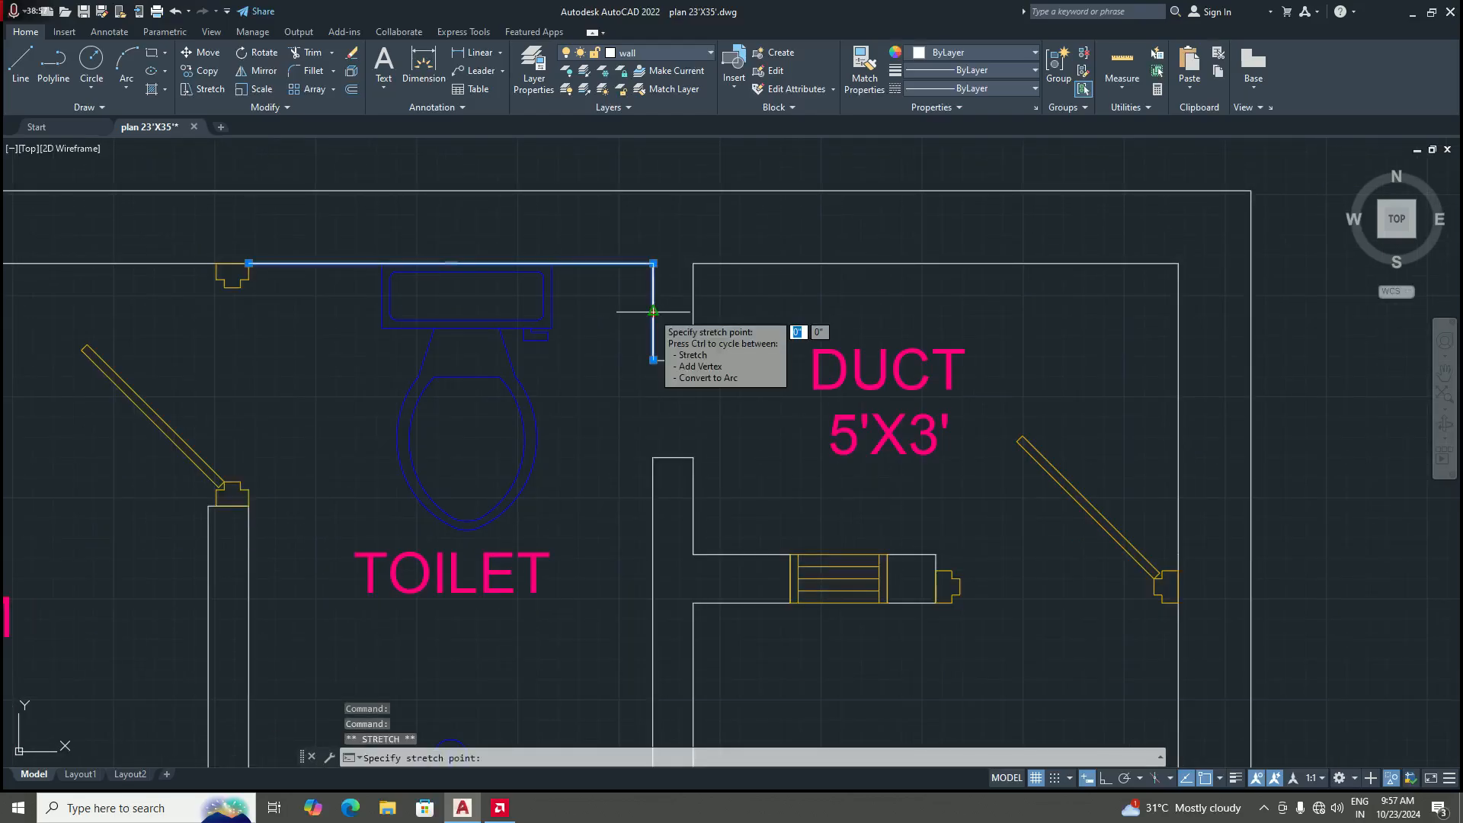
{"action": "left_click", "coordinate": [653, 311]}
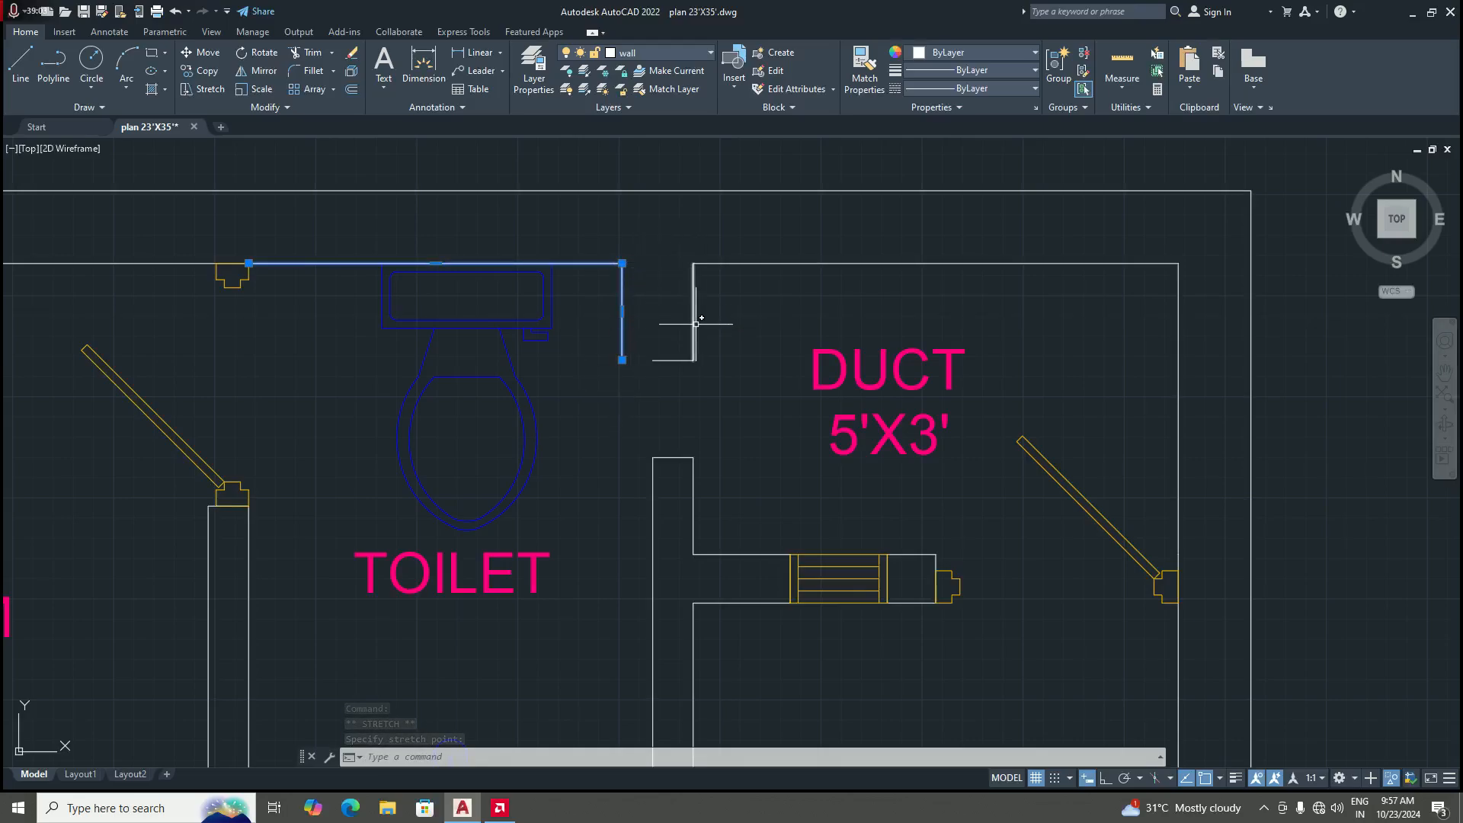
{"action": "key", "text": "Escape"}
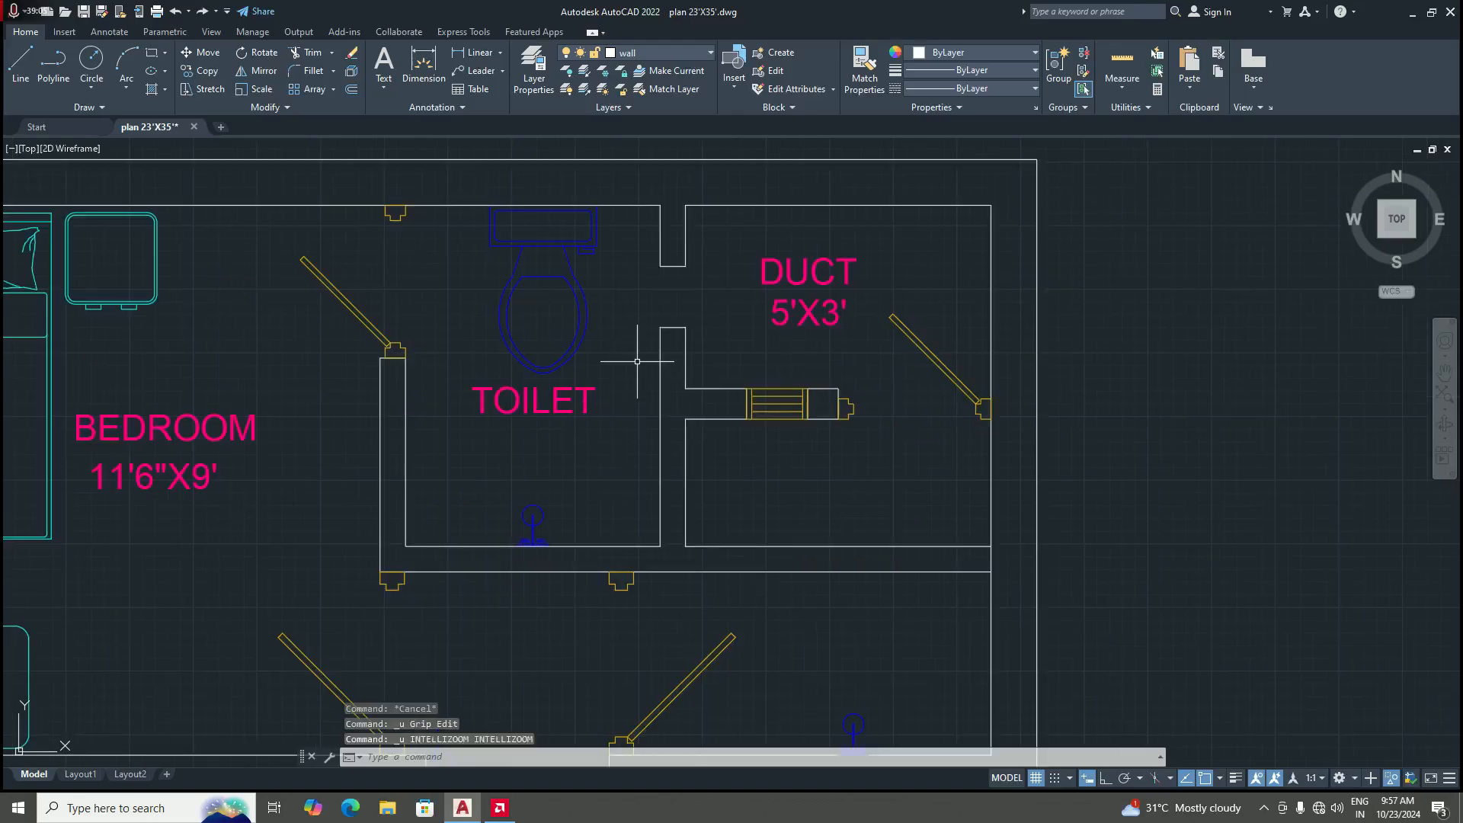
{"action": "key", "text": "ctrl+z"}
{"action": "key", "text": "ctrl+z"}
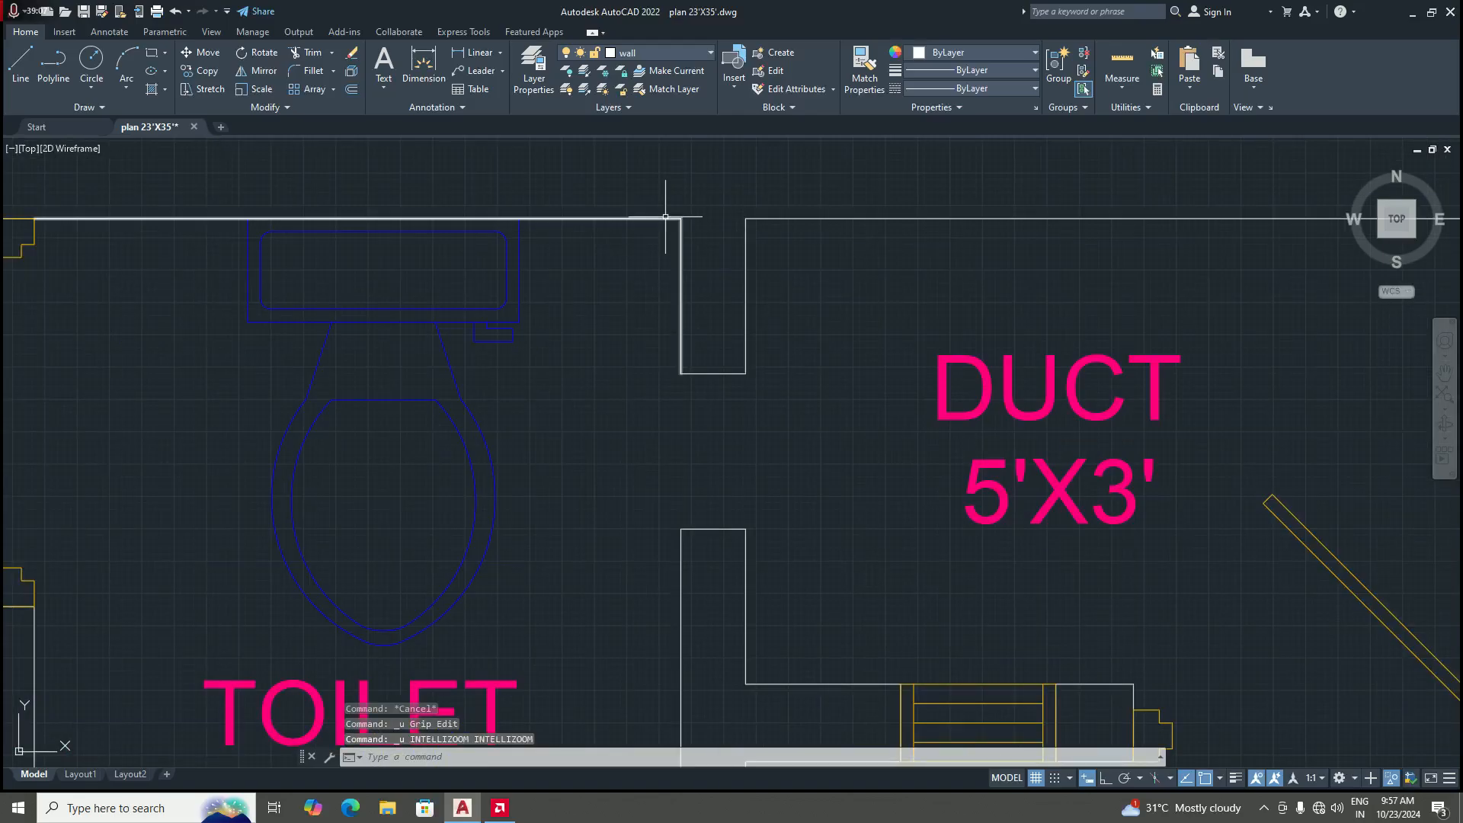
Step: Examine the partition ends around the window opening between the toilet and the duct
{"action": "scroll", "coordinate": [685, 305], "scroll_direction": "down", "scroll_amount": 6}
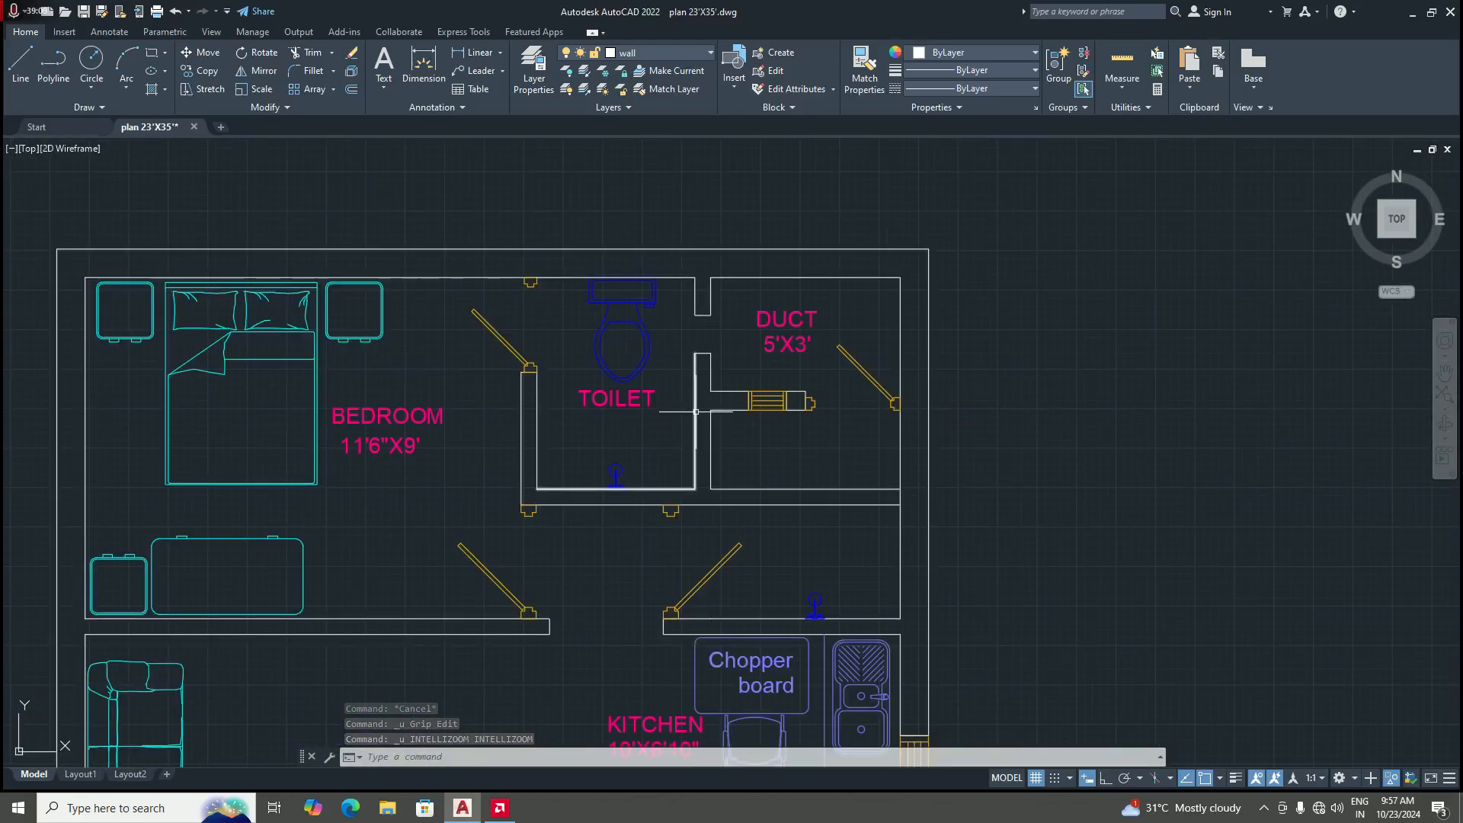
{"action": "scroll", "coordinate": [701, 272], "scroll_direction": "up", "scroll_amount": 2}
{"action": "scroll", "coordinate": [702, 273], "scroll_direction": "up", "scroll_amount": 3}
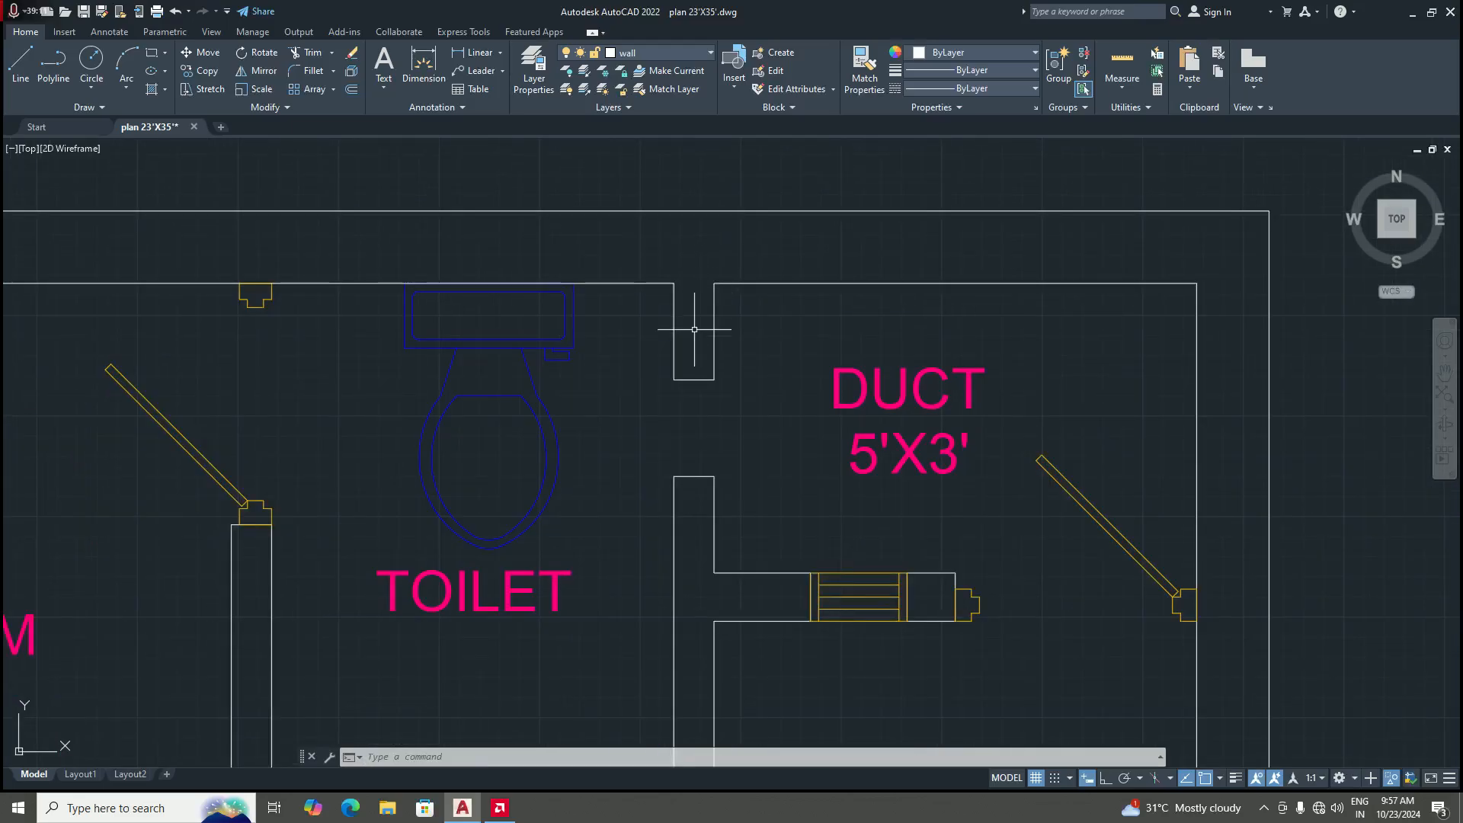
{"action": "scroll", "coordinate": [693, 324], "scroll_direction": "down", "scroll_amount": 4}
{"action": "scroll", "coordinate": [696, 434], "scroll_direction": "up", "scroll_amount": 4}
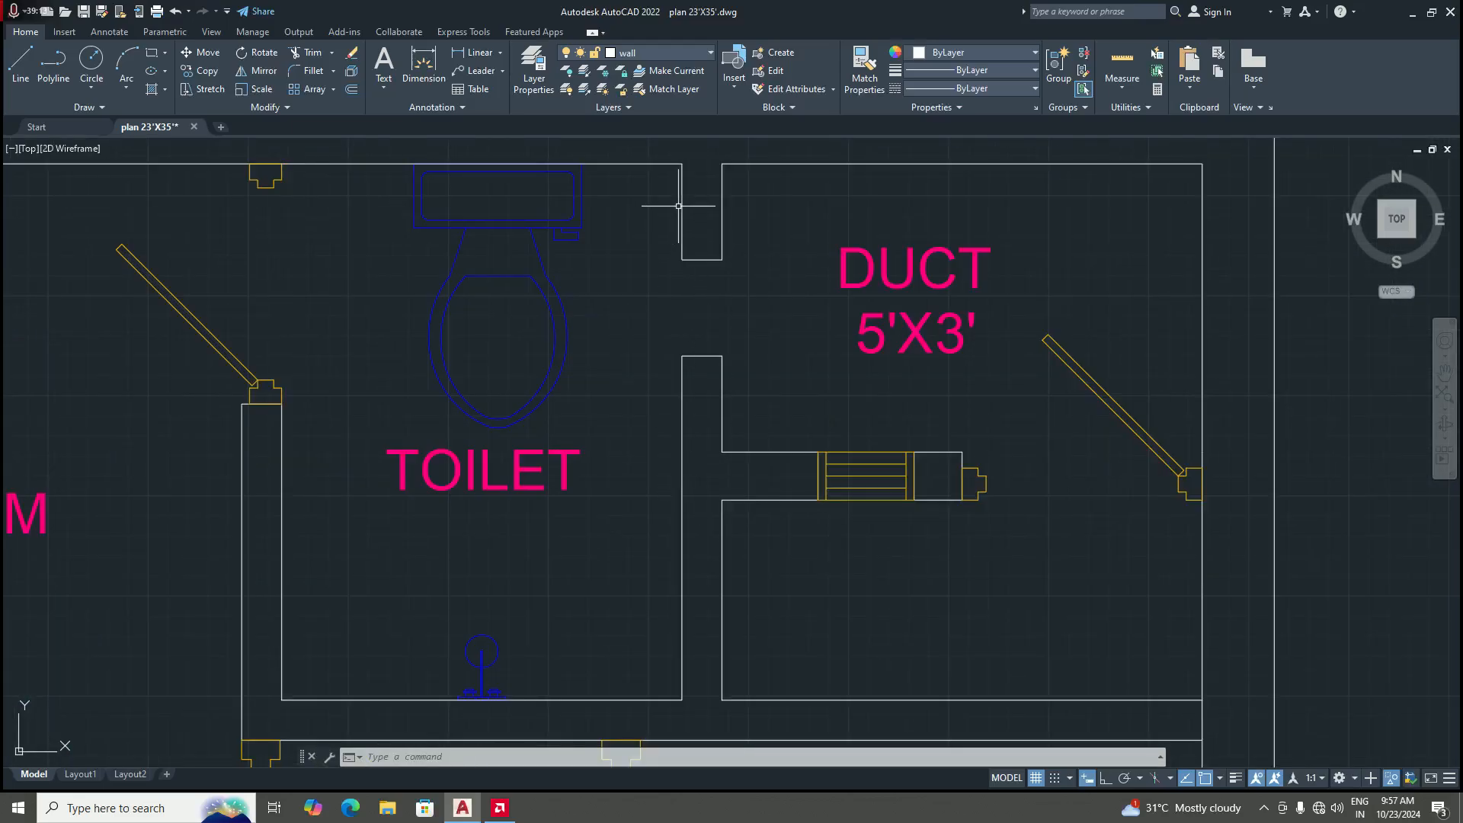
{"action": "scroll", "coordinate": [652, 236], "scroll_direction": "down", "scroll_amount": 2}
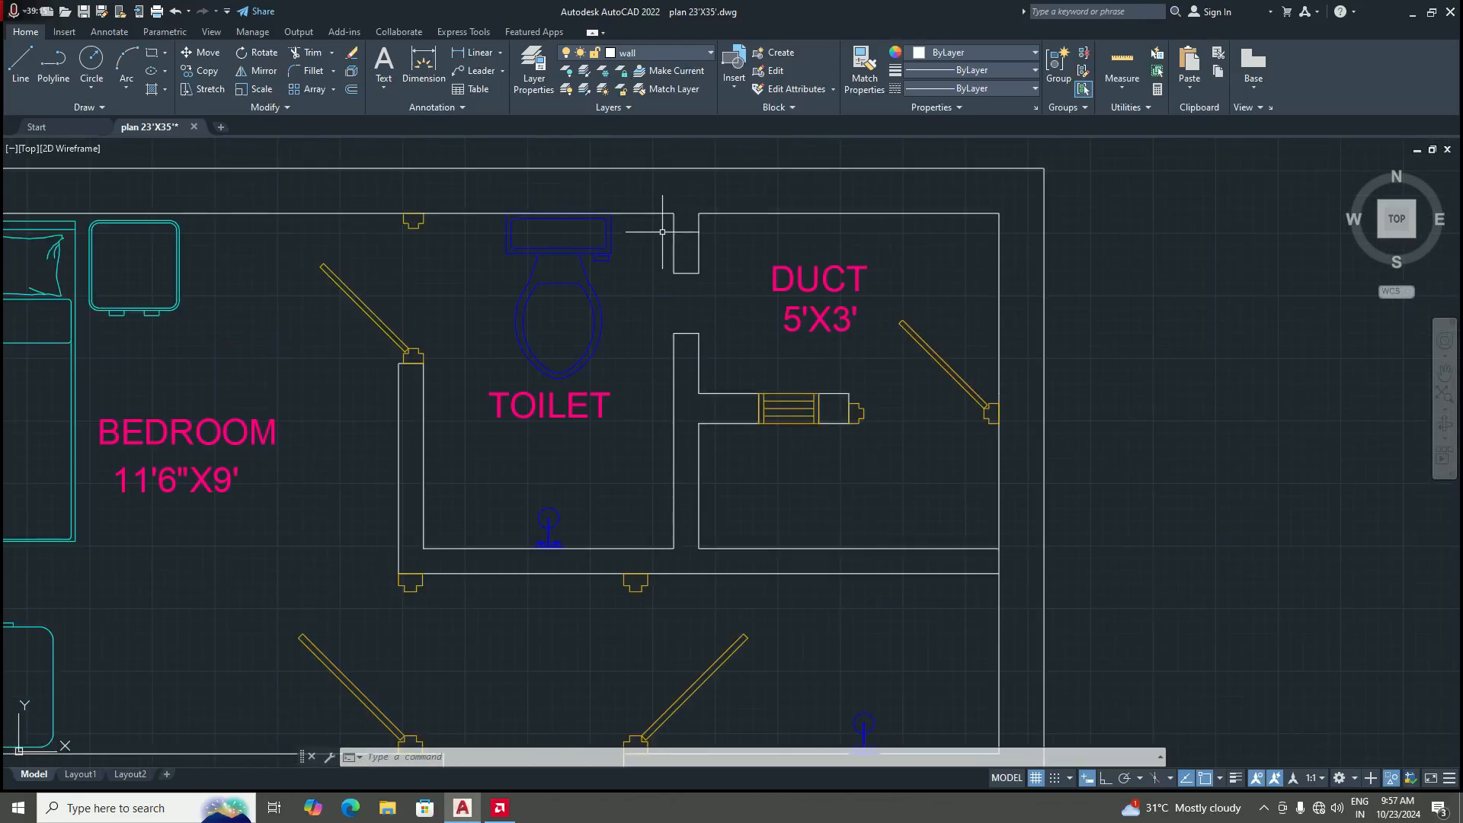
{"action": "scroll", "coordinate": [663, 207], "scroll_direction": "up", "scroll_amount": 2}
{"action": "scroll", "coordinate": [676, 229], "scroll_direction": "down", "scroll_amount": 4}
{"action": "scroll", "coordinate": [683, 229], "scroll_direction": "up", "scroll_amount": 4}
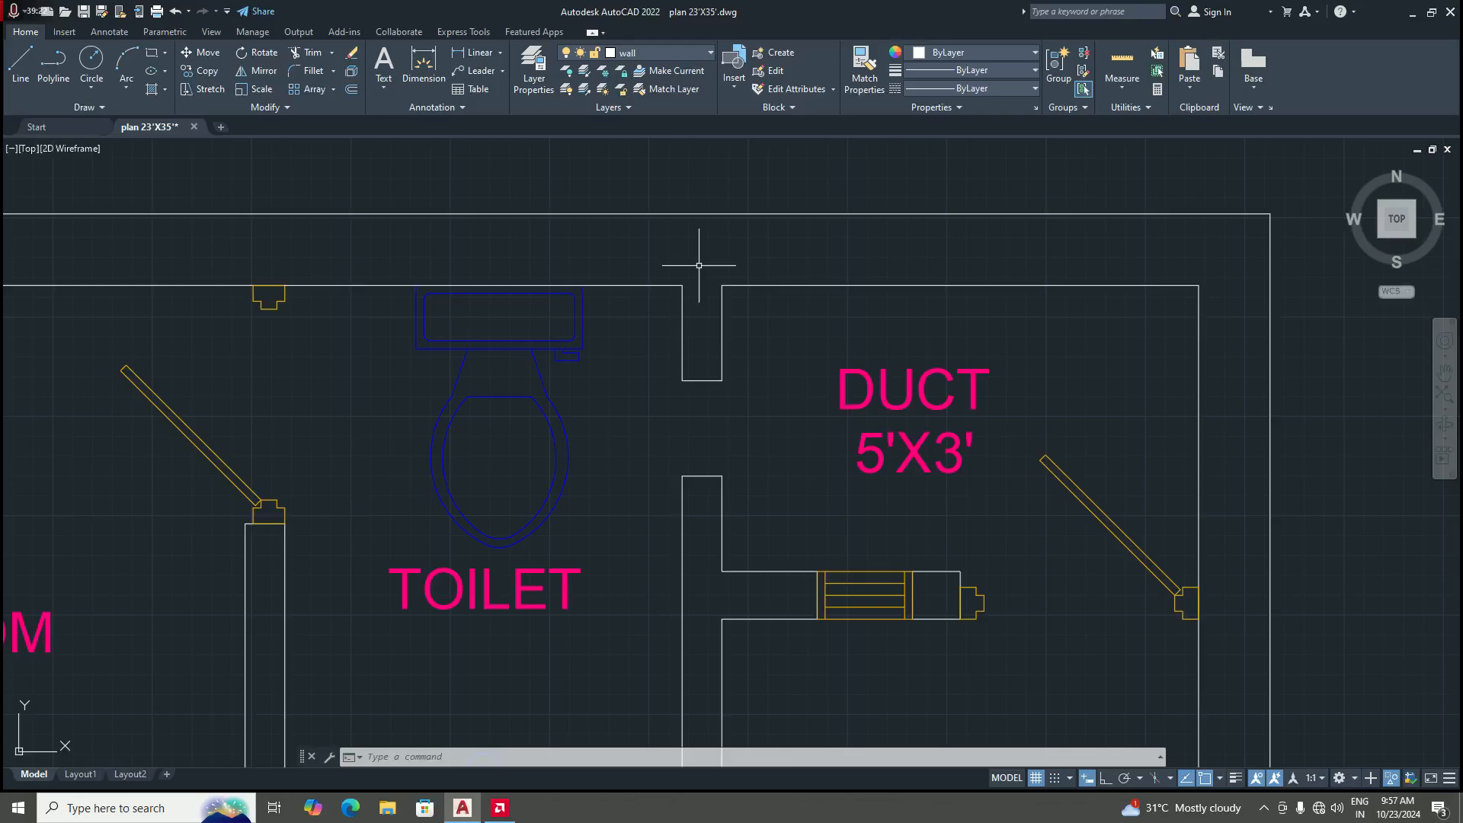
{"action": "scroll", "coordinate": [699, 265], "scroll_direction": "down", "scroll_amount": 2}
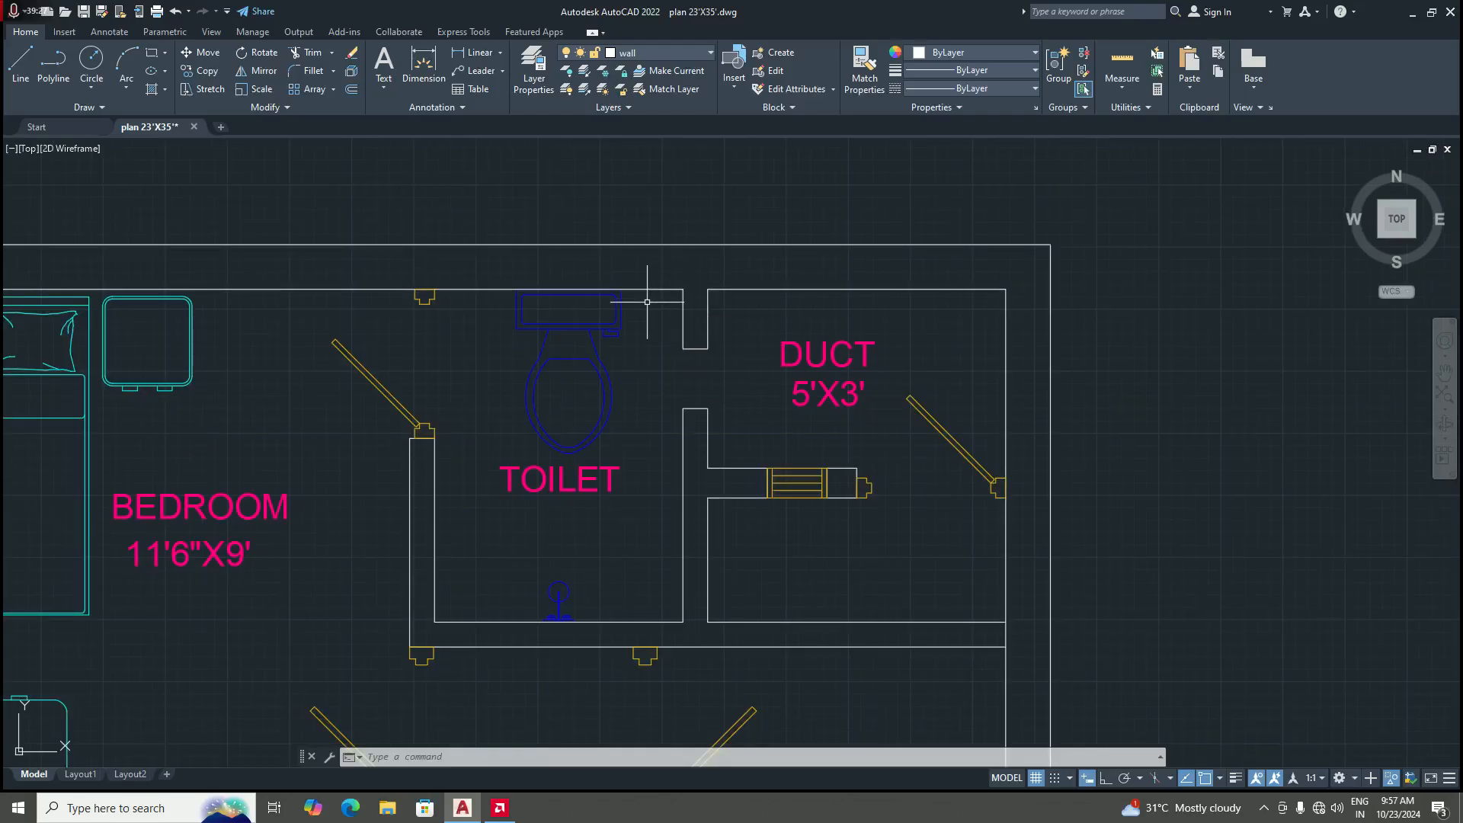
{"action": "scroll", "coordinate": [660, 303], "scroll_direction": "down", "scroll_amount": 2}
{"action": "scroll", "coordinate": [694, 373], "scroll_direction": "up", "scroll_amount": 6}
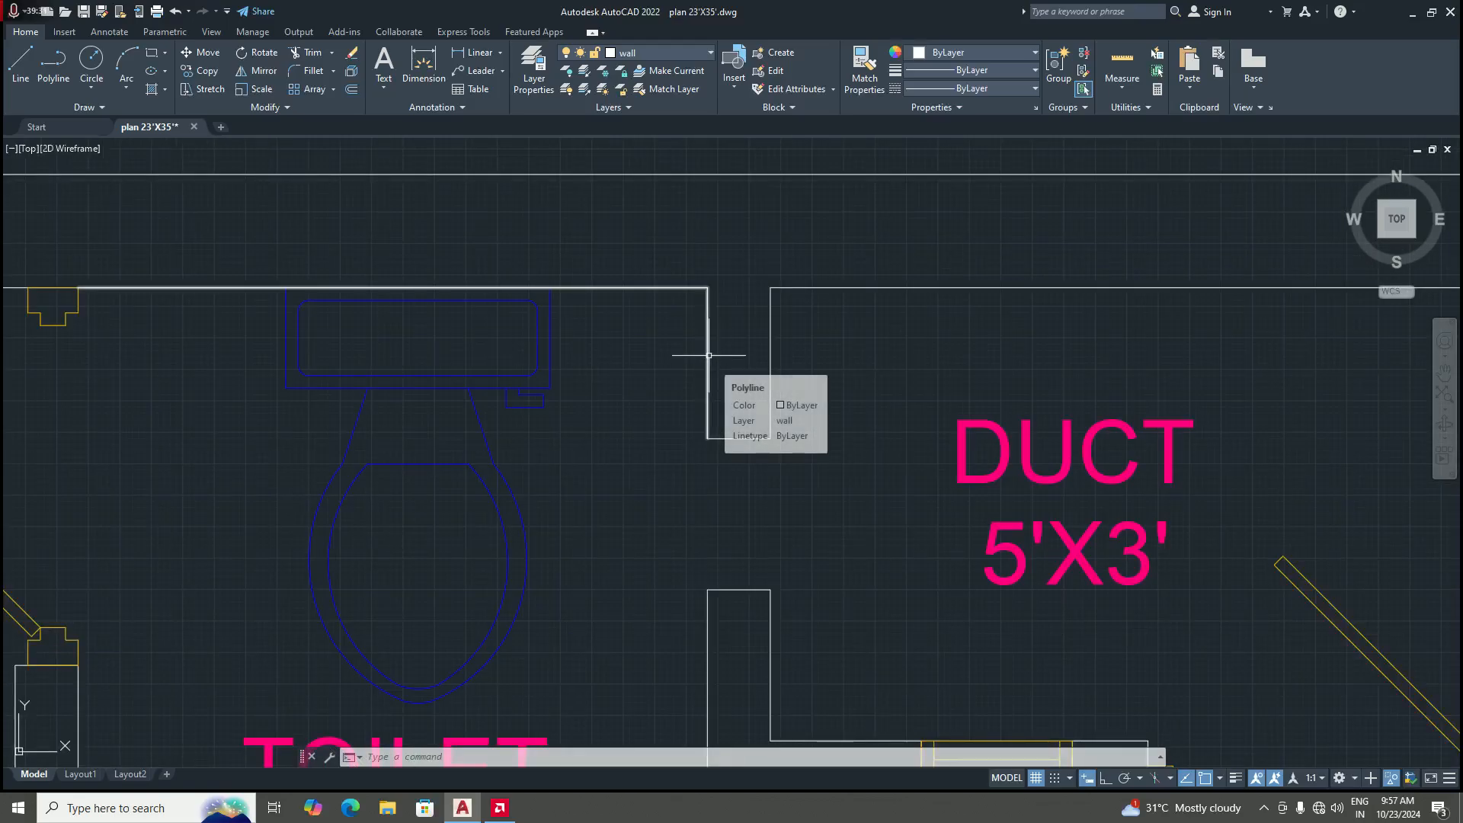
{"action": "scroll", "coordinate": [695, 344], "scroll_direction": "down", "scroll_amount": 5}
{"action": "scroll", "coordinate": [688, 329], "scroll_direction": "up", "scroll_amount": 1}
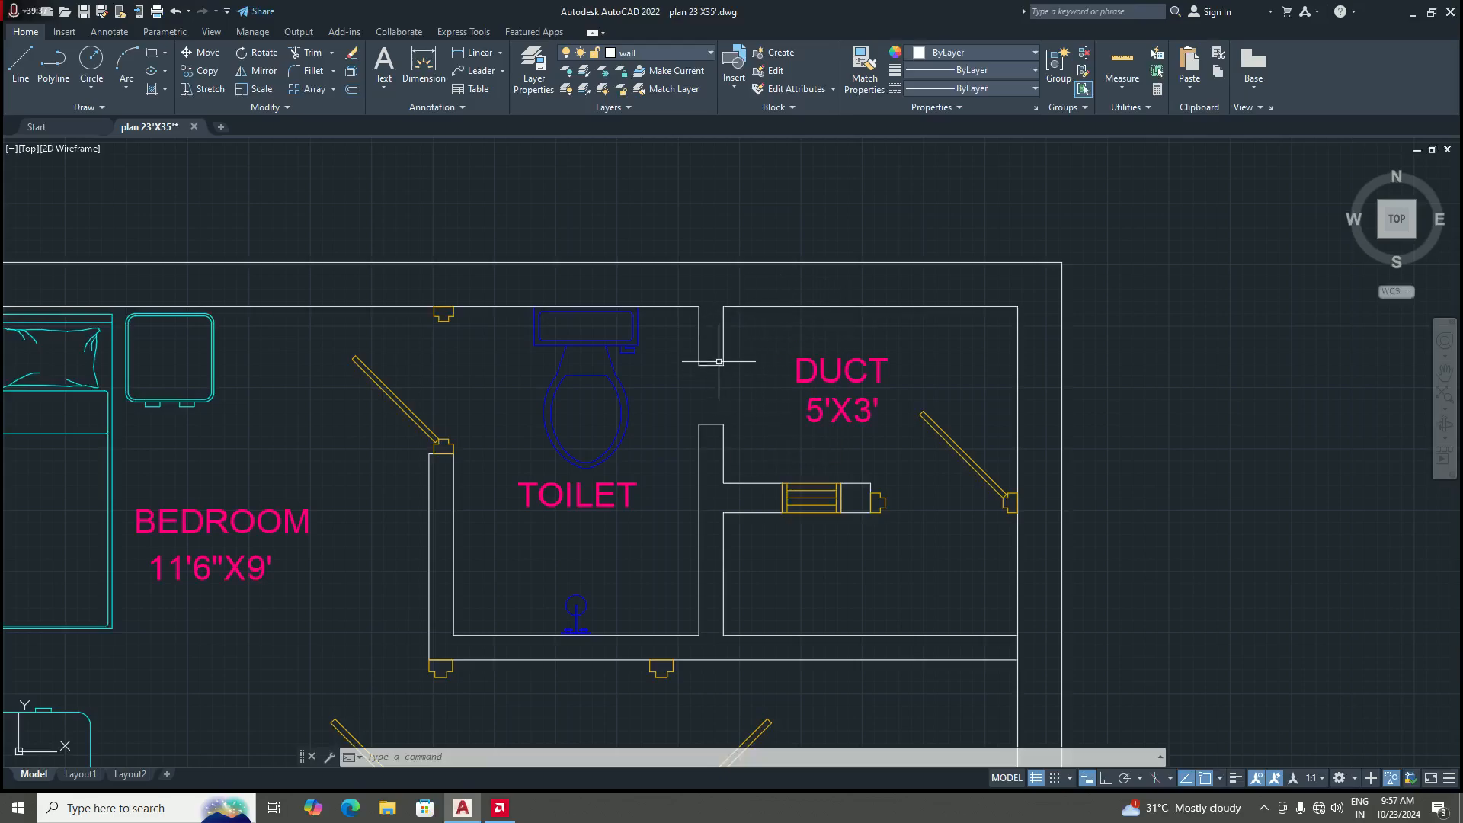
{"action": "scroll", "coordinate": [718, 373], "scroll_direction": "up", "scroll_amount": 2}
{"action": "scroll", "coordinate": [718, 373], "scroll_direction": "up", "scroll_amount": 2}
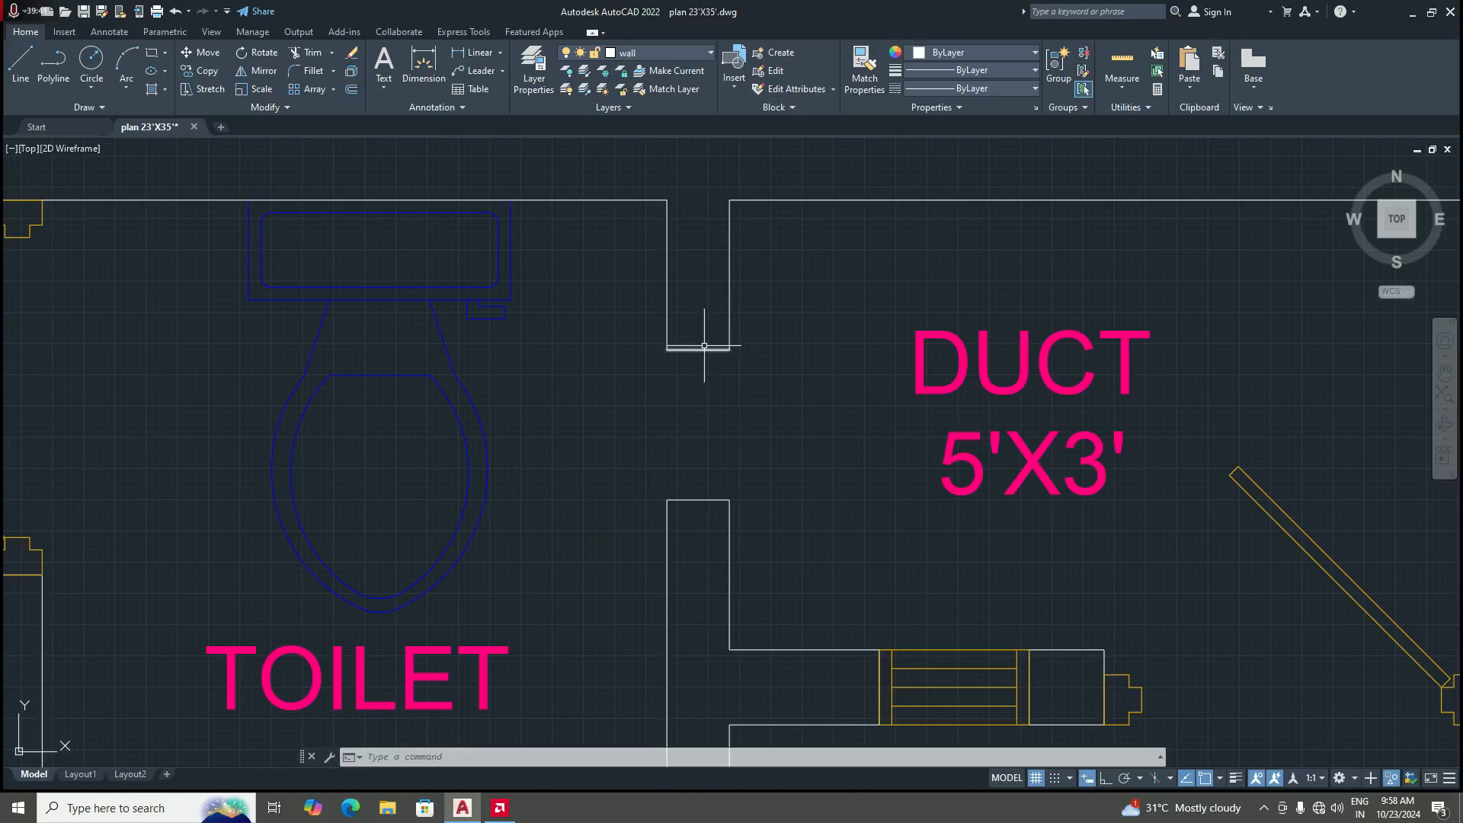
{"action": "scroll", "coordinate": [698, 320], "scroll_direction": "down", "scroll_amount": 5}
{"action": "scroll", "coordinate": [728, 298], "scroll_direction": "up", "scroll_amount": 3}
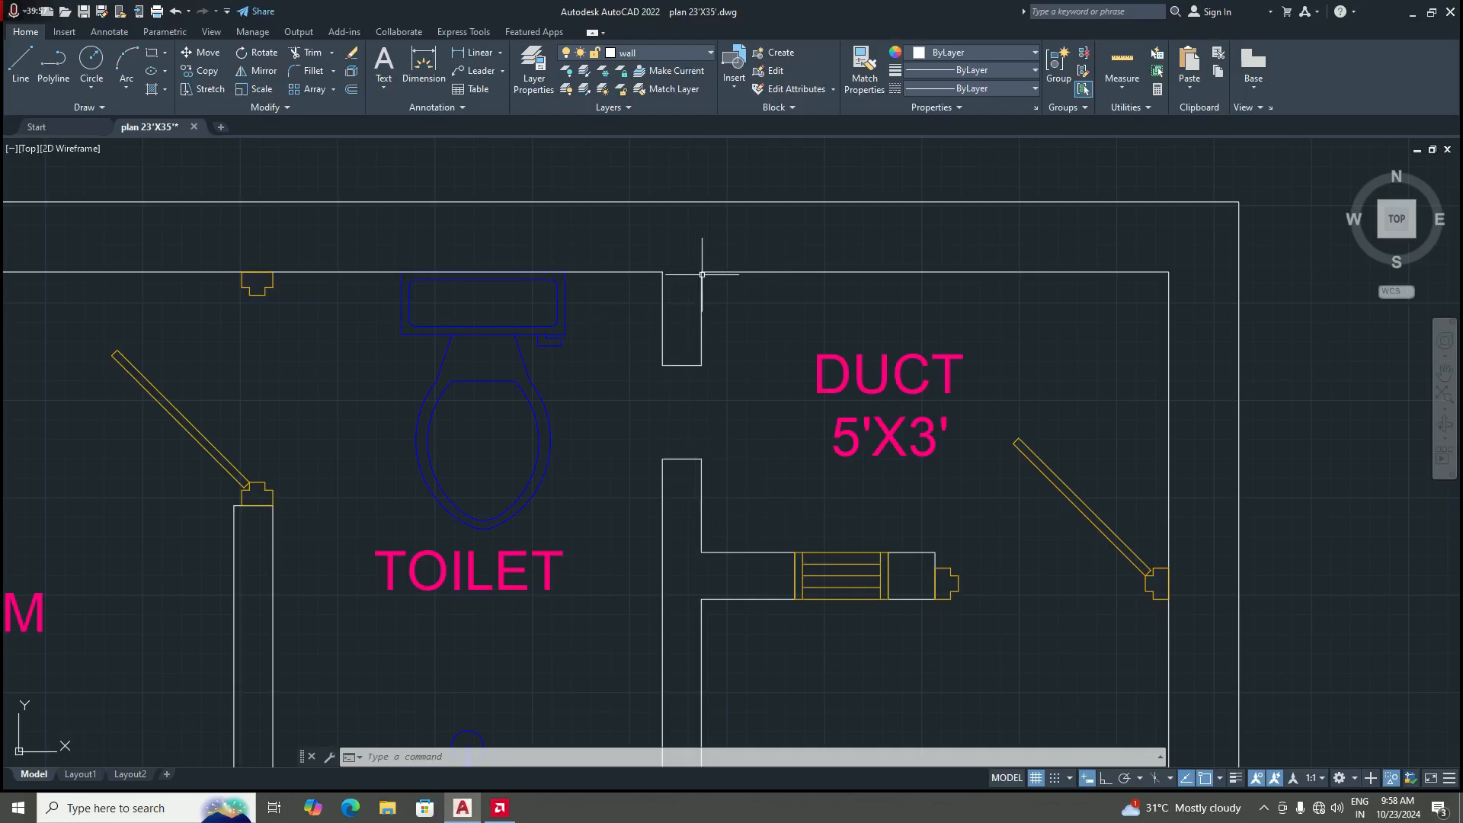
{"action": "scroll", "coordinate": [674, 390], "scroll_direction": "down", "scroll_amount": 4}
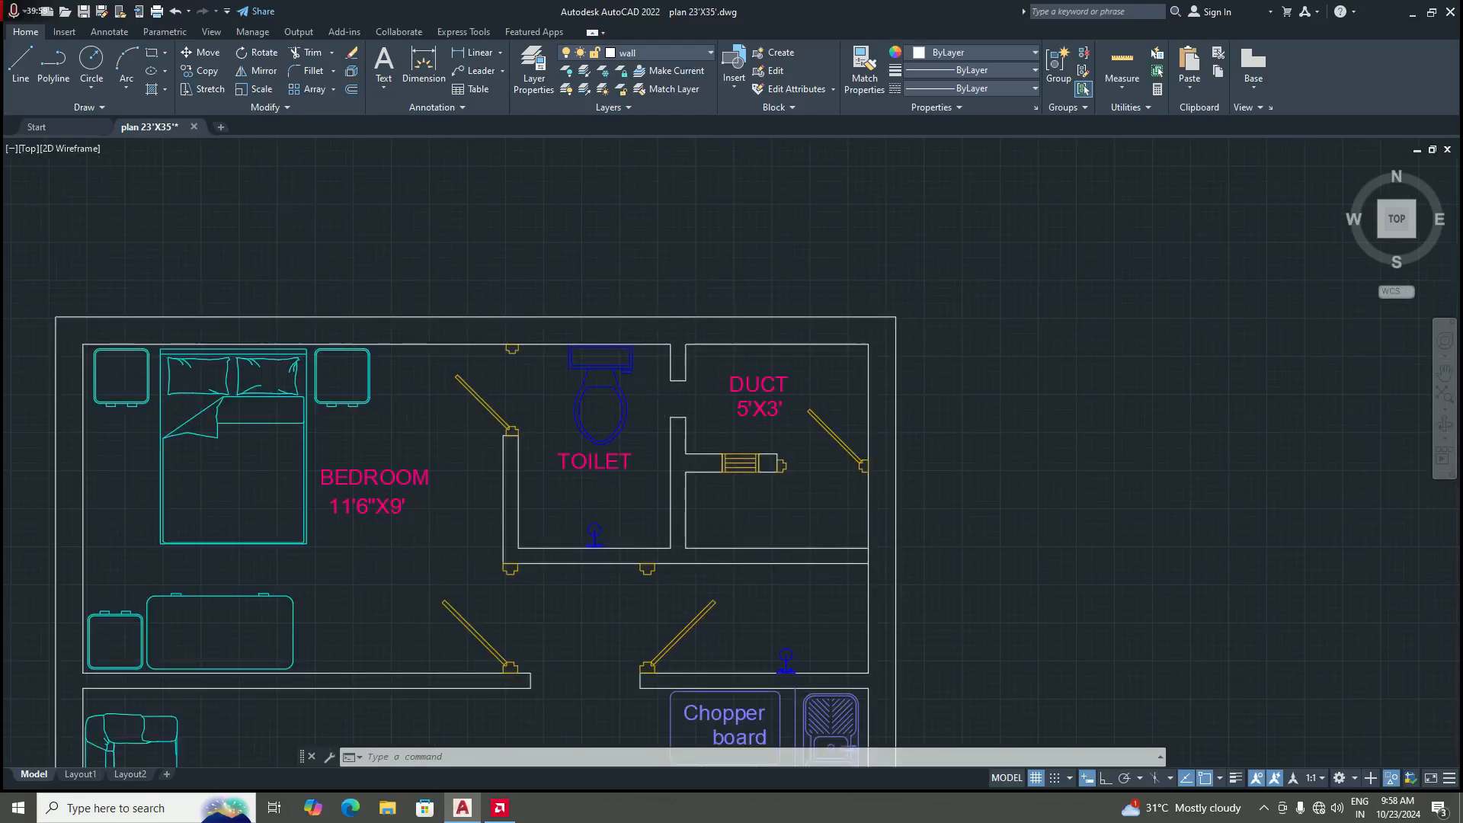
{"action": "scroll", "coordinate": [674, 391], "scroll_direction": "up", "scroll_amount": 4}
{"action": "scroll", "coordinate": [669, 349], "scroll_direction": "down", "scroll_amount": 2}
{"action": "scroll", "coordinate": [669, 350], "scroll_direction": "up", "scroll_amount": 4}
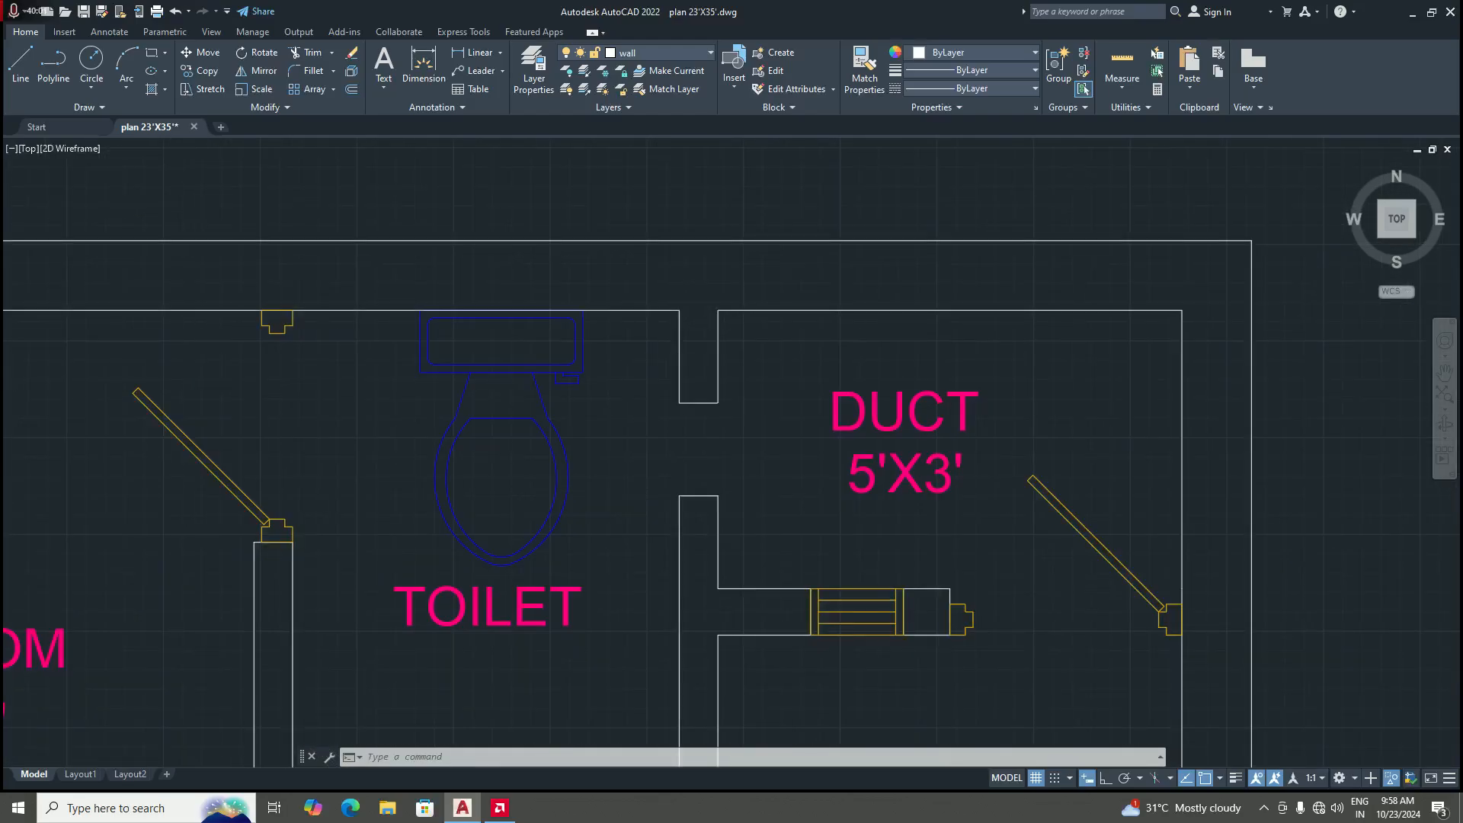
Step: Turn Ortho on and stretch the toilet-side partition line above the window opening 8" into the toilet
{"action": "left_click", "coordinate": [686, 343]}
{"action": "scroll", "coordinate": [663, 391], "scroll_direction": "down", "scroll_amount": 3}
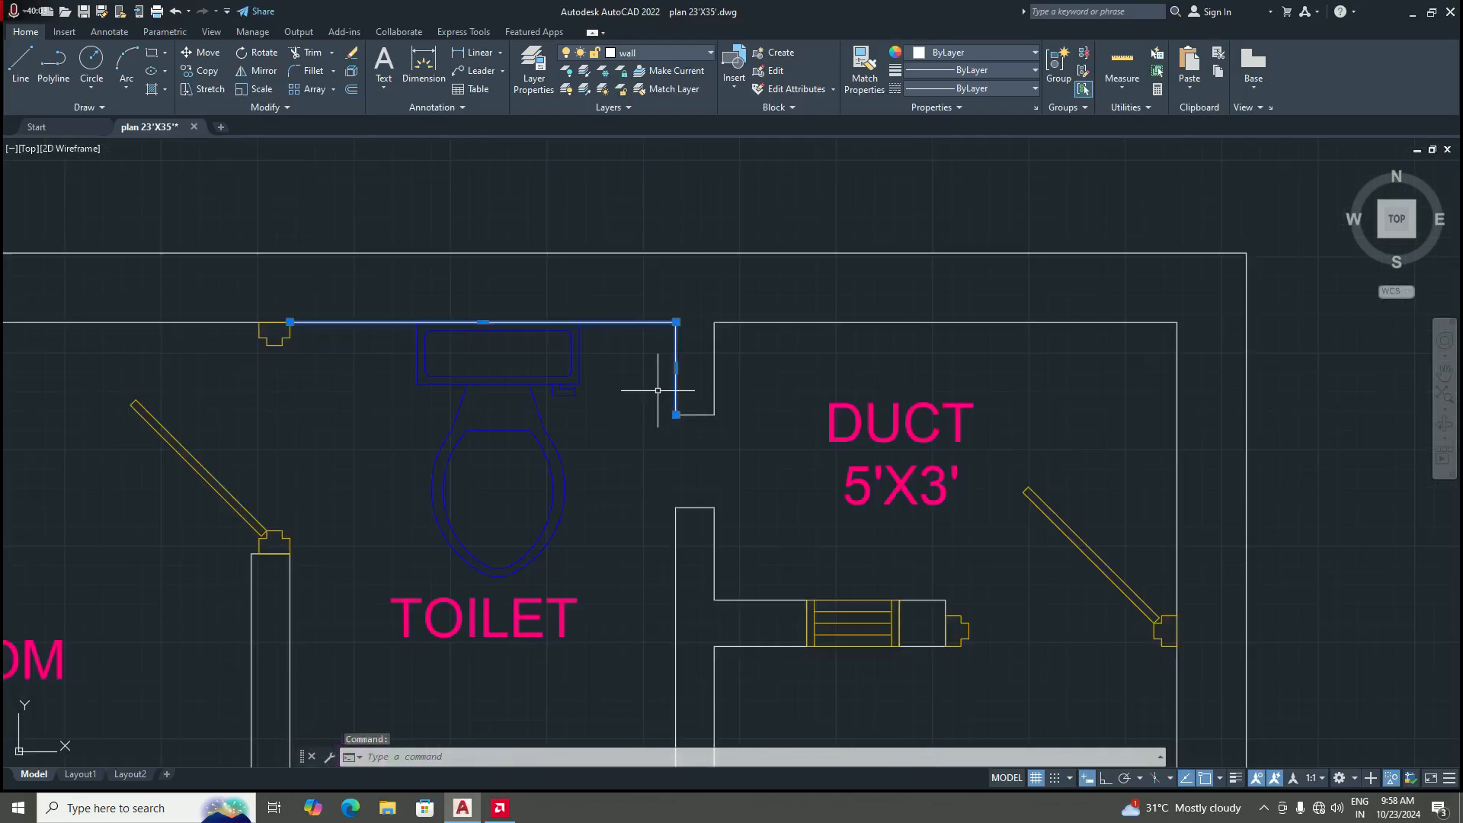
{"action": "scroll", "coordinate": [641, 377], "scroll_direction": "up", "scroll_amount": 3}
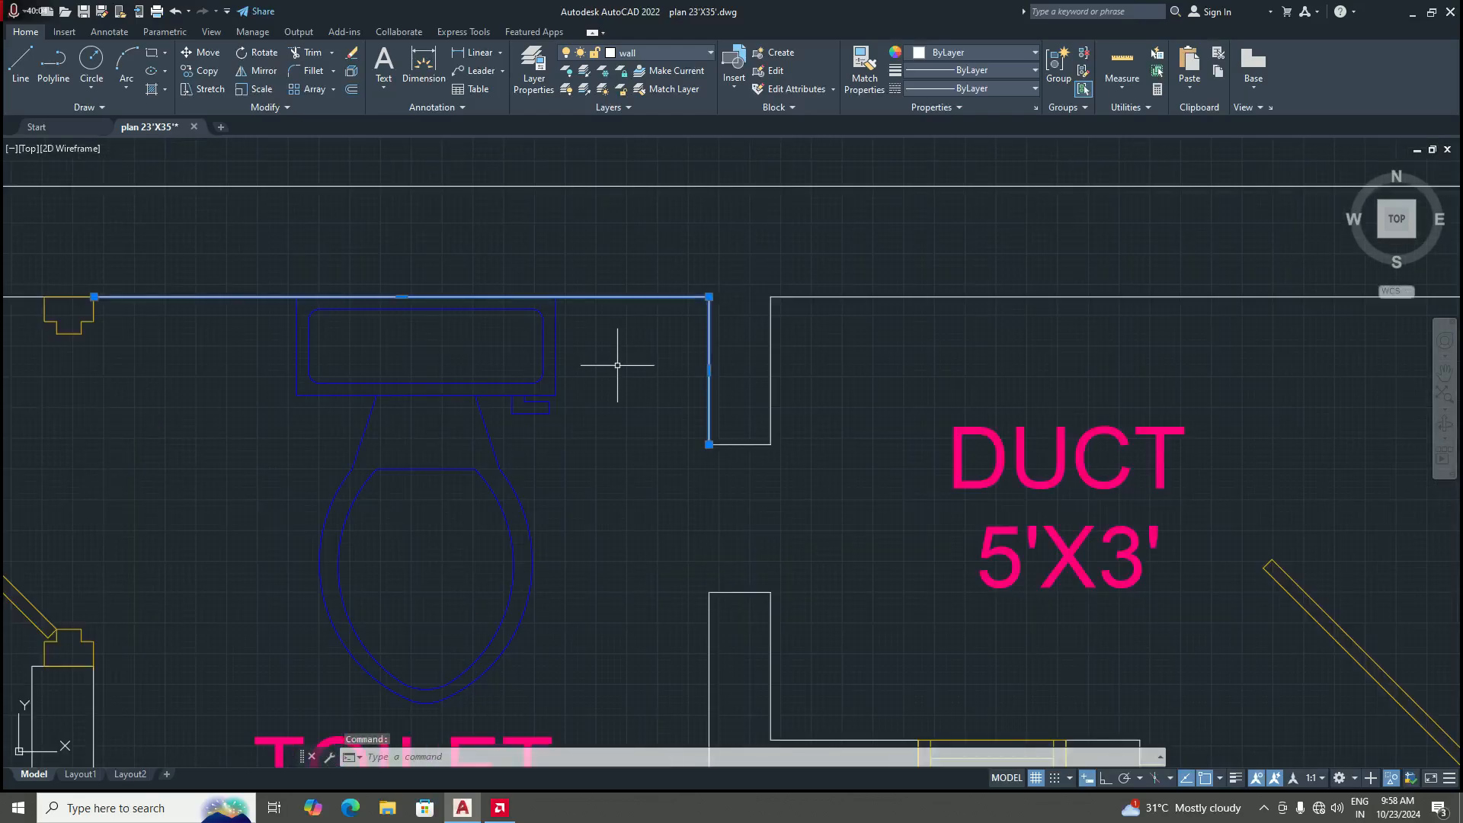
{"action": "left_click", "coordinate": [709, 371]}
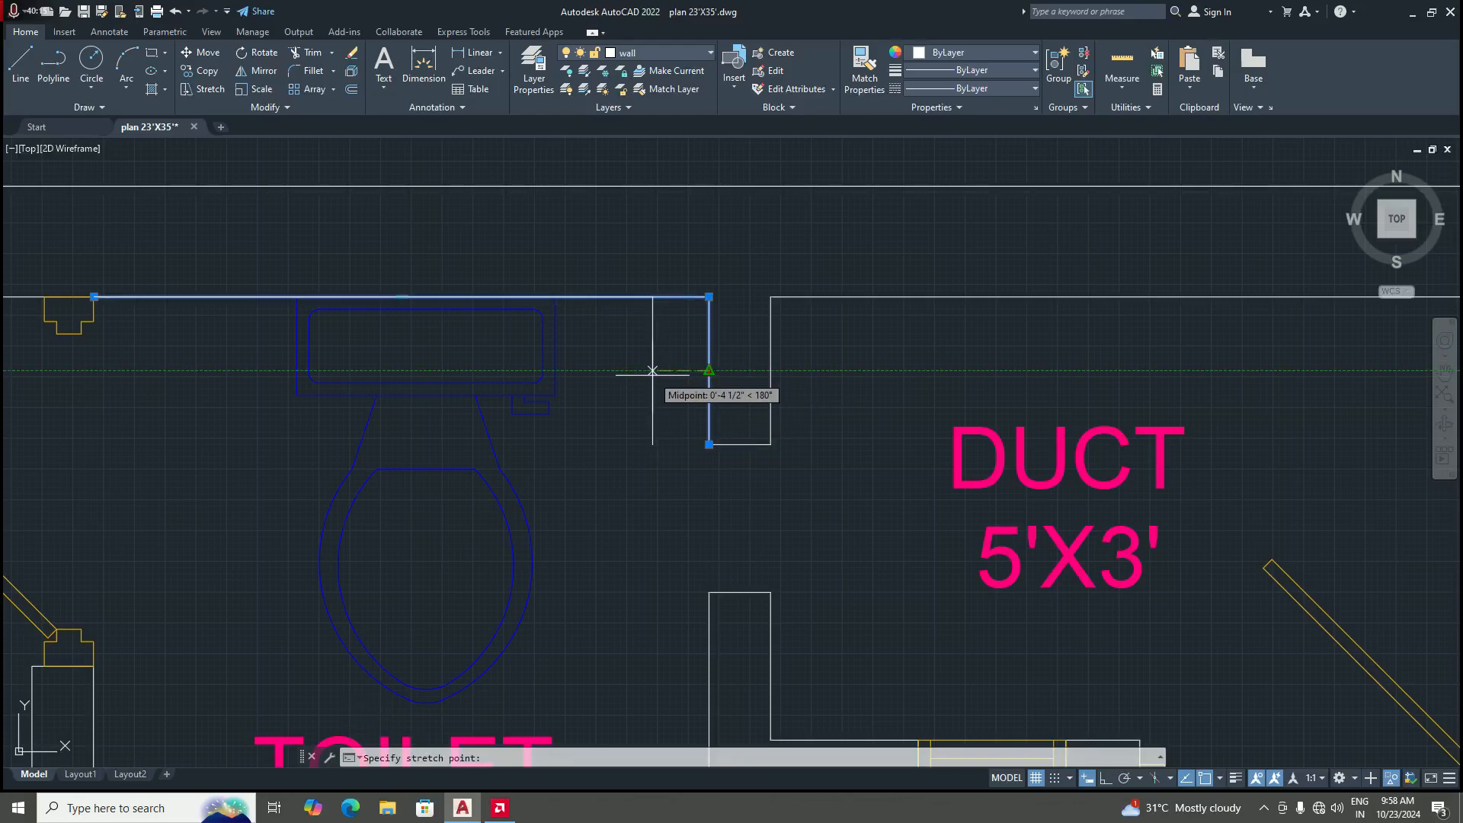
{"action": "key", "text": "F8"}
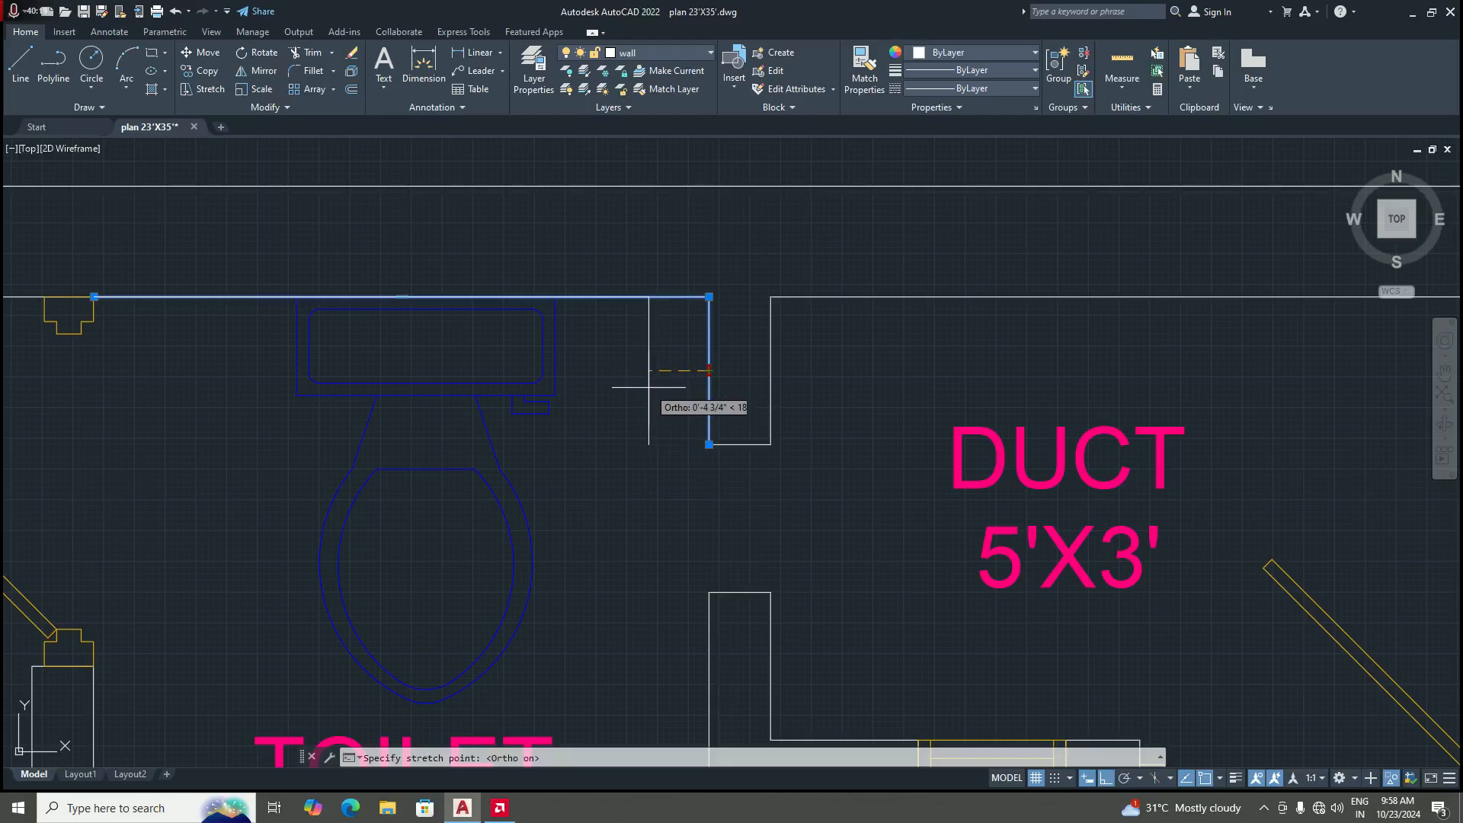
{"action": "type", "text": "8"}
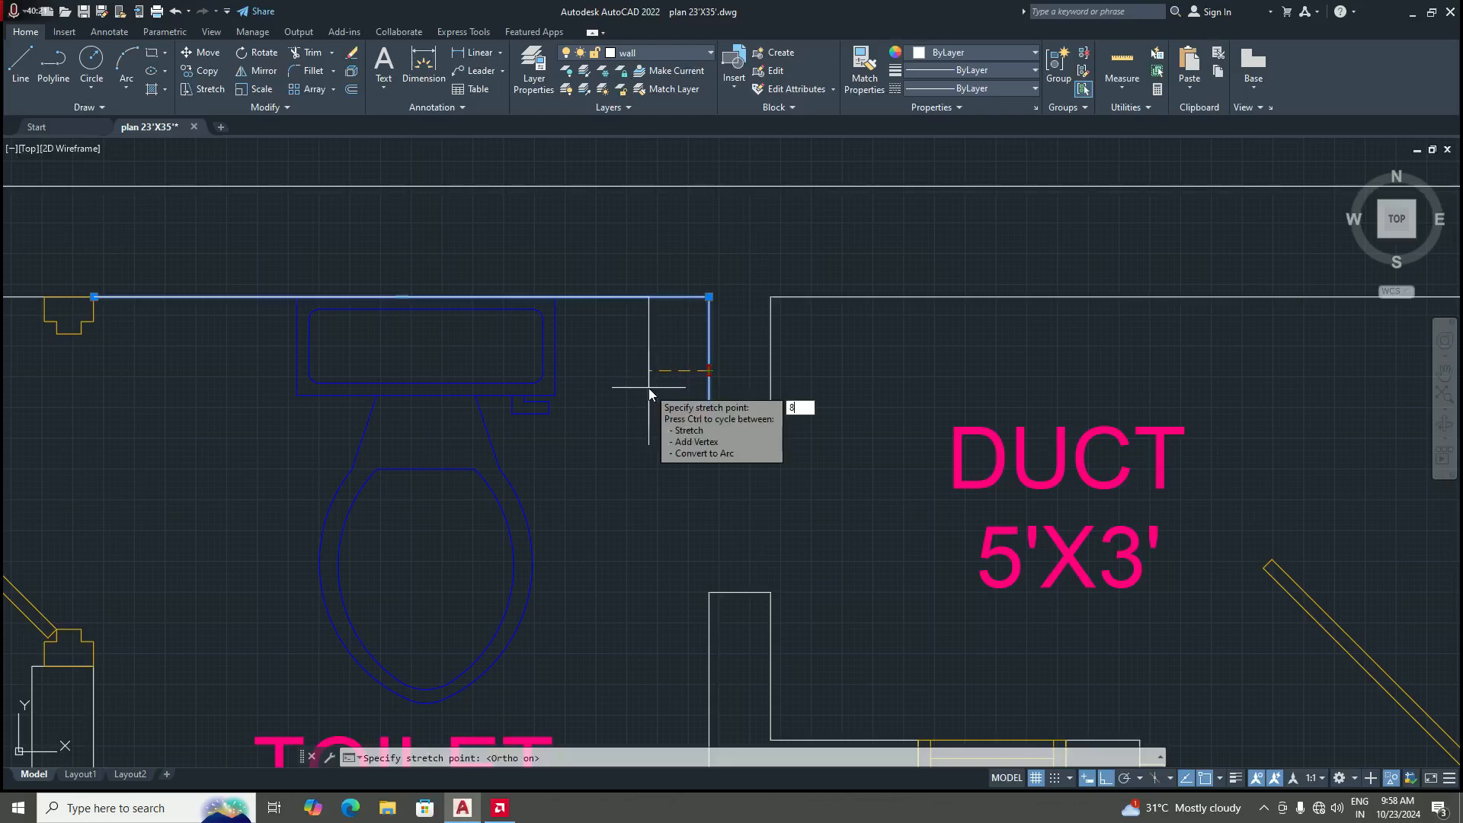
{"action": "type", "text": "\""}
{"action": "key", "text": "Return"}
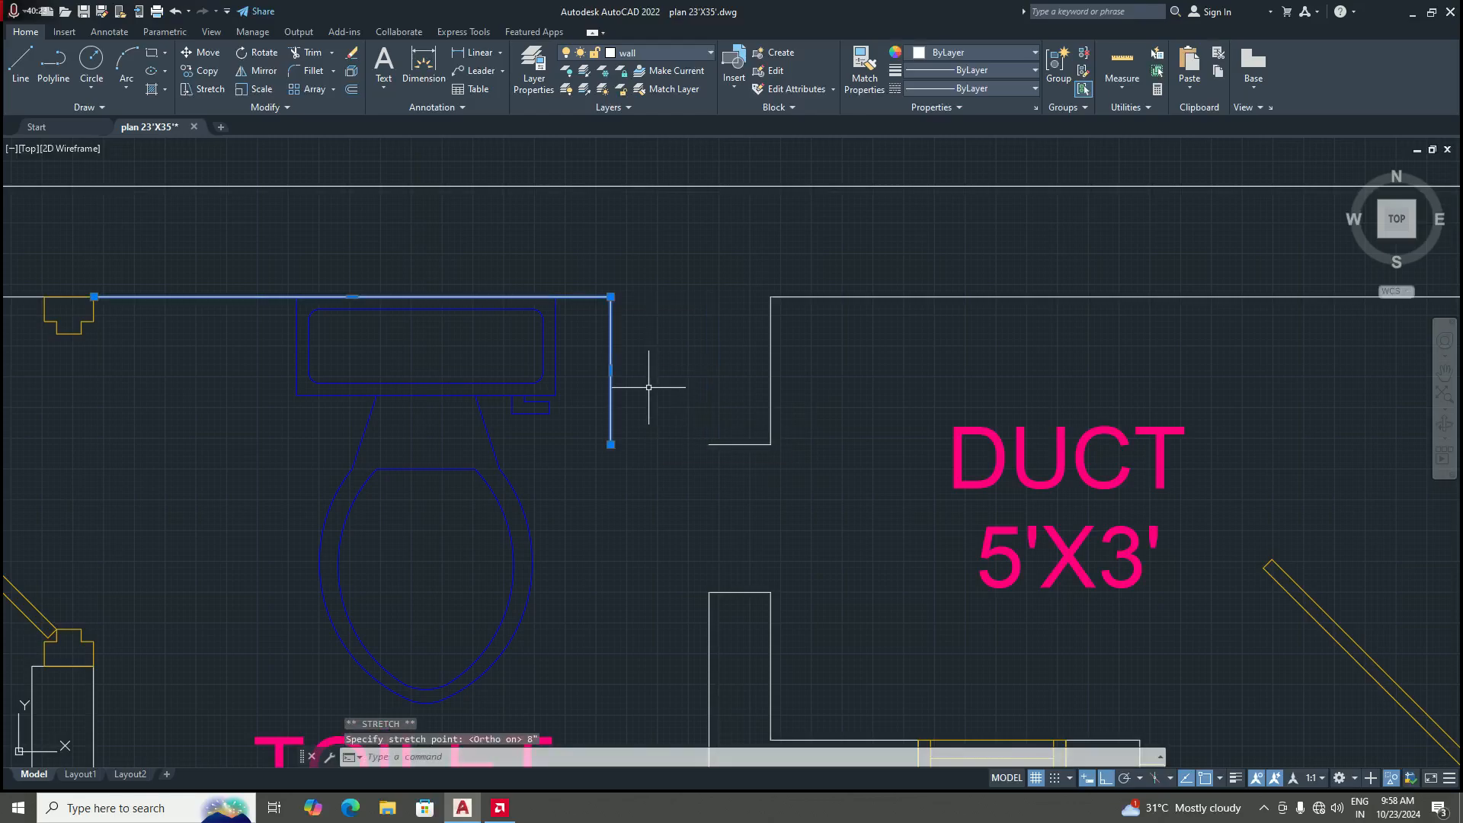
{"action": "key", "text": "Escape"}
Step: Stretch the toilet-side partition line below the window opening 8" into the toilet
{"action": "scroll", "coordinate": [653, 386], "scroll_direction": "down", "scroll_amount": 3}
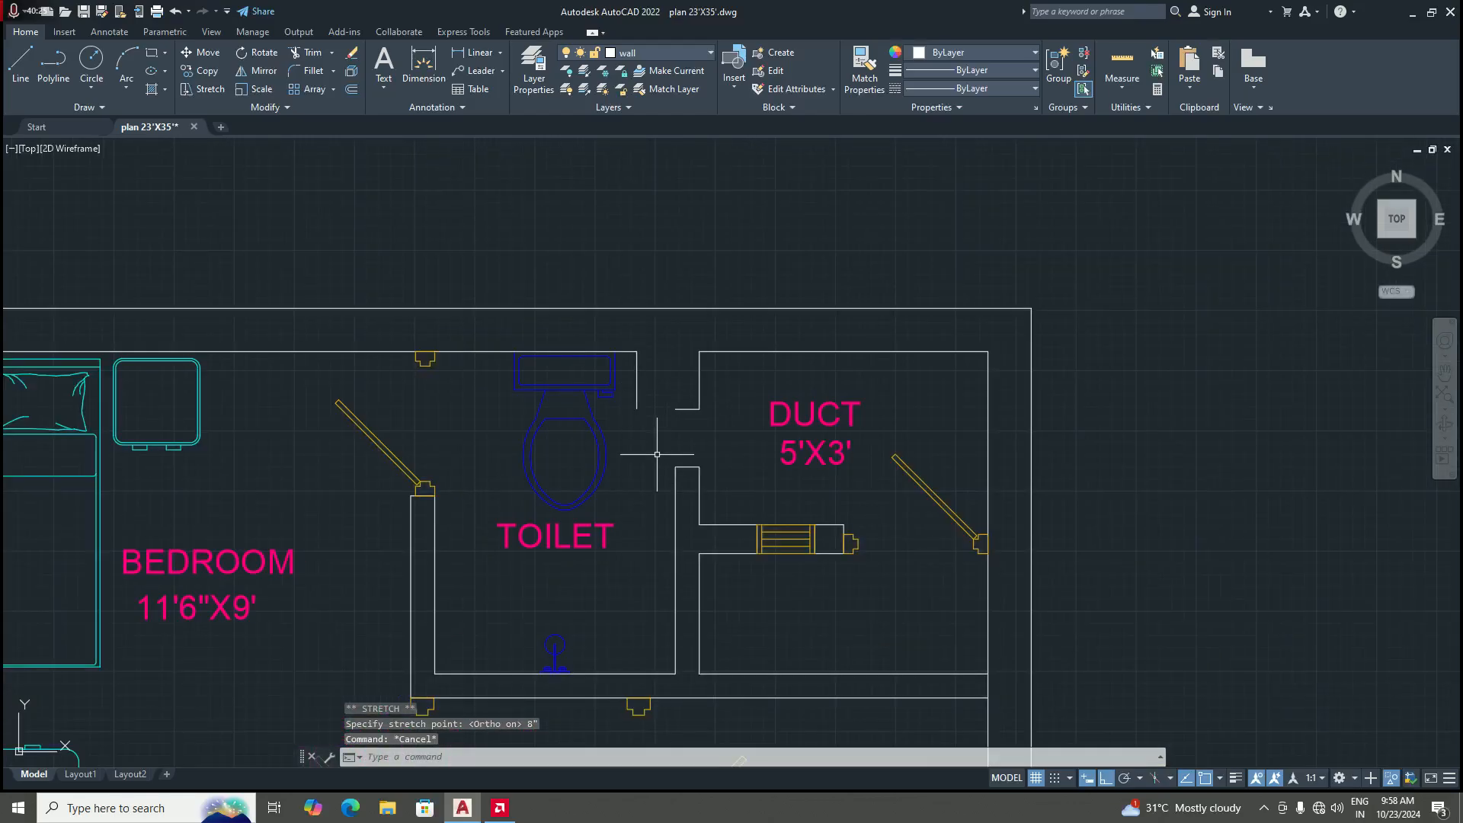
{"action": "scroll", "coordinate": [676, 548], "scroll_direction": "up", "scroll_amount": 2}
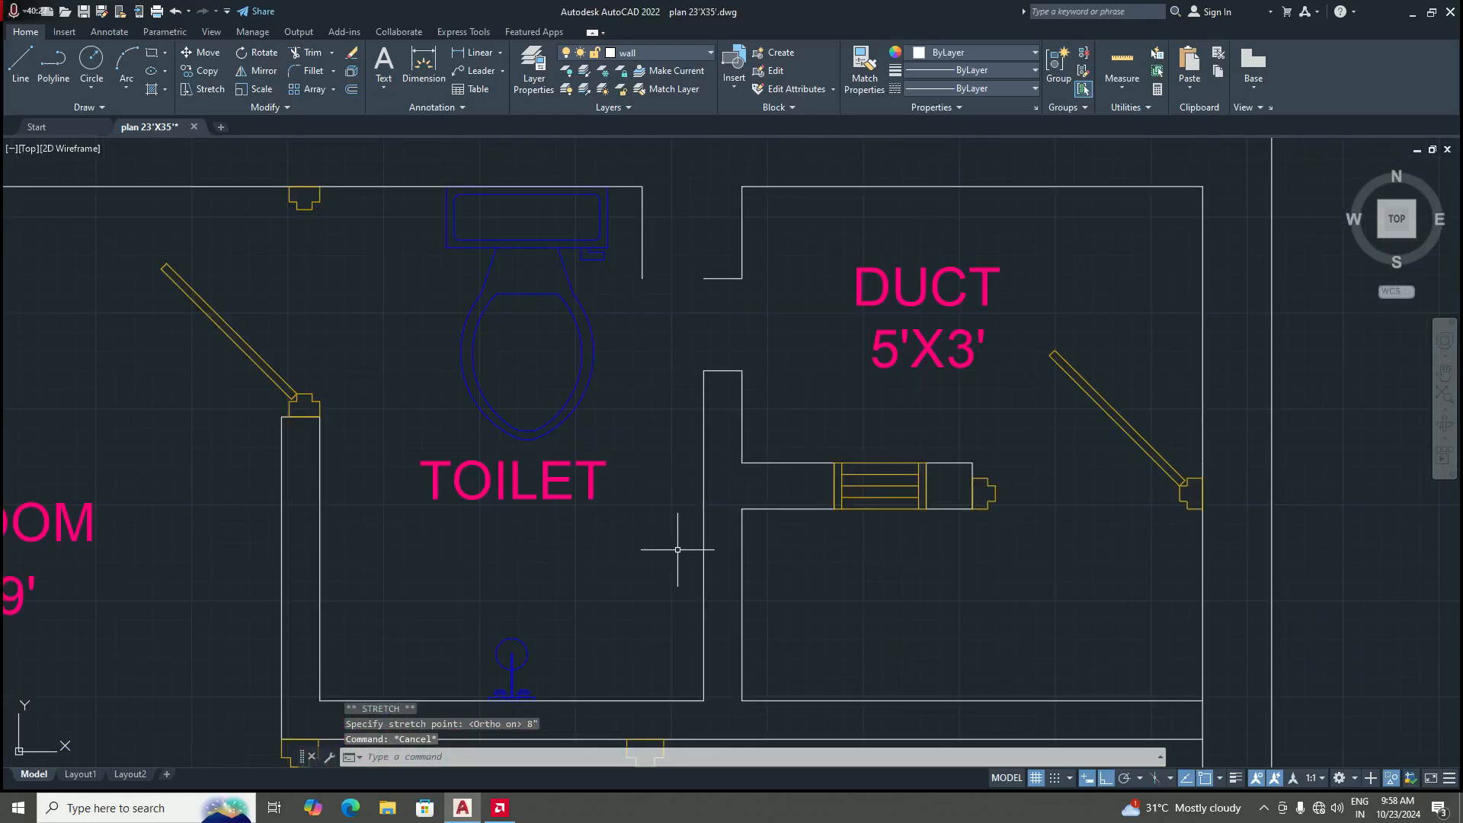
{"action": "left_click", "coordinate": [717, 563]}
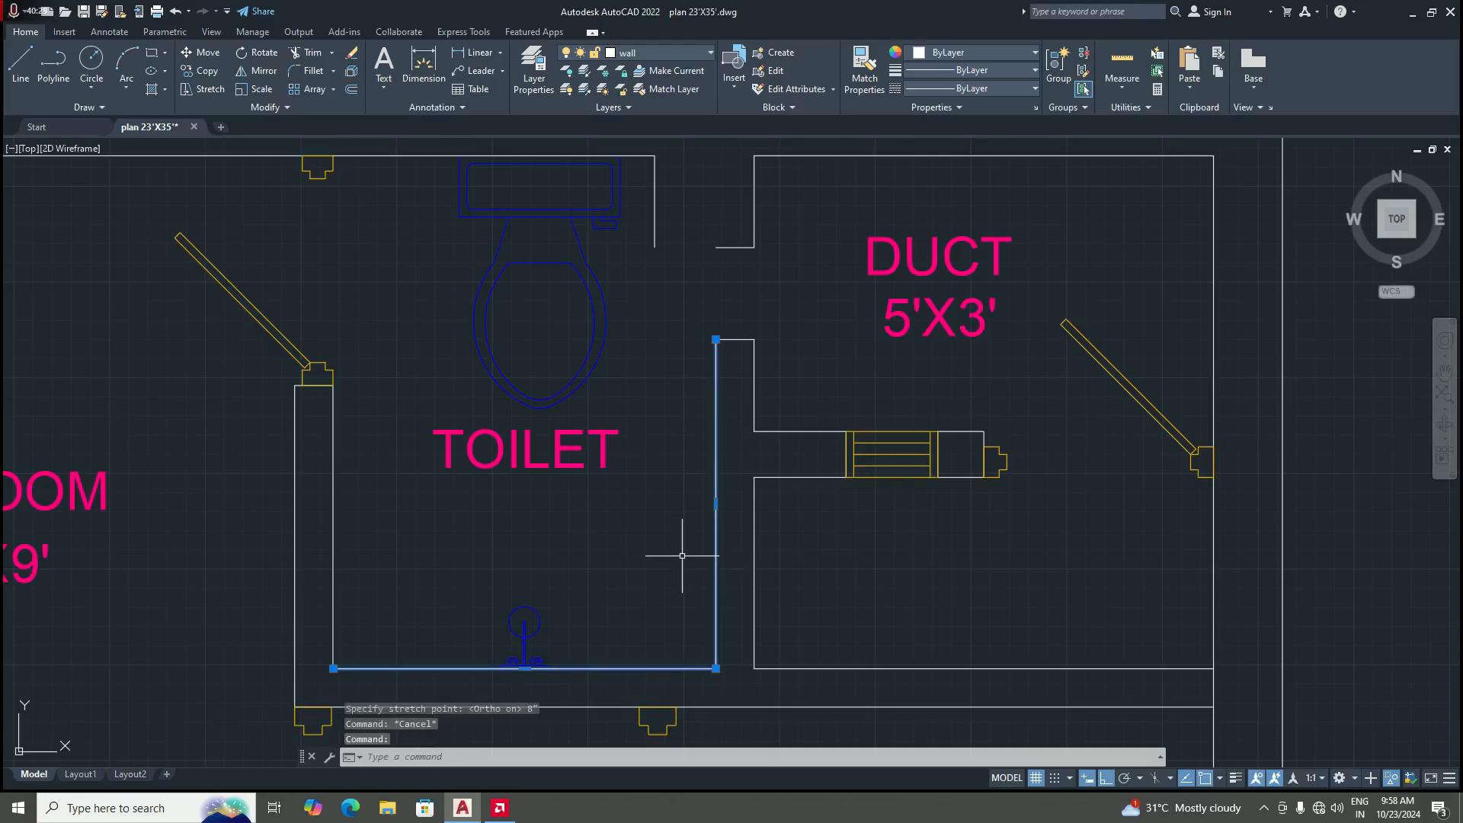
{"action": "left_click", "coordinate": [716, 503]}
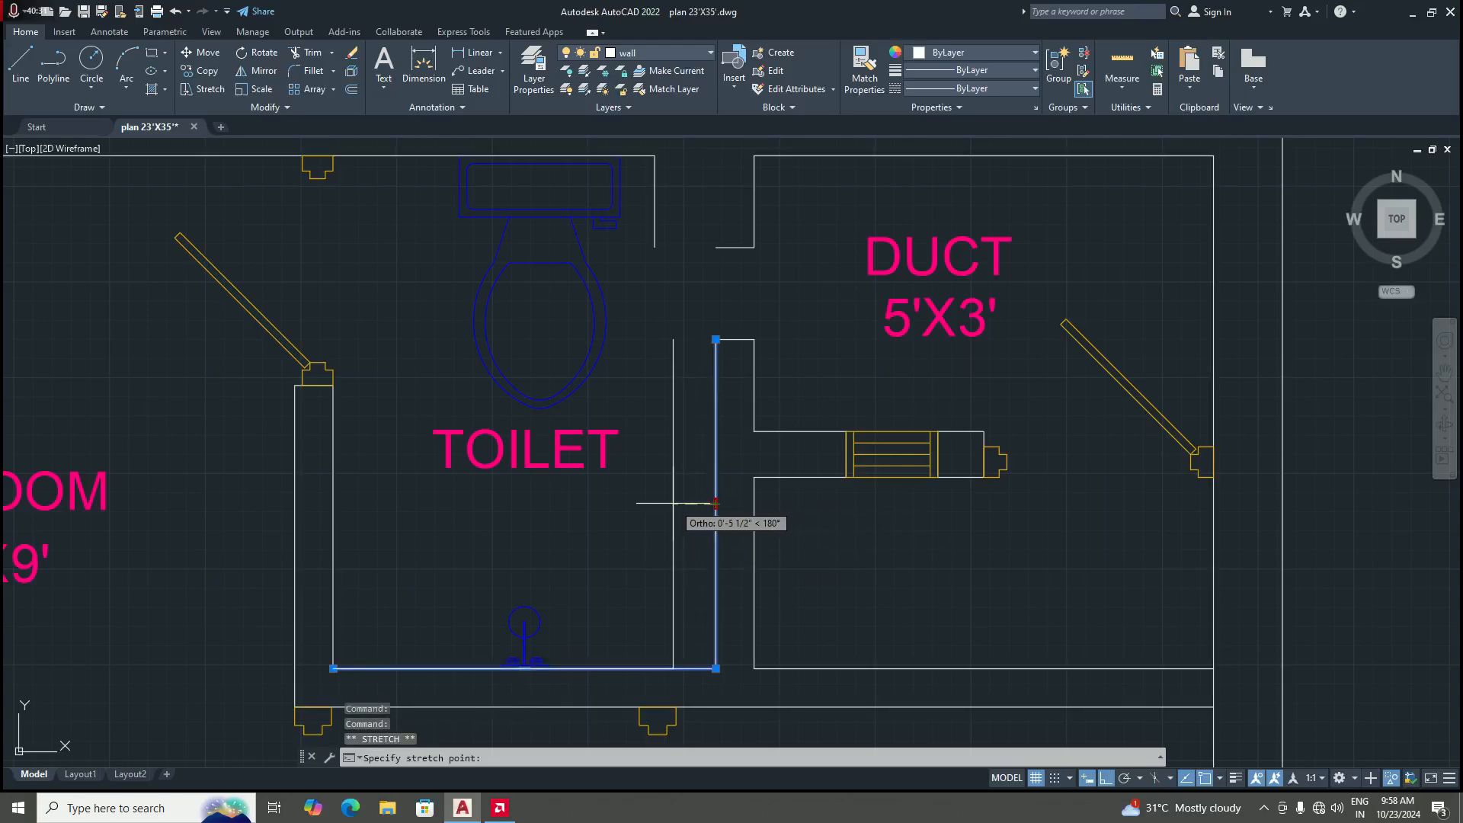
{"action": "type", "text": "8"}
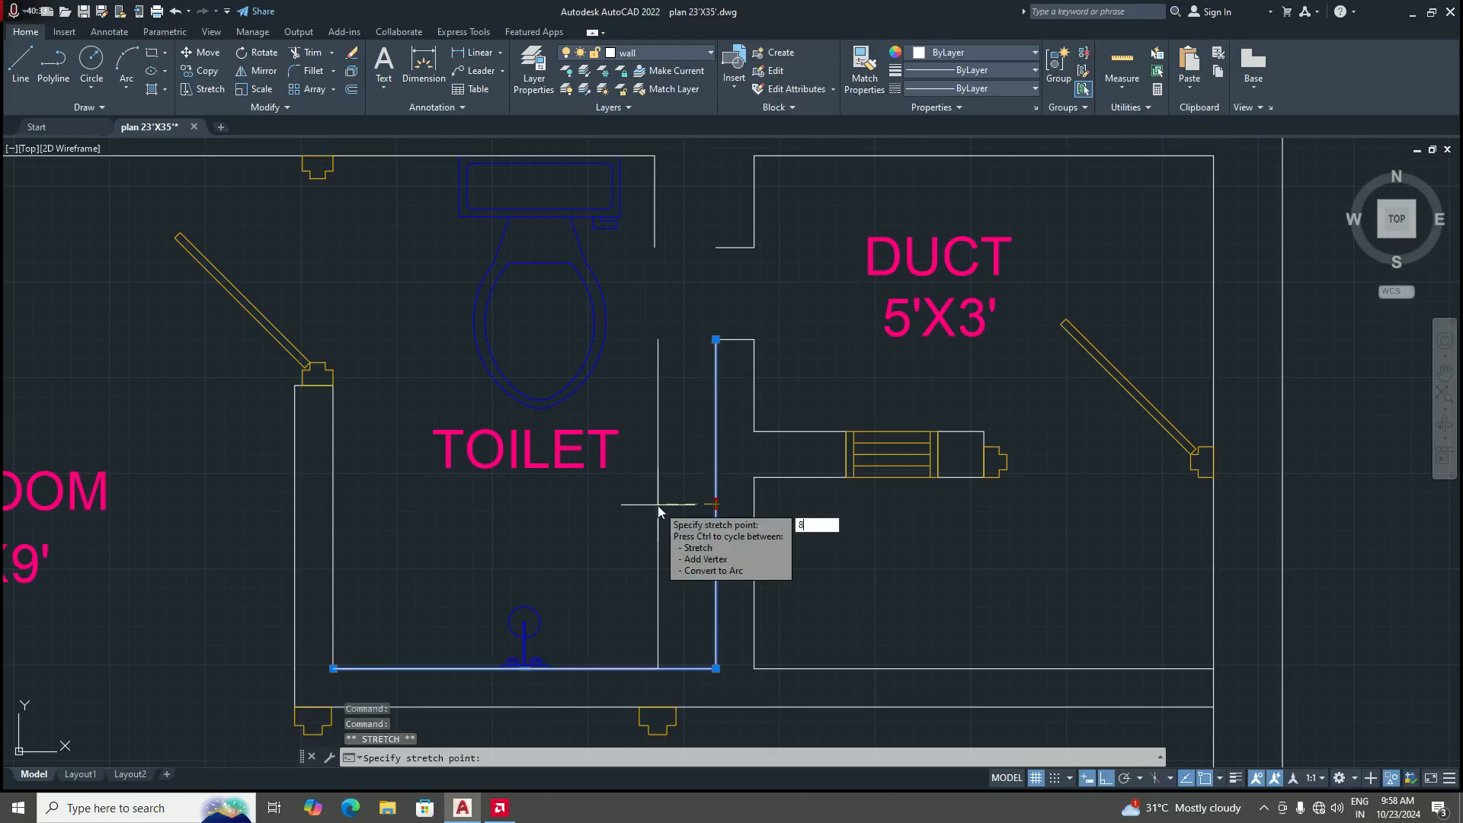
{"action": "key", "text": "Return"}
{"action": "mouse_move", "coordinate": [656, 505]}
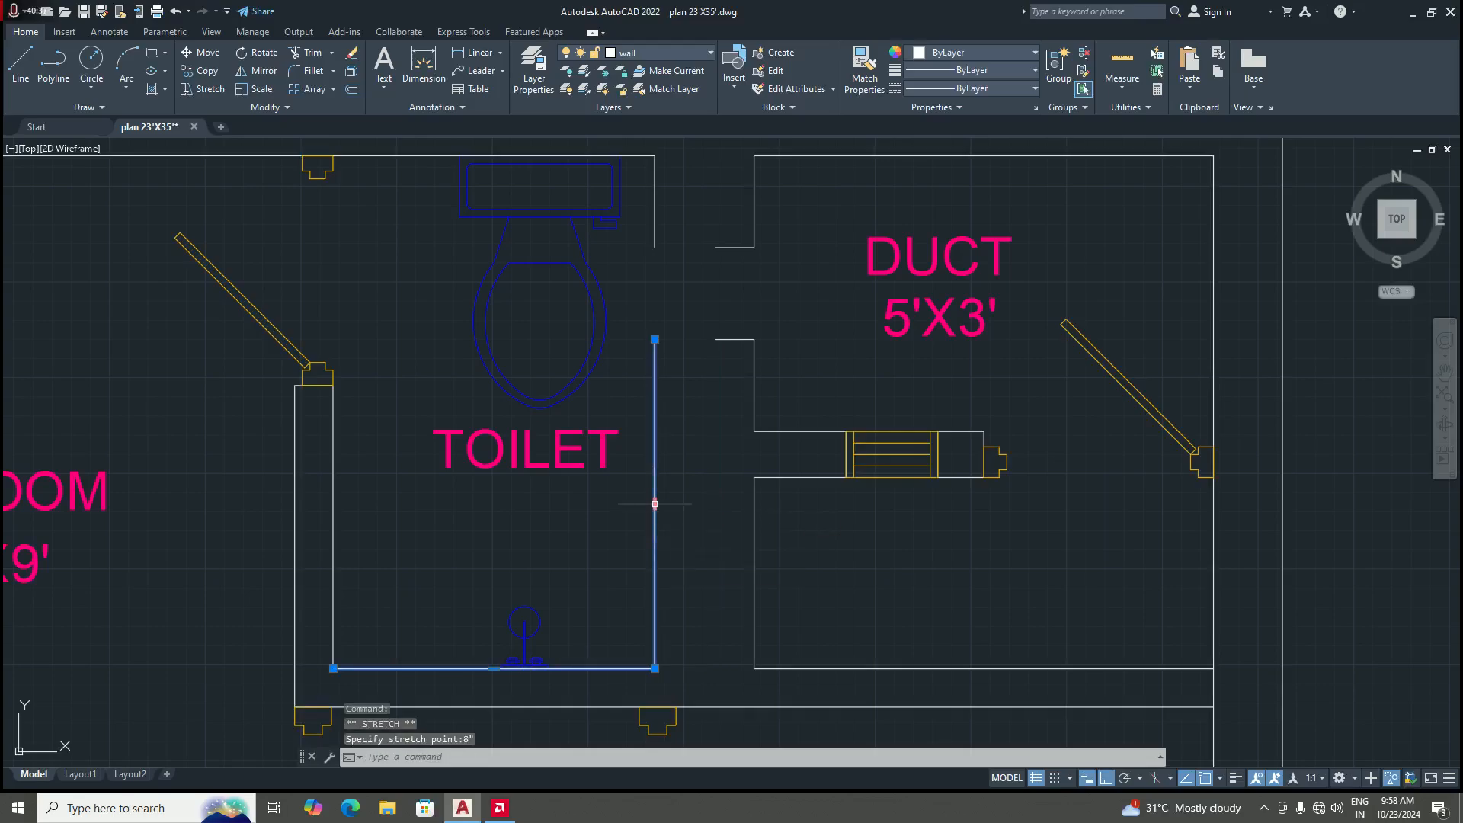
{"action": "key", "text": "Escape"}
{"action": "scroll", "coordinate": [654, 504], "scroll_direction": "down", "scroll_amount": 2}
{"action": "scroll", "coordinate": [698, 396], "scroll_direction": "down", "scroll_amount": 3}
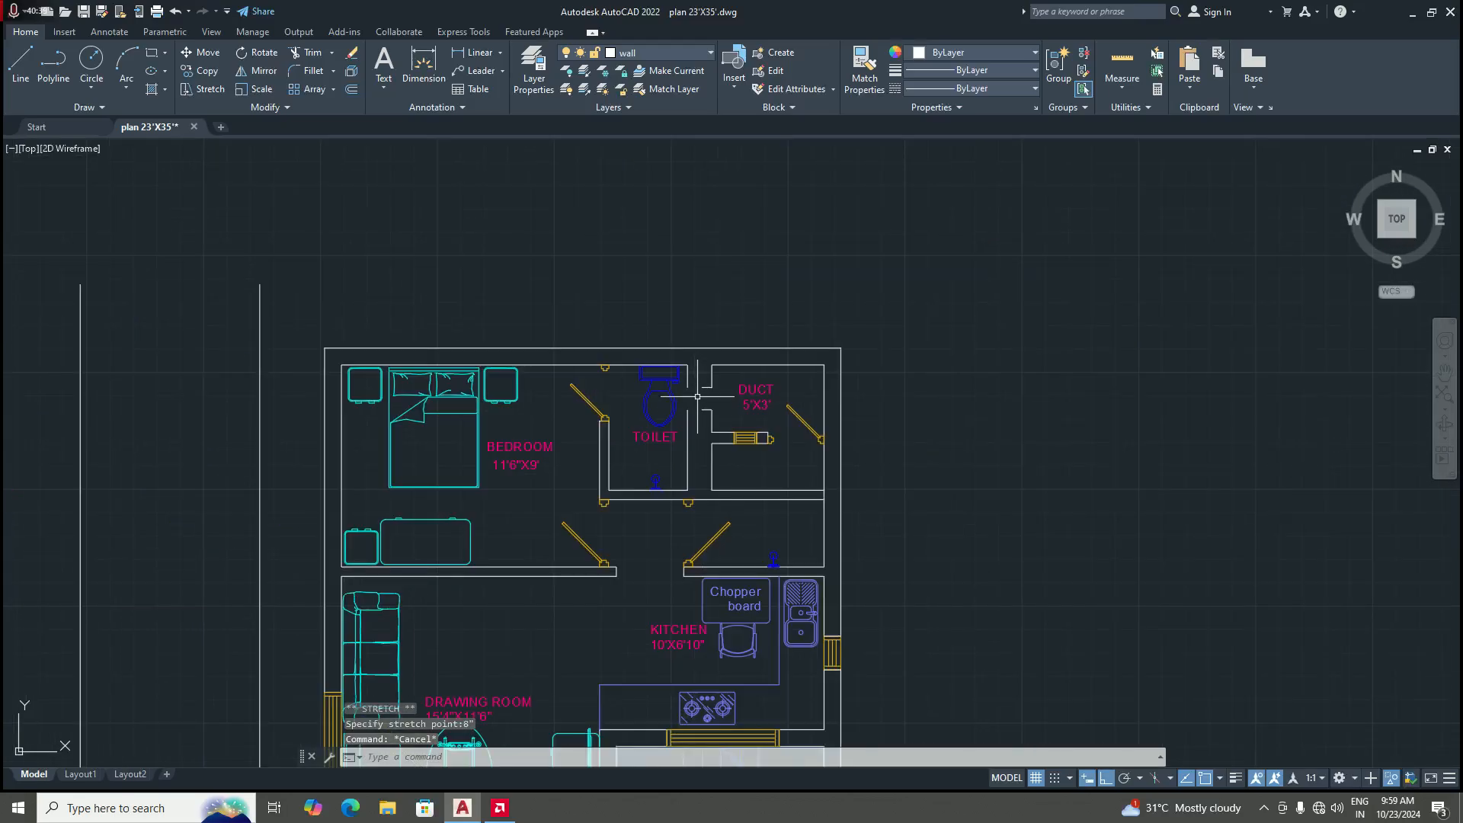
{"action": "scroll", "coordinate": [697, 396], "scroll_direction": "up", "scroll_amount": 2}
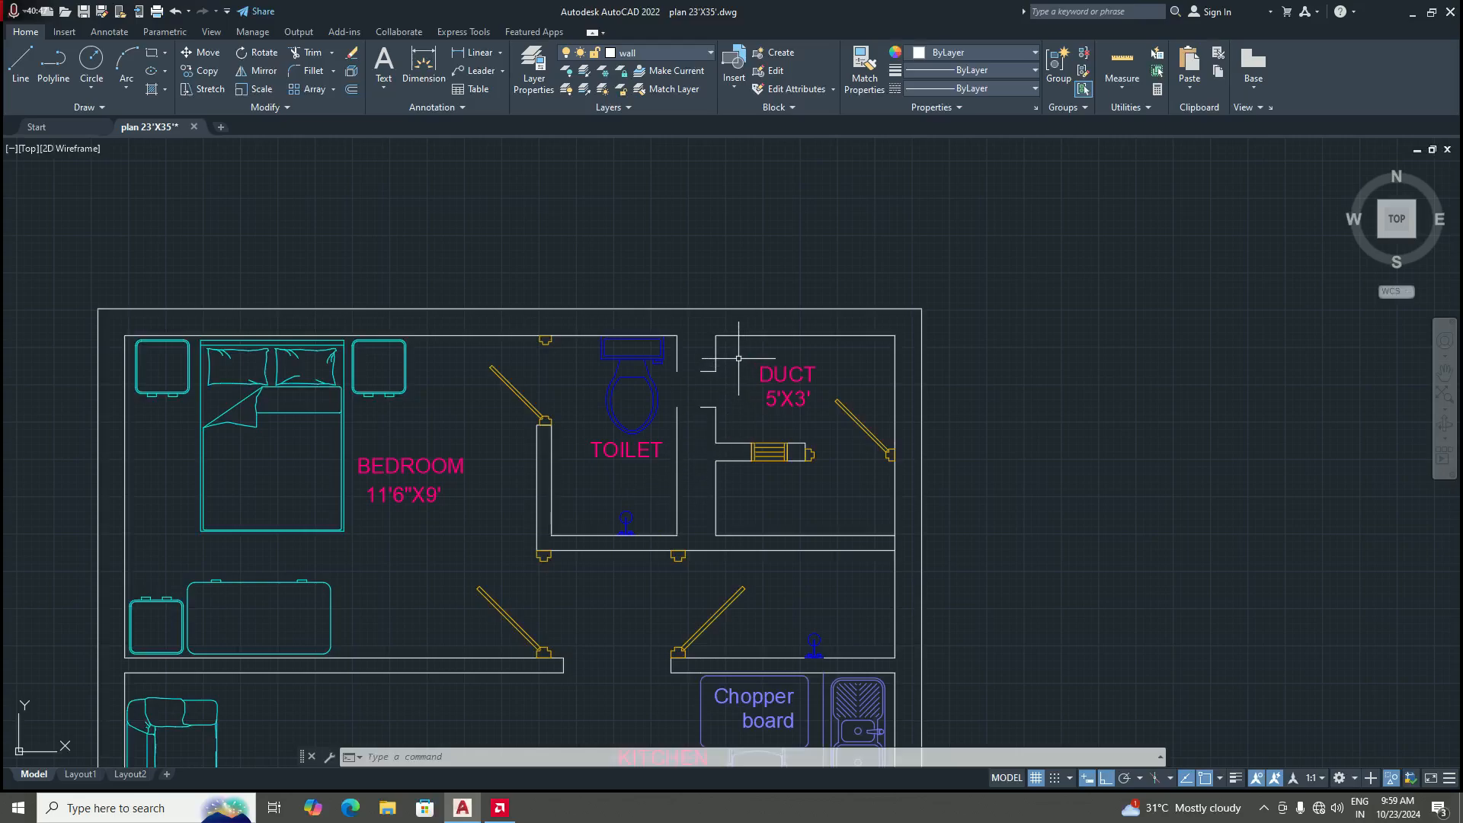
{"action": "scroll", "coordinate": [737, 362], "scroll_direction": "up", "scroll_amount": 2}
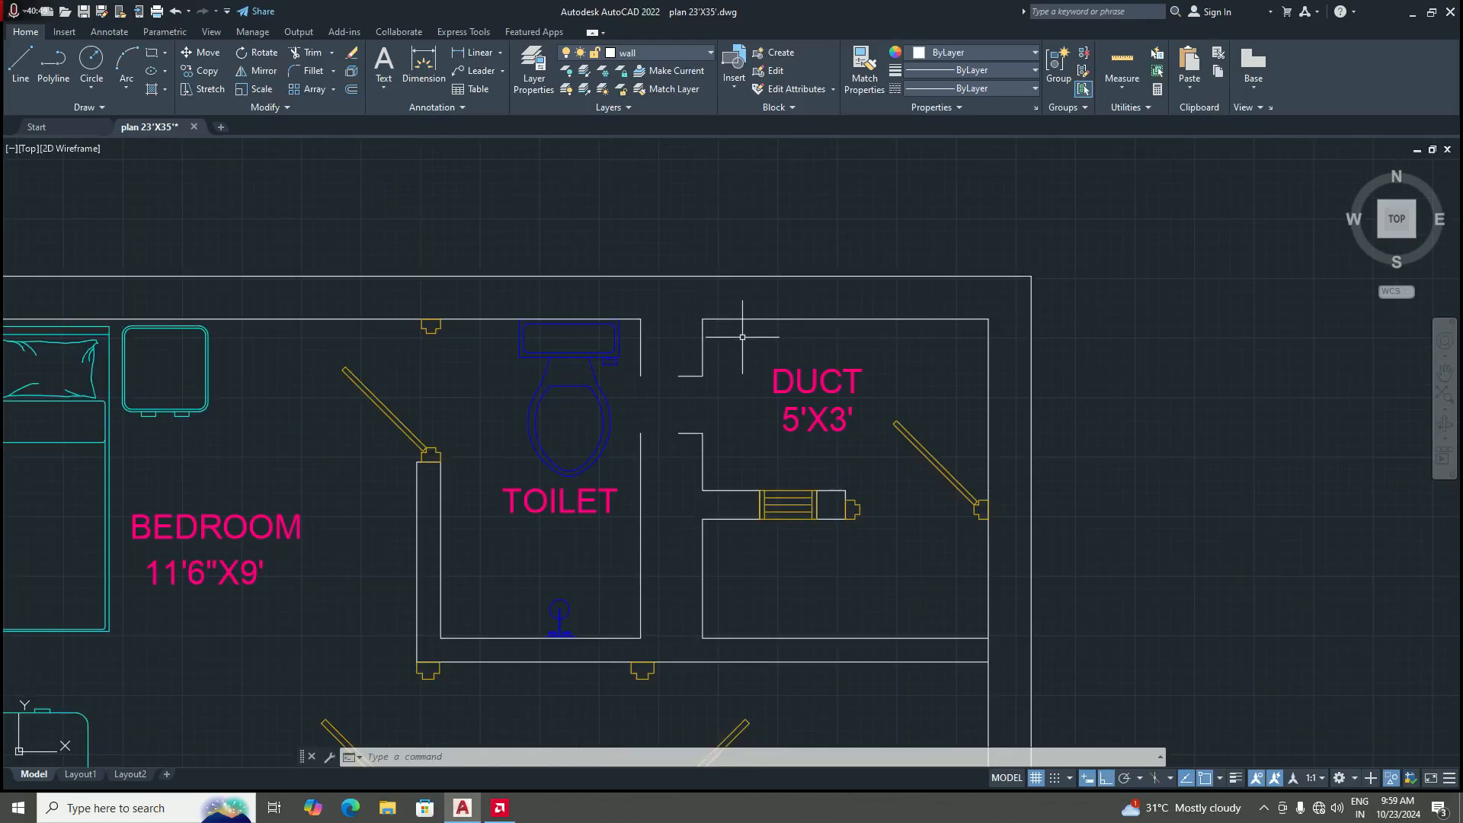
Step: Move the two short jamb lines of the toilet–duct opening from the duct-side wall line onto the ends of the toilet-side wall line
{"action": "scroll", "coordinate": [743, 407], "scroll_direction": "down", "scroll_amount": 2}
{"action": "scroll", "coordinate": [742, 436], "scroll_direction": "up", "scroll_amount": 2}
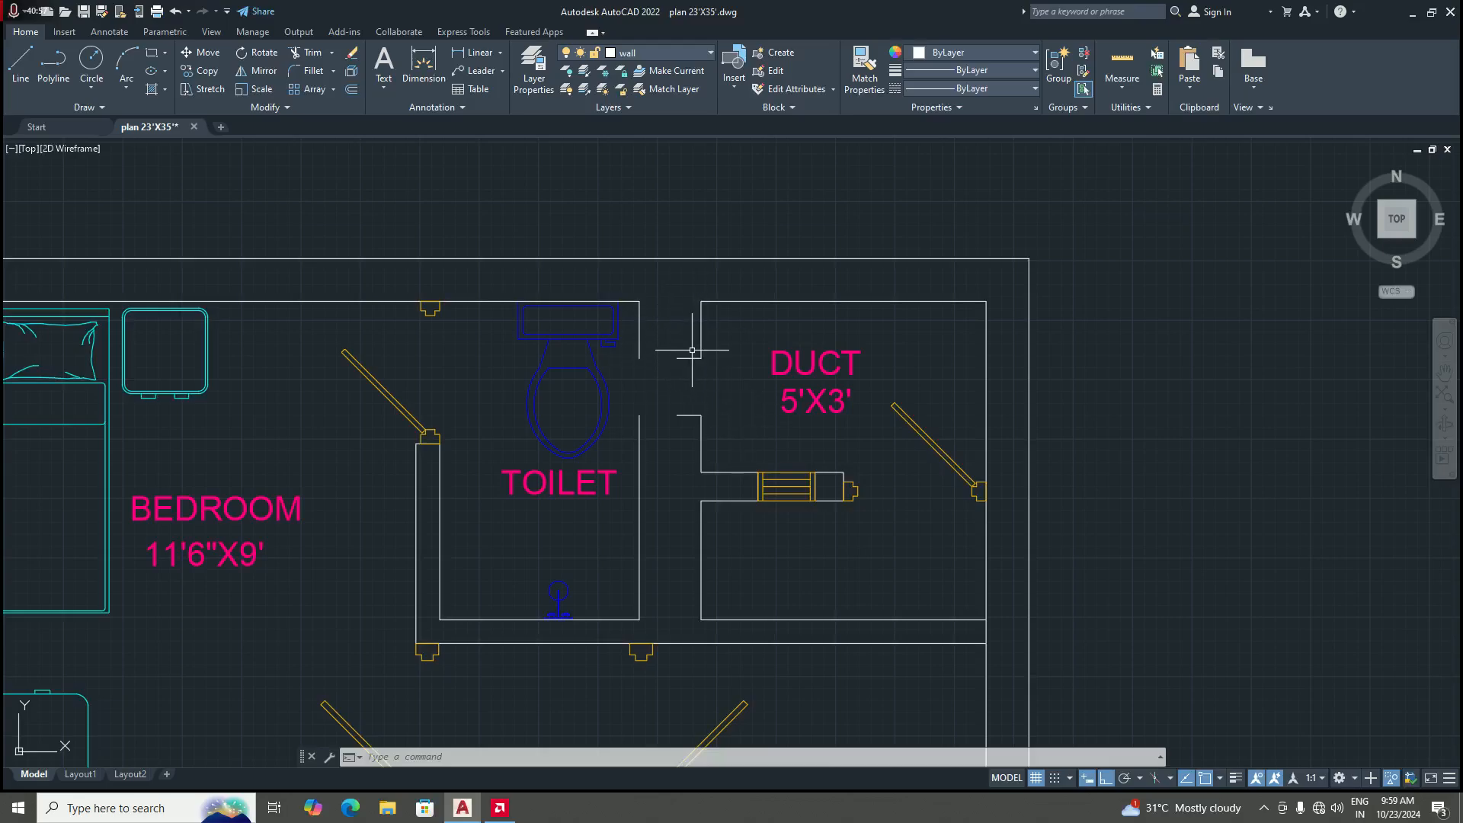
{"action": "scroll", "coordinate": [688, 378], "scroll_direction": "up", "scroll_amount": 2}
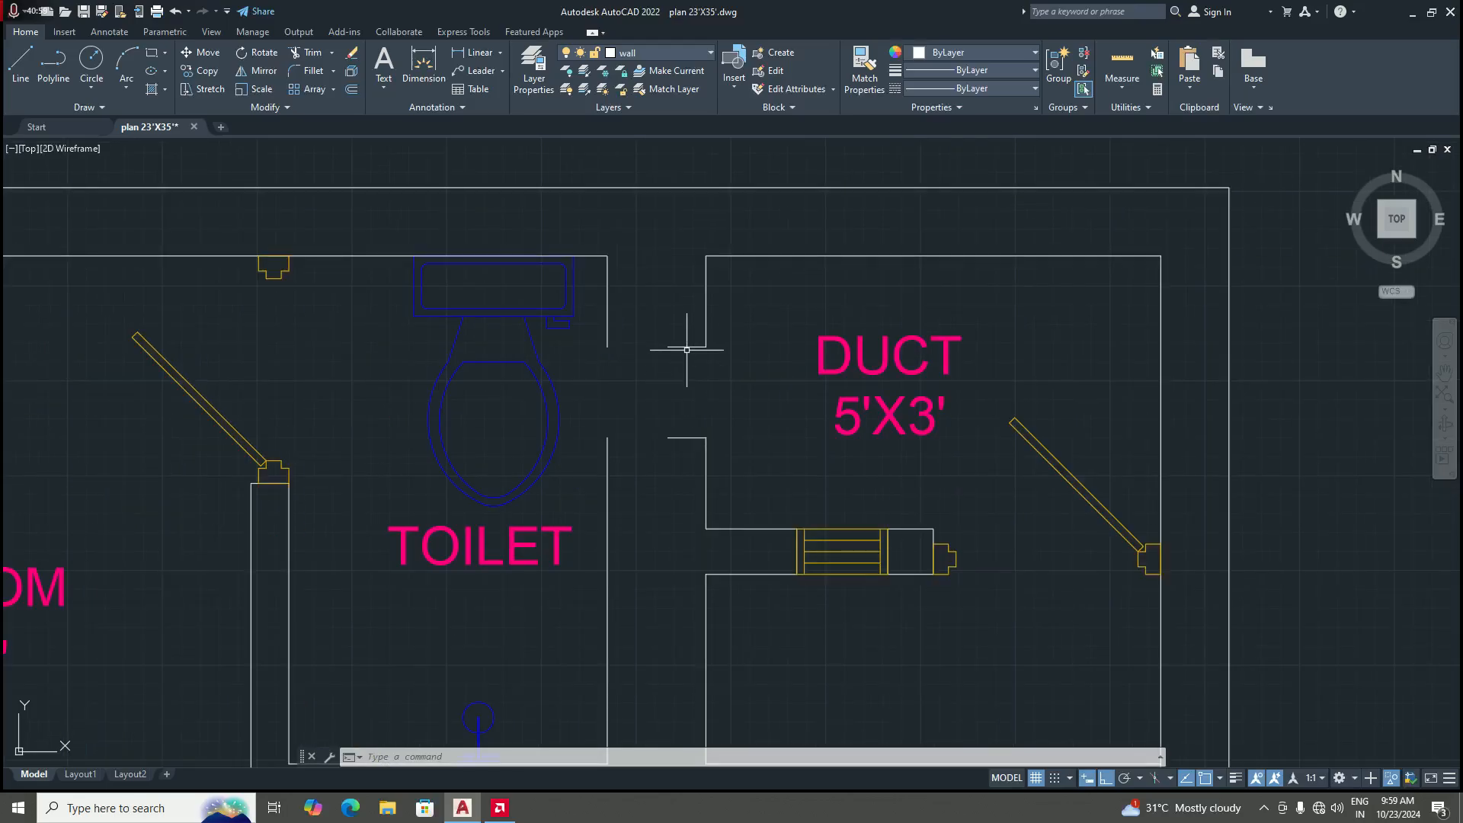
{"action": "type", "text": "M"}
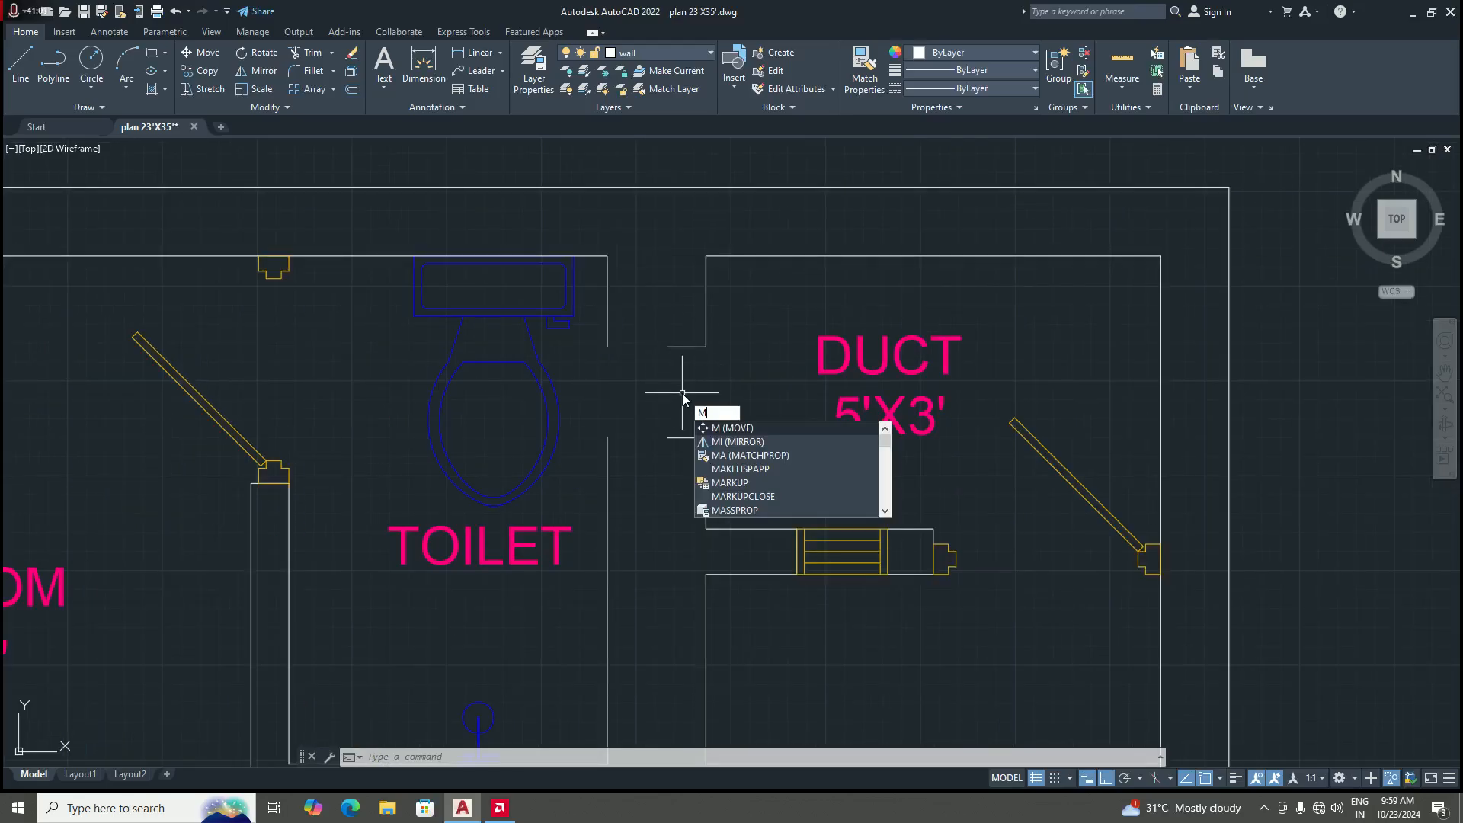
{"action": "key", "text": "Return"}
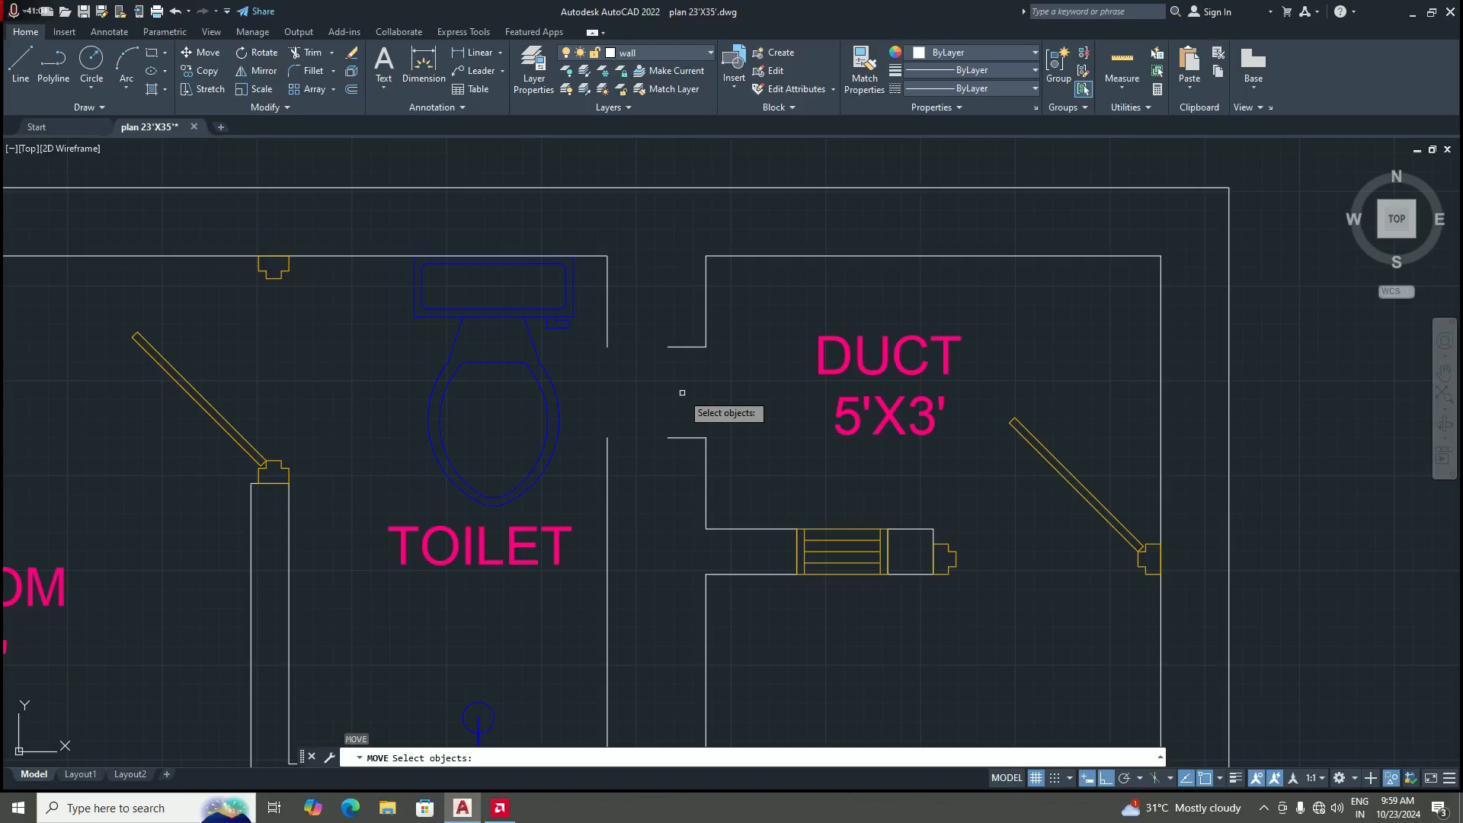
{"action": "left_click", "coordinate": [680, 347]}
{"action": "left_click", "coordinate": [689, 438]}
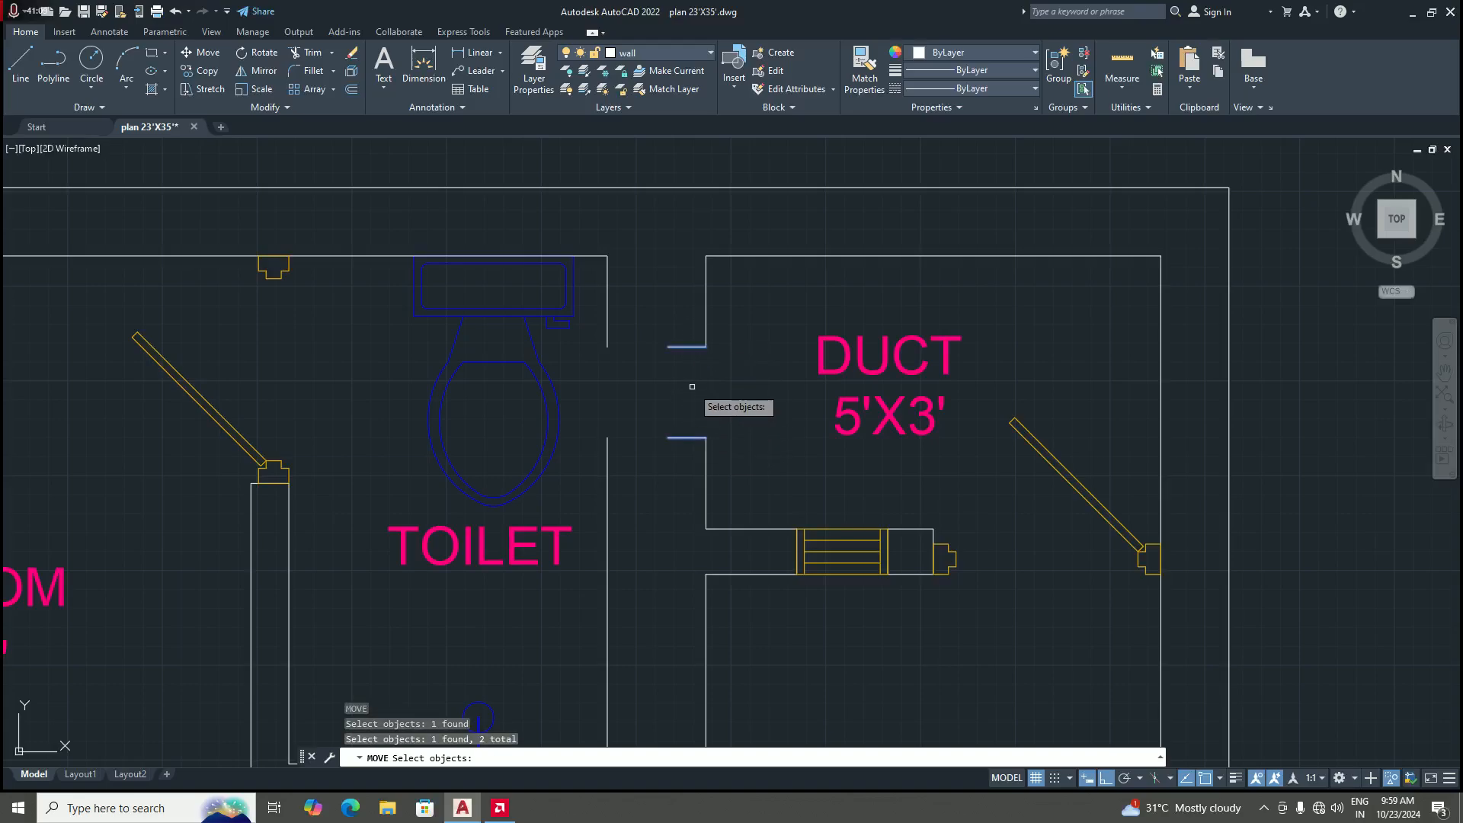
{"action": "key", "text": "Return"}
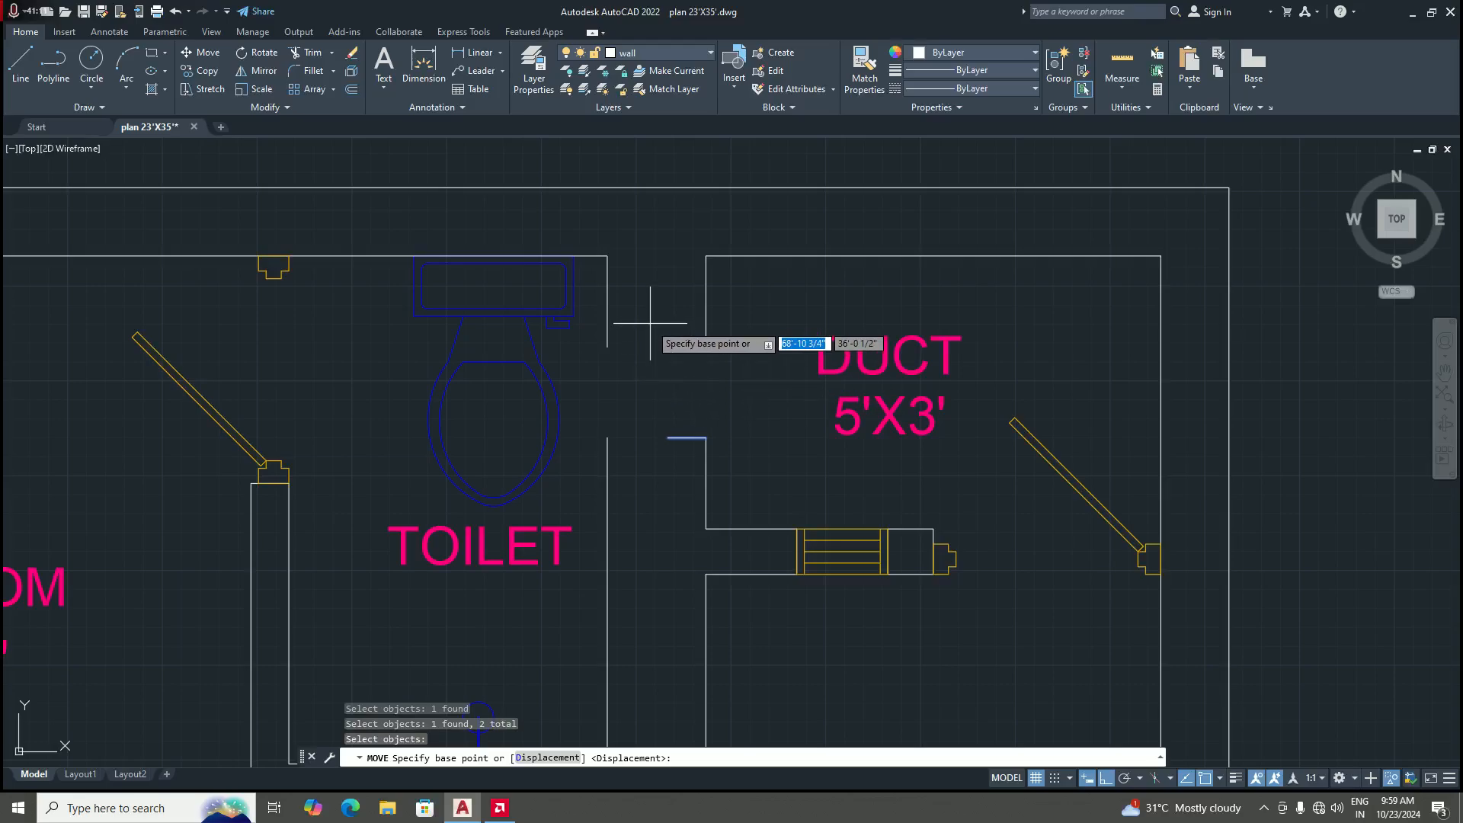
{"action": "scroll", "coordinate": [655, 329], "scroll_direction": "up", "scroll_amount": 2}
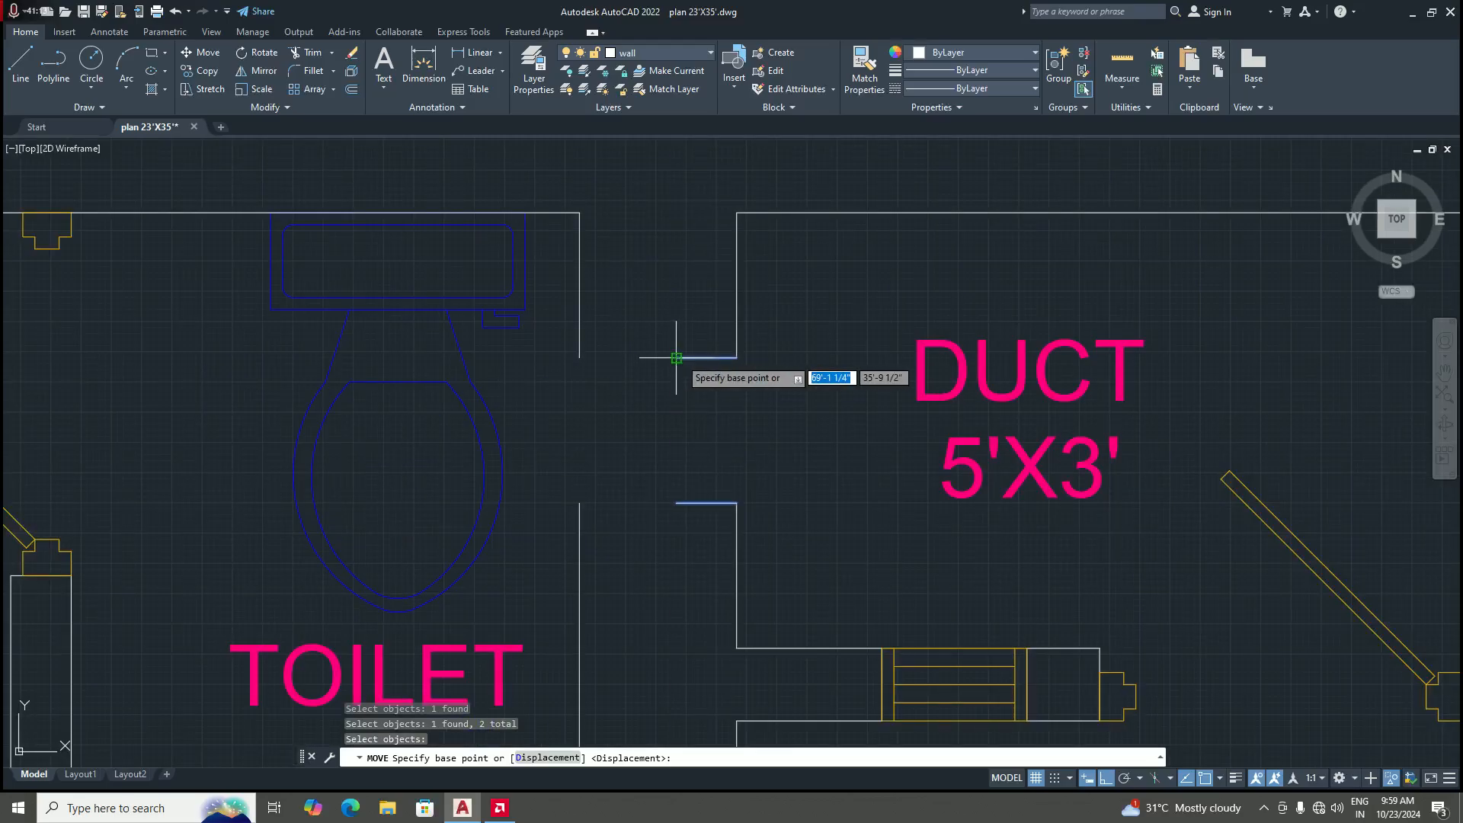
{"action": "left_click", "coordinate": [678, 357]}
{"action": "left_click", "coordinate": [577, 357]}
{"action": "scroll", "coordinate": [685, 434], "scroll_direction": "down", "scroll_amount": 4}
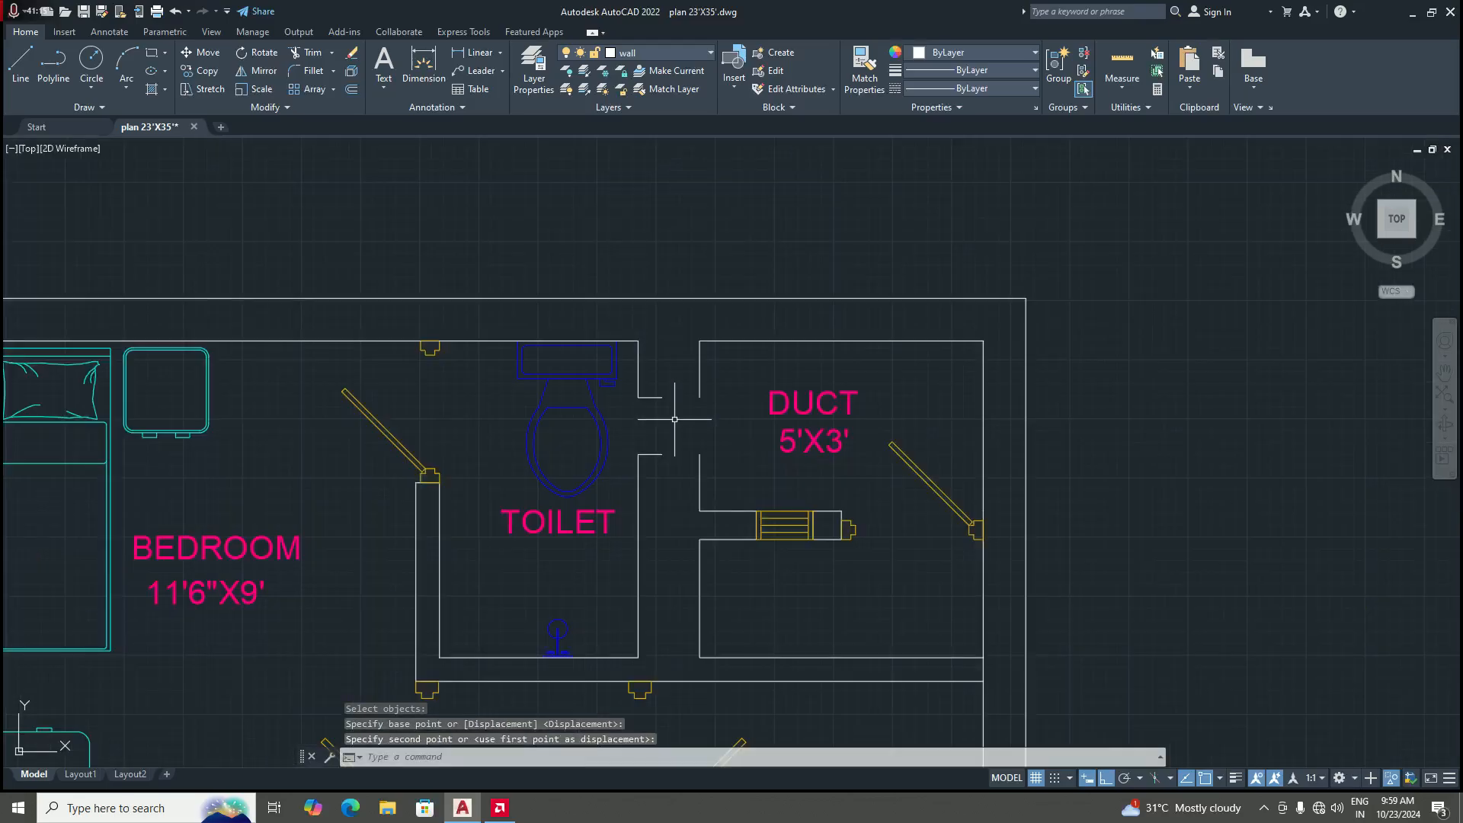
{"action": "key", "text": "Escape"}
Step: Join the duct's upper horizontal wall line with the short vertical wall line above the opening into one polyline
{"action": "scroll", "coordinate": [660, 415], "scroll_direction": "up", "scroll_amount": 2}
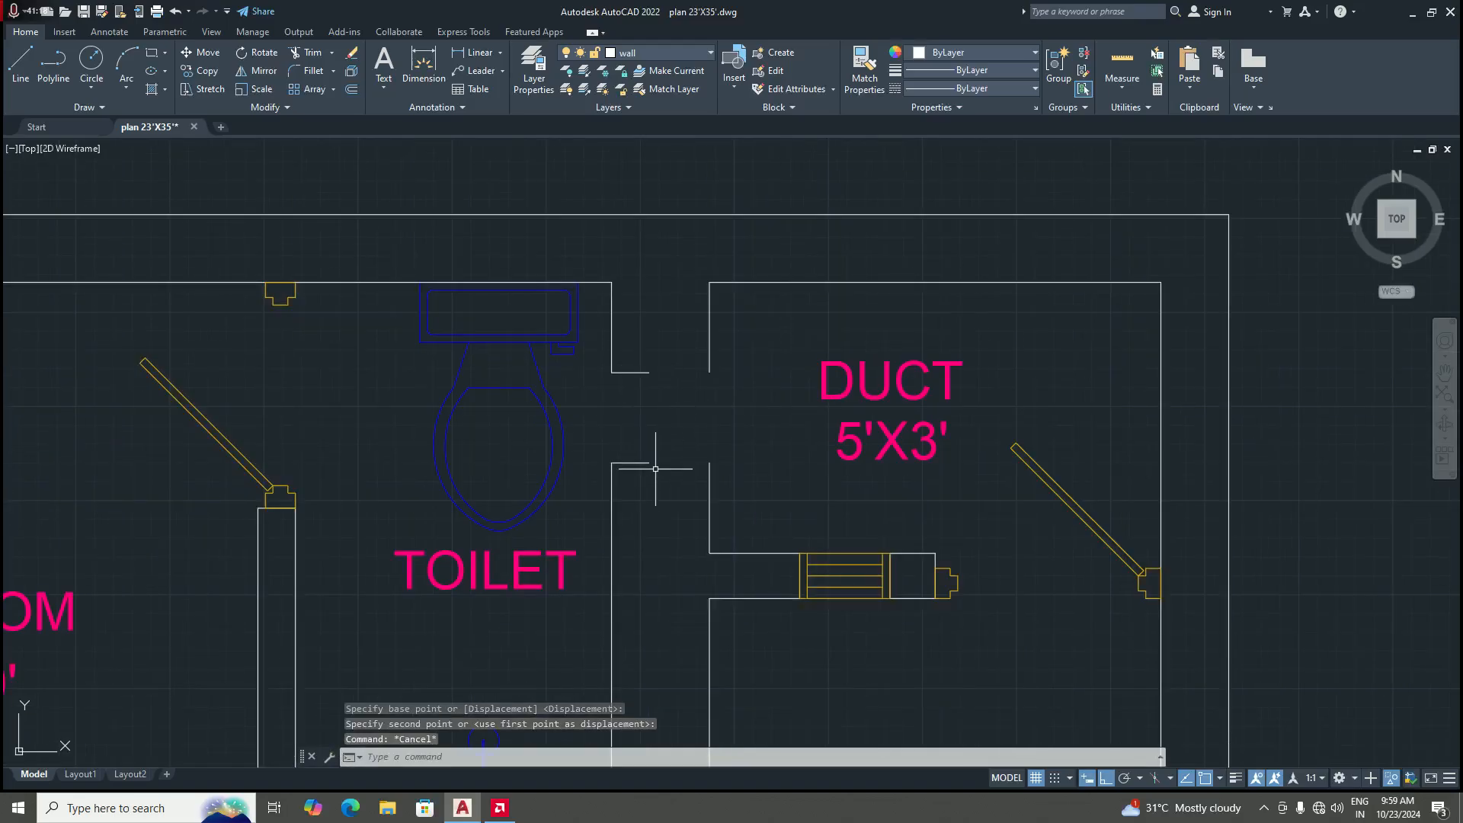
{"action": "scroll", "coordinate": [656, 468], "scroll_direction": "down", "scroll_amount": 2}
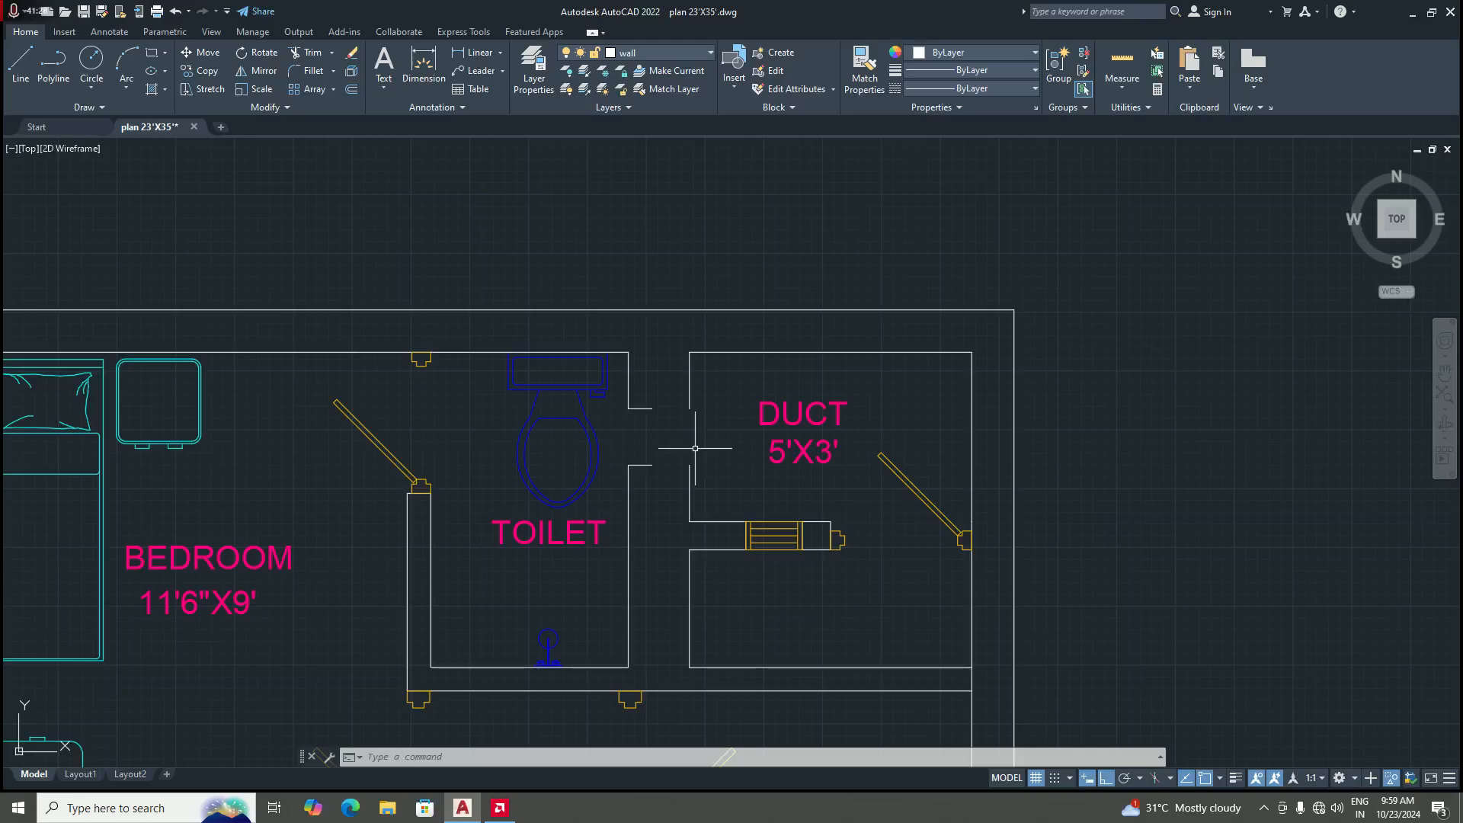
{"action": "scroll", "coordinate": [695, 448], "scroll_direction": "down", "scroll_amount": 4}
{"action": "scroll", "coordinate": [706, 419], "scroll_direction": "up", "scroll_amount": 4}
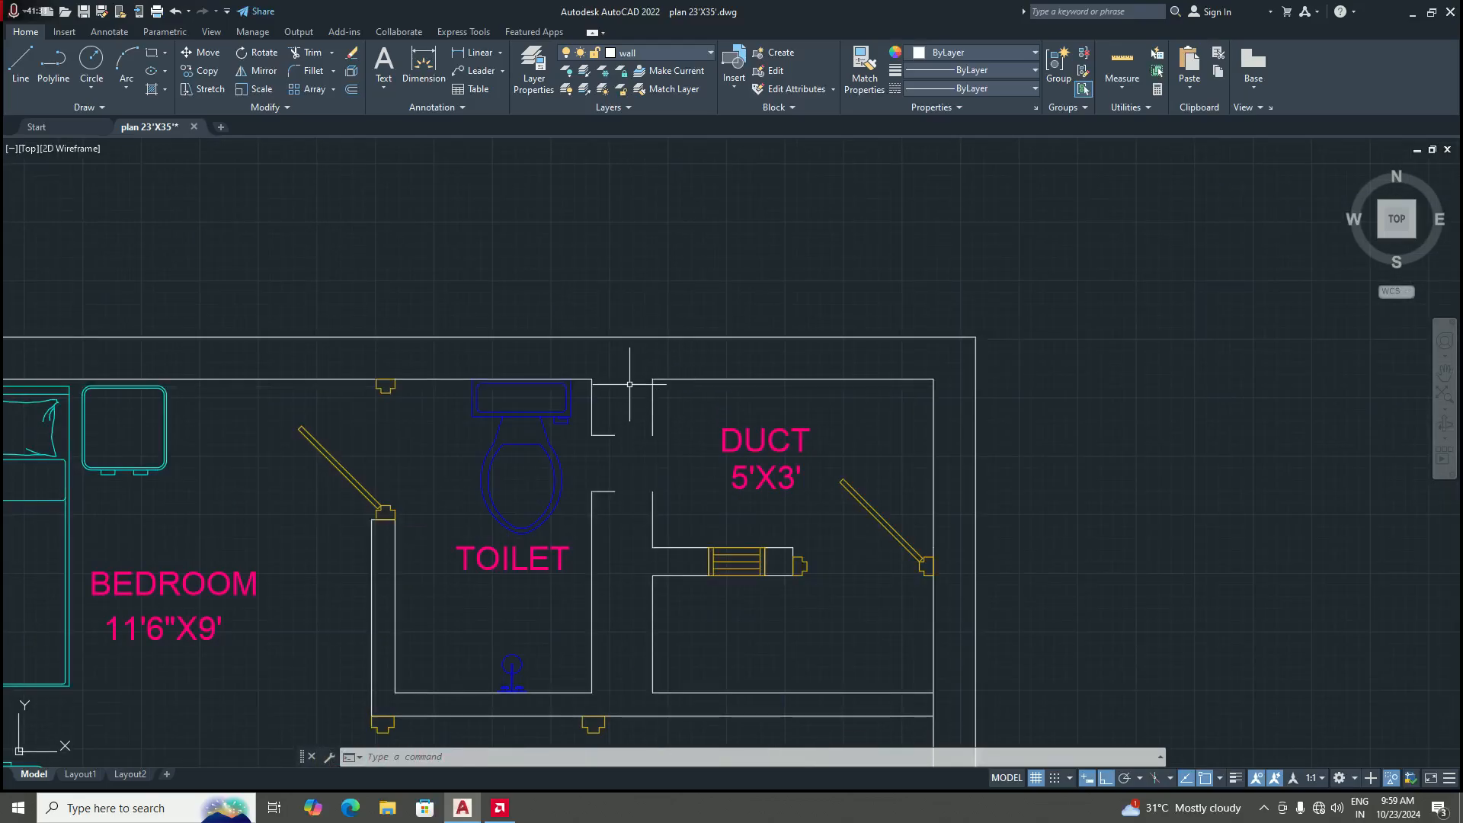
{"action": "scroll", "coordinate": [620, 393], "scroll_direction": "down", "scroll_amount": 4}
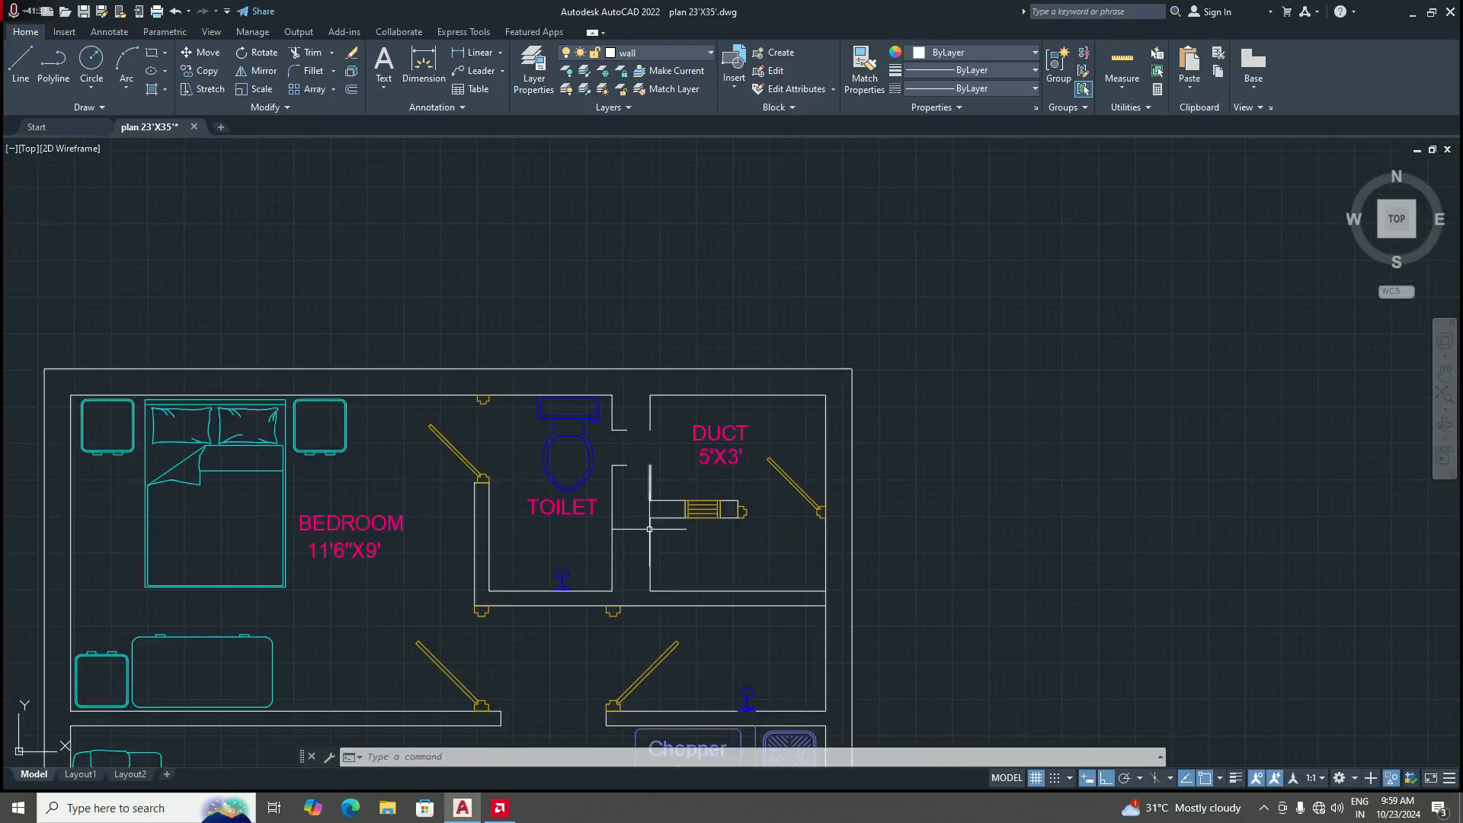
{"action": "scroll", "coordinate": [656, 546], "scroll_direction": "up", "scroll_amount": 4}
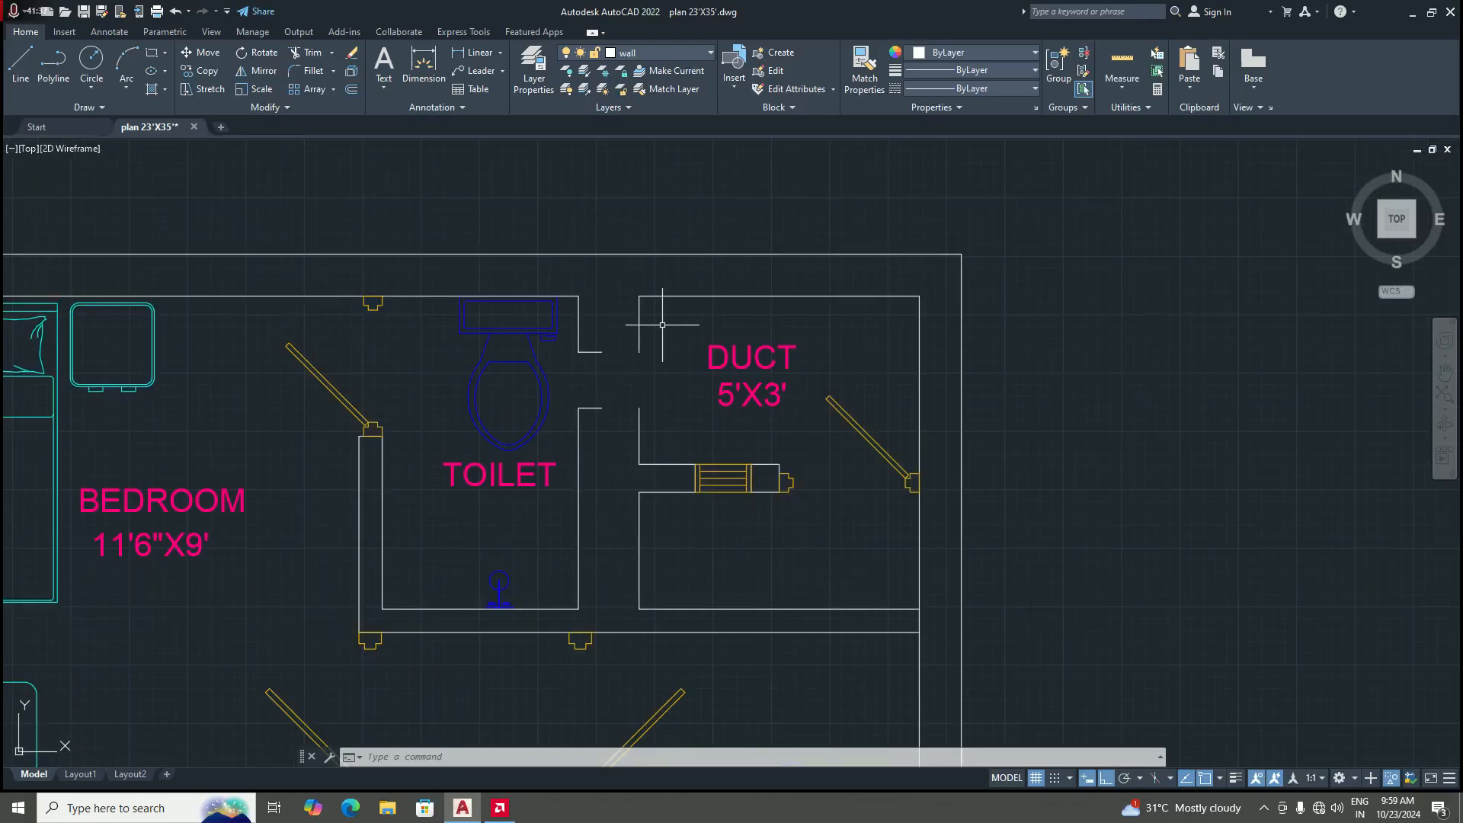
{"action": "type", "text": "j"}
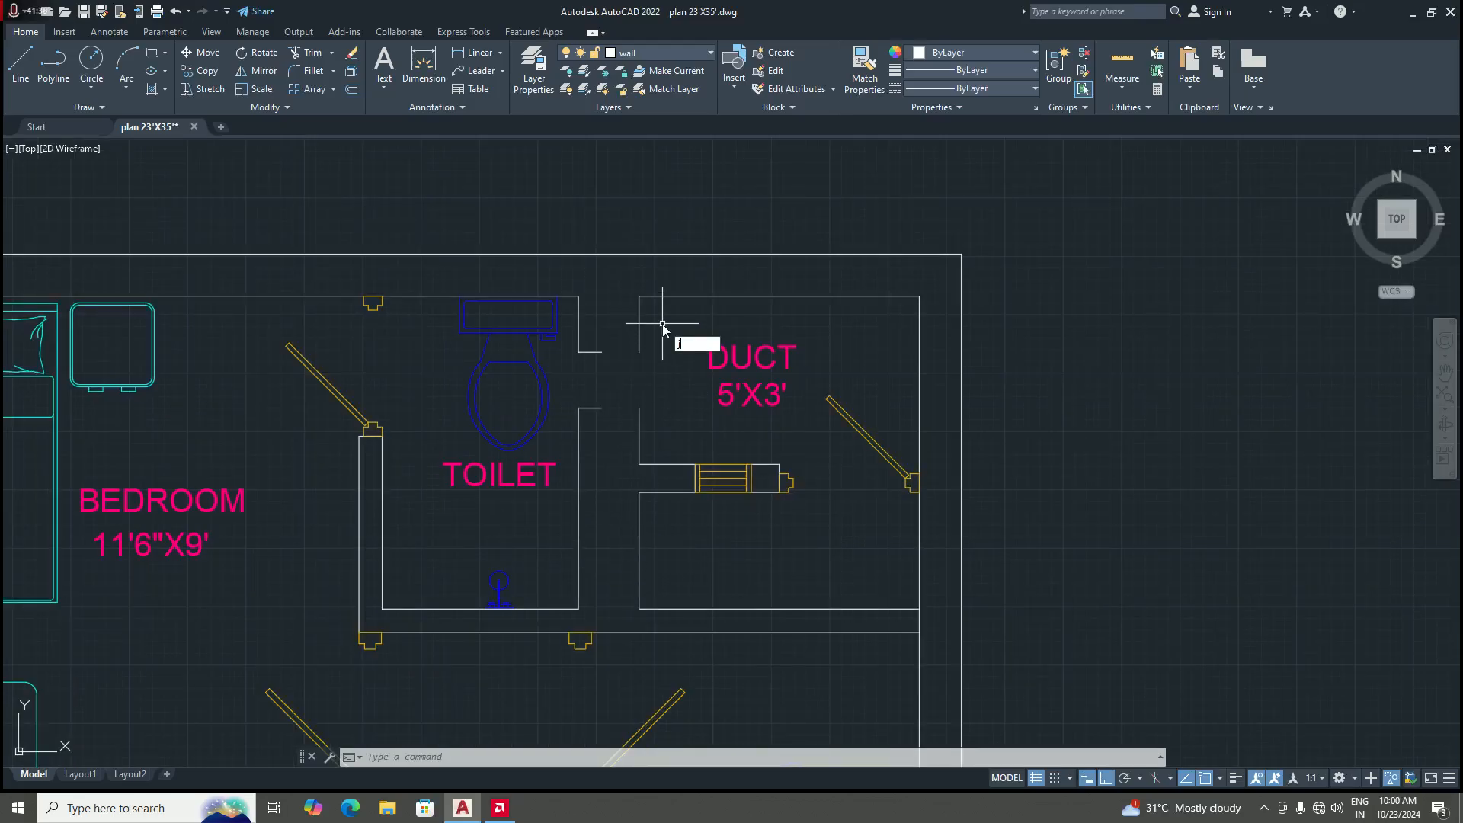
{"action": "key", "text": "Return"}
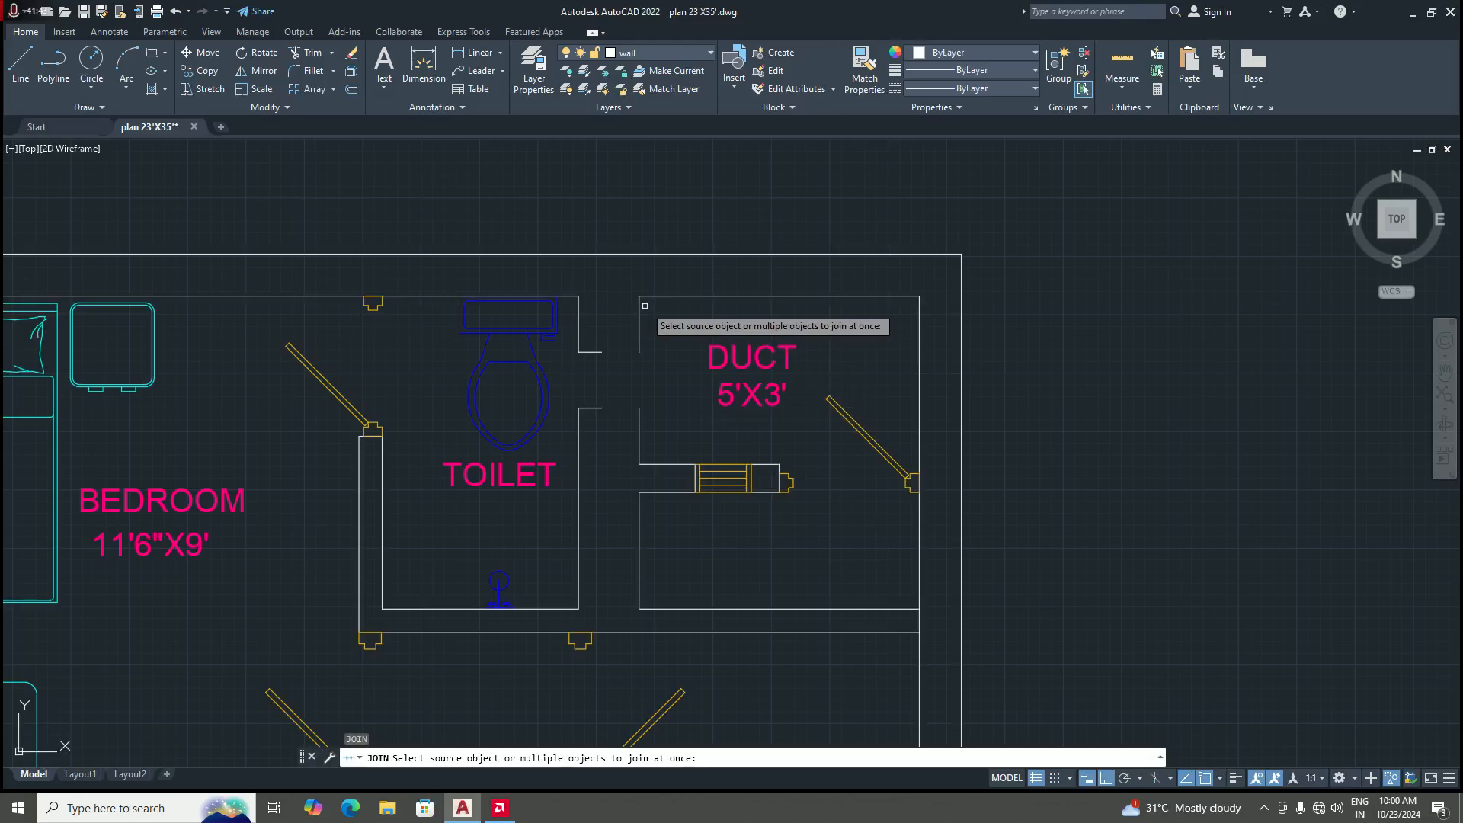
{"action": "left_click", "coordinate": [640, 323]}
{"action": "left_click", "coordinate": [682, 296]}
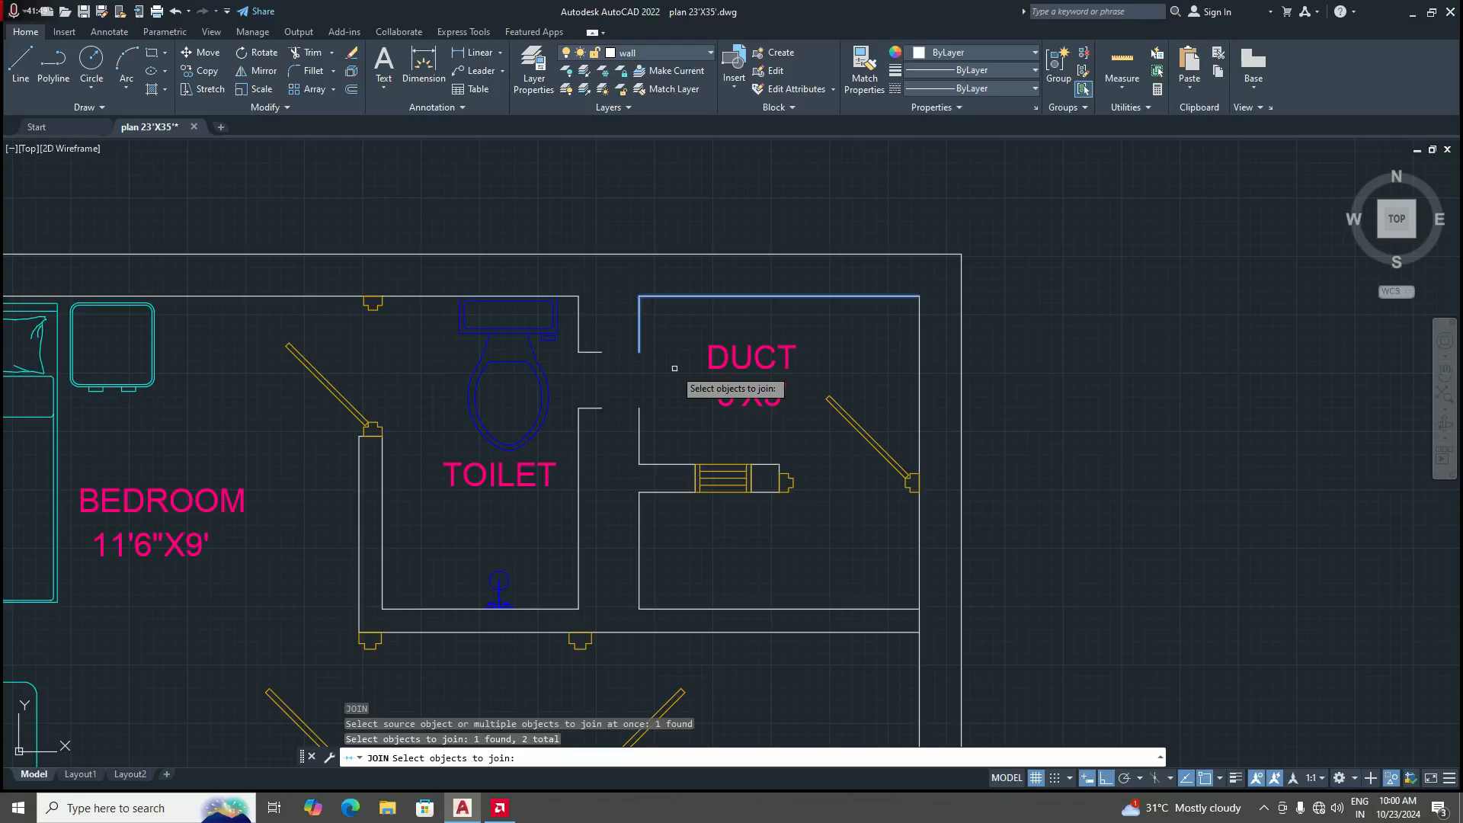
{"action": "key", "text": "Return"}
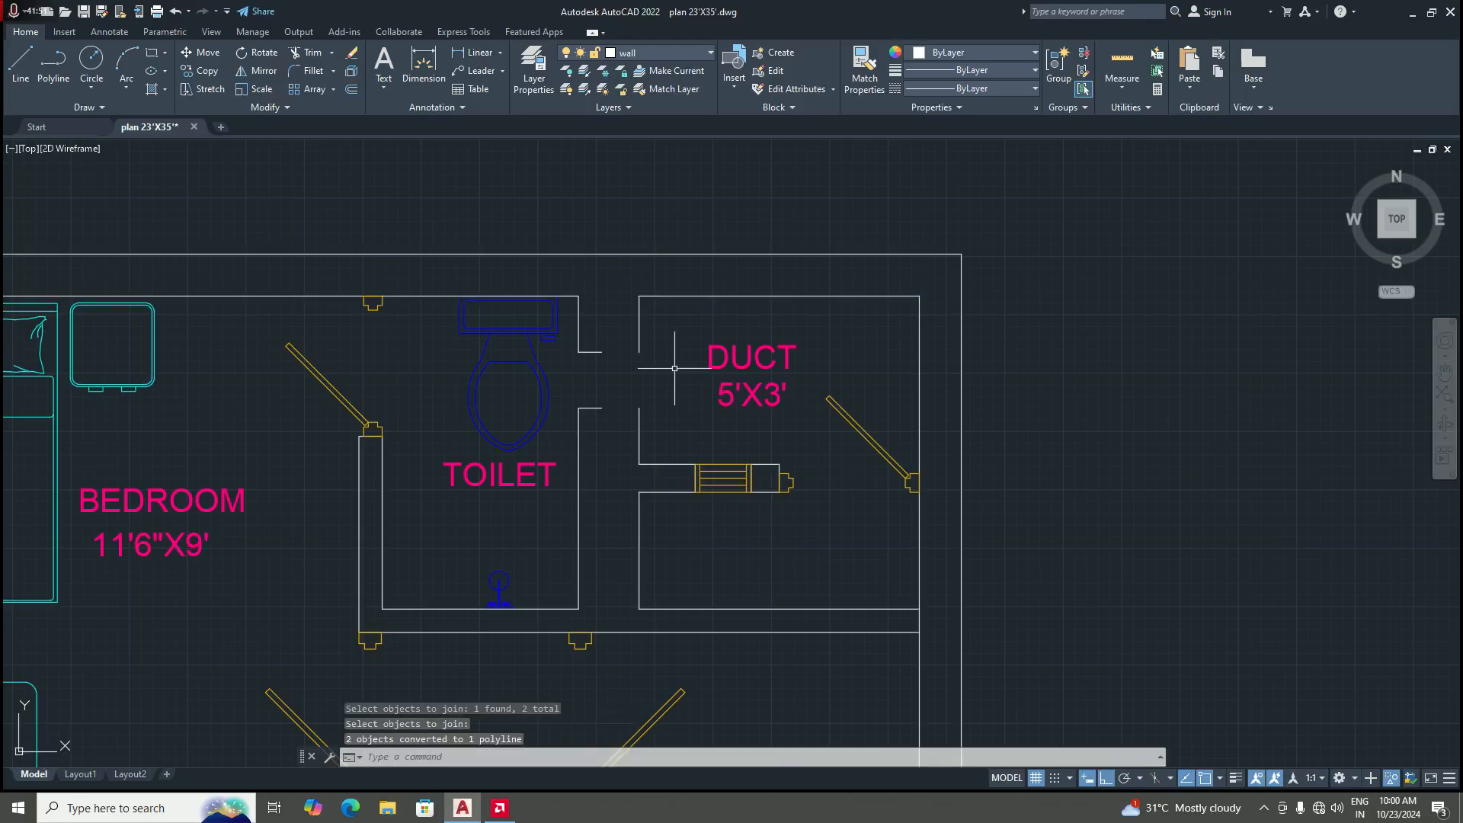
Step: Join the duct's vertical wall line below the opening with the horizontal wall line running to the ventilator
{"action": "key", "text": "Return"}
{"action": "scroll", "coordinate": [648, 451], "scroll_direction": "up", "scroll_amount": 2}
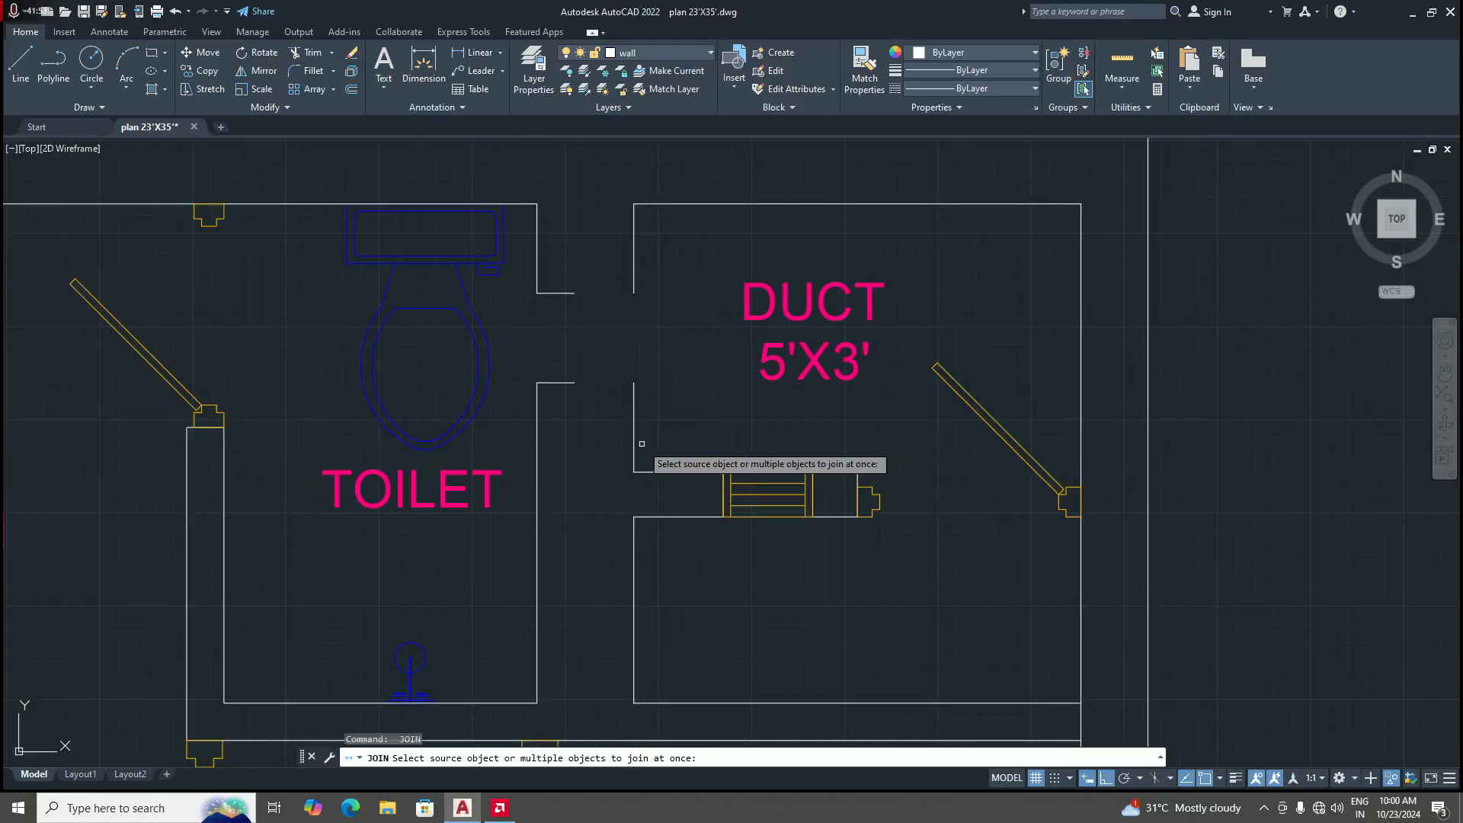
{"action": "left_click", "coordinate": [634, 428]}
{"action": "left_click", "coordinate": [664, 473]}
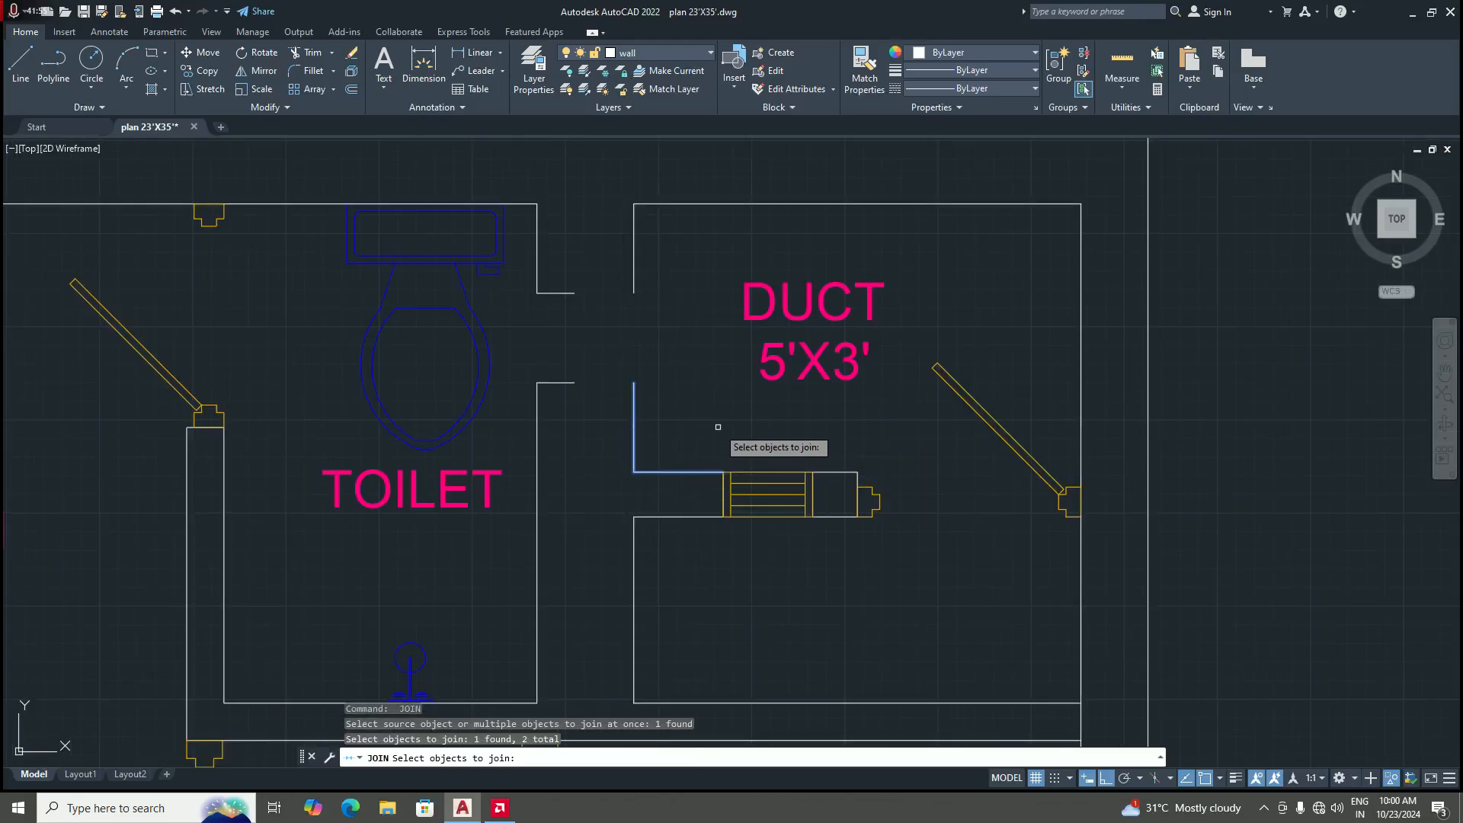
{"action": "key", "text": "Return"}
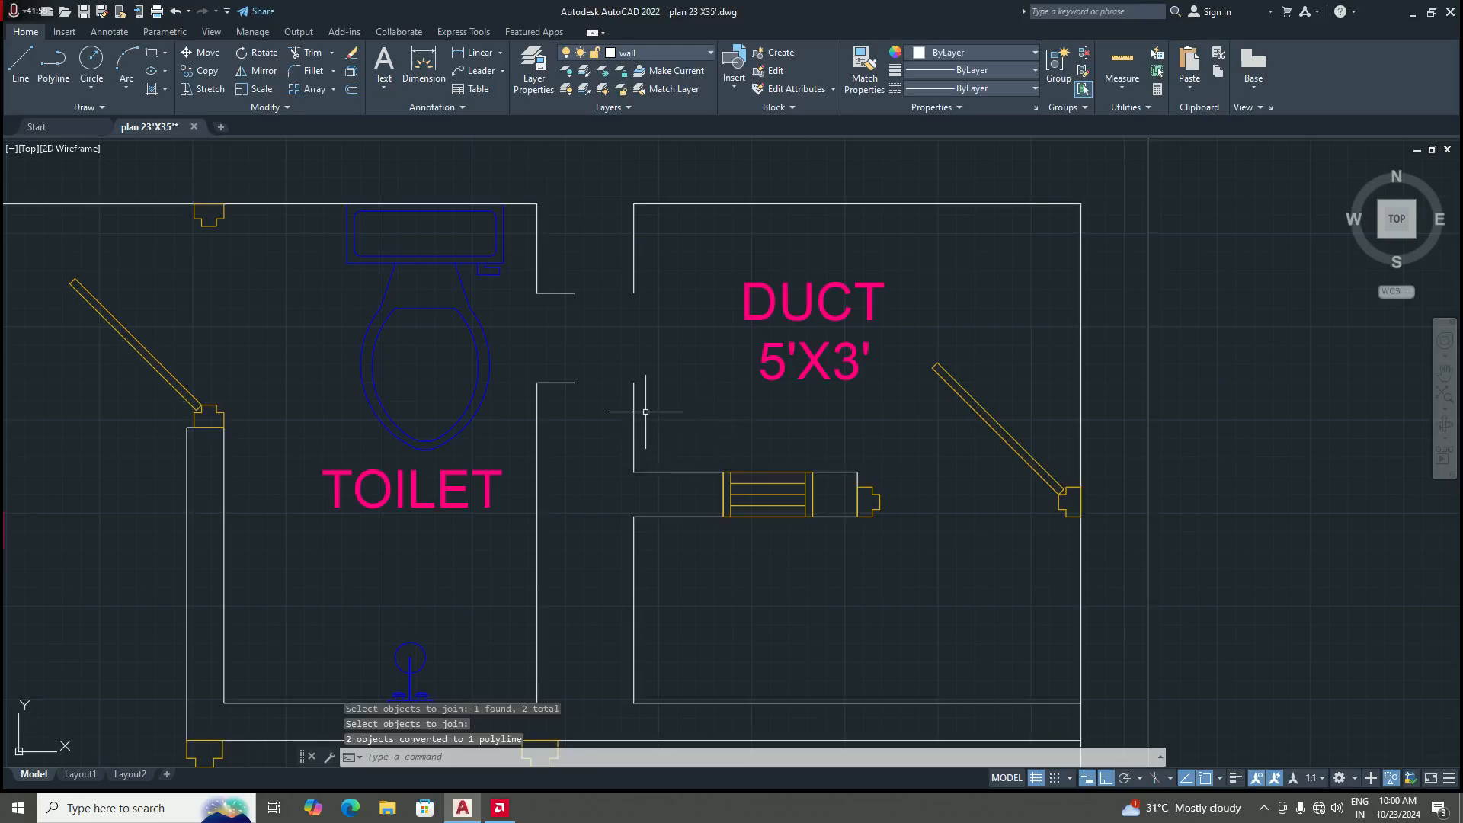
Step: Join the three wall lines around the space below the duct: the line beside the ventilator, the vertical line and the lower horizontal line
{"action": "scroll", "coordinate": [712, 441], "scroll_direction": "down", "scroll_amount": 2}
{"action": "scroll", "coordinate": [701, 378], "scroll_direction": "up", "scroll_amount": 2}
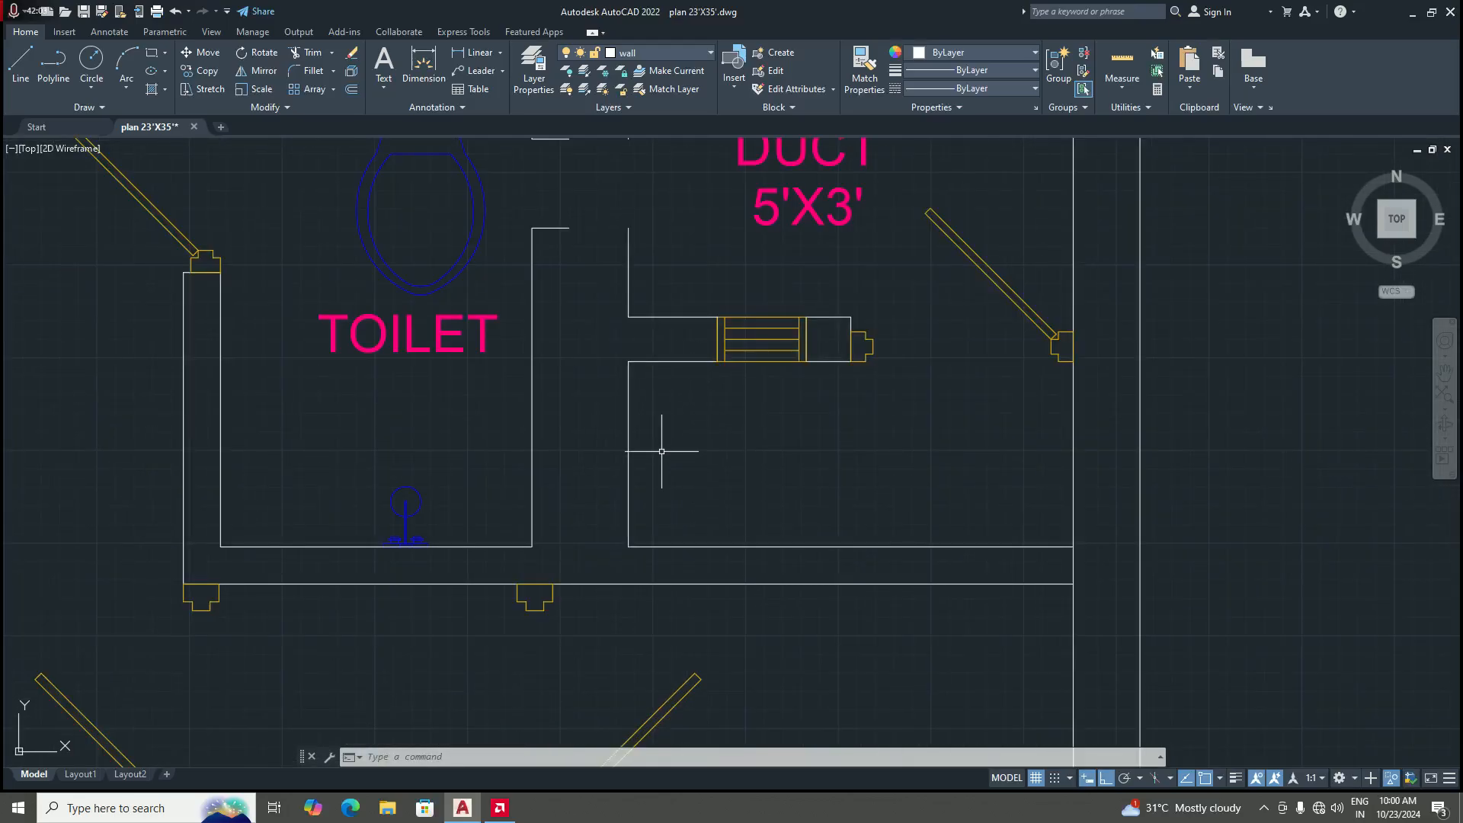
{"action": "type", "text": "j"}
{"action": "key", "text": "Return"}
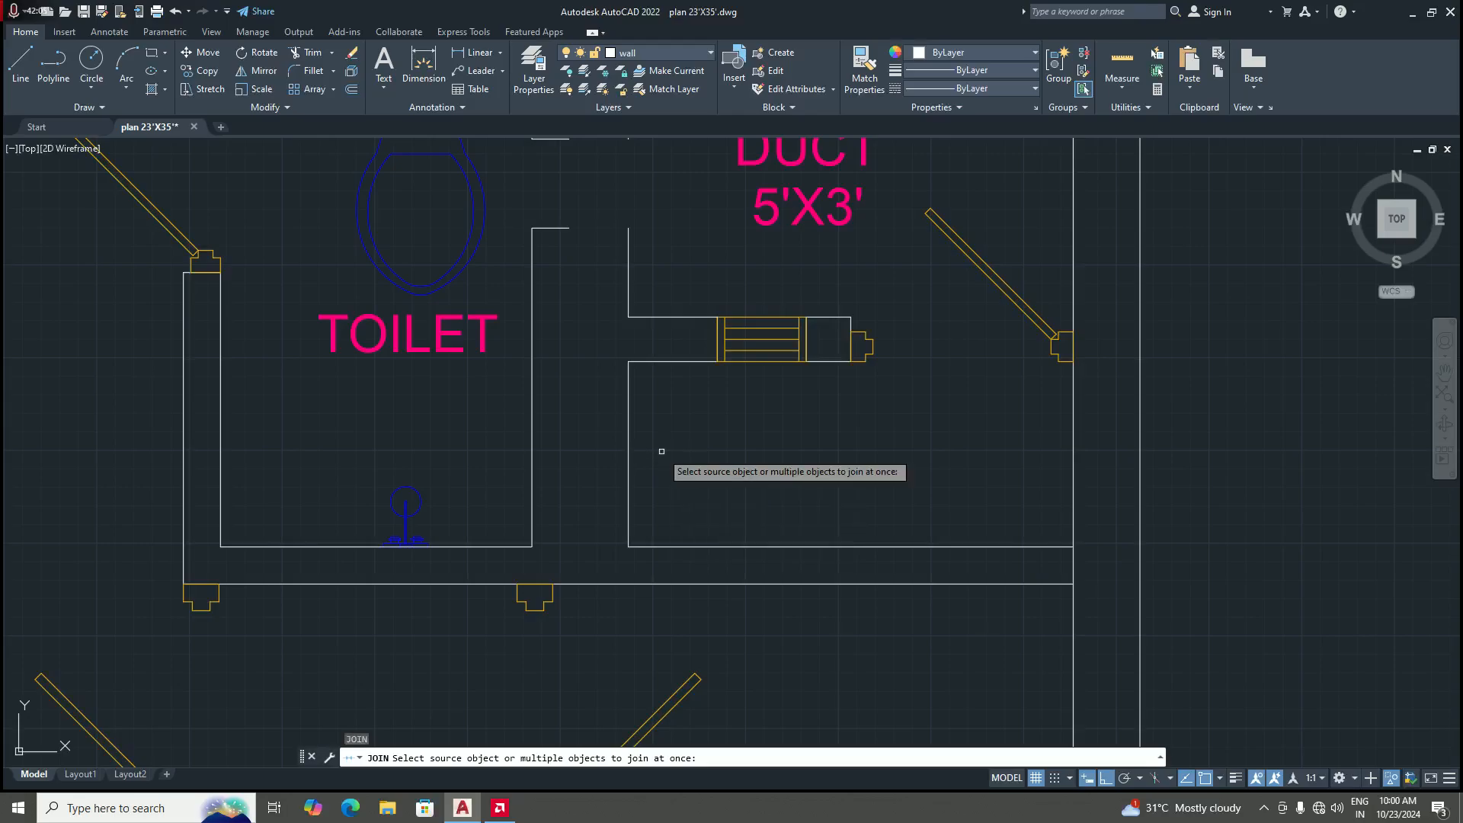
{"action": "scroll", "coordinate": [661, 452], "scroll_direction": "down", "scroll_amount": 4}
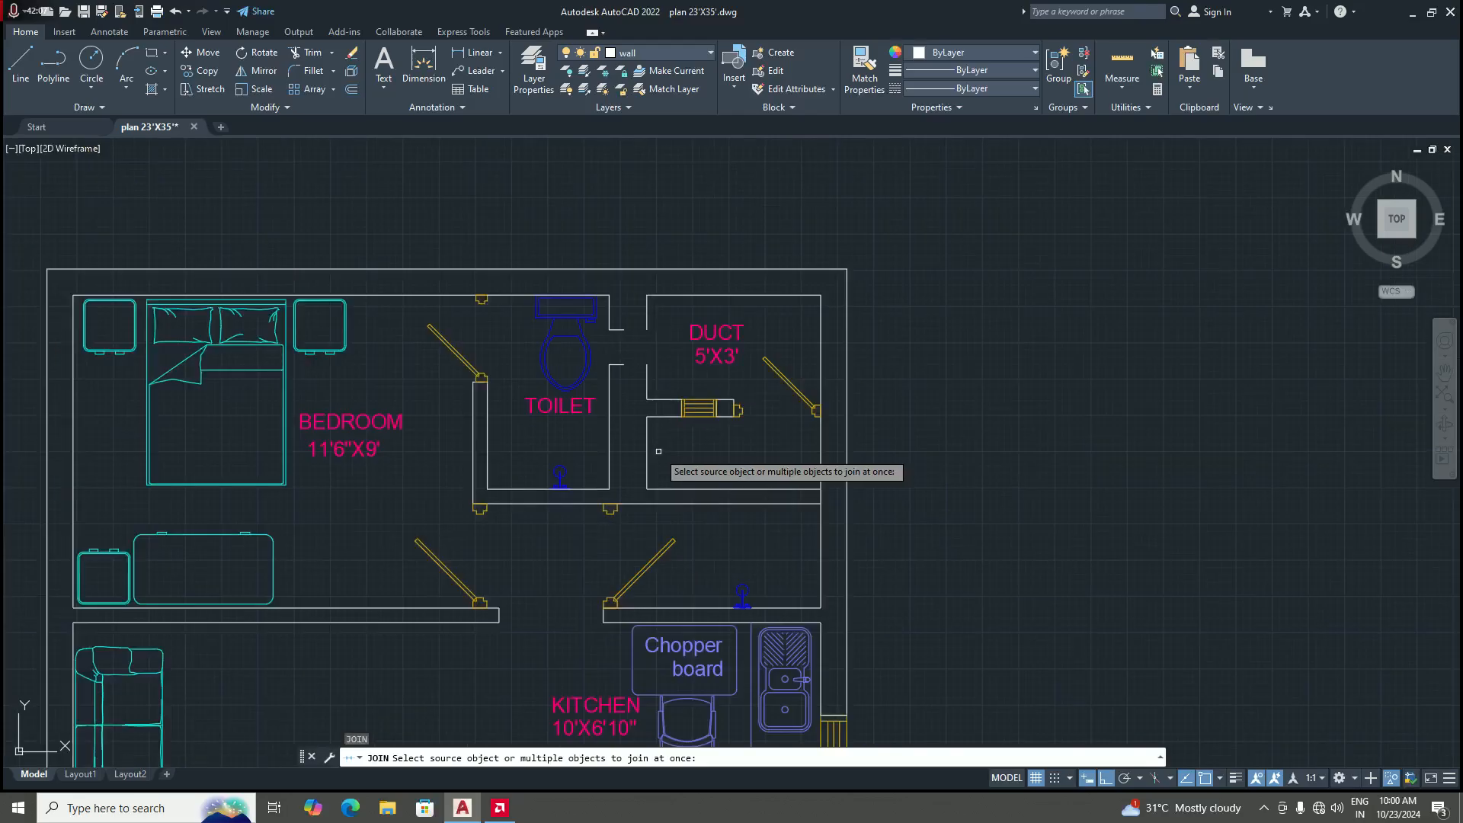
{"action": "scroll", "coordinate": [663, 412], "scroll_direction": "up", "scroll_amount": 2}
{"action": "scroll", "coordinate": [666, 439], "scroll_direction": "up", "scroll_amount": 2}
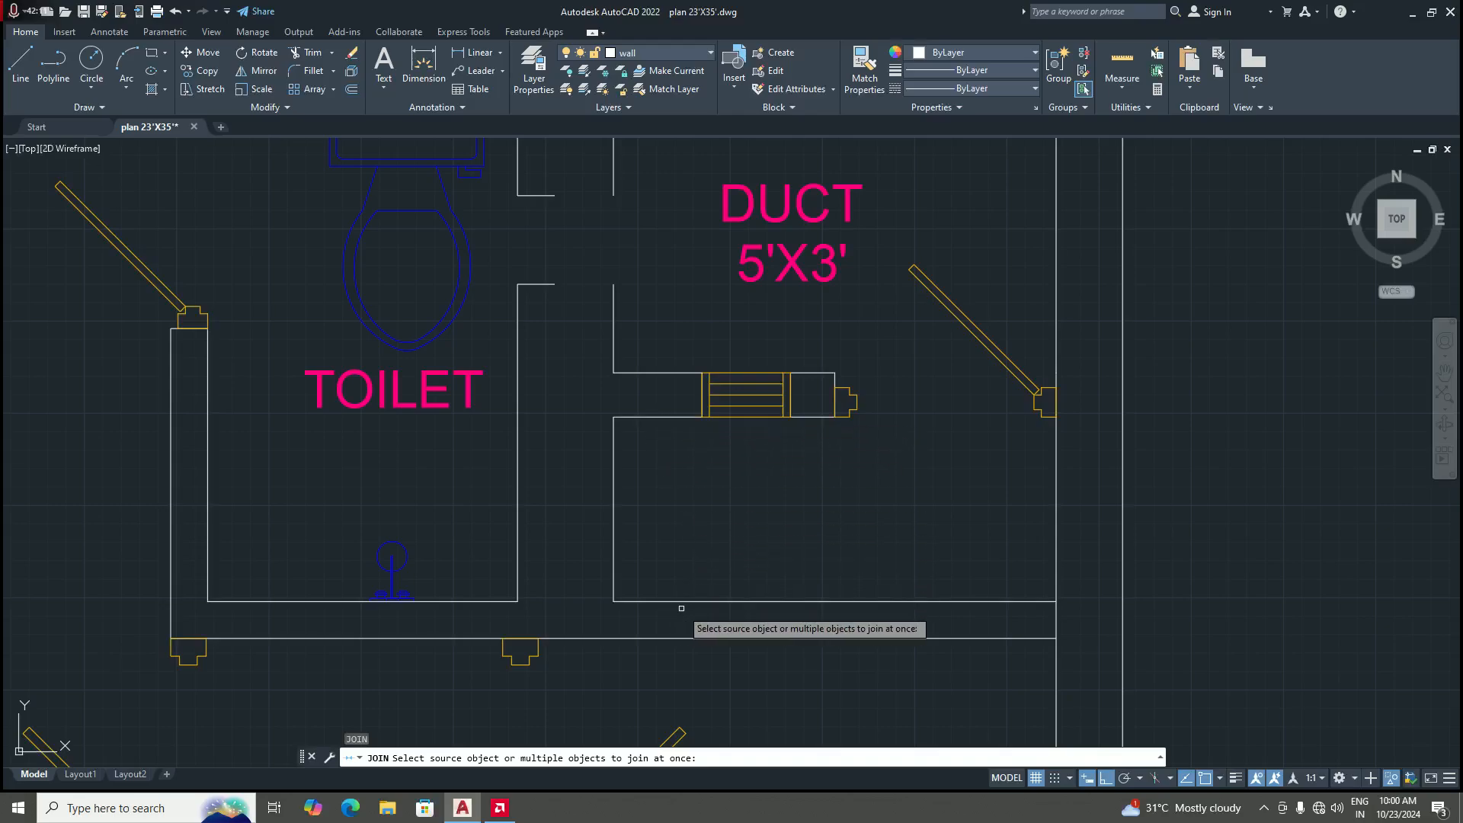
{"action": "left_click", "coordinate": [652, 415]}
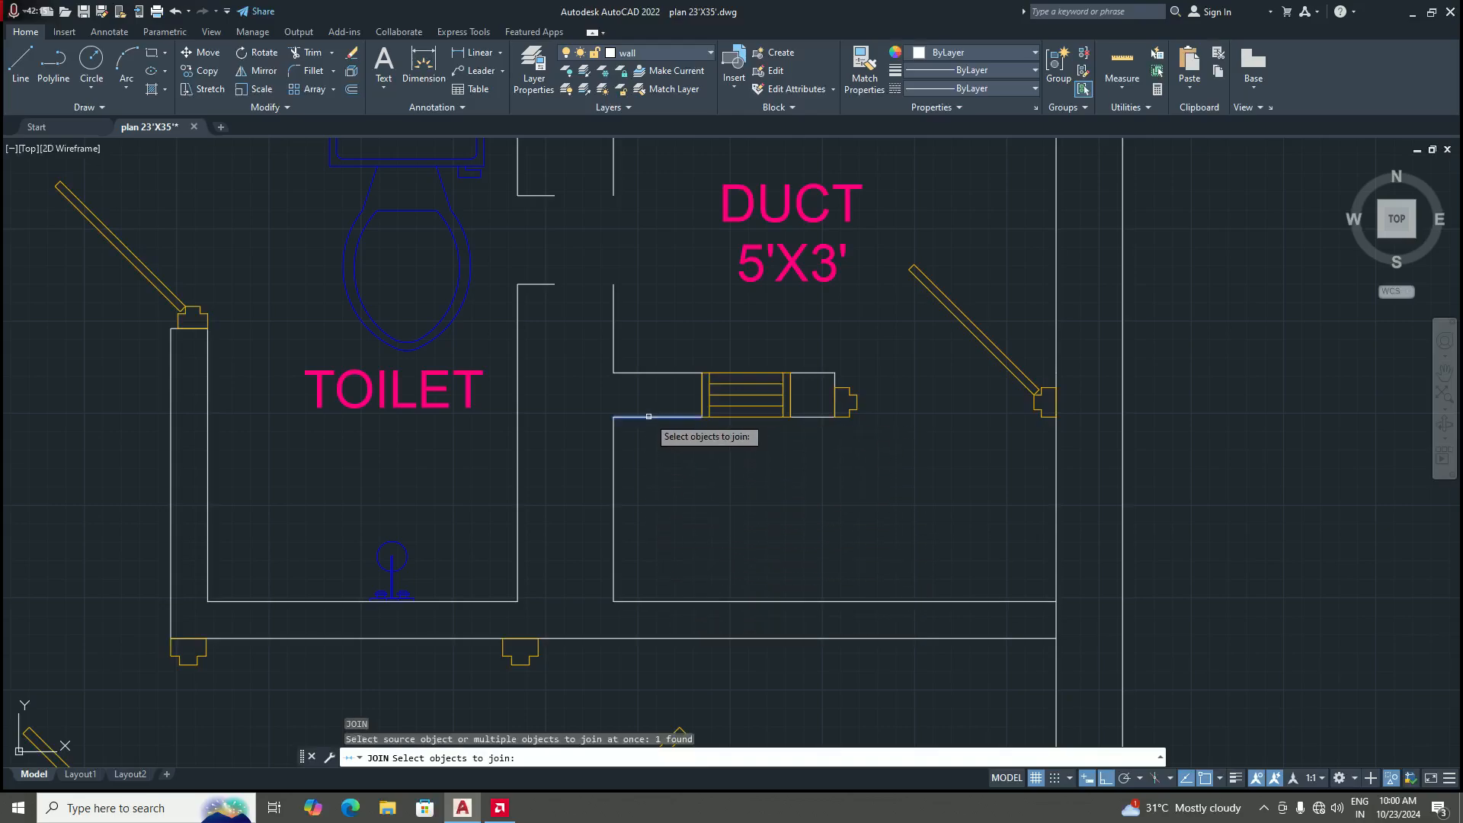
{"action": "left_click", "coordinate": [612, 462]}
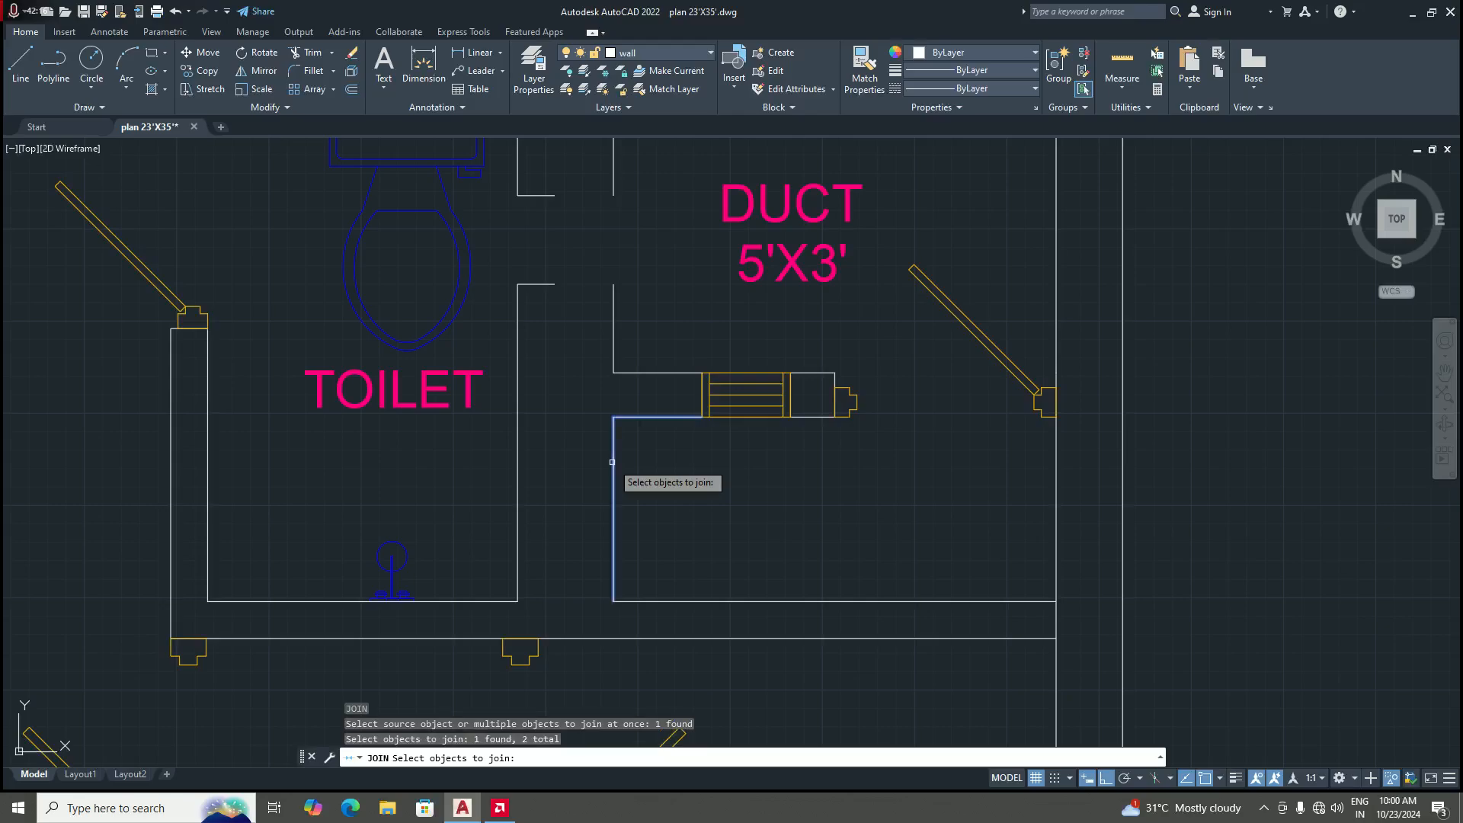
{"action": "left_click", "coordinate": [666, 601]}
{"action": "scroll", "coordinate": [651, 500], "scroll_direction": "down", "scroll_amount": 4}
{"action": "scroll", "coordinate": [652, 500], "scroll_direction": "up", "scroll_amount": 2}
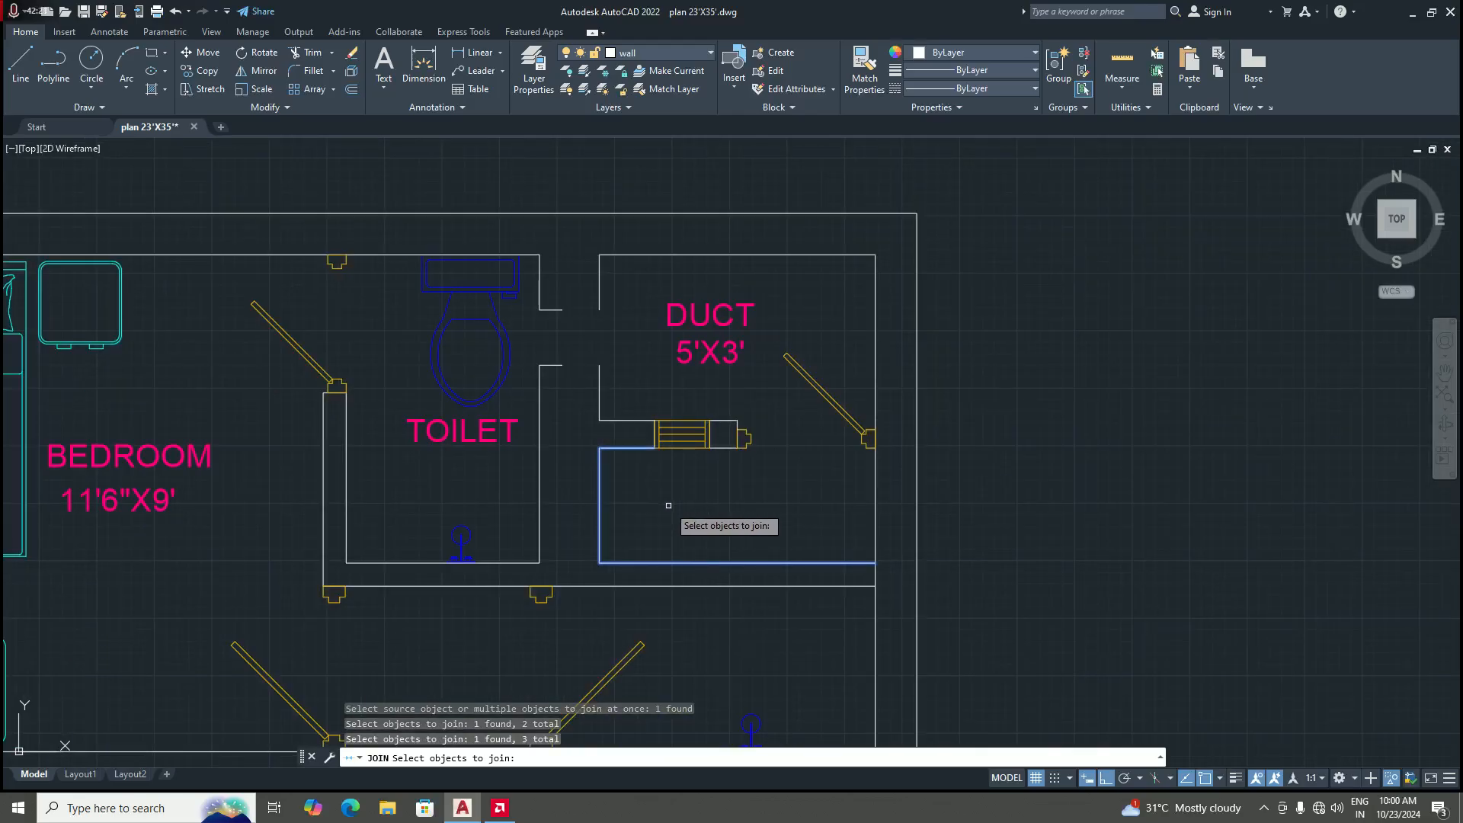
{"action": "key", "text": "Return"}
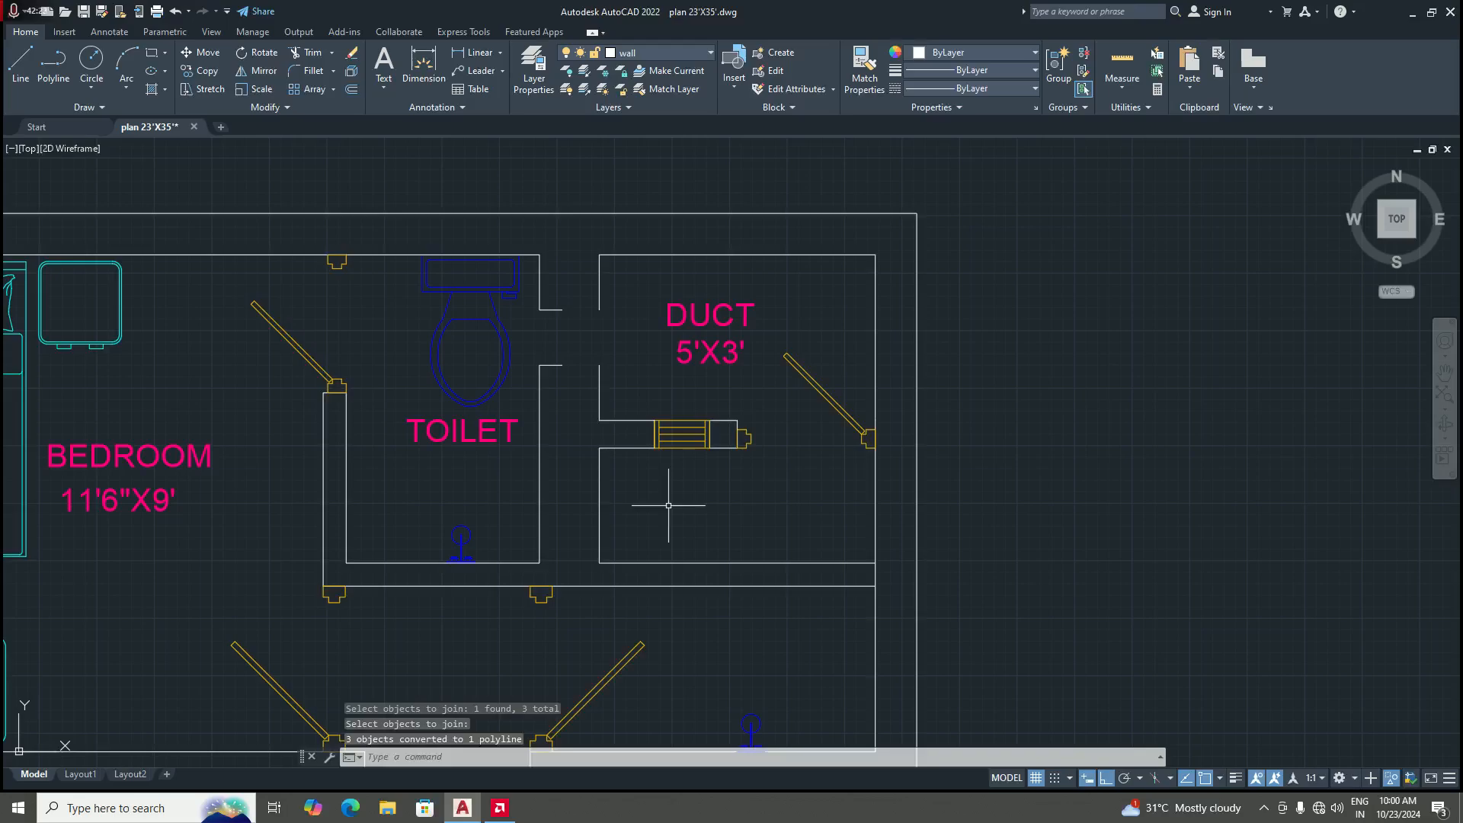
Step: Stretch the duct's vertical wall line above the toilet–duct opening 8" toward the toilet
{"action": "scroll", "coordinate": [669, 505], "scroll_direction": "down", "scroll_amount": 3}
{"action": "scroll", "coordinate": [621, 457], "scroll_direction": "up", "scroll_amount": 5}
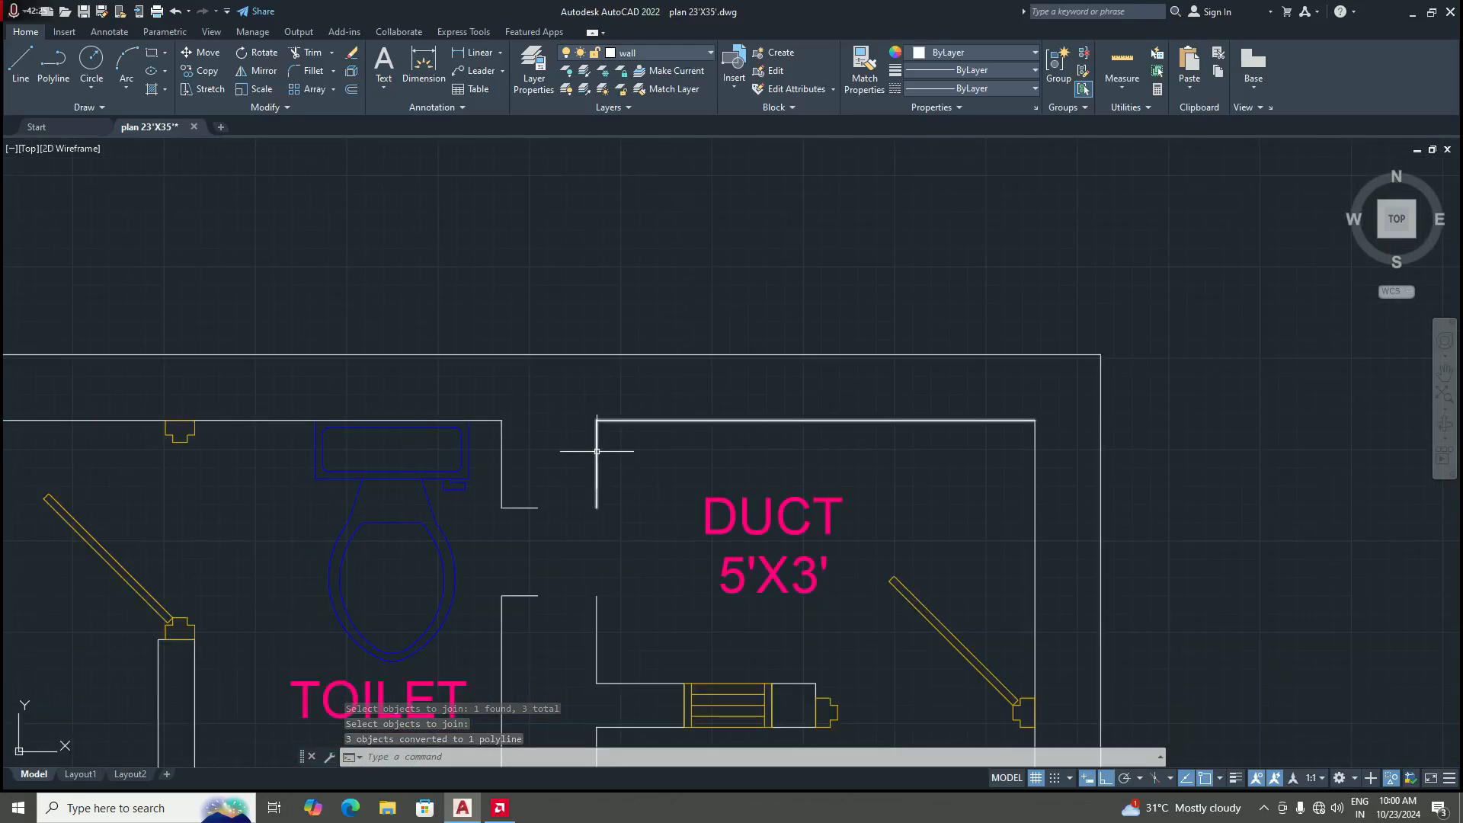
{"action": "scroll", "coordinate": [561, 457], "scroll_direction": "down", "scroll_amount": 3}
{"action": "scroll", "coordinate": [560, 555], "scroll_direction": "up", "scroll_amount": 3}
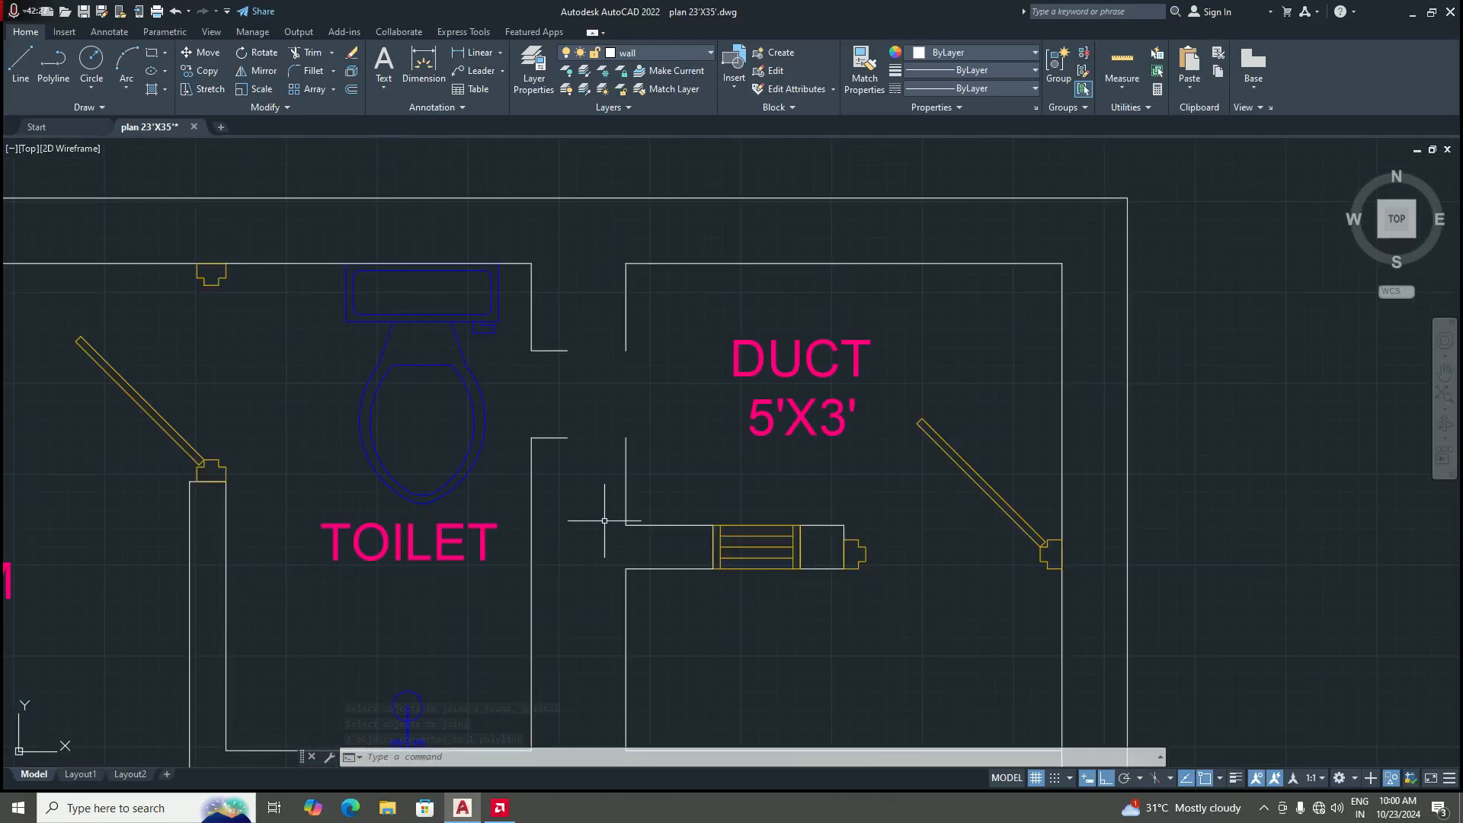
{"action": "scroll", "coordinate": [581, 464], "scroll_direction": "down", "scroll_amount": 3}
{"action": "scroll", "coordinate": [588, 518], "scroll_direction": "up", "scroll_amount": 3}
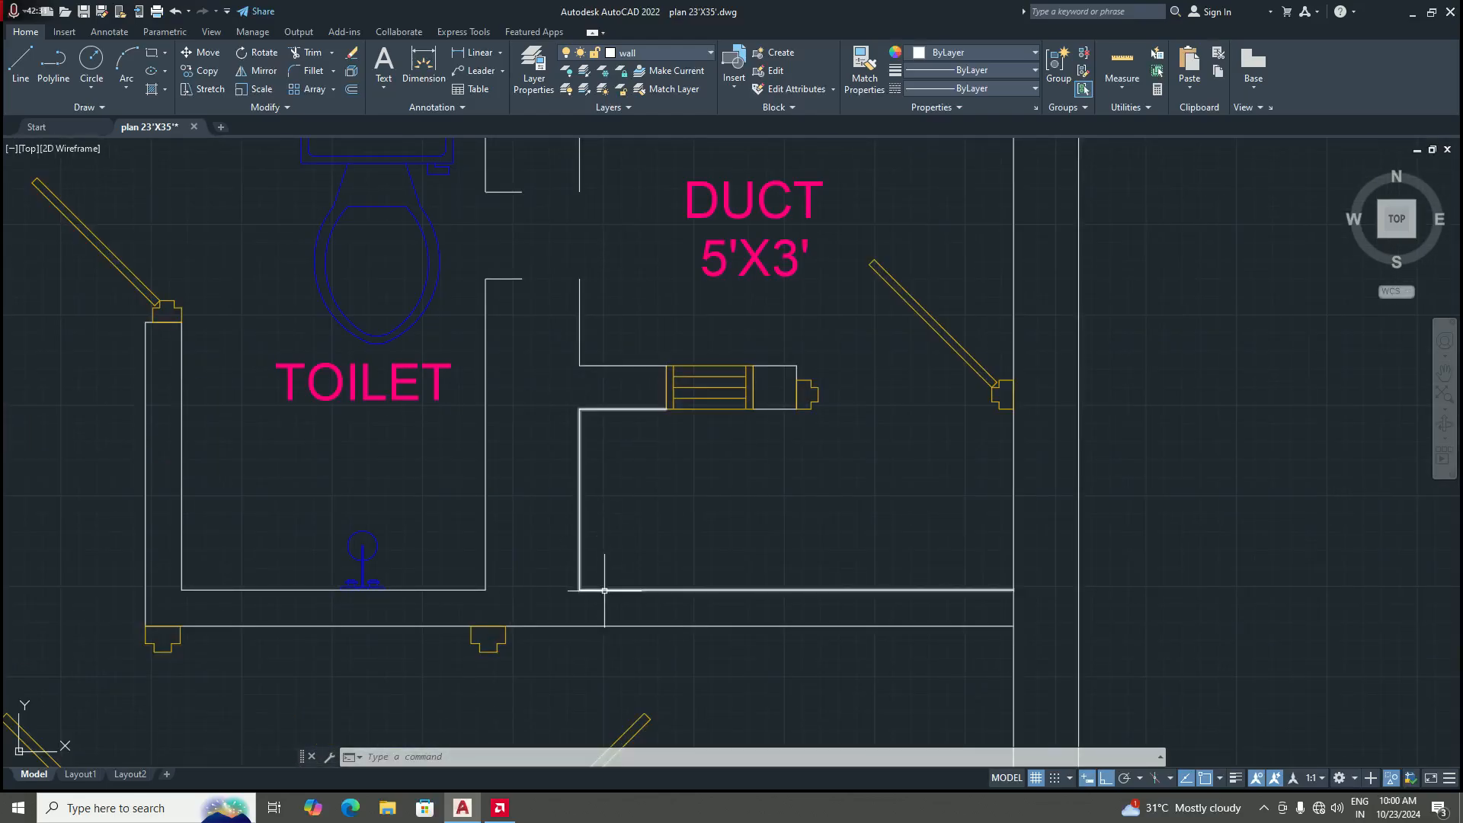
{"action": "scroll", "coordinate": [598, 448], "scroll_direction": "down", "scroll_amount": 2}
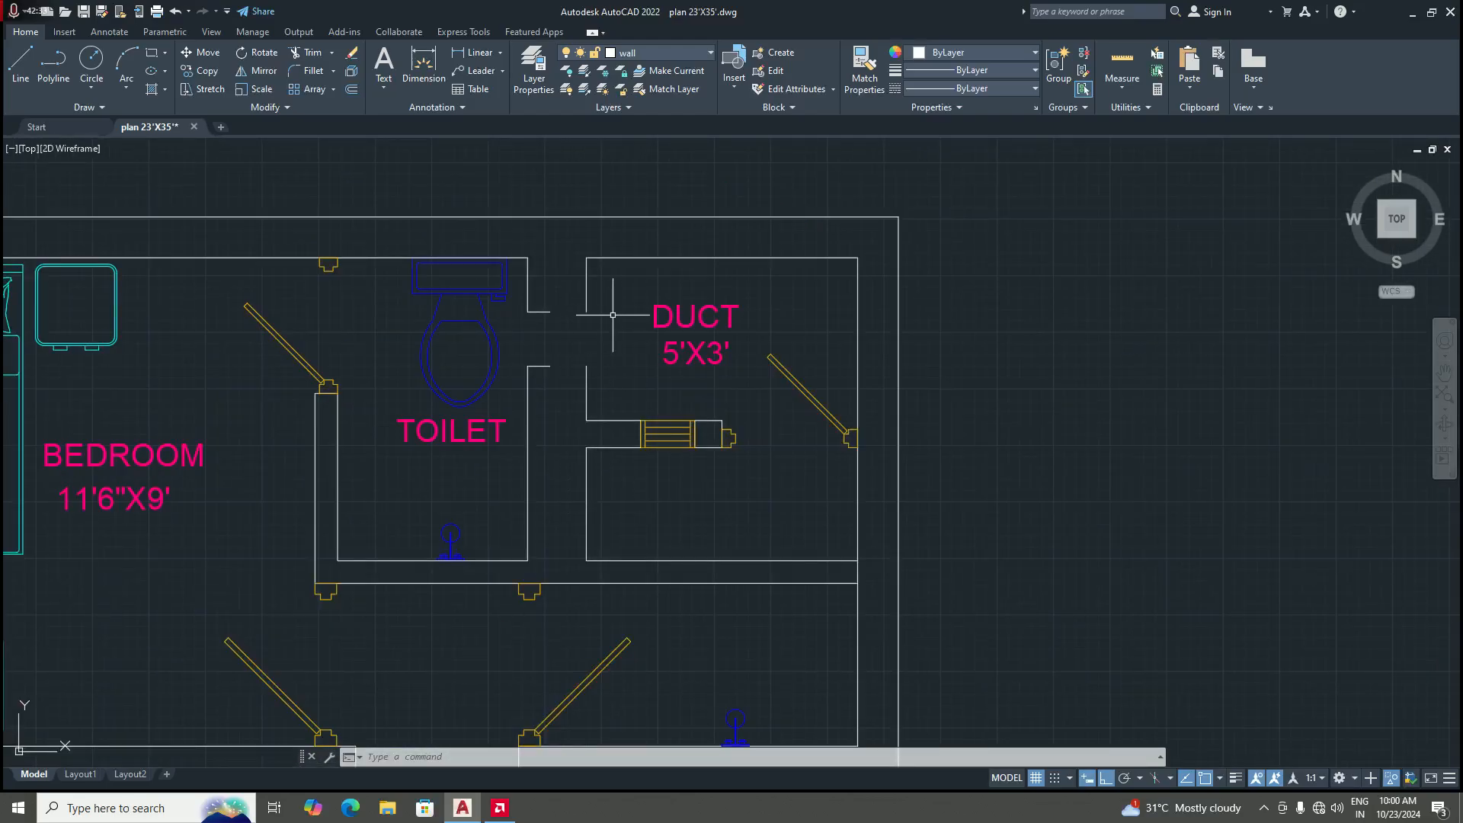
{"action": "scroll", "coordinate": [604, 308], "scroll_direction": "down", "scroll_amount": 2}
{"action": "scroll", "coordinate": [577, 264], "scroll_direction": "up", "scroll_amount": 4}
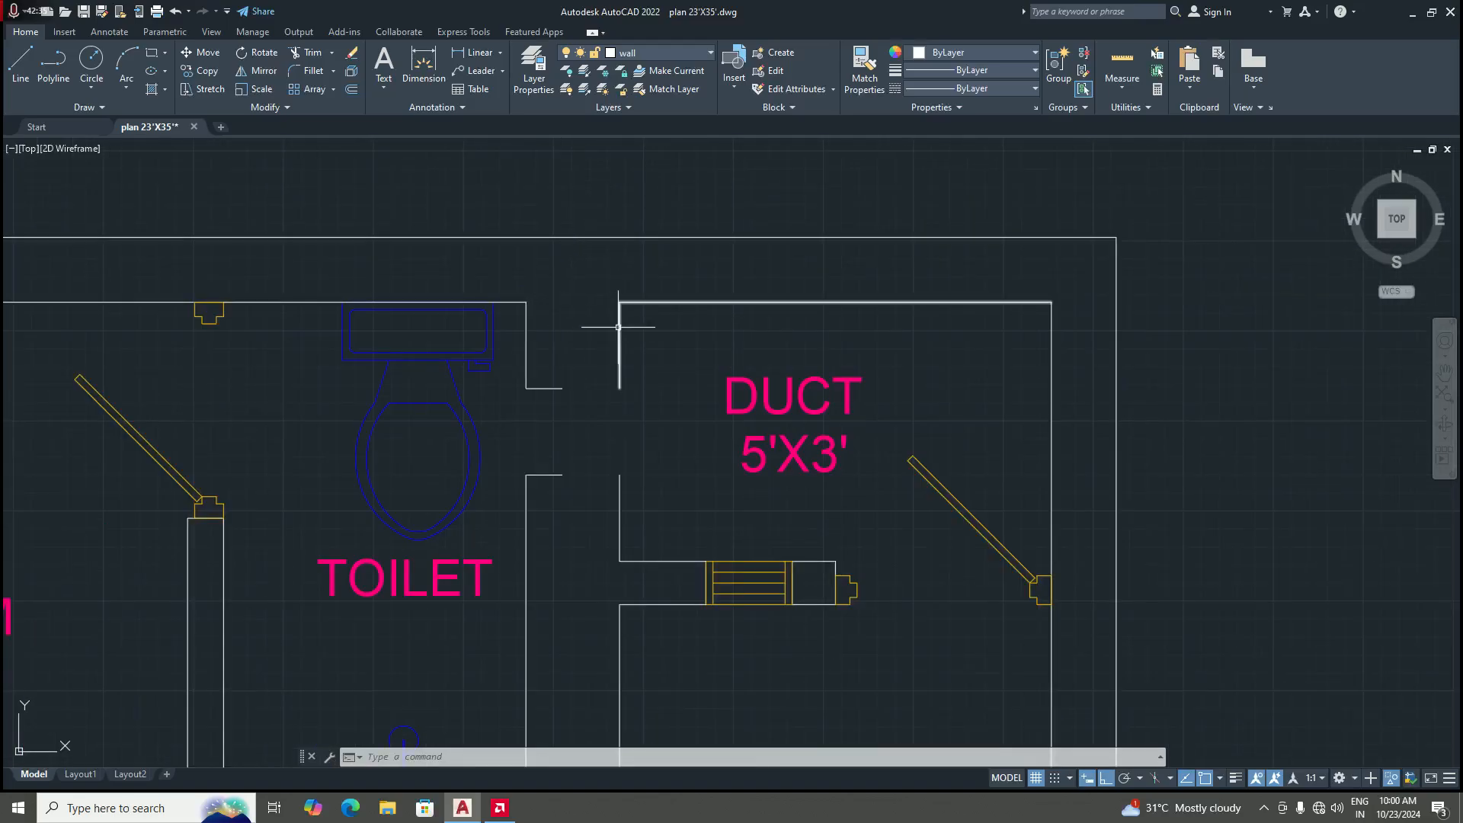
{"action": "left_click", "coordinate": [619, 318]}
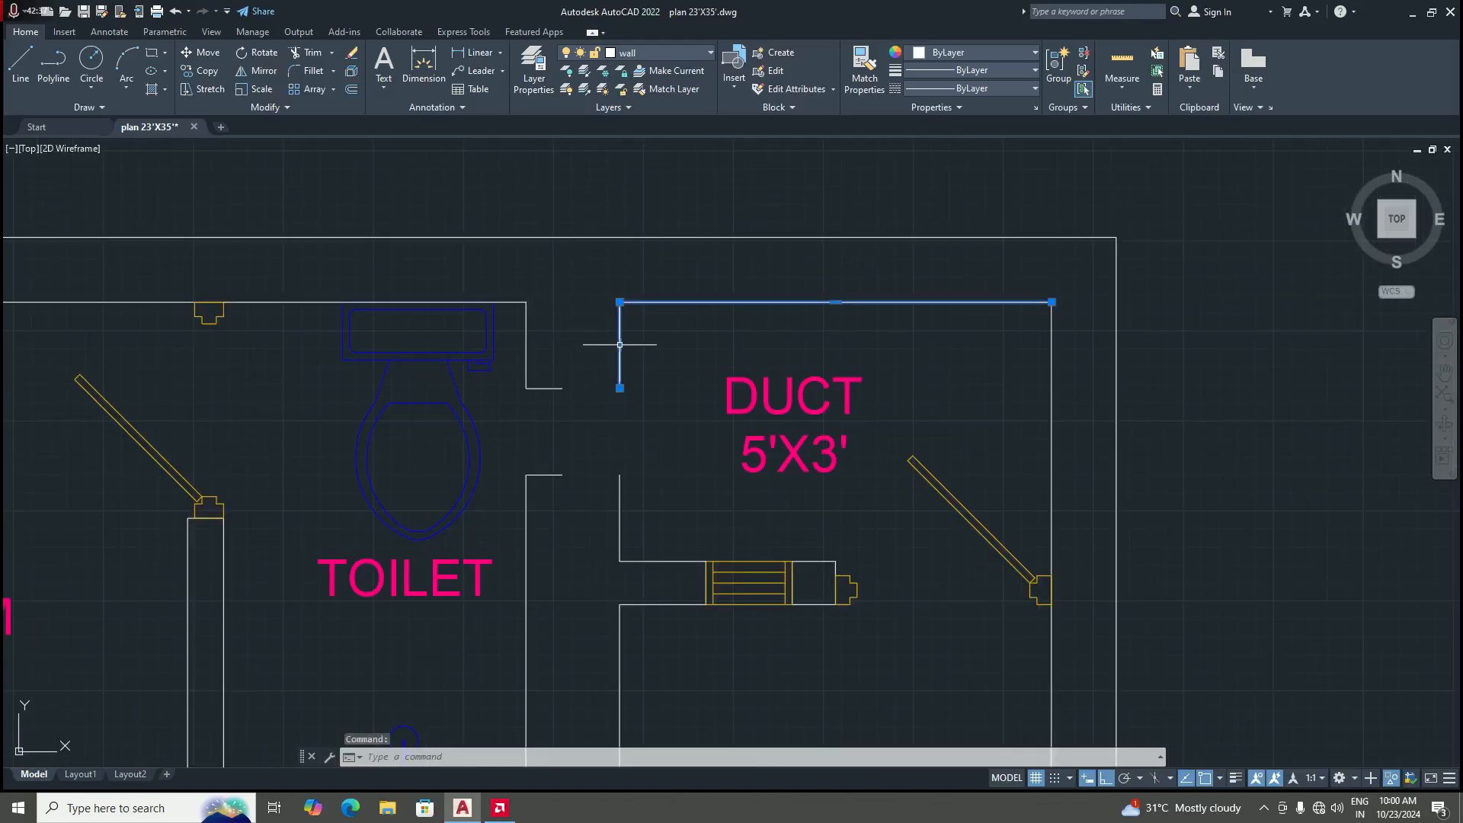
{"action": "left_click", "coordinate": [620, 345]}
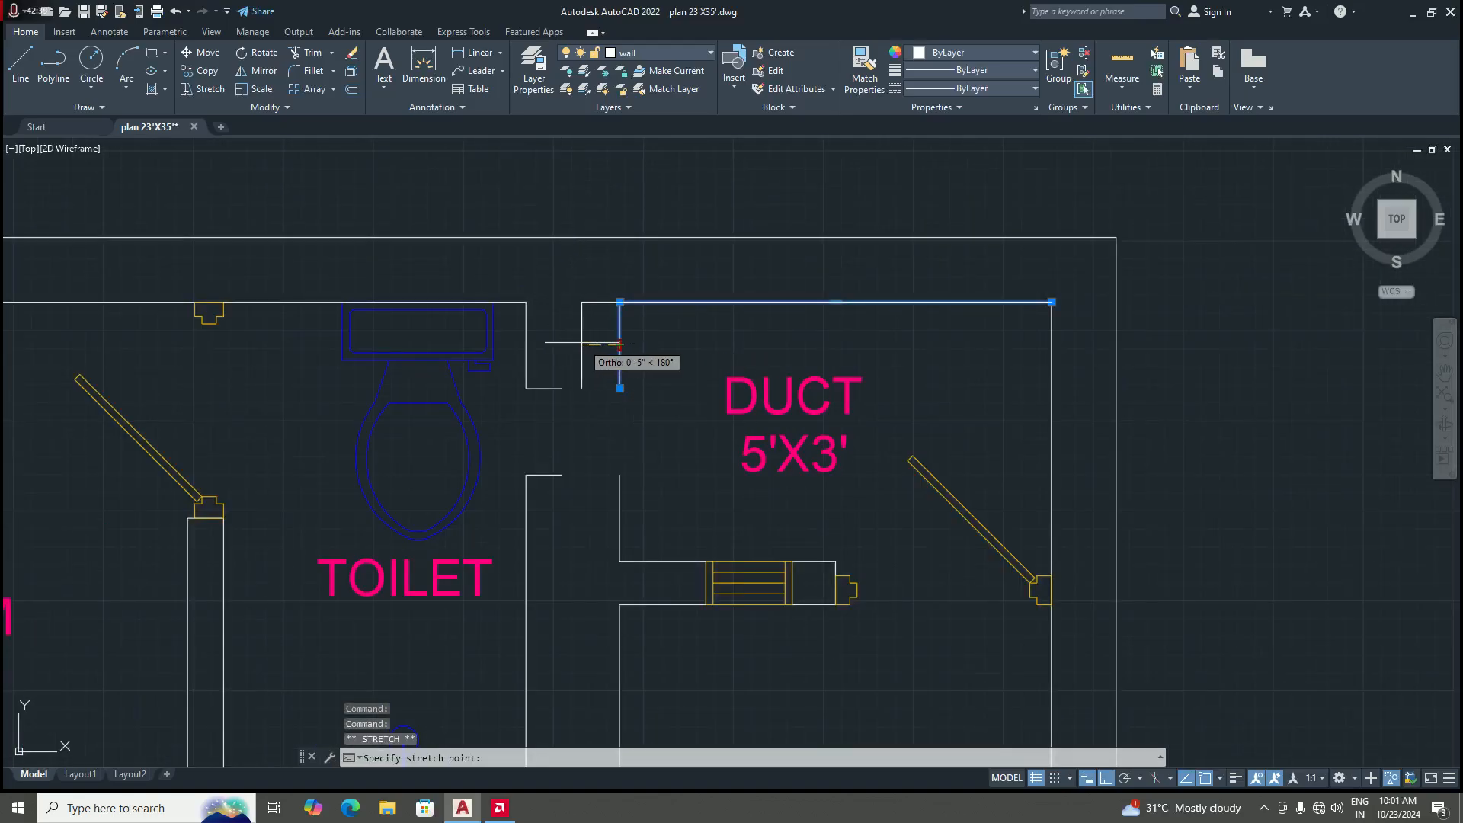
{"action": "type", "text": "8"}
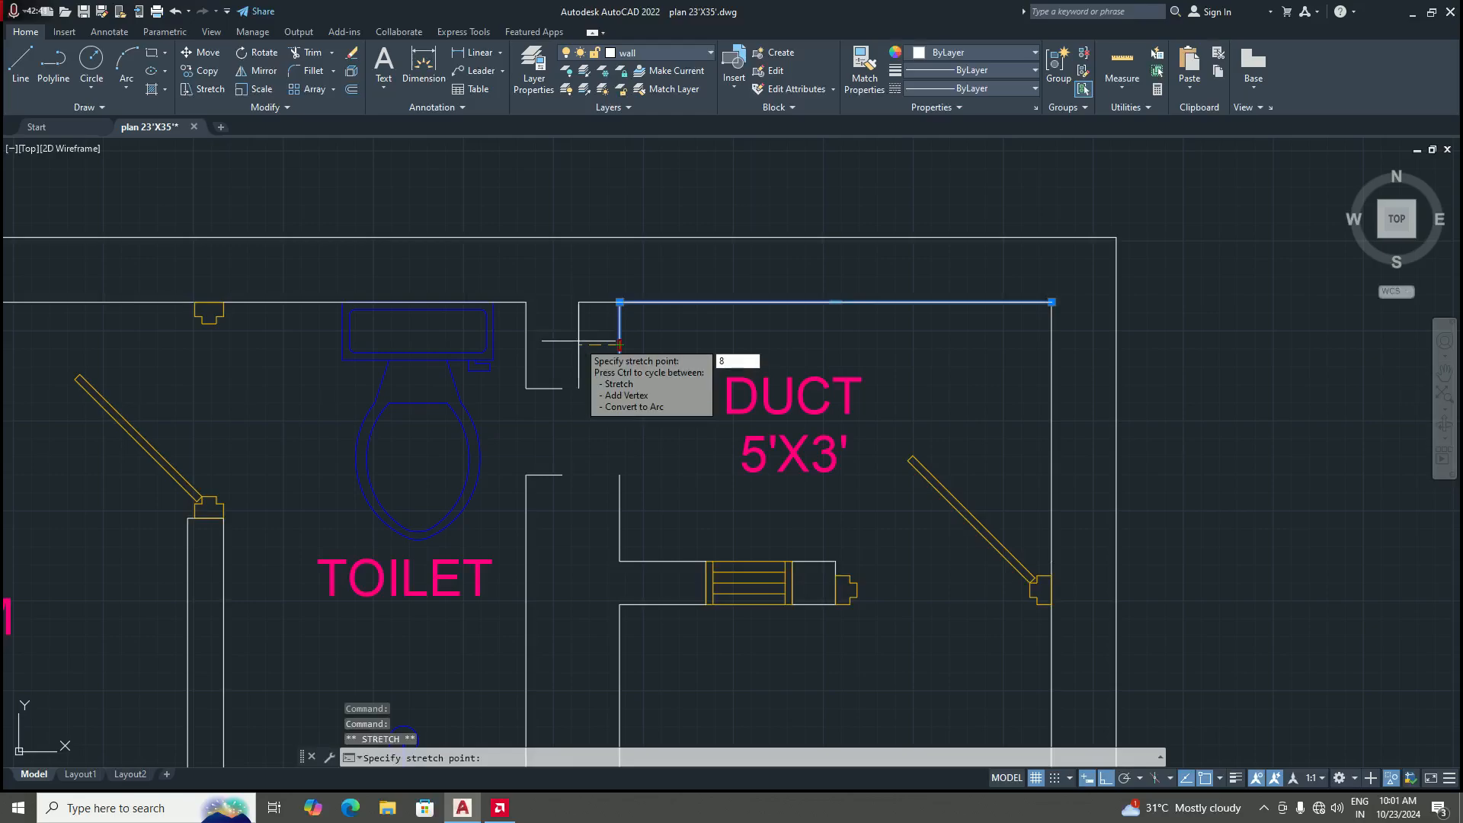
{"action": "type", "text": "\""}
{"action": "key", "text": "Return"}
{"action": "key", "text": "Escape"}
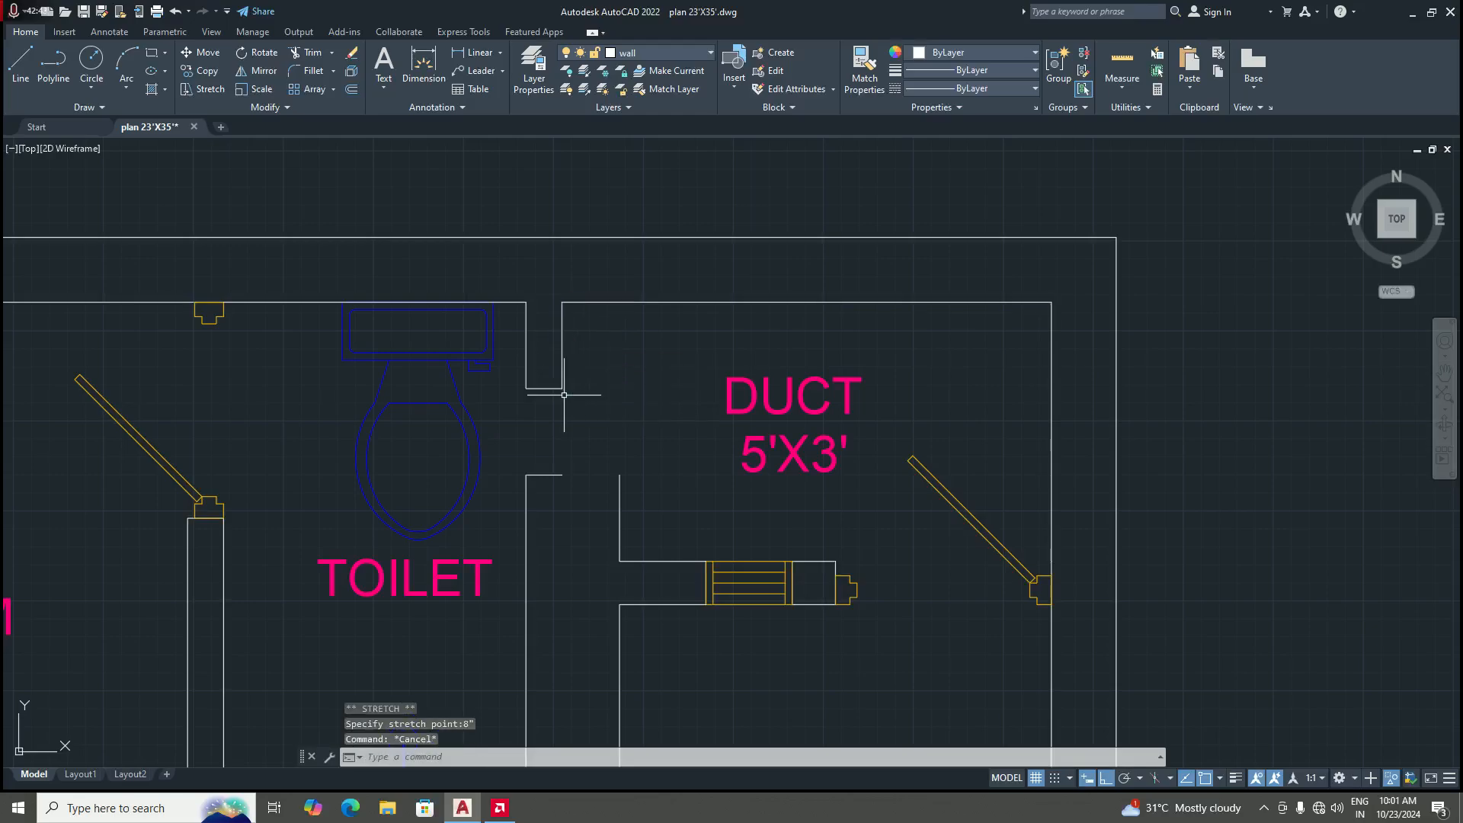
Step: Stretch the duct's vertical wall line below the toilet–duct opening 8" toward the toilet
{"action": "scroll", "coordinate": [585, 401], "scroll_direction": "down", "scroll_amount": 4}
{"action": "scroll", "coordinate": [585, 401], "scroll_direction": "up", "scroll_amount": 4}
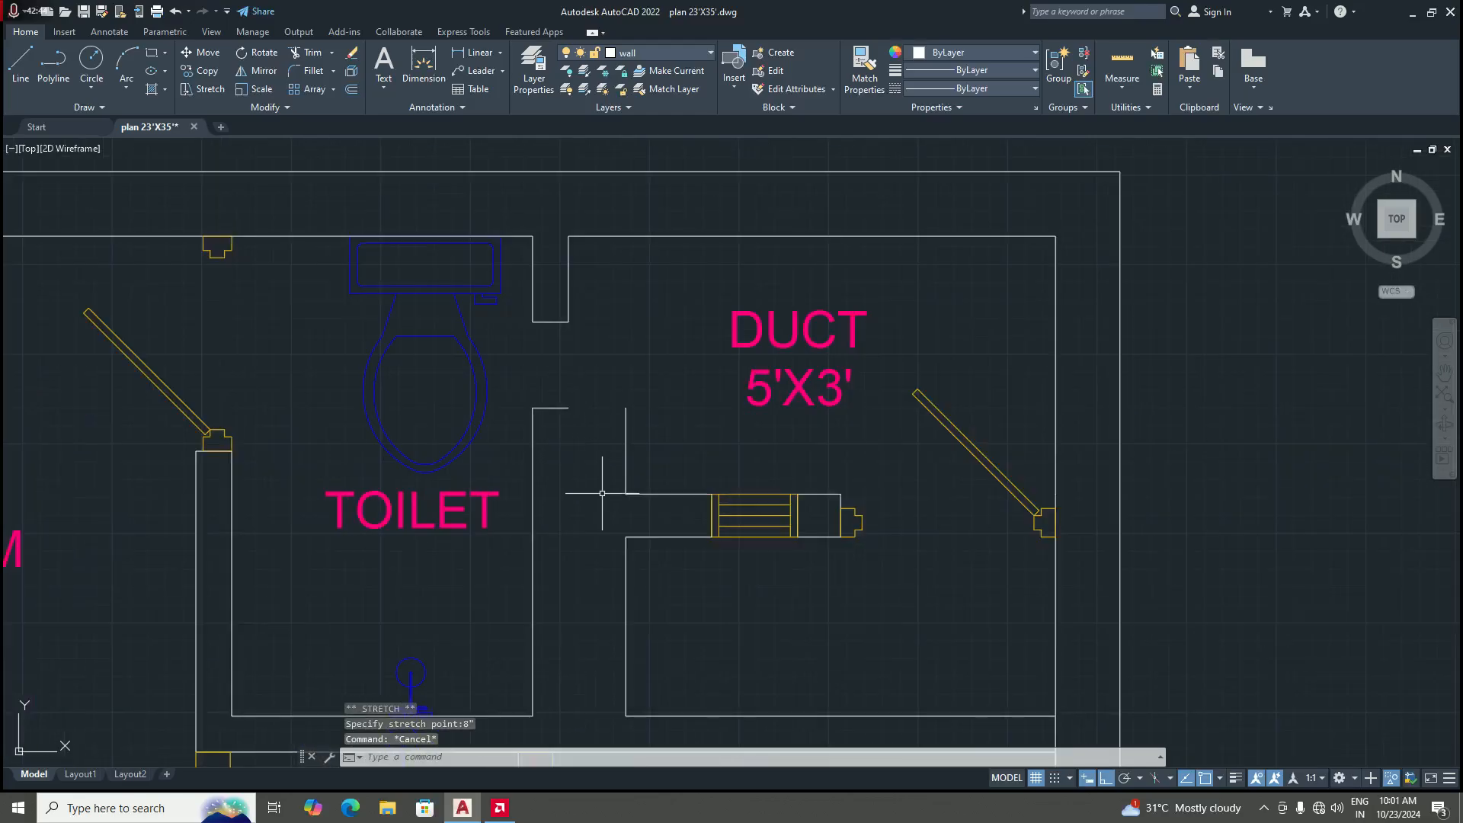
{"action": "left_click", "coordinate": [626, 455]}
{"action": "left_click", "coordinate": [625, 451]}
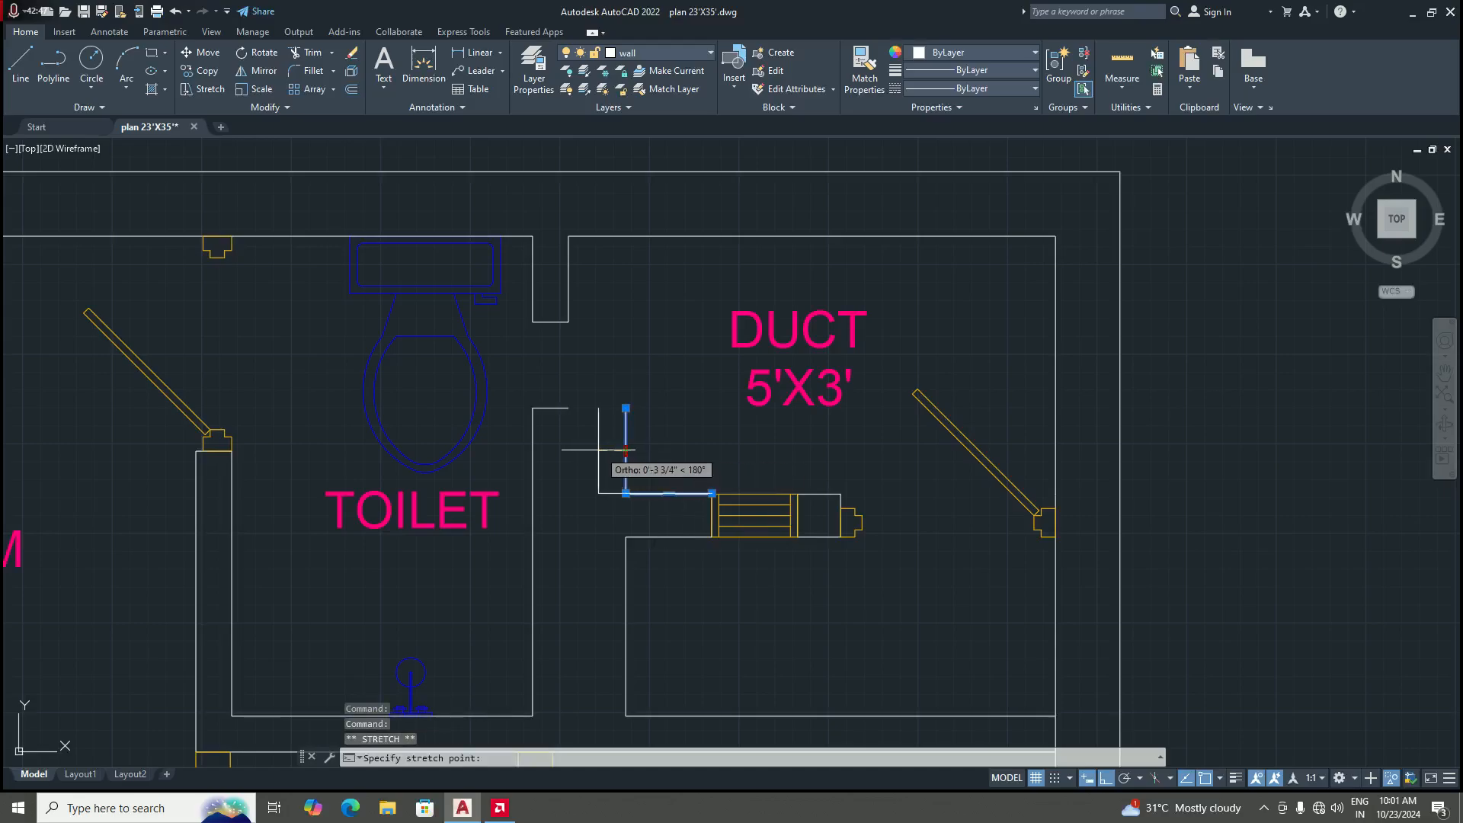
{"action": "type", "text": "8\""}
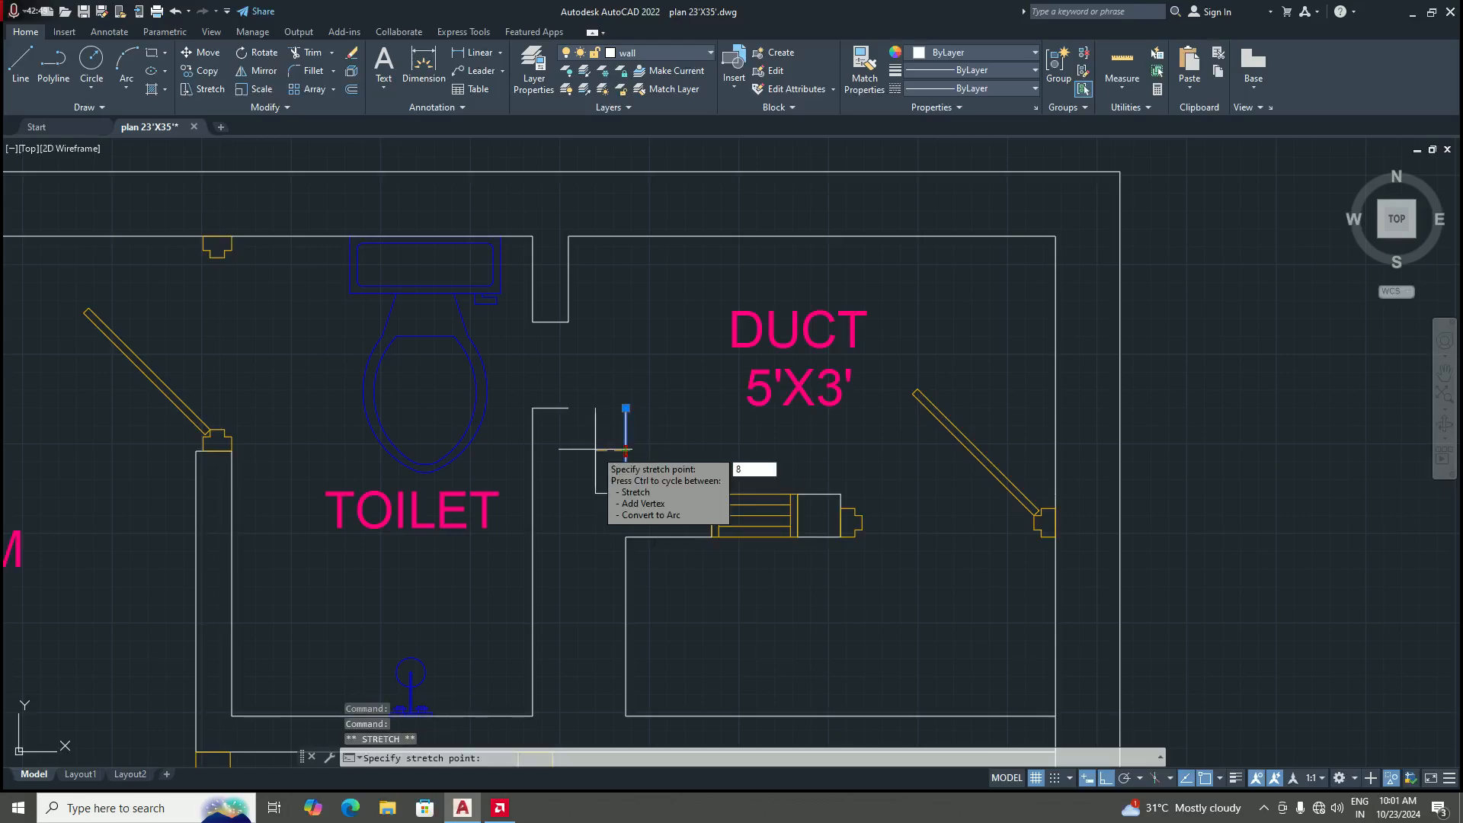
{"action": "key", "text": "Return"}
{"action": "key", "text": "Escape"}
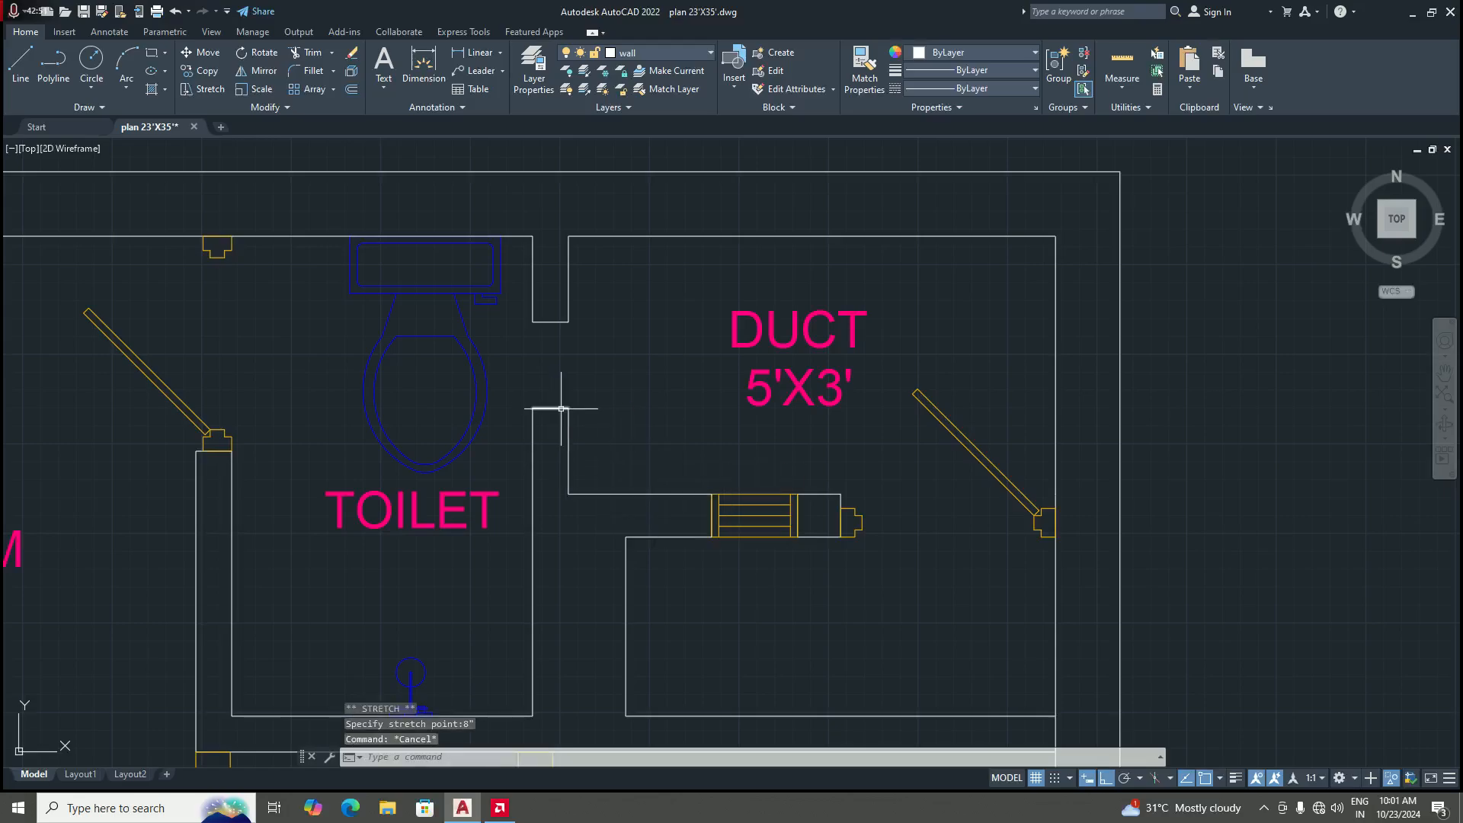
Step: Stretch the vertical wall line of the space below the duct 8" toward the toilet
{"action": "scroll", "coordinate": [648, 455], "scroll_direction": "down", "scroll_amount": 4}
{"action": "scroll", "coordinate": [663, 513], "scroll_direction": "up", "scroll_amount": 2}
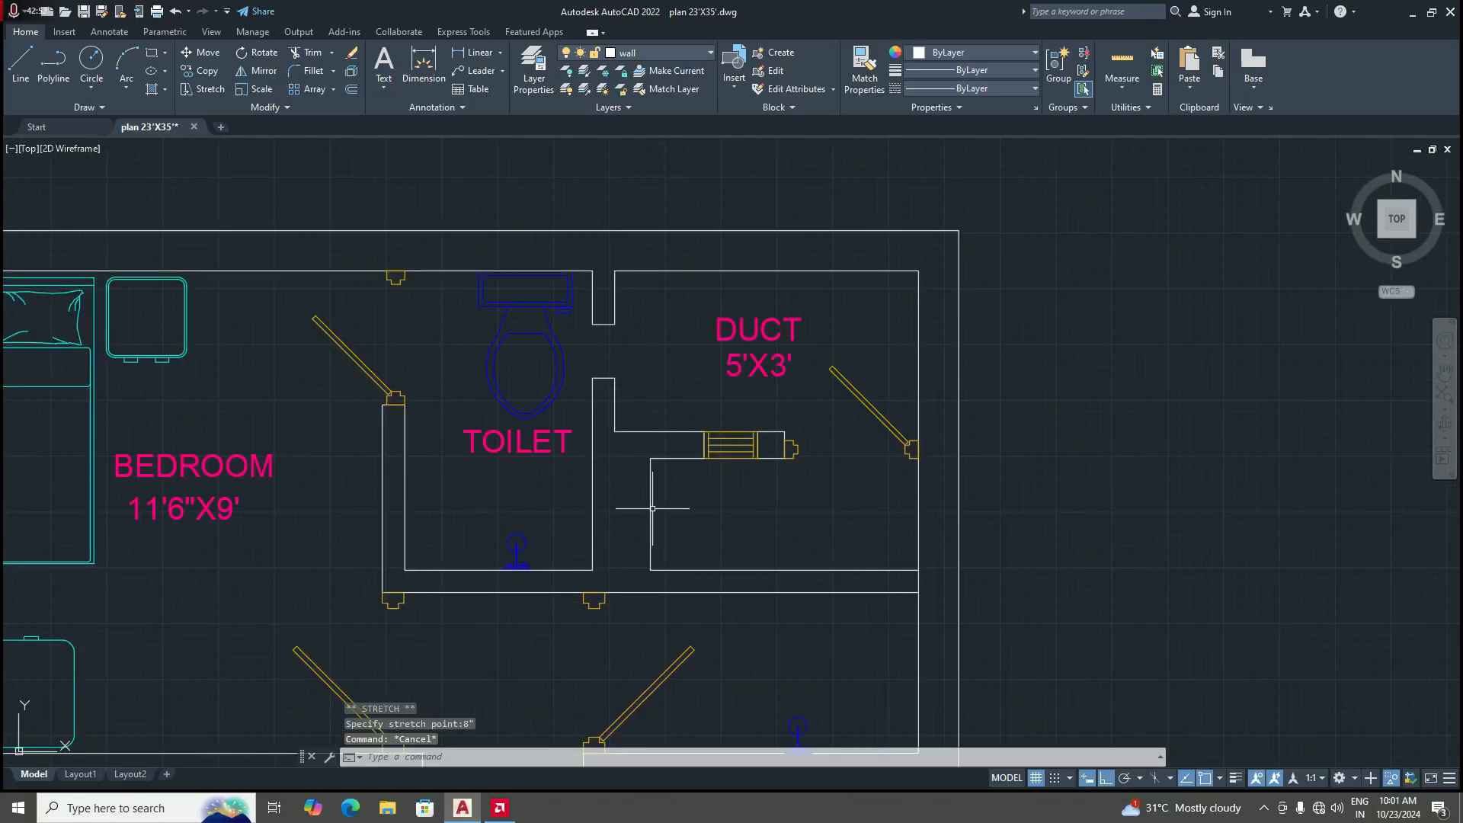
{"action": "left_click", "coordinate": [658, 507]}
{"action": "scroll", "coordinate": [636, 540], "scroll_direction": "up", "scroll_amount": 2}
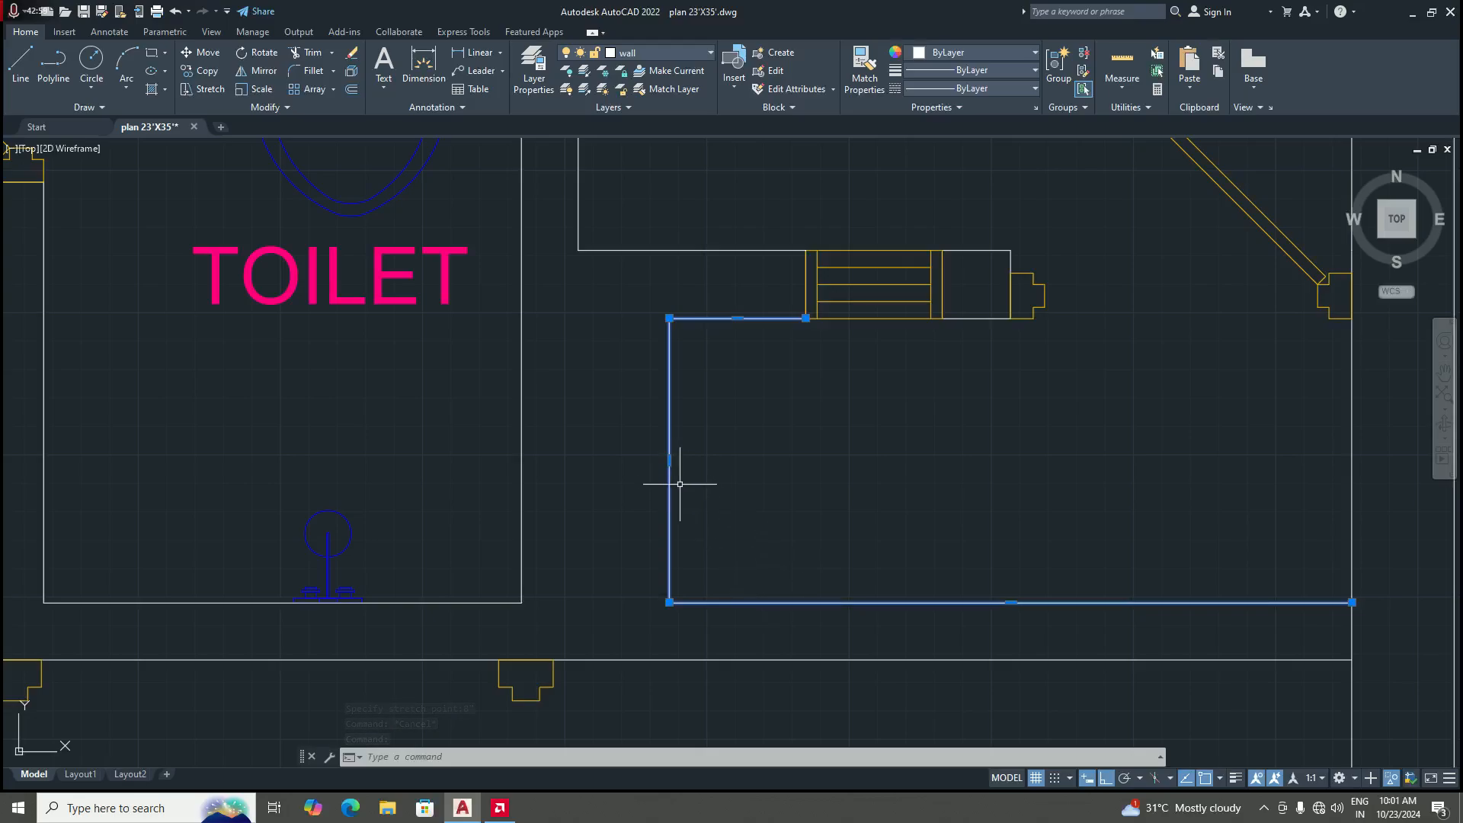
{"action": "left_click", "coordinate": [669, 460]}
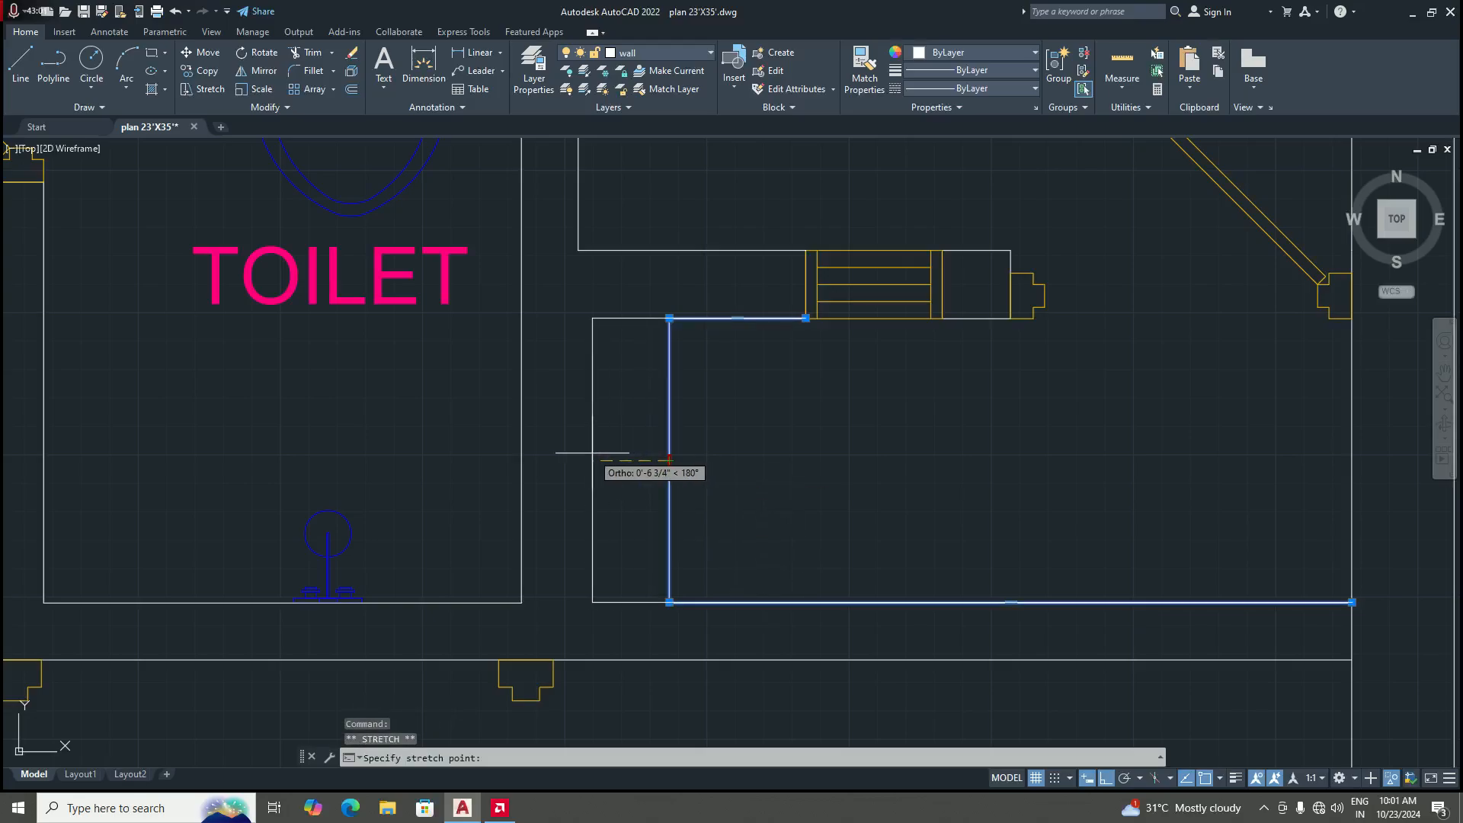
{"action": "type", "text": "8"}
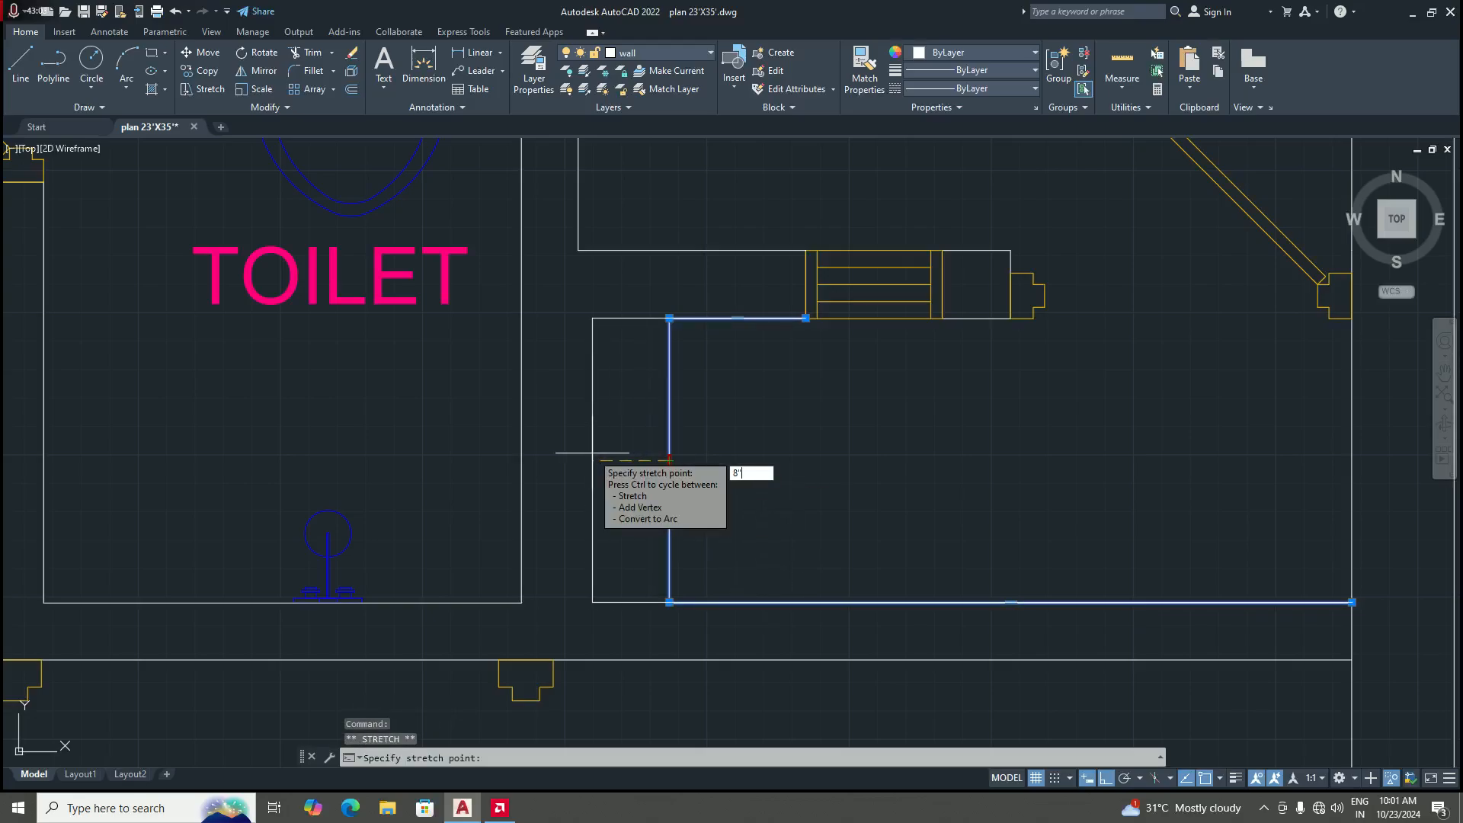
{"action": "type", "text": "\""}
{"action": "key", "text": "Return"}
{"action": "key", "text": "Escape"}
{"action": "scroll", "coordinate": [630, 539], "scroll_direction": "down", "scroll_amount": 6}
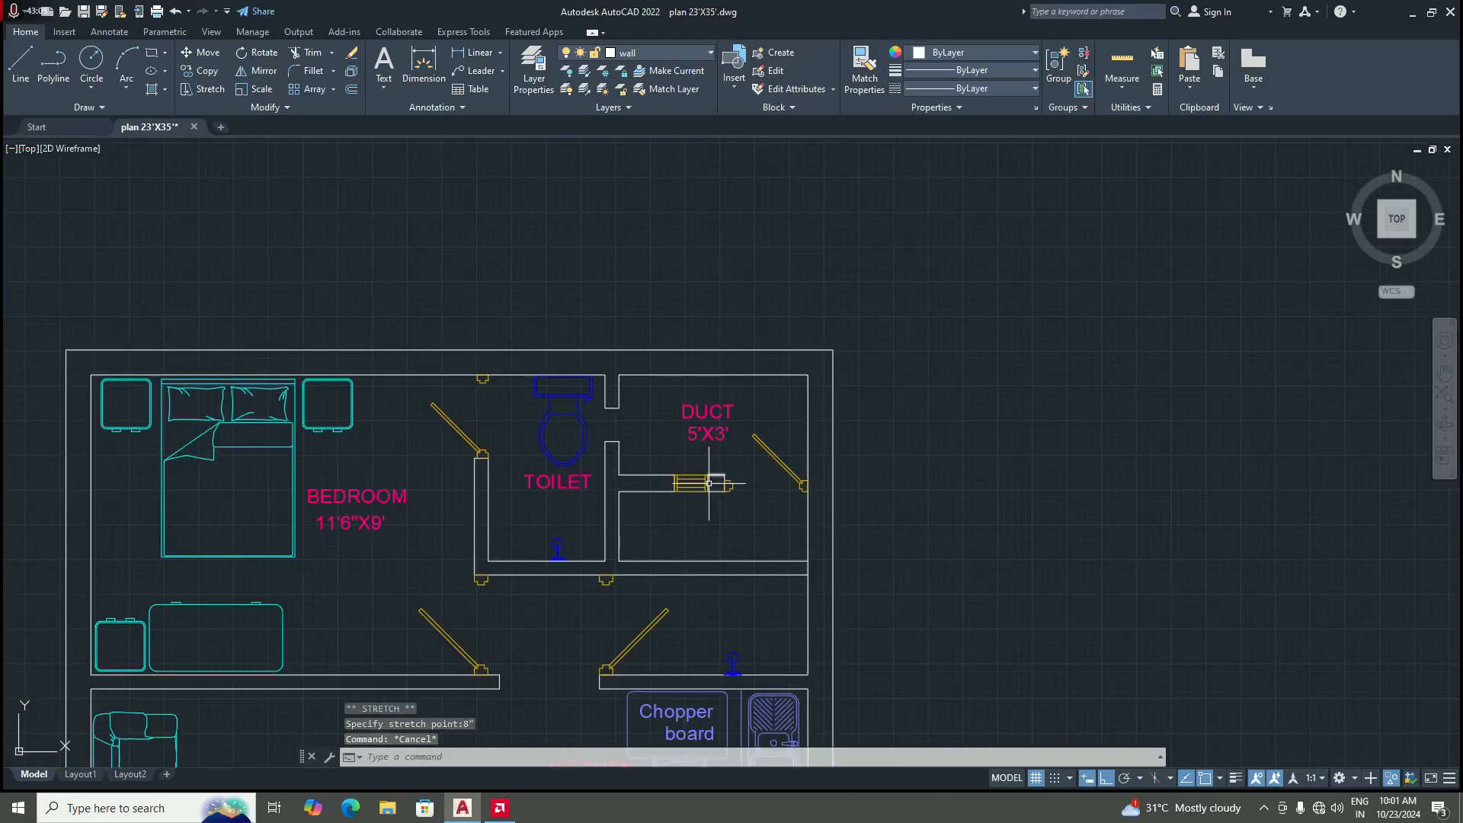
Step: End object isolation to bring back the hidden ventilator beside the toilet–duct opening
{"action": "scroll", "coordinate": [658, 517], "scroll_direction": "up", "scroll_amount": 2}
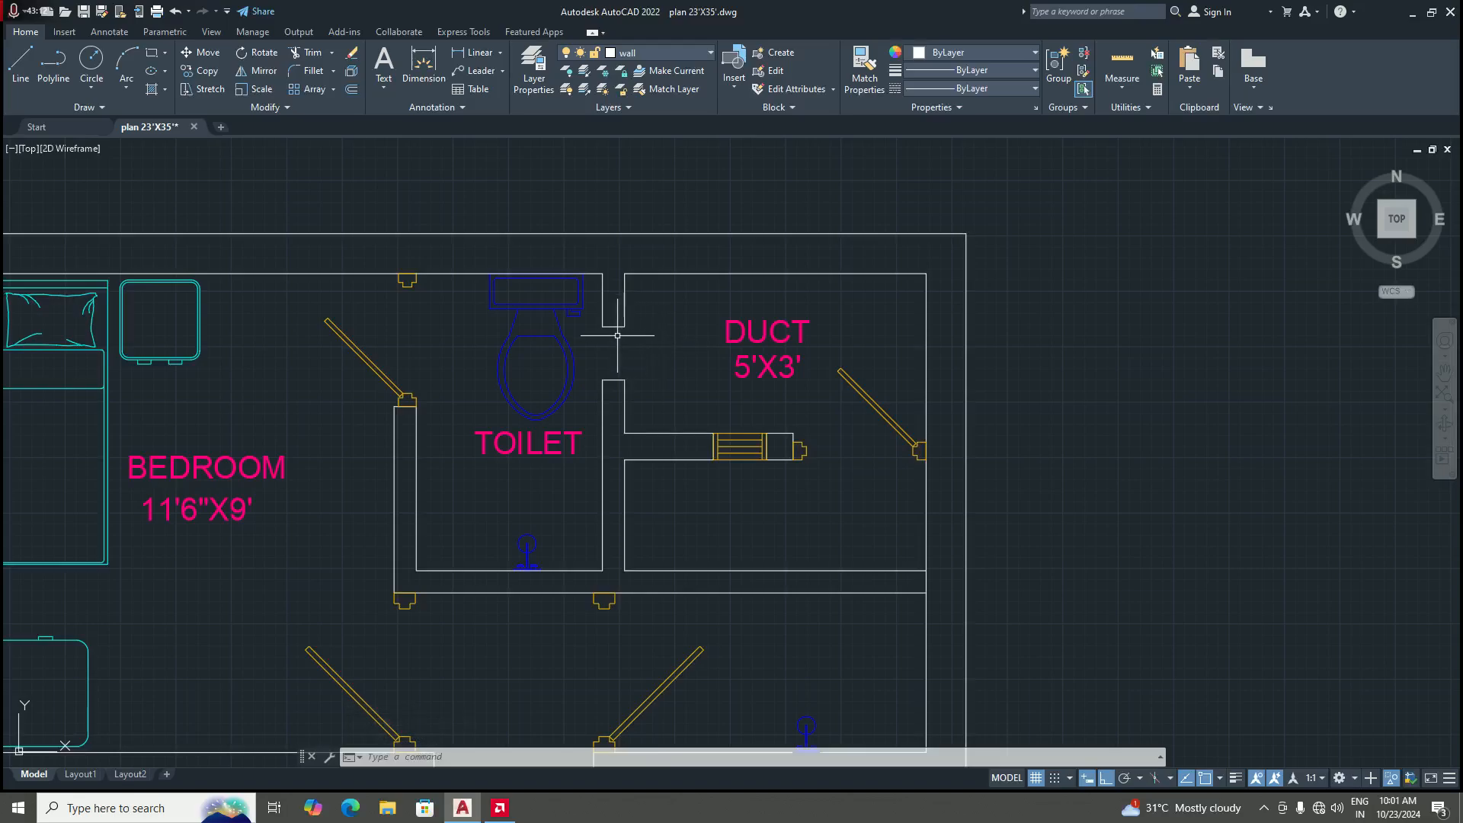
{"action": "left_click", "coordinate": [1392, 781]}
{"action": "left_click", "coordinate": [1364, 768]}
{"action": "scroll", "coordinate": [659, 324], "scroll_direction": "up", "scroll_amount": 2}
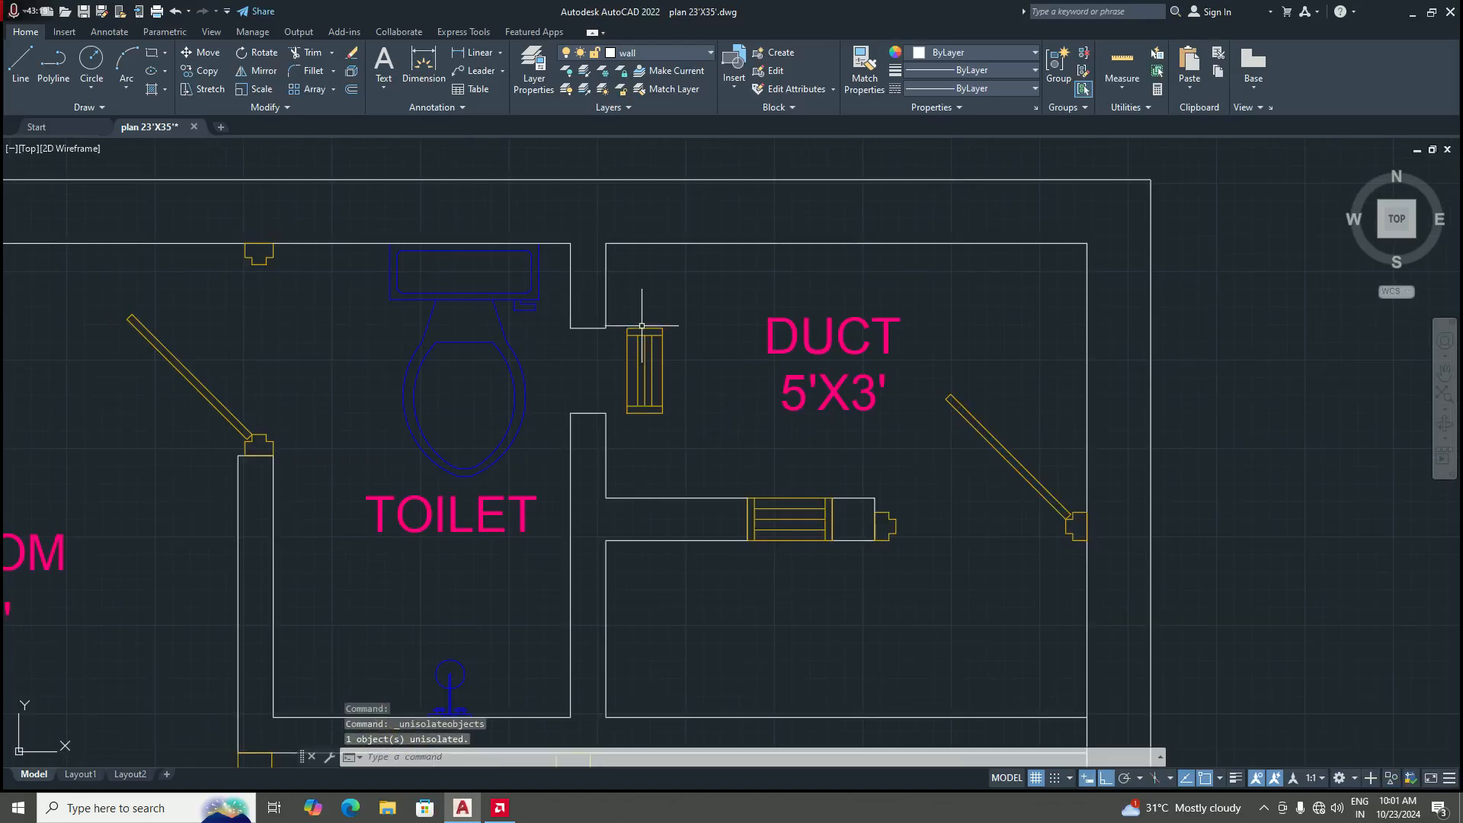
Step: Move the vertical ventilator by its lower-left corner to the toilet-side lower corner of the toilet–duct opening
{"action": "type", "text": "m"}
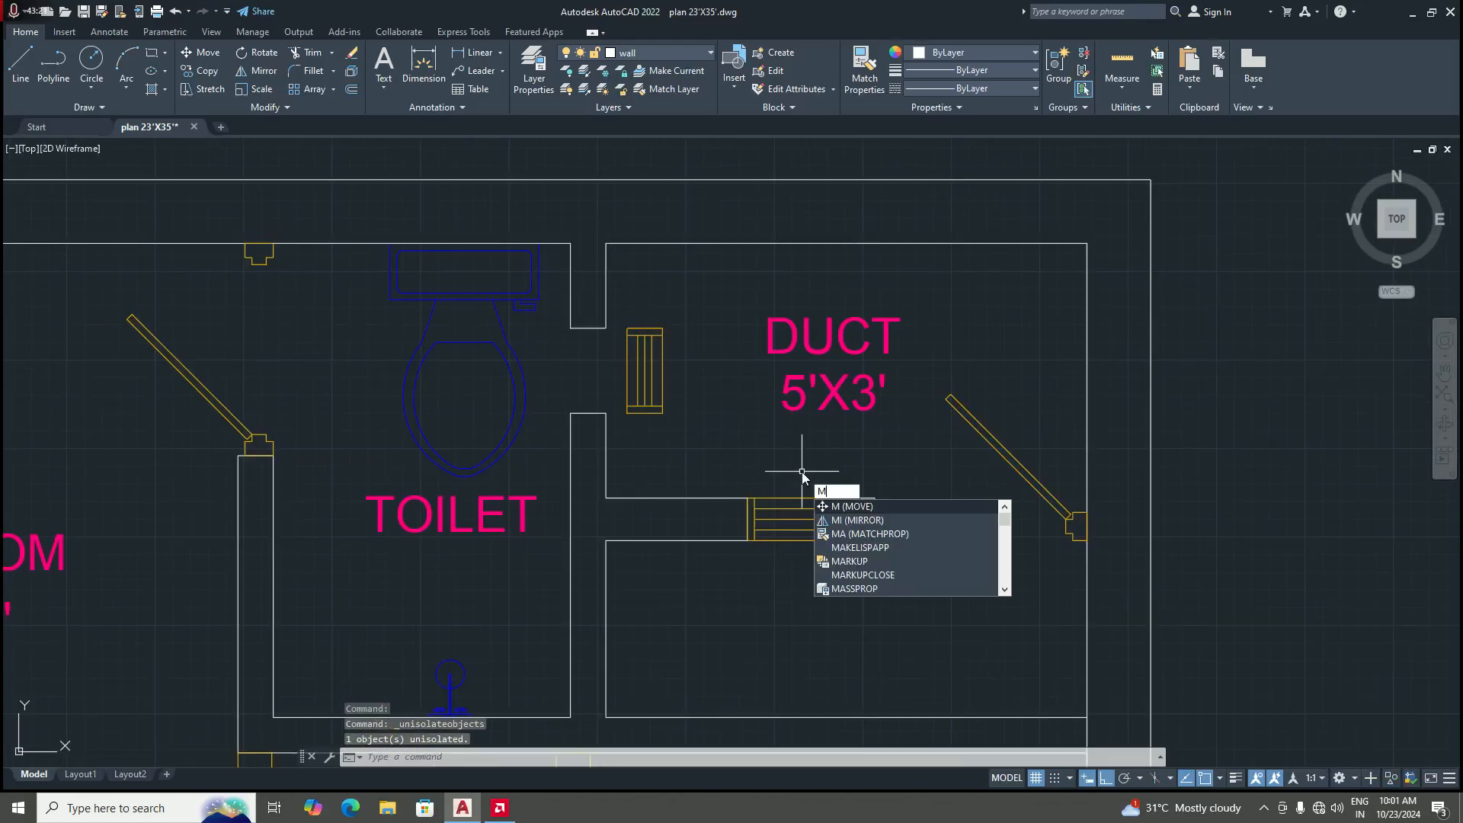
{"action": "key", "text": "Return"}
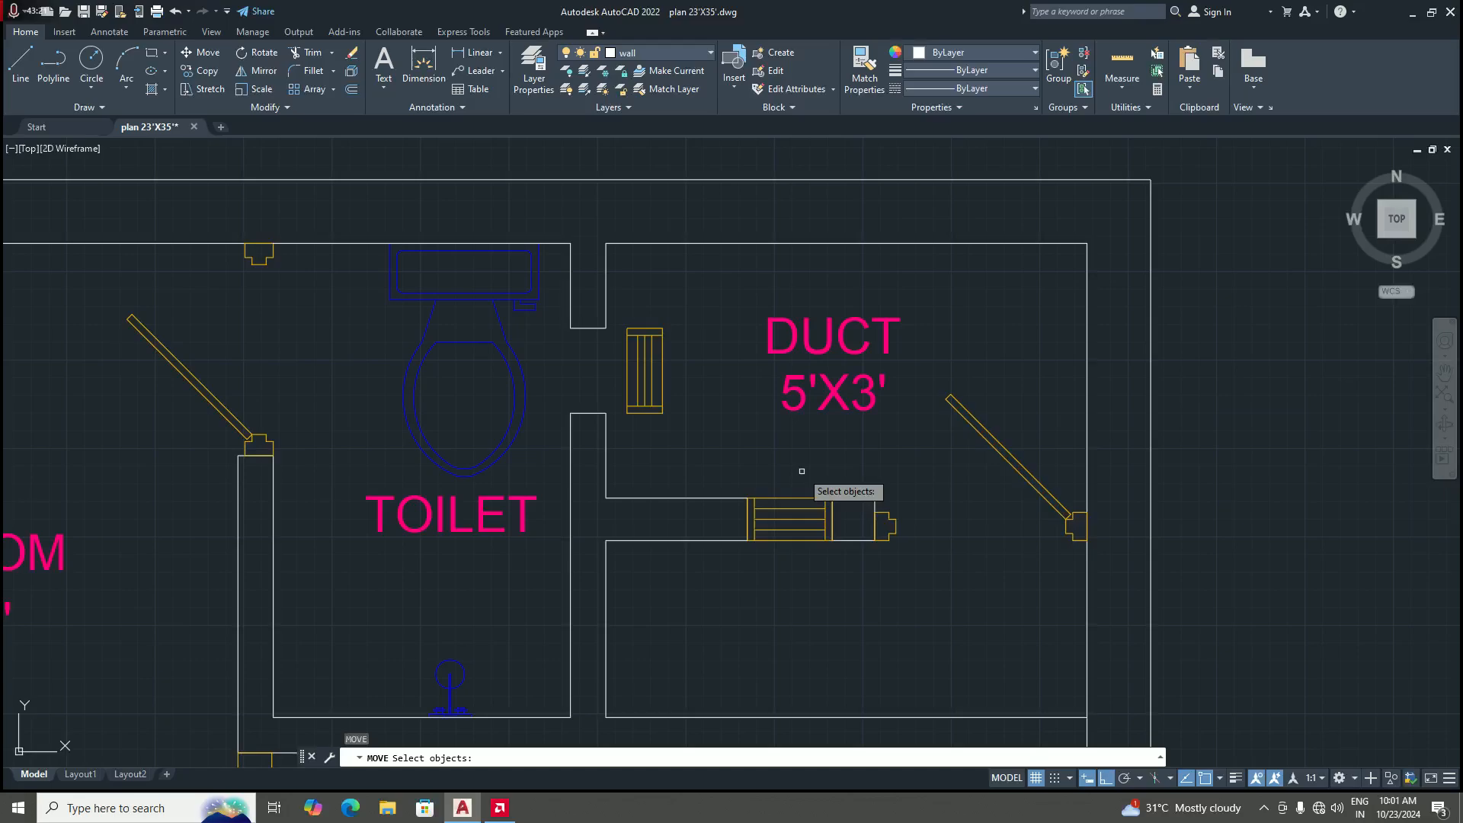
{"action": "left_click", "coordinate": [659, 398]}
{"action": "key", "text": "Return"}
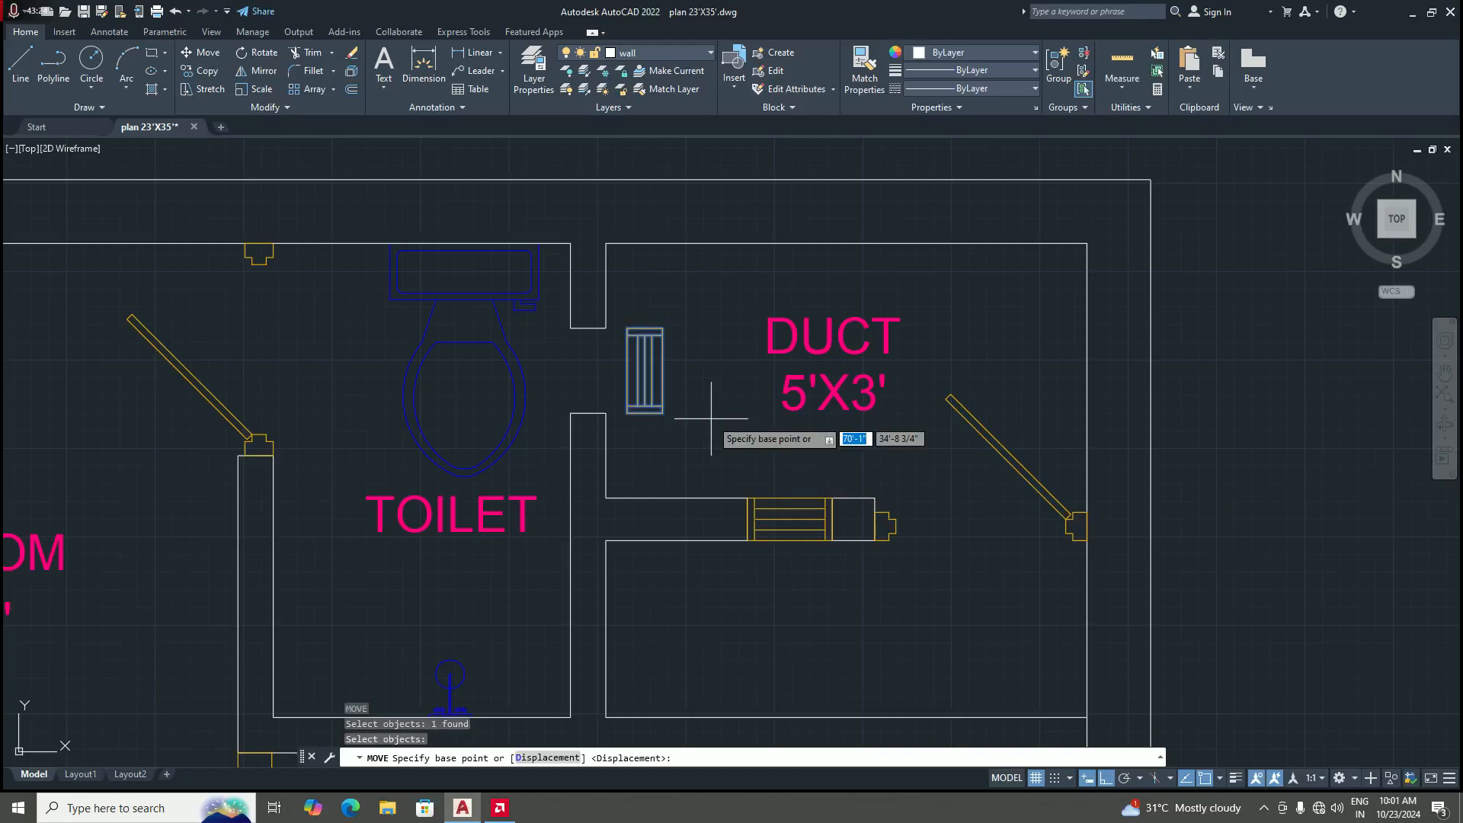
{"action": "scroll", "coordinate": [621, 417], "scroll_direction": "up", "scroll_amount": 4}
{"action": "left_click", "coordinate": [640, 409]}
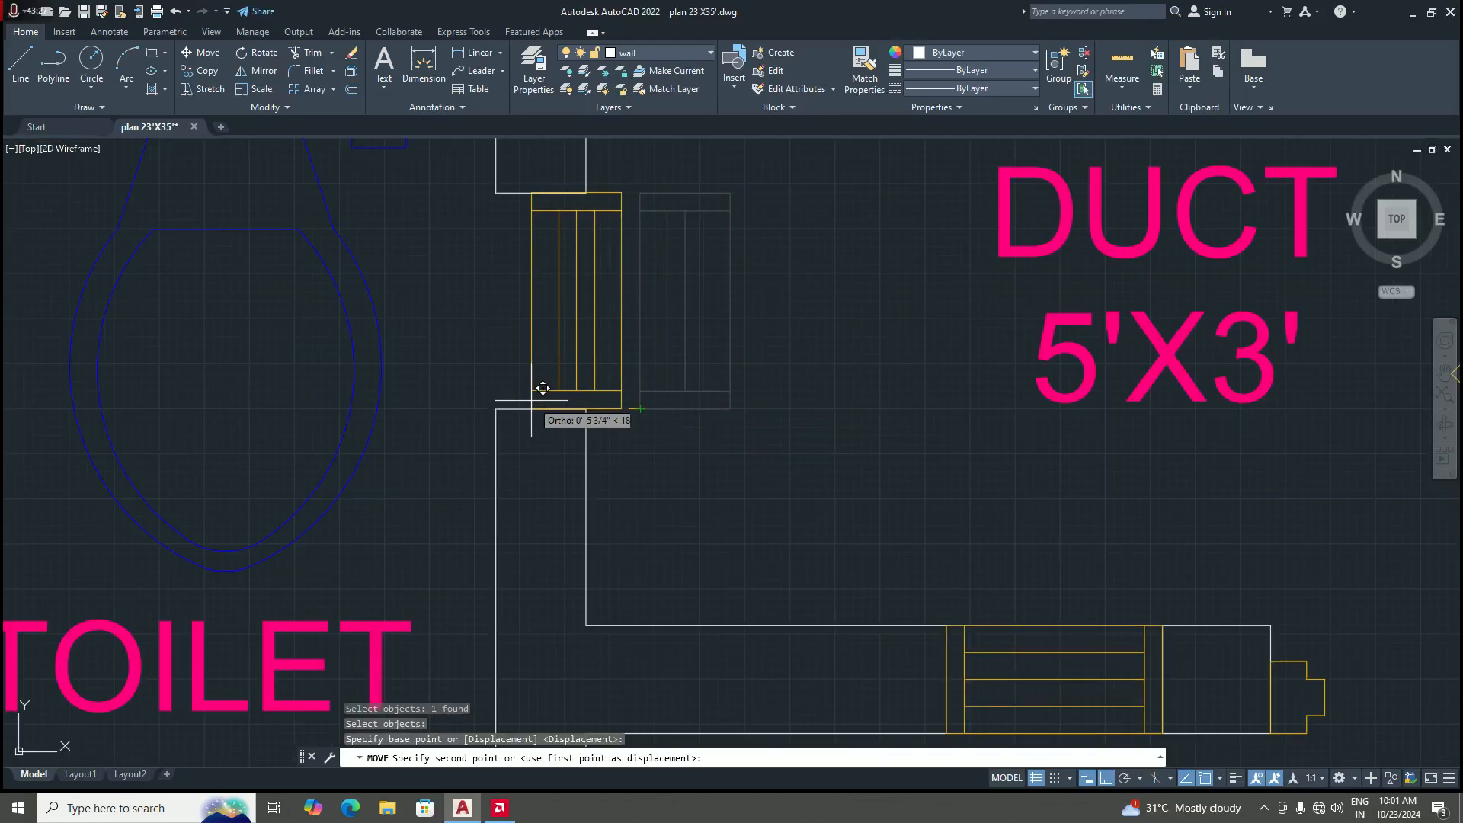
{"action": "left_click", "coordinate": [496, 409]}
{"action": "scroll", "coordinate": [518, 405], "scroll_direction": "down", "scroll_amount": 5}
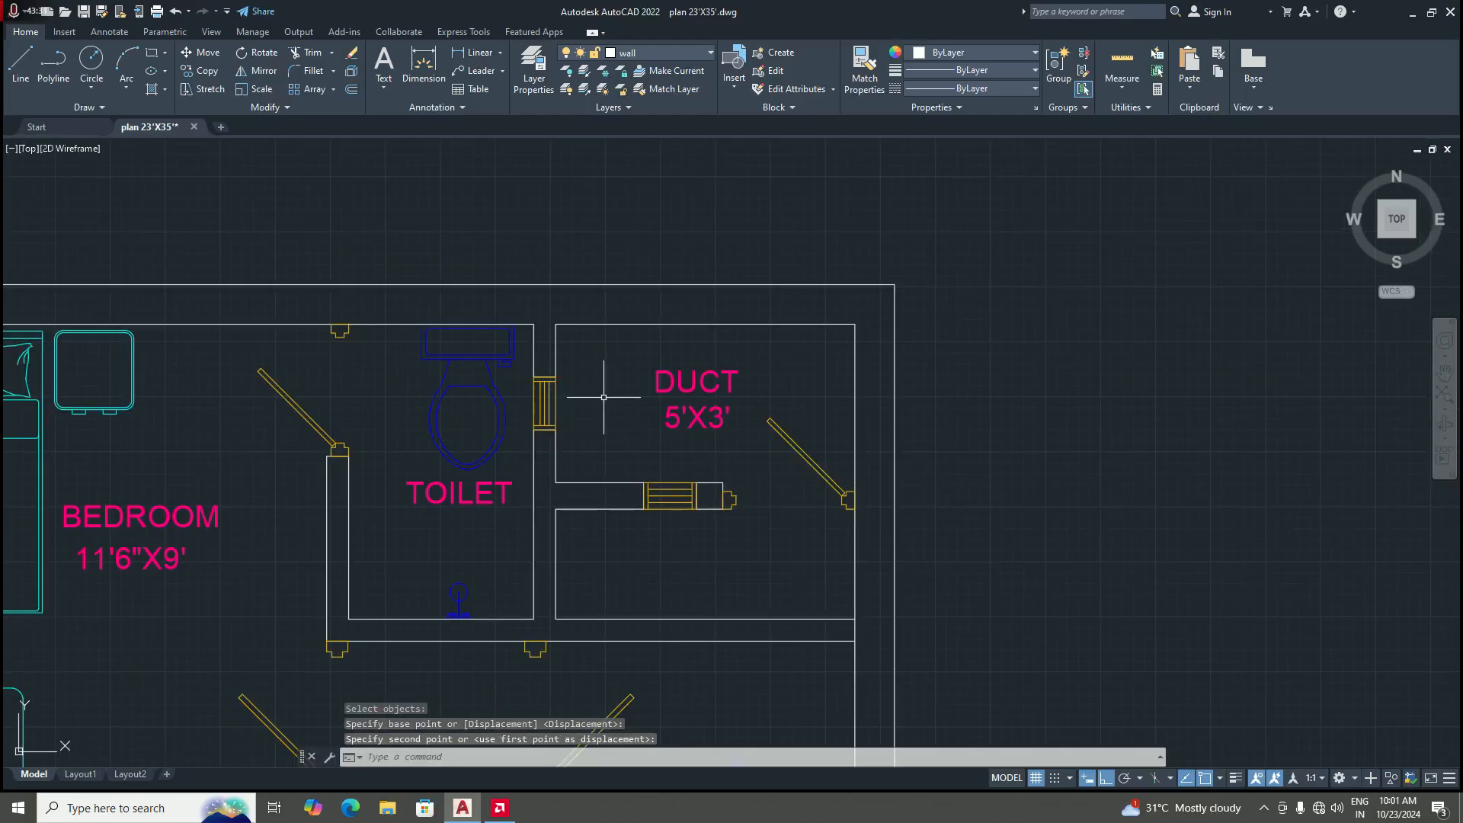
Step: Place a linear dimension across the toilet's inner width between its two lower corners
{"action": "scroll", "coordinate": [537, 328], "scroll_direction": "up", "scroll_amount": 2}
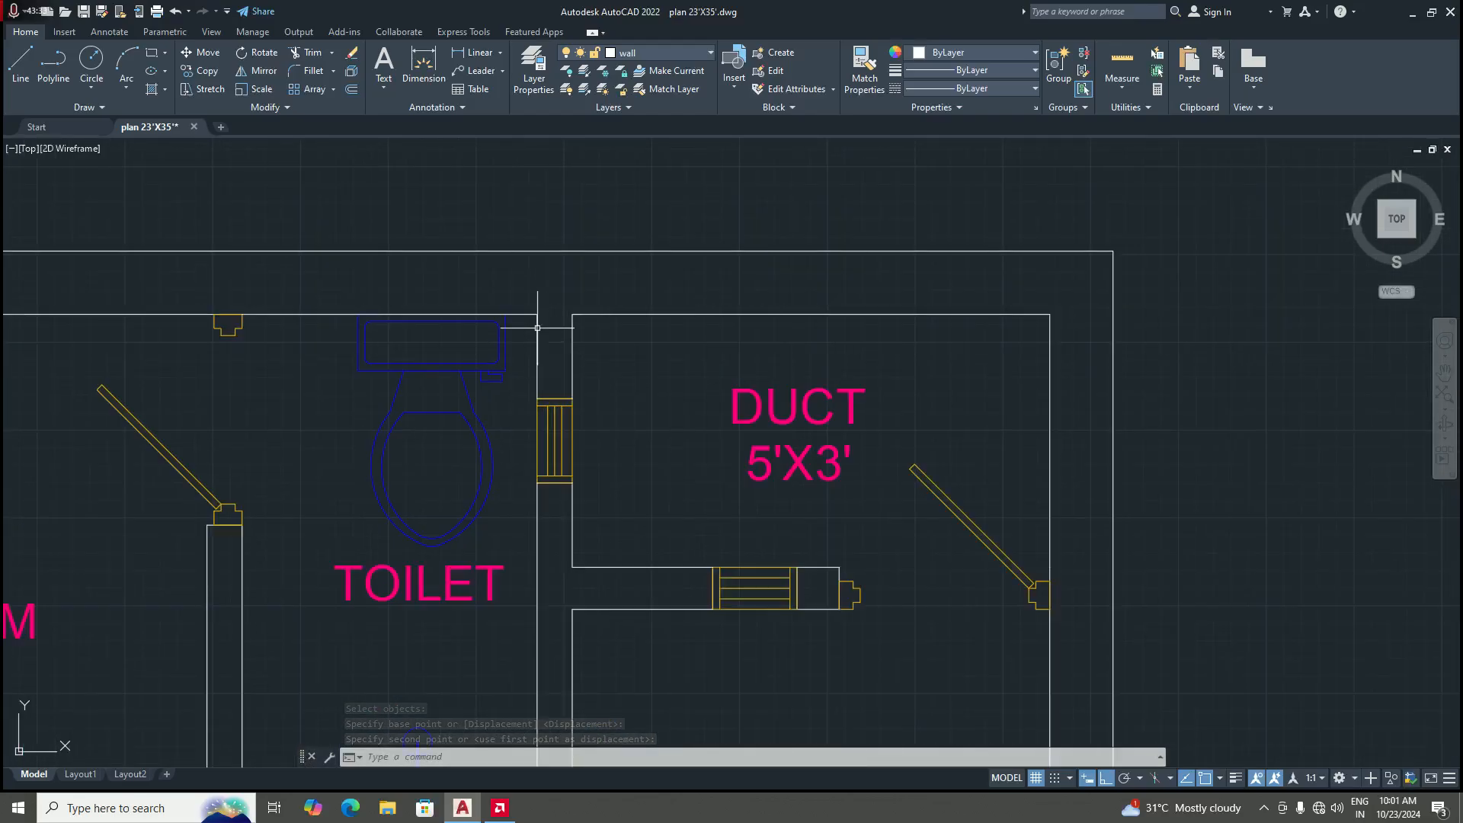
{"action": "scroll", "coordinate": [523, 317], "scroll_direction": "up", "scroll_amount": 2}
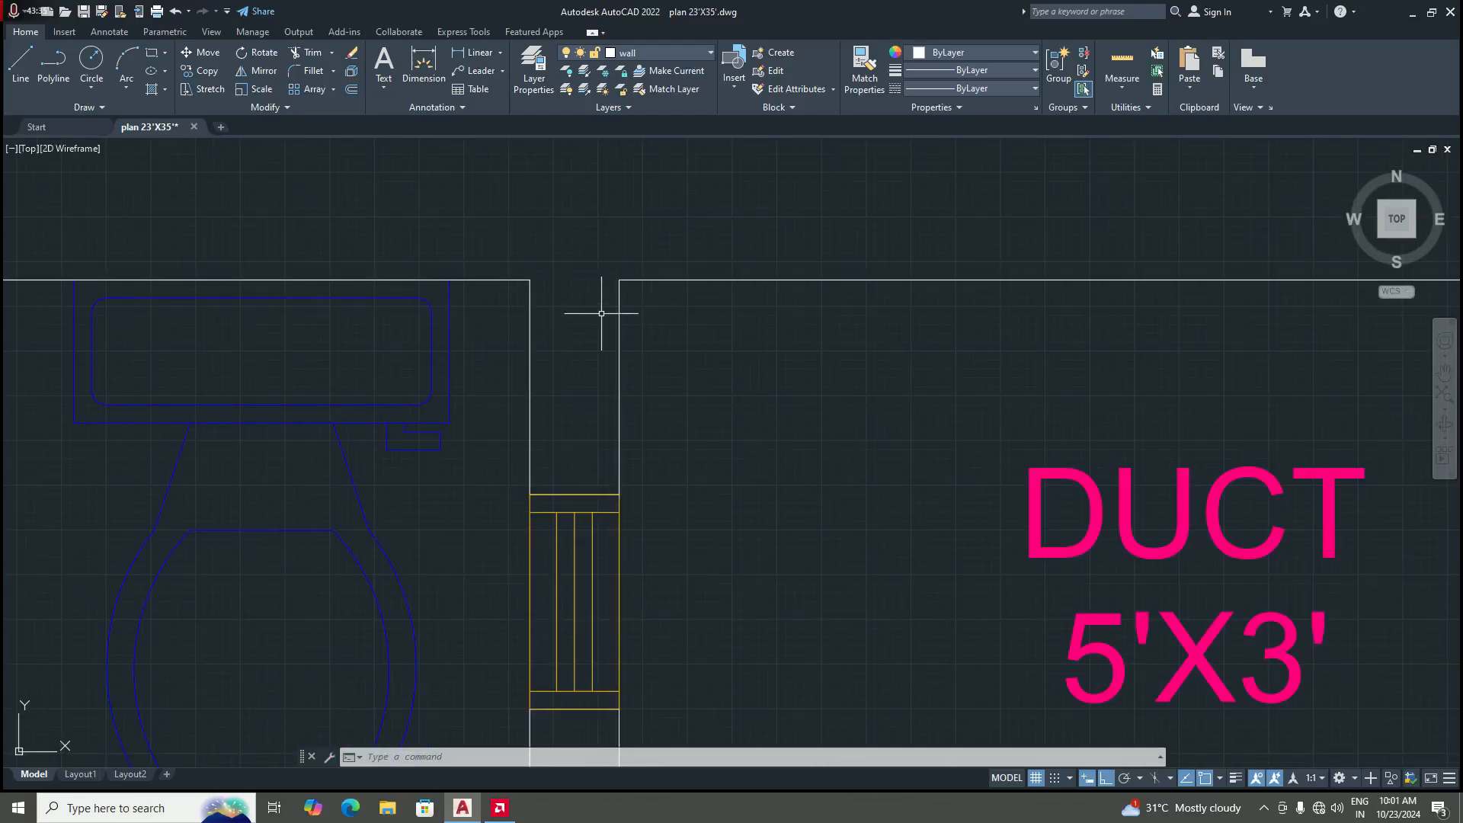
{"action": "scroll", "coordinate": [587, 354], "scroll_direction": "down", "scroll_amount": 4}
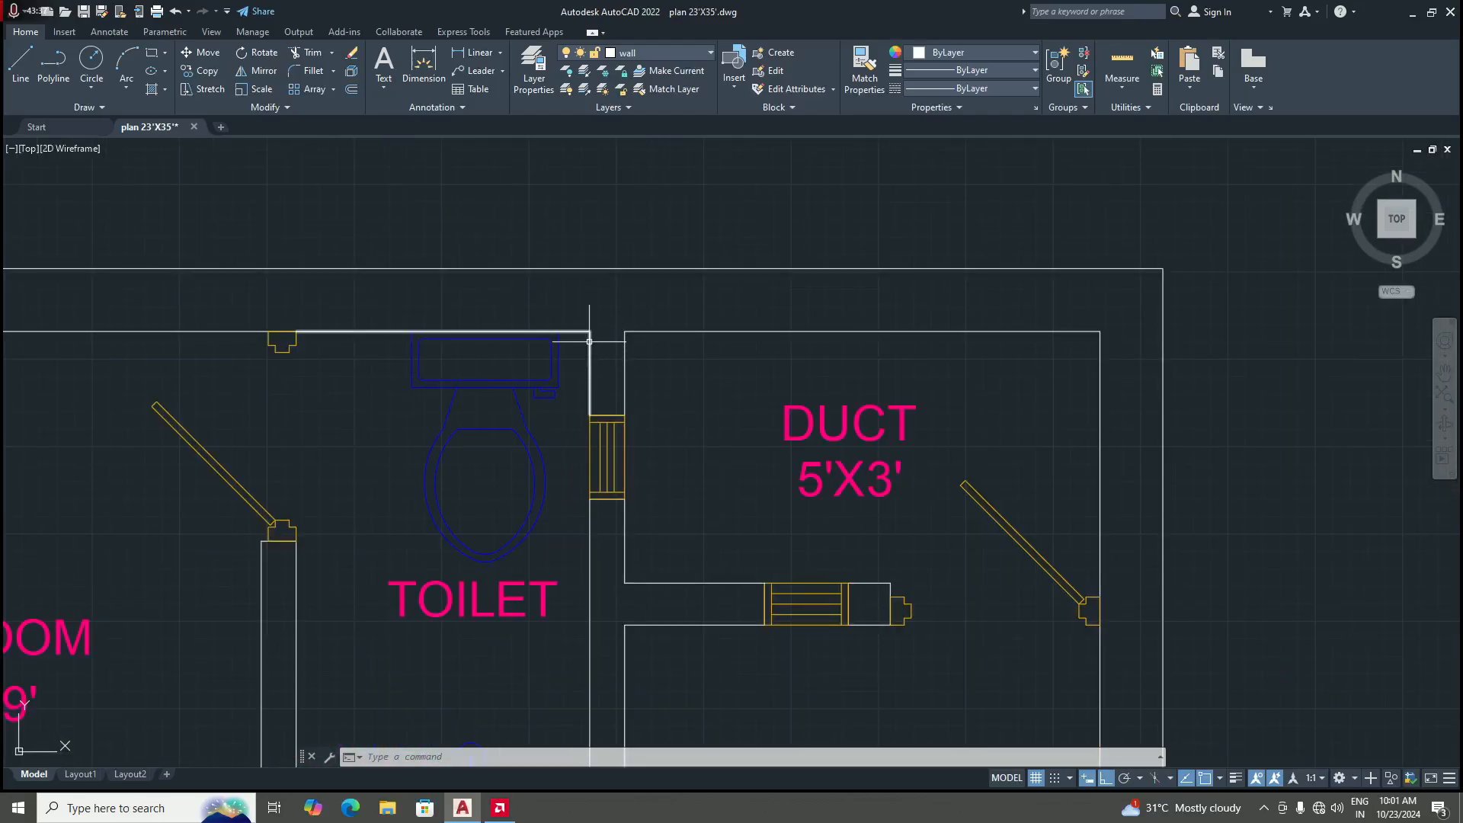
{"action": "scroll", "coordinate": [589, 340], "scroll_direction": "down", "scroll_amount": 5}
{"action": "scroll", "coordinate": [533, 425], "scroll_direction": "up", "scroll_amount": 3}
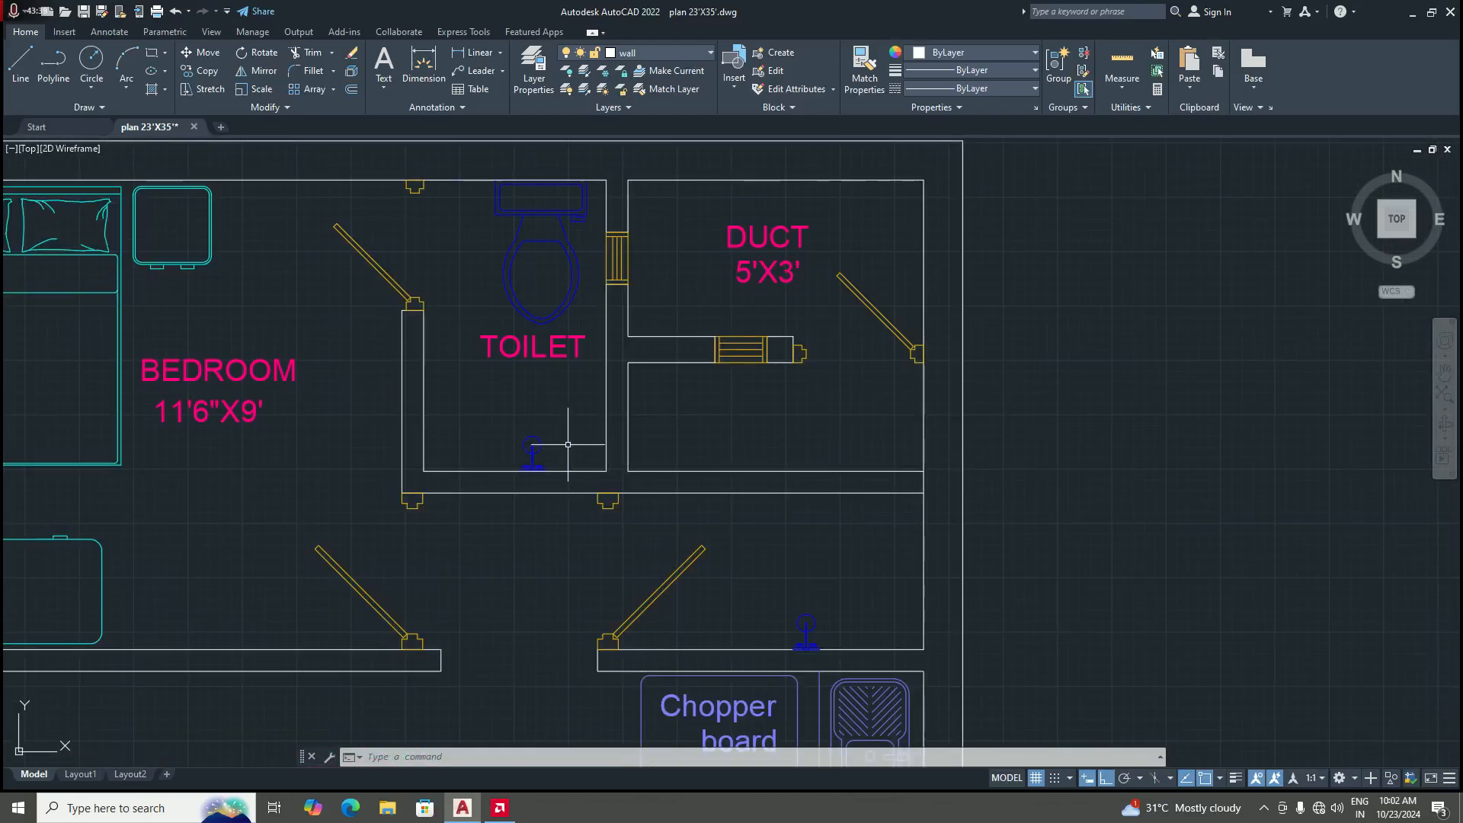
{"action": "left_click", "coordinate": [480, 51]}
{"action": "scroll", "coordinate": [509, 441], "scroll_direction": "up", "scroll_amount": 4}
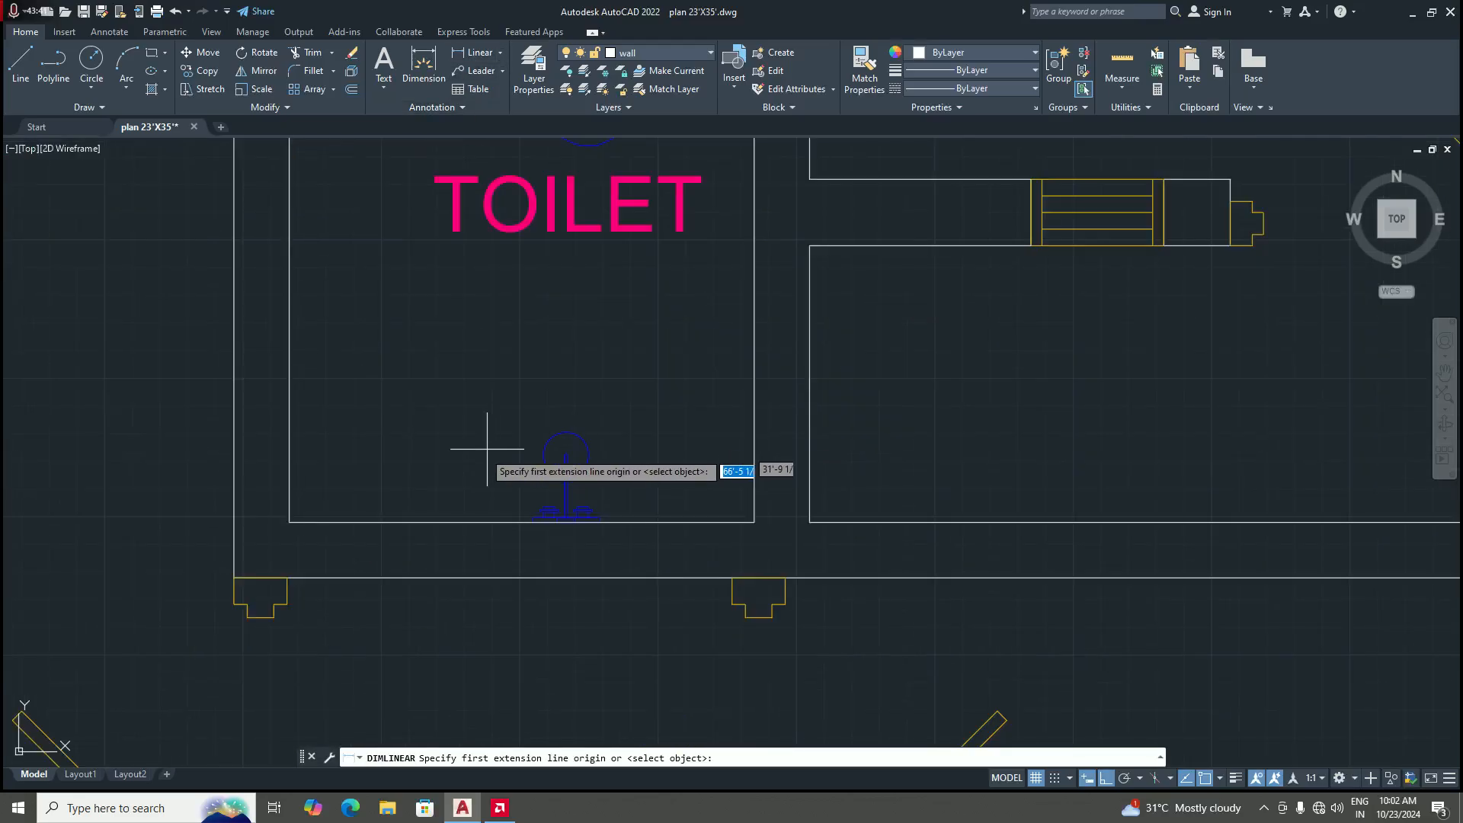
{"action": "left_click", "coordinate": [289, 522]}
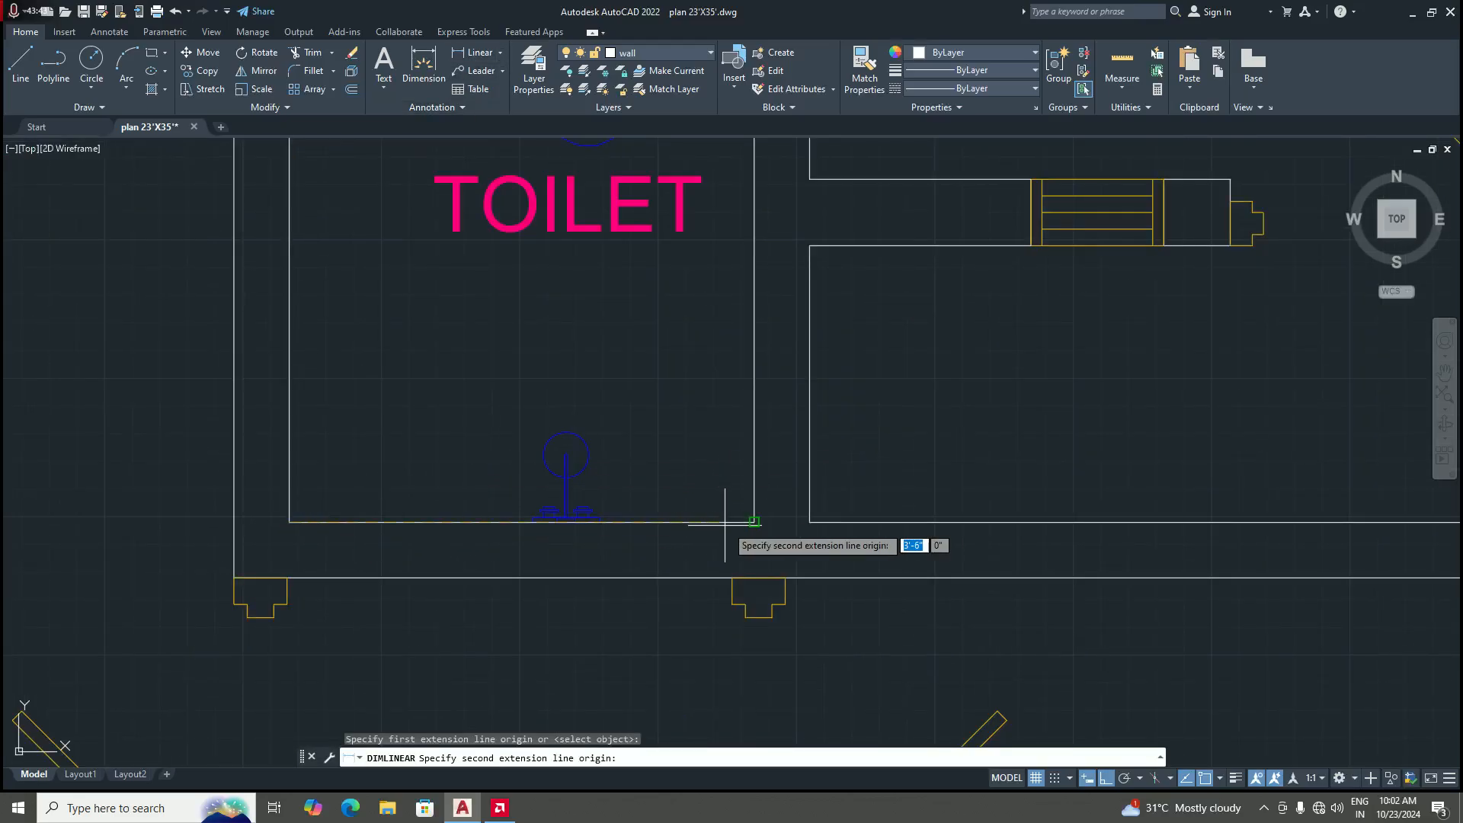
{"action": "left_click", "coordinate": [754, 522]}
{"action": "left_click", "coordinate": [620, 400]}
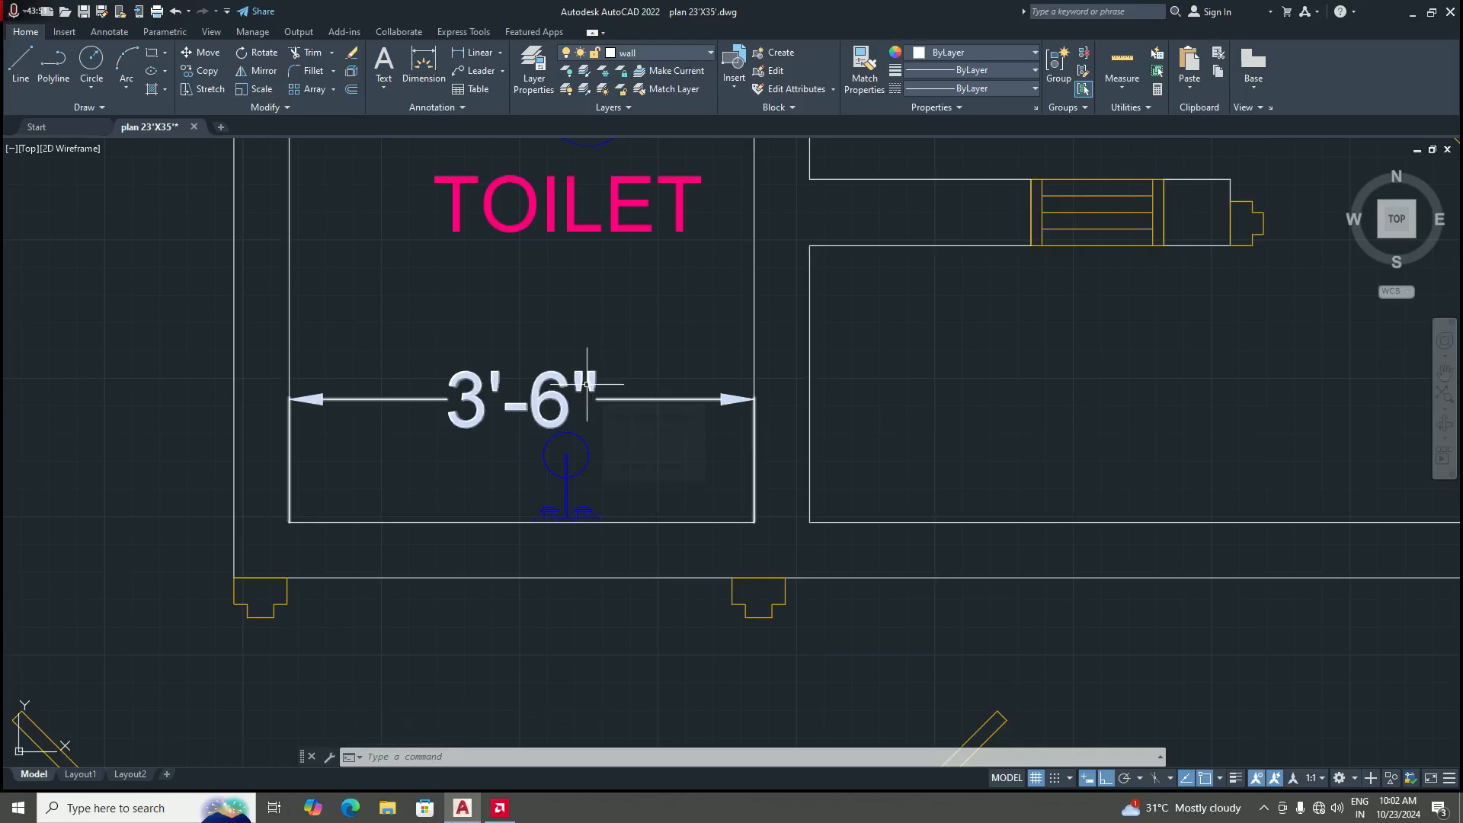
{"action": "mouse_move", "coordinate": [586, 385]}
{"action": "scroll", "coordinate": [663, 402], "scroll_direction": "down", "scroll_amount": 4}
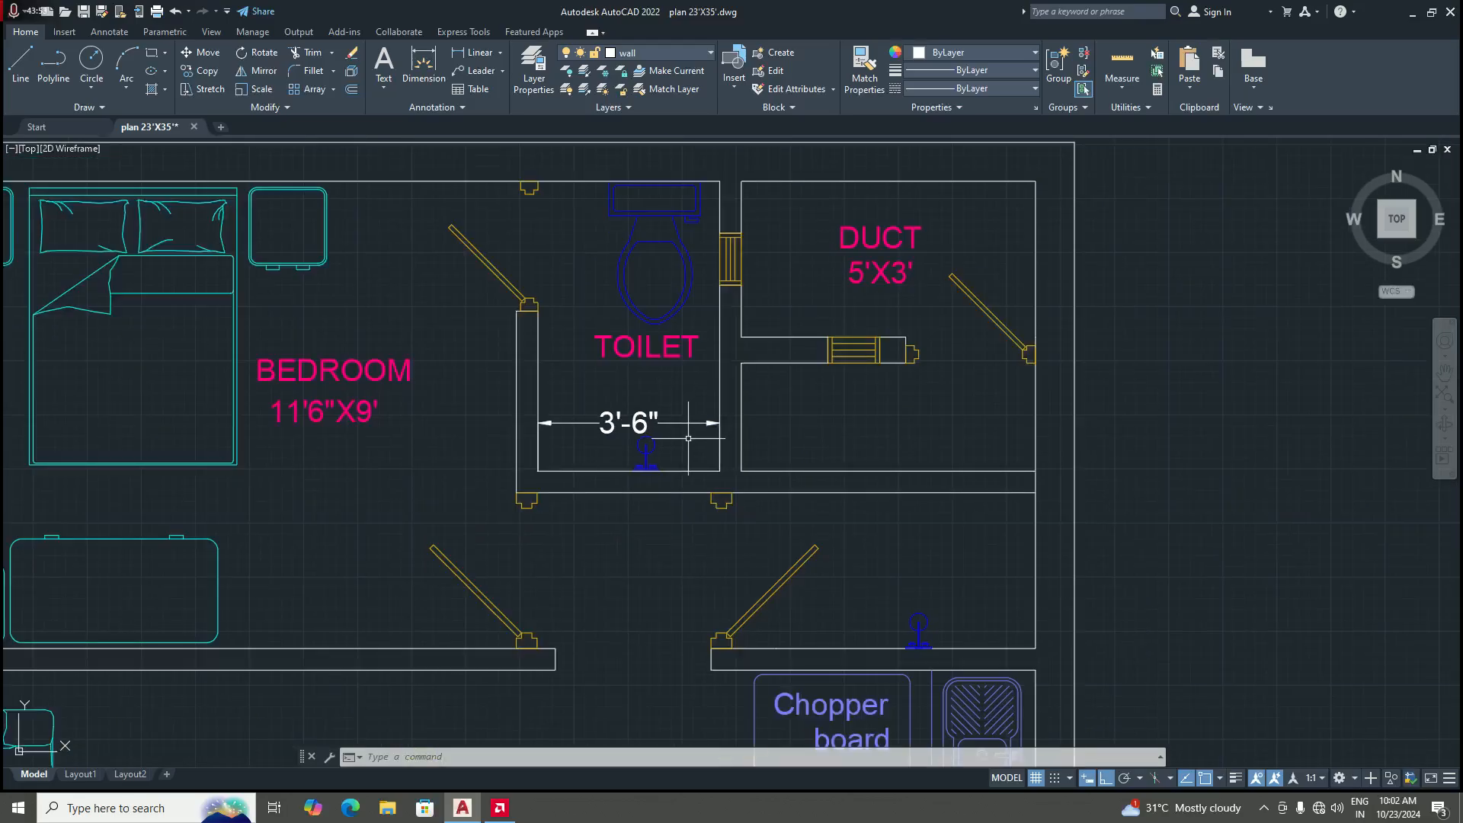
Step: Delete the linear dimension across the toilet's inner width
{"action": "scroll", "coordinate": [688, 438], "scroll_direction": "up", "scroll_amount": 2}
{"action": "left_click", "coordinate": [685, 415]}
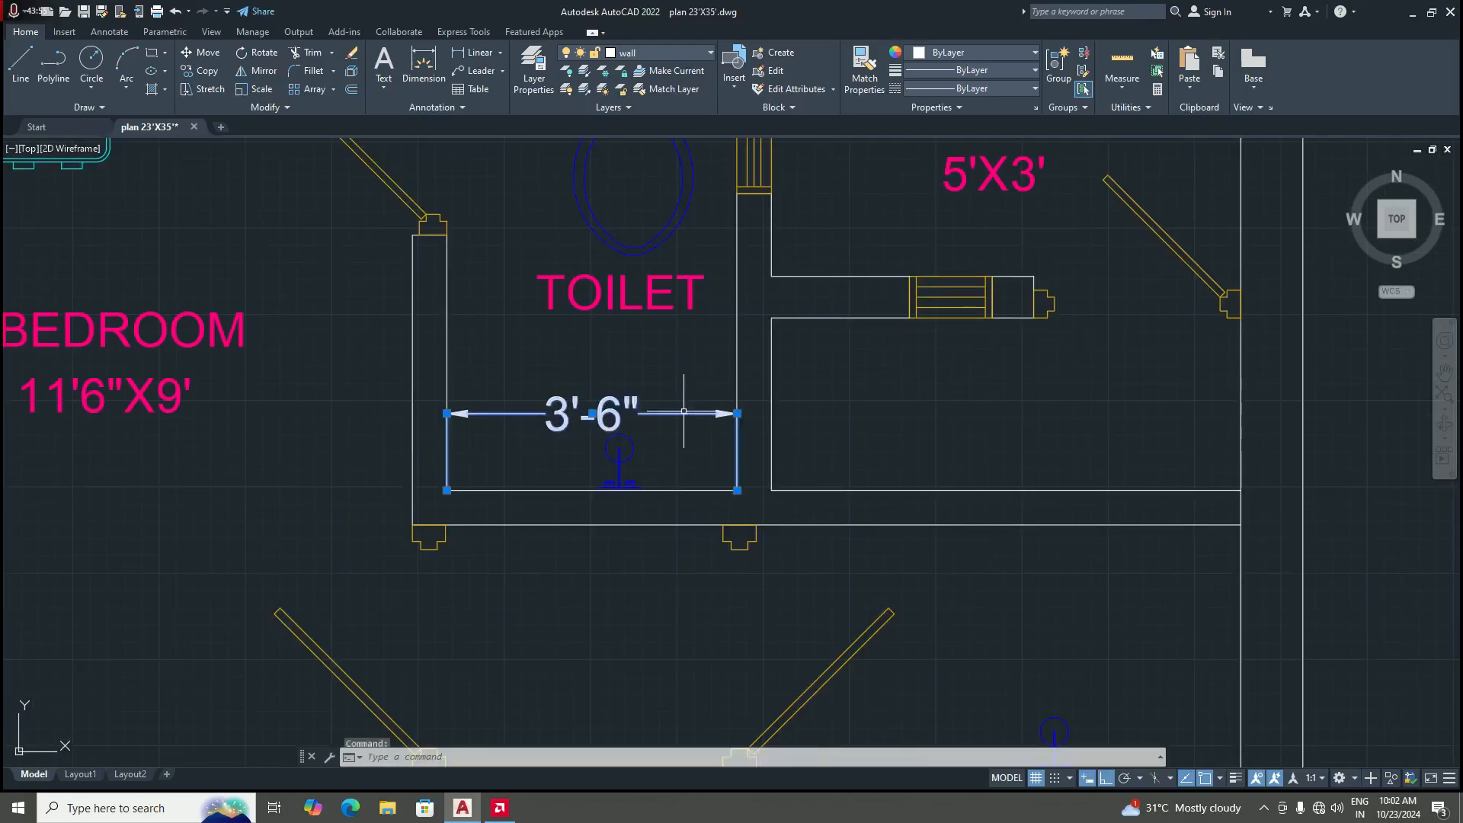
{"action": "key", "text": "Delete"}
{"action": "scroll", "coordinate": [684, 389], "scroll_direction": "down", "scroll_amount": 3}
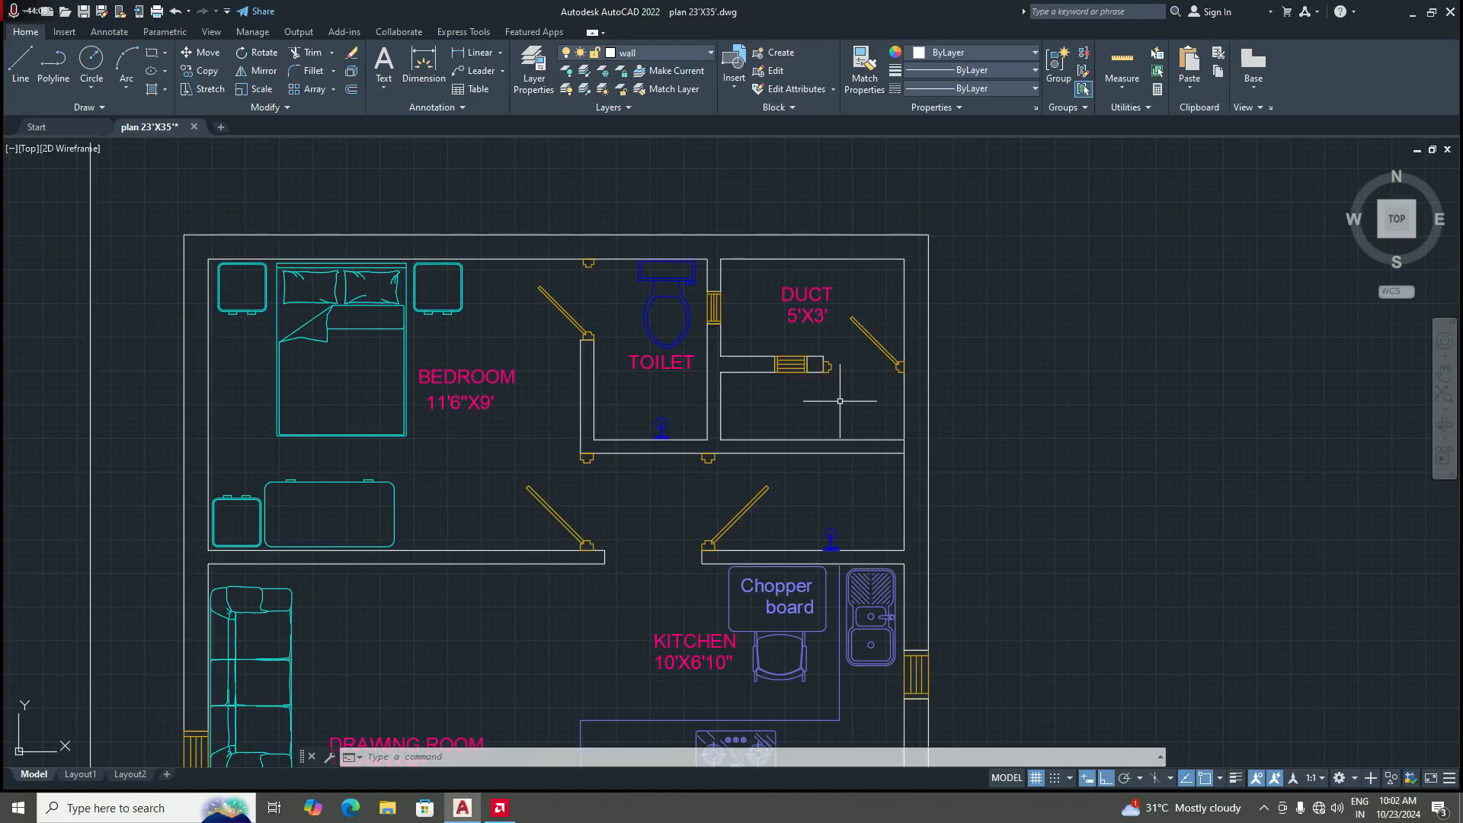
Step: Examine the toilet, the duct with its ventilators and door, and the narrow space directly below the duct
{"action": "scroll", "coordinate": [699, 363], "scroll_direction": "up", "scroll_amount": 2}
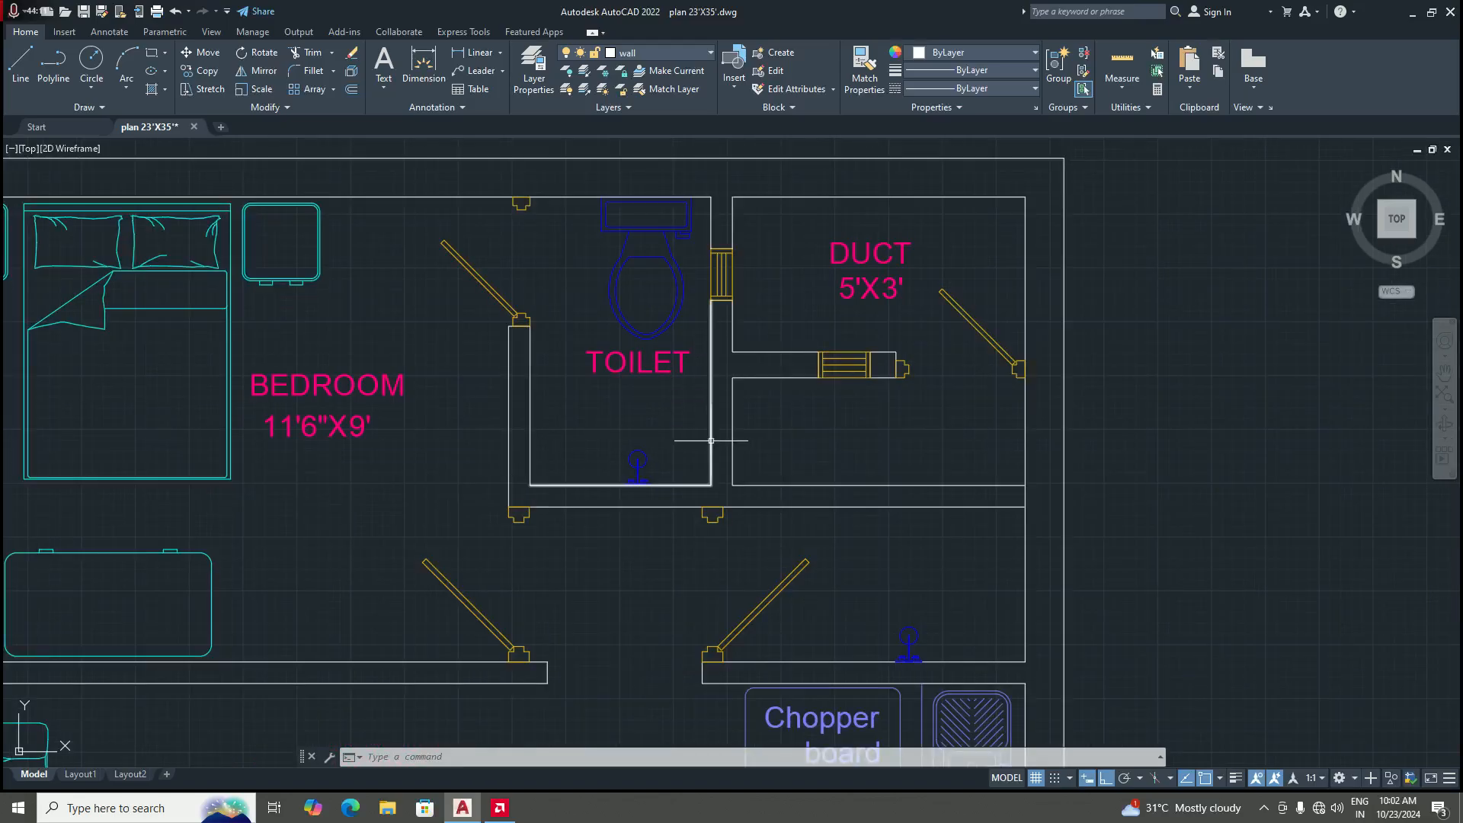
{"action": "scroll", "coordinate": [623, 404], "scroll_direction": "down", "scroll_amount": 2}
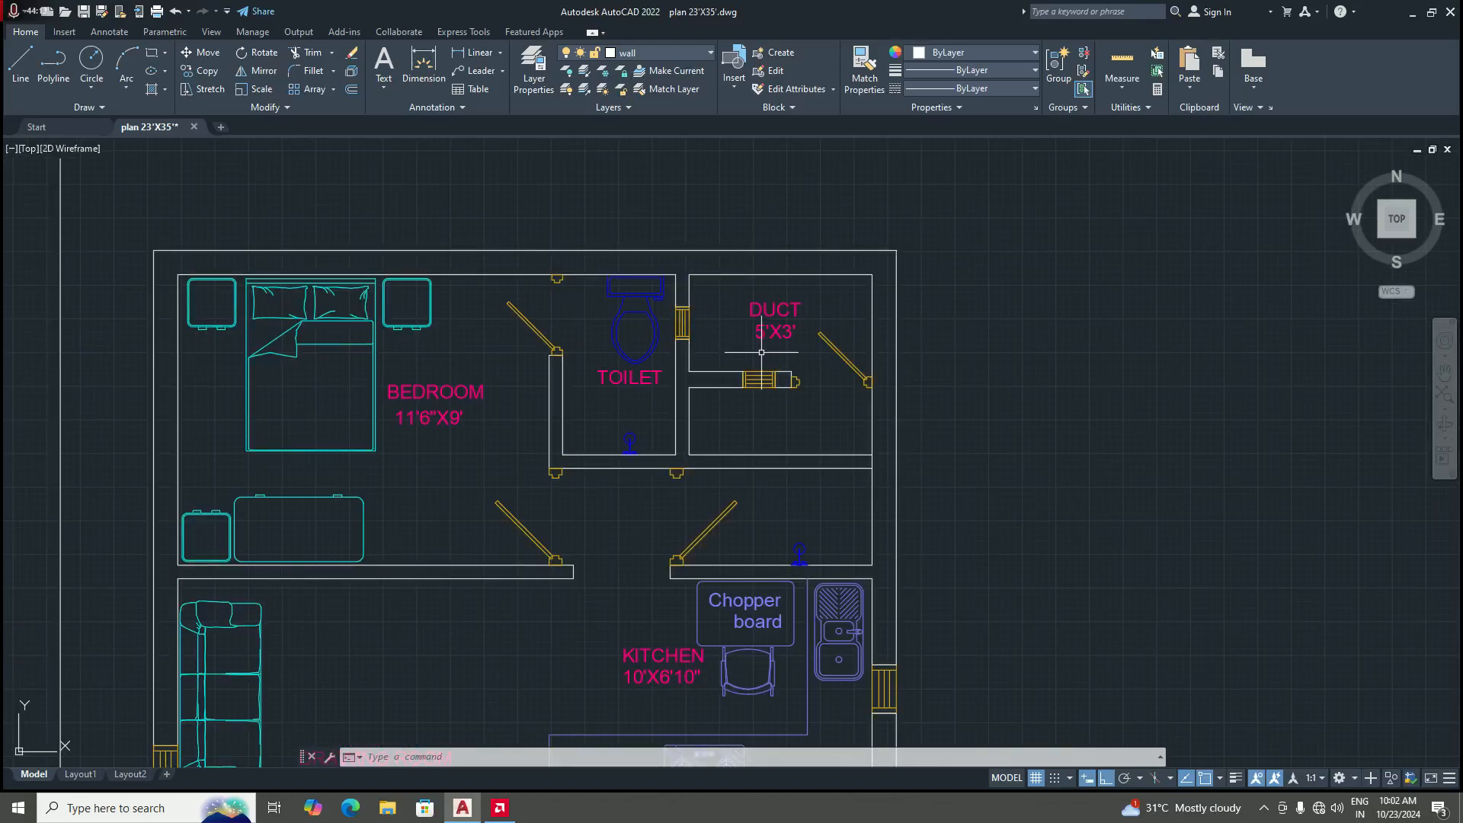
{"action": "scroll", "coordinate": [762, 426], "scroll_direction": "up", "scroll_amount": 1}
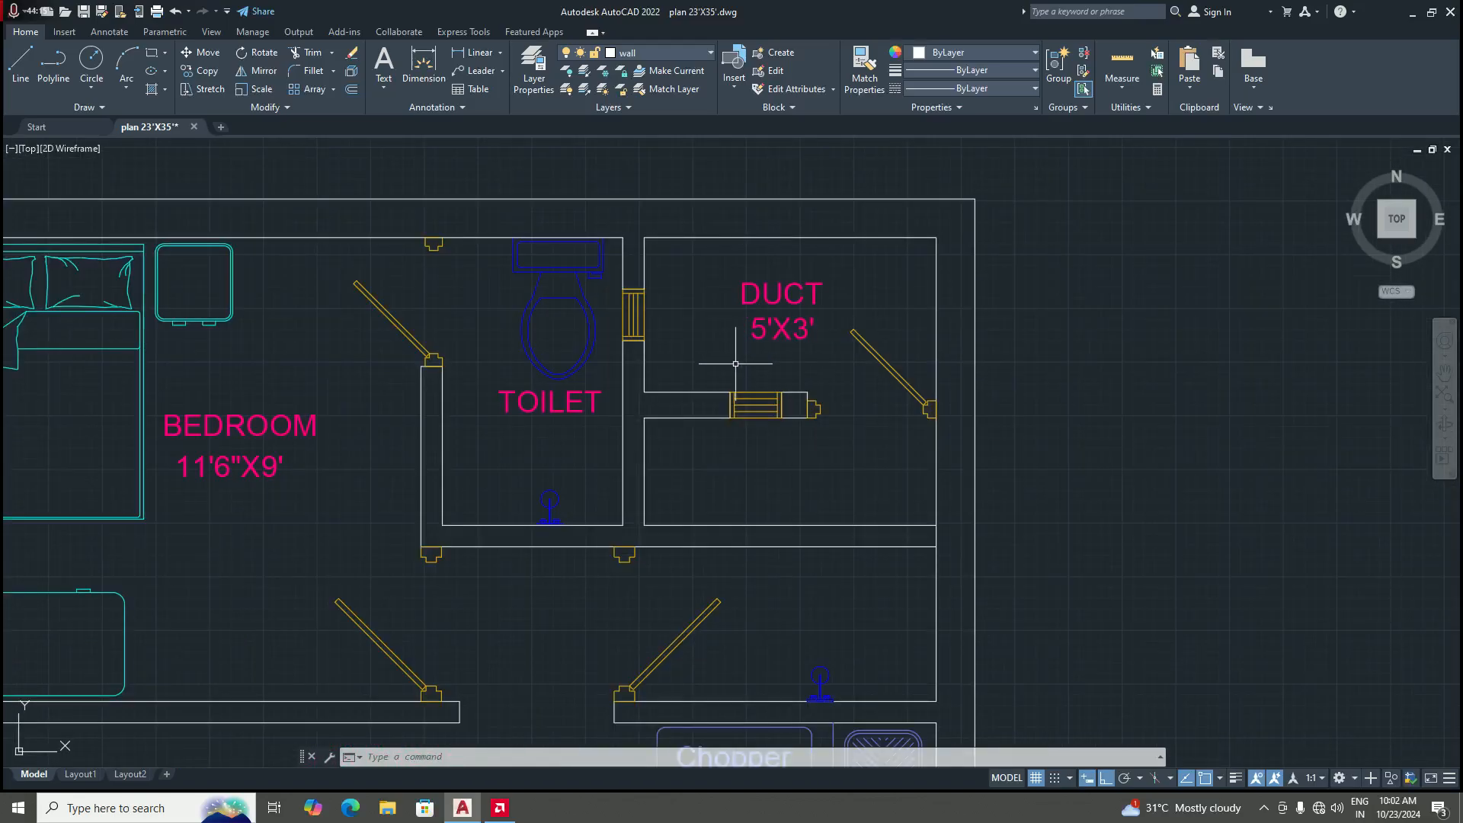
{"action": "scroll", "coordinate": [655, 417], "scroll_direction": "down", "scroll_amount": 5}
{"action": "scroll", "coordinate": [693, 428], "scroll_direction": "up", "scroll_amount": 2}
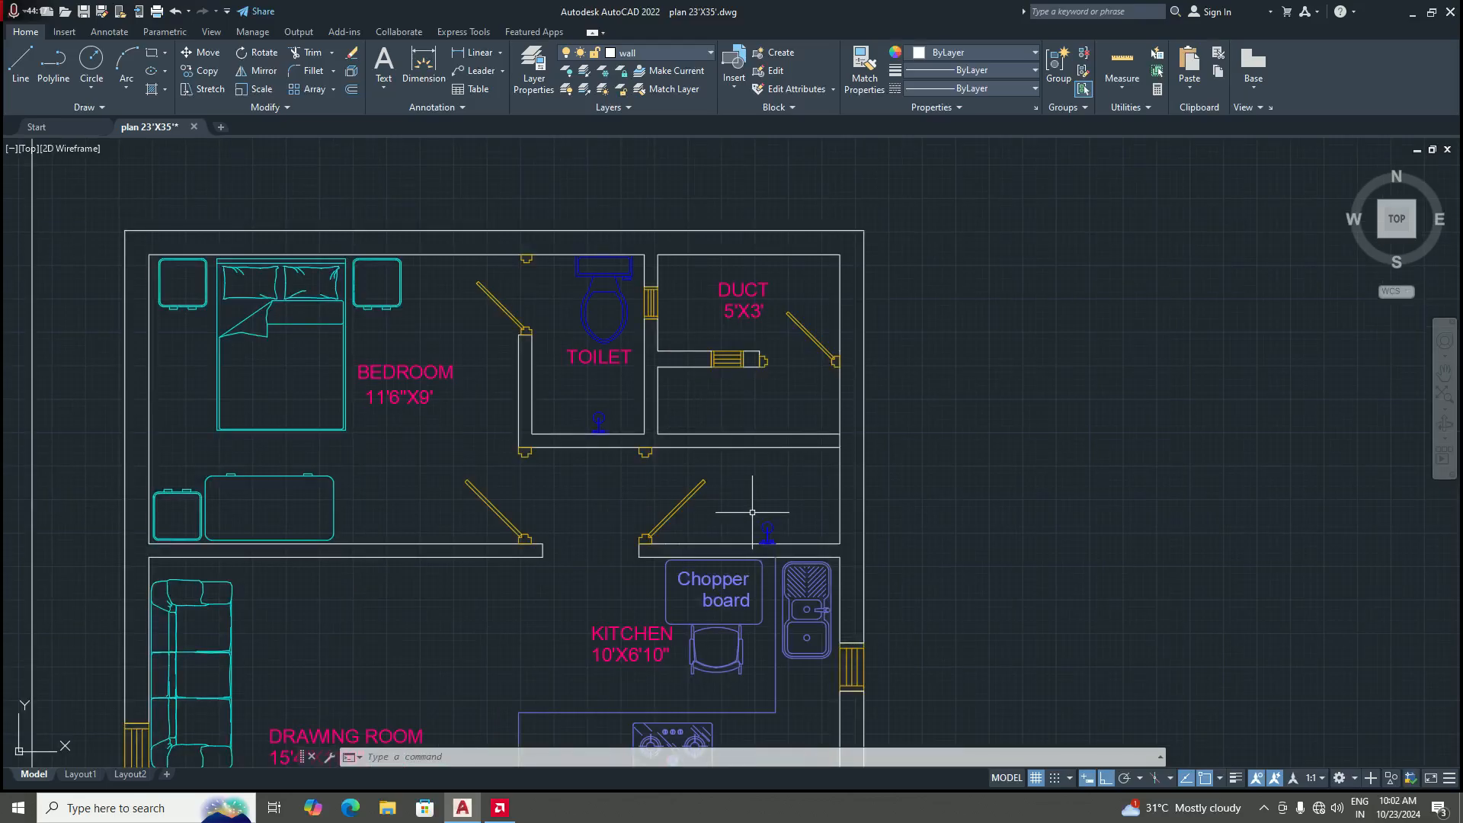
{"action": "scroll", "coordinate": [758, 484], "scroll_direction": "down", "scroll_amount": 4}
{"action": "scroll", "coordinate": [752, 486], "scroll_direction": "up", "scroll_amount": 6}
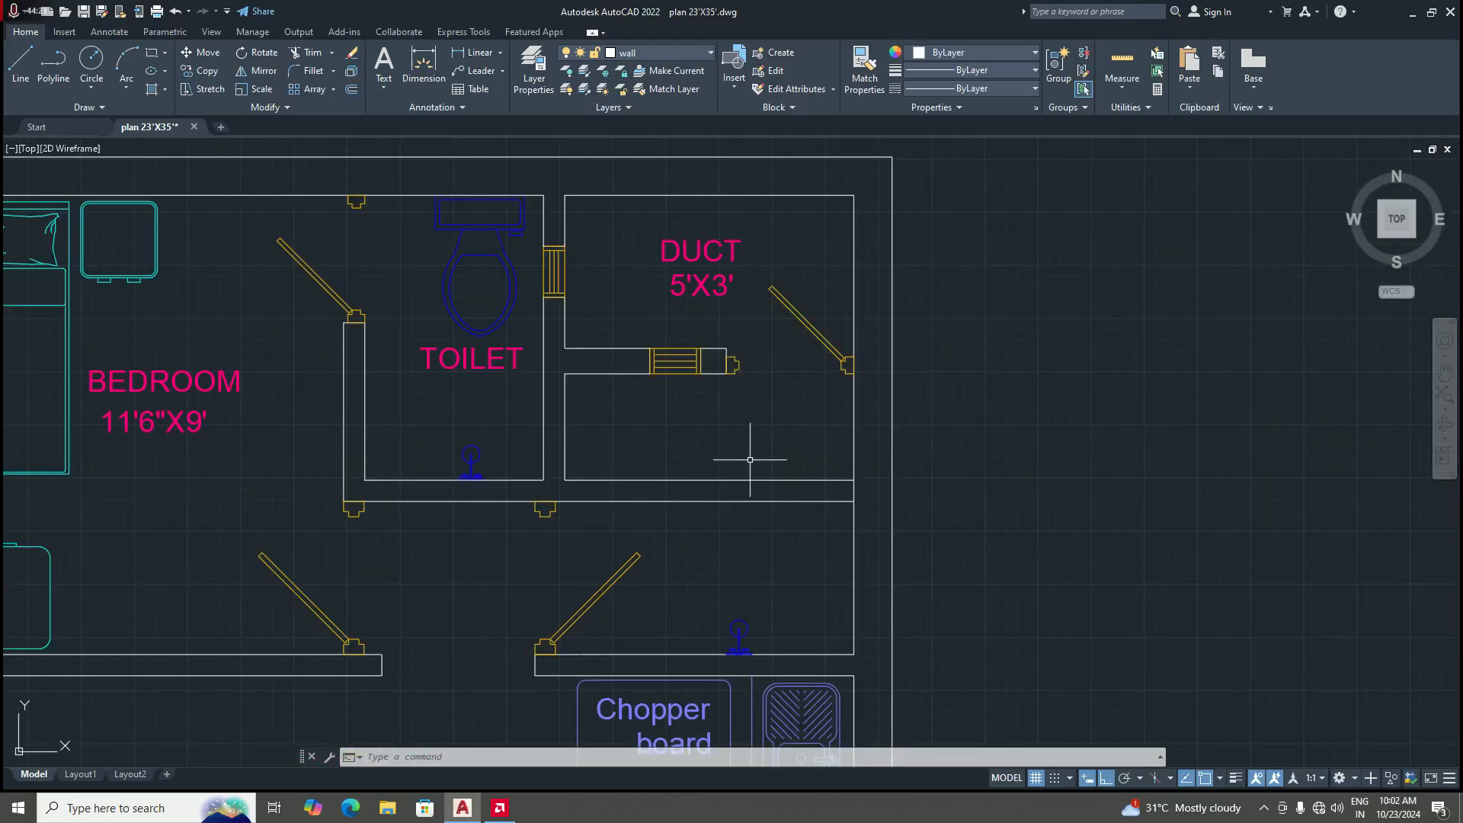
{"action": "scroll", "coordinate": [754, 488], "scroll_direction": "down", "scroll_amount": 3}
{"action": "scroll", "coordinate": [732, 557], "scroll_direction": "up", "scroll_amount": 3}
{"action": "scroll", "coordinate": [743, 533], "scroll_direction": "down", "scroll_amount": 5}
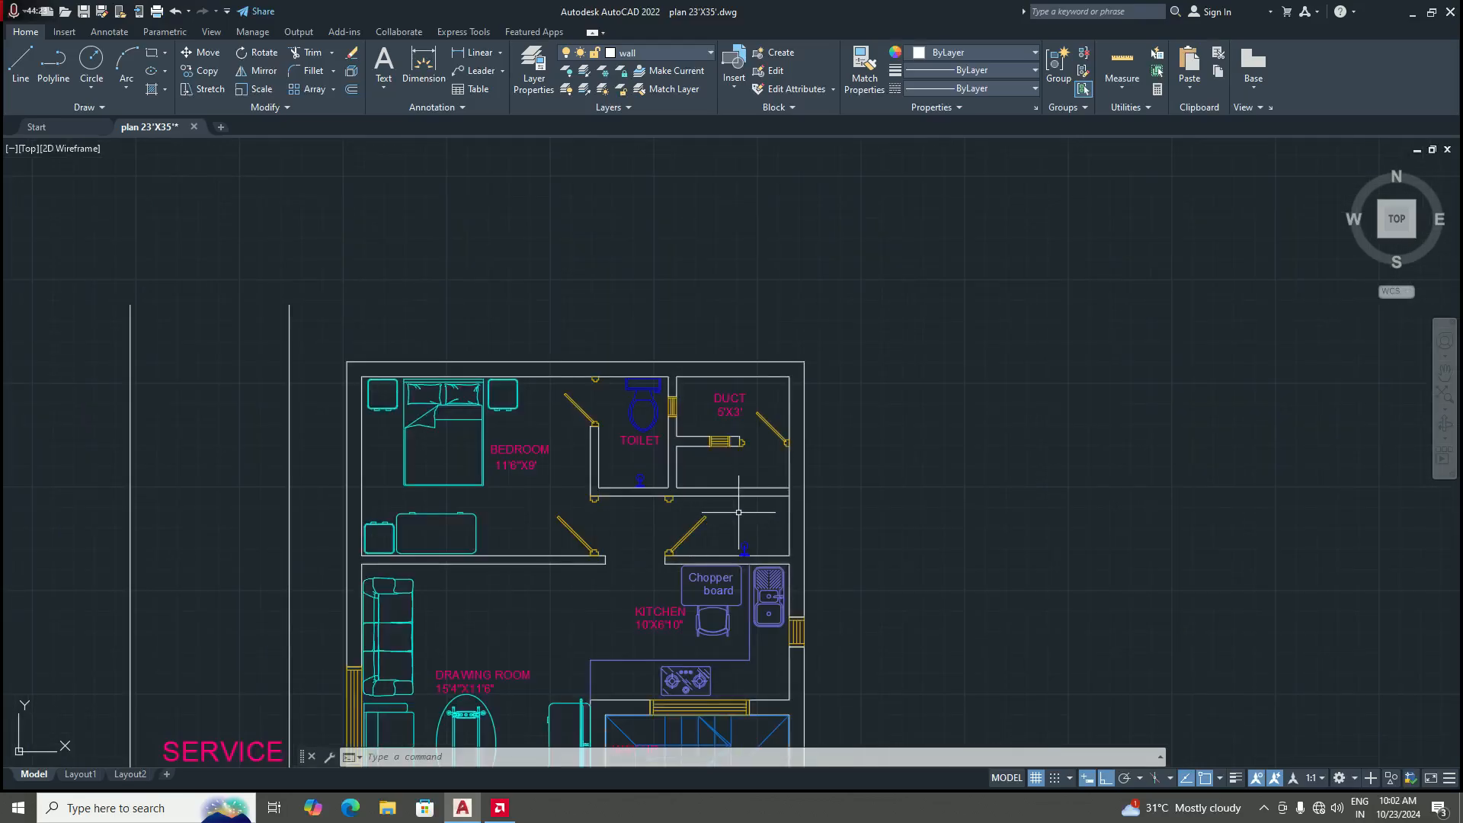
{"action": "scroll", "coordinate": [738, 521], "scroll_direction": "up", "scroll_amount": 5}
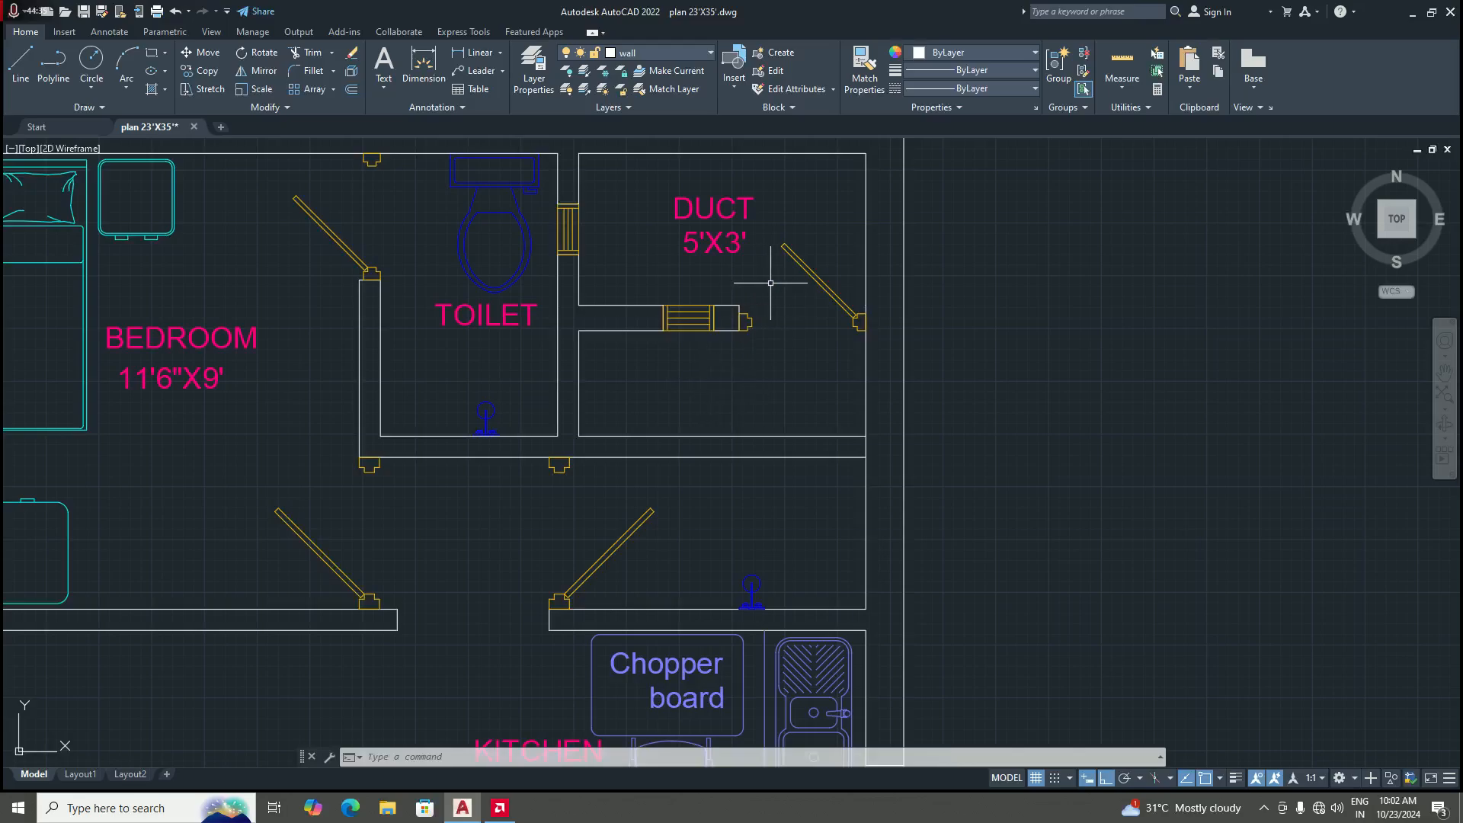
{"action": "scroll", "coordinate": [690, 397], "scroll_direction": "down", "scroll_amount": 2}
{"action": "scroll", "coordinate": [751, 312], "scroll_direction": "up", "scroll_amount": 2}
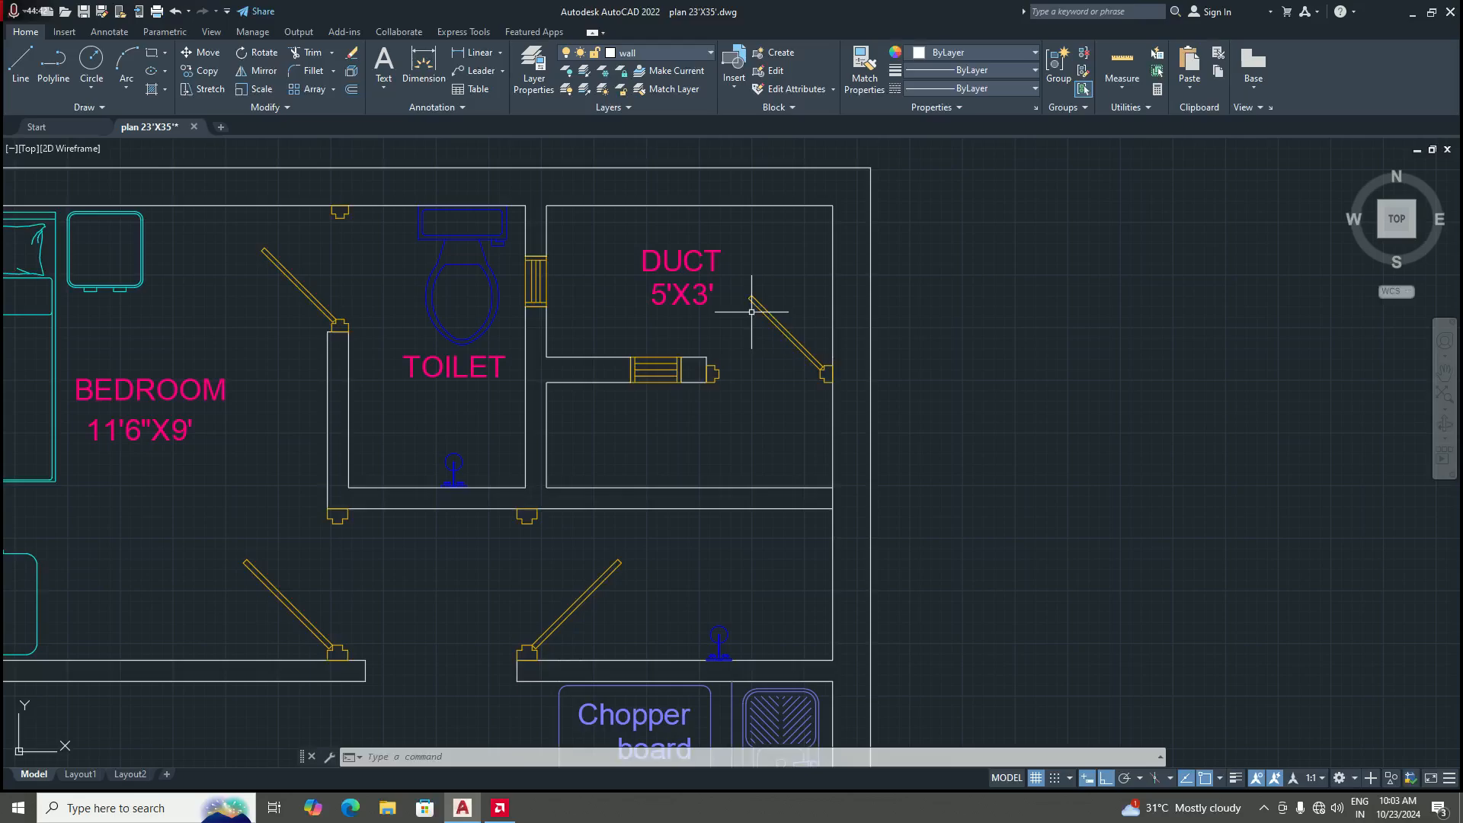
{"action": "scroll", "coordinate": [644, 326], "scroll_direction": "down", "scroll_amount": 2}
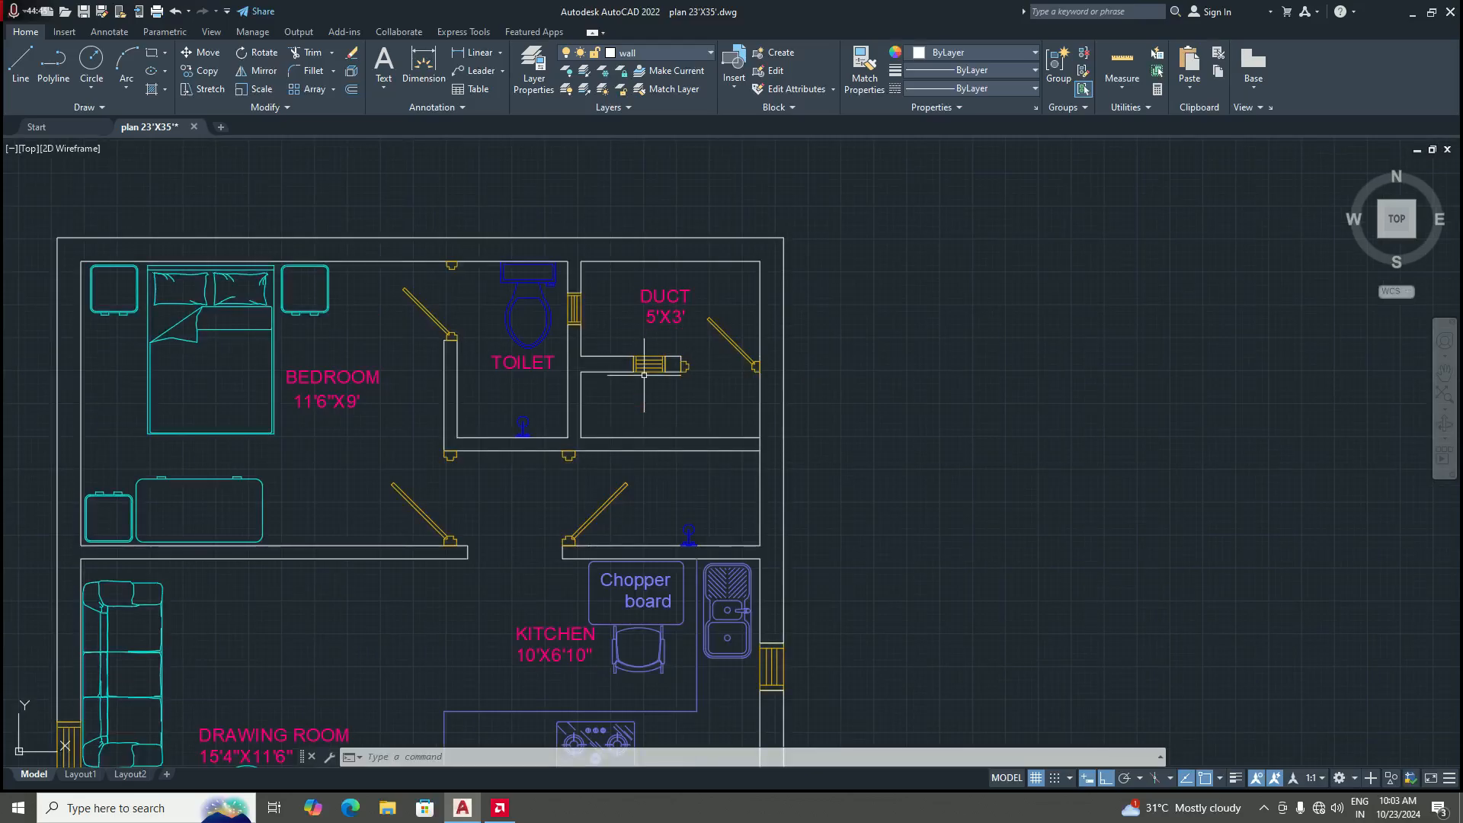
{"action": "scroll", "coordinate": [644, 375], "scroll_direction": "up", "scroll_amount": 2}
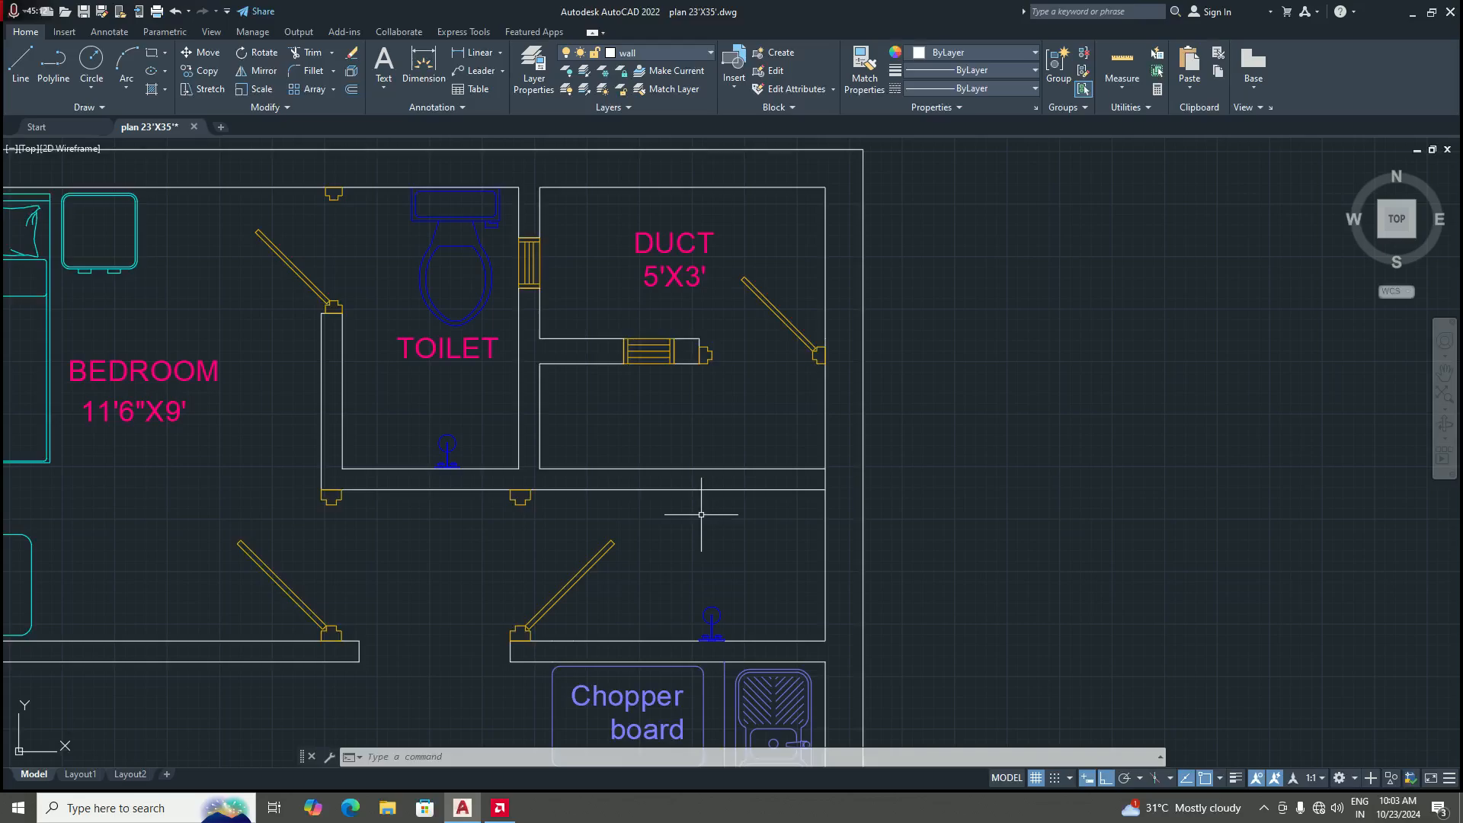
{"action": "scroll", "coordinate": [701, 515], "scroll_direction": "down", "scroll_amount": 3}
{"action": "scroll", "coordinate": [686, 496], "scroll_direction": "up", "scroll_amount": 3}
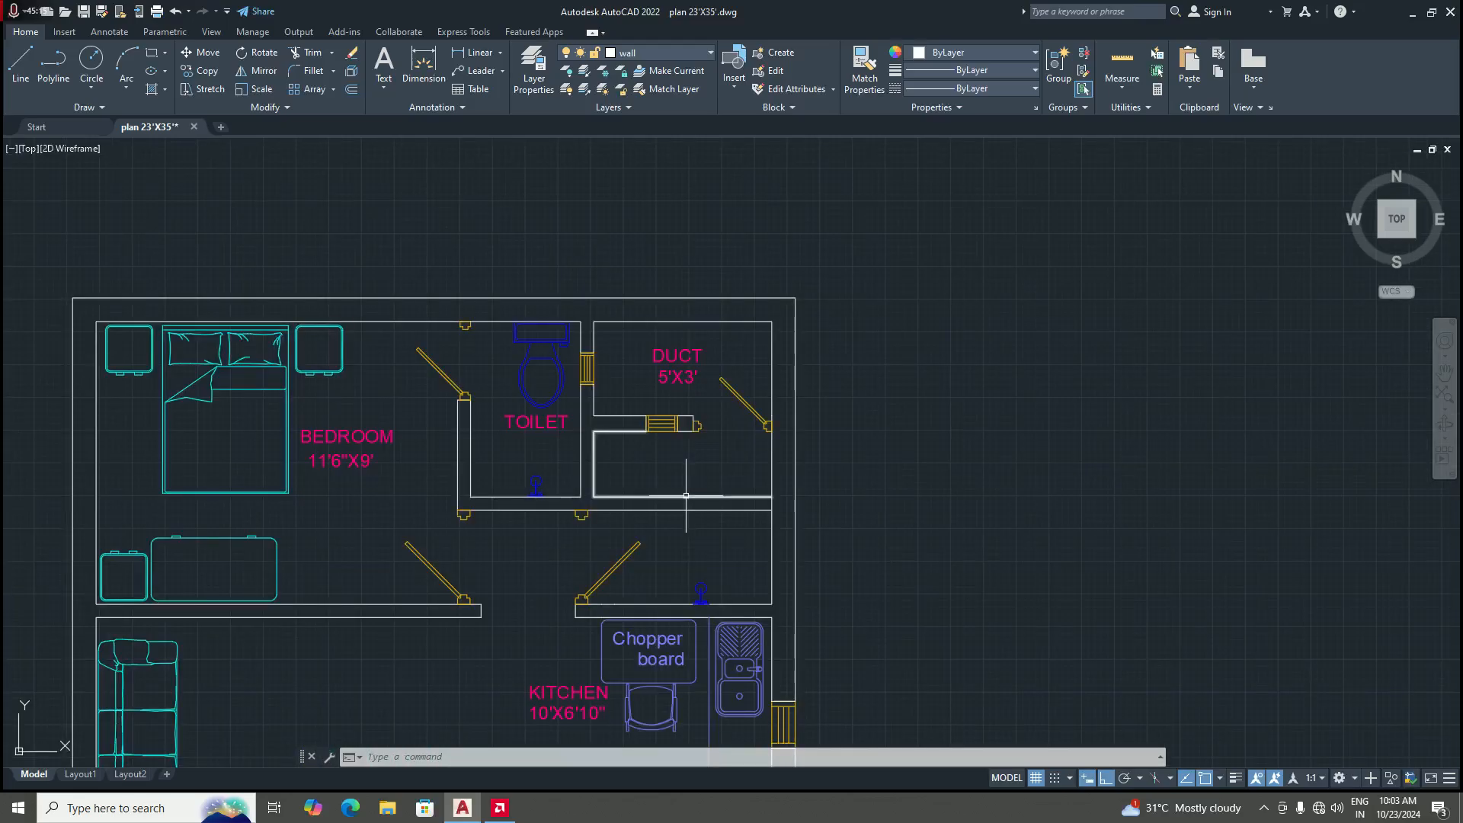
Step: Measure the inner depth of the space below the duct along the toilet wall with a linear dimension, and delete that dimension
{"action": "left_click", "coordinate": [477, 51]}
{"action": "scroll", "coordinate": [582, 487], "scroll_direction": "up", "scroll_amount": 2}
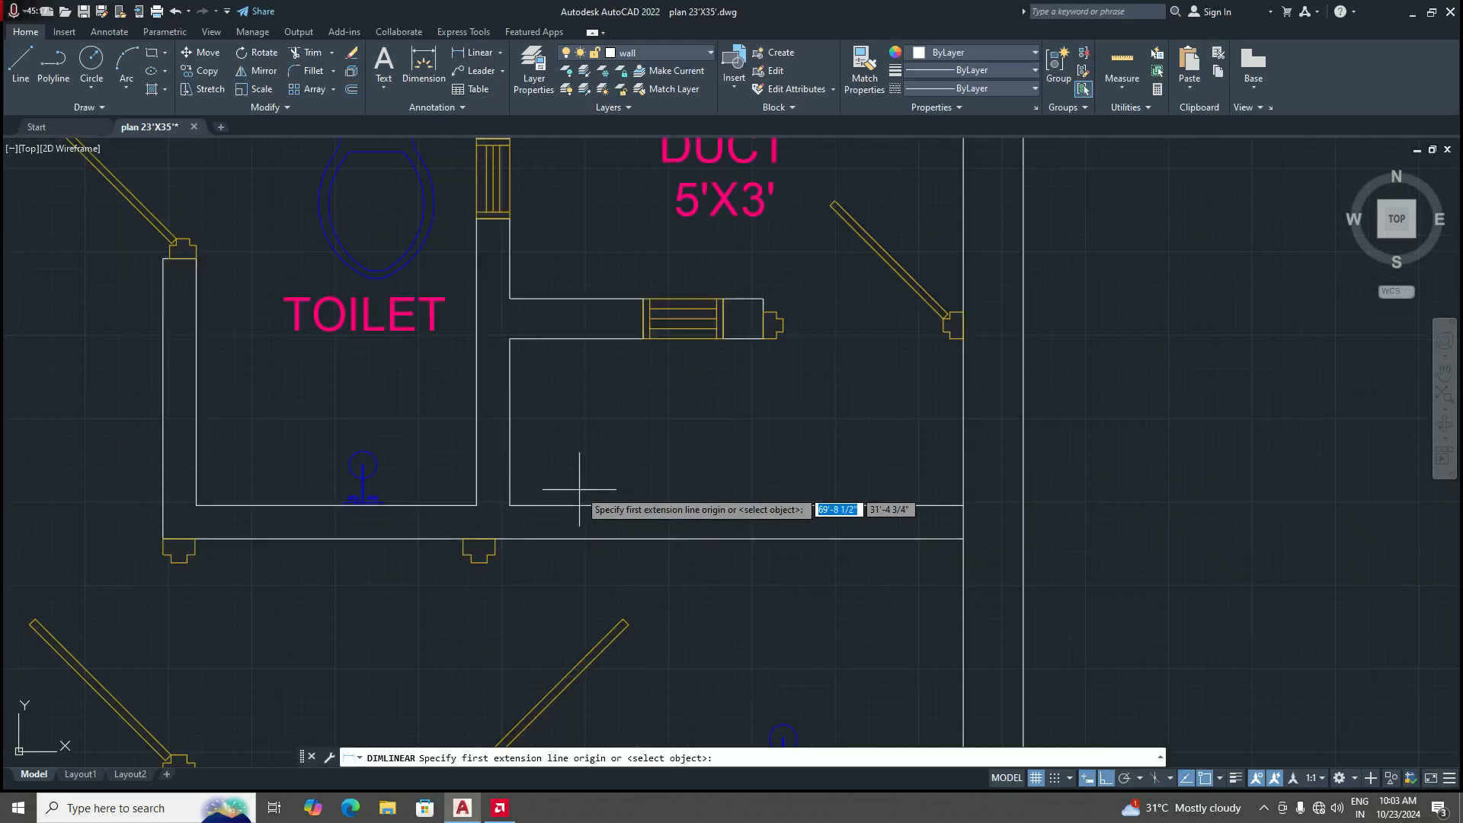
{"action": "left_click", "coordinate": [509, 339]}
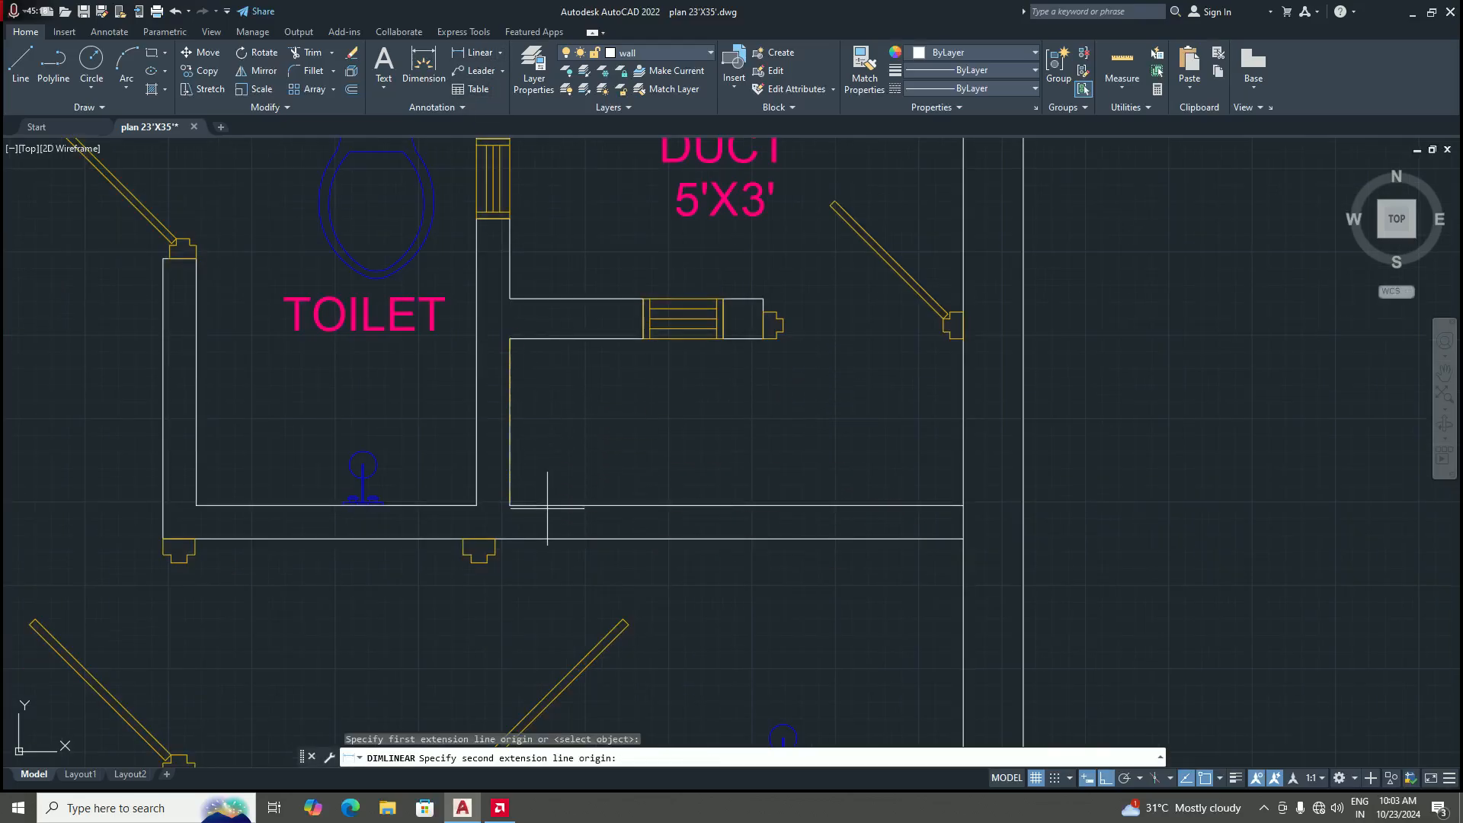
{"action": "left_click", "coordinate": [508, 505]}
{"action": "left_click", "coordinate": [610, 473]}
{"action": "scroll", "coordinate": [655, 457], "scroll_direction": "down", "scroll_amount": 3}
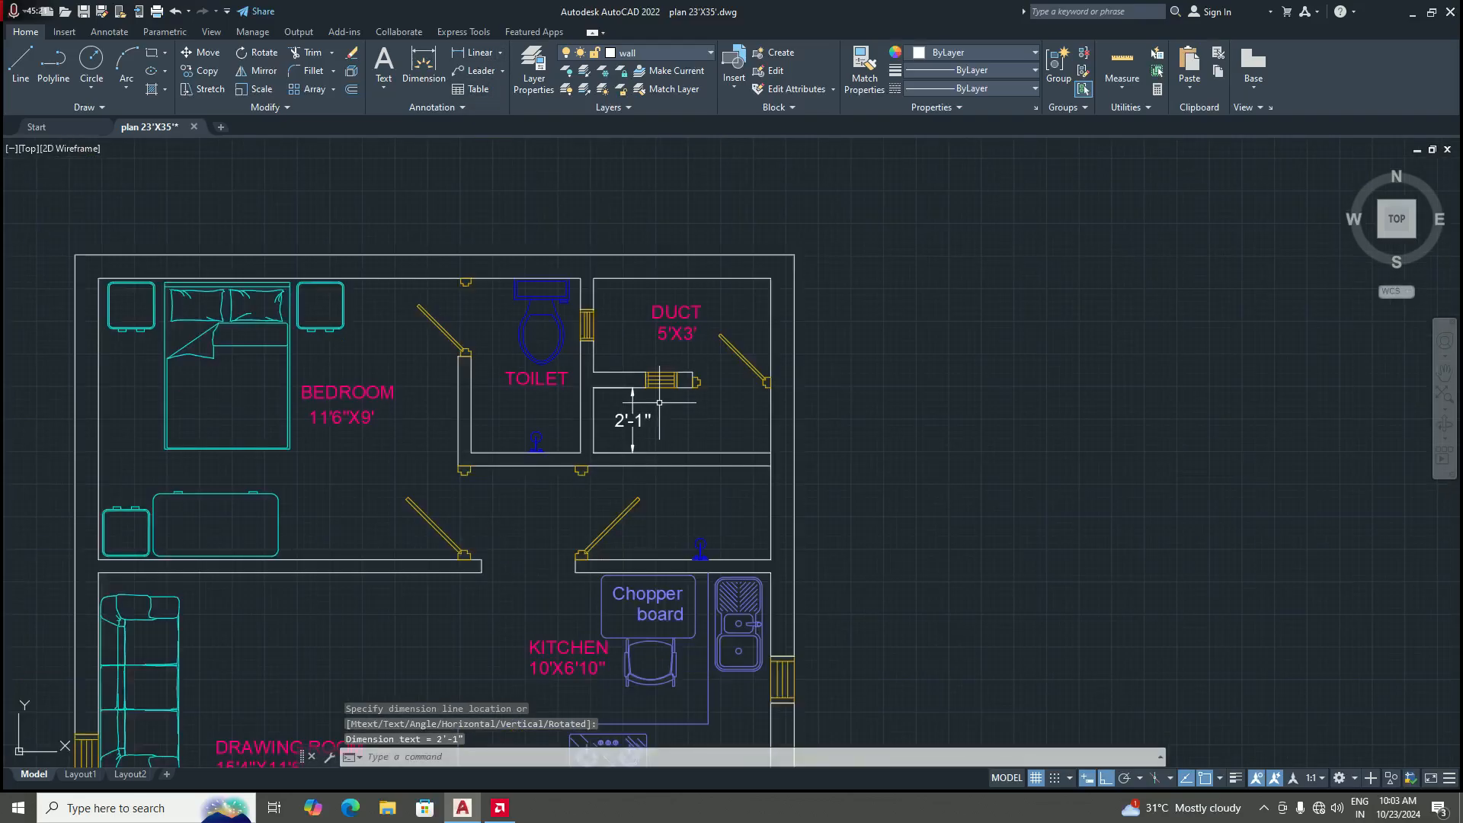
{"action": "scroll", "coordinate": [635, 410], "scroll_direction": "up", "scroll_amount": 3}
{"action": "scroll", "coordinate": [610, 450], "scroll_direction": "down", "scroll_amount": 3}
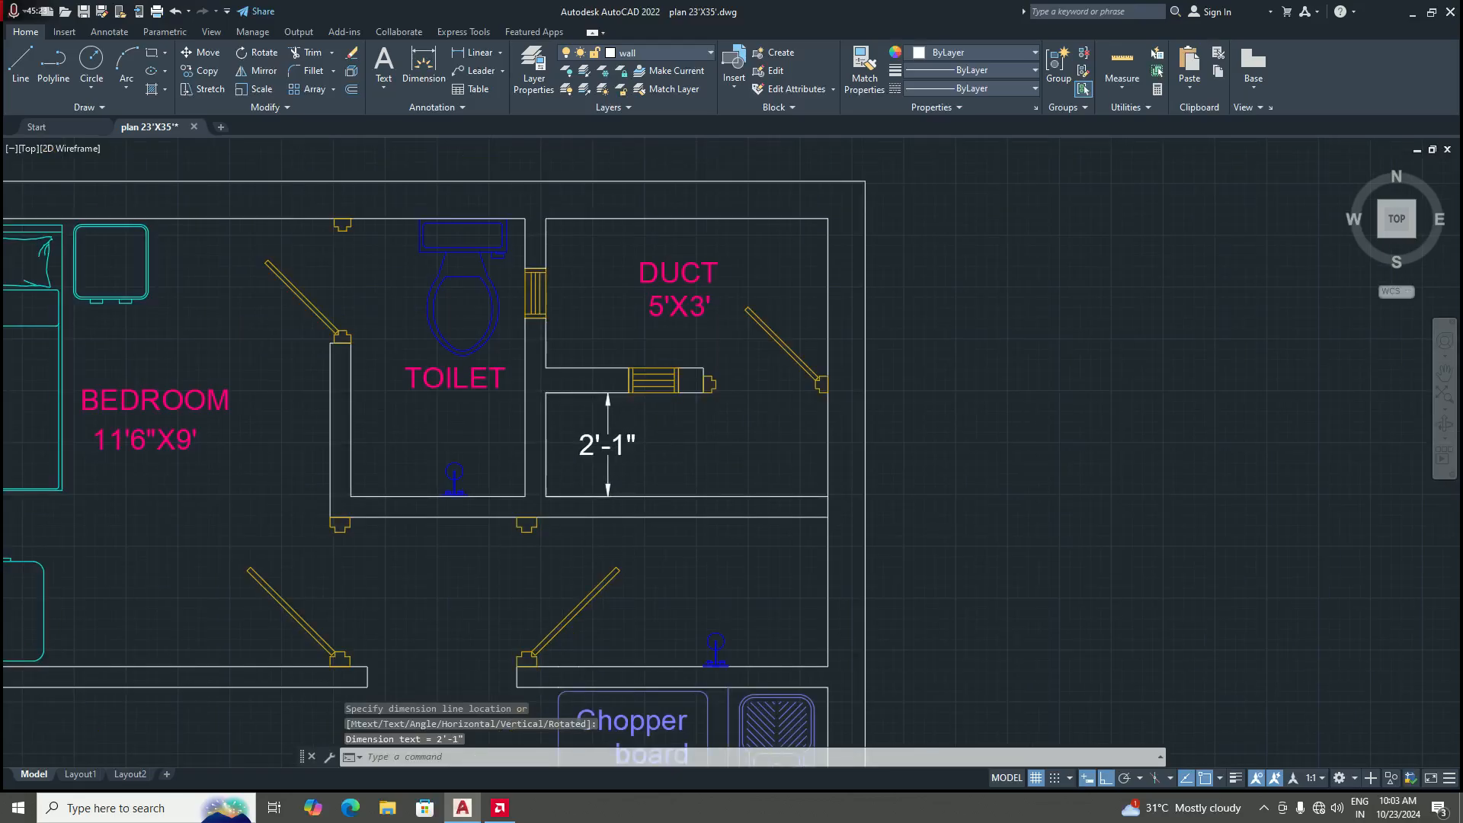
{"action": "scroll", "coordinate": [613, 445], "scroll_direction": "up", "scroll_amount": 3}
{"action": "left_click", "coordinate": [613, 446]}
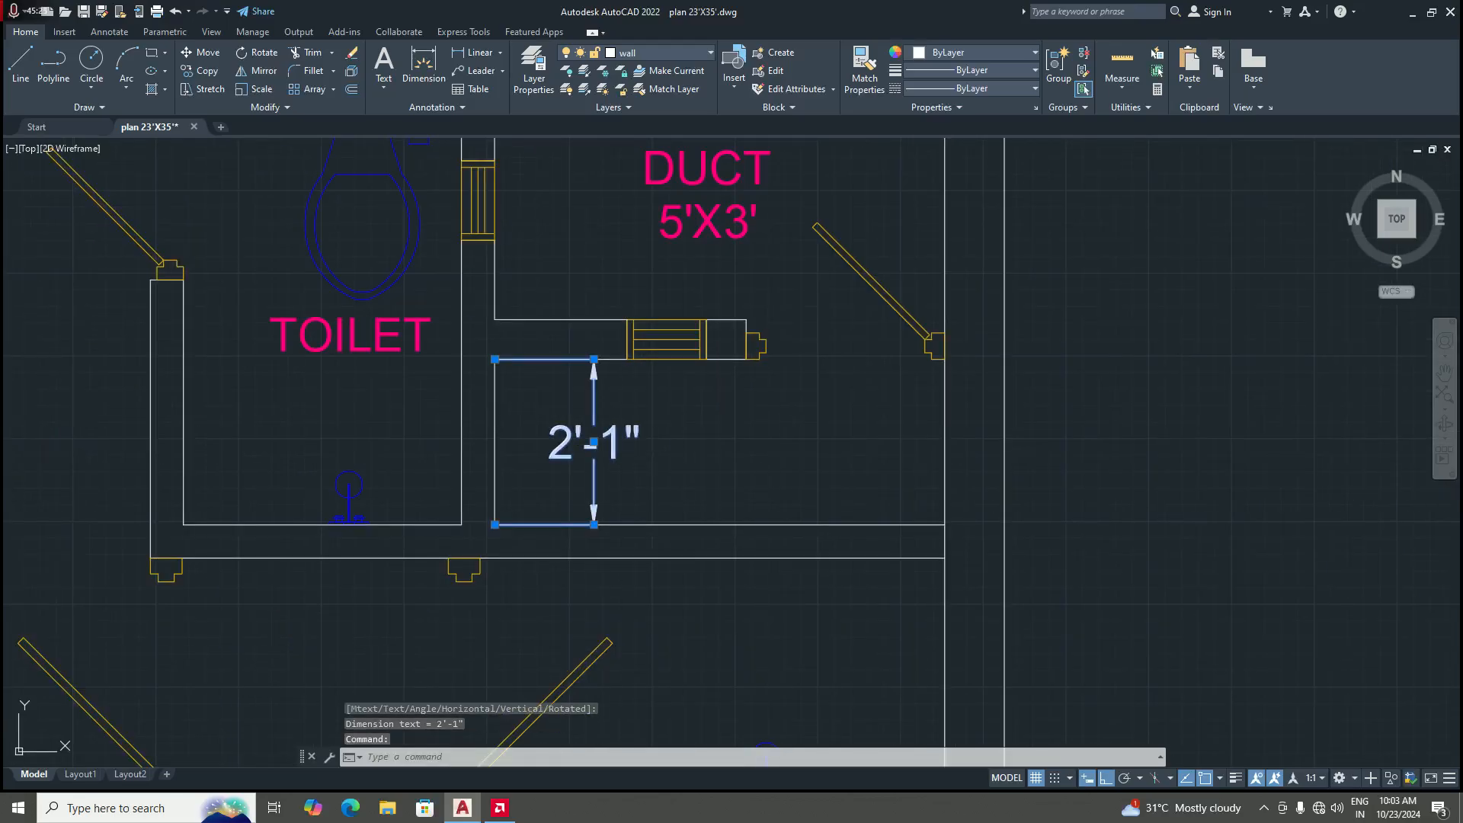
{"action": "key", "text": "Delete"}
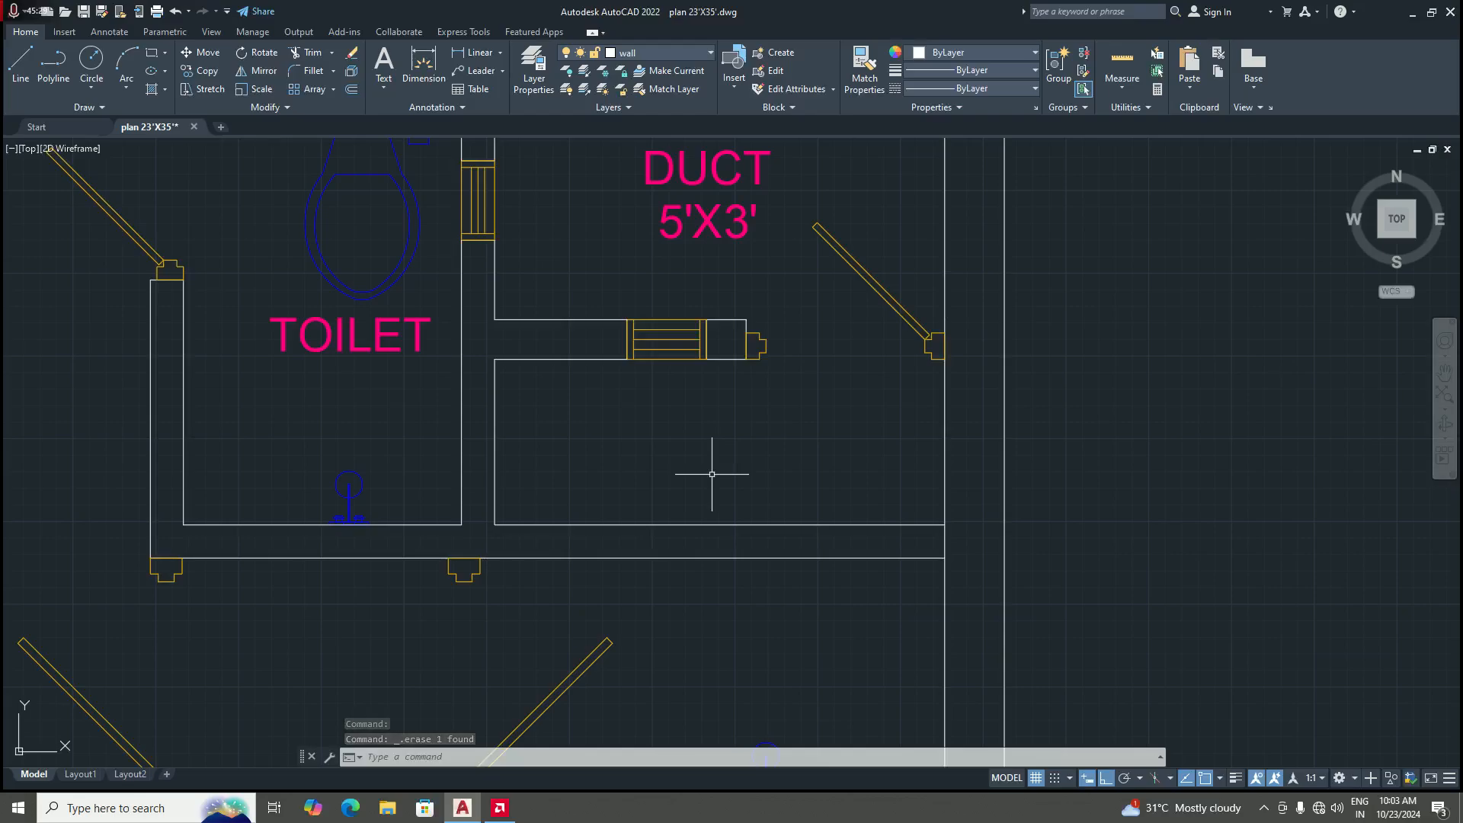
Step: Dimension the same space below the duct once more, from the ventilator wall down to the lower wall, and remove the dimension again
{"action": "scroll", "coordinate": [712, 474], "scroll_direction": "down", "scroll_amount": 5}
{"action": "scroll", "coordinate": [751, 461], "scroll_direction": "up", "scroll_amount": 3}
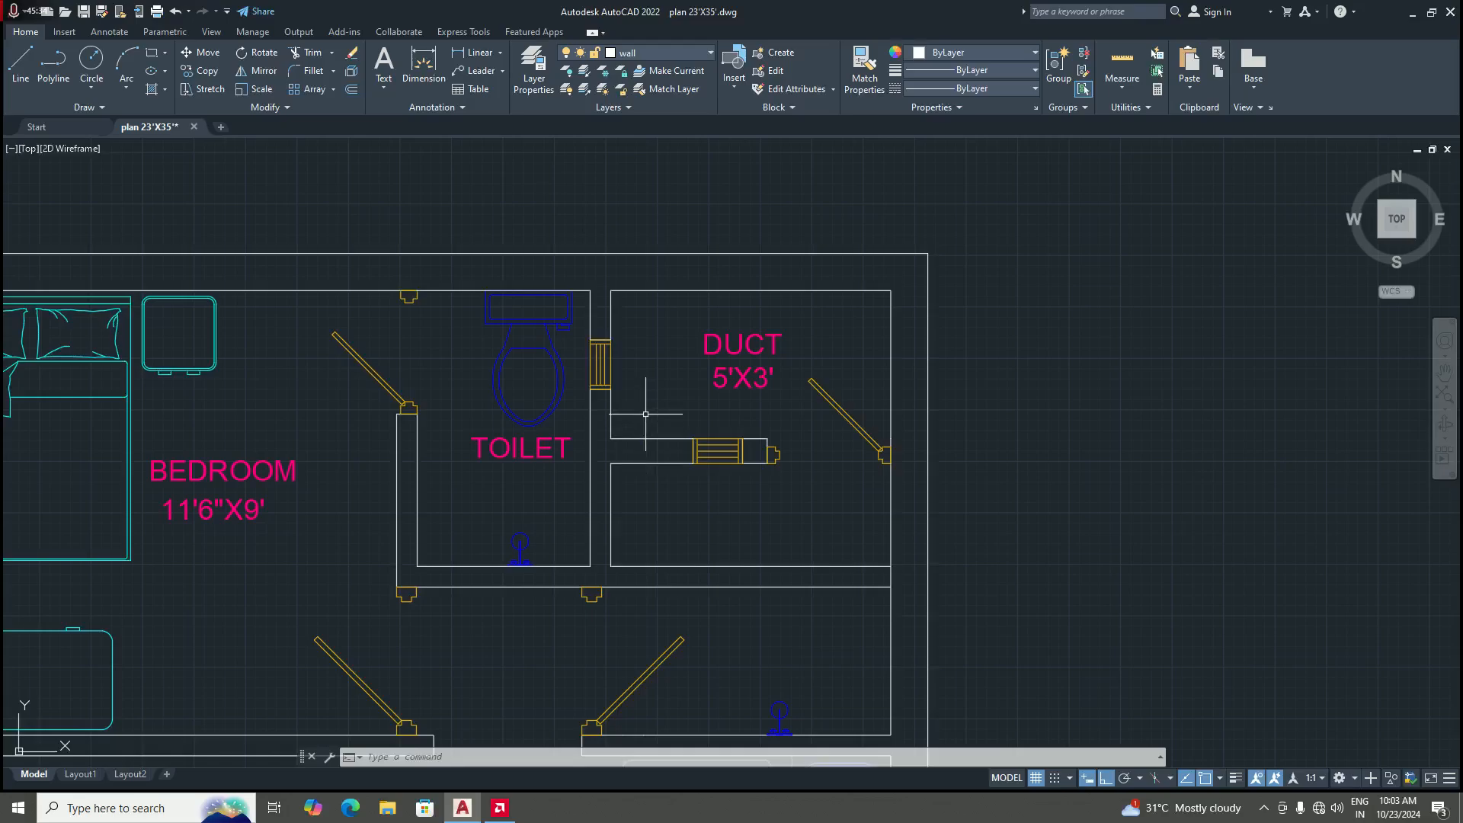
{"action": "scroll", "coordinate": [653, 506], "scroll_direction": "up", "scroll_amount": 2}
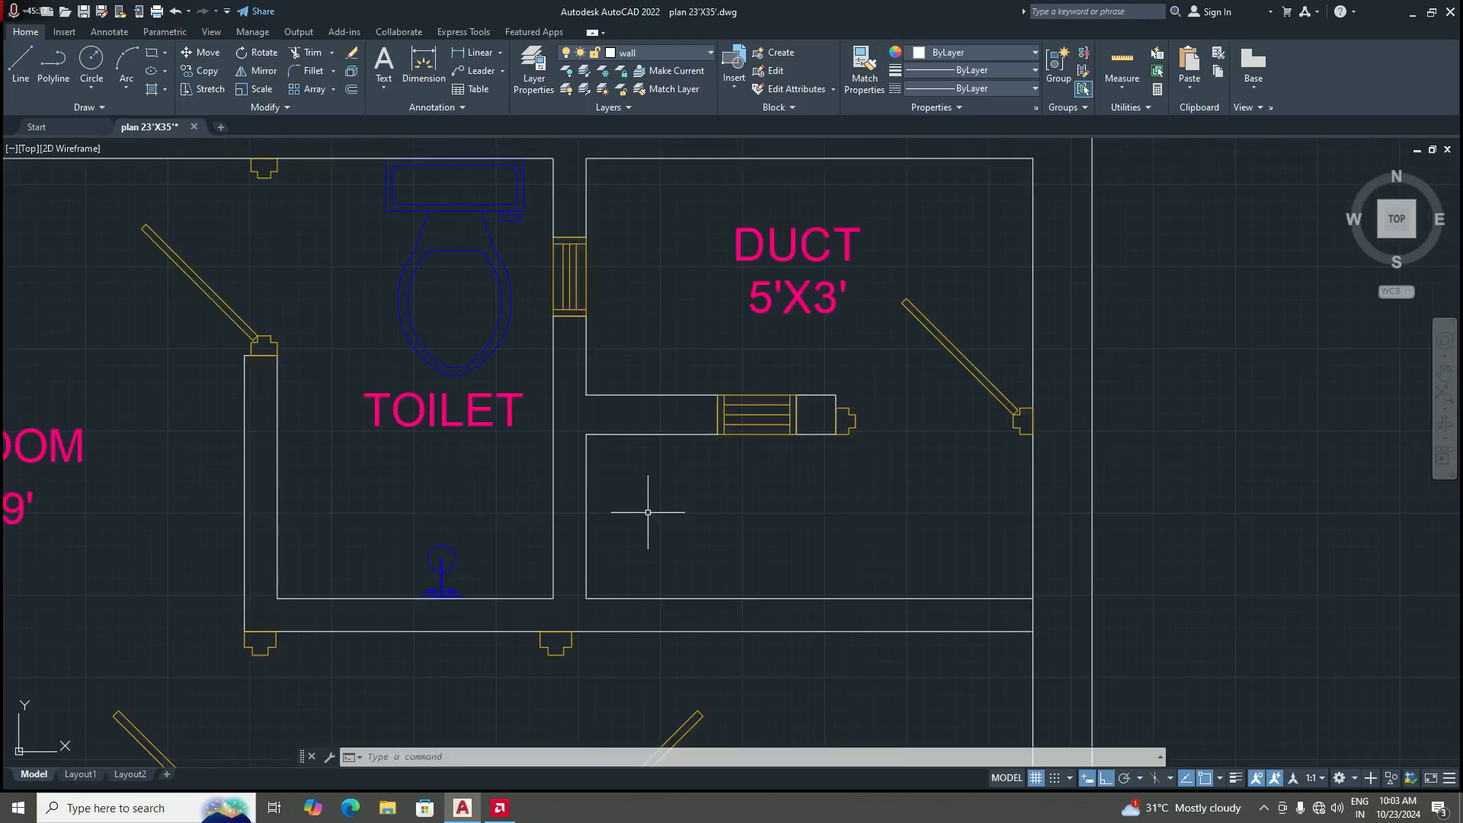
{"action": "left_click", "coordinate": [478, 53]}
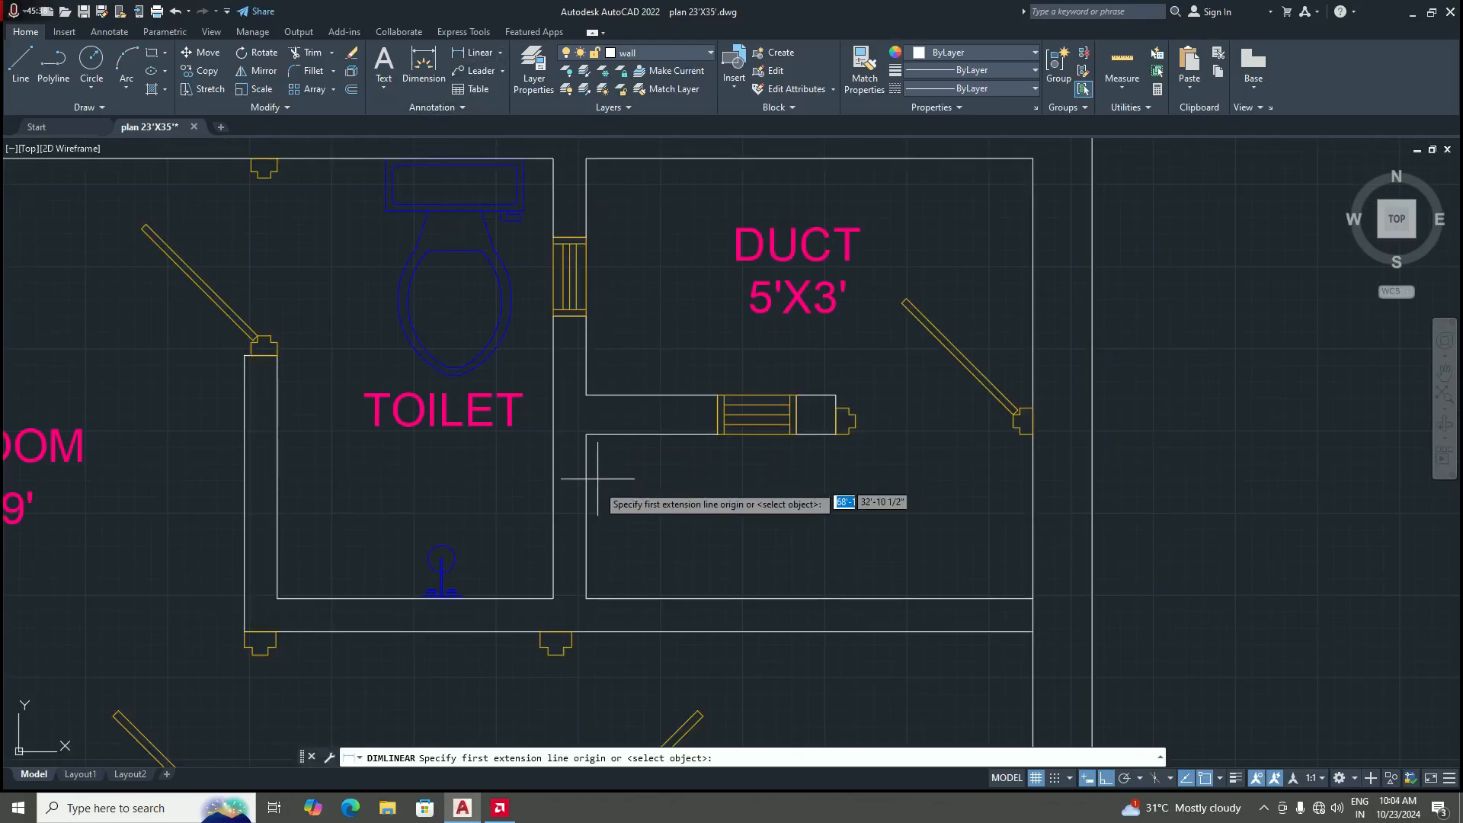
{"action": "left_click", "coordinate": [586, 435]}
{"action": "left_click", "coordinate": [587, 597]}
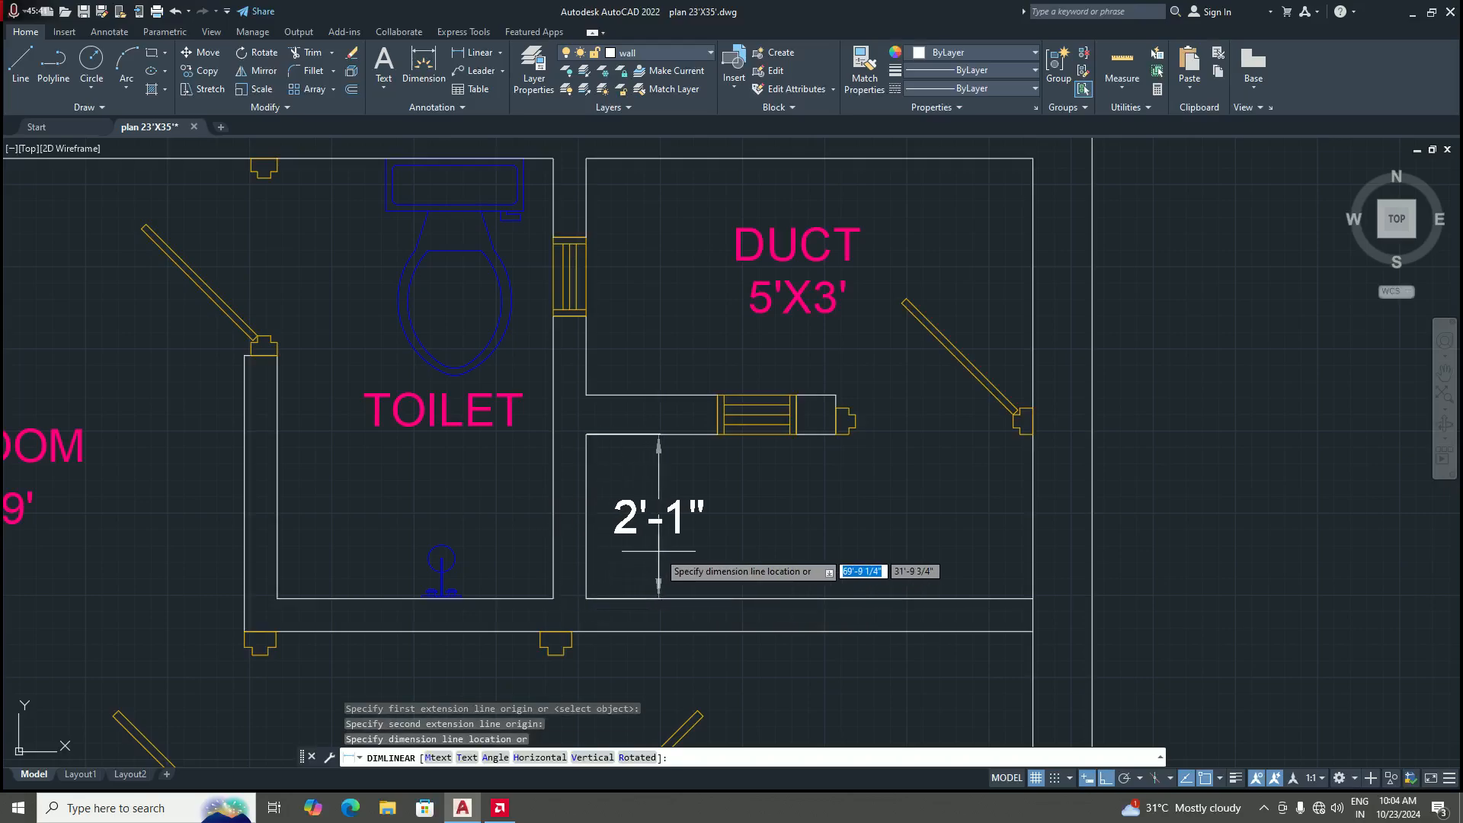
{"action": "scroll", "coordinate": [647, 498], "scroll_direction": "down", "scroll_amount": 2}
{"action": "scroll", "coordinate": [647, 498], "scroll_direction": "up", "scroll_amount": 2}
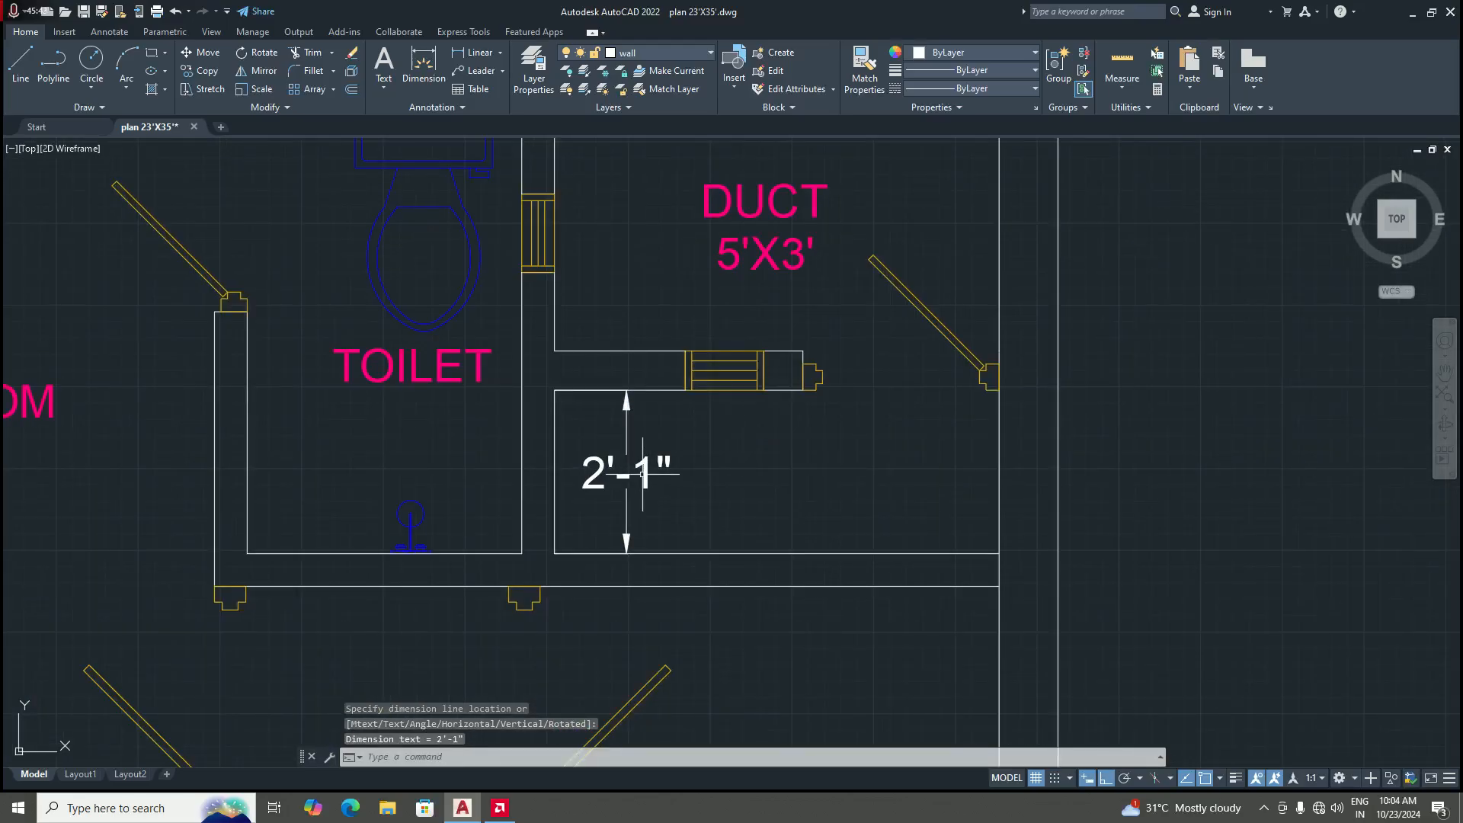
{"action": "left_click", "coordinate": [626, 495]}
{"action": "key", "text": "Delete"}
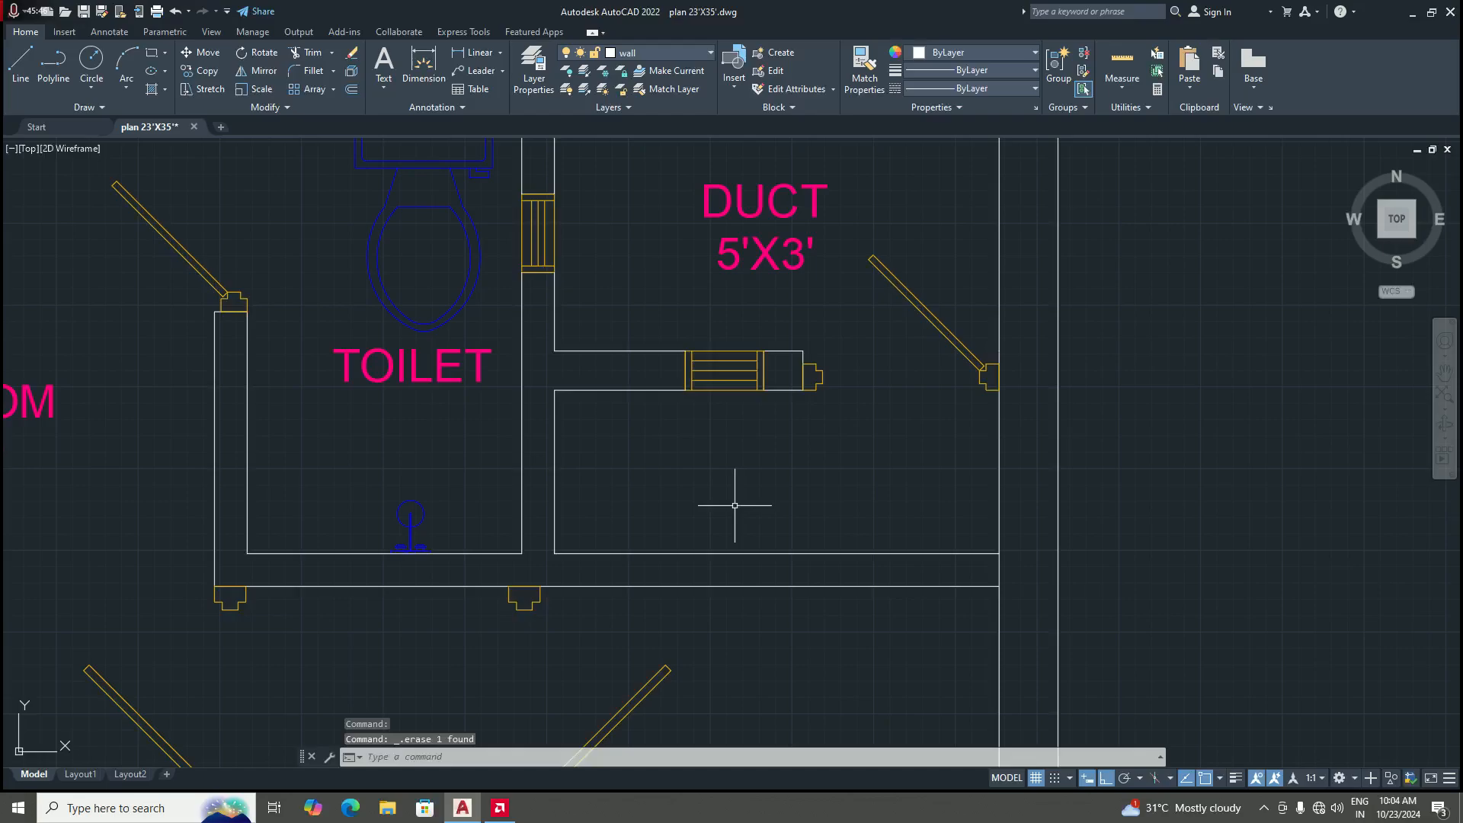
Step: Place a linear dimension across the duct's inner width between its two upper corners, just above the DUCT label
{"action": "scroll", "coordinate": [734, 505], "scroll_direction": "down", "scroll_amount": 3}
{"action": "scroll", "coordinate": [625, 518], "scroll_direction": "up", "scroll_amount": 2}
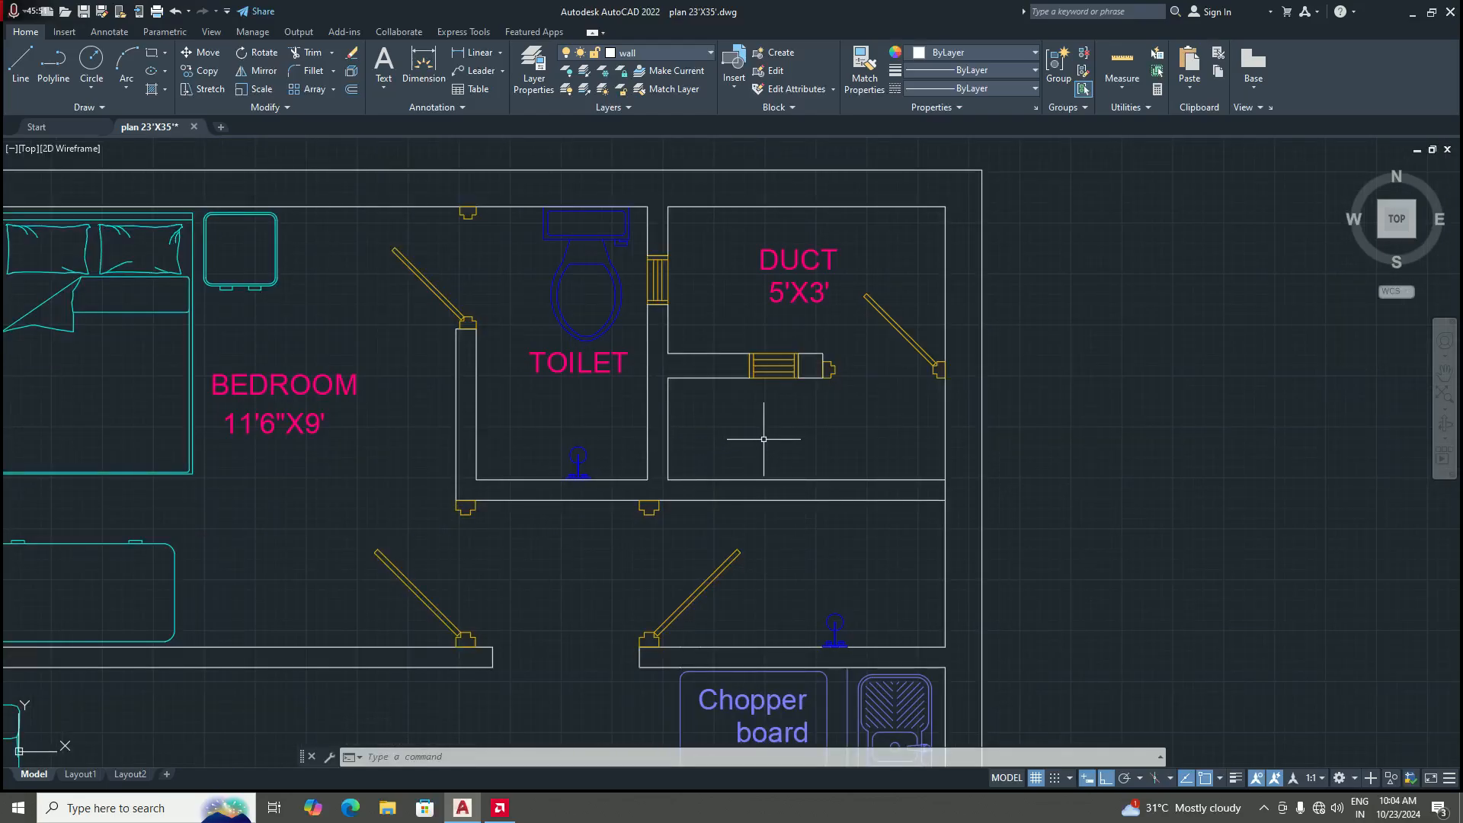
{"action": "scroll", "coordinate": [763, 439], "scroll_direction": "down", "scroll_amount": 3}
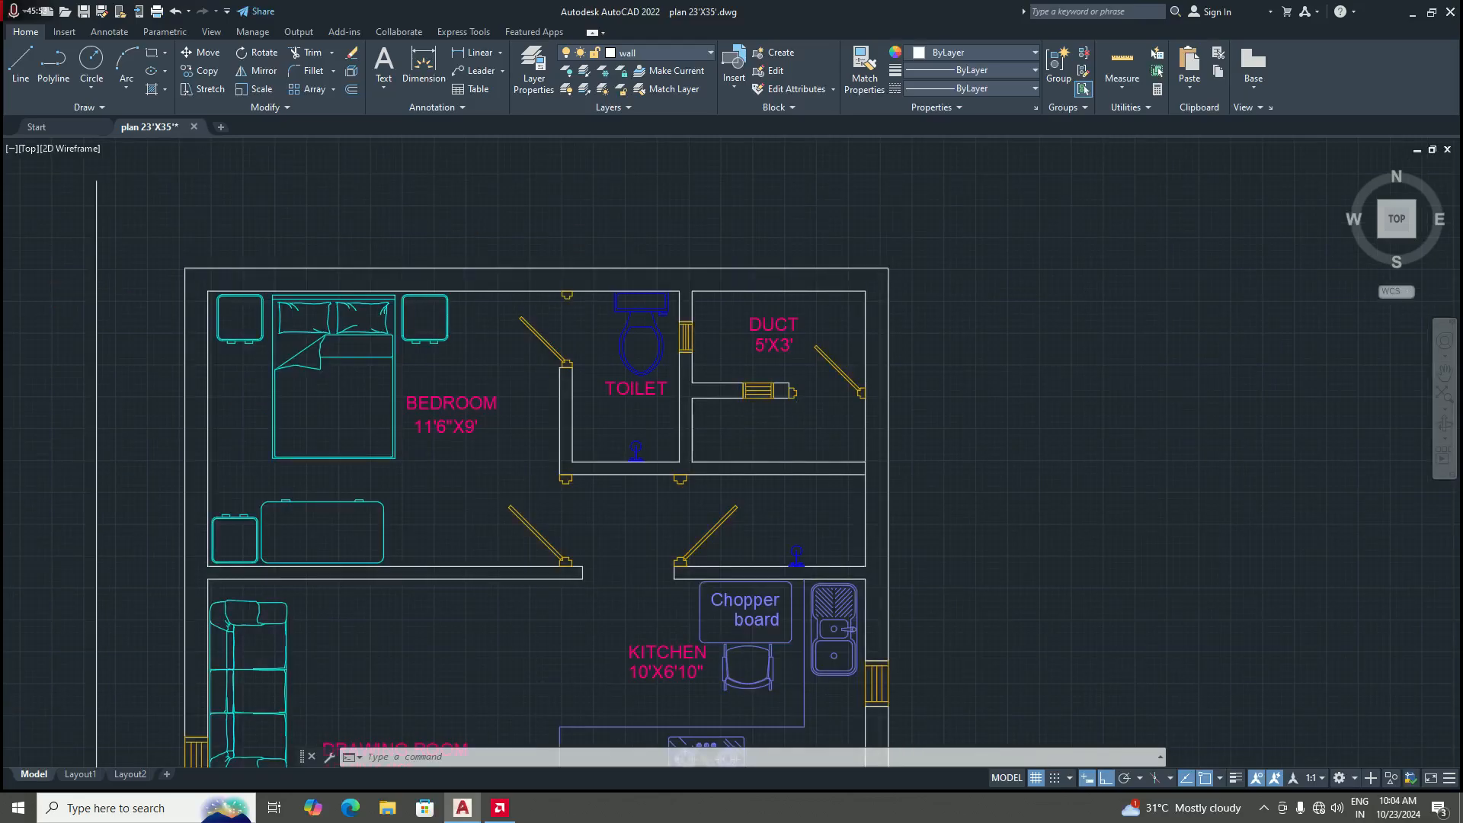
{"action": "scroll", "coordinate": [784, 427], "scroll_direction": "up", "scroll_amount": 3}
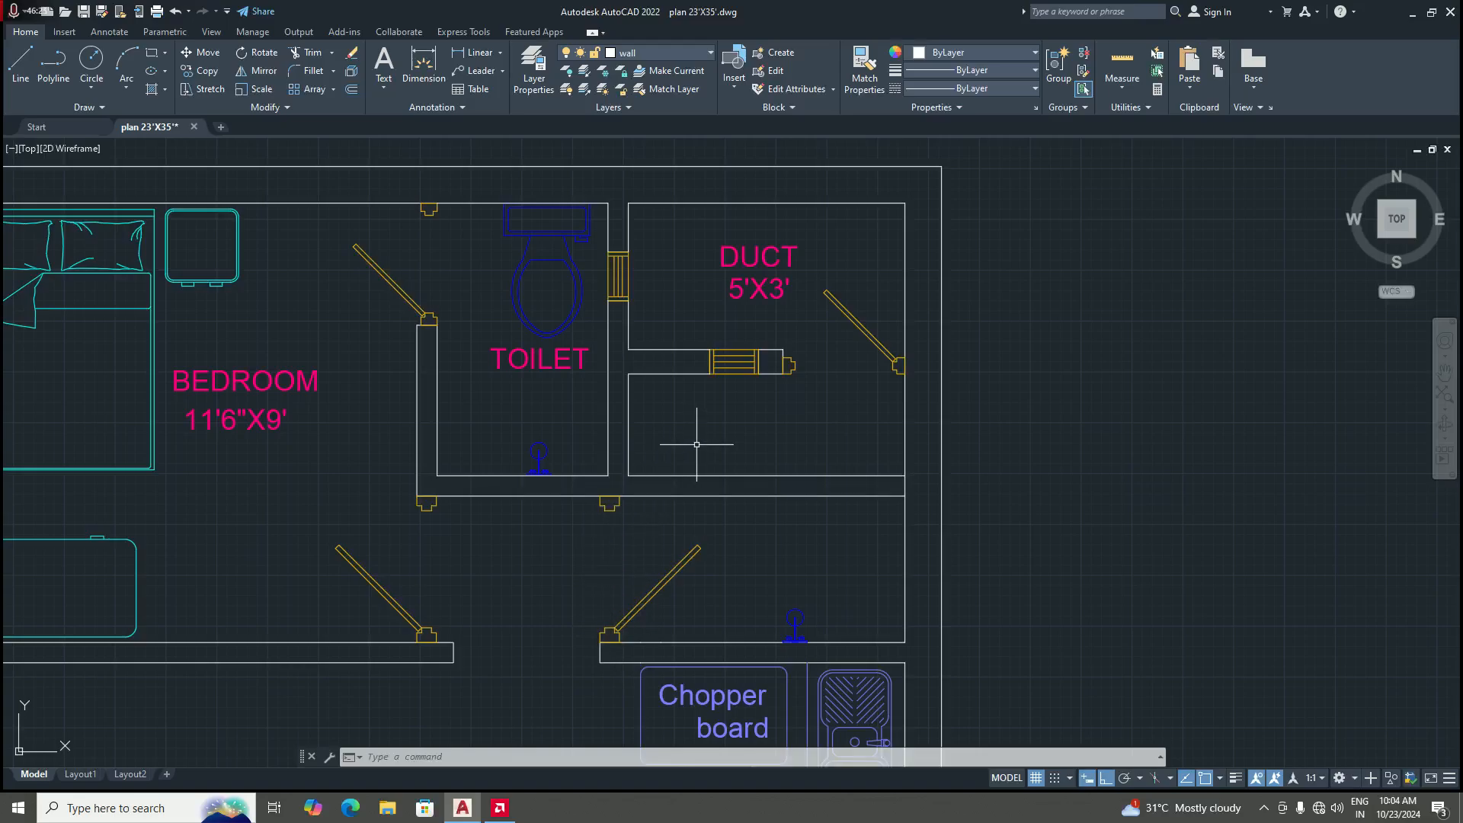
{"action": "scroll", "coordinate": [724, 310], "scroll_direction": "down", "scroll_amount": 5}
{"action": "scroll", "coordinate": [670, 385], "scroll_direction": "up", "scroll_amount": 5}
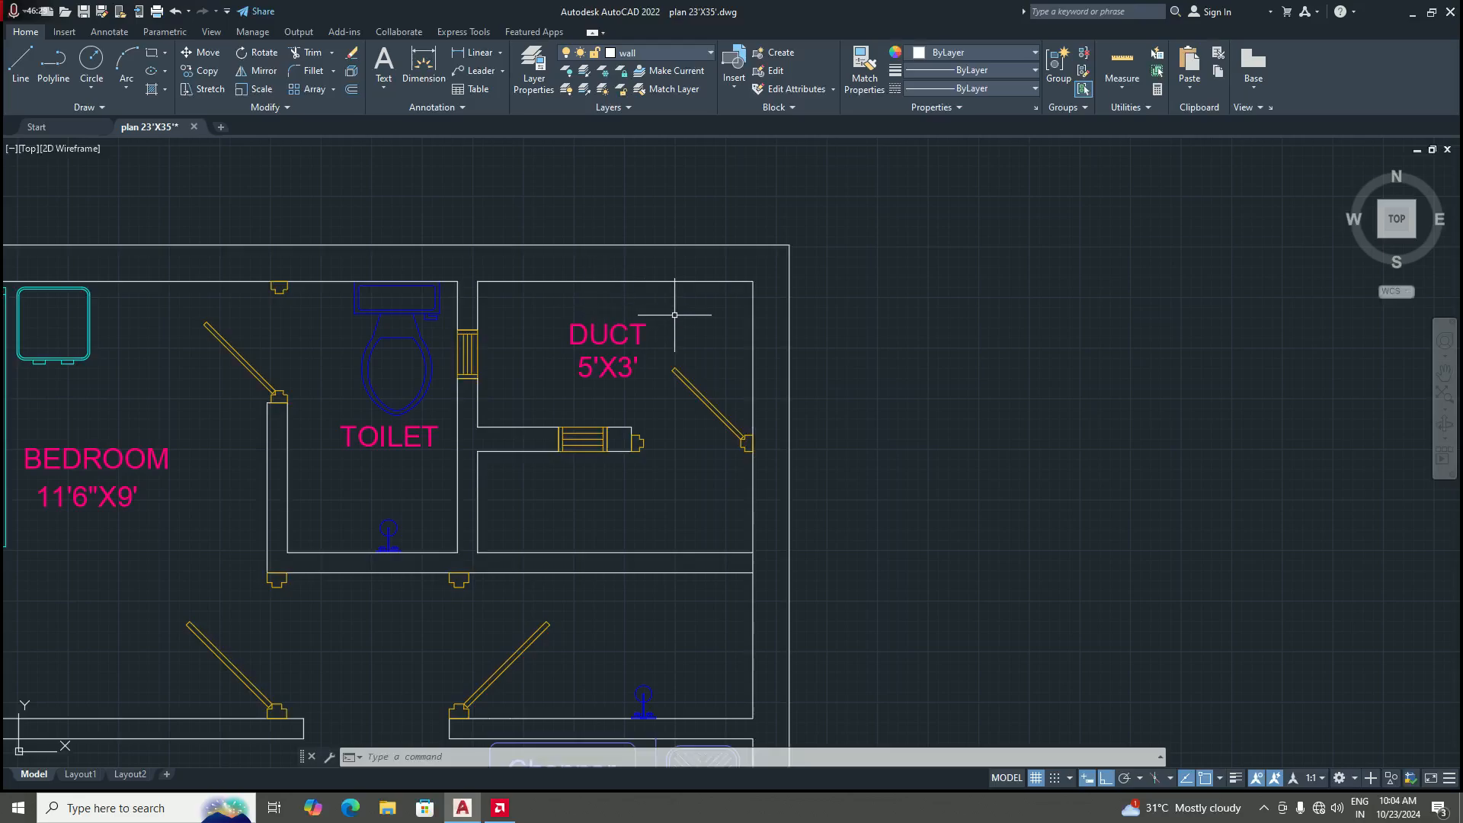
{"action": "left_click", "coordinate": [476, 51]}
{"action": "scroll", "coordinate": [522, 382], "scroll_direction": "up", "scroll_amount": 2}
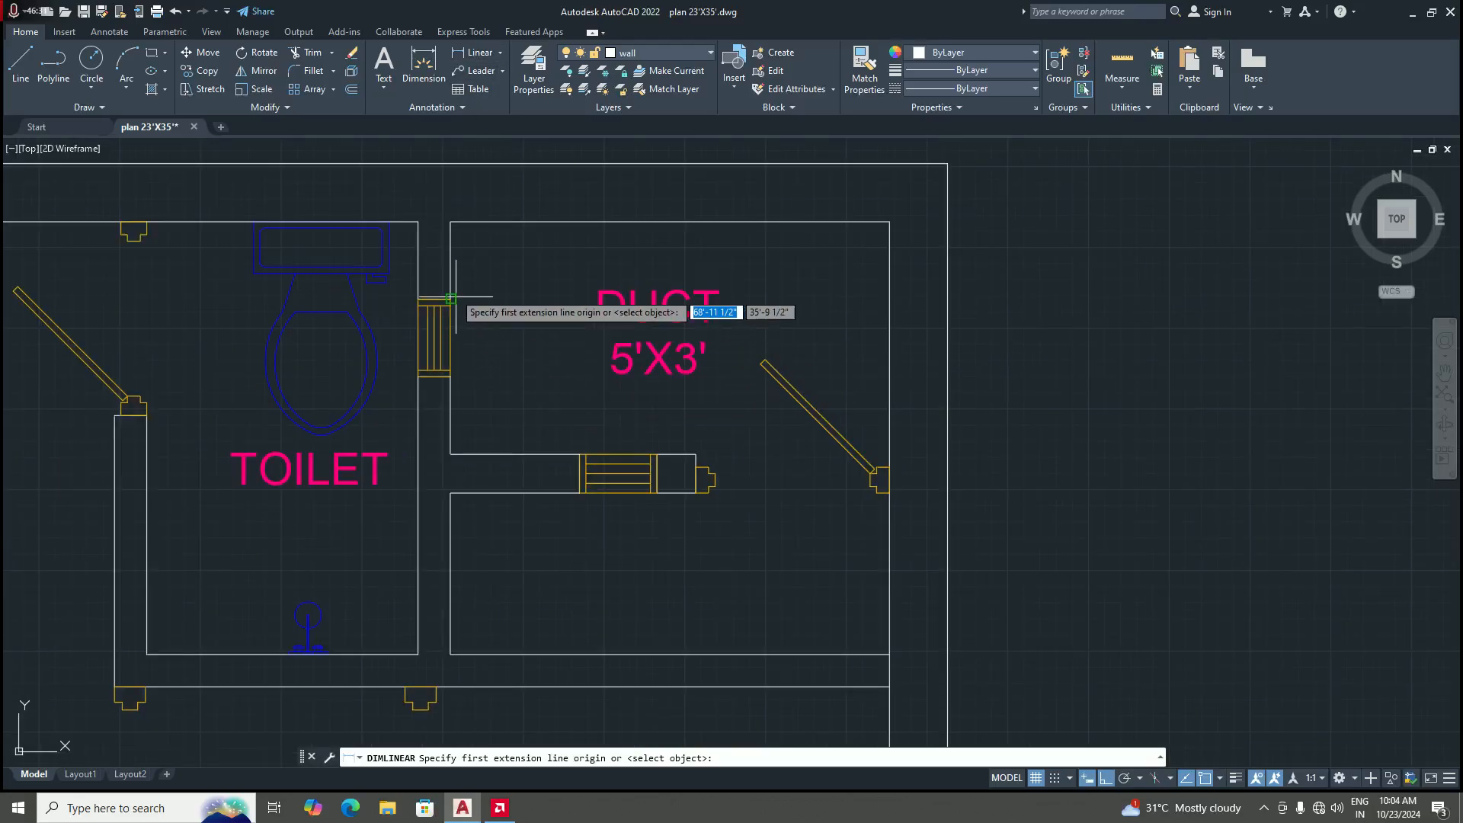
{"action": "left_click", "coordinate": [451, 222]}
{"action": "left_click", "coordinate": [889, 222]}
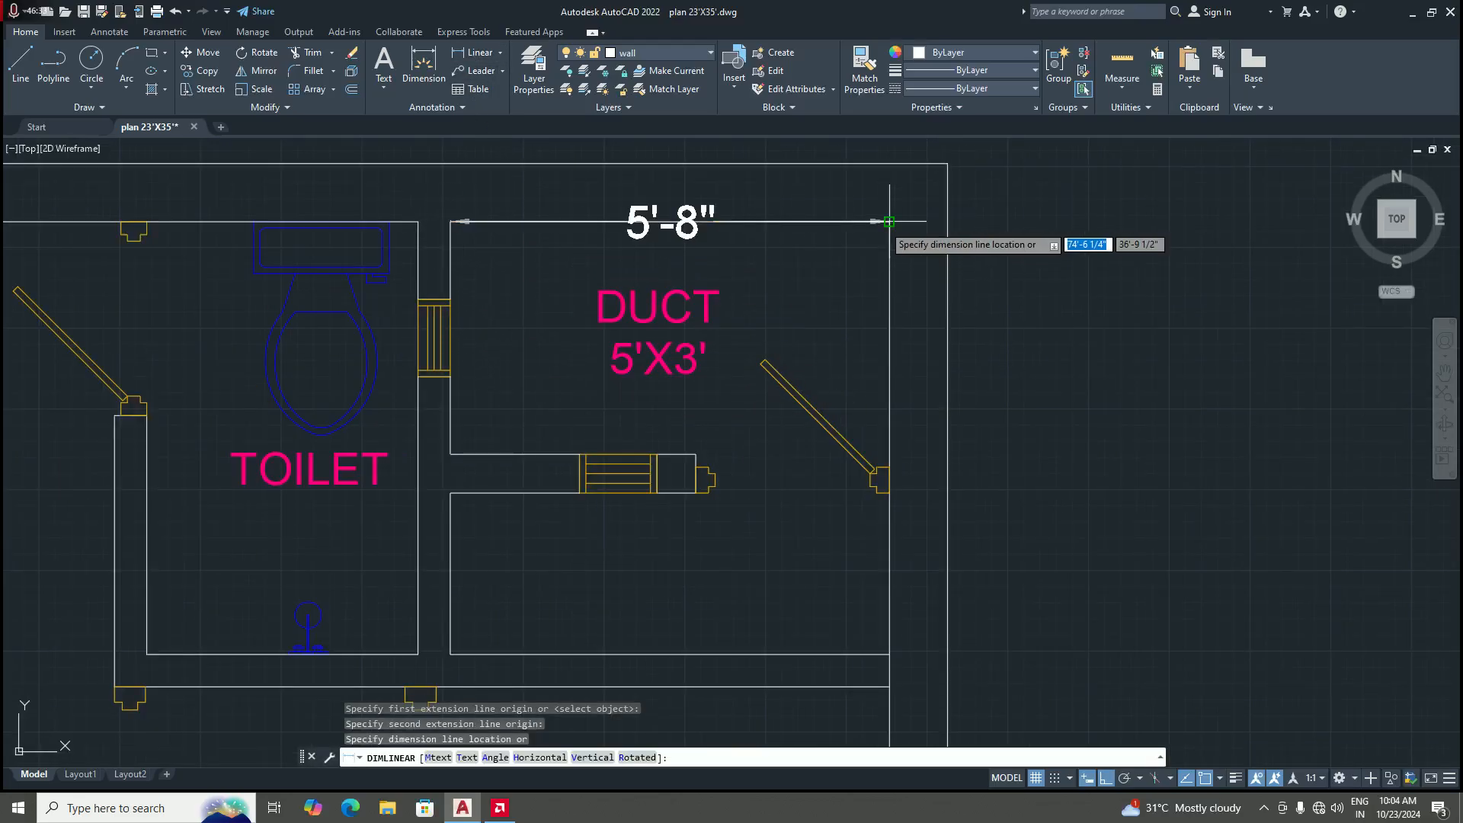
{"action": "left_click", "coordinate": [884, 265]}
Step: Measure the duct's inner depth from its upper-left corner to the ventilator wall with a vertical linear dimension, and delete that dimension
{"action": "left_click", "coordinate": [479, 51]}
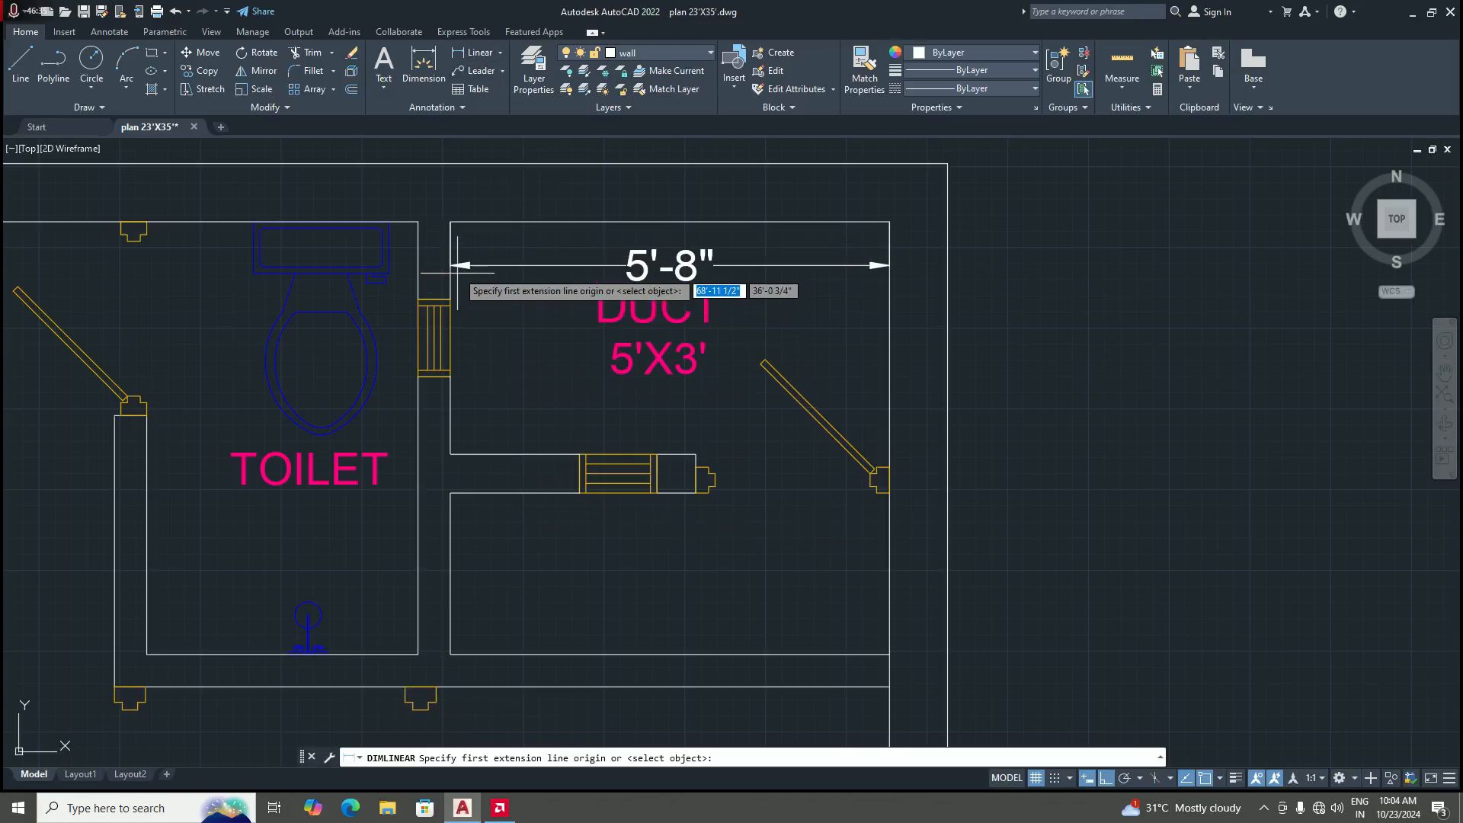
{"action": "left_click", "coordinate": [450, 221]}
{"action": "left_click", "coordinate": [450, 453]}
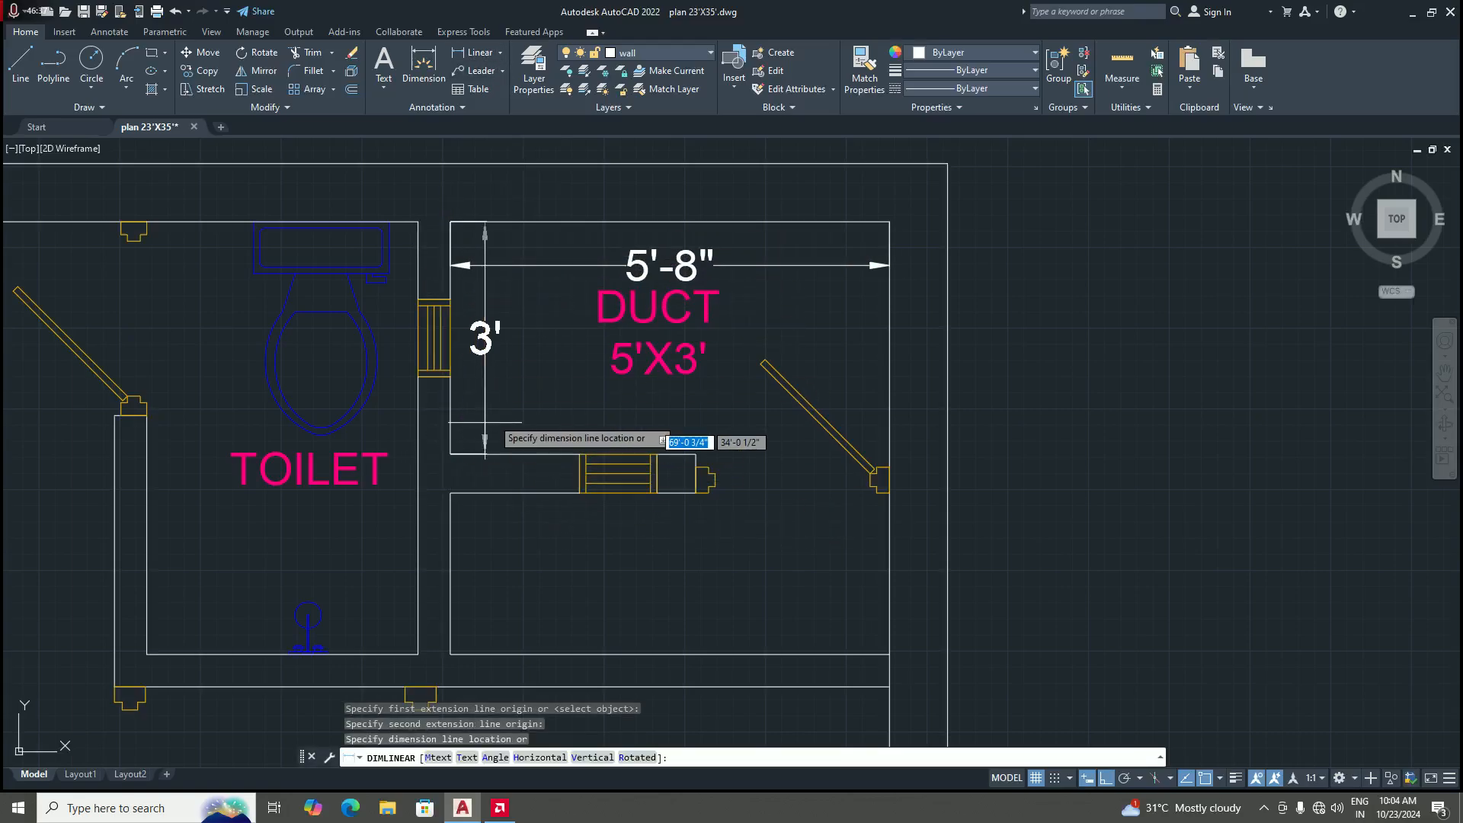
{"action": "left_click", "coordinate": [525, 423]}
{"action": "scroll", "coordinate": [524, 423], "scroll_direction": "down", "scroll_amount": 5}
{"action": "scroll", "coordinate": [533, 404], "scroll_direction": "up", "scroll_amount": 5}
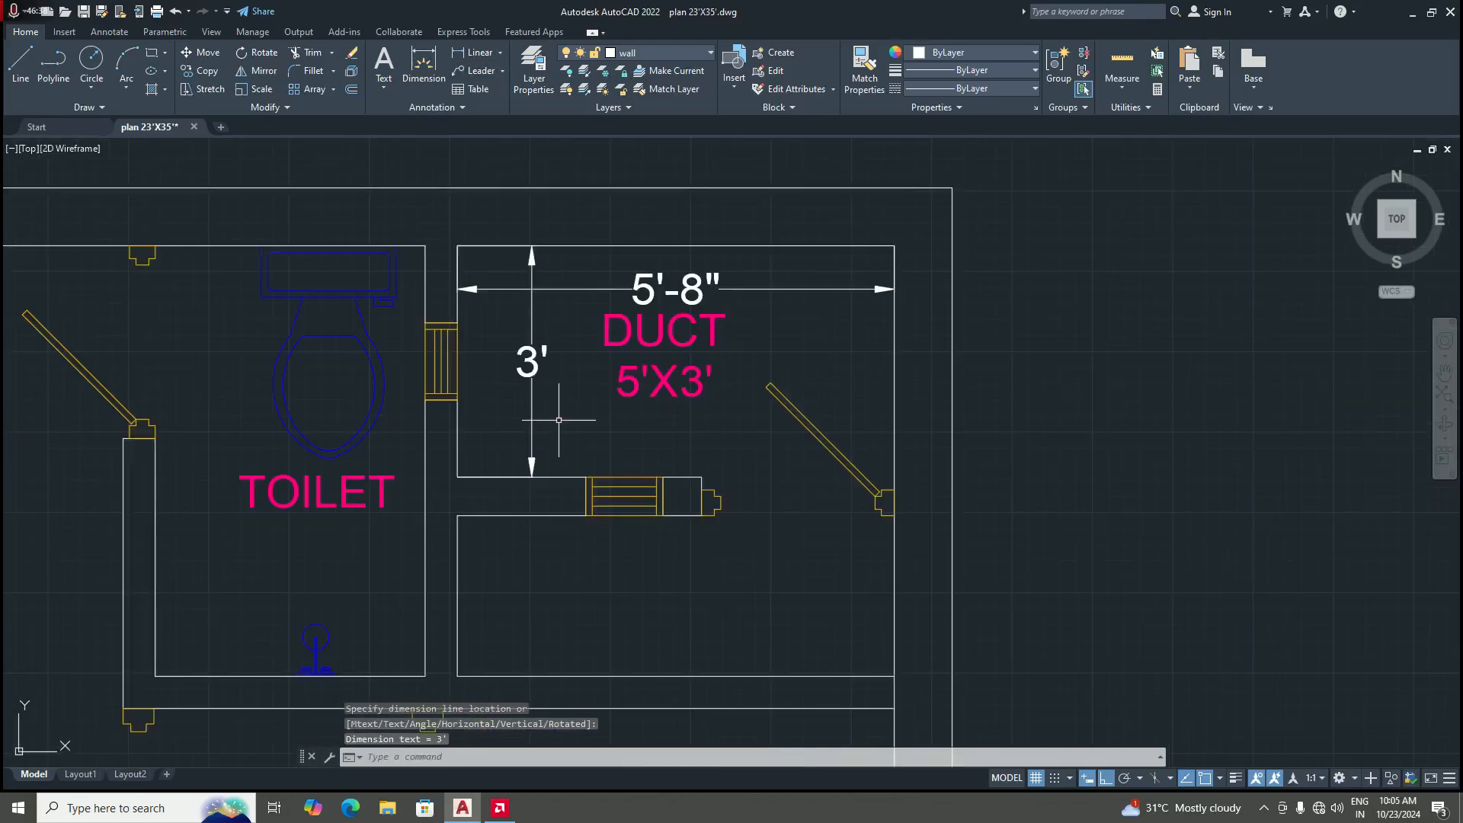
{"action": "left_click", "coordinate": [533, 385]}
{"action": "key", "text": "Delete"}
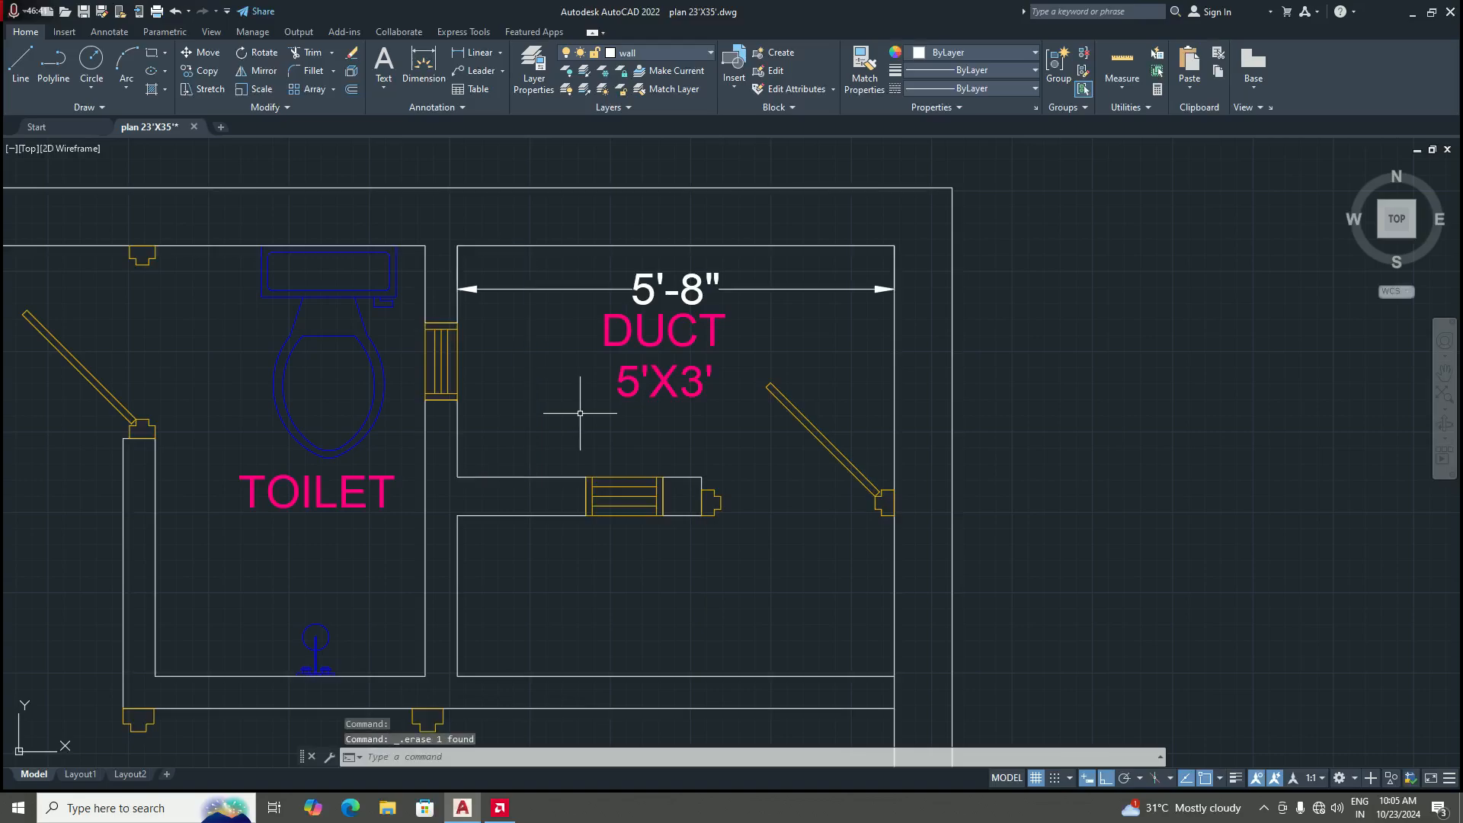
Step: Measure the duct door opening from the ventilator wall's end to the outer wall's inner face with a linear dimension, and delete that dimension
{"action": "left_click", "coordinate": [478, 50]}
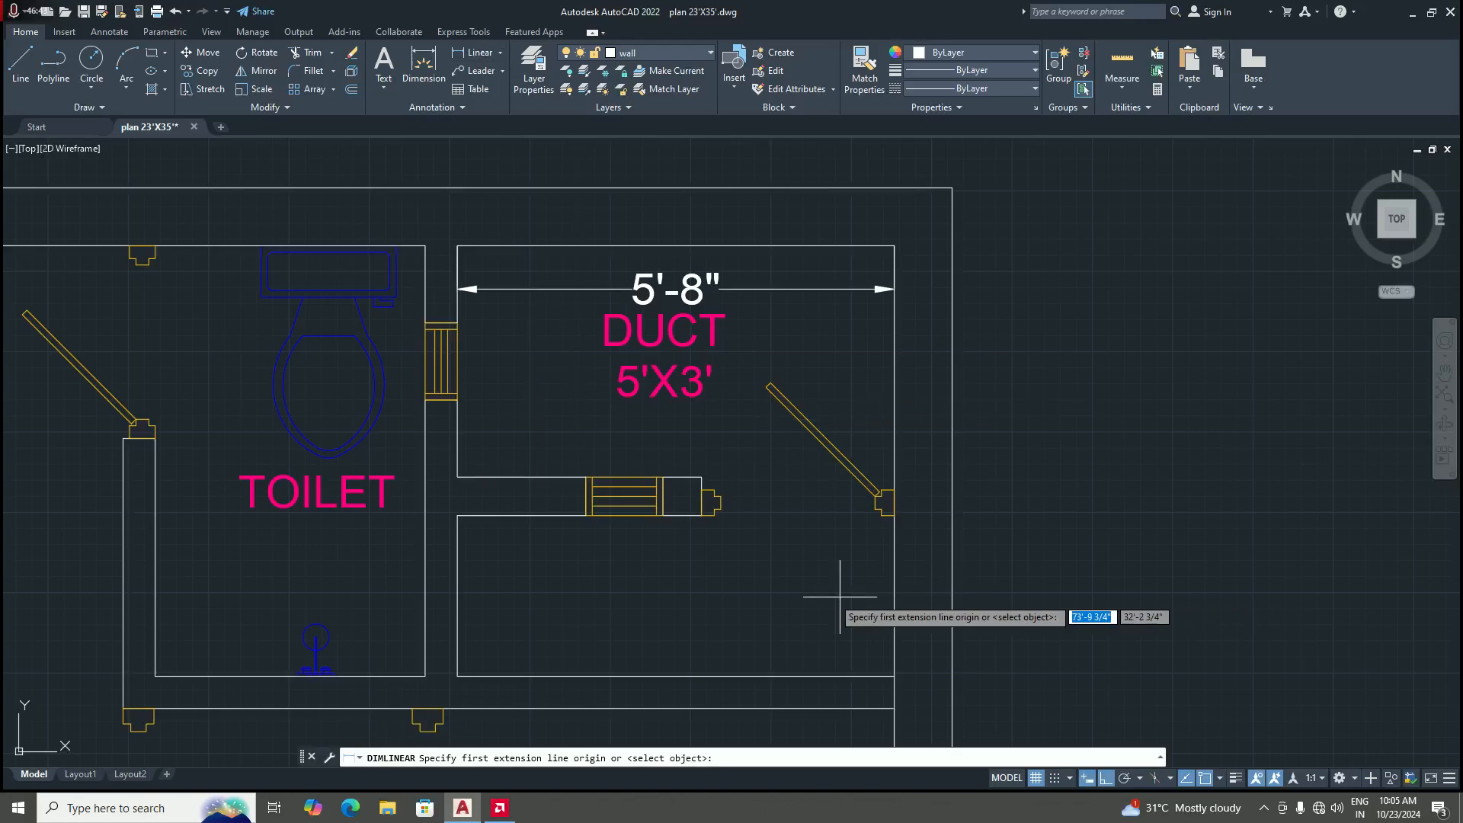
{"action": "scroll", "coordinate": [810, 605], "scroll_direction": "up", "scroll_amount": 2}
{"action": "left_click", "coordinate": [663, 484]}
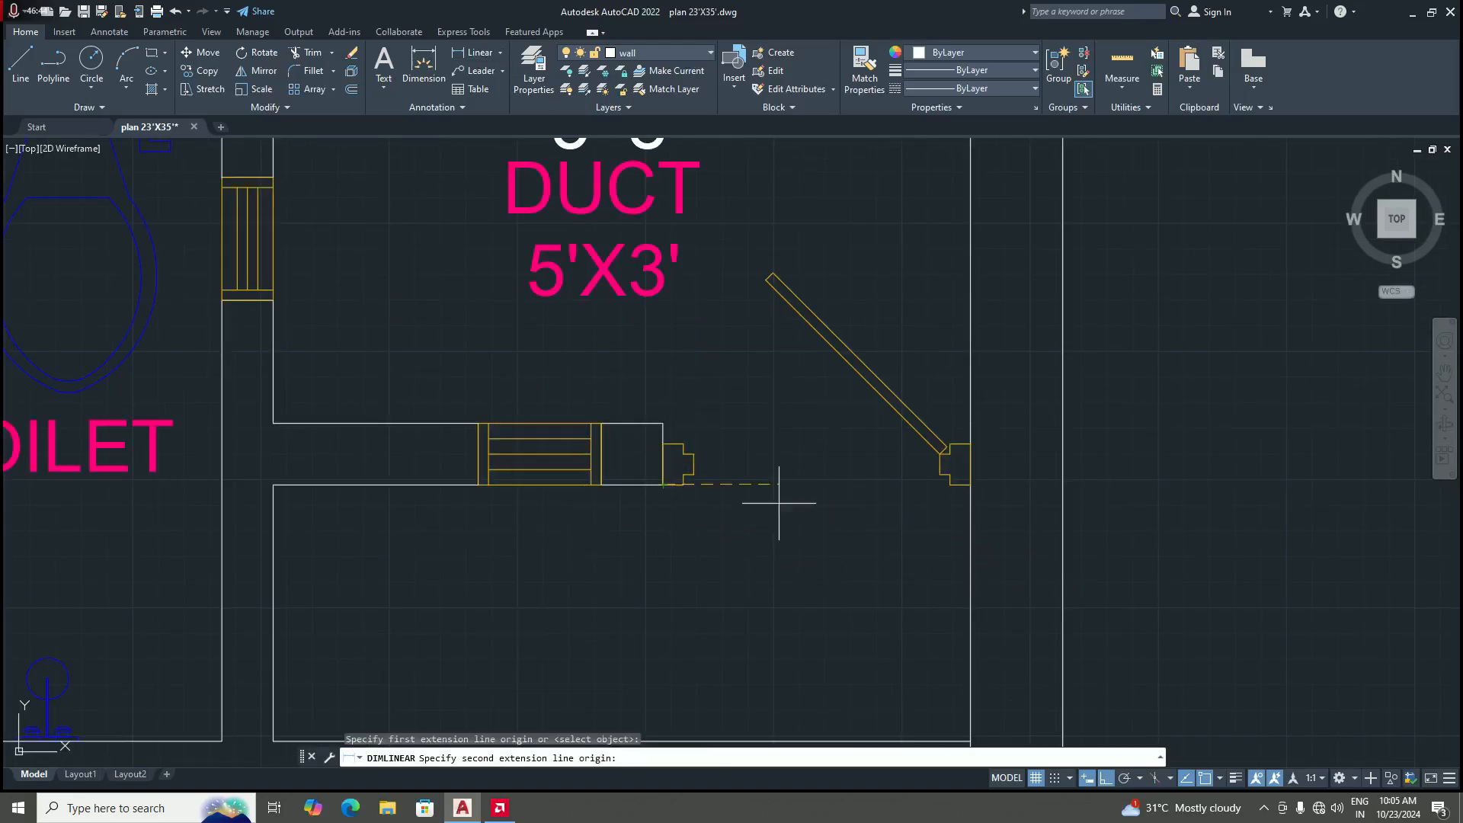
{"action": "left_click", "coordinate": [970, 484]}
{"action": "left_click", "coordinate": [909, 575]}
{"action": "scroll", "coordinate": [908, 574], "scroll_direction": "down", "scroll_amount": 3}
{"action": "scroll", "coordinate": [849, 518], "scroll_direction": "up", "scroll_amount": 2}
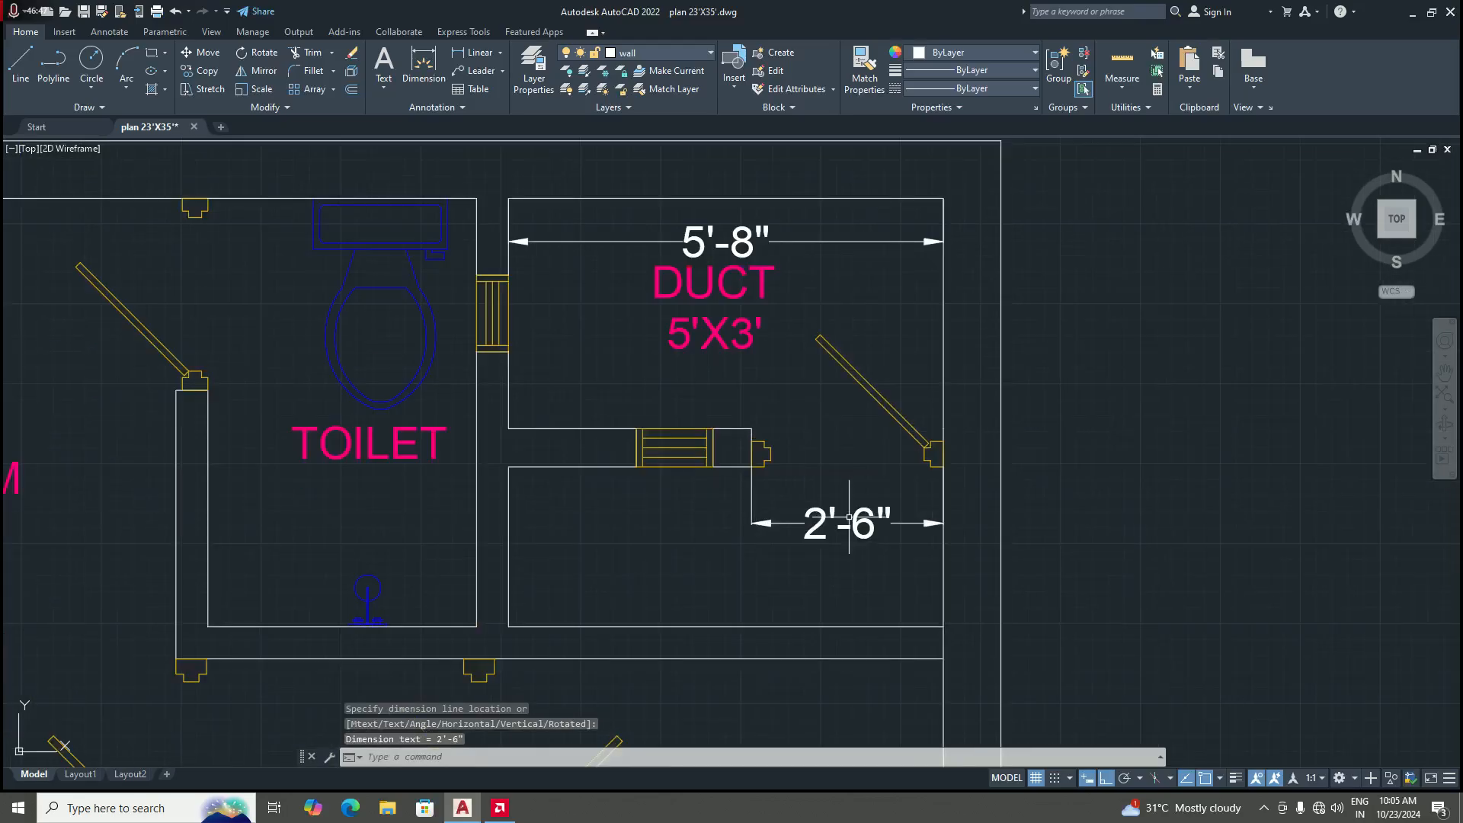
{"action": "left_click", "coordinate": [843, 524]}
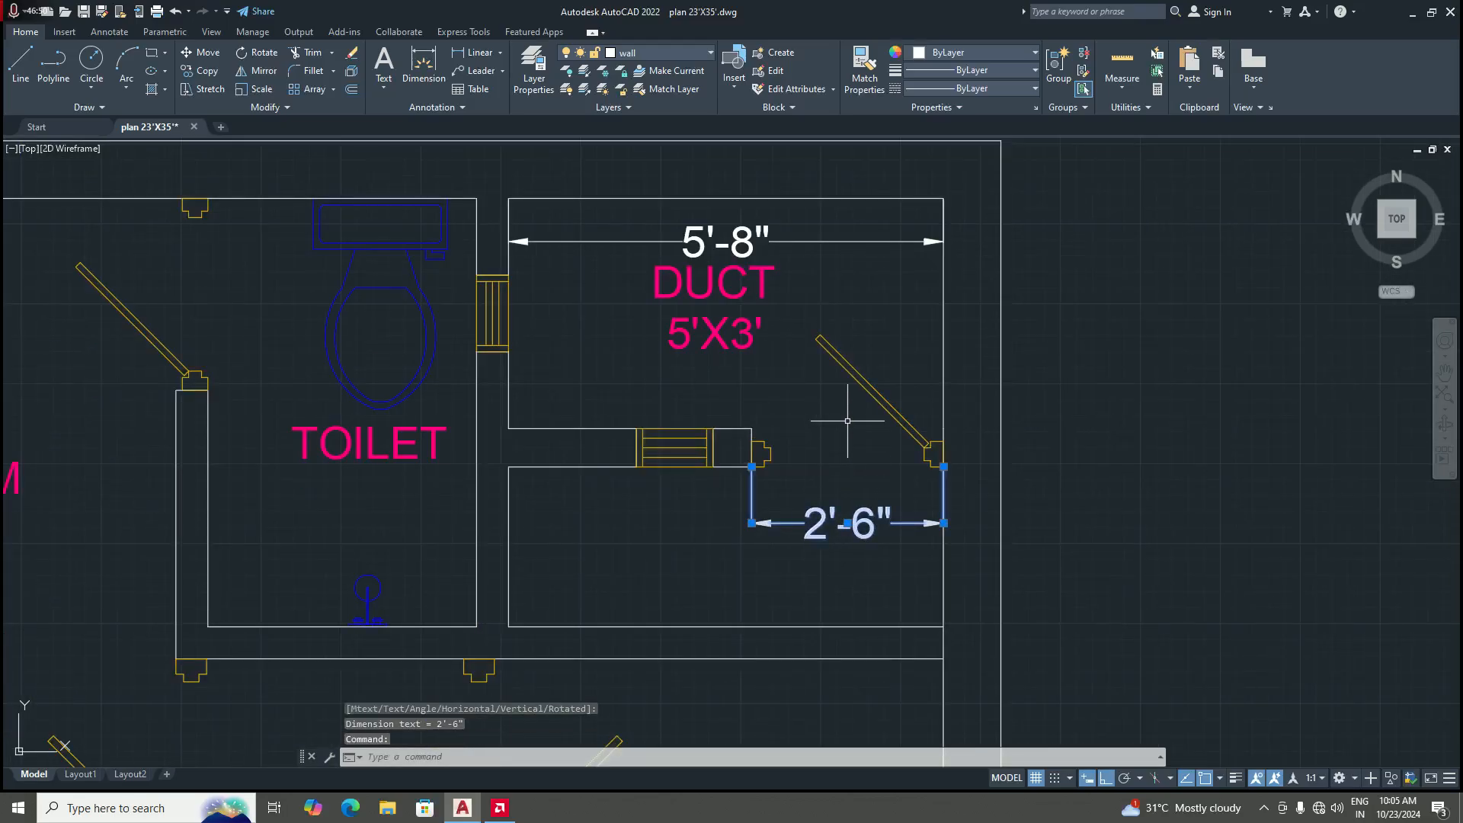
{"action": "key", "text": "Delete"}
Step: Examine the duct, its door opening and the space below it in relation to the toilet, bedroom and kitchen
{"action": "scroll", "coordinate": [848, 419], "scroll_direction": "down", "scroll_amount": 5}
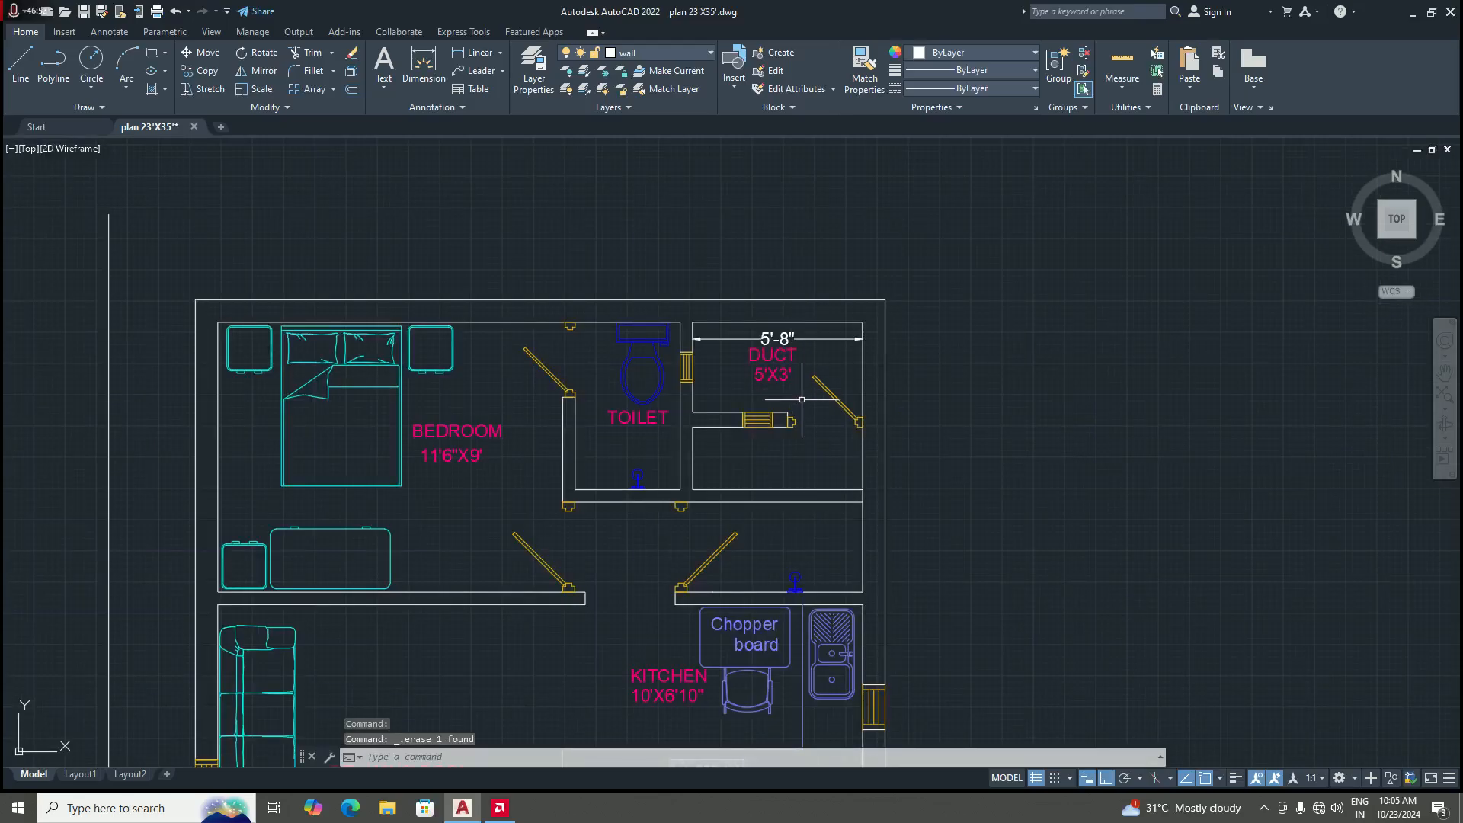
{"action": "scroll", "coordinate": [805, 415], "scroll_direction": "up", "scroll_amount": 5}
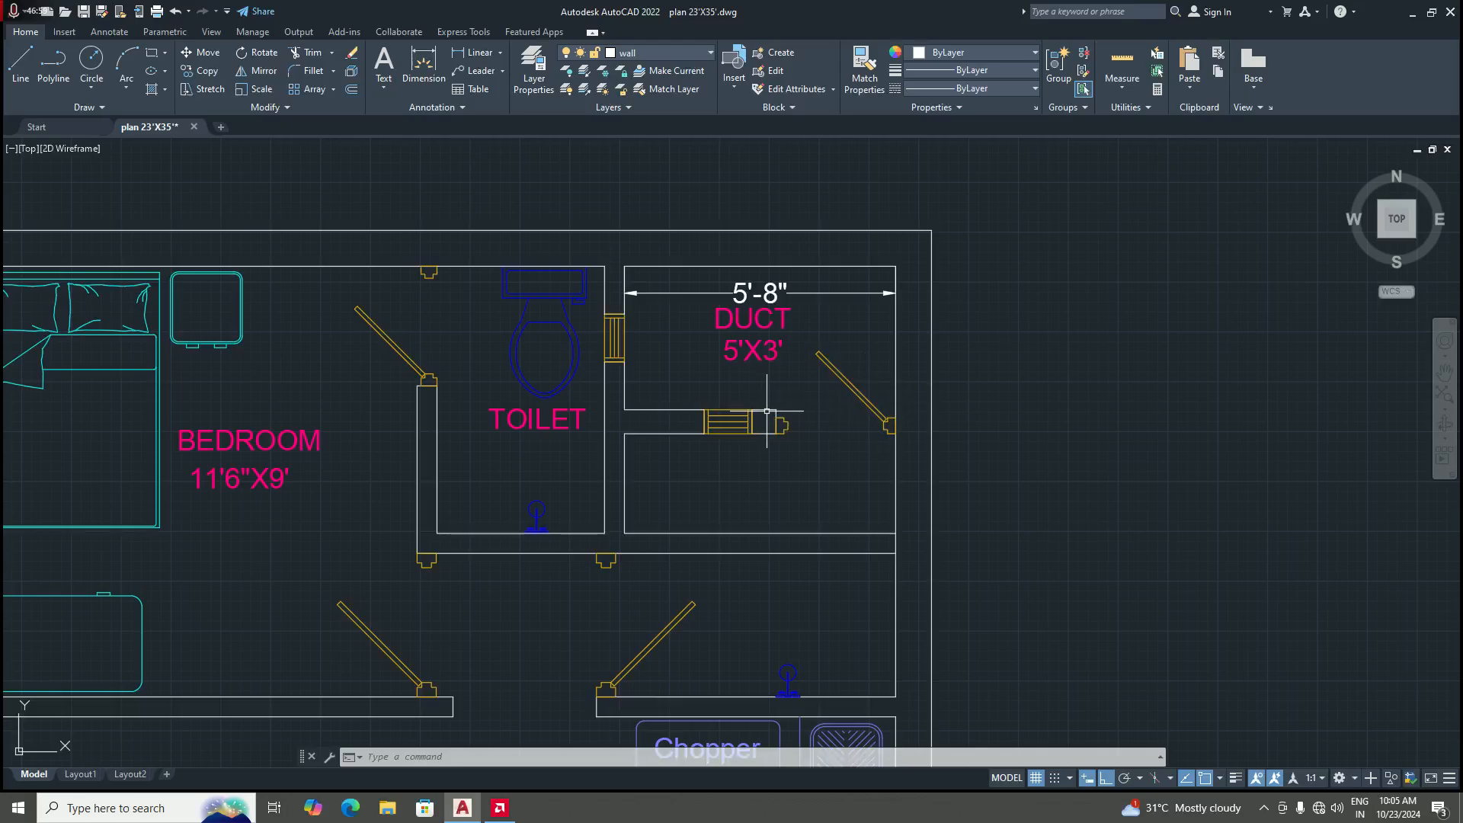
{"action": "scroll", "coordinate": [764, 412], "scroll_direction": "down", "scroll_amount": 2}
{"action": "scroll", "coordinate": [764, 412], "scroll_direction": "up", "scroll_amount": 2}
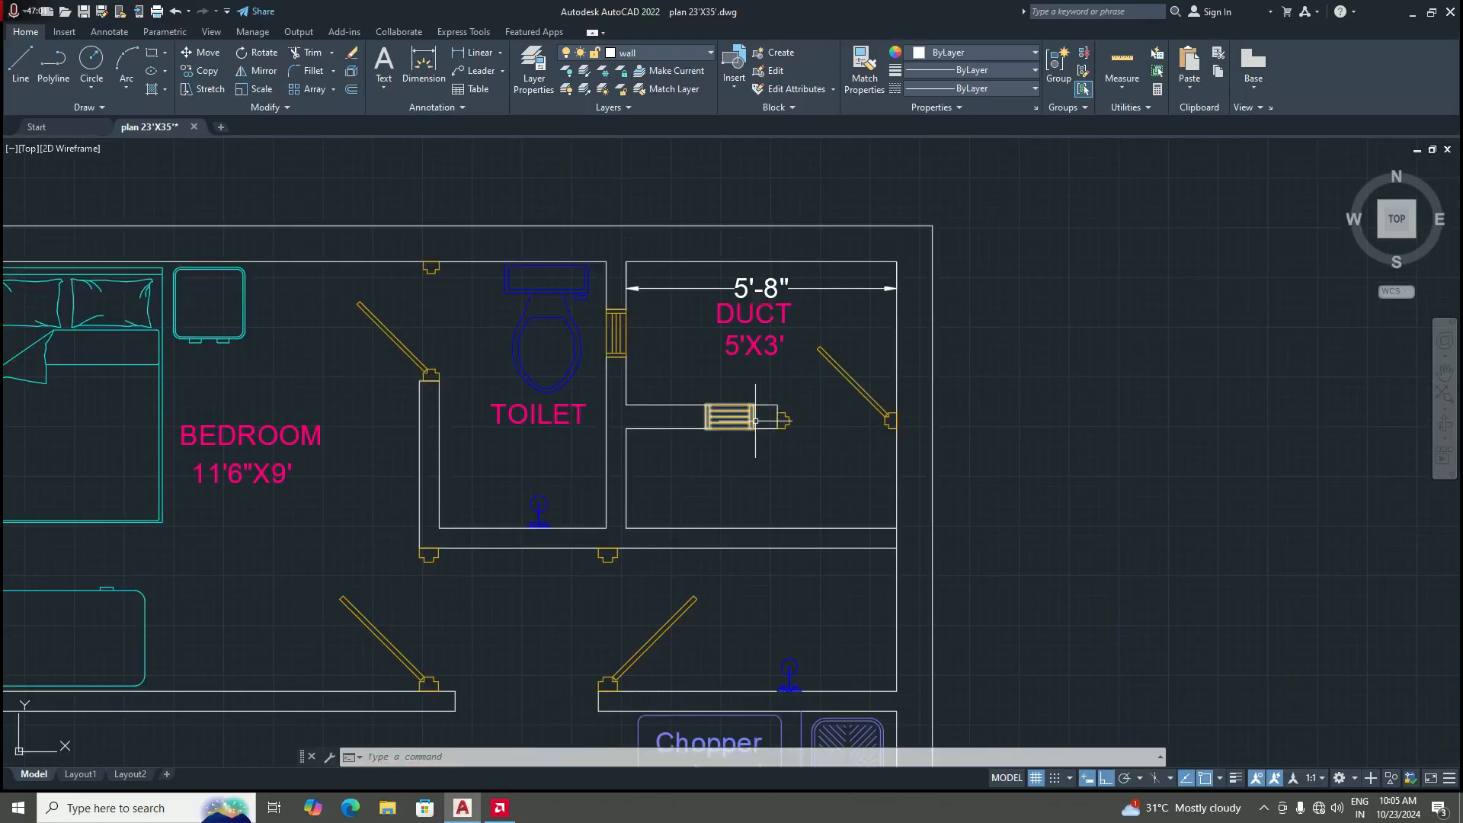
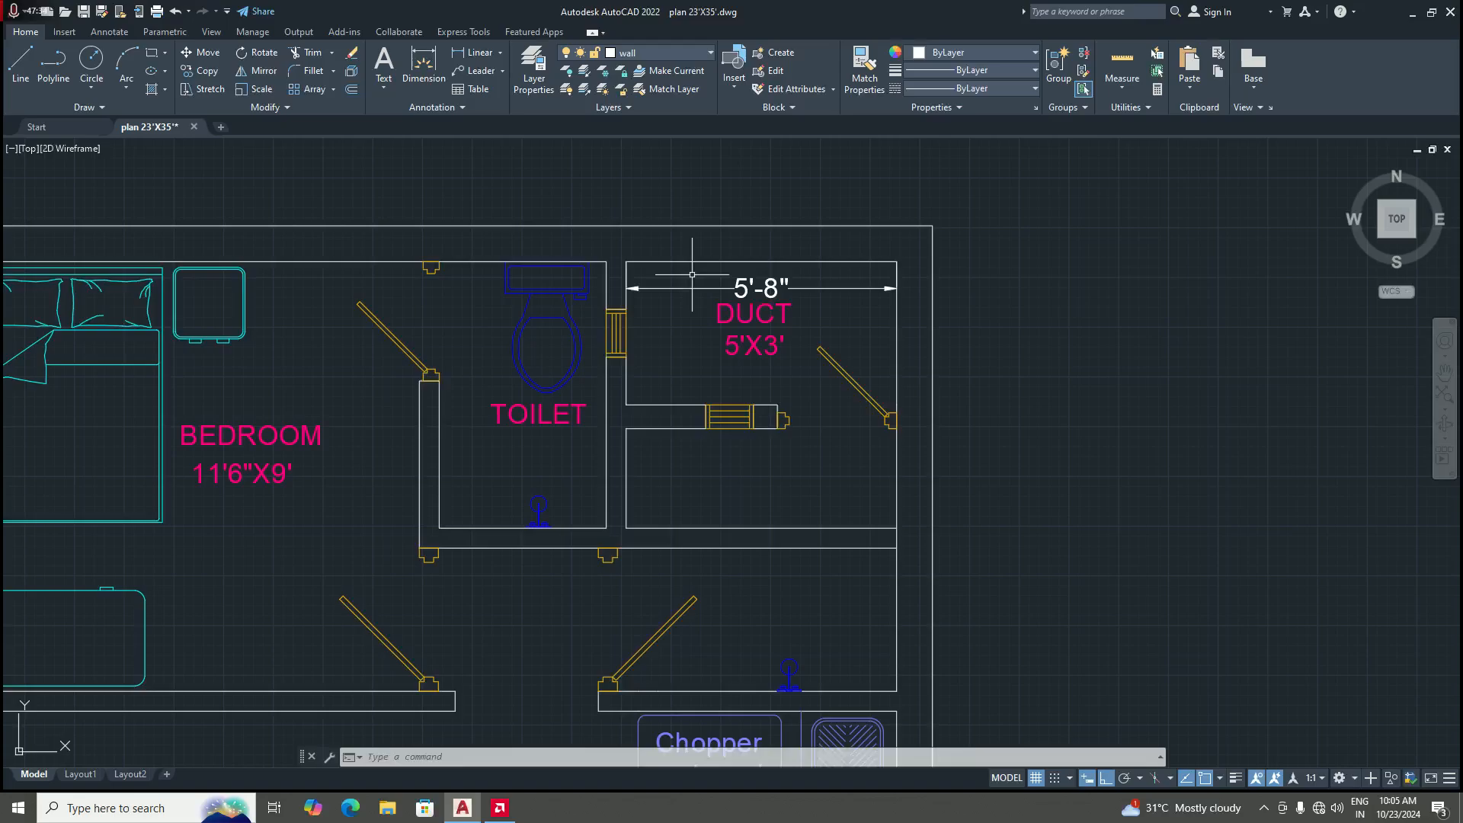
{"action": "scroll", "coordinate": [691, 282], "scroll_direction": "down", "scroll_amount": 3}
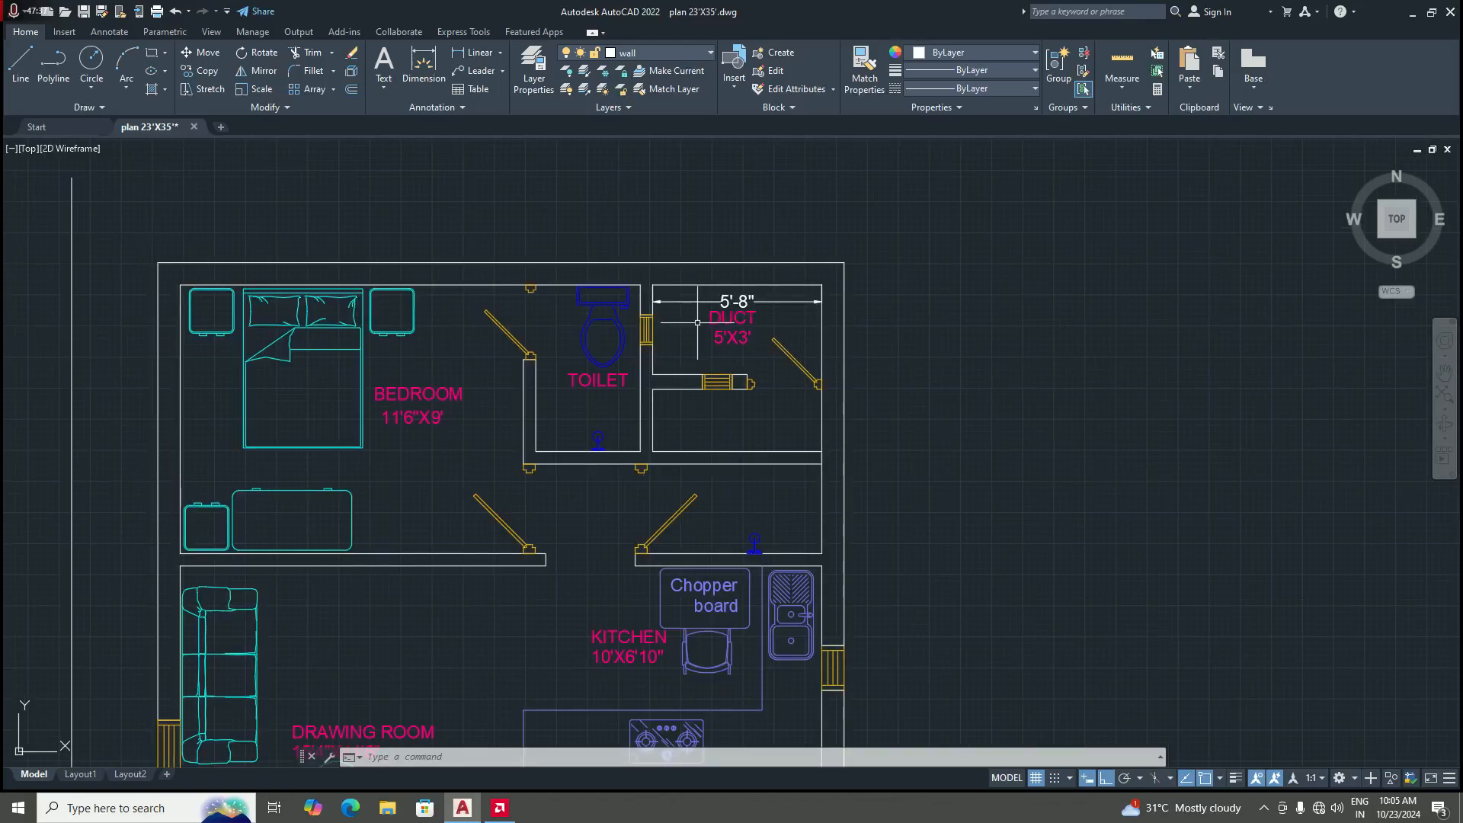
{"action": "scroll", "coordinate": [709, 408], "scroll_direction": "up", "scroll_amount": 3}
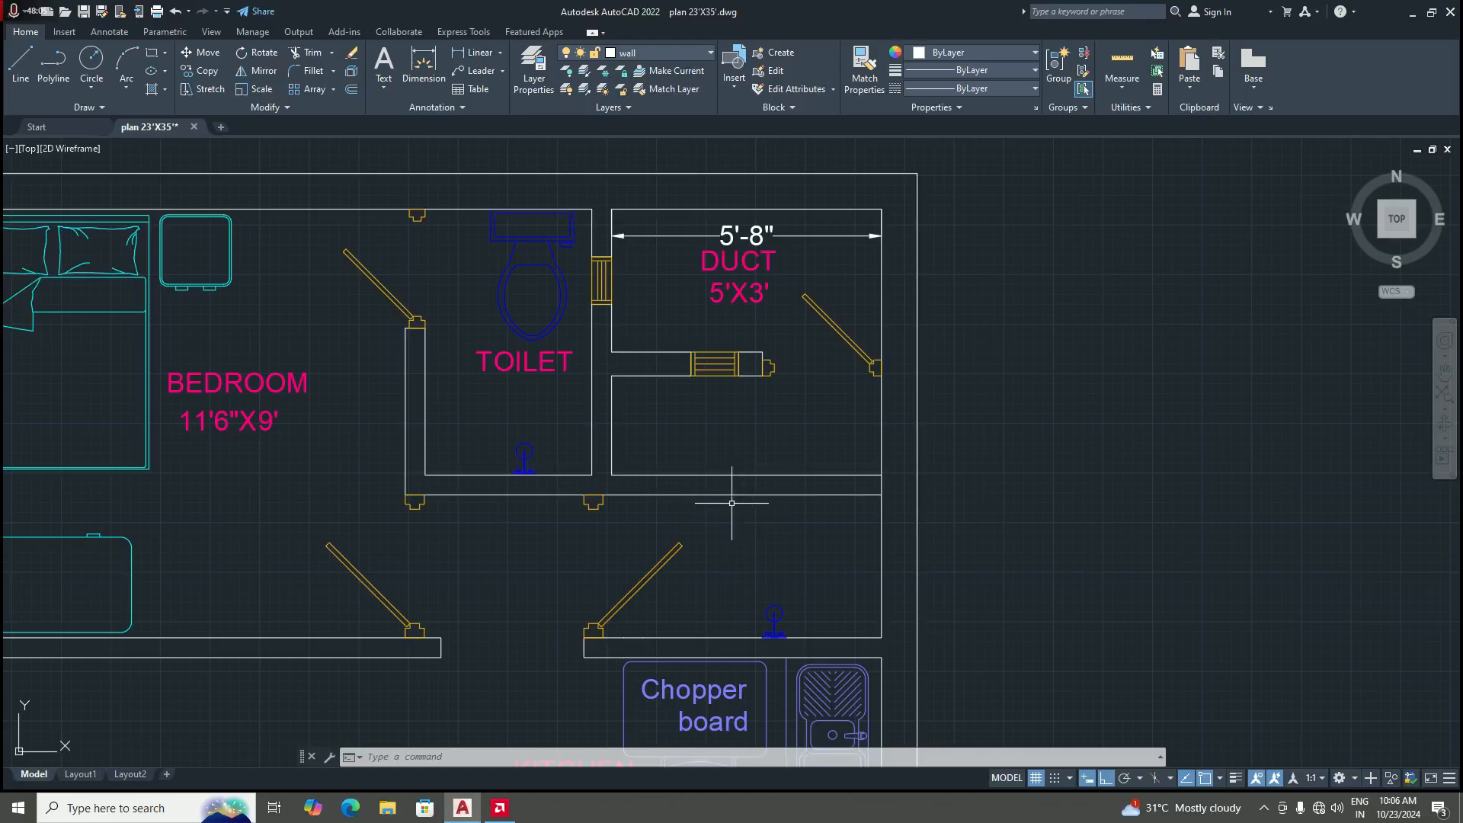
{"action": "scroll", "coordinate": [731, 503], "scroll_direction": "down", "scroll_amount": 3}
{"action": "scroll", "coordinate": [736, 503], "scroll_direction": "up", "scroll_amount": 3}
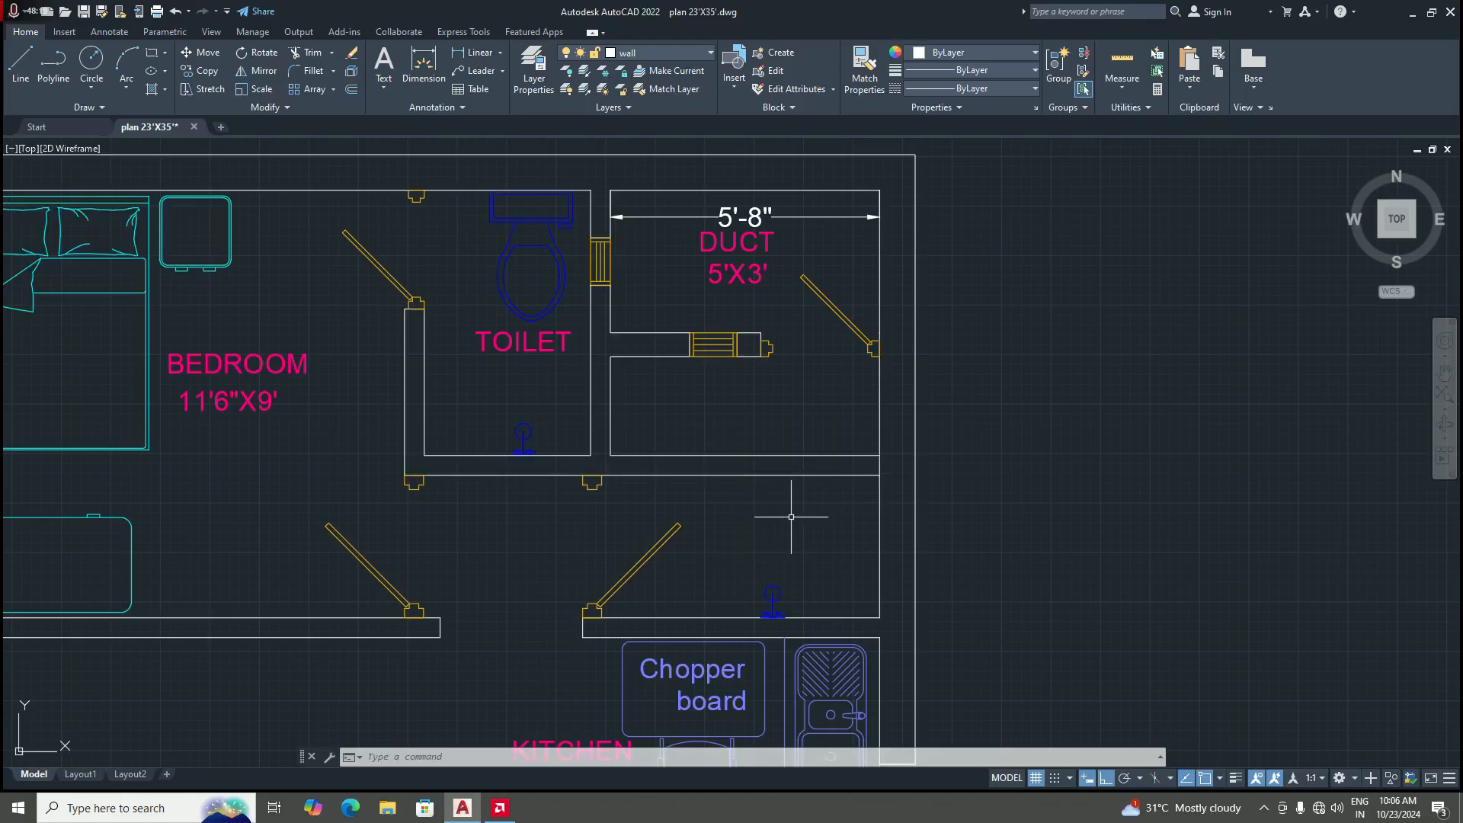
{"action": "middle_click_drag", "start_coordinate": [783, 517], "coordinate": [782, 498]}
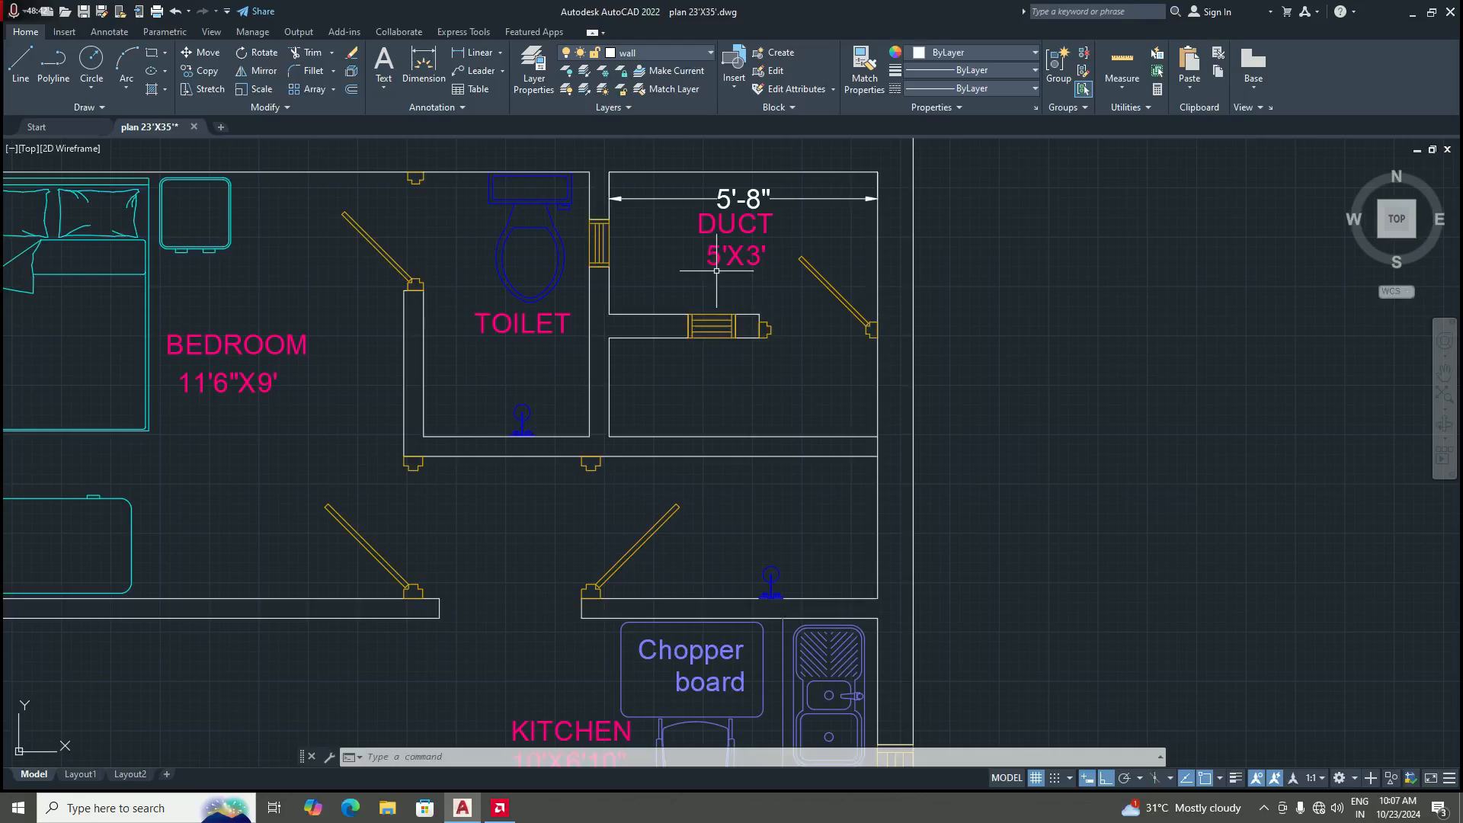
Step: Trim the outer wall's inner line where the wall between the duct area and the space above the kitchen meets it
{"action": "scroll", "coordinate": [696, 405], "scroll_direction": "down", "scroll_amount": 3}
{"action": "scroll", "coordinate": [790, 456], "scroll_direction": "up", "scroll_amount": 5}
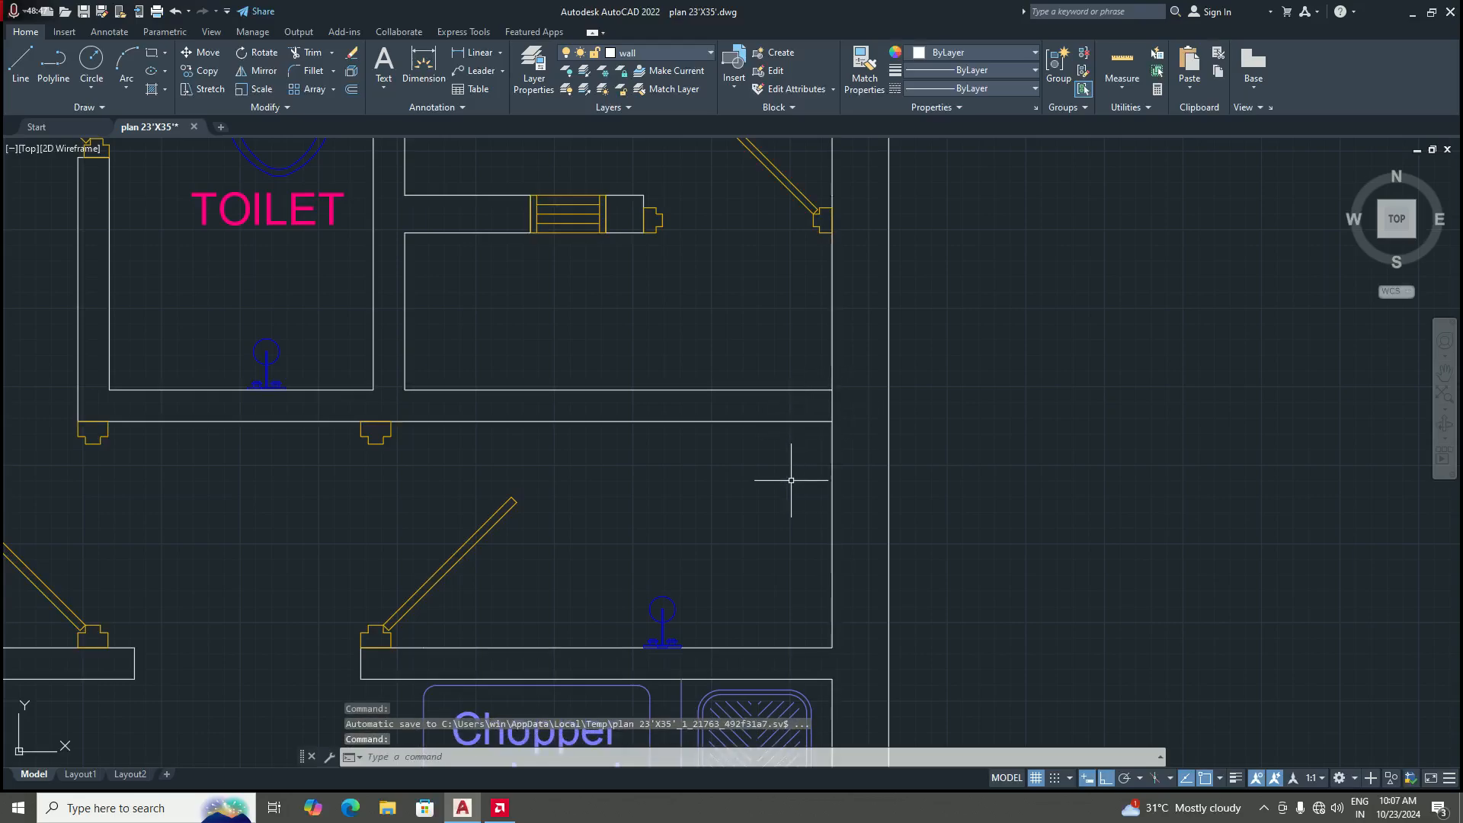
{"action": "type", "text": "t"}
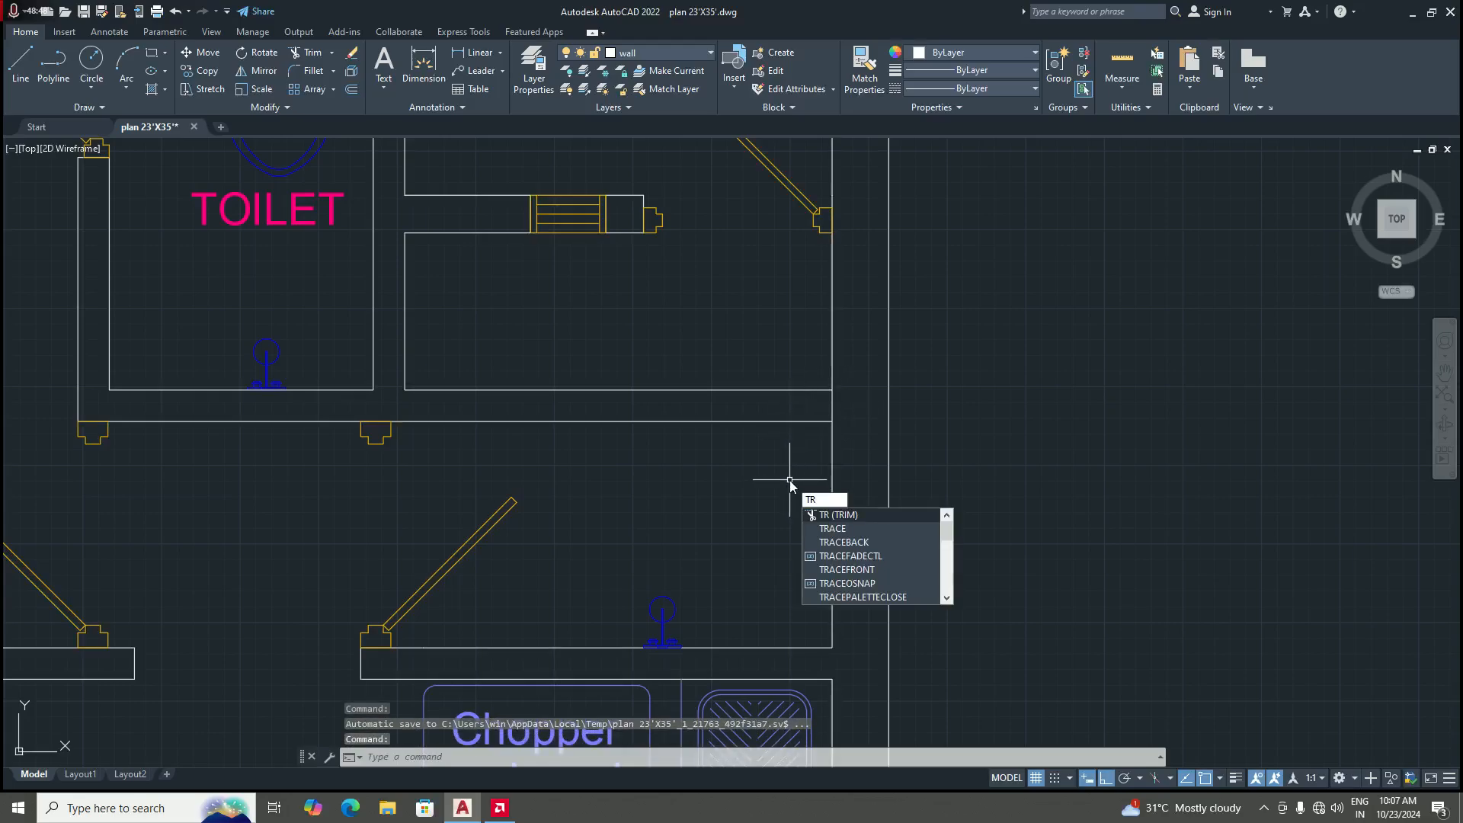
{"action": "type", "text": "r"}
{"action": "key", "text": "Return"}
{"action": "scroll", "coordinate": [757, 480], "scroll_direction": "down", "scroll_amount": 2}
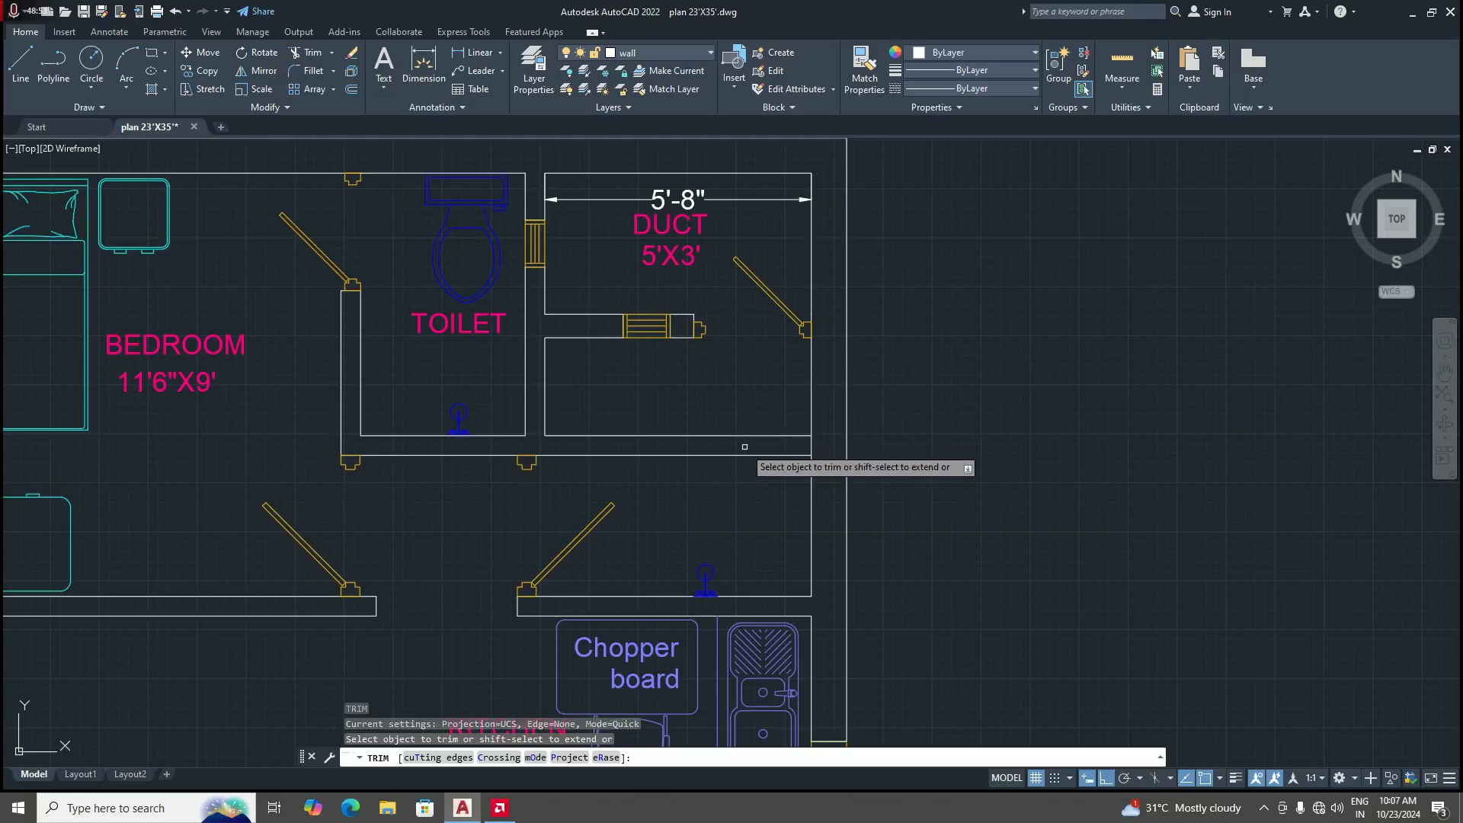
{"action": "scroll", "coordinate": [745, 446], "scroll_direction": "up", "scroll_amount": 2}
{"action": "left_click", "coordinate": [848, 442]}
{"action": "scroll", "coordinate": [755, 534], "scroll_direction": "down", "scroll_amount": 2}
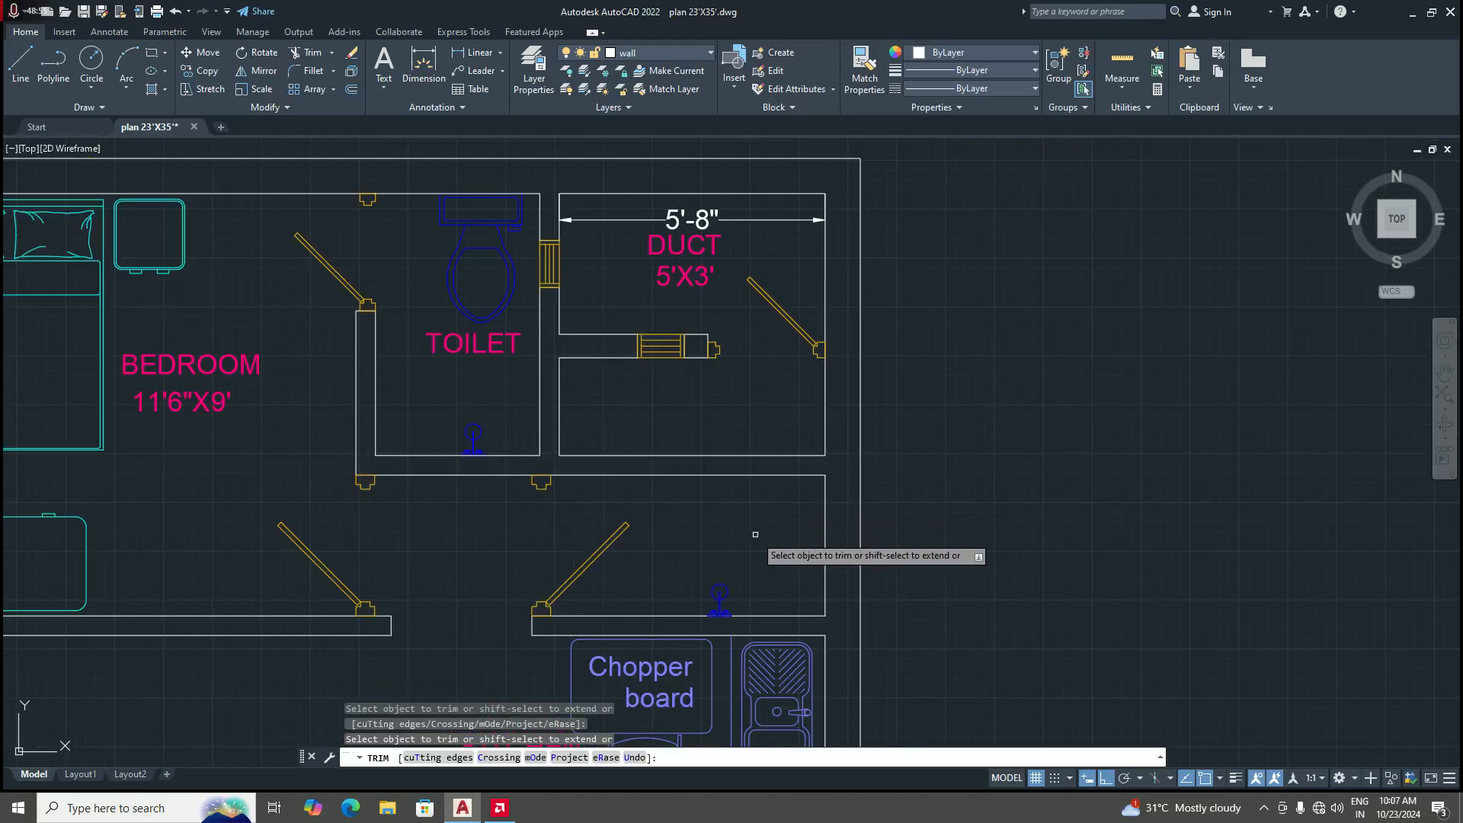
{"action": "scroll", "coordinate": [755, 535], "scroll_direction": "up", "scroll_amount": 2}
{"action": "key", "text": "Return"}
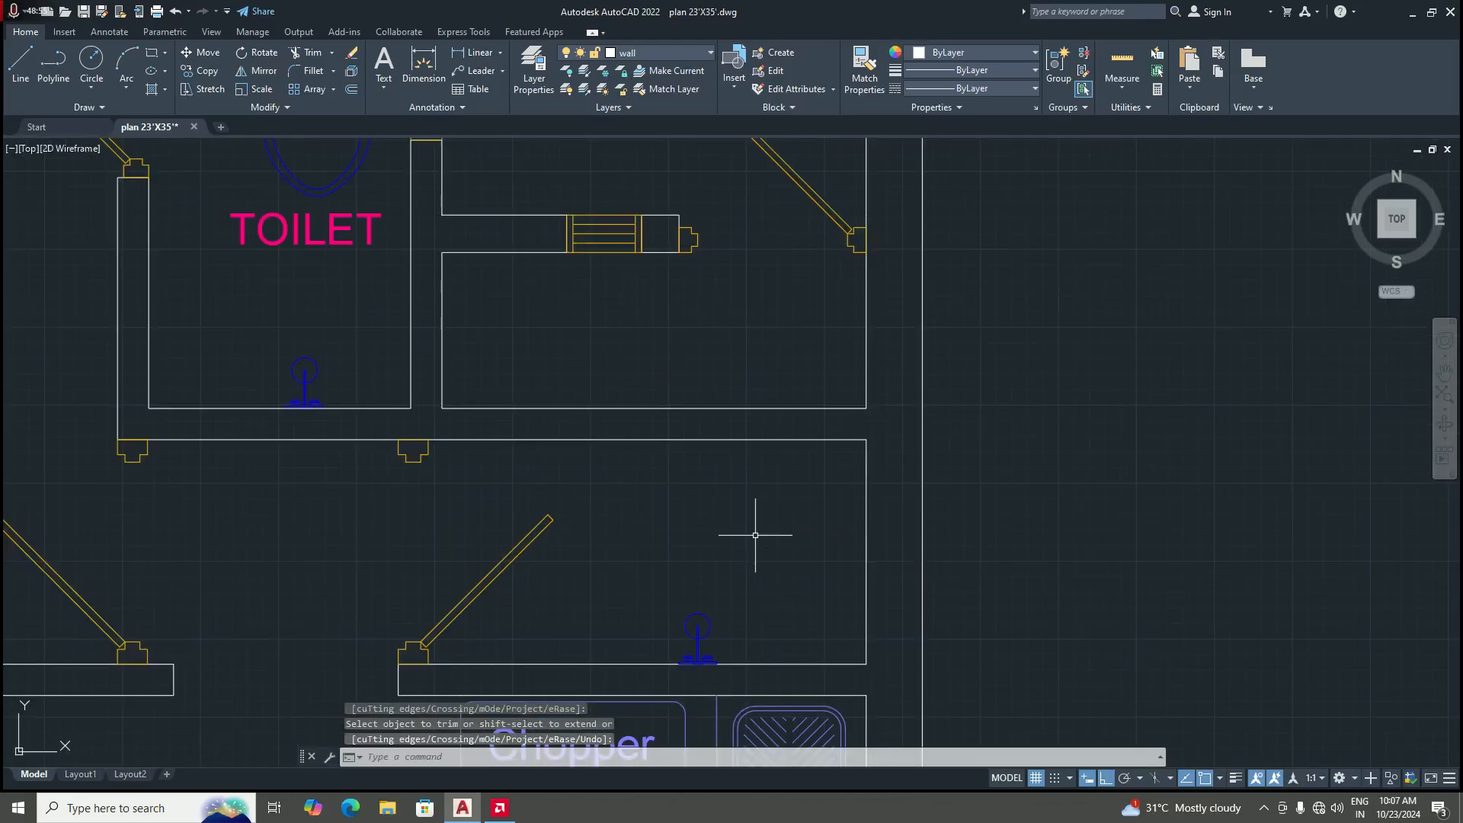
Step: Move the blue shower fixture along the kitchen's upper wall to just beside the open door, with object snap switched off
{"action": "scroll", "coordinate": [755, 535], "scroll_direction": "down", "scroll_amount": 2}
{"action": "scroll", "coordinate": [720, 591], "scroll_direction": "up", "scroll_amount": 2}
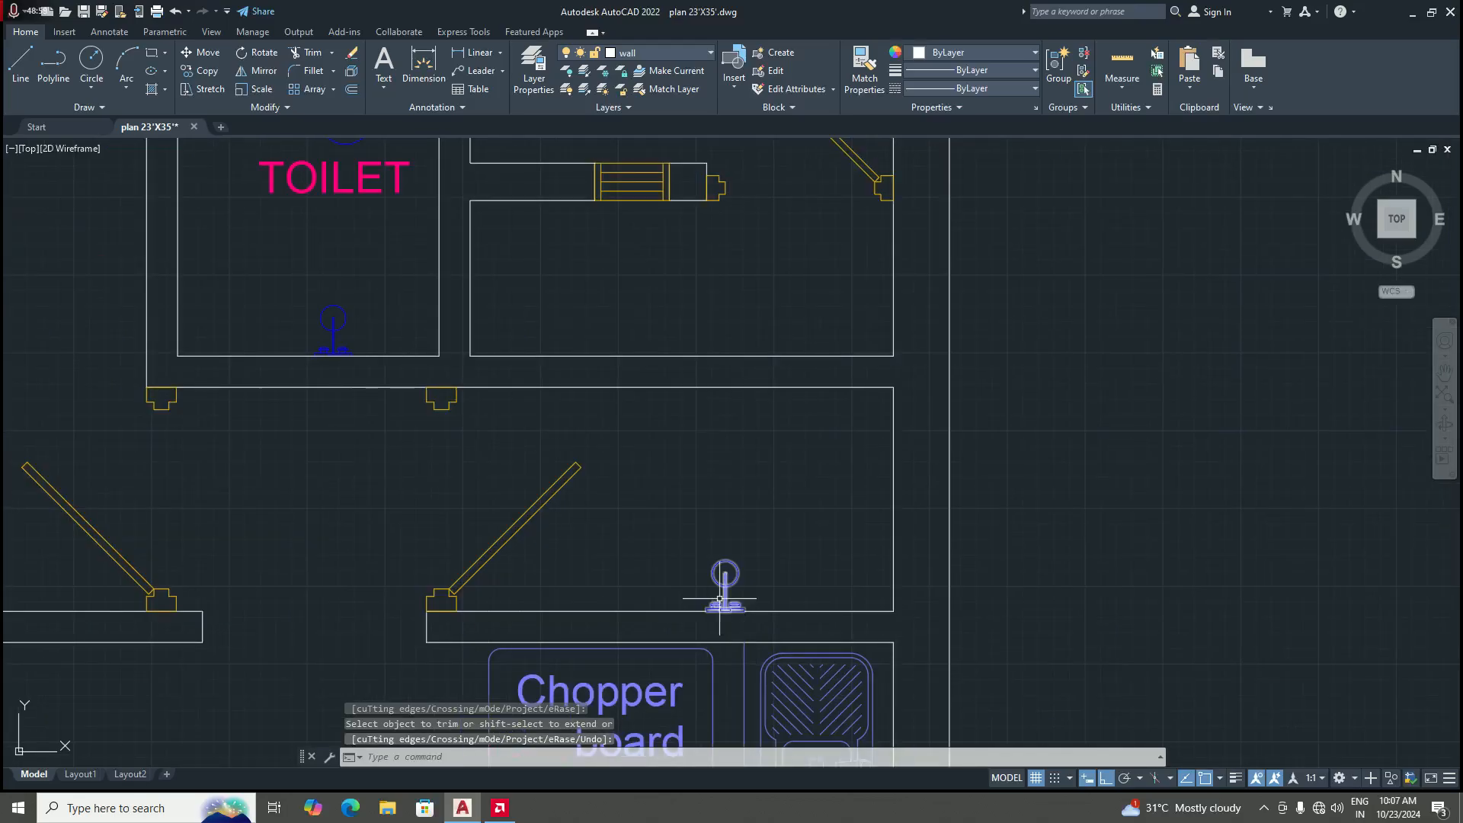
{"action": "scroll", "coordinate": [725, 591], "scroll_direction": "down", "scroll_amount": 2}
{"action": "scroll", "coordinate": [720, 583], "scroll_direction": "up", "scroll_amount": 2}
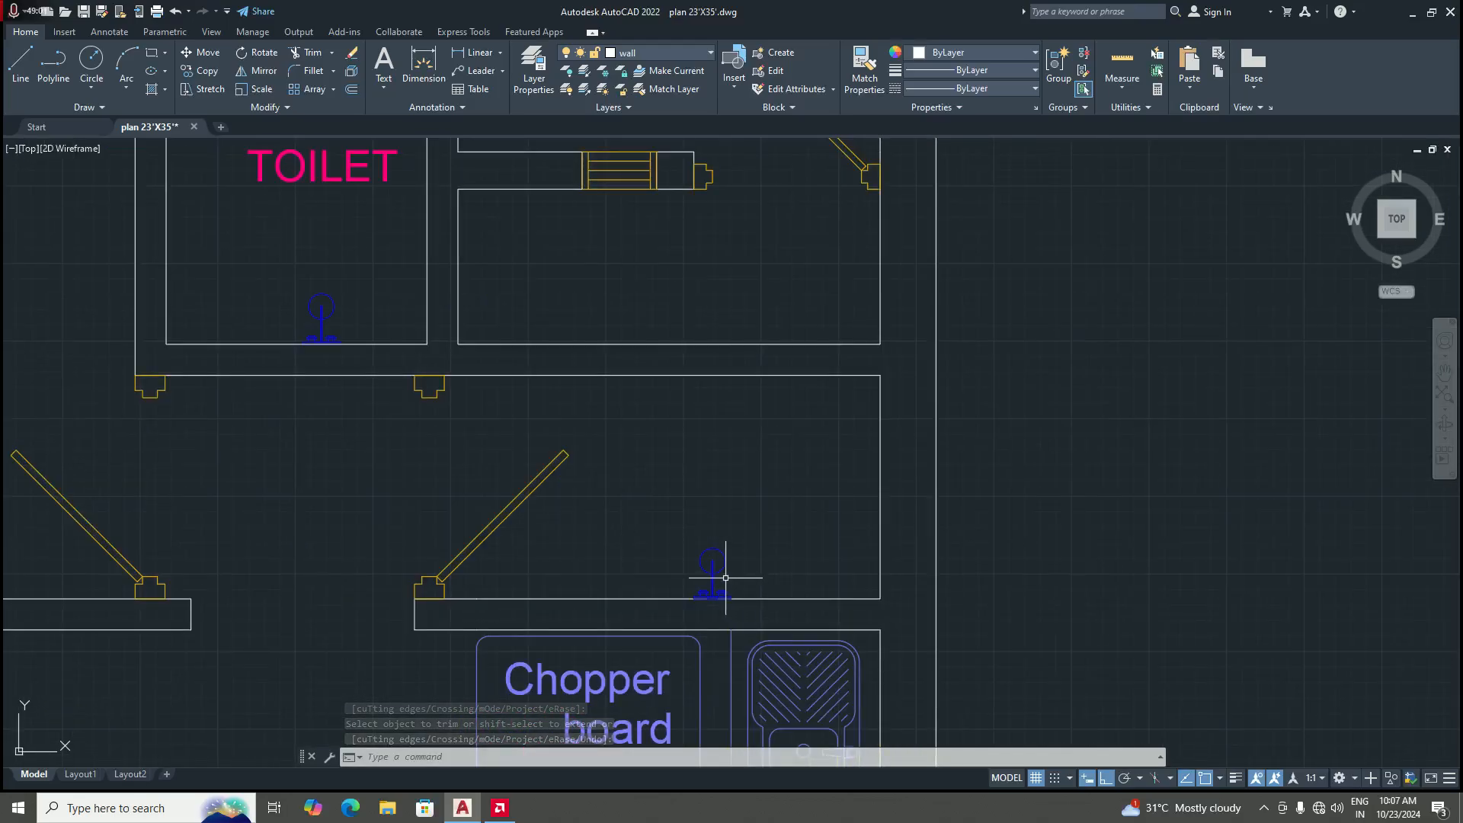
{"action": "left_click", "coordinate": [718, 577]}
{"action": "scroll", "coordinate": [714, 575], "scroll_direction": "up", "scroll_amount": 4}
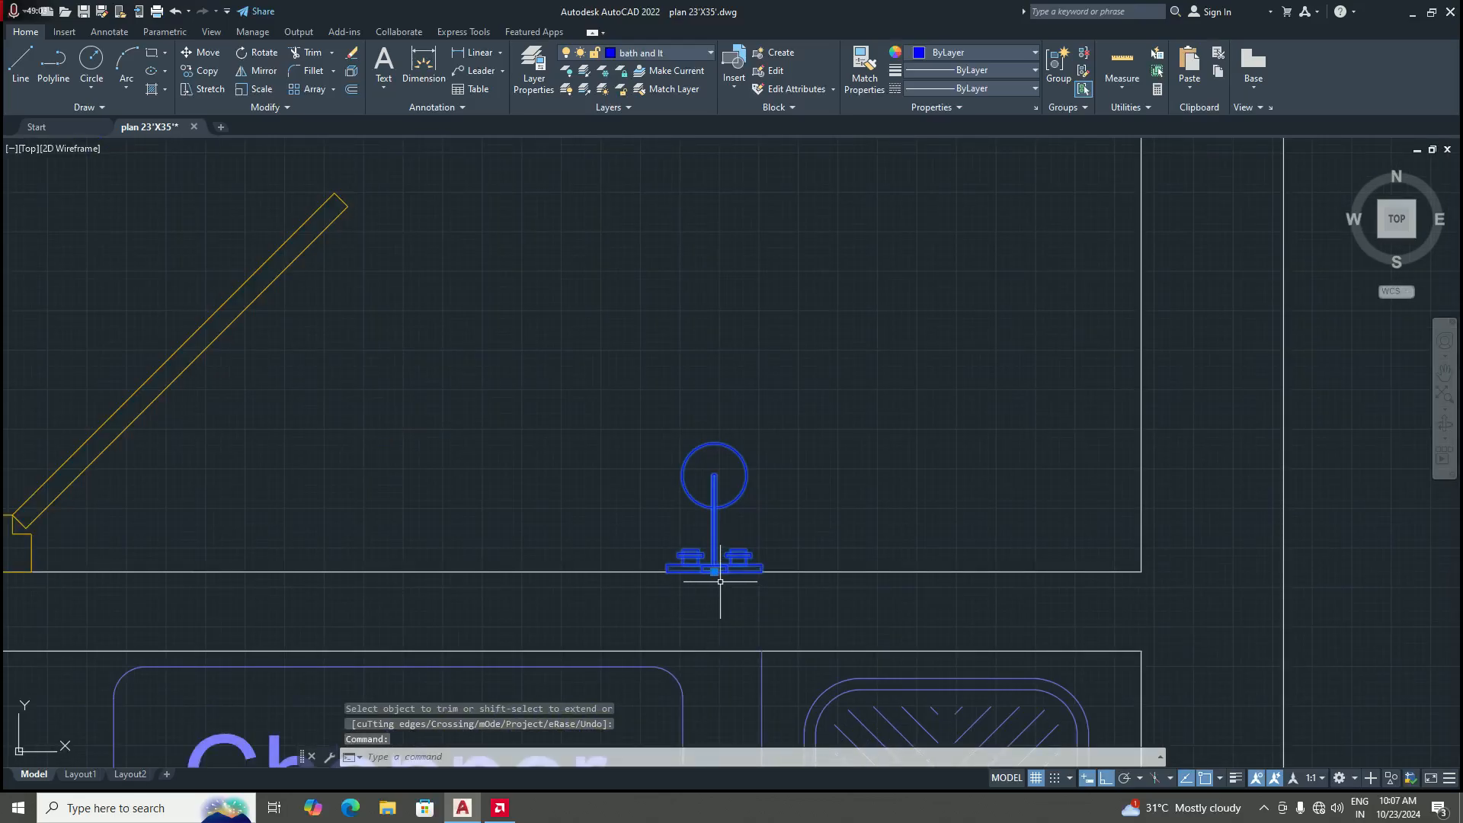
{"action": "left_click", "coordinate": [710, 575]}
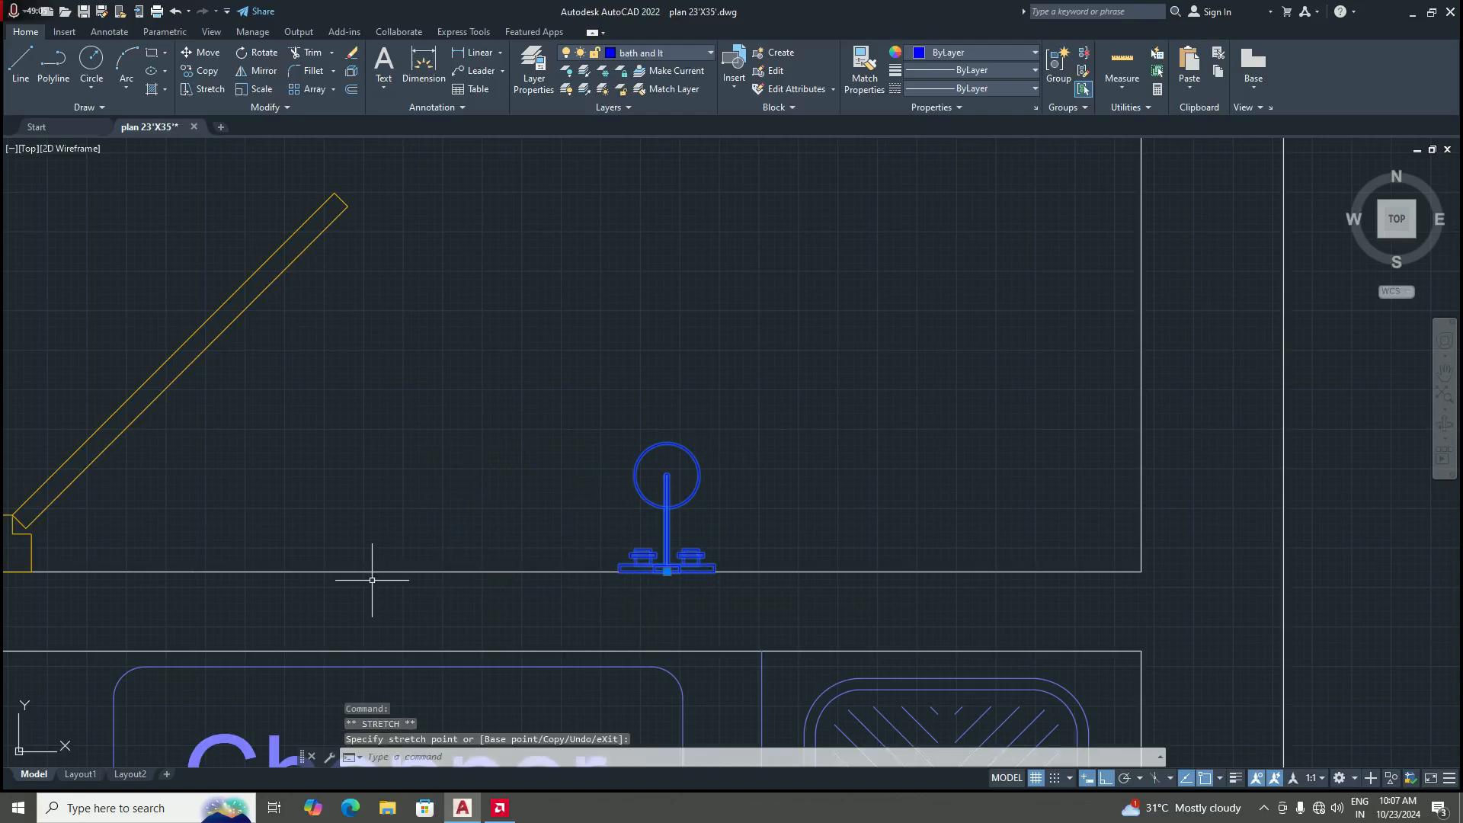
{"action": "left_click", "coordinate": [666, 572]}
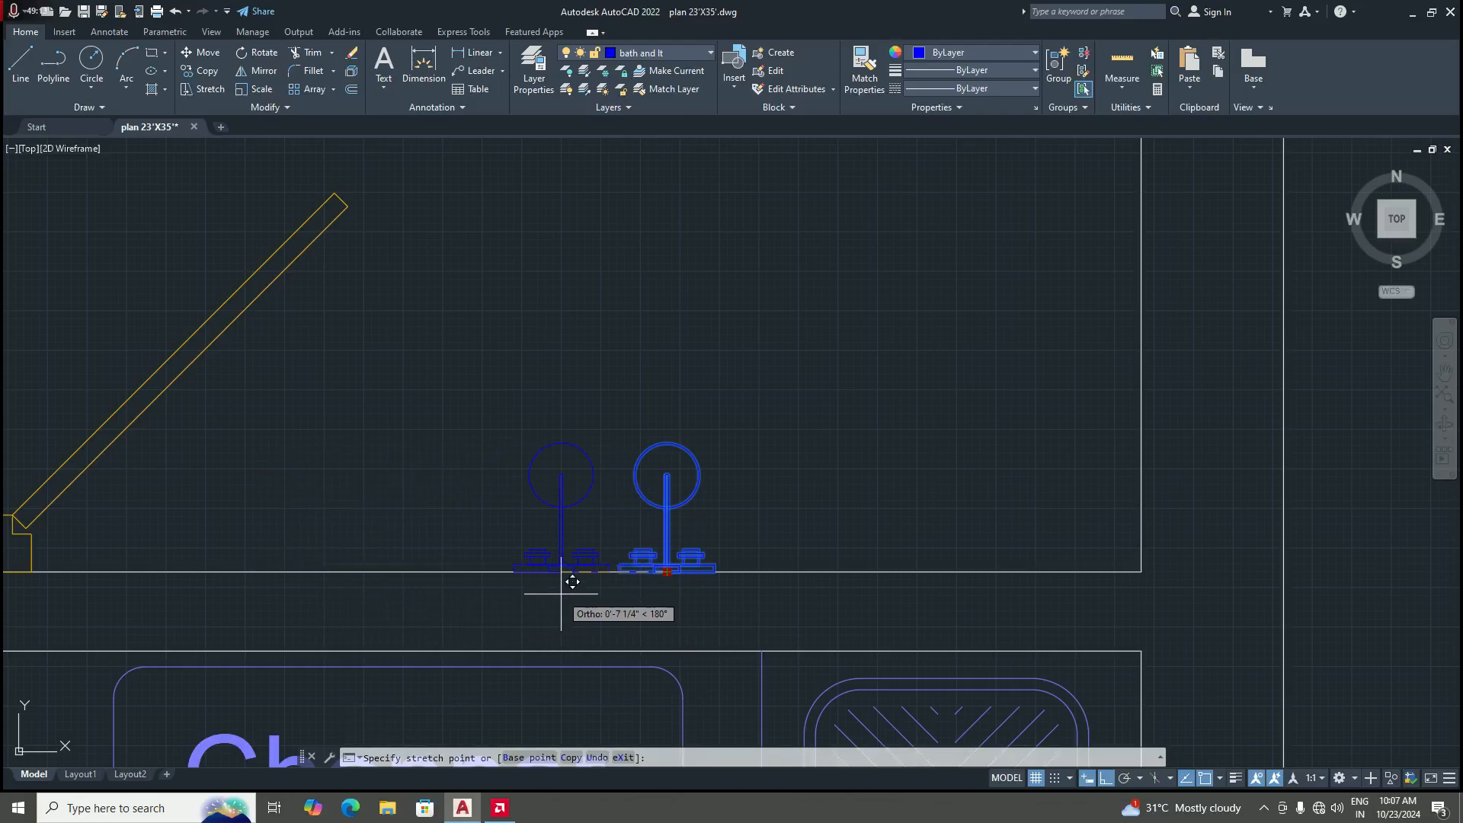
{"action": "left_click", "coordinate": [588, 577]}
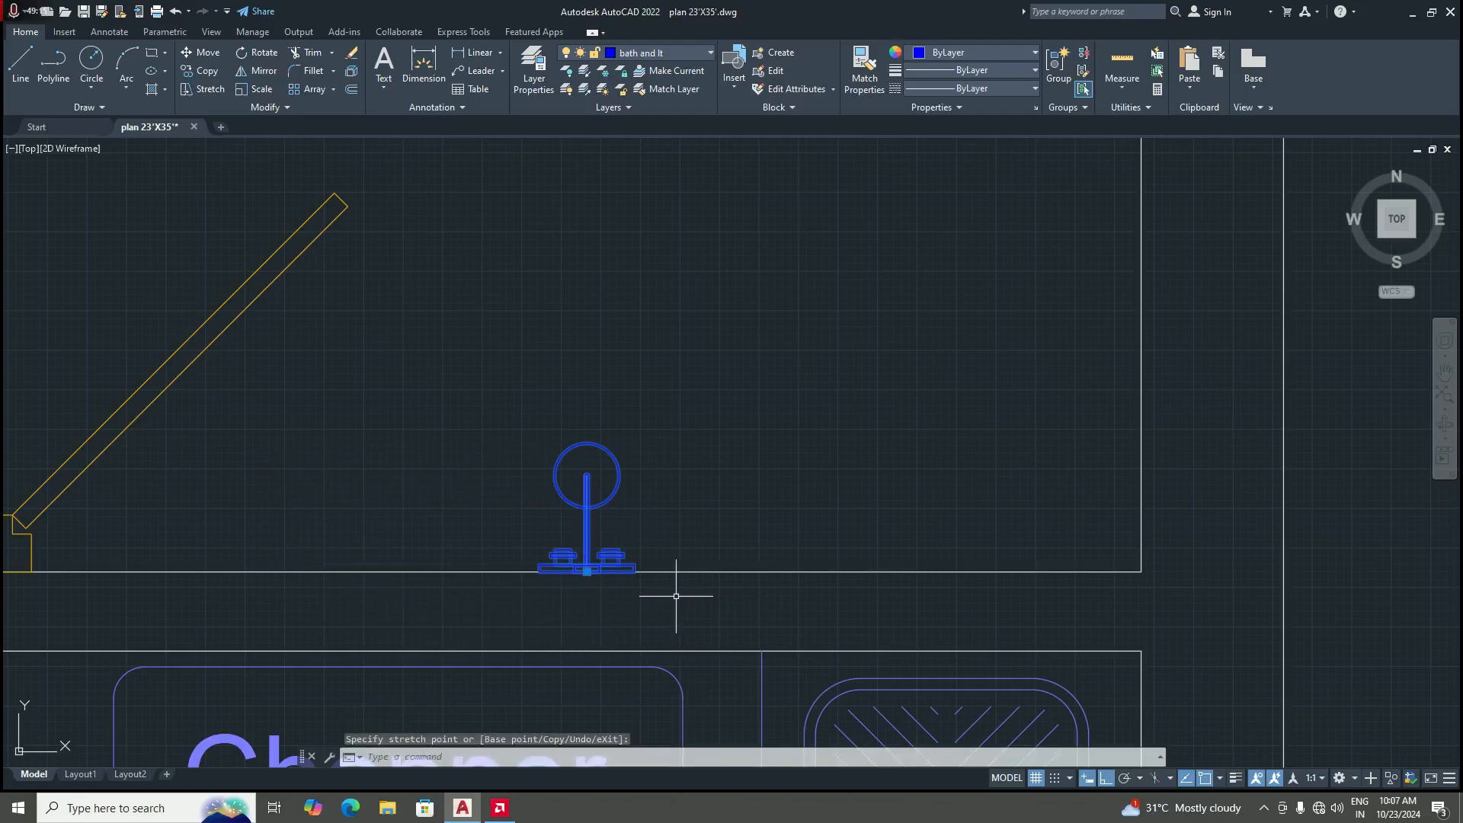
{"action": "left_click", "coordinate": [587, 571]}
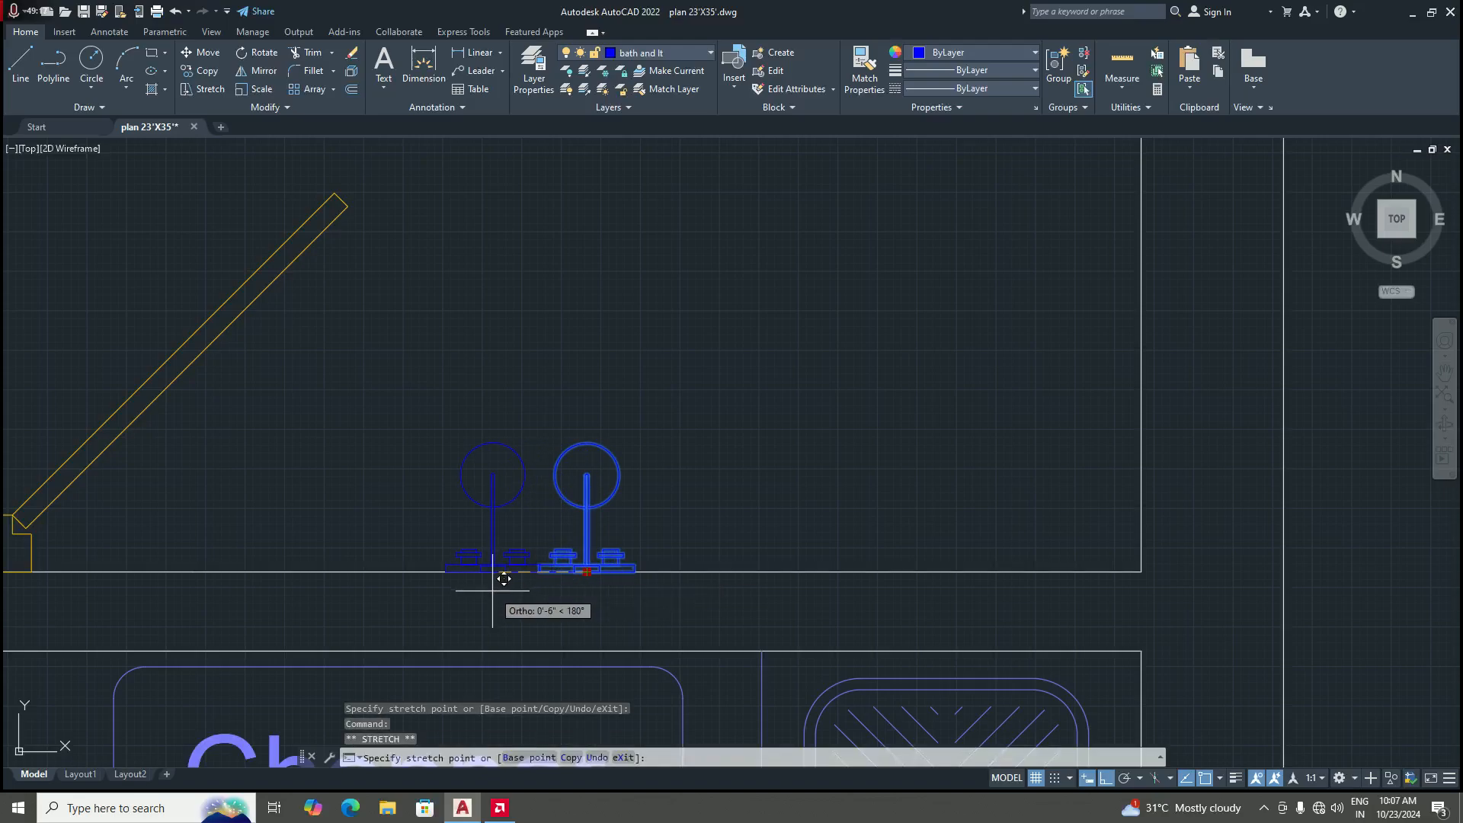
{"action": "key", "text": "F3"}
{"action": "left_click", "coordinate": [299, 577]}
{"action": "scroll", "coordinate": [483, 483], "scroll_direction": "down", "scroll_amount": 2}
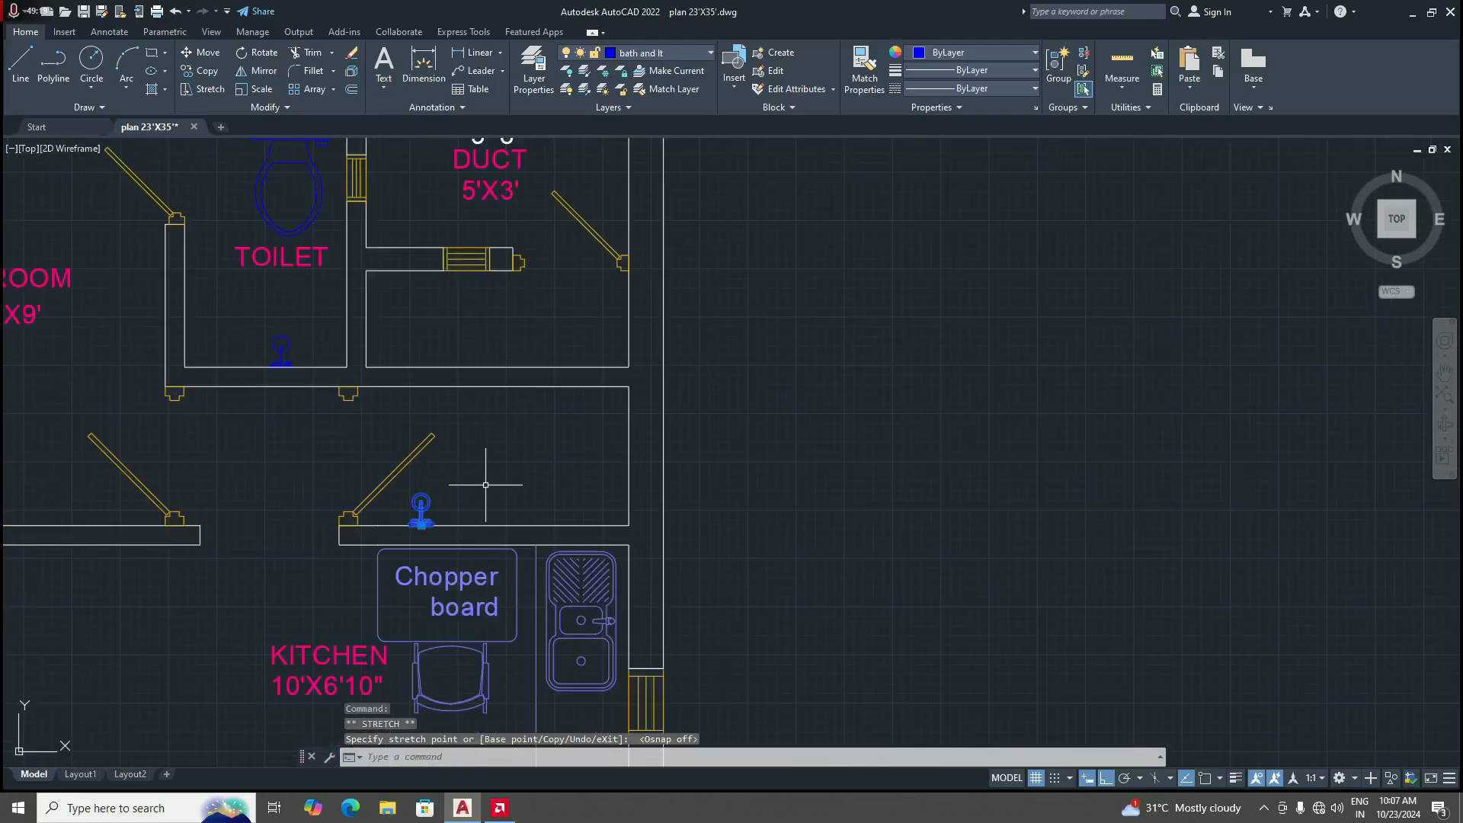
{"action": "key", "text": "Escape"}
Step: Offset the outer wall's inner line 3' inward across the space above the kitchen
{"action": "scroll", "coordinate": [587, 450], "scroll_direction": "down", "scroll_amount": 3}
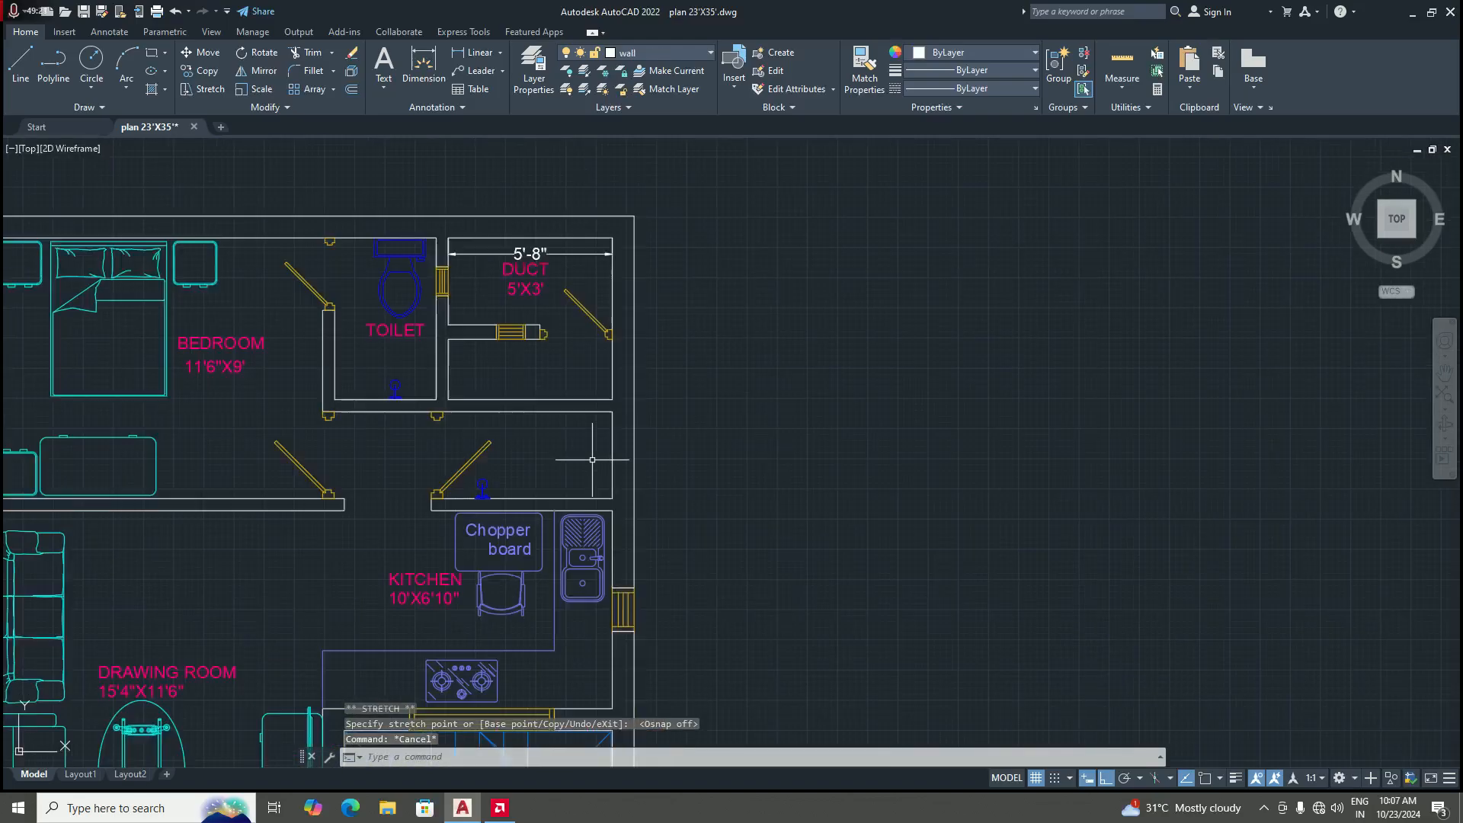
{"action": "scroll", "coordinate": [558, 461], "scroll_direction": "up", "scroll_amount": 4}
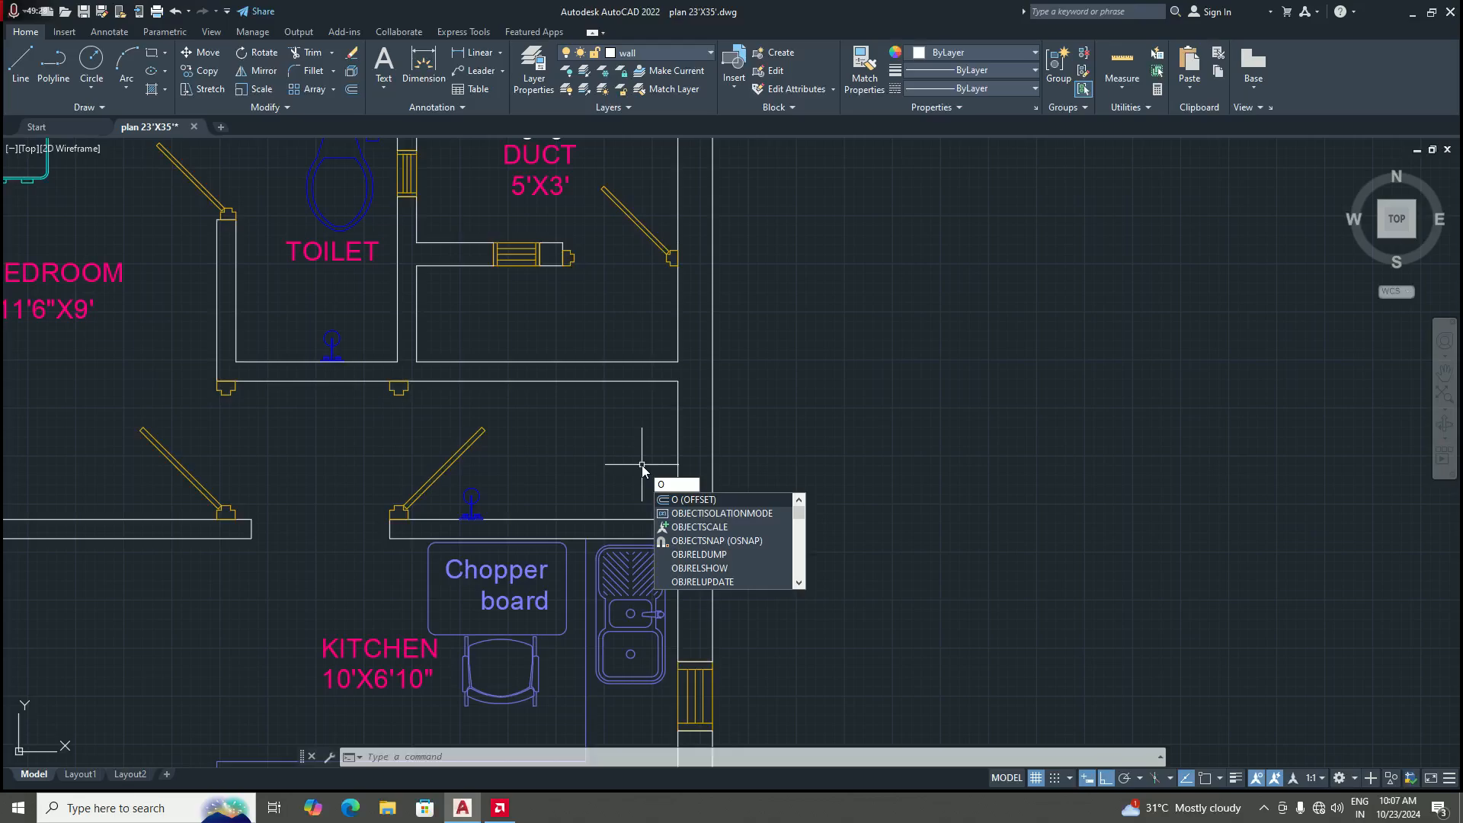
{"action": "key", "text": "Return"}
{"action": "type", "text": "3"}
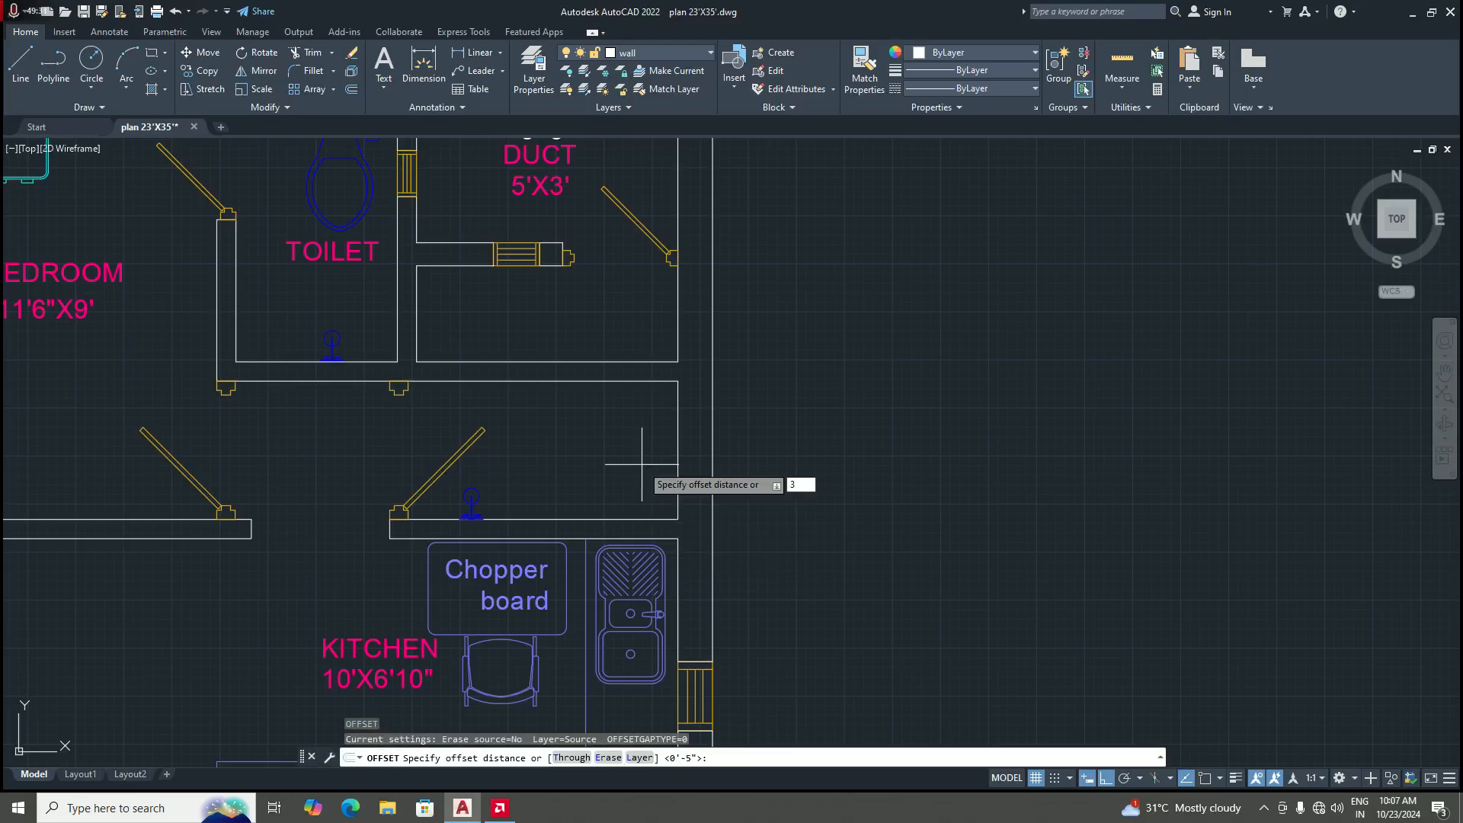
{"action": "type", "text": "'"}
{"action": "key", "text": "Return"}
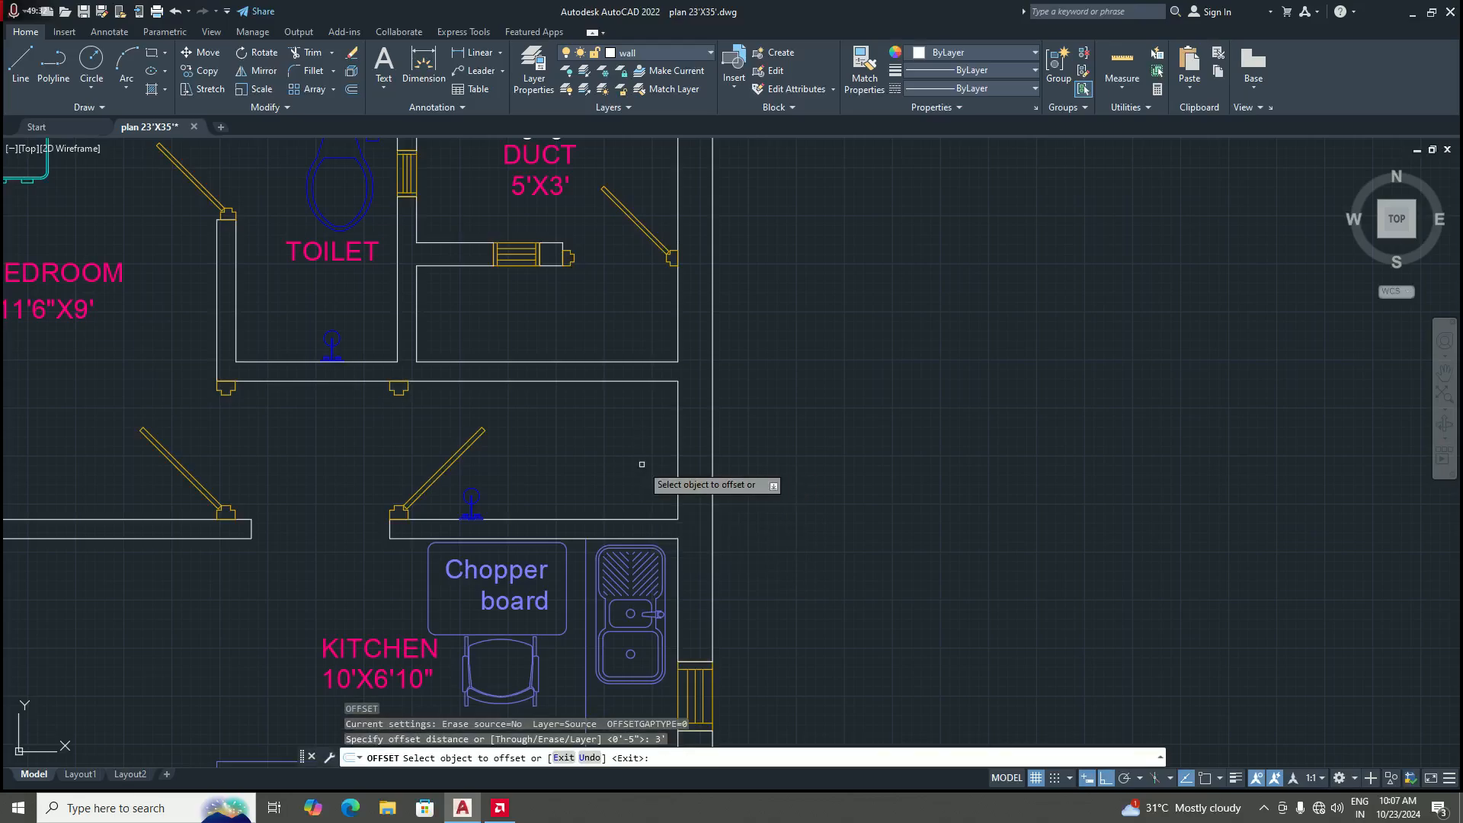
{"action": "left_click", "coordinate": [678, 455]}
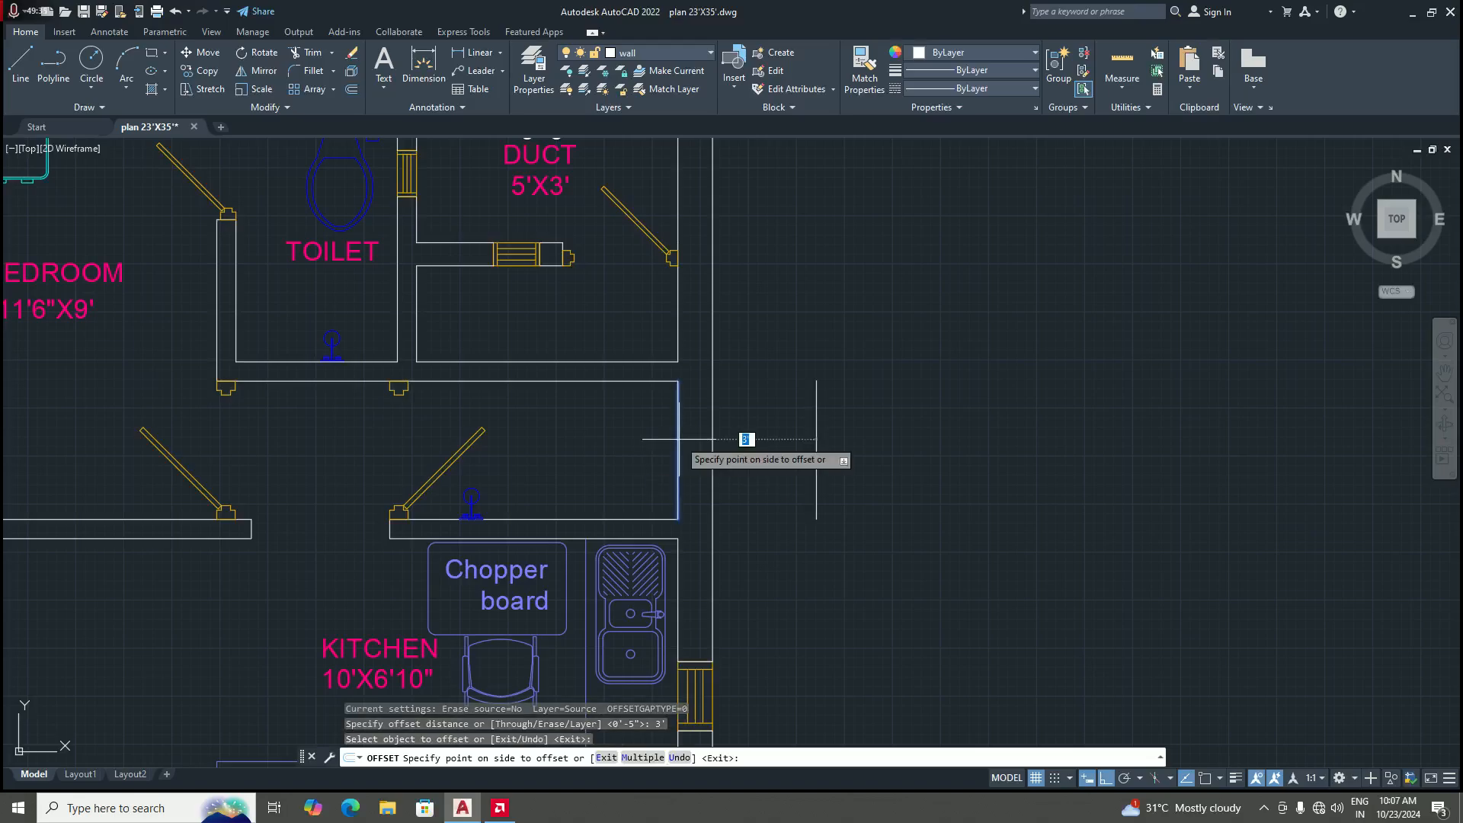
{"action": "left_click", "coordinate": [513, 452]}
{"action": "scroll", "coordinate": [514, 452], "scroll_direction": "down", "scroll_amount": 5}
{"action": "scroll", "coordinate": [543, 456], "scroll_direction": "up", "scroll_amount": 5}
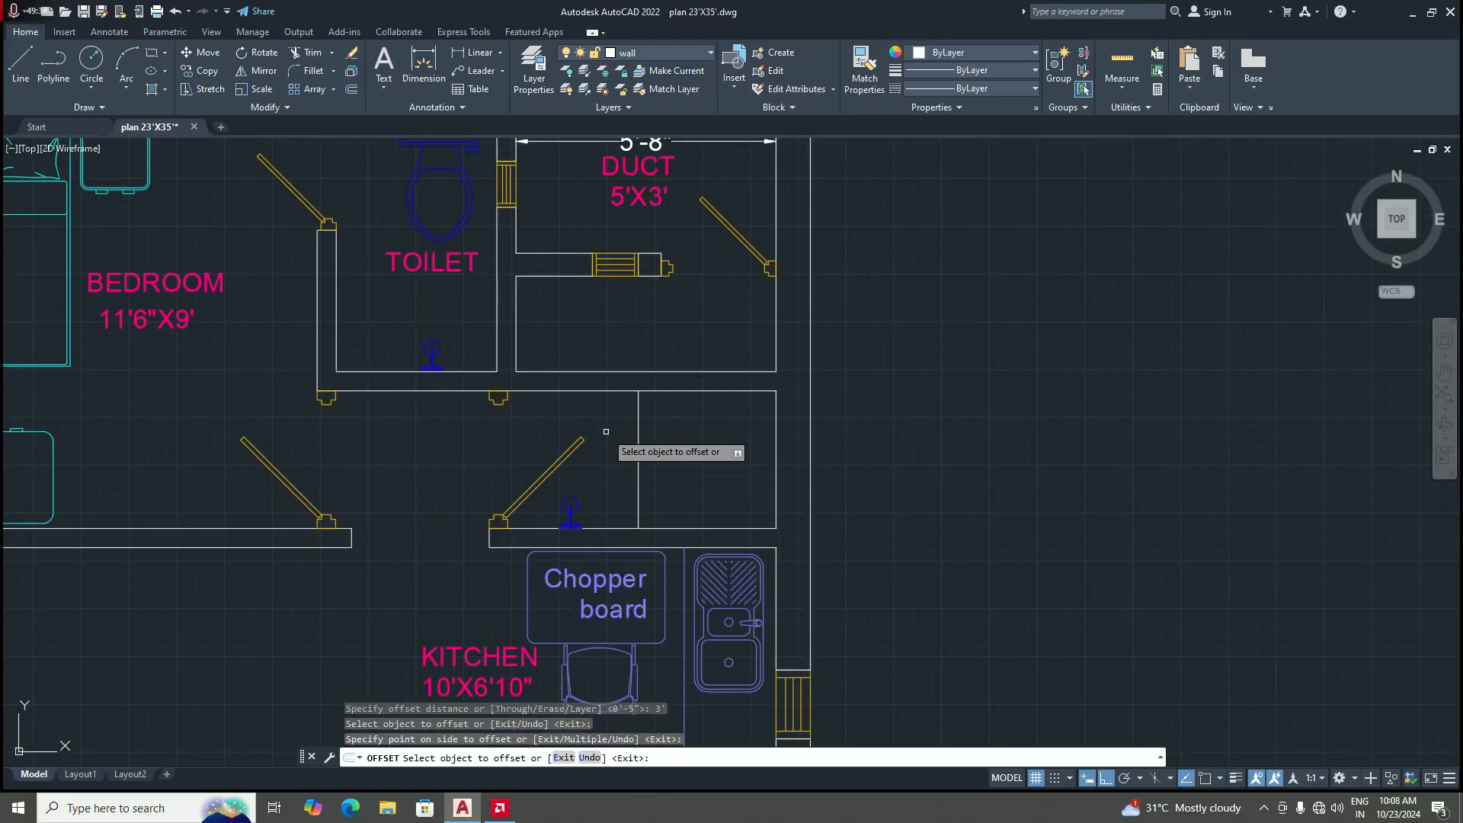
{"action": "key", "text": "Return"}
Step: Offset the new partition line 5" toward the shower fixture to give the partition wall its thickness
{"action": "key", "text": "Return"}
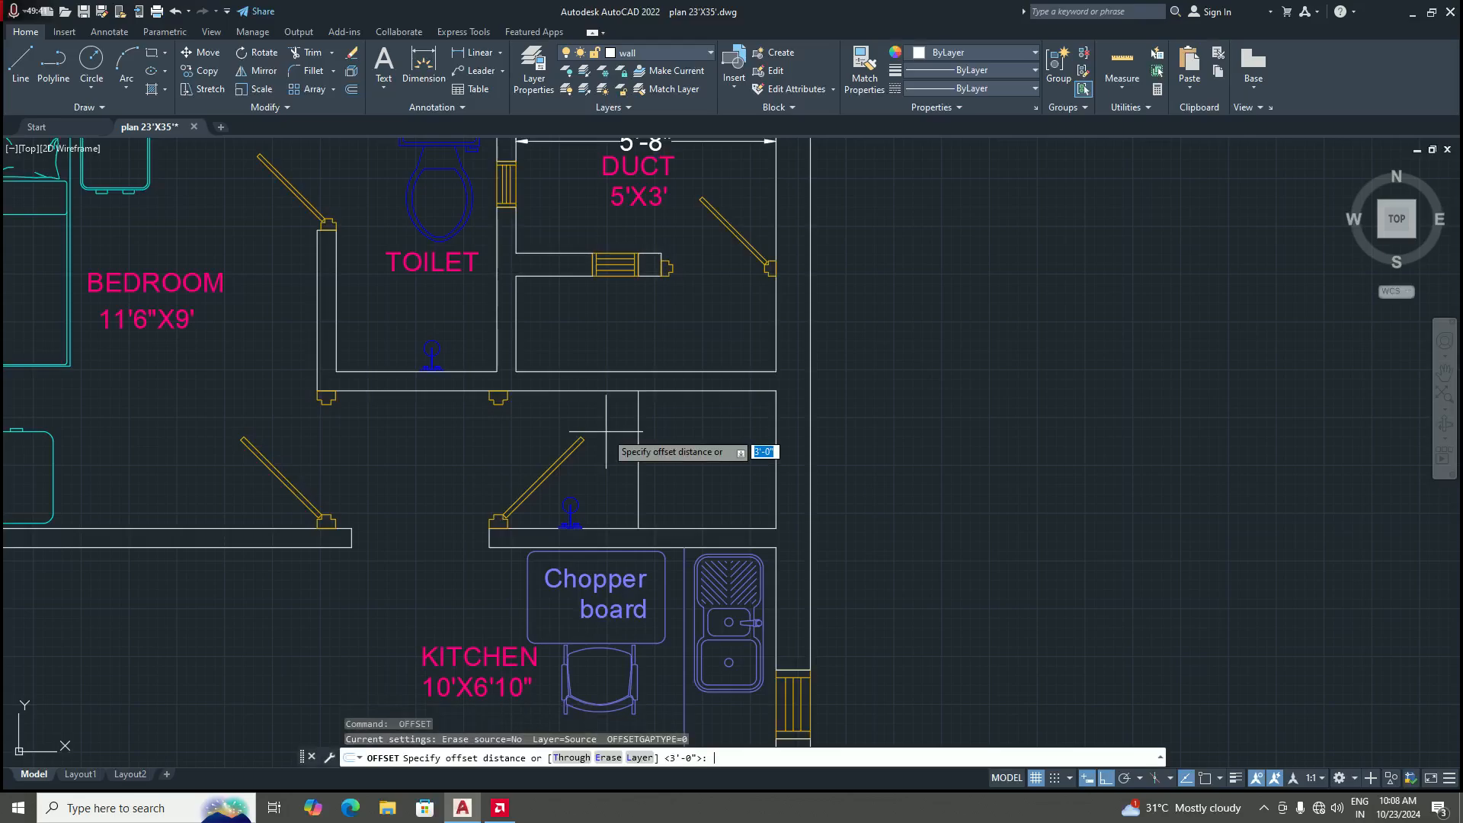
{"action": "type", "text": "5\""}
{"action": "key", "text": "Return"}
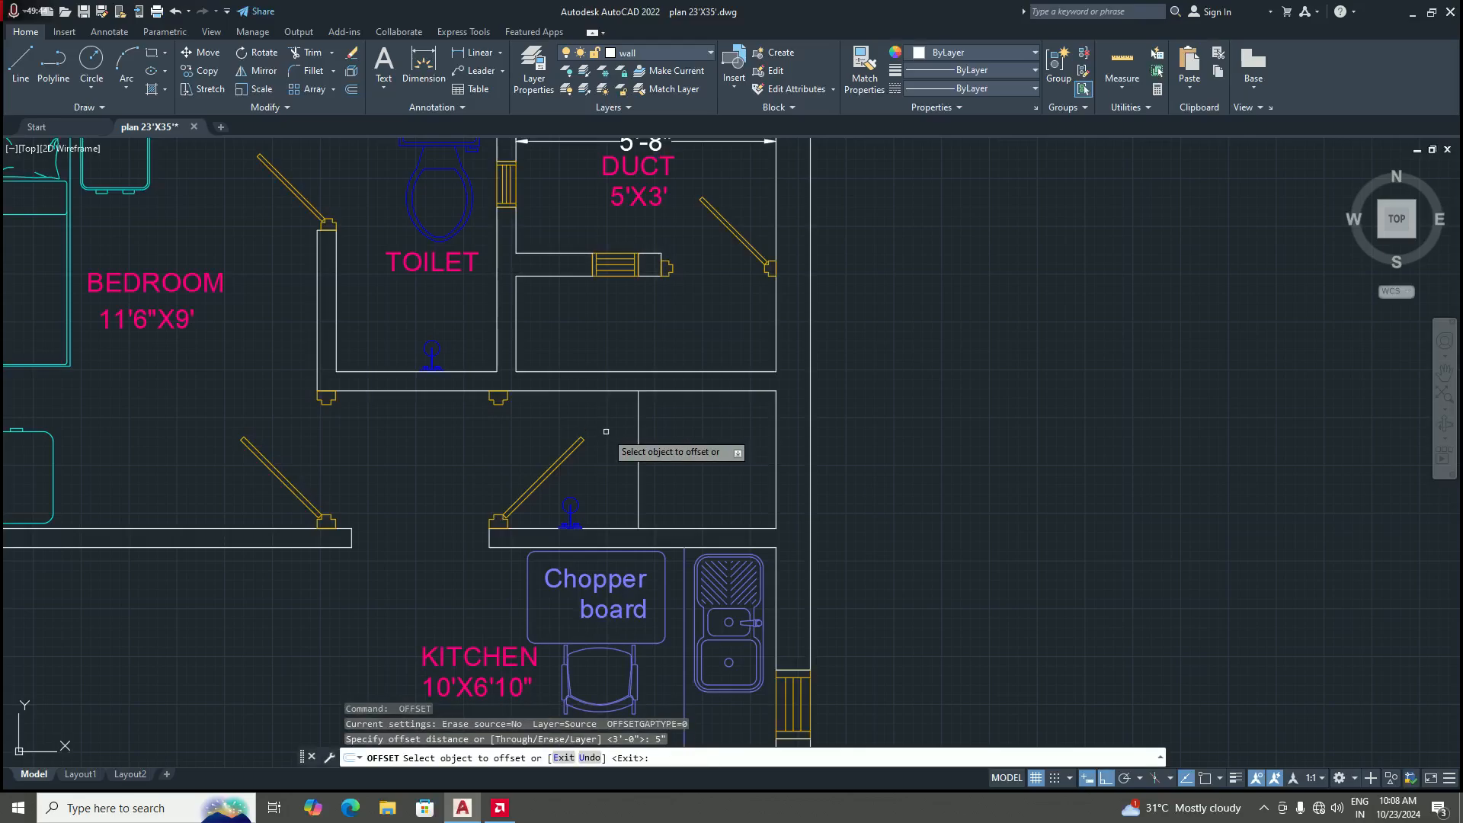
{"action": "left_click", "coordinate": [638, 428]}
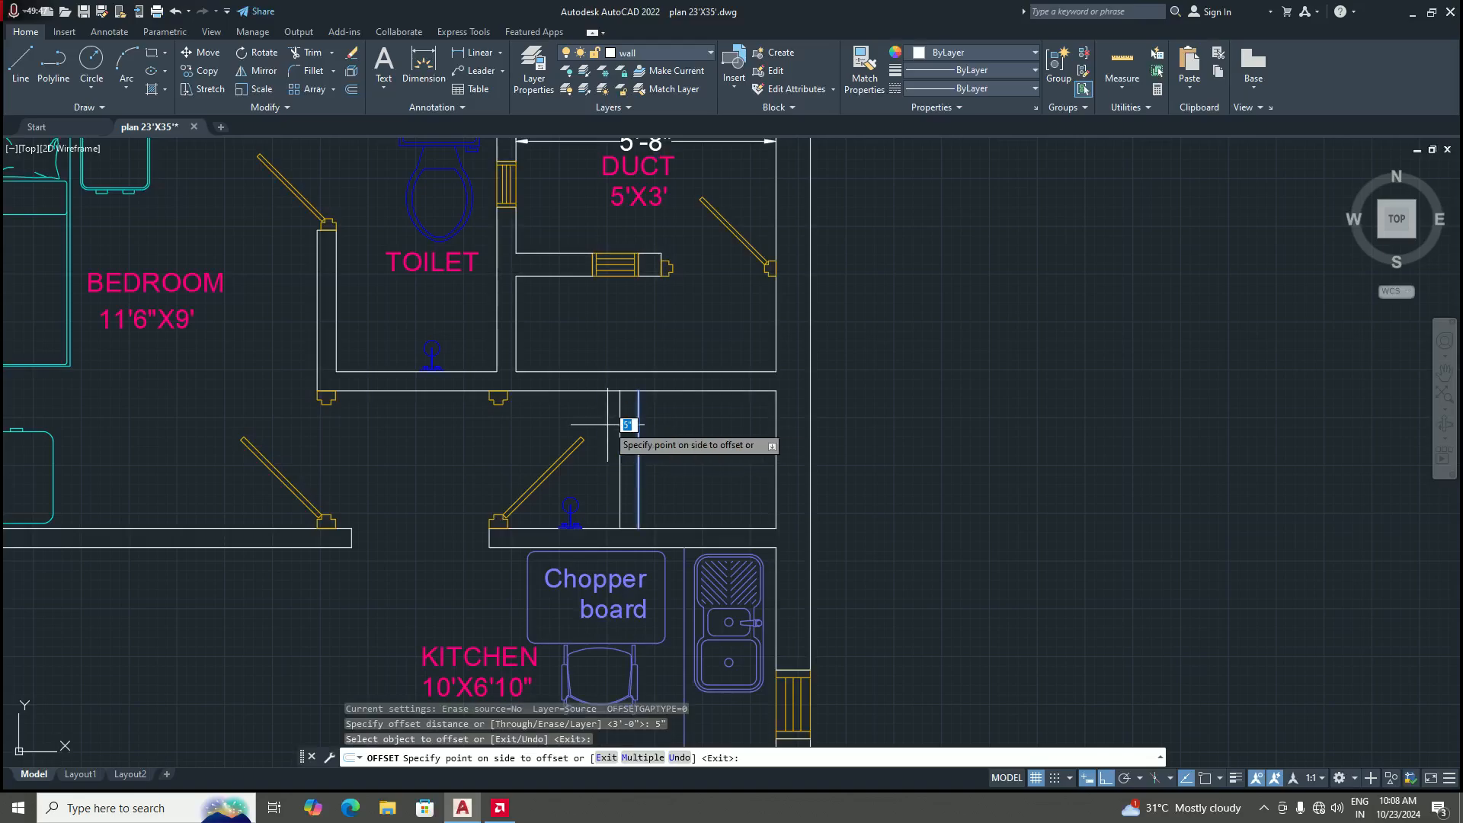
{"action": "left_click", "coordinate": [608, 425]}
{"action": "key", "text": "Return"}
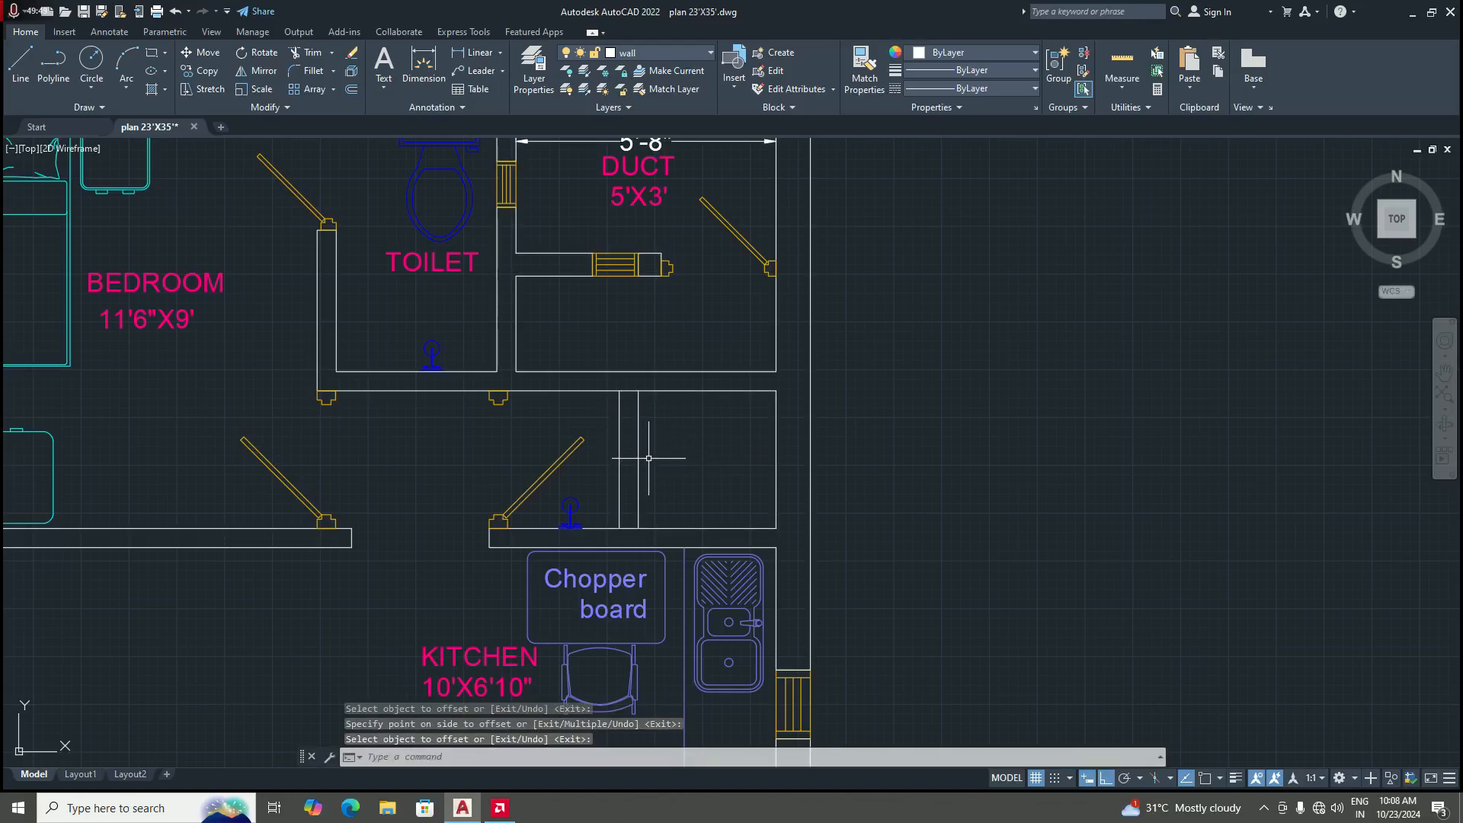
Step: Trim the upper wall's lower line between the two partition lines where the new partition meets it
{"action": "type", "text": "tr"}
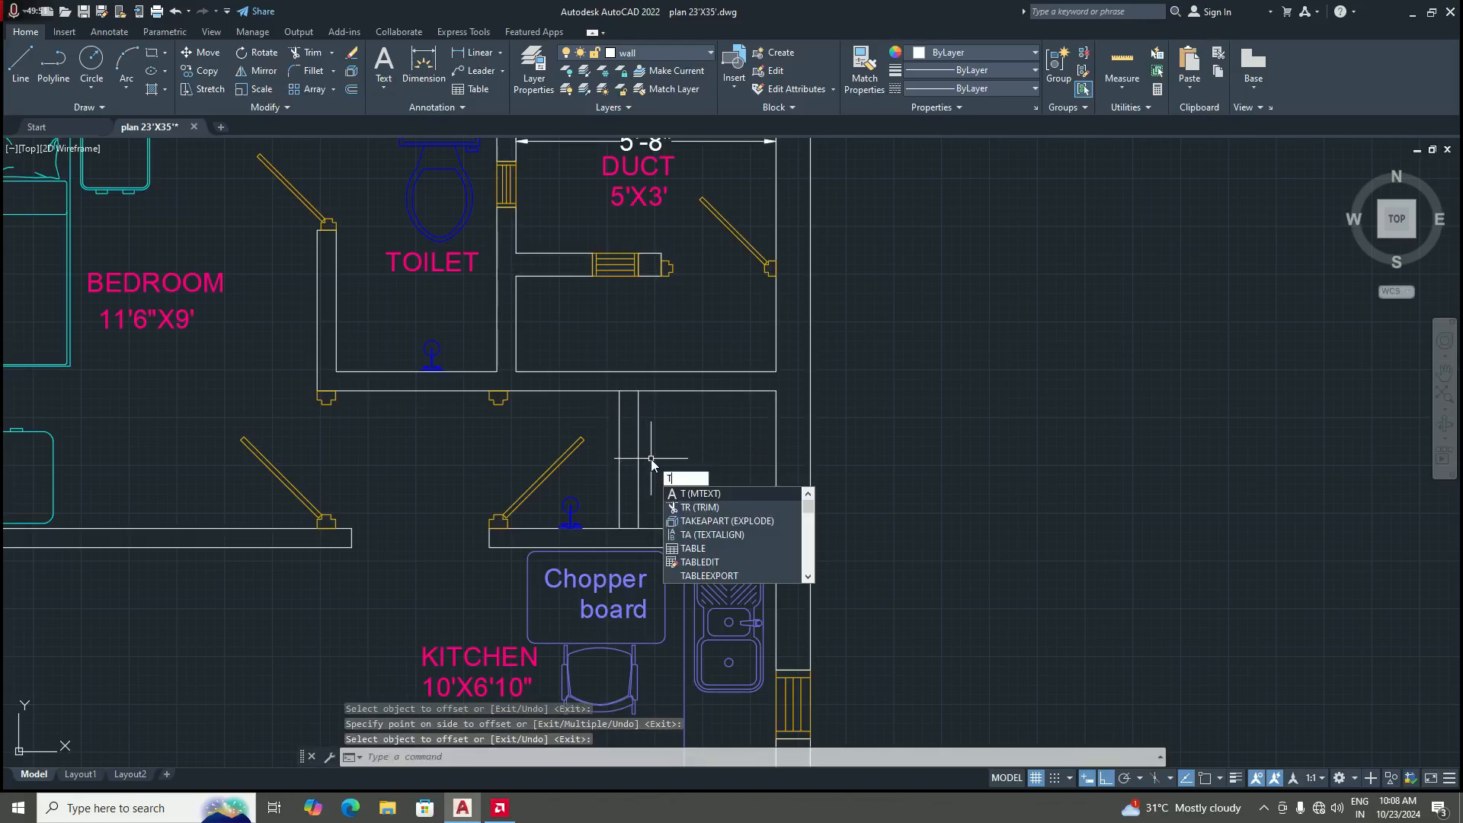
{"action": "key", "text": "Return"}
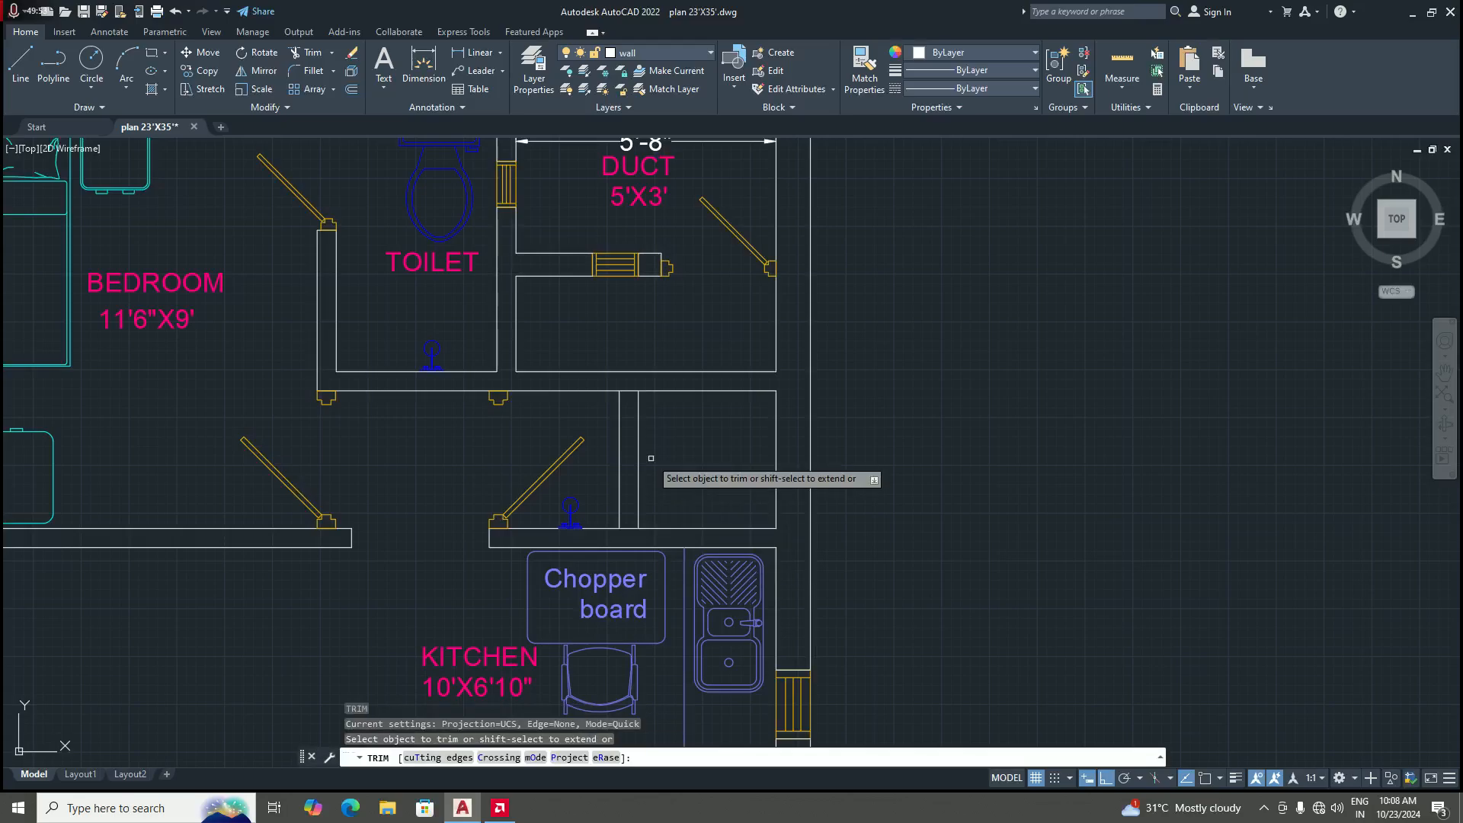
{"action": "left_click", "coordinate": [628, 391]}
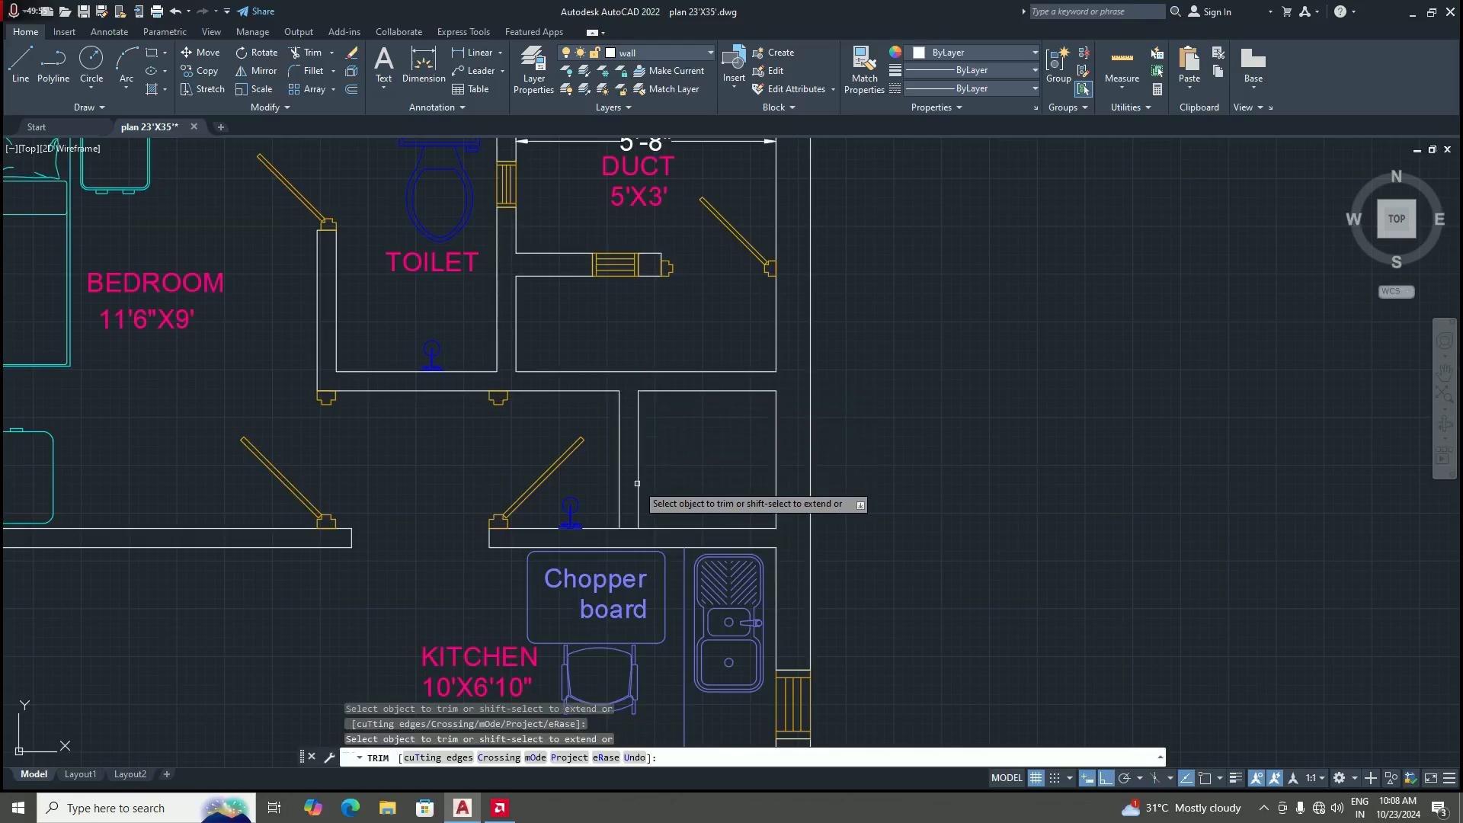
{"action": "scroll", "coordinate": [647, 495], "scroll_direction": "down", "scroll_amount": 5}
{"action": "scroll", "coordinate": [664, 466], "scroll_direction": "up", "scroll_amount": 5}
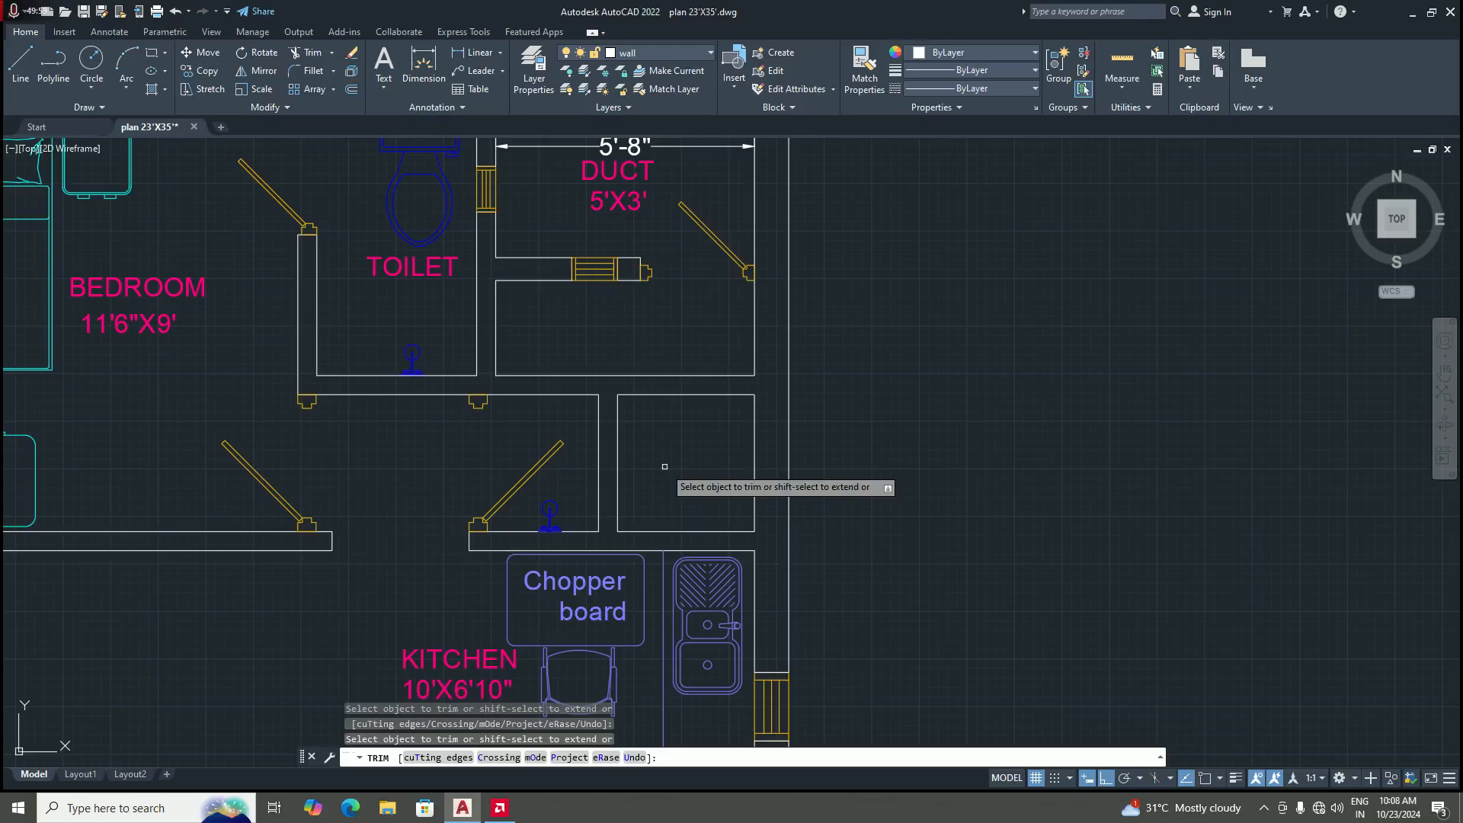
{"action": "key", "text": "ctrl+z"}
{"action": "key", "text": "Escape"}
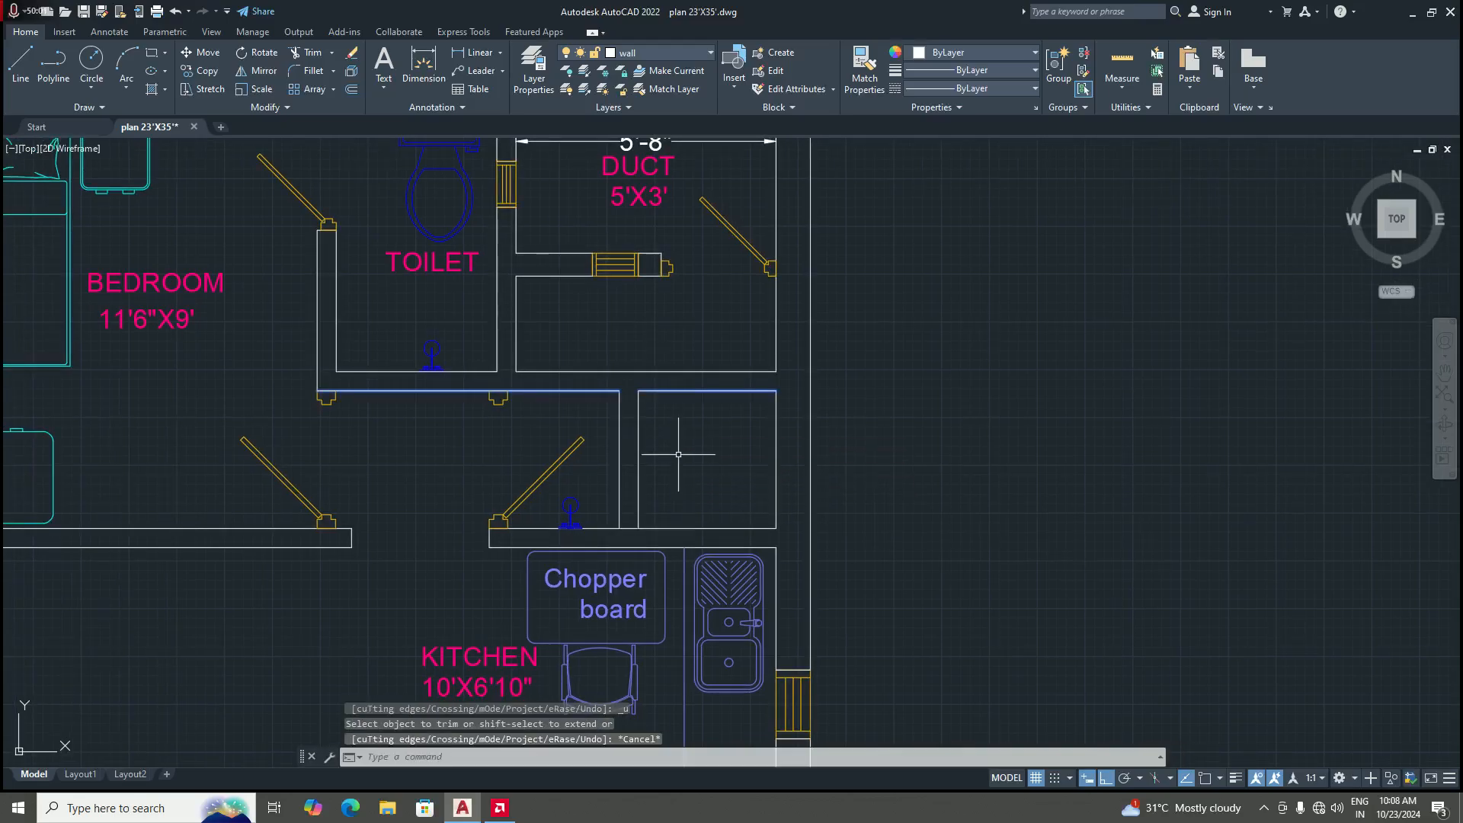
{"action": "key", "text": "Escape"}
Step: Inspect the trimmed wall line on both sides of the partition and the partition's junction with the kitchen wall
{"action": "left_click", "coordinate": [684, 456]}
{"action": "left_click", "coordinate": [674, 409]}
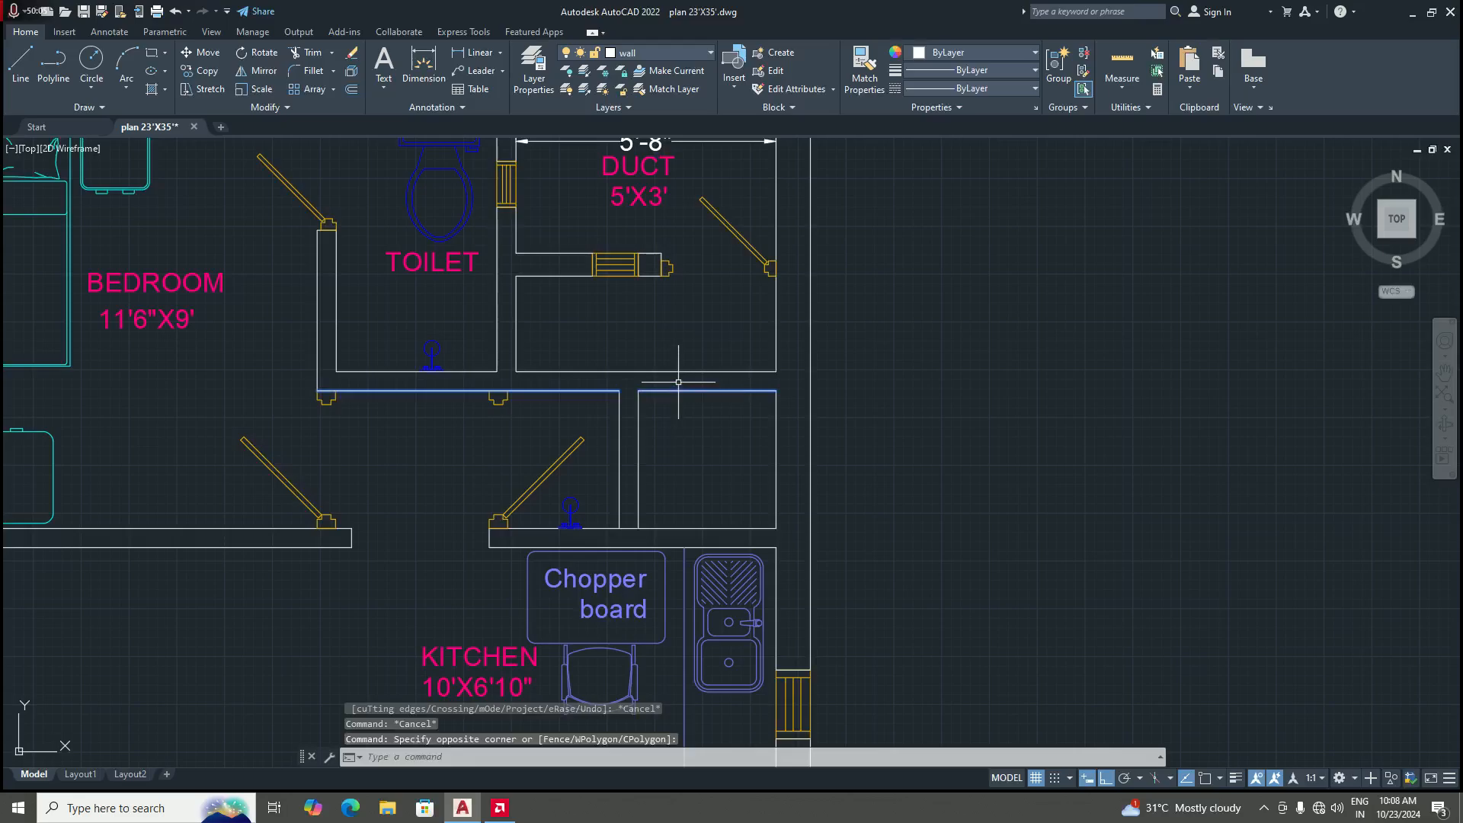
{"action": "scroll", "coordinate": [678, 390], "scroll_direction": "up", "scroll_amount": 4}
{"action": "left_click", "coordinate": [677, 397]}
{"action": "key", "text": "Escape"}
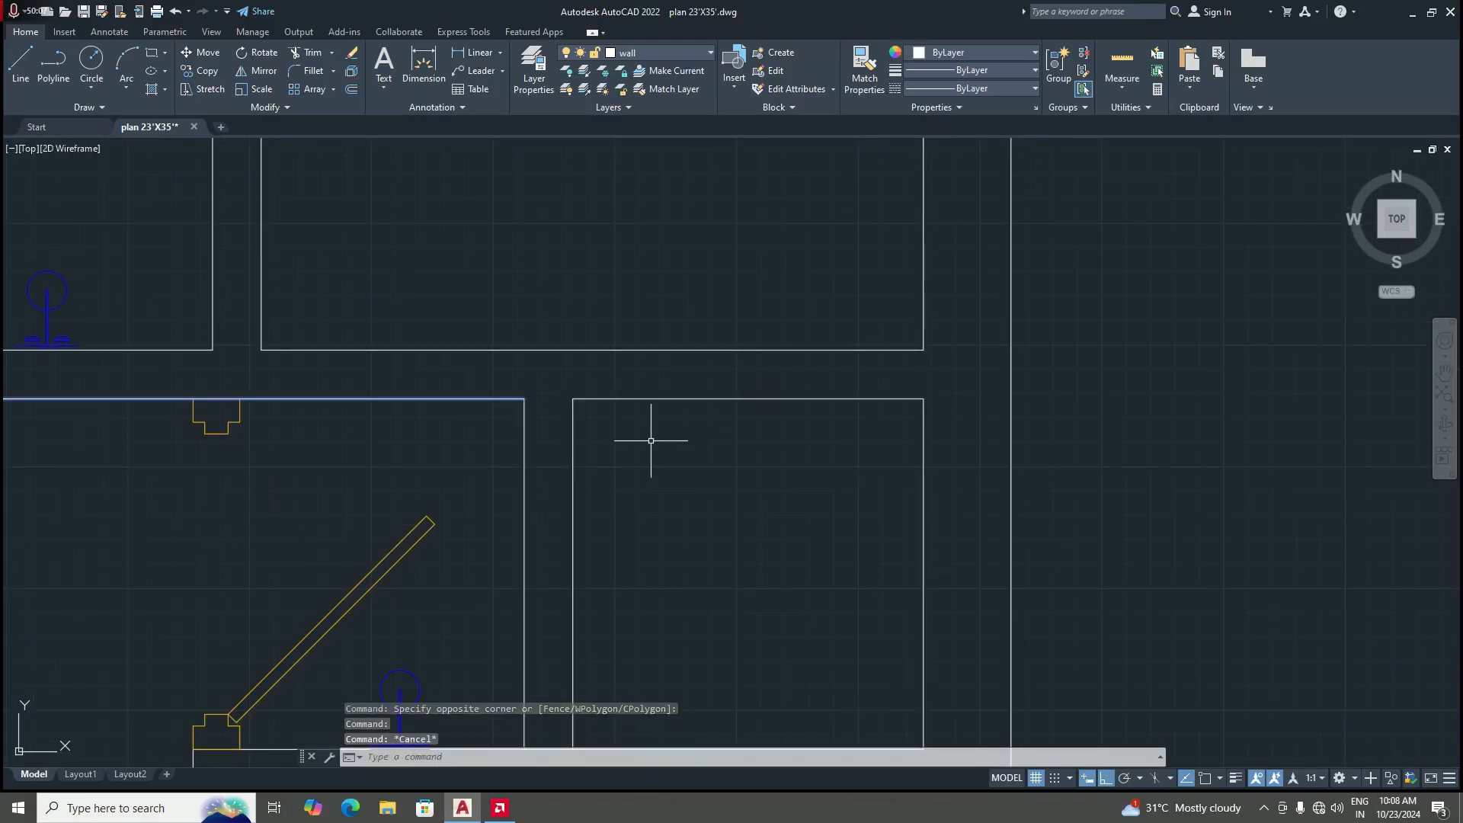
{"action": "left_click", "coordinate": [479, 399]}
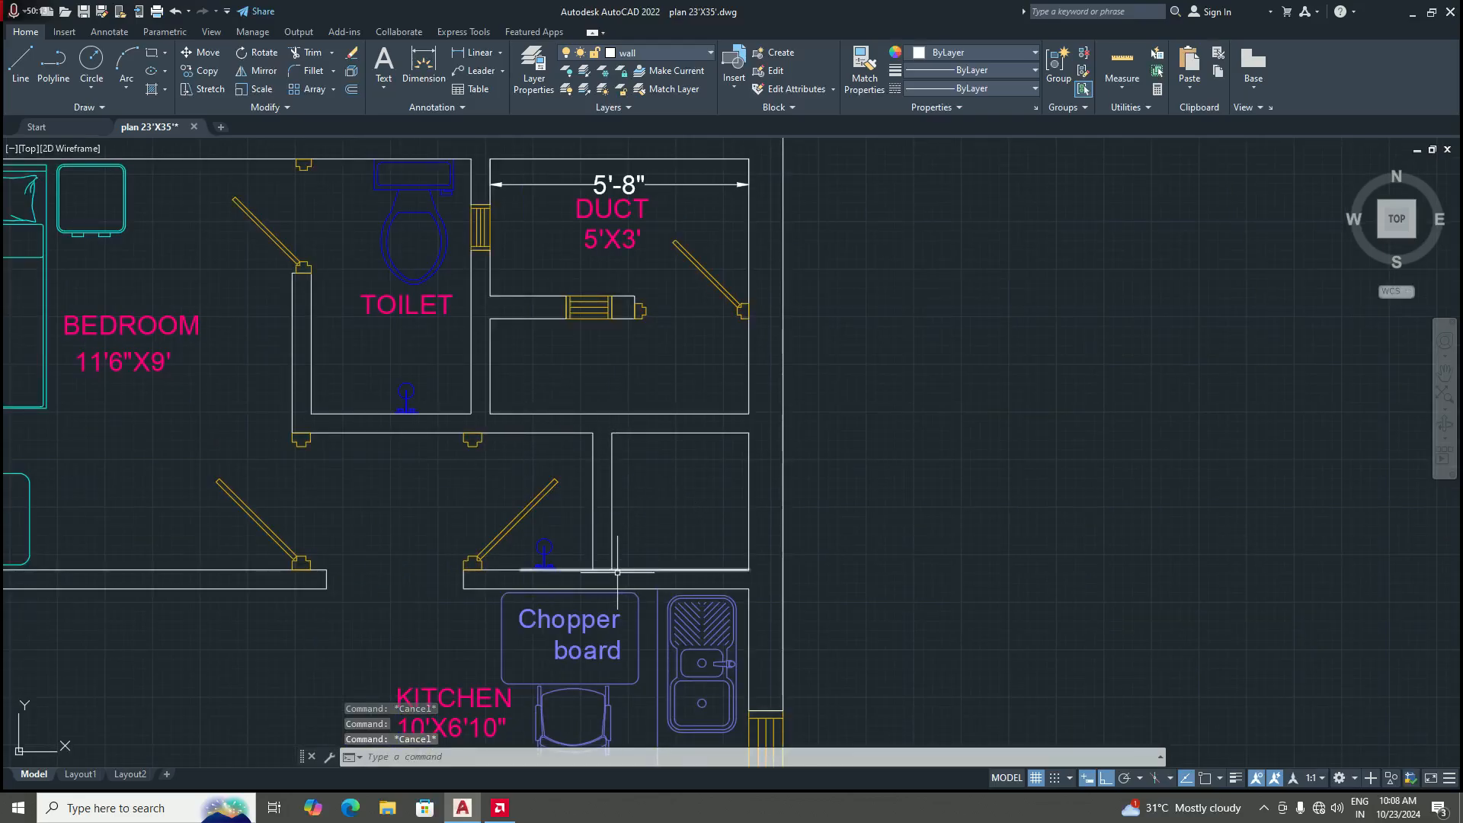
{"action": "scroll", "coordinate": [620, 576], "scroll_direction": "up", "scroll_amount": 4}
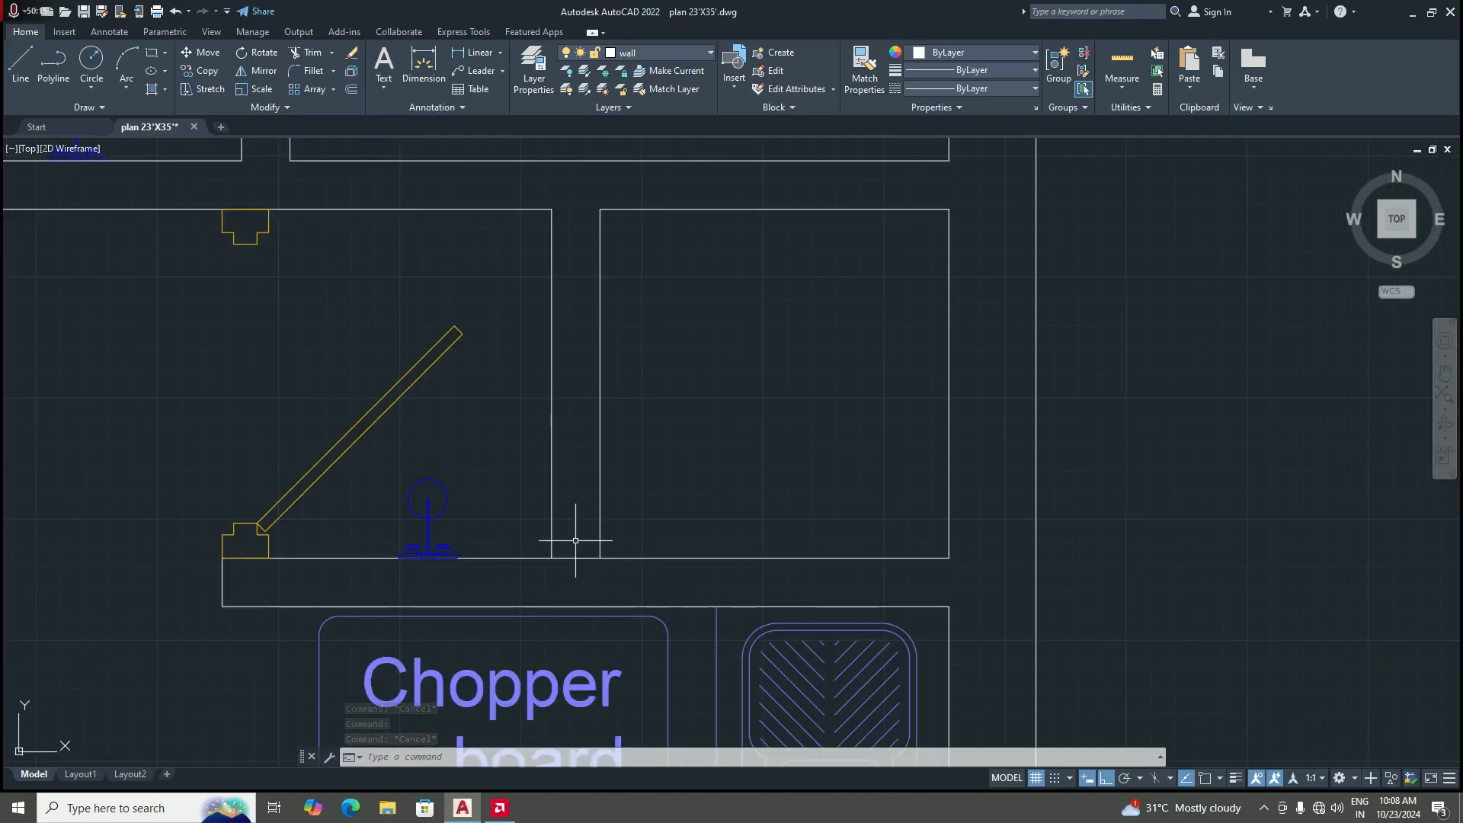
{"action": "scroll", "coordinate": [647, 435], "scroll_direction": "down", "scroll_amount": 4}
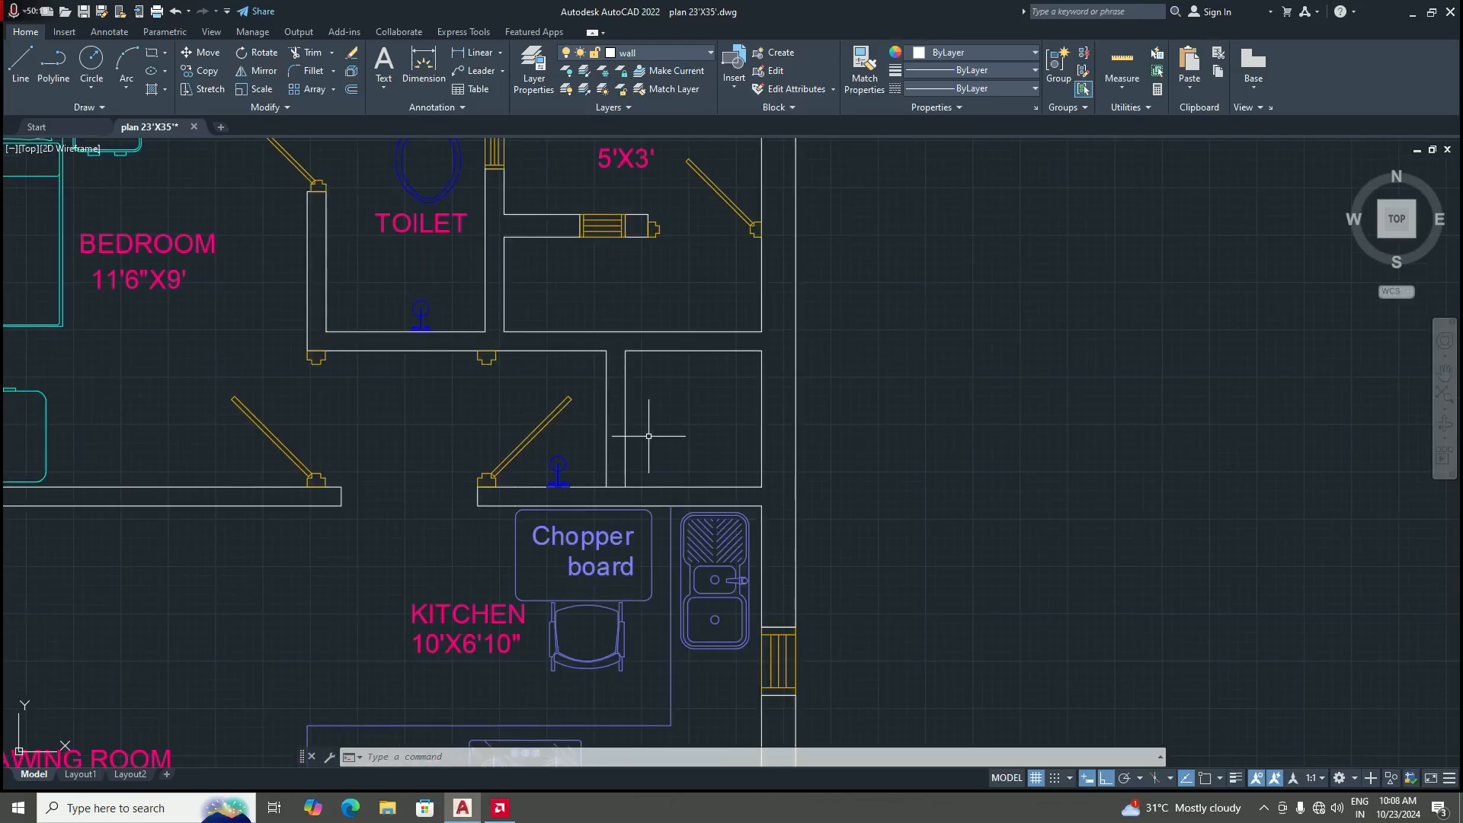
{"action": "scroll", "coordinate": [649, 436], "scroll_direction": "down", "scroll_amount": 3}
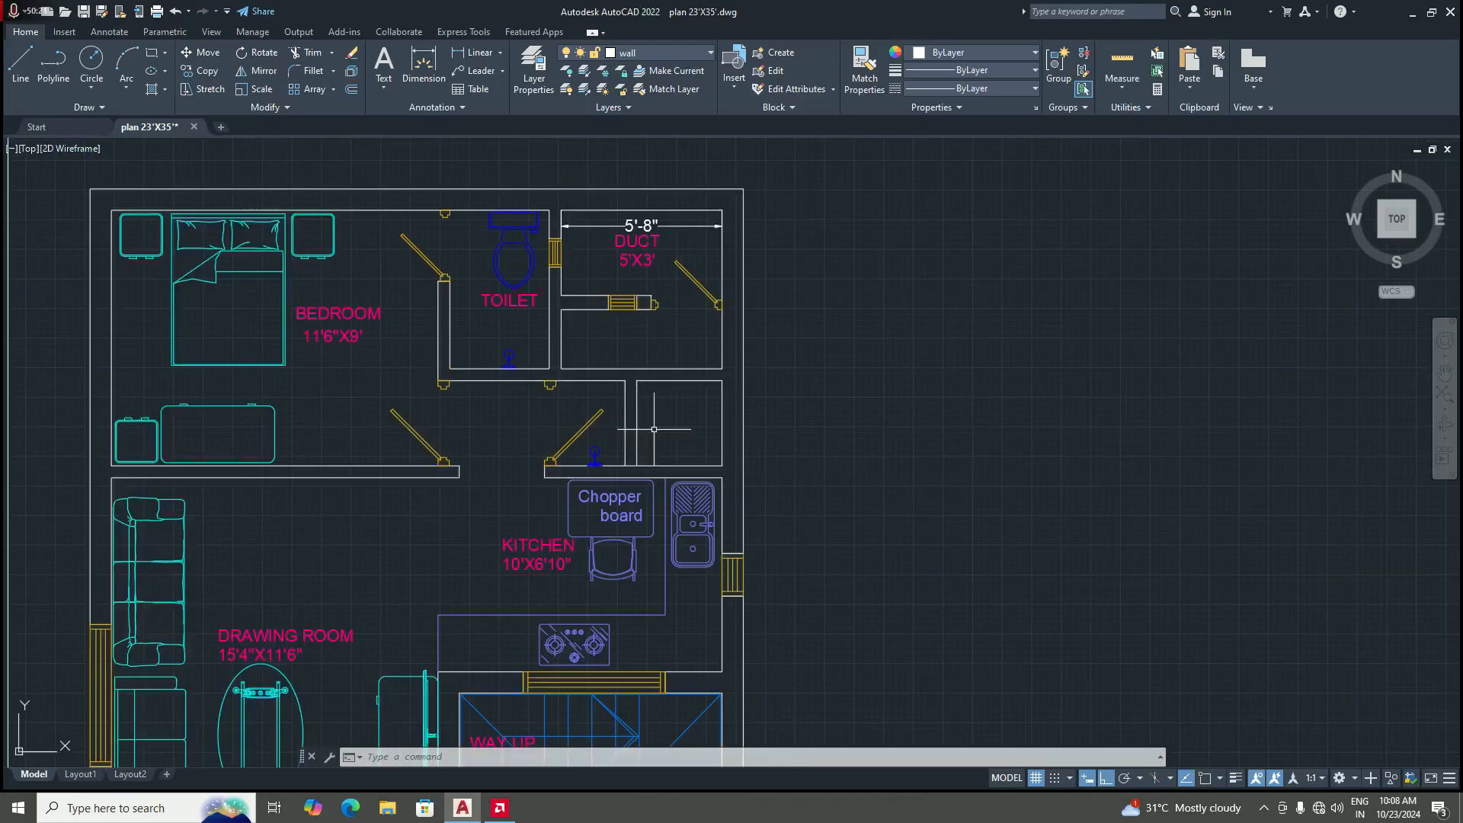
{"action": "scroll", "coordinate": [653, 418], "scroll_direction": "up", "scroll_amount": 5}
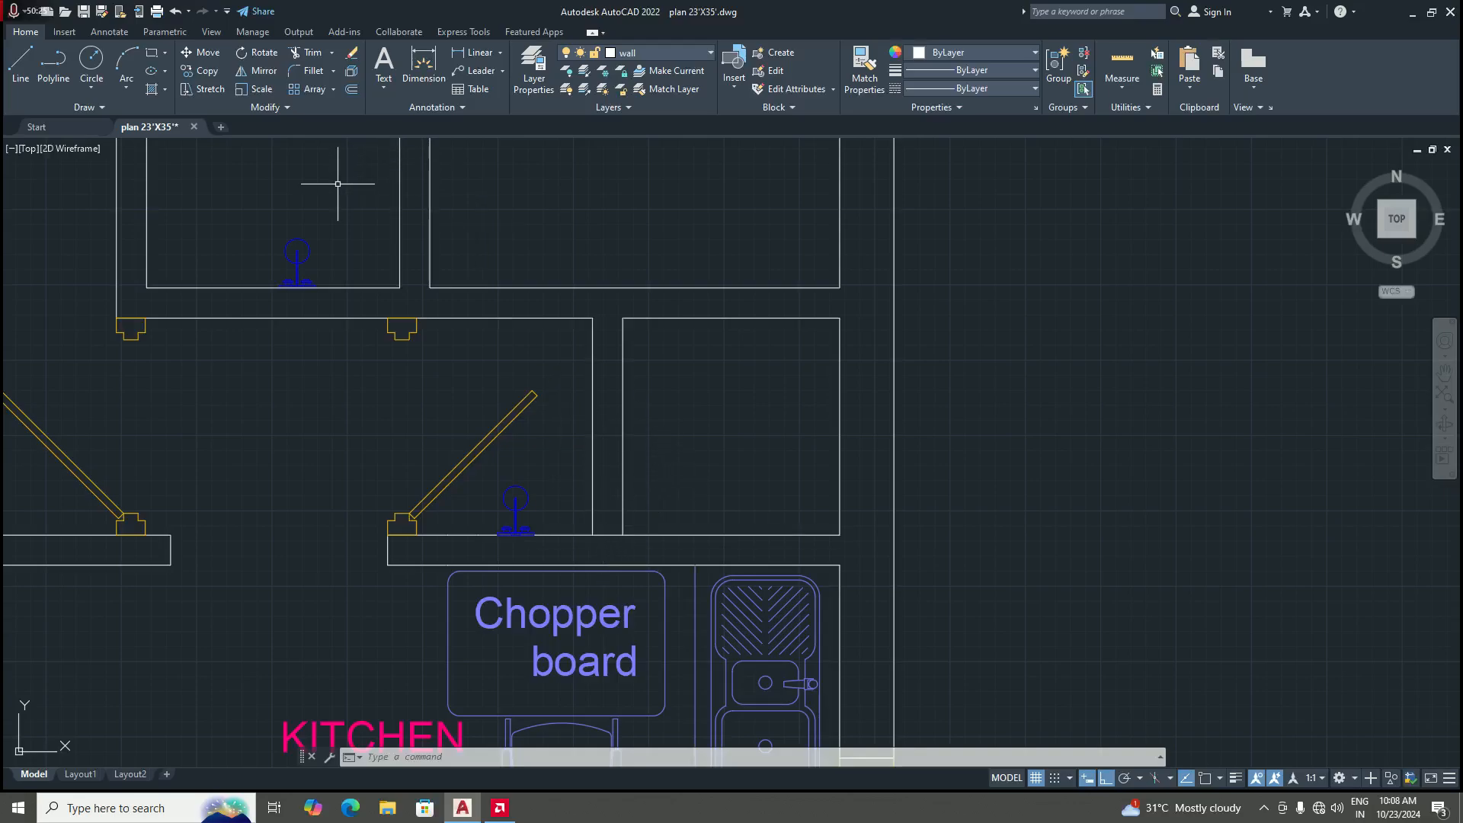
Step: With object snap on, draw a line across the partition 2'6" above its lower end, perpendicular to the opposite face
{"action": "left_click", "coordinate": [21, 65]}
{"action": "scroll", "coordinate": [617, 495], "scroll_direction": "up", "scroll_amount": 2}
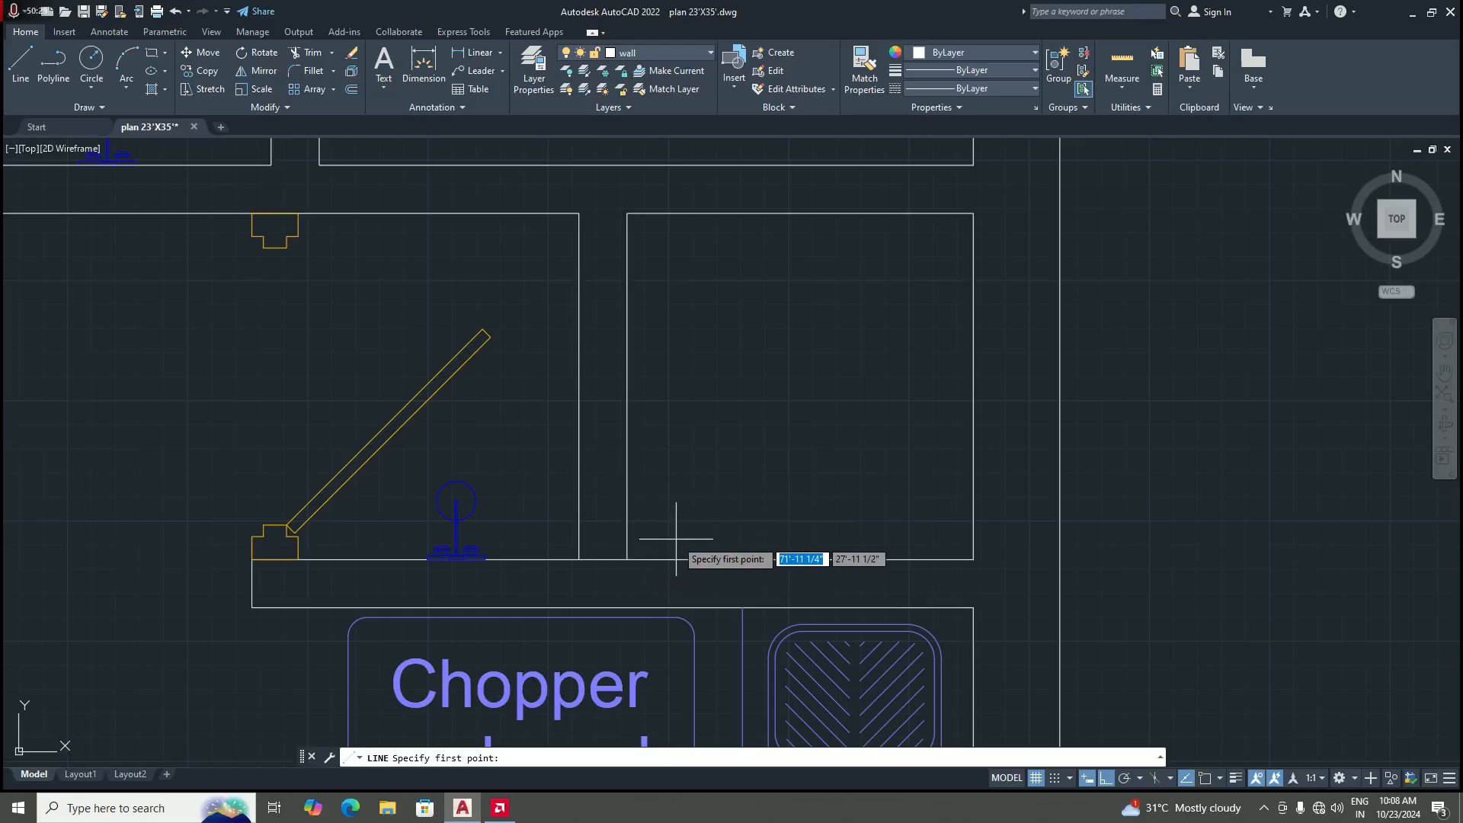
{"action": "key", "text": "F3"}
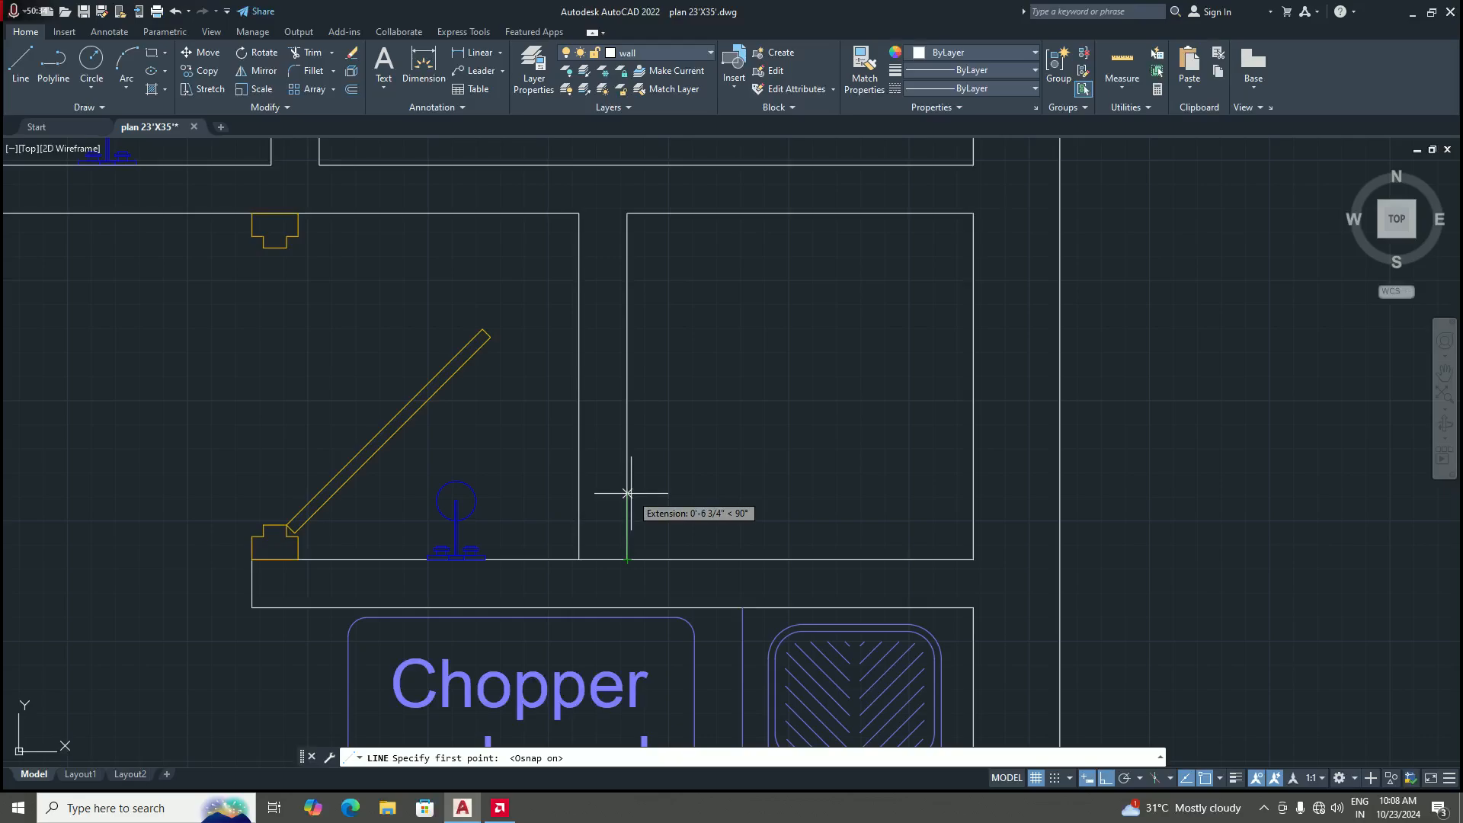
{"action": "type", "text": "2'"}
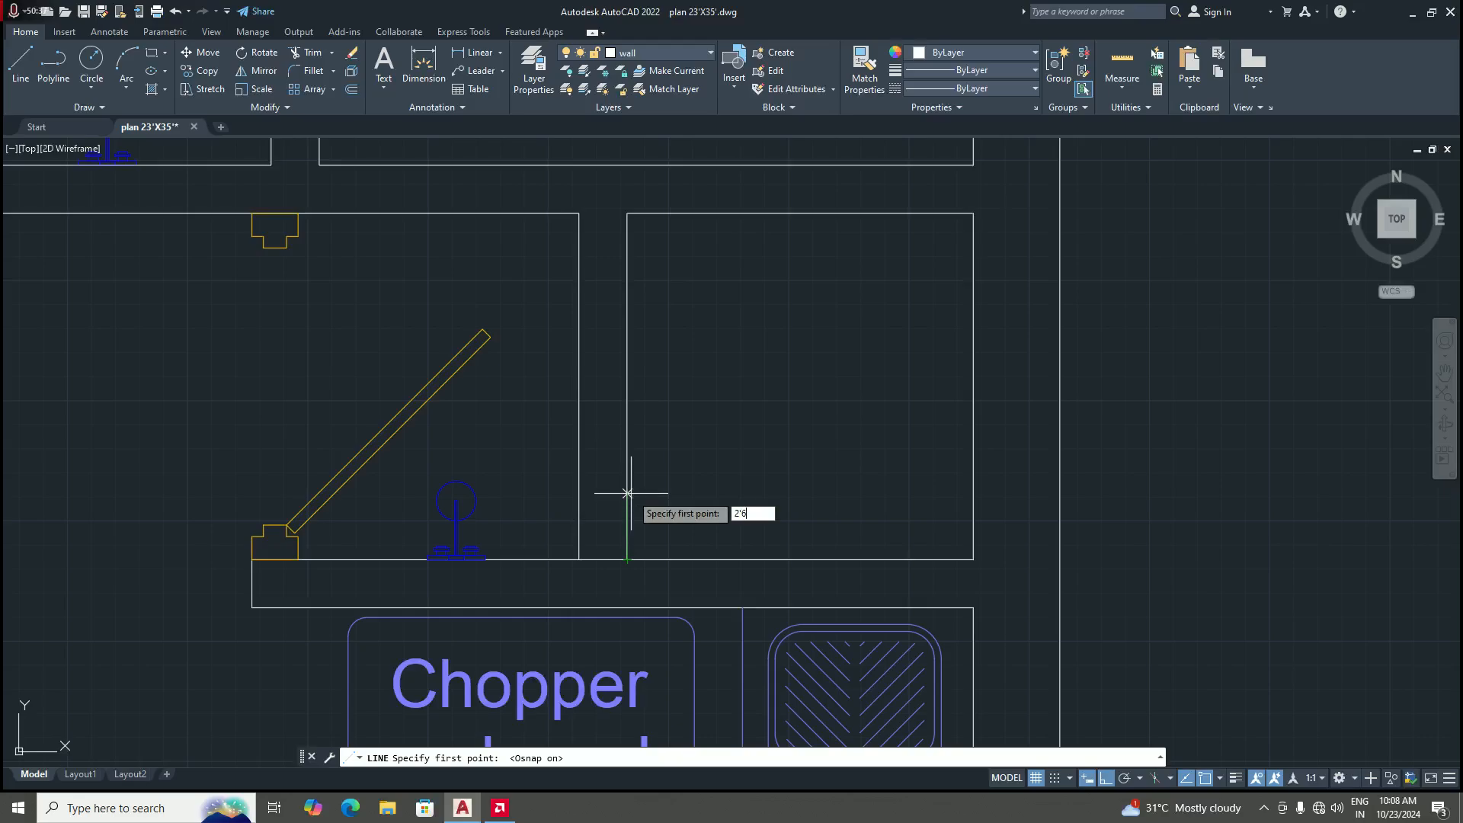
{"action": "type", "text": "6\""}
{"action": "key", "text": "Return"}
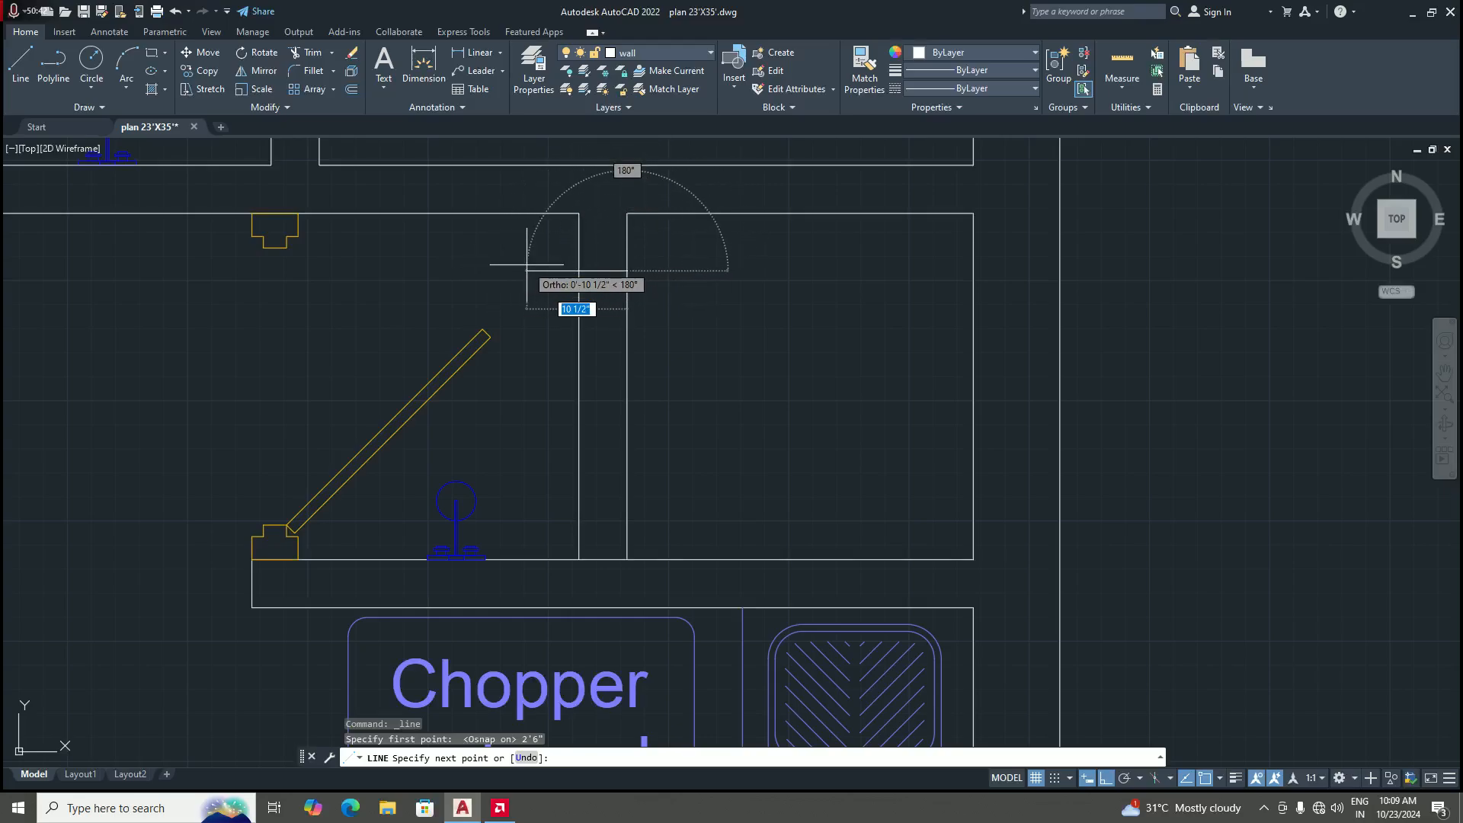
{"action": "type", "text": "per"}
{"action": "key", "text": "Return"}
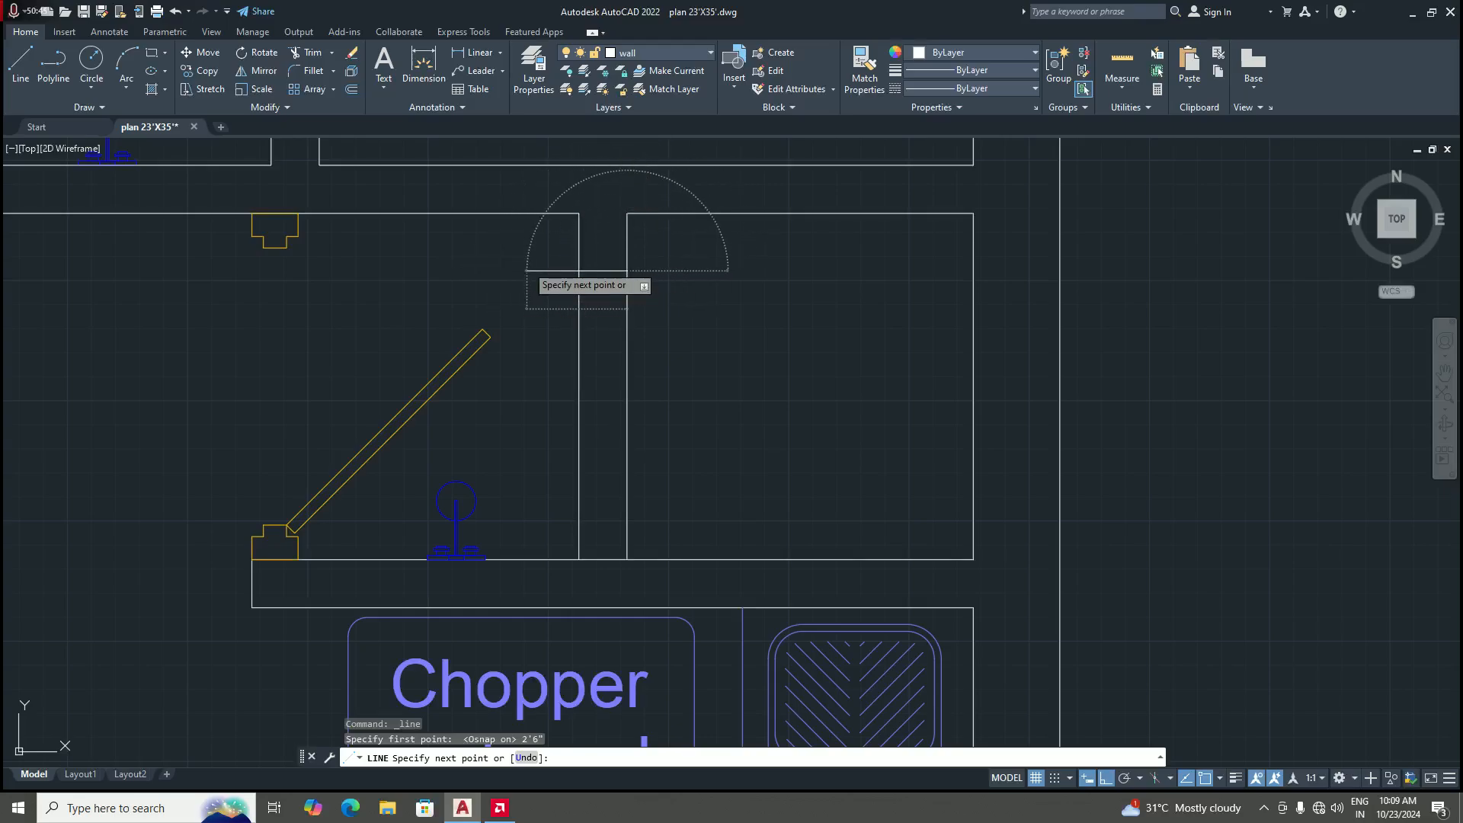
{"action": "left_click", "coordinate": [579, 272]}
{"action": "scroll", "coordinate": [588, 364], "scroll_direction": "down", "scroll_amount": 4}
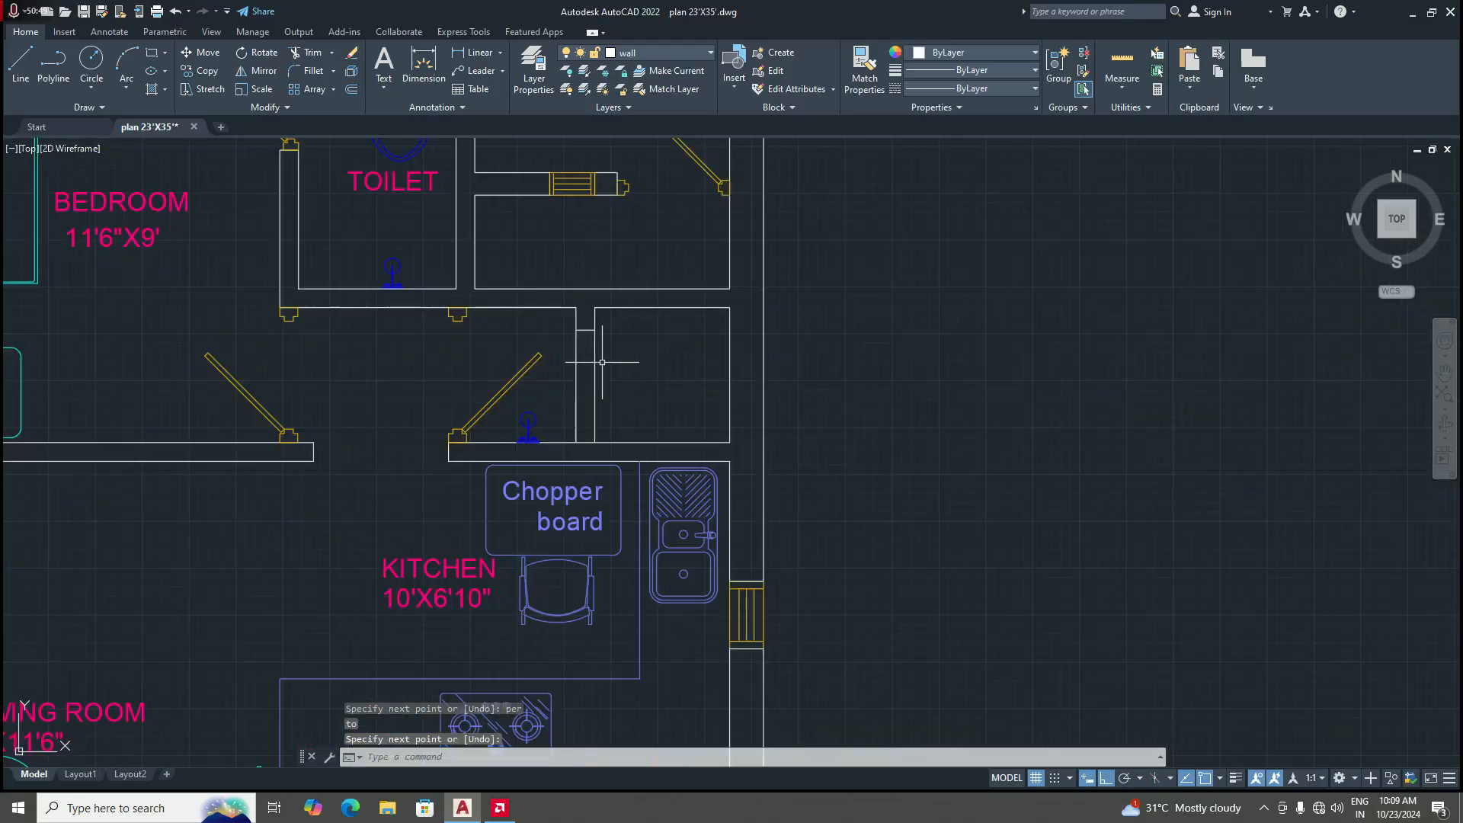
Step: Trim both partition lines below the new cross line to open a doorway above the kitchen wall
{"action": "scroll", "coordinate": [610, 366], "scroll_direction": "up", "scroll_amount": 2}
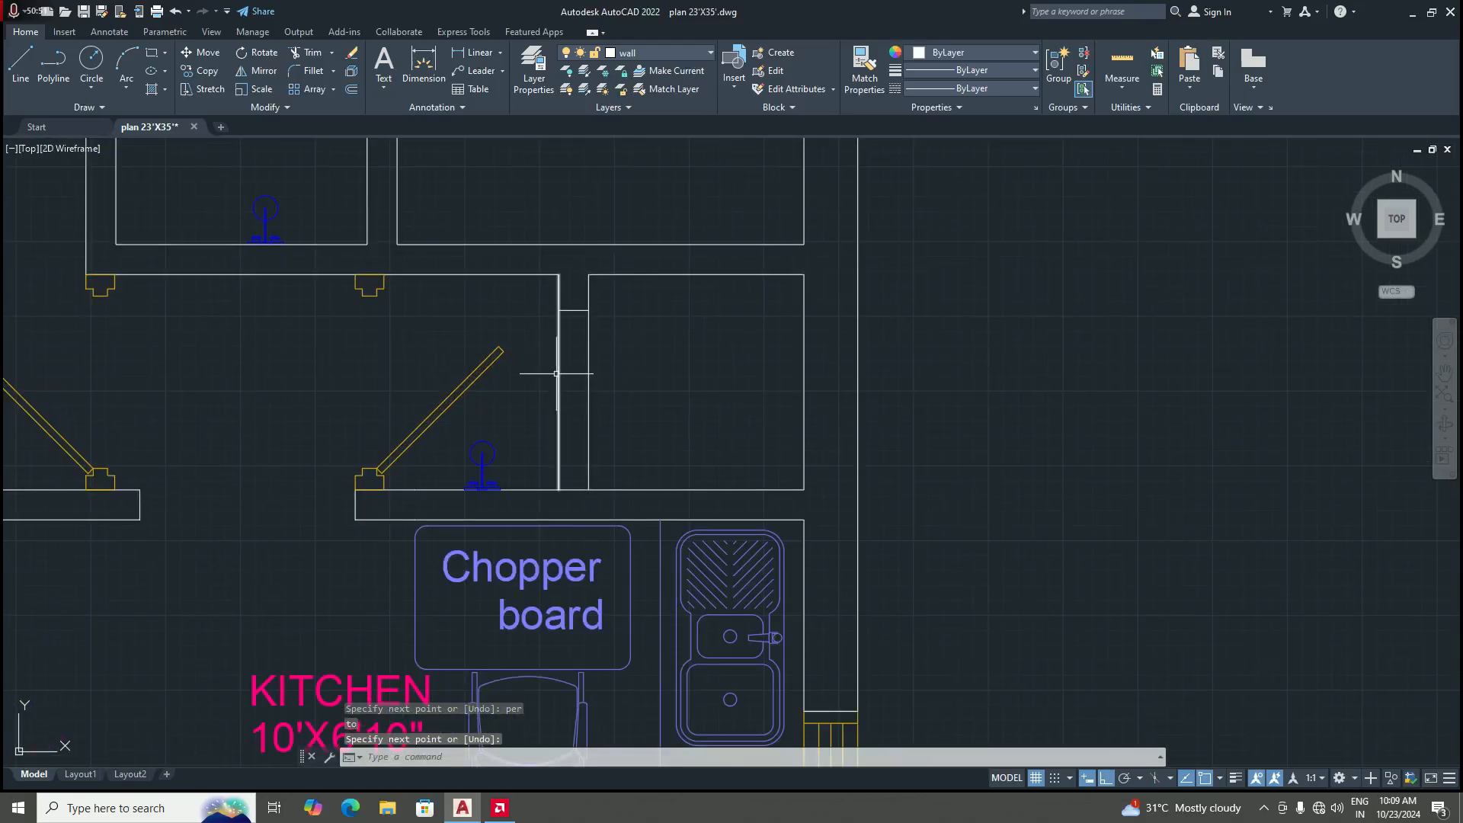
{"action": "type", "text": "TR"}
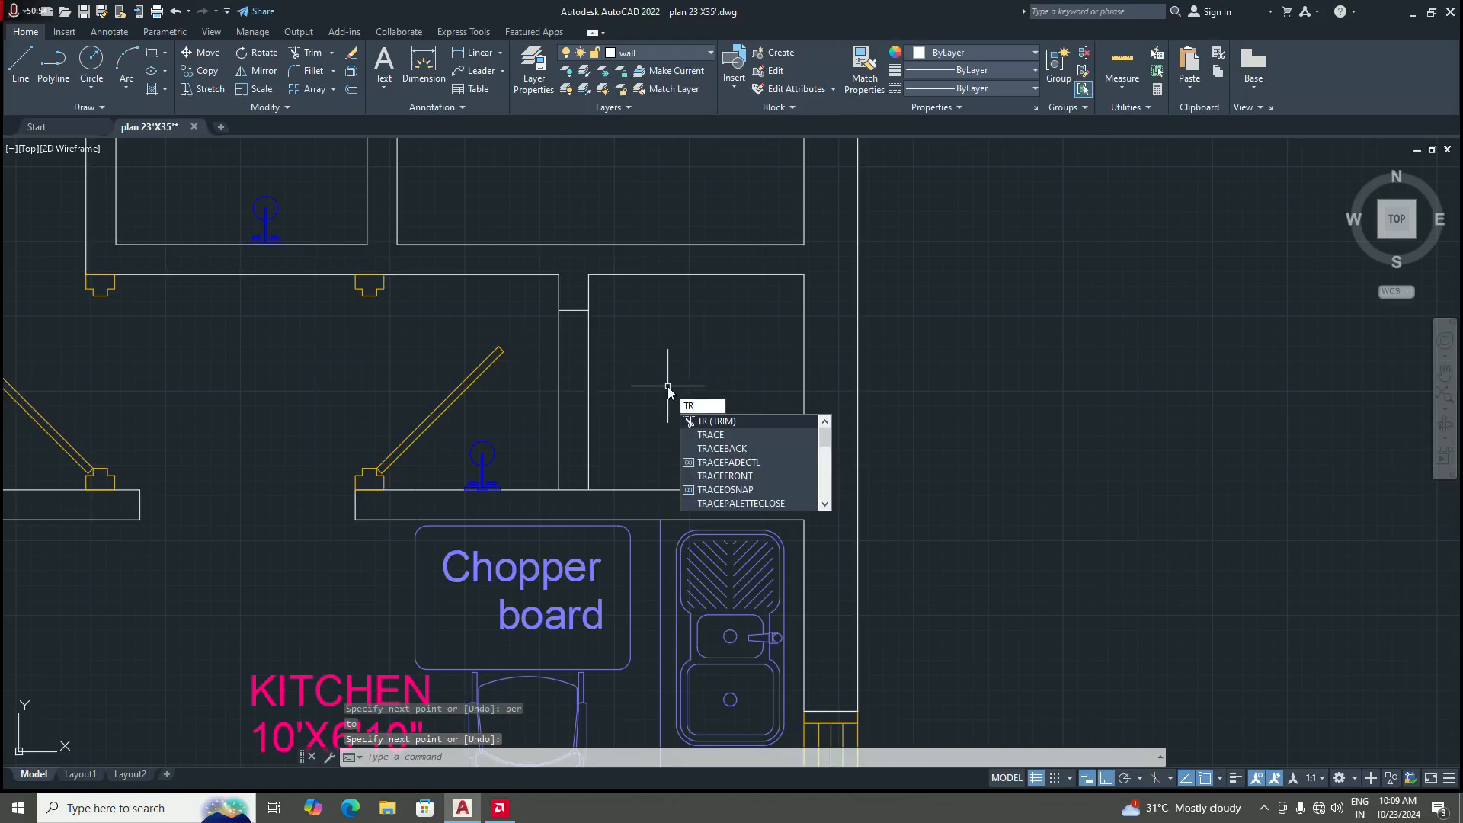
{"action": "key", "text": "Return"}
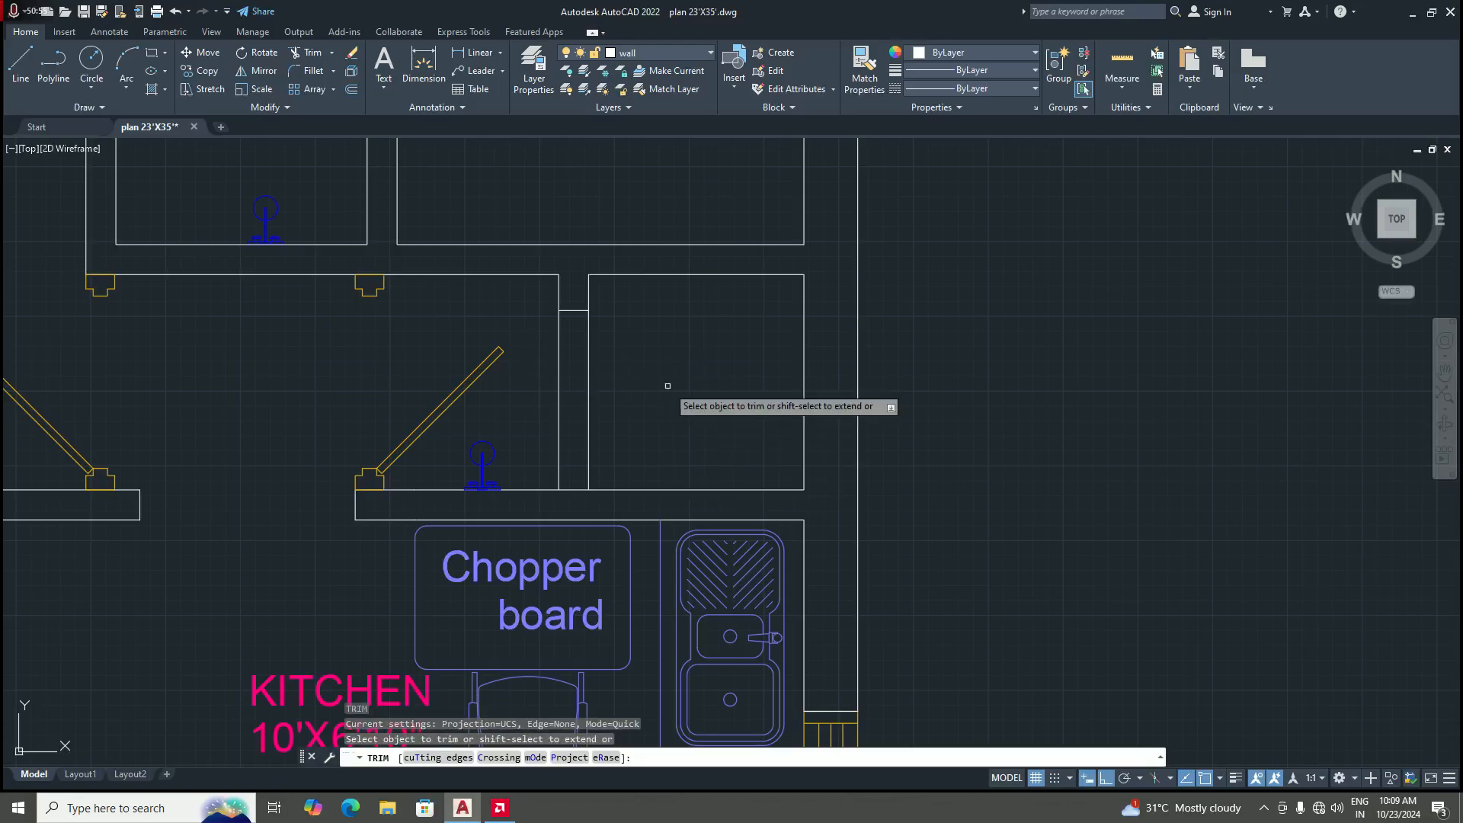
{"action": "left_click", "coordinate": [586, 399]}
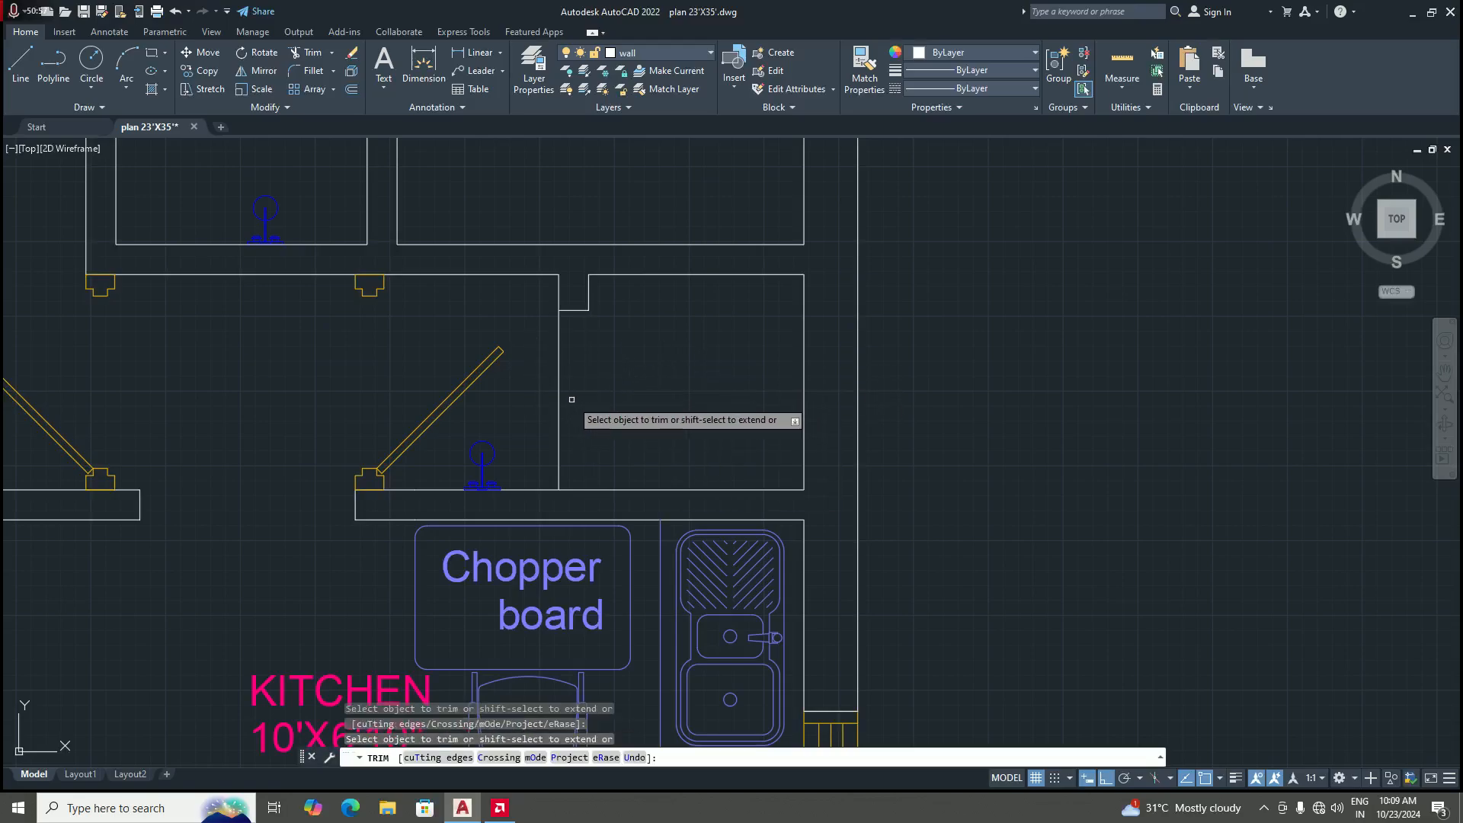
{"action": "left_click", "coordinate": [560, 395]}
{"action": "scroll", "coordinate": [655, 449], "scroll_direction": "down", "scroll_amount": 2}
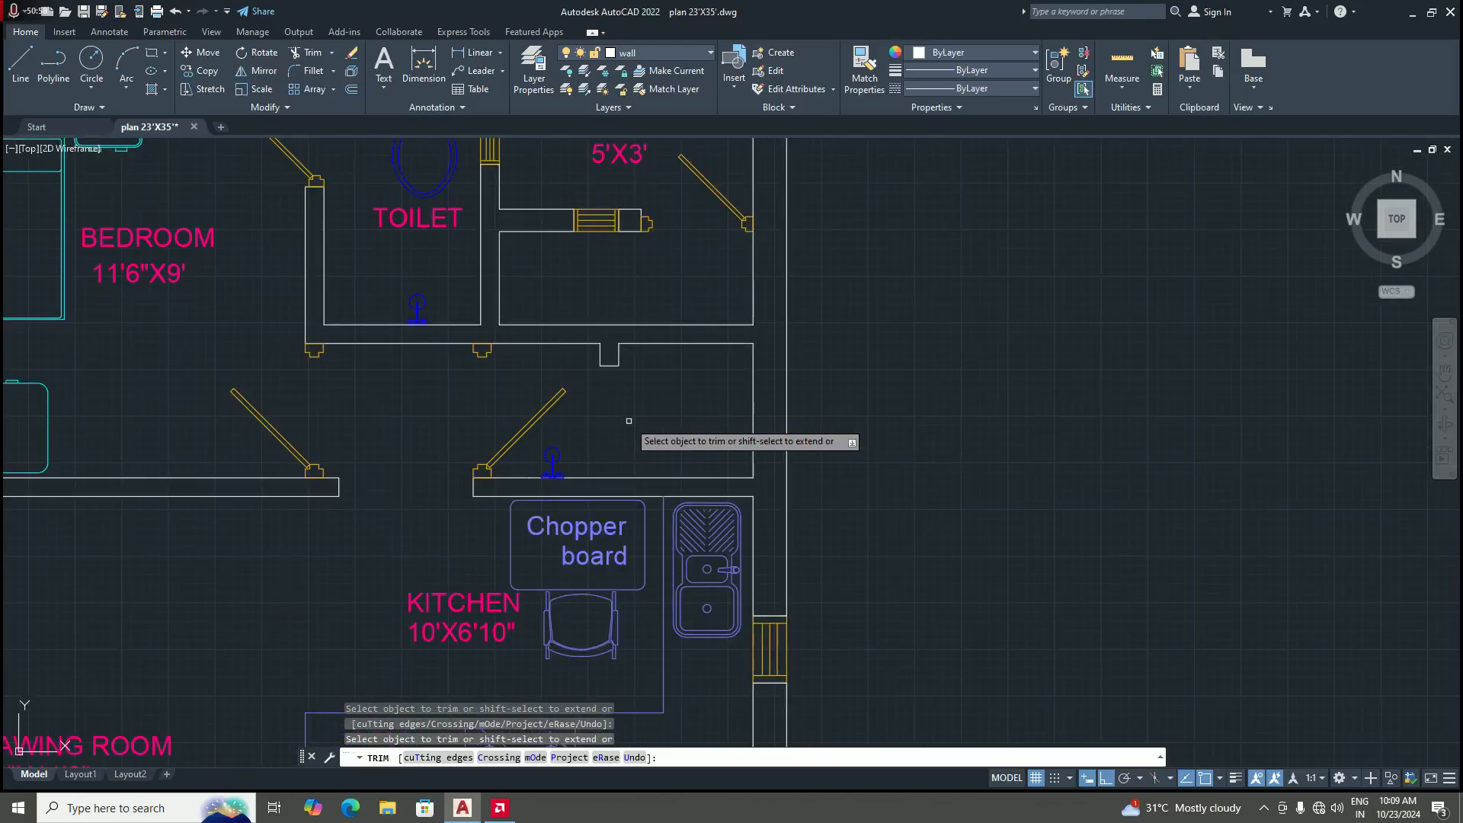
{"action": "key", "text": "Return"}
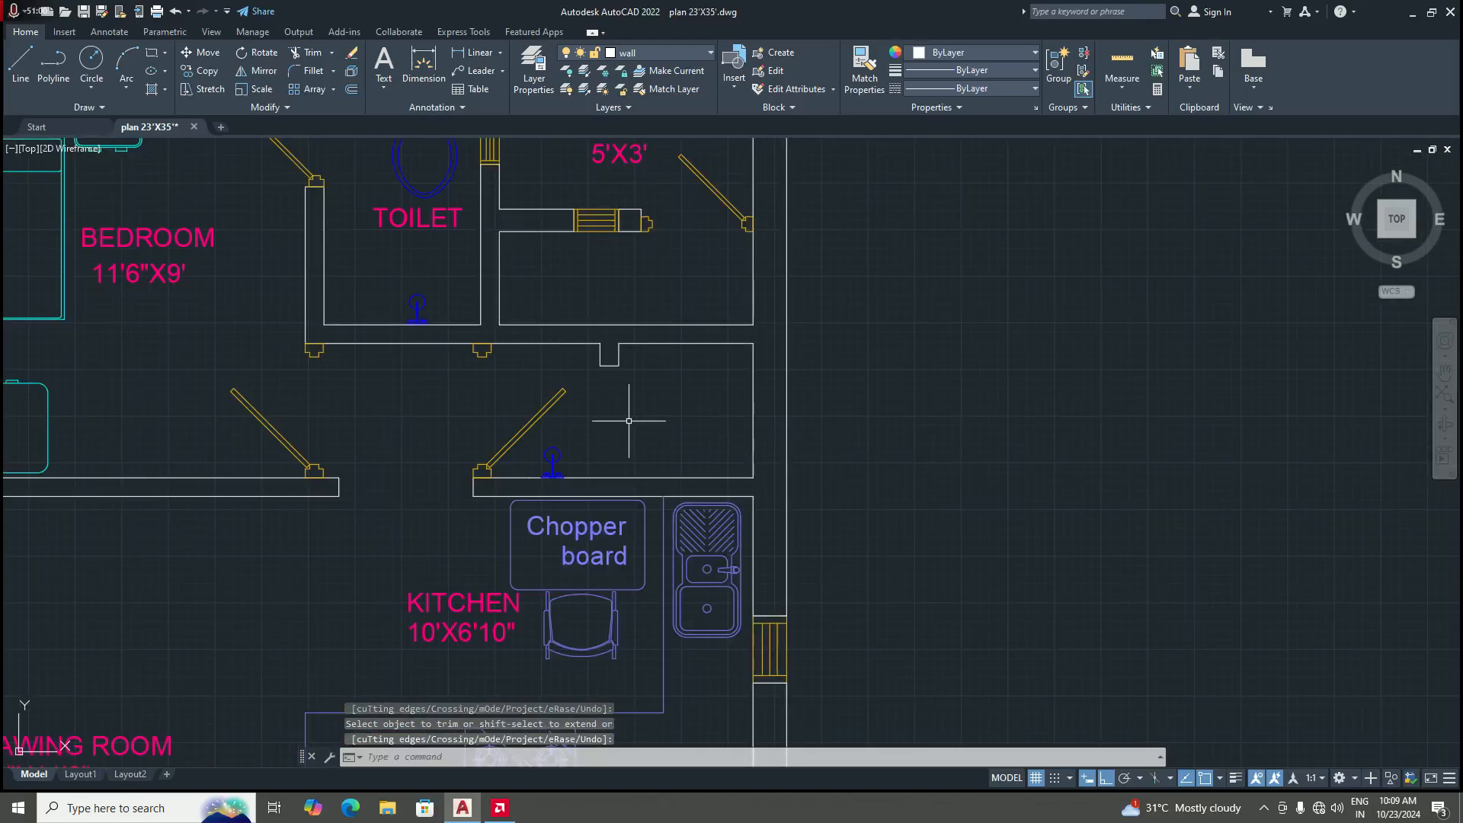
Step: Insert the "door 2" block on the kitchen's upper wall line, aligned with the right face of the partition stub
{"action": "scroll", "coordinate": [628, 420], "scroll_direction": "down", "scroll_amount": 4}
{"action": "scroll", "coordinate": [620, 383], "scroll_direction": "up", "scroll_amount": 4}
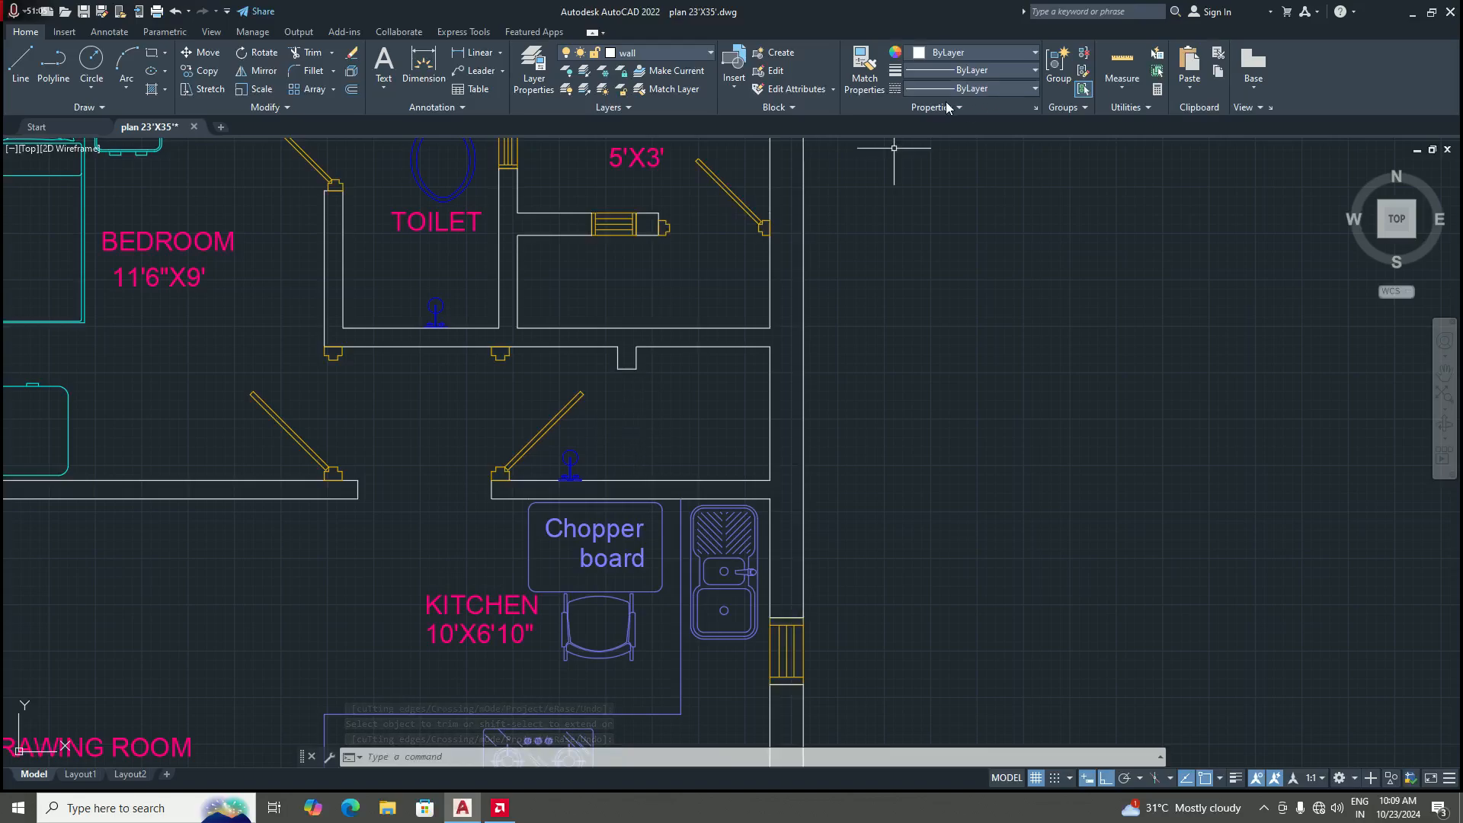
{"action": "left_click", "coordinate": [736, 90]}
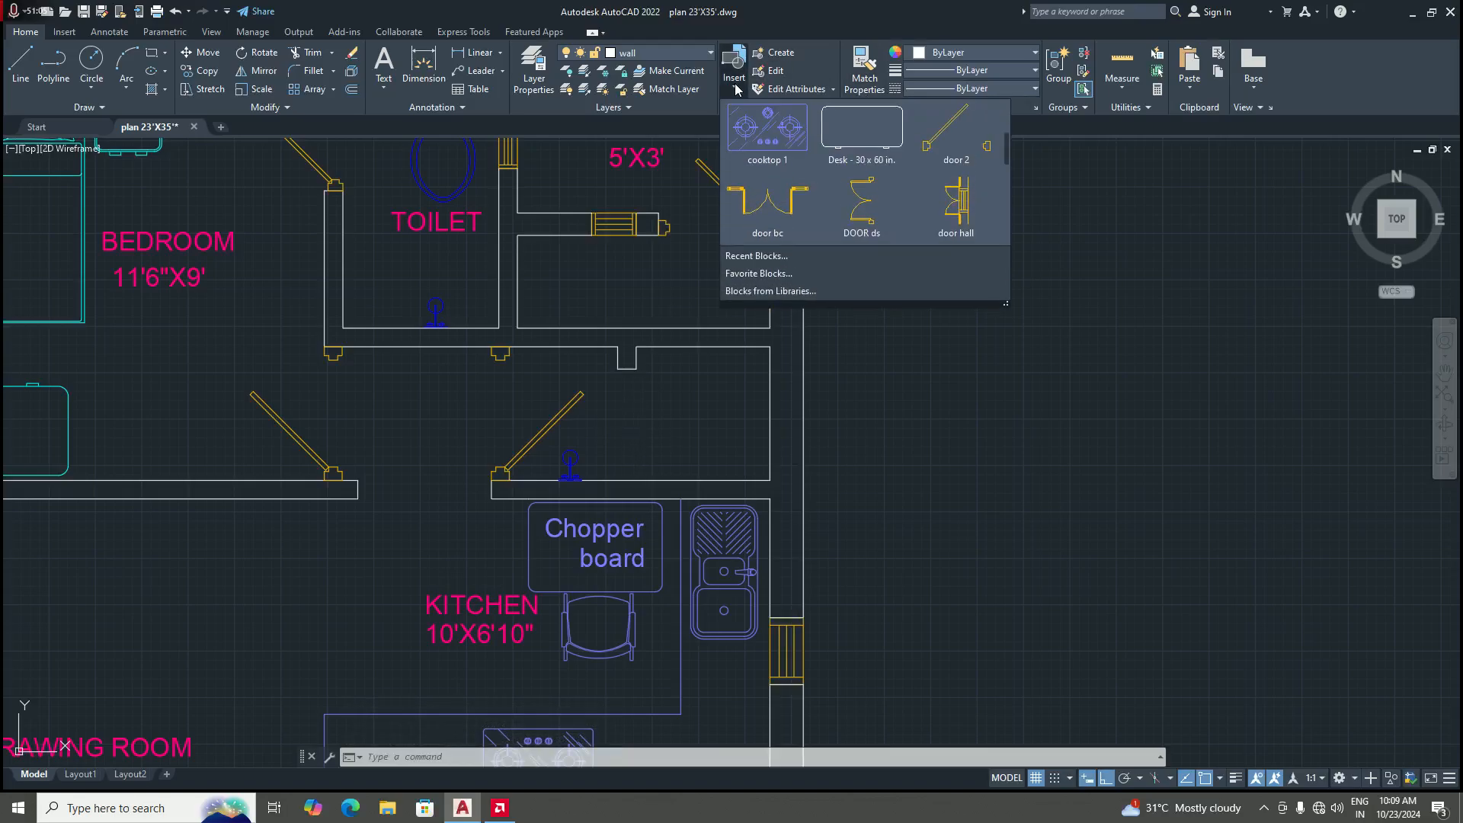
{"action": "left_click", "coordinate": [968, 157]}
{"action": "scroll", "coordinate": [608, 435], "scroll_direction": "up", "scroll_amount": 2}
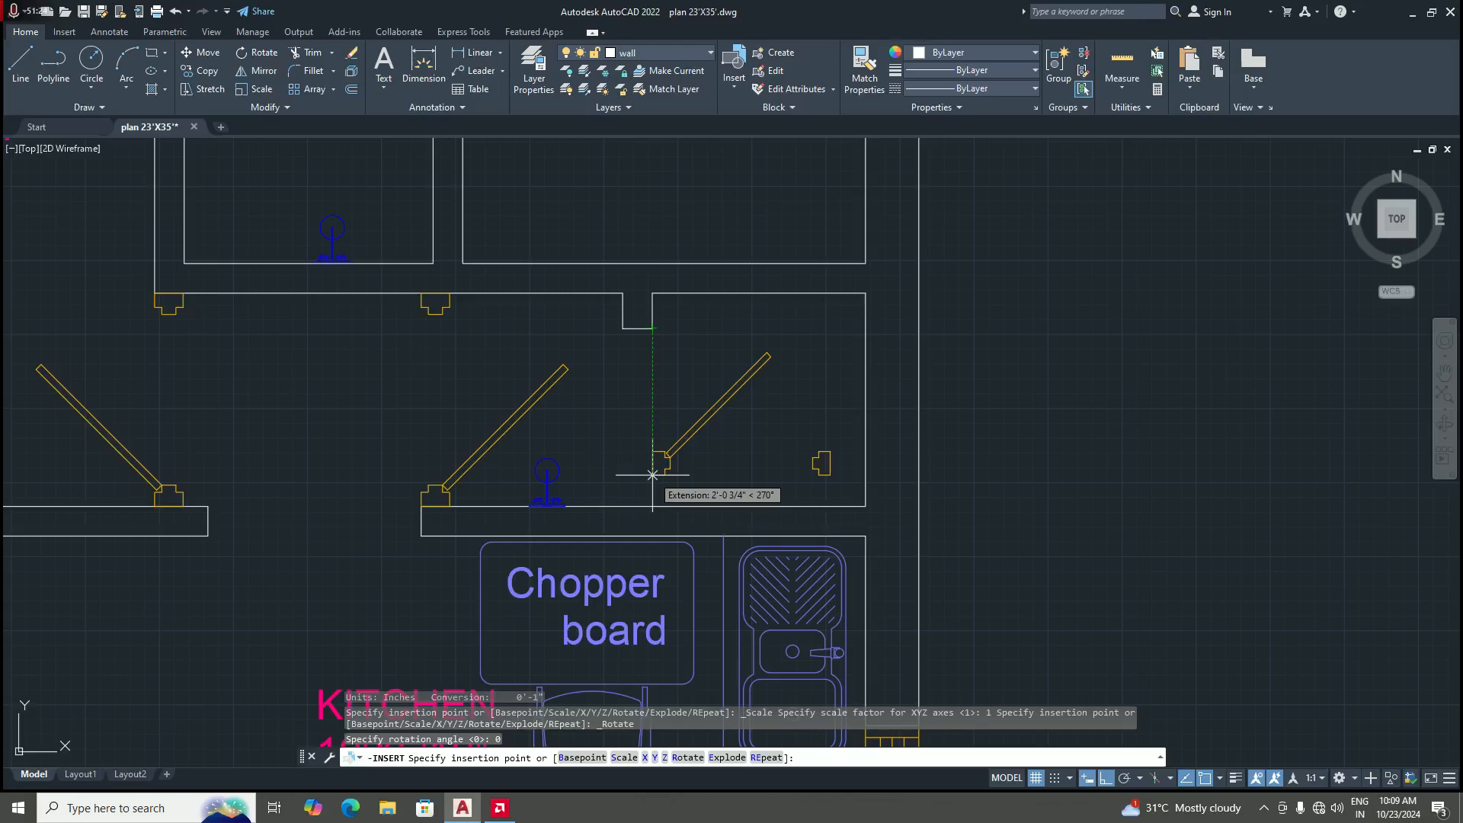
{"action": "scroll", "coordinate": [668, 398], "scroll_direction": "up", "scroll_amount": 2}
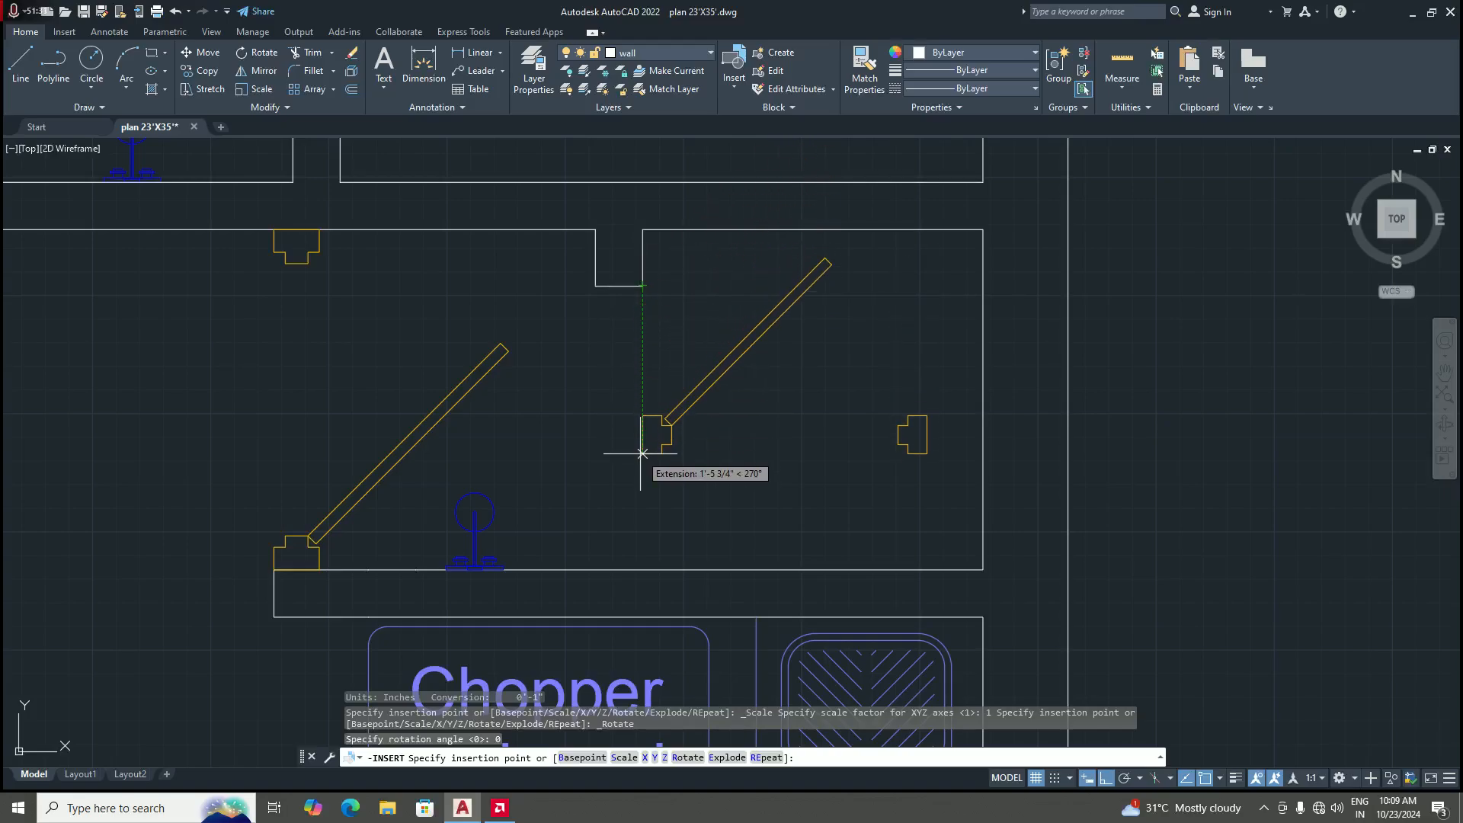
{"action": "left_click", "coordinate": [642, 569]}
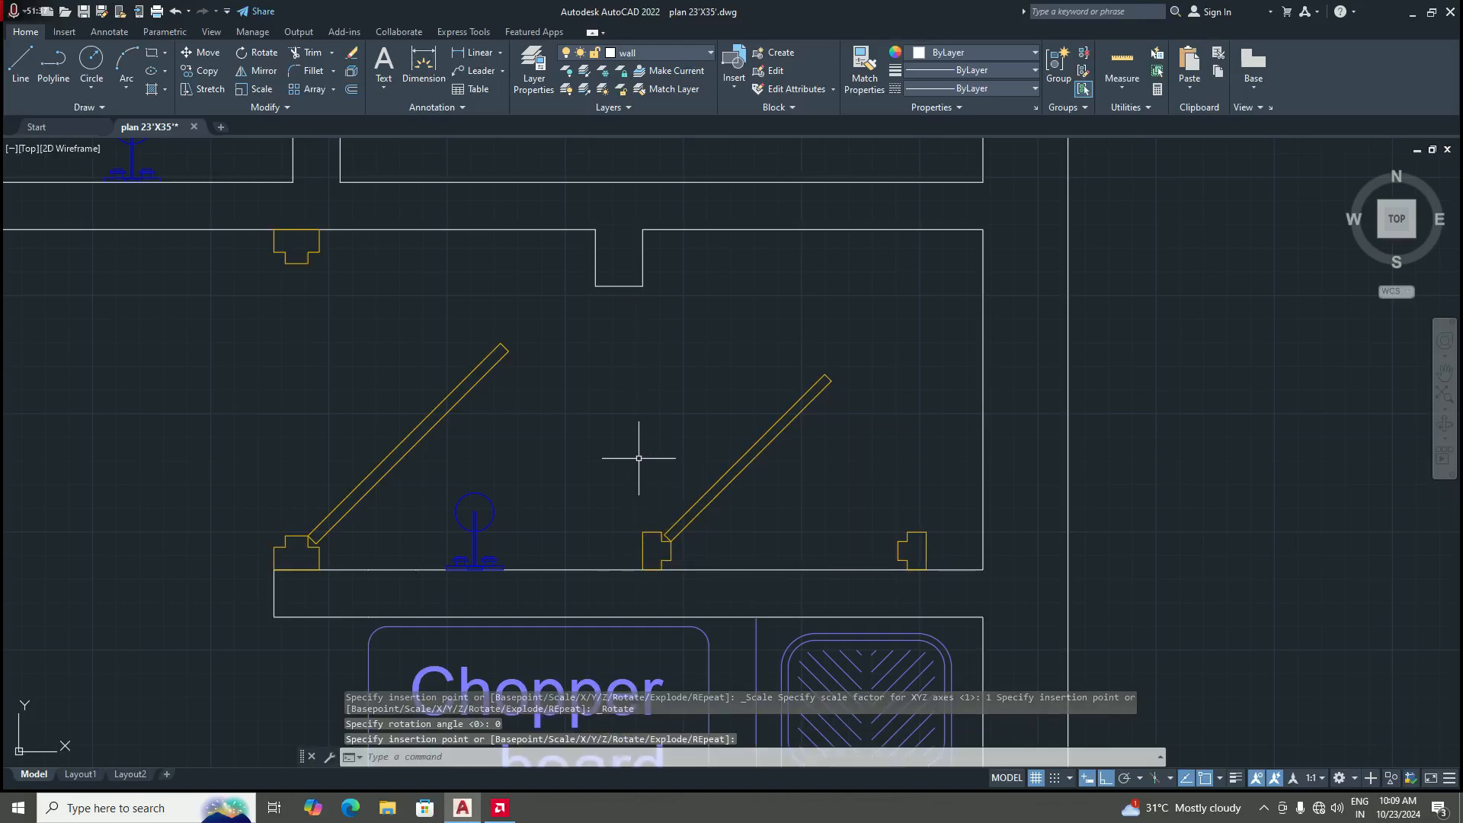
Step: Rotate the inserted door 90° about its jamb's lower-left corner so it spans the partition opening
{"action": "type", "text": "RO"}
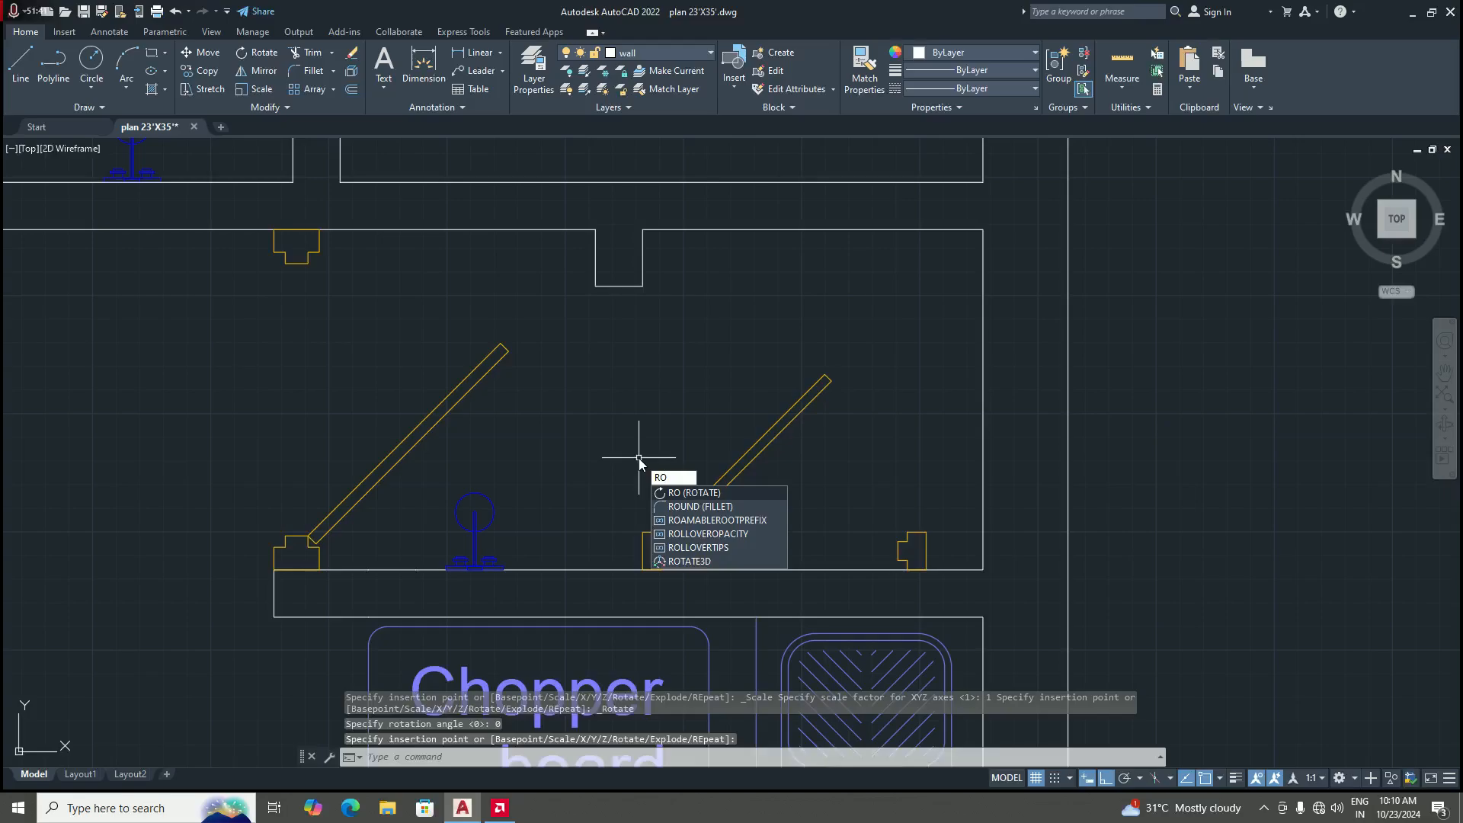
{"action": "key", "text": "Return"}
{"action": "scroll", "coordinate": [636, 461], "scroll_direction": "down", "scroll_amount": 2}
{"action": "scroll", "coordinate": [639, 473], "scroll_direction": "up", "scroll_amount": 1}
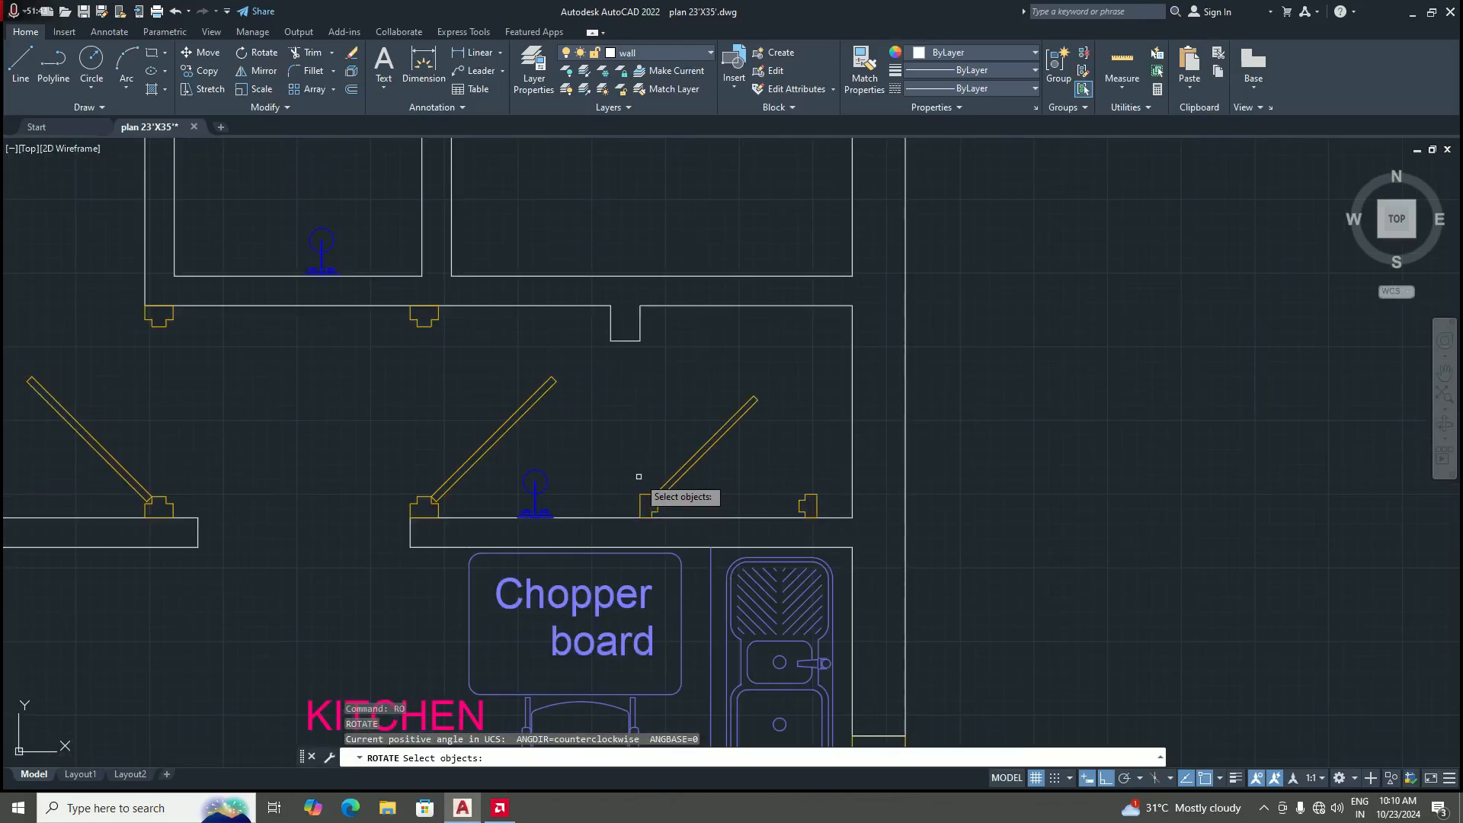
{"action": "left_click", "coordinate": [649, 505]}
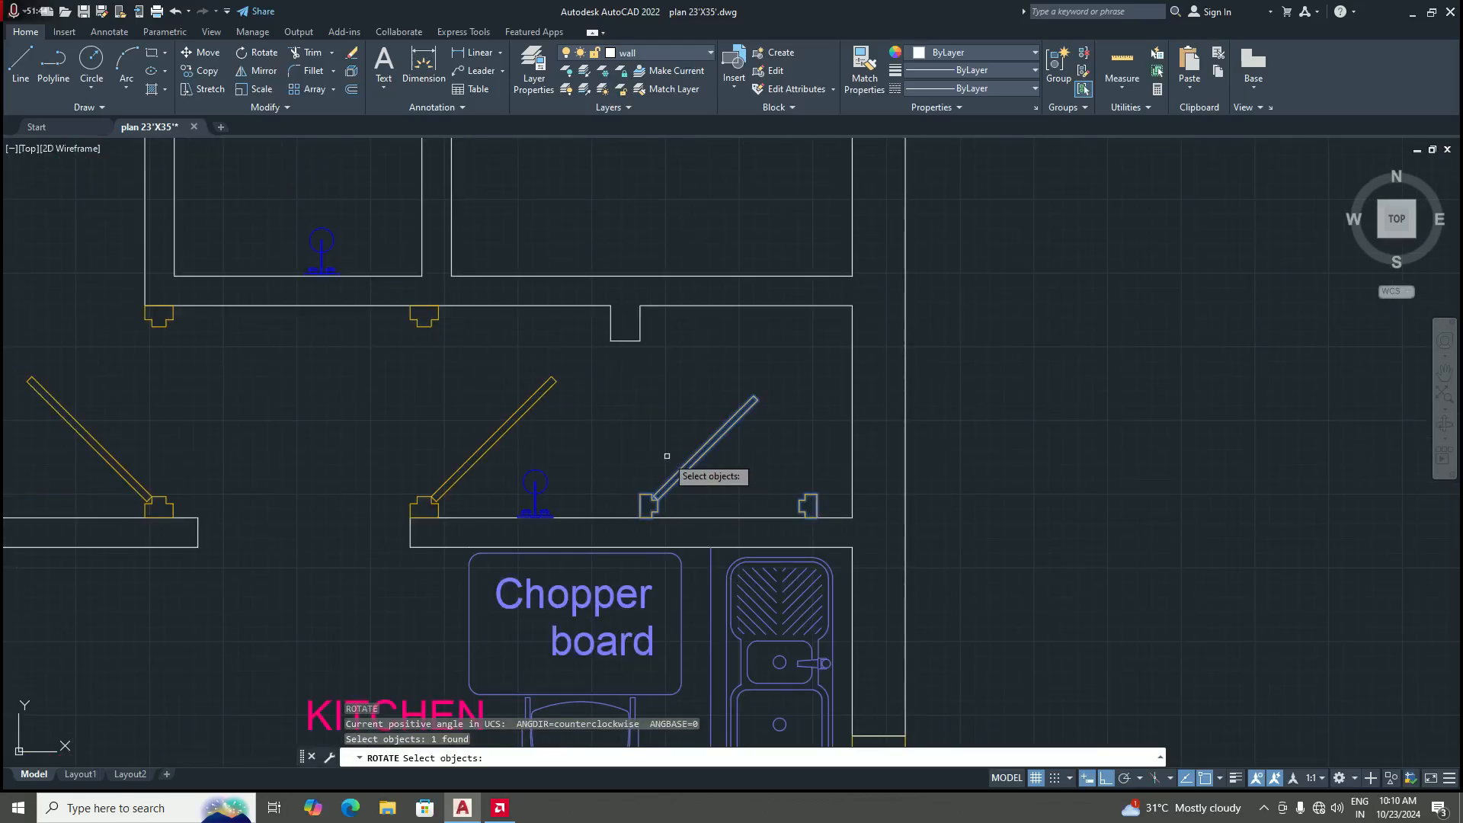
{"action": "key", "text": "Return"}
{"action": "scroll", "coordinate": [665, 461], "scroll_direction": "up", "scroll_amount": 2}
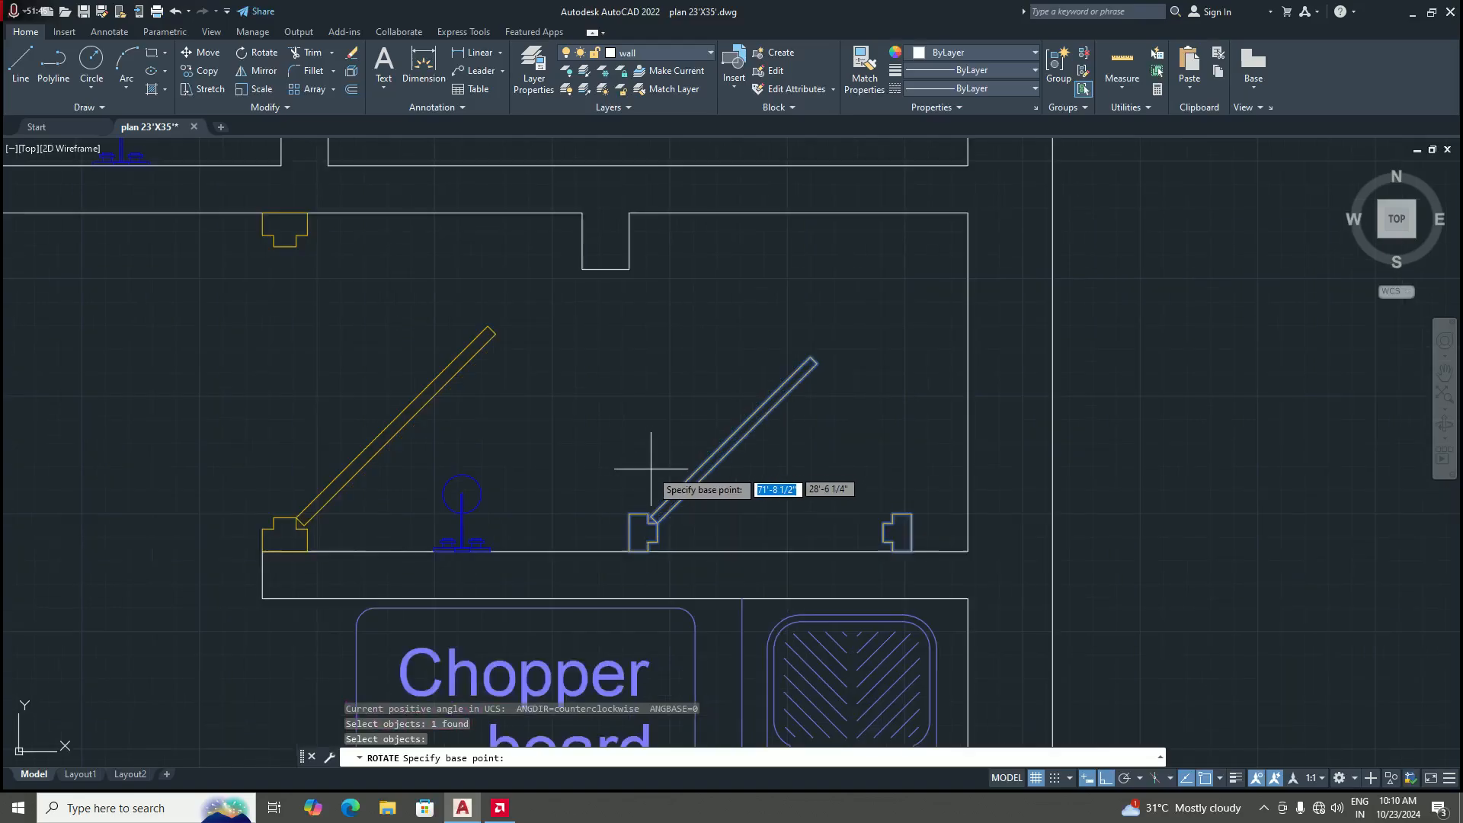
{"action": "left_click", "coordinate": [632, 547]}
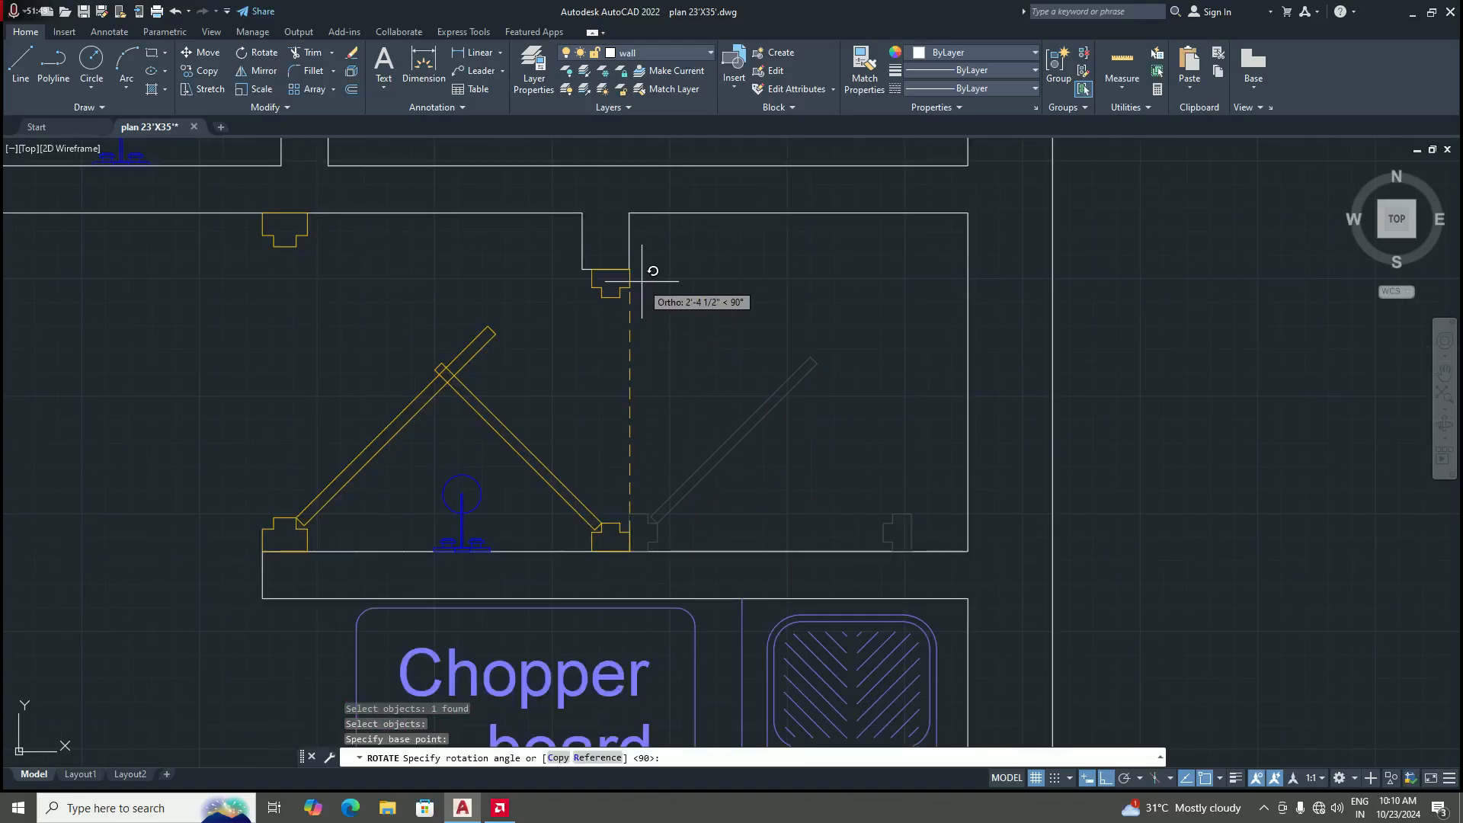
{"action": "left_click", "coordinate": [635, 259]}
{"action": "scroll", "coordinate": [661, 404], "scroll_direction": "down", "scroll_amount": 2}
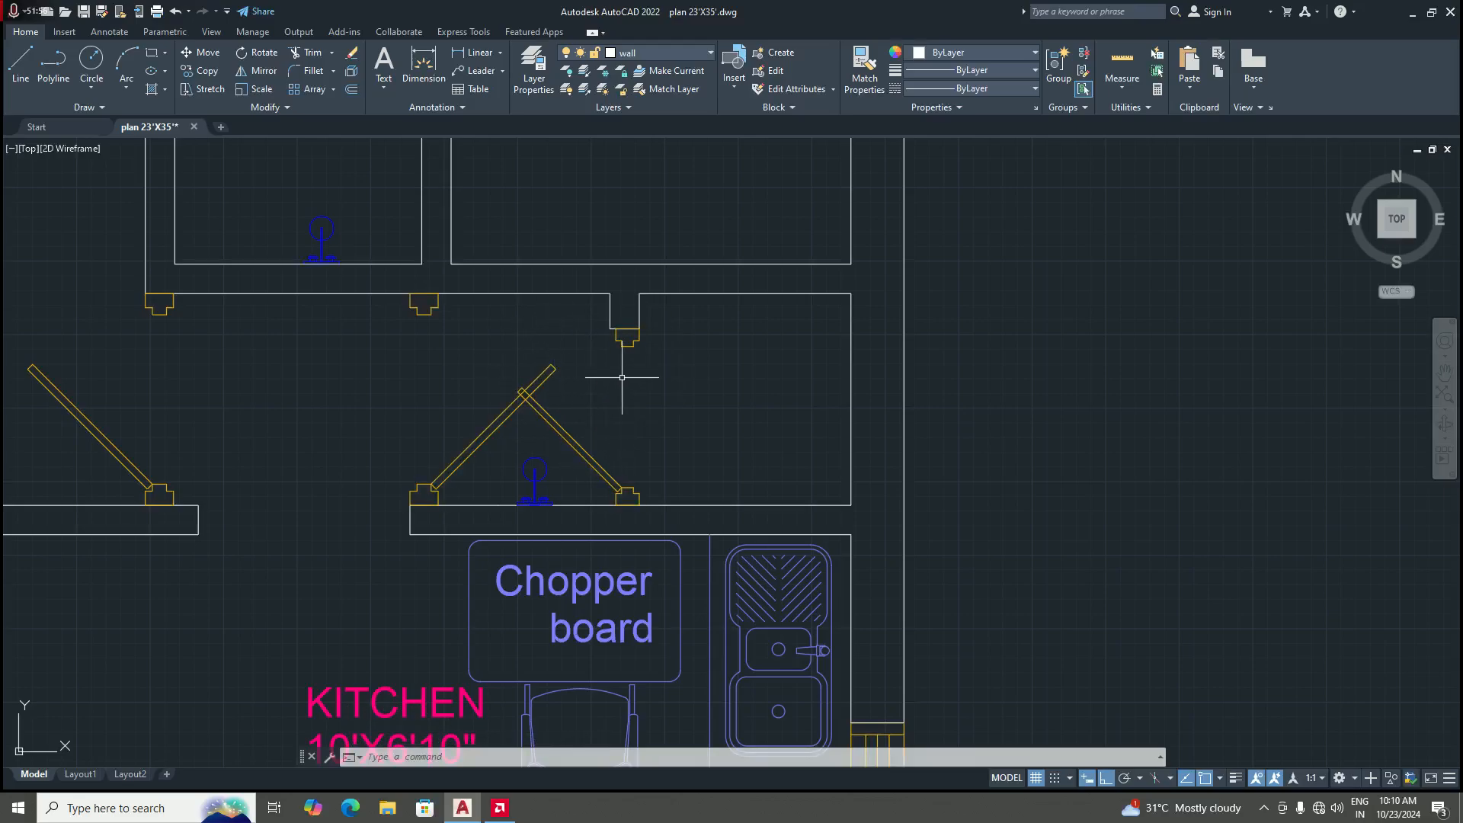
Step: Delete the old door block in front of the new partition door, between the toilet's lower wall and the kitchen's upper wall
{"action": "scroll", "coordinate": [621, 414], "scroll_direction": "down", "scroll_amount": 3}
{"action": "scroll", "coordinate": [530, 412], "scroll_direction": "up", "scroll_amount": 3}
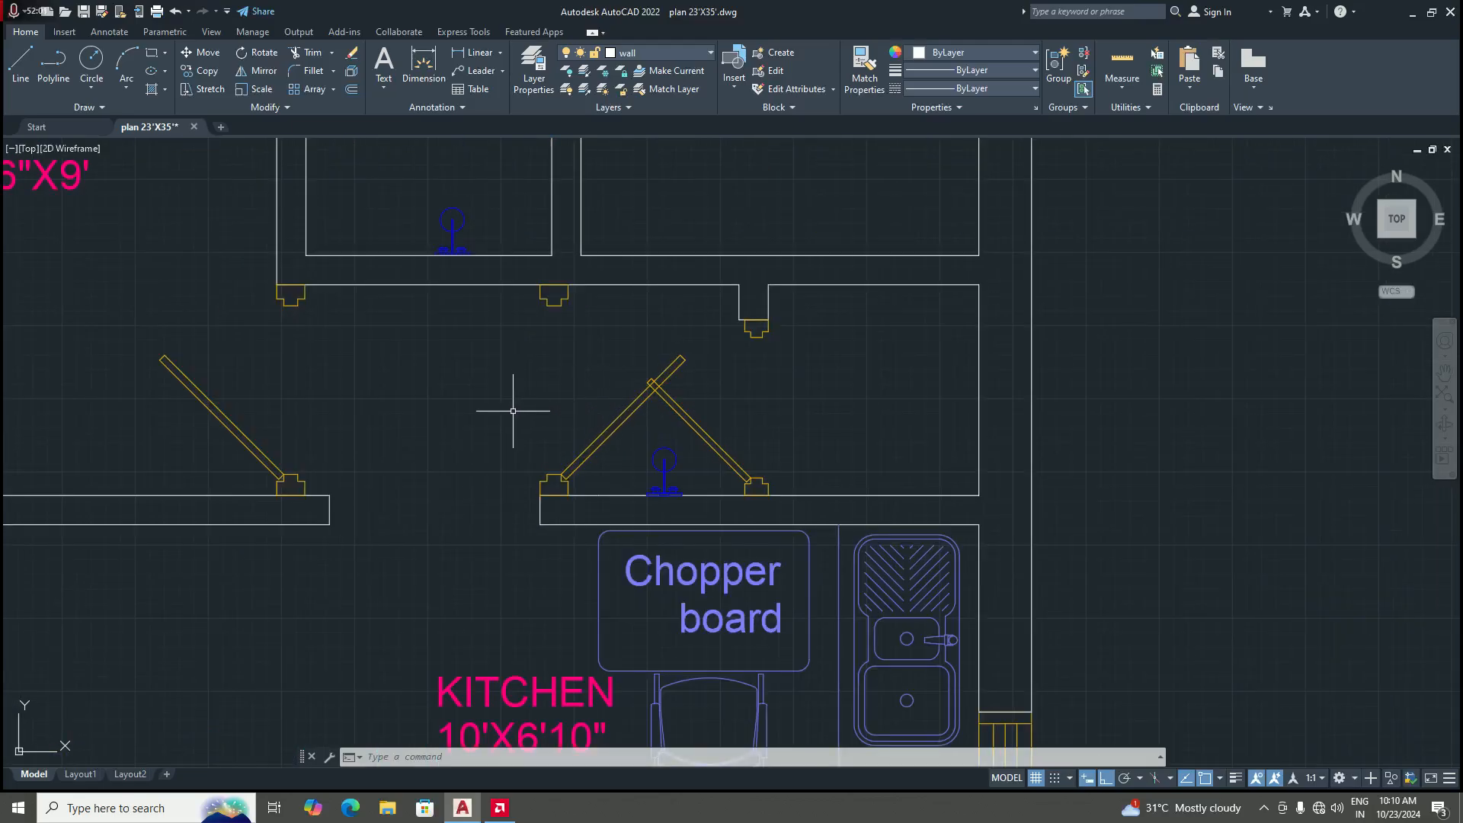
{"action": "scroll", "coordinate": [513, 410], "scroll_direction": "down", "scroll_amount": 5}
{"action": "scroll", "coordinate": [513, 413], "scroll_direction": "up", "scroll_amount": 3}
{"action": "scroll", "coordinate": [513, 418], "scroll_direction": "down", "scroll_amount": 2}
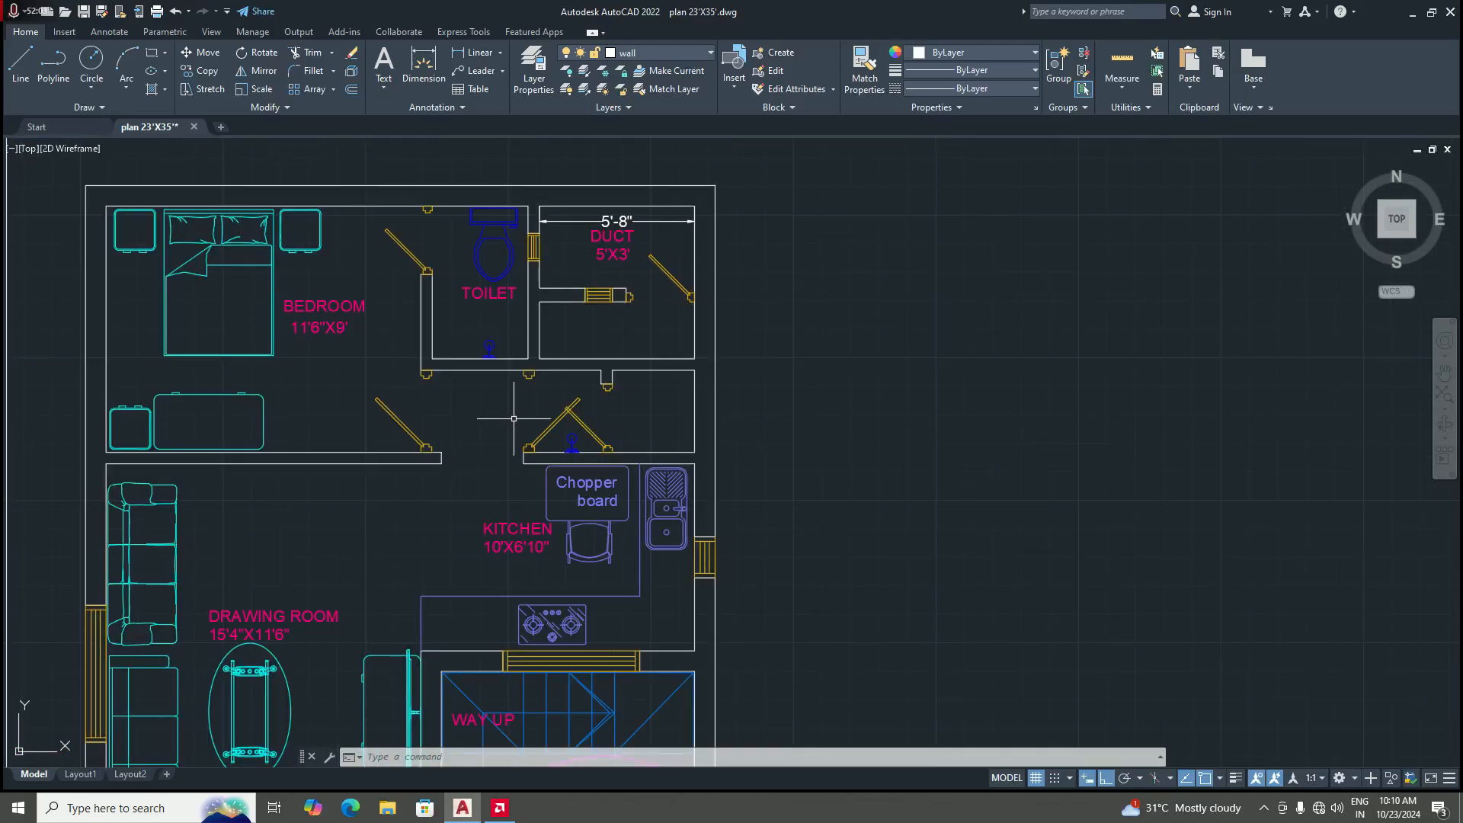
{"action": "scroll", "coordinate": [514, 419], "scroll_direction": "up", "scroll_amount": 2}
{"action": "scroll", "coordinate": [566, 407], "scroll_direction": "up", "scroll_amount": 2}
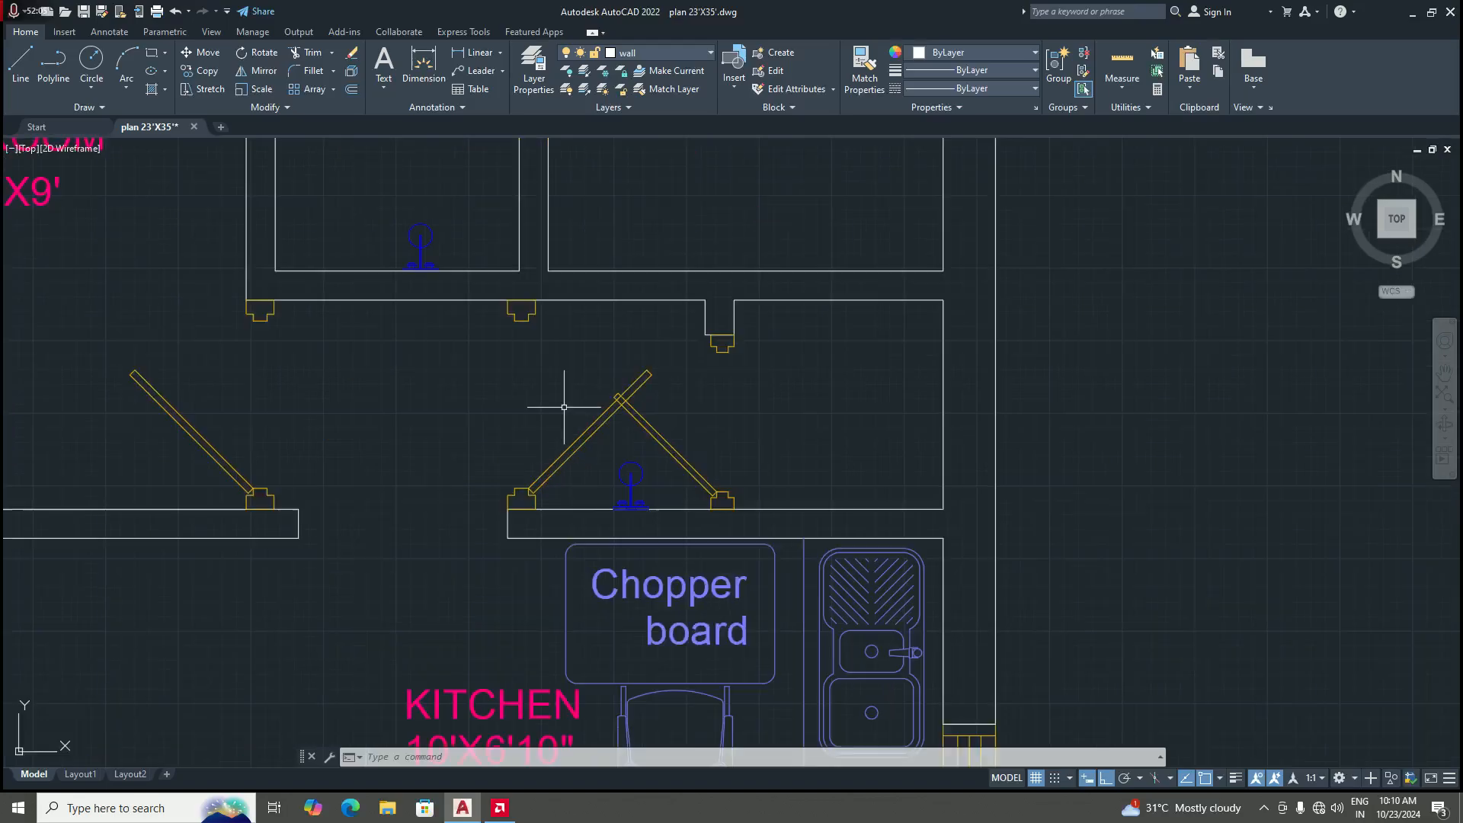
{"action": "scroll", "coordinate": [577, 408], "scroll_direction": "down", "scroll_amount": 3}
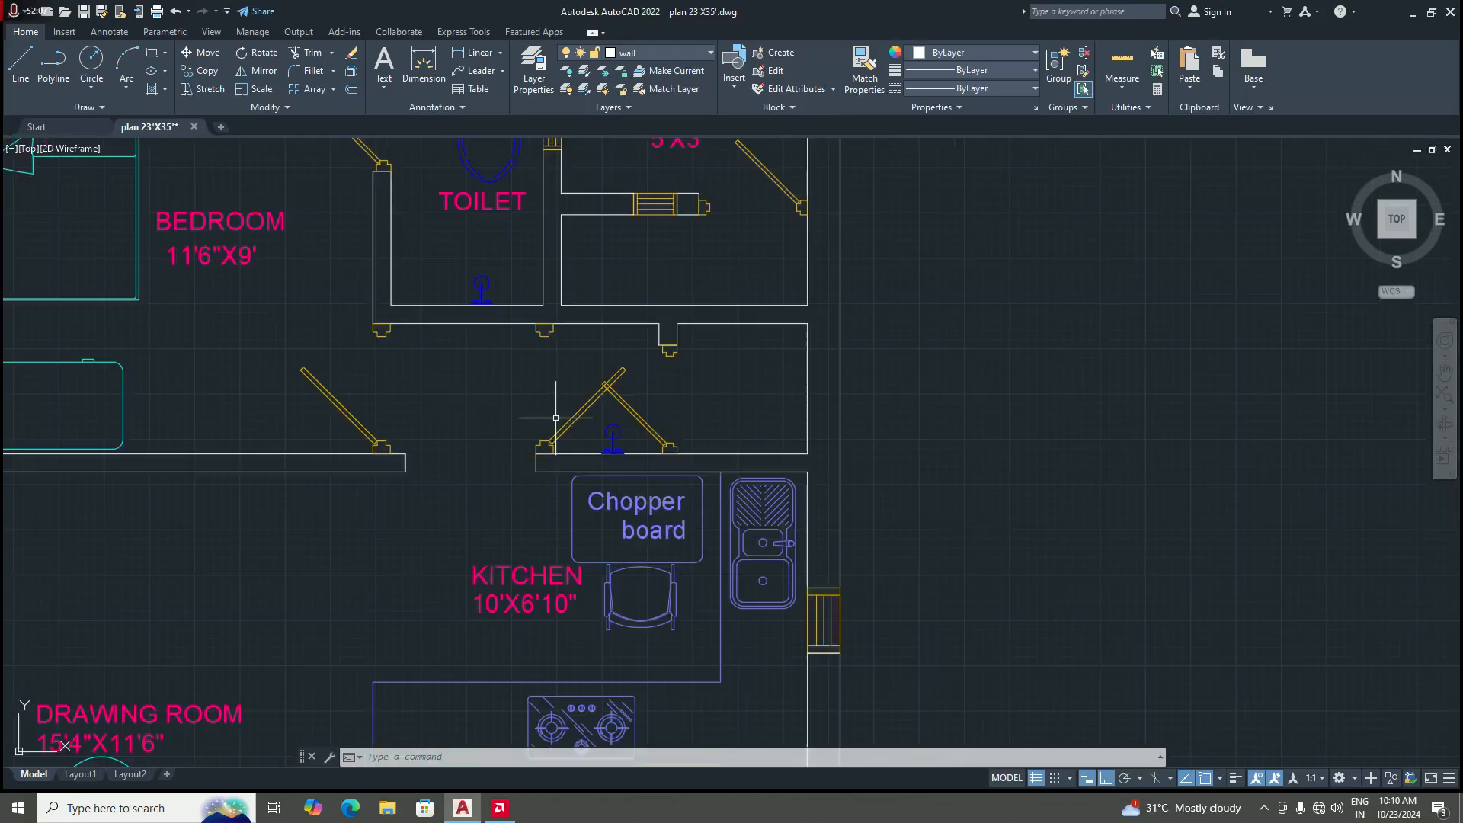
{"action": "scroll", "coordinate": [578, 415], "scroll_direction": "up", "scroll_amount": 3}
{"action": "scroll", "coordinate": [564, 419], "scroll_direction": "down", "scroll_amount": 5}
{"action": "scroll", "coordinate": [549, 422], "scroll_direction": "up", "scroll_amount": 4}
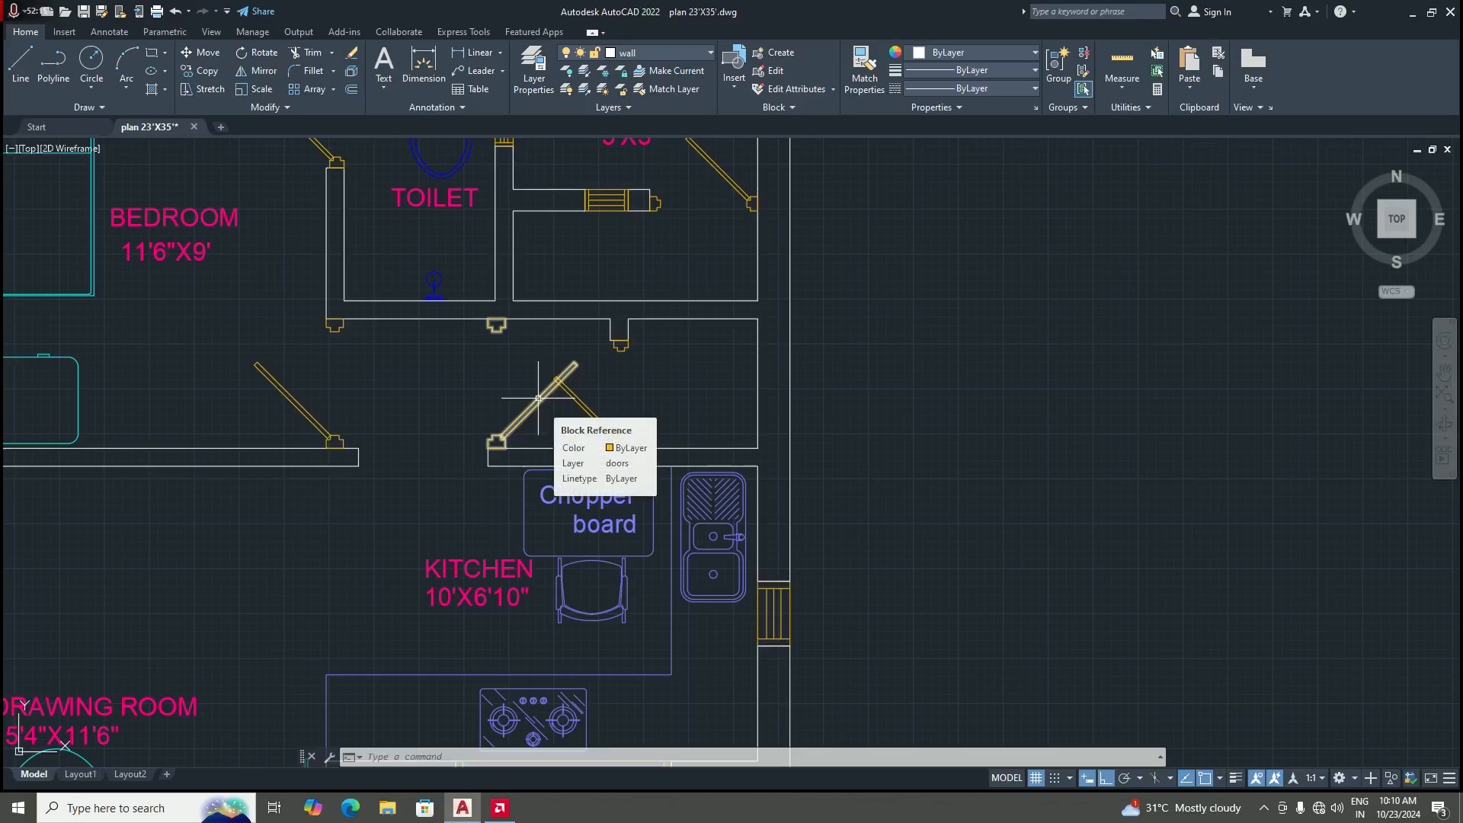
{"action": "left_click", "coordinate": [538, 397]}
{"action": "key", "text": "Delete"}
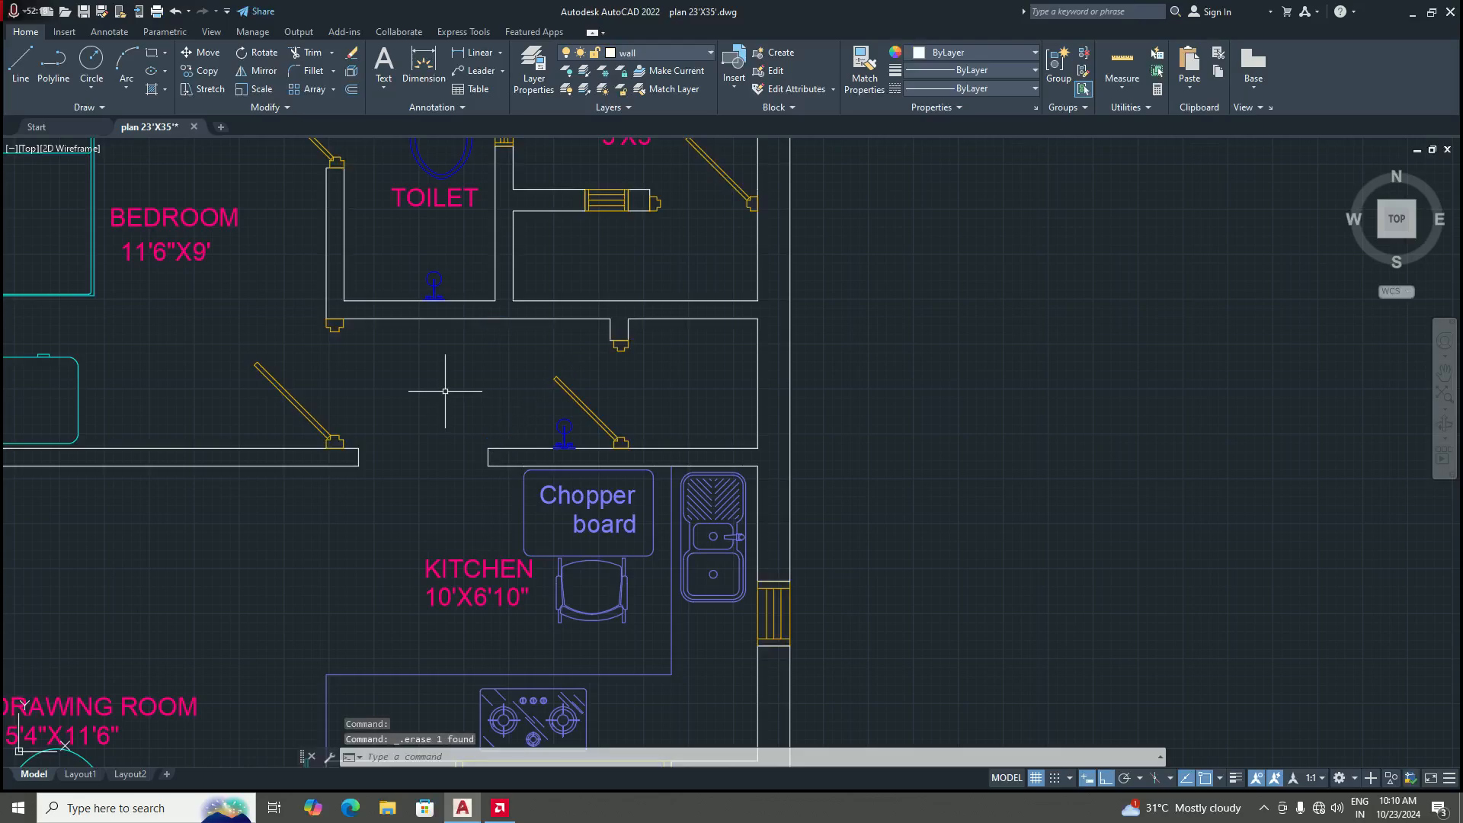
Step: Explode the wall outline that bounds the space below the duct into separate lines
{"action": "scroll", "coordinate": [445, 390], "scroll_direction": "down", "scroll_amount": 4}
{"action": "scroll", "coordinate": [511, 359], "scroll_direction": "up", "scroll_amount": 2}
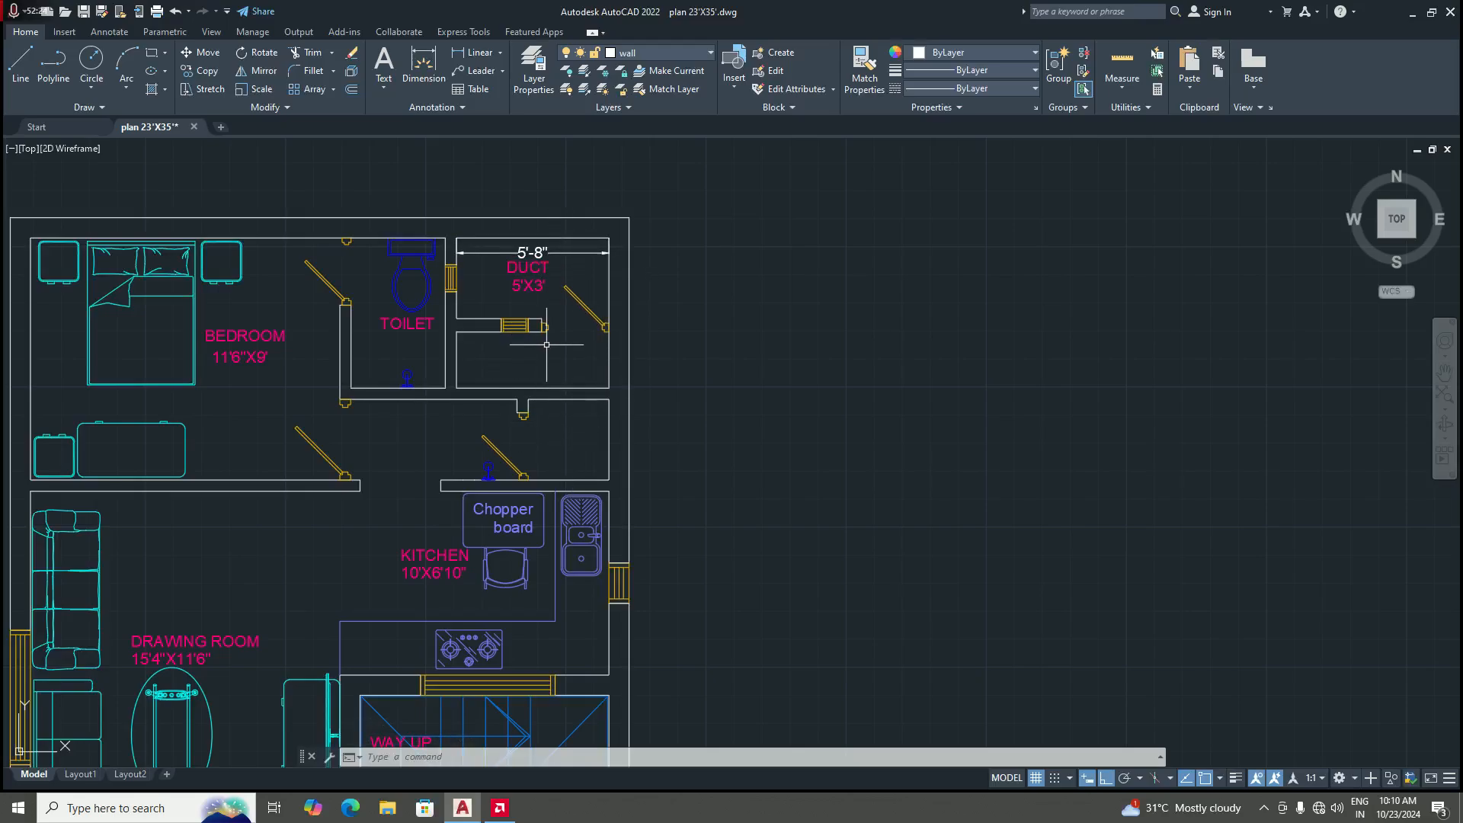
{"action": "scroll", "coordinate": [512, 377], "scroll_direction": "up", "scroll_amount": 2}
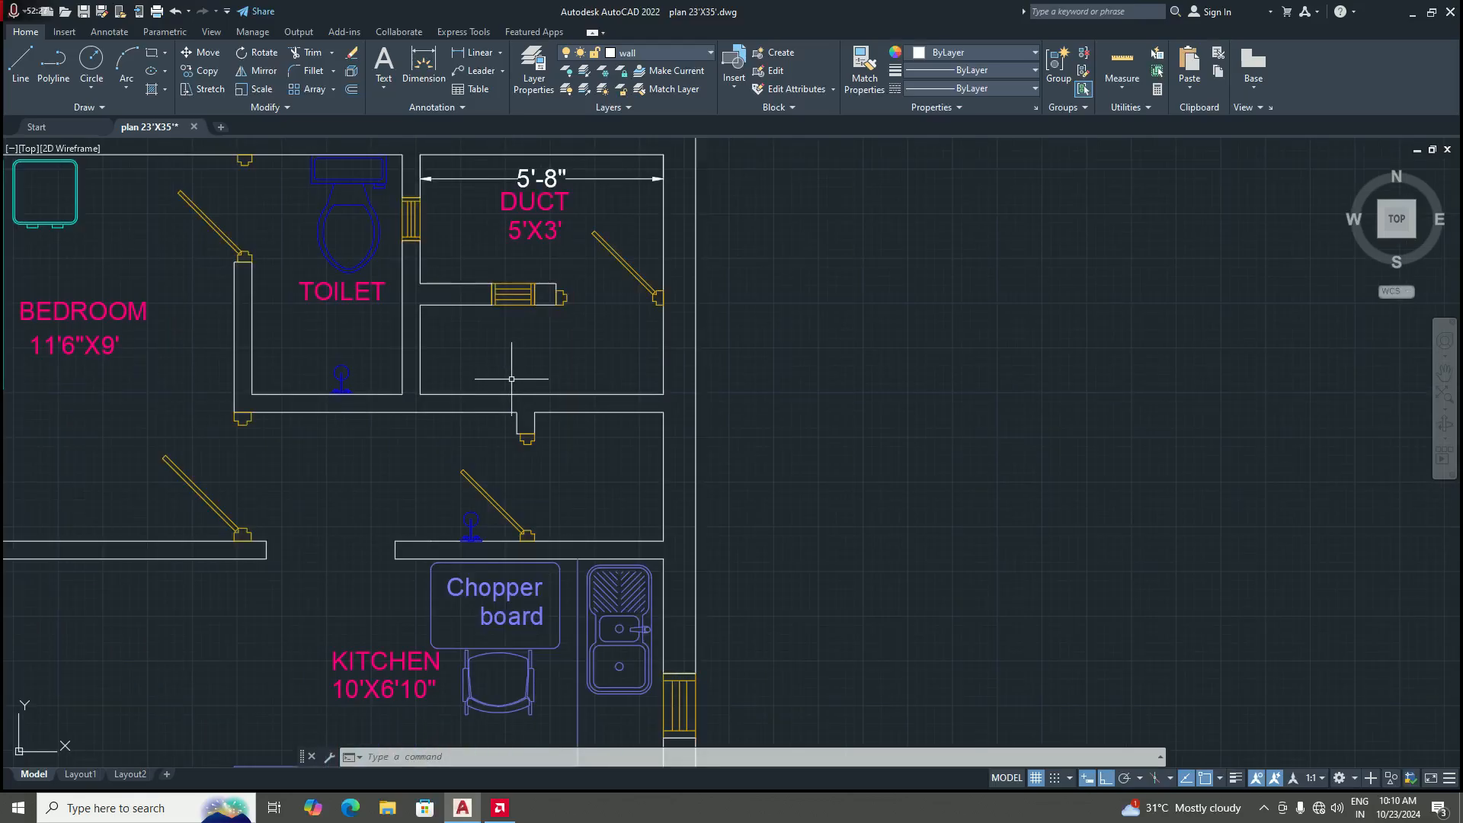
{"action": "scroll", "coordinate": [453, 404], "scroll_direction": "up", "scroll_amount": 2}
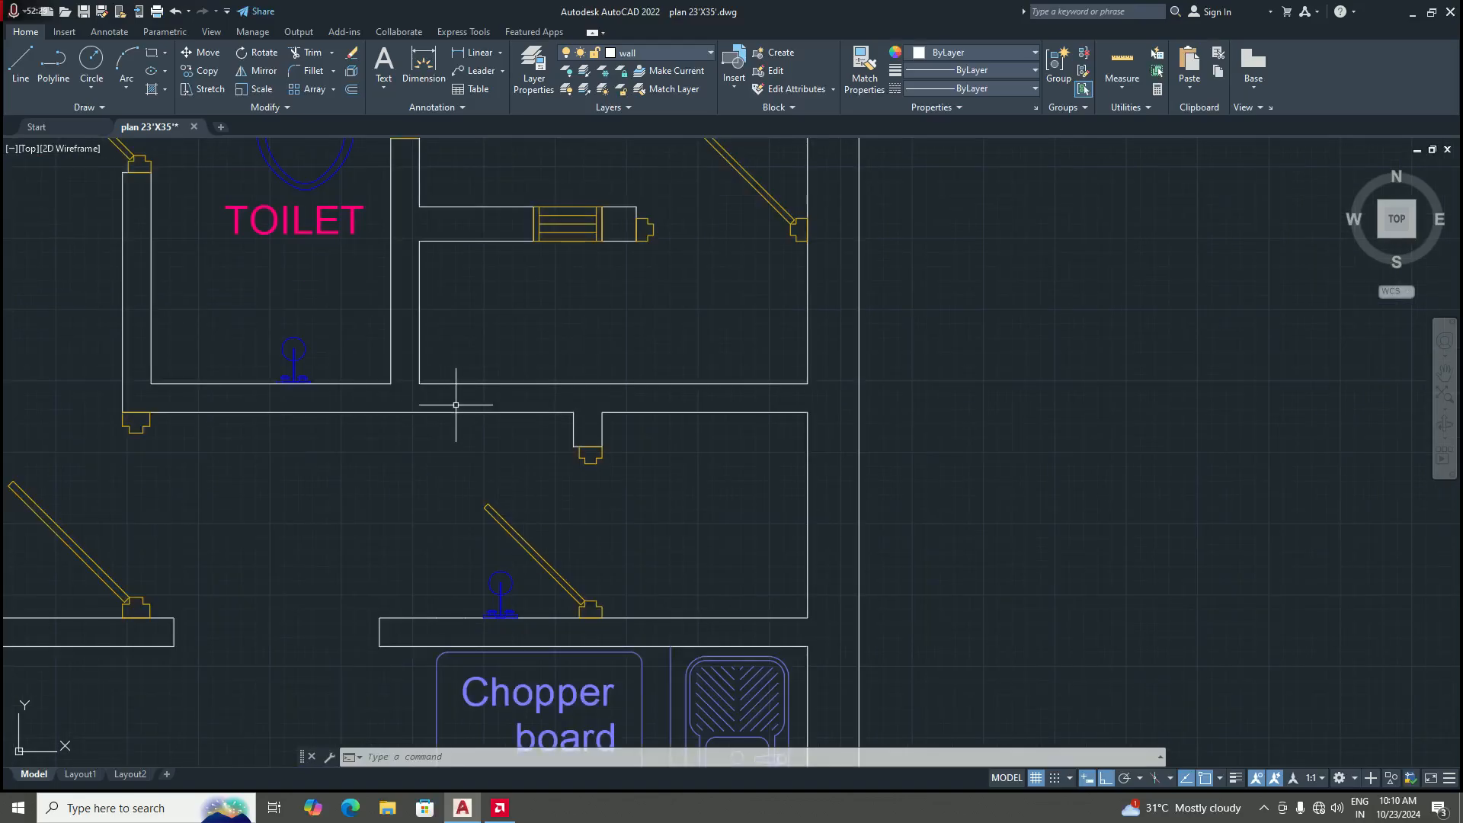
{"action": "scroll", "coordinate": [442, 356], "scroll_direction": "down", "scroll_amount": 2}
{"action": "scroll", "coordinate": [445, 373], "scroll_direction": "up", "scroll_amount": 2}
{"action": "scroll", "coordinate": [447, 386], "scroll_direction": "down", "scroll_amount": 4}
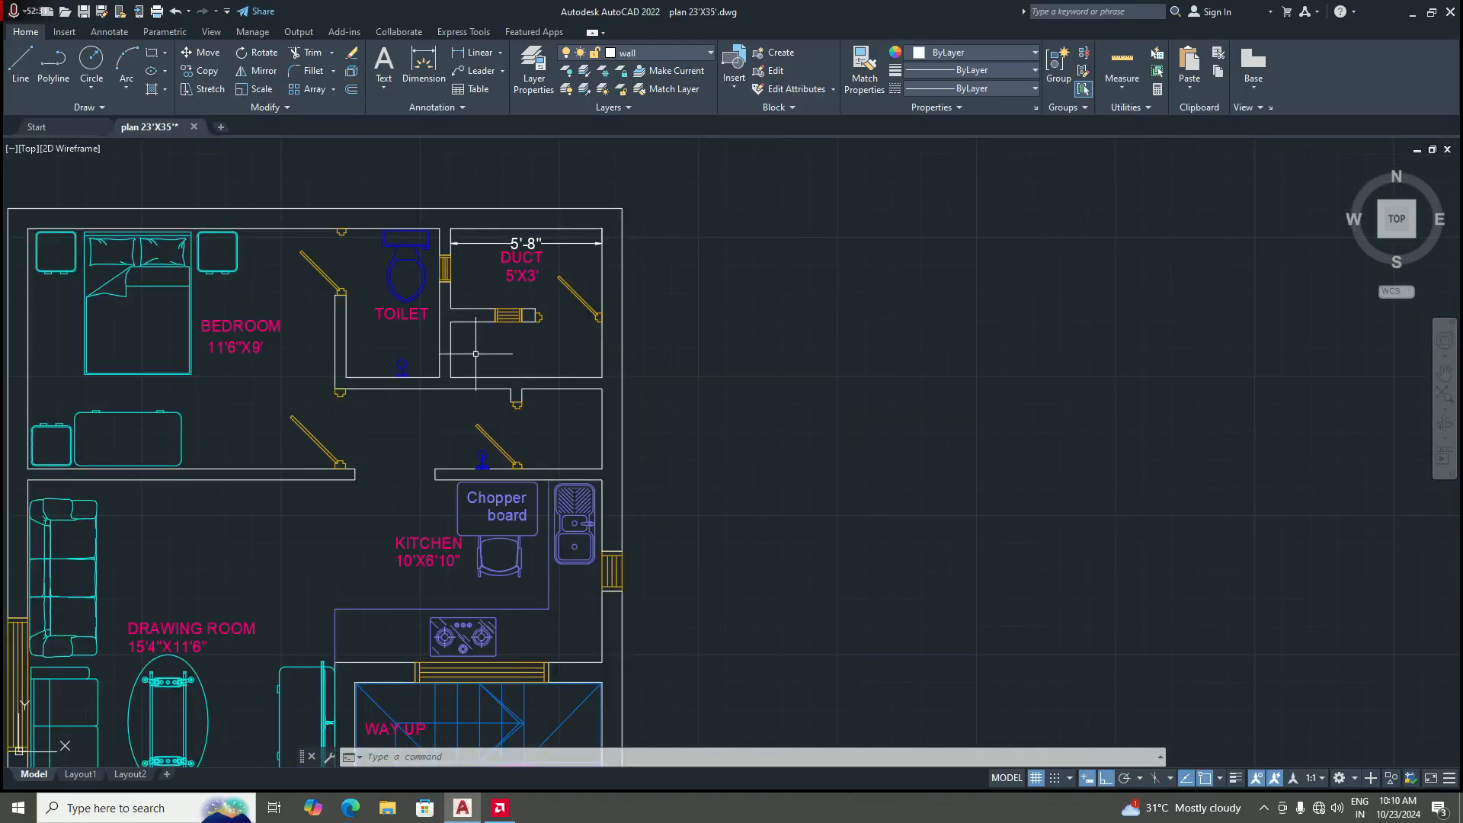
{"action": "scroll", "coordinate": [472, 395], "scroll_direction": "up", "scroll_amount": 4}
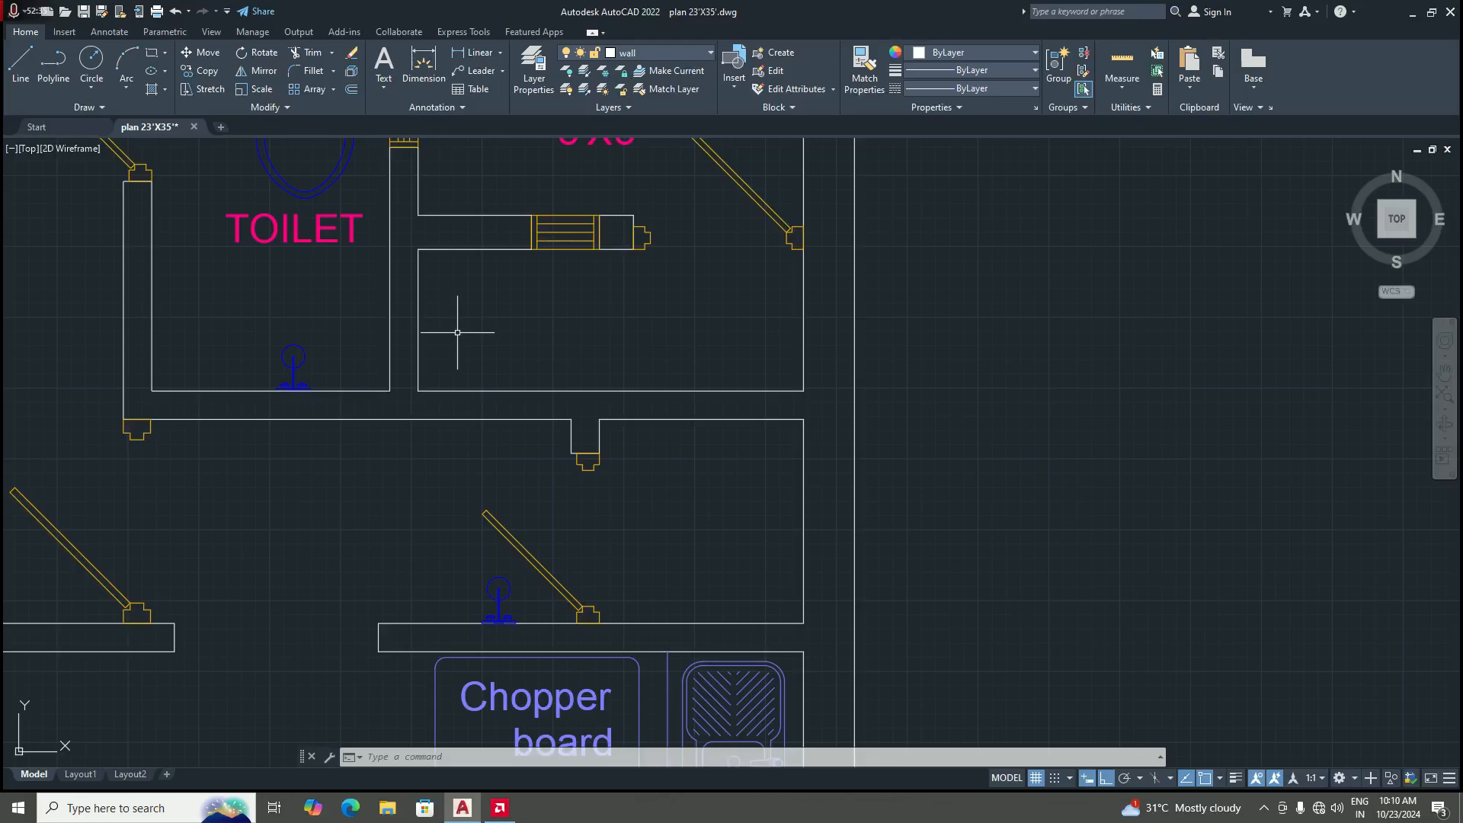
{"action": "scroll", "coordinate": [491, 346], "scroll_direction": "down", "scroll_amount": 2}
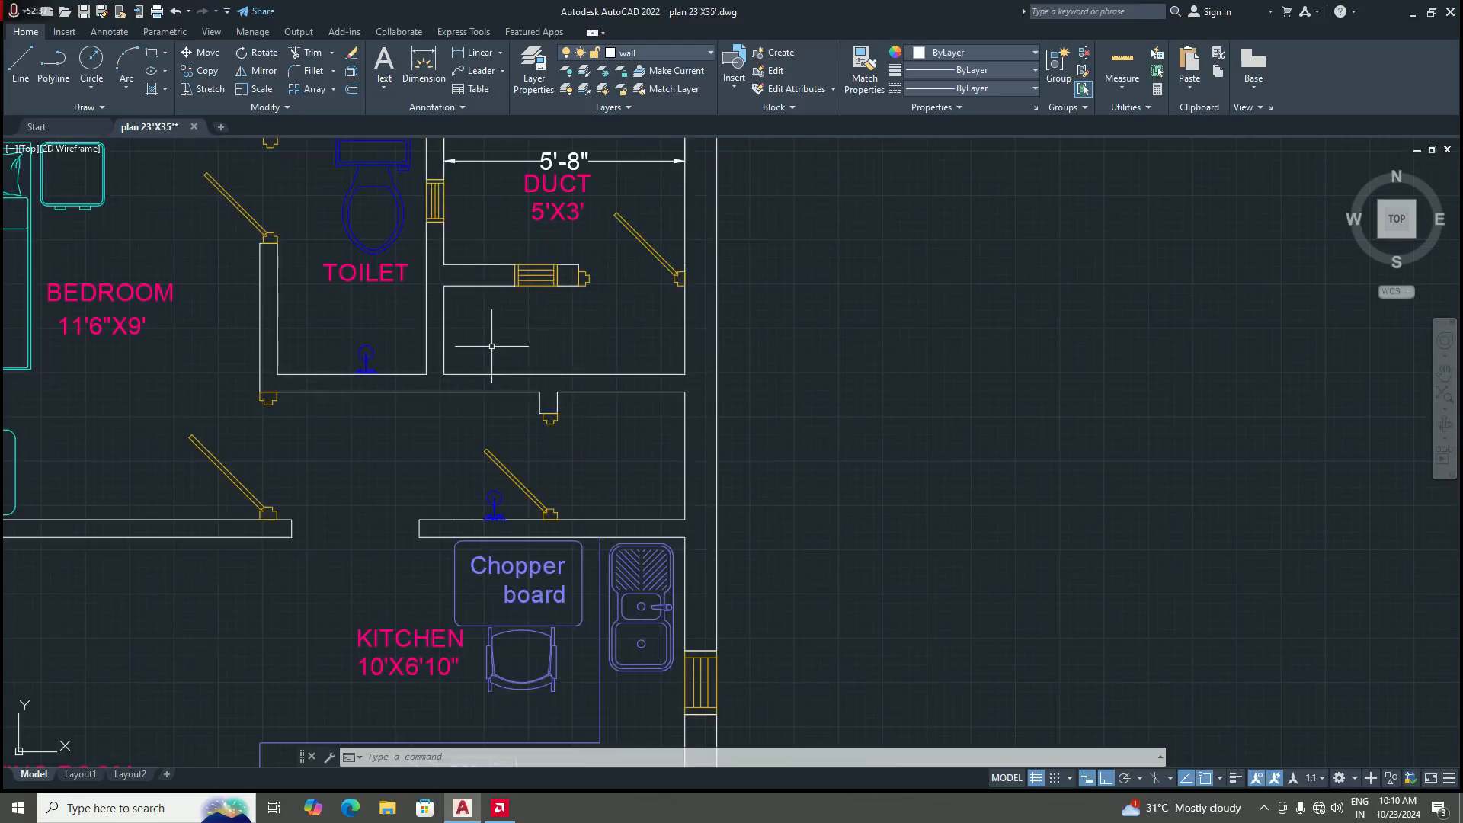
{"action": "scroll", "coordinate": [513, 381], "scroll_direction": "up", "scroll_amount": 4}
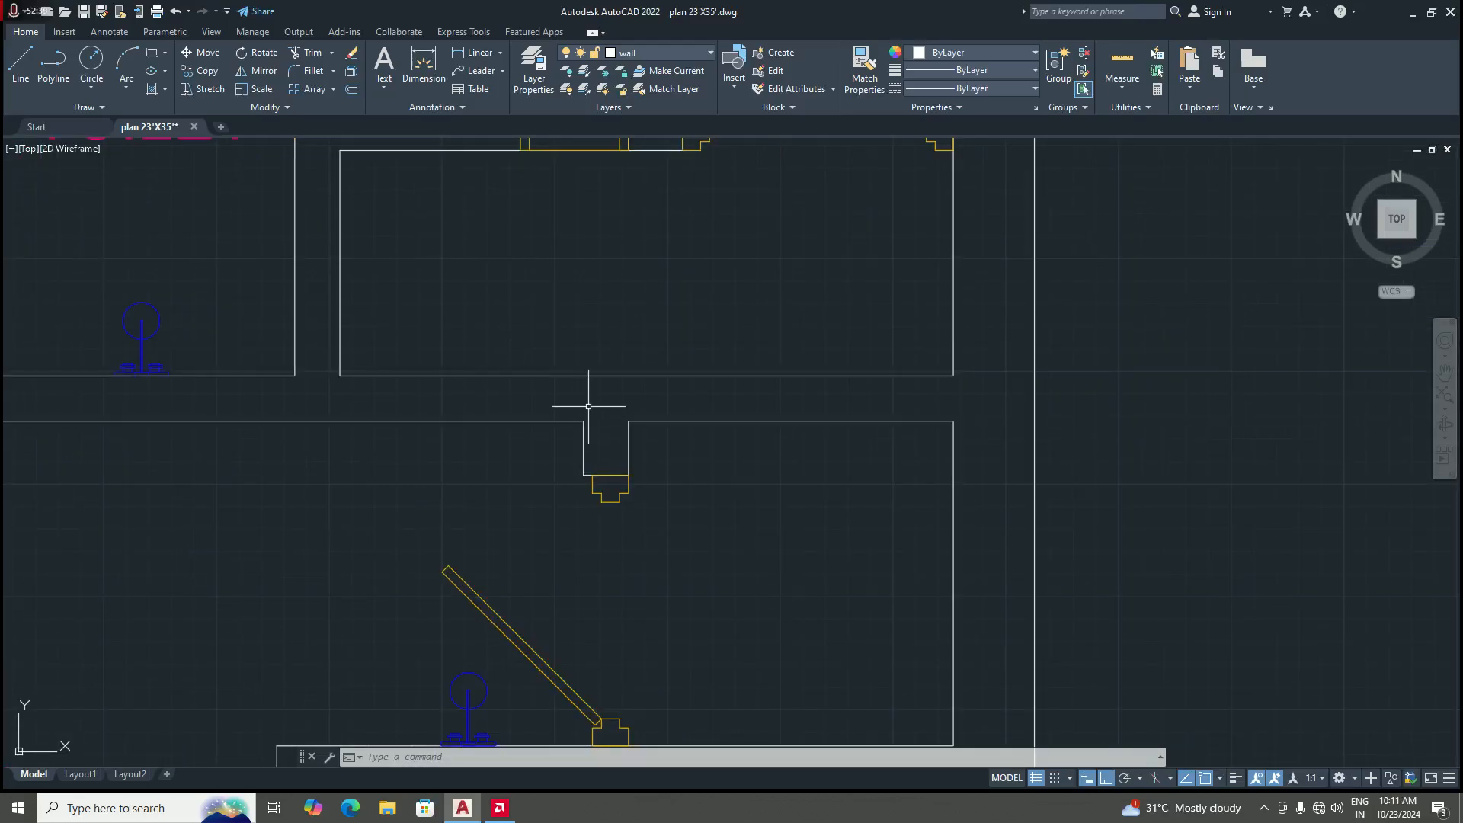
{"action": "scroll", "coordinate": [582, 392], "scroll_direction": "down", "scroll_amount": 4}
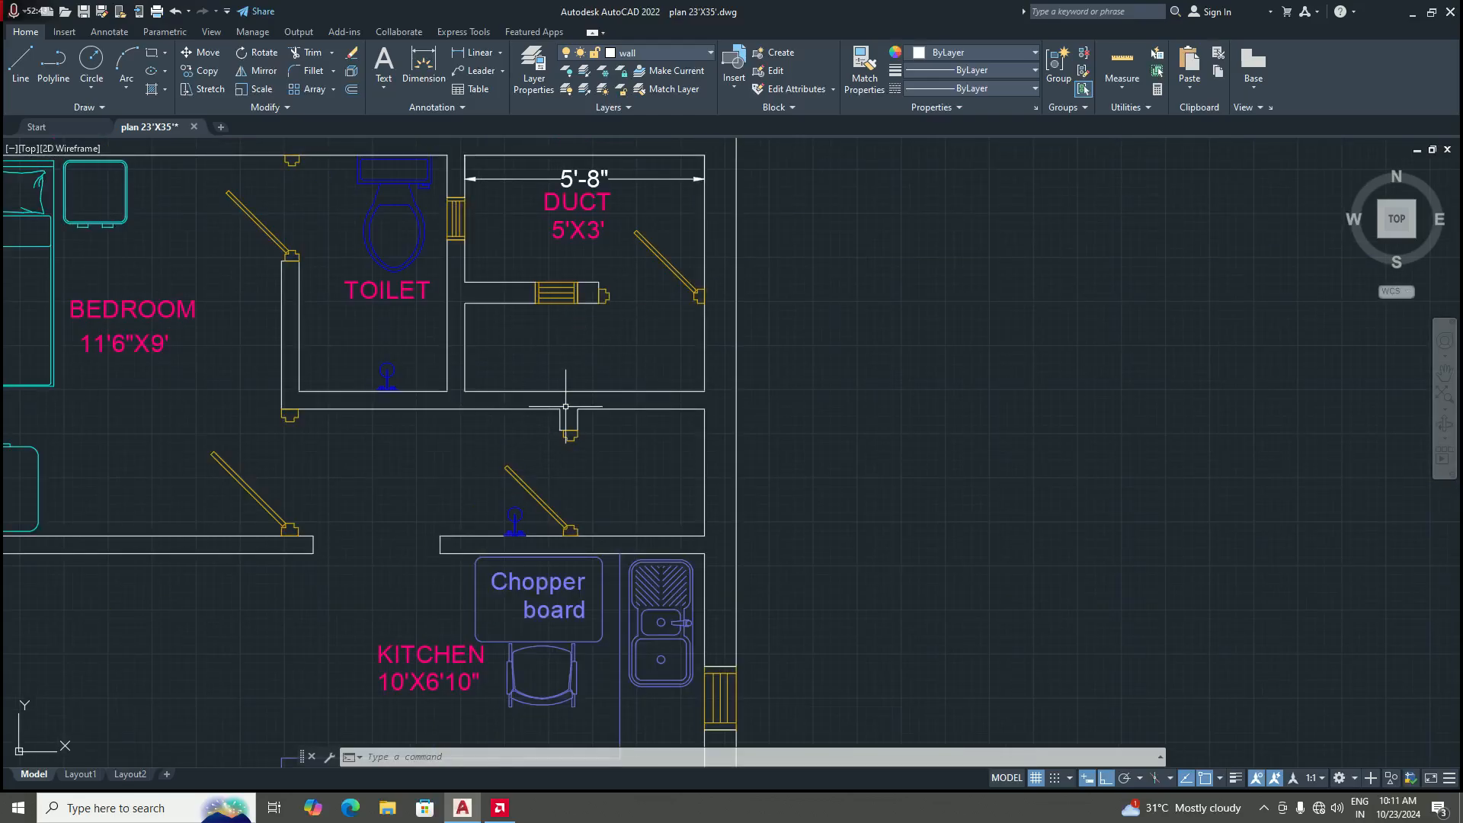
{"action": "scroll", "coordinate": [564, 423], "scroll_direction": "up", "scroll_amount": 2}
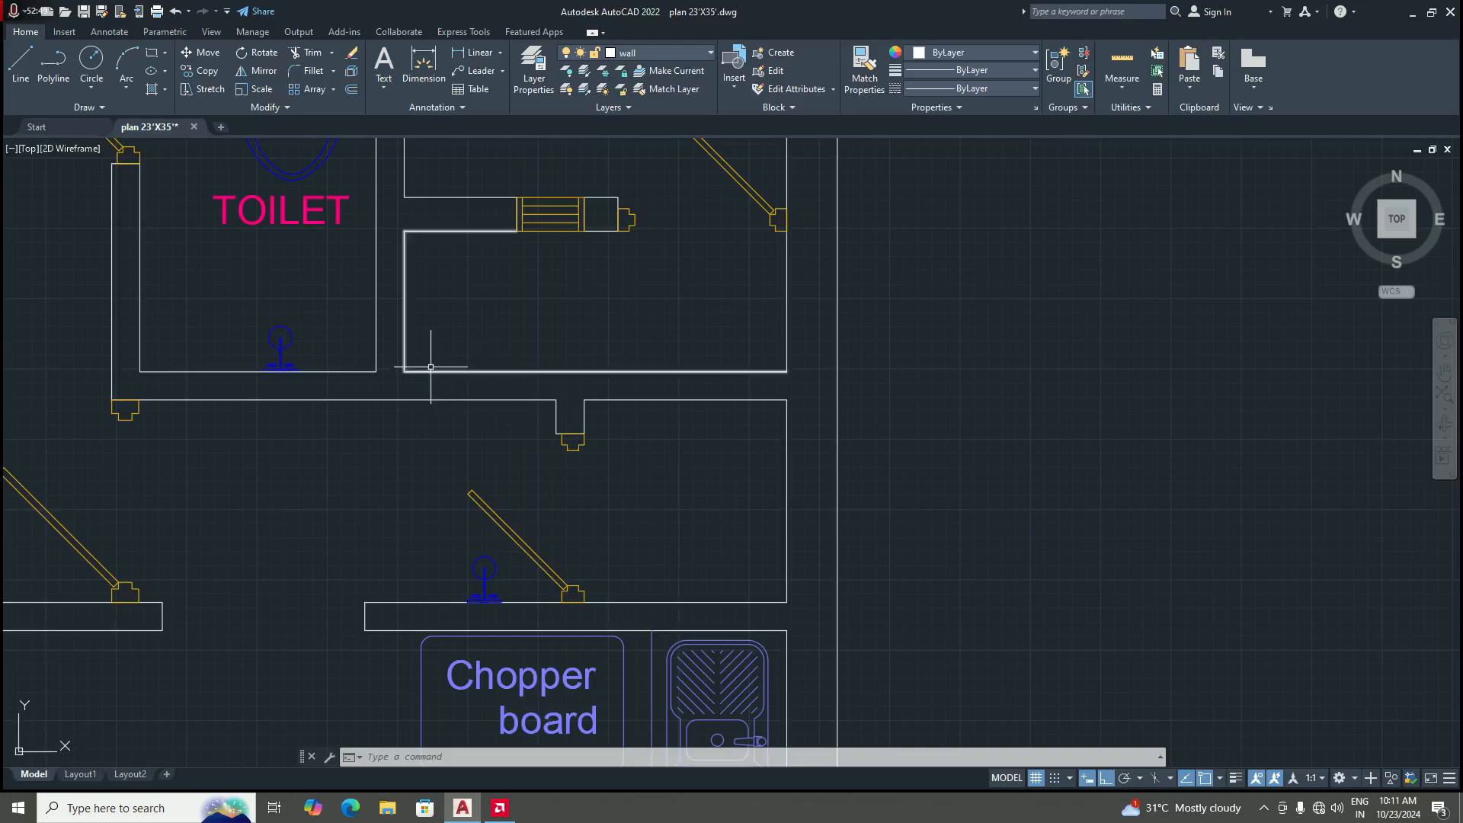
{"action": "mouse_move", "coordinate": [404, 355]}
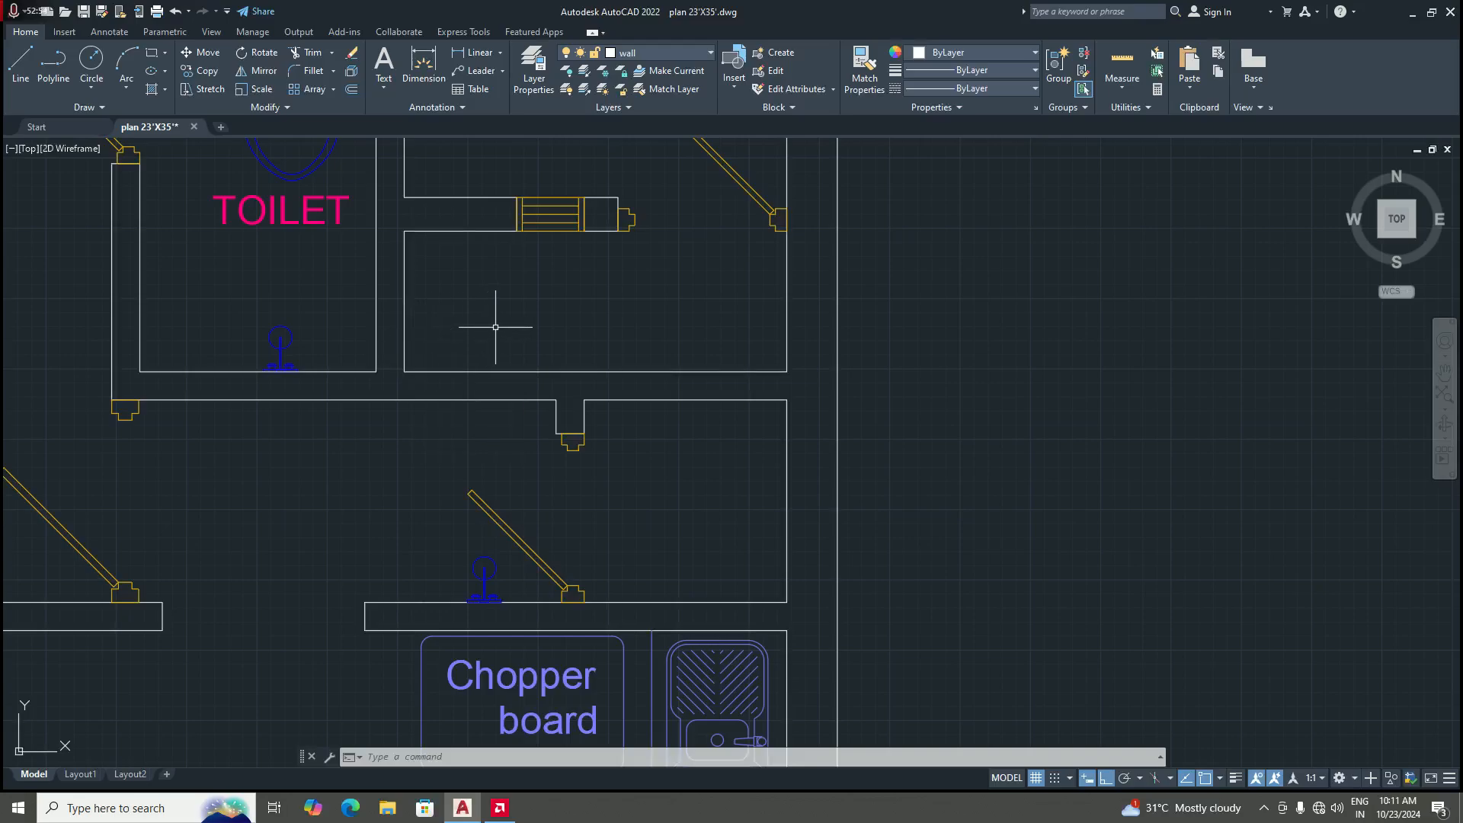
{"action": "type", "text": "X"}
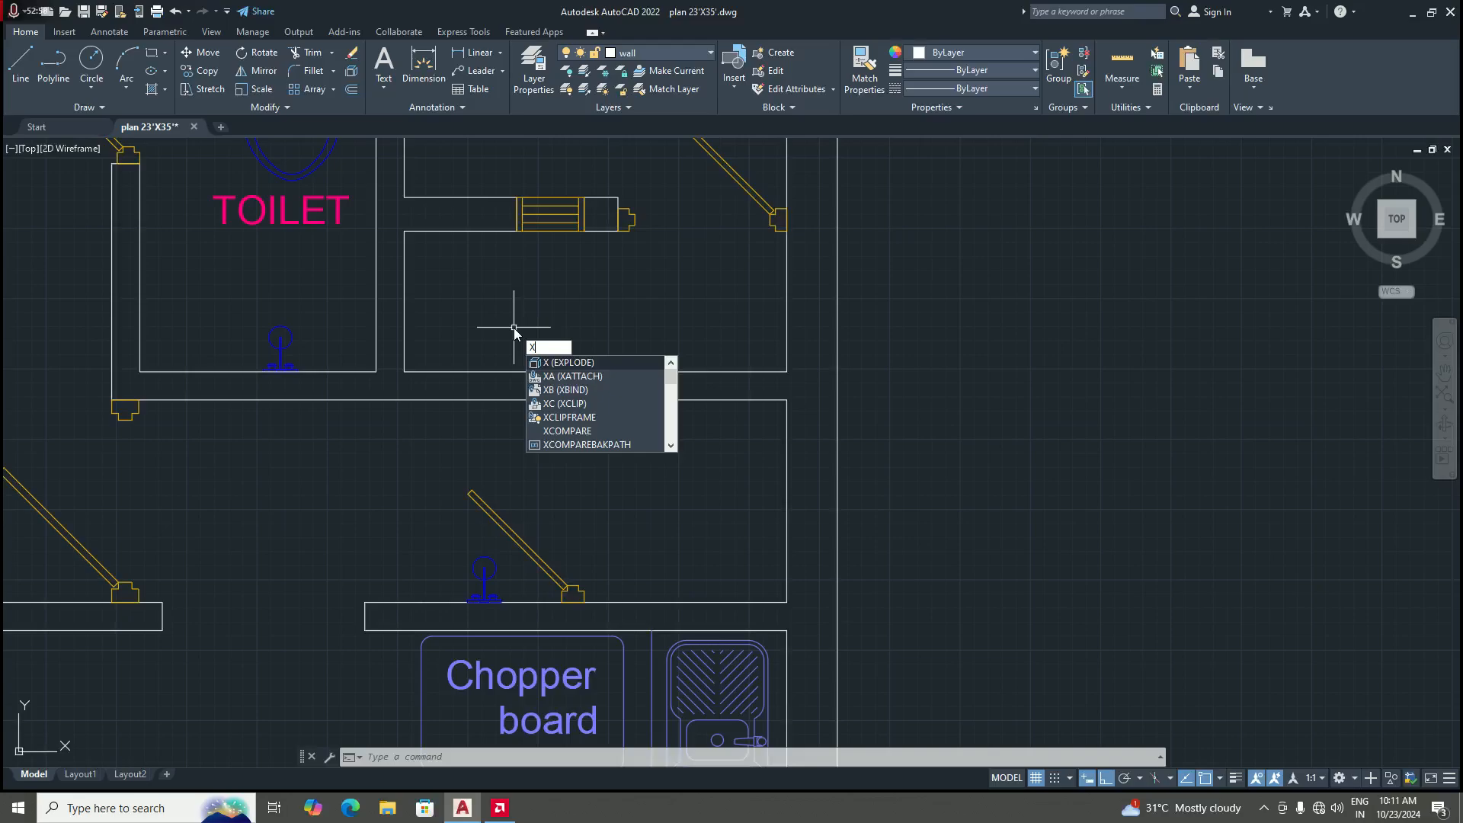
{"action": "key", "text": "Return"}
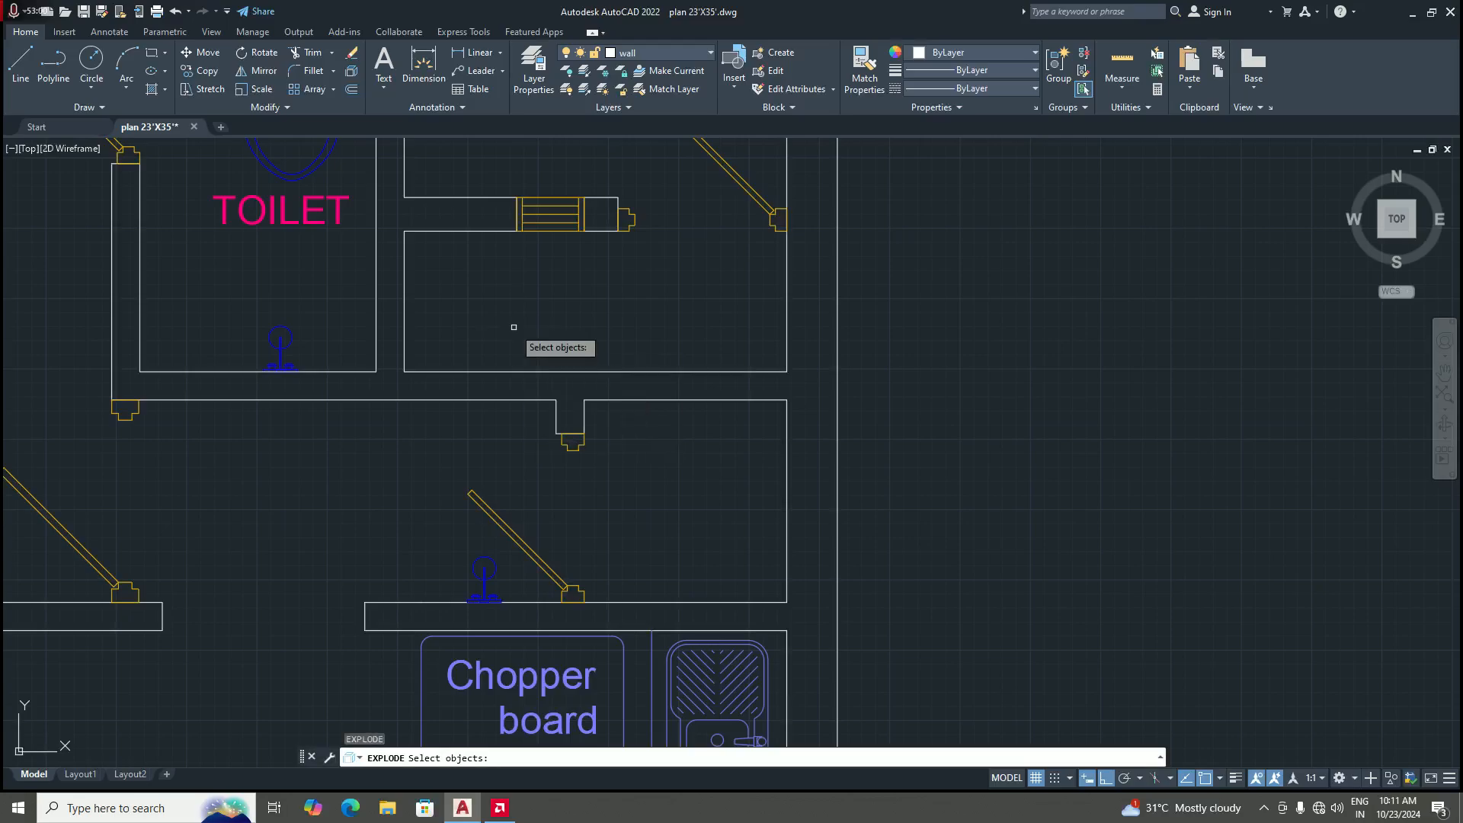
{"action": "left_click", "coordinate": [456, 373]}
{"action": "key", "text": "Return"}
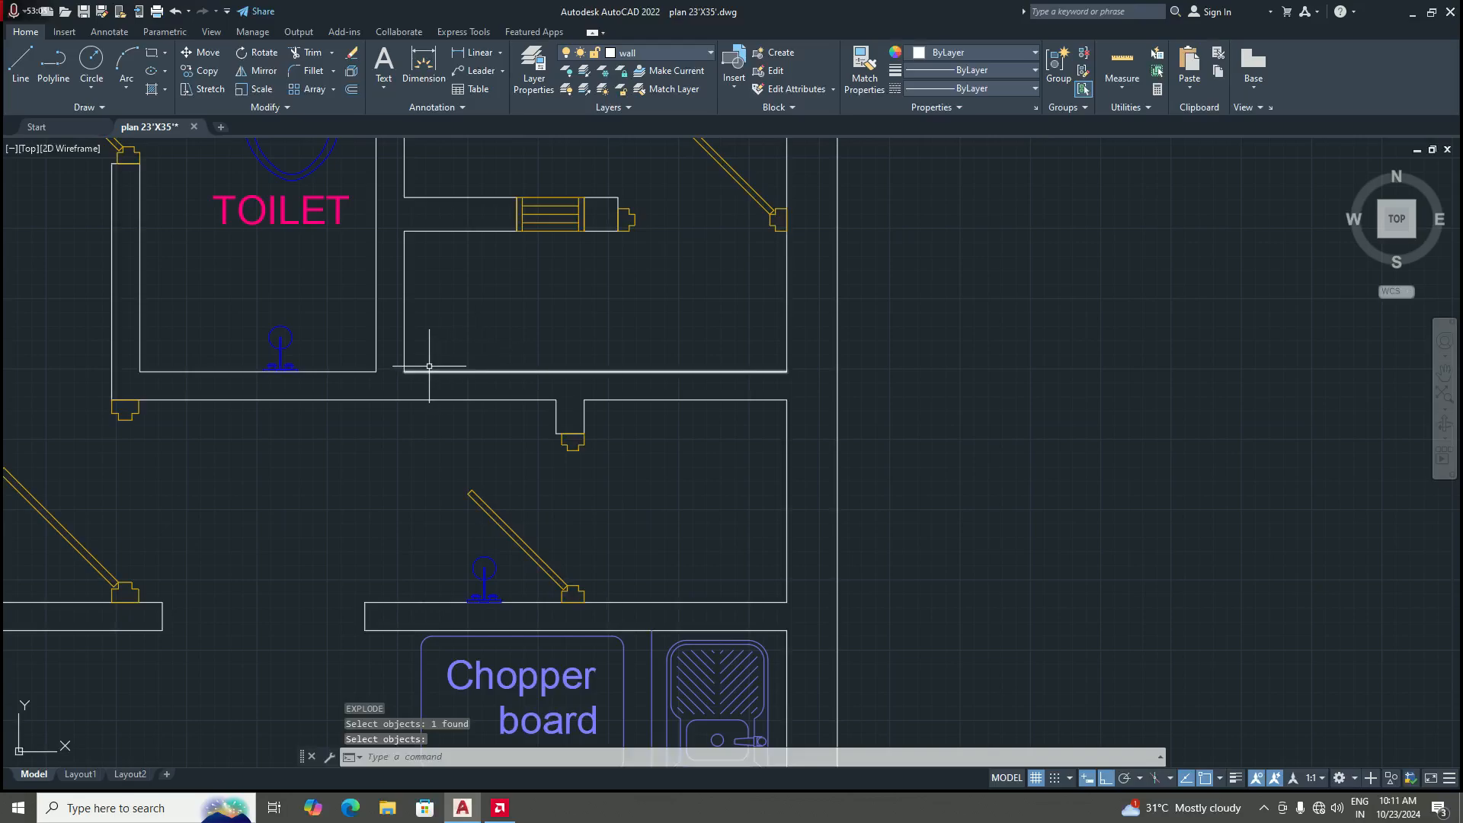
Step: Extend the toilet's right outer wall line down and the partition stub's left face up across the horizontal wall
{"action": "type", "text": "EX"}
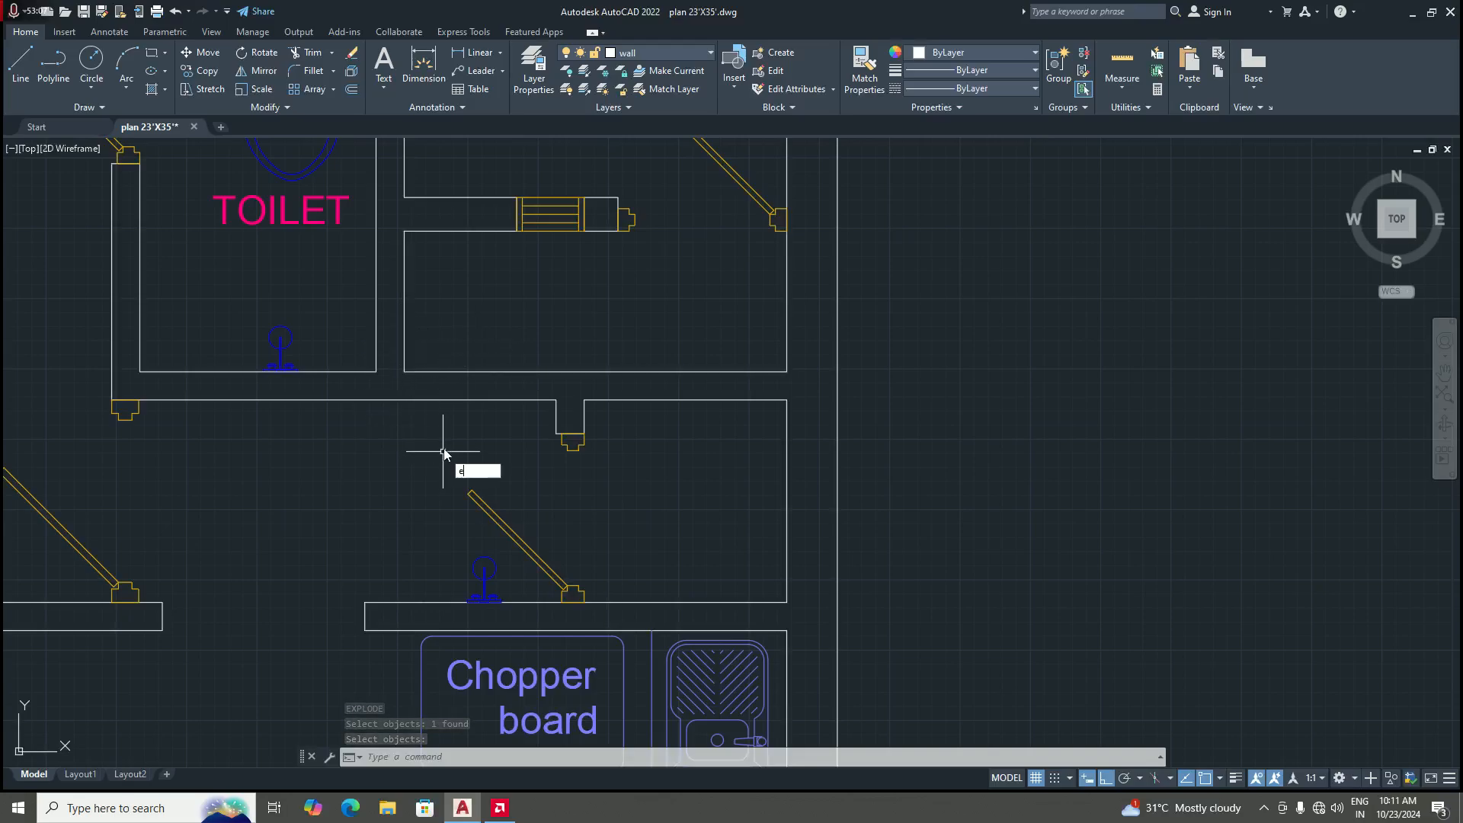
{"action": "key", "text": "Return"}
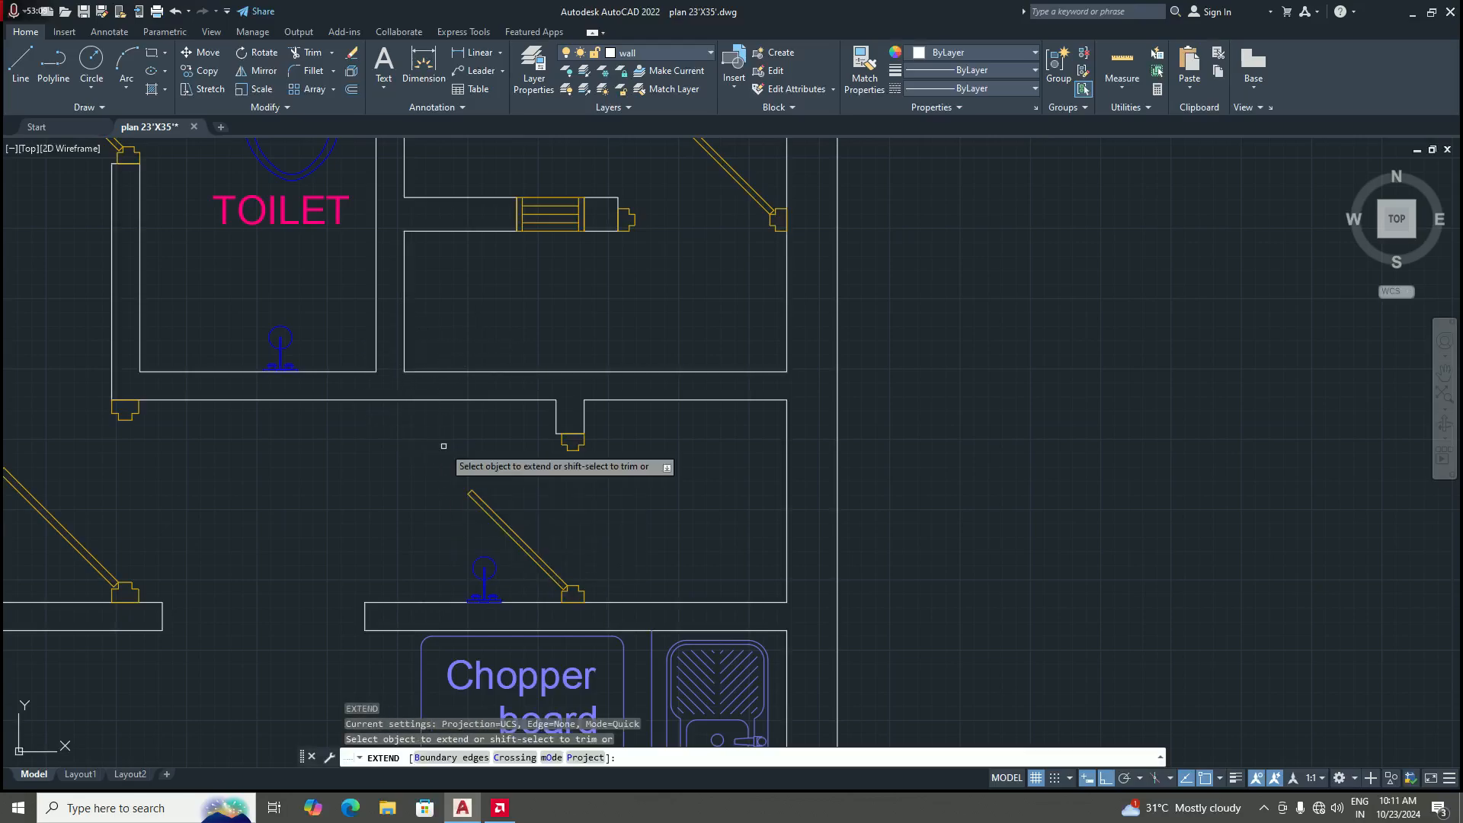
{"action": "left_click", "coordinate": [406, 352]}
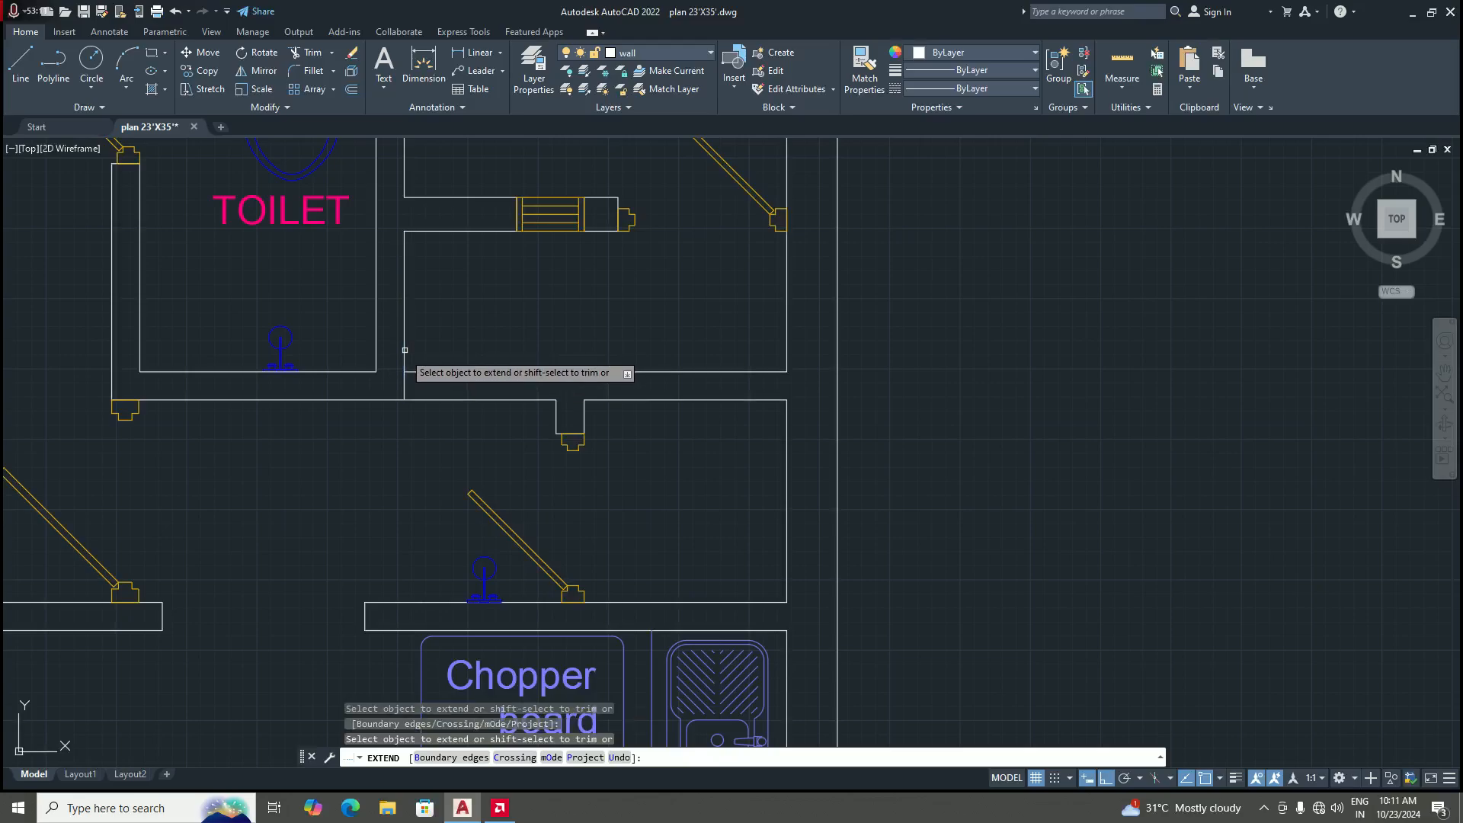
{"action": "left_click", "coordinate": [556, 408]}
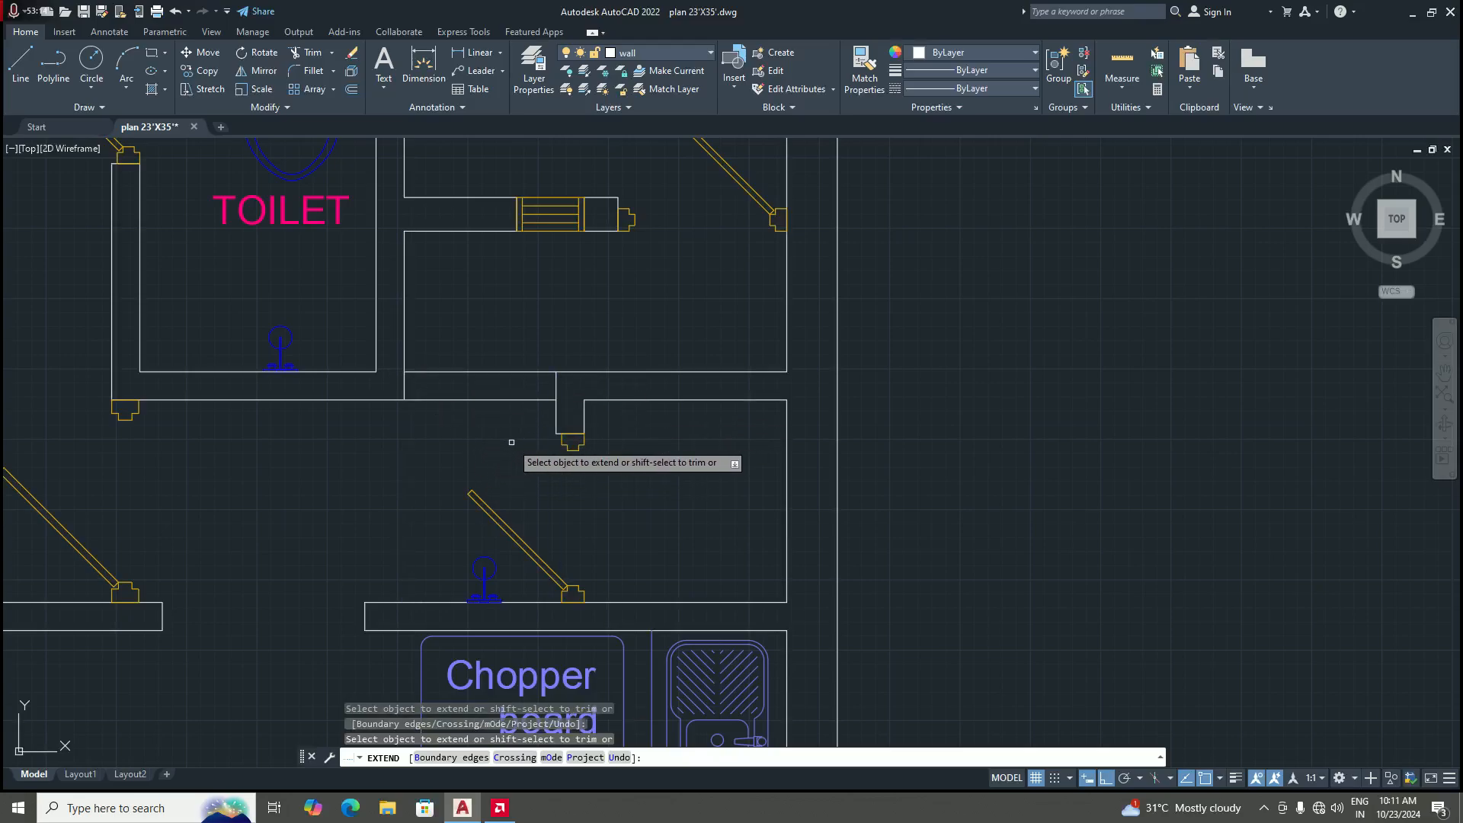
{"action": "key", "text": "Return"}
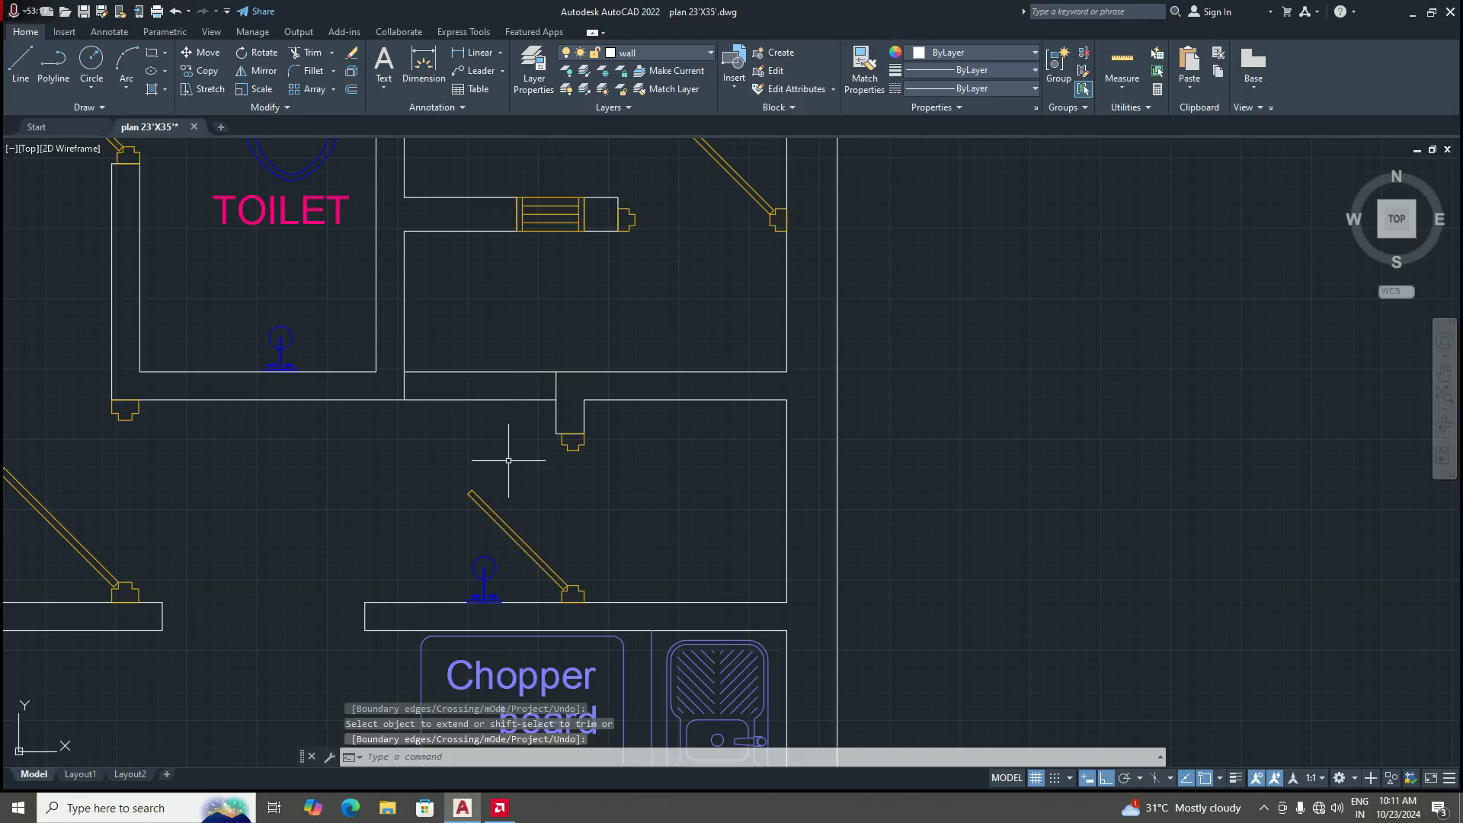
Step: Trim both horizontal wall lines between the toilet wall and the partition stub to open a passage to the space below the duct
{"action": "type", "text": "tr"}
{"action": "key", "text": "Return"}
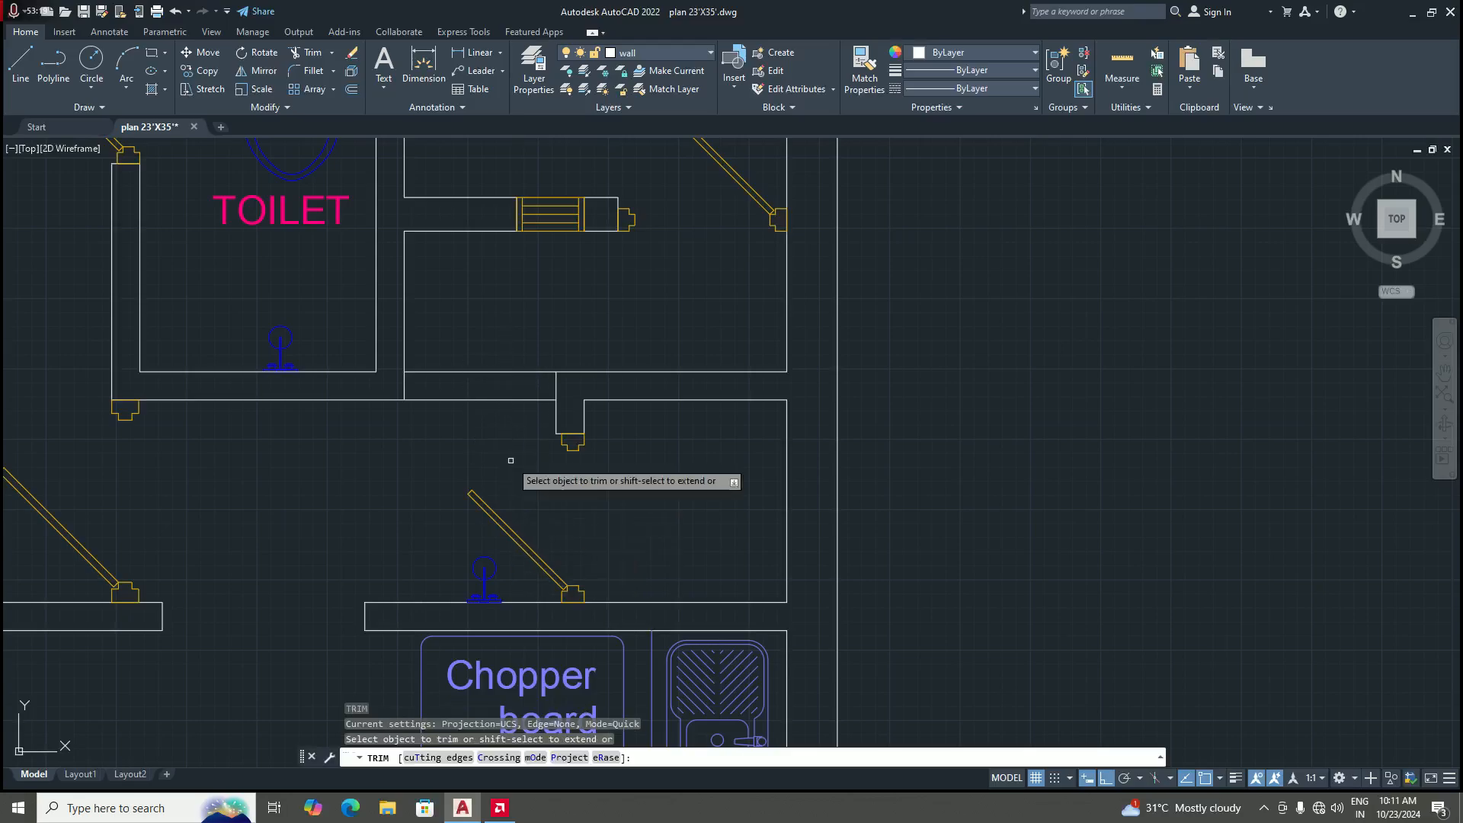
{"action": "left_click", "coordinate": [464, 398]}
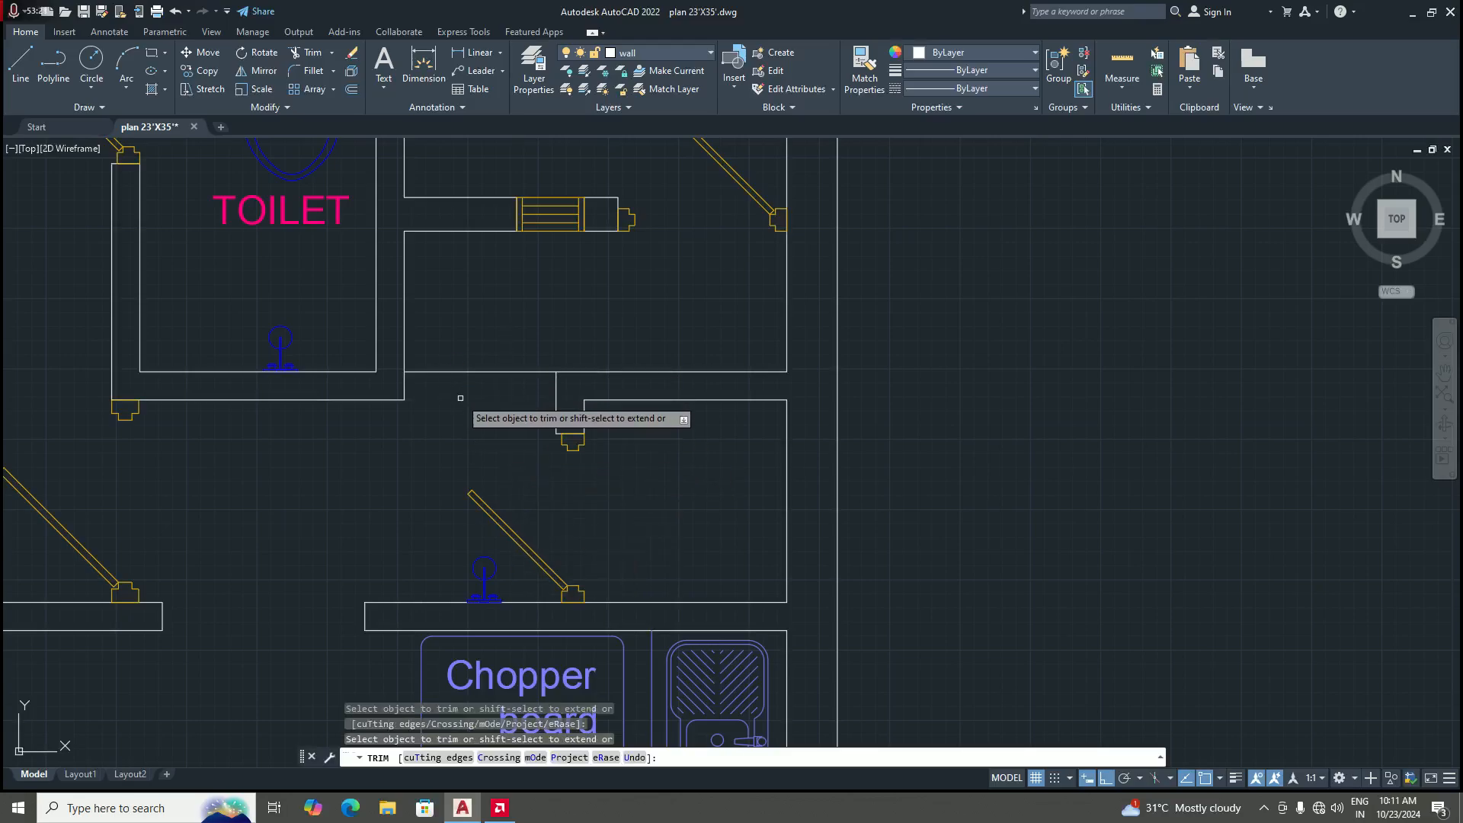
{"action": "left_click", "coordinate": [466, 371]}
{"action": "scroll", "coordinate": [466, 370], "scroll_direction": "down", "scroll_amount": 3}
{"action": "scroll", "coordinate": [568, 351], "scroll_direction": "up", "scroll_amount": 2}
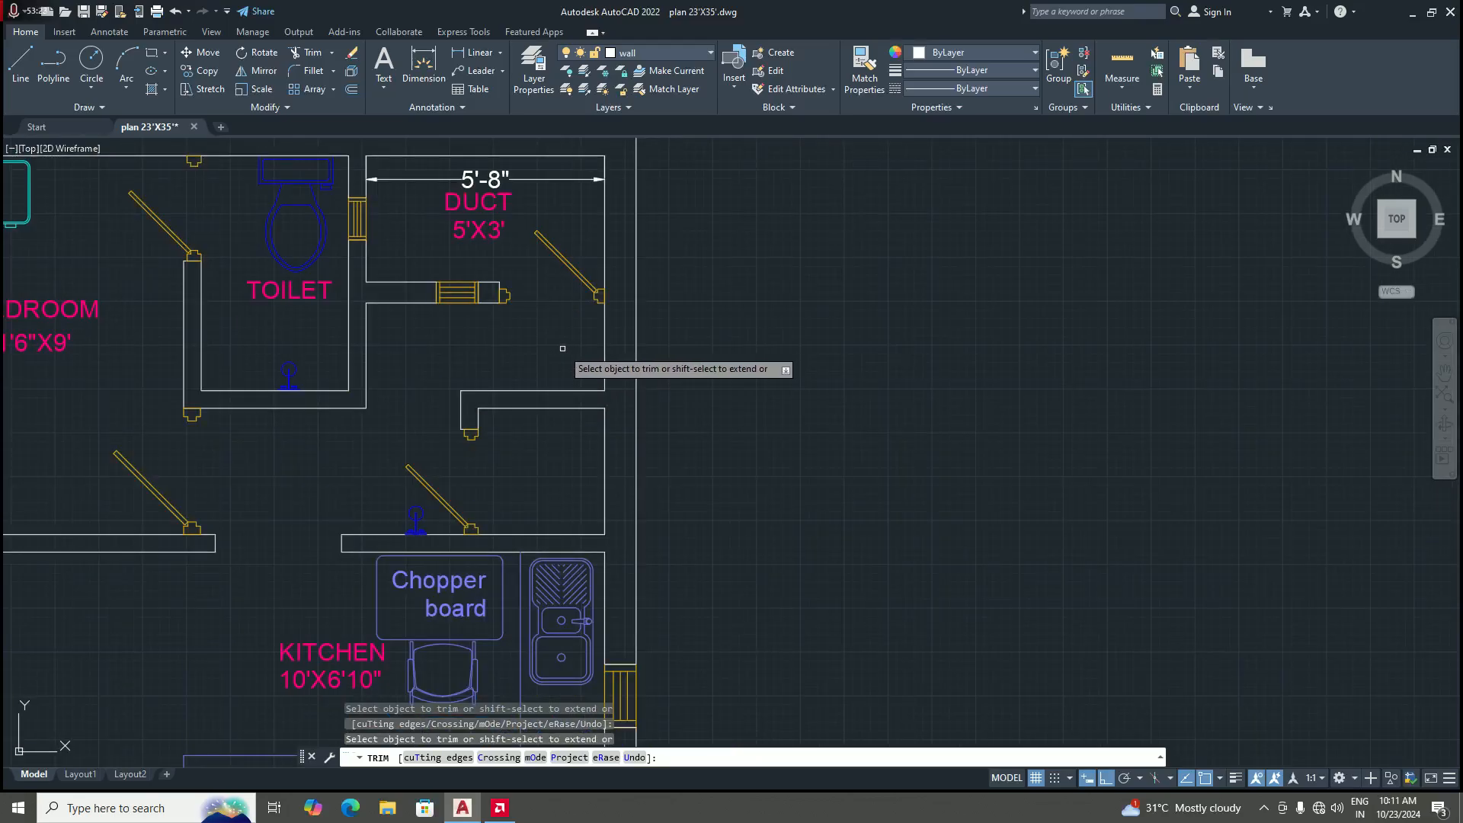
{"action": "key", "text": "Return"}
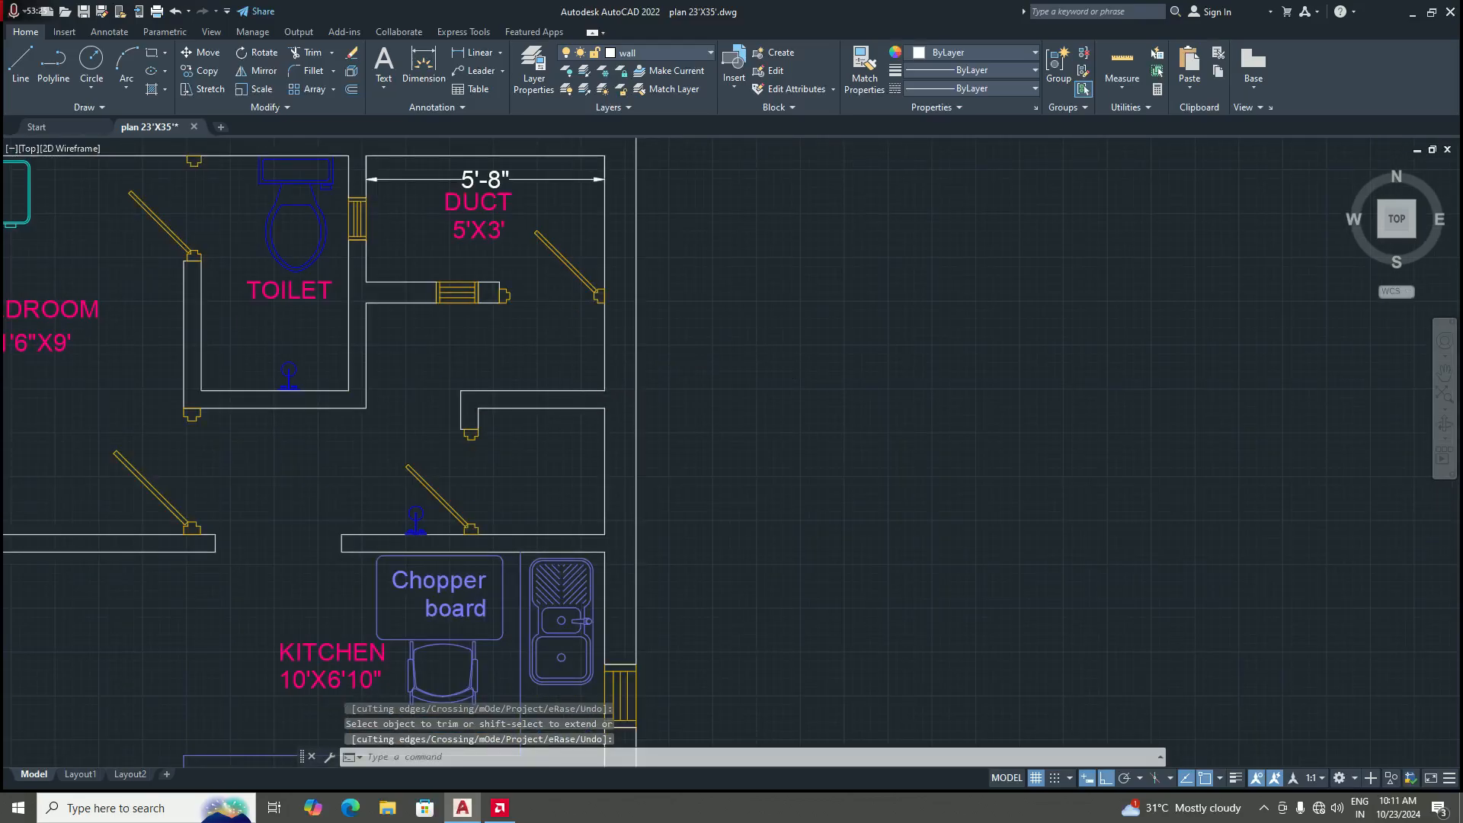
Step: Examine the revised wall and door layout around the toilet, duct and the partitioned space above the kitchen
{"action": "scroll", "coordinate": [579, 427], "scroll_direction": "down", "scroll_amount": 3}
{"action": "scroll", "coordinate": [574, 451], "scroll_direction": "up", "scroll_amount": 3}
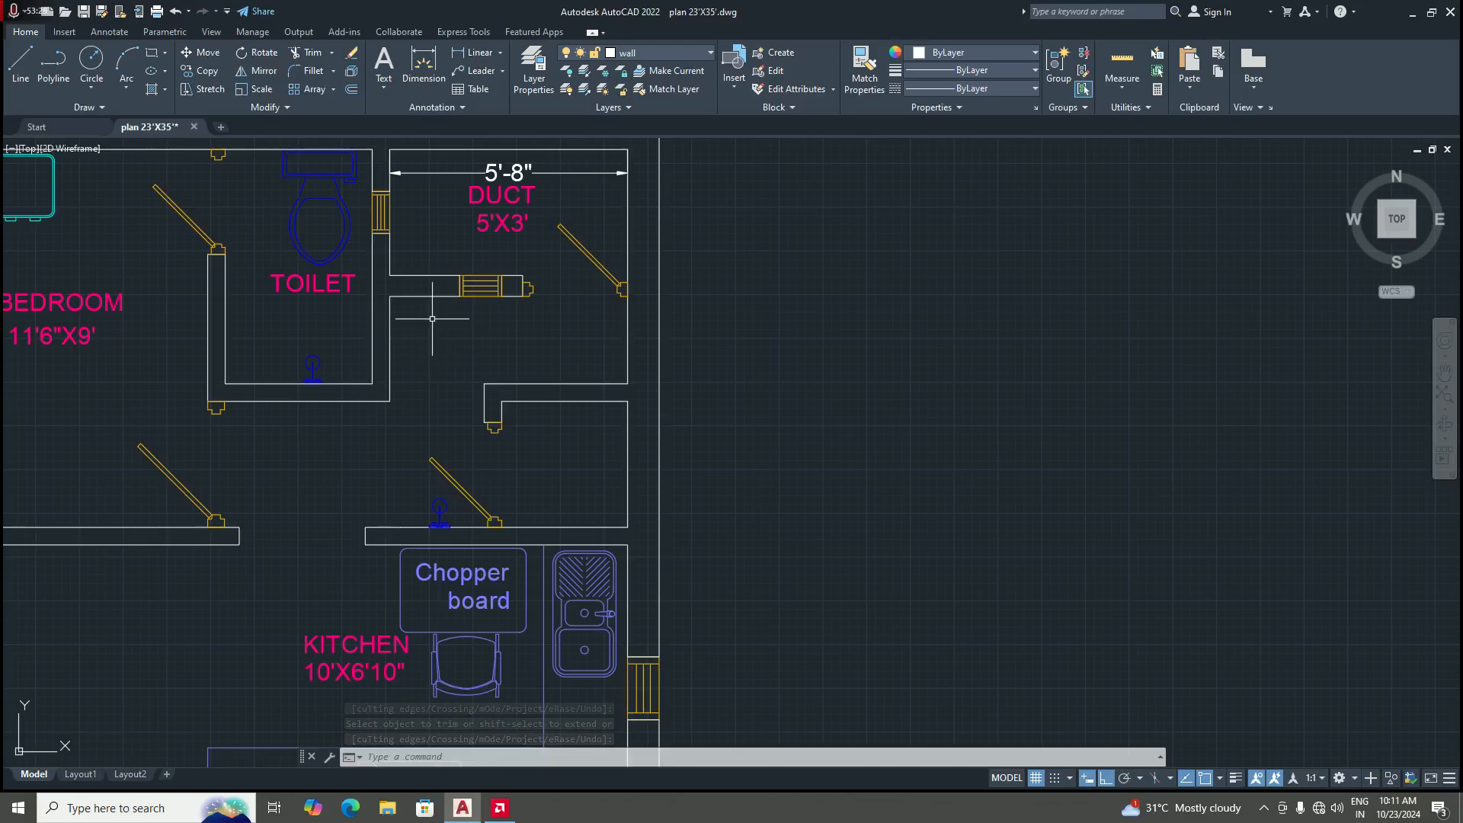
{"action": "scroll", "coordinate": [432, 319], "scroll_direction": "down", "scroll_amount": 3}
{"action": "scroll", "coordinate": [498, 282], "scroll_direction": "up", "scroll_amount": 3}
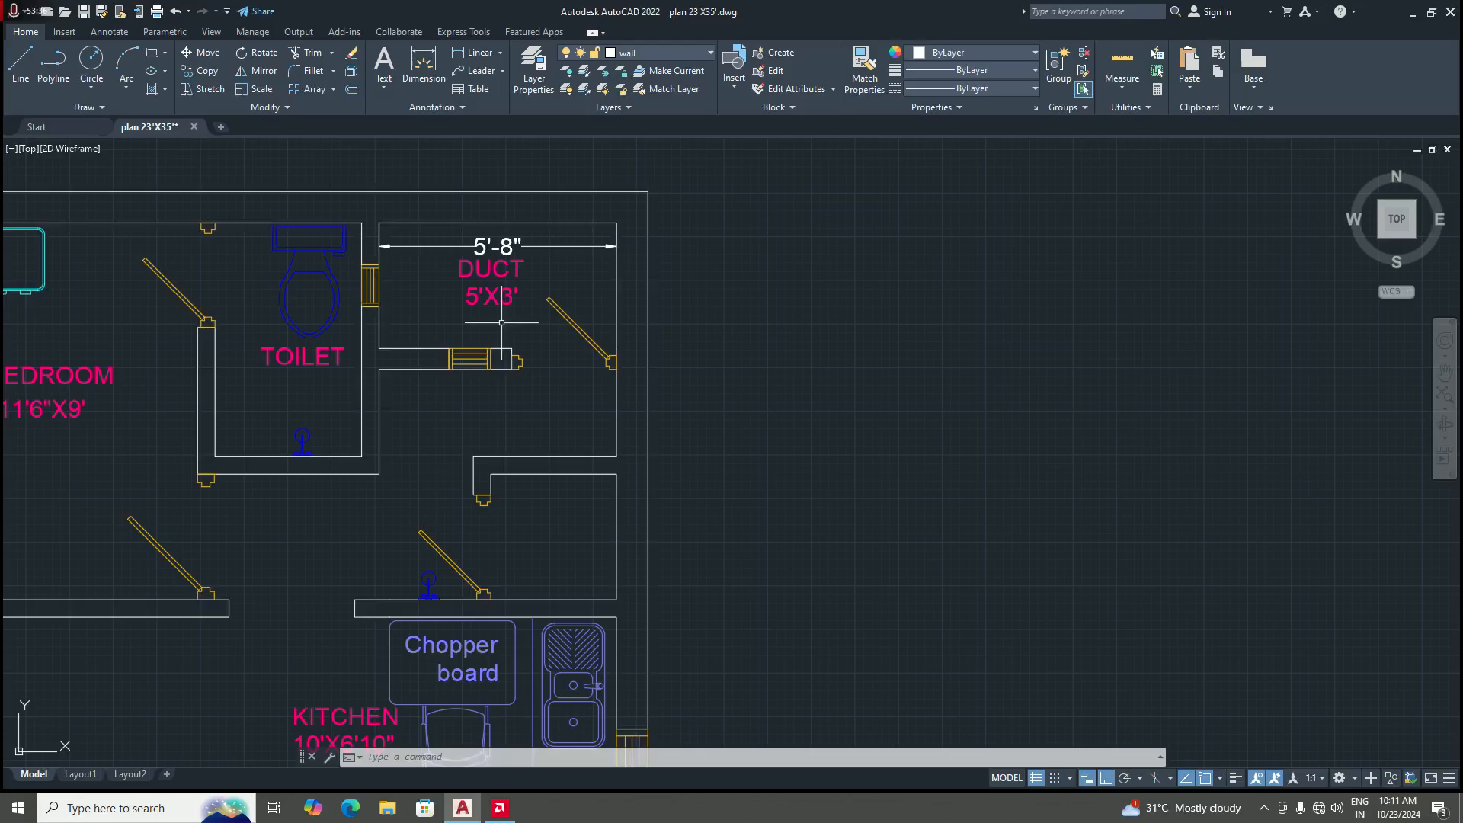
{"action": "scroll", "coordinate": [519, 396], "scroll_direction": "down", "scroll_amount": 3}
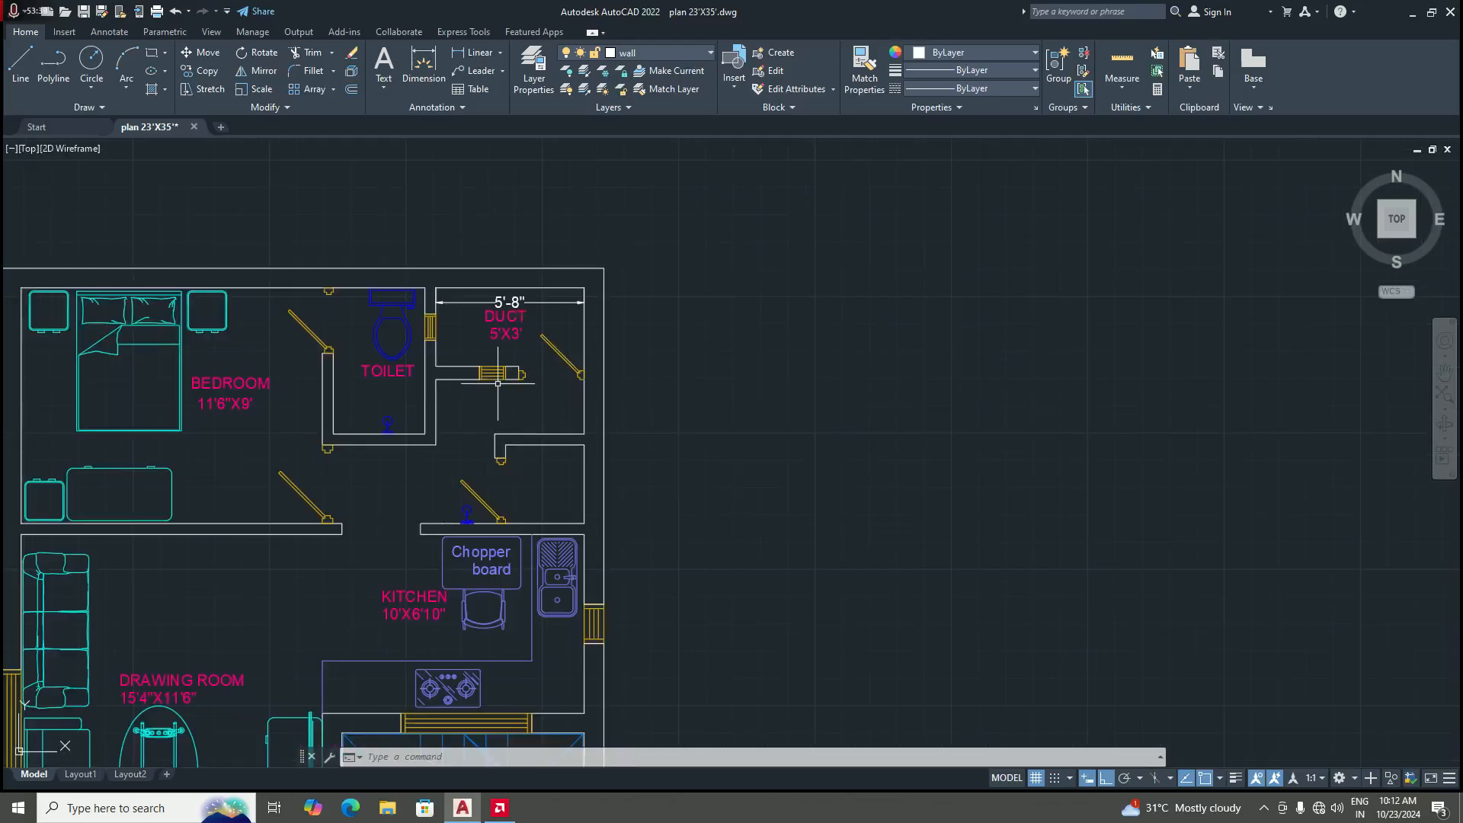
{"action": "scroll", "coordinate": [489, 396], "scroll_direction": "up", "scroll_amount": 3}
{"action": "scroll", "coordinate": [489, 397], "scroll_direction": "down", "scroll_amount": 3}
{"action": "scroll", "coordinate": [457, 358], "scroll_direction": "up", "scroll_amount": 3}
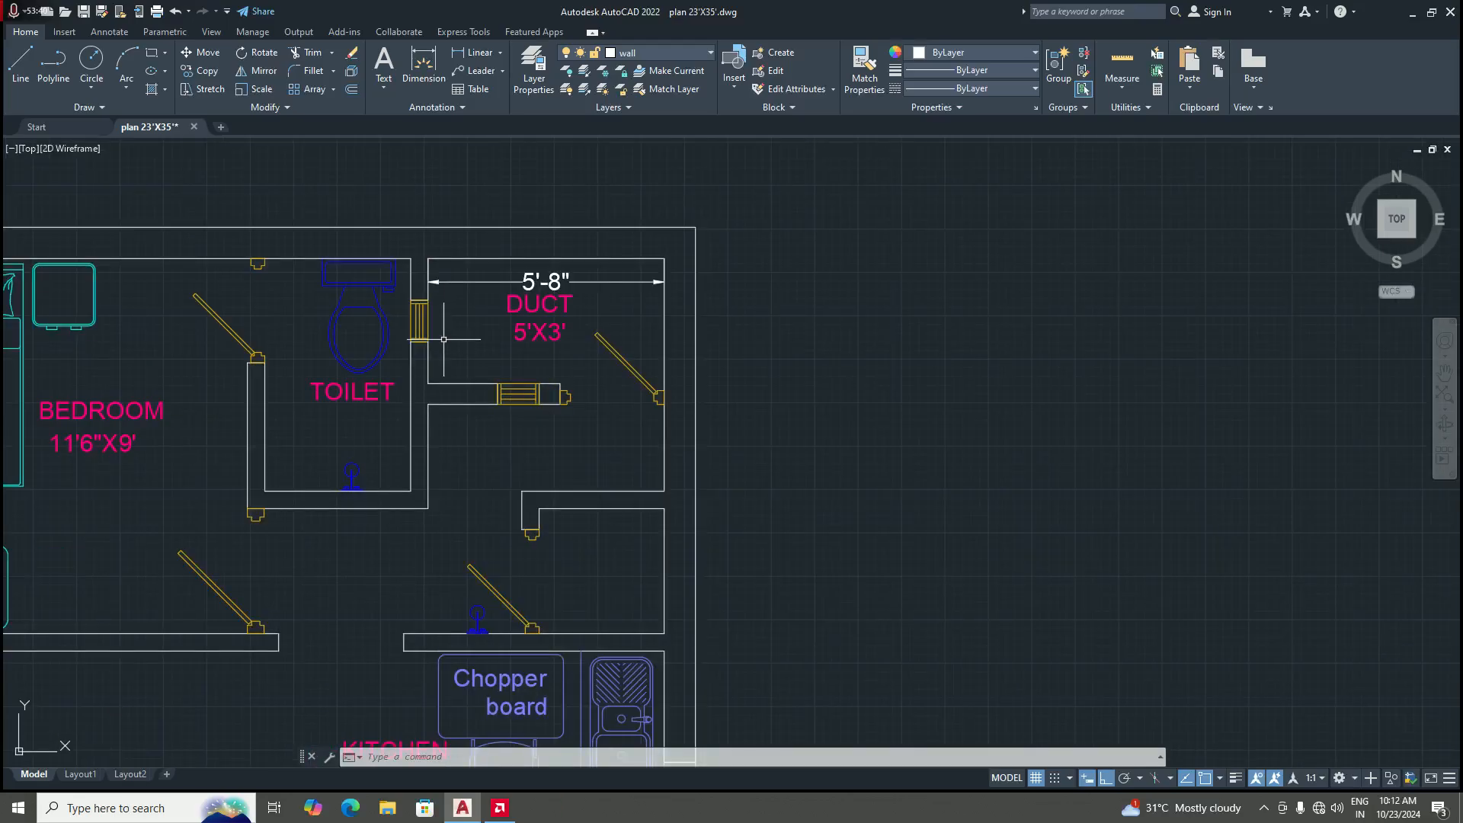
{"action": "scroll", "coordinate": [426, 327], "scroll_direction": "down", "scroll_amount": 3}
{"action": "scroll", "coordinate": [397, 301], "scroll_direction": "up", "scroll_amount": 3}
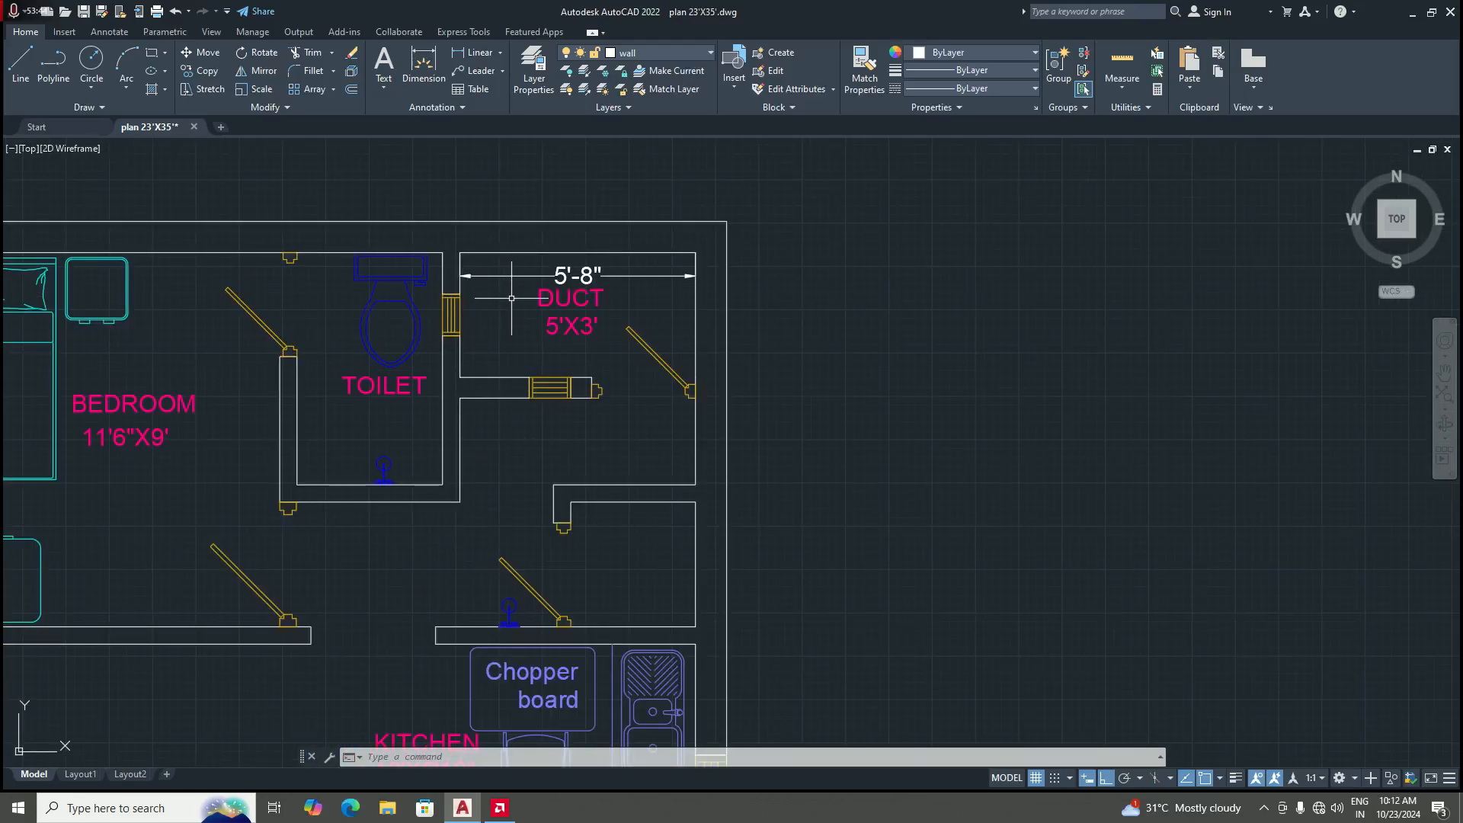
{"action": "scroll", "coordinate": [512, 298], "scroll_direction": "down", "scroll_amount": 3}
{"action": "scroll", "coordinate": [533, 349], "scroll_direction": "up", "scroll_amount": 2}
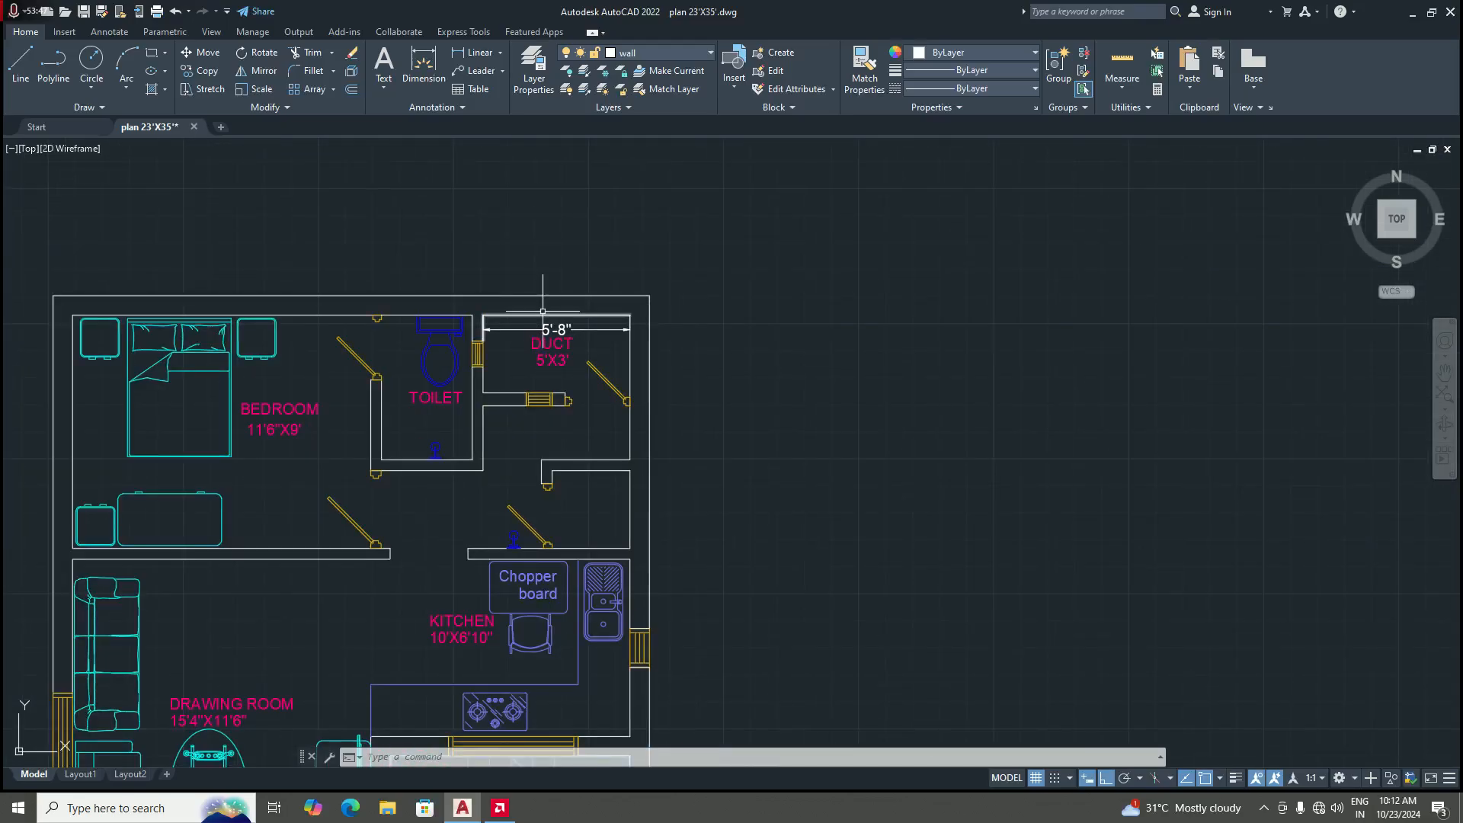
{"action": "scroll", "coordinate": [544, 442], "scroll_direction": "up", "scroll_amount": 2}
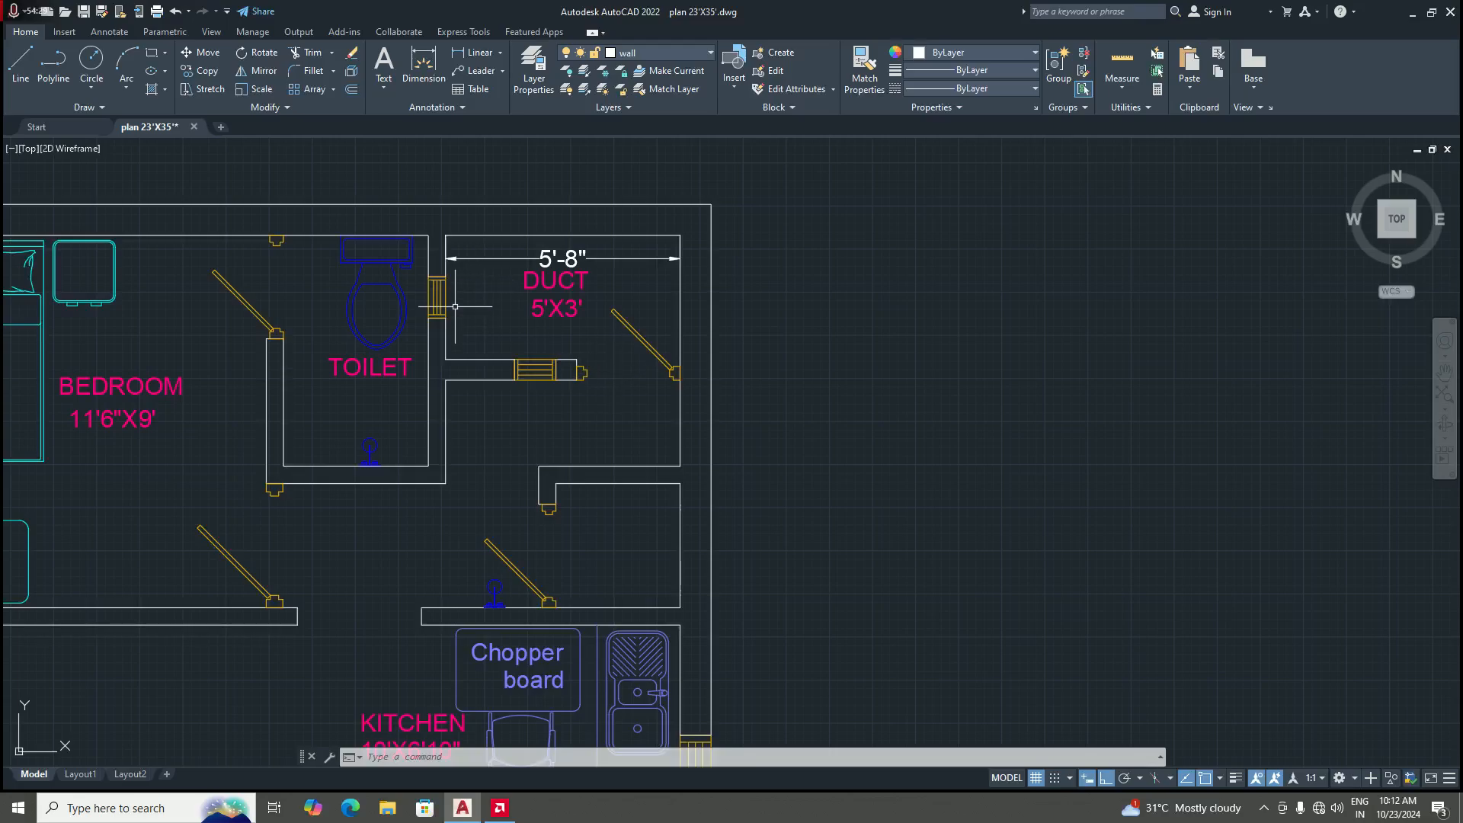
Step: Examine the walls, doors and windows around the duct, the space below it and the passage leading to it
{"action": "scroll", "coordinate": [455, 342], "scroll_direction": "up", "scroll_amount": 2}
{"action": "scroll", "coordinate": [476, 333], "scroll_direction": "down", "scroll_amount": 2}
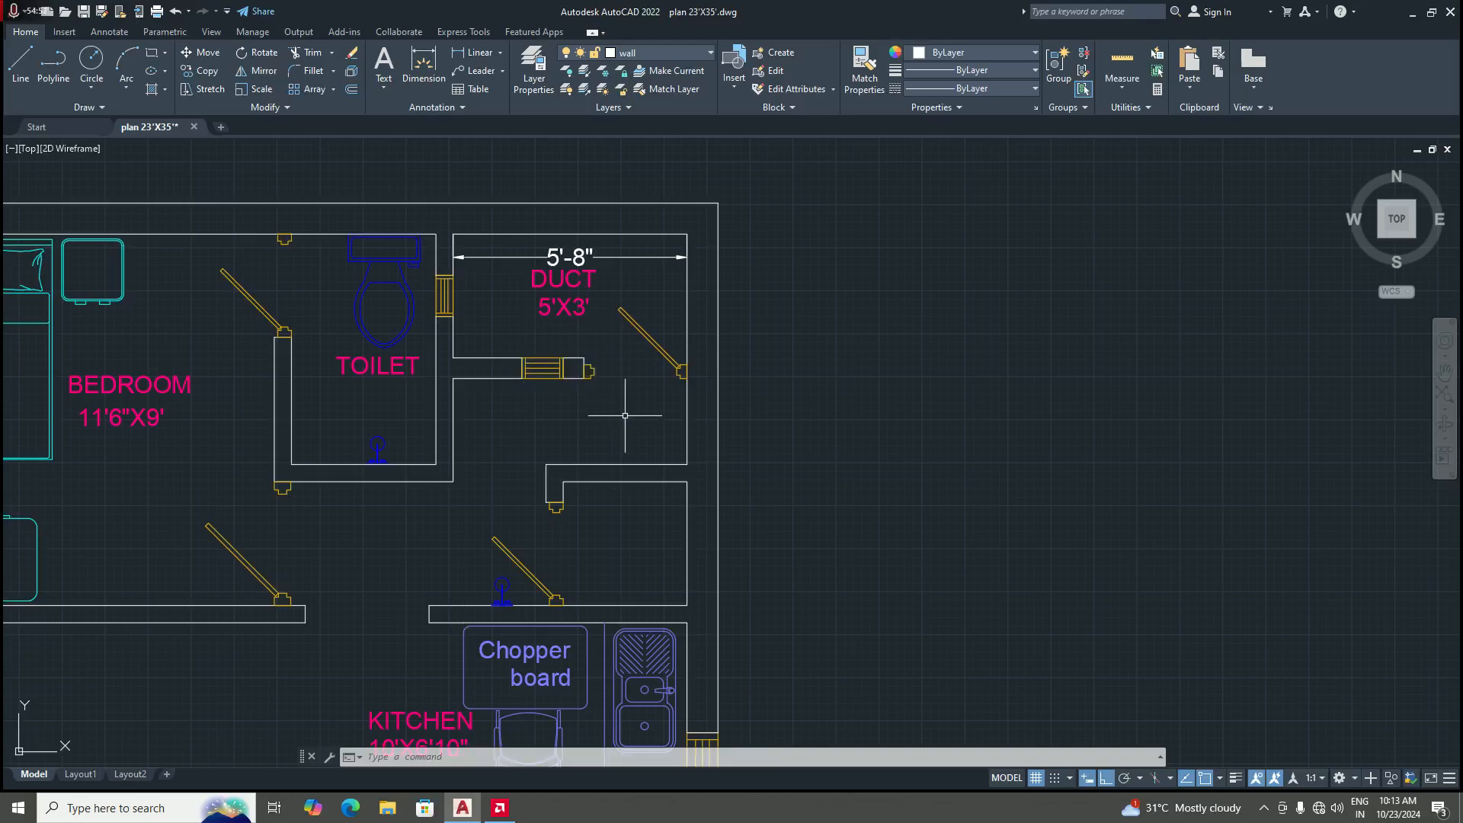
{"action": "scroll", "coordinate": [625, 423], "scroll_direction": "down", "scroll_amount": 3}
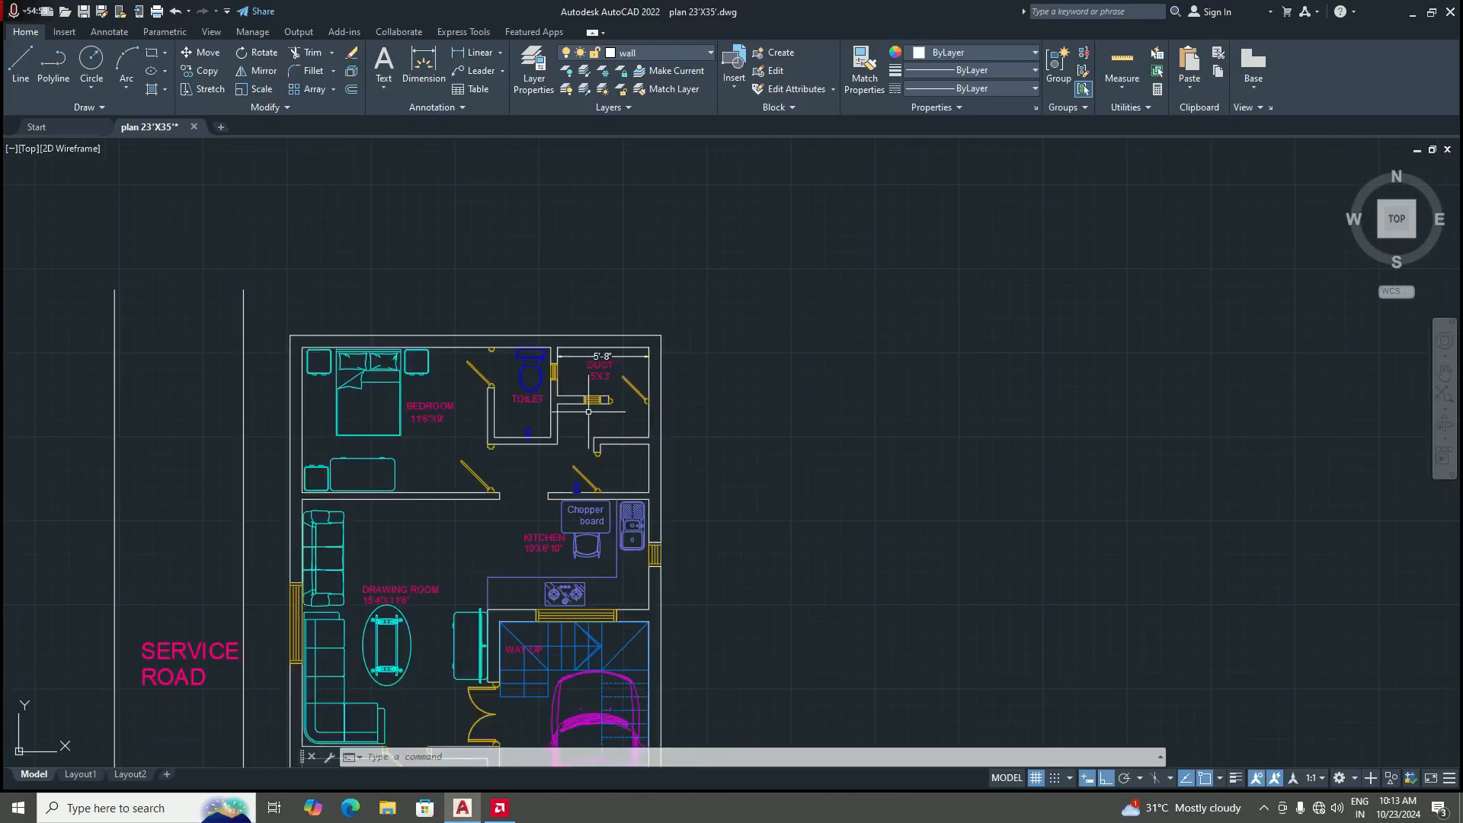
{"action": "scroll", "coordinate": [576, 432], "scroll_direction": "up", "scroll_amount": 3}
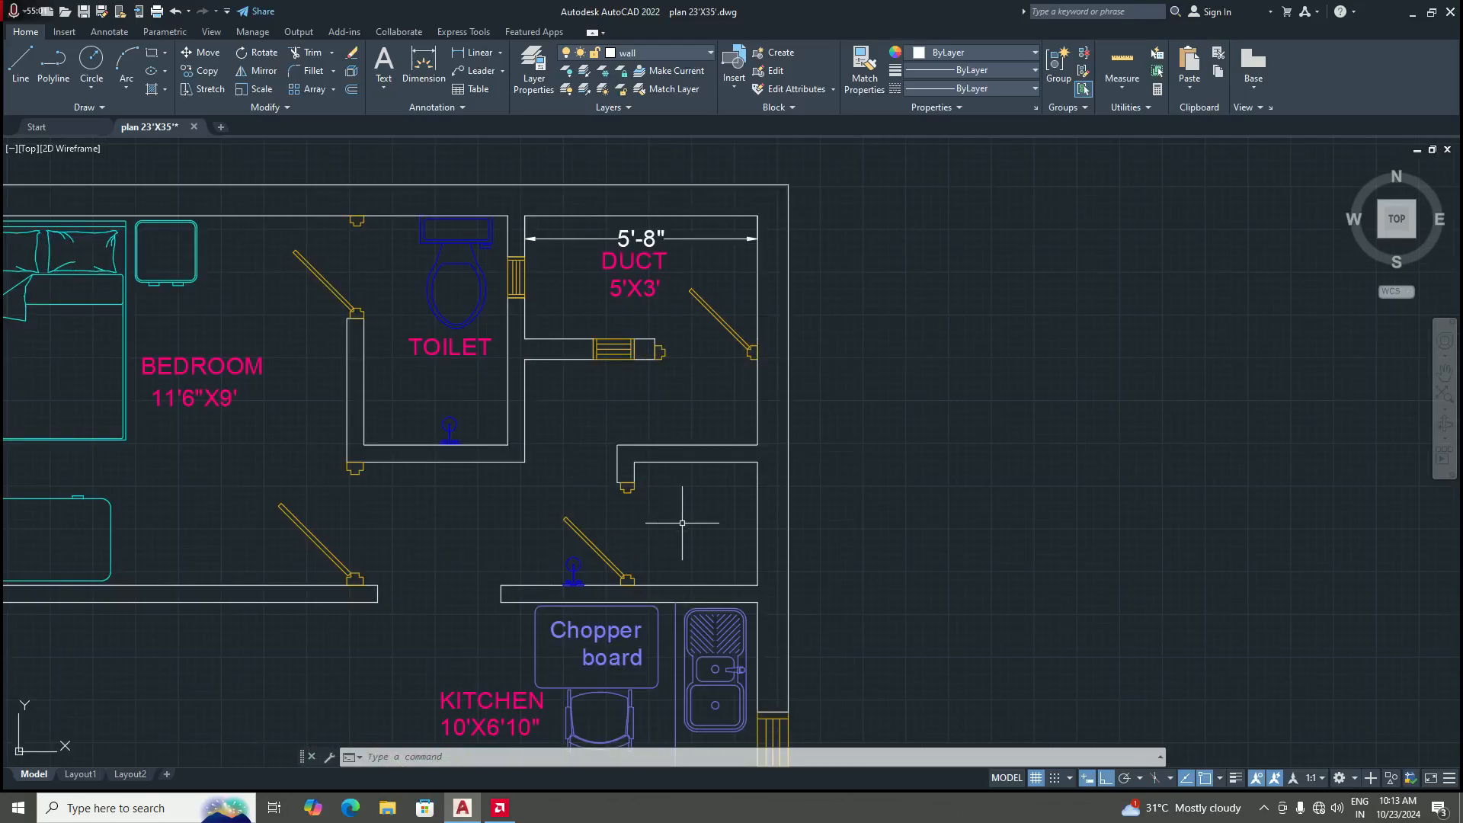
{"action": "scroll", "coordinate": [676, 496], "scroll_direction": "down", "scroll_amount": 4}
{"action": "scroll", "coordinate": [676, 454], "scroll_direction": "up", "scroll_amount": 4}
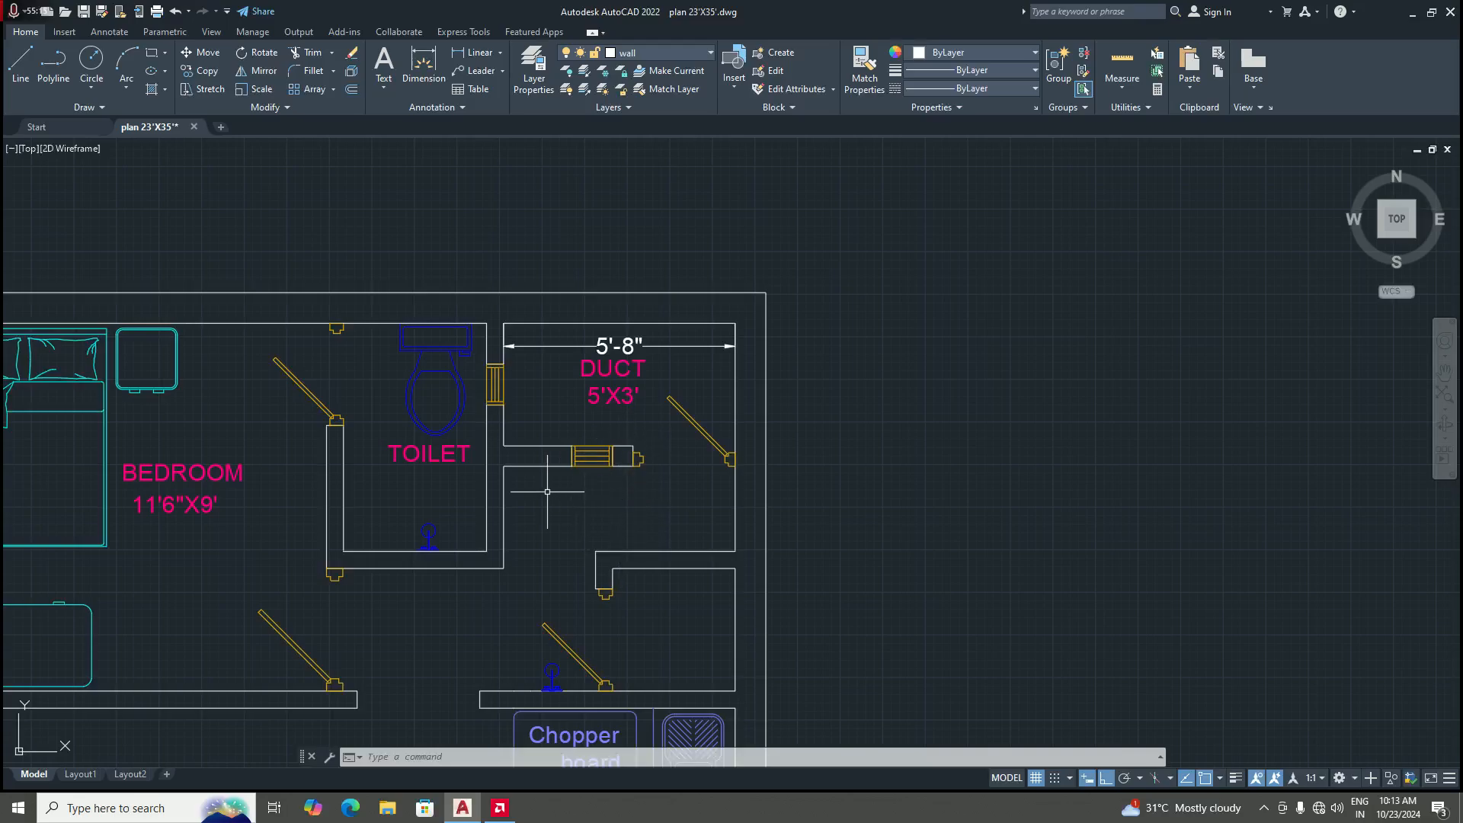
{"action": "scroll", "coordinate": [544, 489], "scroll_direction": "up", "scroll_amount": 2}
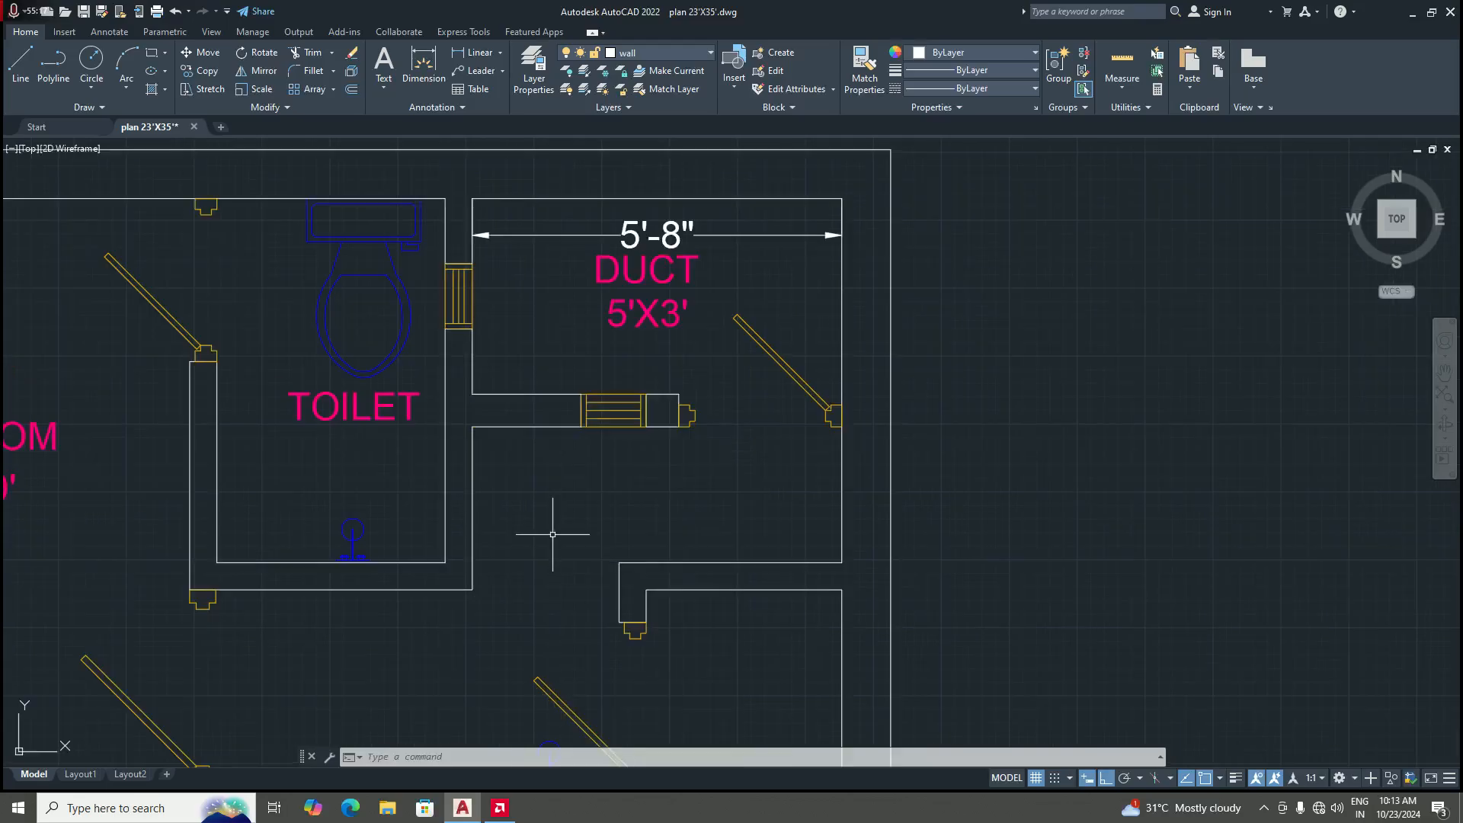
{"action": "scroll", "coordinate": [598, 392], "scroll_direction": "down", "scroll_amount": 2}
{"action": "scroll", "coordinate": [598, 457], "scroll_direction": "down", "scroll_amount": 3}
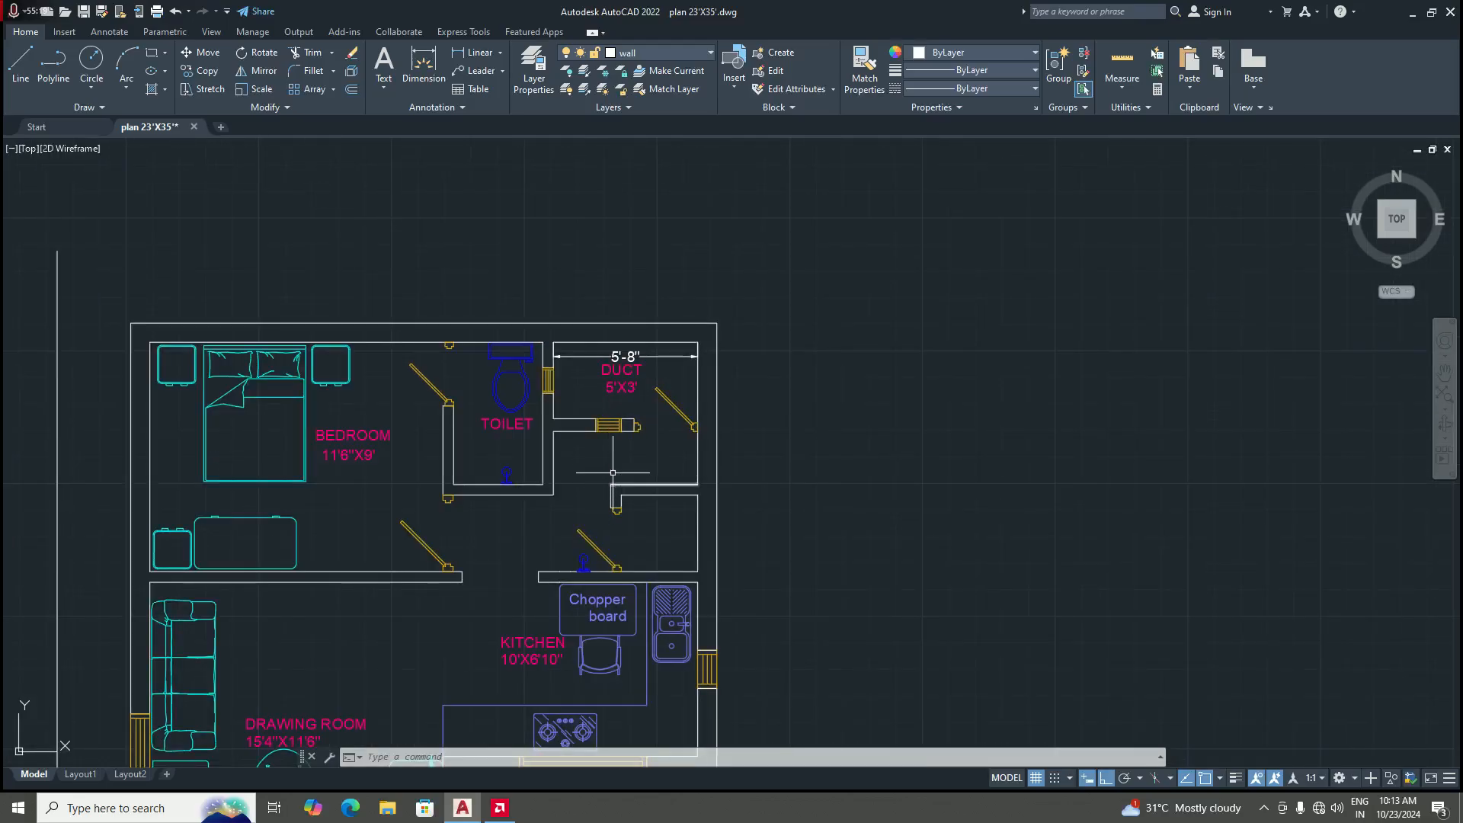
Step: Measure the passage width between the toilet wall's outer corner and the partition stub with a linear dimension, and erase that dimension
{"action": "scroll", "coordinate": [598, 457], "scroll_direction": "up", "scroll_amount": 3}
{"action": "left_click", "coordinate": [476, 51]}
{"action": "scroll", "coordinate": [574, 511], "scroll_direction": "up", "scroll_amount": 4}
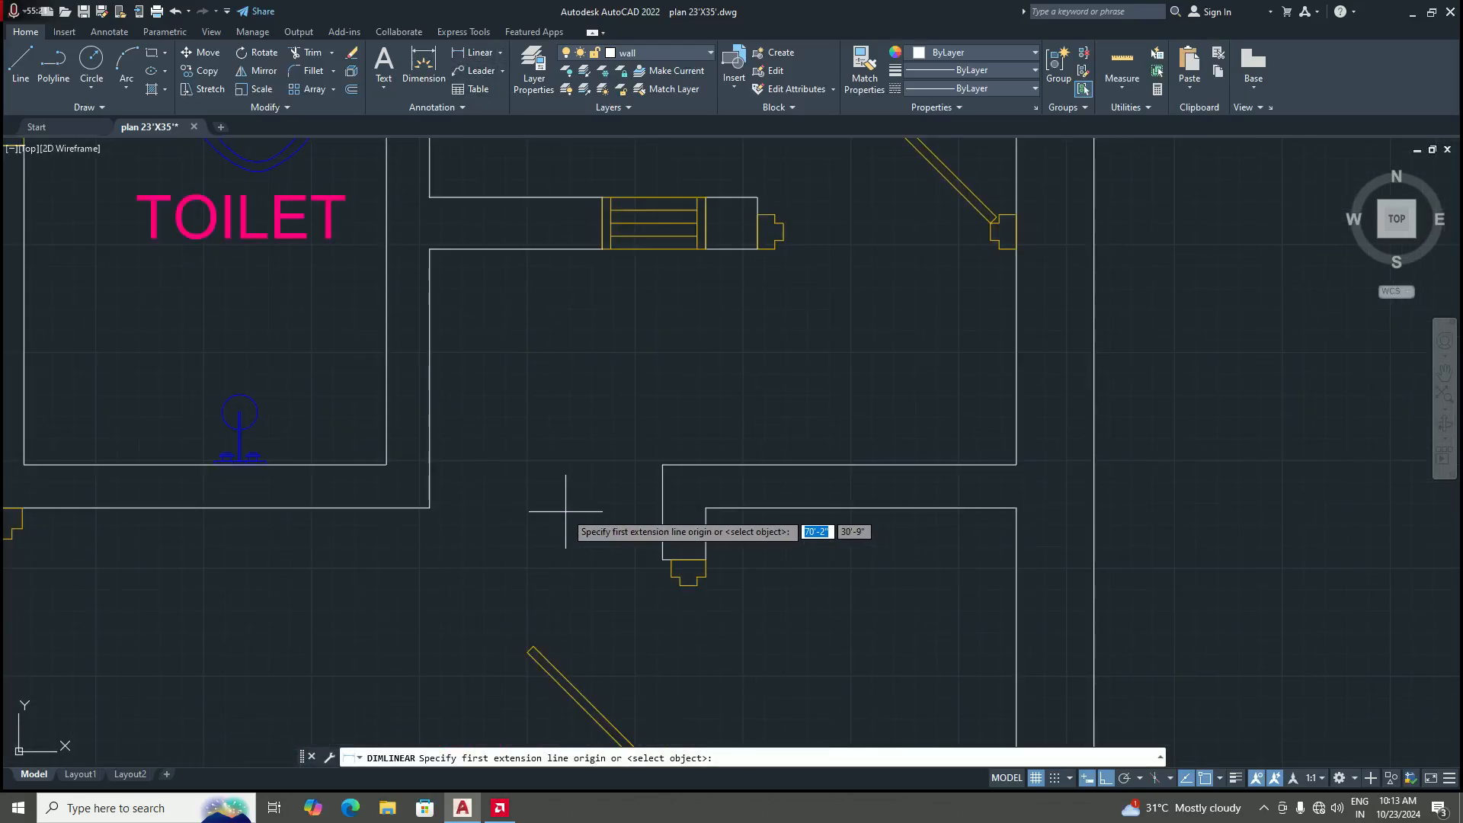
{"action": "left_click", "coordinate": [430, 507]}
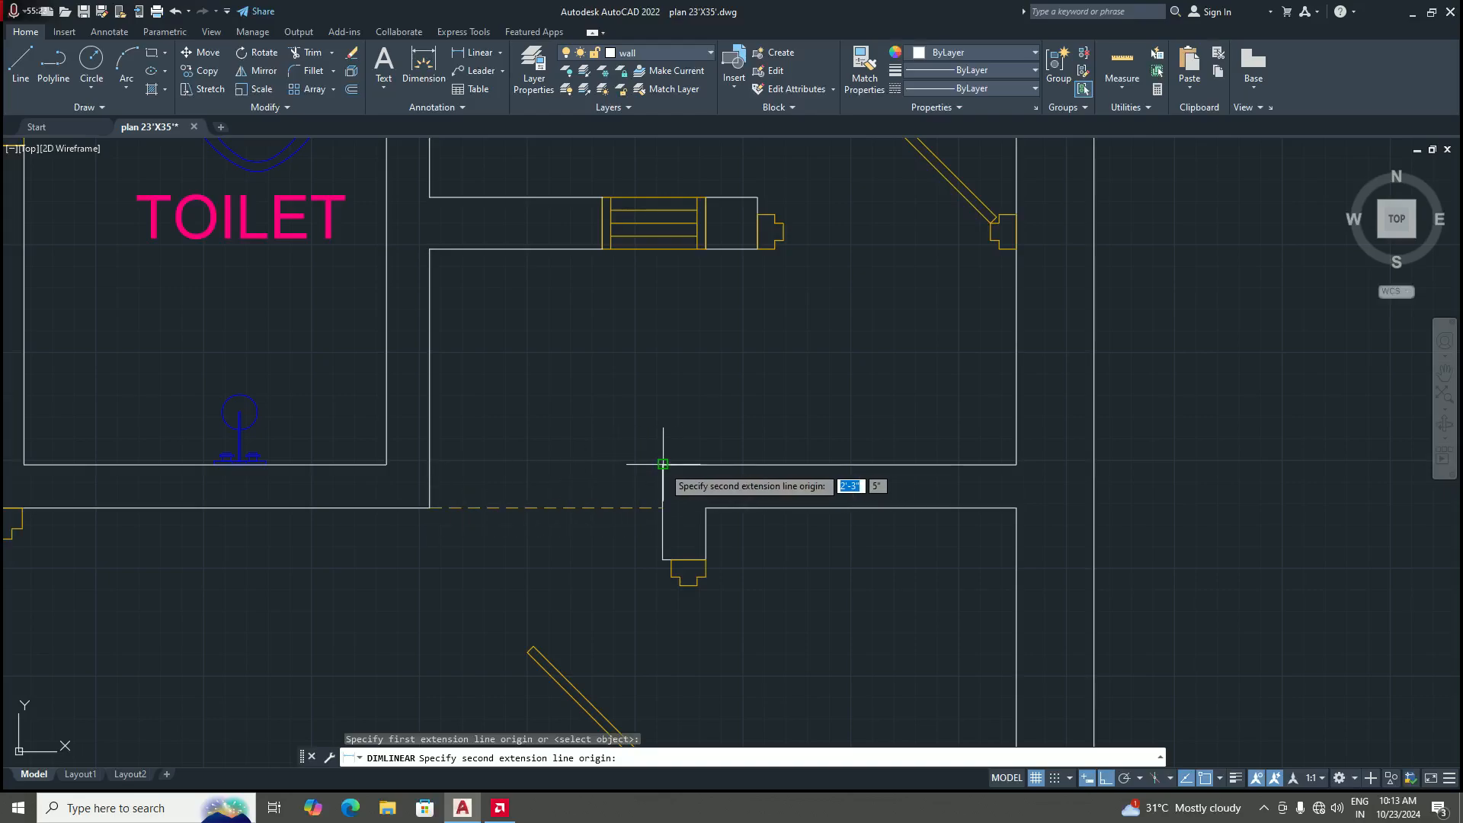
{"action": "left_click", "coordinate": [663, 465]}
{"action": "left_click", "coordinate": [552, 555]}
{"action": "scroll", "coordinate": [551, 457], "scroll_direction": "down", "scroll_amount": 4}
{"action": "scroll", "coordinate": [562, 518], "scroll_direction": "up", "scroll_amount": 2}
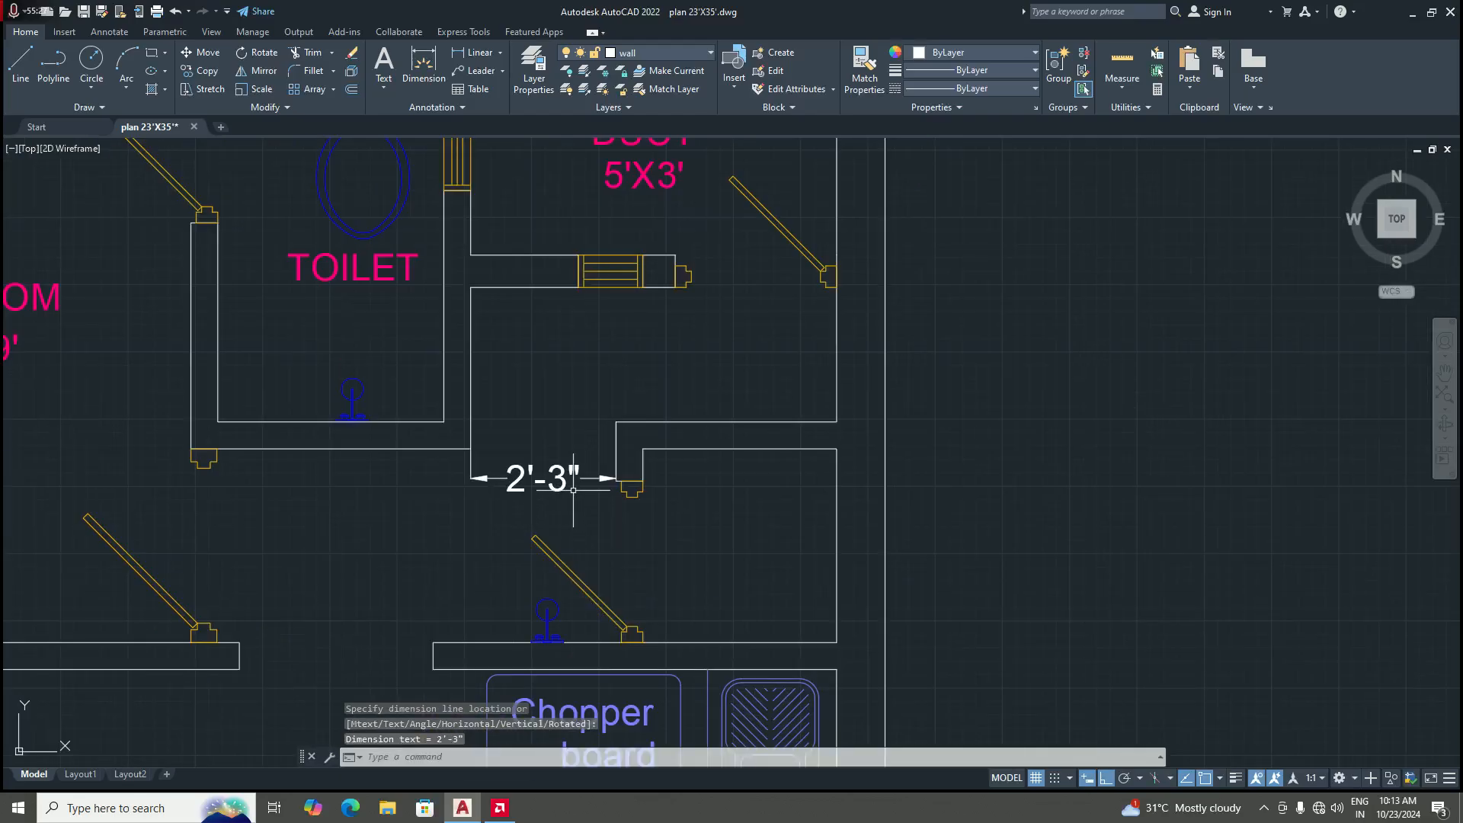
{"action": "scroll", "coordinate": [572, 401], "scroll_direction": "down", "scroll_amount": 2}
{"action": "scroll", "coordinate": [542, 367], "scroll_direction": "up", "scroll_amount": 2}
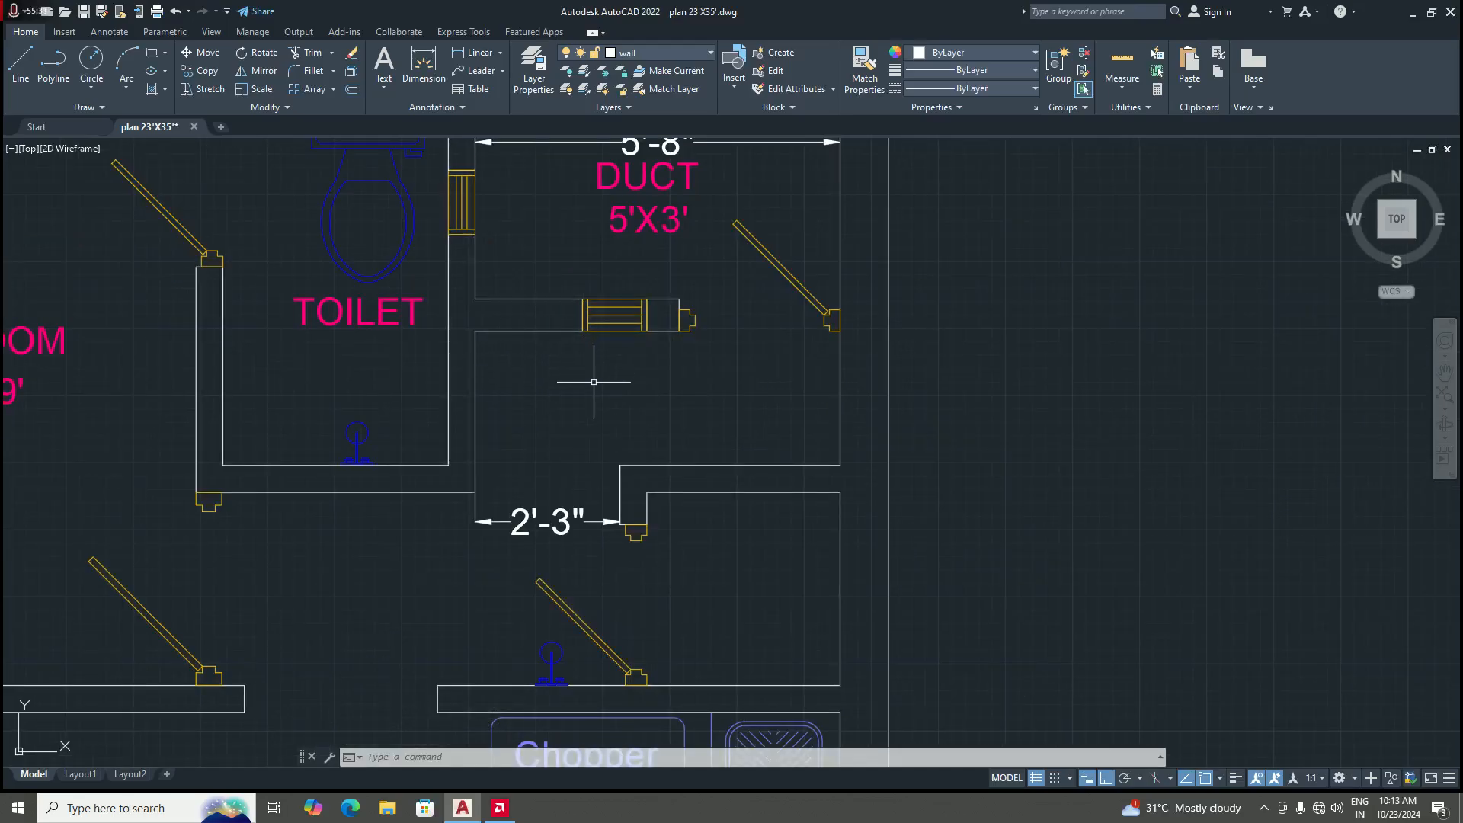
{"action": "left_click", "coordinate": [579, 519]}
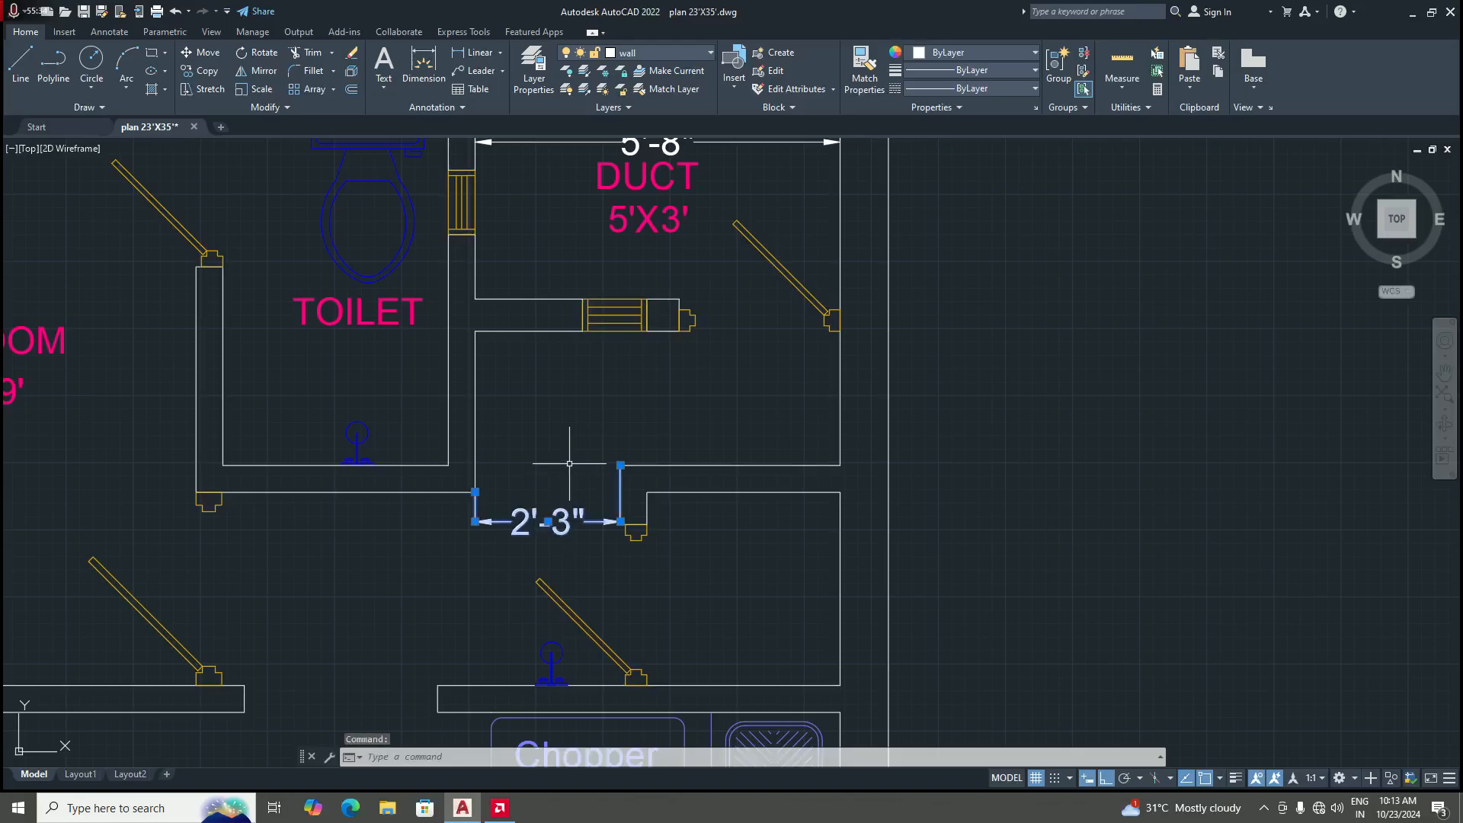
{"action": "key", "text": "Delete"}
Step: Examine the circulation between bedroom, toilet, kitchen and the partitioned space, including which way the doors swing
{"action": "scroll", "coordinate": [479, 594], "scroll_direction": "down", "scroll_amount": 5}
{"action": "scroll", "coordinate": [481, 614], "scroll_direction": "up", "scroll_amount": 3}
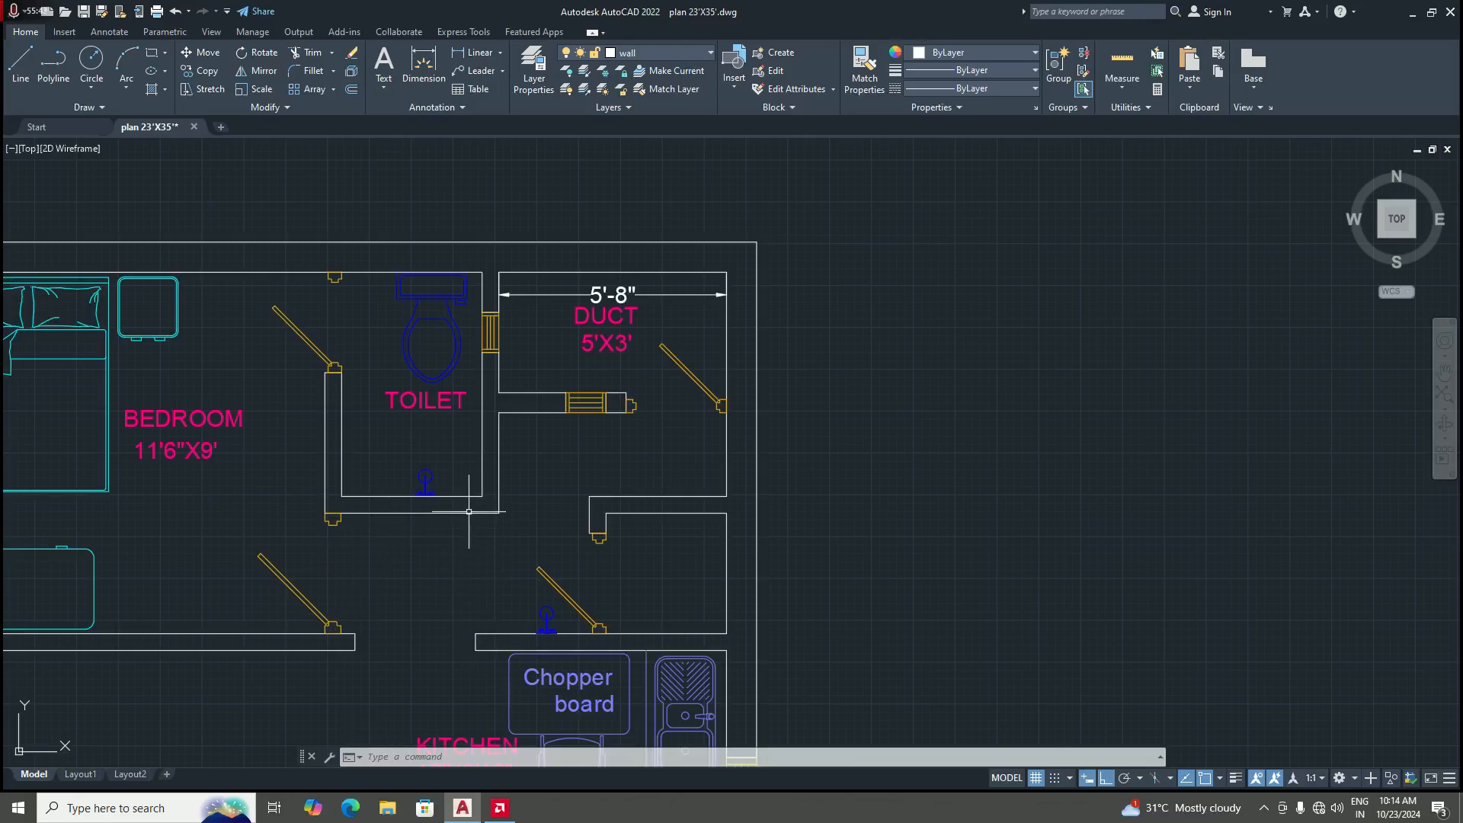
{"action": "scroll", "coordinate": [466, 570], "scroll_direction": "down", "scroll_amount": 3}
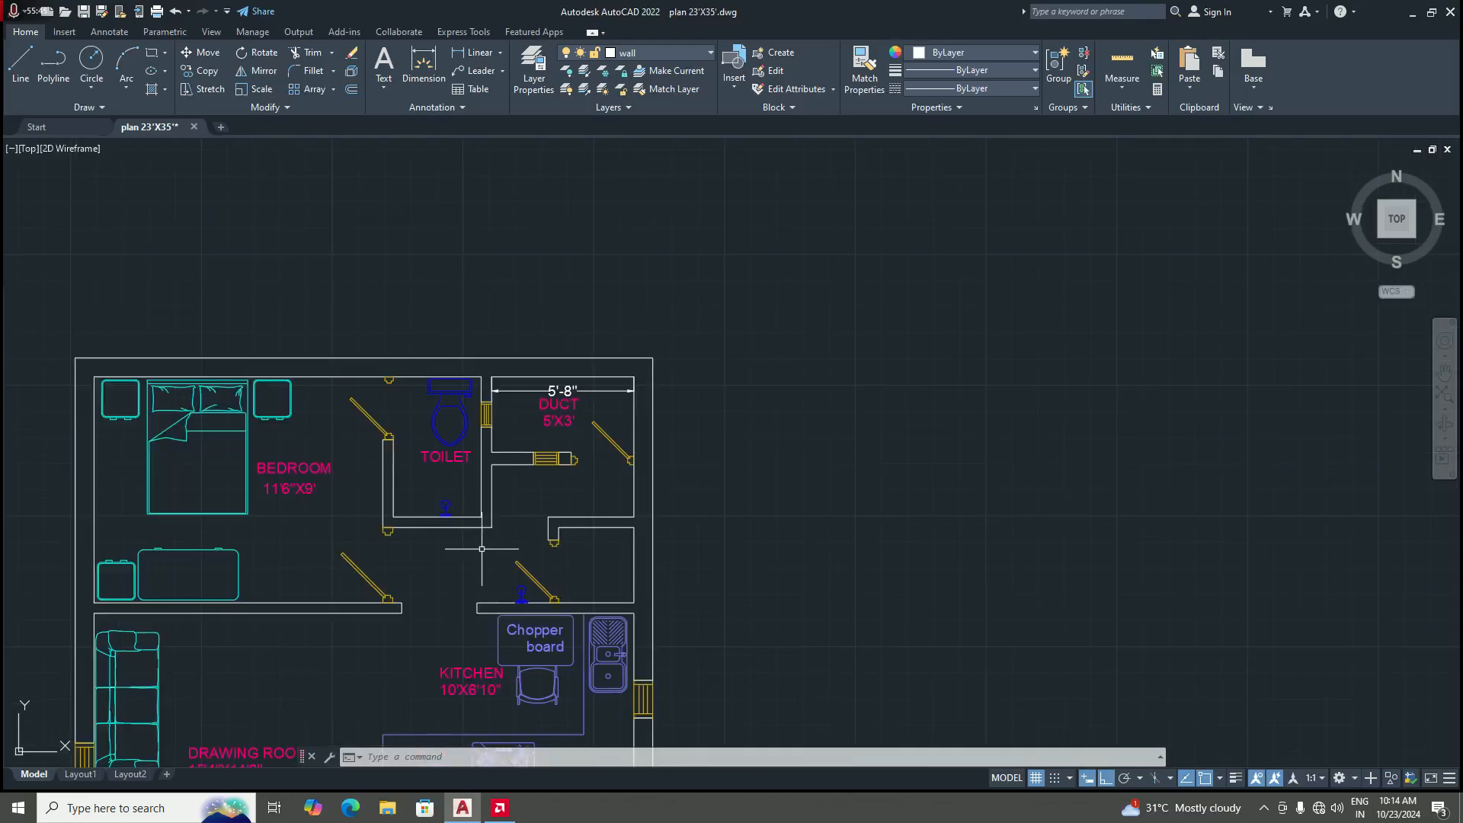
{"action": "scroll", "coordinate": [434, 609], "scroll_direction": "up", "scroll_amount": 3}
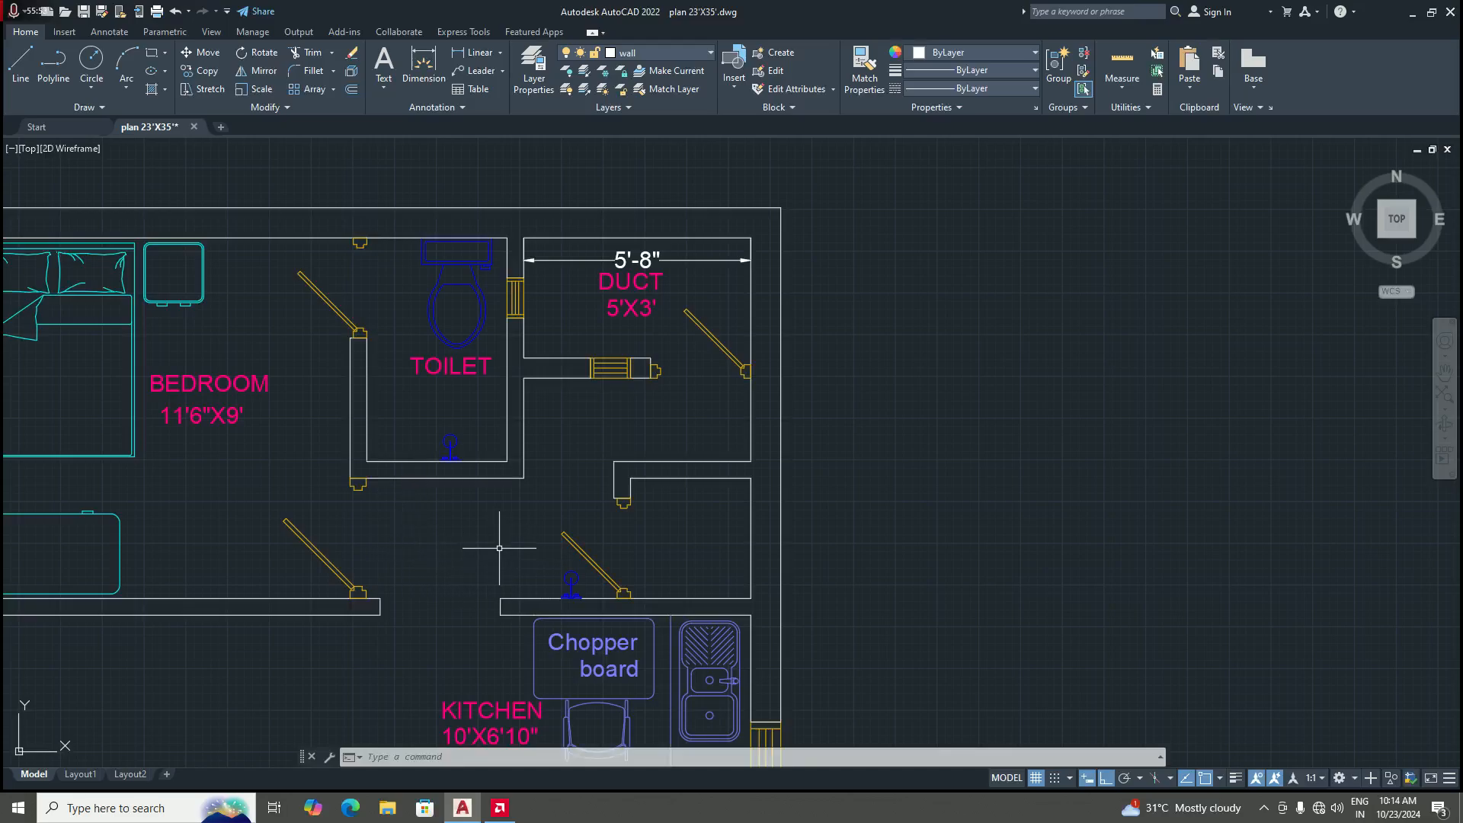
{"action": "scroll", "coordinate": [499, 547], "scroll_direction": "down", "scroll_amount": 2}
{"action": "scroll", "coordinate": [480, 568], "scroll_direction": "up", "scroll_amount": 2}
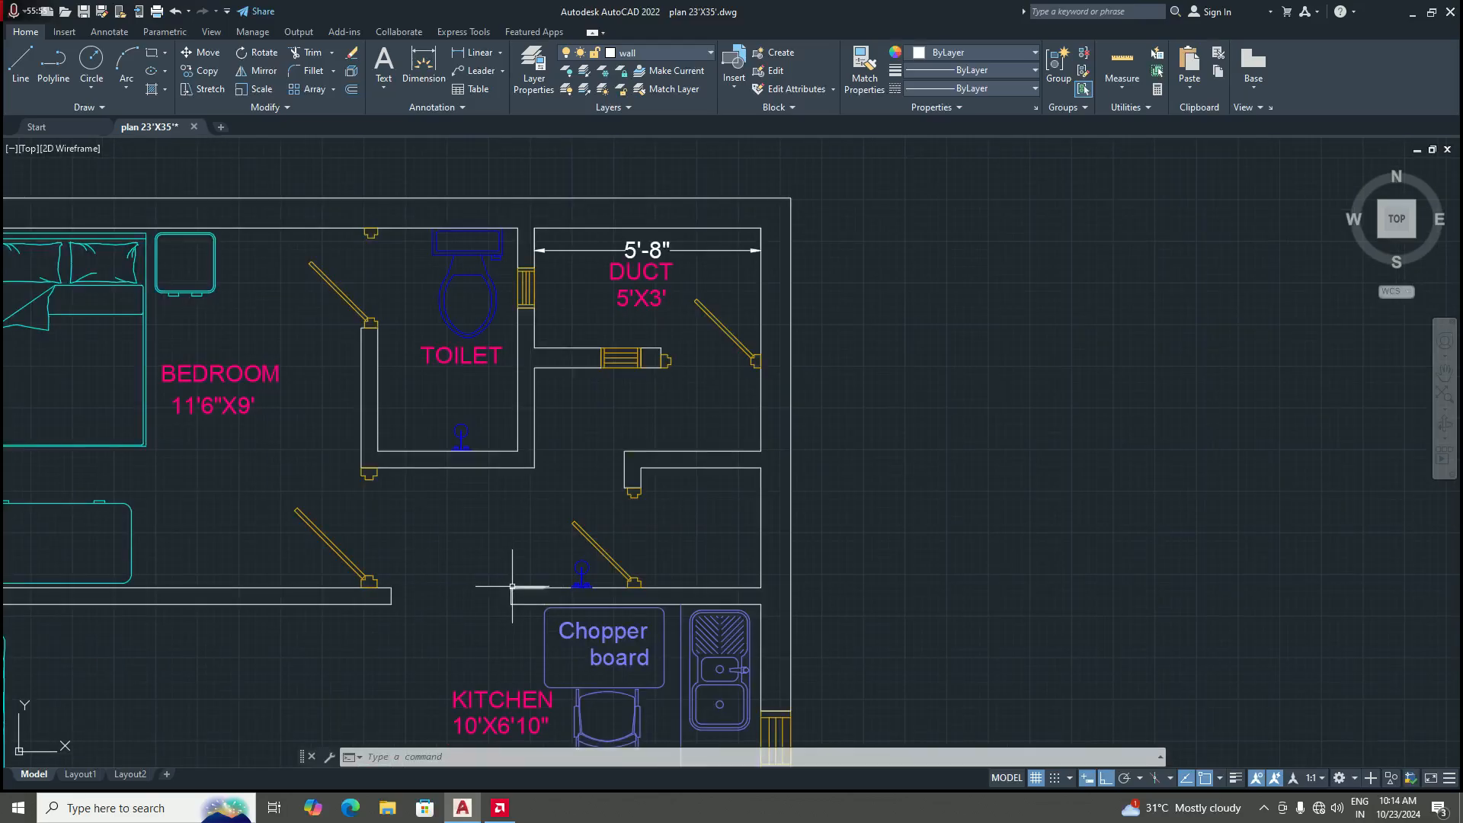
{"action": "scroll", "coordinate": [504, 529], "scroll_direction": "down", "scroll_amount": 2}
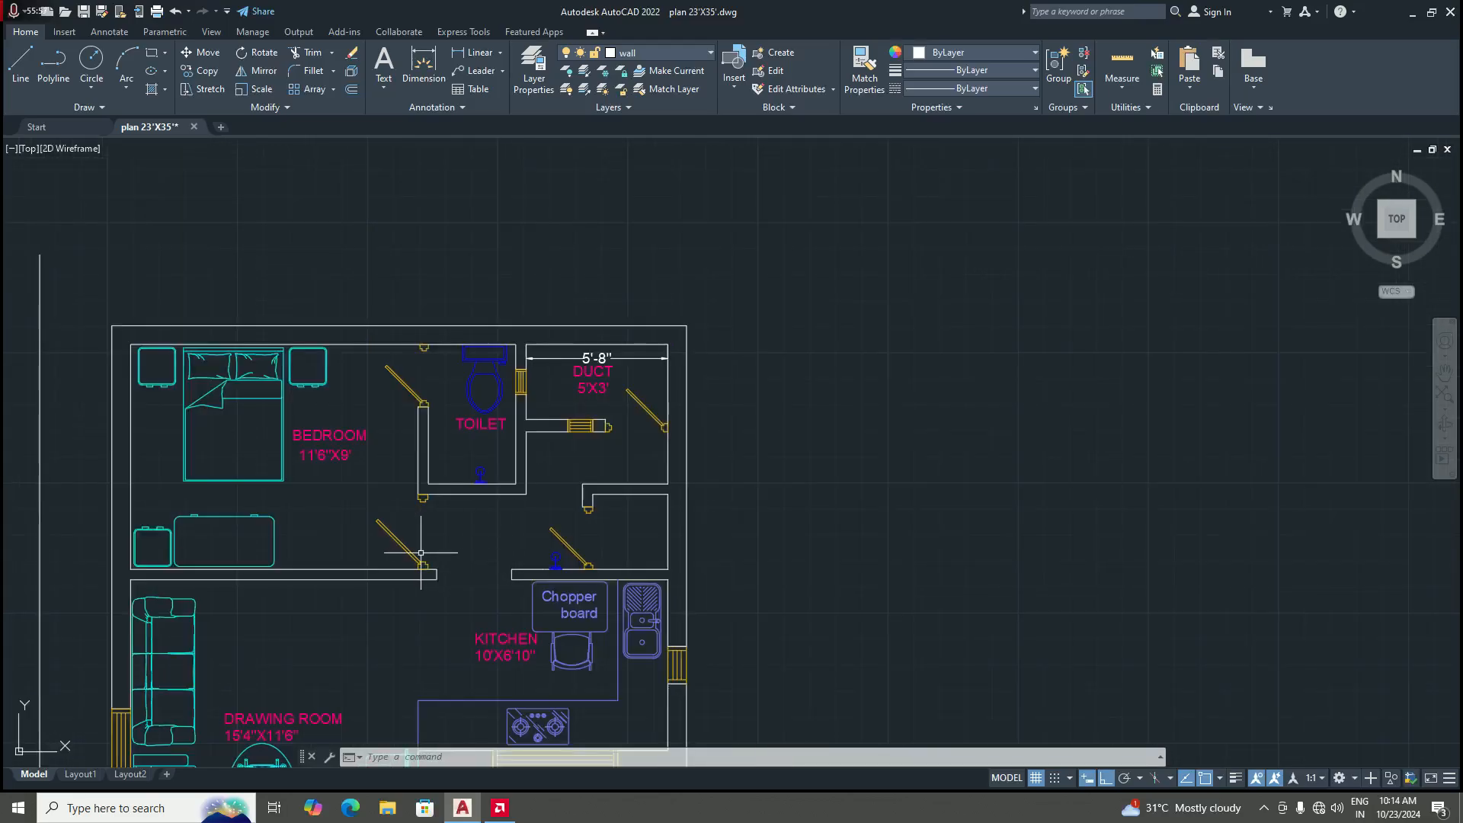
{"action": "scroll", "coordinate": [466, 575], "scroll_direction": "up", "scroll_amount": 2}
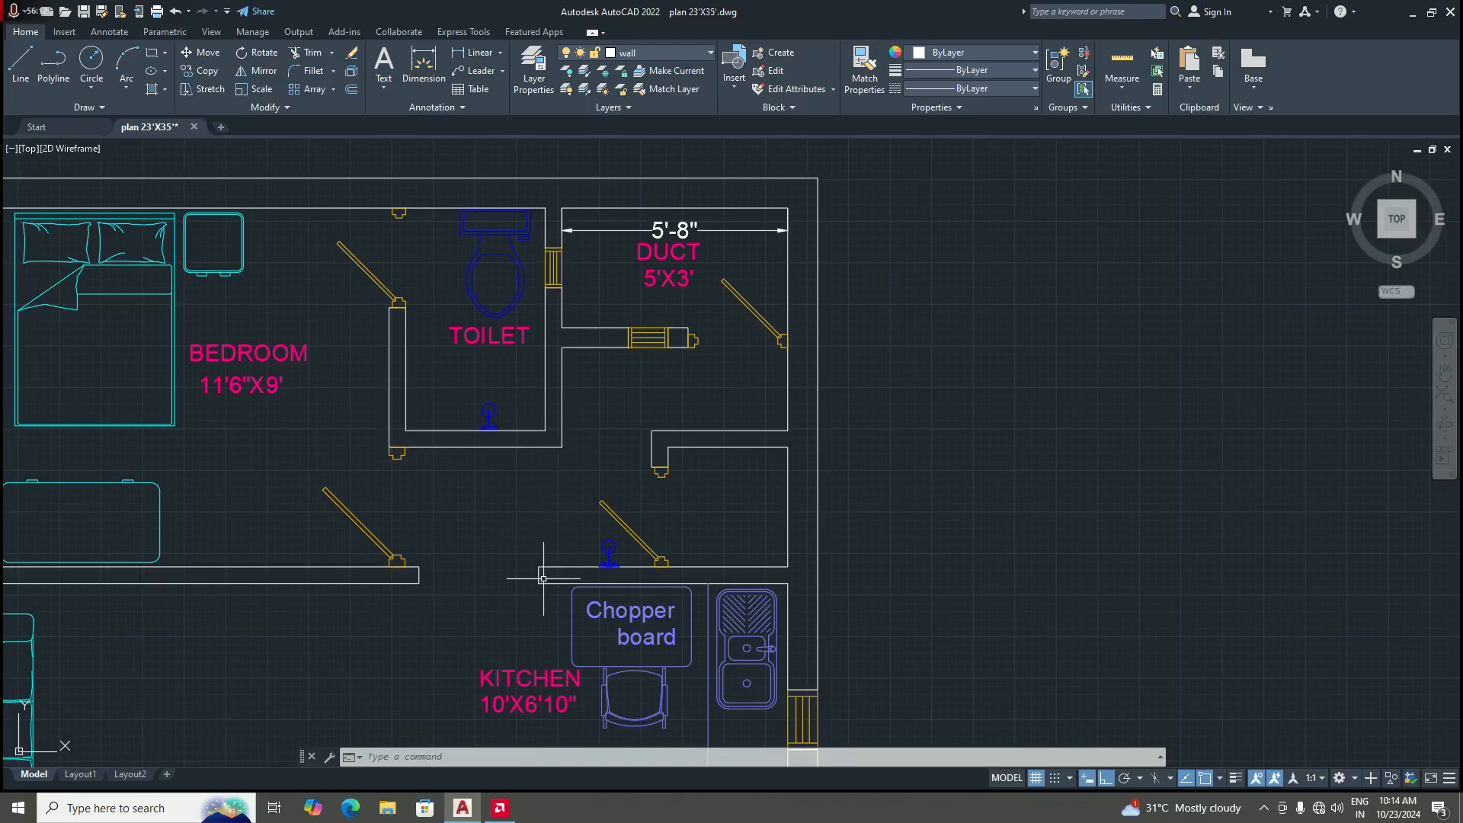
{"action": "scroll", "coordinate": [560, 533], "scroll_direction": "up", "scroll_amount": 2}
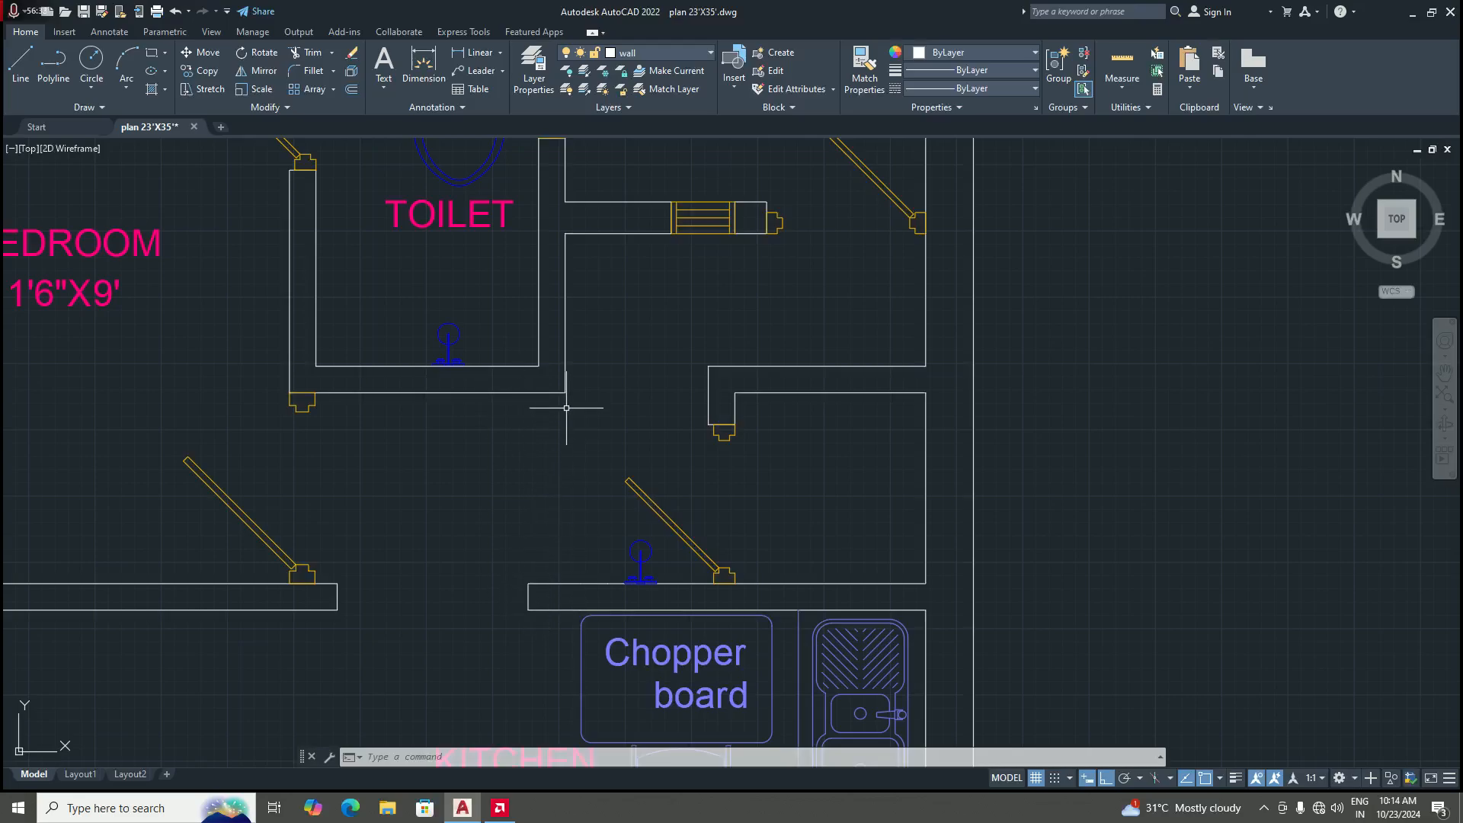
{"action": "scroll", "coordinate": [562, 424], "scroll_direction": "down", "scroll_amount": 4}
{"action": "scroll", "coordinate": [561, 533], "scroll_direction": "up", "scroll_amount": 2}
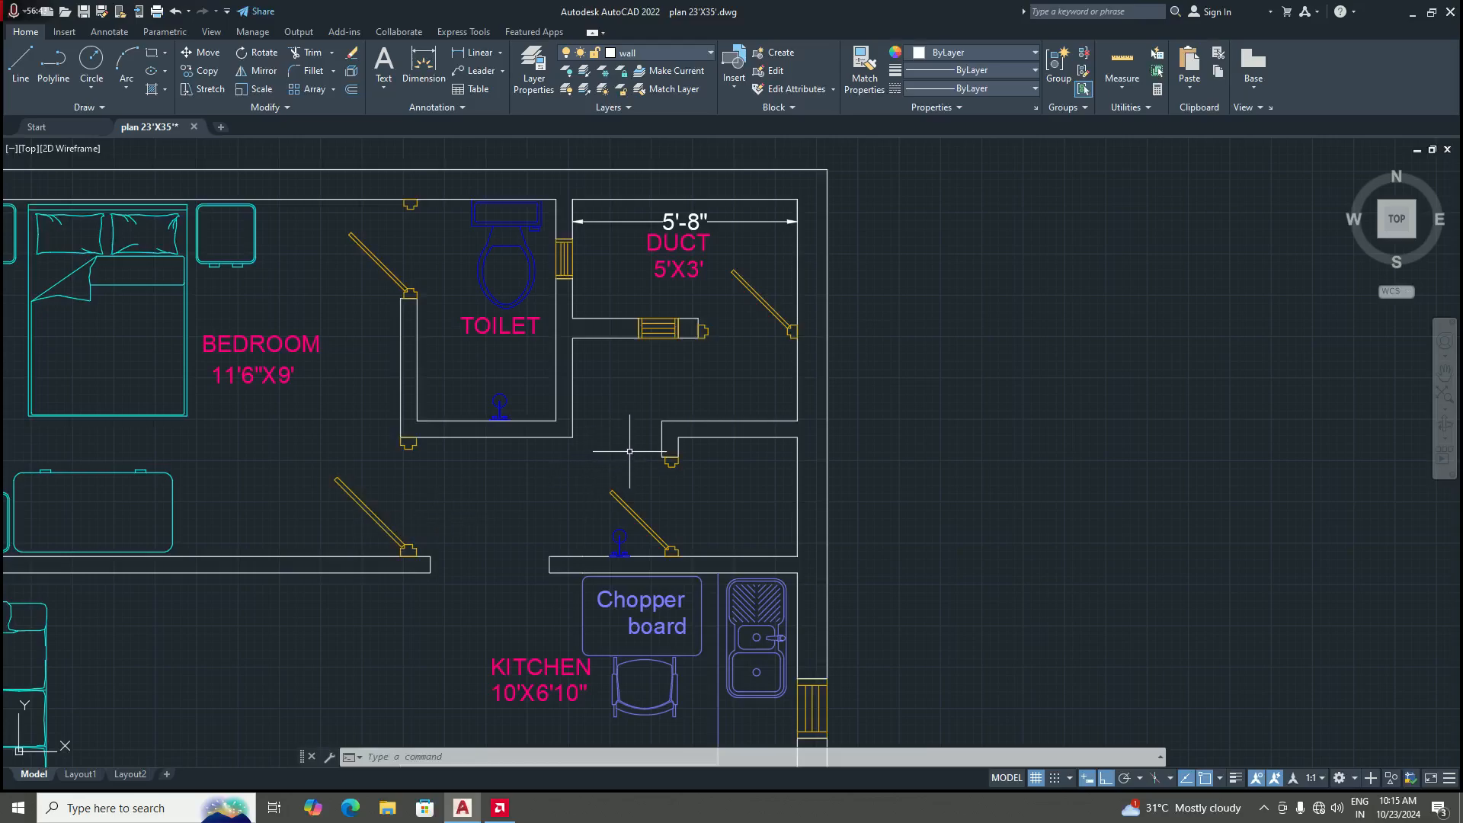
{"action": "scroll", "coordinate": [573, 474], "scroll_direction": "up", "scroll_amount": 2}
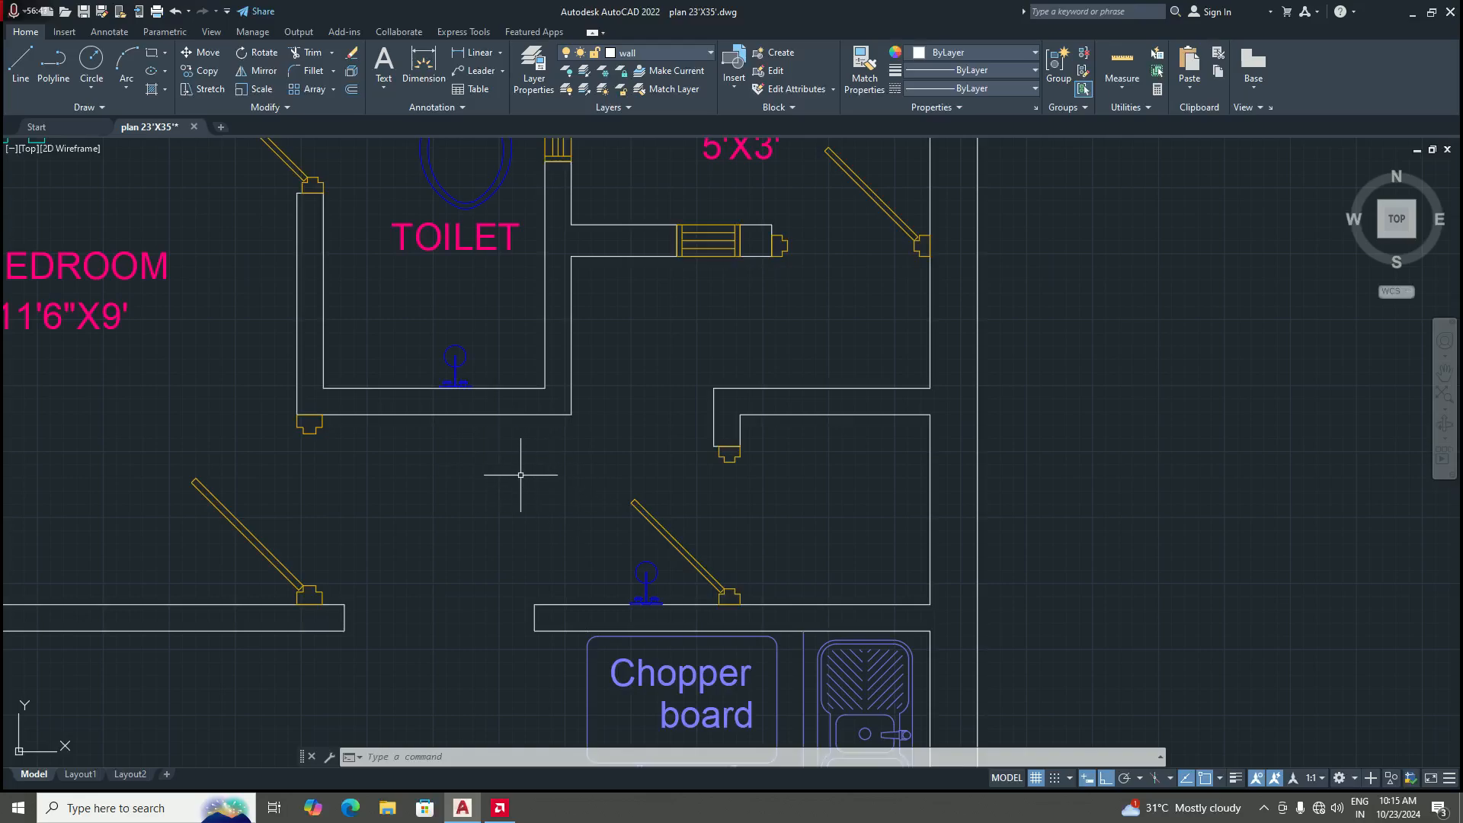
{"action": "scroll", "coordinate": [516, 467], "scroll_direction": "down", "scroll_amount": 4}
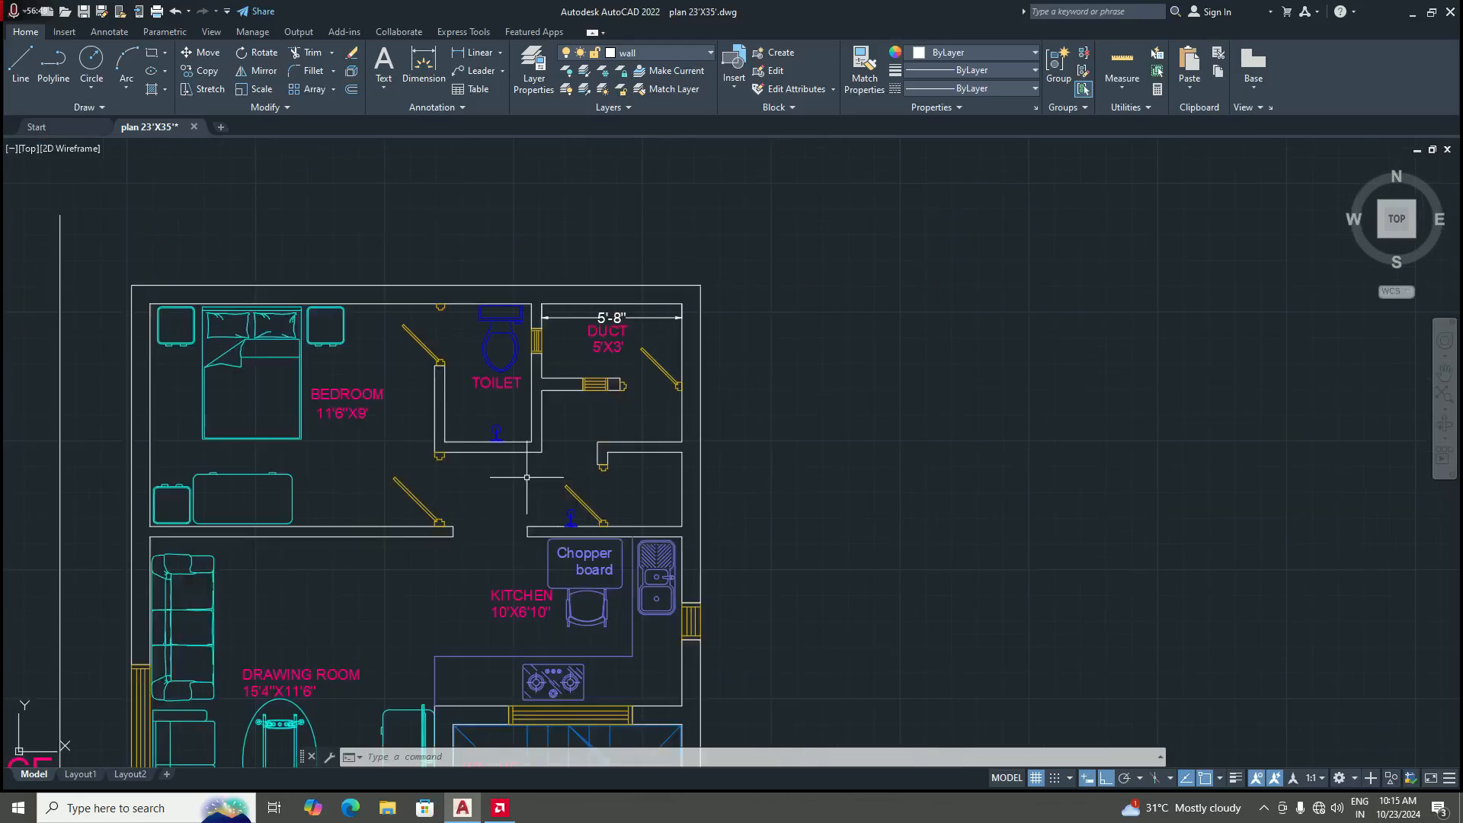
{"action": "scroll", "coordinate": [601, 523], "scroll_direction": "up", "scroll_amount": 4}
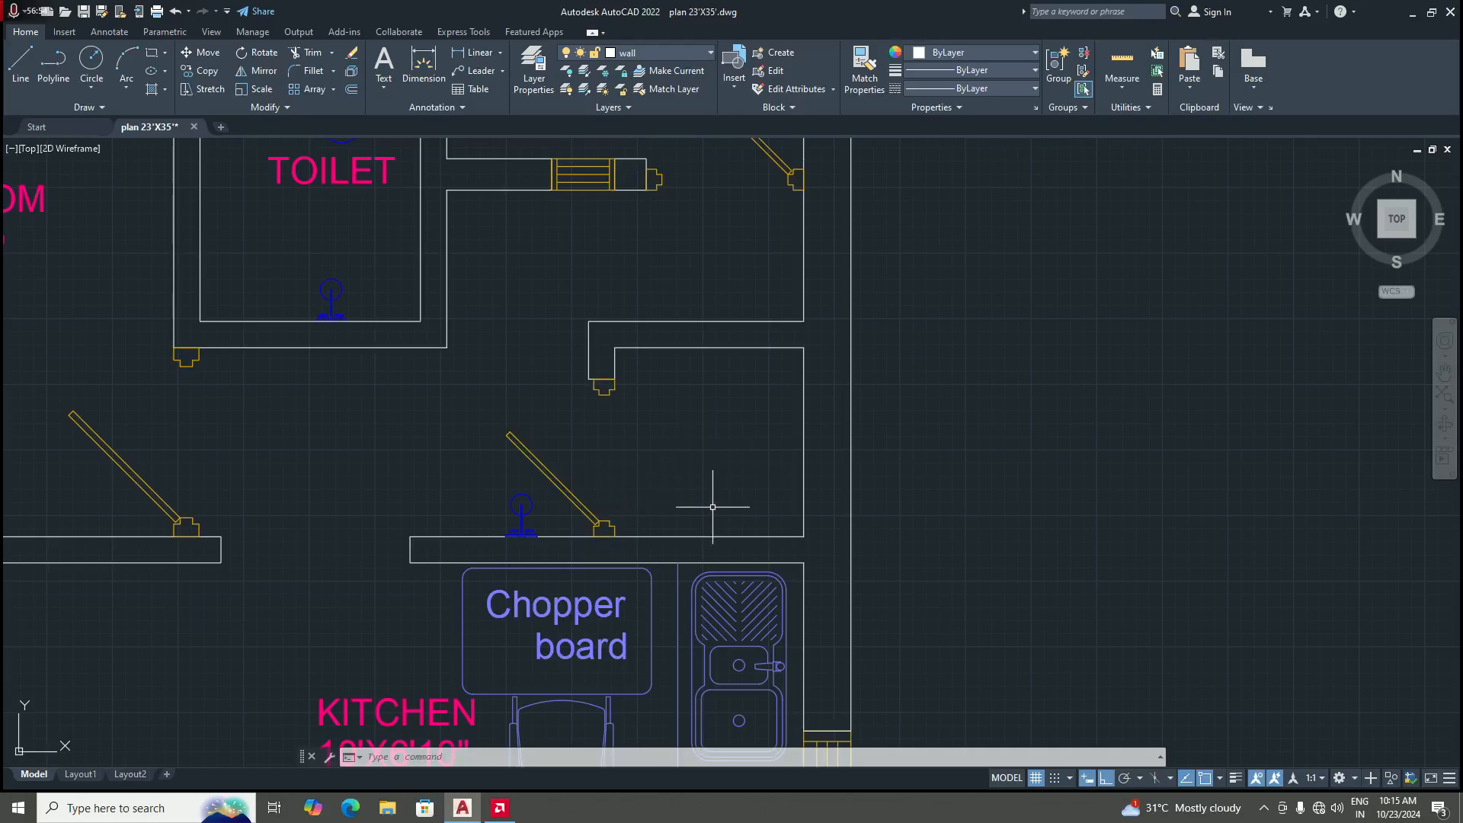
{"action": "scroll", "coordinate": [564, 434], "scroll_direction": "down", "scroll_amount": 5}
{"action": "scroll", "coordinate": [573, 446], "scroll_direction": "up", "scroll_amount": 3}
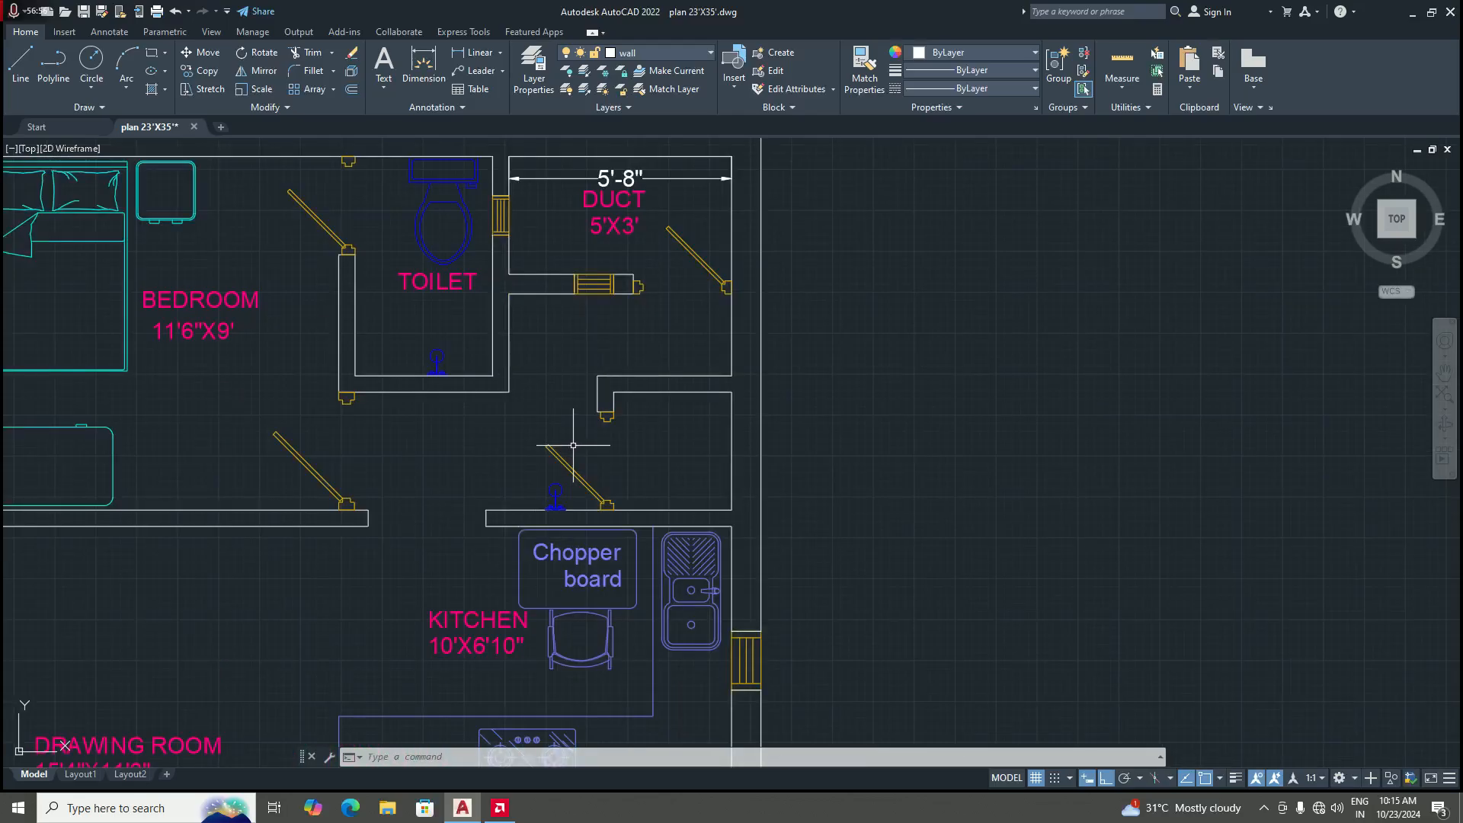
Step: Mirror the door of the partitioned space above the kitchen about its frame's vertical centreline, erasing the source so it swings inward
{"action": "type", "text": "MI"}
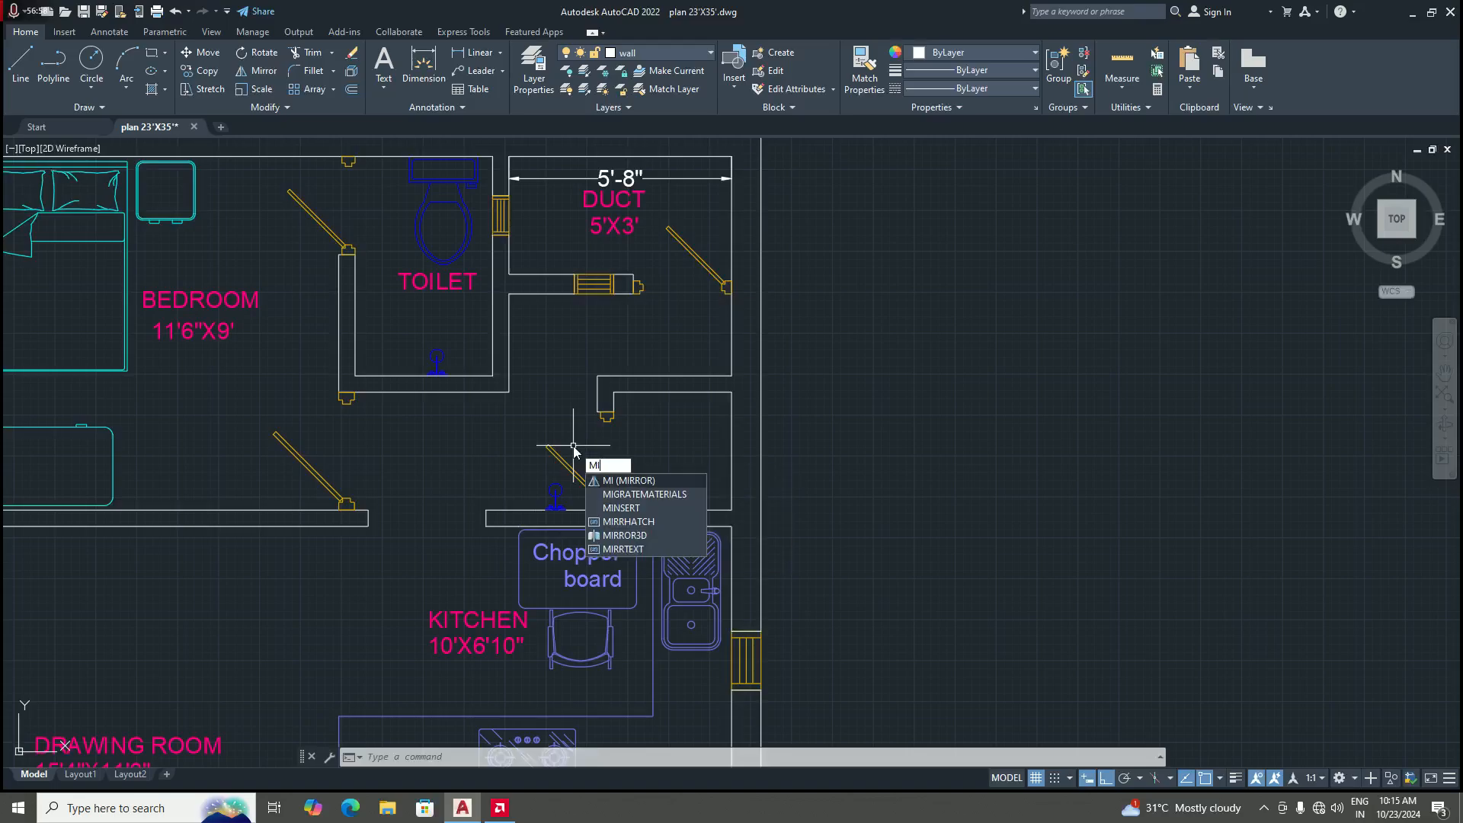
{"action": "key", "text": "Return"}
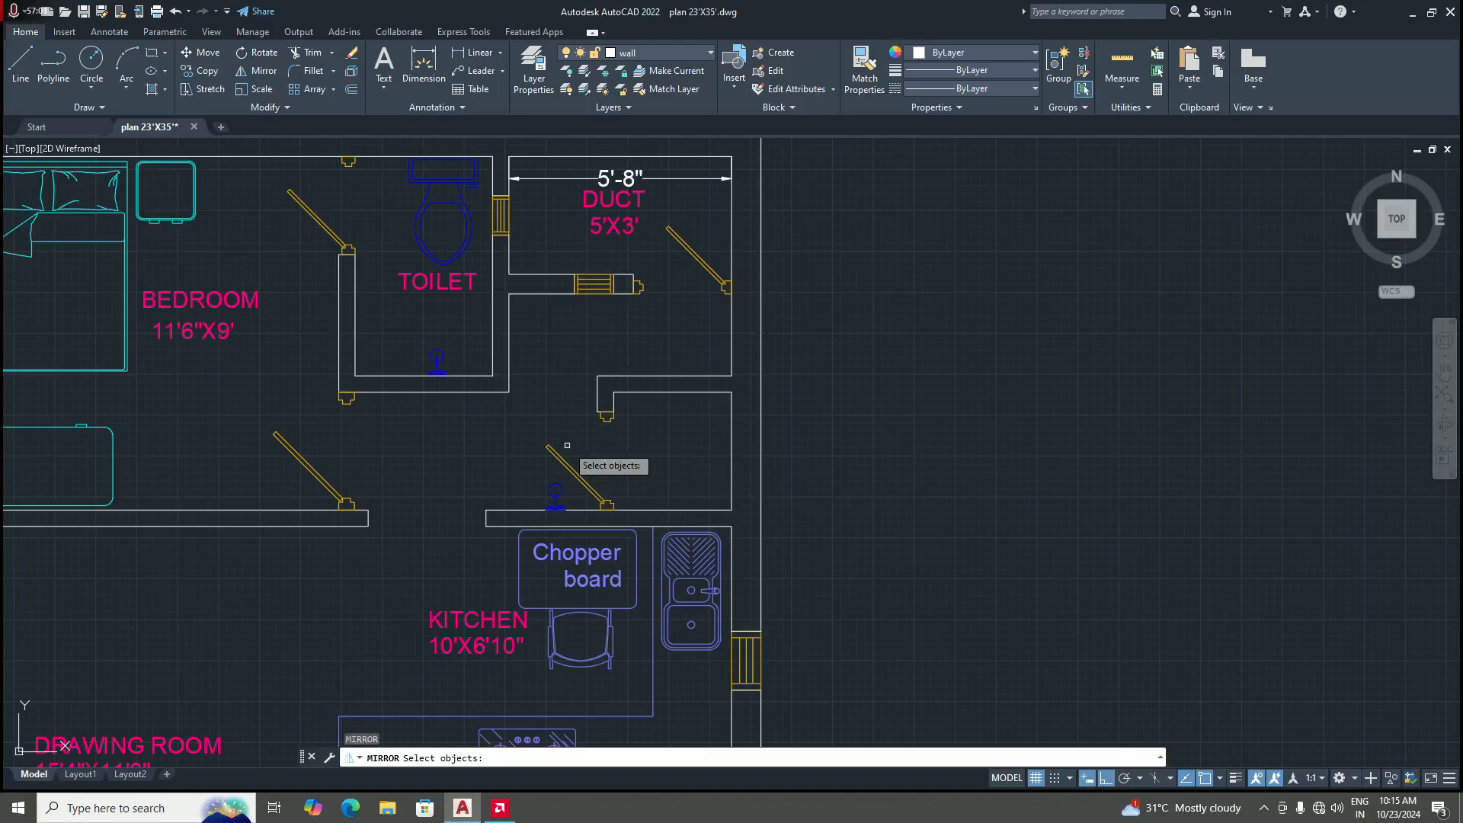
{"action": "scroll", "coordinate": [648, 506], "scroll_direction": "up", "scroll_amount": 2}
{"action": "left_click", "coordinate": [556, 479]}
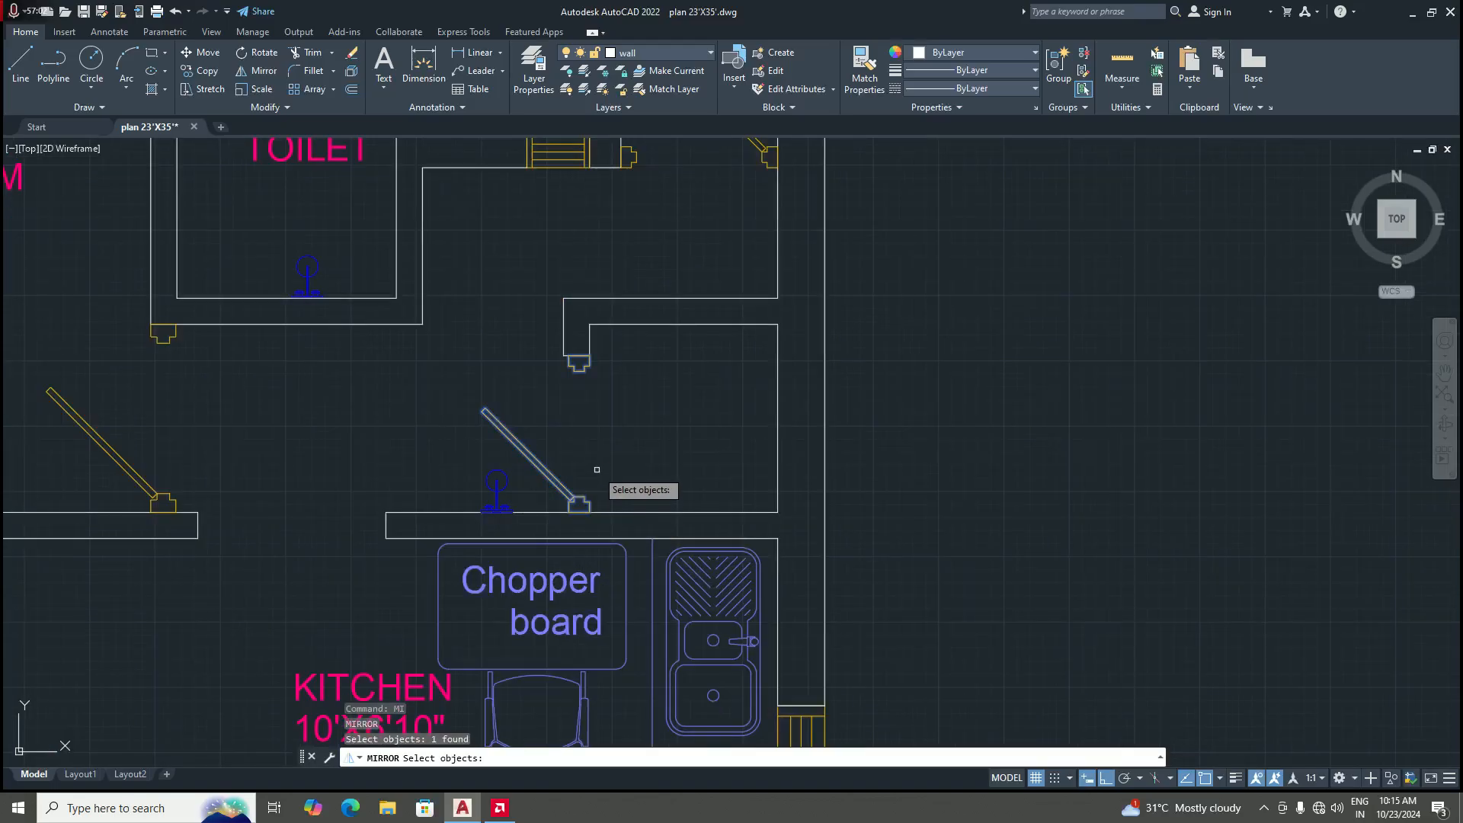
{"action": "key", "text": "Return"}
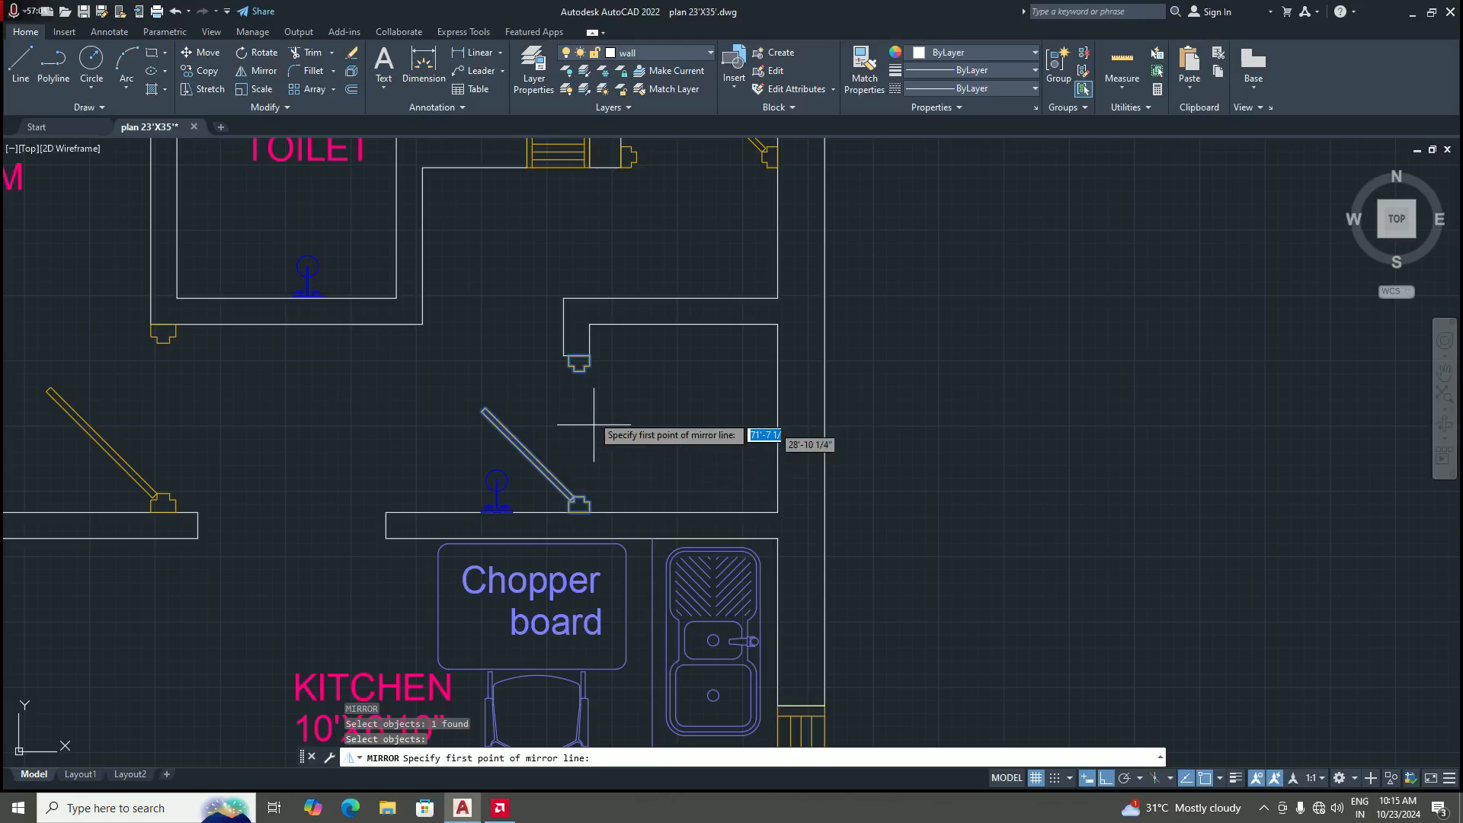
{"action": "scroll", "coordinate": [575, 362], "scroll_direction": "up", "scroll_amount": 2}
{"action": "left_click", "coordinate": [579, 351]}
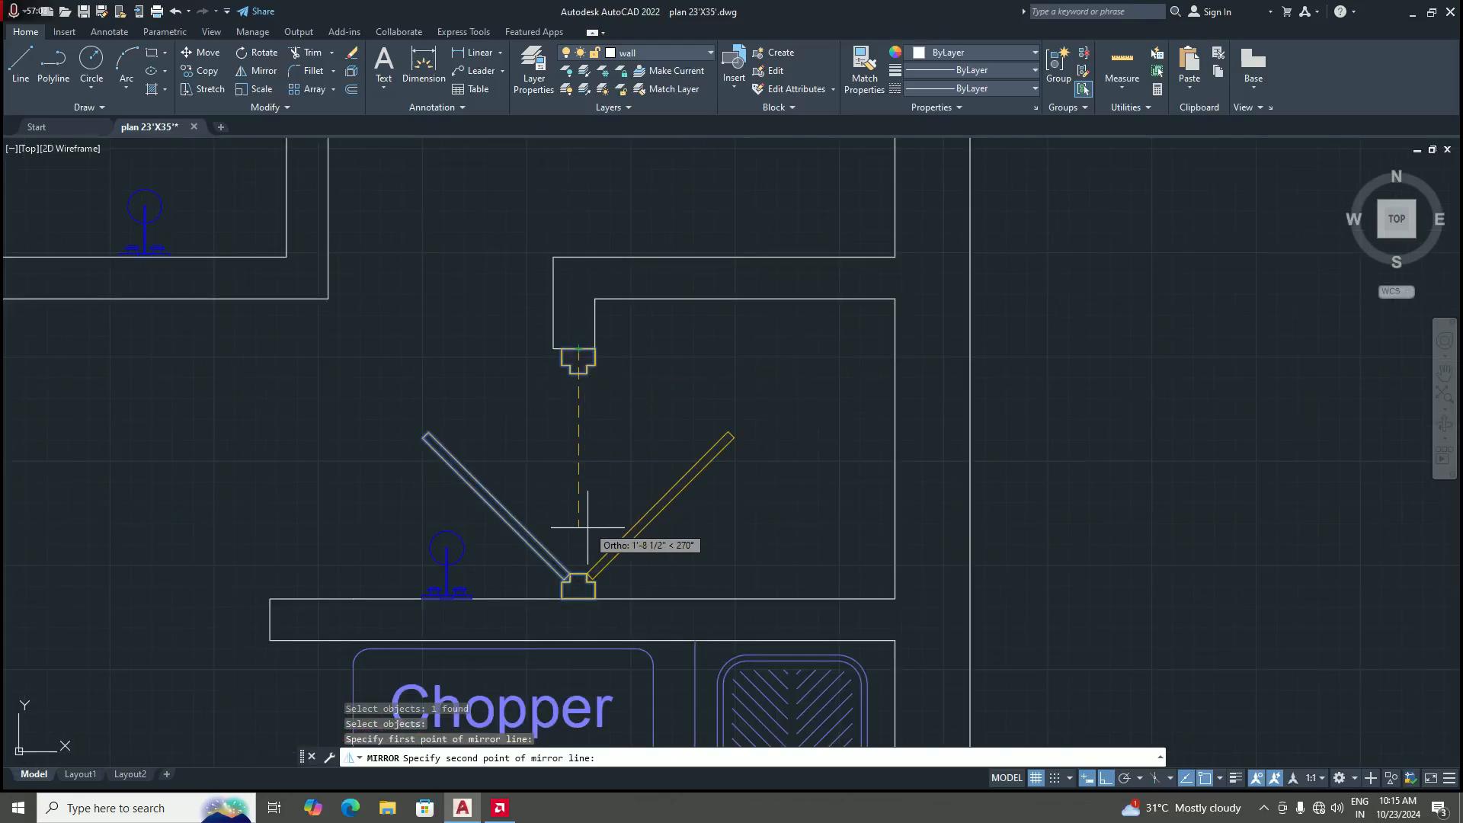
{"action": "left_click", "coordinate": [578, 598]}
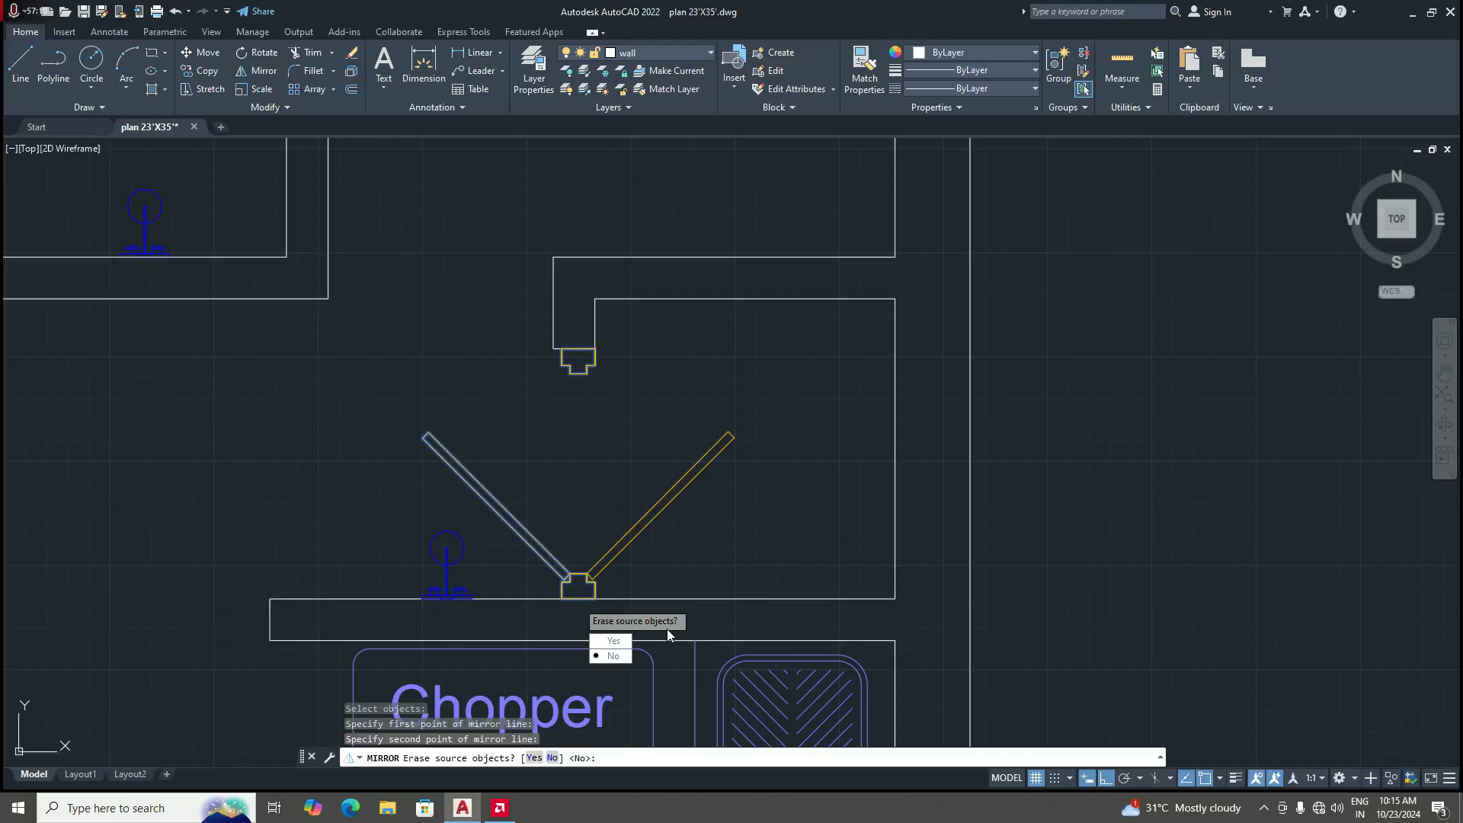
{"action": "left_click", "coordinate": [613, 641]}
{"action": "scroll", "coordinate": [600, 504], "scroll_direction": "down", "scroll_amount": 3}
{"action": "scroll", "coordinate": [659, 496], "scroll_direction": "up", "scroll_amount": 1}
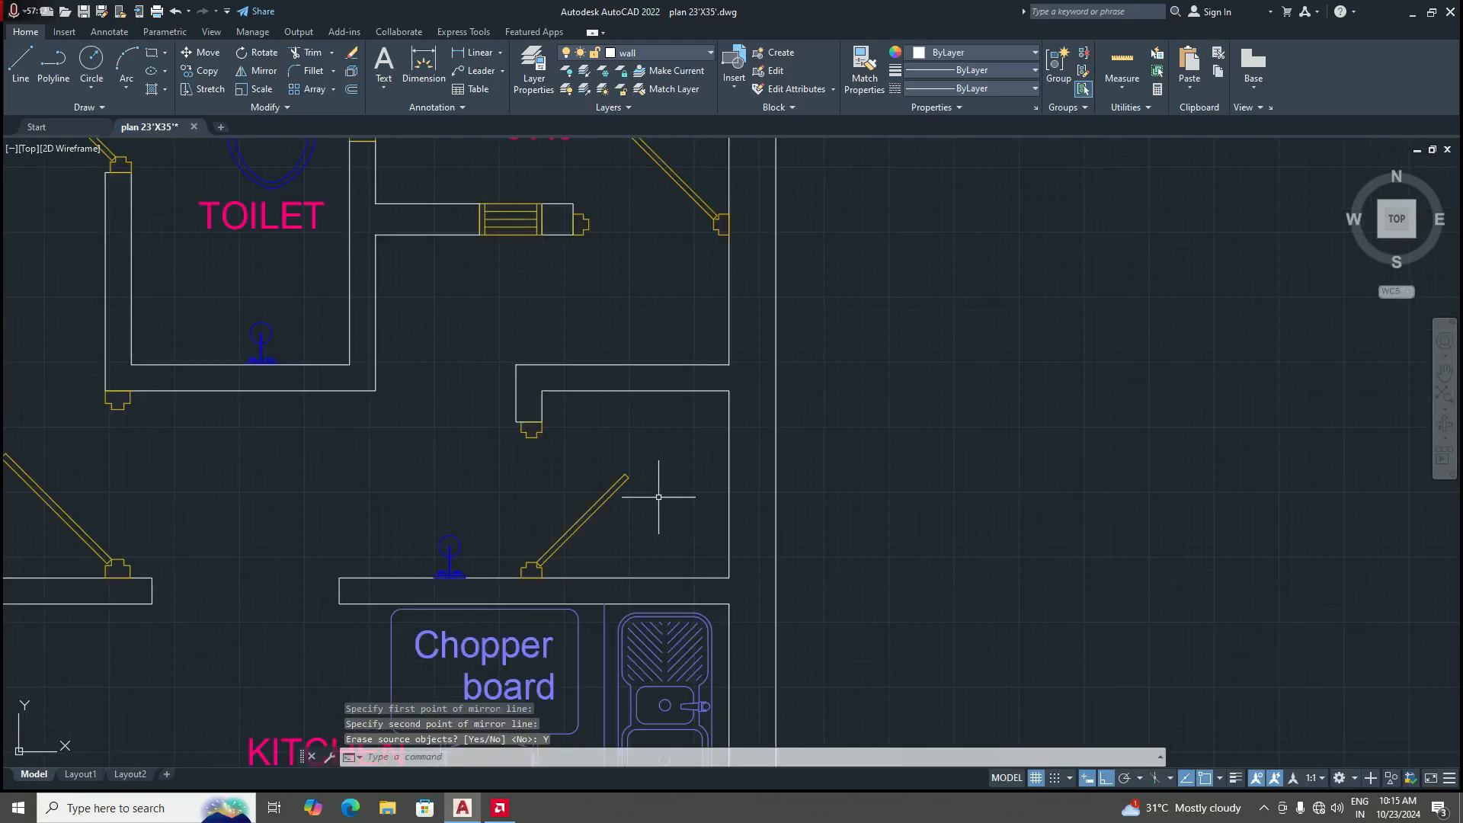
Step: Hide the window block in the wall stub between the duct and the space below it
{"action": "scroll", "coordinate": [651, 487], "scroll_direction": "down", "scroll_amount": 2}
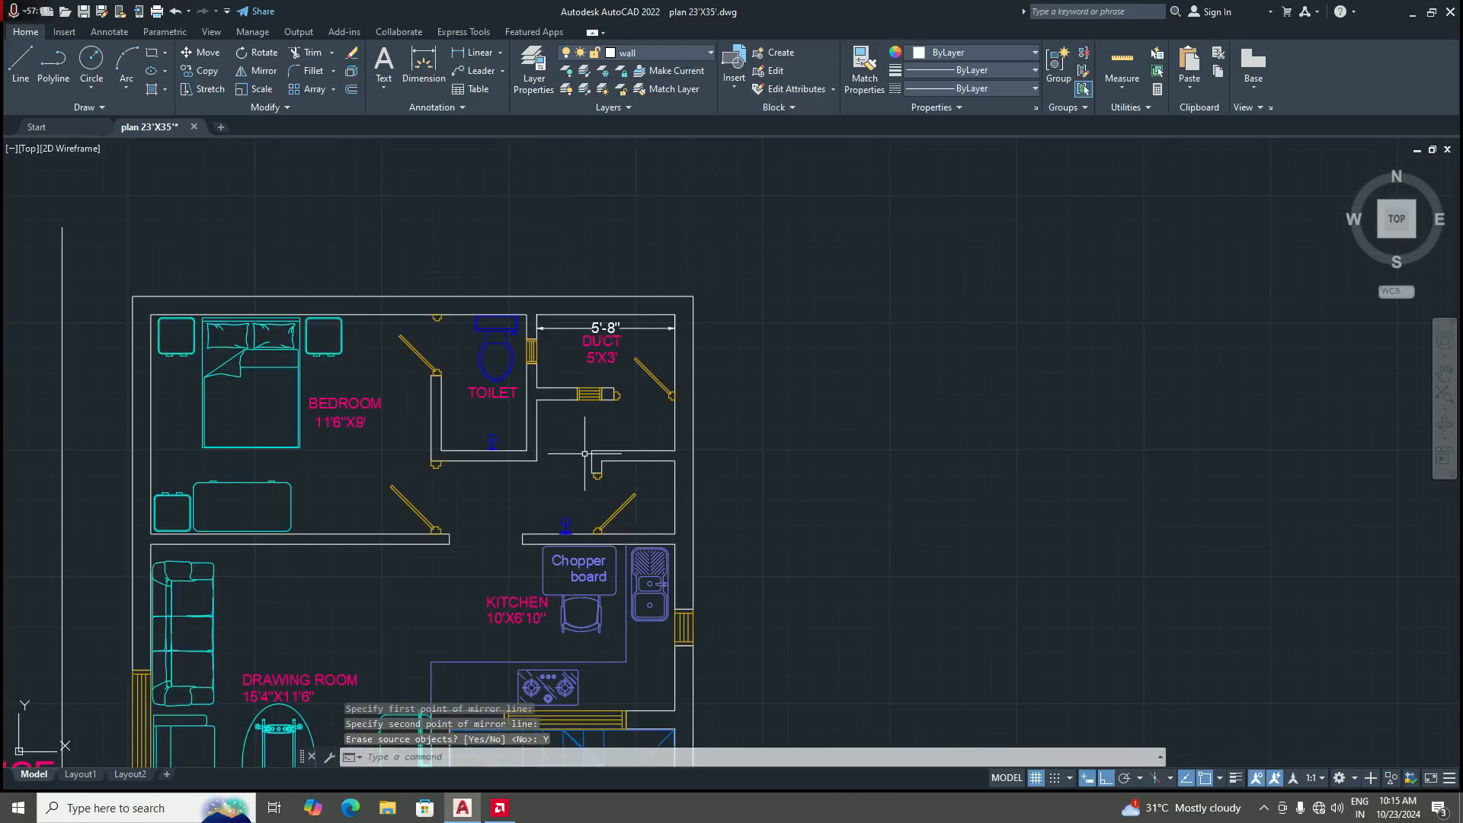
{"action": "scroll", "coordinate": [587, 451], "scroll_direction": "up", "scroll_amount": 2}
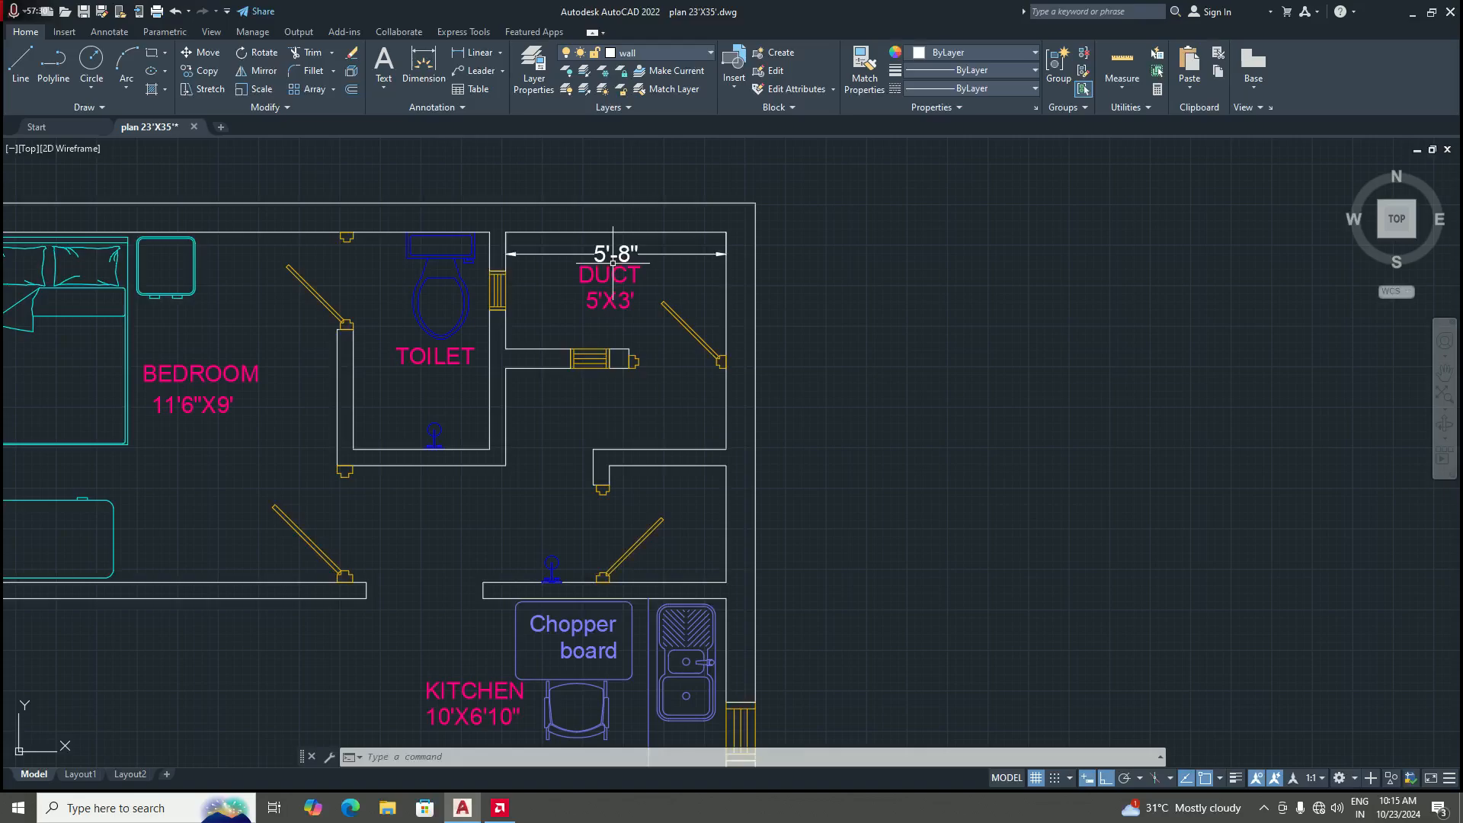
{"action": "scroll", "coordinate": [595, 359], "scroll_direction": "up", "scroll_amount": 2}
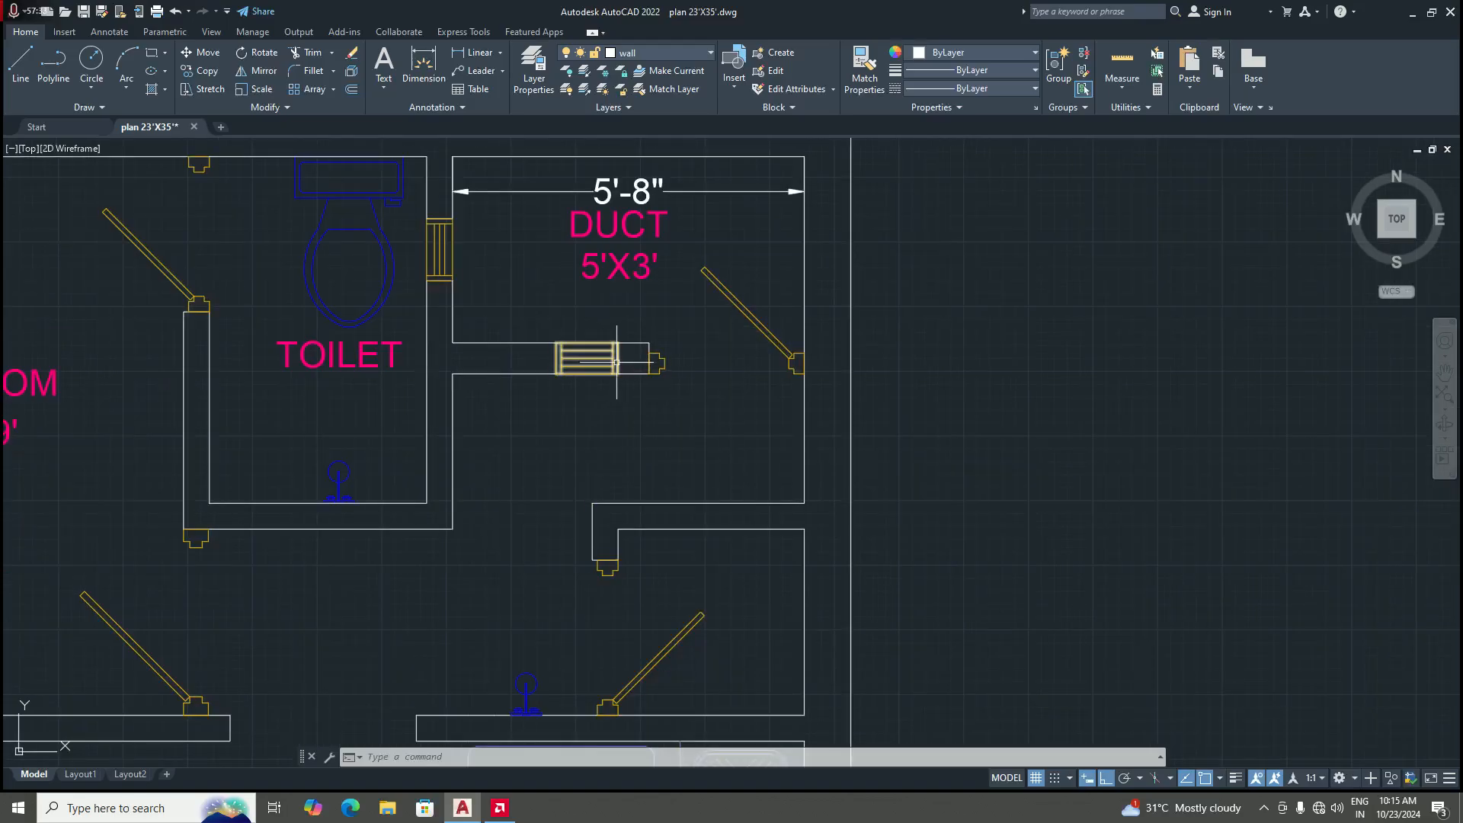
{"action": "scroll", "coordinate": [616, 362], "scroll_direction": "down", "scroll_amount": 1}
{"action": "scroll", "coordinate": [608, 336], "scroll_direction": "up", "scroll_amount": 3}
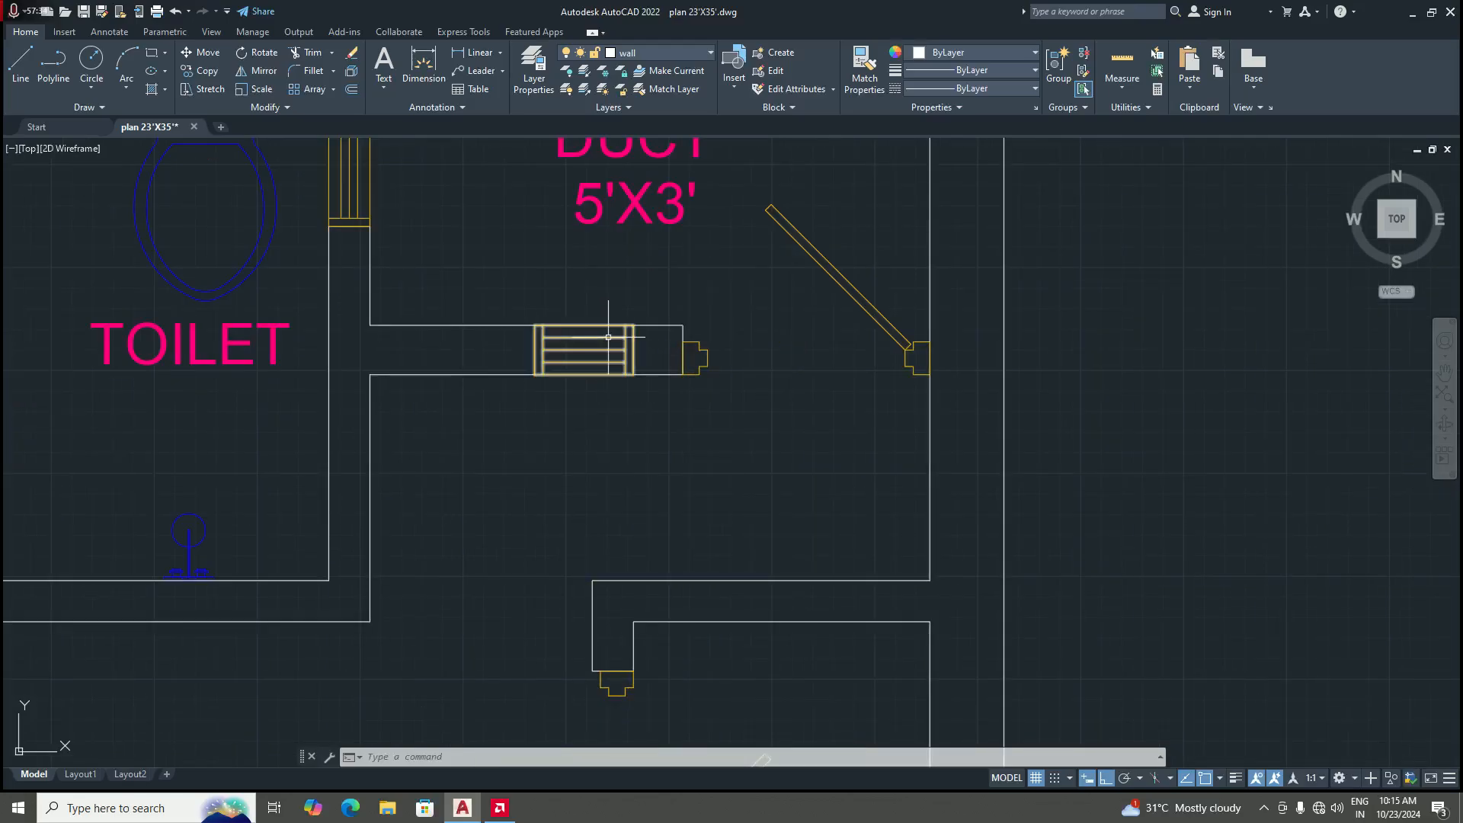
{"action": "left_click", "coordinate": [608, 336]}
{"action": "left_click", "coordinate": [1391, 778]}
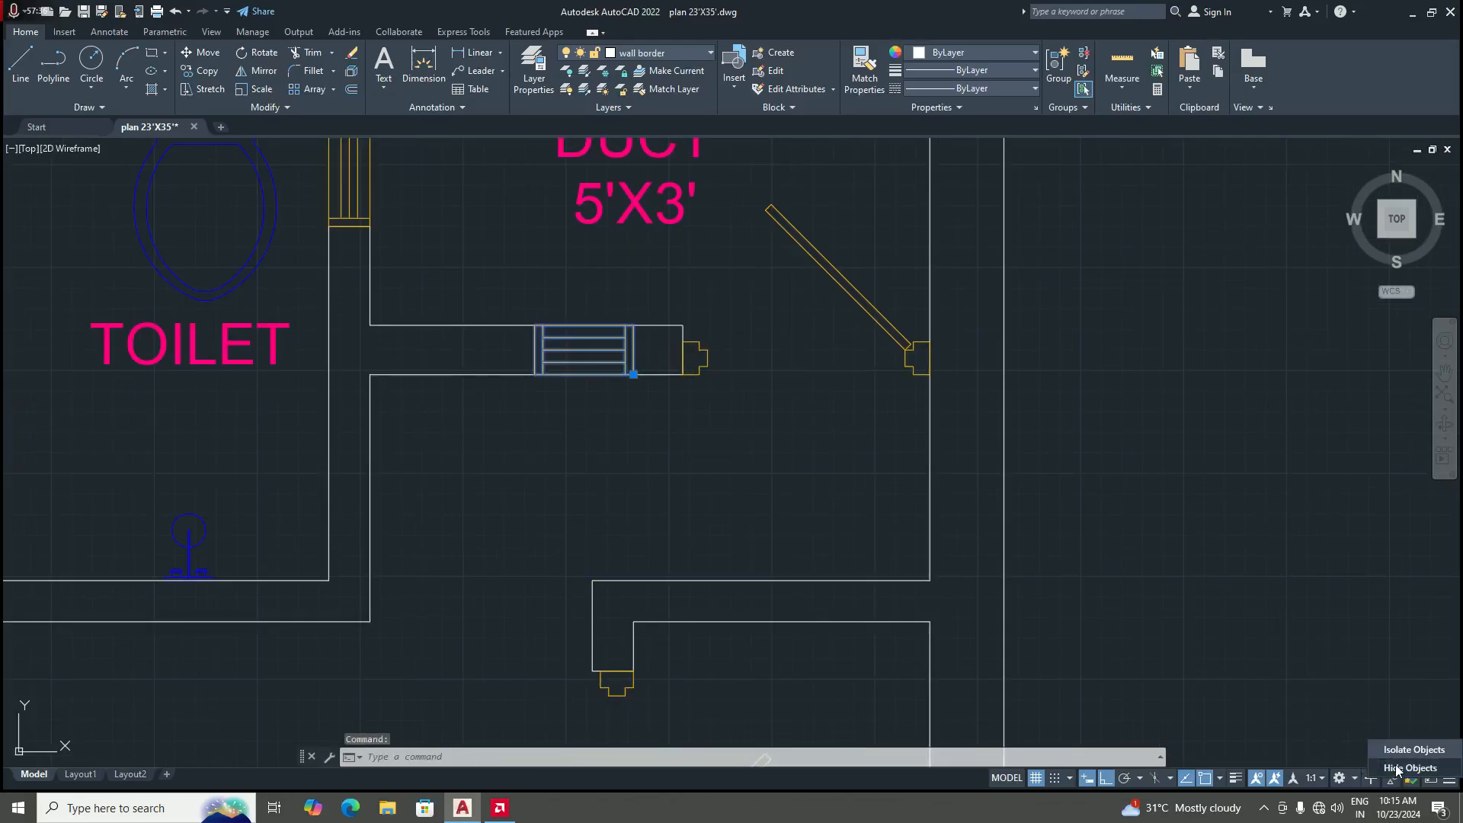
{"action": "left_click", "coordinate": [1397, 768]}
{"action": "scroll", "coordinate": [575, 357], "scroll_direction": "down", "scroll_amount": 4}
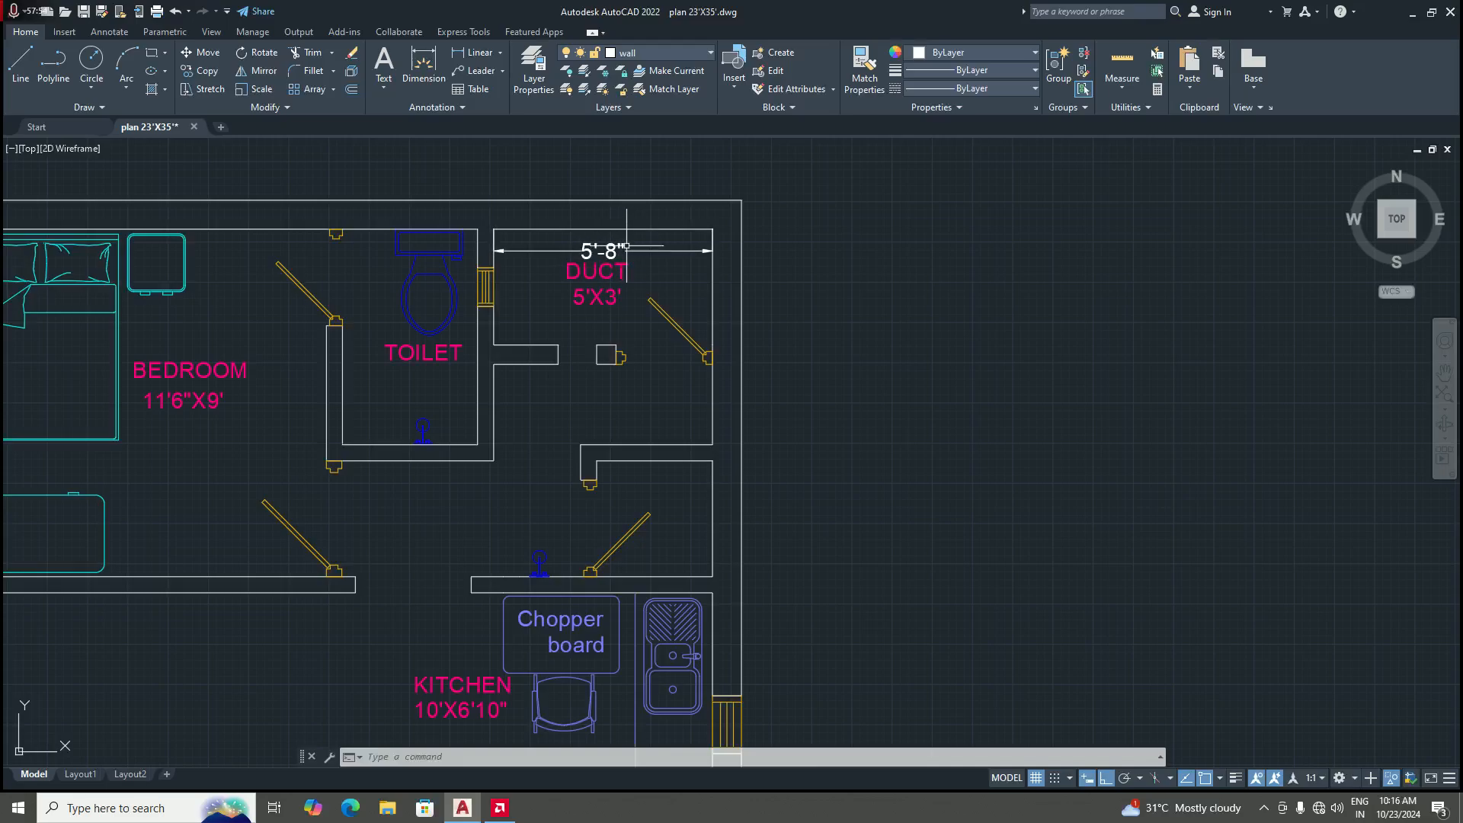
Step: Erase the 5'-8" linear dimension above the duct label
{"action": "scroll", "coordinate": [587, 276], "scroll_direction": "down", "scroll_amount": 3}
{"action": "scroll", "coordinate": [587, 276], "scroll_direction": "up", "scroll_amount": 4}
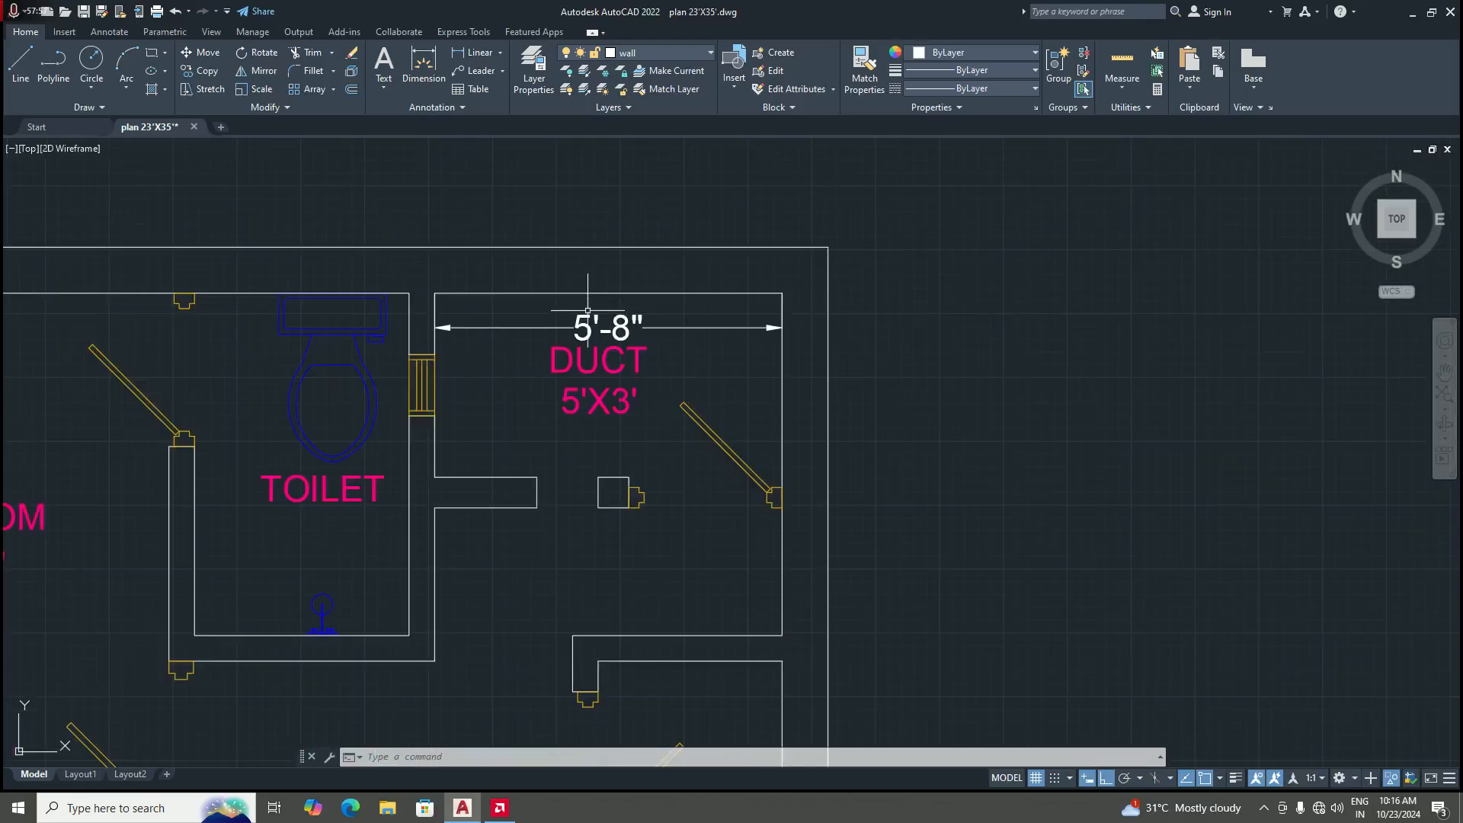
{"action": "scroll", "coordinate": [587, 313], "scroll_direction": "down", "scroll_amount": 3}
{"action": "scroll", "coordinate": [595, 346], "scroll_direction": "up", "scroll_amount": 3}
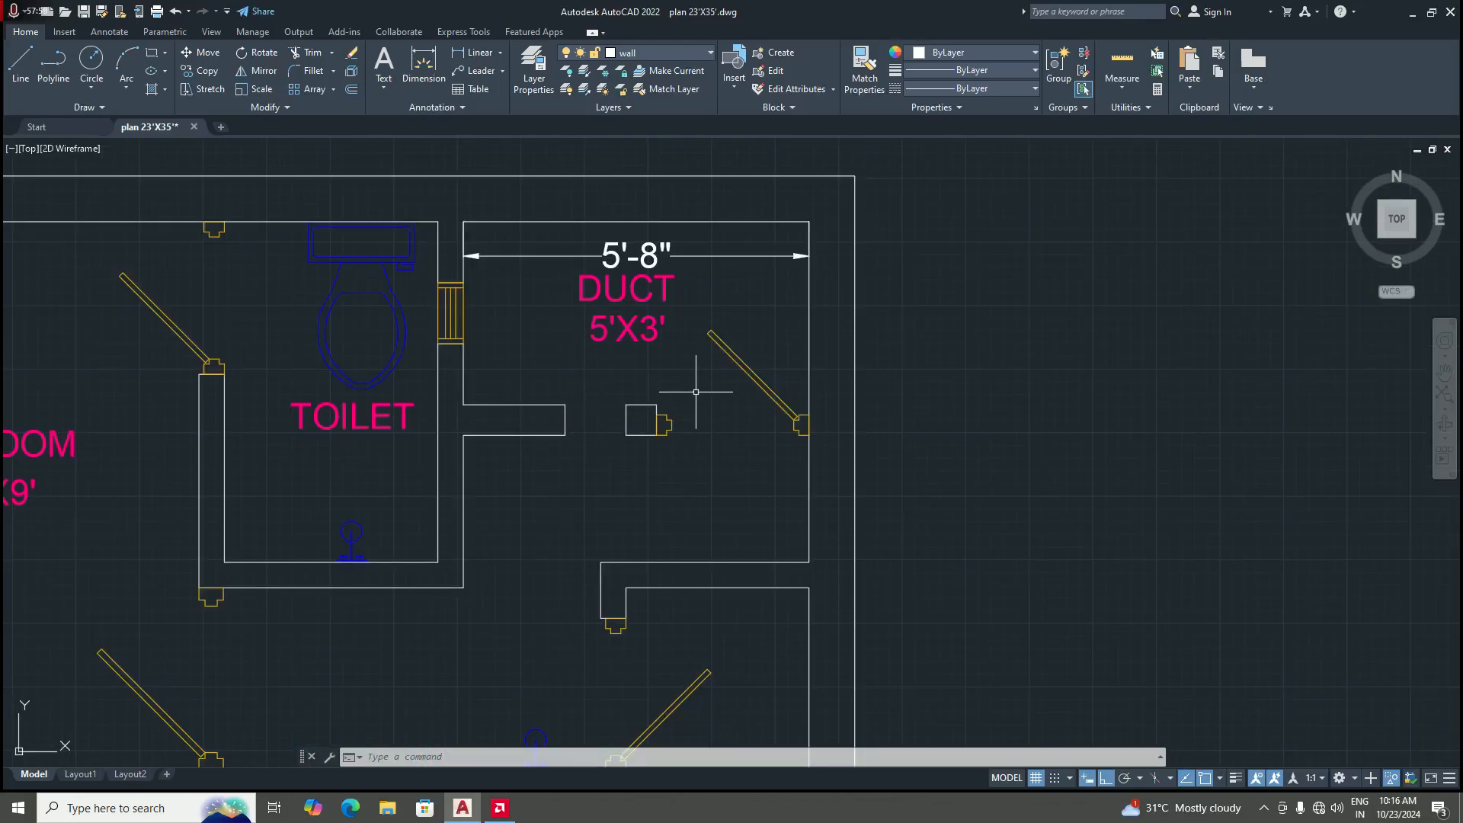
{"action": "left_click", "coordinate": [670, 247]}
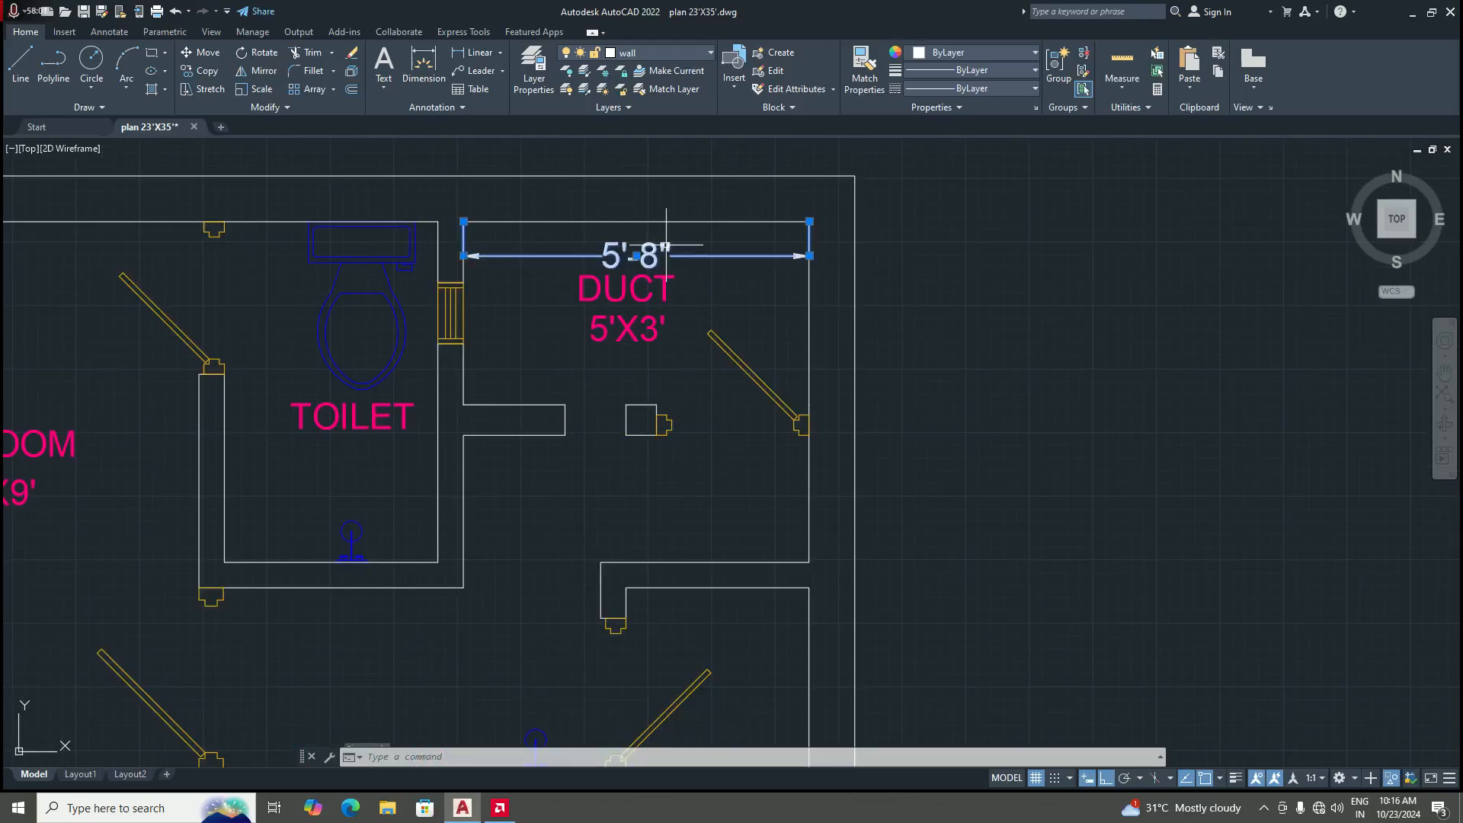
{"action": "key", "text": "Delete"}
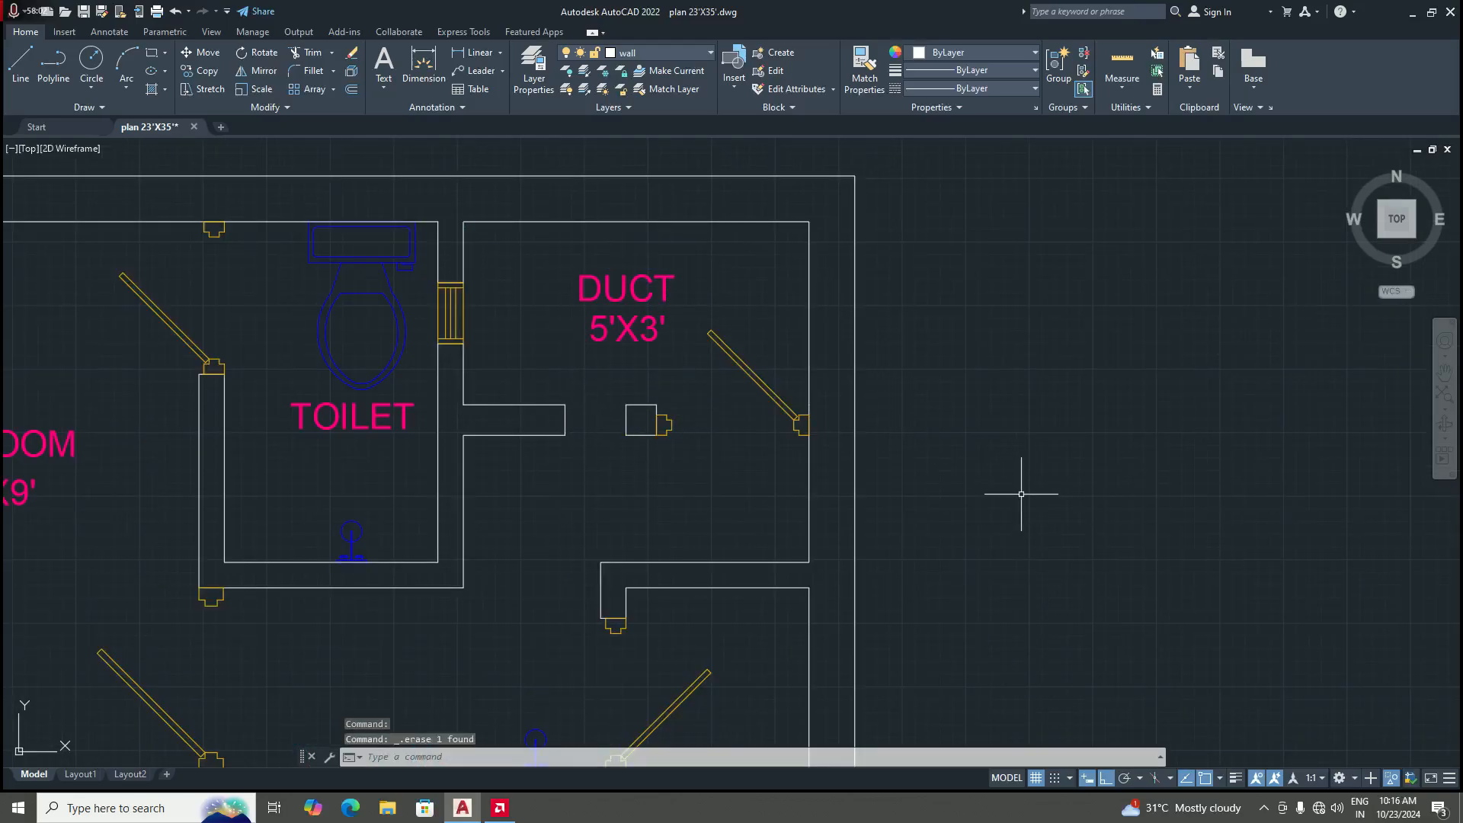
Step: Move the DUCT label and its 5'X3' size text toward the toilet wall, keeping them aligned one above the other
{"action": "scroll", "coordinate": [747, 457], "scroll_direction": "down", "scroll_amount": 2}
{"action": "scroll", "coordinate": [680, 350], "scroll_direction": "up", "scroll_amount": 2}
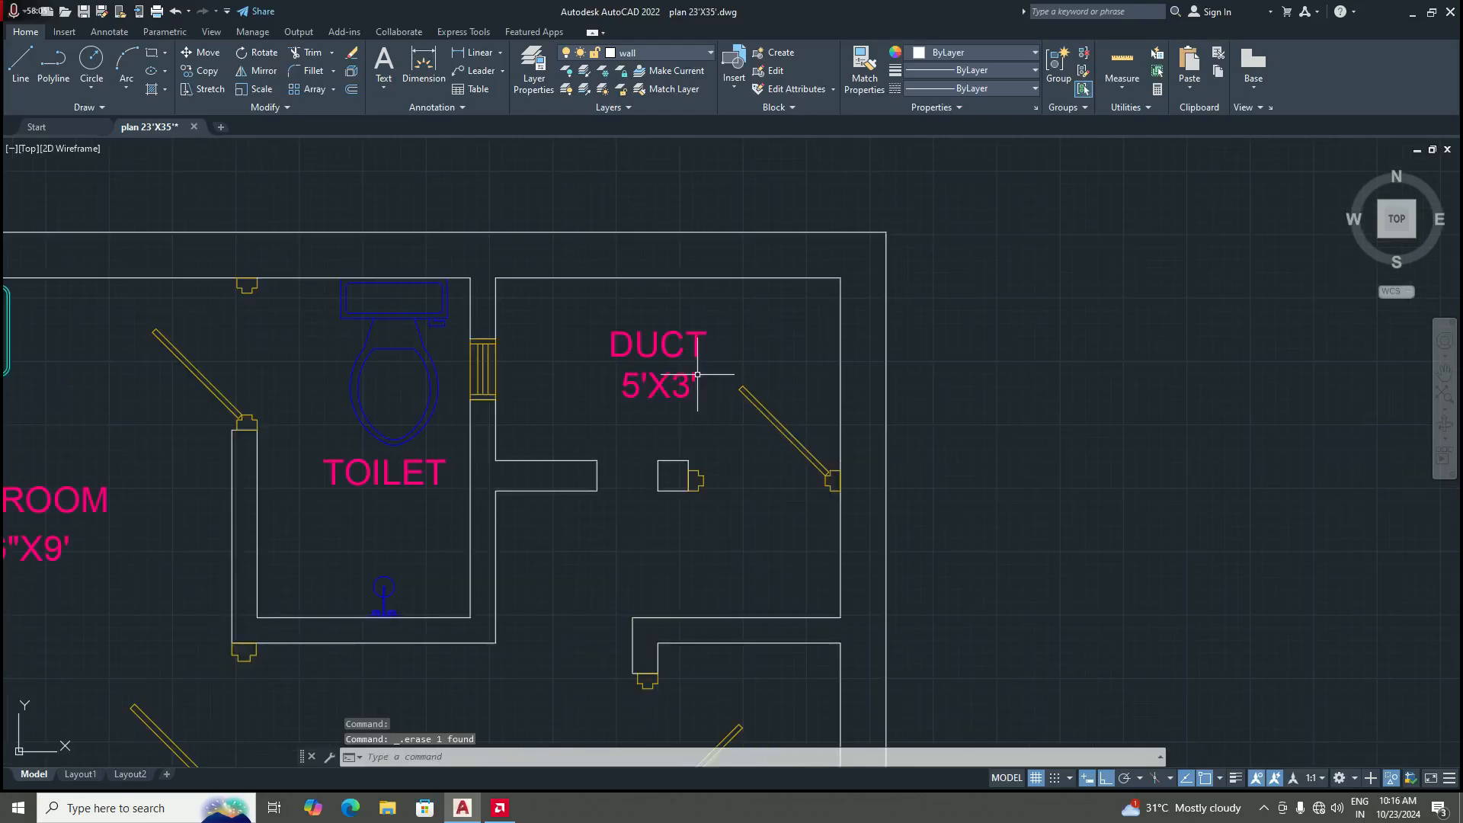
{"action": "left_click", "coordinate": [680, 350]}
{"action": "left_click", "coordinate": [610, 347]}
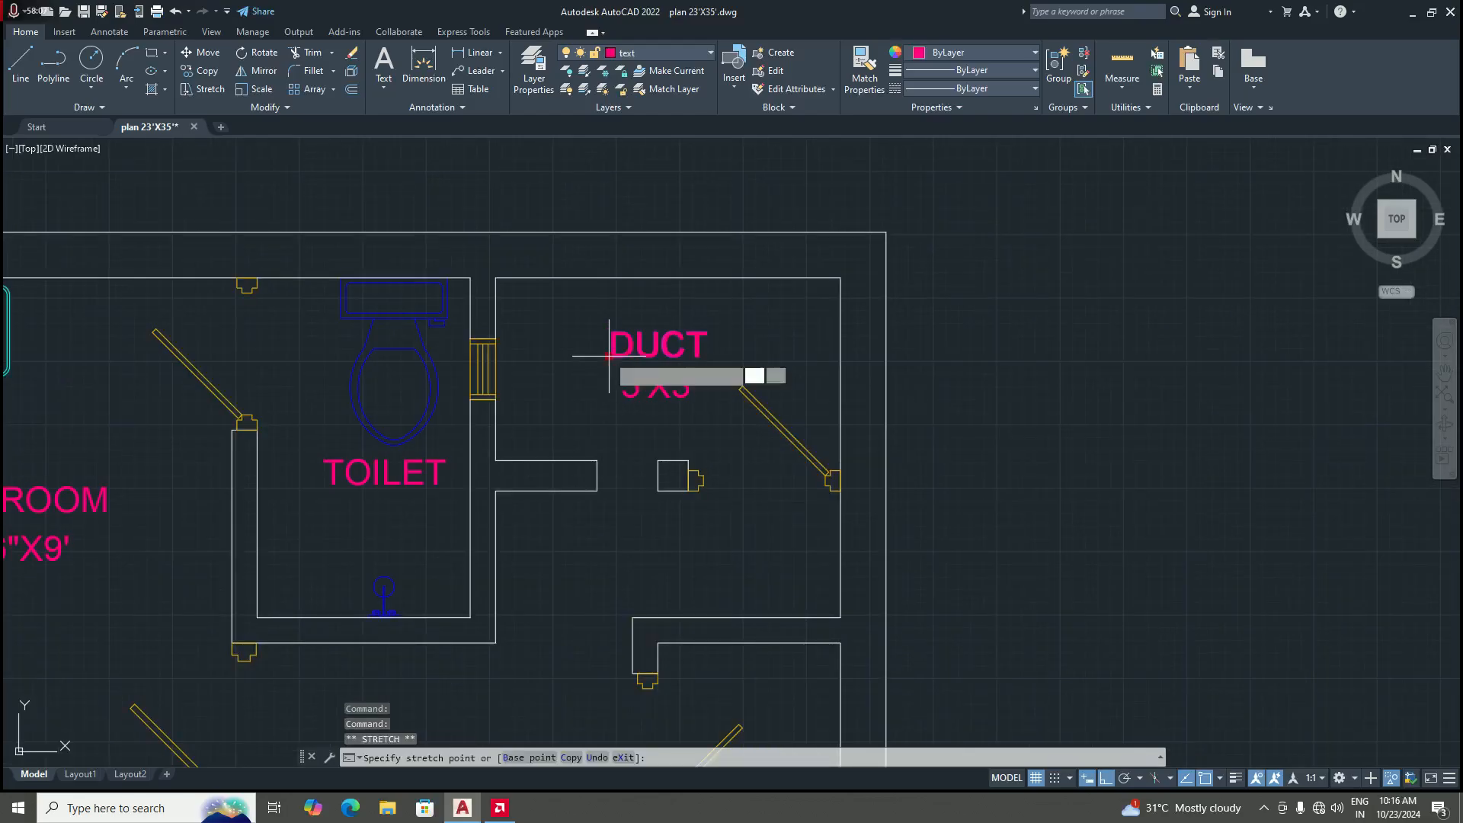
{"action": "left_click", "coordinate": [531, 344]}
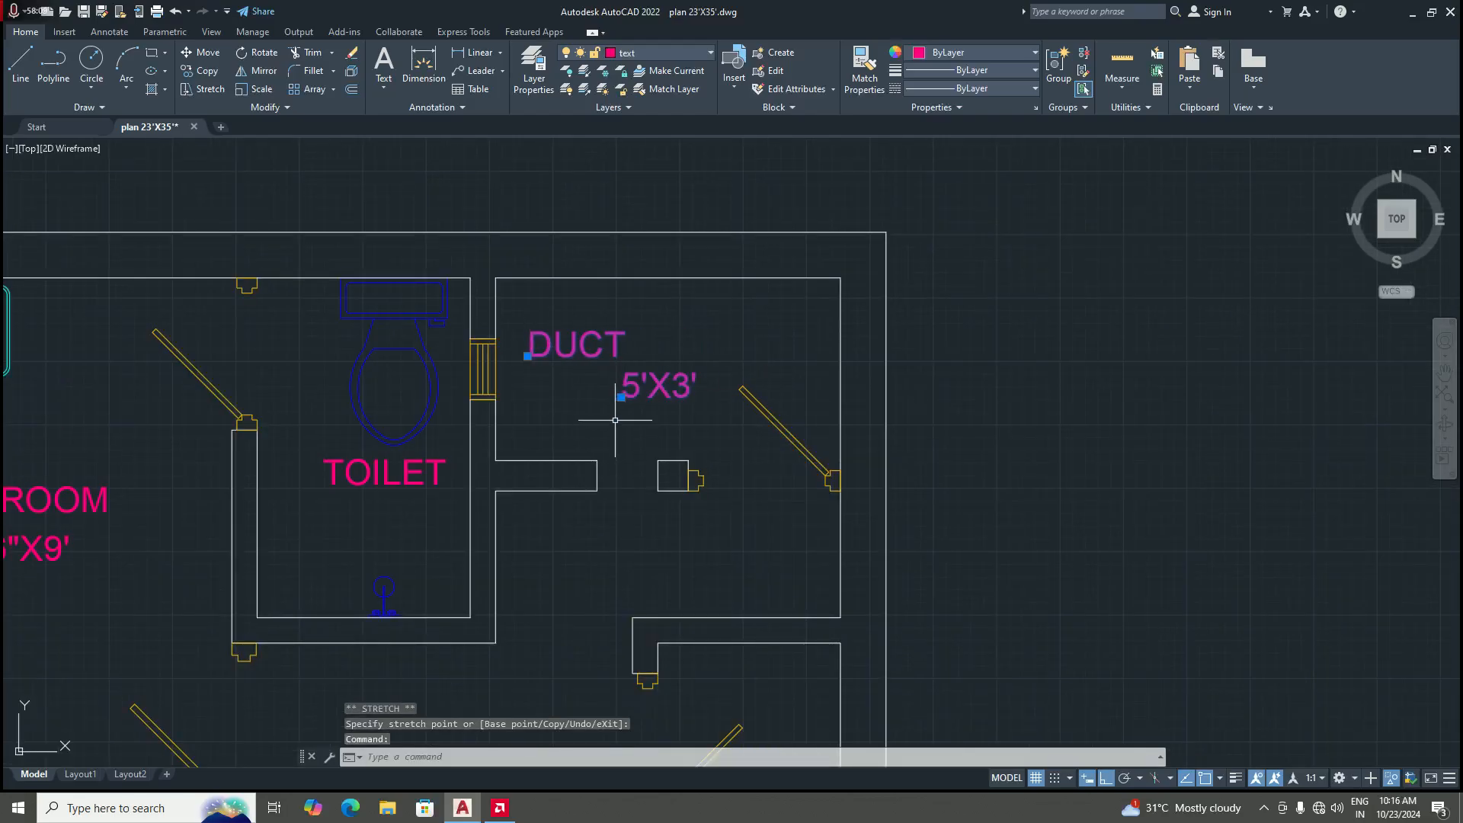
{"action": "left_click", "coordinate": [621, 397]}
{"action": "left_click", "coordinate": [530, 397]}
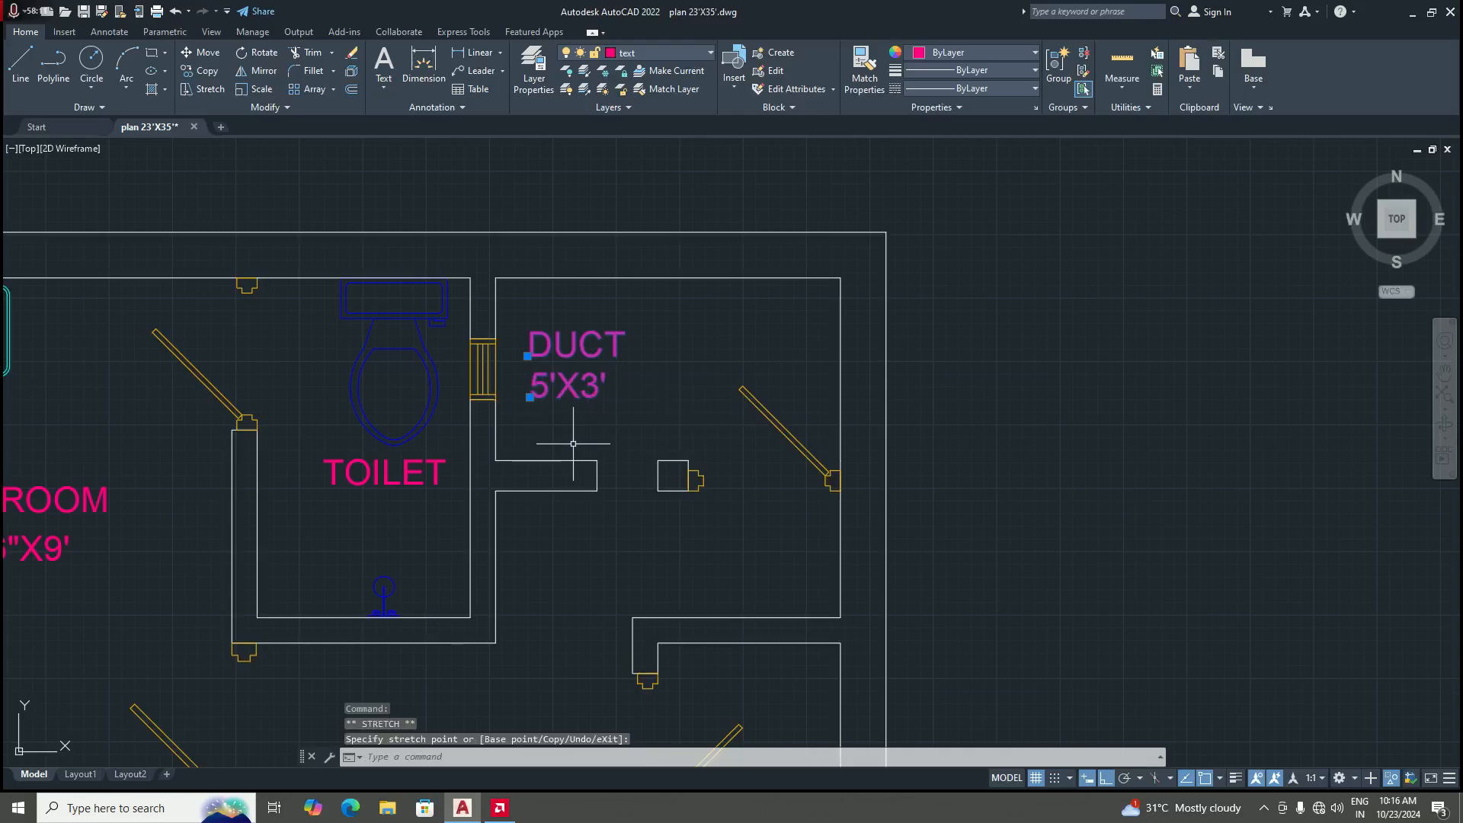
{"action": "key", "text": "Escape"}
Step: Measure the passage width between the toilet wall's outer corner and the partition stub with a linear dimension, and erase that dimension
{"action": "scroll", "coordinate": [670, 352], "scroll_direction": "down", "scroll_amount": 5}
{"action": "scroll", "coordinate": [667, 305], "scroll_direction": "up", "scroll_amount": 3}
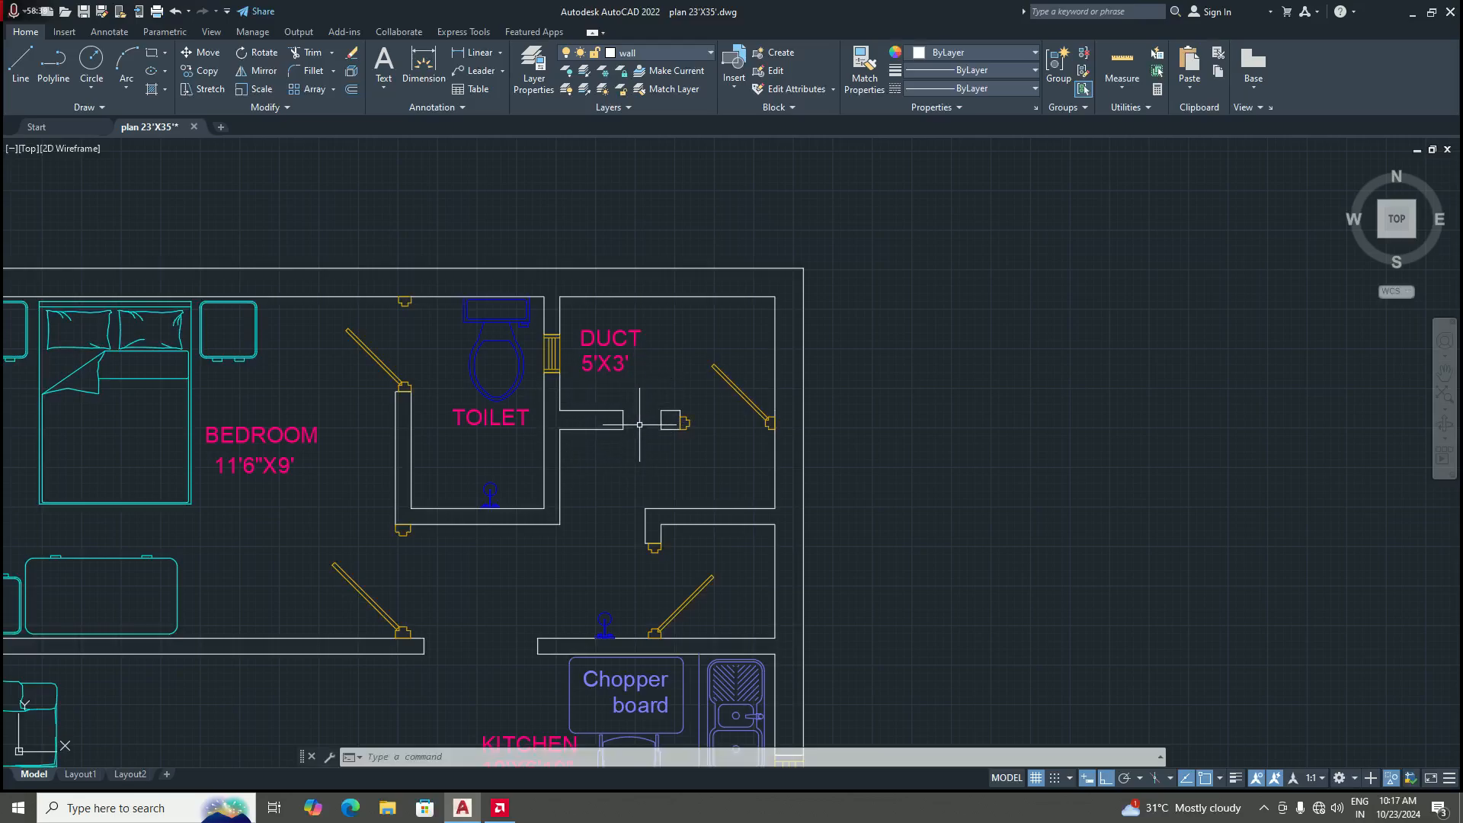
{"action": "scroll", "coordinate": [644, 427], "scroll_direction": "up", "scroll_amount": 2}
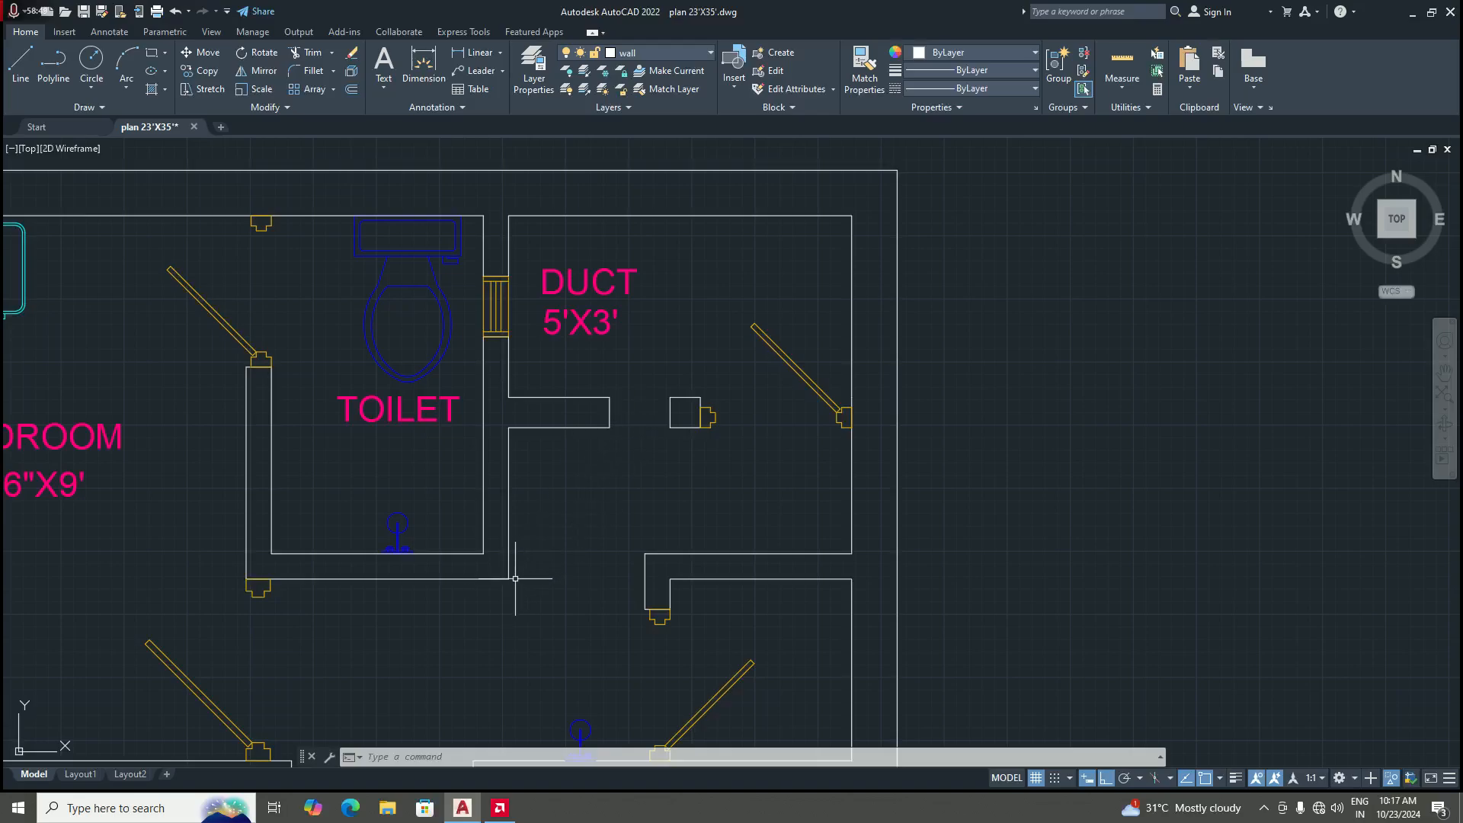
{"action": "left_click", "coordinate": [477, 53]}
{"action": "scroll", "coordinate": [473, 579], "scroll_direction": "up", "scroll_amount": 5}
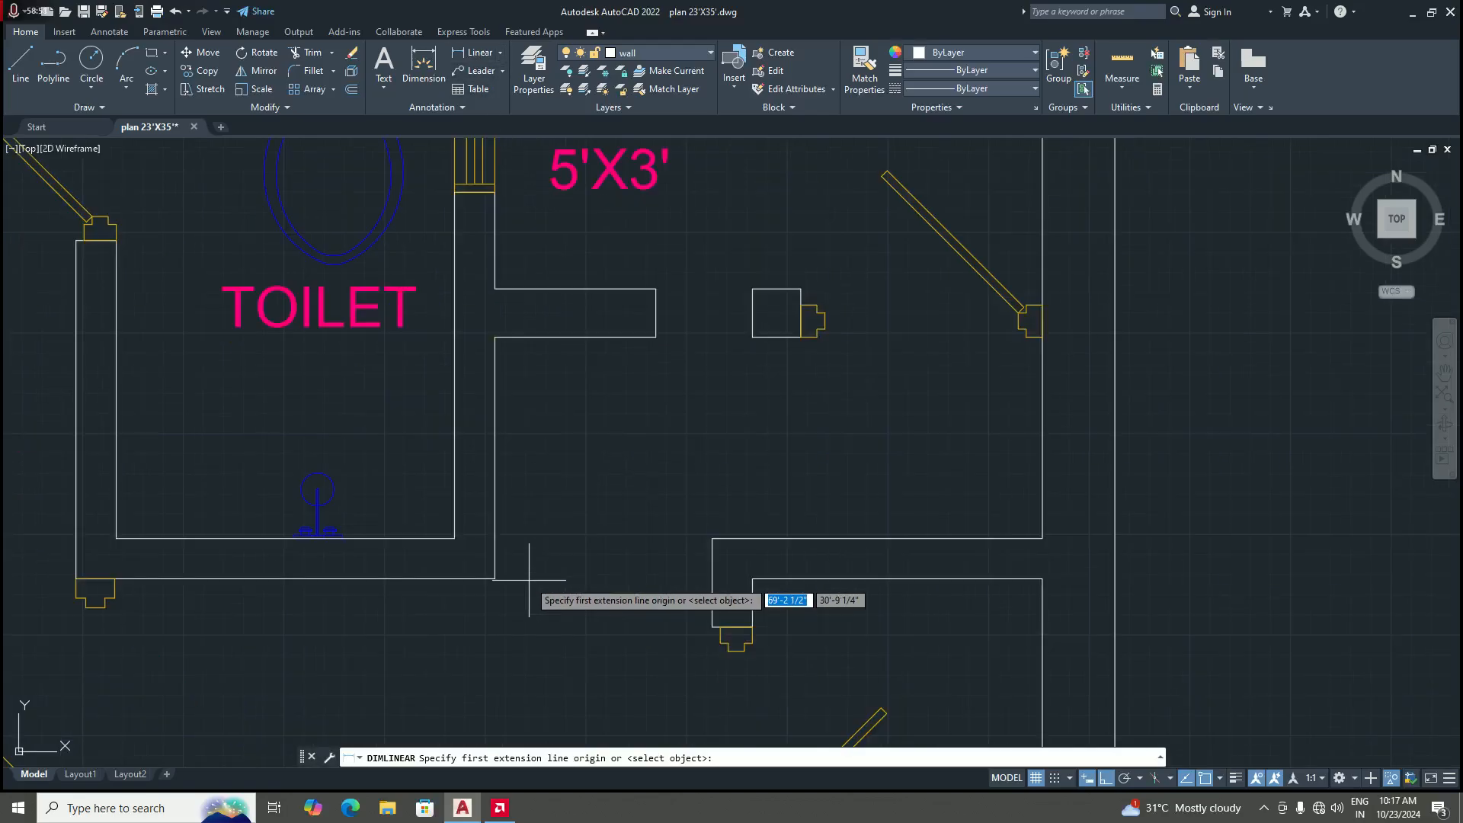
{"action": "left_click", "coordinate": [474, 571]}
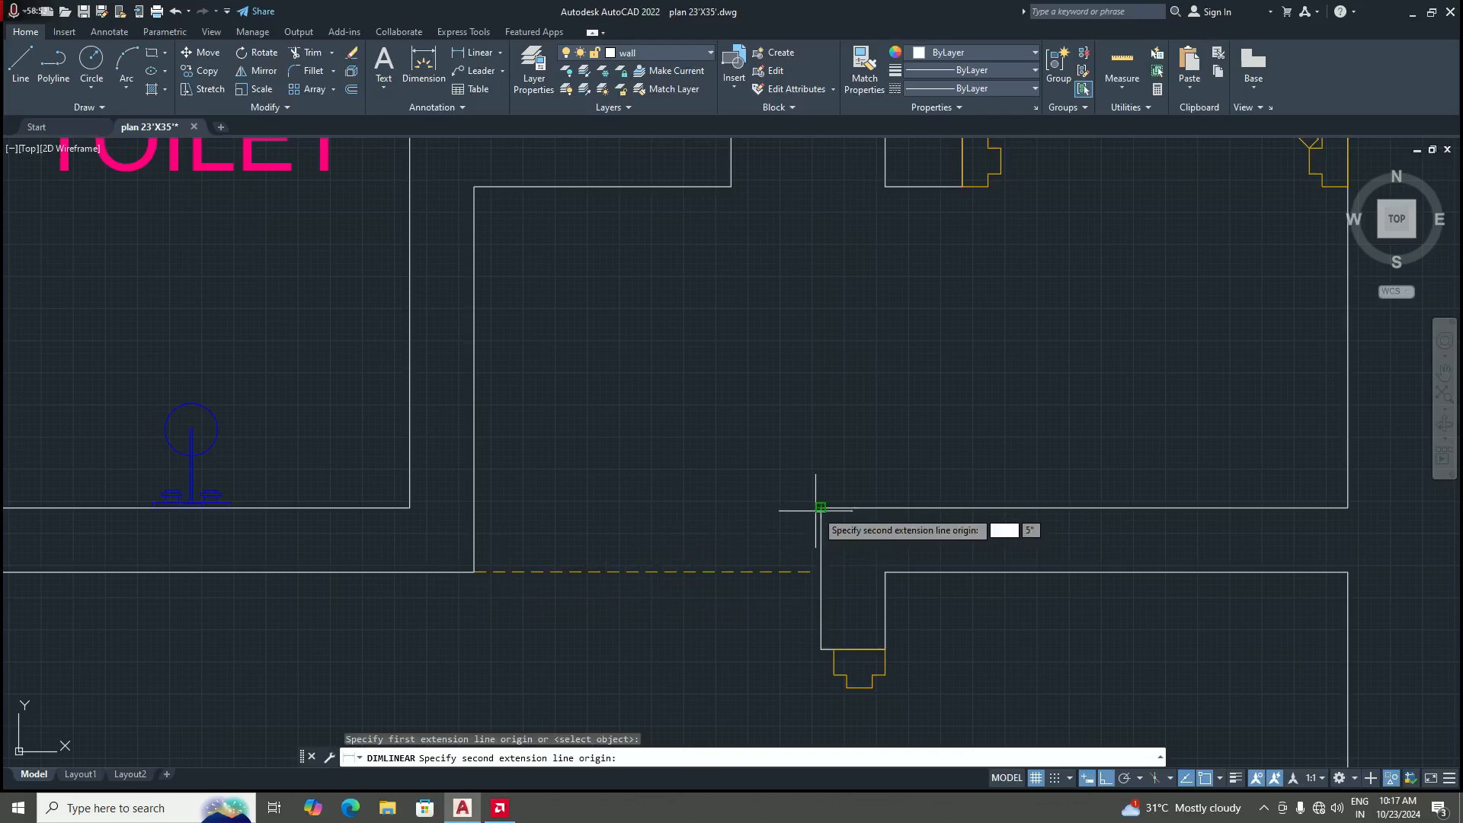
{"action": "left_click", "coordinate": [821, 508]}
{"action": "scroll", "coordinate": [791, 532], "scroll_direction": "down", "scroll_amount": 4}
{"action": "left_click", "coordinate": [791, 532]}
{"action": "scroll", "coordinate": [788, 530], "scroll_direction": "up", "scroll_amount": 2}
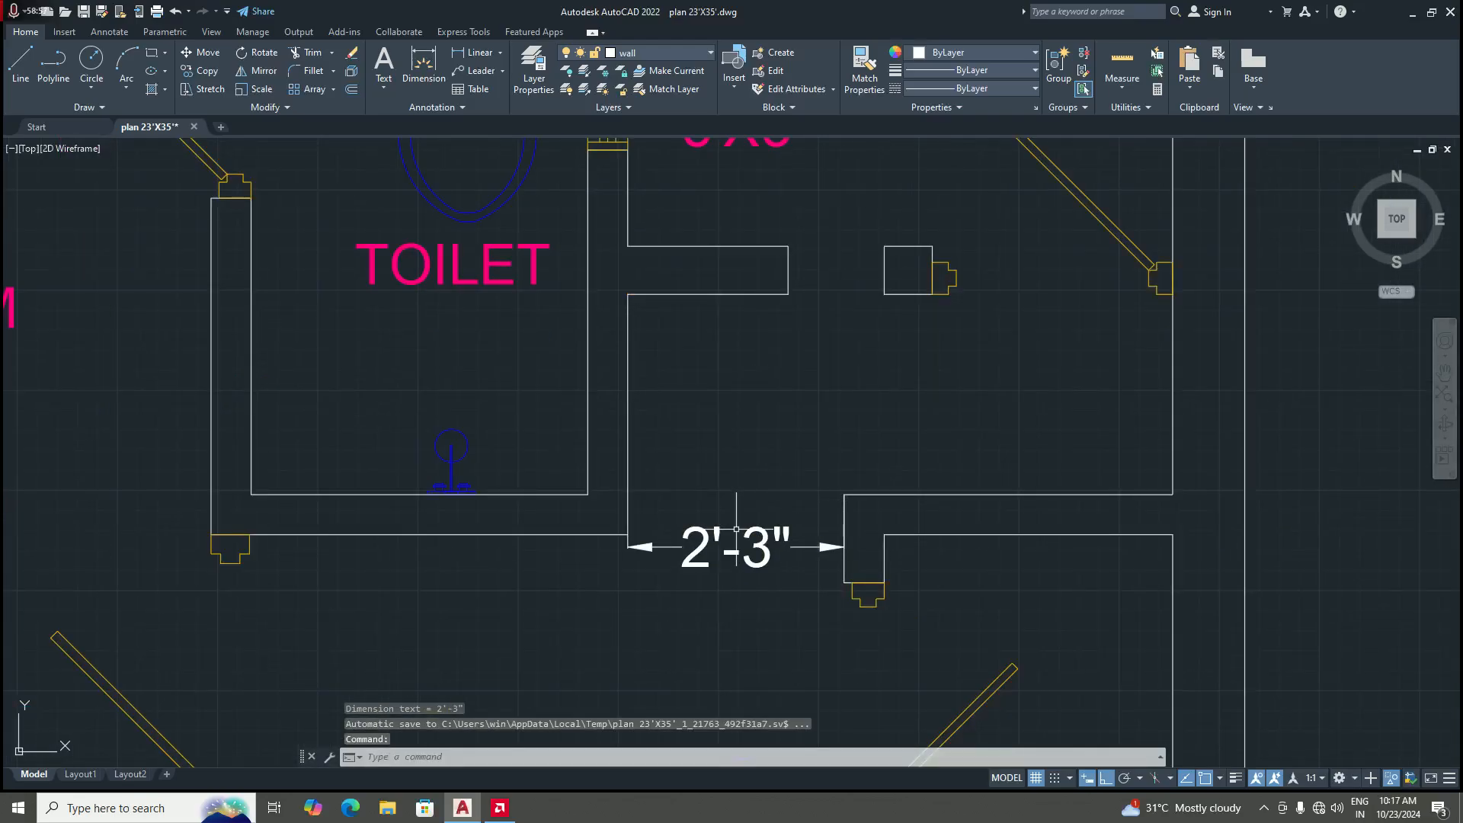
{"action": "left_click", "coordinate": [750, 524]}
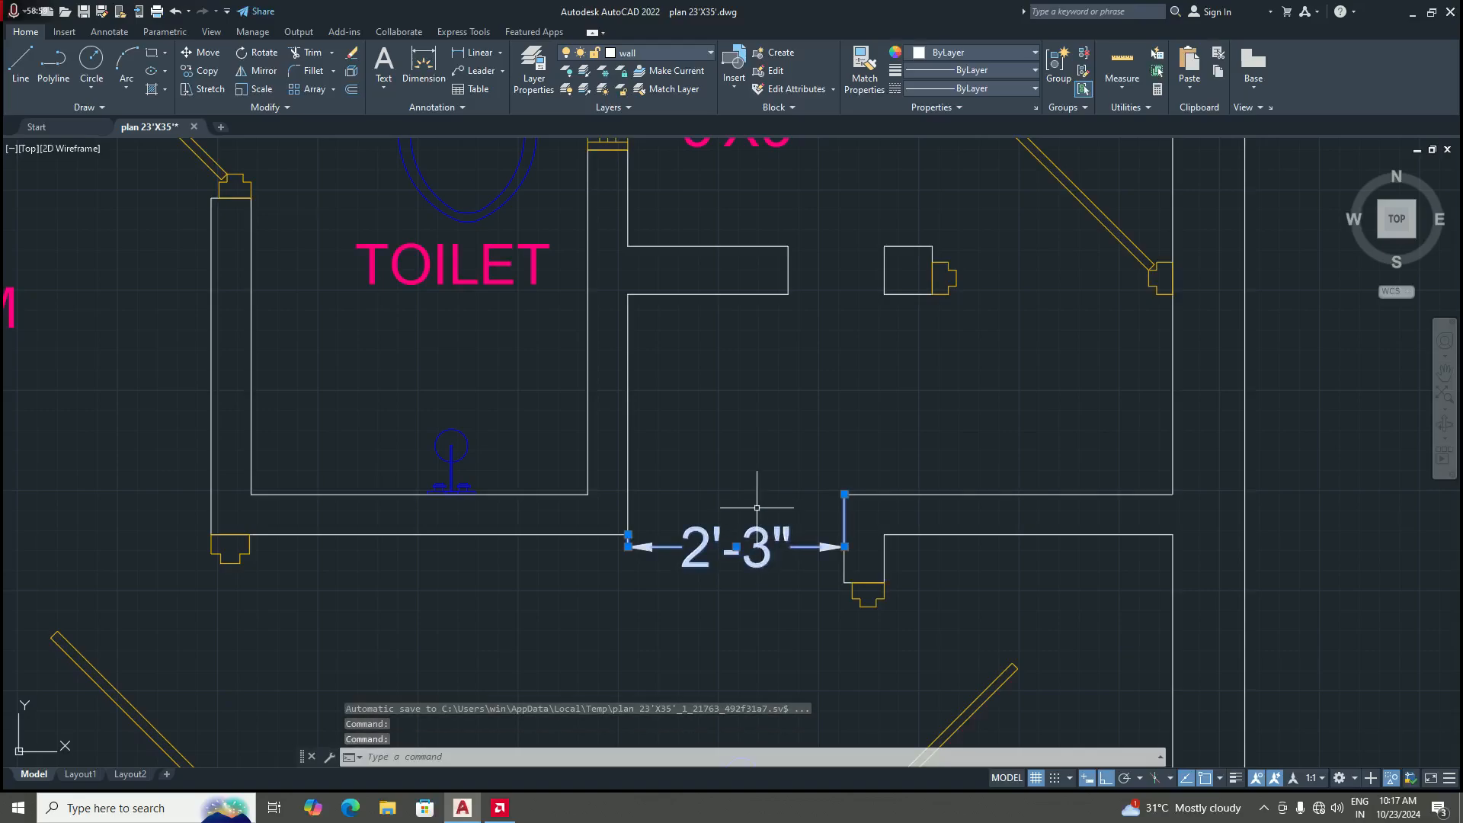
{"action": "scroll", "coordinate": [754, 487], "scroll_direction": "down", "scroll_amount": 4}
{"action": "scroll", "coordinate": [758, 464], "scroll_direction": "up", "scroll_amount": 2}
{"action": "key", "text": "Delete"}
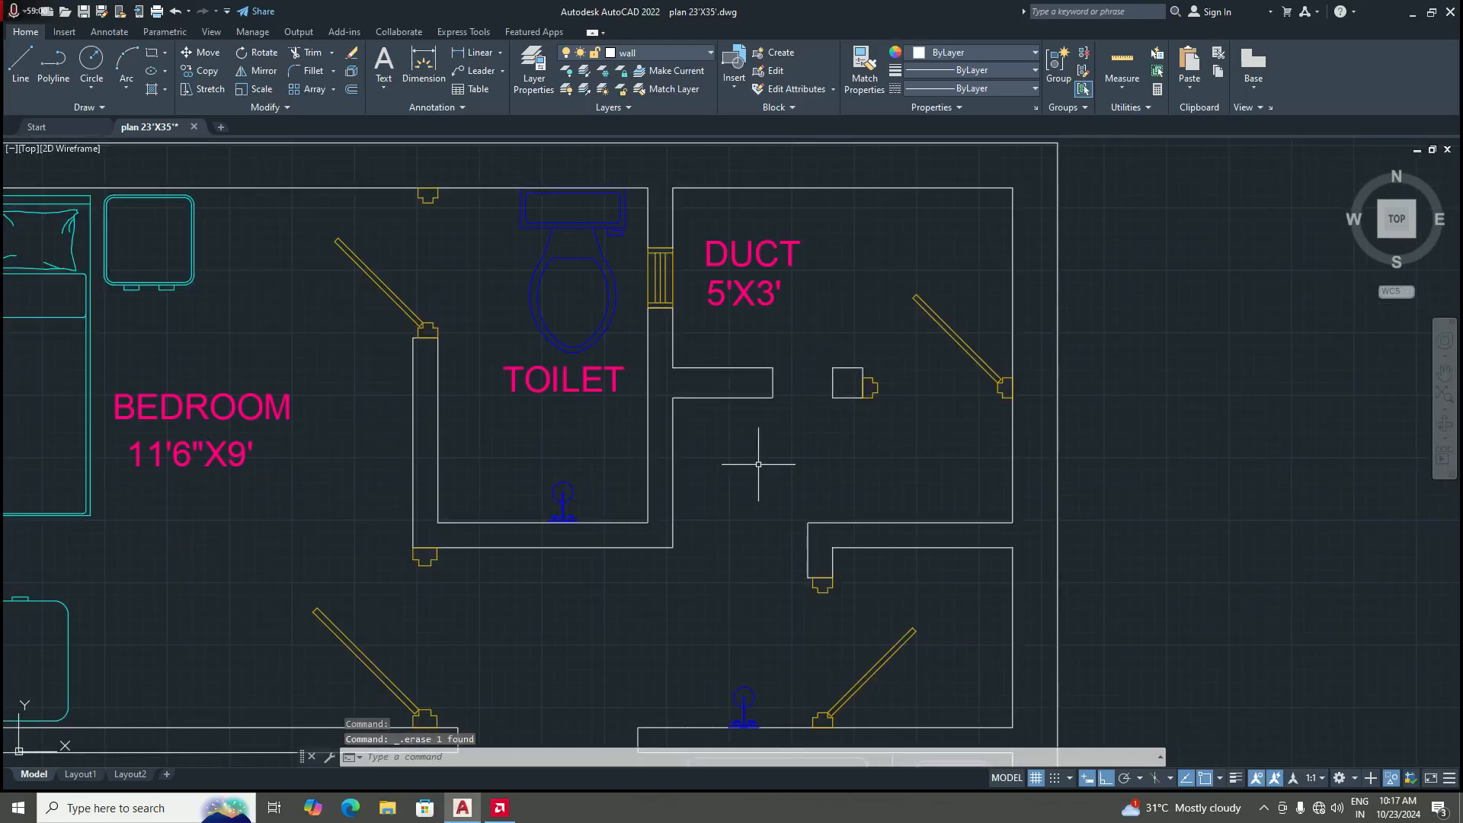
Step: Examine the window opening in the duct's lower wall, the short wall piece beside the door and the surrounding rooms
{"action": "scroll", "coordinate": [758, 459], "scroll_direction": "down", "scroll_amount": 3}
{"action": "scroll", "coordinate": [747, 434], "scroll_direction": "up", "scroll_amount": 3}
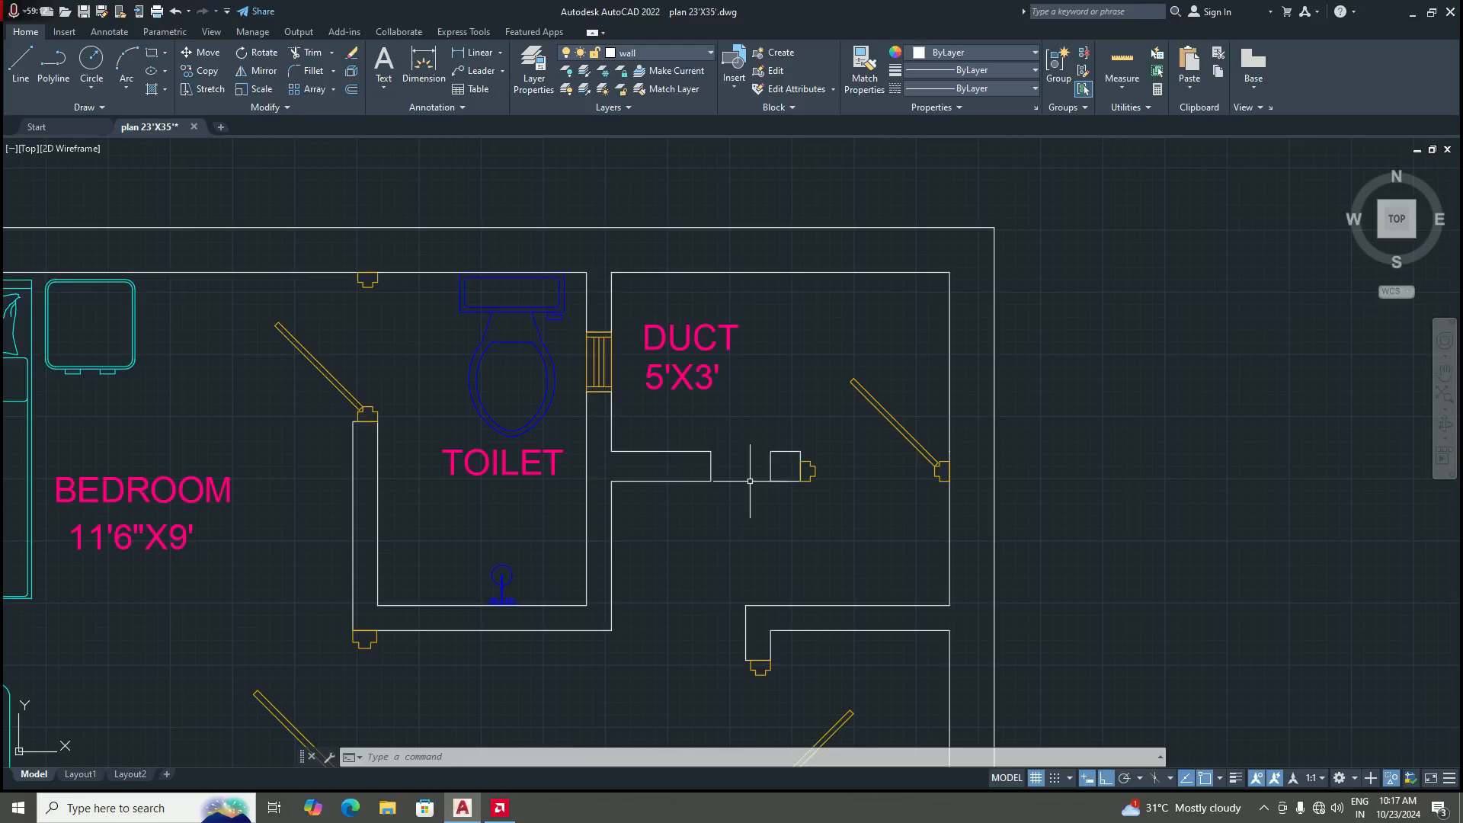
{"action": "scroll", "coordinate": [751, 478], "scroll_direction": "down", "scroll_amount": 4}
{"action": "scroll", "coordinate": [759, 446], "scroll_direction": "up", "scroll_amount": 4}
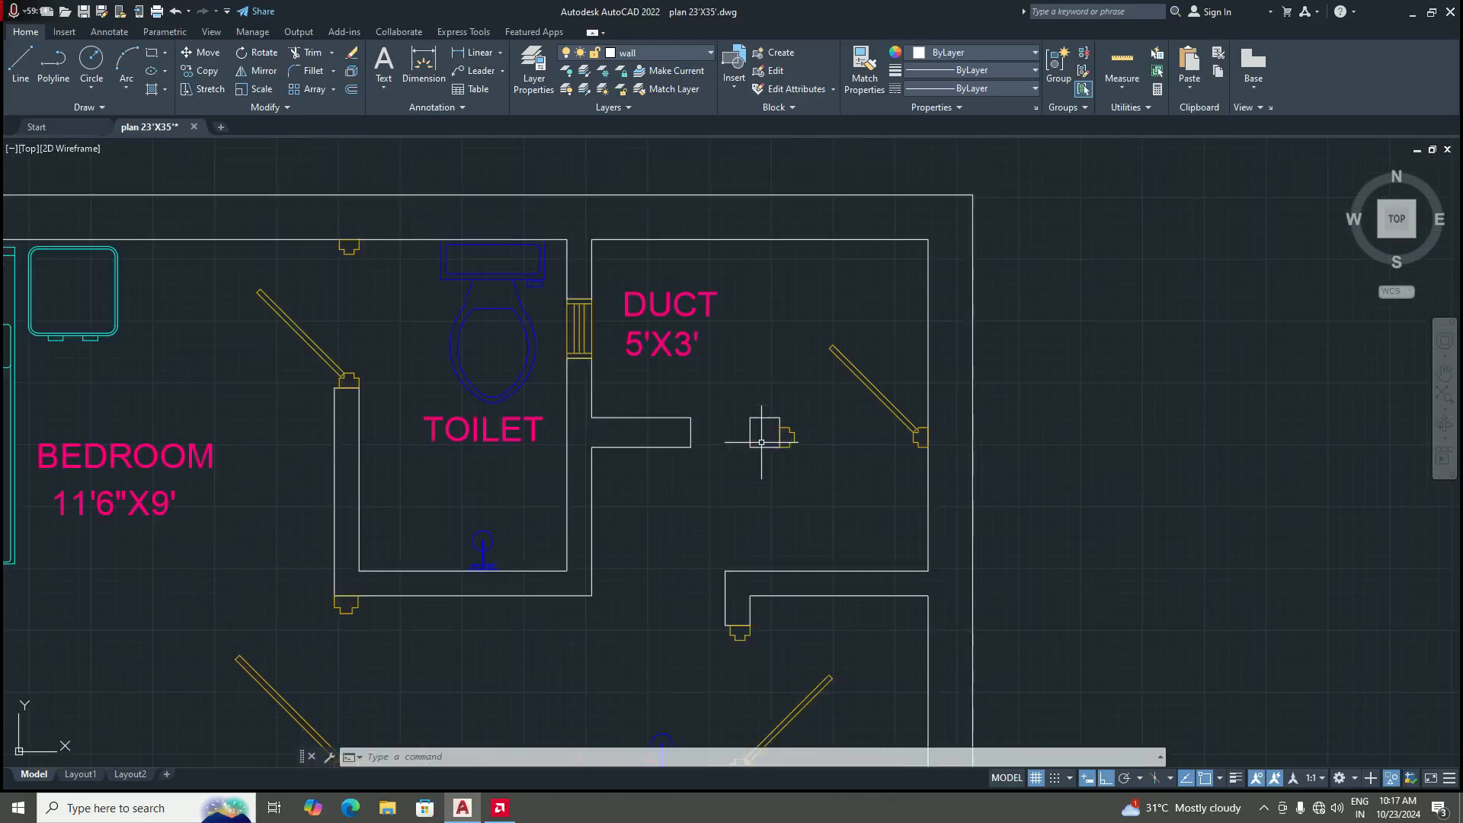
{"action": "scroll", "coordinate": [732, 434], "scroll_direction": "down", "scroll_amount": 2}
{"action": "scroll", "coordinate": [717, 435], "scroll_direction": "up", "scroll_amount": 2}
{"action": "scroll", "coordinate": [752, 430], "scroll_direction": "up", "scroll_amount": 2}
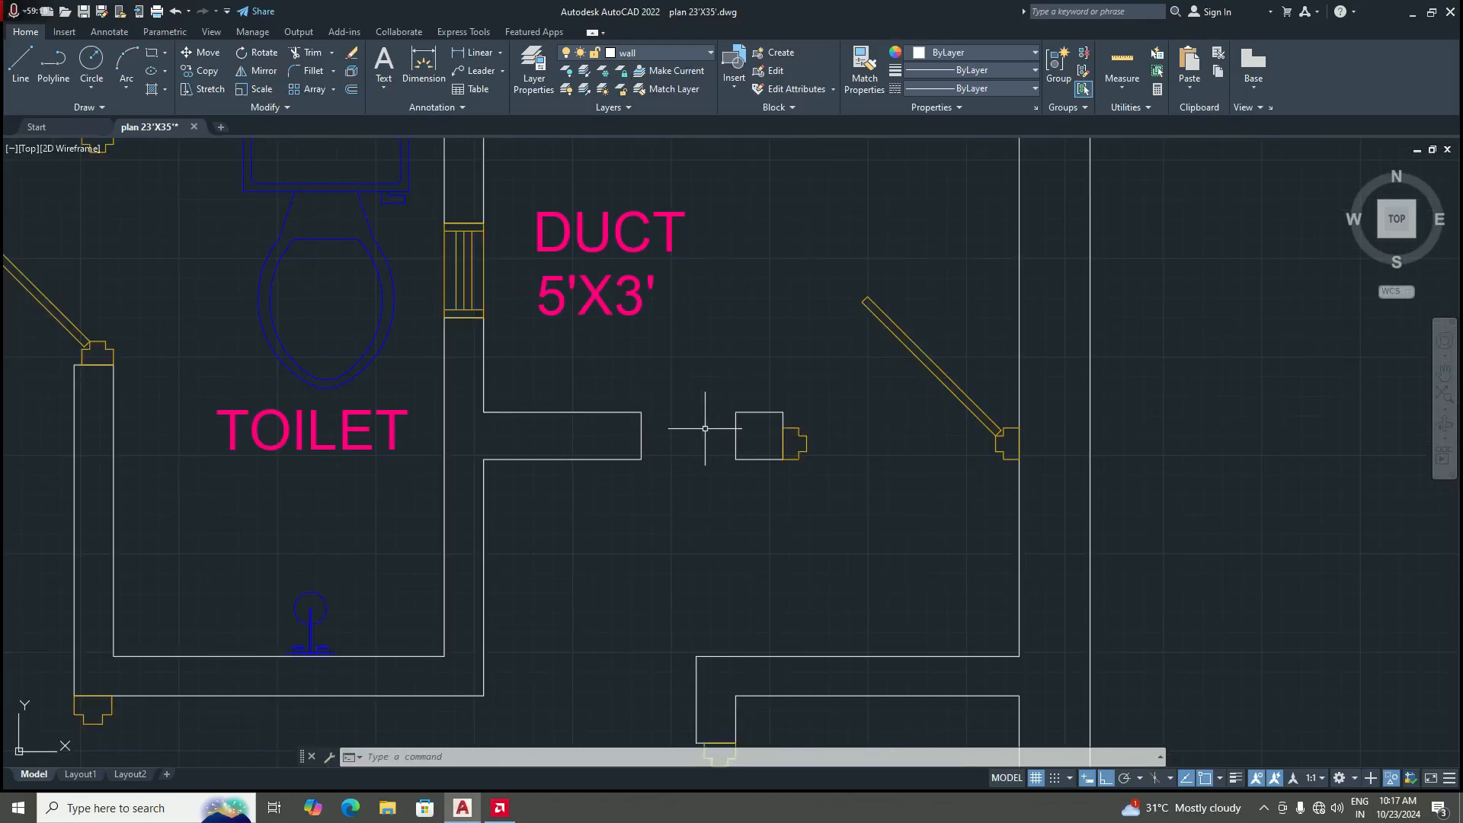
{"action": "scroll", "coordinate": [728, 428], "scroll_direction": "down", "scroll_amount": 2}
{"action": "scroll", "coordinate": [751, 429], "scroll_direction": "up", "scroll_amount": 2}
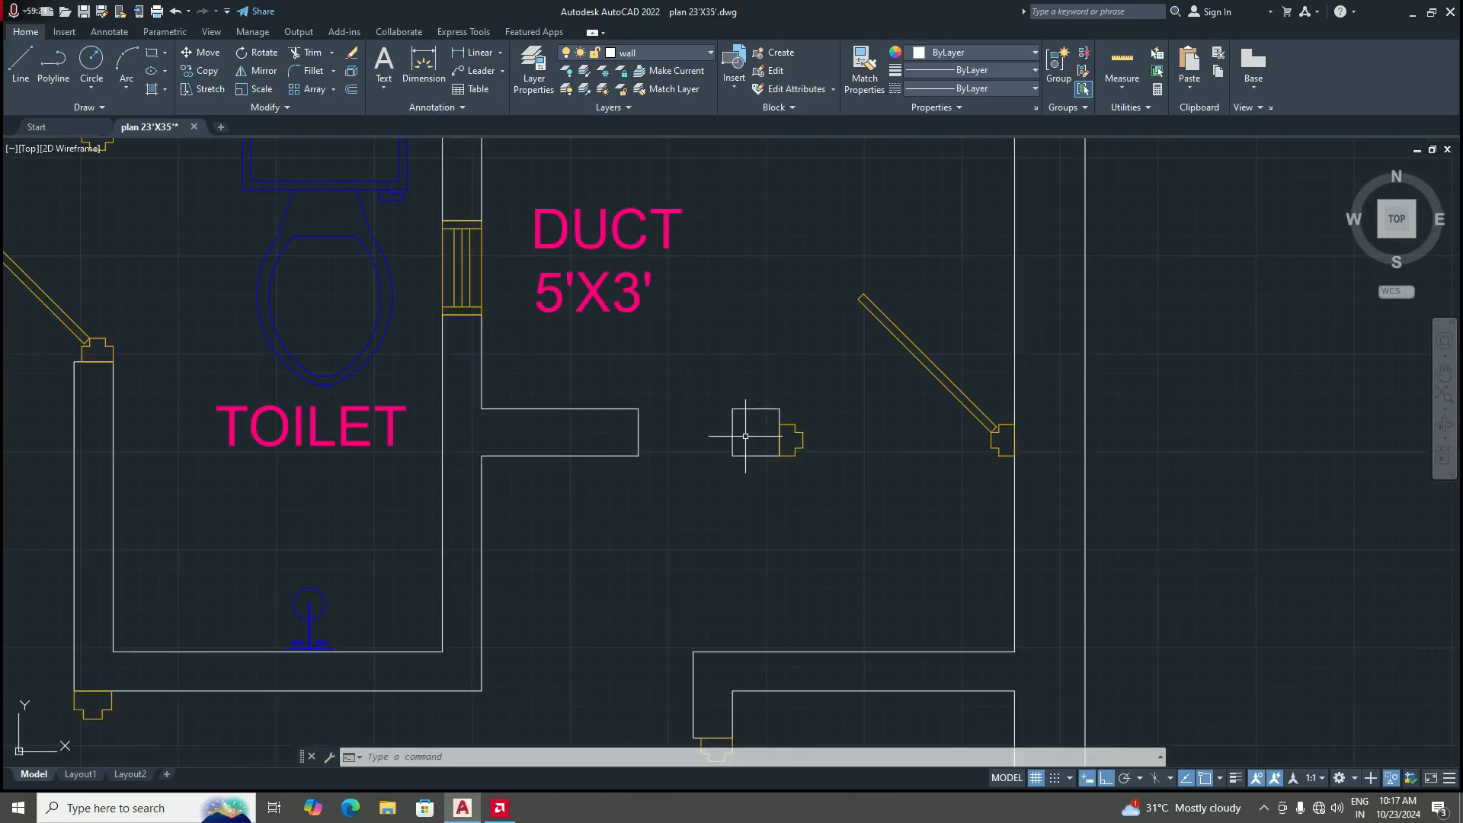
{"action": "scroll", "coordinate": [741, 437], "scroll_direction": "down", "scroll_amount": 2}
{"action": "scroll", "coordinate": [720, 433], "scroll_direction": "up", "scroll_amount": 2}
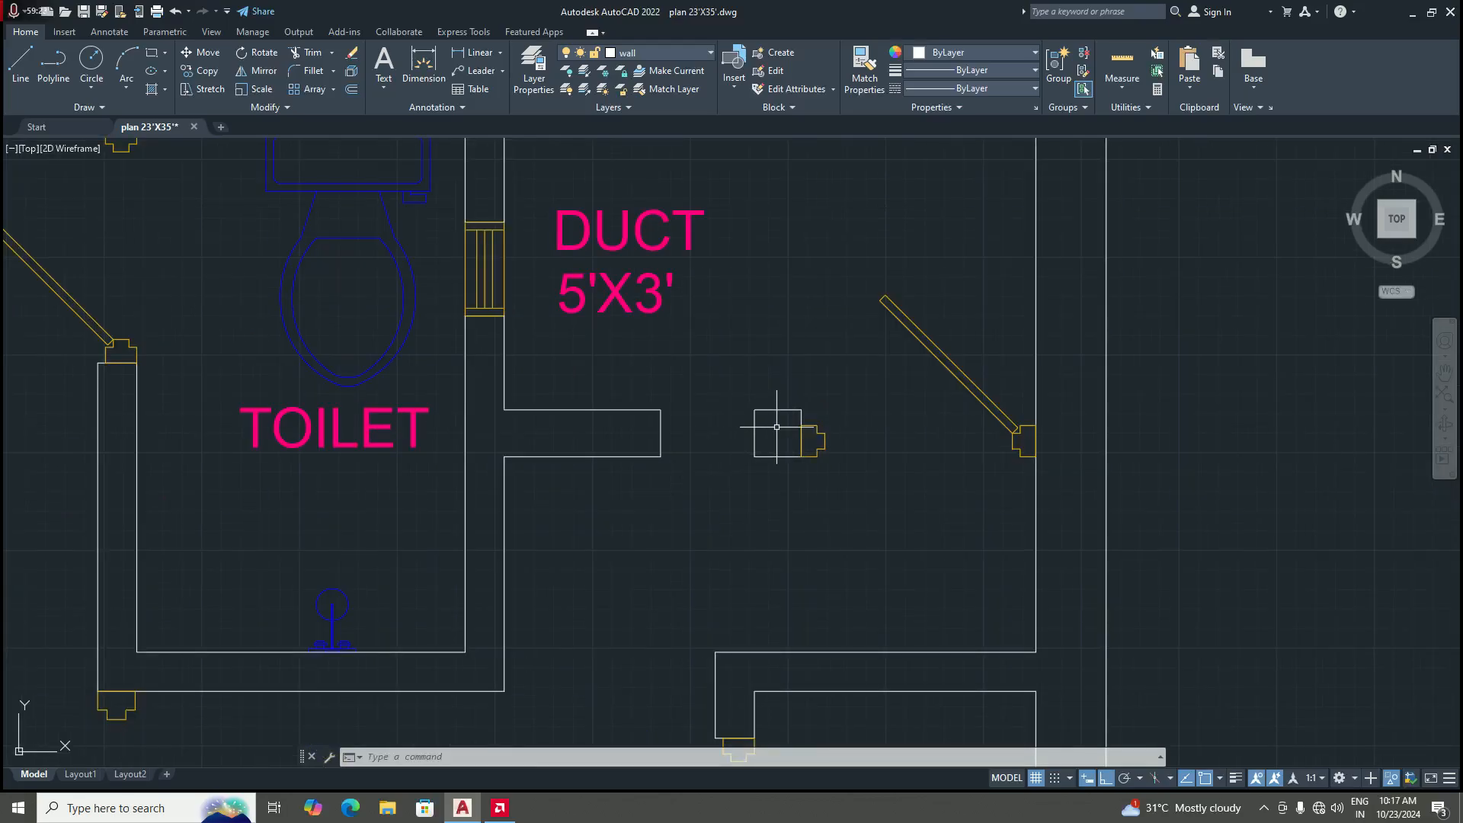
{"action": "scroll", "coordinate": [771, 436], "scroll_direction": "up", "scroll_amount": 2}
{"action": "scroll", "coordinate": [756, 437], "scroll_direction": "down", "scroll_amount": 4}
{"action": "scroll", "coordinate": [721, 438], "scroll_direction": "up", "scroll_amount": 2}
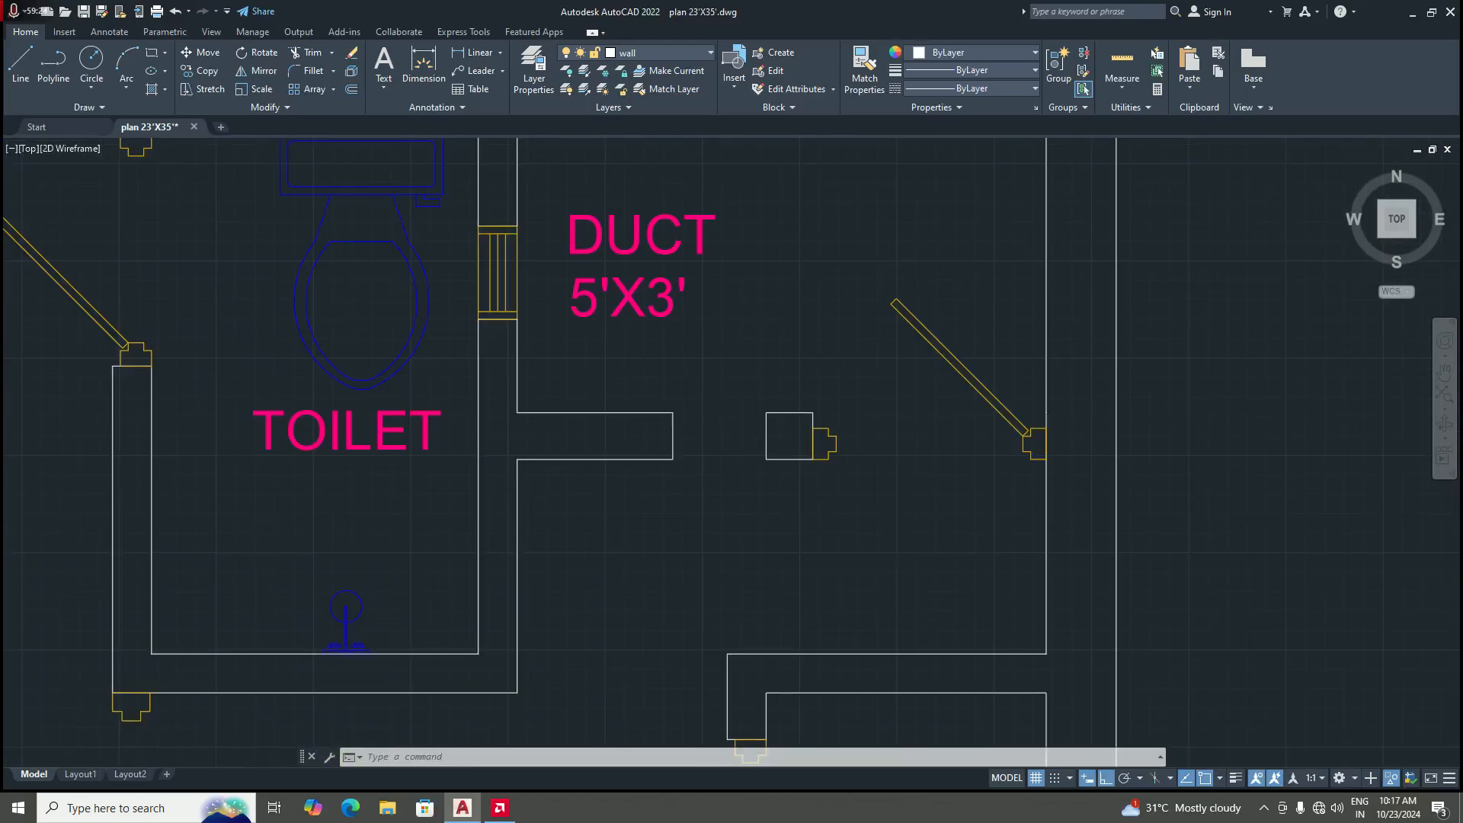
{"action": "scroll", "coordinate": [719, 441], "scroll_direction": "down", "scroll_amount": 1}
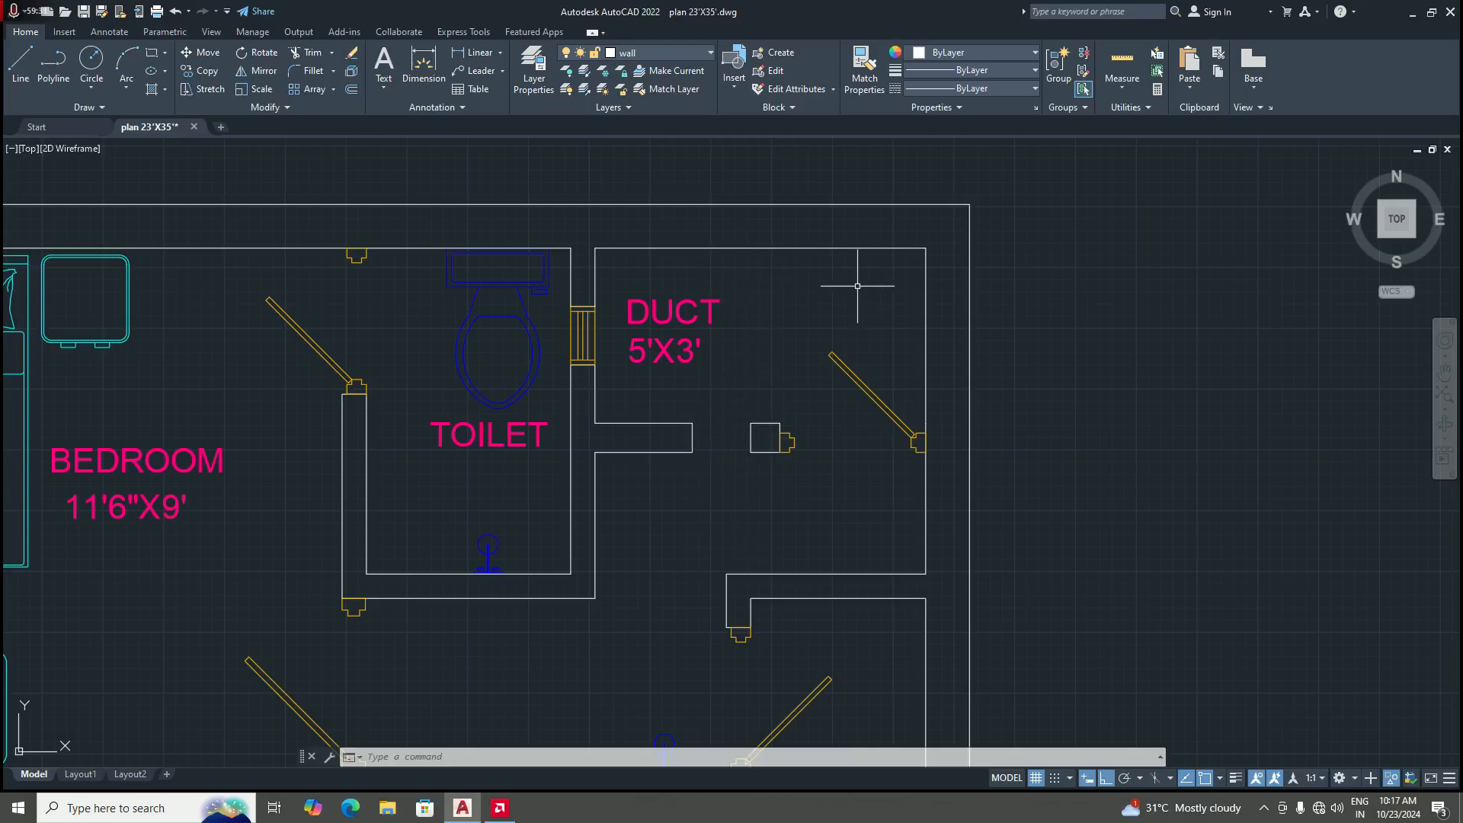
{"action": "scroll", "coordinate": [756, 427], "scroll_direction": "down", "scroll_amount": 2}
{"action": "scroll", "coordinate": [773, 467], "scroll_direction": "up", "scroll_amount": 1}
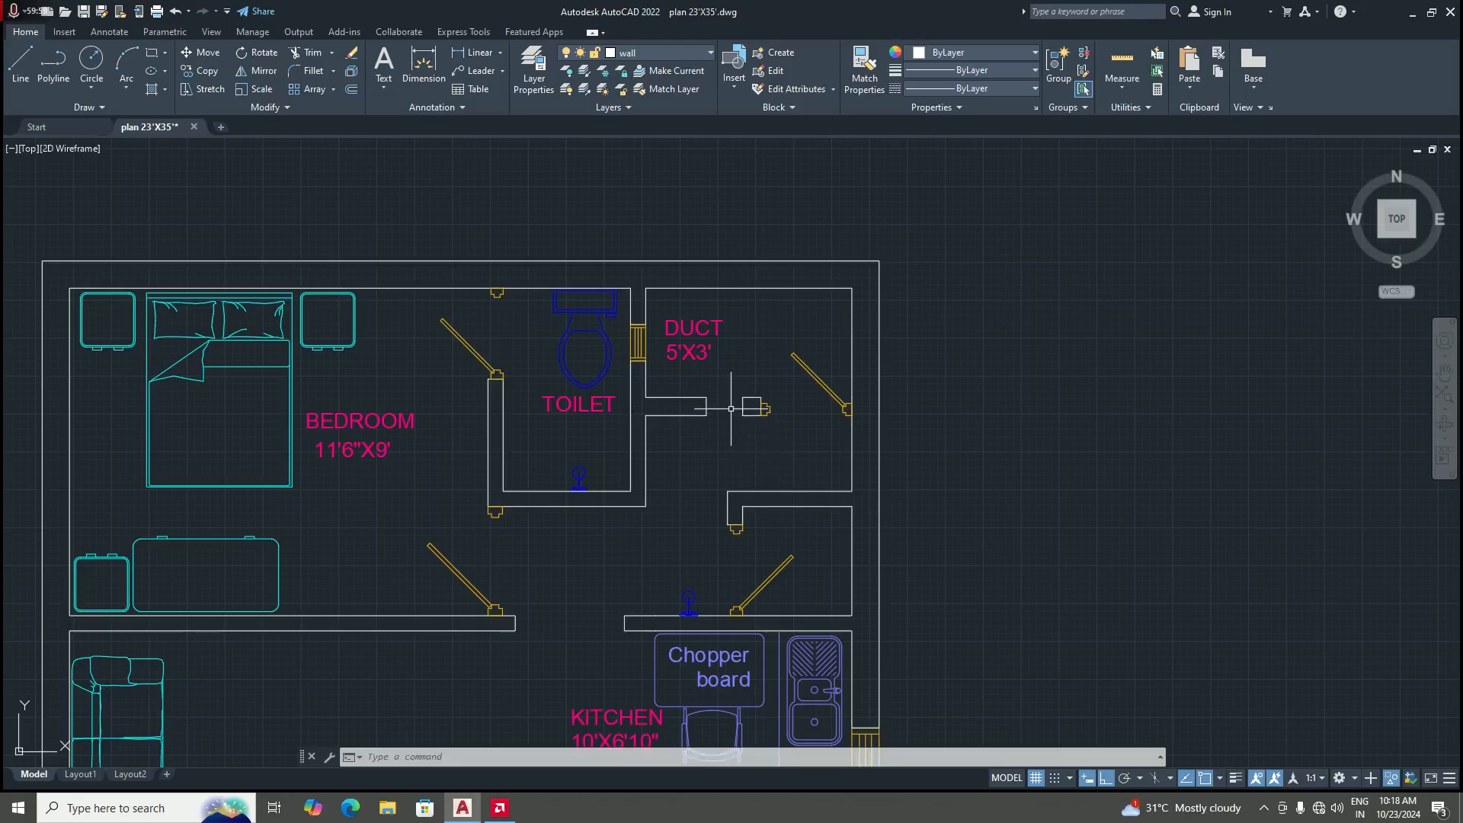
{"action": "scroll", "coordinate": [732, 407], "scroll_direction": "up", "scroll_amount": 2}
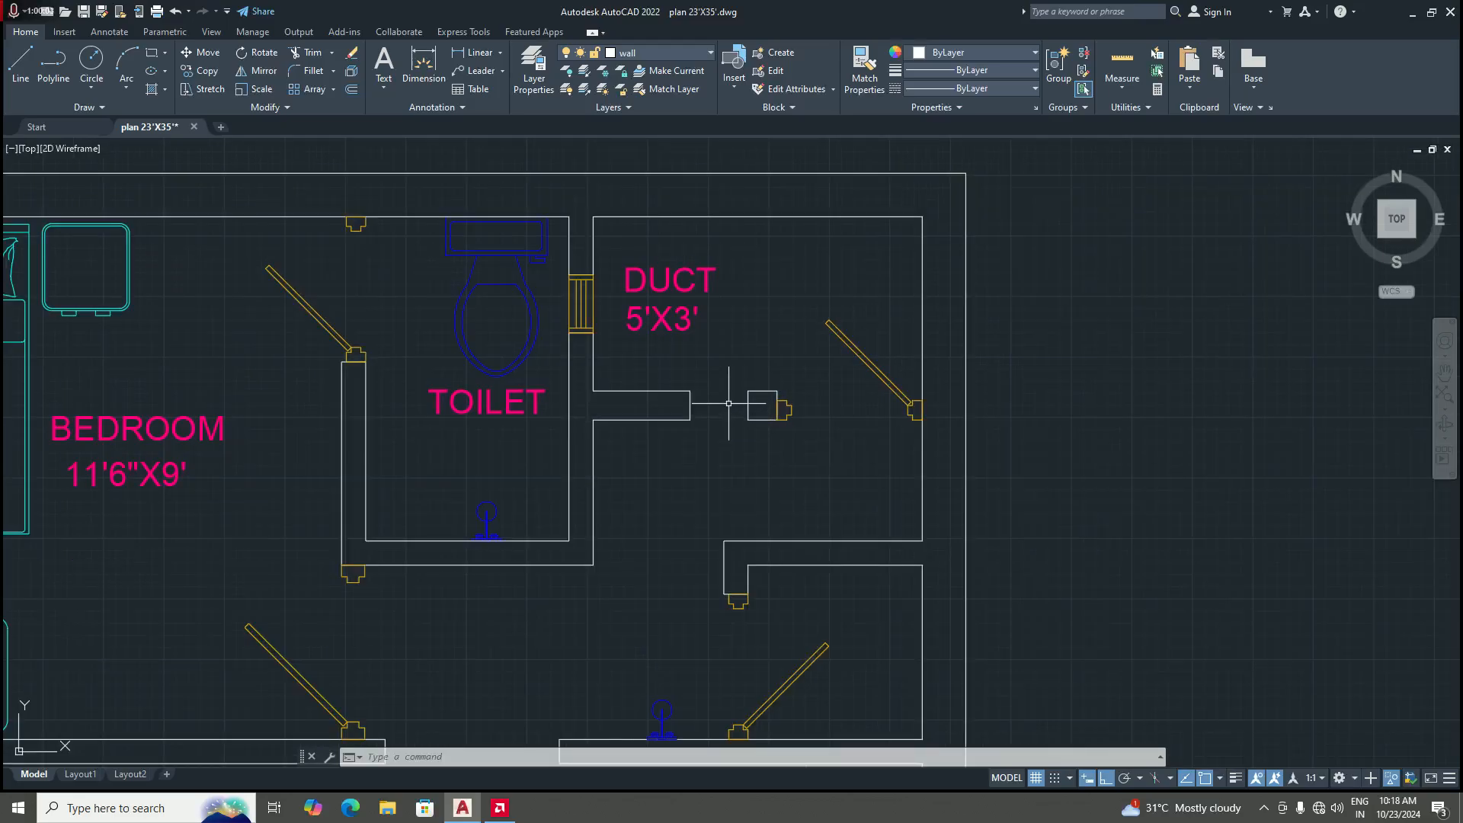
{"action": "scroll", "coordinate": [737, 398], "scroll_direction": "down", "scroll_amount": 2}
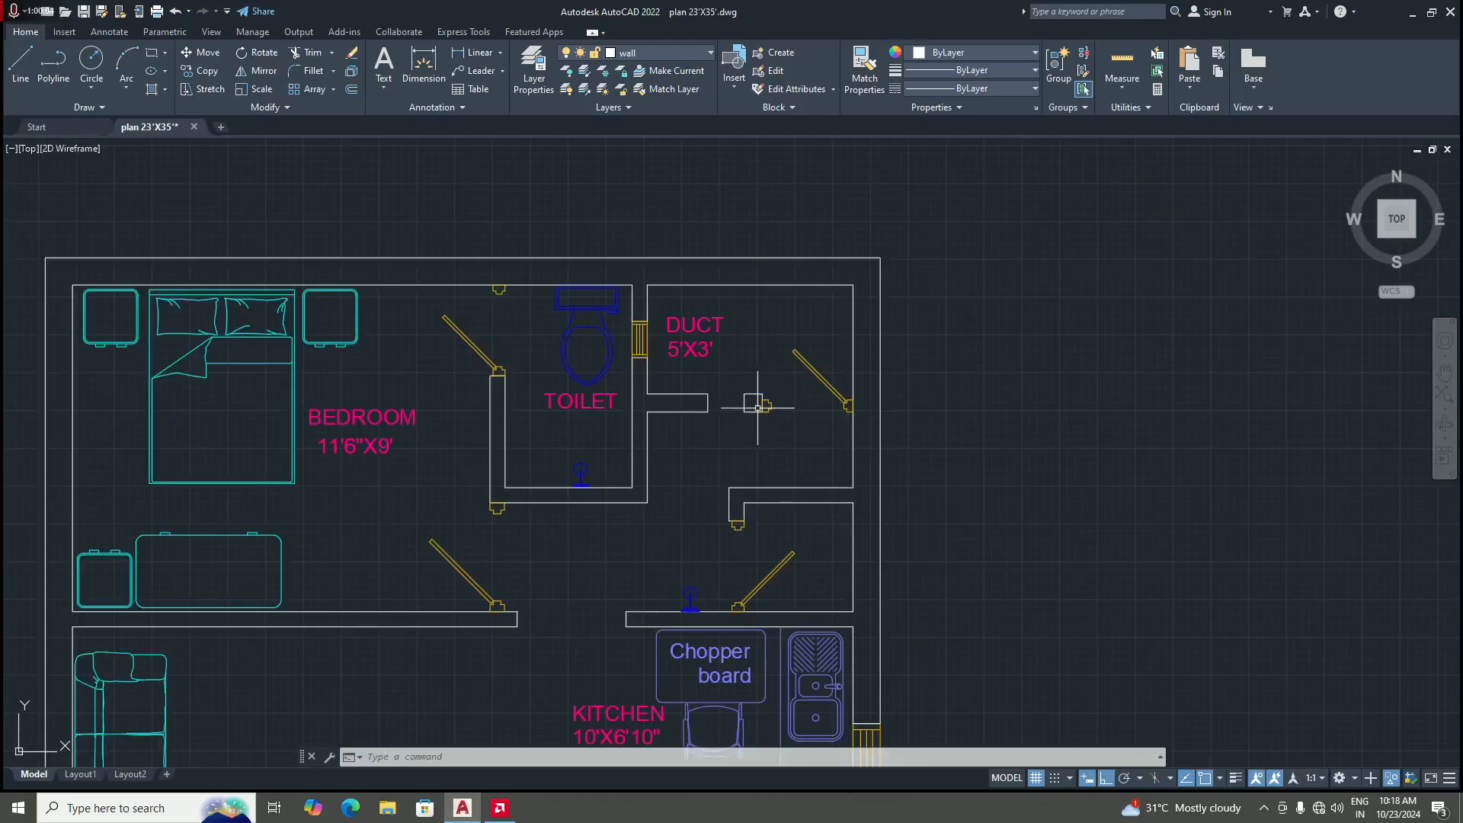
{"action": "scroll", "coordinate": [758, 404], "scroll_direction": "up", "scroll_amount": 2}
{"action": "scroll", "coordinate": [732, 408], "scroll_direction": "down", "scroll_amount": 2}
{"action": "scroll", "coordinate": [745, 402], "scroll_direction": "up", "scroll_amount": 2}
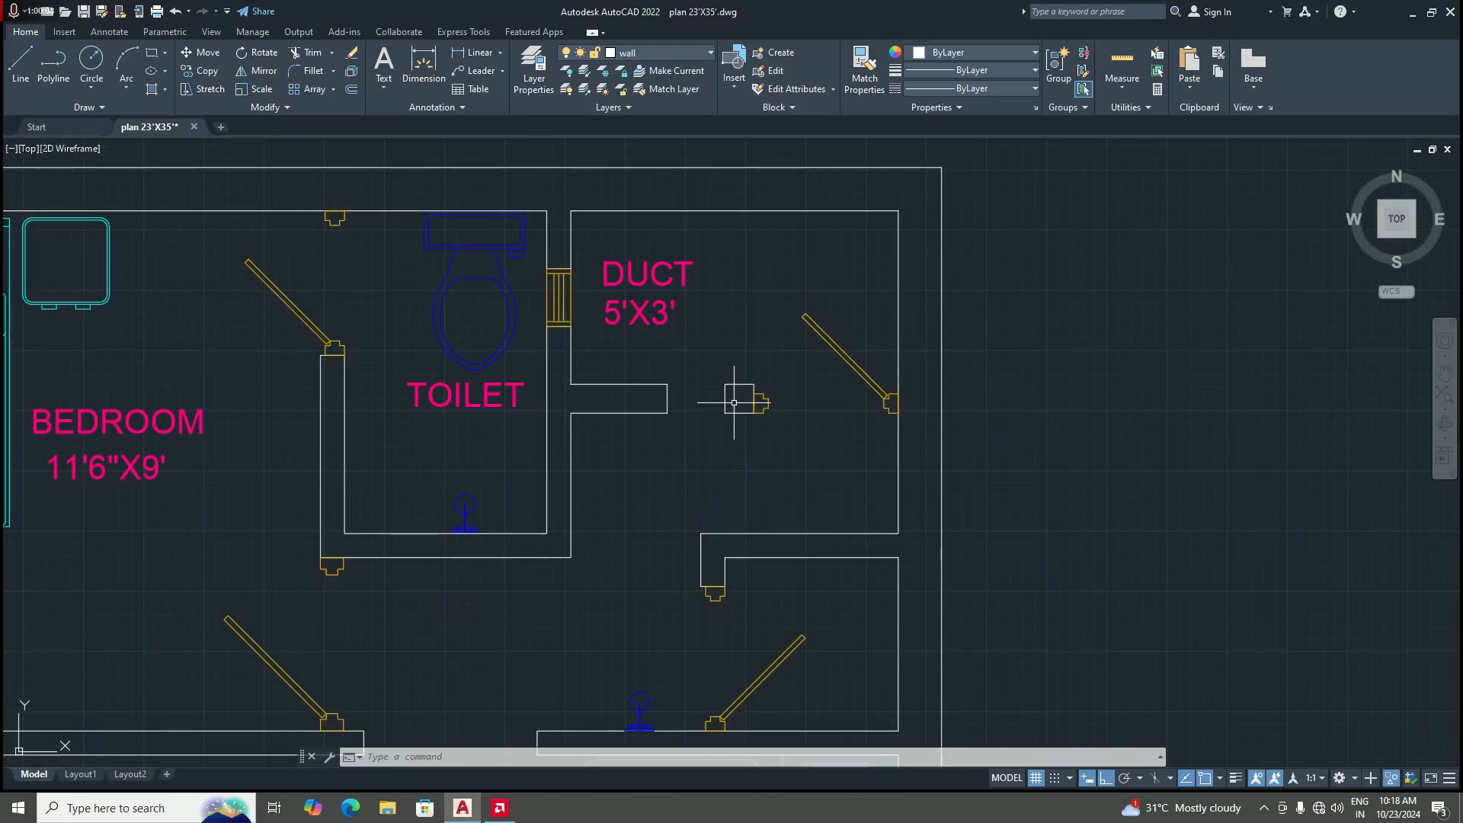
Step: Erase the two short end lines on either side of the hidden window's opening in the duct's lower wall
{"action": "left_click", "coordinate": [857, 405]}
{"action": "left_click", "coordinate": [655, 392]}
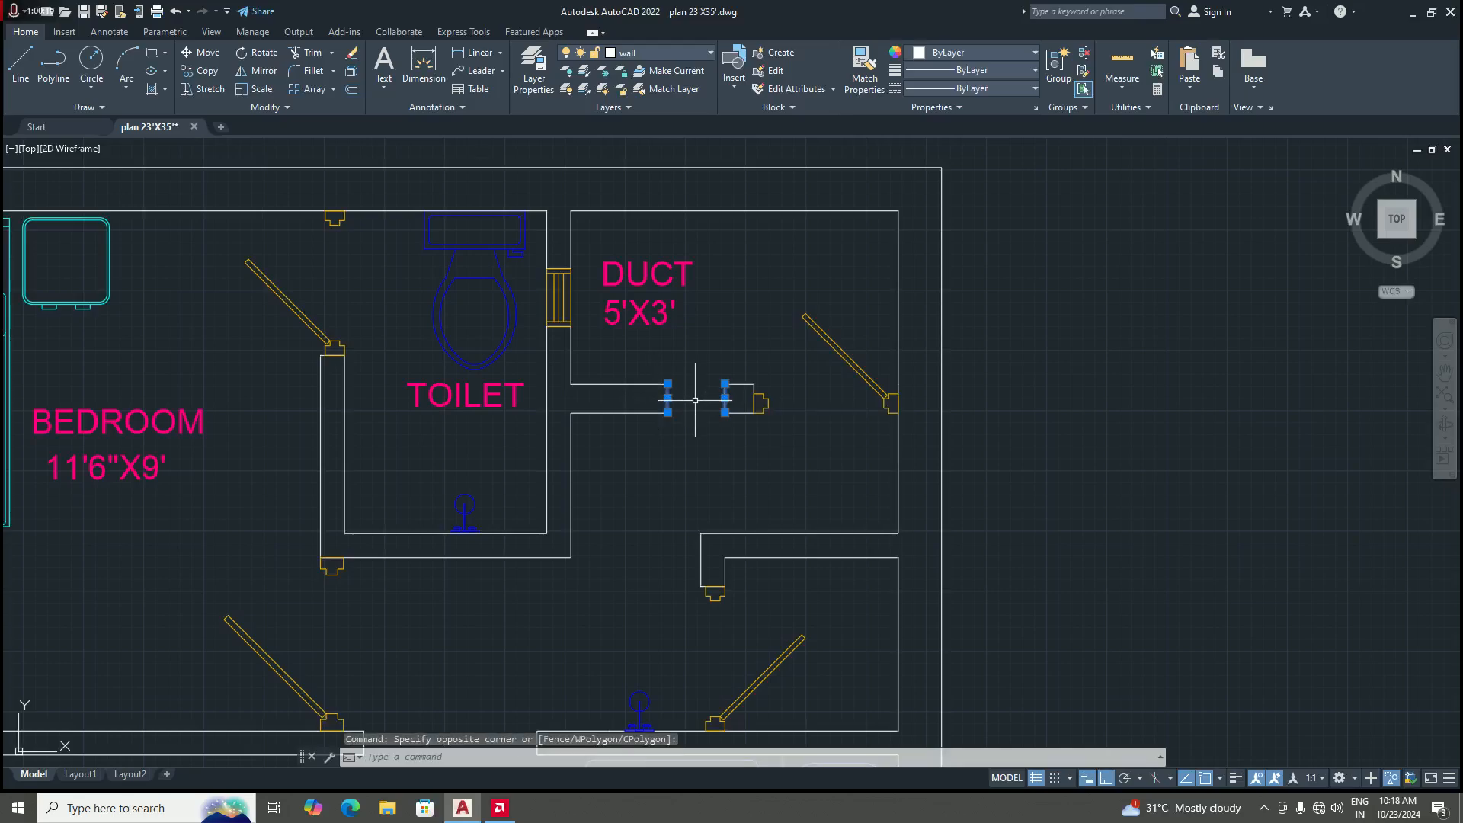
{"action": "key", "text": "Delete"}
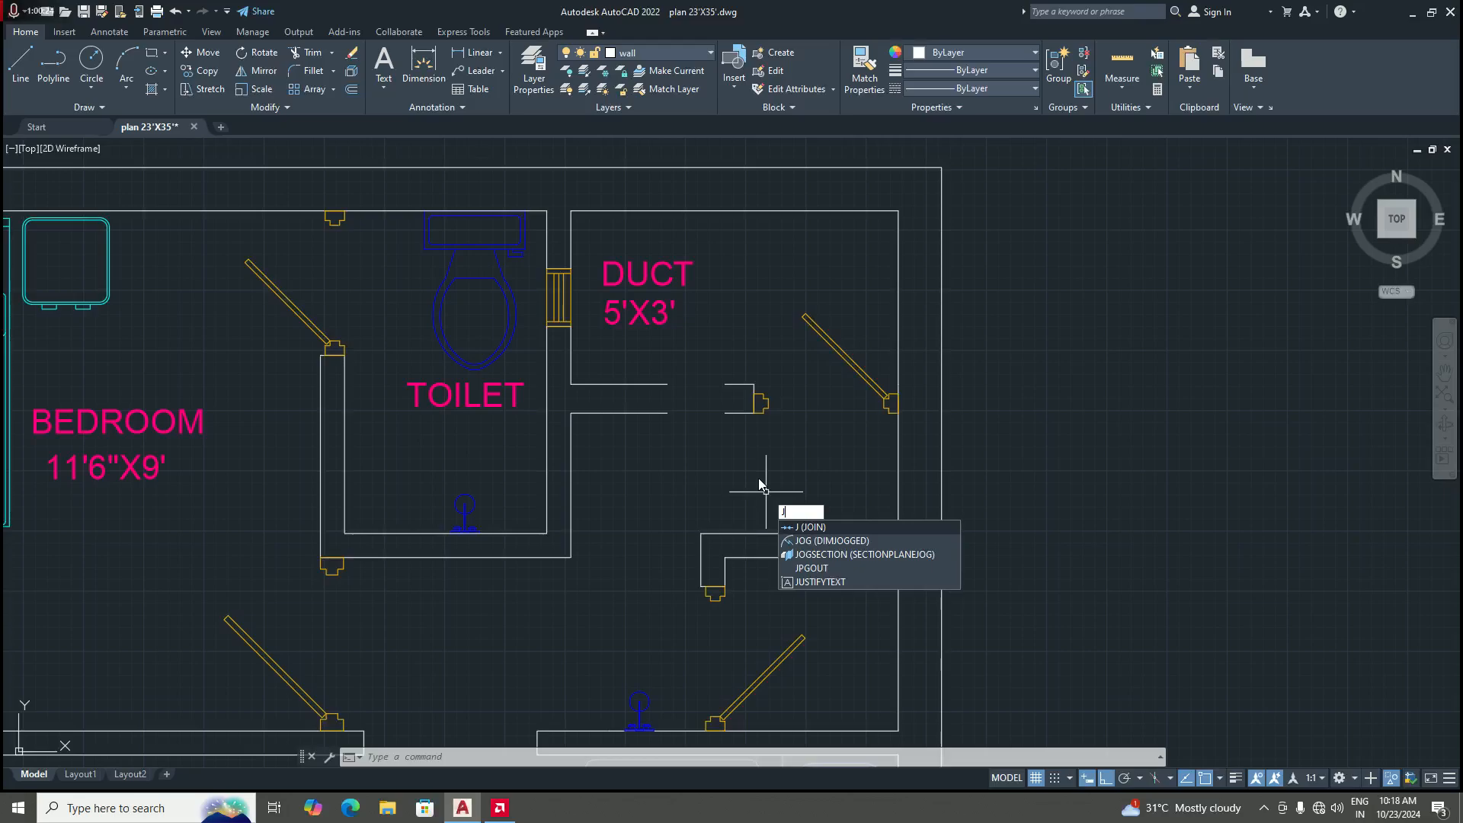
{"action": "key", "text": "Escape"}
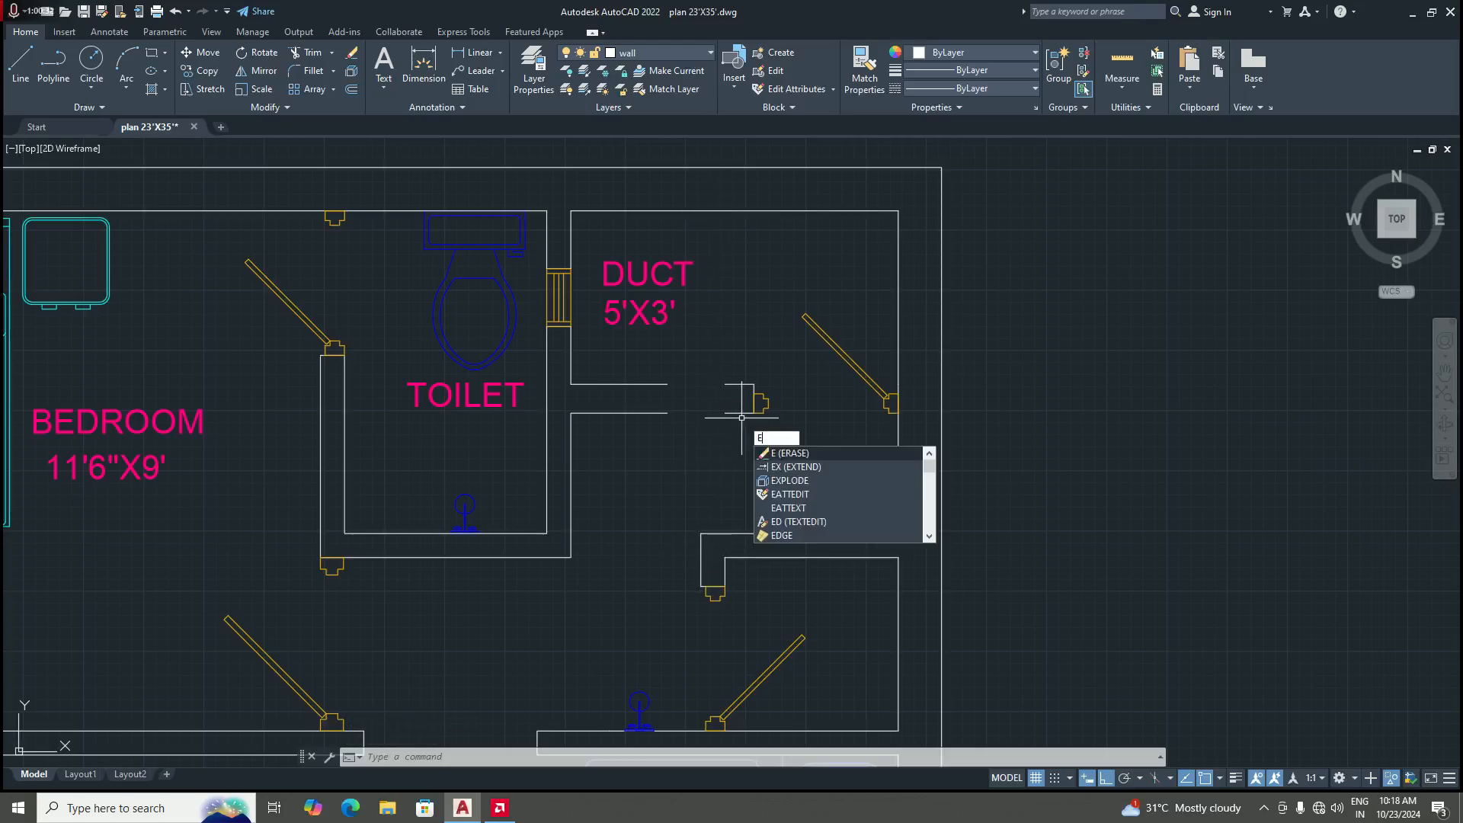
{"action": "type", "text": "x"}
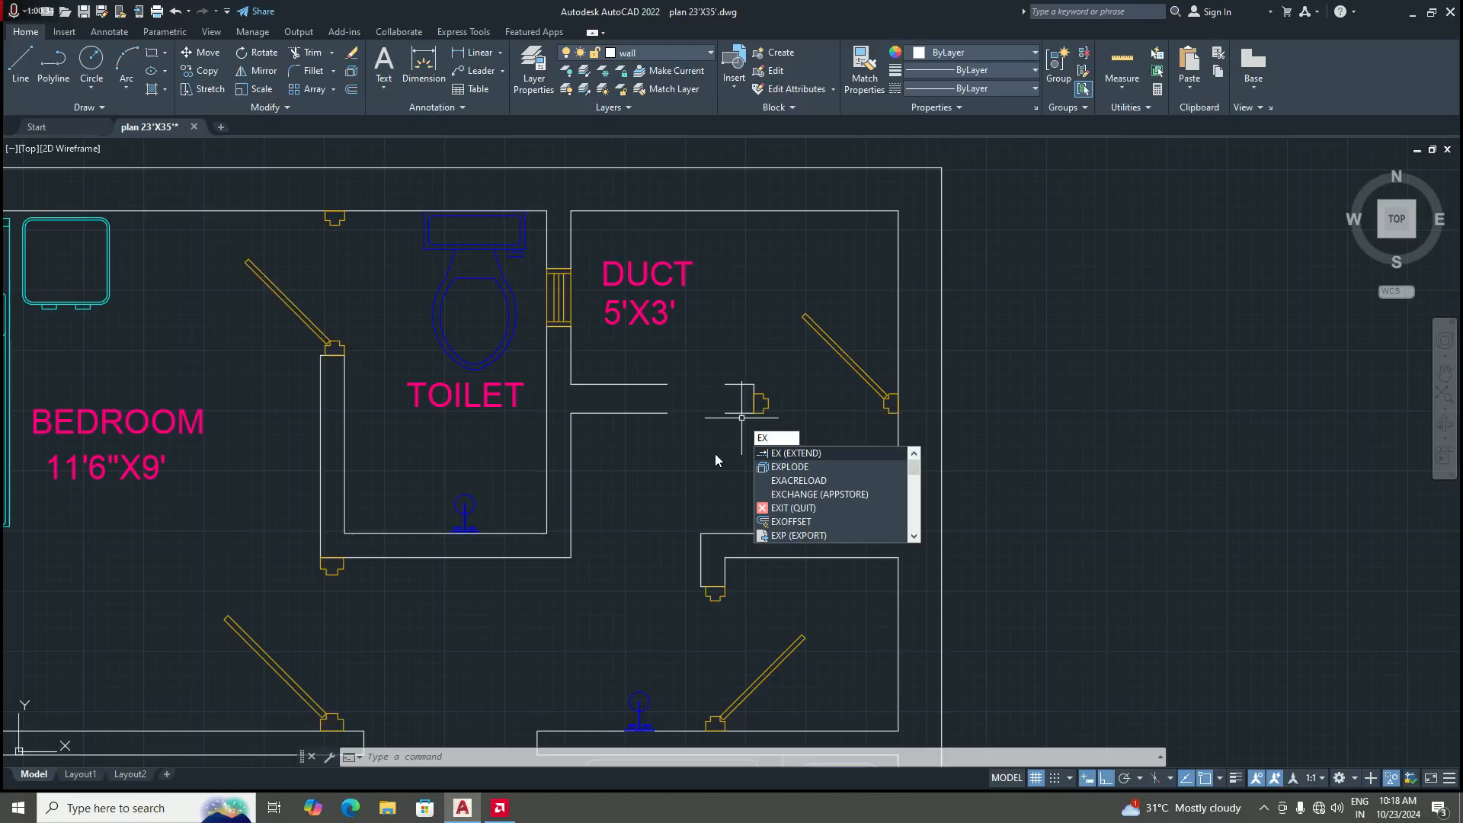
{"action": "key", "text": "Return"}
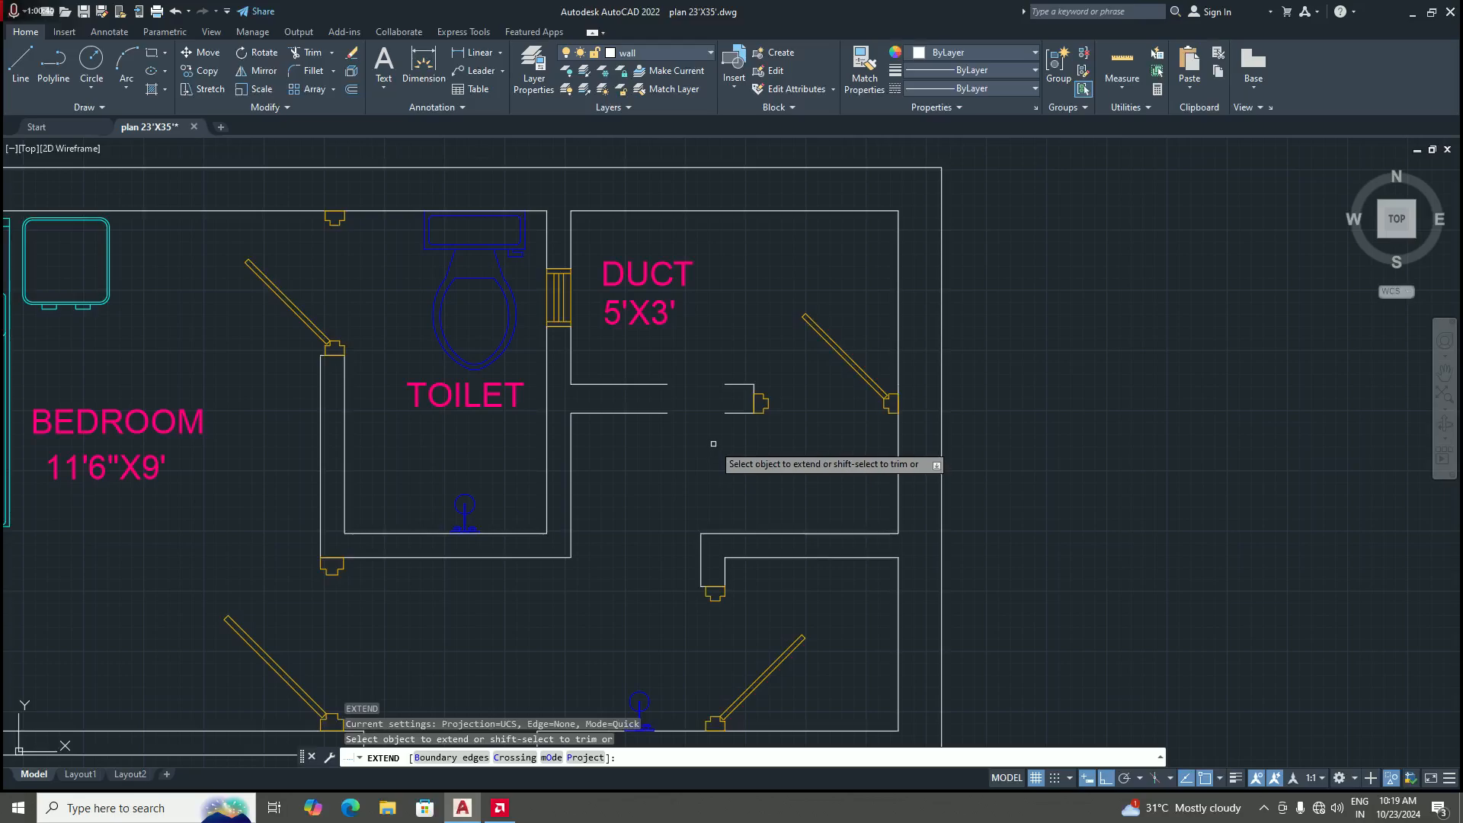
{"action": "key", "text": "Escape"}
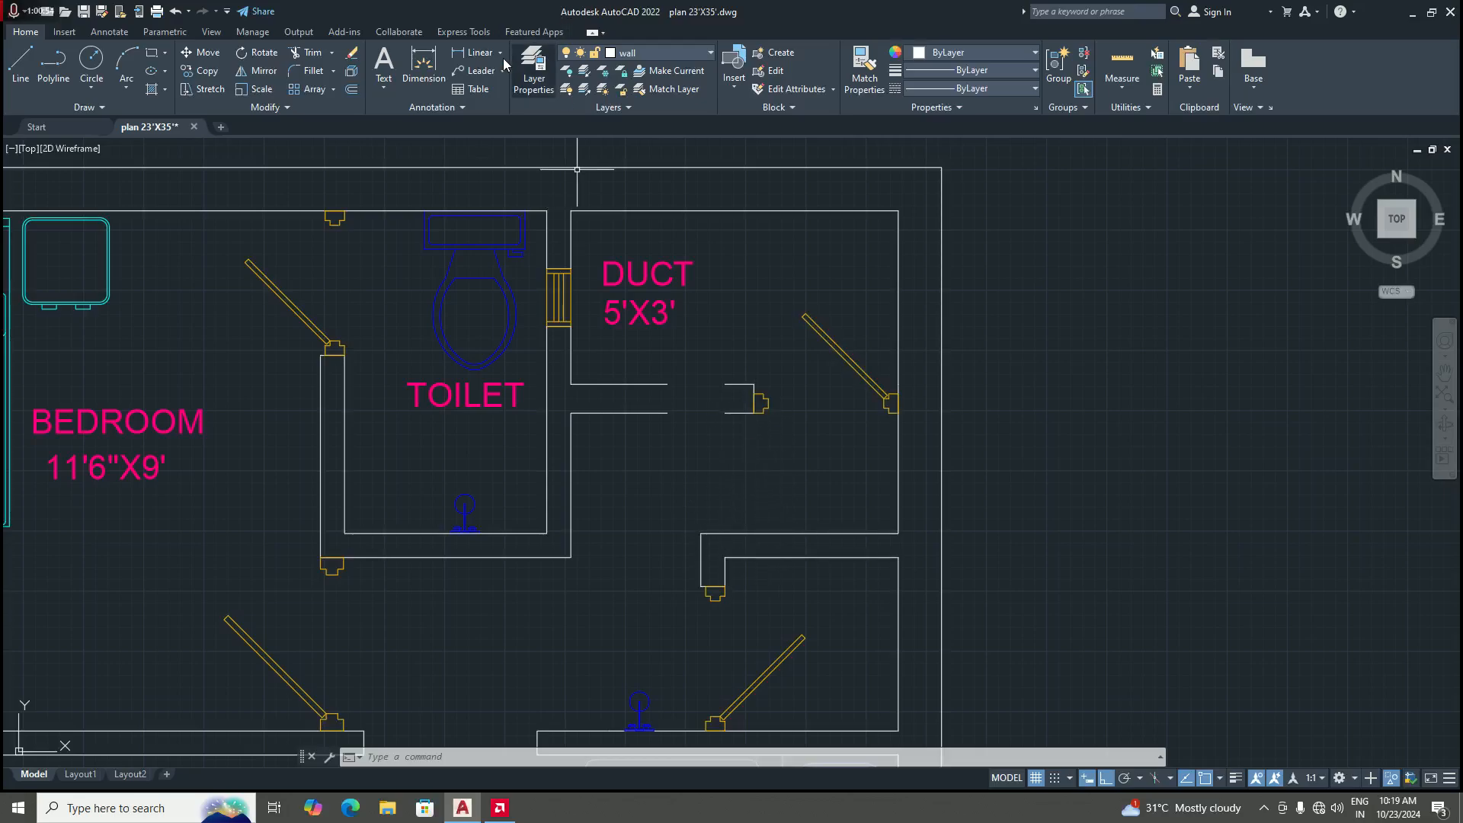
Step: Measure the lower partition's underside from the stub's inner corner to the exterior wall with a linear dimension, and erase that dimension
{"action": "left_click", "coordinate": [478, 58]}
{"action": "left_click", "coordinate": [725, 557]}
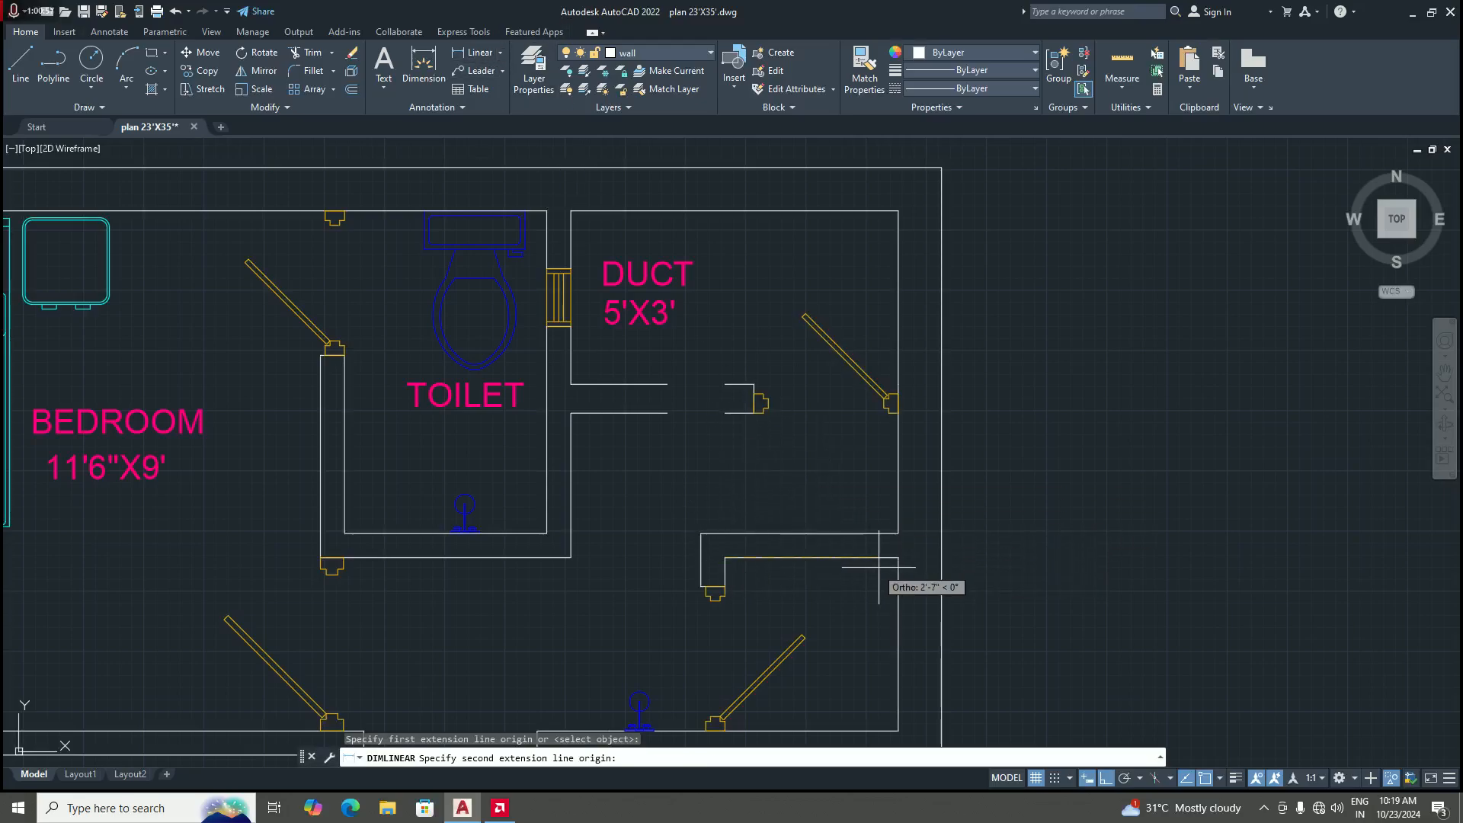
{"action": "left_click", "coordinate": [898, 557]}
{"action": "left_click", "coordinate": [860, 595]}
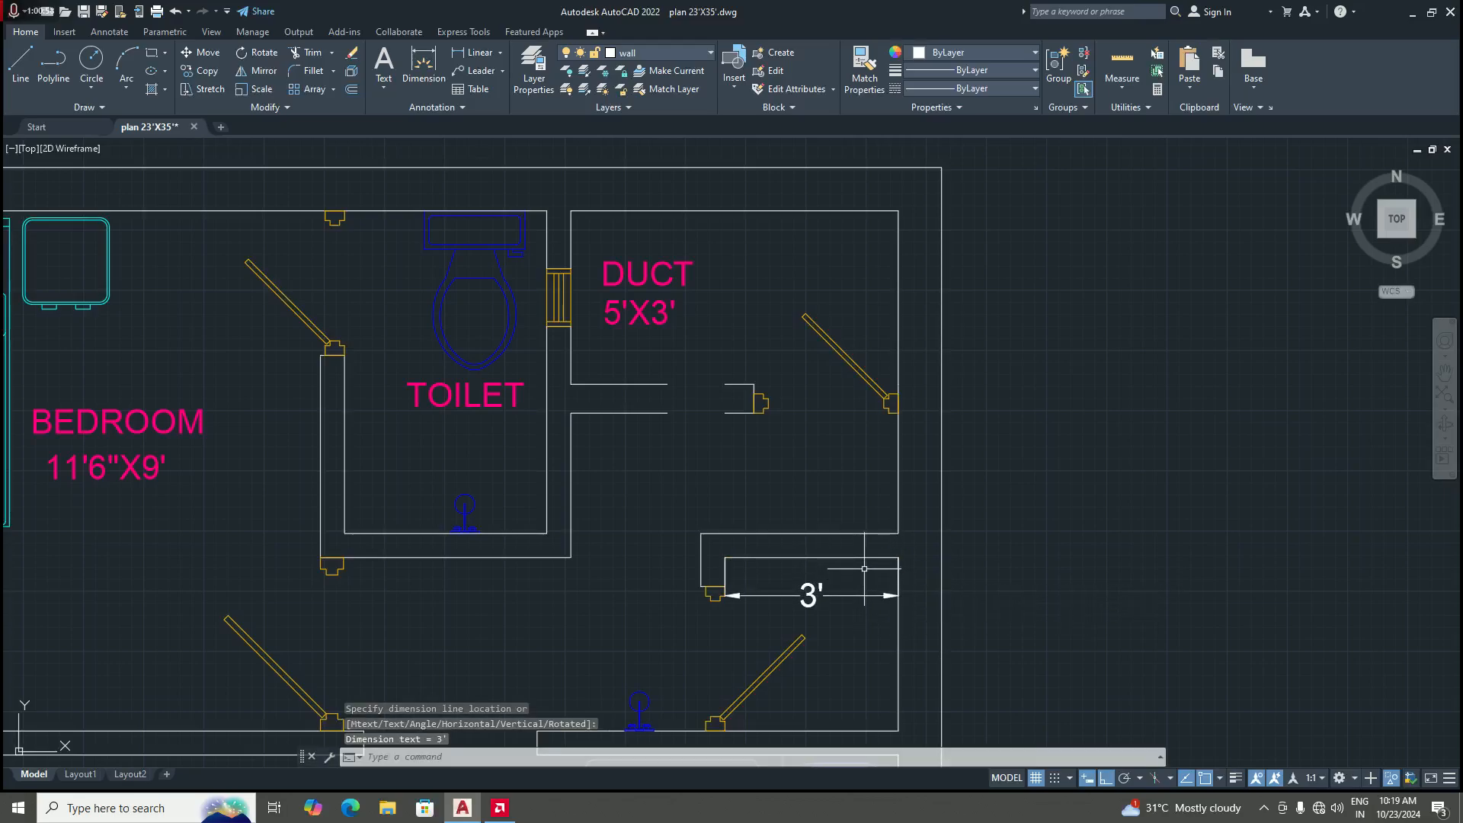
{"action": "left_click", "coordinate": [830, 583]}
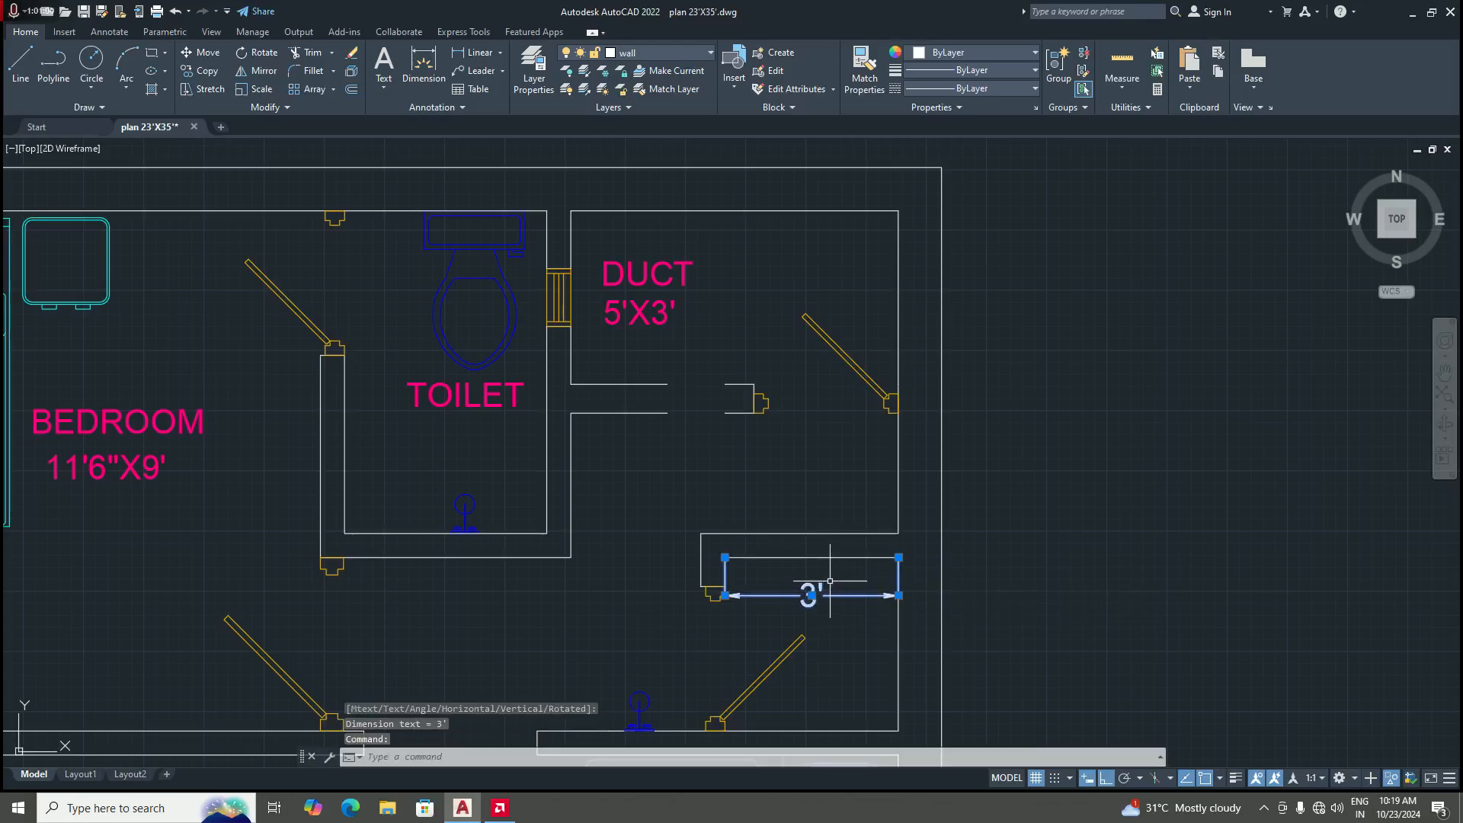
{"action": "key", "text": "Delete"}
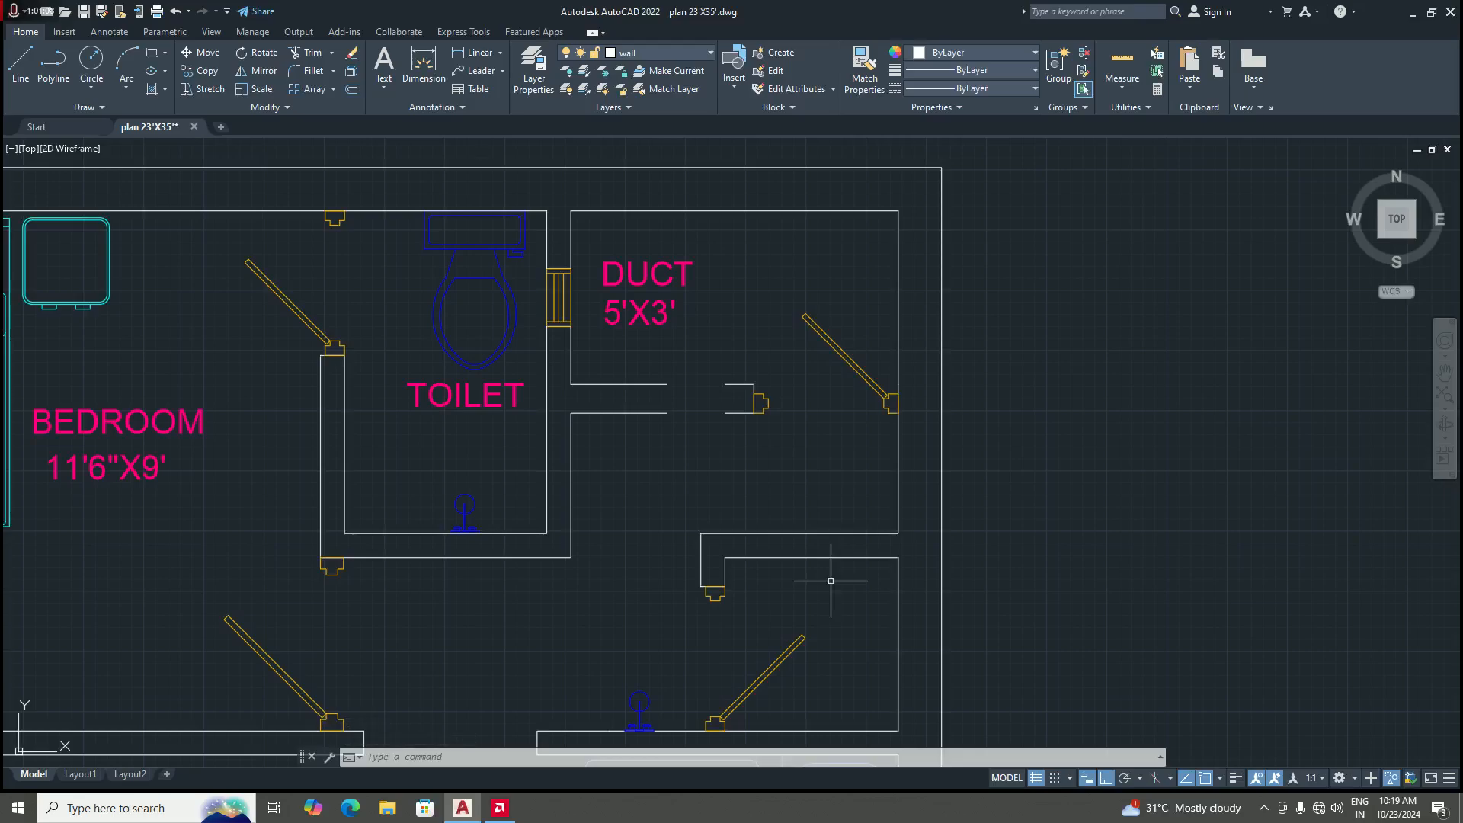
Step: Extend the partition stub's inner vertical line, on the exterior-wall side, past the short wall piece up to the plan's upper wall
{"action": "scroll", "coordinate": [758, 495], "scroll_direction": "down", "scroll_amount": 3}
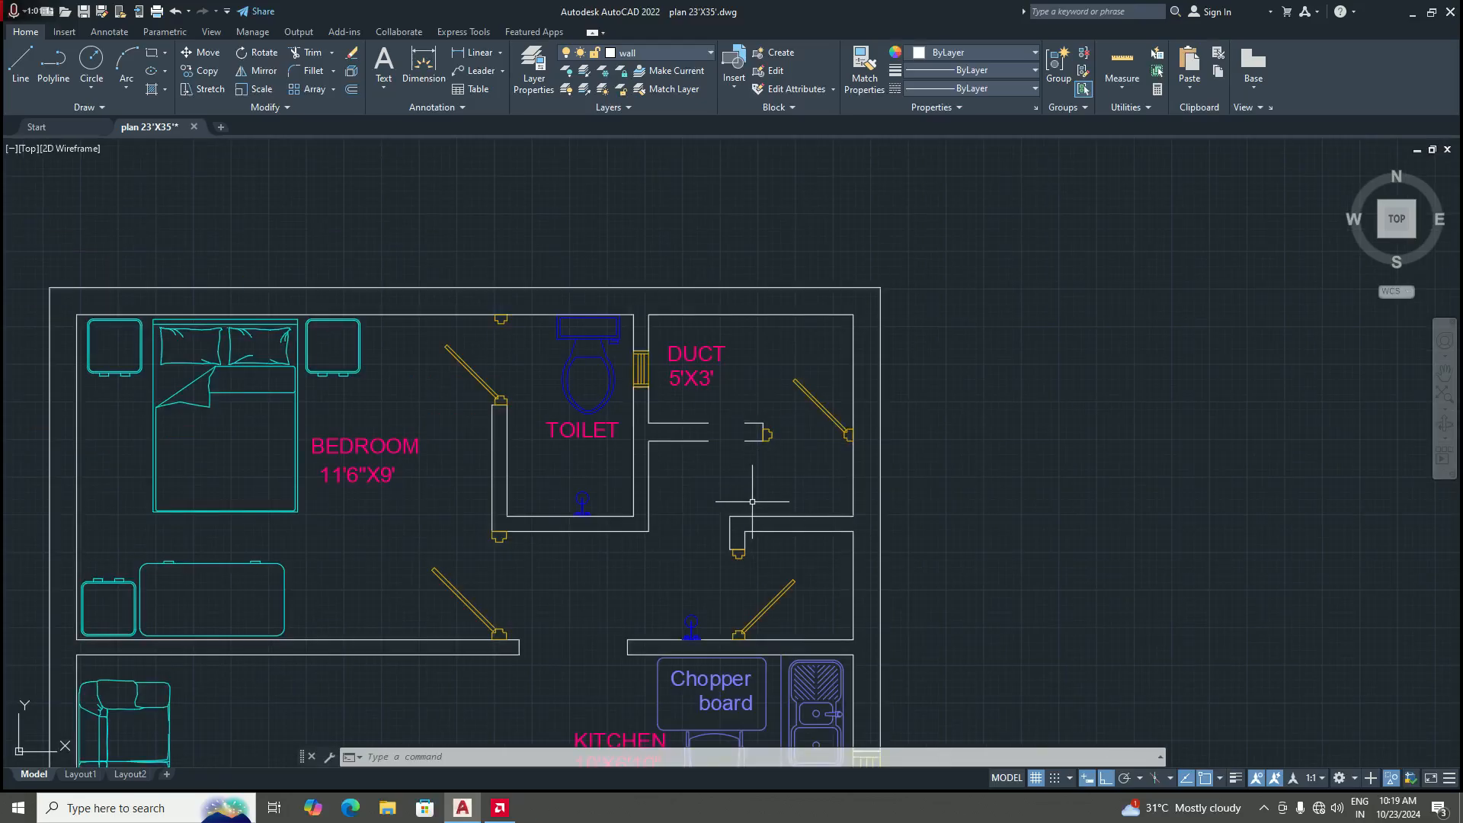
{"action": "scroll", "coordinate": [765, 545], "scroll_direction": "up", "scroll_amount": 3}
{"action": "type", "text": "EX"}
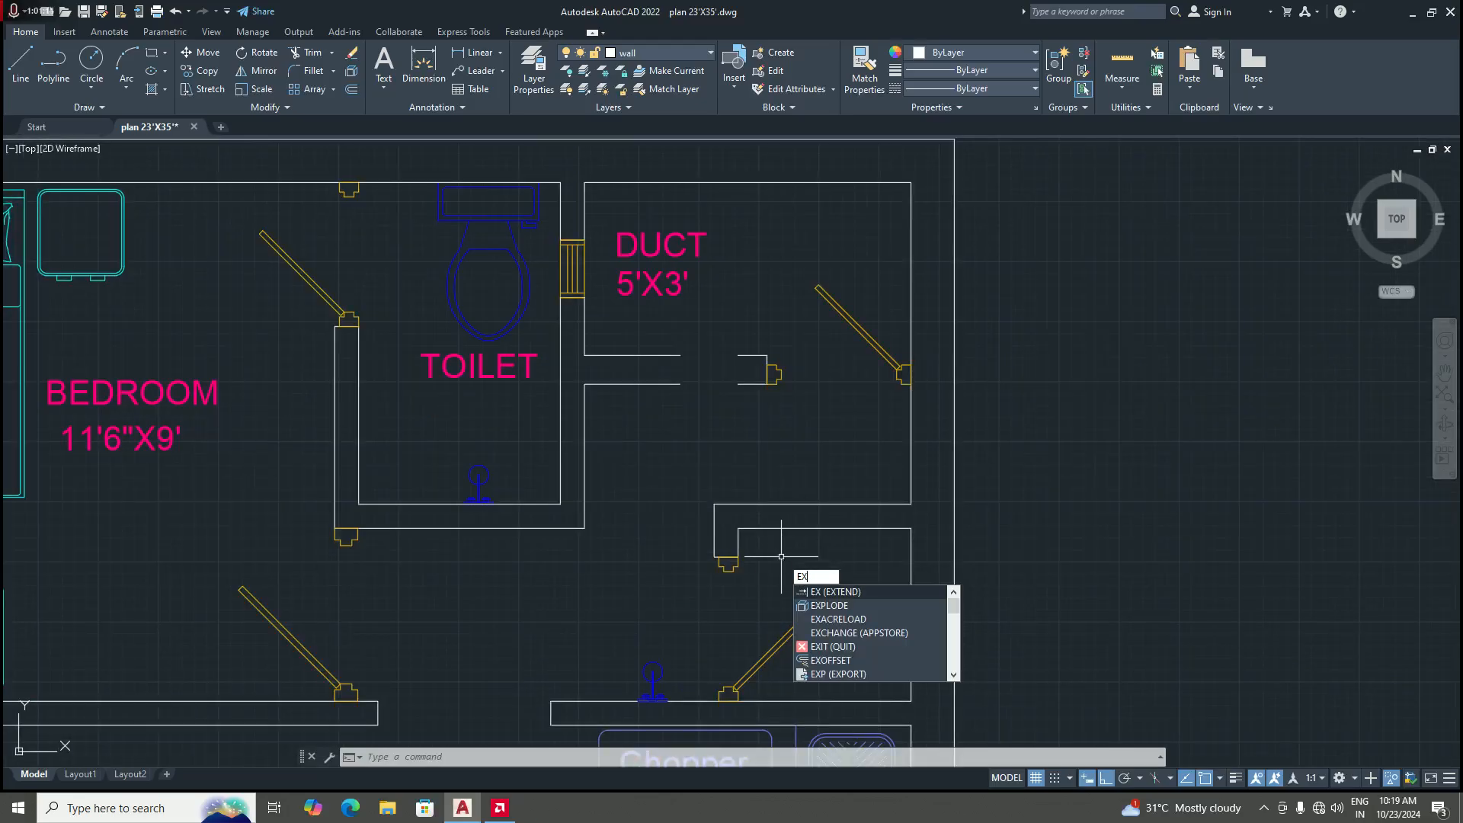
{"action": "key", "text": "Return"}
{"action": "scroll", "coordinate": [760, 557], "scroll_direction": "up", "scroll_amount": 2}
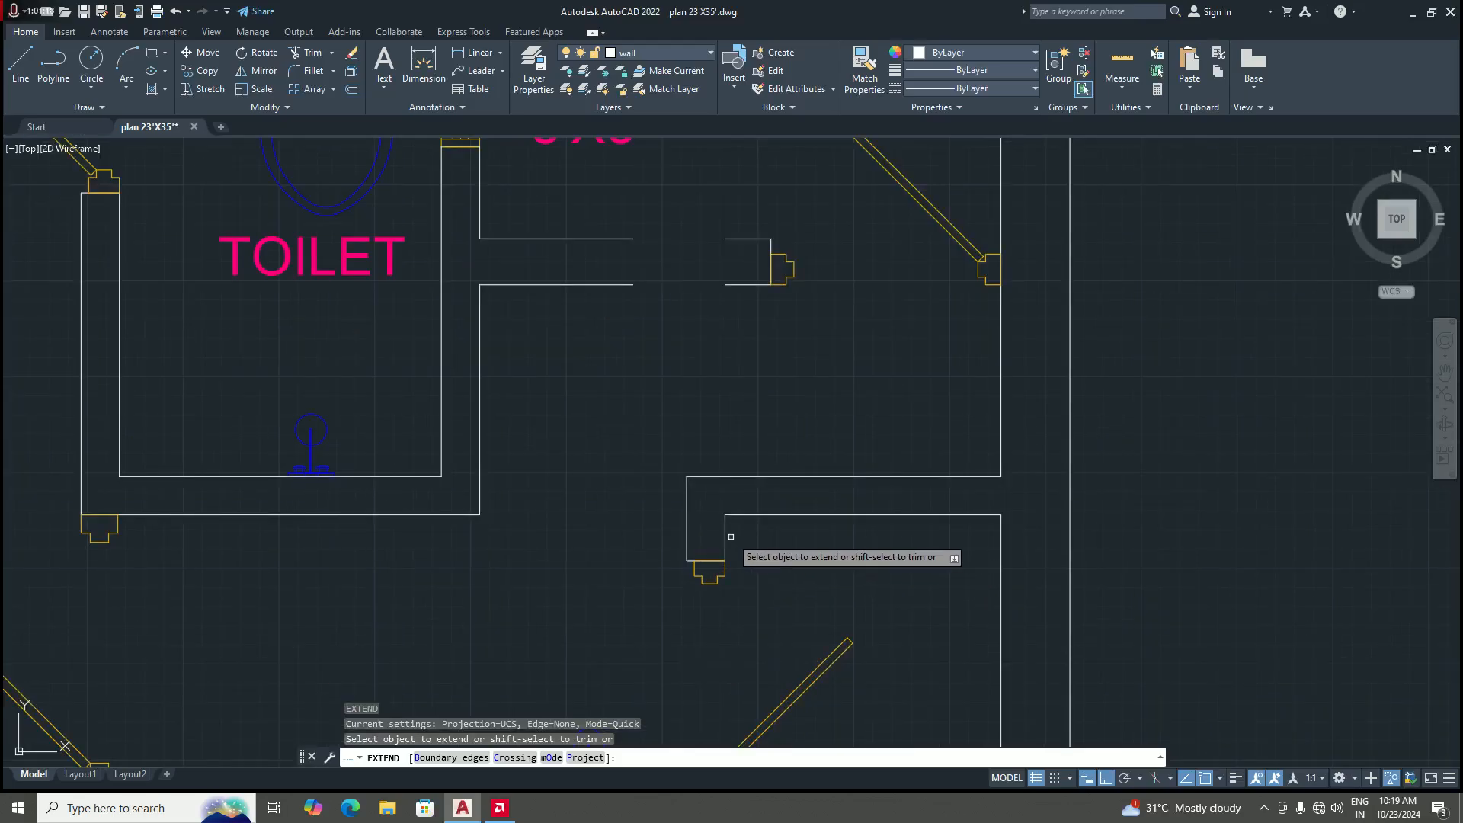
{"action": "left_click", "coordinate": [726, 535]}
{"action": "scroll", "coordinate": [766, 427], "scroll_direction": "down", "scroll_amount": 3}
{"action": "scroll", "coordinate": [735, 513], "scroll_direction": "up", "scroll_amount": 2}
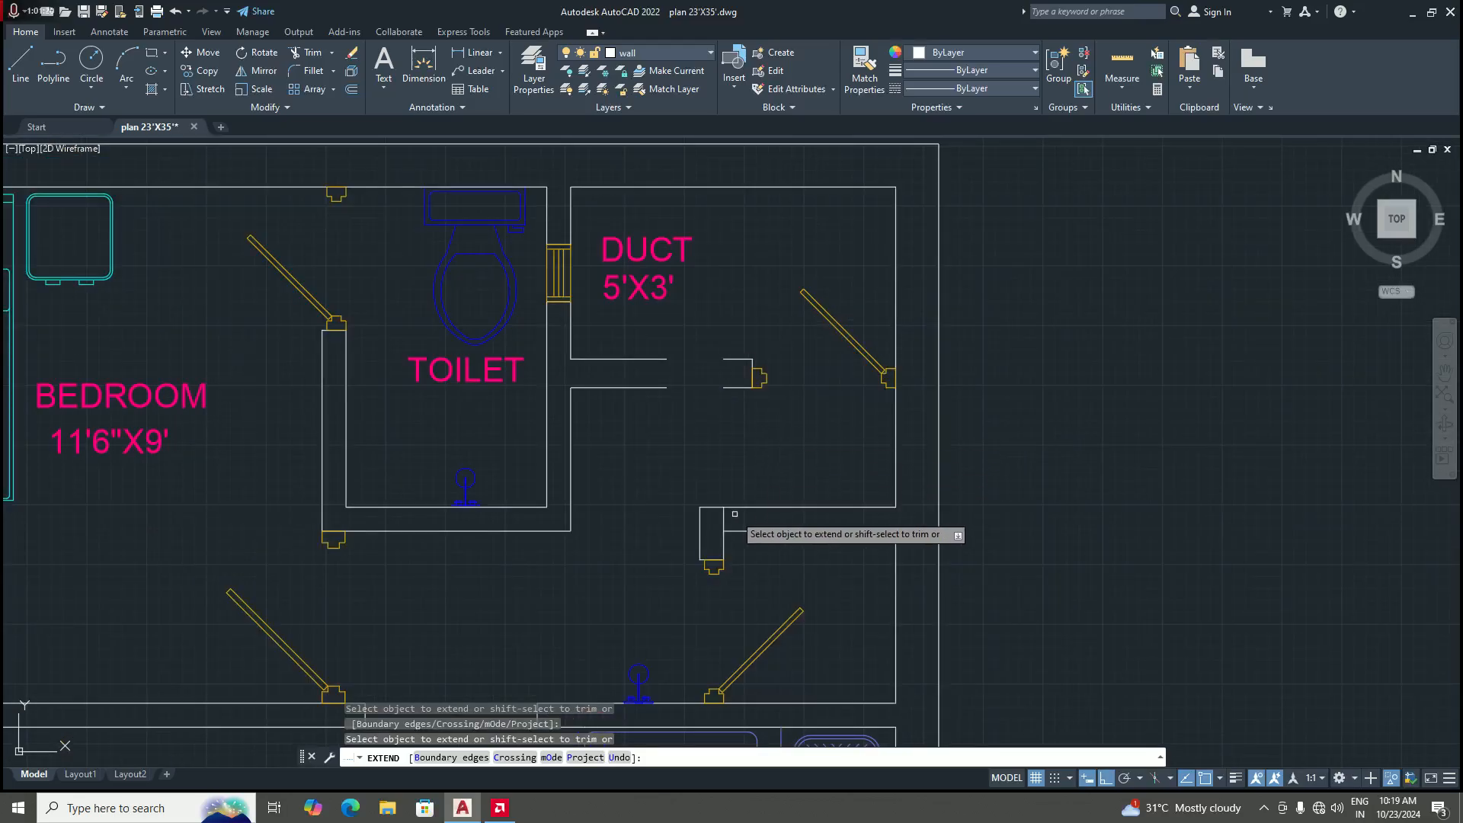
{"action": "left_click", "coordinate": [725, 519]}
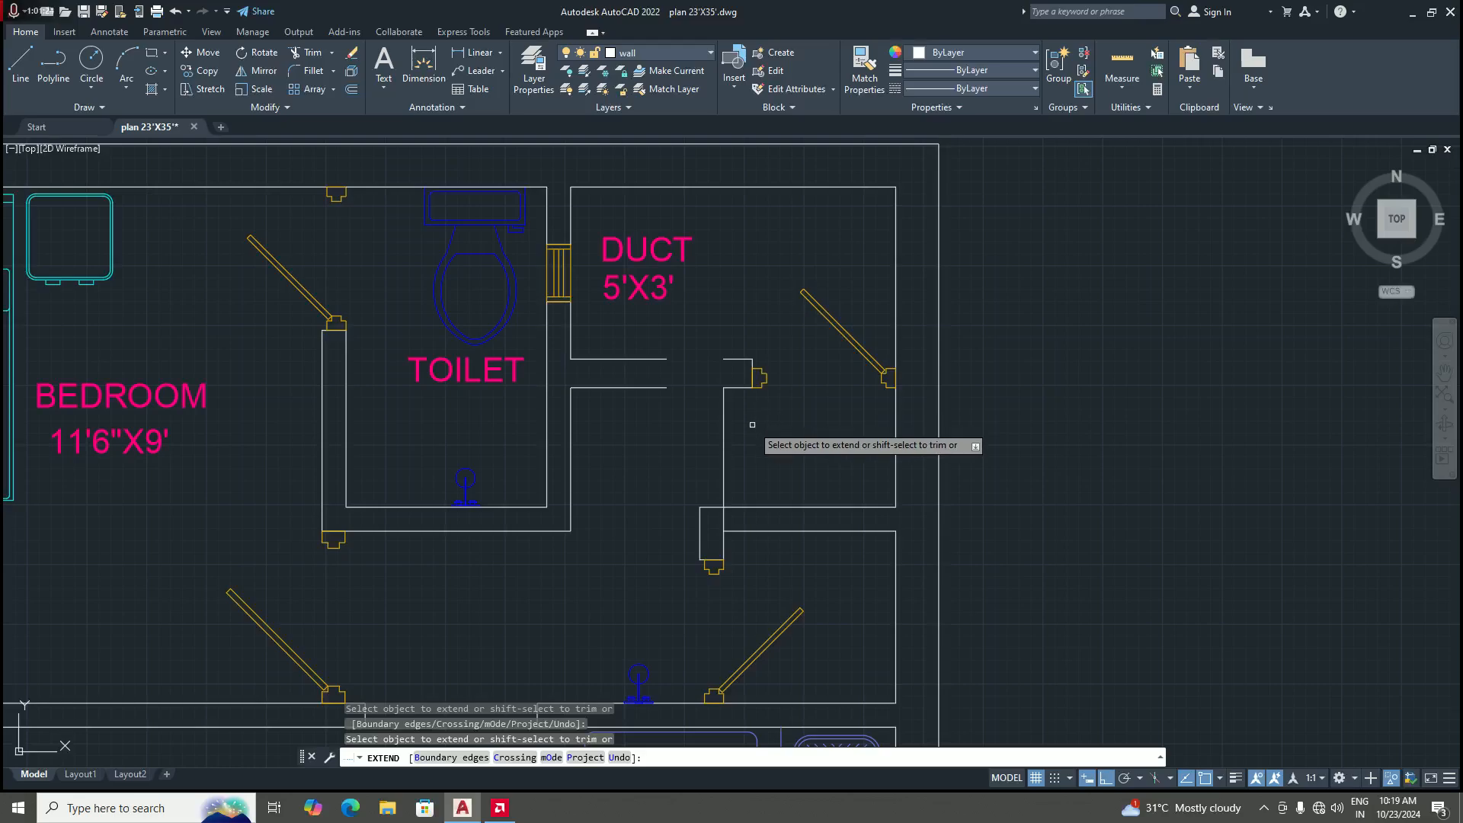
{"action": "scroll", "coordinate": [762, 423], "scroll_direction": "down", "scroll_amount": 3}
{"action": "scroll", "coordinate": [774, 428], "scroll_direction": "up", "scroll_amount": 3}
{"action": "scroll", "coordinate": [762, 420], "scroll_direction": "down", "scroll_amount": 3}
{"action": "scroll", "coordinate": [771, 434], "scroll_direction": "up", "scroll_amount": 3}
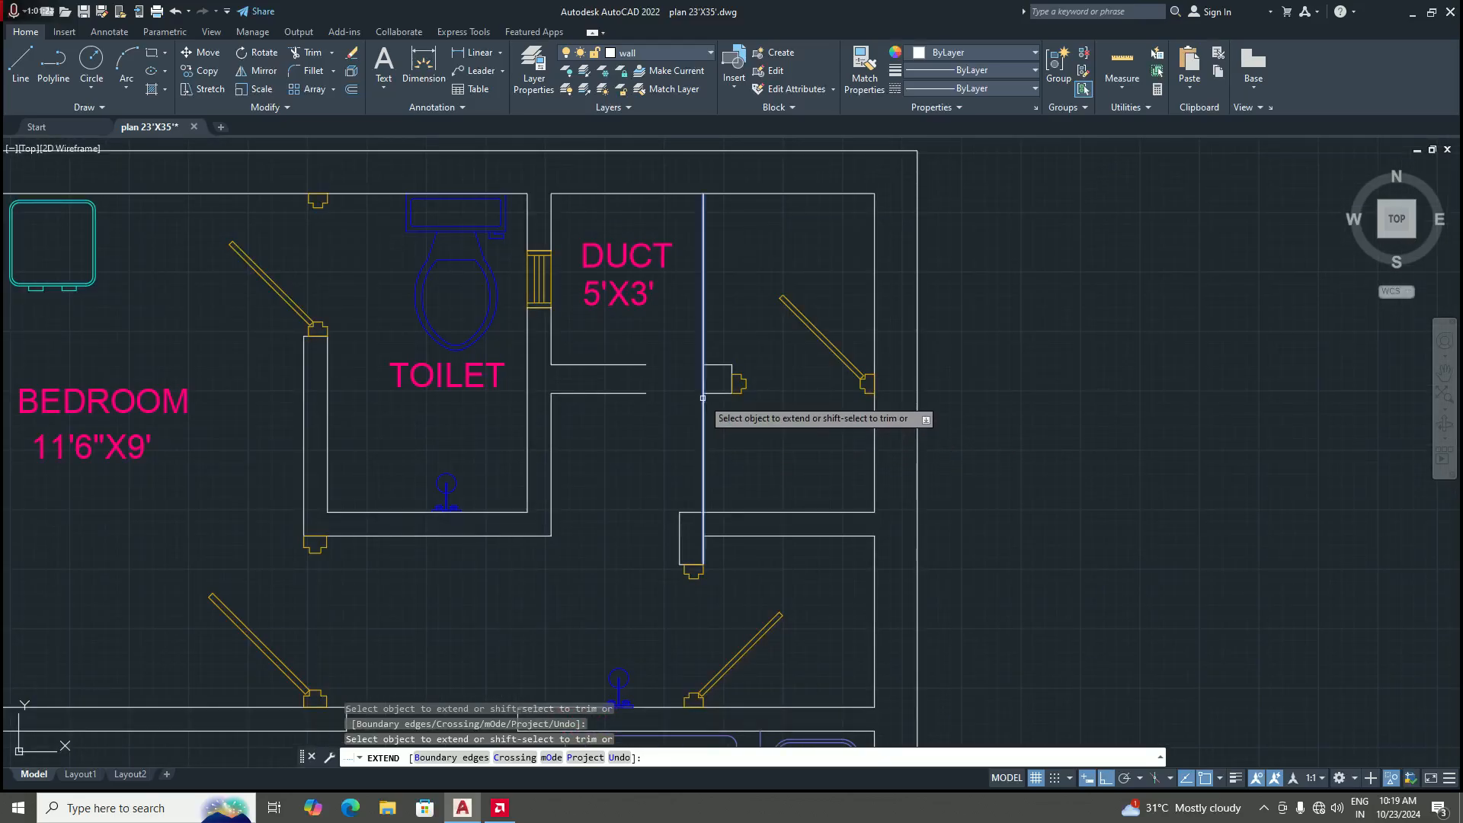
{"action": "left_click", "coordinate": [704, 379]}
{"action": "left_click", "coordinate": [705, 377]}
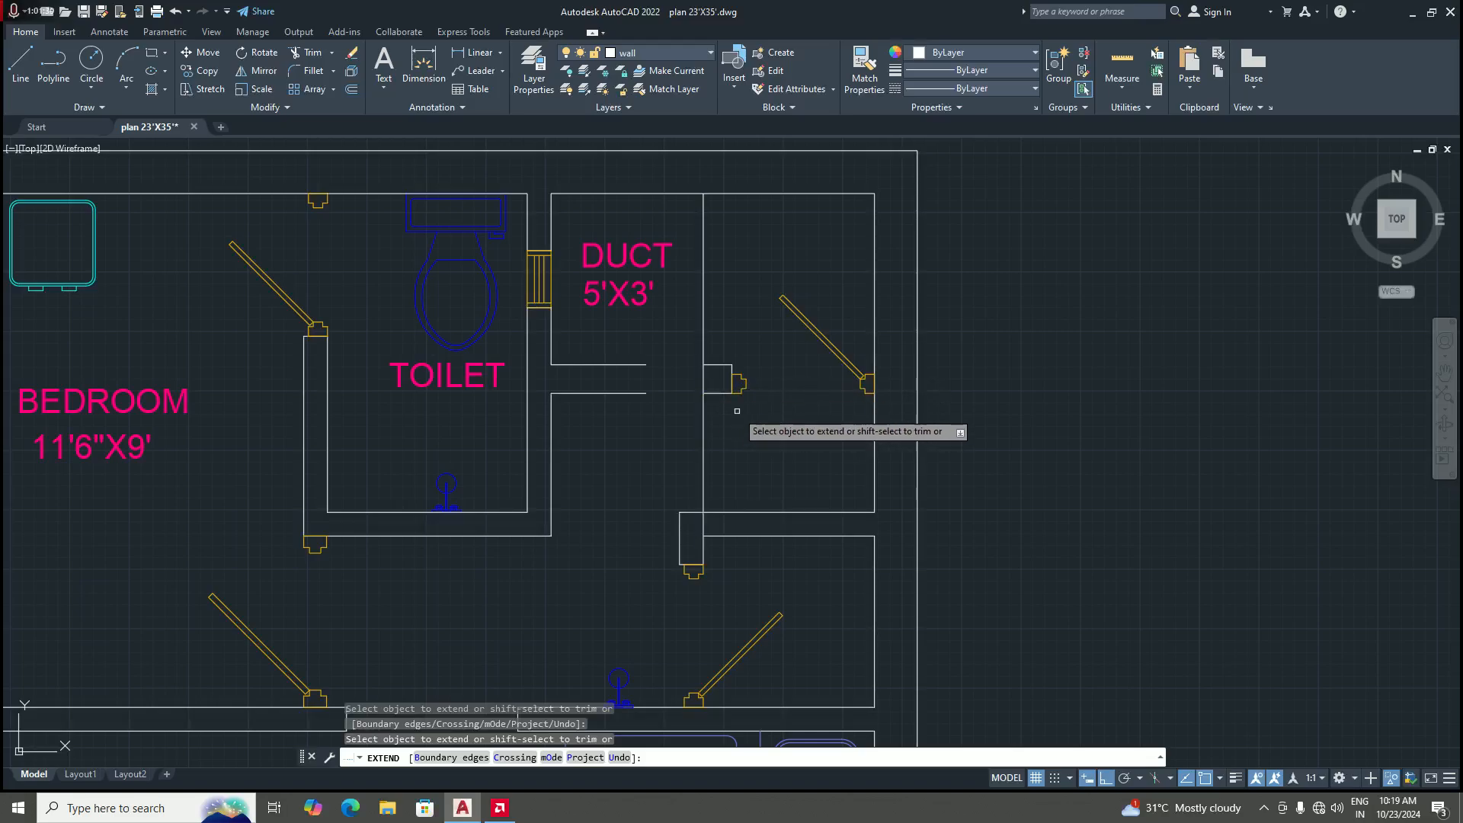
{"action": "scroll", "coordinate": [757, 424], "scroll_direction": "down", "scroll_amount": 3}
{"action": "scroll", "coordinate": [760, 420], "scroll_direction": "up", "scroll_amount": 3}
{"action": "key", "text": "Return"}
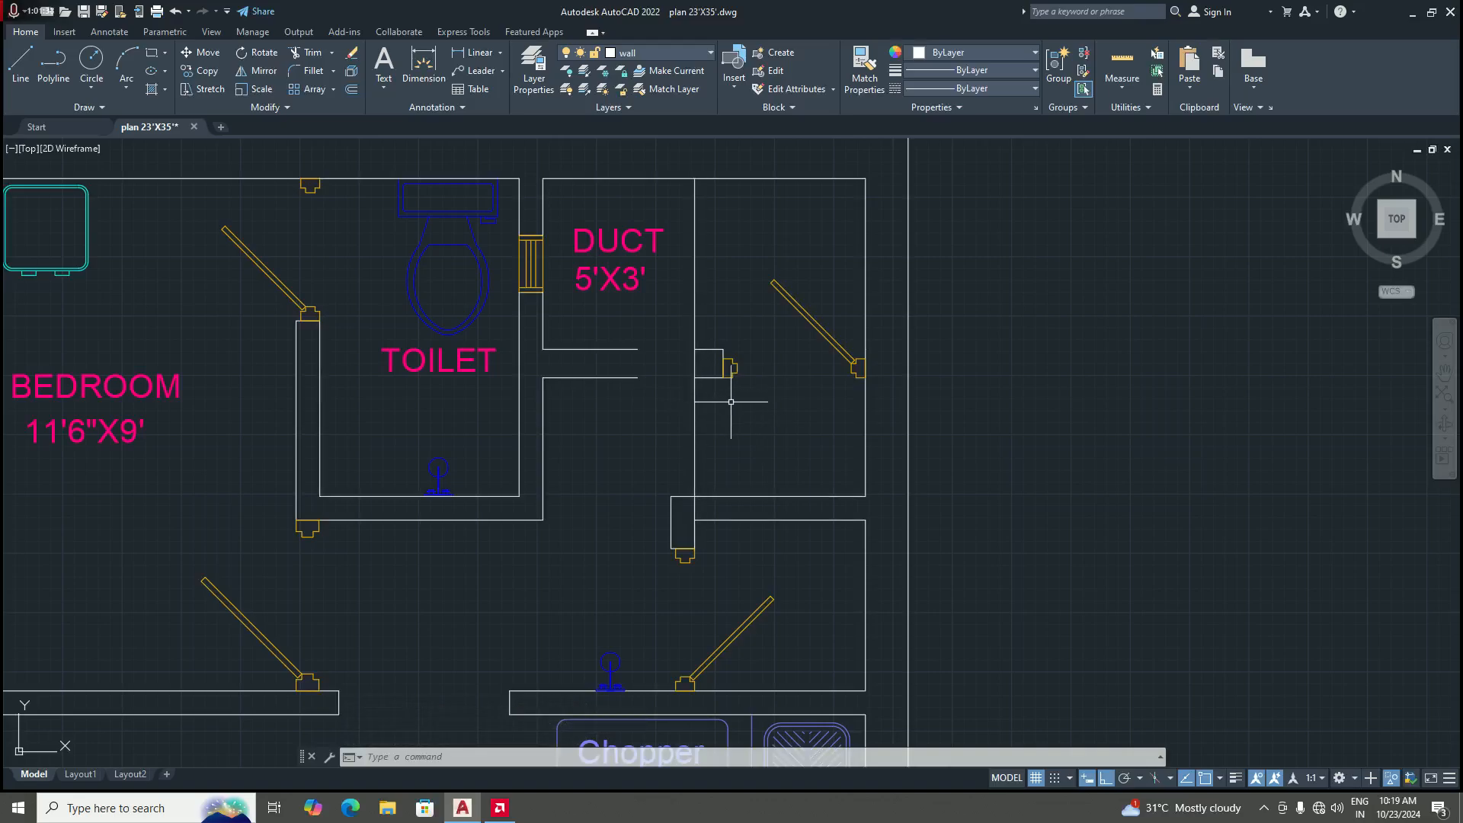
Step: Measure the width between the extended vertical line and the exterior wall at the door with a linear dimension, and erase that dimension
{"action": "left_click", "coordinate": [476, 52]}
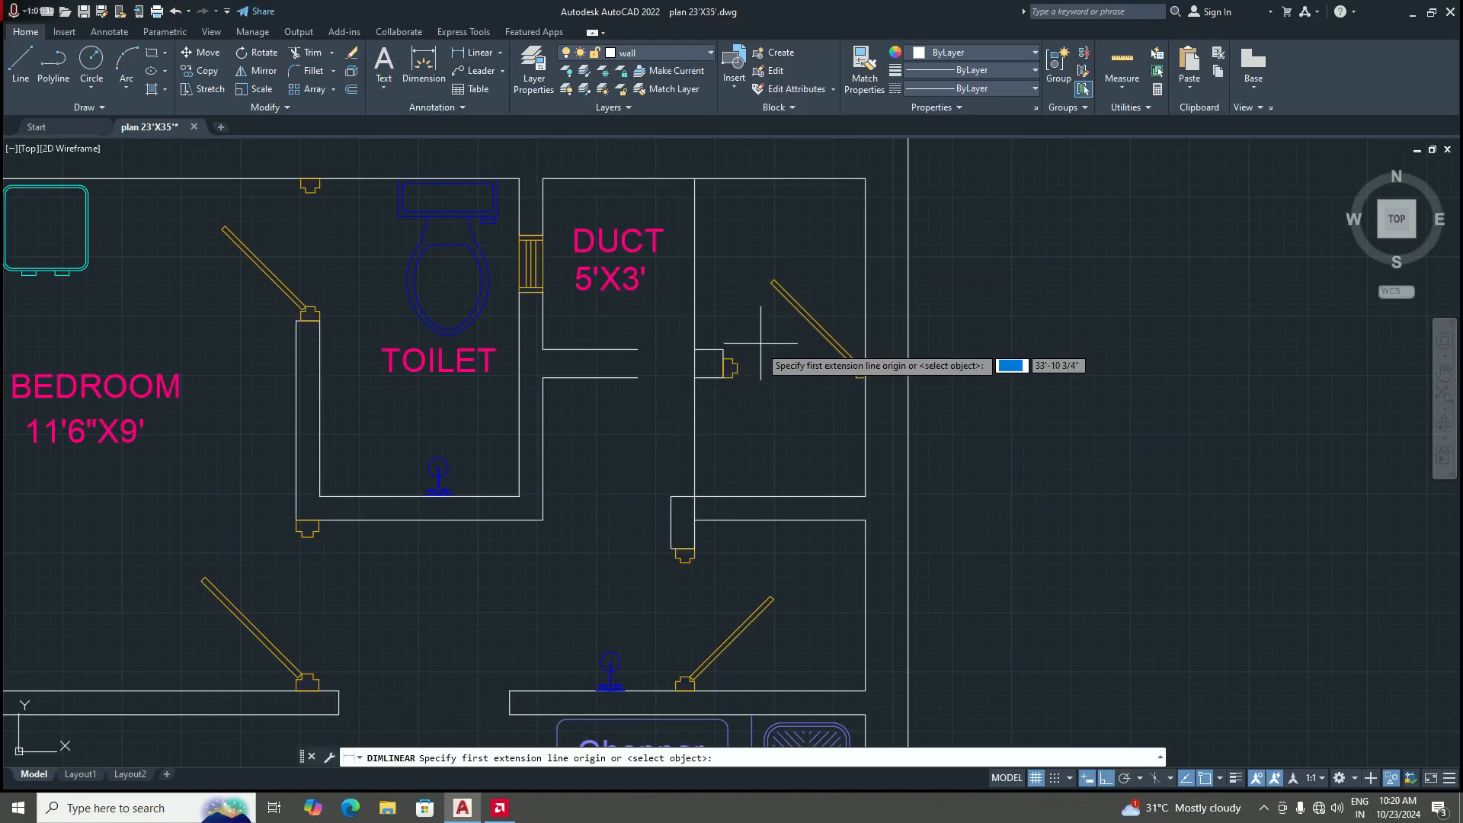
{"action": "scroll", "coordinate": [726, 385], "scroll_direction": "up", "scroll_amount": 2}
{"action": "left_click", "coordinate": [663, 377]}
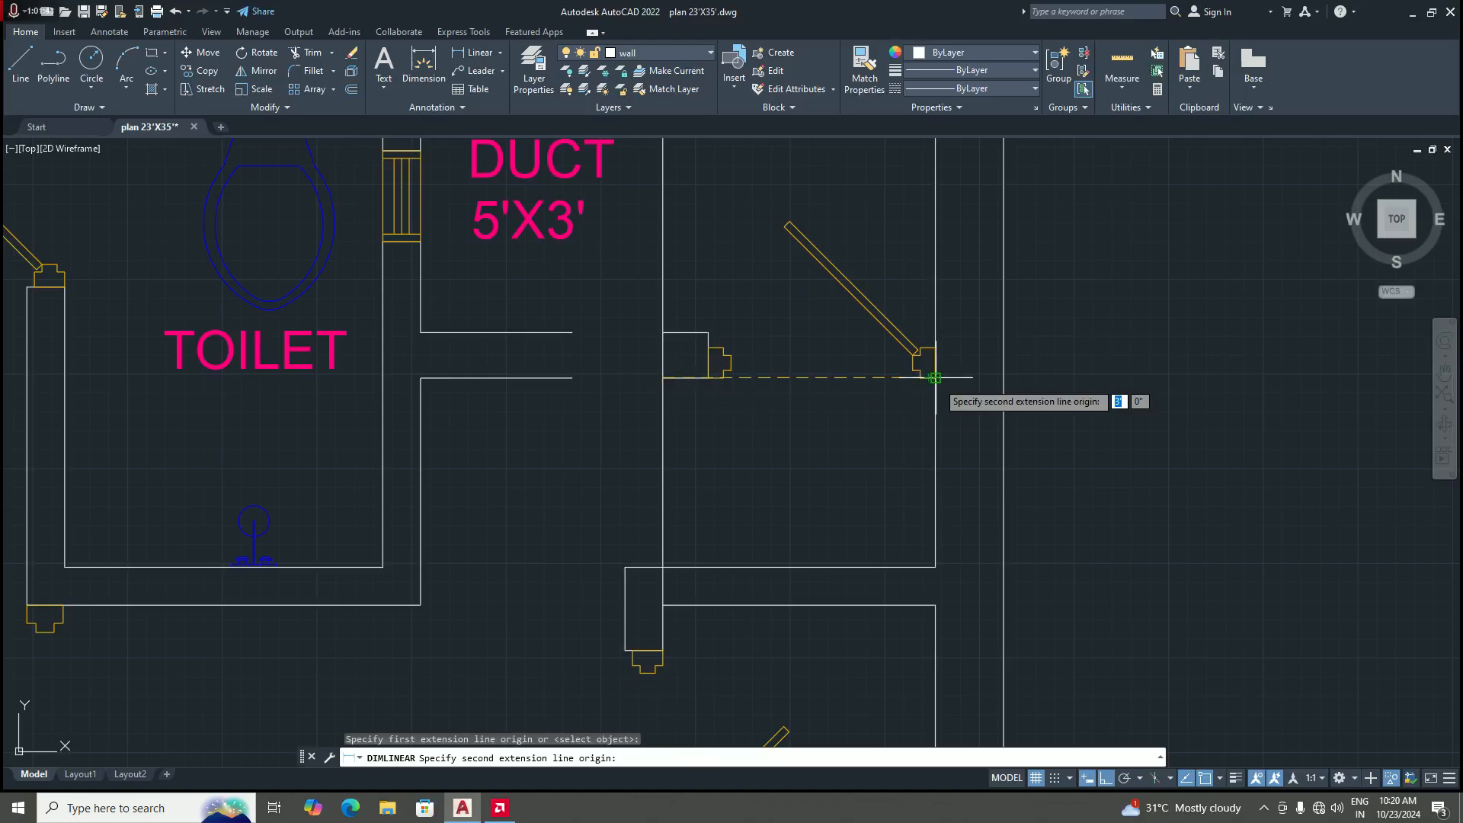
{"action": "left_click", "coordinate": [934, 378]}
{"action": "left_click", "coordinate": [784, 428]}
{"action": "scroll", "coordinate": [780, 444], "scroll_direction": "down", "scroll_amount": 2}
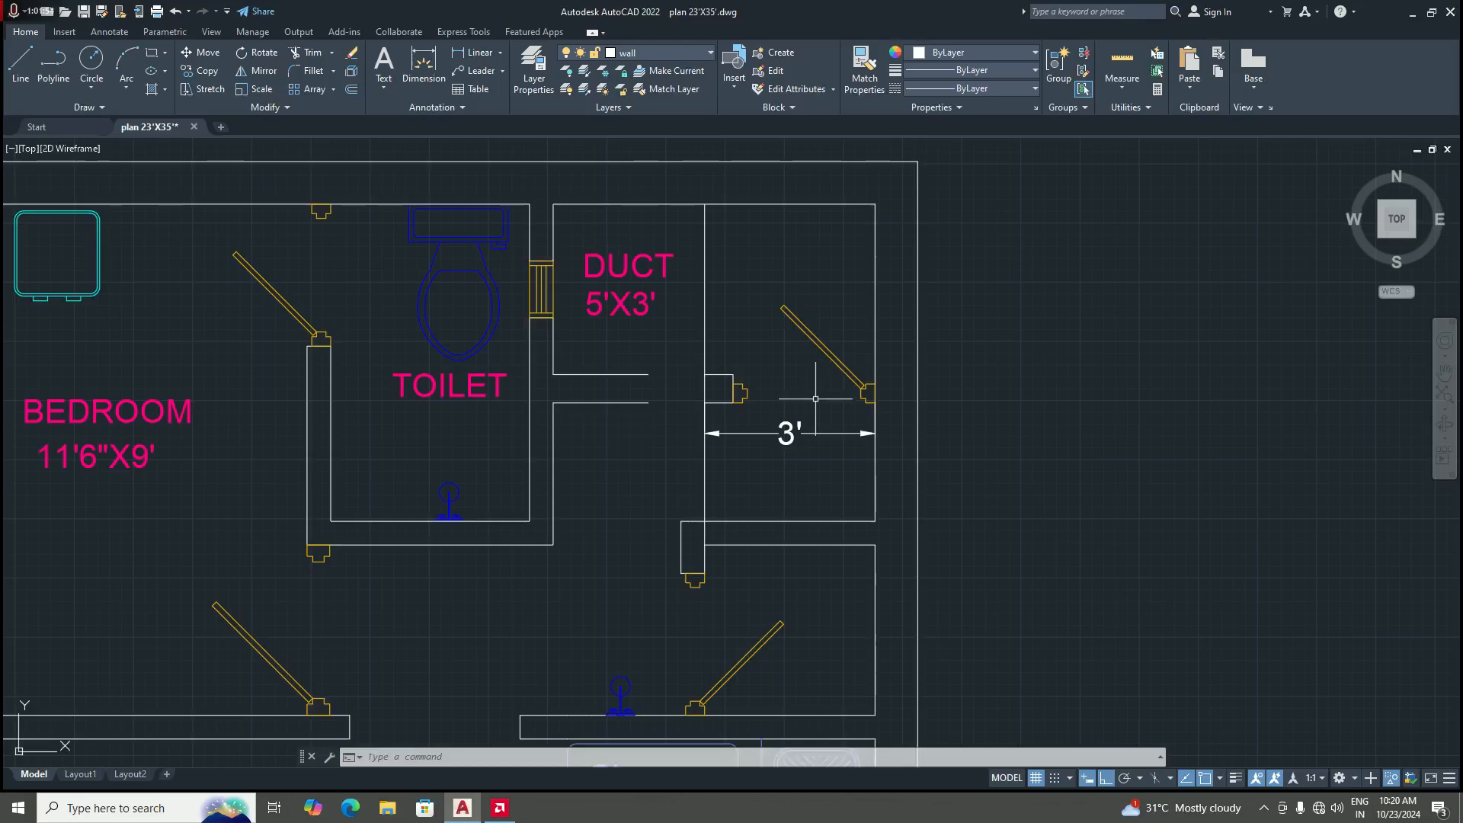
{"action": "left_click", "coordinate": [804, 434]}
{"action": "key", "text": "Delete"}
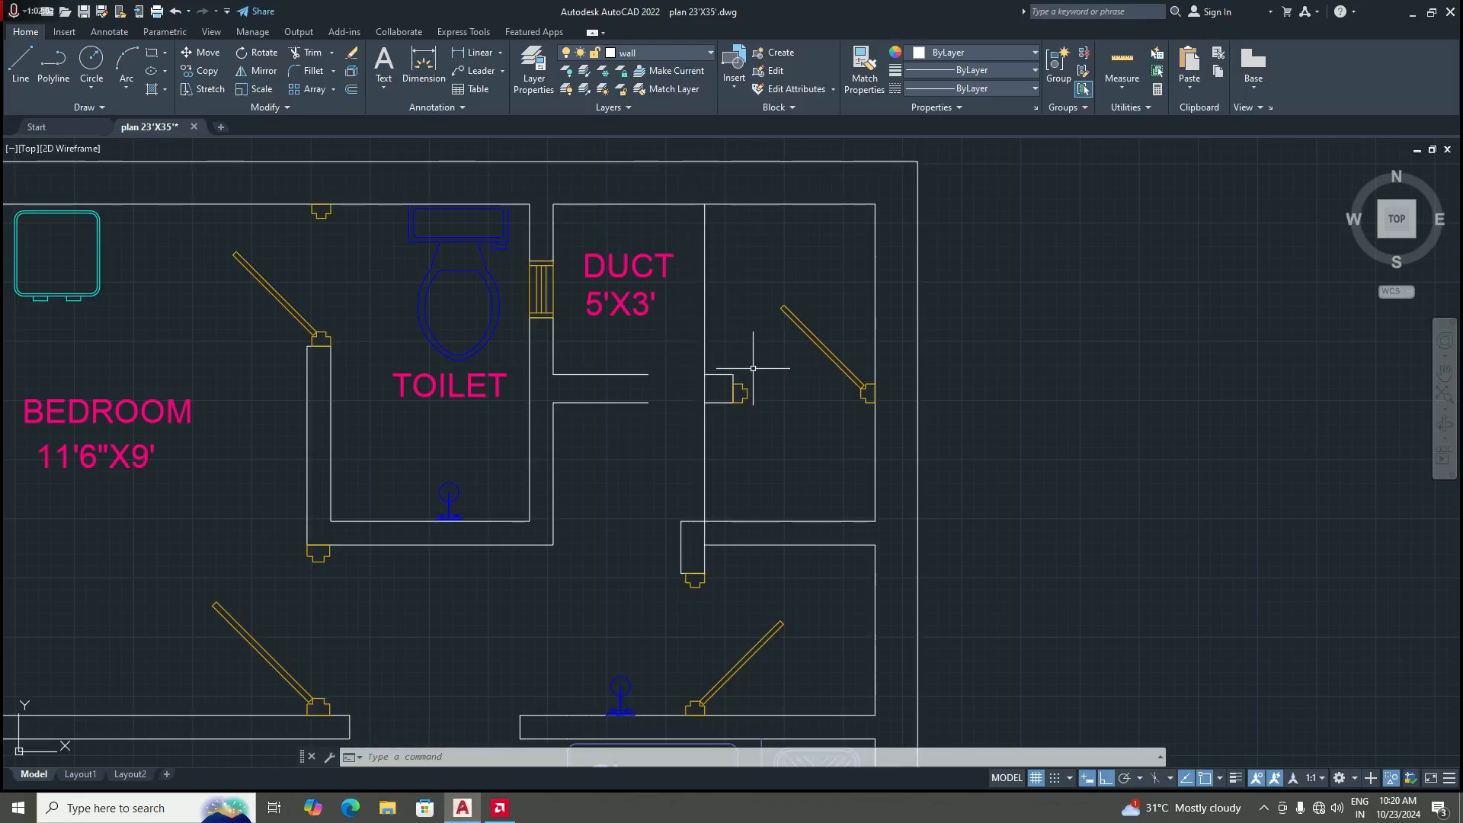
{"action": "type", "text": "t"}
{"action": "key", "text": "Escape"}
Step: Extend the partition stub's other vertical line, on the duct side, up to the plan's upper wall to form a double-line wall
{"action": "type", "text": "ex"}
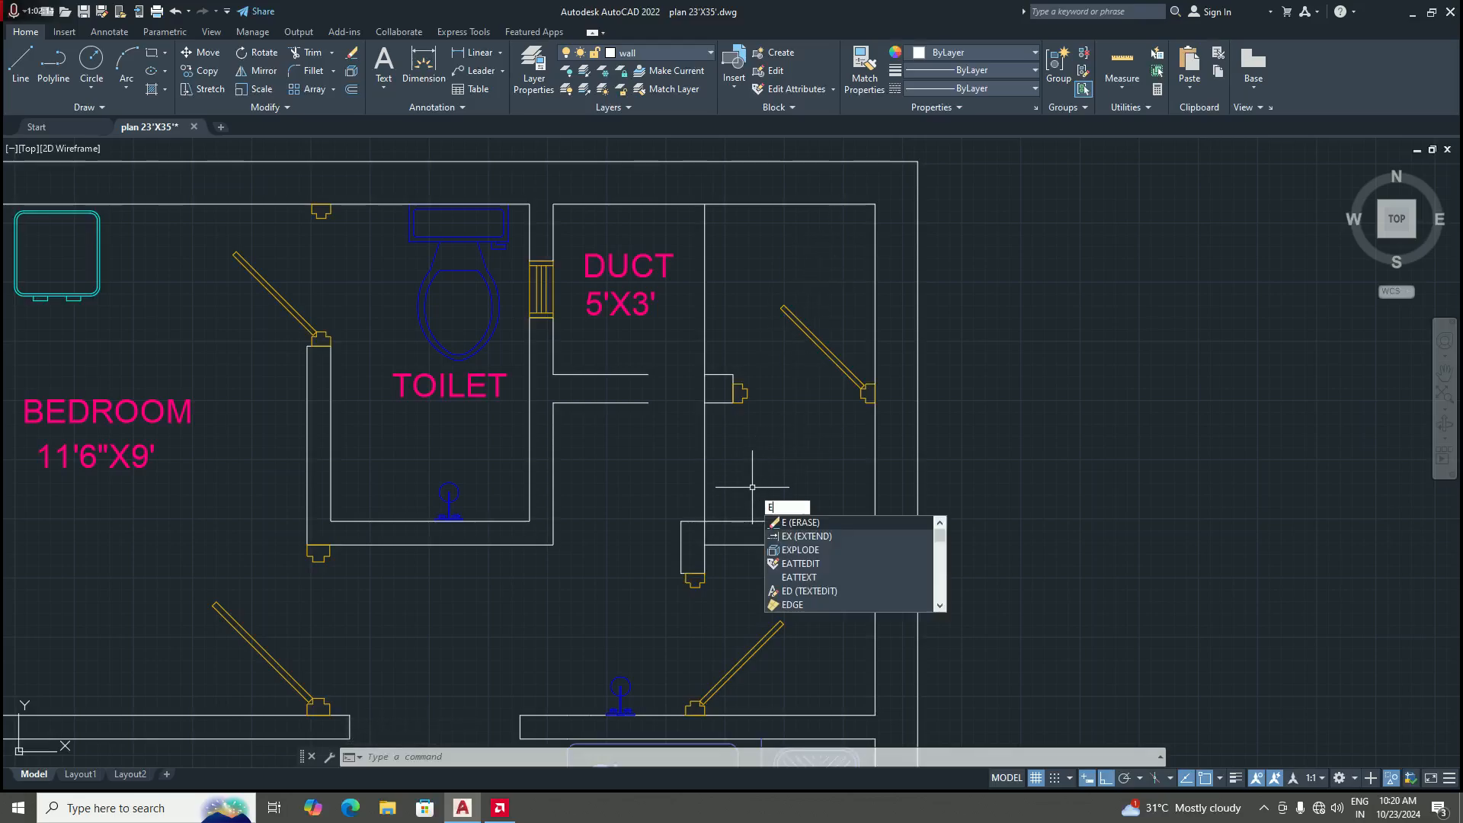
{"action": "key", "text": "Return"}
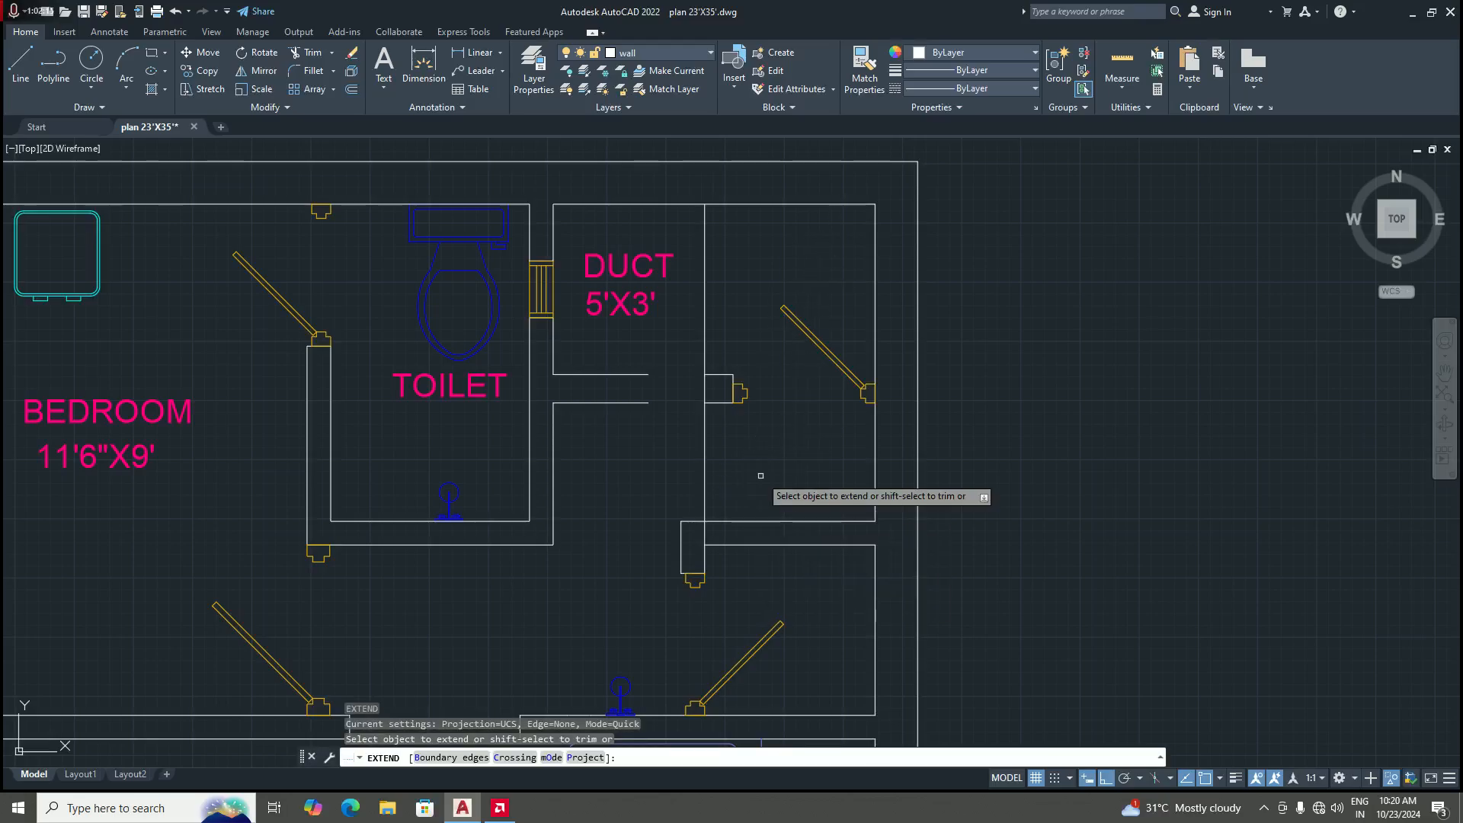
{"action": "scroll", "coordinate": [741, 477], "scroll_direction": "up", "scroll_amount": 2}
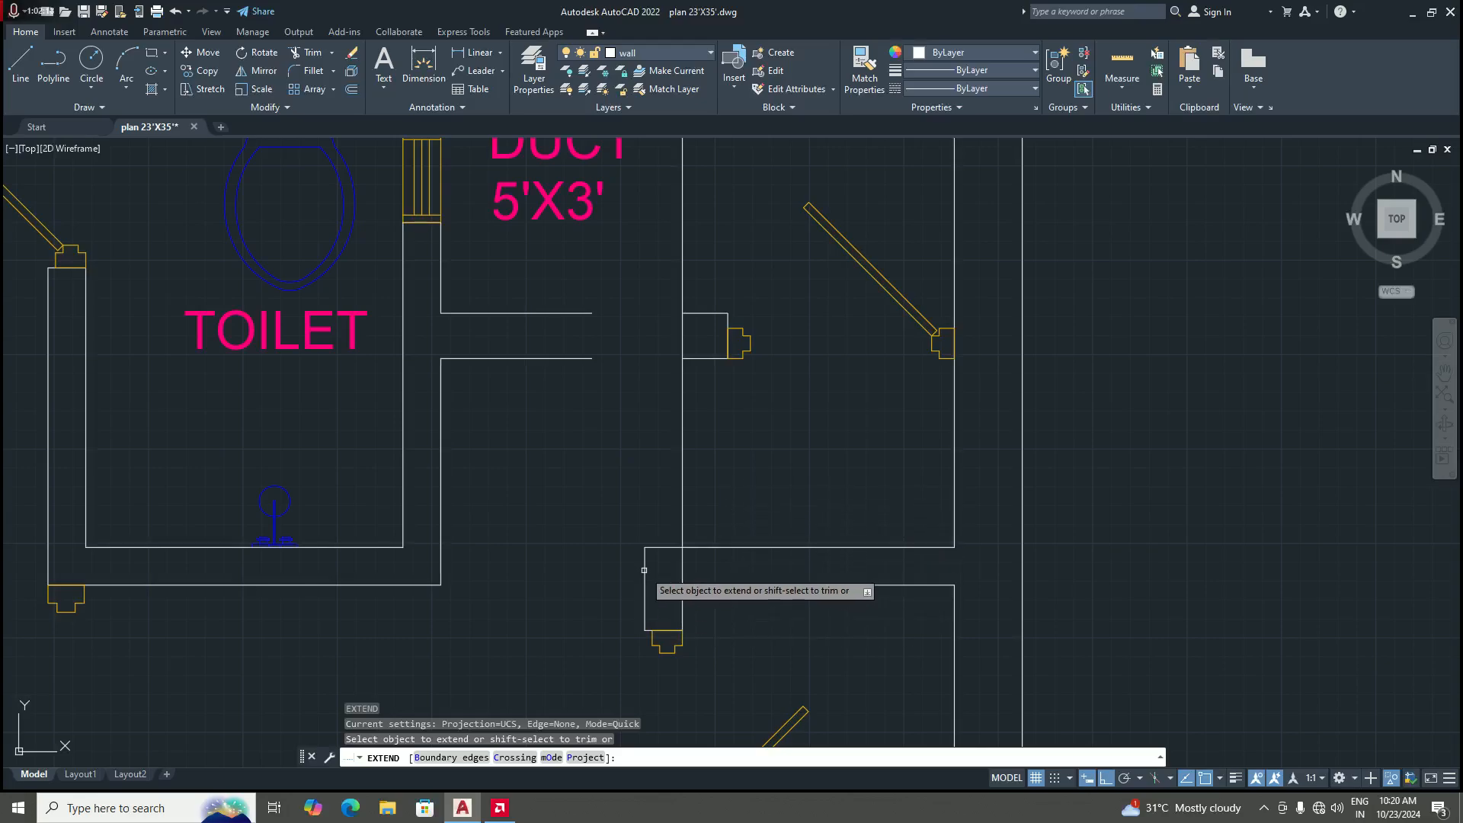
{"action": "scroll", "coordinate": [654, 559], "scroll_direction": "down", "scroll_amount": 5}
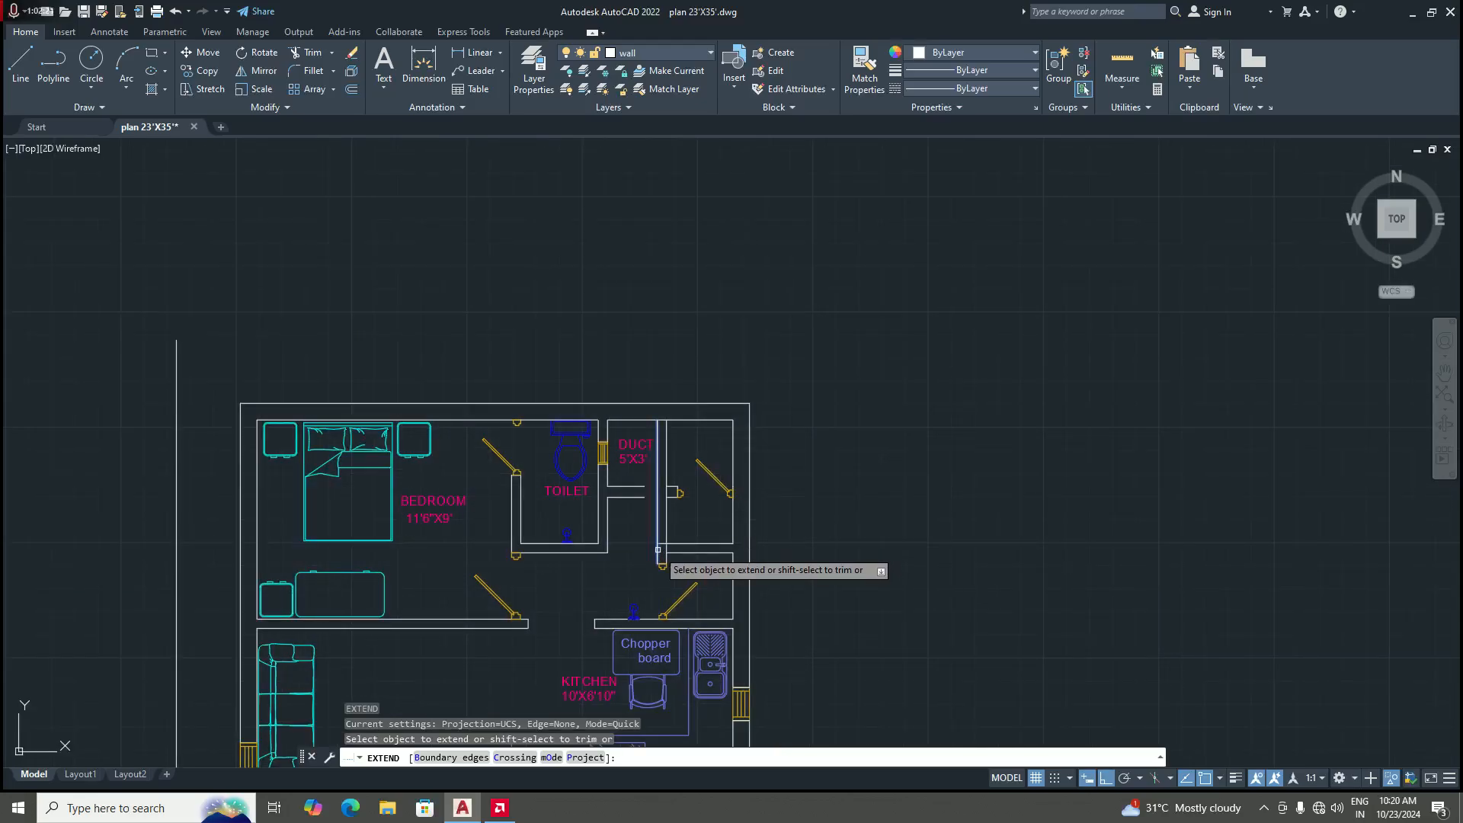
{"action": "left_click", "coordinate": [657, 549]}
{"action": "scroll", "coordinate": [657, 506], "scroll_direction": "up", "scroll_amount": 3}
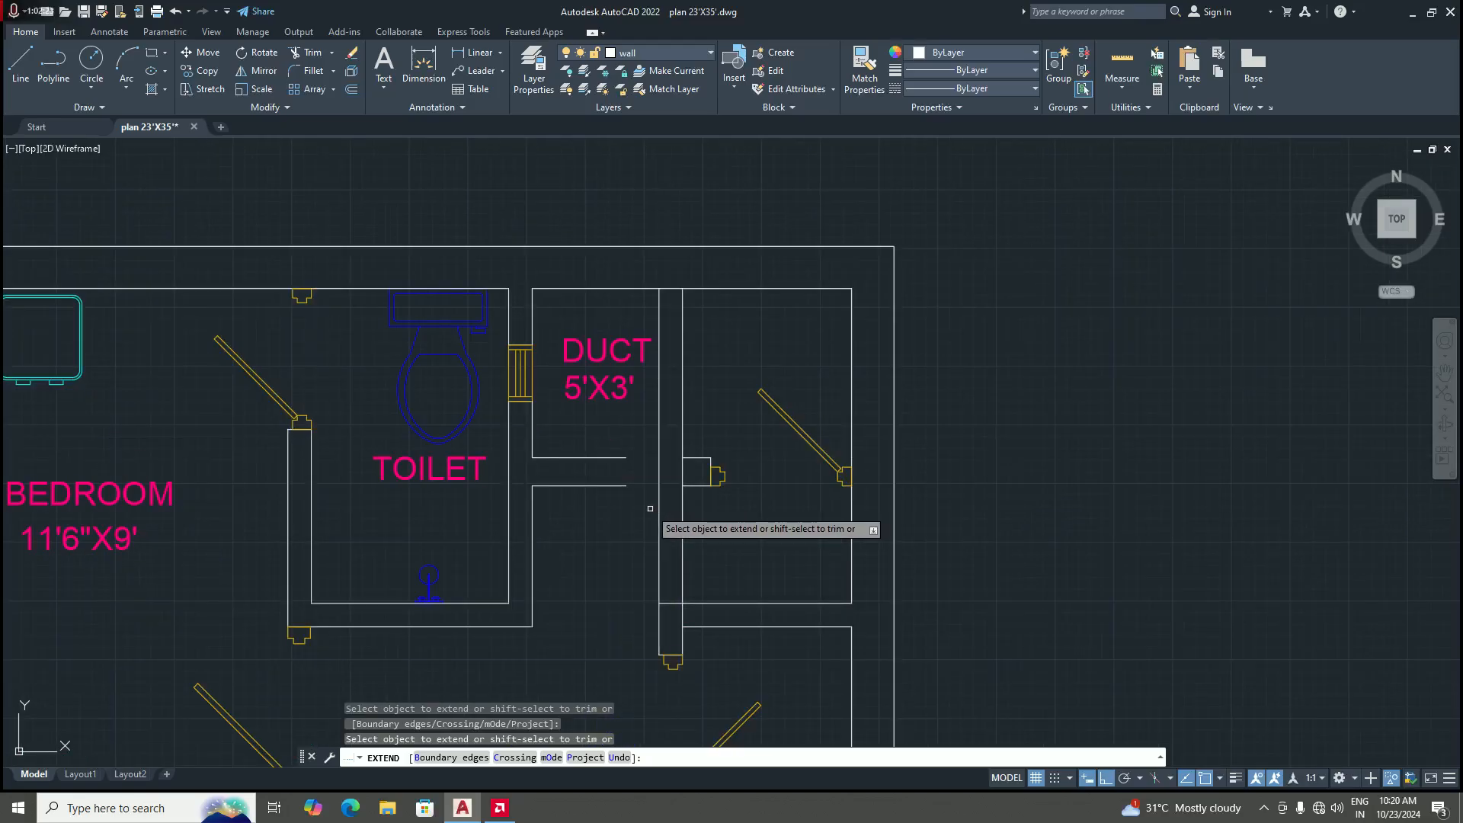
Step: Extend both lines of the duct's lower wall across the old window opening to the new vertical wall
{"action": "left_click", "coordinate": [611, 484]}
{"action": "left_click", "coordinate": [612, 457]}
{"action": "scroll", "coordinate": [699, 499], "scroll_direction": "down", "scroll_amount": 2}
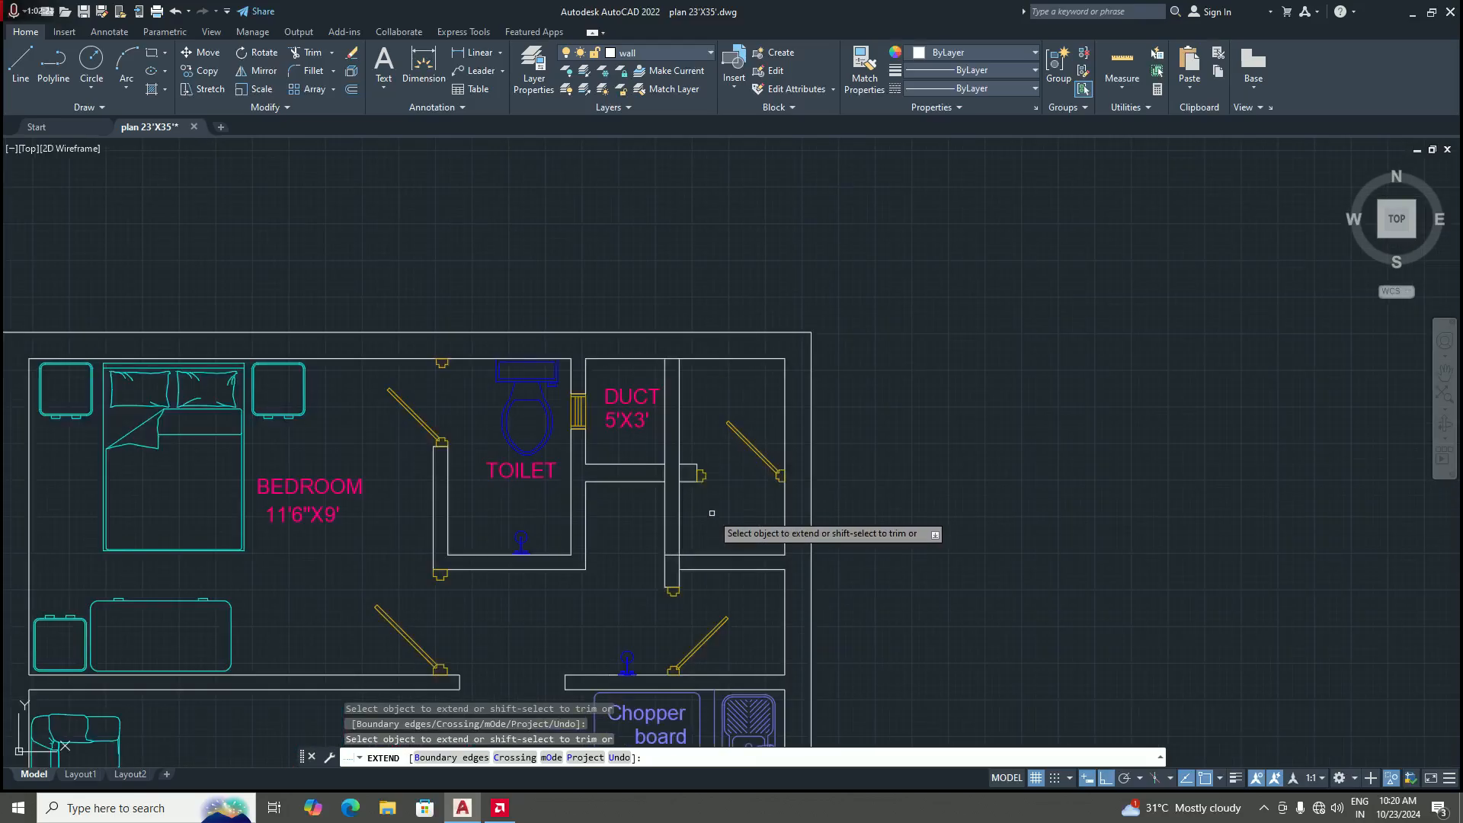
{"action": "scroll", "coordinate": [712, 513], "scroll_direction": "up", "scroll_amount": 2}
{"action": "scroll", "coordinate": [705, 509], "scroll_direction": "down", "scroll_amount": 2}
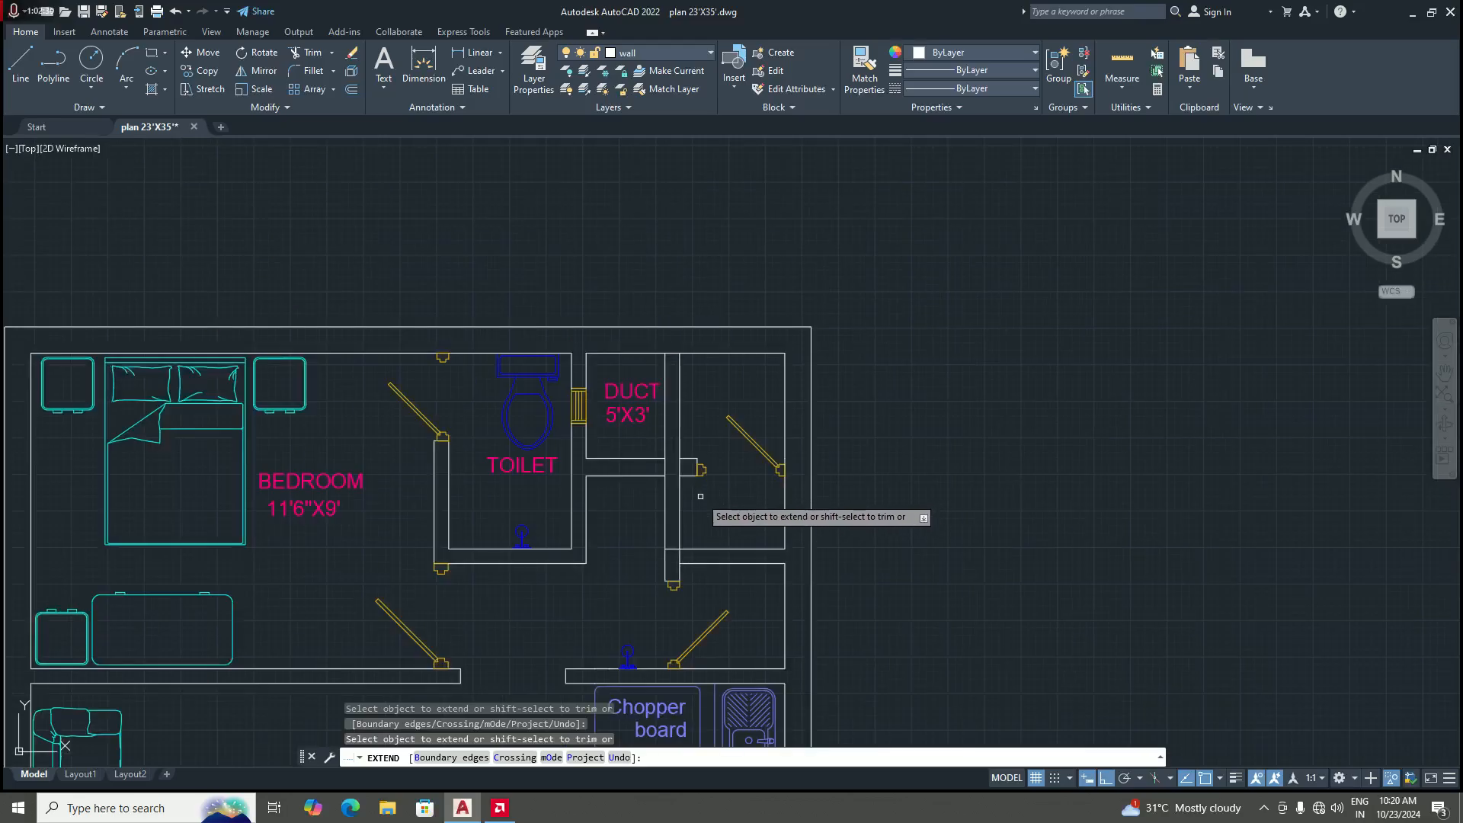
{"action": "key", "text": "Return"}
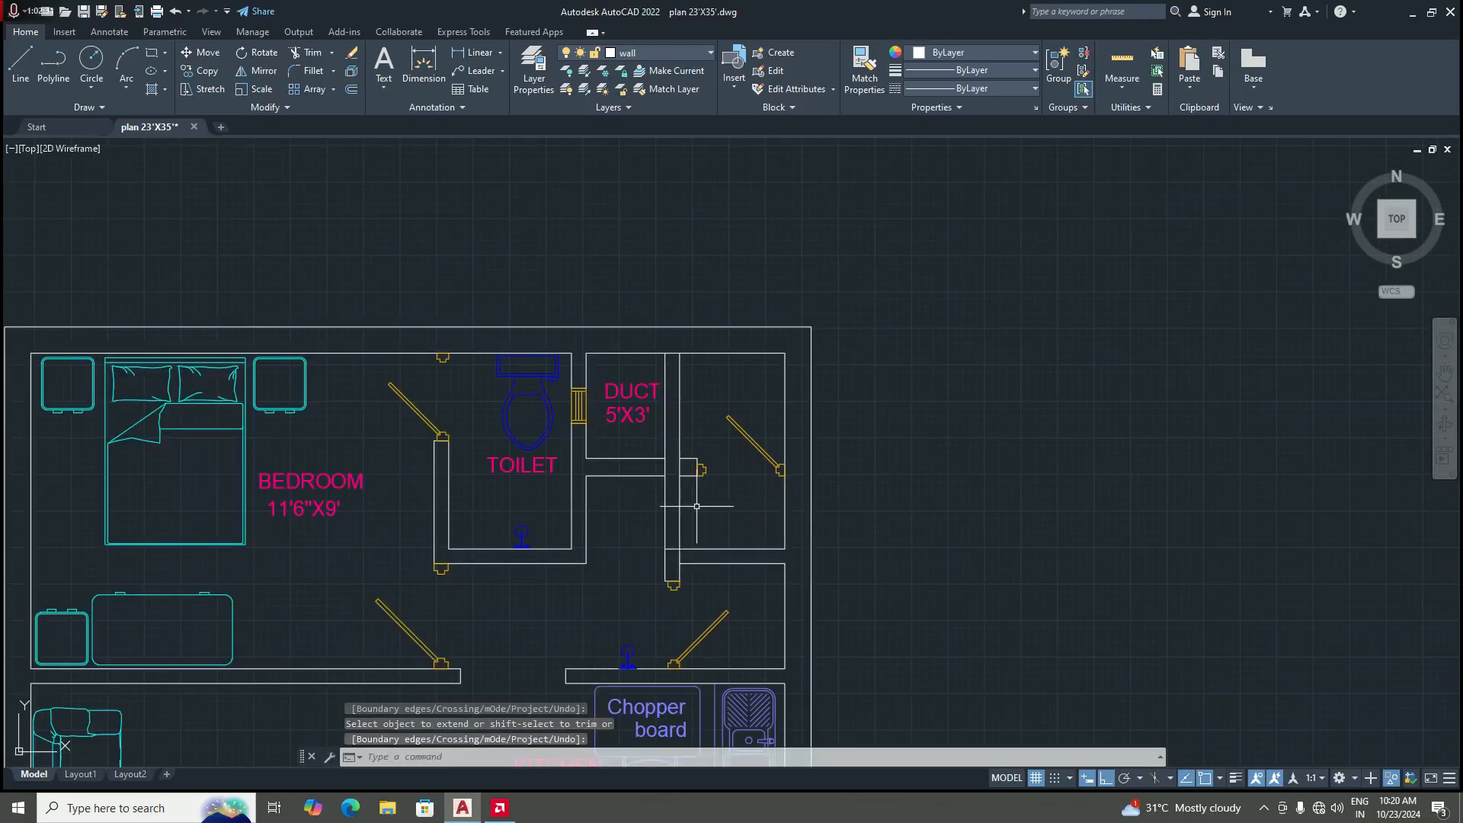
Step: Trim the piece of the new wall's inner line that crosses the horizontal partition at the stub junction
{"action": "type", "text": "TR"}
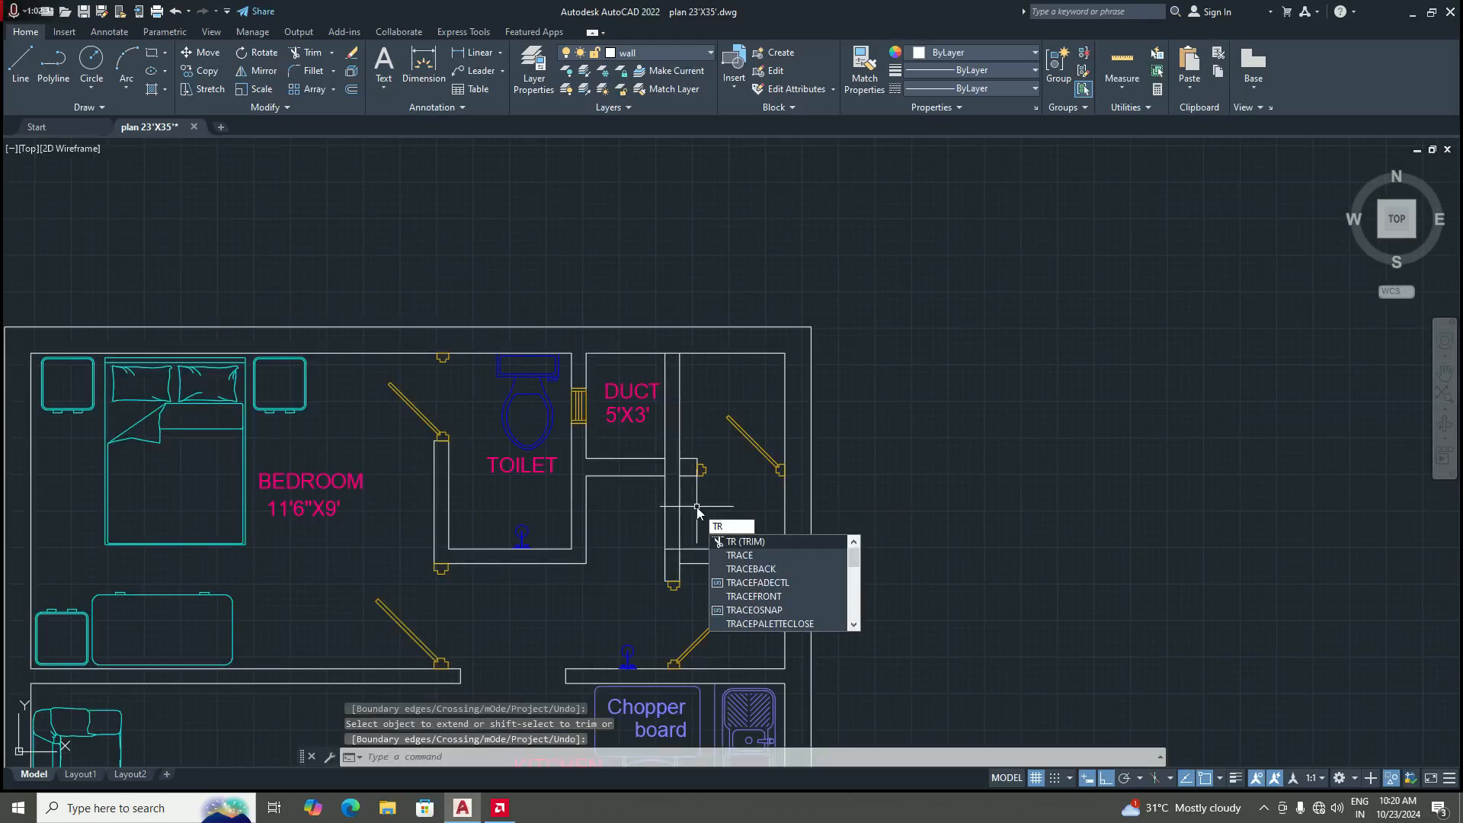
{"action": "key", "text": "Return"}
{"action": "scroll", "coordinate": [696, 506], "scroll_direction": "up", "scroll_amount": 3}
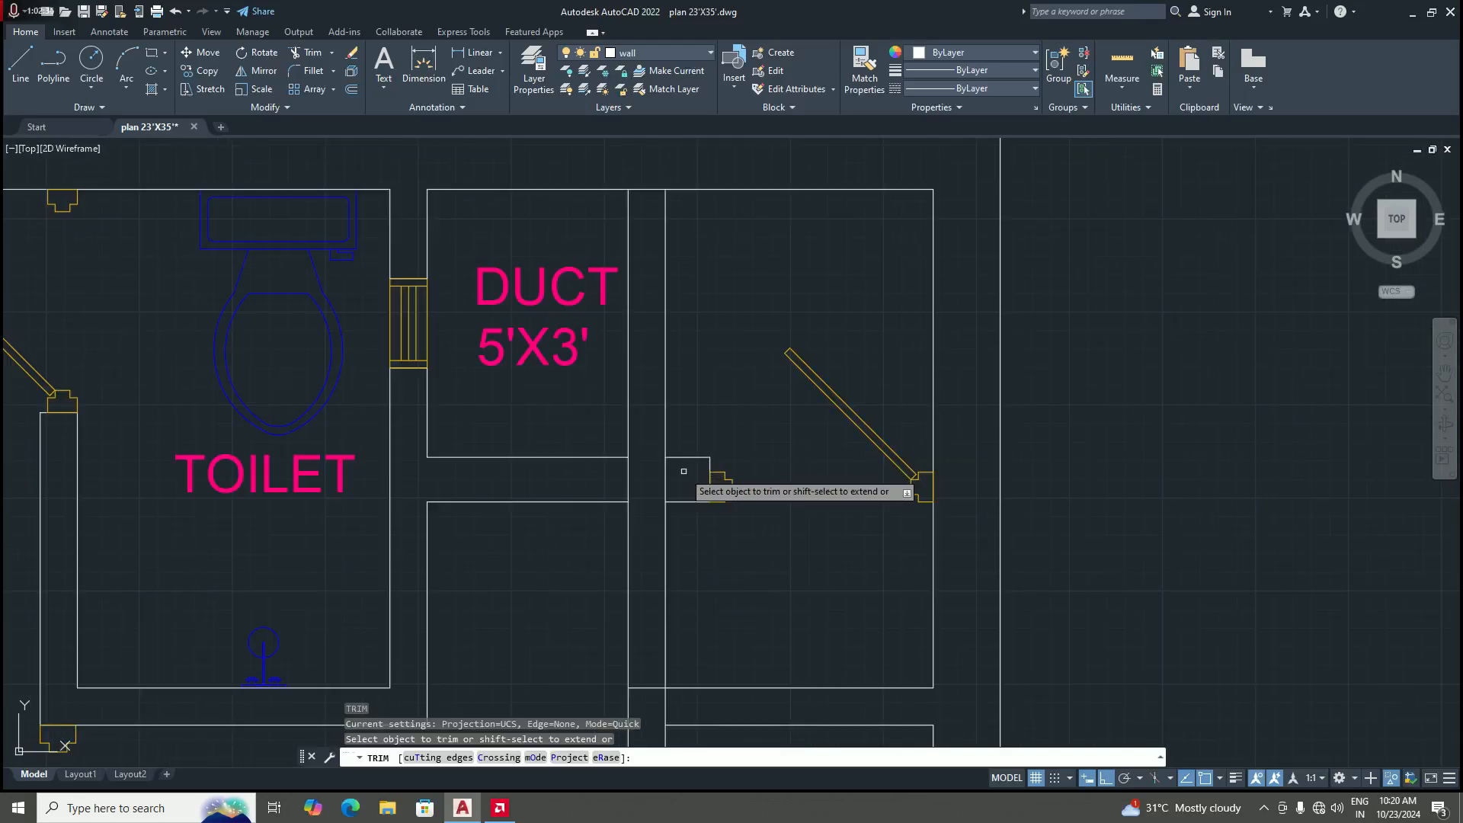
{"action": "scroll", "coordinate": [689, 503], "scroll_direction": "down", "scroll_amount": 3}
{"action": "scroll", "coordinate": [686, 518], "scroll_direction": "up", "scroll_amount": 2}
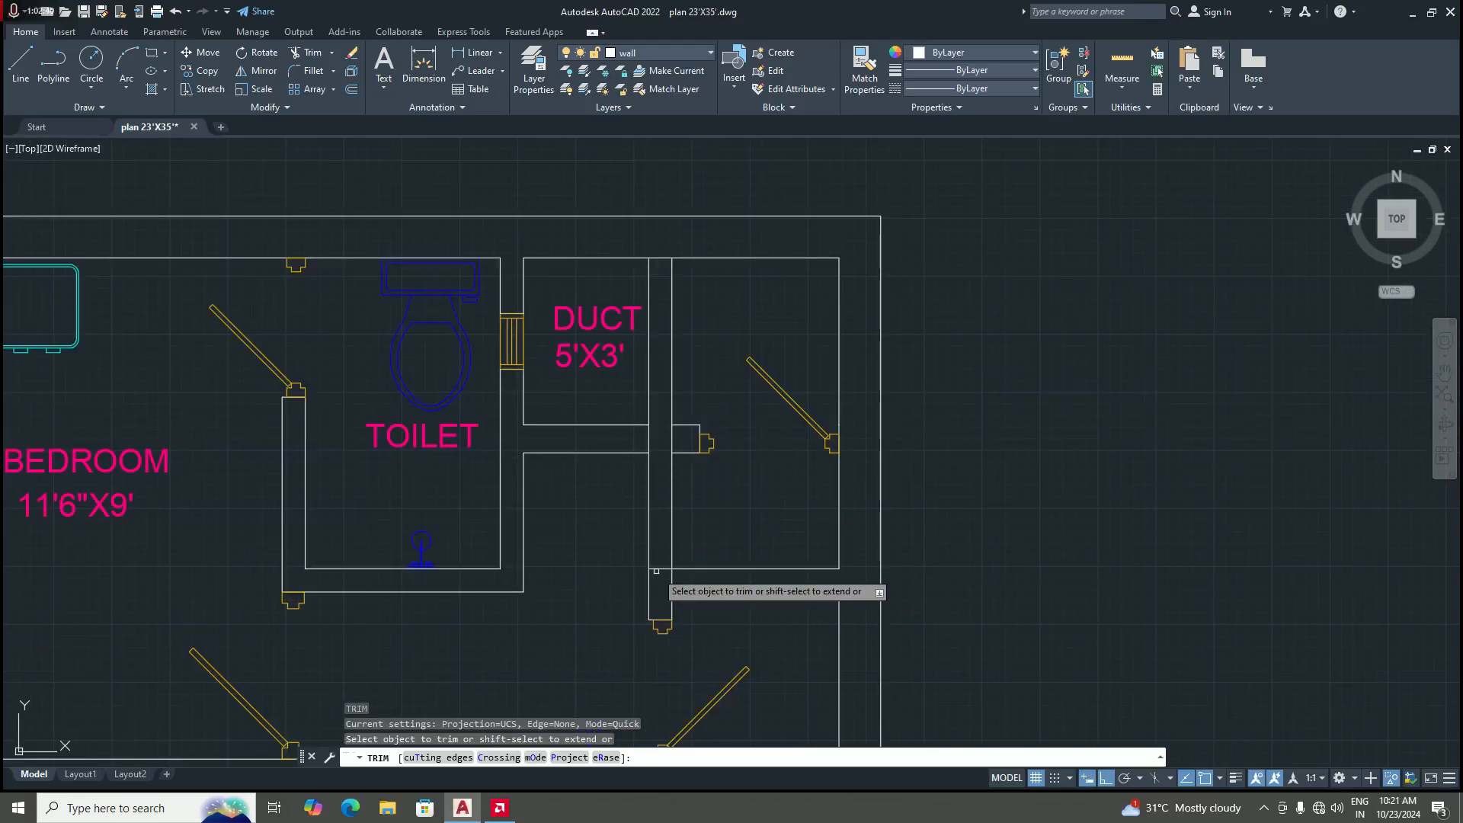
{"action": "scroll", "coordinate": [698, 507], "scroll_direction": "down", "scroll_amount": 2}
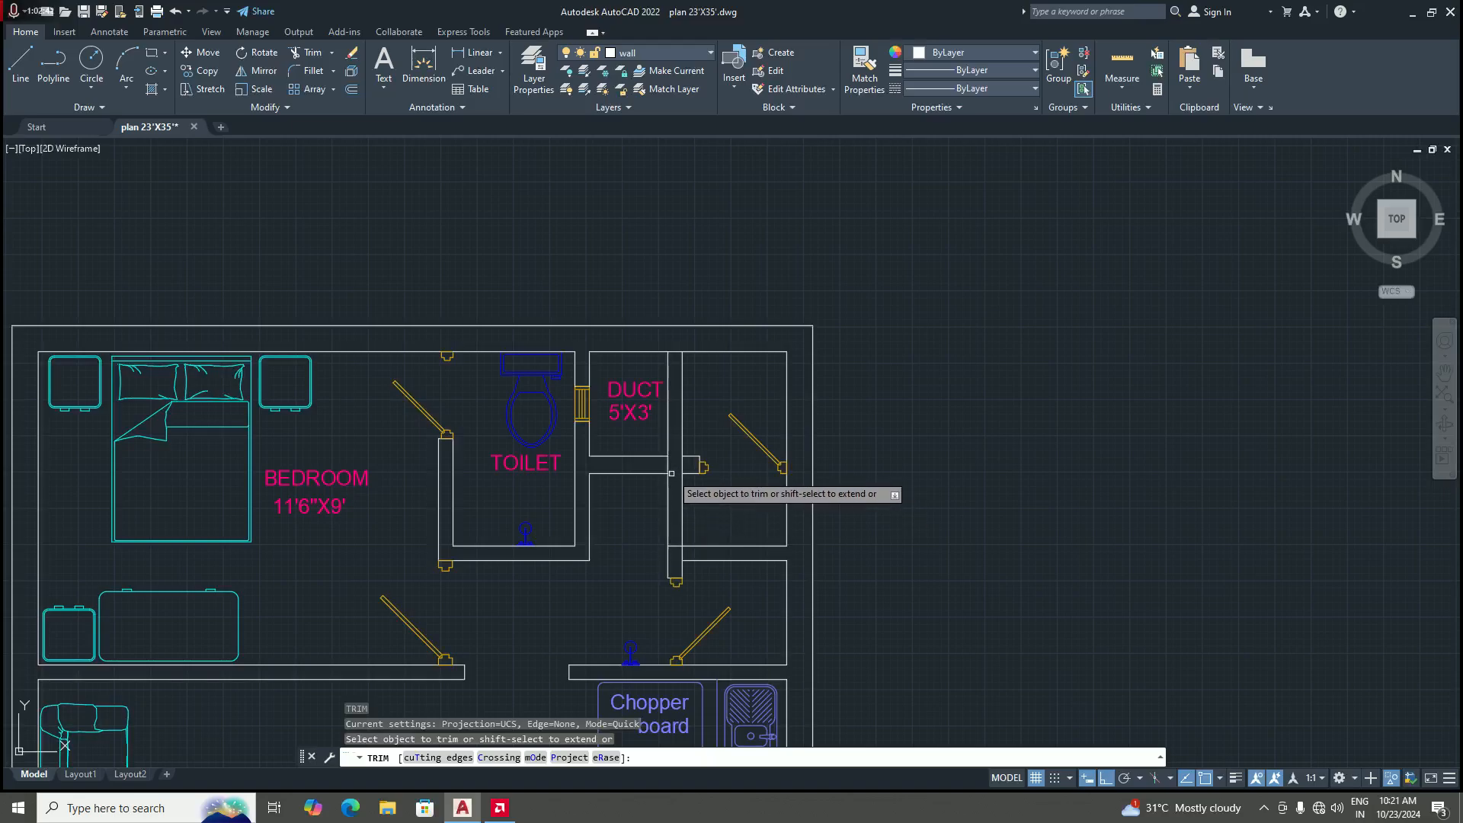
{"action": "scroll", "coordinate": [672, 483], "scroll_direction": "up", "scroll_amount": 2}
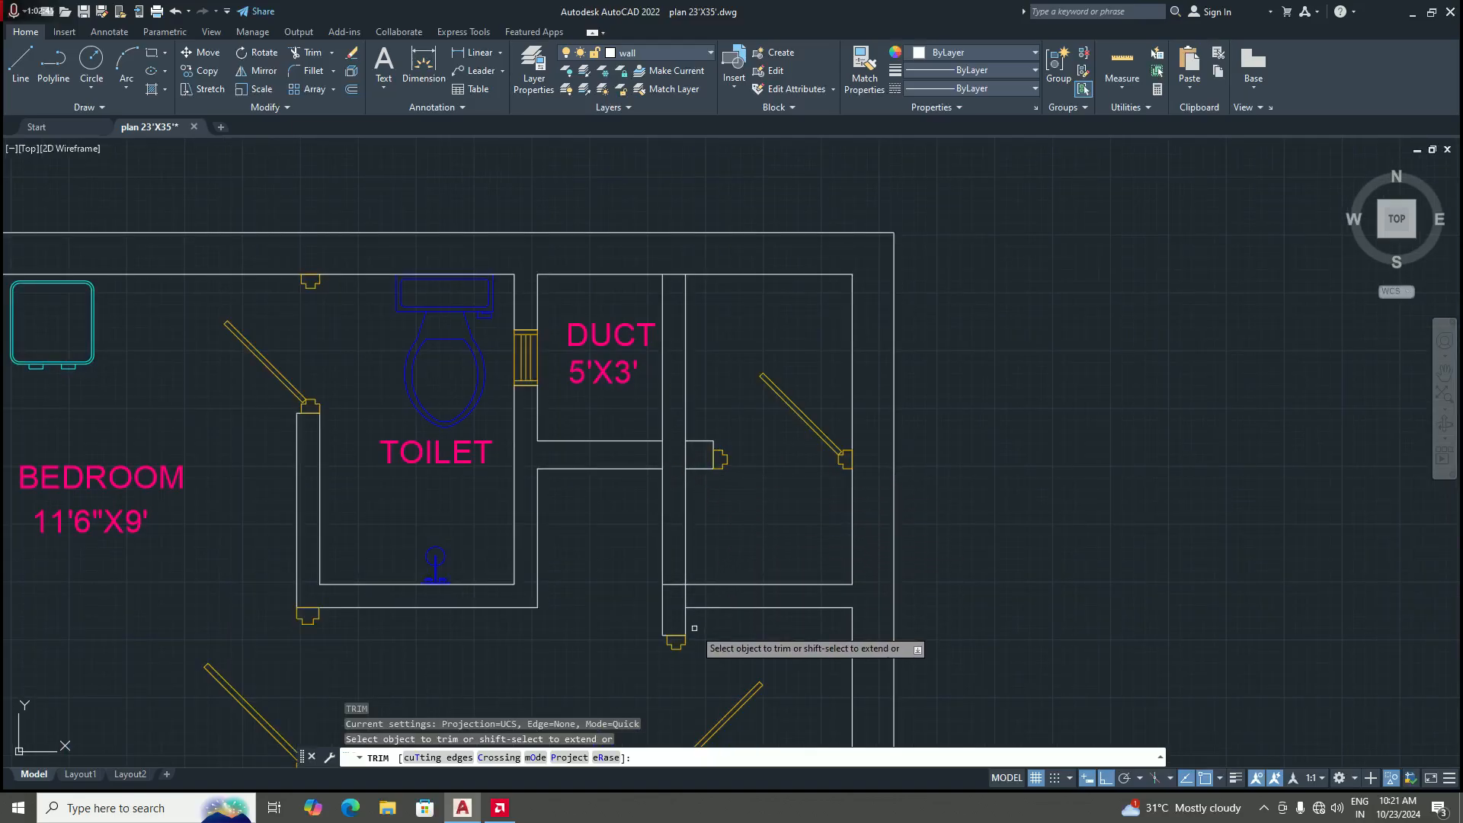
{"action": "scroll", "coordinate": [697, 616], "scroll_direction": "up", "scroll_amount": 2}
{"action": "scroll", "coordinate": [680, 579], "scroll_direction": "down", "scroll_amount": 3}
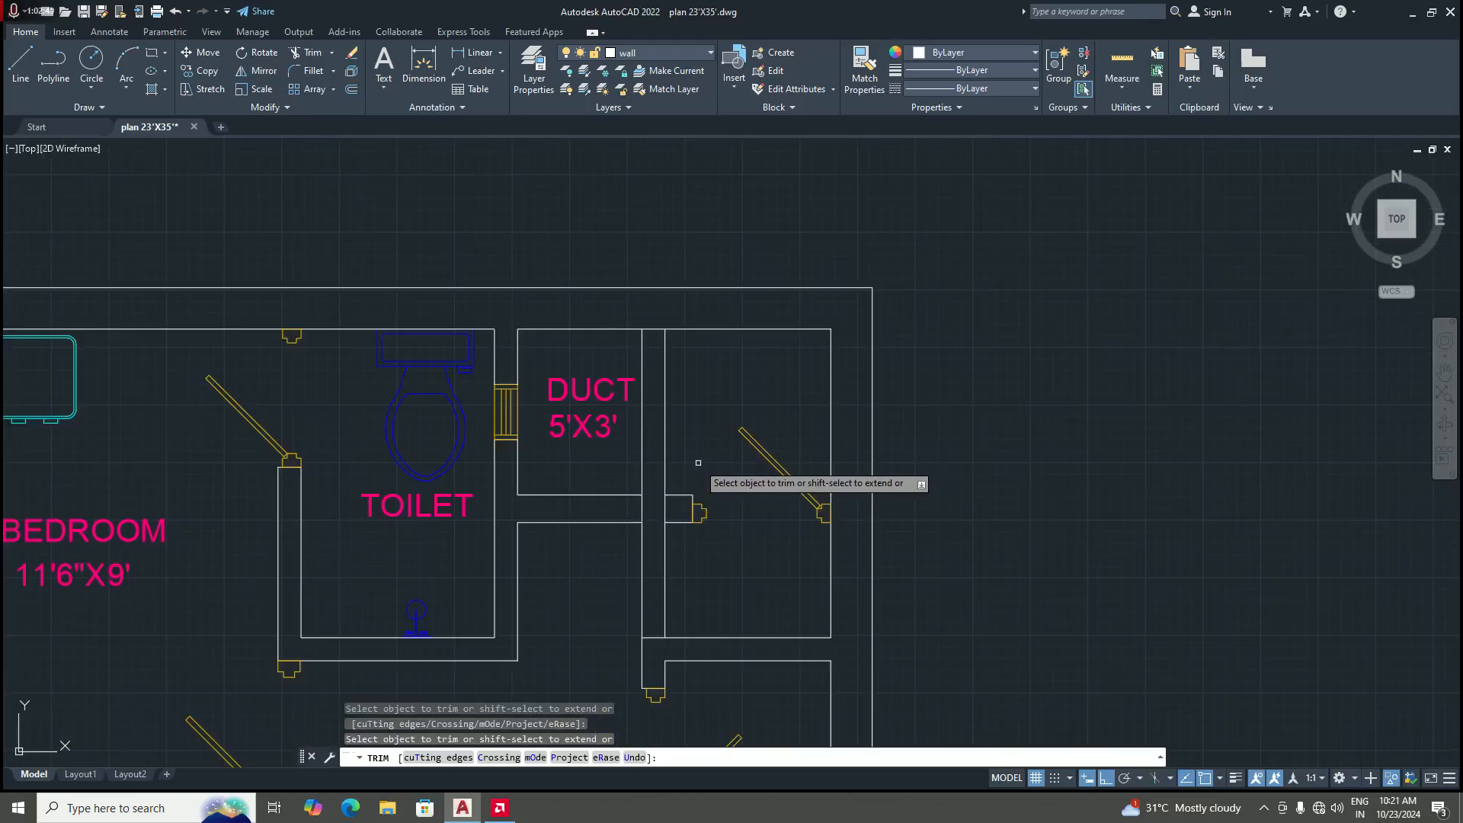
Step: Trim the piece of the new wall's door-side vertical line between the two partition lines at the stub, opening the junction, and finish trimming
{"action": "scroll", "coordinate": [701, 488], "scroll_direction": "up", "scroll_amount": 4}
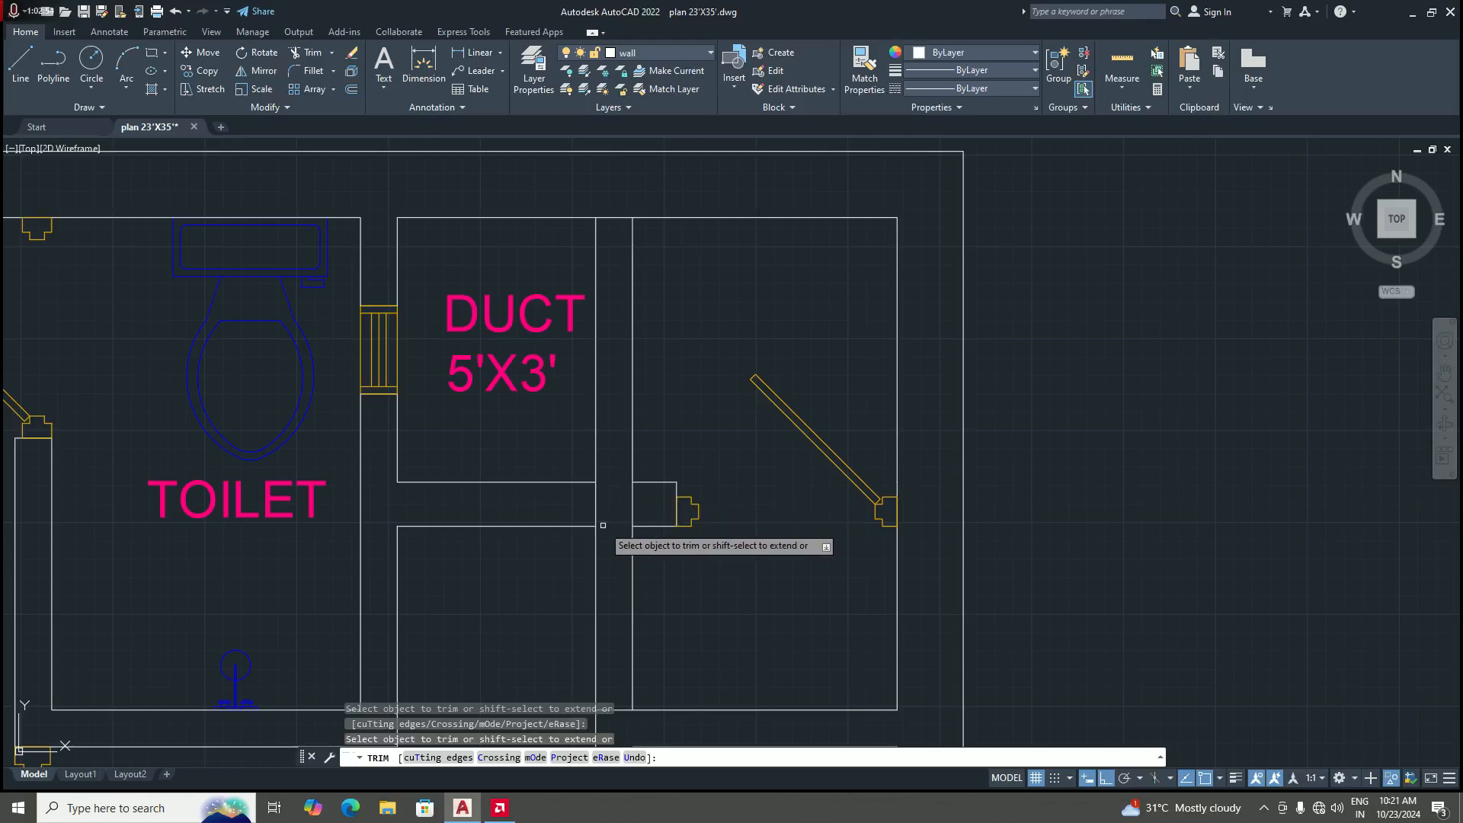
{"action": "scroll", "coordinate": [619, 516], "scroll_direction": "down", "scroll_amount": 3}
{"action": "scroll", "coordinate": [631, 480], "scroll_direction": "up", "scroll_amount": 4}
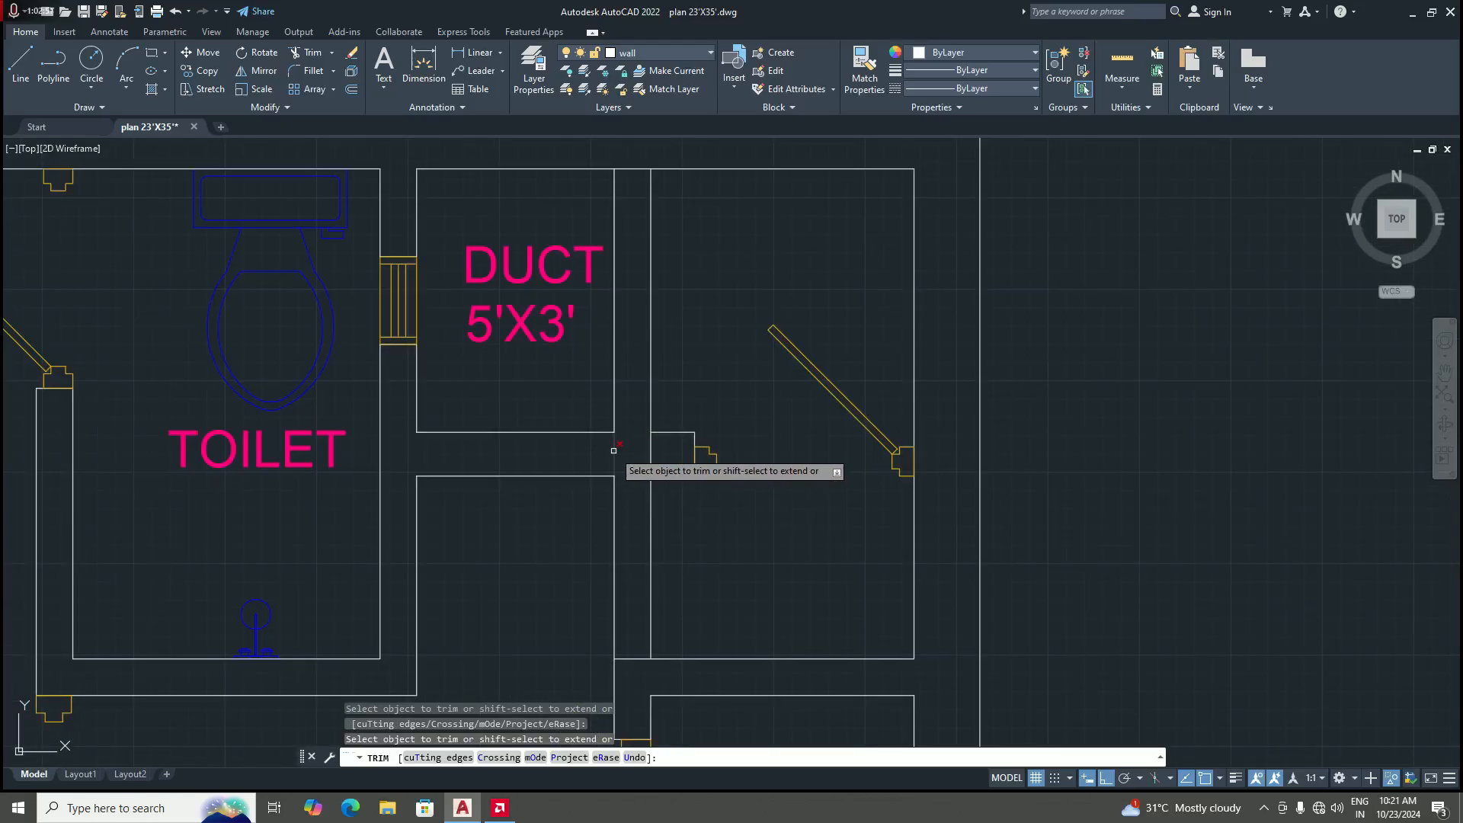
{"action": "scroll", "coordinate": [613, 450], "scroll_direction": "down", "scroll_amount": 2}
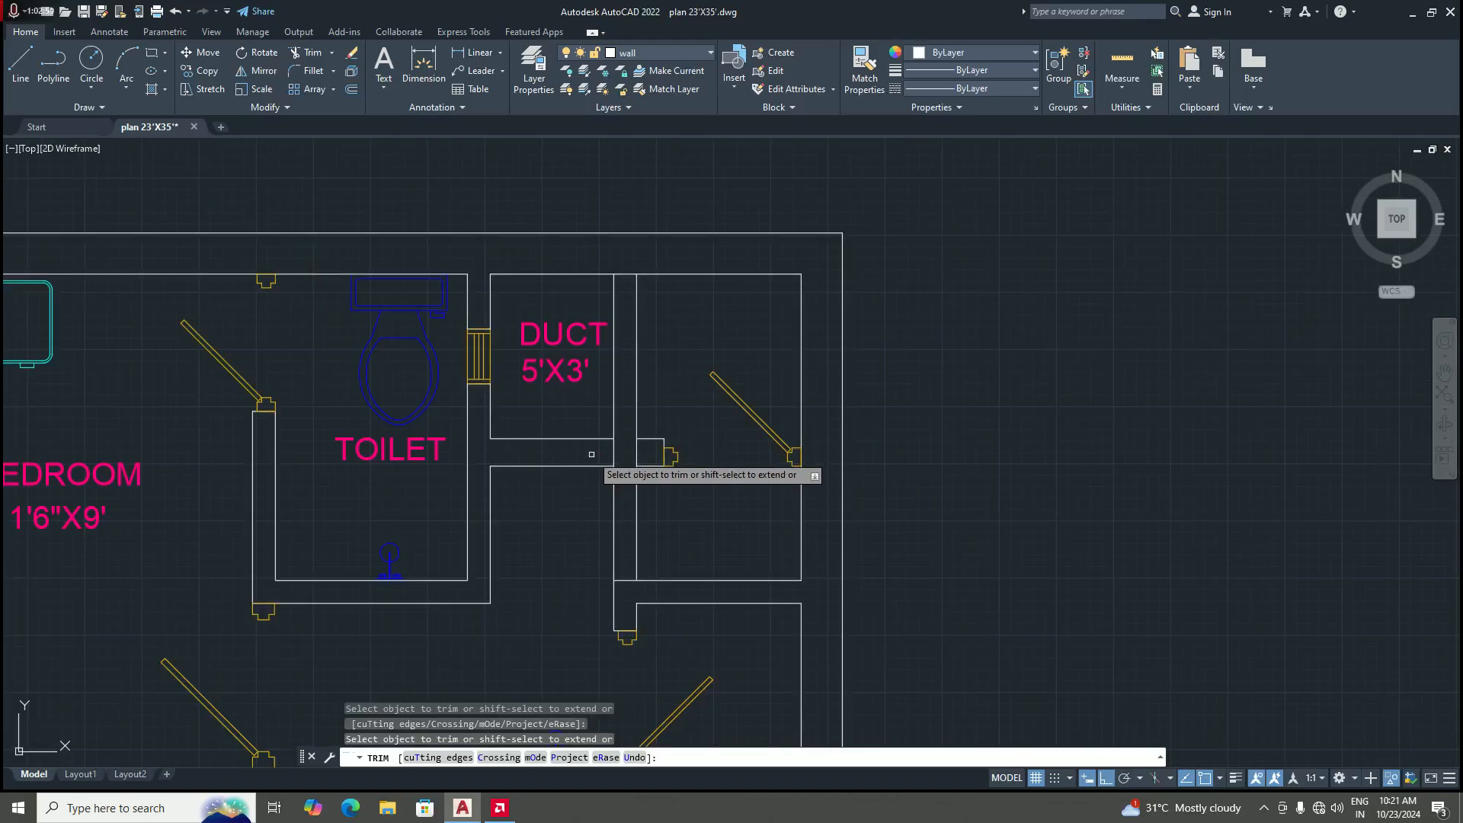
{"action": "scroll", "coordinate": [625, 443], "scroll_direction": "up", "scroll_amount": 2}
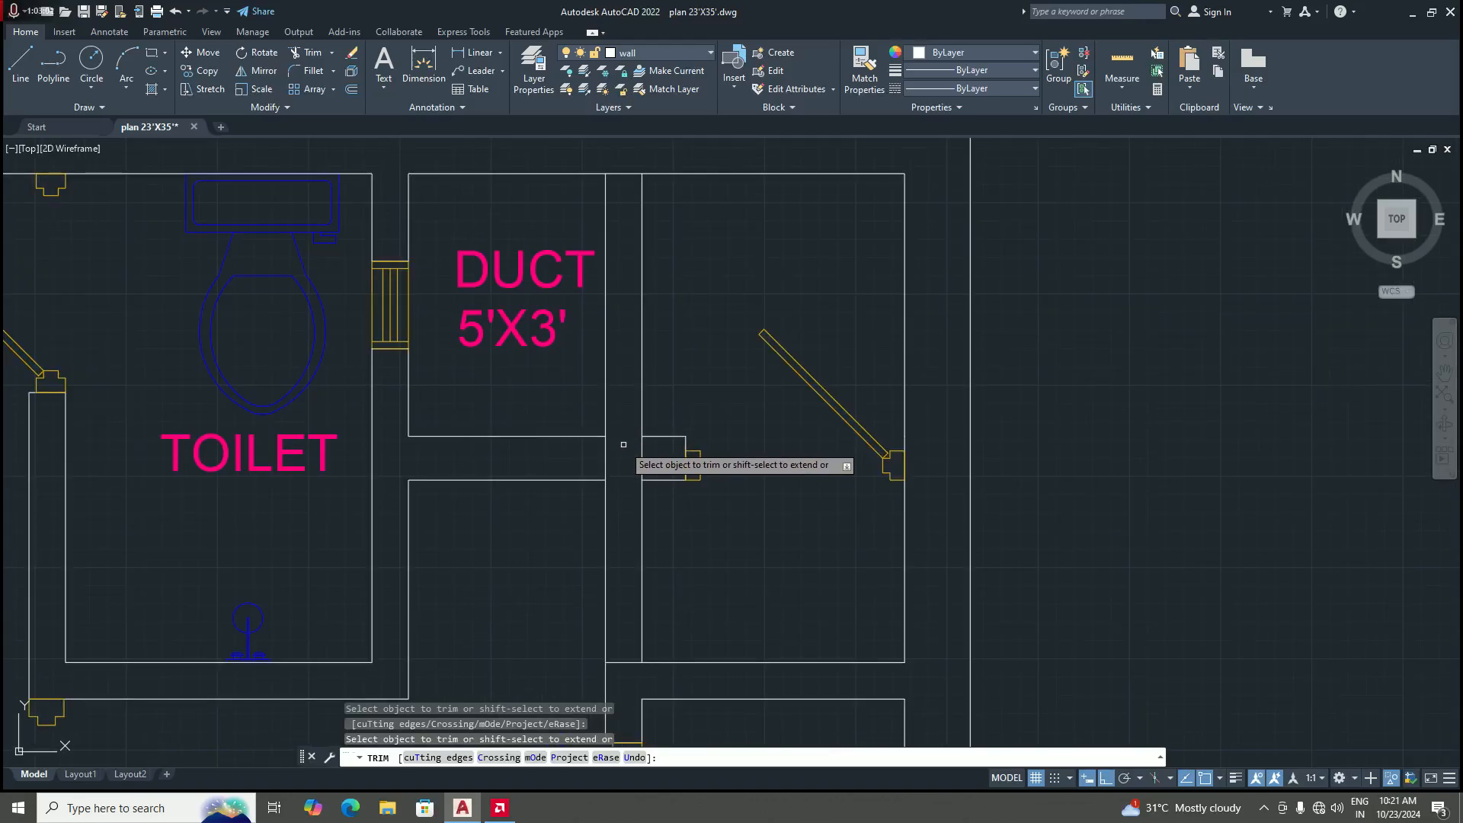
{"action": "scroll", "coordinate": [624, 445], "scroll_direction": "down", "scroll_amount": 2}
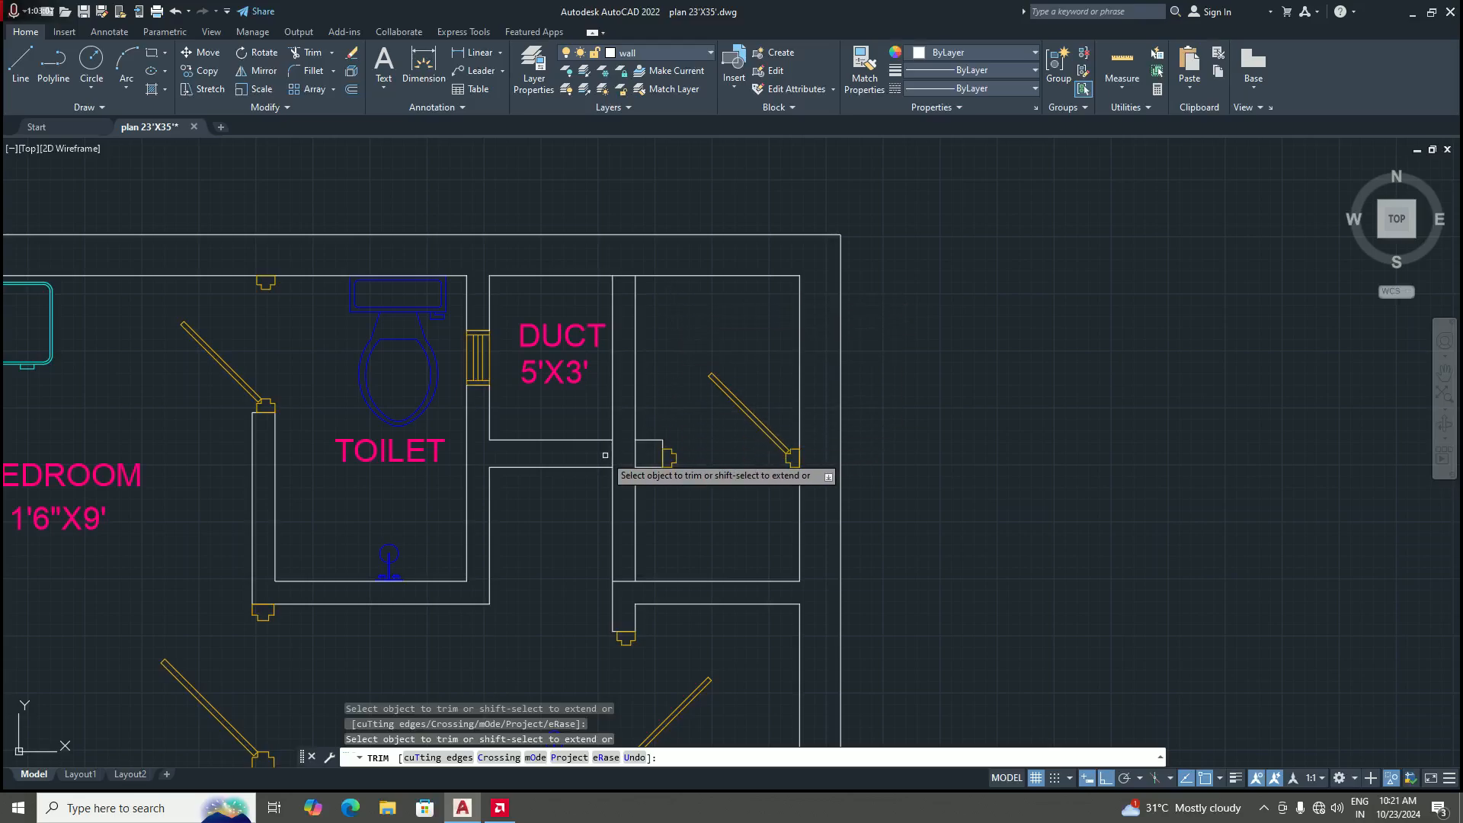
{"action": "scroll", "coordinate": [706, 464], "scroll_direction": "down", "scroll_amount": 2}
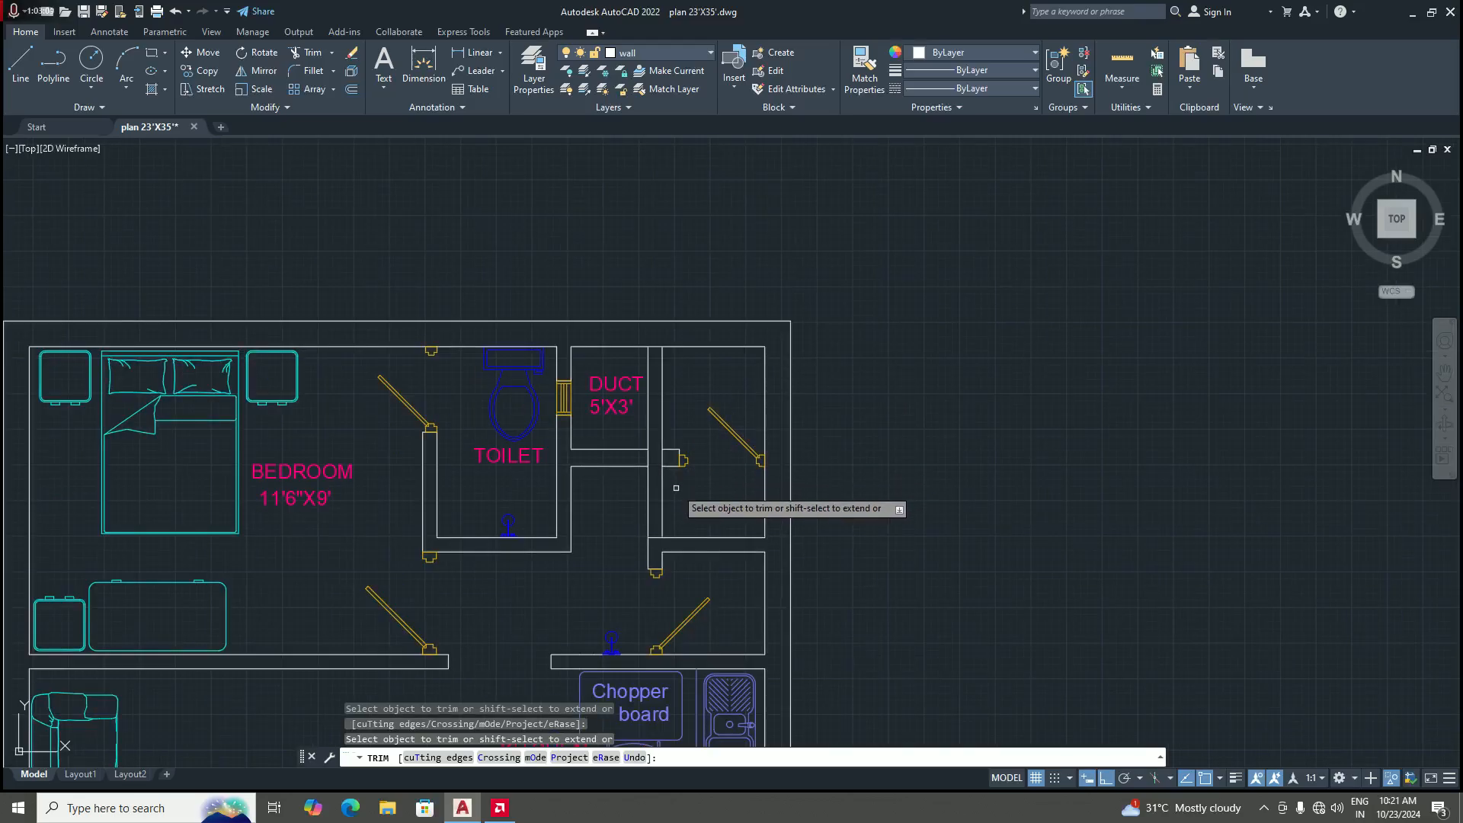
{"action": "scroll", "coordinate": [636, 462], "scroll_direction": "up", "scroll_amount": 2}
{"action": "scroll", "coordinate": [638, 457], "scroll_direction": "up", "scroll_amount": 4}
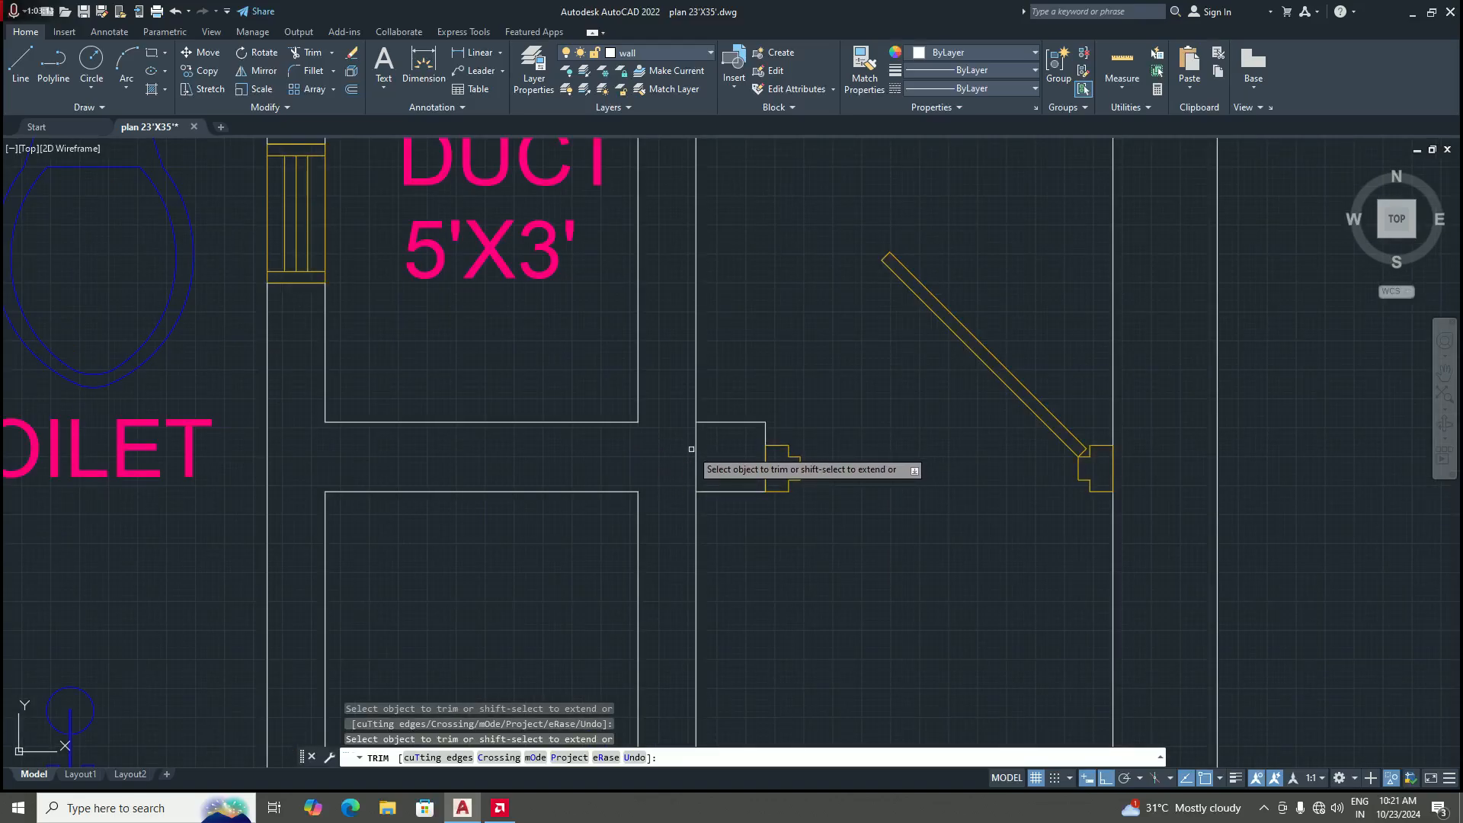
{"action": "scroll", "coordinate": [697, 449], "scroll_direction": "down", "scroll_amount": 4}
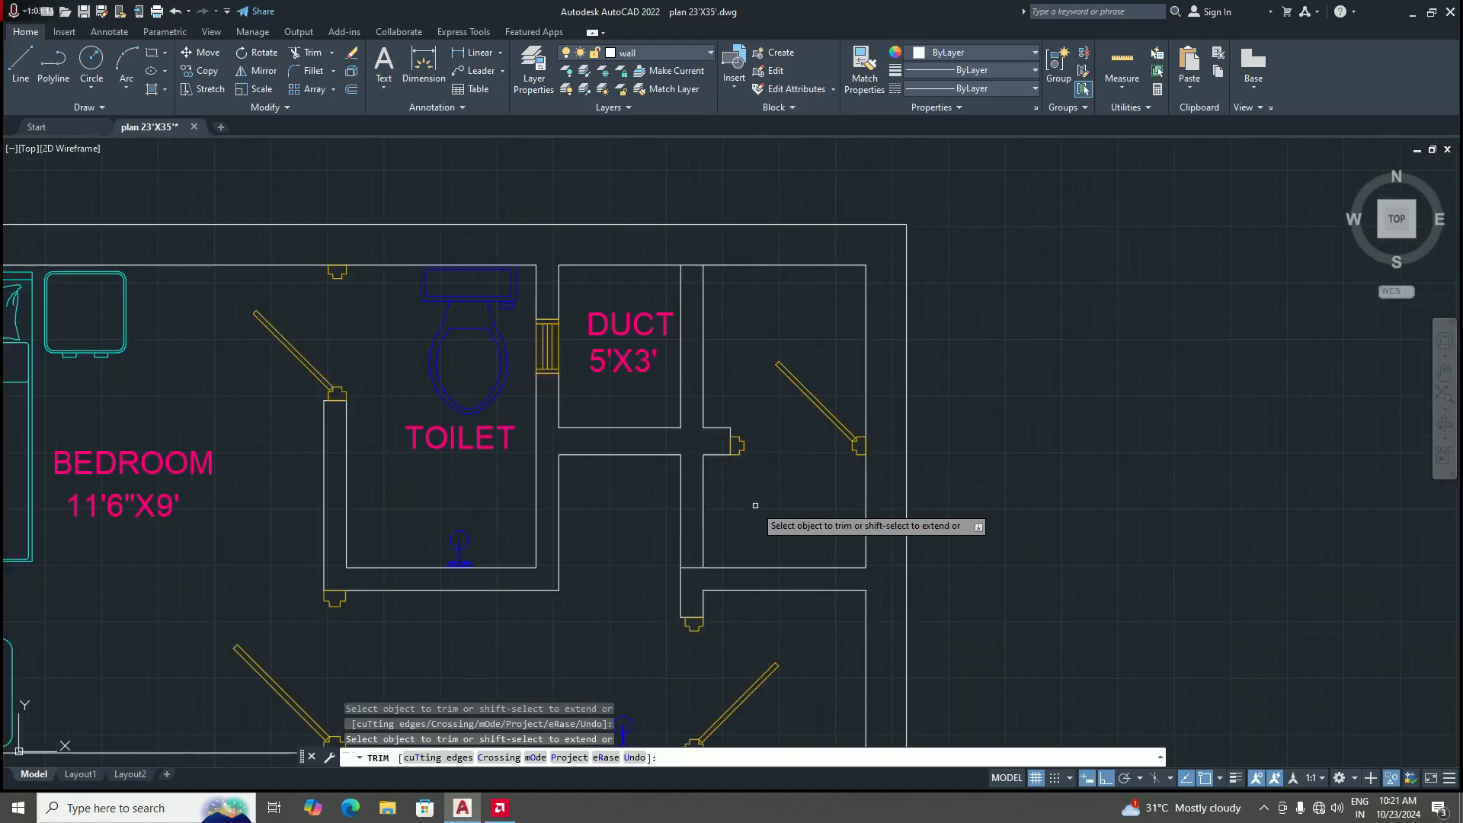
{"action": "key", "text": "Return"}
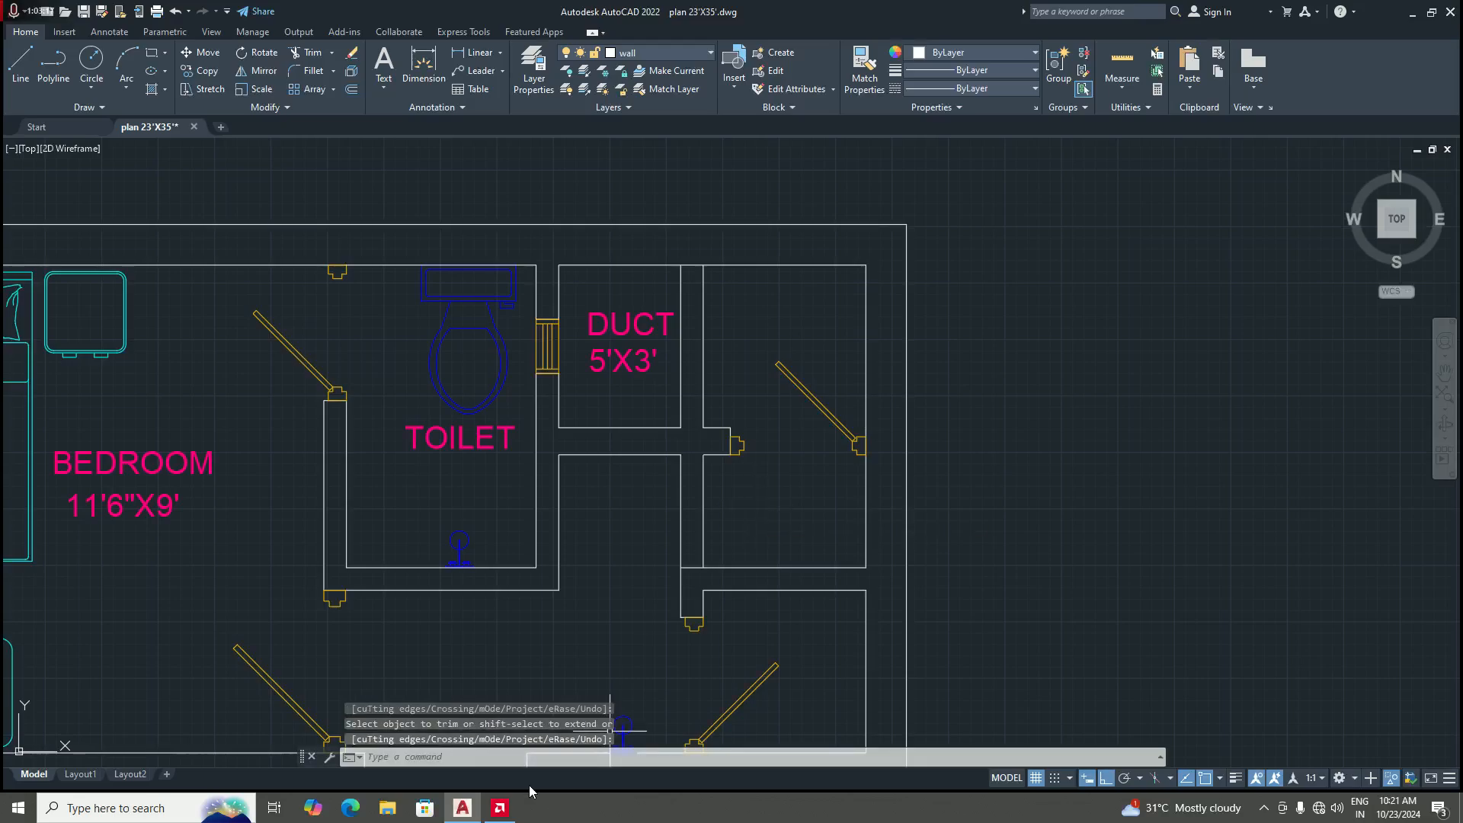